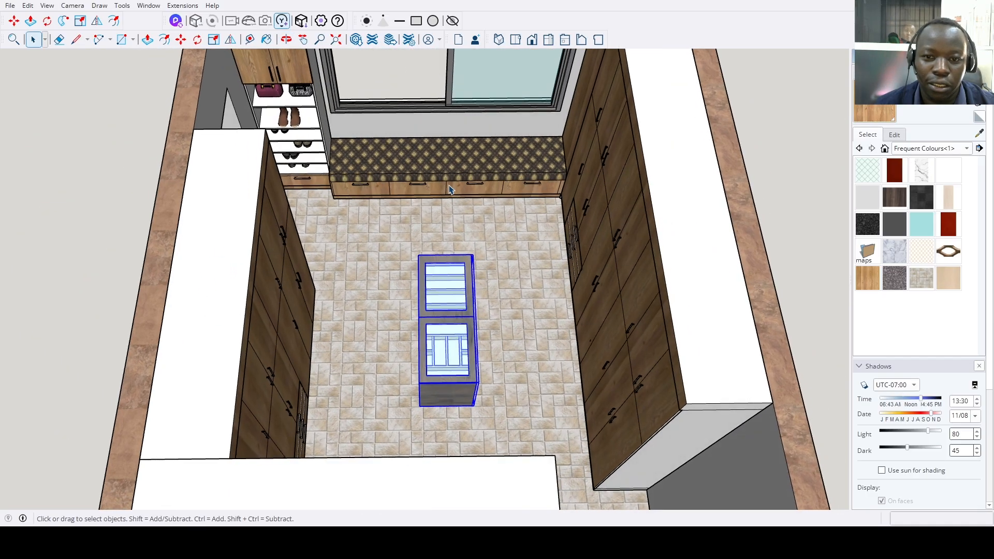
Delete the doors of the tall wardrobe along the long wall to expose its shelves and hanging clothes.
{"action": "scroll", "coordinate": [450, 189], "scroll_direction": "down", "scroll_amount": 3}
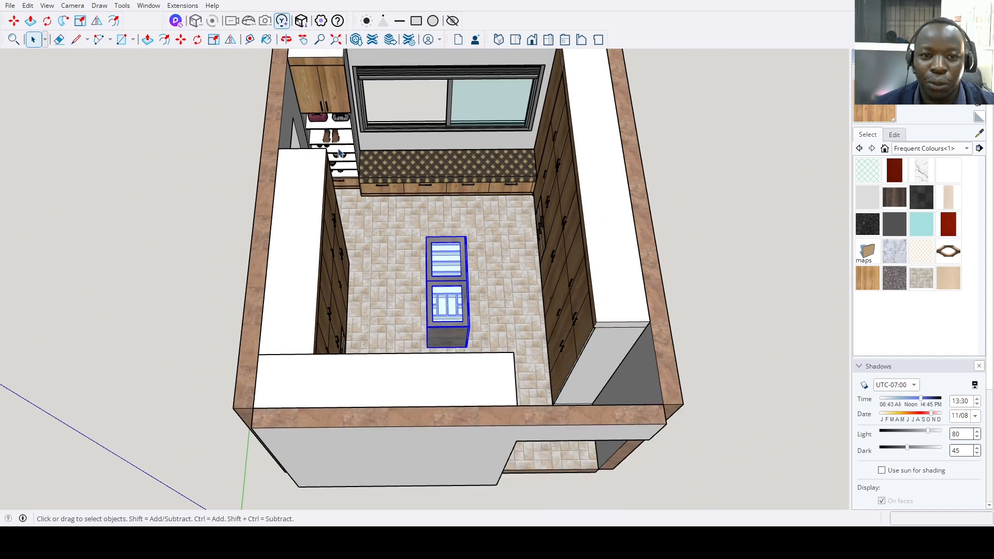
{"action": "middle_click_drag", "start_coordinate": [336, 151], "coordinate": [409, 308]}
{"action": "left_click", "coordinate": [550, 186]}
{"action": "double_click", "coordinate": [524, 167]}
{"action": "left_click", "coordinate": [524, 166]}
{"action": "key", "text": "Delete"}
{"action": "scroll", "coordinate": [474, 200], "scroll_direction": "up", "scroll_amount": 3}
{"action": "left_click", "coordinate": [475, 200]}
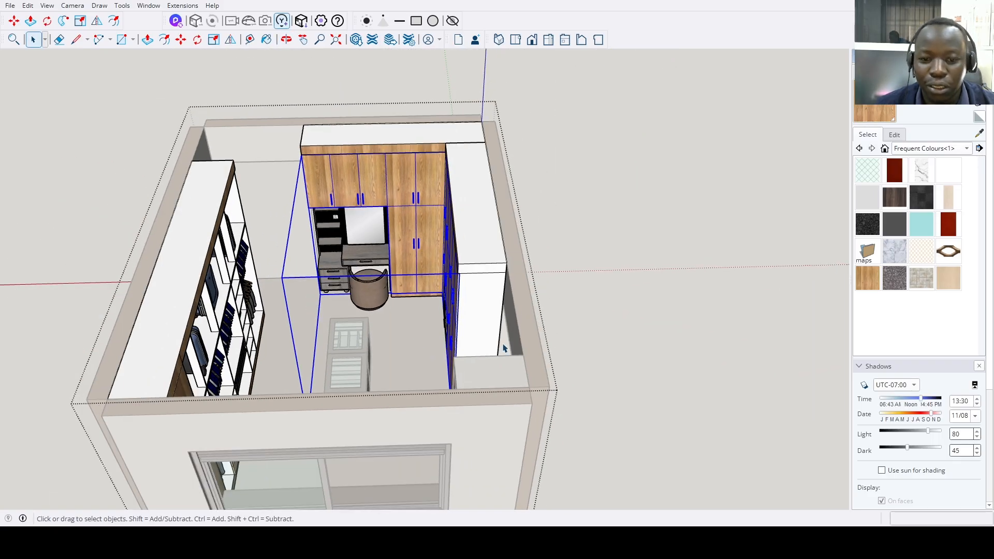
{"action": "middle_click_drag", "start_coordinate": [589, 337], "coordinate": [290, 279]}
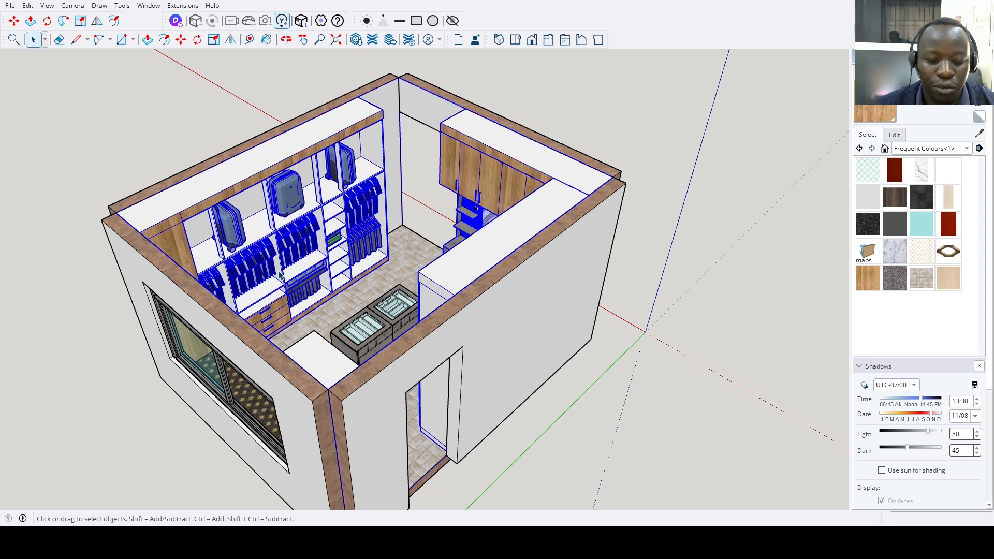
Undo the deletion of the wardrobe doors.
{"action": "scroll", "coordinate": [281, 276], "scroll_direction": "up", "scroll_amount": 3}
{"action": "key", "text": "ctrl+z"}
{"action": "left_click", "coordinate": [454, 243]}
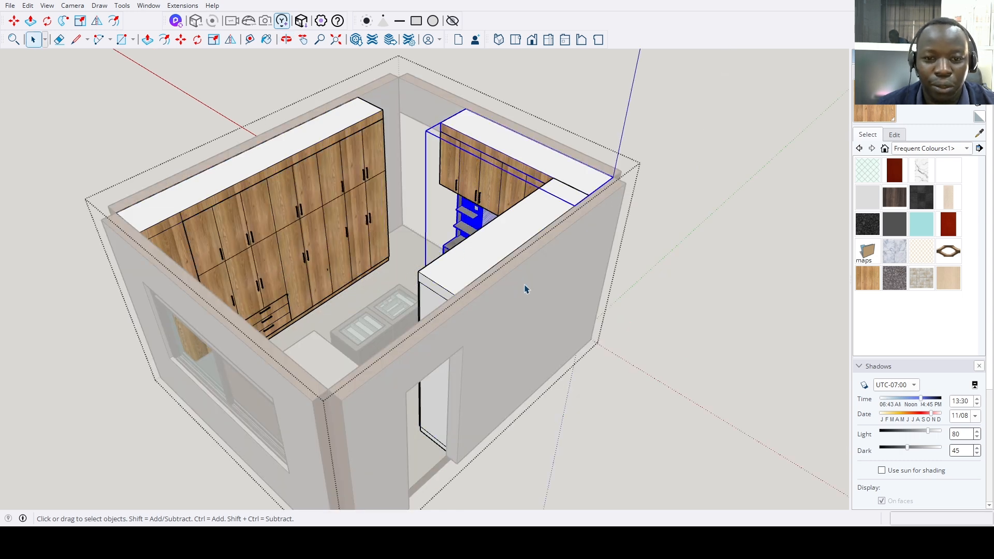
{"action": "scroll", "coordinate": [527, 289], "scroll_direction": "down", "scroll_amount": 2}
{"action": "middle_click_drag", "start_coordinate": [434, 223], "coordinate": [440, 234]}
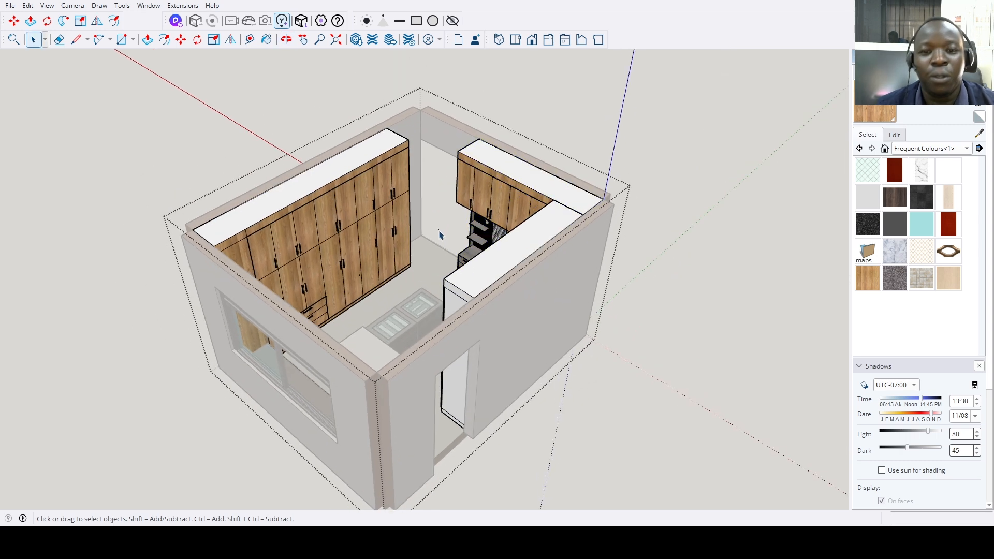
{"action": "scroll", "coordinate": [438, 252], "scroll_direction": "down", "scroll_amount": 2}
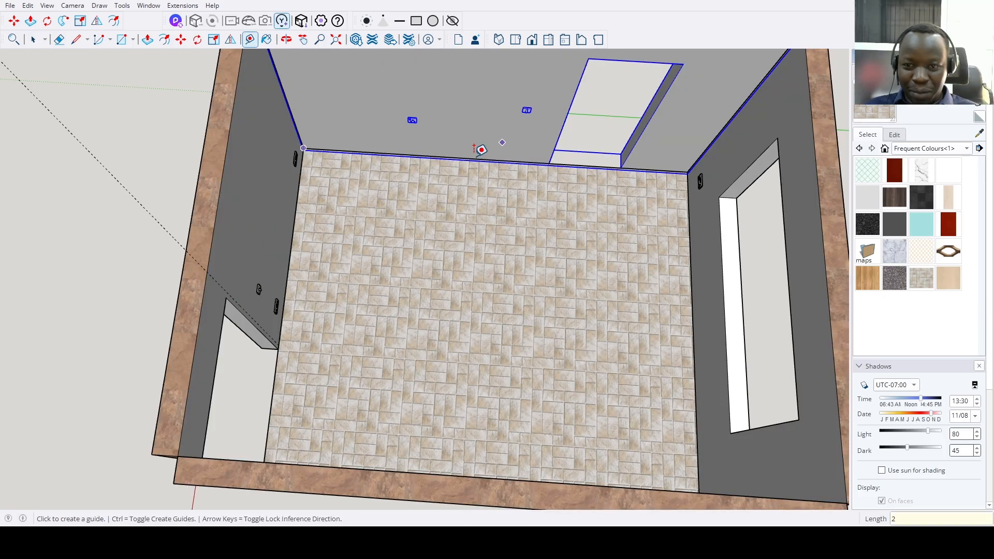
Place a guide beside the green-axis doorway's side edge and a floor guide 22.75 inches from the window wall.
{"action": "left_click", "coordinate": [569, 109]}
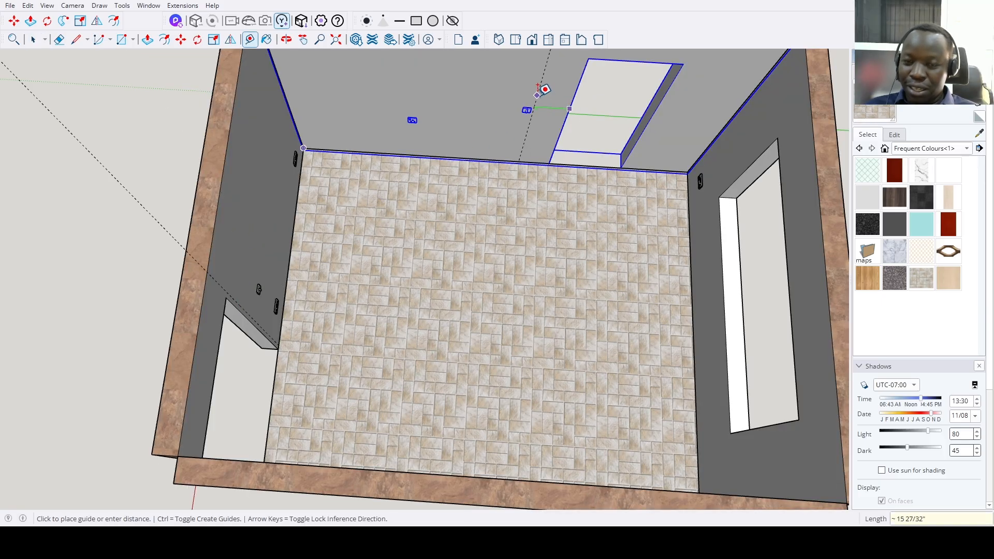
{"action": "scroll", "coordinate": [566, 204], "scroll_direction": "down", "scroll_amount": 4}
{"action": "middle_click_drag", "start_coordinate": [562, 205], "coordinate": [602, 195]}
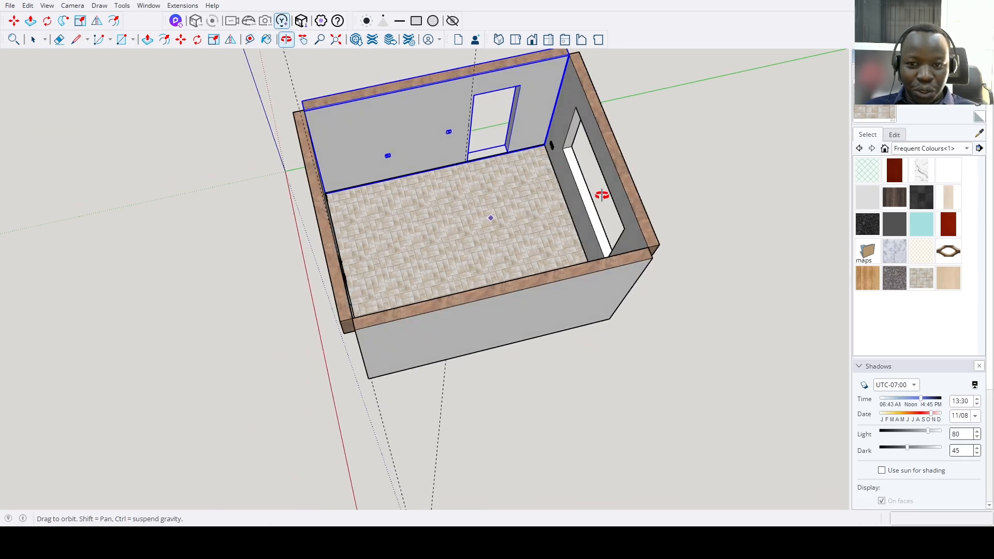
{"action": "scroll", "coordinate": [470, 160], "scroll_direction": "up", "scroll_amount": 4}
{"action": "middle_click_drag", "start_coordinate": [471, 160], "coordinate": [310, 311]}
{"action": "scroll", "coordinate": [448, 267], "scroll_direction": "up", "scroll_amount": 3}
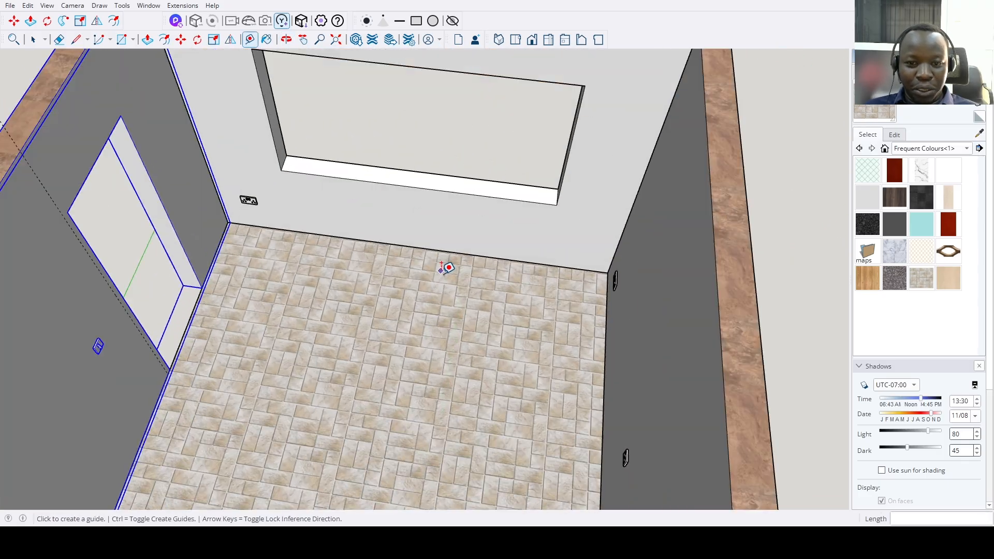
{"action": "left_click", "coordinate": [445, 251]}
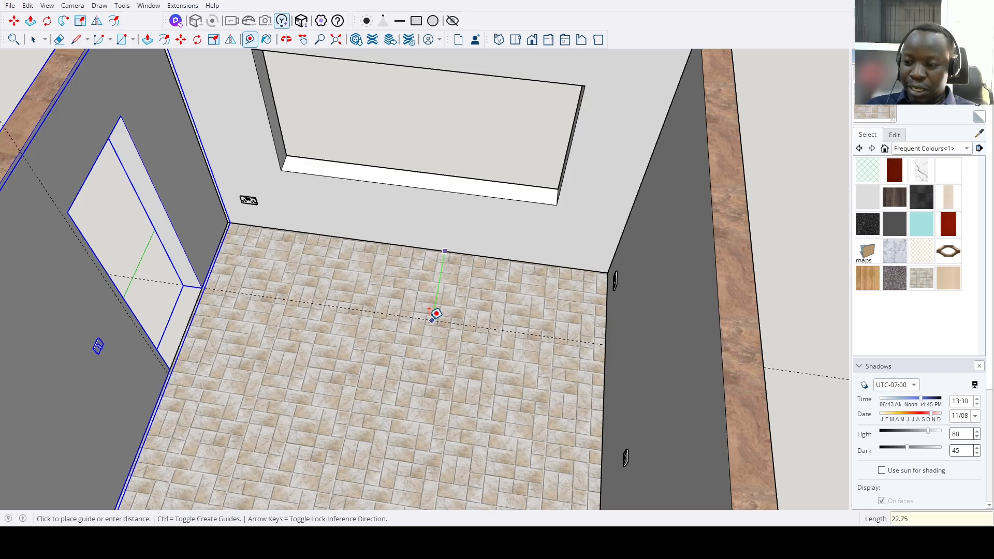
{"action": "key", "text": "Return"}
Place a floor guide 22.75 inches from the long wall without openings.
{"action": "scroll", "coordinate": [437, 314], "scroll_direction": "down", "scroll_amount": 5}
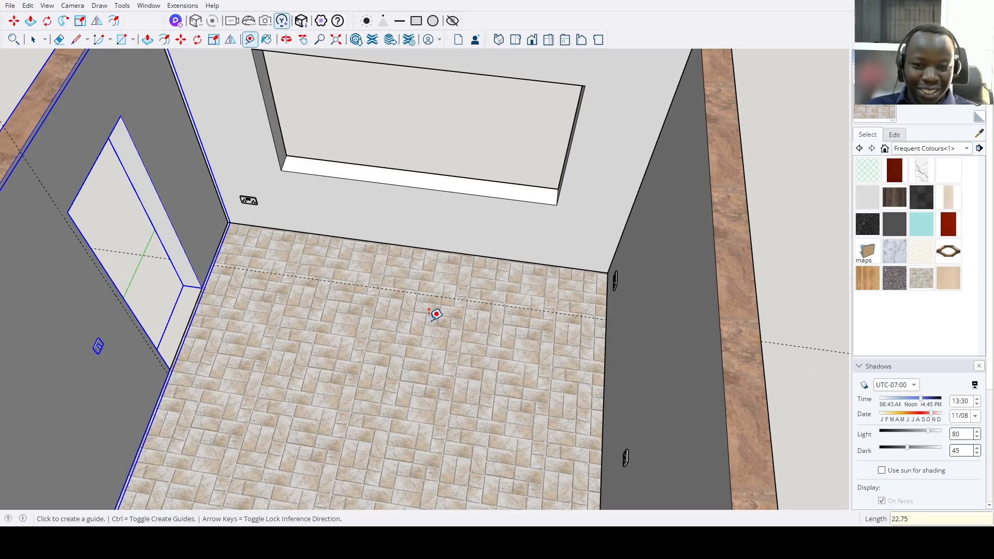
{"action": "middle_click_drag", "start_coordinate": [435, 317], "coordinate": [580, 228]}
{"action": "left_click", "coordinate": [533, 352]}
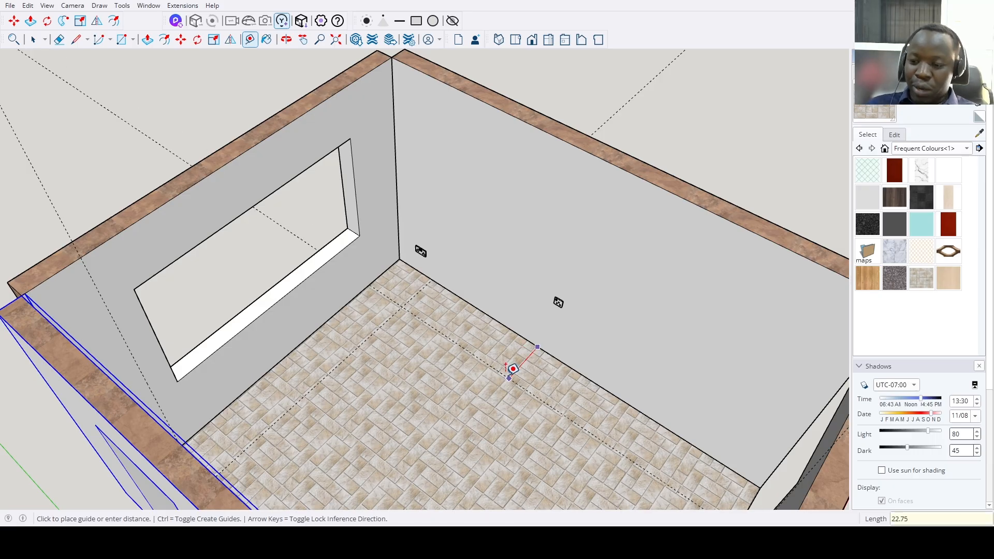
{"action": "key", "text": "Return"}
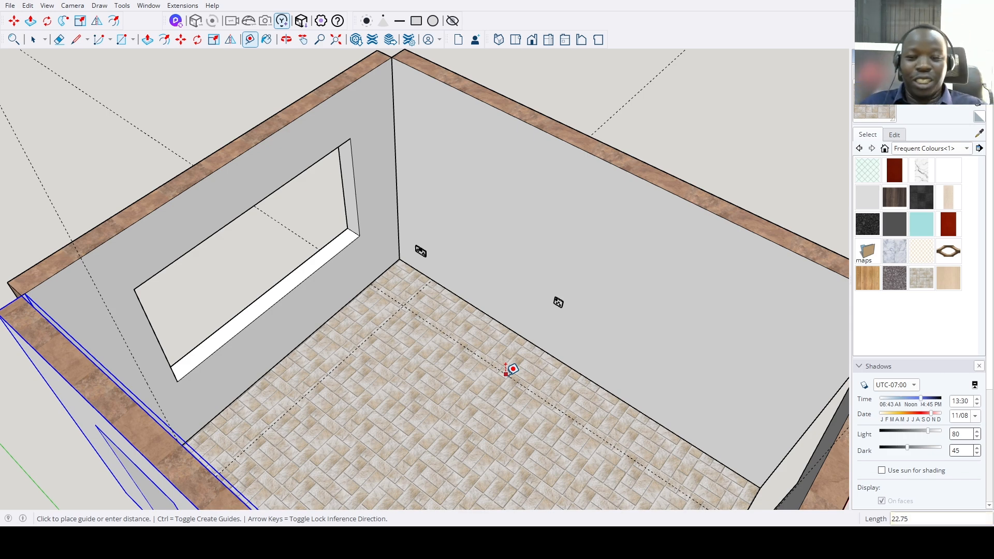
{"action": "left_click", "coordinate": [506, 373]}
{"action": "scroll", "coordinate": [506, 373], "scroll_direction": "down", "scroll_amount": 5}
{"action": "middle_click_drag", "start_coordinate": [505, 374], "coordinate": [533, 356], "text": "shift"}
{"action": "scroll", "coordinate": [534, 355], "scroll_direction": "up", "scroll_amount": 3}
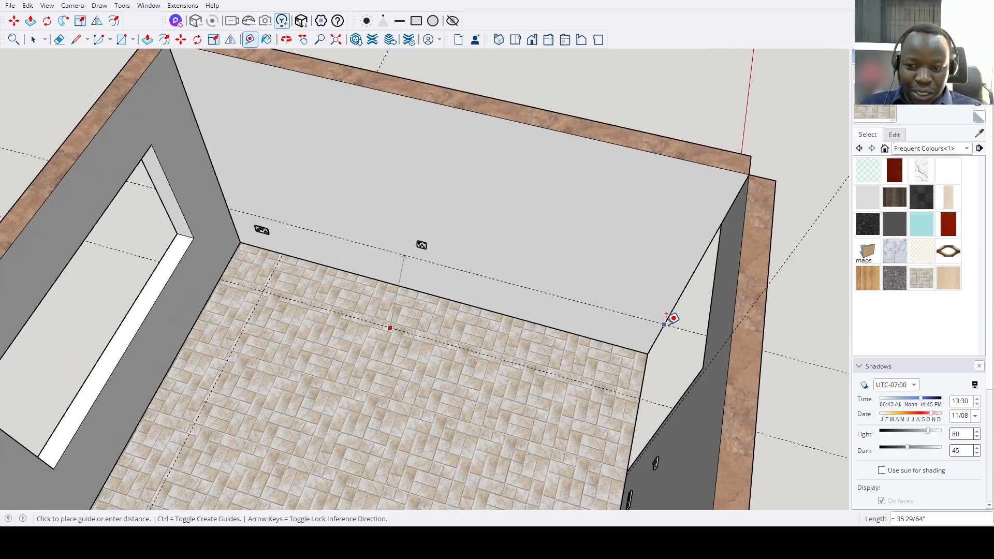
{"action": "key", "text": "Escape"}
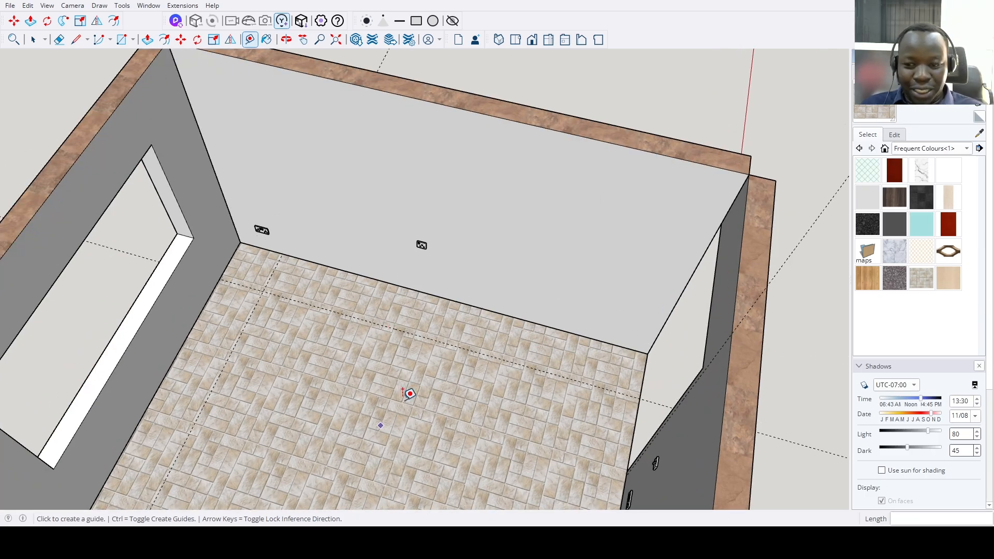
Place a vertical guide on the wall without openings, 36 inches from its corner with the red-axis doorway wall.
{"action": "scroll", "coordinate": [410, 393], "scroll_direction": "down", "scroll_amount": 5}
{"action": "middle_click_drag", "start_coordinate": [441, 417], "coordinate": [509, 389]}
{"action": "scroll", "coordinate": [509, 388], "scroll_direction": "up", "scroll_amount": 4}
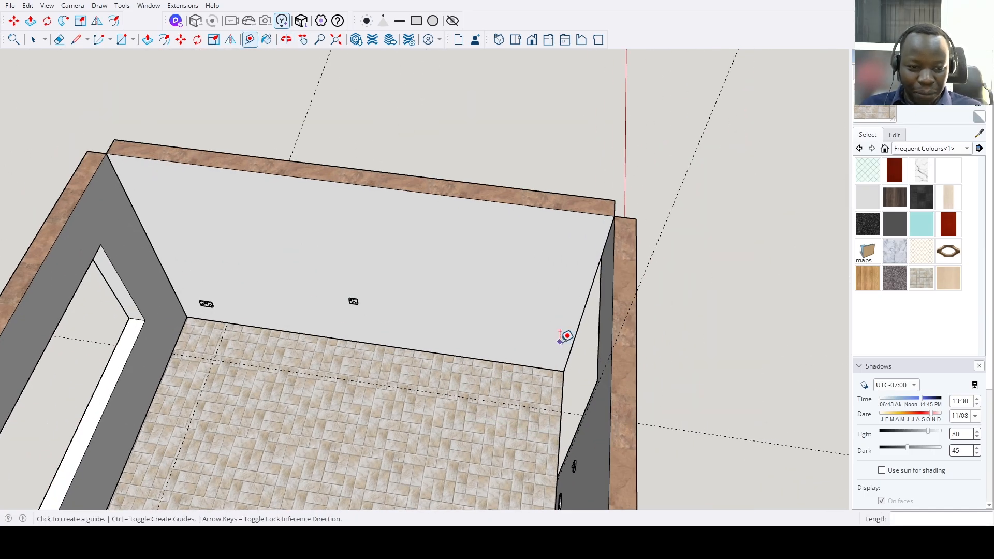
{"action": "left_click", "coordinate": [585, 306]}
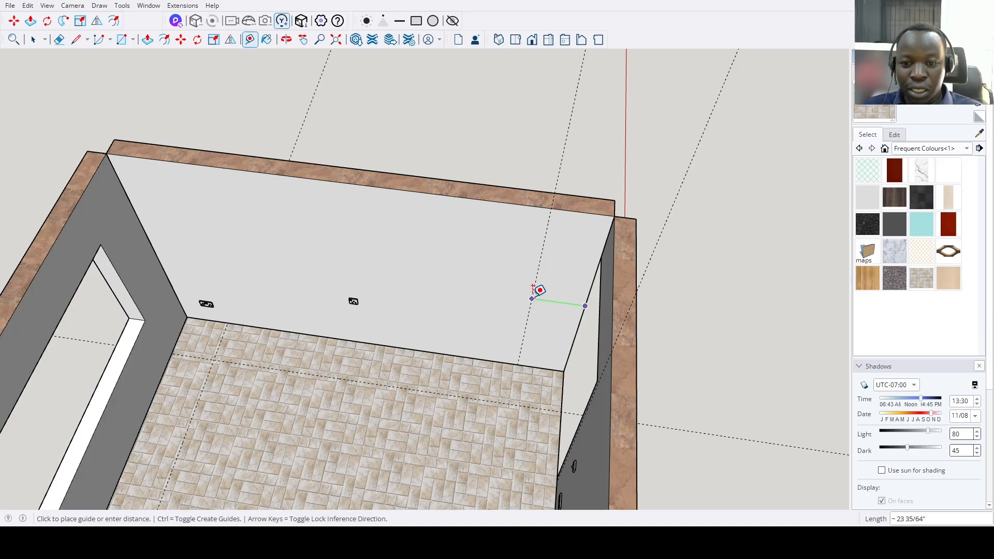
{"action": "key", "text": "Return"}
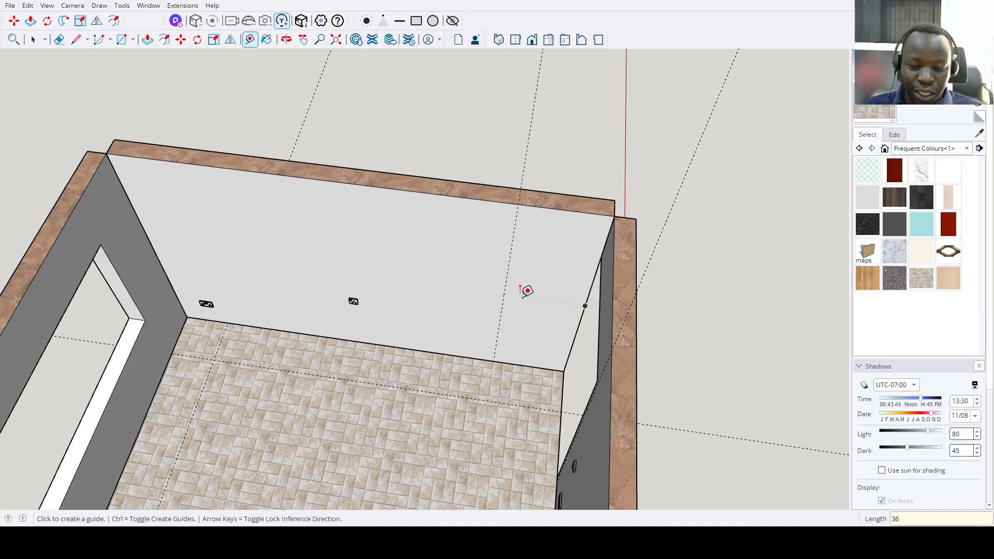
Place floor guides 22.75 inches from the red-axis doorway wall and 22.75 inches from the adjoining wall with the other doorway.
{"action": "middle_click_drag", "start_coordinate": [526, 289], "coordinate": [60, 426]}
{"action": "scroll", "coordinate": [182, 279], "scroll_direction": "up", "scroll_amount": 5}
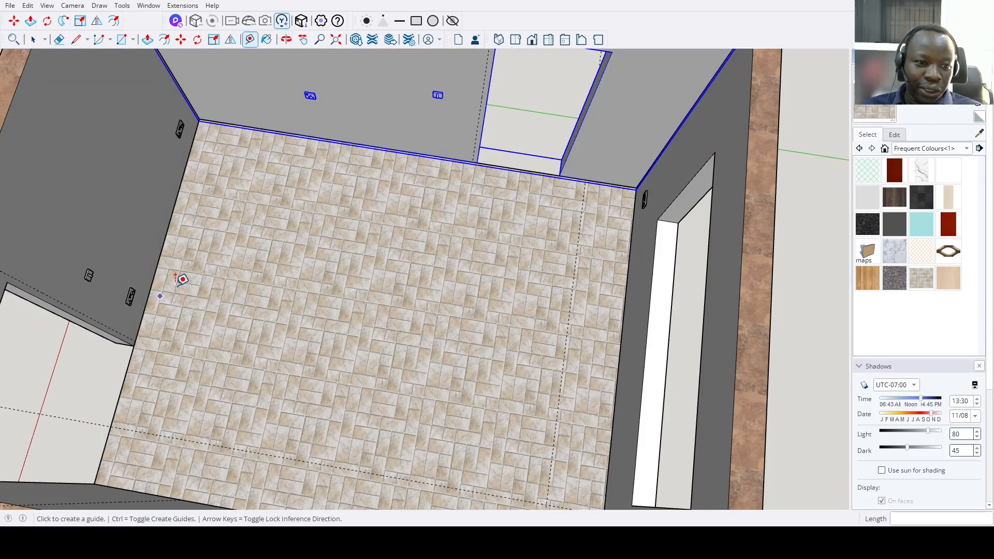
{"action": "left_click", "coordinate": [156, 270]}
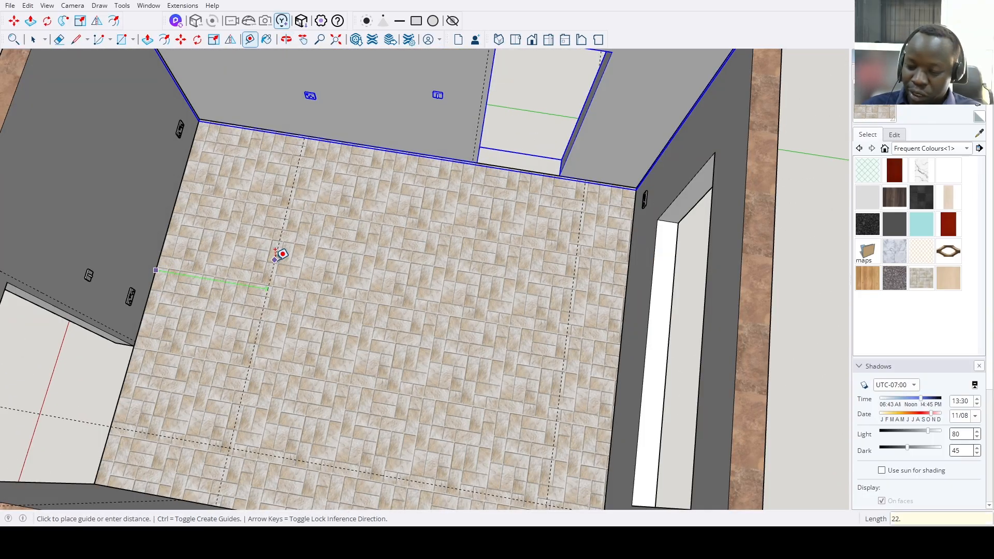
{"action": "type", "text": "22.75"}
{"action": "key", "text": "Return"}
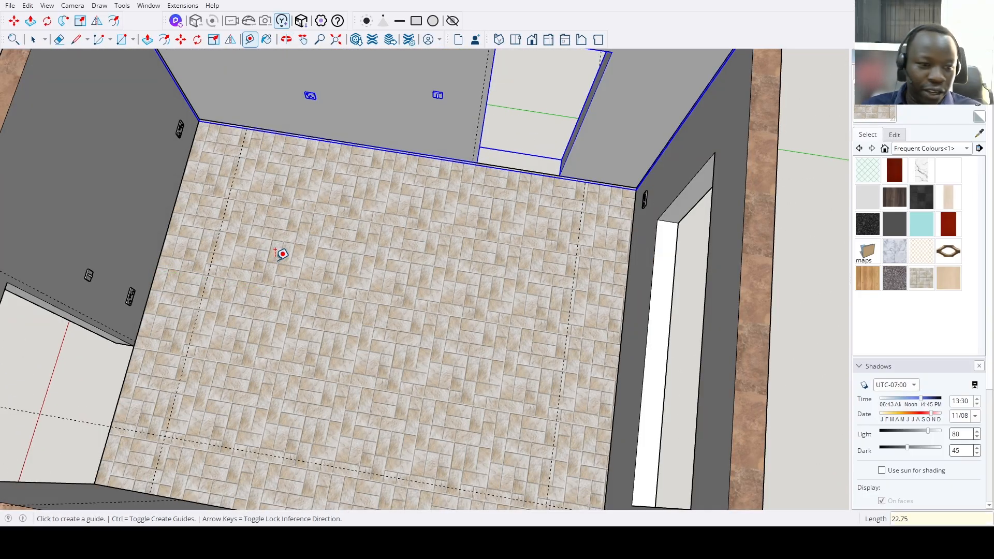
{"action": "left_click", "coordinate": [337, 141]}
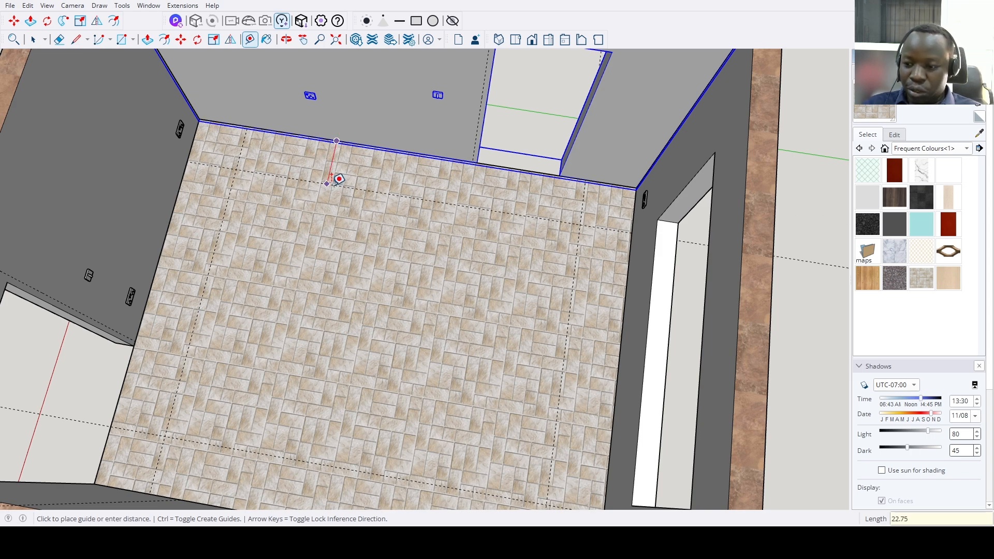
{"action": "left_click", "coordinate": [332, 178]}
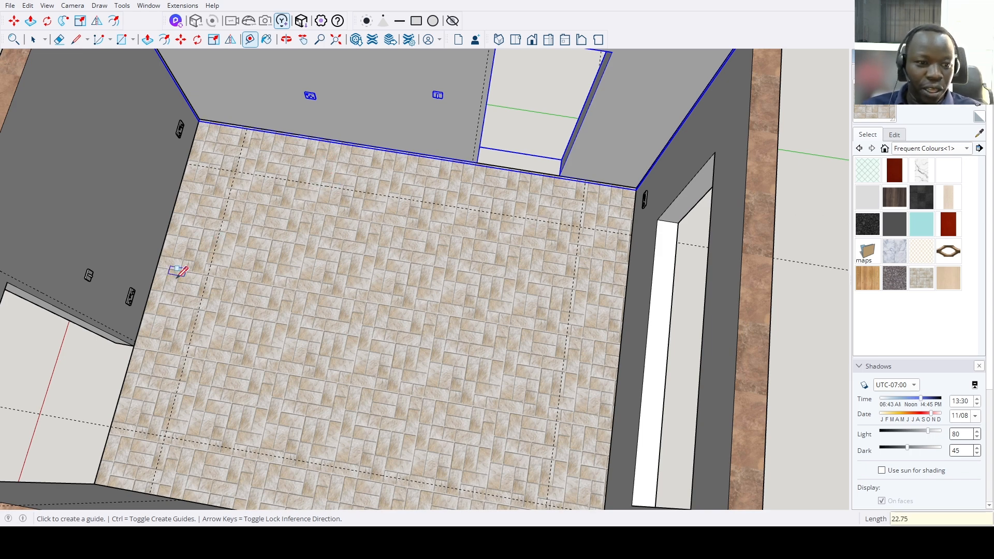
Draw a 105 1/2" by 22 3/4" floor rectangle along the red-axis doorway wall, from the guide beside its opening to the corner.
{"action": "scroll", "coordinate": [178, 273], "scroll_direction": "up", "scroll_amount": 3}
{"action": "key", "text": "r"}
{"action": "left_click", "coordinate": [132, 351]}
{"action": "scroll", "coordinate": [133, 342], "scroll_direction": "down", "scroll_amount": 4}
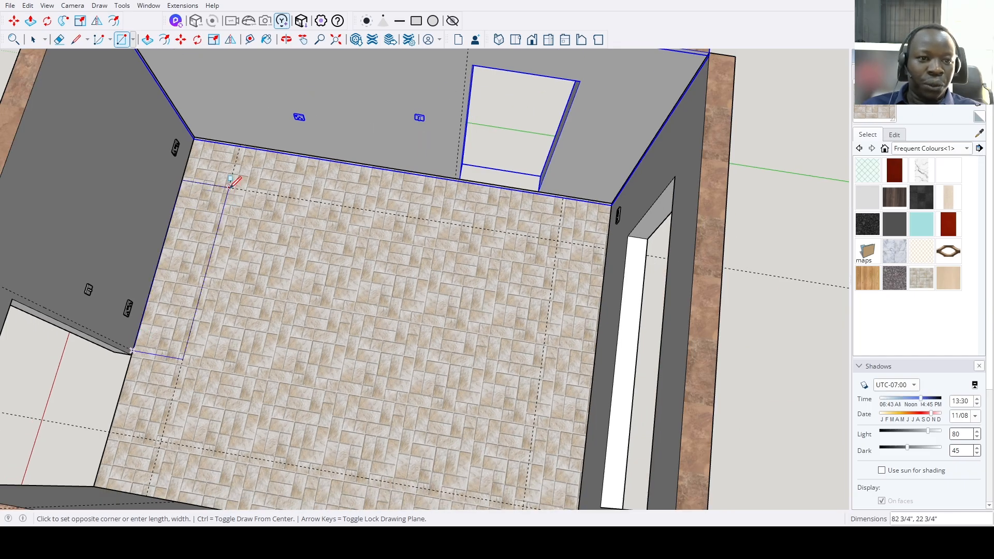
{"action": "left_click", "coordinate": [241, 144]}
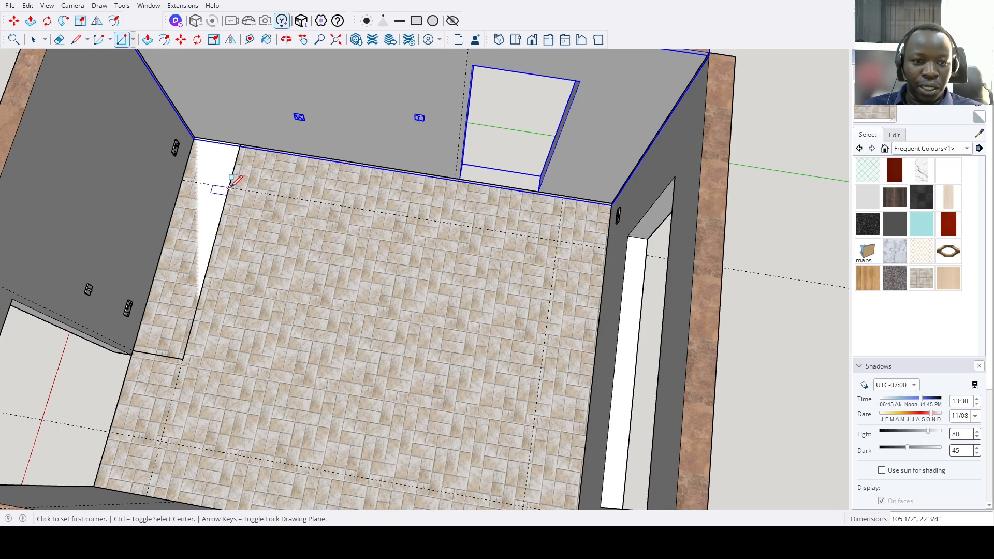
Draw a 22 3/4" by 104 1/4" floor rectangle along the adjoining wall, from the first rectangle to the doorway guide.
{"action": "left_click", "coordinate": [229, 189]}
{"action": "scroll", "coordinate": [455, 179], "scroll_direction": "up", "scroll_amount": 2}
{"action": "scroll", "coordinate": [455, 179], "scroll_direction": "up", "scroll_amount": 2}
{"action": "left_click", "coordinate": [454, 179]}
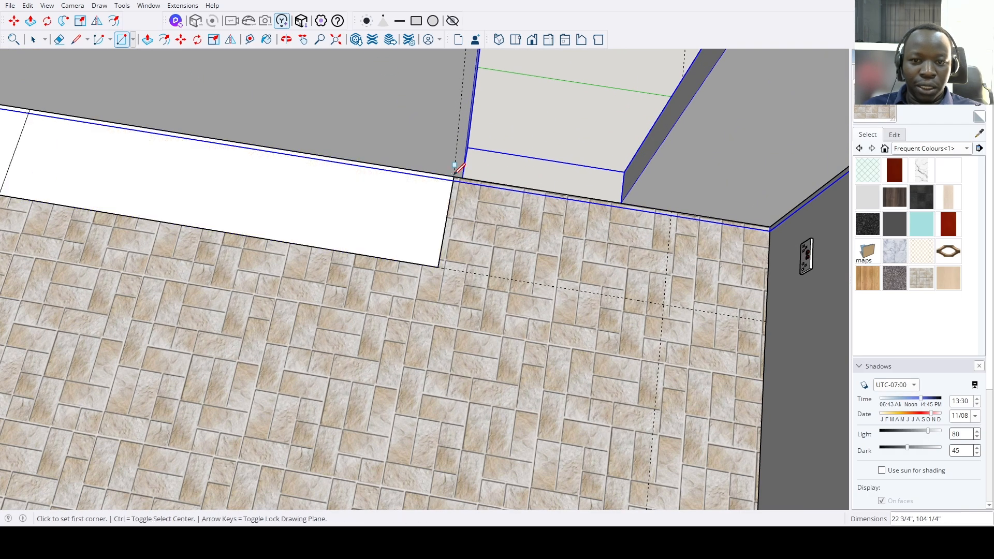
Draw a floor rectangle along the window wall, from the doorway wall to the guide near the opposite wall.
{"action": "scroll", "coordinate": [398, 205], "scroll_direction": "down", "scroll_amount": 3}
{"action": "scroll", "coordinate": [286, 272], "scroll_direction": "down", "scroll_amount": 5}
{"action": "middle_click_drag", "start_coordinate": [249, 309], "coordinate": [690, 244]}
{"action": "scroll", "coordinate": [373, 280], "scroll_direction": "up", "scroll_amount": 5}
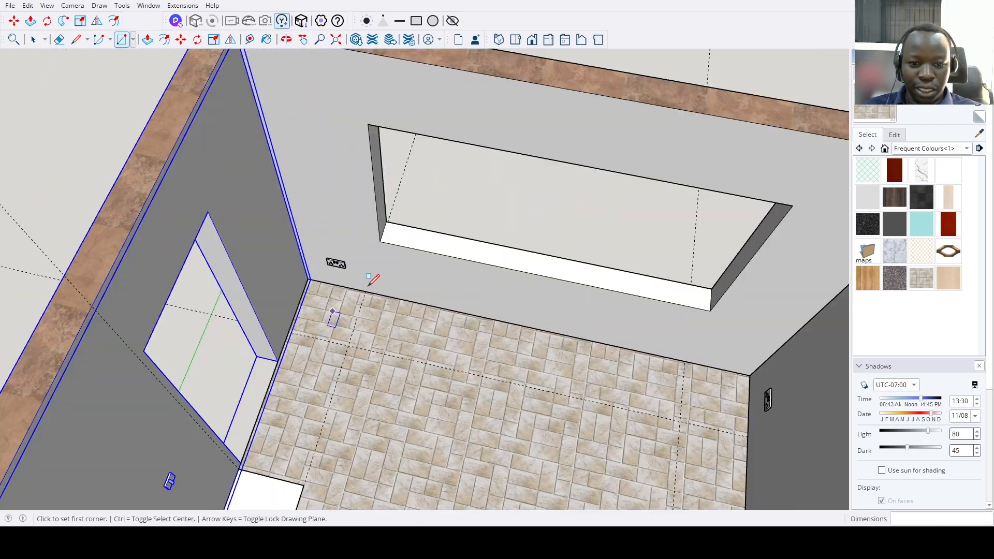
{"action": "left_click", "coordinate": [284, 327]}
{"action": "scroll", "coordinate": [283, 332], "scroll_direction": "down", "scroll_amount": 5}
{"action": "middle_click_drag", "start_coordinate": [383, 340], "coordinate": [525, 338]}
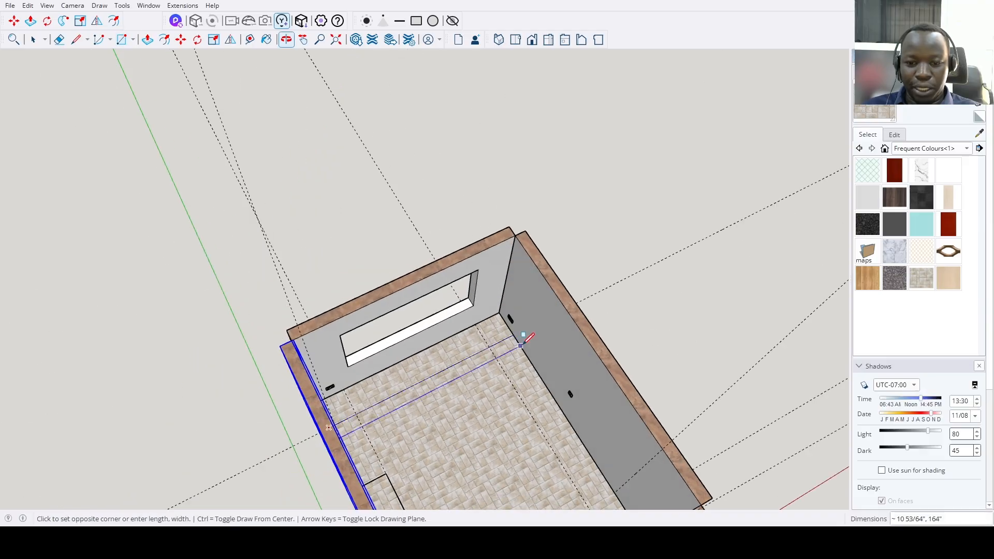
{"action": "scroll", "coordinate": [500, 331], "scroll_direction": "up", "scroll_amount": 3}
{"action": "left_click", "coordinate": [451, 311]}
Draw a floor rectangle along the wall without openings, from the window wall to the 36-inch guide.
{"action": "scroll", "coordinate": [414, 352], "scroll_direction": "down", "scroll_amount": 4}
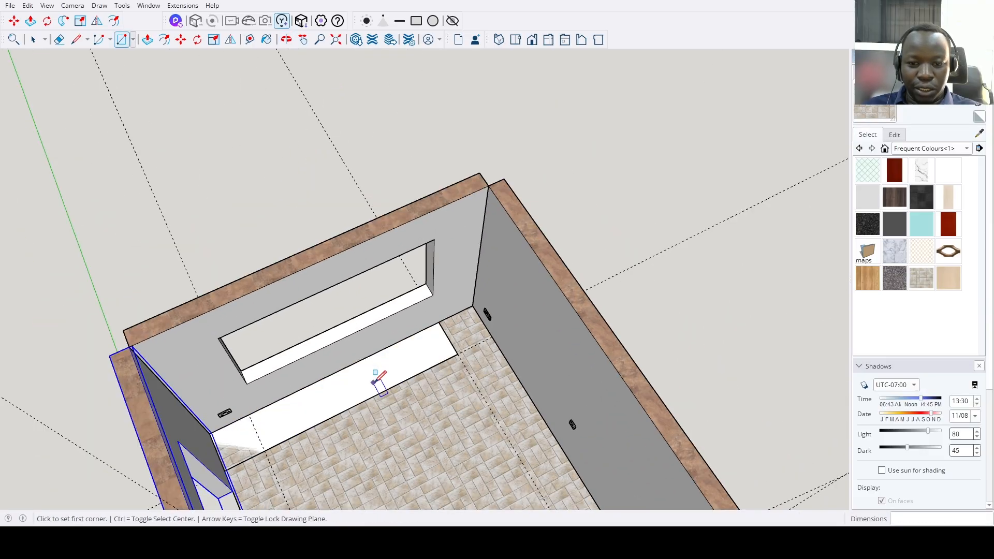
{"action": "middle_click_drag", "start_coordinate": [382, 381], "coordinate": [528, 328]}
{"action": "scroll", "coordinate": [400, 277], "scroll_direction": "up", "scroll_amount": 3}
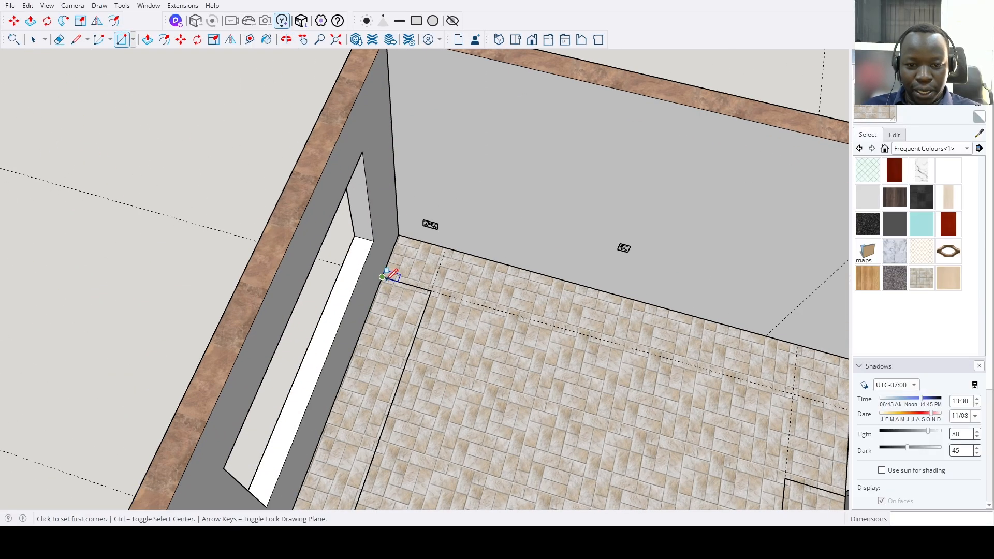
{"action": "left_click", "coordinate": [393, 279]}
{"action": "scroll", "coordinate": [677, 355], "scroll_direction": "down", "scroll_amount": 2}
{"action": "left_click", "coordinate": [734, 347]}
{"action": "key", "text": "space"}
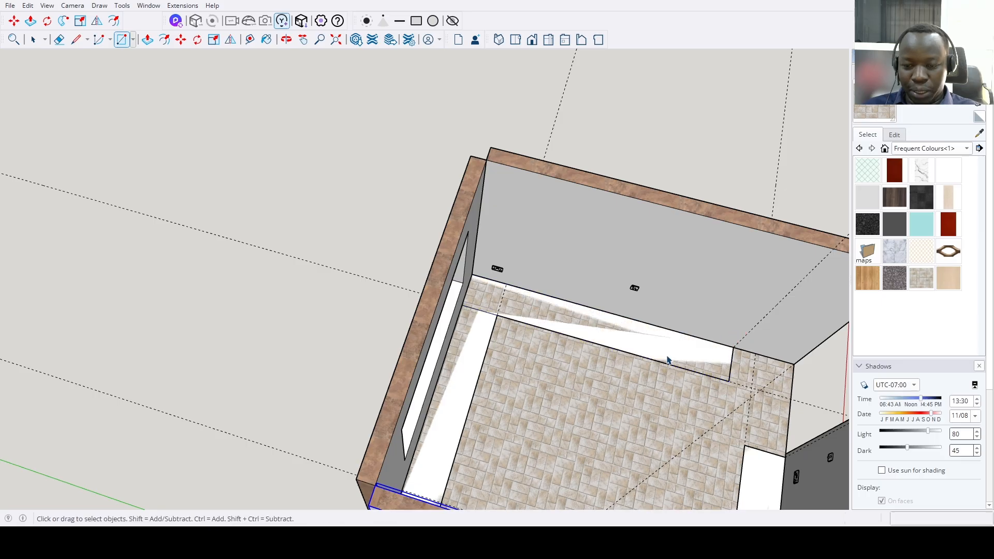
Group the floor rectangle along the red-axis doorway wall together with its edges.
{"action": "middle_click_drag", "start_coordinate": [667, 359], "coordinate": [15, 322]}
{"action": "middle_click_drag", "start_coordinate": [107, 306], "coordinate": [319, 290]}
{"action": "scroll", "coordinate": [319, 290], "scroll_direction": "up", "scroll_amount": 2}
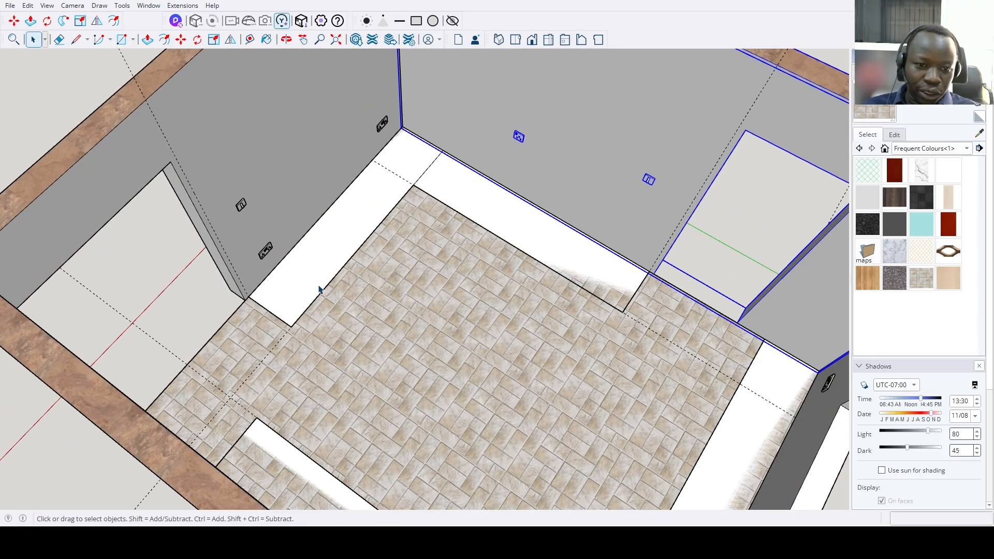
{"action": "left_click", "coordinate": [317, 271]}
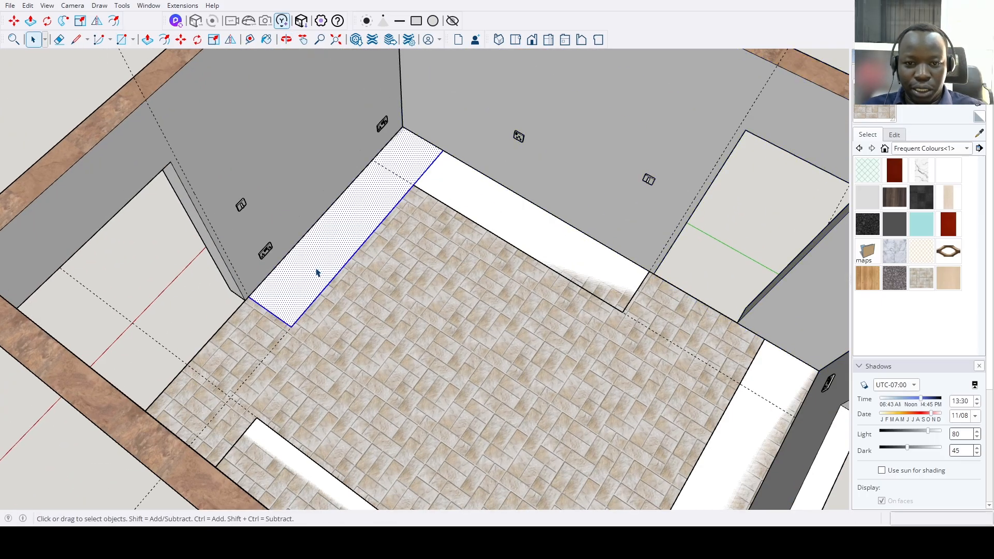
{"action": "key", "text": "ctrl+g"}
Group the floor rectangle along the adjoining wall that ends at the other doorway.
{"action": "double_click", "coordinate": [510, 225]}
{"action": "scroll", "coordinate": [438, 268], "scroll_direction": "down", "scroll_amount": 3}
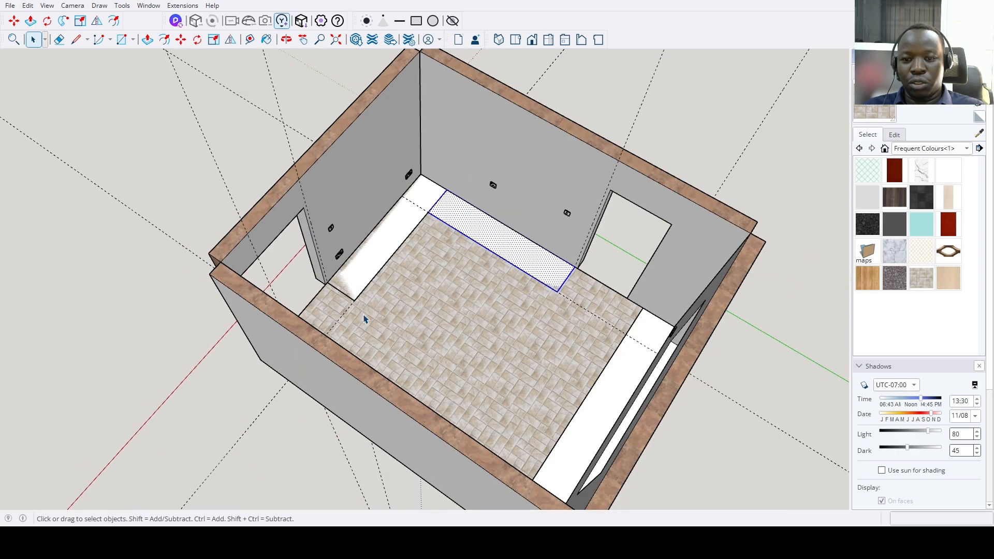
{"action": "key", "text": "ctrl+g"}
Group the floor rectangle along the window wall together with its edges.
{"action": "middle_click_drag", "start_coordinate": [490, 269], "coordinate": [636, 306]}
{"action": "scroll", "coordinate": [624, 300], "scroll_direction": "up", "scroll_amount": 3}
{"action": "double_click", "coordinate": [623, 300]}
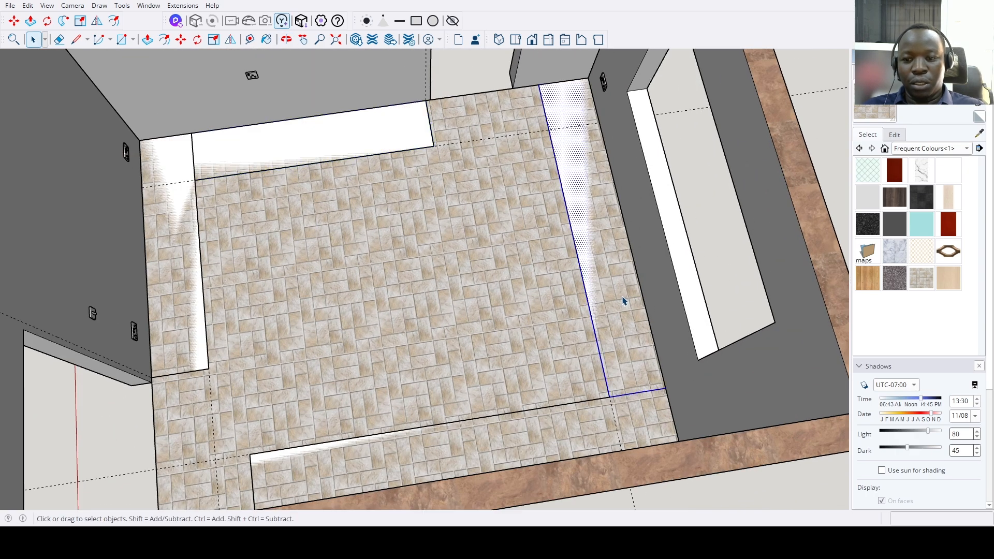
{"action": "key", "text": "ctrl+g"}
Group the floor rectangle along the wall without openings together with its edges.
{"action": "scroll", "coordinate": [578, 317], "scroll_direction": "down", "scroll_amount": 3}
{"action": "middle_click_drag", "start_coordinate": [578, 321], "coordinate": [763, 333]}
{"action": "scroll", "coordinate": [542, 224], "scroll_direction": "up", "scroll_amount": 5}
{"action": "left_click", "coordinate": [544, 227]}
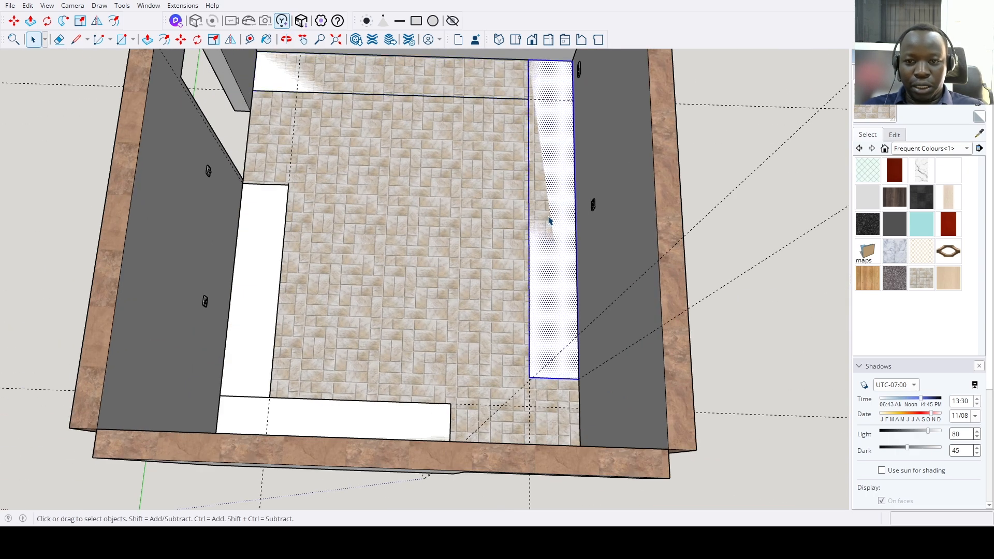
{"action": "scroll", "coordinate": [301, 197], "scroll_direction": "down", "scroll_amount": 4}
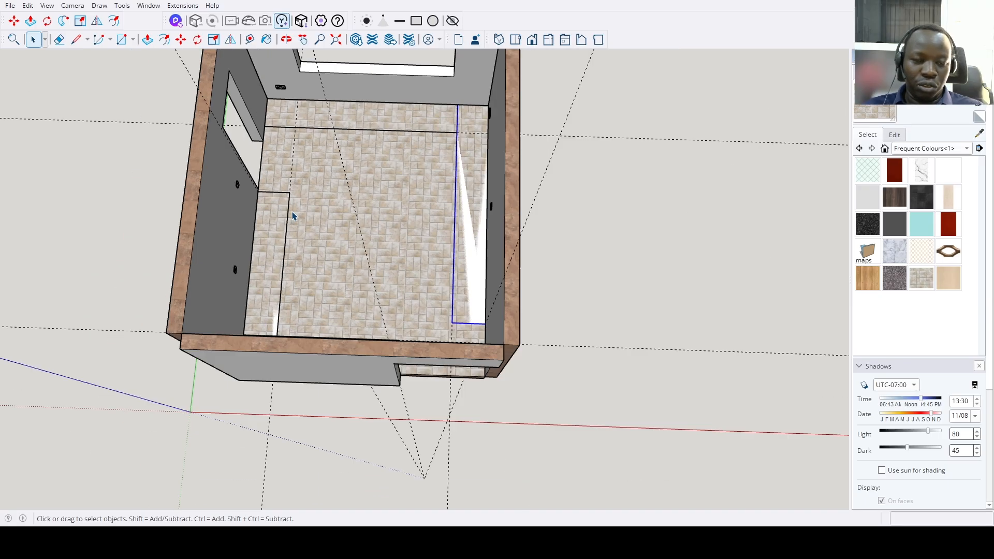
Inside the window-wall footprint group, Push/Pull the floor rectangle up 20 inches.
{"action": "double_click", "coordinate": [351, 125]}
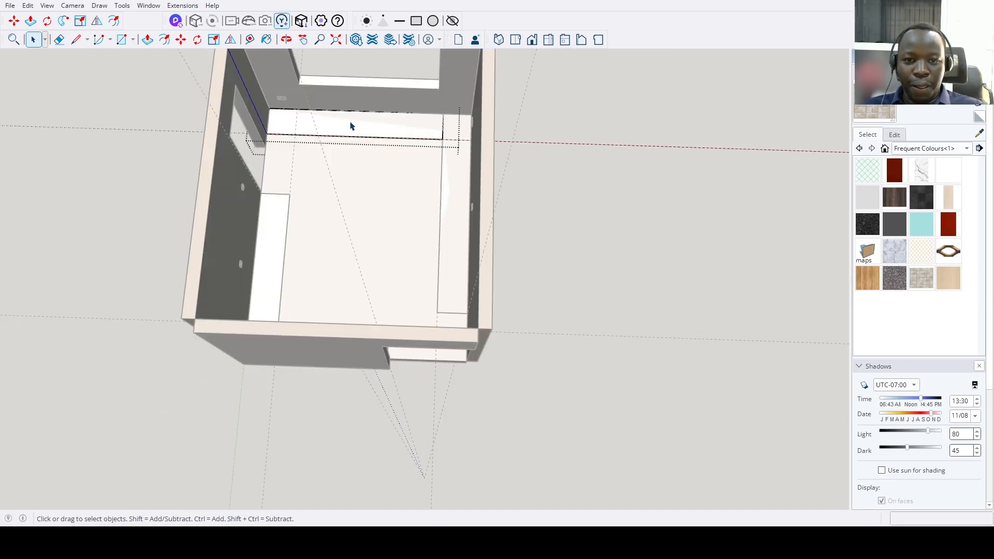
{"action": "left_click", "coordinate": [364, 128]}
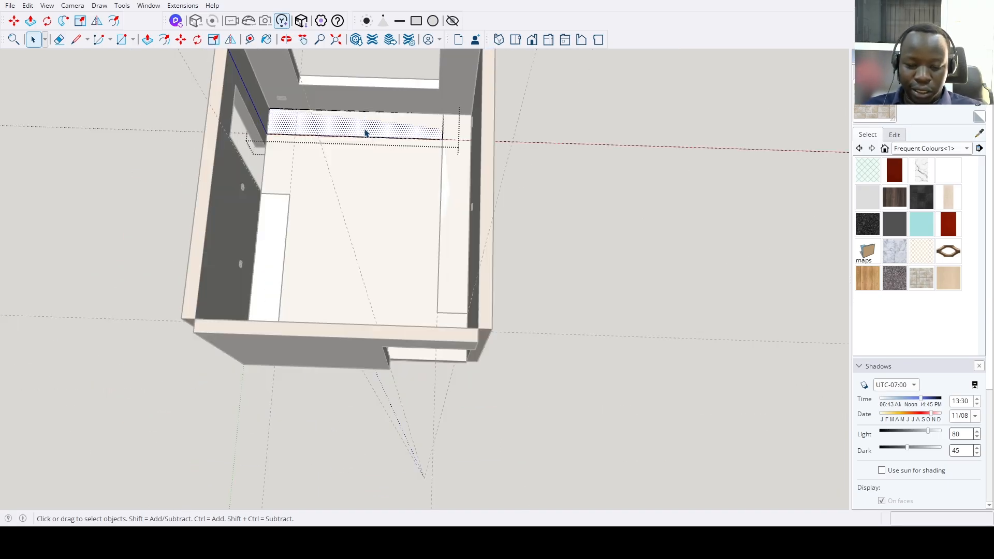
{"action": "key", "text": "p"}
{"action": "left_click", "coordinate": [407, 125]}
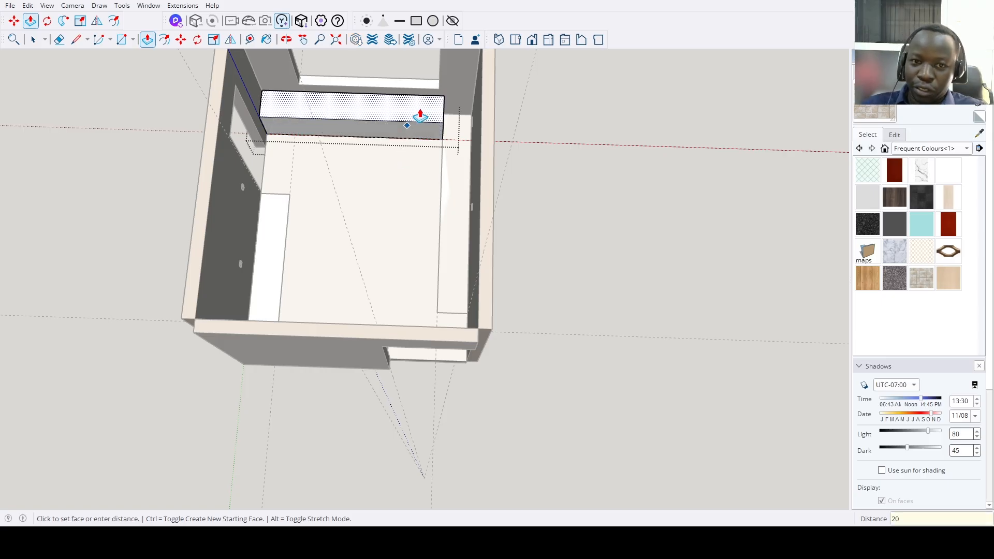
{"action": "key", "text": "Return"}
{"action": "key", "text": "space"}
Examine the low block under the window and the wall space between the window and the adjacent doorway wall.
{"action": "scroll", "coordinate": [483, 177], "scroll_direction": "down", "scroll_amount": 3}
{"action": "middle_click_drag", "start_coordinate": [389, 260], "coordinate": [384, 112]}
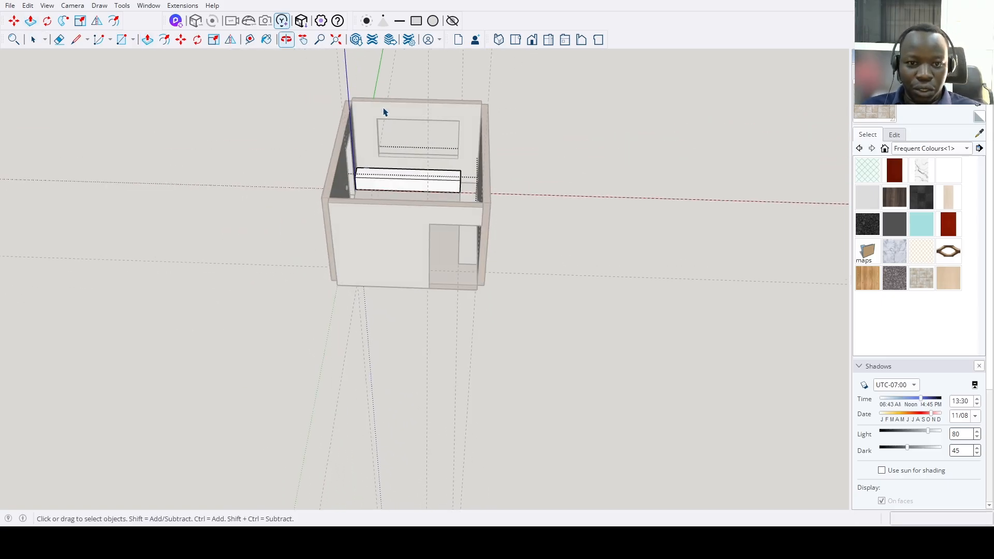
{"action": "scroll", "coordinate": [382, 204], "scroll_direction": "up", "scroll_amount": 6}
{"action": "middle_click_drag", "start_coordinate": [377, 207], "coordinate": [368, 242]}
{"action": "scroll", "coordinate": [372, 239], "scroll_direction": "down", "scroll_amount": 3}
{"action": "scroll", "coordinate": [361, 200], "scroll_direction": "down", "scroll_amount": 2}
{"action": "middle_click_drag", "start_coordinate": [361, 201], "coordinate": [370, 242]}
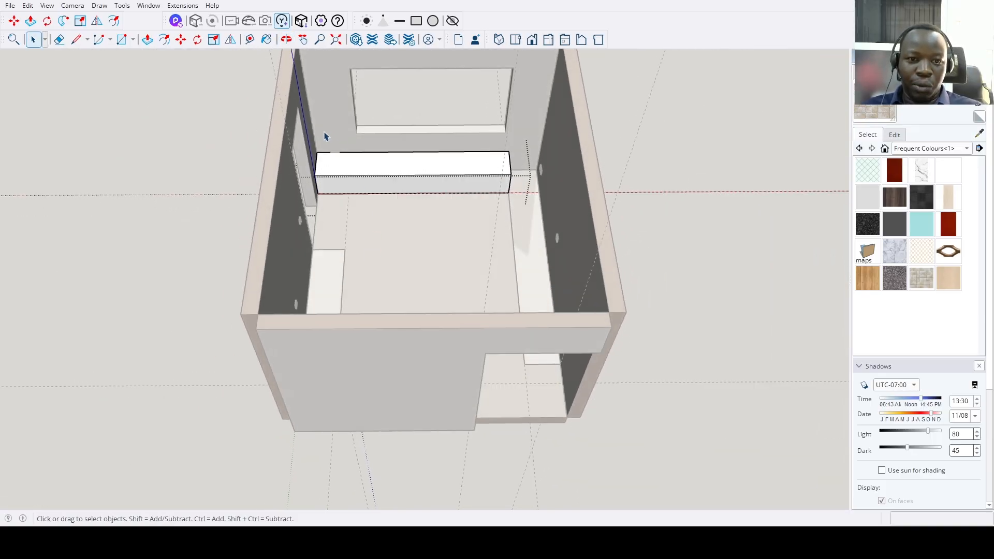
{"action": "middle_click_drag", "start_coordinate": [325, 122], "coordinate": [338, 215]}
{"action": "scroll", "coordinate": [337, 158], "scroll_direction": "up", "scroll_amount": 2}
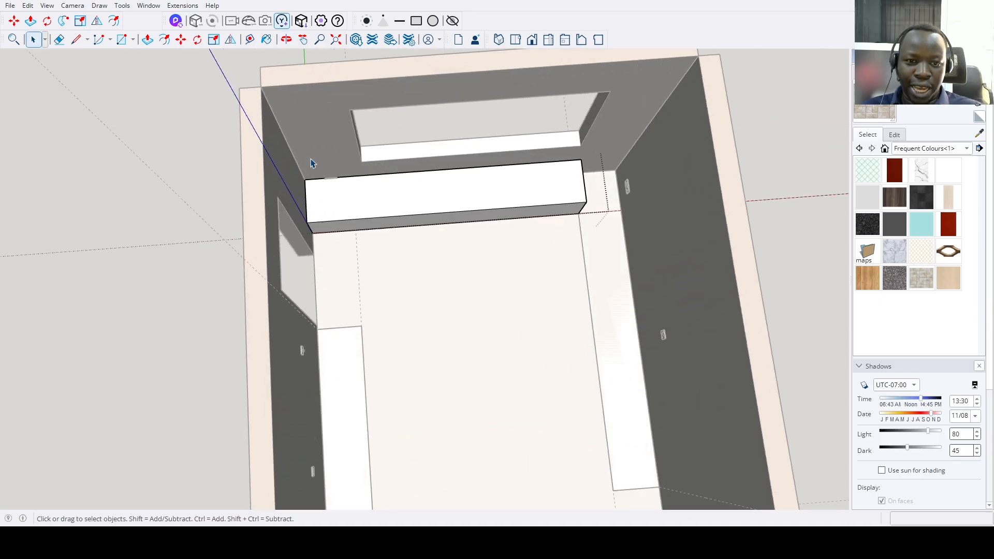
{"action": "scroll", "coordinate": [372, 185], "scroll_direction": "down", "scroll_amount": 3}
{"action": "middle_click_drag", "start_coordinate": [386, 282], "coordinate": [220, 118]}
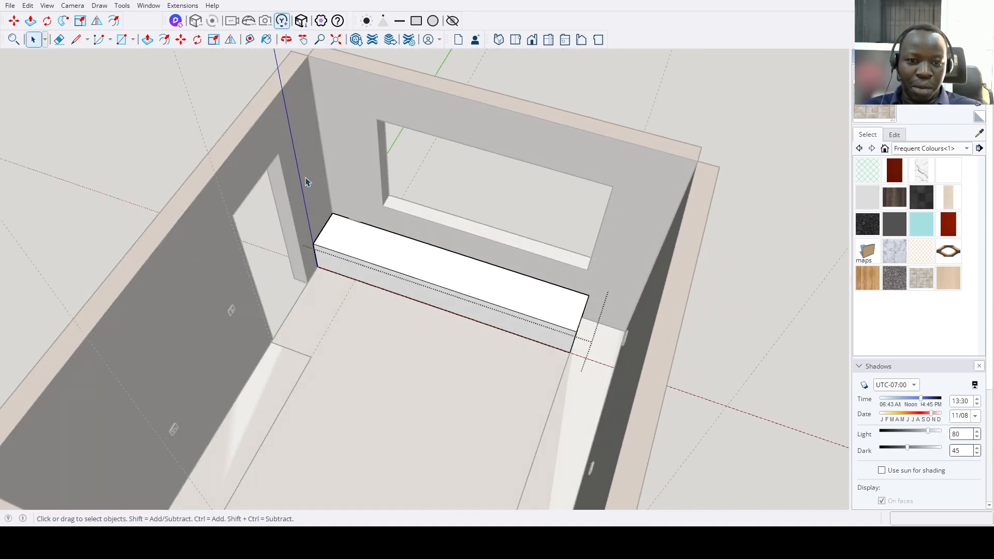
{"action": "scroll", "coordinate": [311, 171], "scroll_direction": "up", "scroll_amount": 2}
{"action": "middle_click_drag", "start_coordinate": [326, 149], "coordinate": [331, 153]}
{"action": "scroll", "coordinate": [322, 172], "scroll_direction": "up", "scroll_amount": 2}
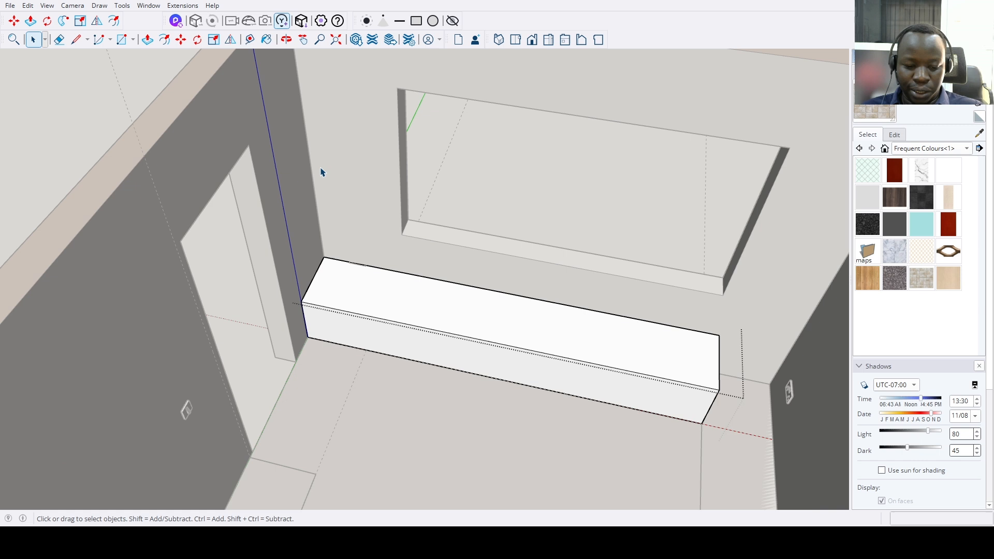
Place a vertical guide on the window wall, 2 inches outside the window edge nearest the adjacent doorway wall.
{"action": "key", "text": "t"}
{"action": "left_click", "coordinate": [399, 152]}
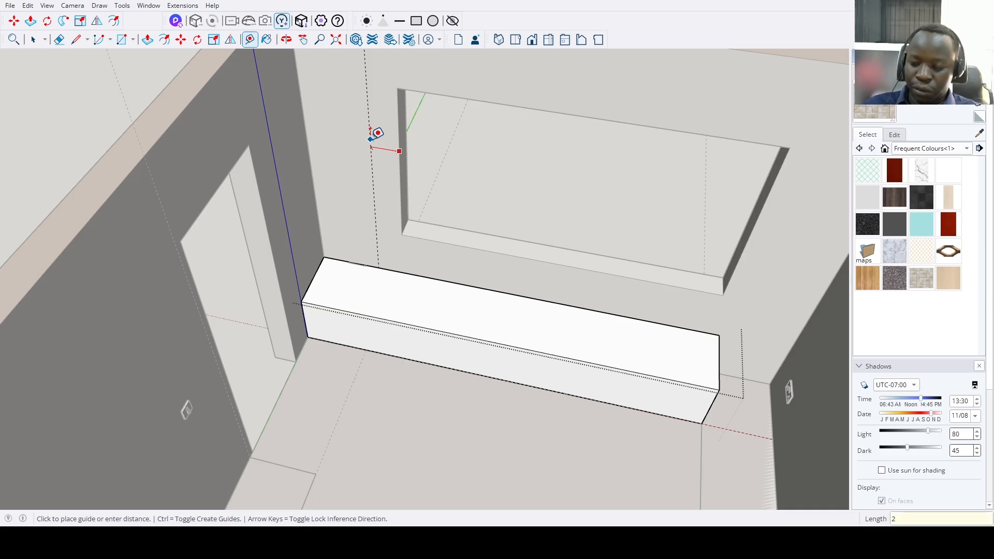
{"action": "key", "text": "Return"}
Split the low block's top face with a line from the vertical guide to the front edge, parallel to the green axis.
{"action": "key", "text": "l"}
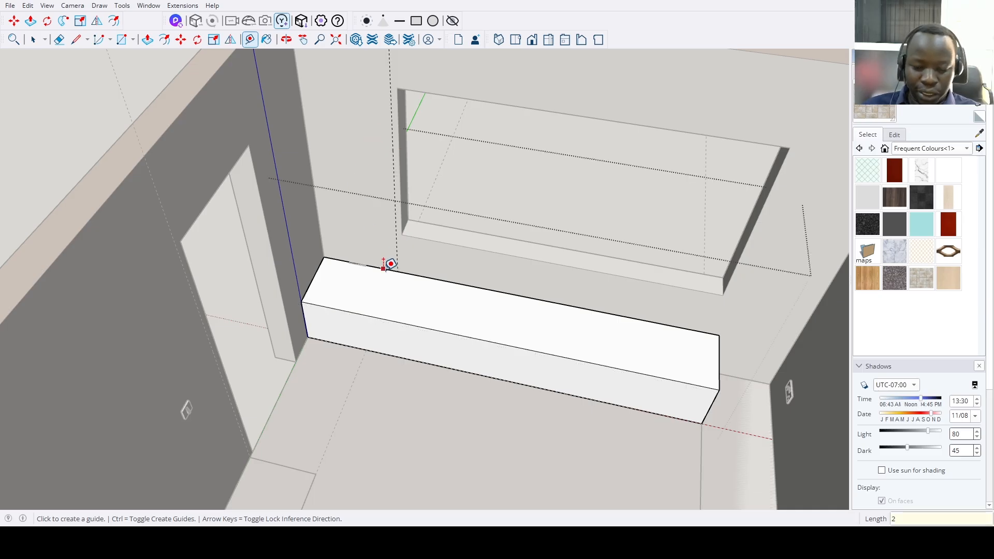
{"action": "scroll", "coordinate": [390, 267], "scroll_direction": "up", "scroll_amount": 3}
{"action": "left_click", "coordinate": [404, 271]}
{"action": "scroll", "coordinate": [391, 332], "scroll_direction": "down", "scroll_amount": 2}
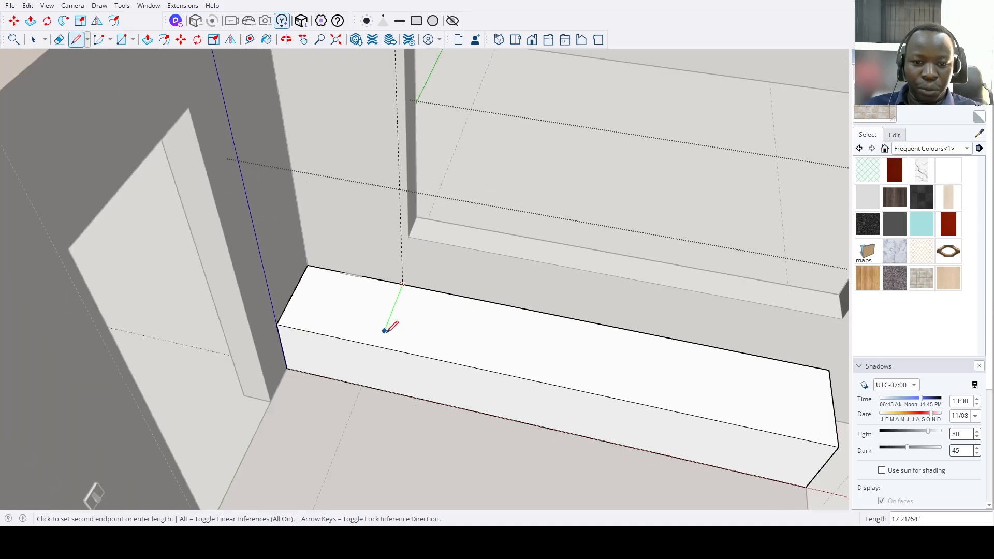
{"action": "left_click", "coordinate": [380, 345]}
{"action": "scroll", "coordinate": [381, 344], "scroll_direction": "down", "scroll_amount": 3}
Place a horizontal guide on the window wall, 120 inches above its floor edge.
{"action": "key", "text": "p"}
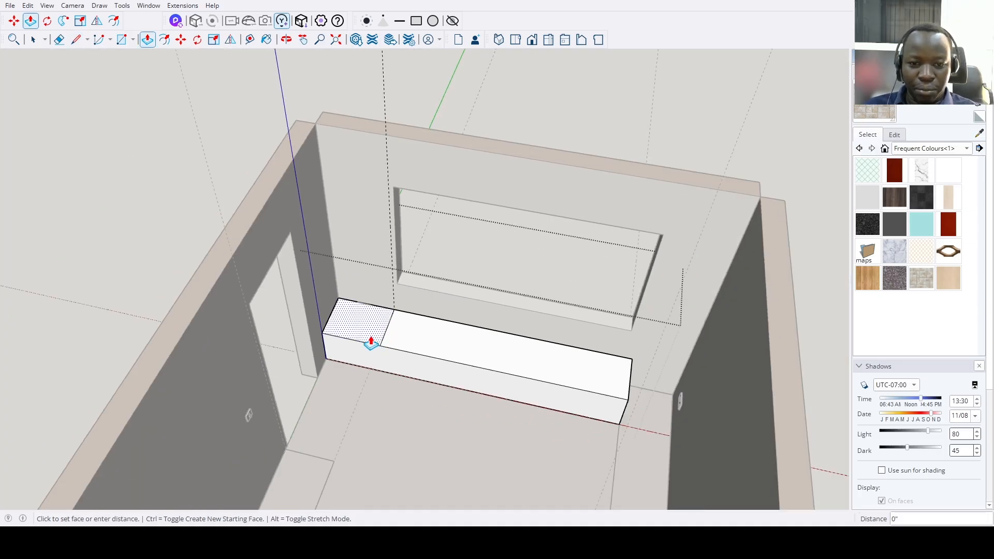
{"action": "key", "text": "t"}
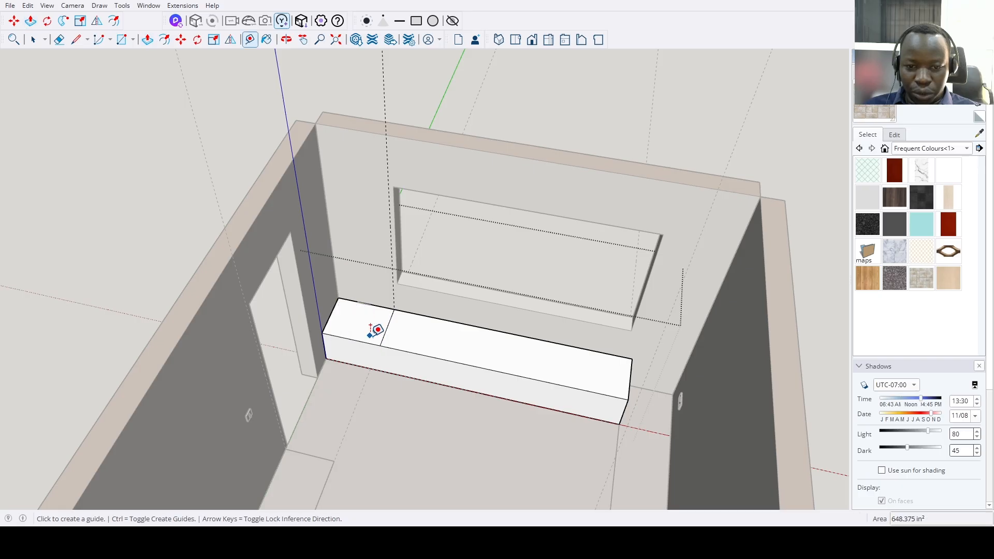
{"action": "left_click", "coordinate": [663, 392]}
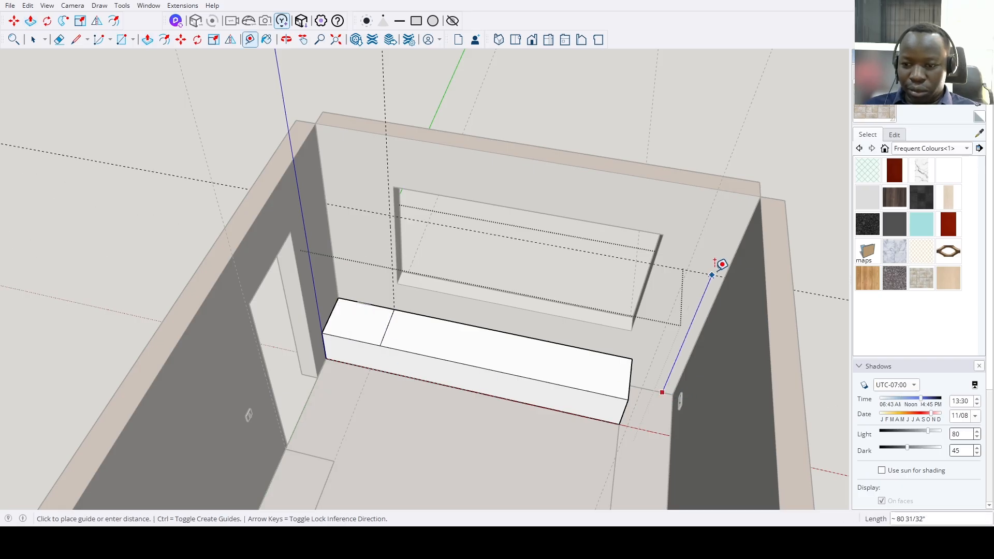
{"action": "type", "text": "120"}
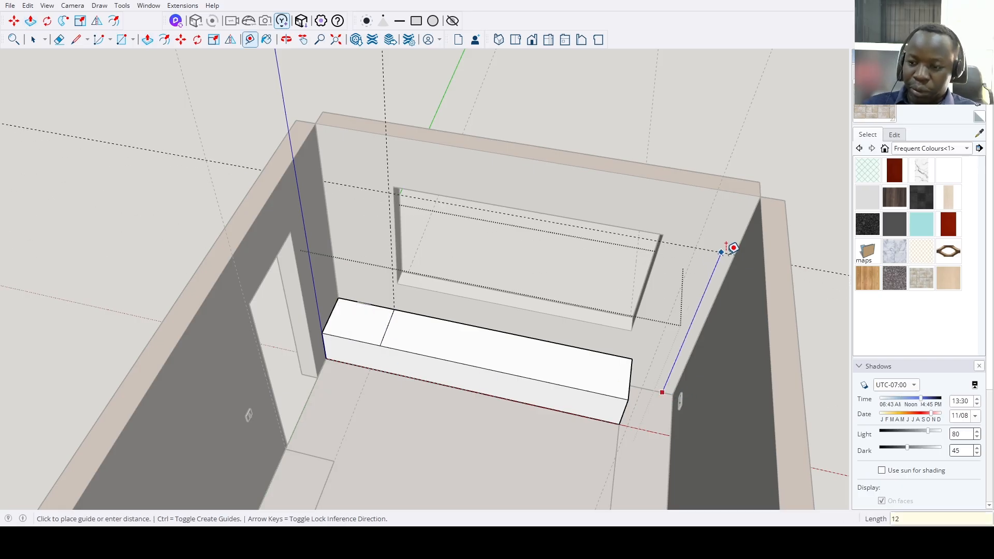
{"action": "key", "text": "Return"}
Push/Pull the small top face between the room corner and the window up 102 inches to form a tall cabinet.
{"action": "middle_click_drag", "start_coordinate": [731, 259], "coordinate": [659, 261]}
{"action": "key", "text": "p"}
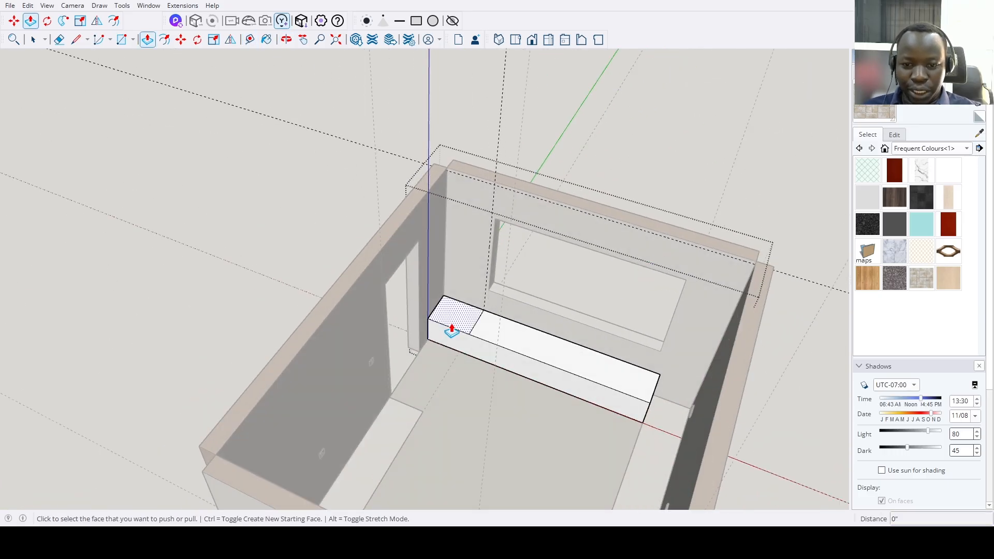
{"action": "left_click", "coordinate": [454, 327]}
{"action": "left_click", "coordinate": [522, 190]}
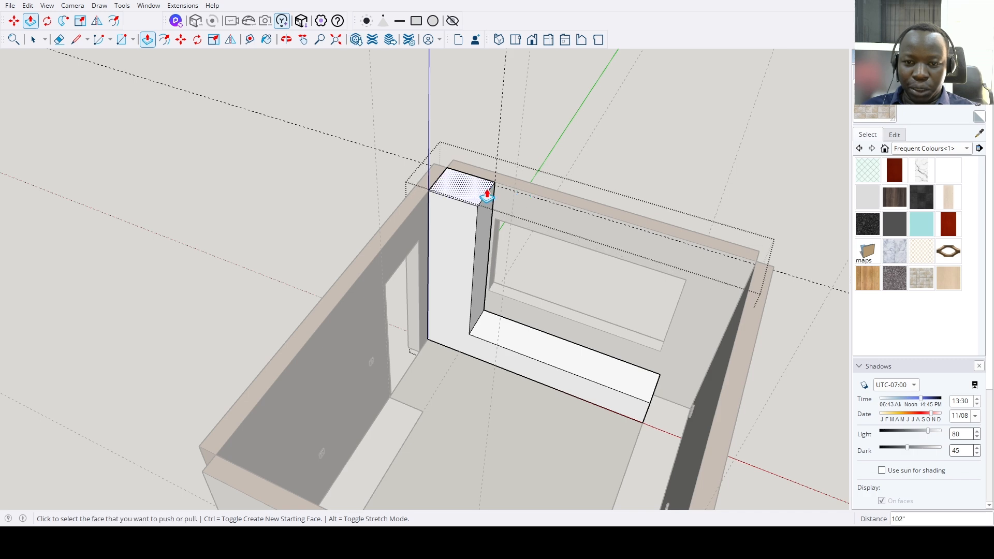
{"action": "scroll", "coordinate": [490, 195], "scroll_direction": "up", "scroll_amount": 2}
{"action": "scroll", "coordinate": [533, 202], "scroll_direction": "down", "scroll_amount": 3}
{"action": "key", "text": "space"}
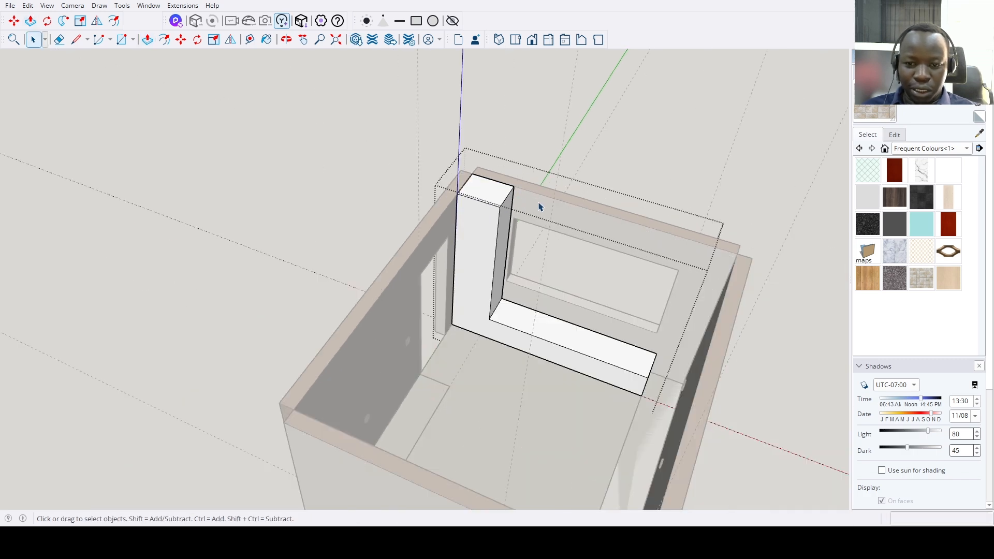
{"action": "scroll", "coordinate": [539, 214], "scroll_direction": "down", "scroll_amount": 3}
{"action": "middle_click_drag", "start_coordinate": [539, 214], "coordinate": [452, 160]}
{"action": "scroll", "coordinate": [438, 186], "scroll_direction": "up", "scroll_amount": 4}
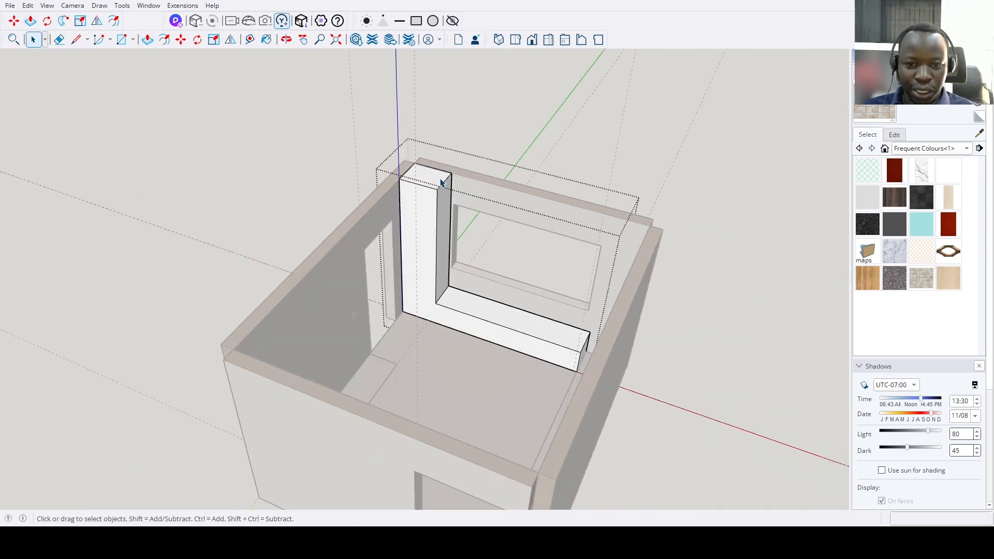
{"action": "scroll", "coordinate": [437, 186], "scroll_direction": "up", "scroll_amount": 1}
{"action": "key", "text": "p"}
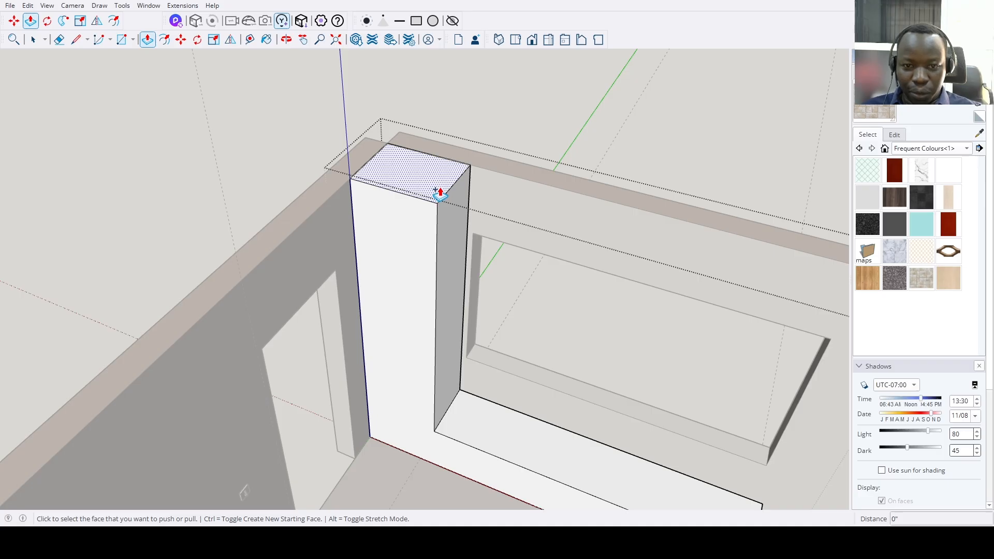
{"action": "left_click", "coordinate": [435, 189]}
{"action": "left_click", "coordinate": [435, 214]}
Draw a 20-inch vertical line down the front face, from the tall cabinet's inner corner to the floor edge.
{"action": "scroll", "coordinate": [437, 435], "scroll_direction": "up", "scroll_amount": 4}
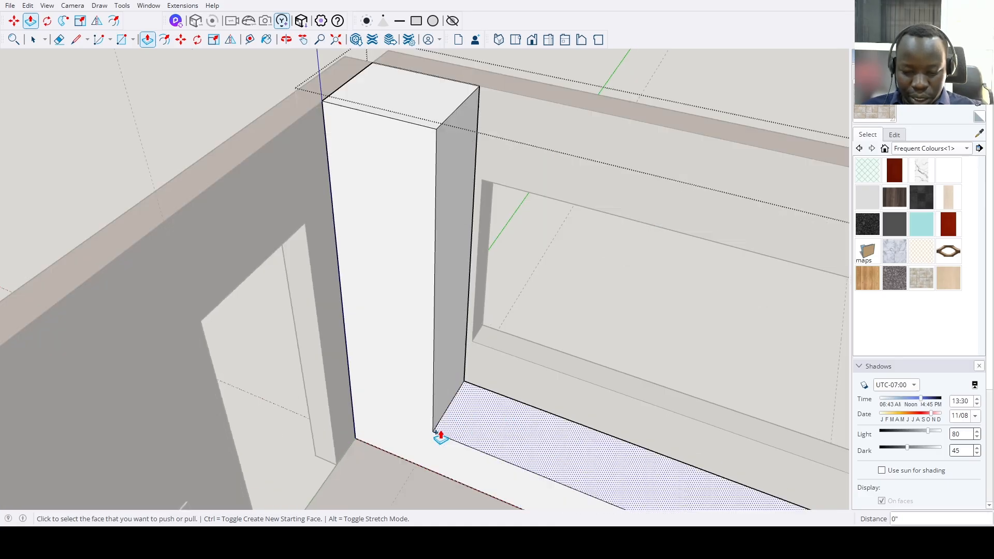
{"action": "key", "text": "l"}
{"action": "left_click", "coordinate": [431, 431]}
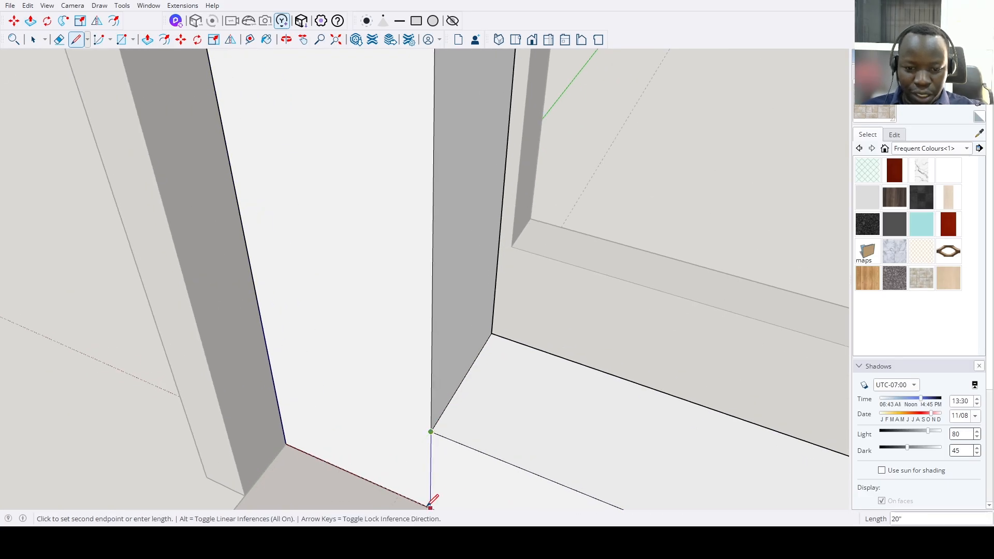
{"action": "left_click", "coordinate": [430, 507]}
Push the tall cabinet's front face back 10 inches towards the window wall.
{"action": "scroll", "coordinate": [429, 504], "scroll_direction": "down", "scroll_amount": 5}
{"action": "key", "text": "p"}
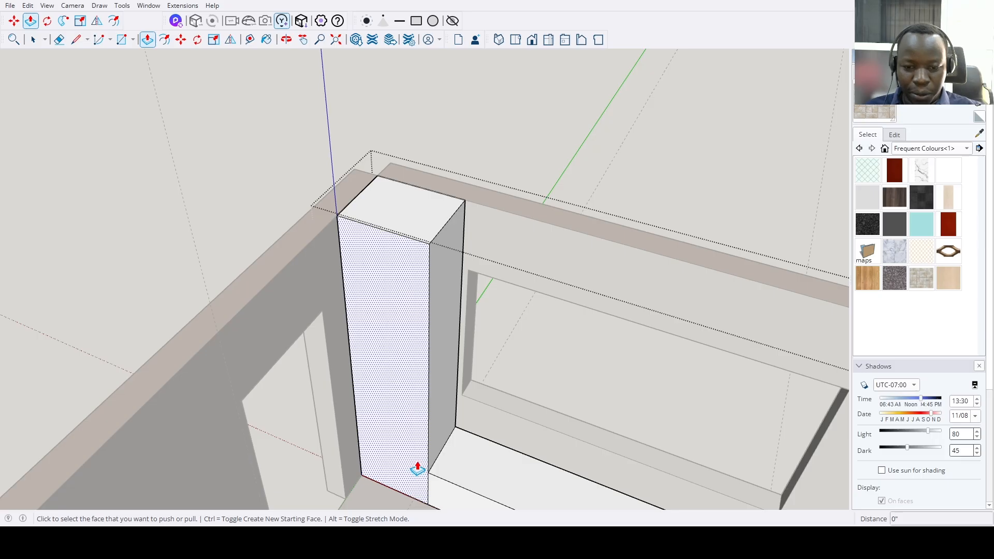
{"action": "left_click", "coordinate": [417, 469]}
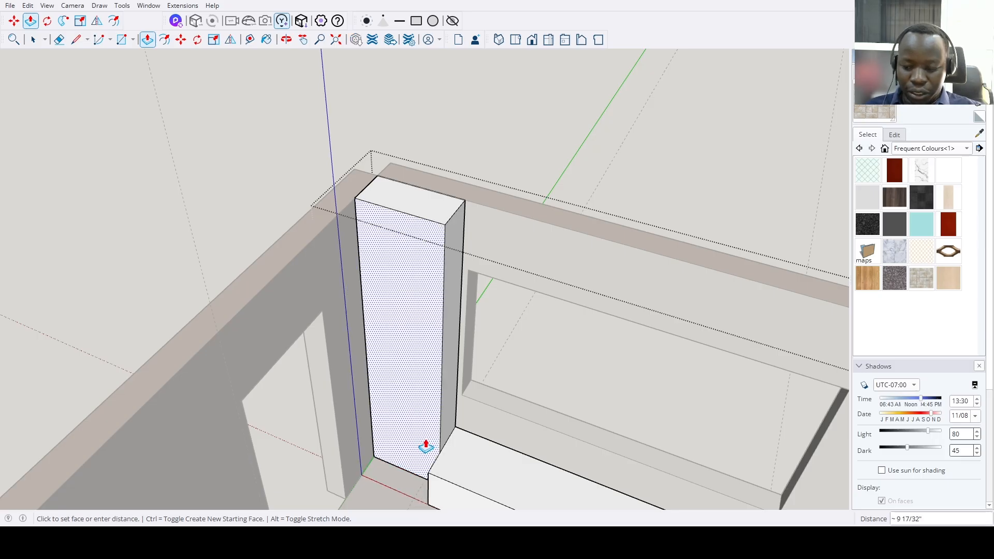
{"action": "key", "text": "Return"}
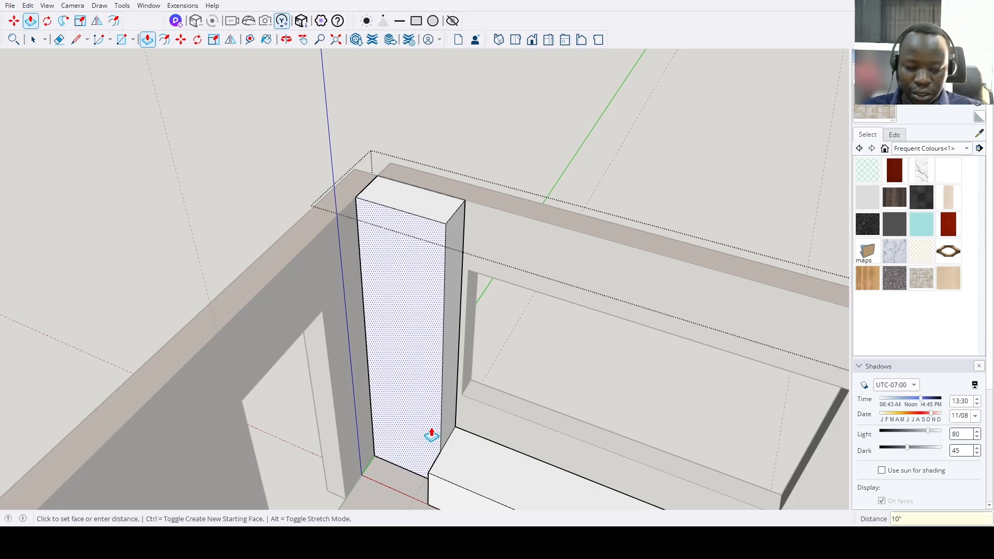
Measure the tall cabinet's depth from its front edge to the window wall.
{"action": "scroll", "coordinate": [429, 433], "scroll_direction": "up", "scroll_amount": 2}
{"action": "key", "text": "t"}
{"action": "left_click", "coordinate": [443, 365]}
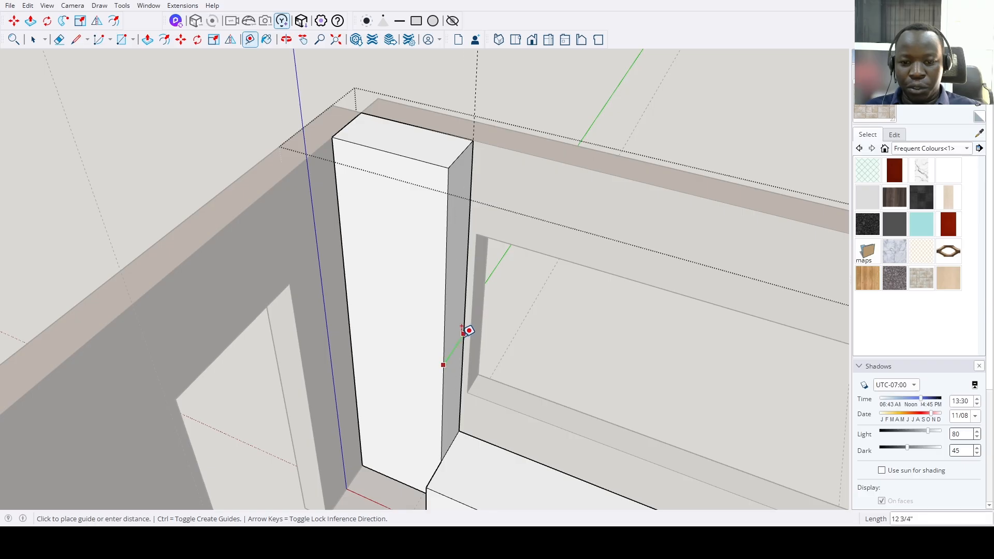
{"action": "scroll", "coordinate": [468, 328], "scroll_direction": "down", "scroll_amount": 1}
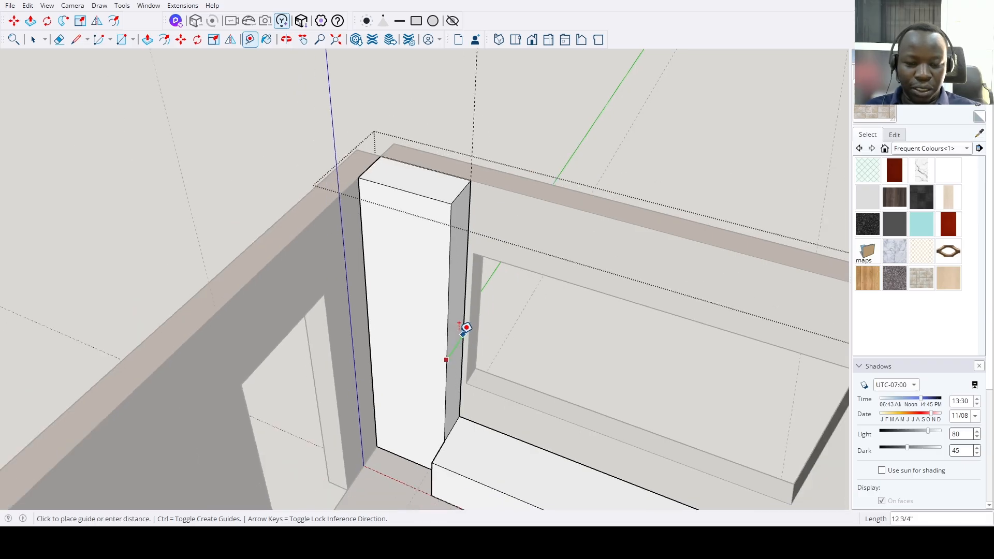
Pull the tall cabinet's front face out 4 inches into the room.
{"action": "key", "text": "p"}
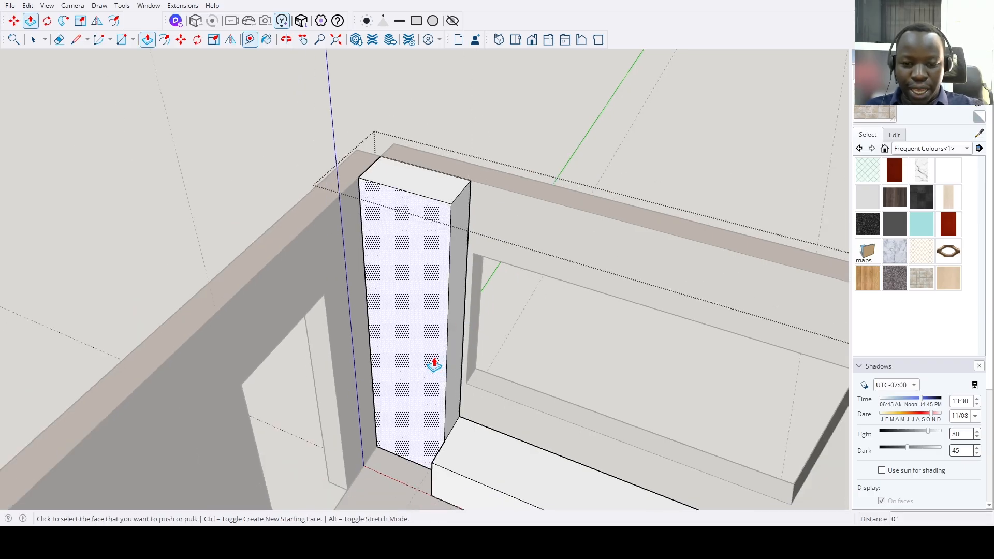
{"action": "left_click", "coordinate": [431, 368]}
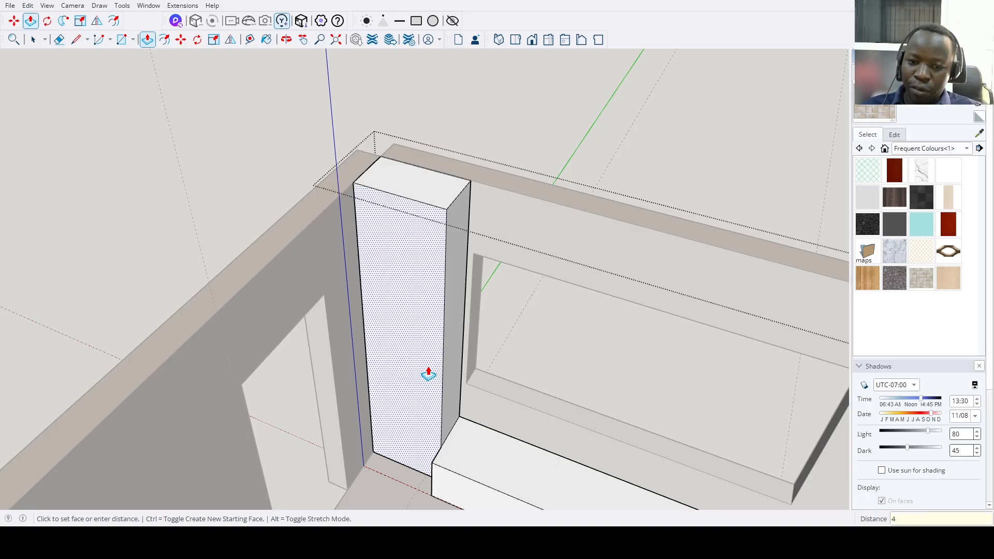
{"action": "key", "text": "Return"}
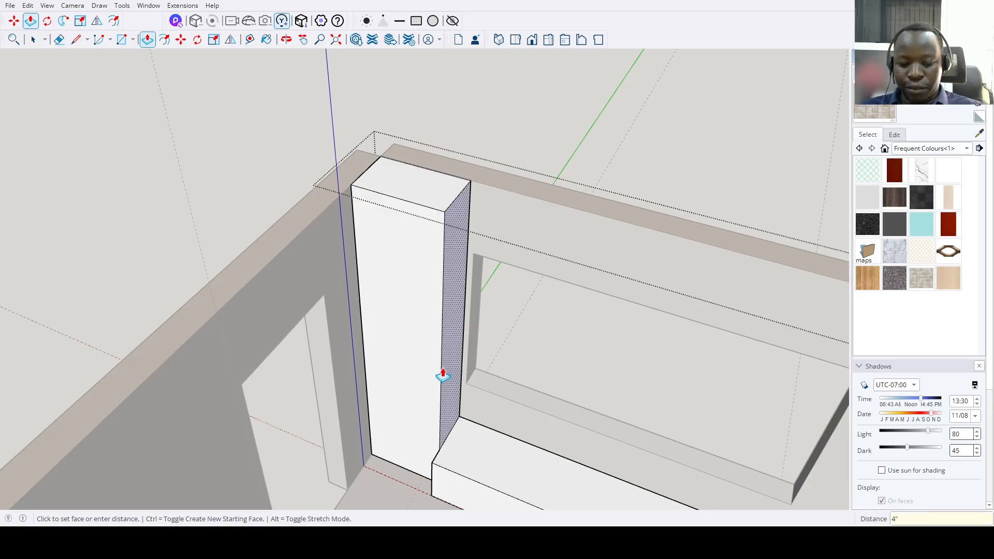
Measure the tall cabinet's depth again after pulling out its front face.
{"action": "key", "text": "t"}
{"action": "left_click", "coordinate": [441, 377]}
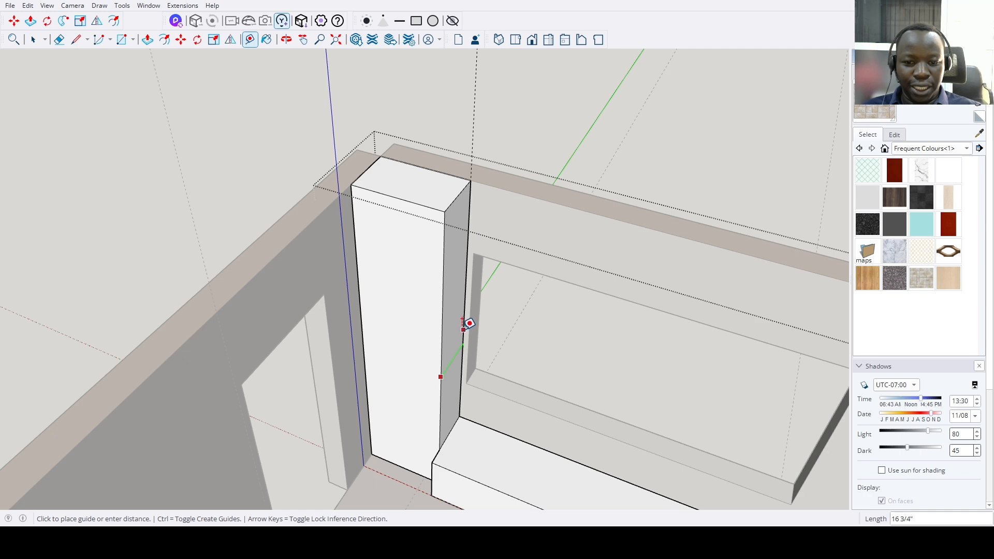
{"action": "key", "text": "Escape"}
Push a new starting face 16 inches down from the low block's top to mark off its base strip.
{"action": "scroll", "coordinate": [462, 333], "scroll_direction": "down", "scroll_amount": 4}
{"action": "left_click_drag", "start_coordinate": [362, 386], "coordinate": [450, 393]}
{"action": "scroll", "coordinate": [451, 393], "scroll_direction": "up", "scroll_amount": 5}
{"action": "key", "text": "space"}
{"action": "left_click", "coordinate": [536, 322]}
{"action": "key", "text": "p"}
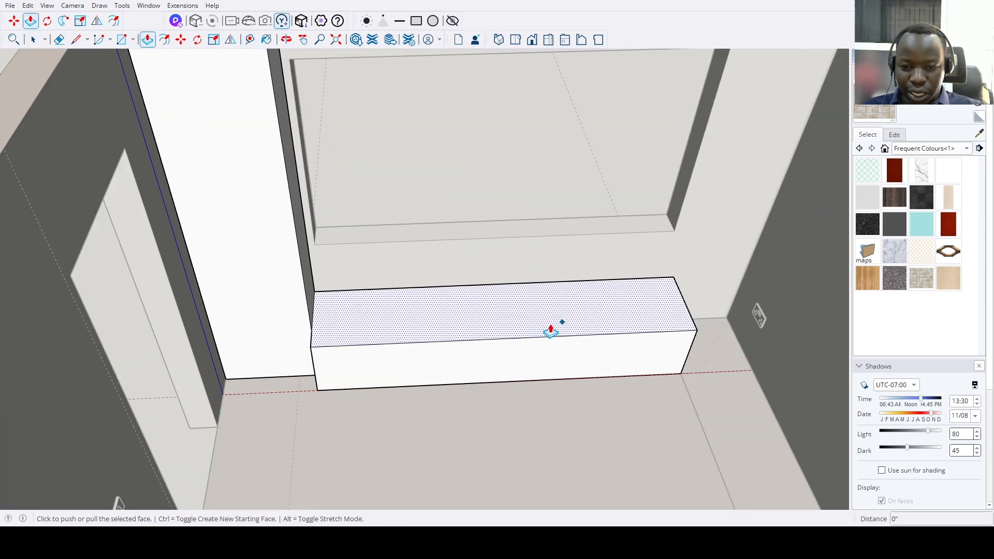
{"action": "left_click", "coordinate": [567, 318]}
{"action": "key", "text": "ctrl"}
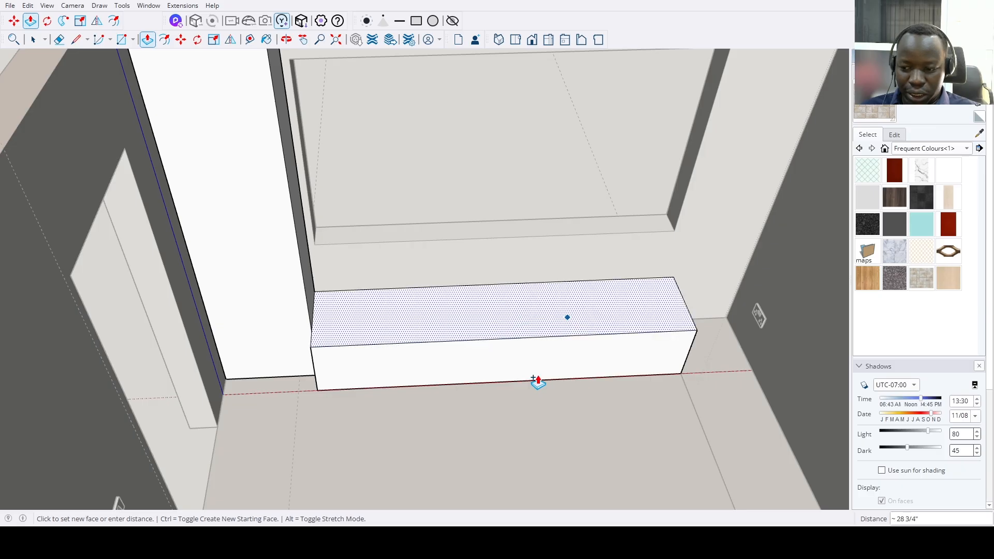
{"action": "type", "text": "16"}
{"action": "key", "text": "Return"}
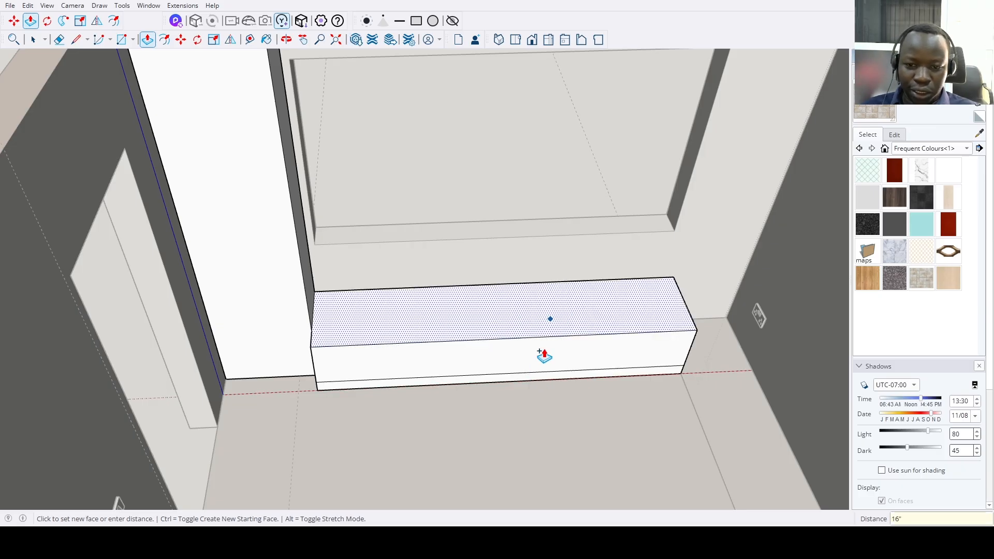
Push another new starting face 4 inches down from the low block's top to divide off its upper band.
{"action": "left_click", "coordinate": [550, 326]}
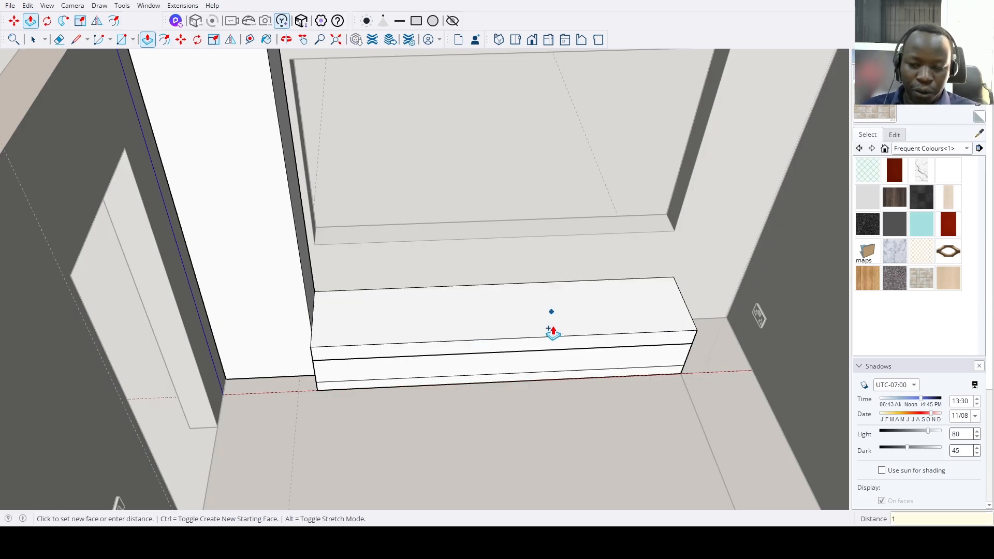
{"action": "type", "text": "1"}
{"action": "key", "text": "Return"}
{"action": "key", "text": "Return"}
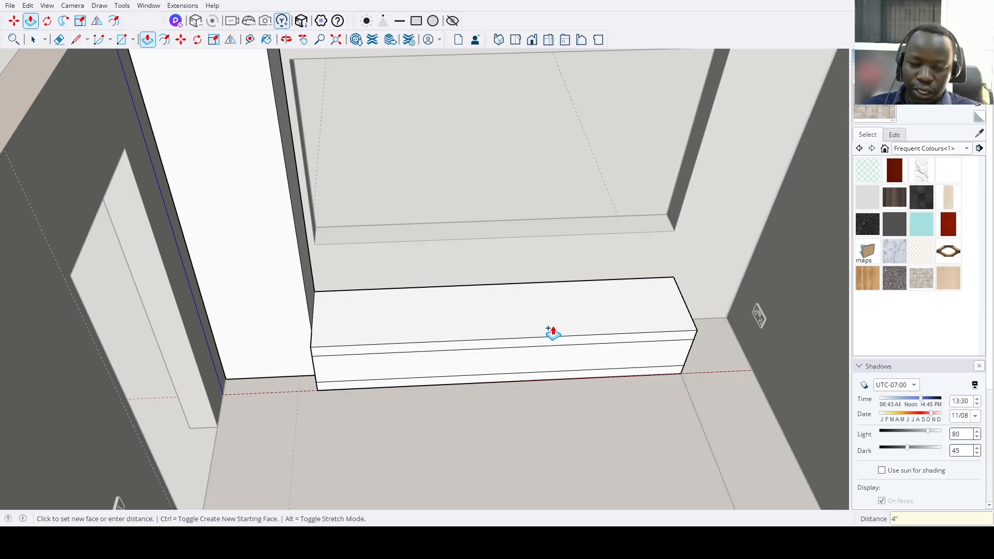
Place a vertical guide 0.75 inch in from the low block's front edge beside the tall cabinet and draw a 16-inch line along it to the floor.
{"action": "scroll", "coordinate": [319, 415], "scroll_direction": "up", "scroll_amount": 5}
{"action": "scroll", "coordinate": [329, 412], "scroll_direction": "up", "scroll_amount": 2}
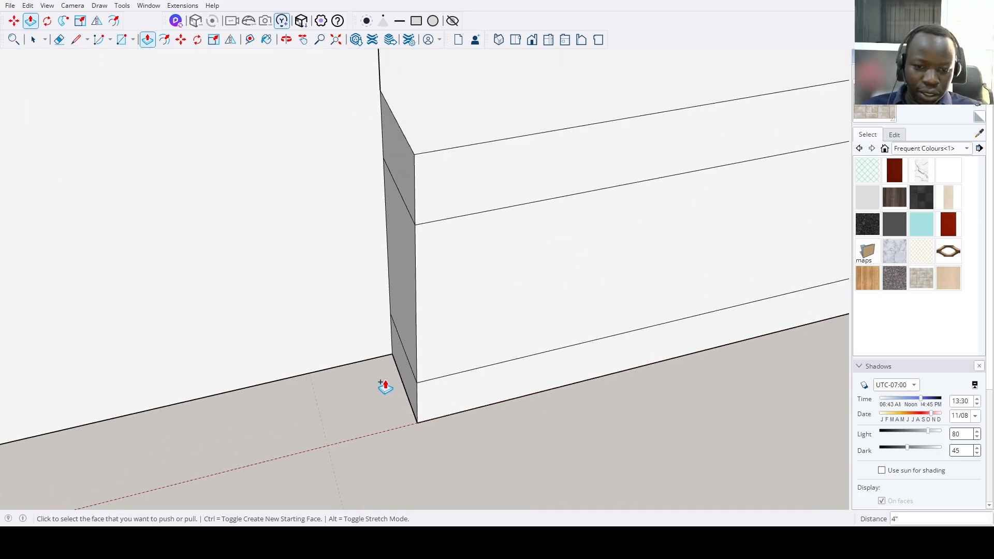
{"action": "key", "text": "e"}
{"action": "middle_click_drag", "start_coordinate": [409, 332], "coordinate": [409, 361]}
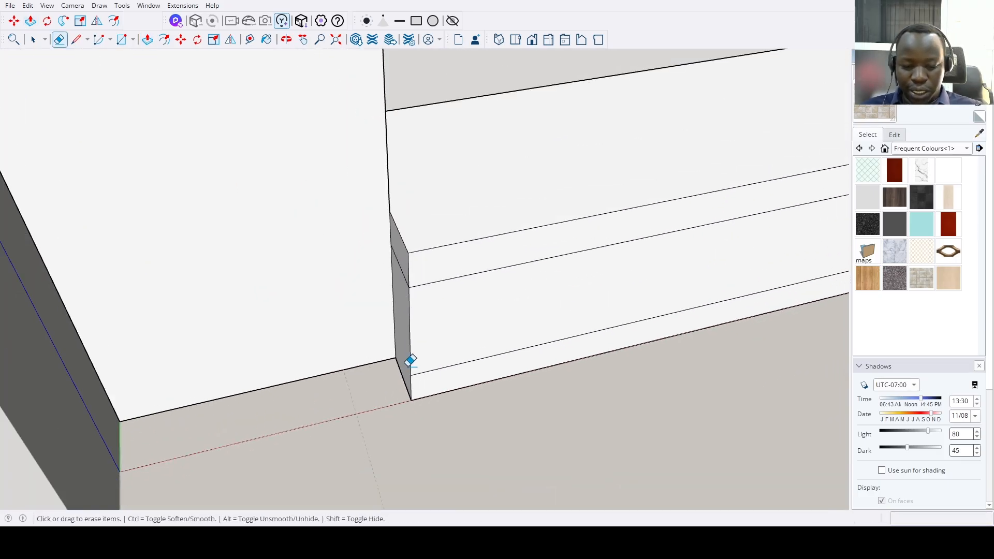
{"action": "key", "text": "t"}
{"action": "left_click", "coordinate": [409, 334]}
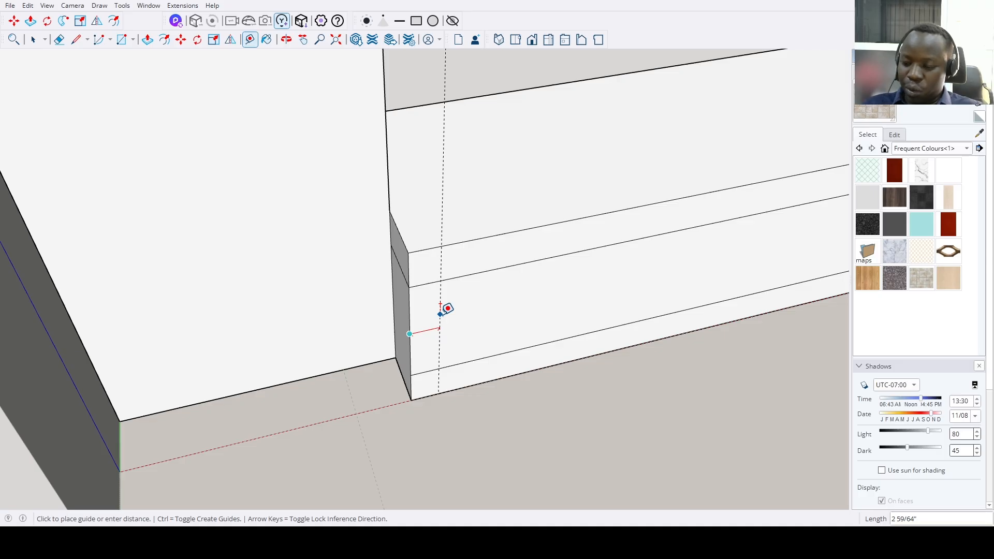
{"action": "type", "text": ".75"}
{"action": "key", "text": "Return"}
{"action": "key", "text": "l"}
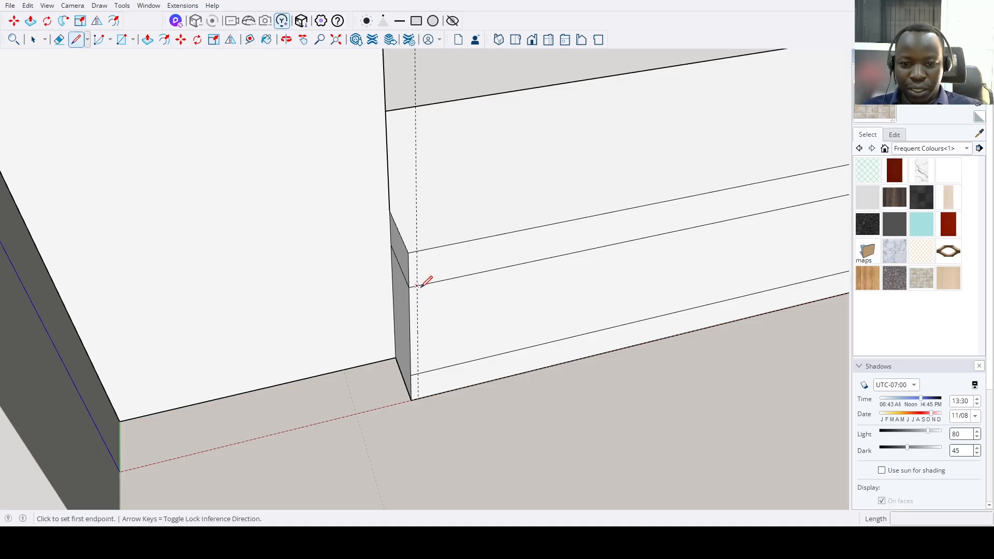
{"action": "left_click", "coordinate": [417, 291]}
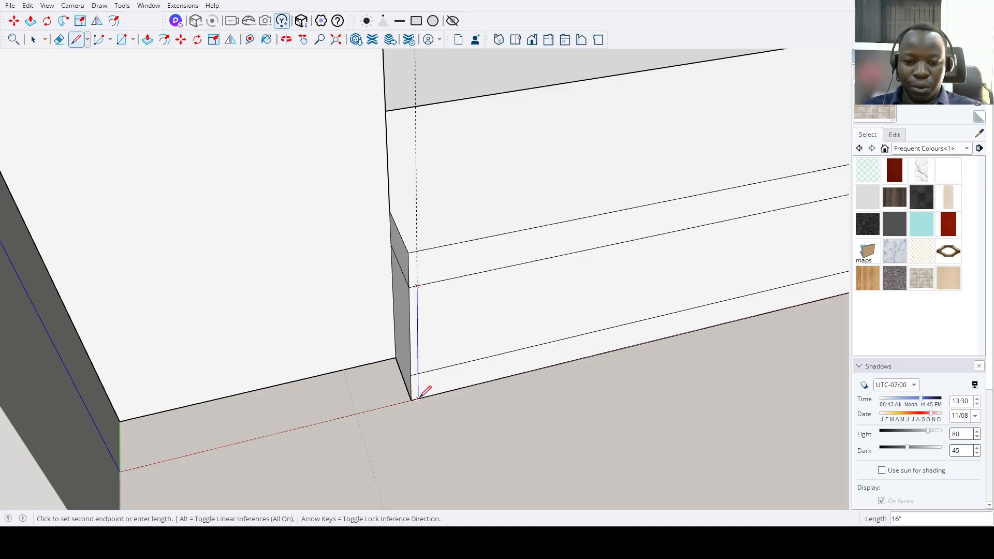
Push a new starting face inward from the low block's free end below the upper band to form a thin end panel.
{"action": "middle_click_drag", "start_coordinate": [418, 399], "coordinate": [368, 362]}
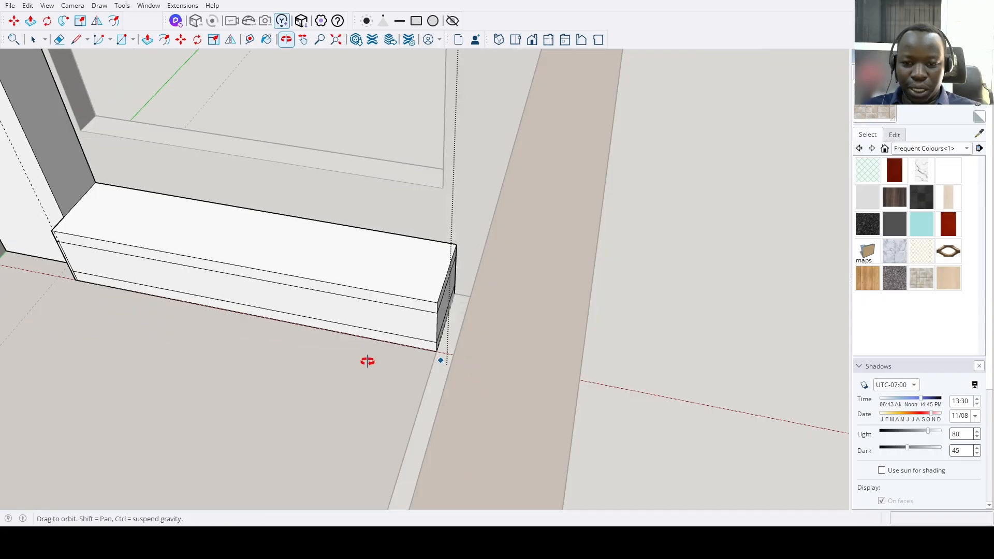
{"action": "scroll", "coordinate": [439, 313], "scroll_direction": "up", "scroll_amount": 6}
{"action": "key", "text": "e"}
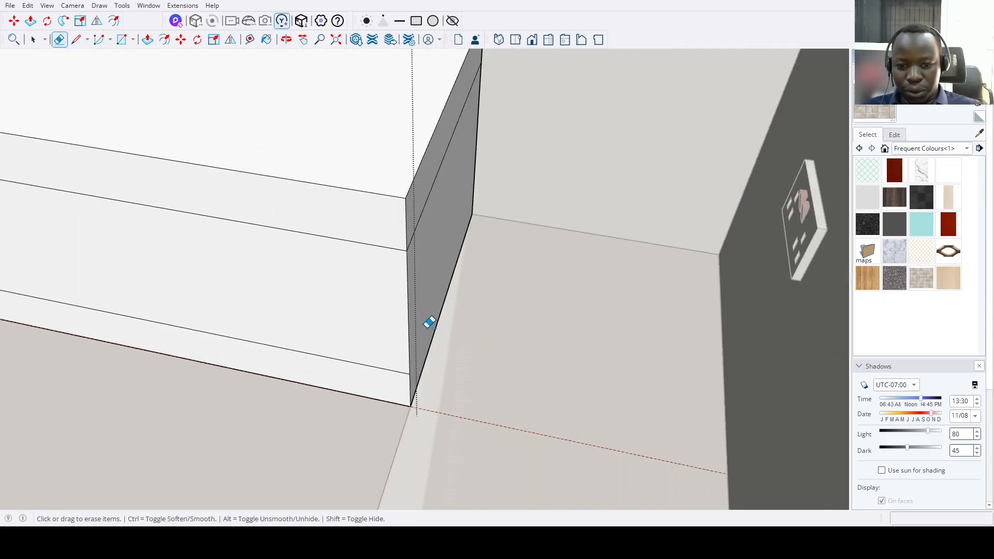
{"action": "key", "text": "p"}
{"action": "left_click", "coordinate": [422, 310]}
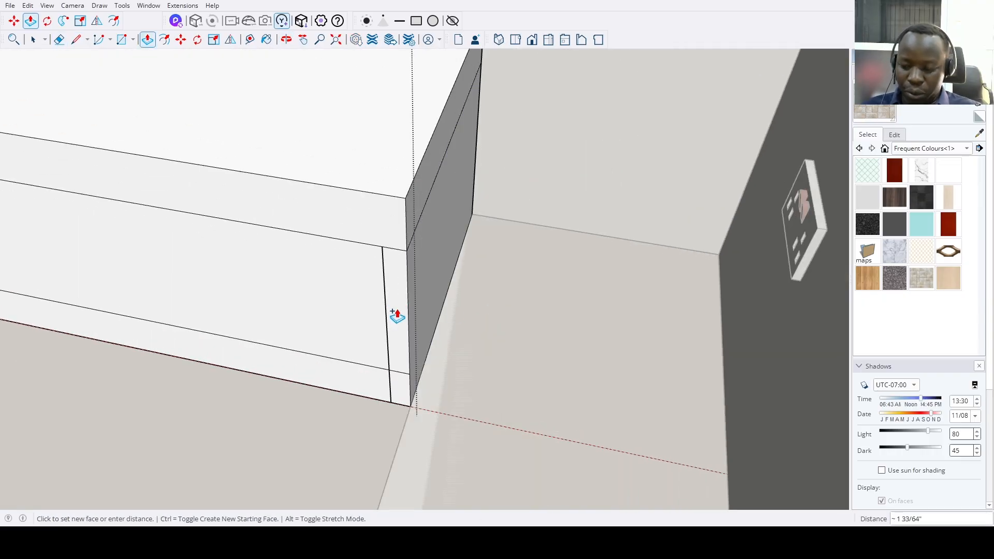
{"action": "key", "text": "Return"}
{"action": "key", "text": "space"}
{"action": "scroll", "coordinate": [528, 373], "scroll_direction": "down", "scroll_amount": 3}
{"action": "scroll", "coordinate": [451, 399], "scroll_direction": "up", "scroll_amount": 8}
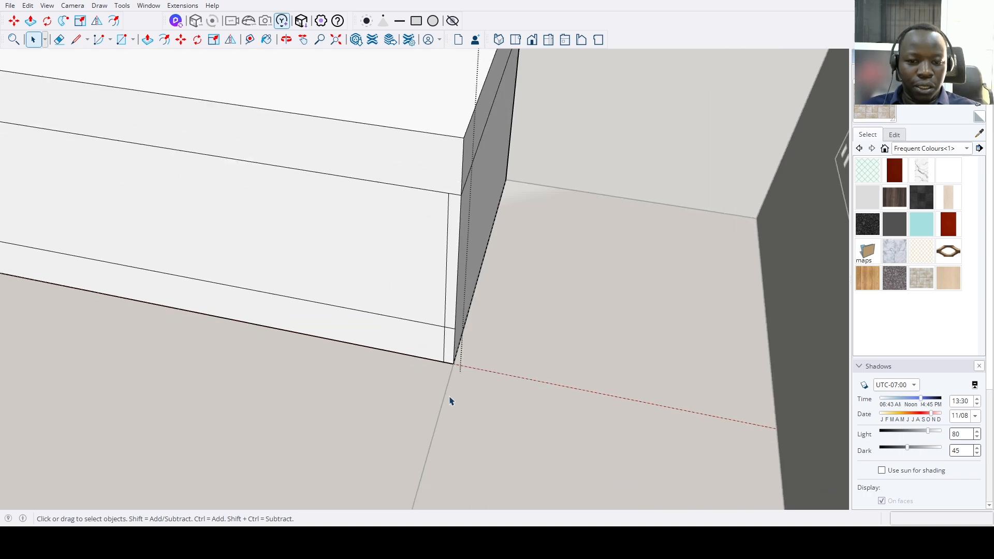
Push a new starting face down from the tall cabinet's top to divide off its upper band, then leave the group.
{"action": "key", "text": "shift+z"}
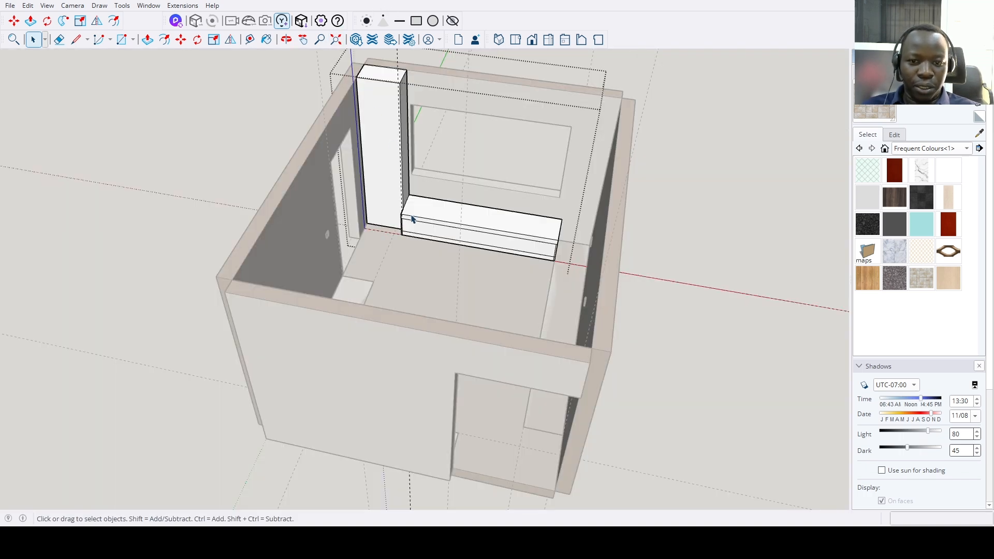
{"action": "scroll", "coordinate": [402, 245], "scroll_direction": "down", "scroll_amount": 3}
{"action": "middle_click_drag", "start_coordinate": [371, 267], "coordinate": [334, 222]}
{"action": "scroll", "coordinate": [399, 127], "scroll_direction": "up", "scroll_amount": 3}
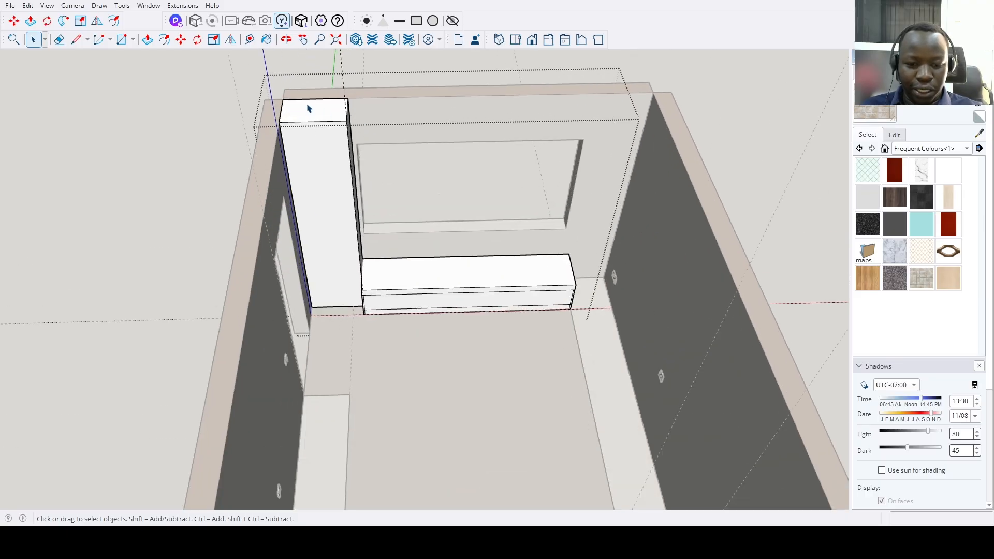
{"action": "key", "text": "p"}
{"action": "left_click", "coordinate": [321, 122]}
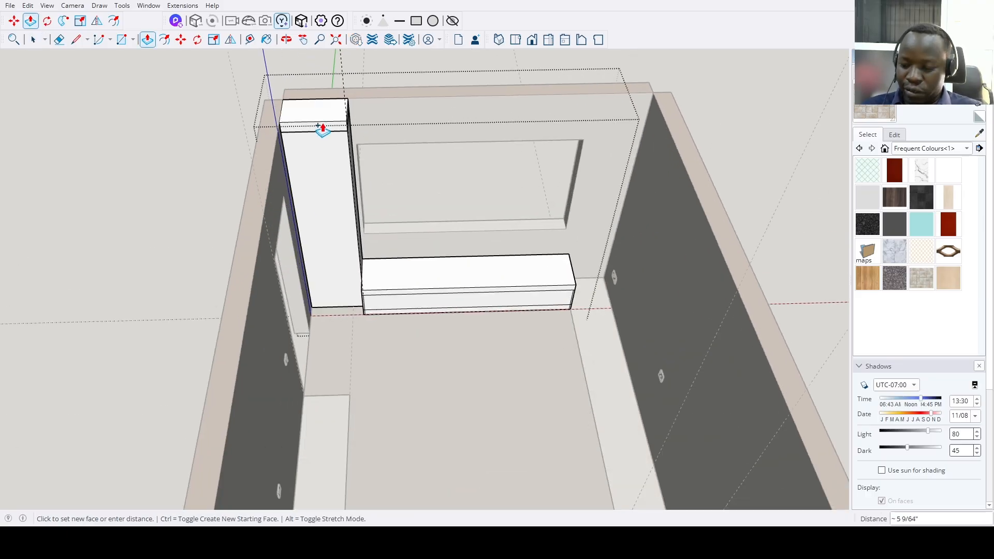
{"action": "key", "text": "Return"}
{"action": "key", "text": "space"}
{"action": "scroll", "coordinate": [327, 128], "scroll_direction": "down", "scroll_amount": 4}
{"action": "middle_click_drag", "start_coordinate": [321, 295], "coordinate": [291, 315]}
{"action": "left_click", "coordinate": [350, 287]}
Extrude the long floor footprint along the side wall adjoining the low block up to the wall top, 122 inches high.
{"action": "scroll", "coordinate": [350, 288], "scroll_direction": "up", "scroll_amount": 2}
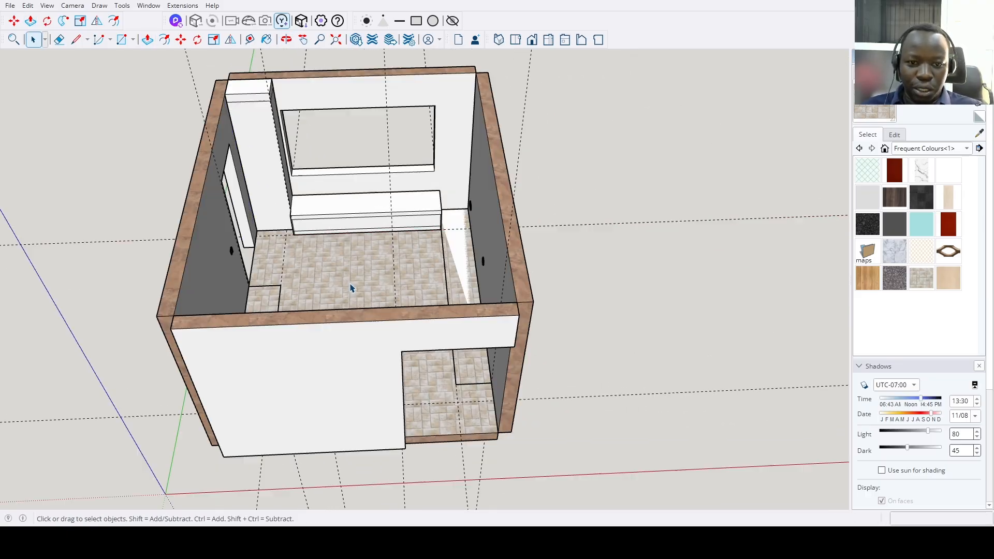
{"action": "scroll", "coordinate": [314, 275], "scroll_direction": "up", "scroll_amount": 1}
{"action": "middle_click_drag", "start_coordinate": [314, 275], "coordinate": [459, 306]}
{"action": "scroll", "coordinate": [379, 275], "scroll_direction": "up", "scroll_amount": 3}
{"action": "scroll", "coordinate": [154, 332], "scroll_direction": "down", "scroll_amount": 4}
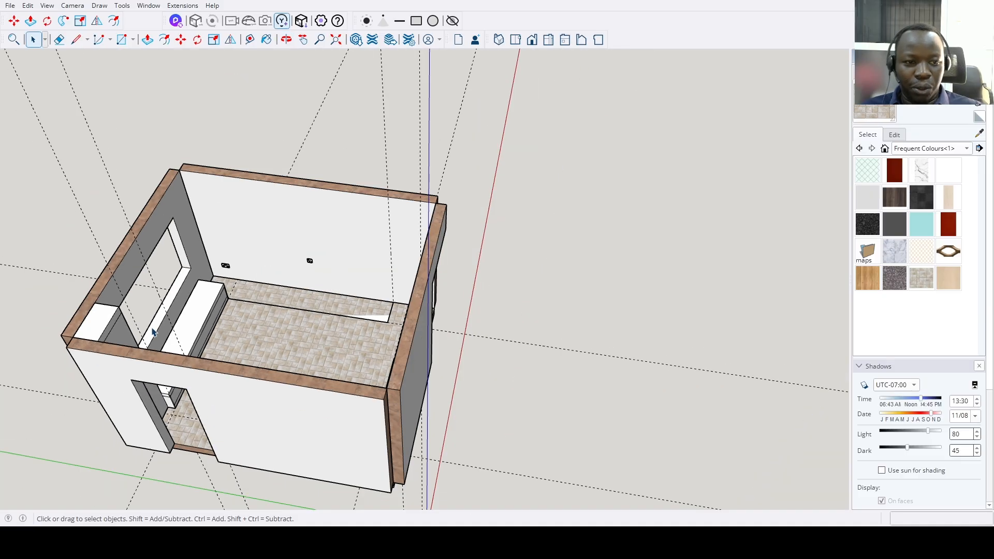
{"action": "scroll", "coordinate": [308, 328], "scroll_direction": "up", "scroll_amount": 3}
{"action": "middle_click_drag", "start_coordinate": [308, 328], "coordinate": [279, 395]}
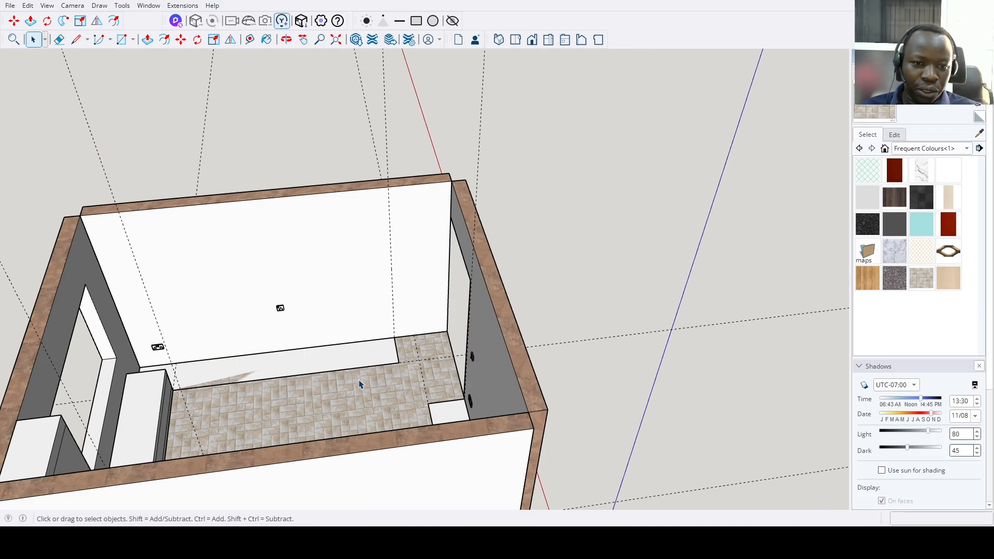
{"action": "middle_click_drag", "start_coordinate": [360, 384], "coordinate": [391, 350]}
{"action": "scroll", "coordinate": [439, 337], "scroll_direction": "up", "scroll_amount": 5}
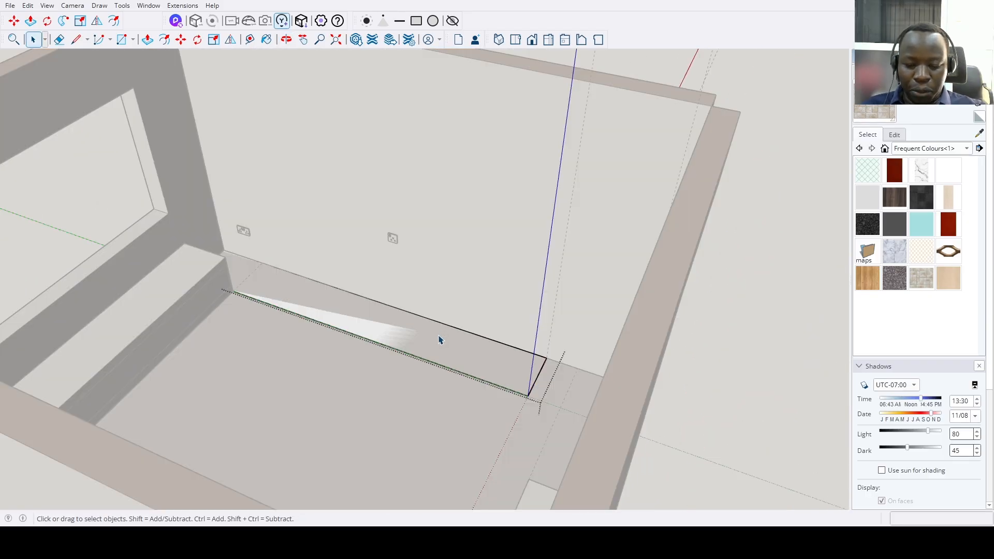
{"action": "key", "text": "p"}
{"action": "left_click", "coordinate": [442, 351]}
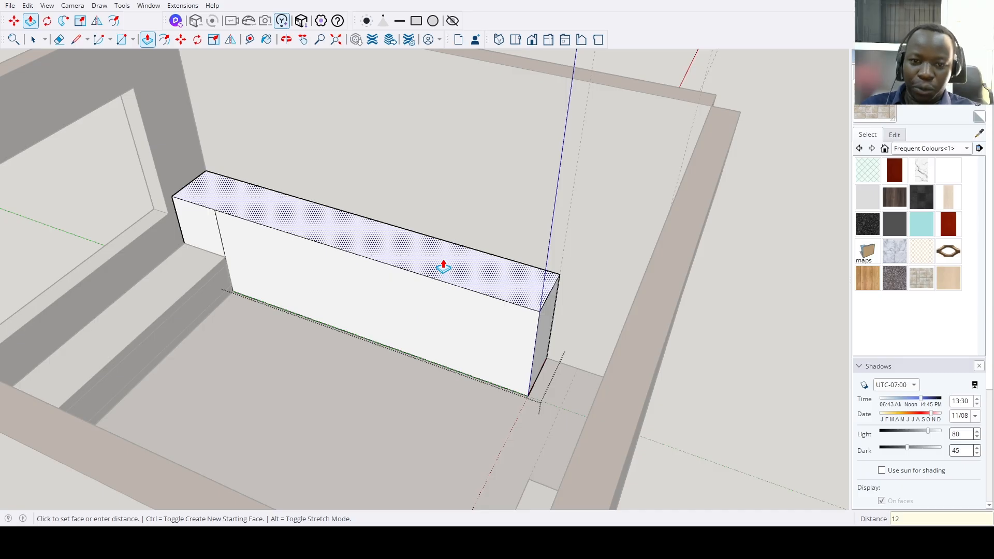
{"action": "left_click", "coordinate": [519, 282]}
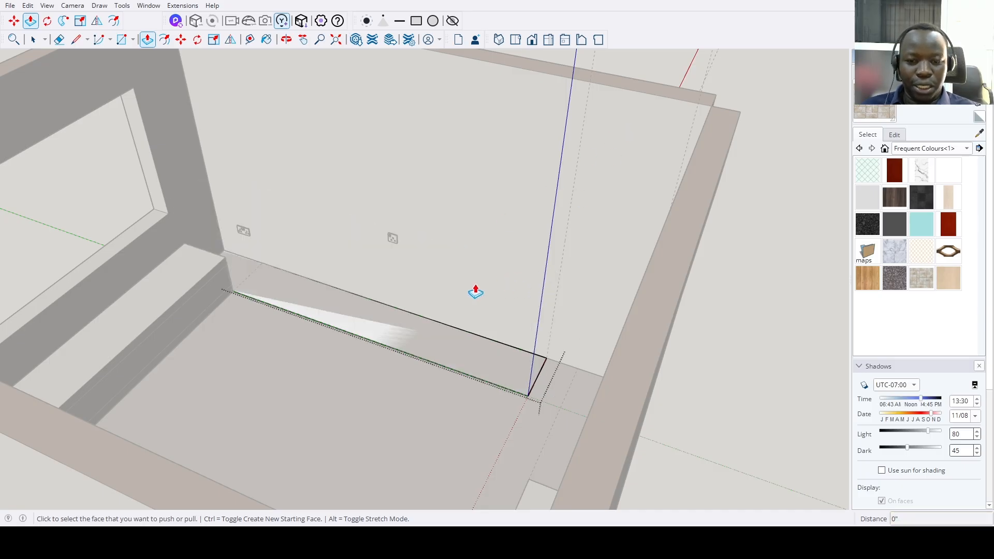
{"action": "scroll", "coordinate": [447, 342], "scroll_direction": "down", "scroll_amount": 5}
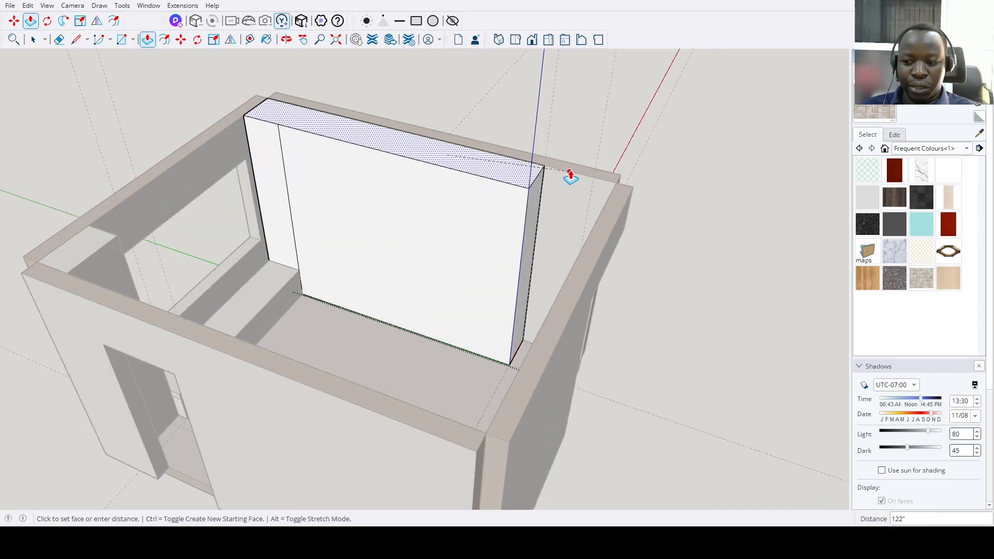
{"action": "left_click", "coordinate": [570, 172]}
Push a new starting face 6 inches down from the long cabinet's top to divide off its upper band.
{"action": "scroll", "coordinate": [529, 178], "scroll_direction": "up", "scroll_amount": 5}
{"action": "key", "text": "ctrl"}
{"action": "left_click", "coordinate": [504, 186]}
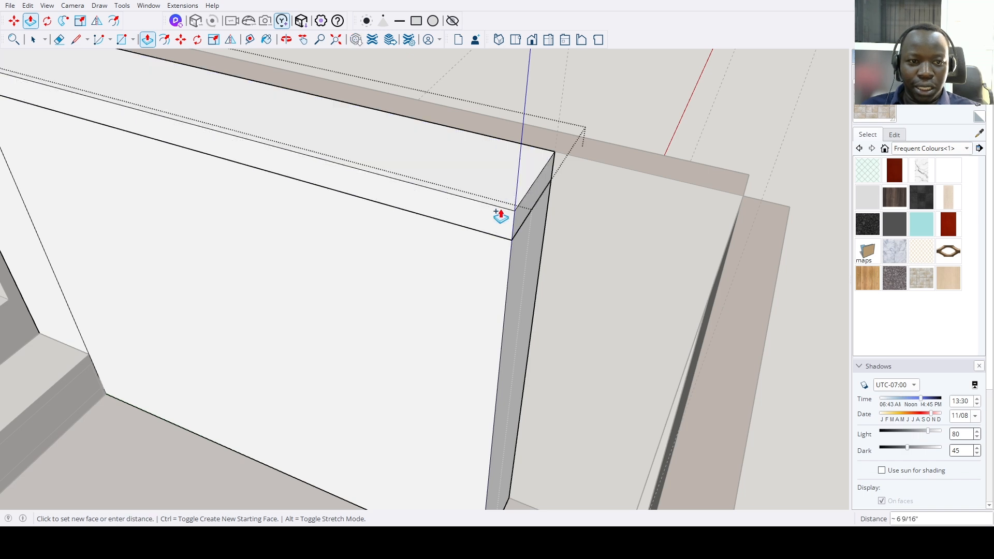
{"action": "left_click", "coordinate": [498, 215]}
Extrude the footprint on the wall opposite the window to the wall top and divide off its upper 6 inches.
{"action": "scroll", "coordinate": [486, 233], "scroll_direction": "down", "scroll_amount": 6}
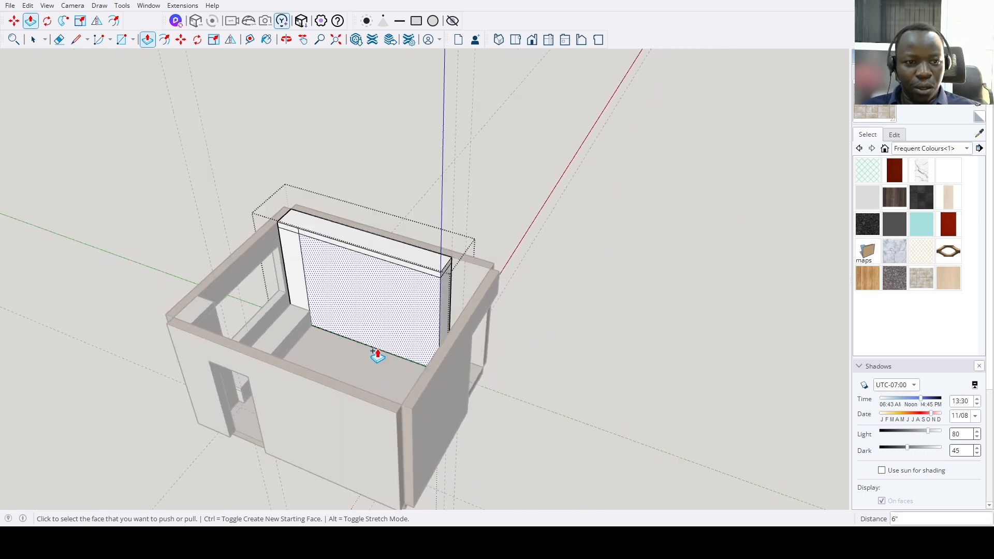
{"action": "middle_click_drag", "start_coordinate": [377, 355], "coordinate": [477, 388]}
{"action": "scroll", "coordinate": [606, 402], "scroll_direction": "up", "scroll_amount": 3}
{"action": "scroll", "coordinate": [469, 373], "scroll_direction": "up", "scroll_amount": 4}
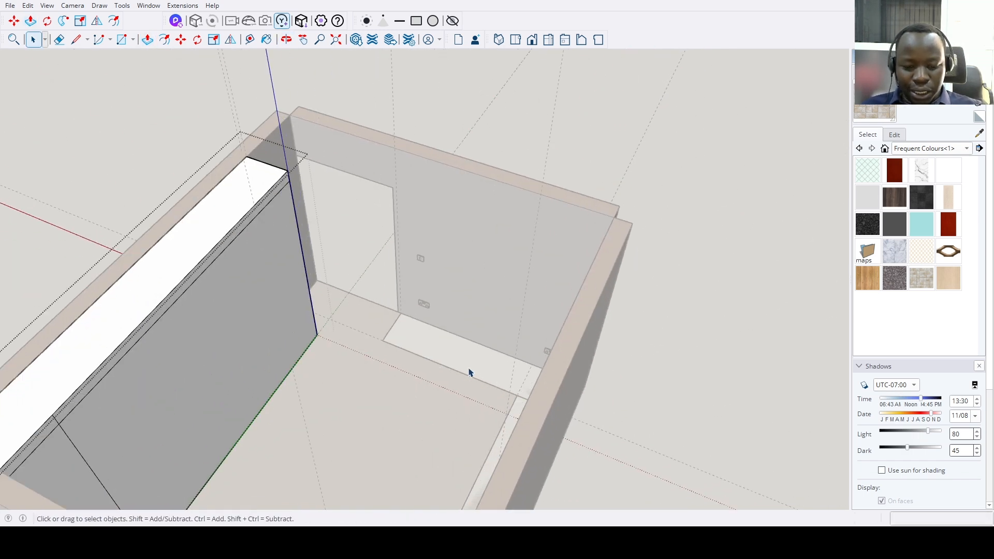
{"action": "double_click", "coordinate": [468, 371]}
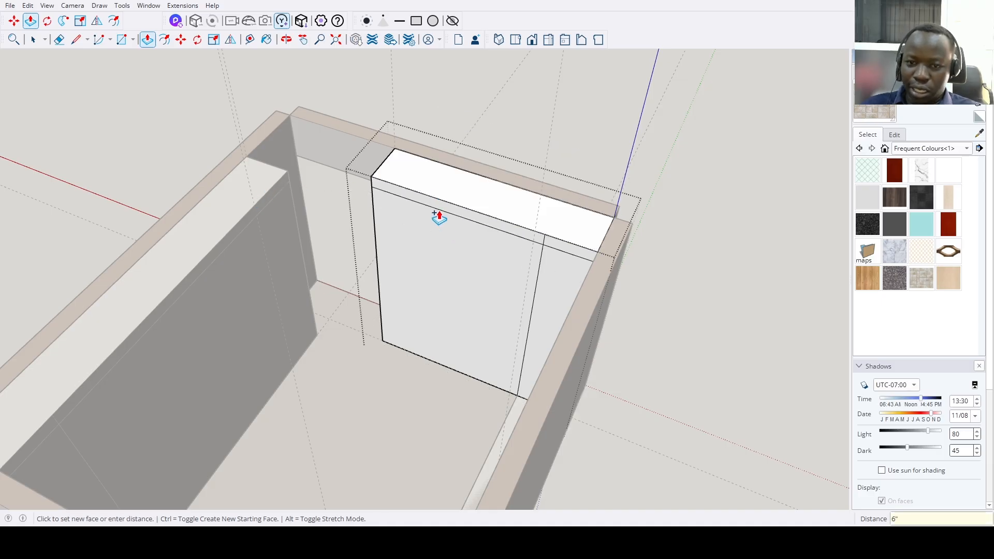
{"action": "key", "text": "space"}
Extrude the remaining side-wall footprint near the tall cabinet to the wall top and divide off its upper 6 inches.
{"action": "scroll", "coordinate": [437, 220], "scroll_direction": "down", "scroll_amount": 2}
{"action": "middle_click_drag", "start_coordinate": [436, 222], "coordinate": [604, 309]}
{"action": "scroll", "coordinate": [444, 333], "scroll_direction": "up", "scroll_amount": 4}
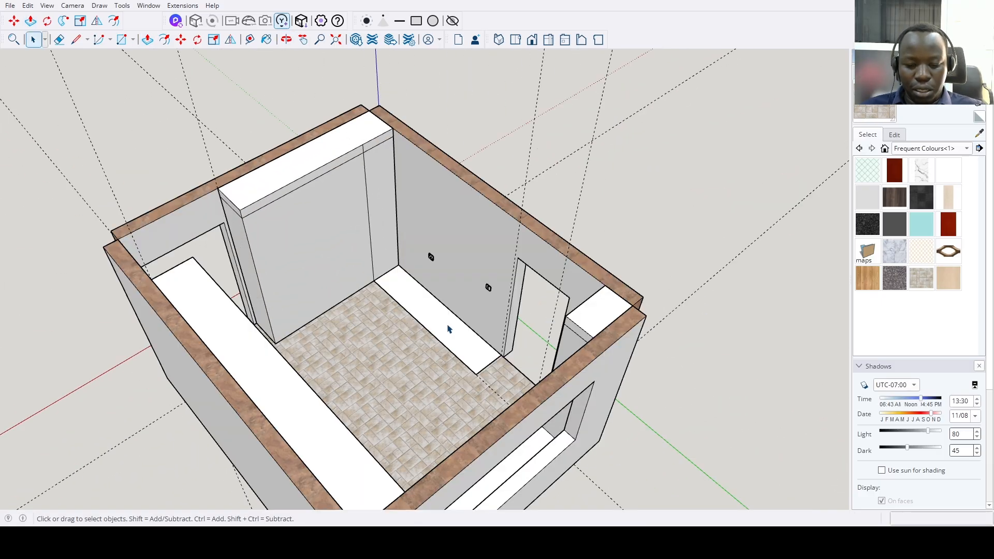
{"action": "key", "text": "p"}
{"action": "double_click", "coordinate": [445, 330]}
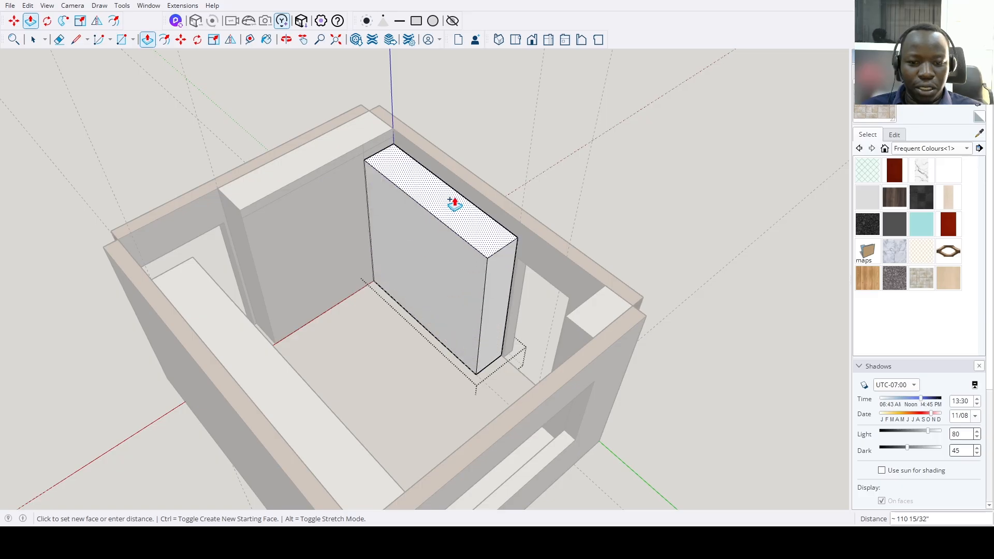
{"action": "left_click", "coordinate": [401, 175]}
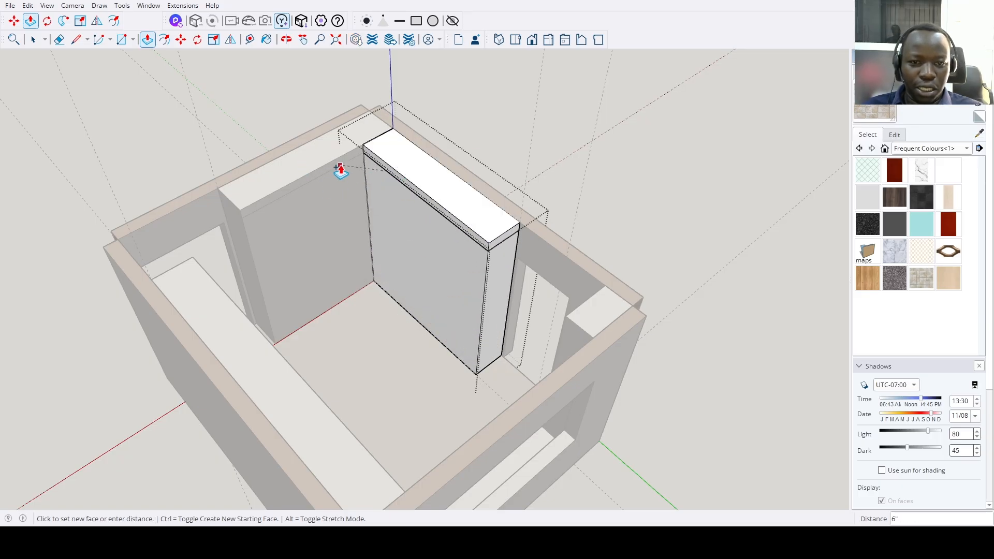
{"action": "key", "text": "space"}
Paste the copied two-module glass-topped drawer unit and place it on the floor in the middle of the closet.
{"action": "scroll", "coordinate": [396, 275], "scroll_direction": "down", "scroll_amount": 5}
{"action": "middle_click_drag", "start_coordinate": [477, 317], "coordinate": [437, 371]}
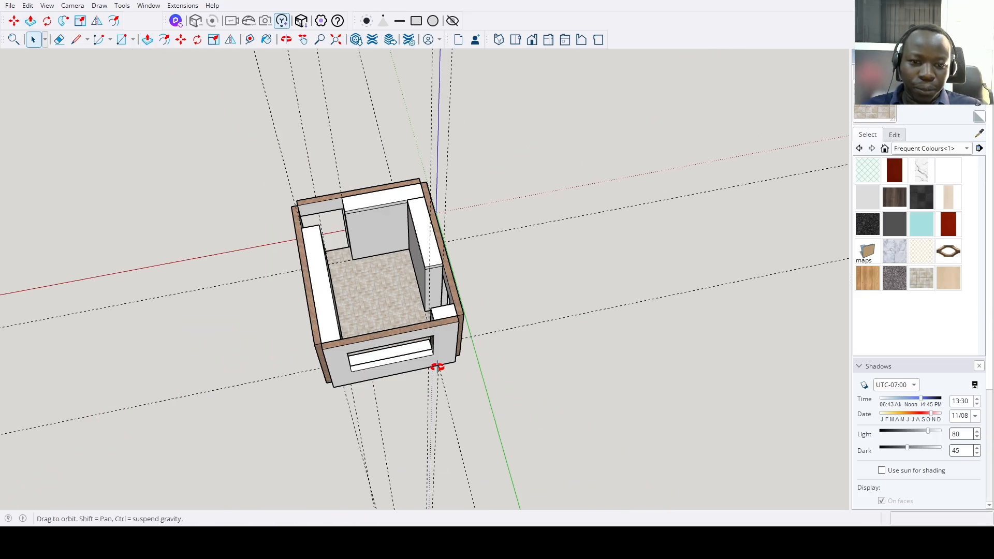
{"action": "scroll", "coordinate": [389, 266], "scroll_direction": "up", "scroll_amount": 5}
{"action": "middle_click_drag", "start_coordinate": [389, 267], "coordinate": [254, 198]}
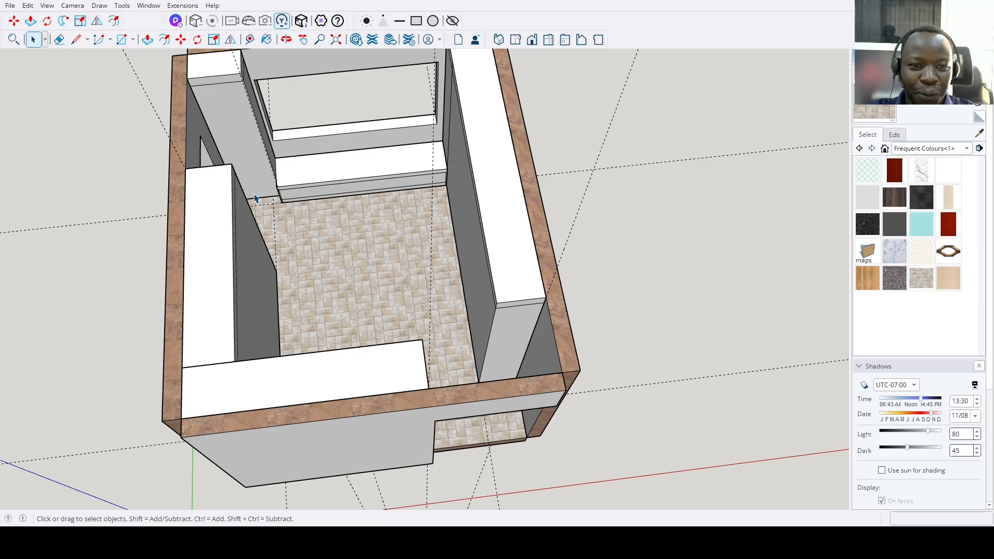
{"action": "left_click", "coordinate": [327, 171]}
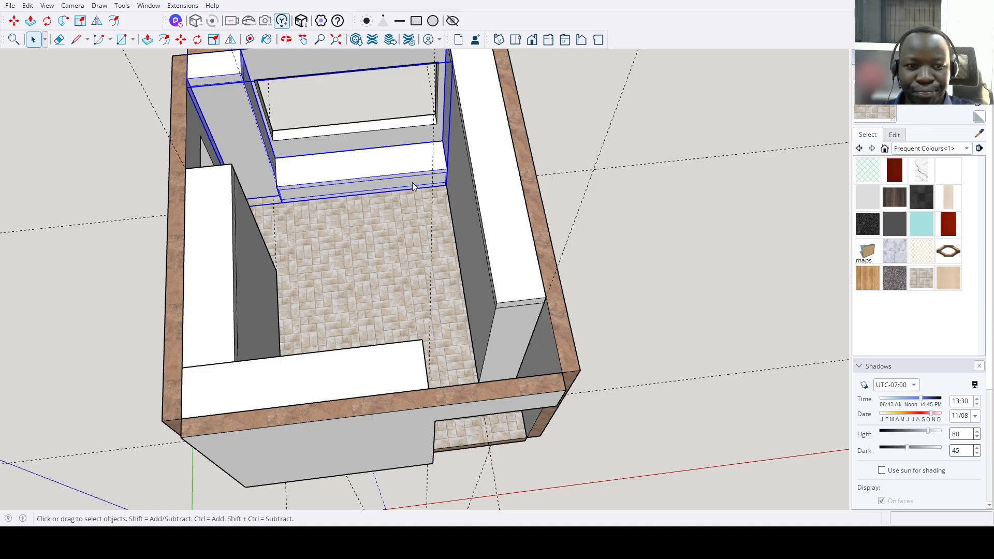
{"action": "key", "text": "ctrl+v"}
{"action": "scroll", "coordinate": [248, 179], "scroll_direction": "down", "scroll_amount": 1}
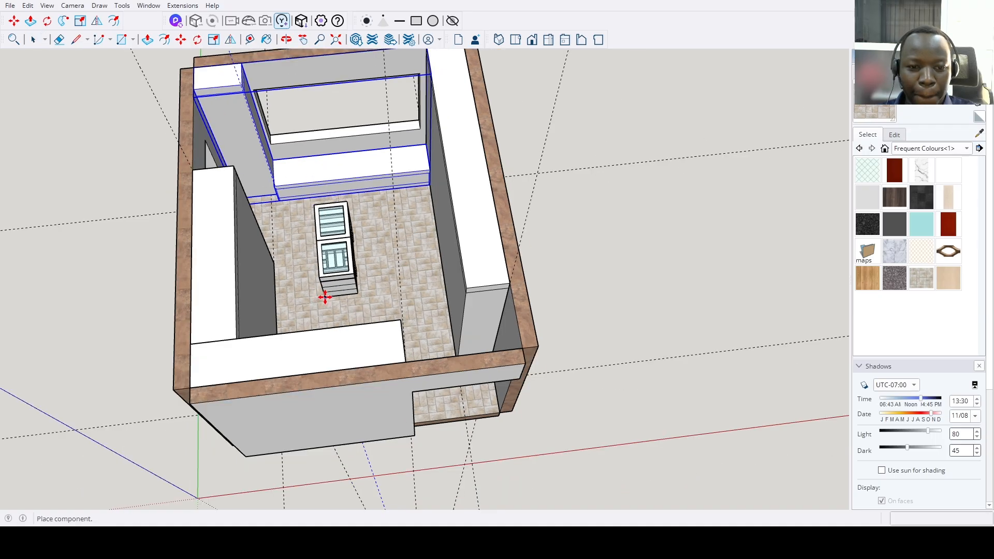
{"action": "left_click", "coordinate": [355, 307]}
{"action": "middle_click_drag", "start_coordinate": [356, 307], "coordinate": [630, 284]}
{"action": "scroll", "coordinate": [466, 321], "scroll_direction": "up", "scroll_amount": 6}
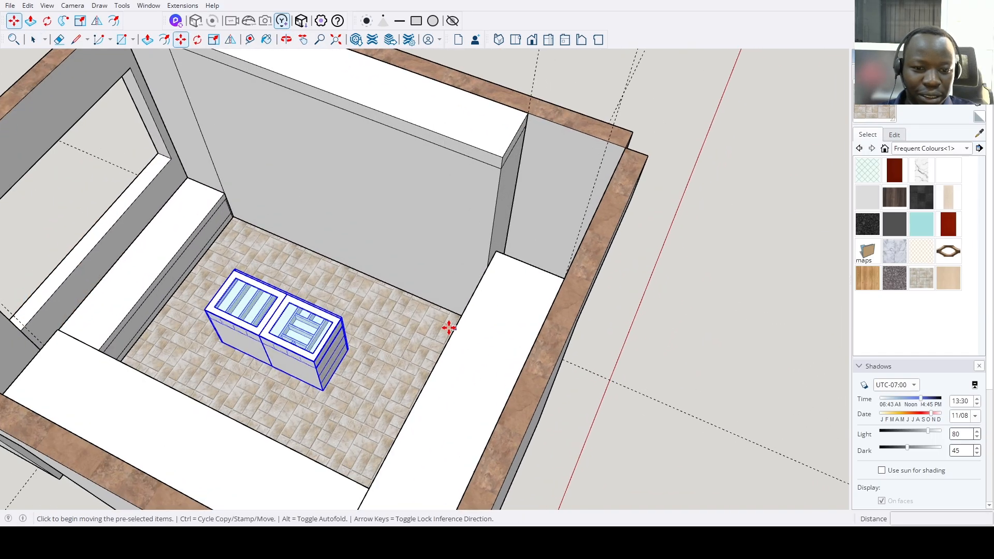
Move the drawer island across the floor in two directions to centre it between the surrounding cabinets.
{"action": "left_click", "coordinate": [302, 335]}
{"action": "scroll", "coordinate": [334, 285], "scroll_direction": "down", "scroll_amount": 2}
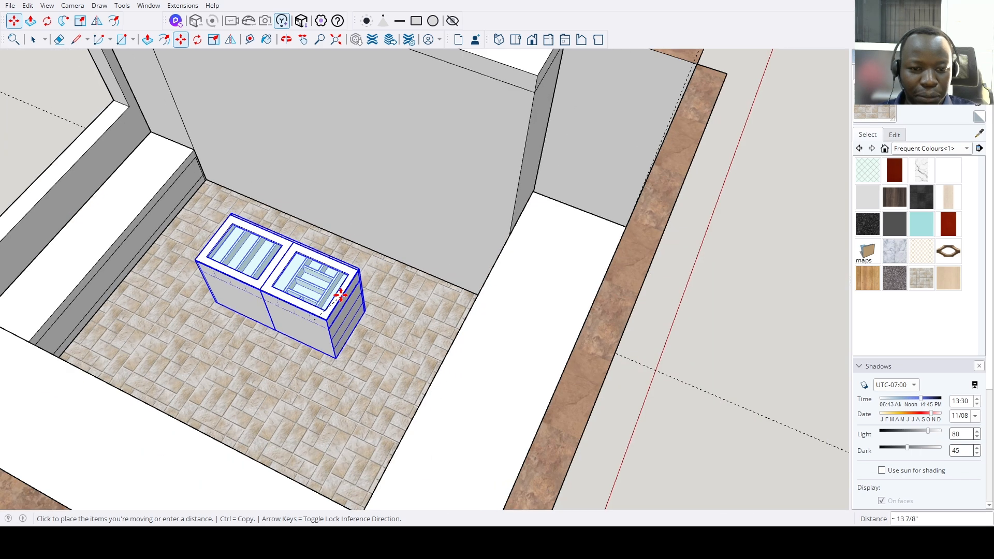
{"action": "scroll", "coordinate": [334, 281], "scroll_direction": "down", "scroll_amount": 6}
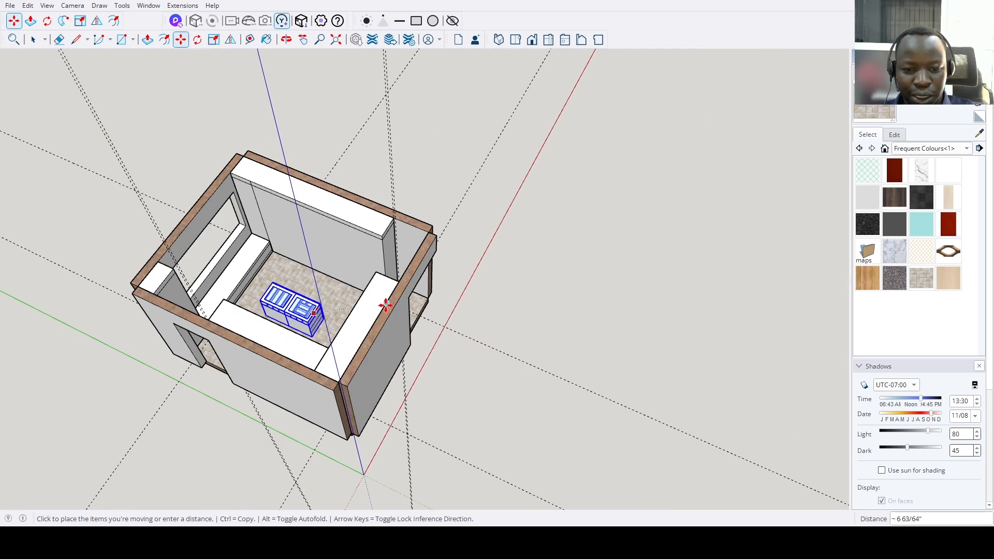
{"action": "left_click", "coordinate": [382, 306]}
{"action": "scroll", "coordinate": [295, 296], "scroll_direction": "up", "scroll_amount": 3}
{"action": "left_click", "coordinate": [295, 297]}
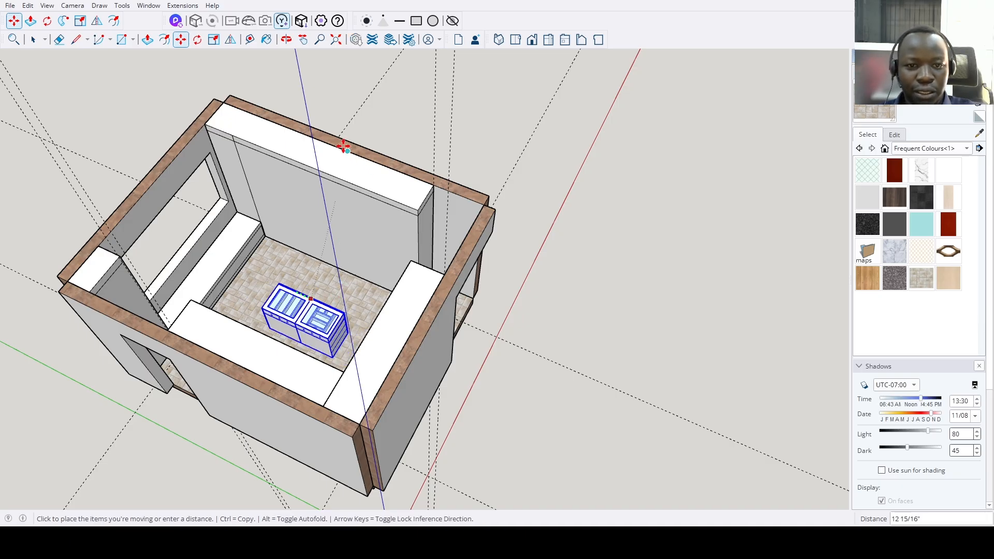
{"action": "left_click", "coordinate": [366, 218]}
{"action": "scroll", "coordinate": [367, 218], "scroll_direction": "down", "scroll_amount": 3}
{"action": "middle_click_drag", "start_coordinate": [366, 217], "coordinate": [592, 219]}
{"action": "key", "text": "space"}
{"action": "scroll", "coordinate": [364, 244], "scroll_direction": "up", "scroll_amount": 3}
{"action": "scroll", "coordinate": [259, 269], "scroll_direction": "up", "scroll_amount": 3}
{"action": "scroll", "coordinate": [354, 301], "scroll_direction": "down", "scroll_amount": 3}
{"action": "scroll", "coordinate": [464, 255], "scroll_direction": "up", "scroll_amount": 2}
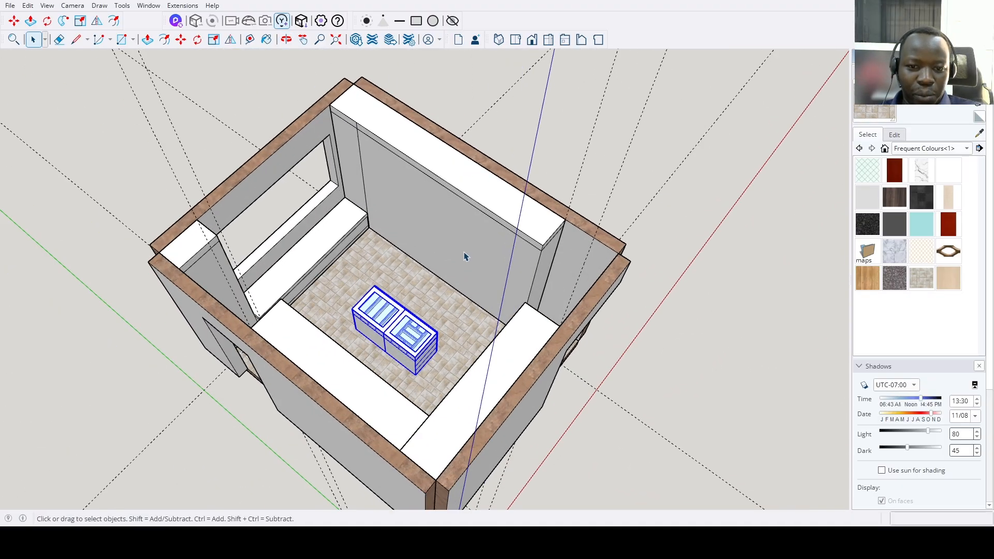
Hide the window wall to open up the view of the cabinets' bases.
{"action": "middle_click_drag", "start_coordinate": [464, 255], "coordinate": [729, 202]}
{"action": "middle_click_drag", "start_coordinate": [527, 275], "coordinate": [780, 284]}
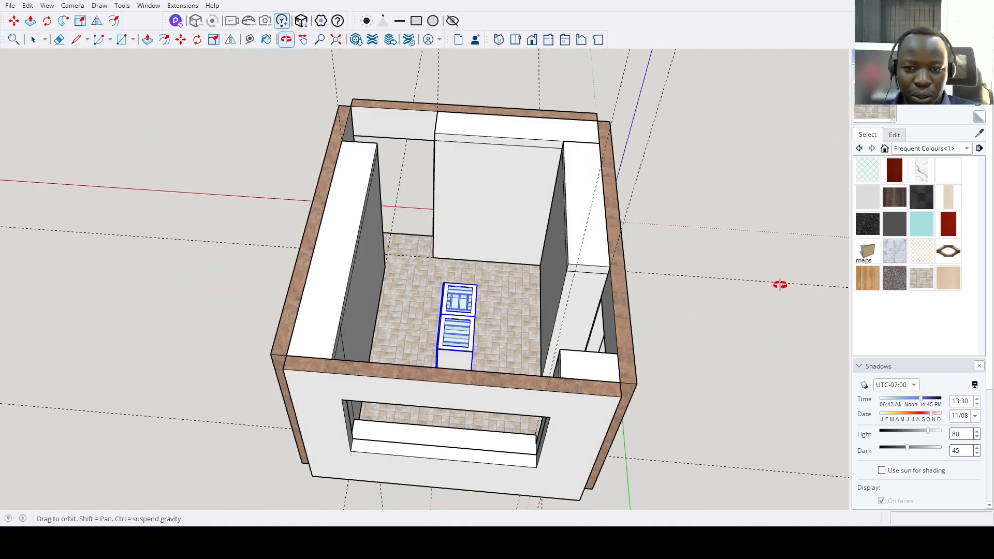
{"action": "middle_click_drag", "start_coordinate": [501, 267], "coordinate": [605, 206]}
{"action": "scroll", "coordinate": [474, 295], "scroll_direction": "up", "scroll_amount": 3}
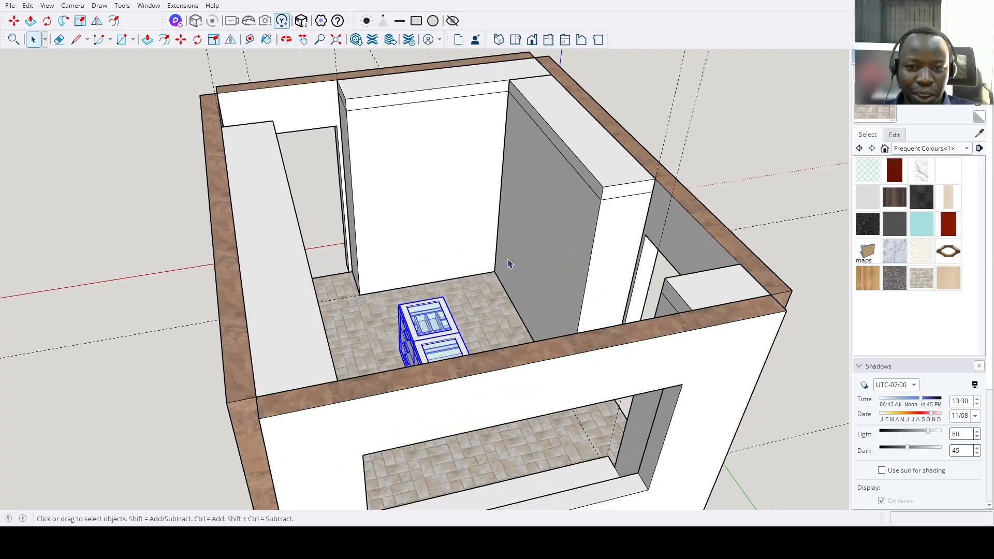
{"action": "scroll", "coordinate": [475, 296], "scroll_direction": "down", "scroll_amount": 3}
{"action": "left_click", "coordinate": [522, 362]}
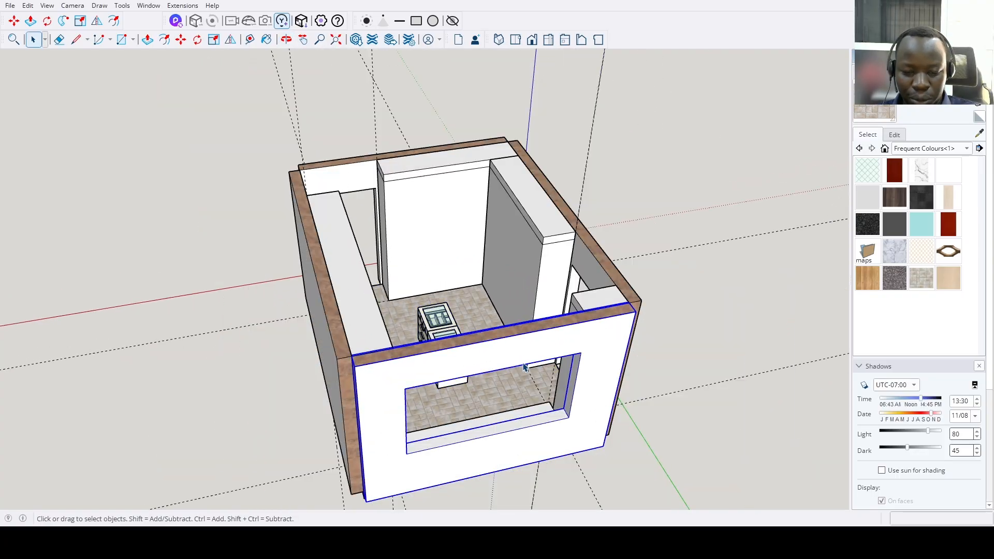
{"action": "key", "text": "h"}
Inside the cabinet group opposite the window, copy the bottom edge 4 inches up to mark the plinth.
{"action": "middle_click_drag", "start_coordinate": [525, 367], "coordinate": [442, 262]}
{"action": "double_click", "coordinate": [443, 297]}
{"action": "scroll", "coordinate": [386, 305], "scroll_direction": "up", "scroll_amount": 3}
{"action": "middle_click_drag", "start_coordinate": [386, 305], "coordinate": [425, 288]}
{"action": "mouse_move", "coordinate": [402, 350]}
{"action": "middle_mouse_down"}
{"action": "mouse_move", "coordinate": [403, 361]}
{"action": "mouse_move", "coordinate": [424, 352]}
{"action": "mouse_move", "coordinate": [411, 337]}
{"action": "middle_mouse_up"}
{"action": "scroll", "coordinate": [406, 352], "scroll_direction": "up", "scroll_amount": 3}
{"action": "key", "text": "space"}
{"action": "left_click_drag", "start_coordinate": [364, 318], "coordinate": [744, 402]}
{"action": "scroll", "coordinate": [553, 368], "scroll_direction": "up", "scroll_amount": 5}
{"action": "key", "text": "m"}
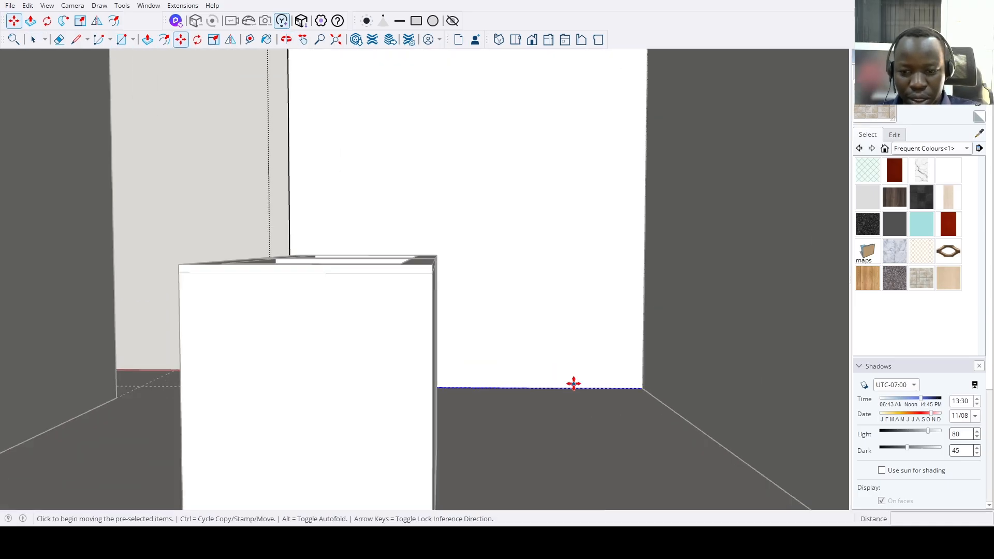
{"action": "key", "text": "ctrl"}
{"action": "left_click", "coordinate": [574, 388]}
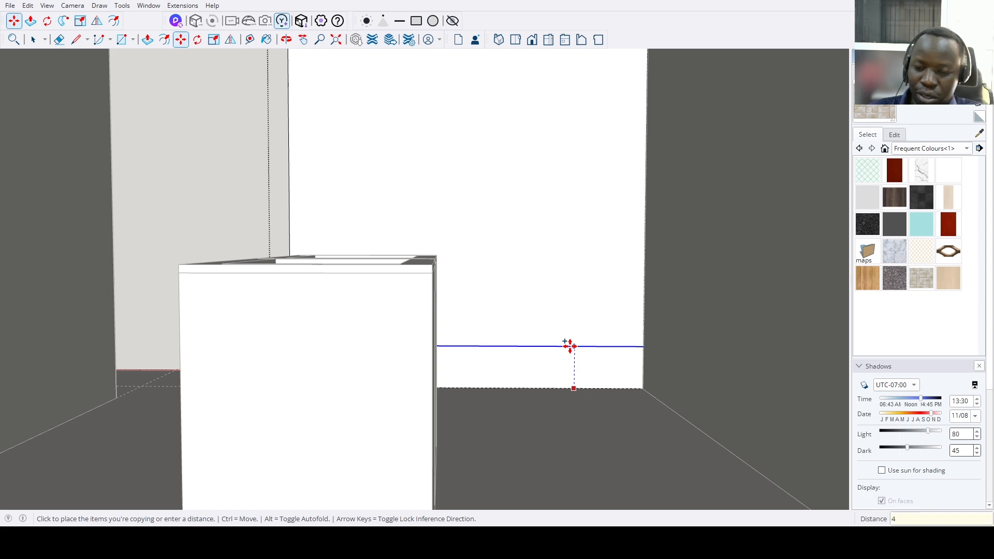
{"action": "key", "text": "Return"}
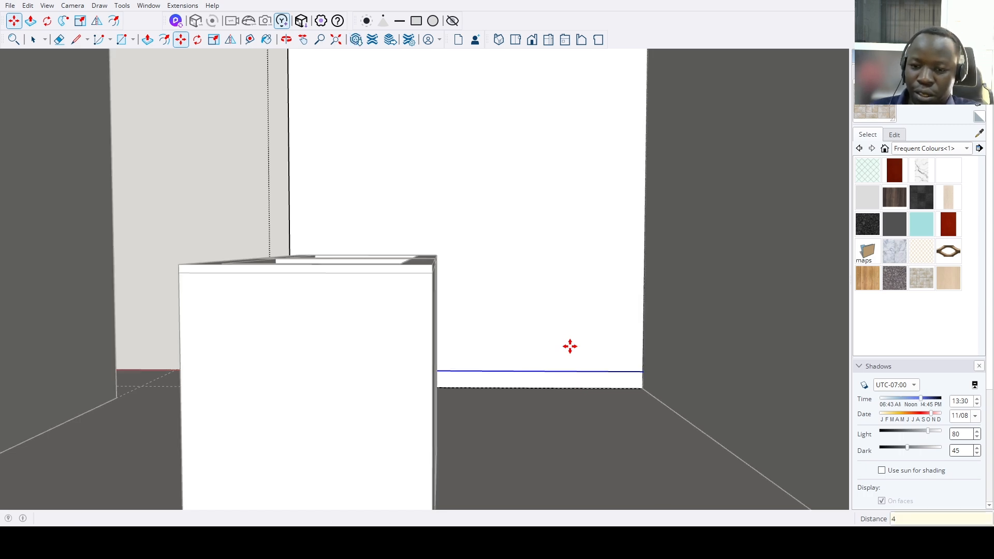
{"action": "key", "text": "space"}
Copy the bottom edges of the side-wall cabinet near the tall cabinet upward, level with the adjoining cabinet's plinth line.
{"action": "scroll", "coordinate": [469, 281], "scroll_direction": "down", "scroll_amount": 8}
{"action": "middle_click_drag", "start_coordinate": [457, 337], "coordinate": [472, 286]}
{"action": "double_click", "coordinate": [550, 310]}
{"action": "left_click_drag", "start_coordinate": [444, 280], "coordinate": [646, 391]}
{"action": "scroll", "coordinate": [529, 324], "scroll_direction": "up", "scroll_amount": 5}
{"action": "scroll", "coordinate": [529, 325], "scroll_direction": "up", "scroll_amount": 3}
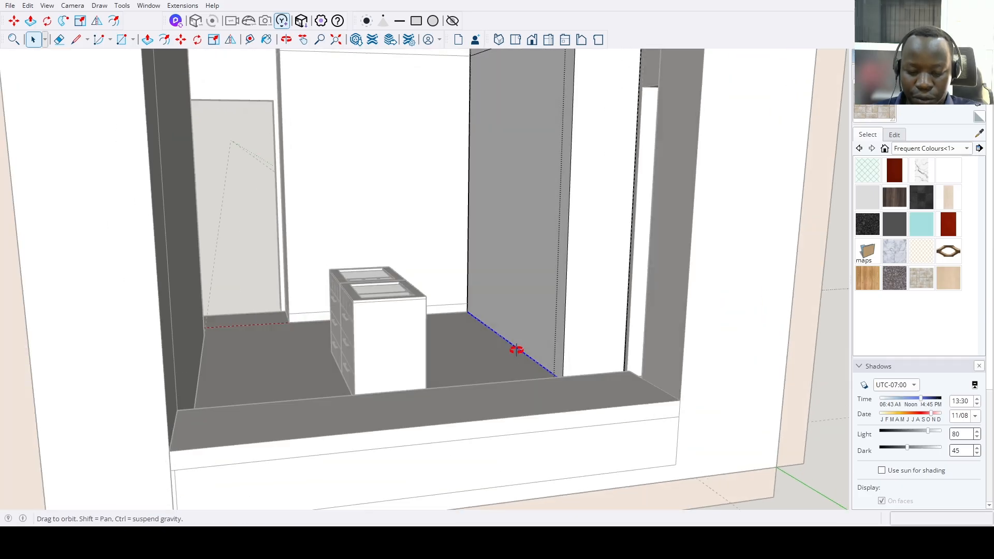
{"action": "key", "text": "m"}
{"action": "key", "text": "ctrl"}
{"action": "left_click", "coordinate": [517, 347]}
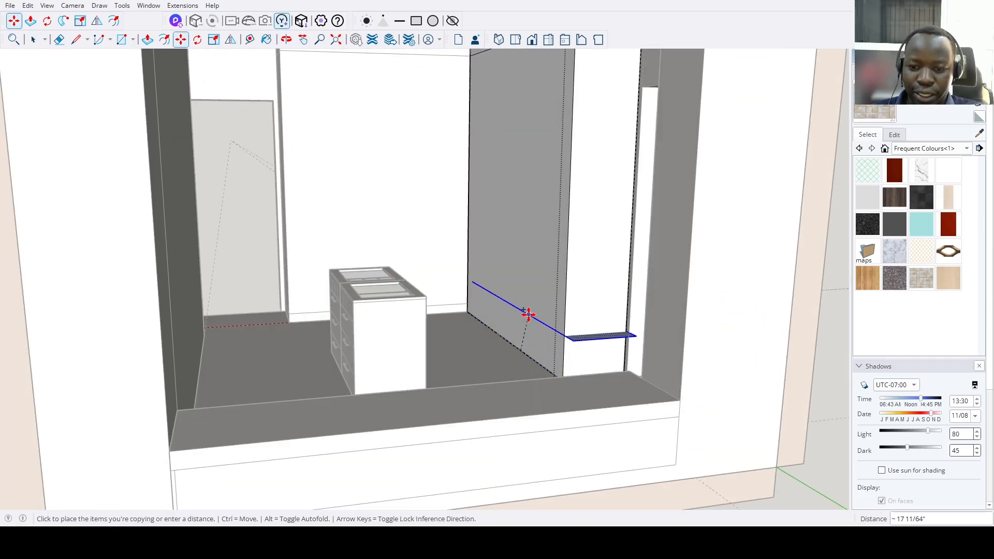
{"action": "key", "text": "Return"}
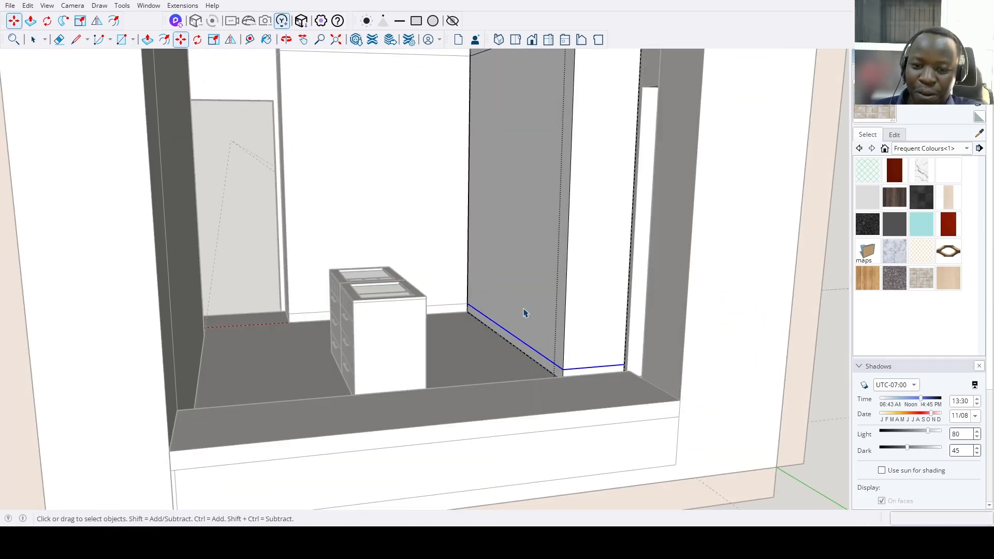
{"action": "key", "text": "space"}
Copy the bottom edges of the low block and tall cabinet on the window side 4 inches up.
{"action": "scroll", "coordinate": [526, 313], "scroll_direction": "down", "scroll_amount": 10}
{"action": "middle_click_drag", "start_coordinate": [532, 351], "coordinate": [429, 362]}
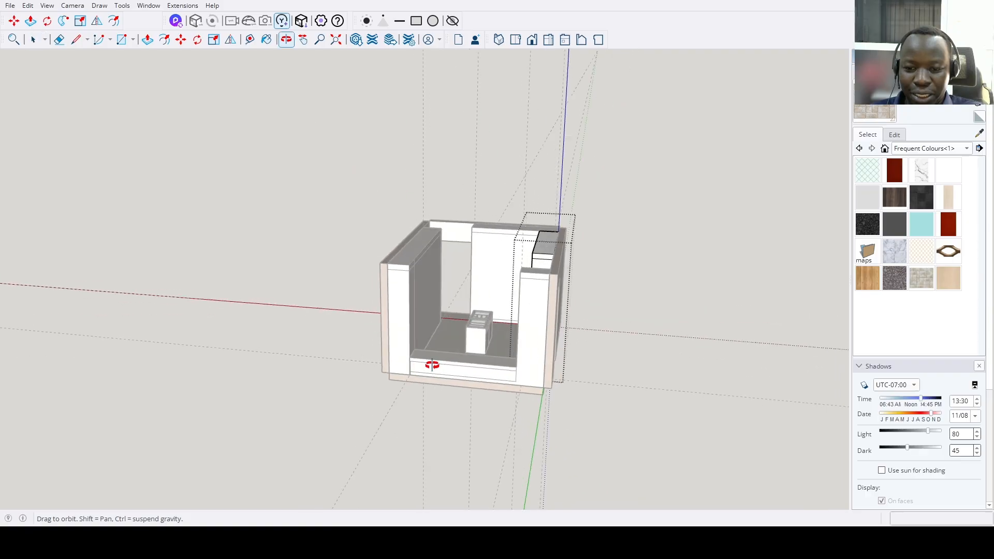
{"action": "scroll", "coordinate": [542, 375], "scroll_direction": "up", "scroll_amount": 3}
{"action": "middle_click_drag", "start_coordinate": [537, 397], "coordinate": [510, 291]}
{"action": "scroll", "coordinate": [316, 330], "scroll_direction": "up", "scroll_amount": 3}
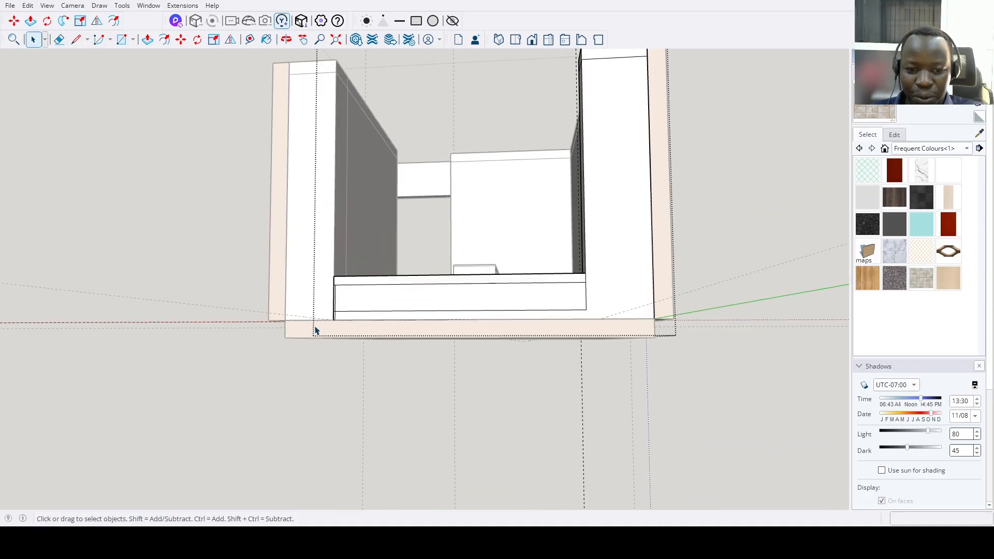
{"action": "left_click_drag", "start_coordinate": [394, 336], "coordinate": [741, 348]}
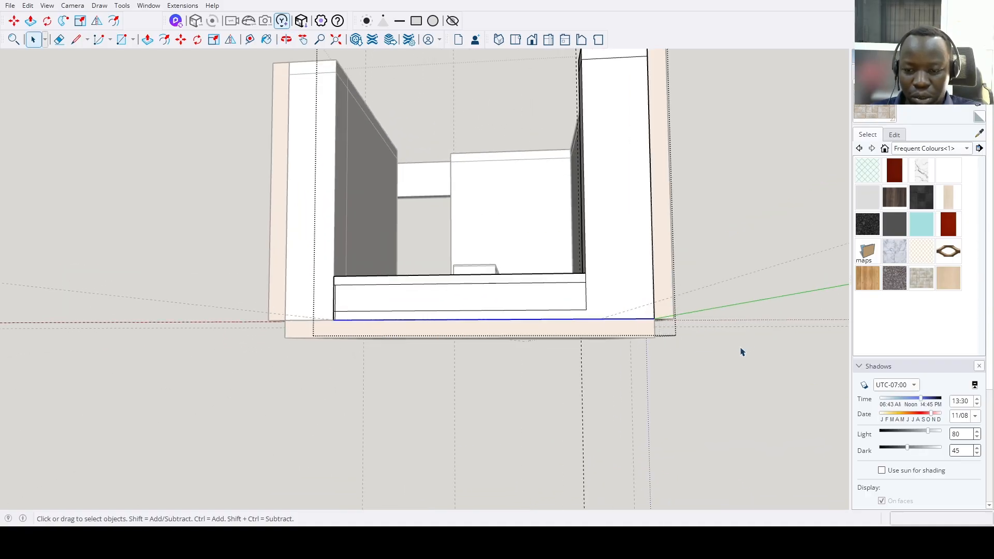
{"action": "scroll", "coordinate": [674, 342], "scroll_direction": "up", "scroll_amount": 4}
{"action": "key", "text": "m"}
{"action": "key", "text": "ctrl"}
{"action": "left_click", "coordinate": [531, 310]}
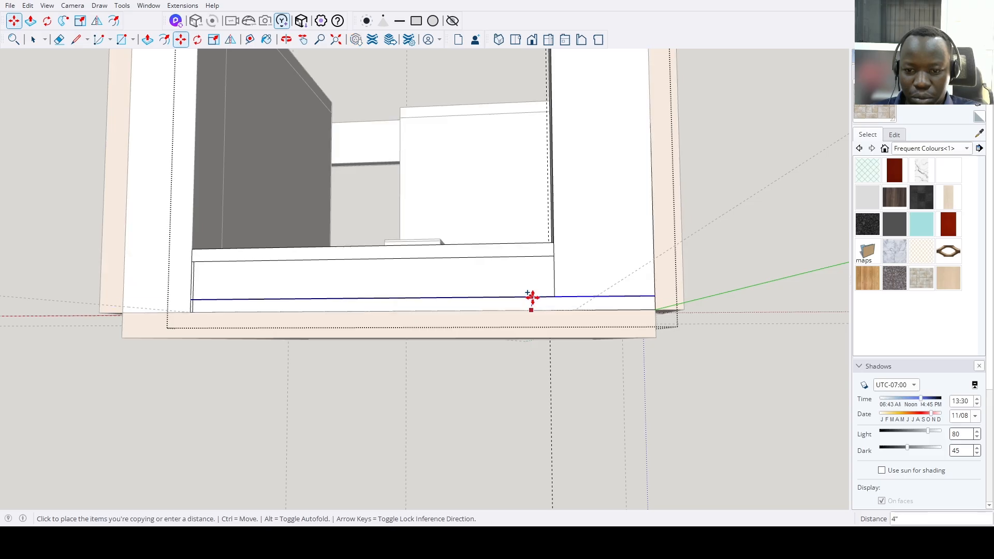
{"action": "middle_click_drag", "start_coordinate": [526, 291], "coordinate": [748, 286]}
{"action": "key", "text": "space"}
{"action": "left_click", "coordinate": [747, 287]}
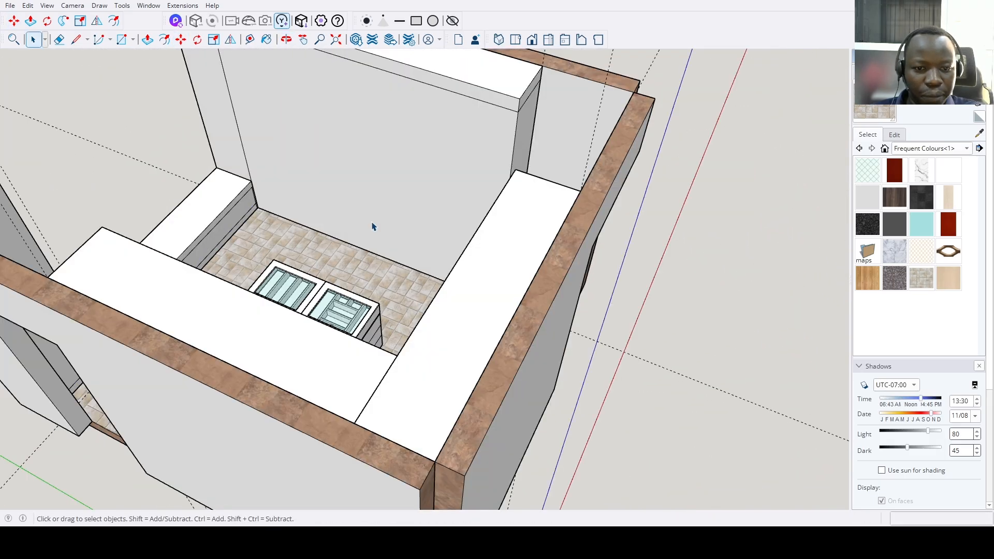
Copy the bottom edges of the long side-wall cabinet upward, level with the low block's plinth line.
{"action": "double_click", "coordinate": [373, 227]}
{"action": "middle_click_drag", "start_coordinate": [373, 226], "coordinate": [317, 238]}
{"action": "left_click_drag", "start_coordinate": [337, 248], "coordinate": [686, 430]}
{"action": "scroll", "coordinate": [507, 394], "scroll_direction": "up", "scroll_amount": 5}
{"action": "scroll", "coordinate": [507, 394], "scroll_direction": "up", "scroll_amount": 2}
{"action": "key", "text": "m"}
{"action": "left_click", "coordinate": [510, 383]}
{"action": "key", "text": "ctrl"}
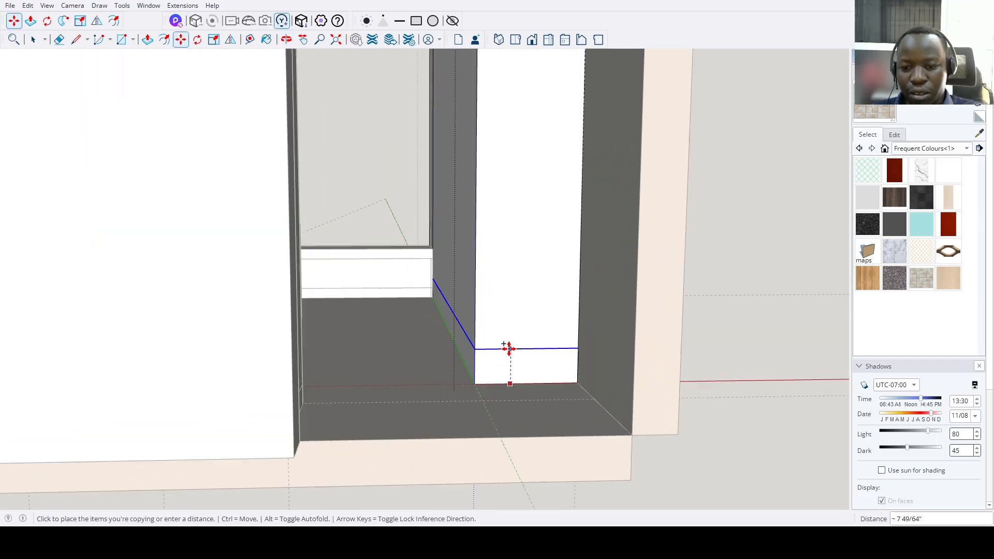
{"action": "key", "text": "space"}
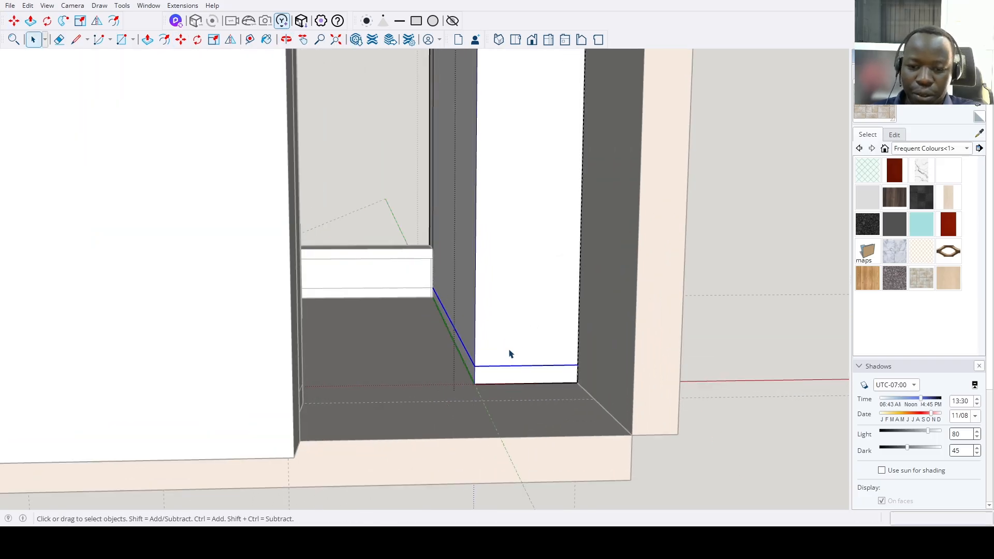
Inspect the cabinets, their plinth lines and the island from several sides of the closet.
{"action": "scroll", "coordinate": [510, 351], "scroll_direction": "down", "scroll_amount": 6}
{"action": "middle_click_drag", "start_coordinate": [563, 355], "coordinate": [223, 269]}
{"action": "middle_click_drag", "start_coordinate": [523, 202], "coordinate": [317, 219]}
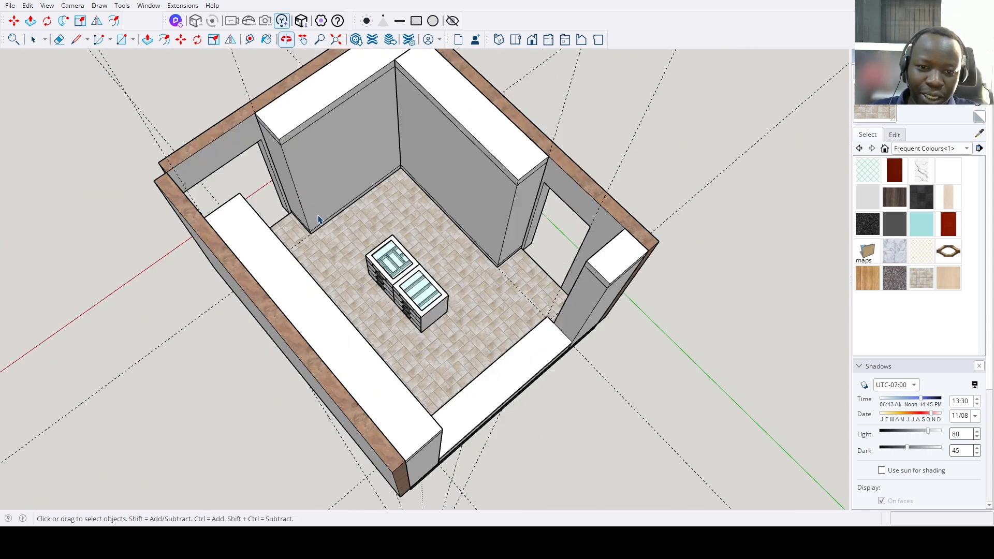
{"action": "scroll", "coordinate": [393, 230], "scroll_direction": "up", "scroll_amount": 3}
{"action": "middle_click_drag", "start_coordinate": [506, 260], "coordinate": [303, 167]}
{"action": "scroll", "coordinate": [348, 311], "scroll_direction": "down", "scroll_amount": 5}
{"action": "middle_click_drag", "start_coordinate": [349, 311], "coordinate": [269, 200]}
{"action": "scroll", "coordinate": [259, 306], "scroll_direction": "down", "scroll_amount": 3}
{"action": "scroll", "coordinate": [264, 309], "scroll_direction": "down", "scroll_amount": 2}
{"action": "scroll", "coordinate": [269, 199], "scroll_direction": "up", "scroll_amount": 2}
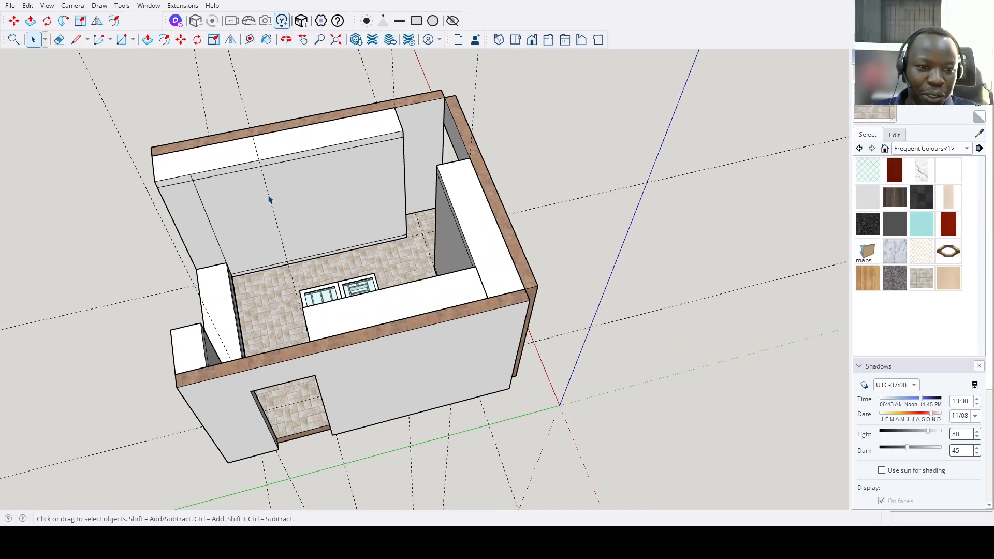
Bring back the hidden window wall and ceiling, and remove the ceiling slab so the interior stays open to view.
{"action": "key", "text": "ctrl+z"}
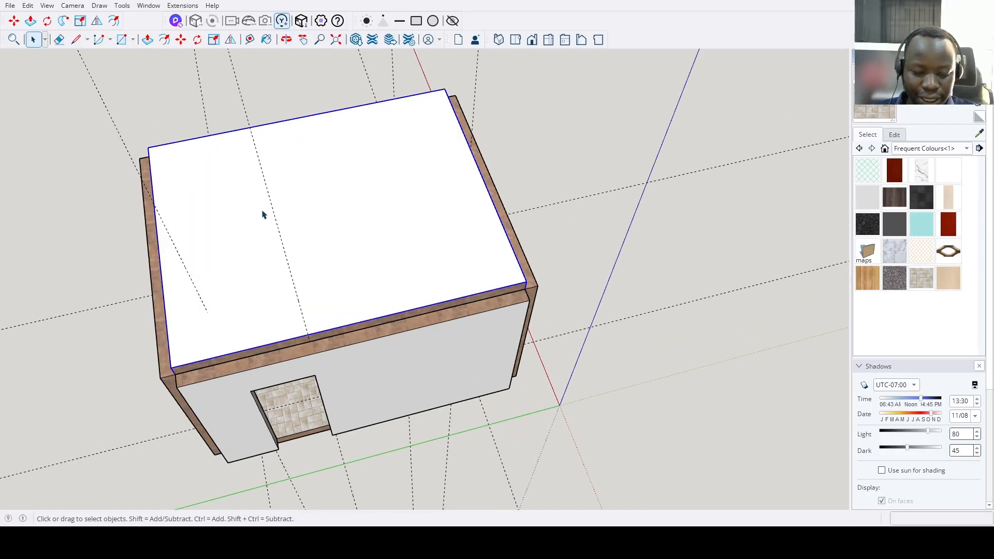
{"action": "key", "text": "Delete"}
{"action": "left_click", "coordinate": [345, 150]}
{"action": "middle_click_drag", "start_coordinate": [341, 251], "coordinate": [437, 347]}
{"action": "scroll", "coordinate": [311, 185], "scroll_direction": "down", "scroll_amount": 2}
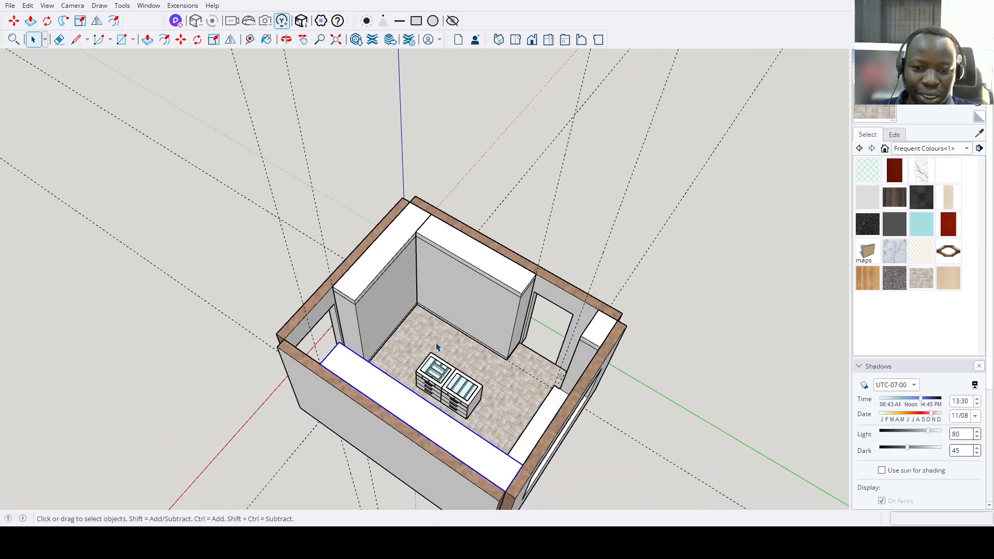
{"action": "middle_click_drag", "start_coordinate": [510, 363], "coordinate": [476, 322]}
{"action": "scroll", "coordinate": [476, 322], "scroll_direction": "up", "scroll_amount": 3}
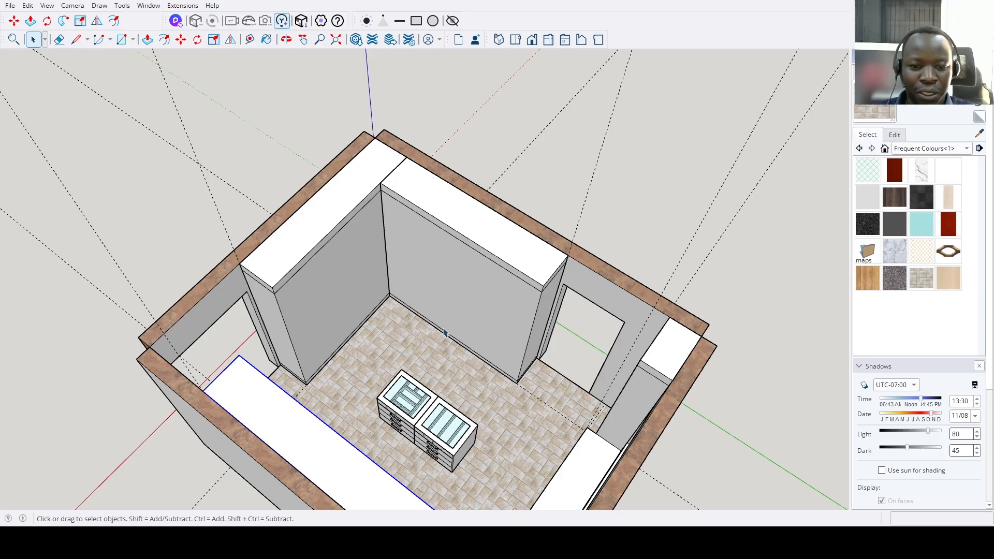
Measure the floor gap between the long cabinet's end corner and the corner of the cabinet opposite the window.
{"action": "middle_click_drag", "start_coordinate": [444, 333], "coordinate": [218, 316]}
{"action": "scroll", "coordinate": [297, 316], "scroll_direction": "up", "scroll_amount": 4}
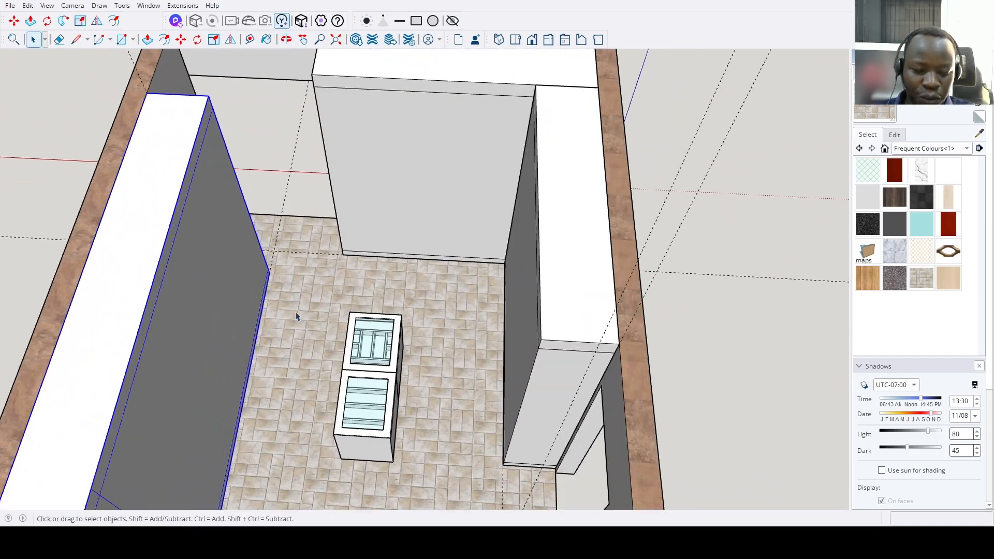
{"action": "scroll", "coordinate": [296, 317], "scroll_direction": "up", "scroll_amount": 6}
{"action": "key", "text": "t"}
{"action": "left_click", "coordinate": [268, 259]}
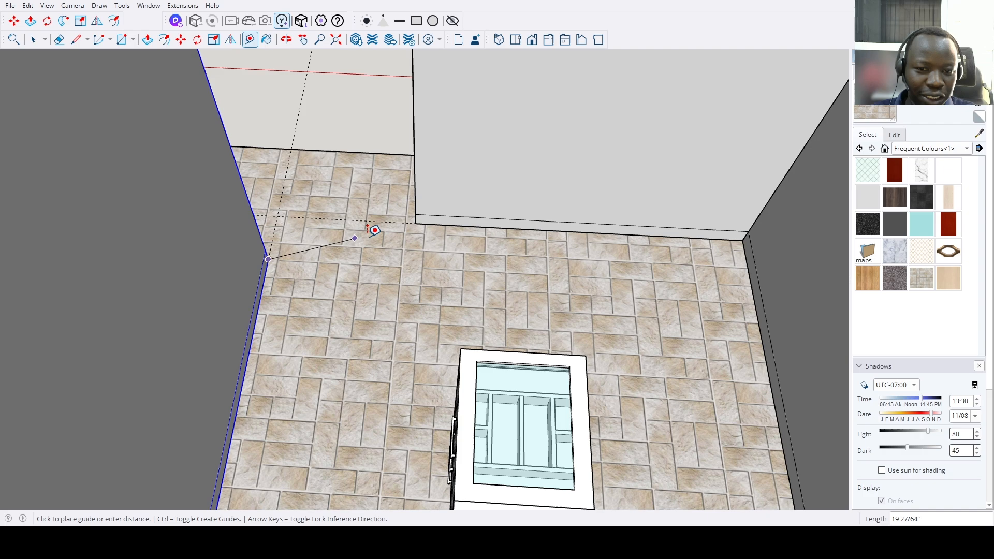
{"action": "left_click", "coordinate": [420, 213]}
{"action": "scroll", "coordinate": [409, 233], "scroll_direction": "down", "scroll_amount": 10}
{"action": "key", "text": "space"}
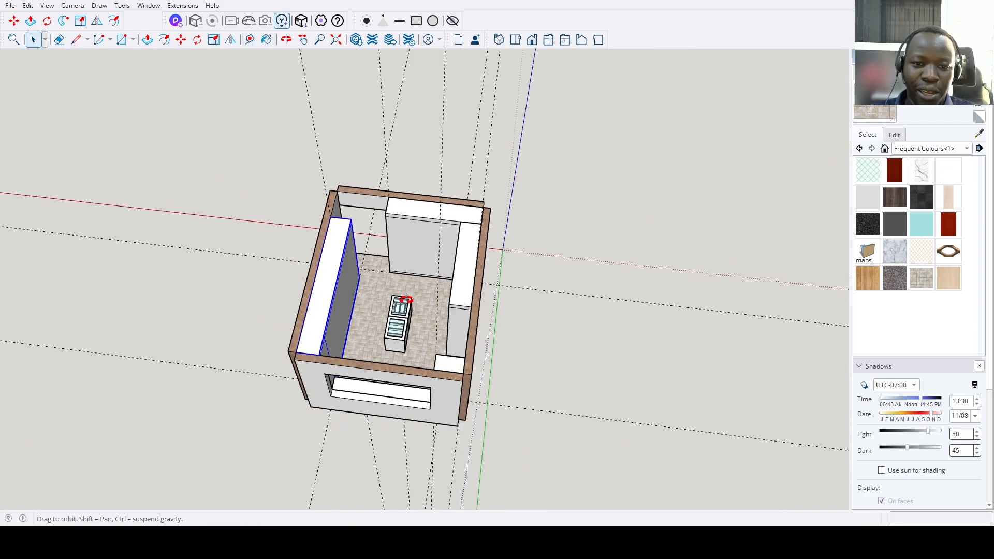
Open the group containing the low window block for editing.
{"action": "scroll", "coordinate": [421, 214], "scroll_direction": "up", "scroll_amount": 1}
{"action": "middle_click_drag", "start_coordinate": [443, 315], "coordinate": [251, 247]}
{"action": "scroll", "coordinate": [251, 247], "scroll_direction": "up", "scroll_amount": 3}
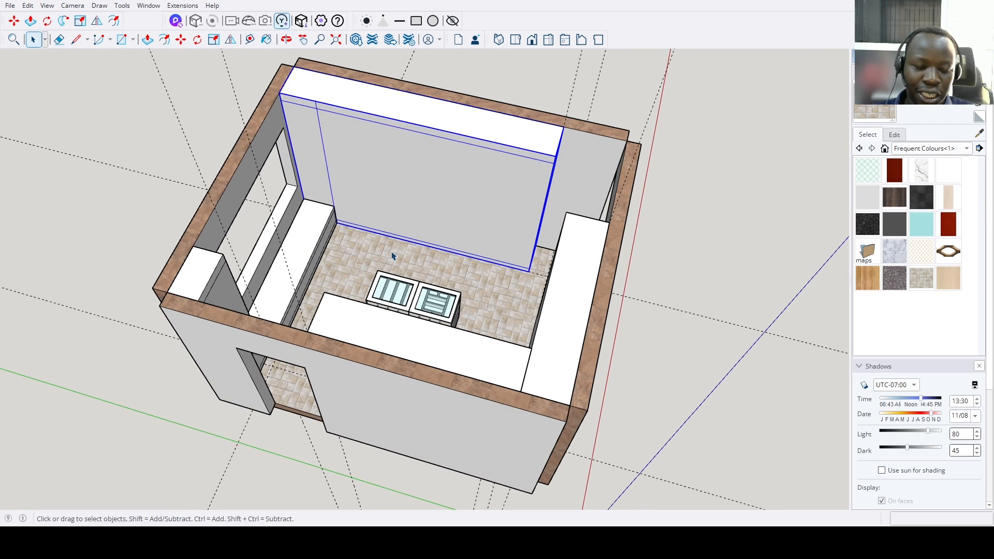
{"action": "scroll", "coordinate": [335, 242], "scroll_direction": "up", "scroll_amount": 2}
{"action": "middle_click_drag", "start_coordinate": [434, 264], "coordinate": [251, 266]}
{"action": "scroll", "coordinate": [335, 243], "scroll_direction": "up", "scroll_amount": 2}
{"action": "scroll", "coordinate": [343, 193], "scroll_direction": "up", "scroll_amount": 3}
{"action": "double_click", "coordinate": [344, 193]}
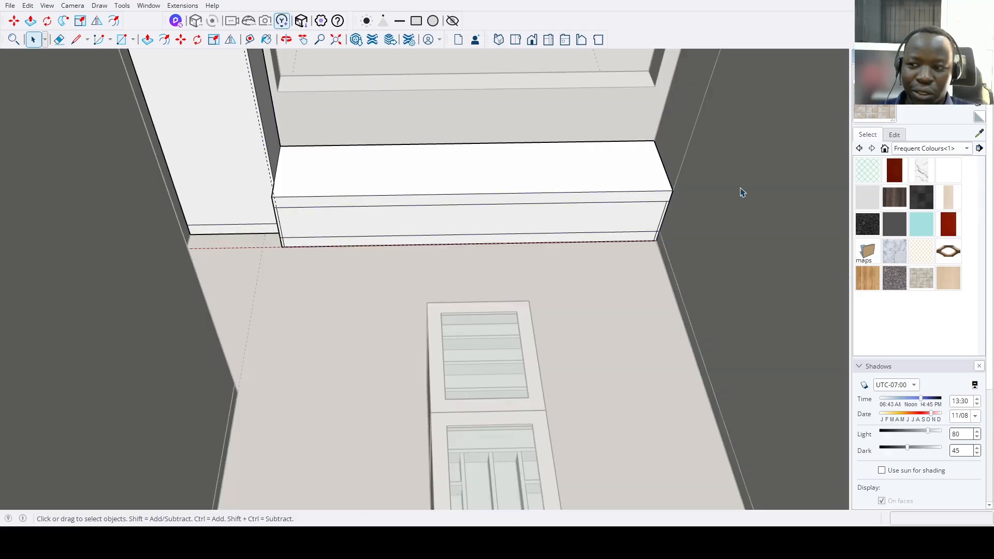
{"action": "scroll", "coordinate": [371, 228], "scroll_direction": "up", "scroll_amount": 2}
{"action": "scroll", "coordinate": [166, 226], "scroll_direction": "up", "scroll_amount": 3}
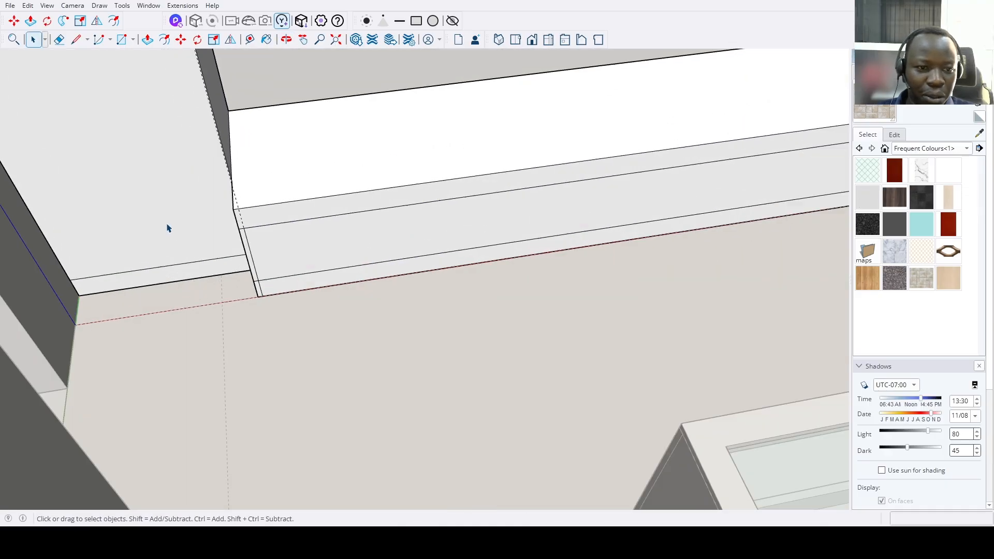
{"action": "middle_click_drag", "start_coordinate": [166, 226], "coordinate": [199, 128]}
{"action": "left_click", "coordinate": [337, 40]}
{"action": "middle_click_drag", "start_coordinate": [339, 174], "coordinate": [331, 235]}
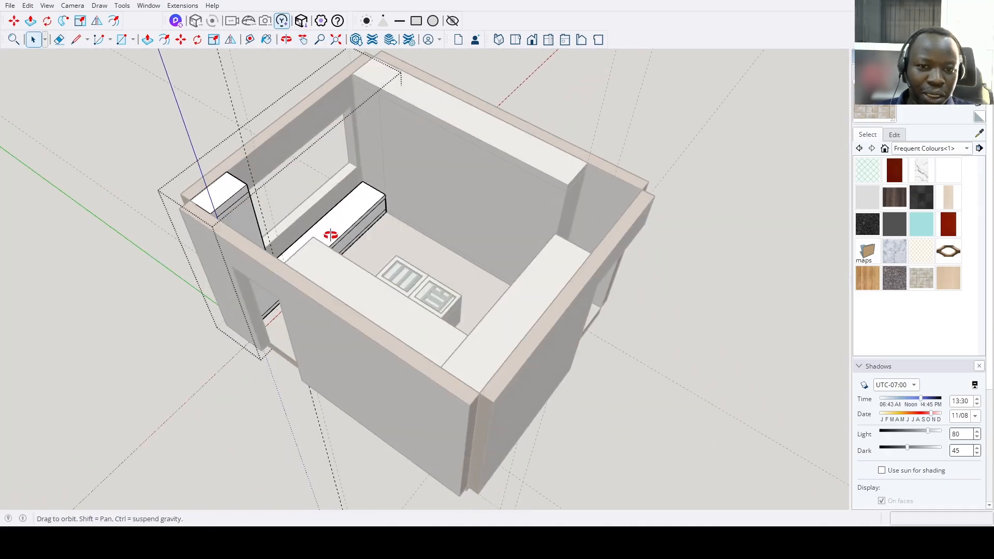
{"action": "scroll", "coordinate": [237, 362], "scroll_direction": "up", "scroll_amount": 3}
{"action": "scroll", "coordinate": [290, 369], "scroll_direction": "up", "scroll_amount": 3}
{"action": "middle_click_drag", "start_coordinate": [289, 369], "coordinate": [326, 311]}
{"action": "scroll", "coordinate": [337, 271], "scroll_direction": "up", "scroll_amount": 3}
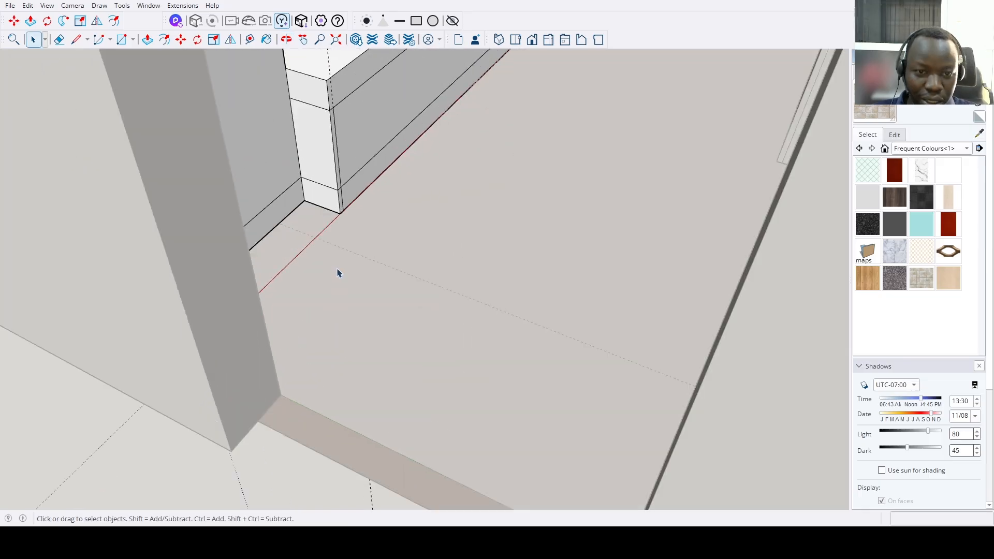
{"action": "key", "text": "a"}
{"action": "scroll", "coordinate": [333, 88], "scroll_direction": "up", "scroll_amount": 2}
{"action": "left_click", "coordinate": [329, 105]}
{"action": "left_click", "coordinate": [308, 58]}
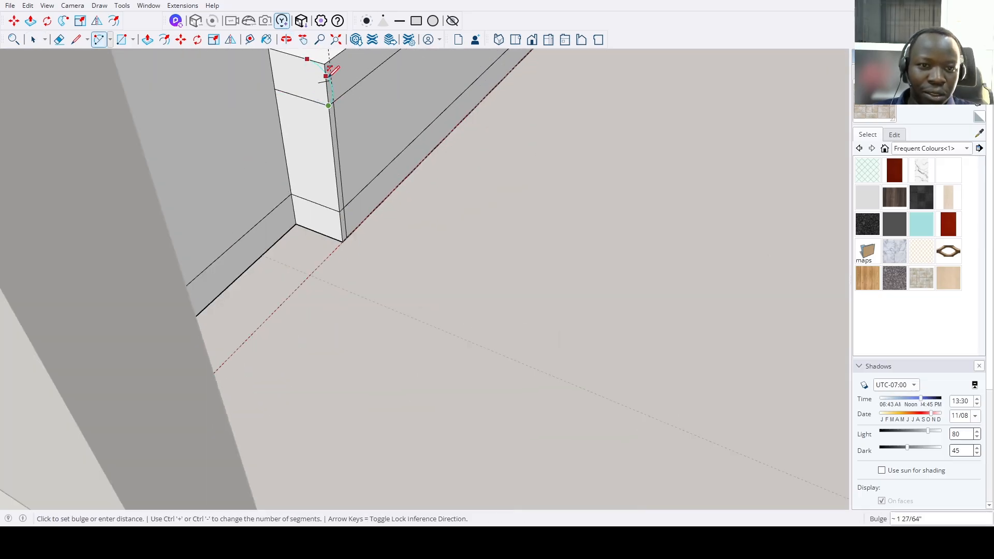
{"action": "scroll", "coordinate": [321, 70], "scroll_direction": "up", "scroll_amount": 6}
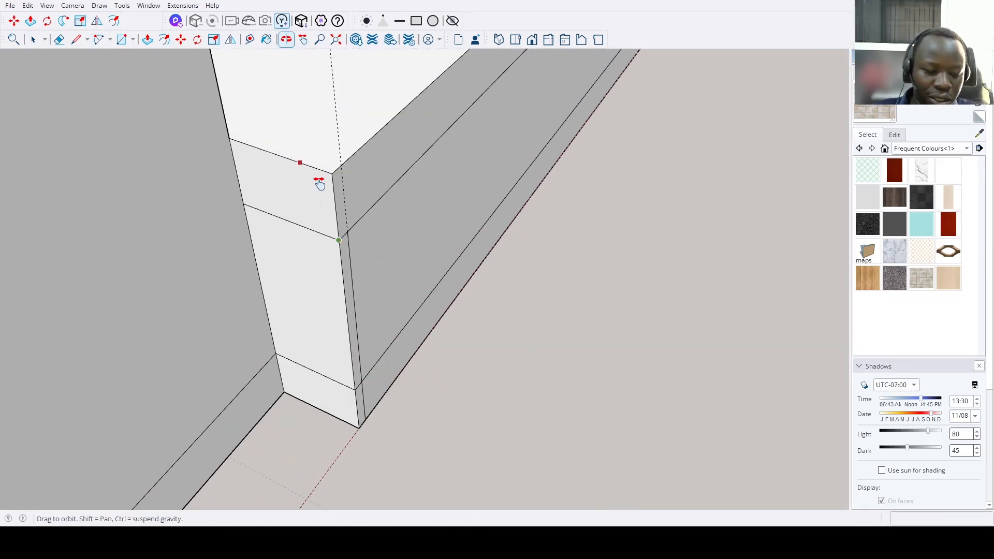
{"action": "scroll", "coordinate": [311, 197], "scroll_direction": "up", "scroll_amount": 2}
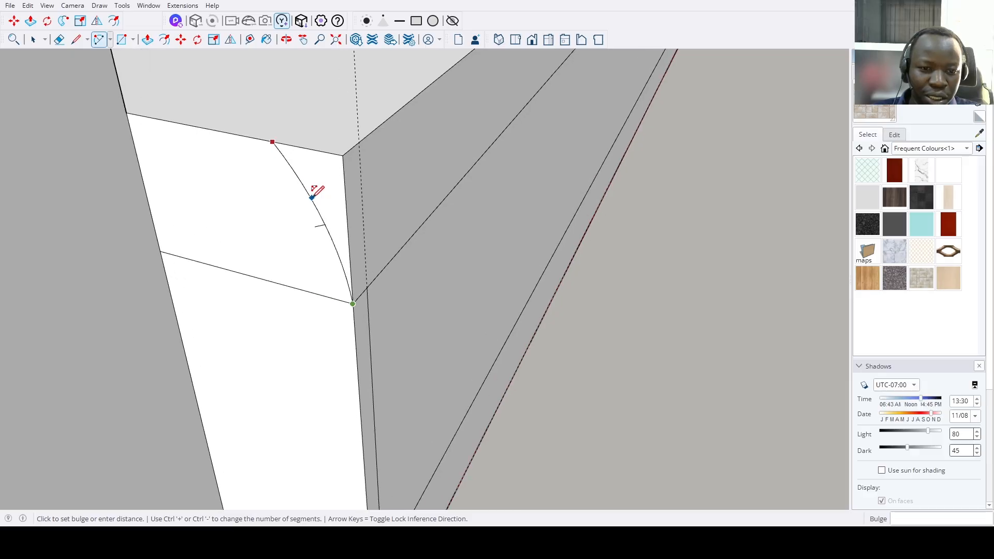
{"action": "key", "text": "Escape"}
Draw a two-point arc across the upper front corner of the window block's end face, bulging about 1/2 inch.
{"action": "middle_click_drag", "start_coordinate": [310, 180], "coordinate": [401, 165]}
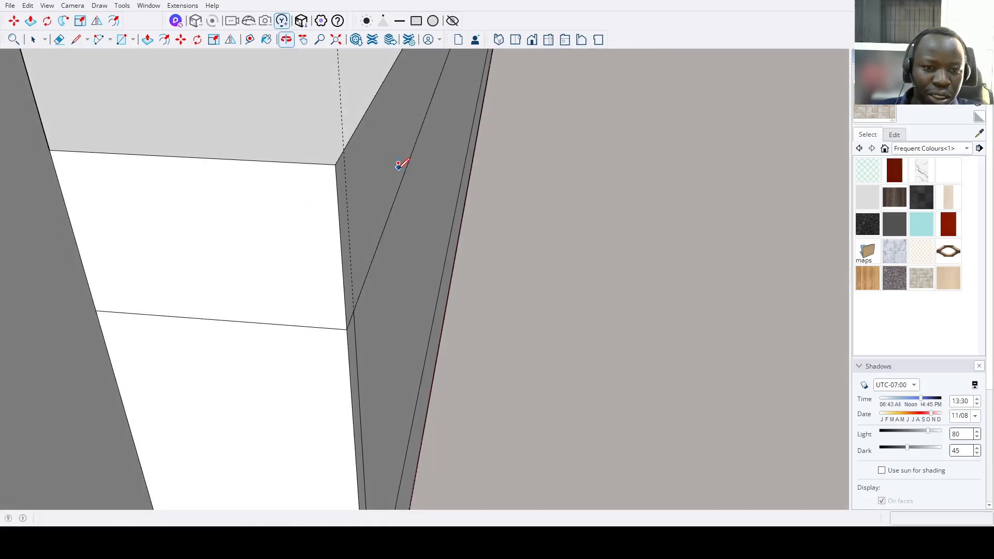
{"action": "left_click", "coordinate": [347, 330]}
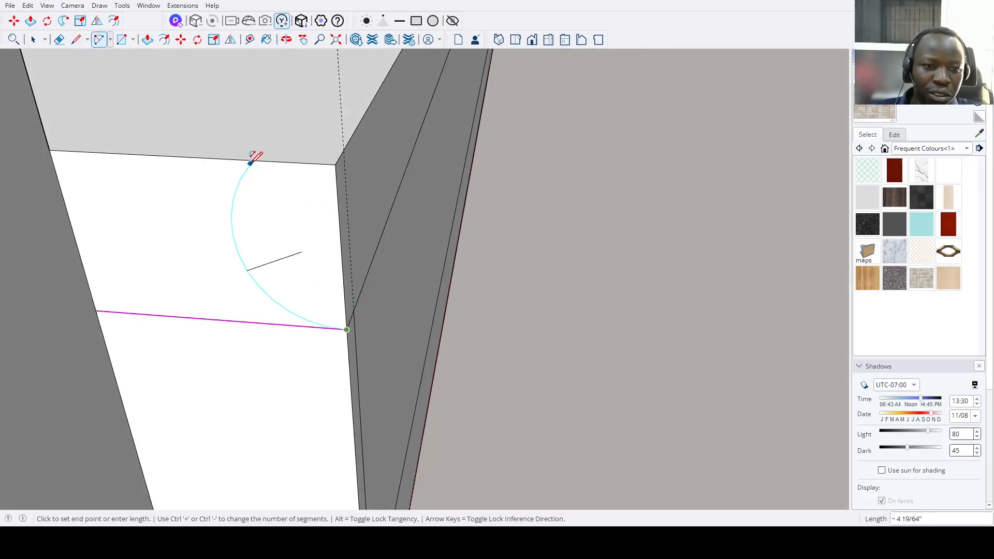
{"action": "left_click", "coordinate": [235, 147]}
{"action": "middle_click_drag", "start_coordinate": [239, 150], "coordinate": [296, 211]}
{"action": "scroll", "coordinate": [299, 207], "scroll_direction": "up", "scroll_amount": 2}
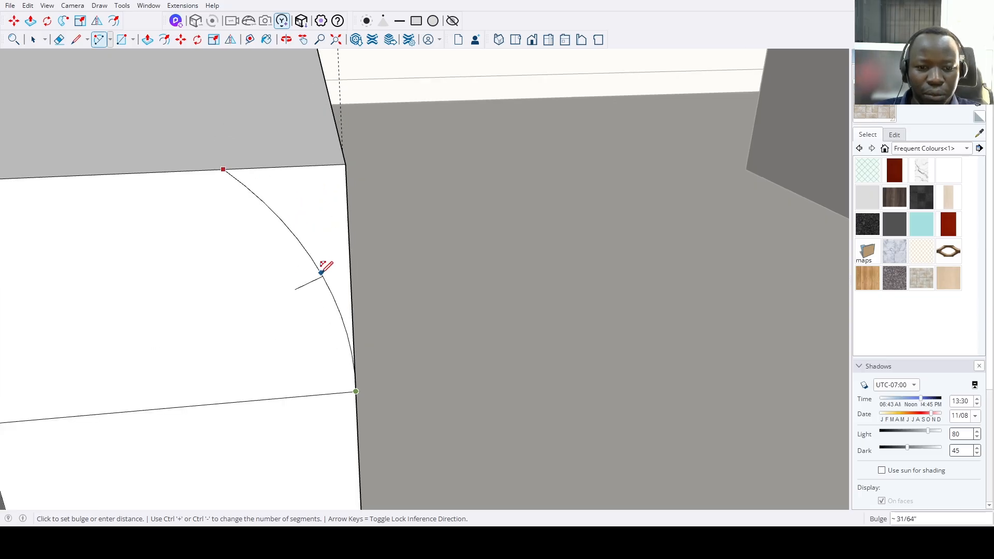
{"action": "left_click", "coordinate": [322, 268]}
Push the corner sliver outside the arc along the block's full 112 3/4-inch length to round its upper front edge.
{"action": "middle_click_drag", "start_coordinate": [324, 263], "coordinate": [215, 281]}
{"action": "scroll", "coordinate": [213, 284], "scroll_direction": "down", "scroll_amount": 2}
{"action": "key", "text": "p"}
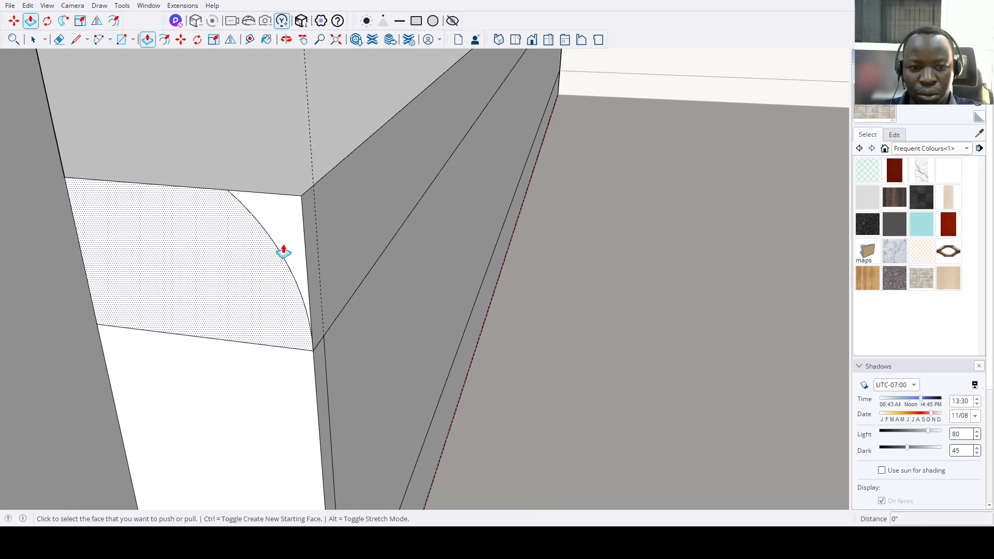
{"action": "left_click", "coordinate": [293, 237]}
{"action": "scroll", "coordinate": [309, 223], "scroll_direction": "down", "scroll_amount": 4}
{"action": "middle_click_drag", "start_coordinate": [417, 160], "coordinate": [477, 126]}
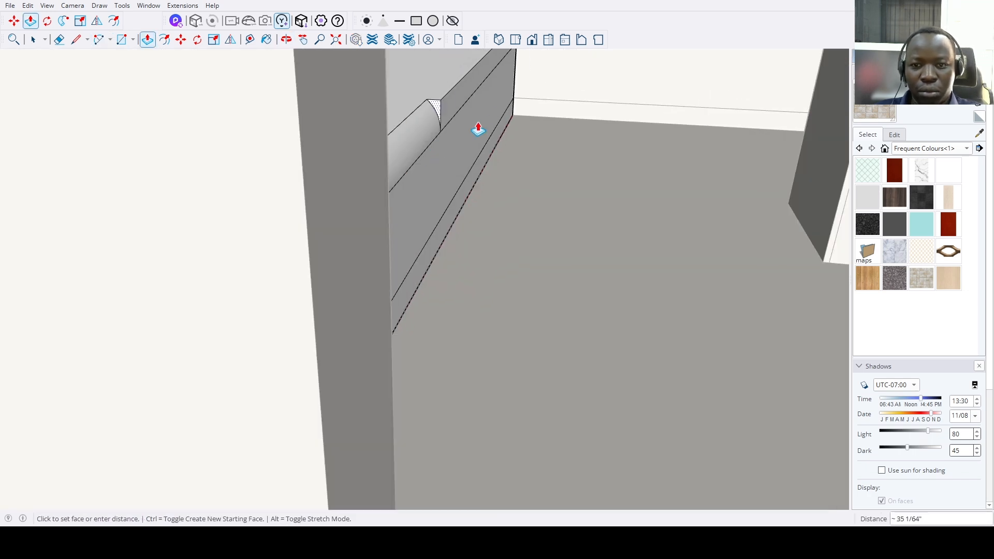
{"action": "middle_click_drag", "start_coordinate": [530, 151], "coordinate": [513, 290]}
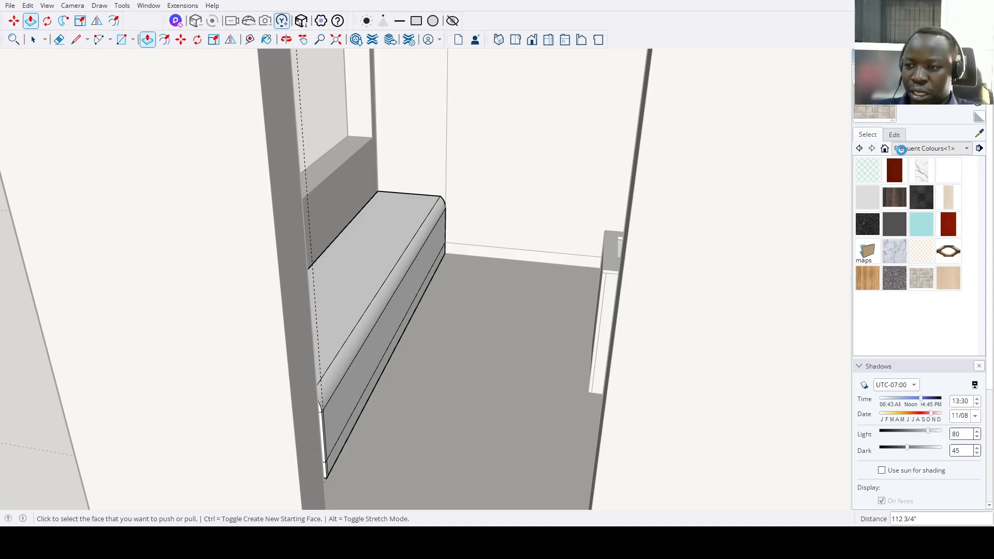
Paint the window block's top, rounded edge and upper end face with the tan woven material from the Carpet, Fabrics, Leather collection.
{"action": "scroll", "coordinate": [912, 148], "scroll_direction": "up", "scroll_amount": 3}
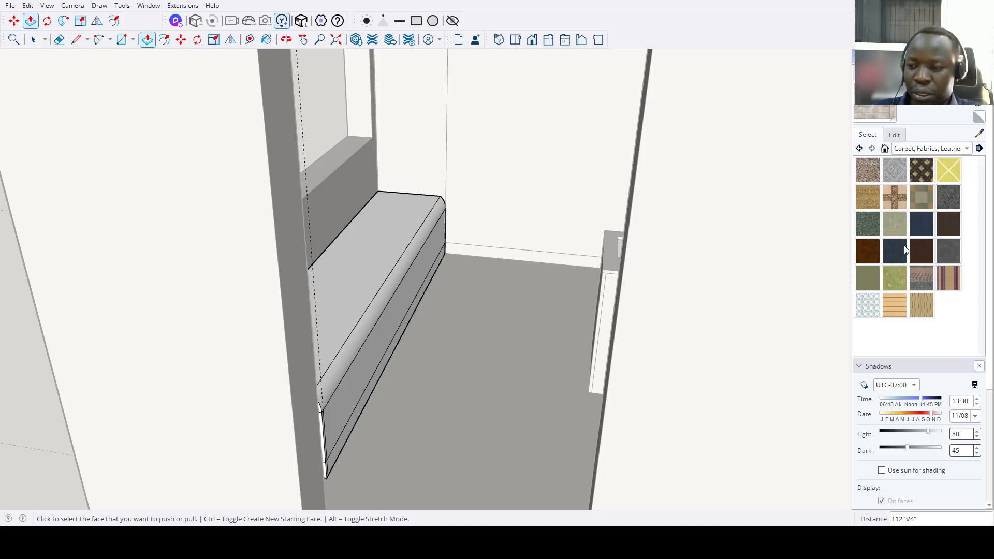
{"action": "left_click", "coordinate": [868, 198]}
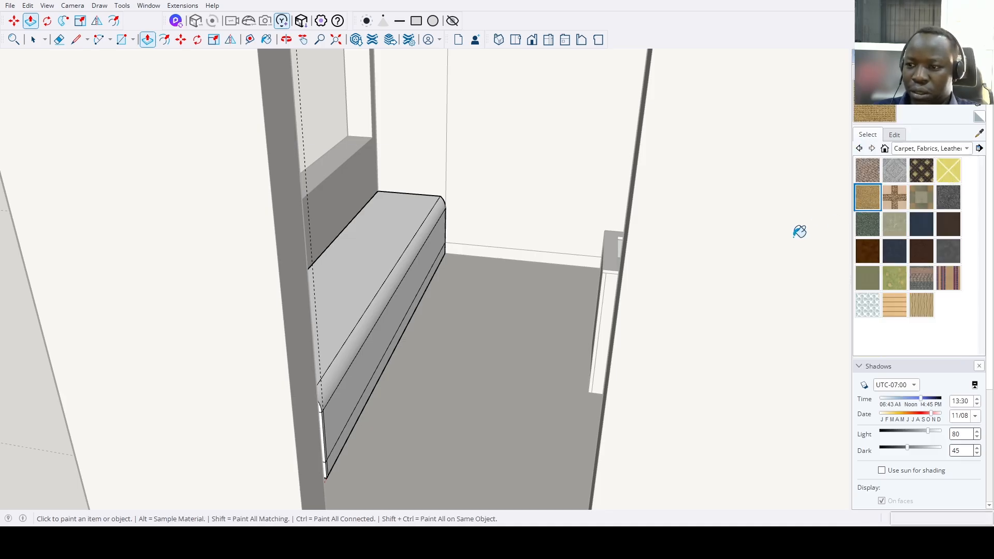
{"action": "scroll", "coordinate": [352, 308], "scroll_direction": "up", "scroll_amount": 3}
{"action": "left_click", "coordinate": [347, 322]}
{"action": "left_click", "coordinate": [288, 382]}
{"action": "left_click", "coordinate": [251, 478]}
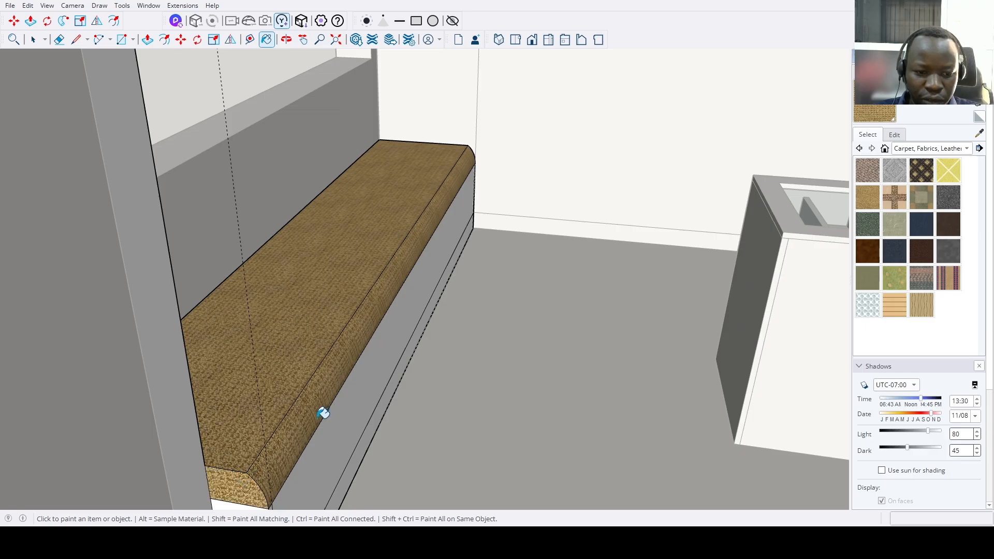
{"action": "scroll", "coordinate": [331, 393], "scroll_direction": "down", "scroll_amount": 5}
{"action": "middle_click_drag", "start_coordinate": [518, 290], "coordinate": [461, 324]}
{"action": "scroll", "coordinate": [317, 409], "scroll_direction": "up", "scroll_amount": 3}
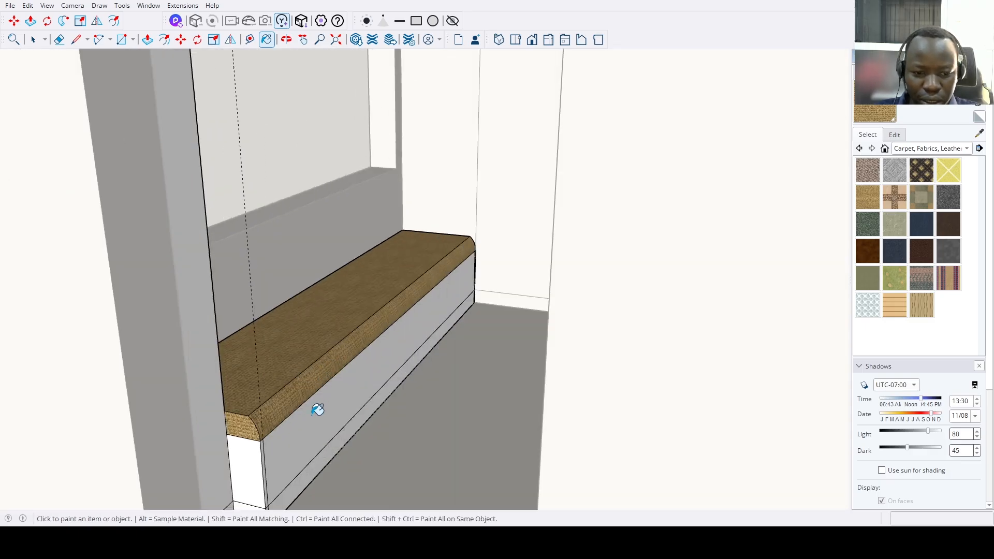
{"action": "key", "text": "space"}
Paint the block's end, front and plinth below the cushion with the light wood material from Frequent Colours.
{"action": "scroll", "coordinate": [311, 404], "scroll_direction": "down", "scroll_amount": 4}
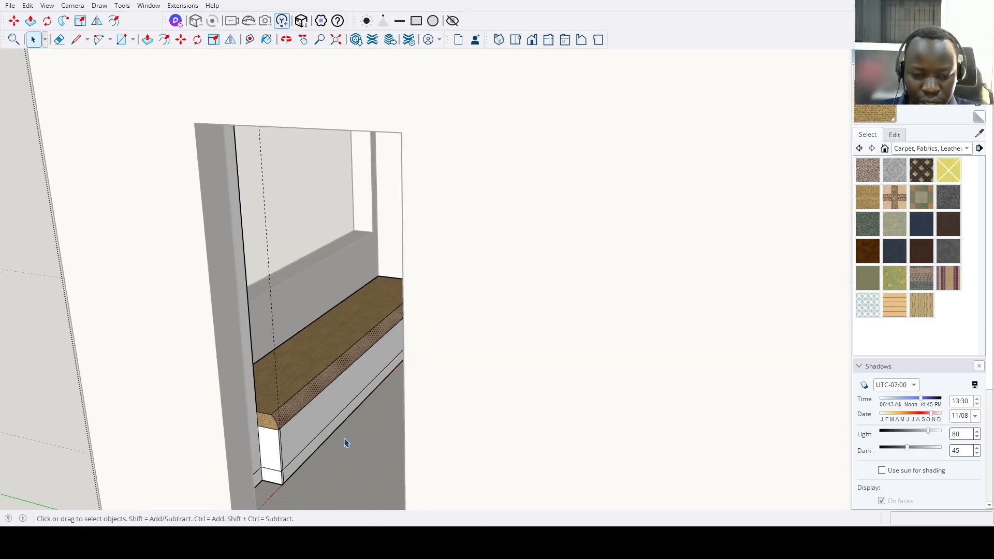
{"action": "middle_click_drag", "start_coordinate": [346, 444], "coordinate": [346, 324]}
{"action": "scroll", "coordinate": [345, 324], "scroll_direction": "up", "scroll_amount": 3}
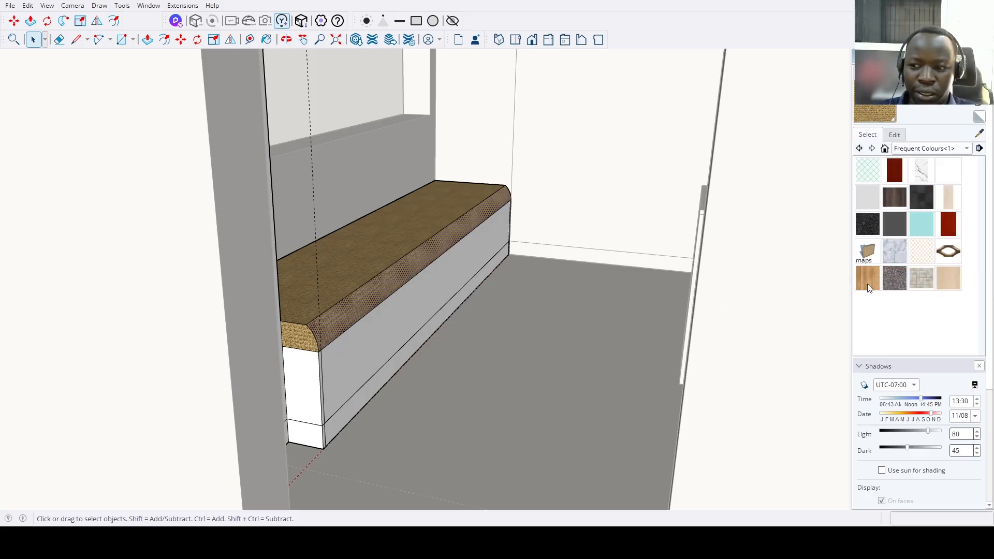
{"action": "left_click", "coordinate": [869, 282]}
{"action": "left_click", "coordinate": [892, 232]}
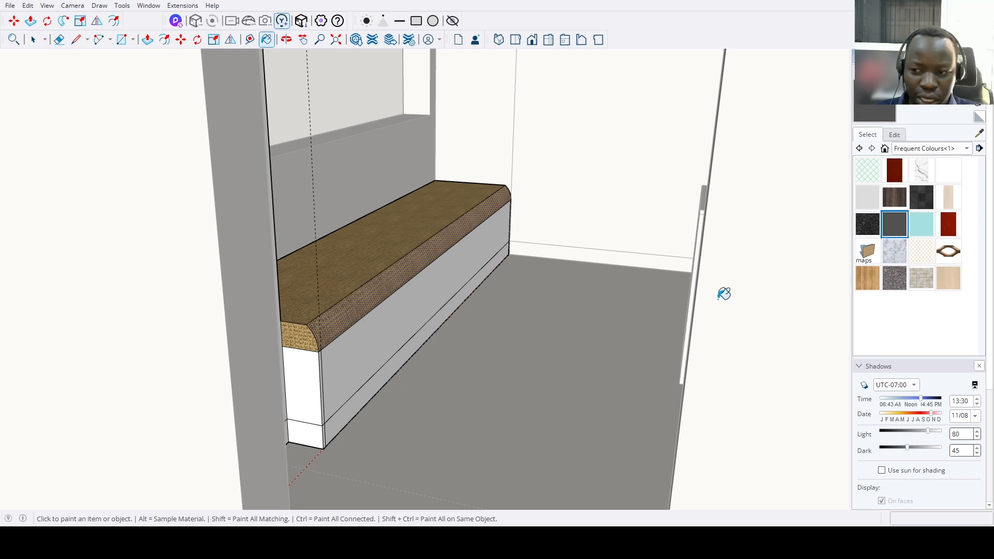
{"action": "left_click", "coordinate": [860, 279]}
{"action": "scroll", "coordinate": [306, 450], "scroll_direction": "up", "scroll_amount": 3}
{"action": "left_click", "coordinate": [284, 395]}
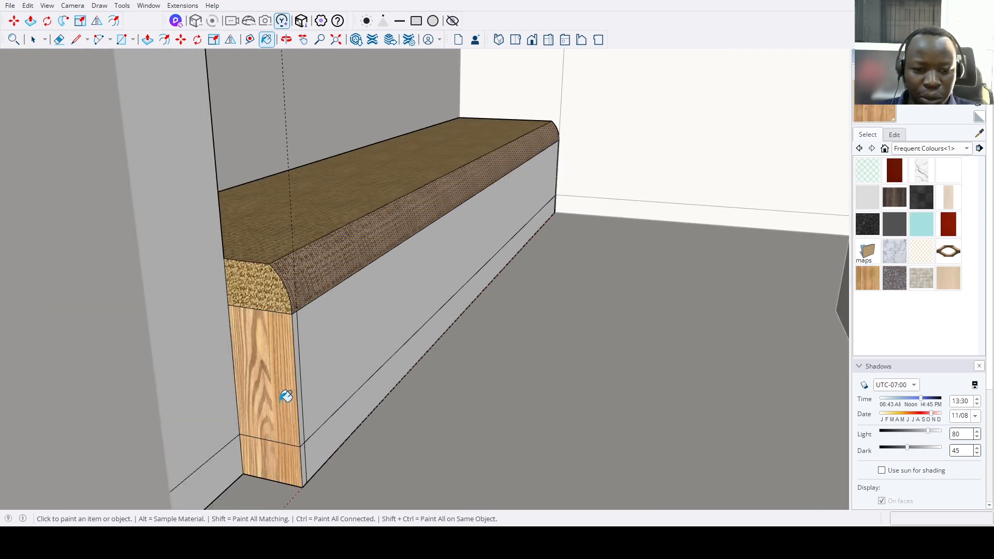
{"action": "scroll", "coordinate": [305, 380], "scroll_direction": "up", "scroll_amount": 3}
{"action": "left_click", "coordinate": [308, 427]}
{"action": "left_click", "coordinate": [343, 458]}
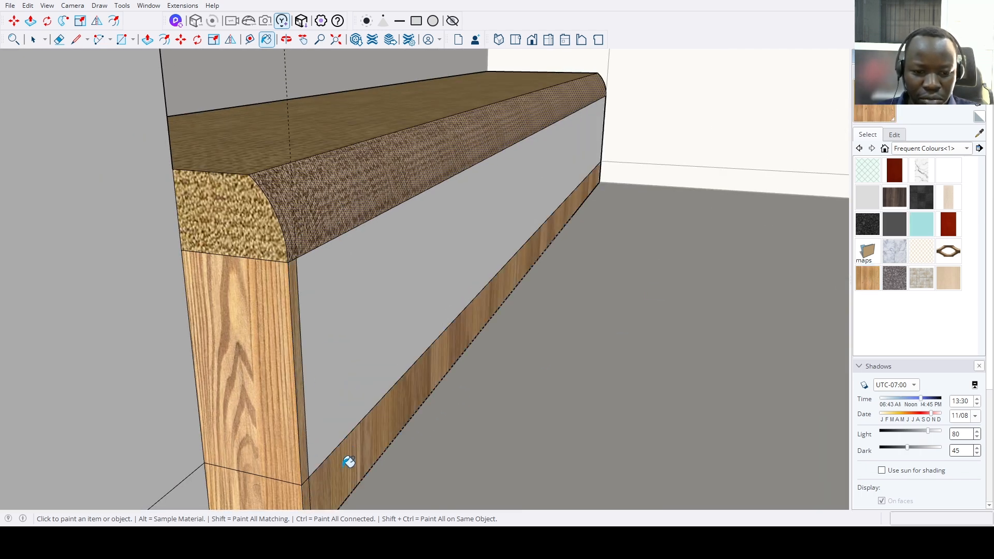
Copy the vertical edge beside the tall cabinet 111 1/4 inches along the block's wooden front to its far end.
{"action": "scroll", "coordinate": [357, 373], "scroll_direction": "down", "scroll_amount": 5}
{"action": "scroll", "coordinate": [532, 288], "scroll_direction": "down", "scroll_amount": 8}
{"action": "middle_click_drag", "start_coordinate": [520, 311], "coordinate": [127, 471]}
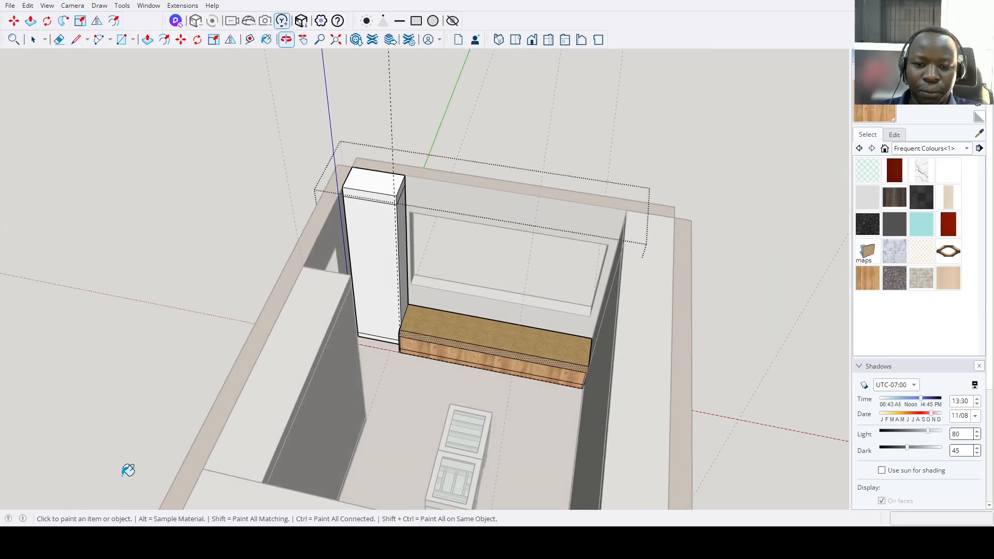
{"action": "scroll", "coordinate": [526, 393], "scroll_direction": "up", "scroll_amount": 3}
{"action": "middle_click_drag", "start_coordinate": [506, 428], "coordinate": [481, 368]}
{"action": "scroll", "coordinate": [320, 330], "scroll_direction": "up", "scroll_amount": 3}
{"action": "key", "text": "space"}
{"action": "scroll", "coordinate": [318, 329], "scroll_direction": "up", "scroll_amount": 2}
{"action": "left_click", "coordinate": [327, 323]}
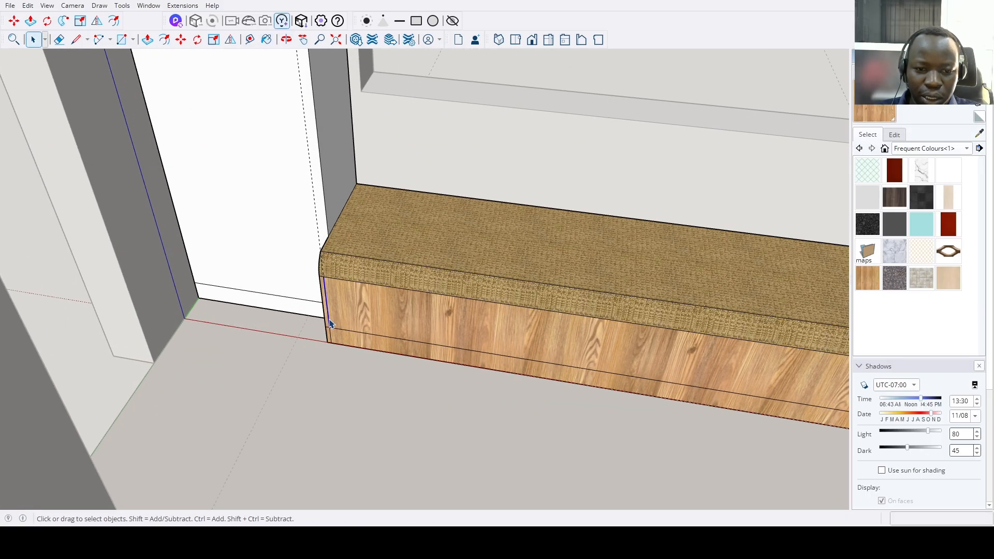
{"action": "scroll", "coordinate": [326, 322], "scroll_direction": "up", "scroll_amount": 2}
{"action": "key", "text": "m"}
{"action": "left_click", "coordinate": [325, 302]}
{"action": "key", "text": "ctrl"}
{"action": "scroll", "coordinate": [332, 337], "scroll_direction": "down", "scroll_amount": 5}
{"action": "scroll", "coordinate": [344, 402], "scroll_direction": "up", "scroll_amount": 2}
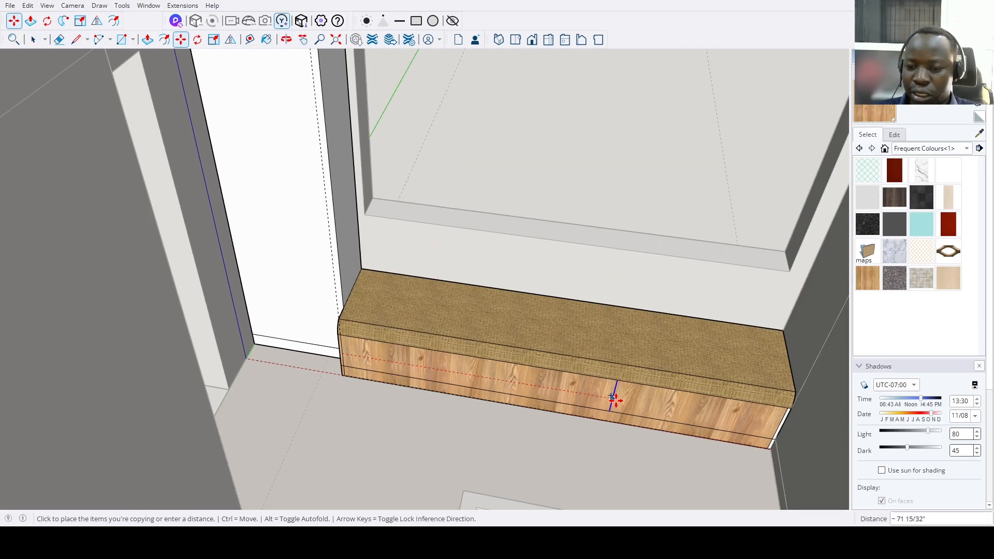
{"action": "scroll", "coordinate": [778, 424], "scroll_direction": "up", "scroll_amount": 1}
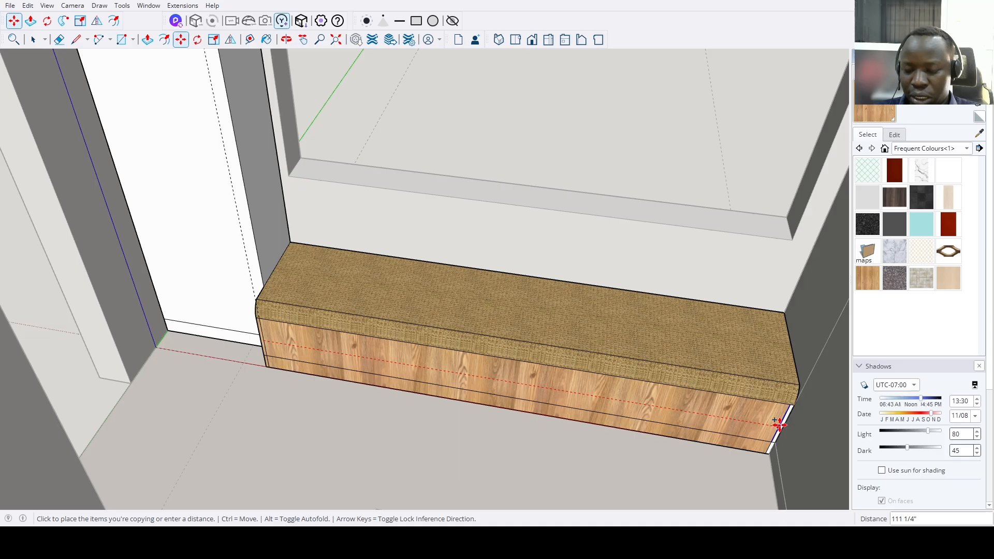
{"action": "left_click", "coordinate": [801, 415]}
Push the narrow white strip above the plinth at the block's far end back 22 3/4 inches.
{"action": "key", "text": "e"}
{"action": "scroll", "coordinate": [787, 420], "scroll_direction": "up", "scroll_amount": 3}
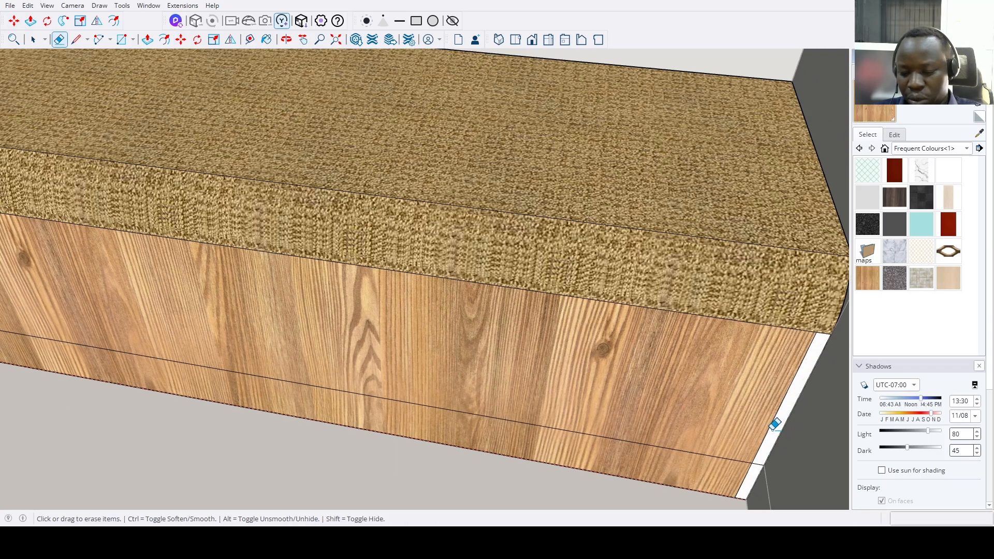
{"action": "key", "text": "p"}
{"action": "left_click", "coordinate": [772, 422]}
{"action": "scroll", "coordinate": [771, 420], "scroll_direction": "down", "scroll_amount": 1}
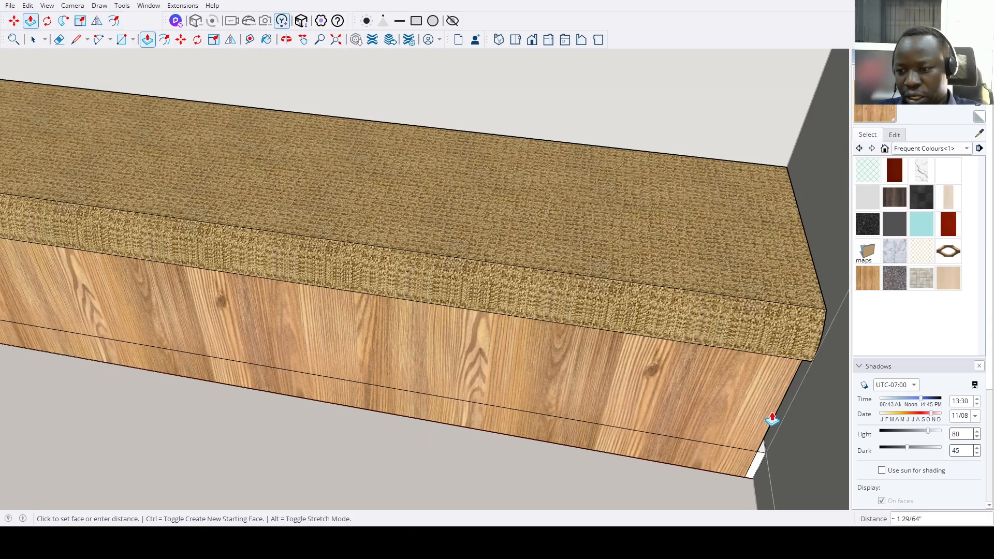
{"action": "scroll", "coordinate": [732, 324], "scroll_direction": "up", "scroll_amount": 3}
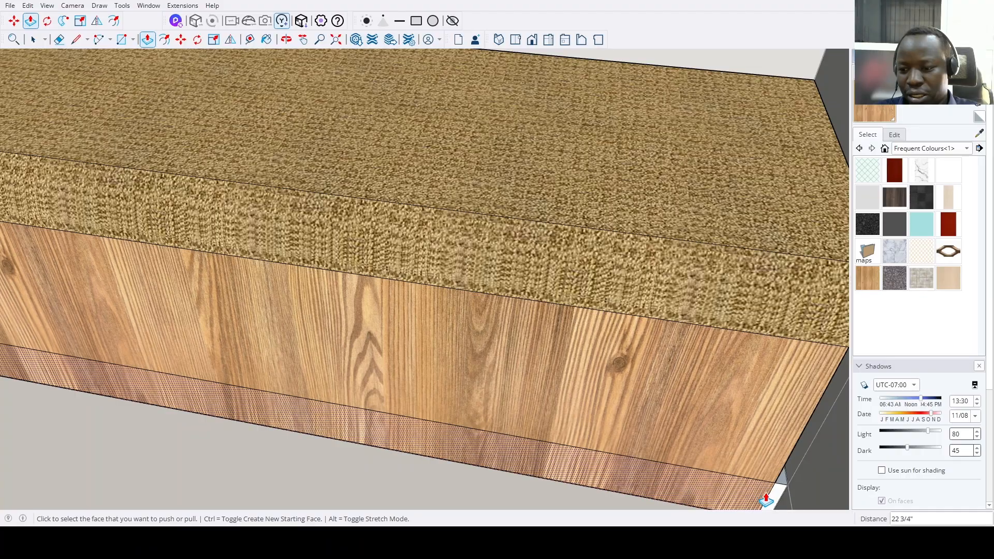
Paint the exposed face at the block's far end white.
{"action": "middle_click_drag", "start_coordinate": [739, 468], "coordinate": [581, 256]}
{"action": "scroll", "coordinate": [577, 264], "scroll_direction": "up", "scroll_amount": 5}
{"action": "key", "text": "space"}
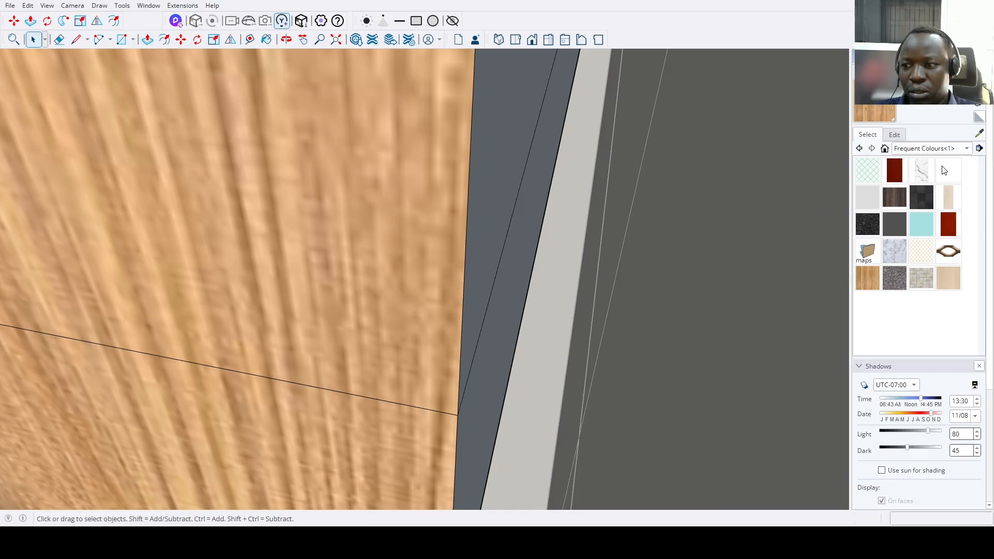
{"action": "left_click", "coordinate": [946, 171]}
{"action": "left_click", "coordinate": [529, 282]}
Extend the narrow side face at the block's far end 3/4 inch to close the gap, and push the plinth front back 3/4 inch.
{"action": "scroll", "coordinate": [494, 252], "scroll_direction": "up", "scroll_amount": 2}
{"action": "key", "text": "p"}
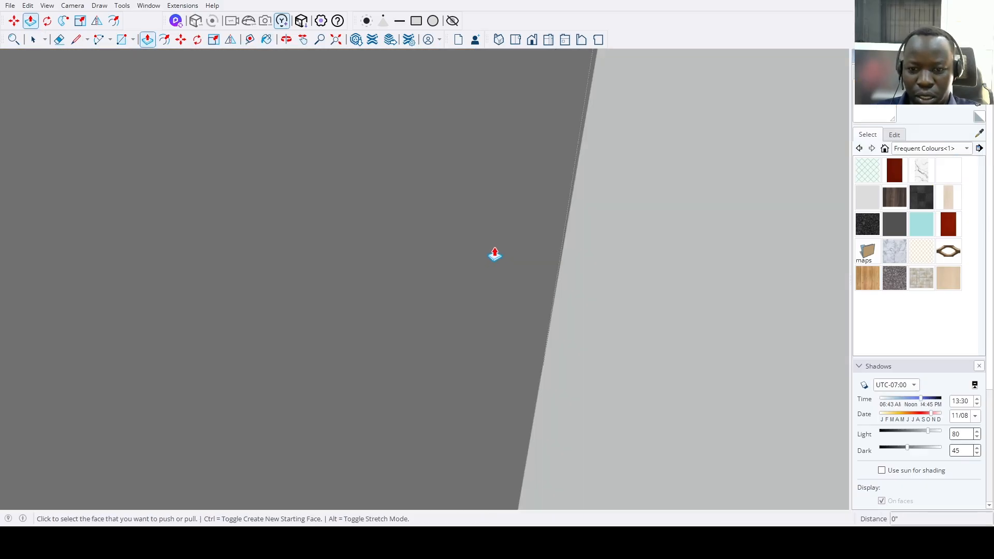
{"action": "left_click", "coordinate": [336, 40]}
{"action": "middle_click_drag", "start_coordinate": [455, 242], "coordinate": [490, 231]}
{"action": "scroll", "coordinate": [567, 280], "scroll_direction": "up", "scroll_amount": 8}
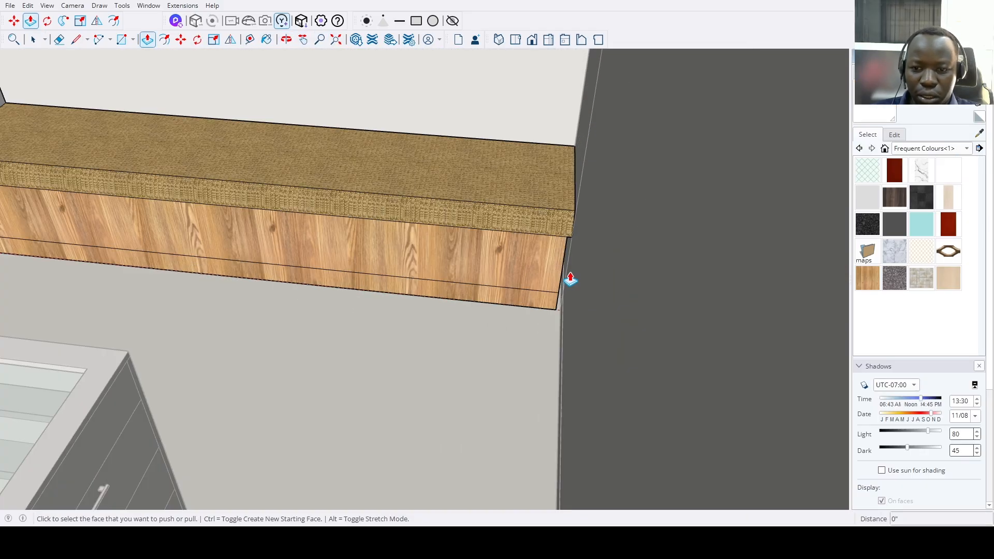
{"action": "scroll", "coordinate": [564, 286], "scroll_direction": "up", "scroll_amount": 6}
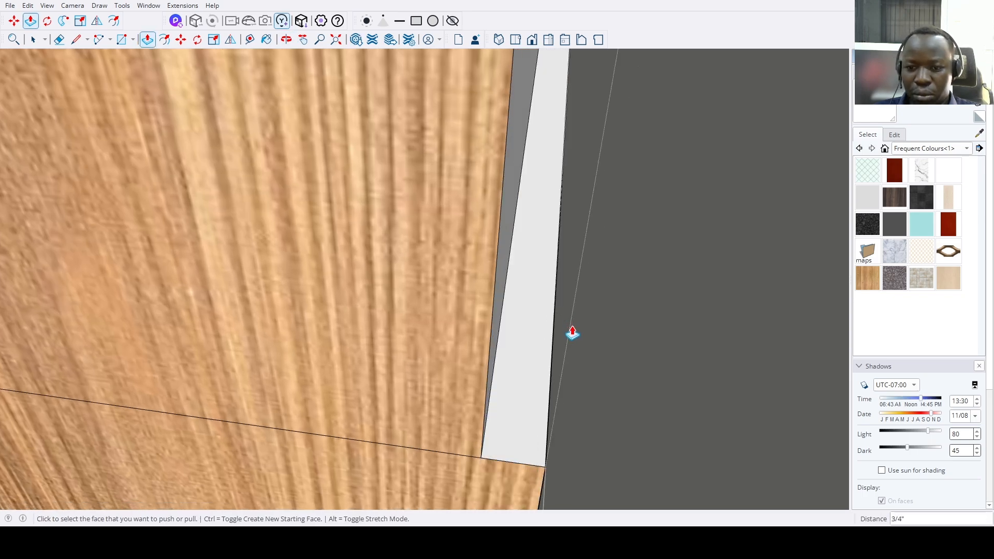
{"action": "left_click", "coordinate": [493, 315]}
{"action": "left_click", "coordinate": [494, 315]}
{"action": "double_click", "coordinate": [494, 315]}
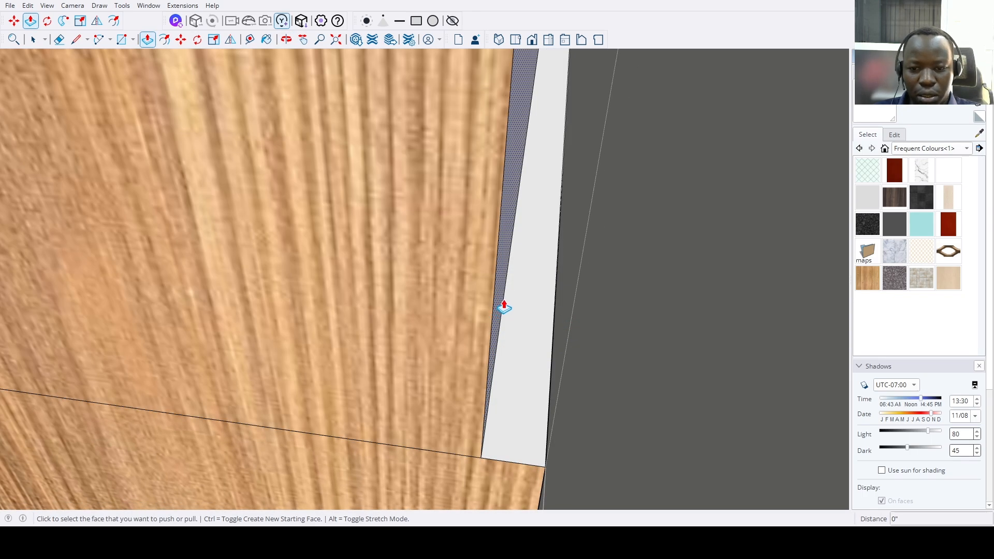
{"action": "double_click", "coordinate": [503, 317]}
{"action": "double_click", "coordinate": [452, 466]}
{"action": "double_click", "coordinate": [427, 409]}
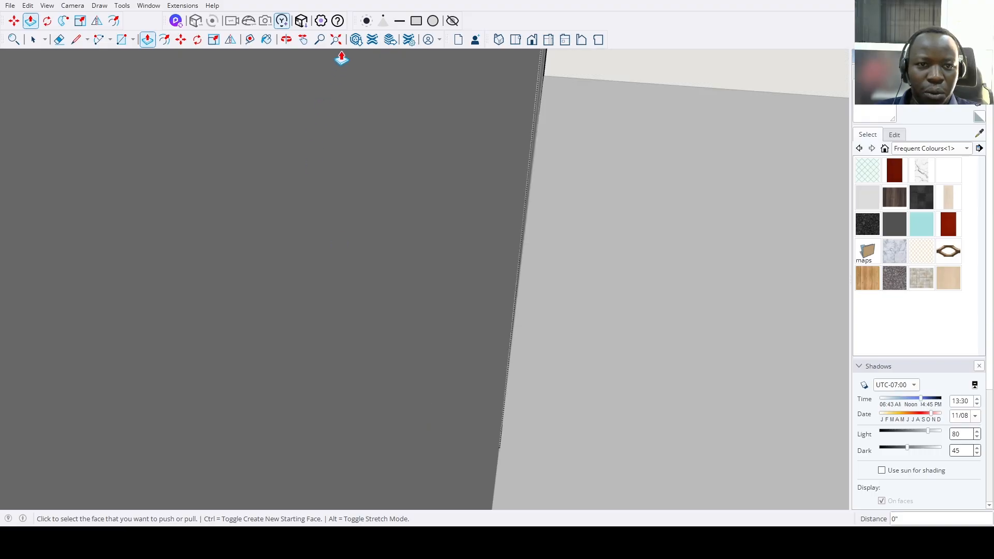
Push the leftover narrow plinth strip beside the tall cabinet back 3/4 inch, level with the rest of the block's plinth.
{"action": "left_click", "coordinate": [336, 39]}
{"action": "scroll", "coordinate": [404, 275], "scroll_direction": "up", "scroll_amount": 10}
{"action": "scroll", "coordinate": [347, 184], "scroll_direction": "up", "scroll_amount": 5}
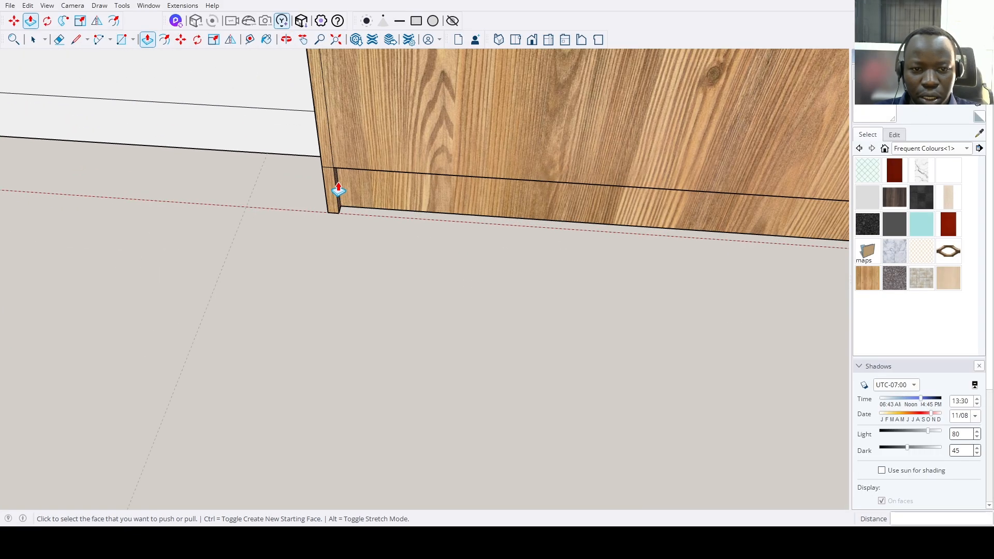
{"action": "left_click", "coordinate": [275, 139]}
{"action": "key", "text": "Escape"}
{"action": "scroll", "coordinate": [262, 146], "scroll_direction": "down", "scroll_amount": 12}
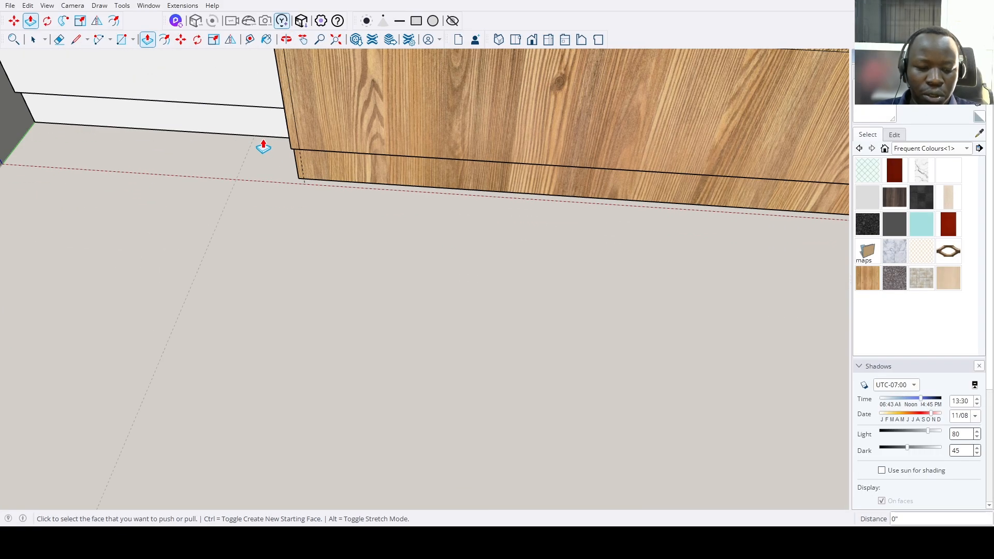
Sample the bench's wood material and paint the tall cabinet's plinth with it.
{"action": "key", "text": "b"}
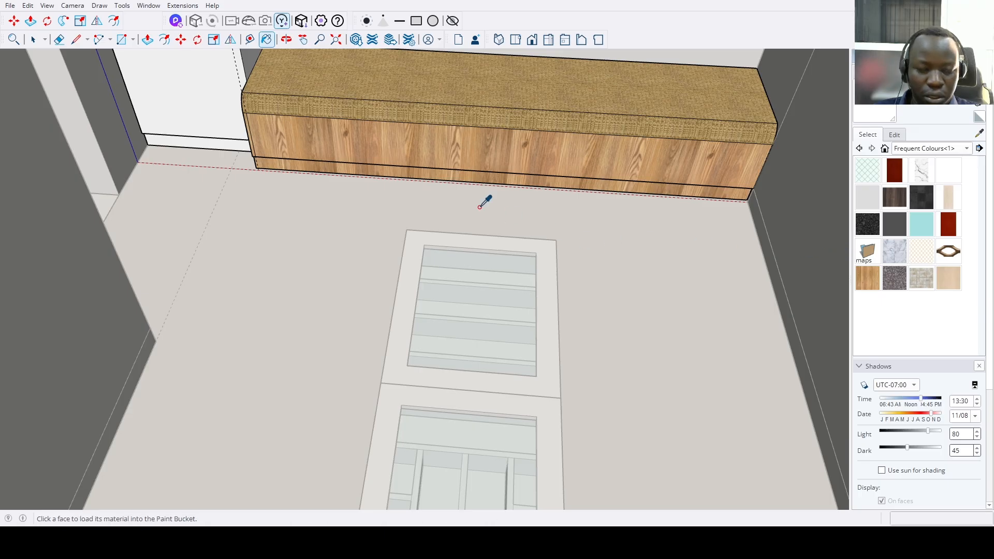
{"action": "left_click", "coordinate": [306, 137], "text": "alt"}
{"action": "left_click", "coordinate": [216, 137]}
{"action": "mouse_move", "coordinate": [215, 136]}
{"action": "middle_mouse_down", "text": "shift"}
{"action": "mouse_move", "coordinate": [259, 239]}
{"action": "mouse_move", "coordinate": [284, 228]}
{"action": "middle_mouse_up", "text": "shift"}
{"action": "key", "text": "ctrl+z"}
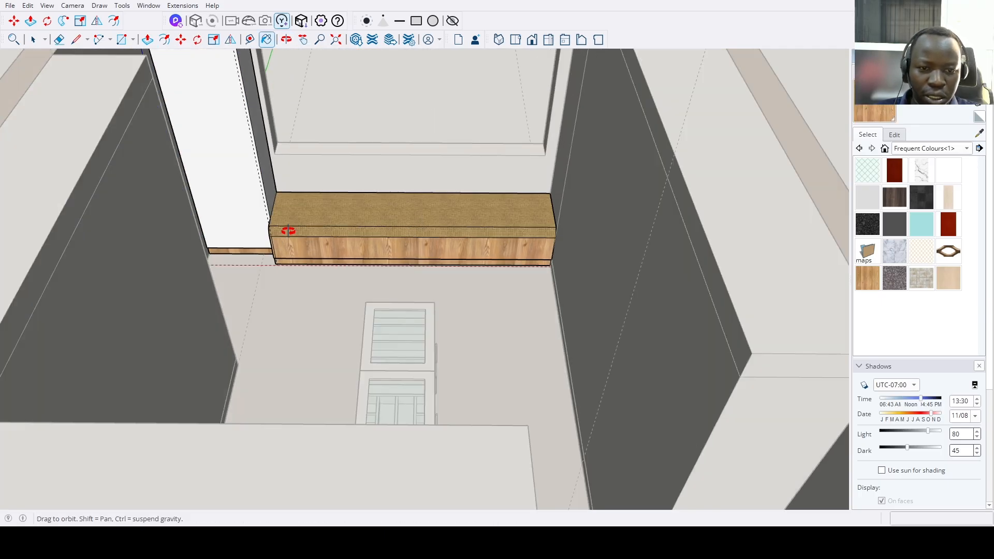
{"action": "scroll", "coordinate": [284, 229], "scroll_direction": "up", "scroll_amount": 5}
{"action": "key", "text": "space"}
{"action": "left_click", "coordinate": [265, 255]}
{"action": "key", "text": "m"}
{"action": "scroll", "coordinate": [249, 254], "scroll_direction": "up", "scroll_amount": 3}
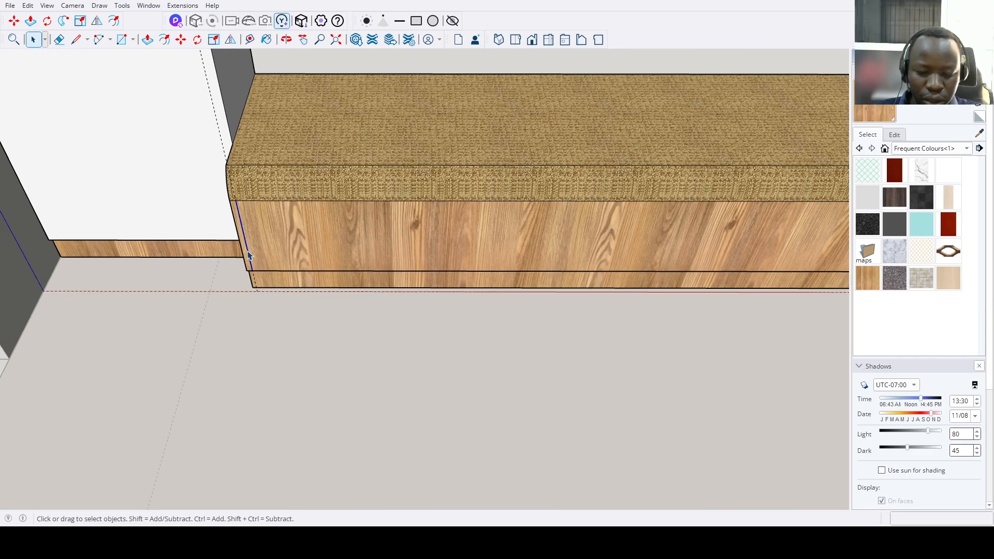
{"action": "left_click", "coordinate": [245, 237]}
{"action": "key", "text": "ctrl"}
{"action": "scroll", "coordinate": [670, 278], "scroll_direction": "down", "scroll_amount": 4}
{"action": "scroll", "coordinate": [620, 234], "scroll_direction": "up", "scroll_amount": 3}
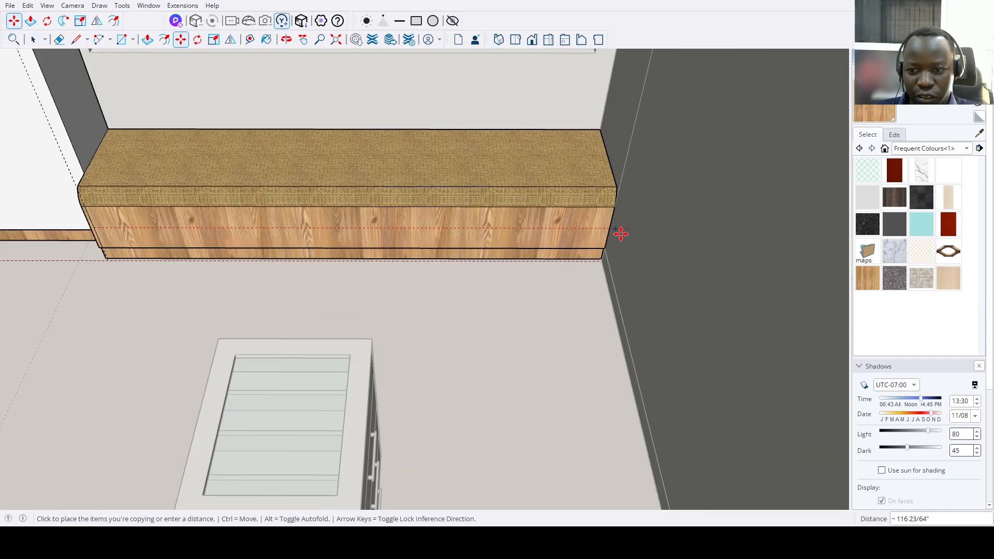
{"action": "key", "text": "space"}
Copy the vertical edge at the far end of the bench's wooden front 2 inches inward.
{"action": "left_click", "coordinate": [610, 230]}
{"action": "scroll", "coordinate": [610, 227], "scroll_direction": "up", "scroll_amount": 3}
{"action": "key", "text": "m"}
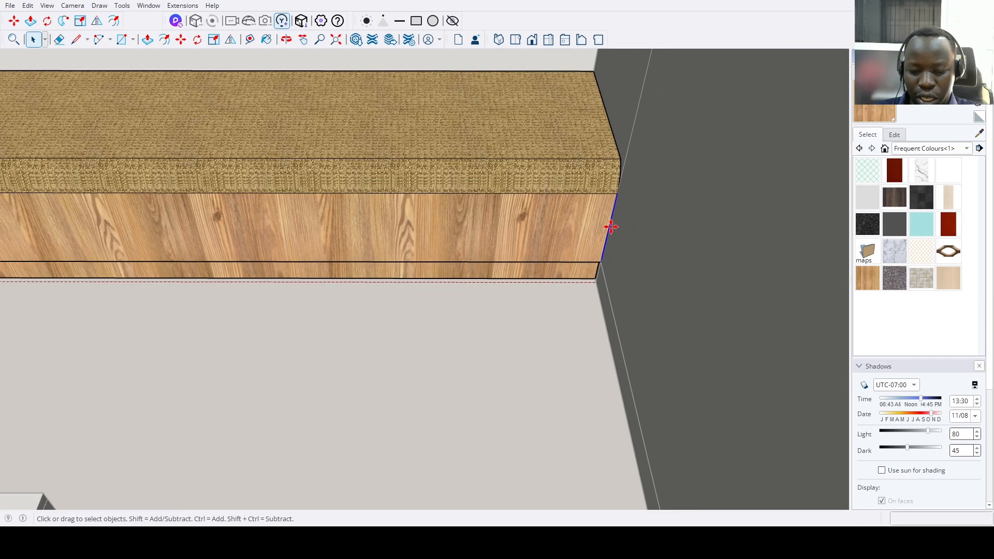
{"action": "left_click", "coordinate": [611, 225]}
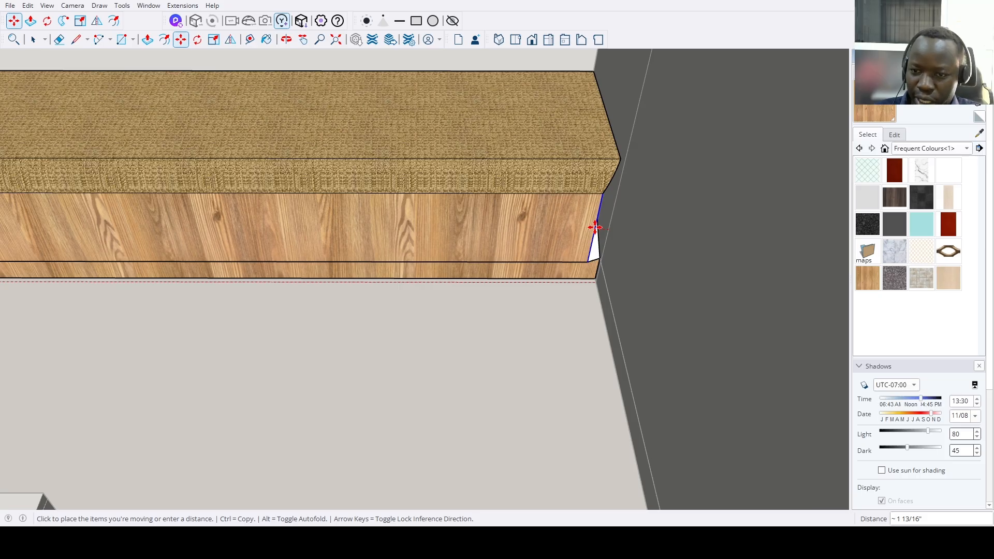
{"action": "type", "text": "2"}
{"action": "key", "text": "Return"}
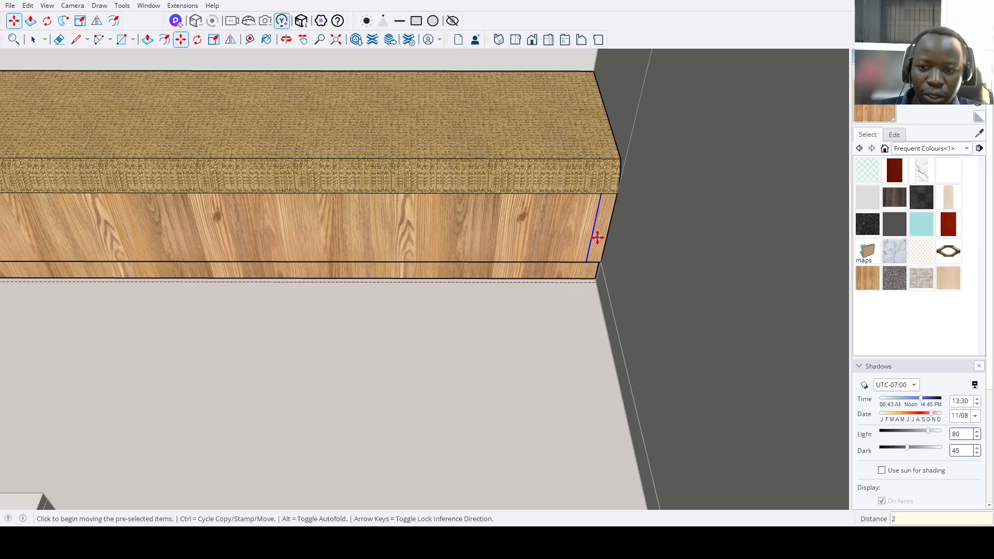
Copy that inset edge 110 inches along the wooden front towards the tall cabinet and divide the span into 4 equal panels.
{"action": "left_click", "coordinate": [593, 237]}
{"action": "key", "text": "ctrl"}
{"action": "scroll", "coordinate": [513, 243], "scroll_direction": "down", "scroll_amount": 3}
{"action": "left_click_drag", "start_coordinate": [289, 246], "coordinate": [584, 235], "text": "shift"}
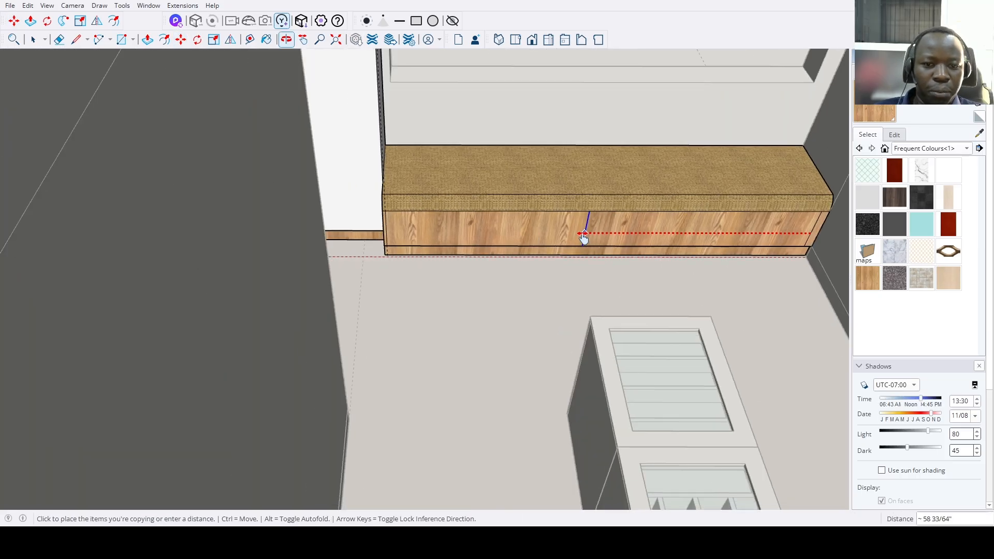
{"action": "scroll", "coordinate": [396, 236], "scroll_direction": "up", "scroll_amount": 4}
{"action": "scroll", "coordinate": [383, 236], "scroll_direction": "up", "scroll_amount": 2}
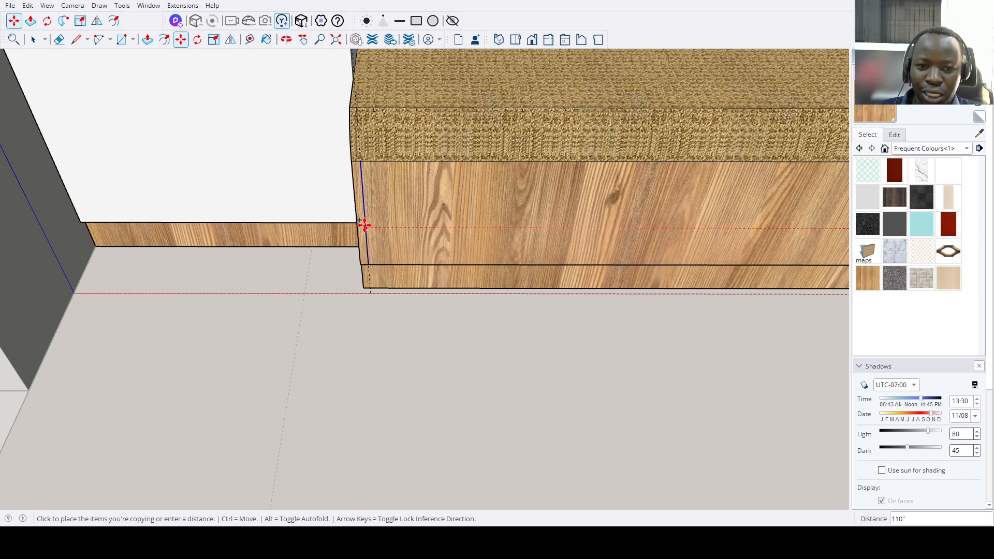
{"action": "left_click", "coordinate": [365, 225]}
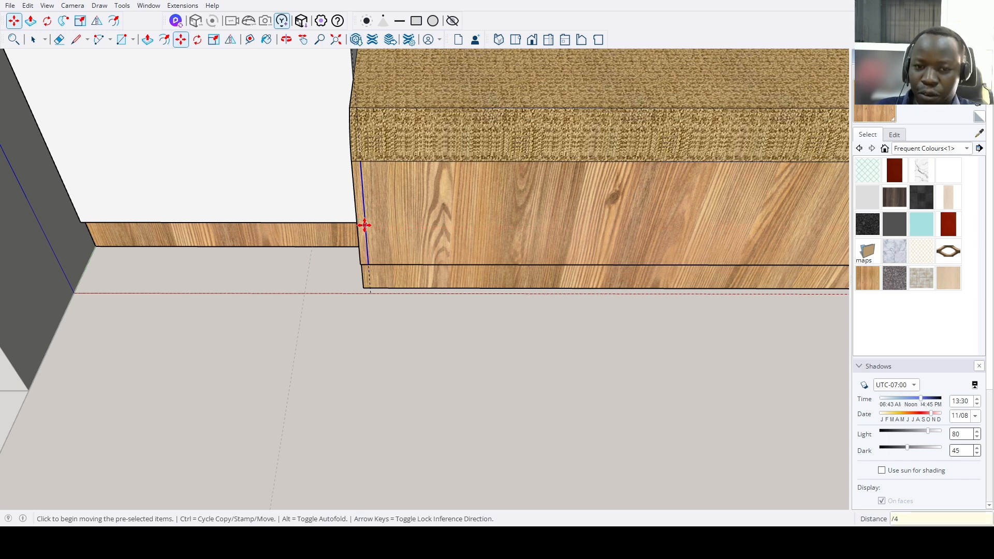
{"action": "key", "text": "Return"}
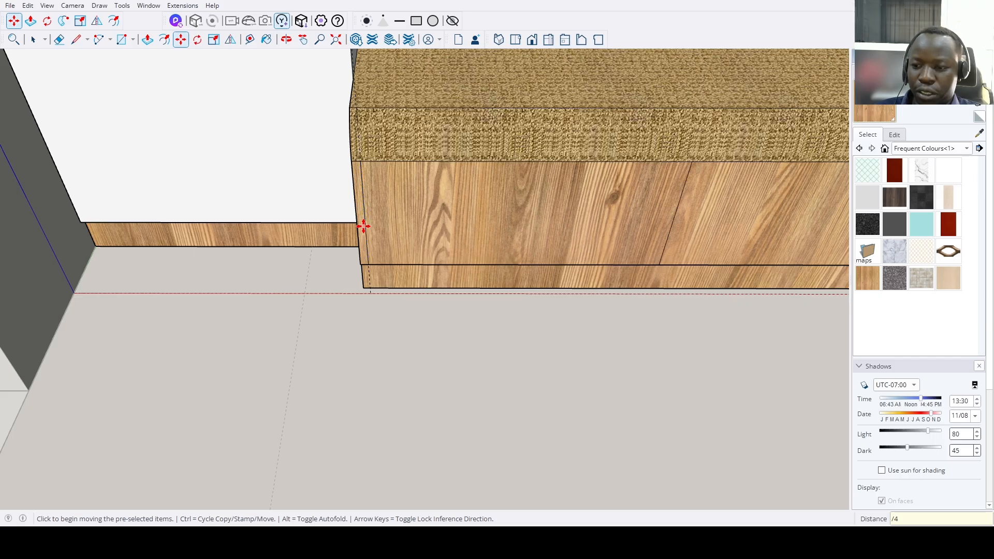
Measure the width of one panel on the bench front and inspect the divided front from several angles.
{"action": "scroll", "coordinate": [364, 226], "scroll_direction": "down", "scroll_amount": 3}
{"action": "scroll", "coordinate": [388, 225], "scroll_direction": "up", "scroll_amount": 2}
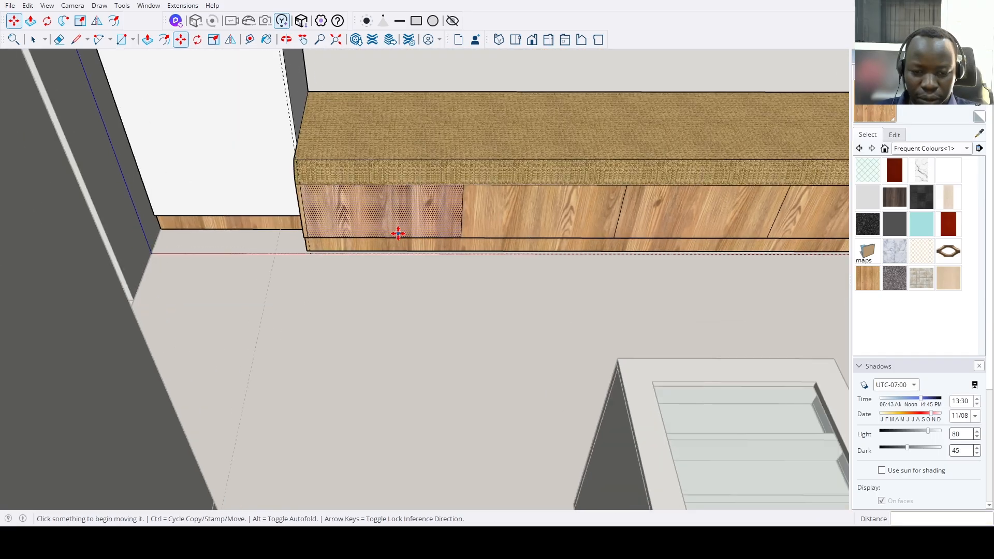
{"action": "key", "text": "t"}
{"action": "left_click", "coordinate": [462, 212]}
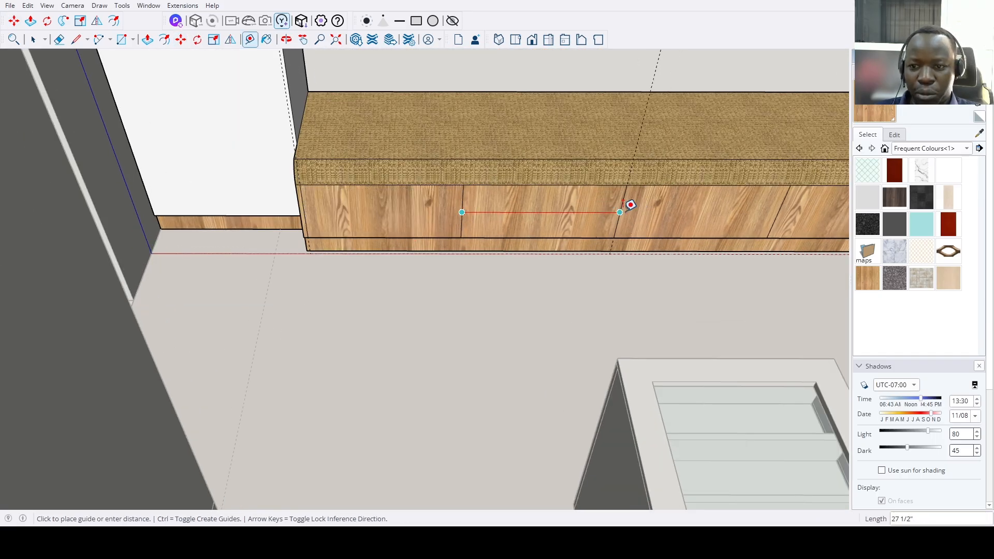
{"action": "scroll", "coordinate": [622, 210], "scroll_direction": "down", "scroll_amount": 4}
{"action": "middle_click_drag", "start_coordinate": [615, 215], "coordinate": [311, 288]}
{"action": "scroll", "coordinate": [375, 238], "scroll_direction": "up", "scroll_amount": 3}
{"action": "key", "text": "space"}
{"action": "scroll", "coordinate": [375, 237], "scroll_direction": "down", "scroll_amount": 3}
{"action": "scroll", "coordinate": [417, 164], "scroll_direction": "up", "scroll_amount": 3}
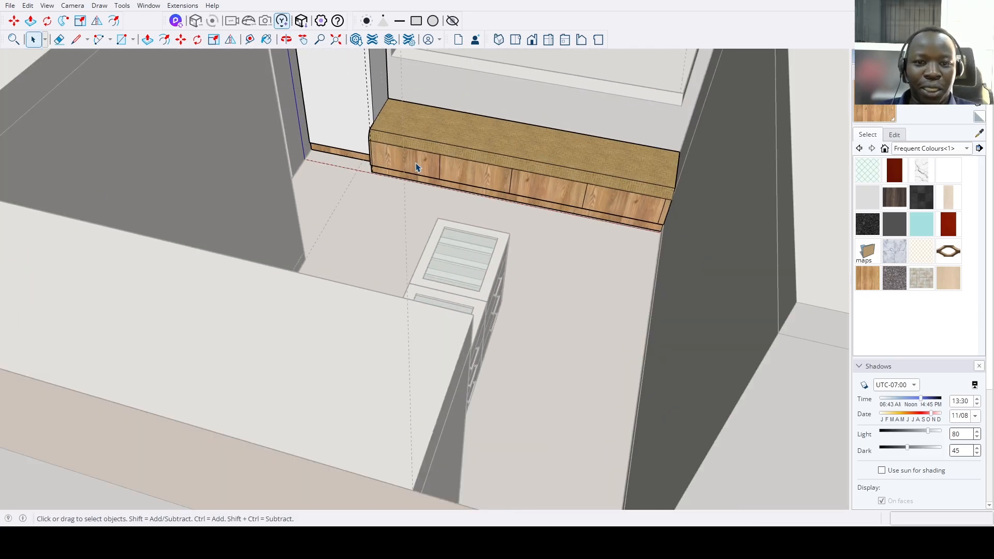
{"action": "scroll", "coordinate": [328, 274], "scroll_direction": "down", "scroll_amount": 3}
{"action": "scroll", "coordinate": [545, 303], "scroll_direction": "down", "scroll_amount": 1}
{"action": "scroll", "coordinate": [545, 303], "scroll_direction": "up", "scroll_amount": 4}
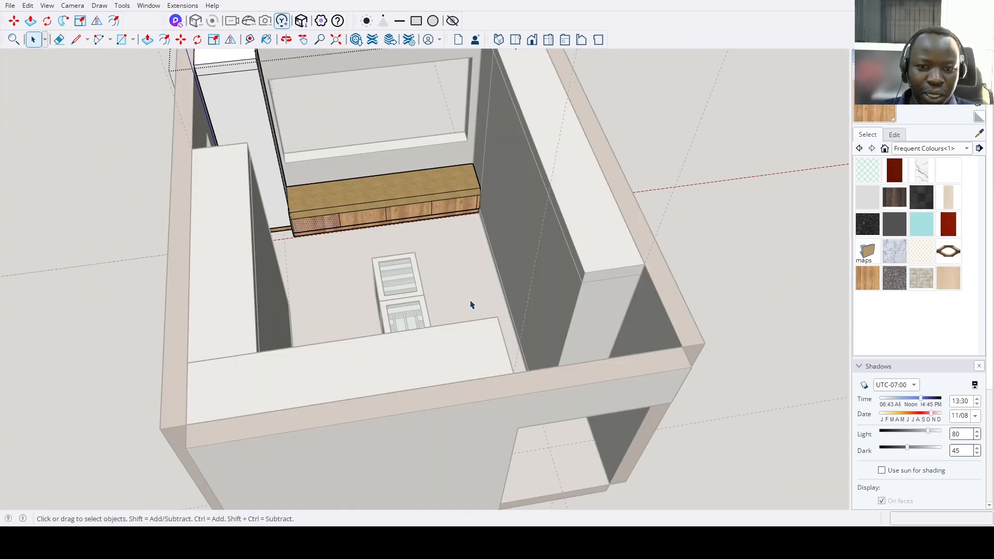
Paint the bench cushion with the yellow diamond-pattern fabric from the Carpet, Fabrics, Leather collection.
{"action": "left_click", "coordinate": [911, 152]}
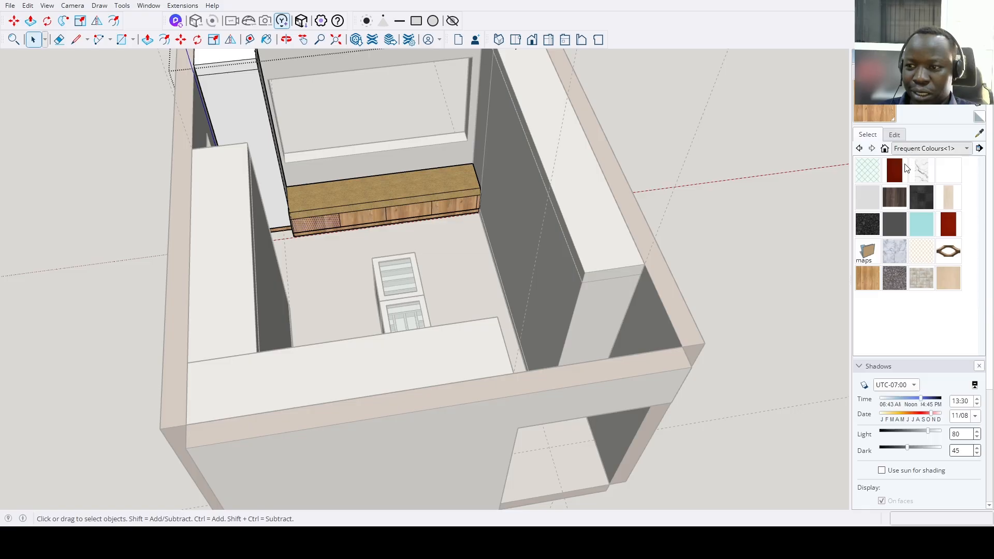
{"action": "left_click", "coordinate": [894, 169]}
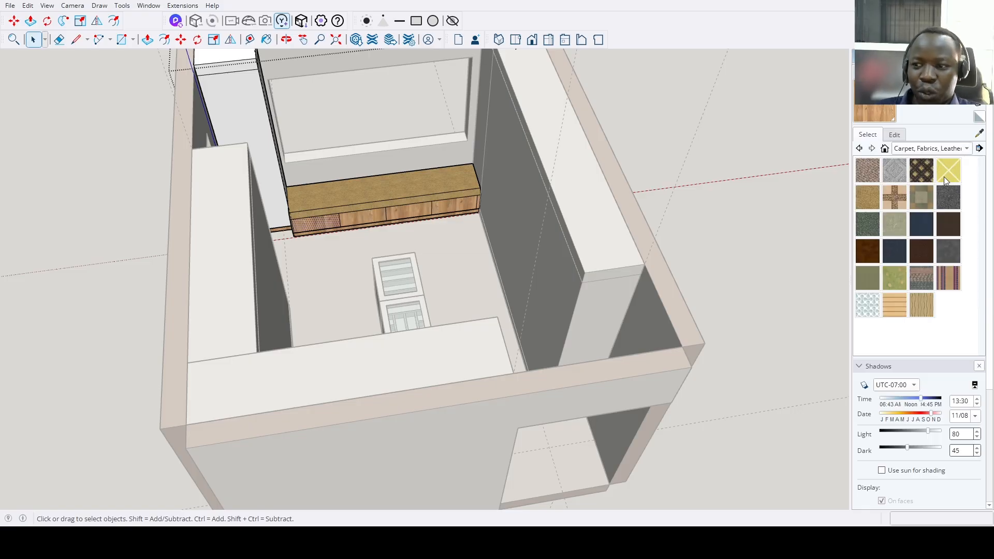
{"action": "left_click", "coordinate": [948, 171]}
{"action": "scroll", "coordinate": [411, 206], "scroll_direction": "up", "scroll_amount": 4}
{"action": "left_click", "coordinate": [364, 222]}
{"action": "scroll", "coordinate": [316, 291], "scroll_direction": "down", "scroll_amount": 3}
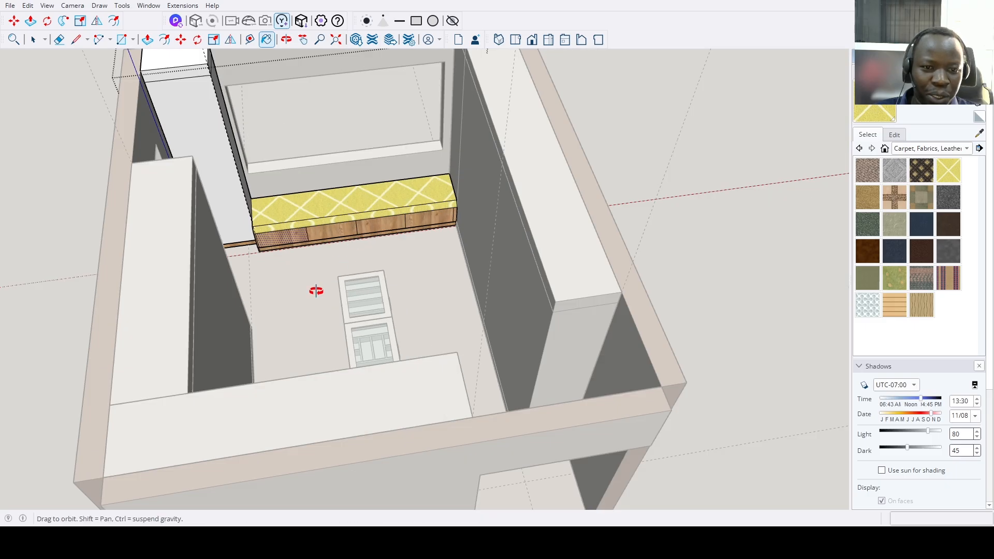
{"action": "mouse_move", "coordinate": [316, 291]}
{"action": "middle_mouse_down"}
{"action": "mouse_move", "coordinate": [408, 212]}
{"action": "mouse_move", "coordinate": [157, 213]}
{"action": "mouse_move", "coordinate": [228, 254]}
{"action": "middle_mouse_up"}
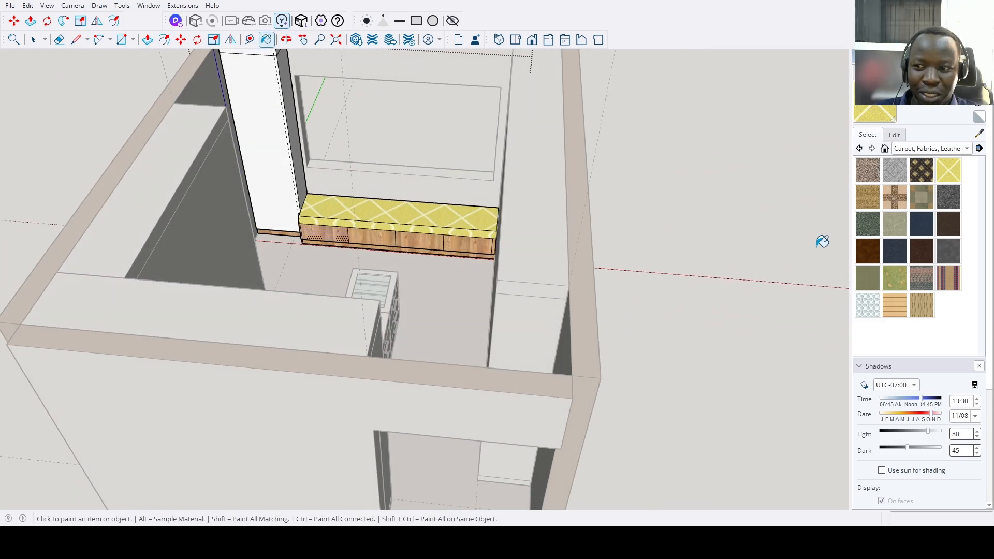
Try the grey patterned carpet and the dark green carpet on the bench cushion.
{"action": "left_click", "coordinate": [895, 171]}
{"action": "left_click", "coordinate": [438, 220]}
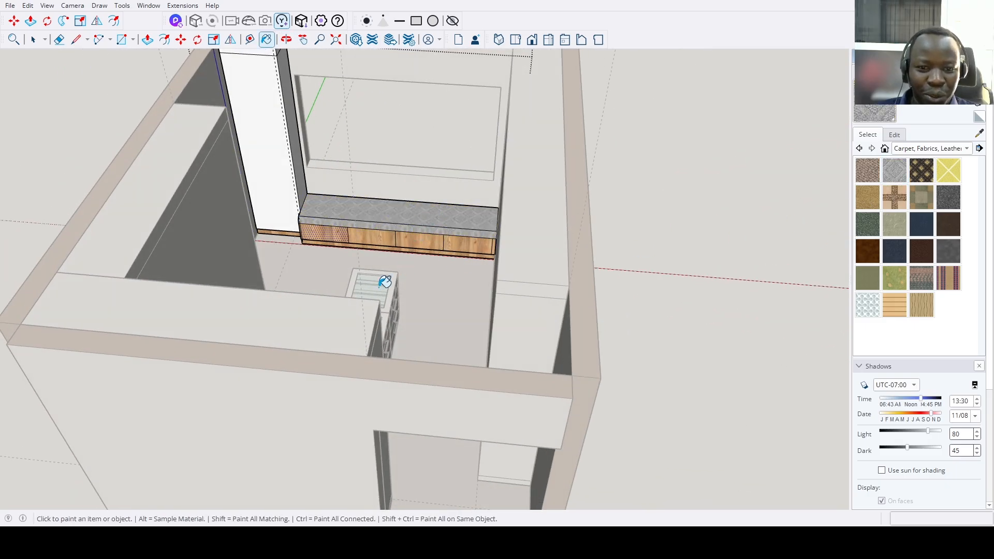
{"action": "mouse_move", "coordinate": [378, 284]}
{"action": "middle_mouse_down"}
{"action": "mouse_move", "coordinate": [496, 232]}
{"action": "mouse_move", "coordinate": [466, 289]}
{"action": "mouse_move", "coordinate": [408, 306]}
{"action": "mouse_move", "coordinate": [428, 322]}
{"action": "mouse_move", "coordinate": [301, 257]}
{"action": "mouse_move", "coordinate": [554, 296]}
{"action": "middle_mouse_up"}
{"action": "left_click", "coordinate": [870, 226]}
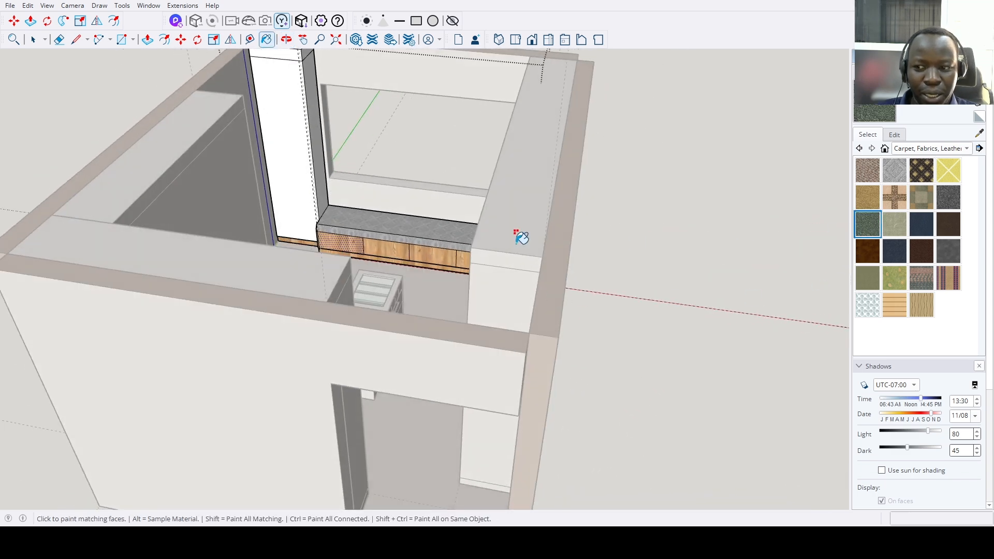
{"action": "scroll", "coordinate": [517, 235], "scroll_direction": "up", "scroll_amount": 5}
{"action": "left_click", "coordinate": [383, 219]}
{"action": "middle_click_drag", "start_coordinate": [429, 317], "coordinate": [466, 332]}
Paint the bench cushion with the dark carpet that has a gold diamond pattern and finish editing the bench.
{"action": "left_click", "coordinate": [927, 171]}
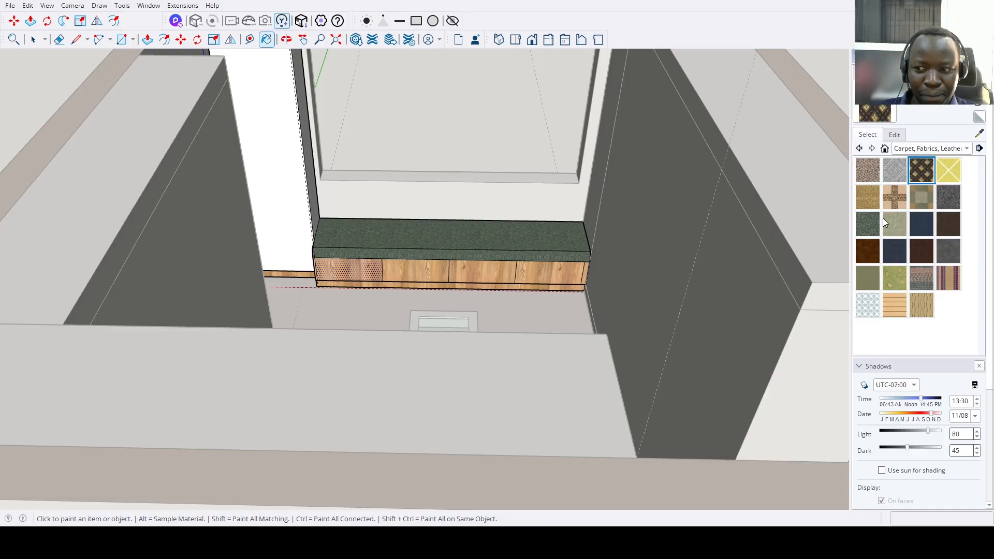
{"action": "left_click", "coordinate": [537, 249]}
{"action": "key", "text": "space"}
{"action": "scroll", "coordinate": [373, 334], "scroll_direction": "down", "scroll_amount": 2}
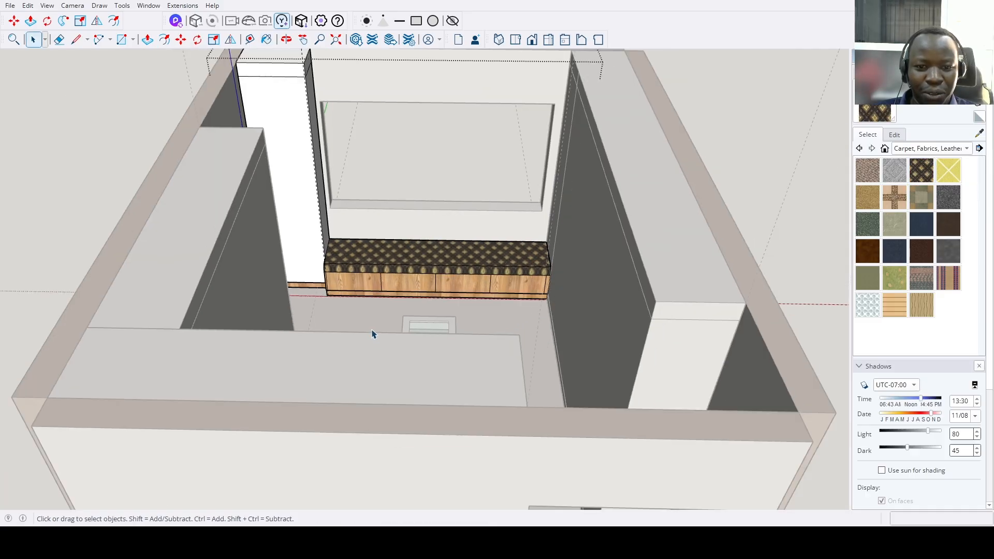
{"action": "left_click", "coordinate": [549, 363]}
Push the plinth face of the long wall cabinet back 0.75 inch.
{"action": "middle_click_drag", "start_coordinate": [344, 351], "coordinate": [437, 235]}
{"action": "scroll", "coordinate": [437, 235], "scroll_direction": "up", "scroll_amount": 3}
{"action": "scroll", "coordinate": [331, 332], "scroll_direction": "down", "scroll_amount": 5}
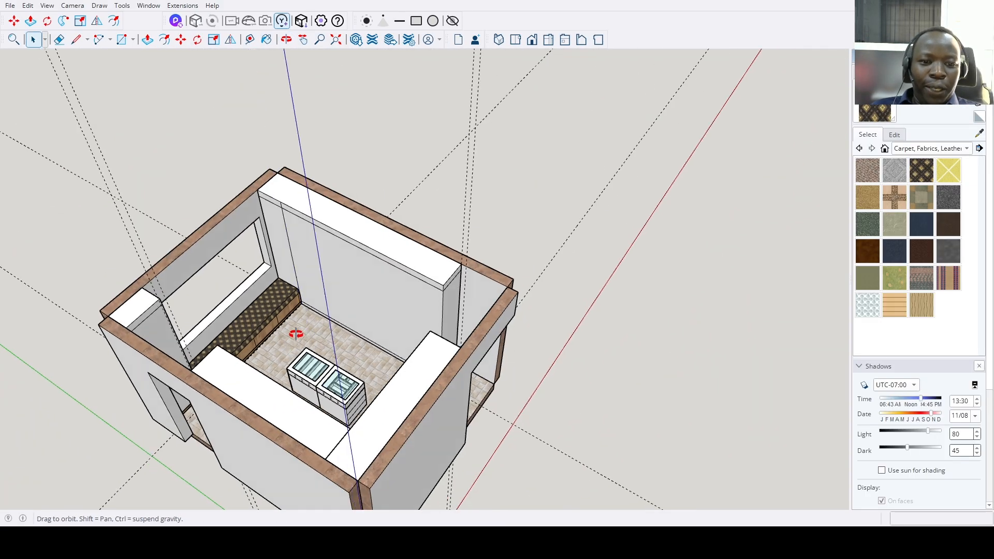
{"action": "scroll", "coordinate": [318, 298], "scroll_direction": "up", "scroll_amount": 3}
{"action": "middle_click_drag", "start_coordinate": [307, 297], "coordinate": [388, 282]}
{"action": "scroll", "coordinate": [508, 351], "scroll_direction": "up", "scroll_amount": 5}
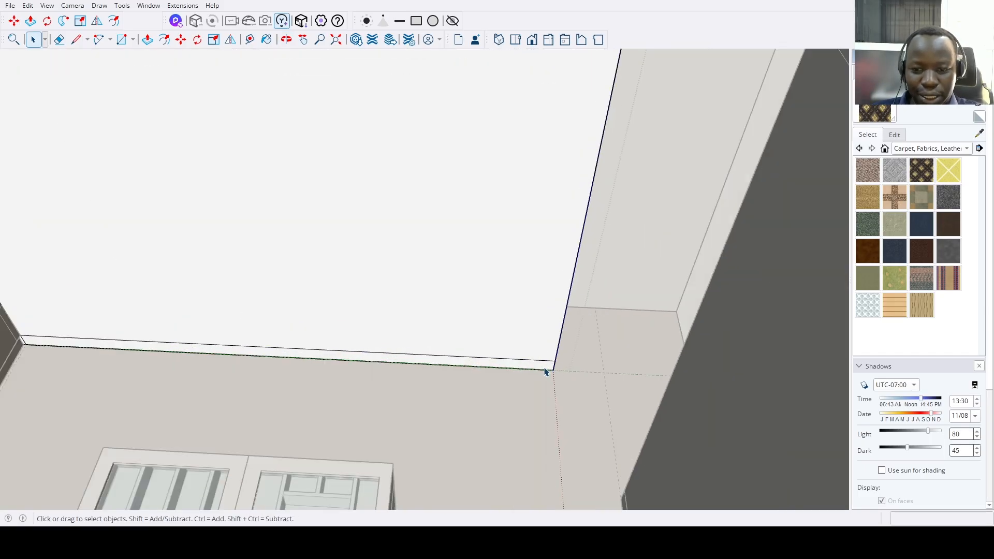
{"action": "key", "text": "p"}
{"action": "left_click", "coordinate": [536, 369]}
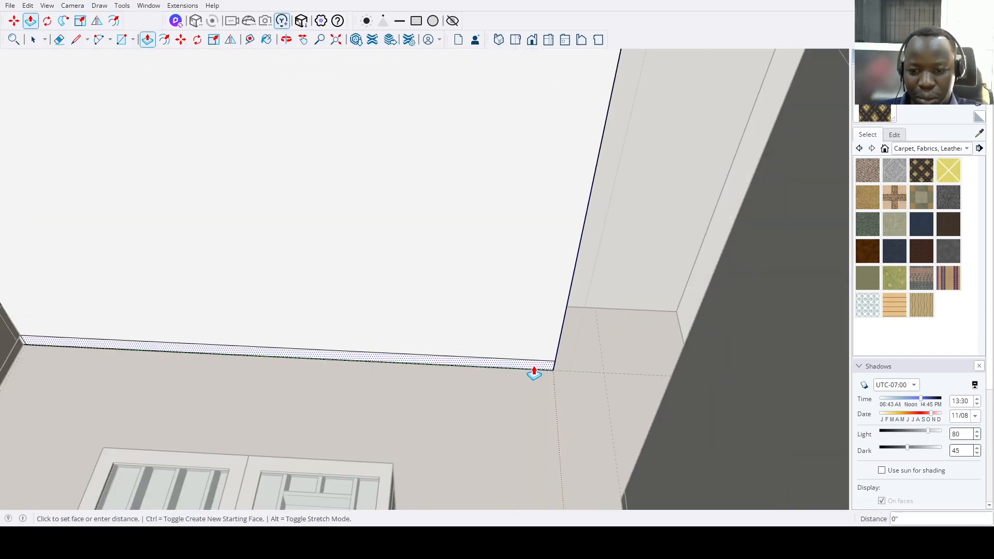
{"action": "type", "text": ".75"}
{"action": "key", "text": "Return"}
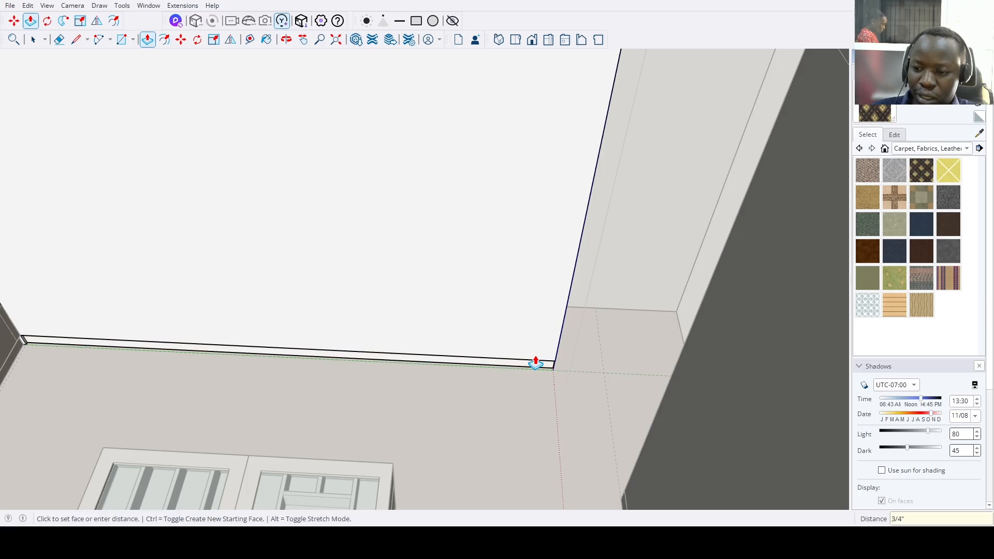
{"action": "scroll", "coordinate": [513, 326], "scroll_direction": "down", "scroll_amount": 5}
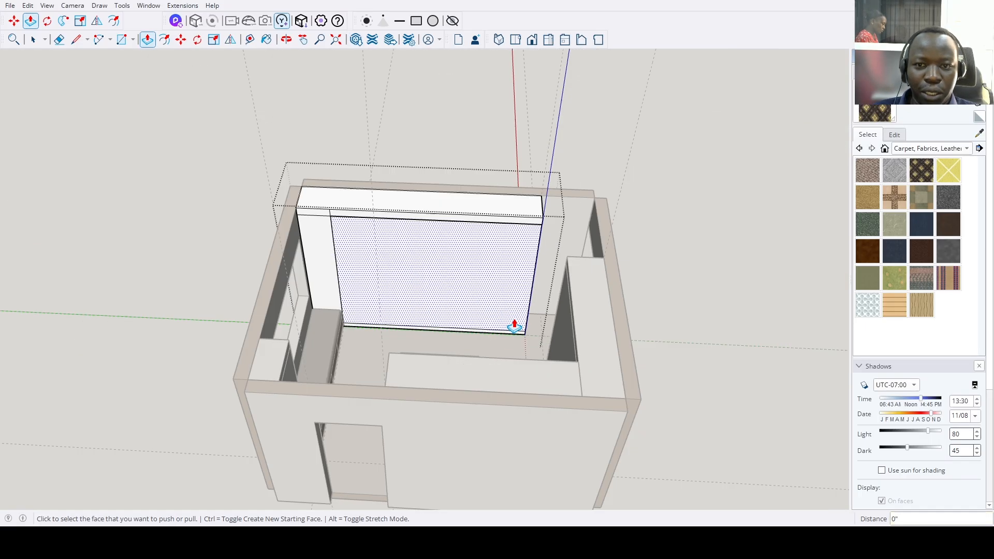
Repeat the last push/pull distance on the narrow front panel of the long wall cabinet beside the window bench.
{"action": "middle_click_drag", "start_coordinate": [515, 326], "coordinate": [422, 200]}
{"action": "scroll", "coordinate": [355, 189], "scroll_direction": "up", "scroll_amount": 5}
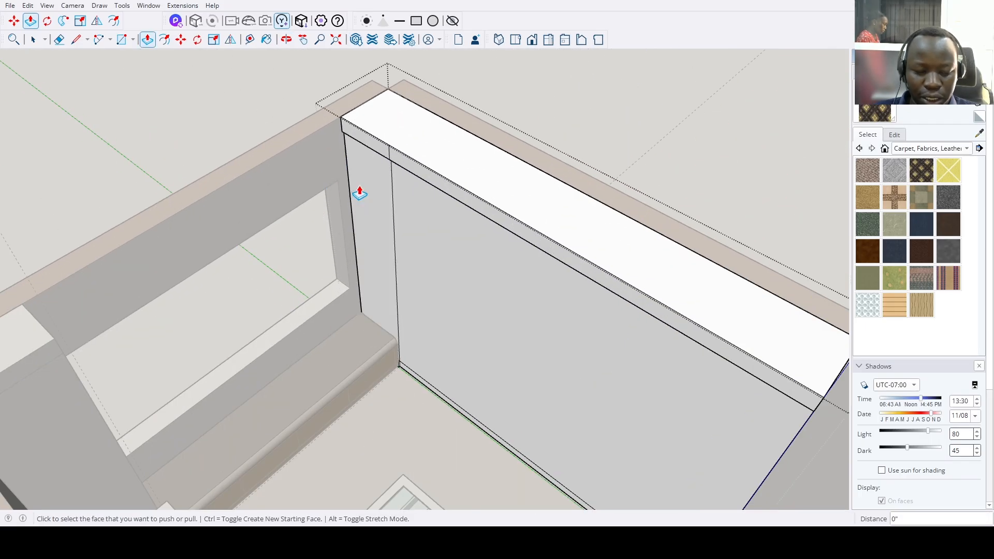
{"action": "double_click", "coordinate": [366, 185]}
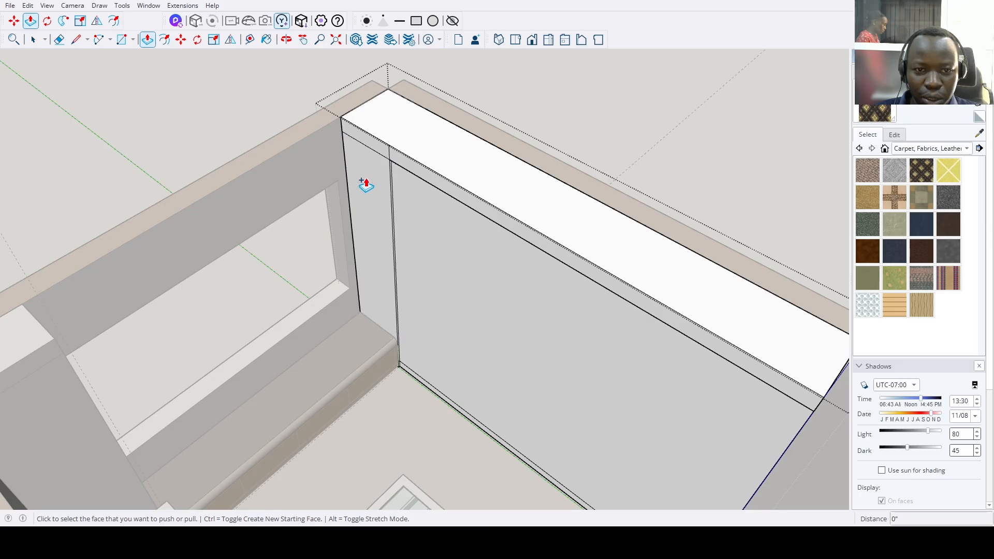
Copy the plinth's upper edge line 74 inches up the long wall cabinet's front.
{"action": "scroll", "coordinate": [366, 184], "scroll_direction": "down", "scroll_amount": 5}
{"action": "middle_click_drag", "start_coordinate": [378, 197], "coordinate": [525, 262]}
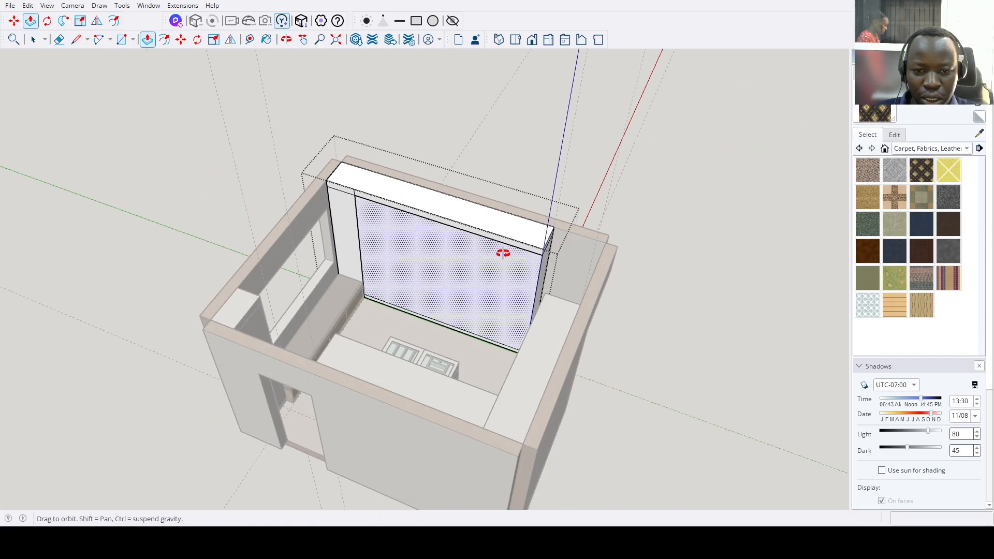
{"action": "key", "text": "space"}
{"action": "left_click", "coordinate": [465, 322]}
{"action": "scroll", "coordinate": [466, 322], "scroll_direction": "up", "scroll_amount": 3}
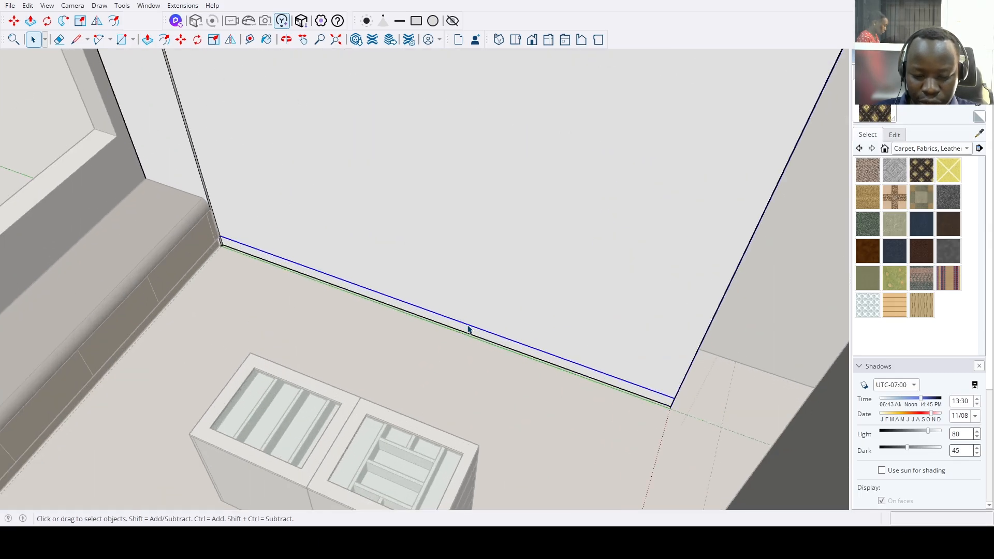
{"action": "key", "text": "m"}
{"action": "left_click", "coordinate": [468, 324]}
{"action": "key", "text": "ctrl"}
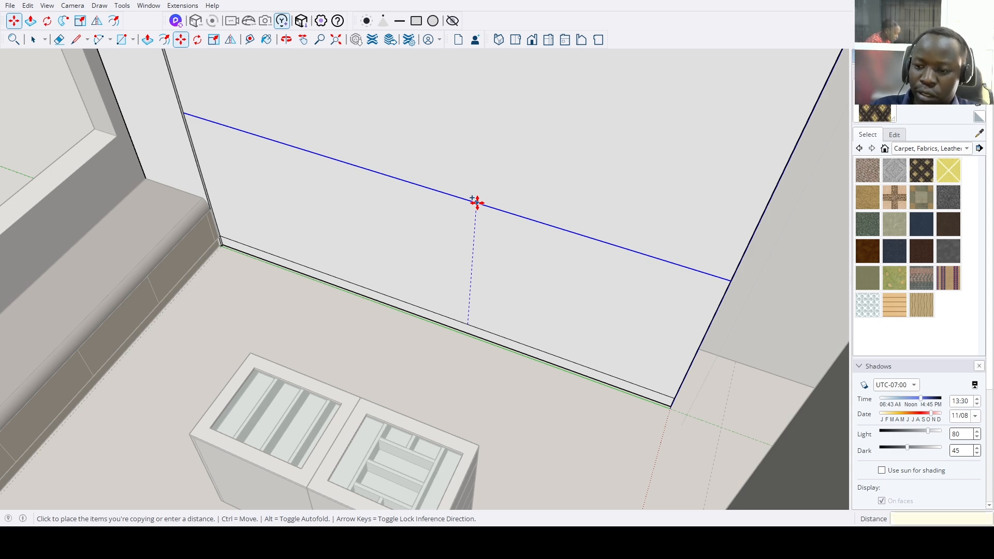
{"action": "key", "text": "Return"}
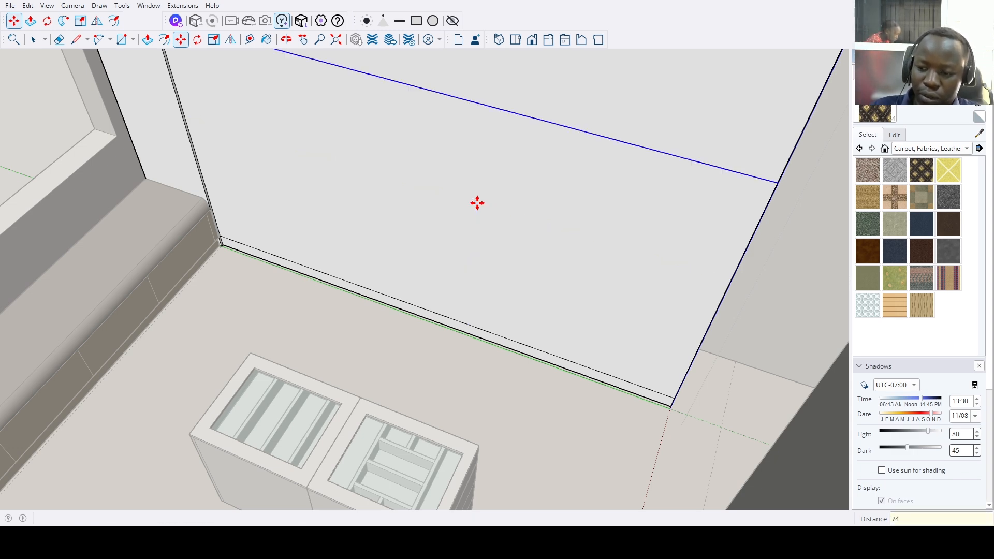
Offset the outlines of the lower and upper front faces of the long wall cabinet inward by 0.75 inch.
{"action": "scroll", "coordinate": [482, 215], "scroll_direction": "down", "scroll_amount": 3}
{"action": "key", "text": "f"}
{"action": "left_click", "coordinate": [464, 268]}
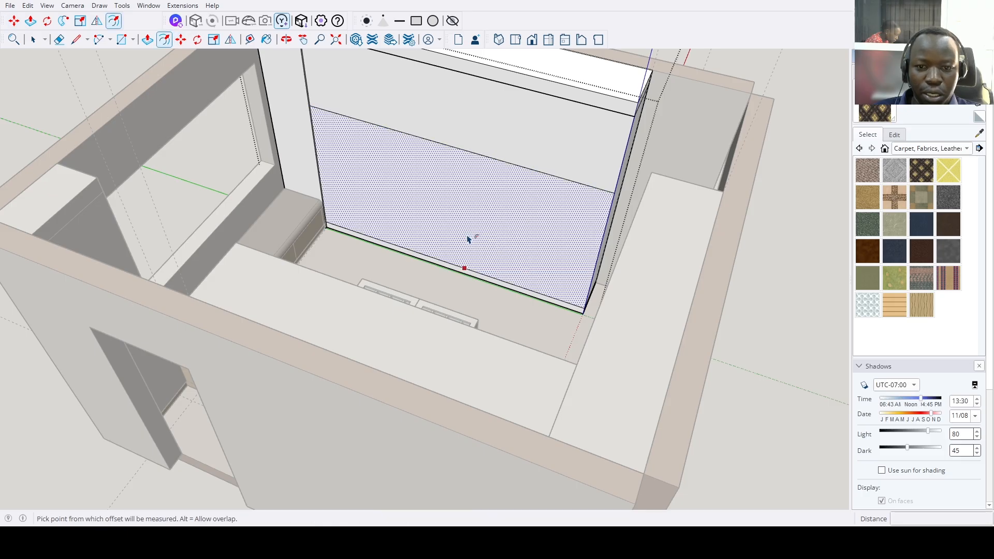
{"action": "key", "text": "Escape"}
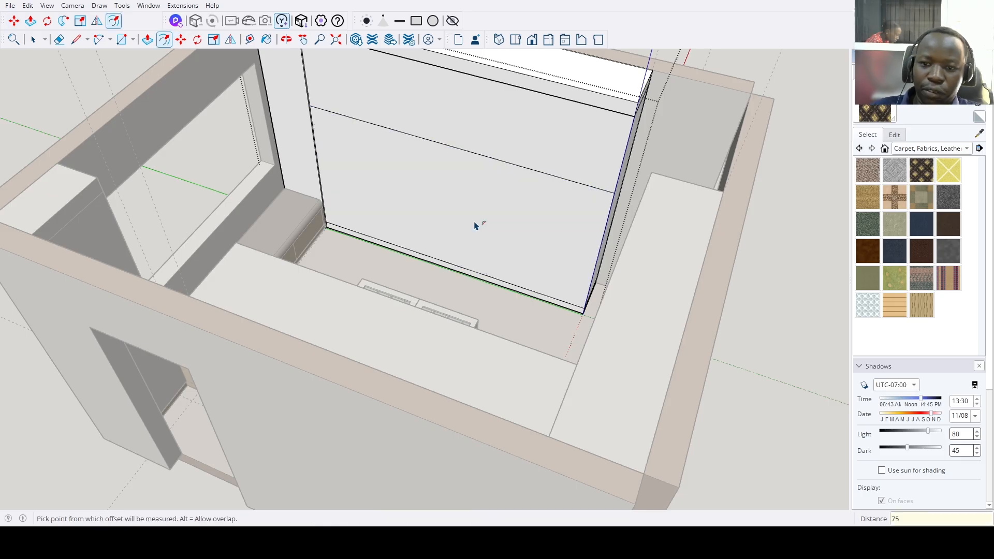
{"action": "type", "text": "5"}
{"action": "key", "text": "Return"}
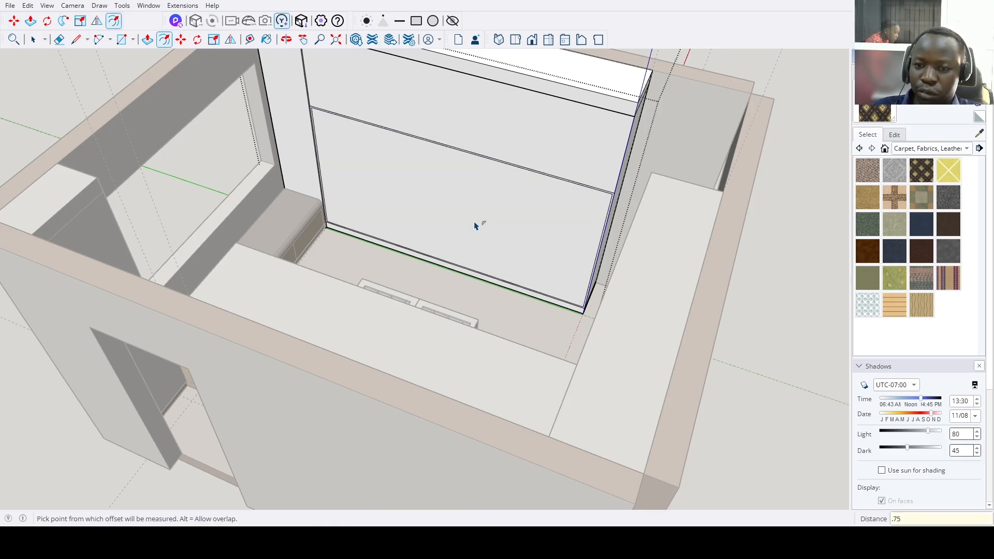
{"action": "scroll", "coordinate": [515, 148], "scroll_direction": "down", "scroll_amount": 5}
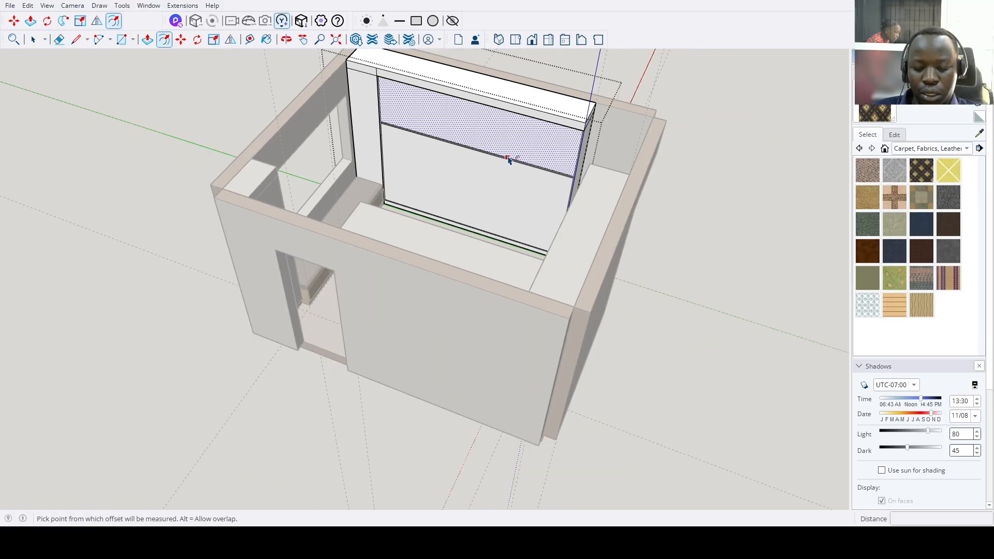
{"action": "middle_click_drag", "start_coordinate": [515, 148], "coordinate": [626, 185]}
{"action": "scroll", "coordinate": [484, 207], "scroll_direction": "up", "scroll_amount": 8}
{"action": "key", "text": "p"}
{"action": "scroll", "coordinate": [490, 206], "scroll_direction": "down", "scroll_amount": 5}
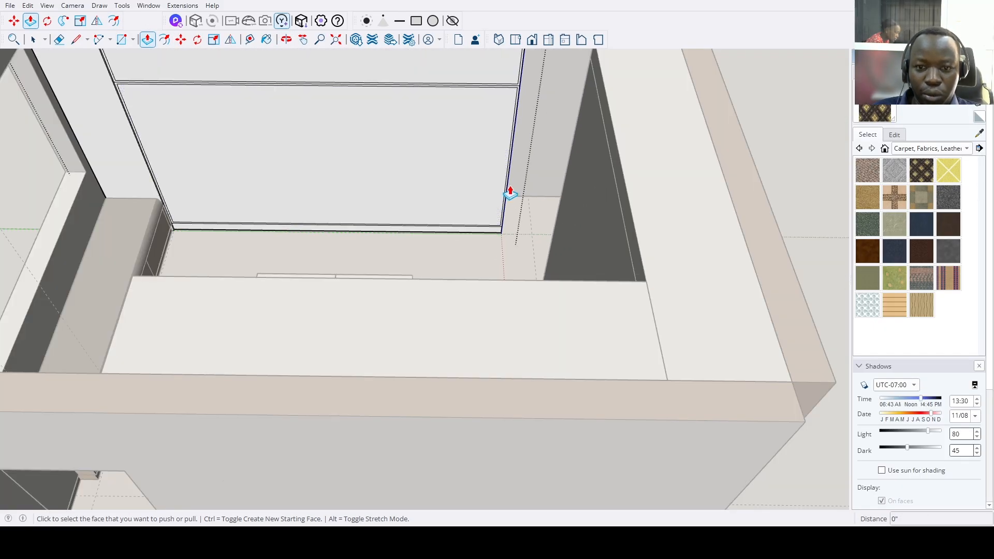
Place a vertical guide along the long wall cabinet's front edge at the end away from the window bench.
{"action": "key", "text": "t"}
{"action": "scroll", "coordinate": [511, 176], "scroll_direction": "up", "scroll_amount": 6}
{"action": "left_click", "coordinate": [510, 177]}
{"action": "middle_click_drag", "start_coordinate": [518, 171], "coordinate": [581, 215]}
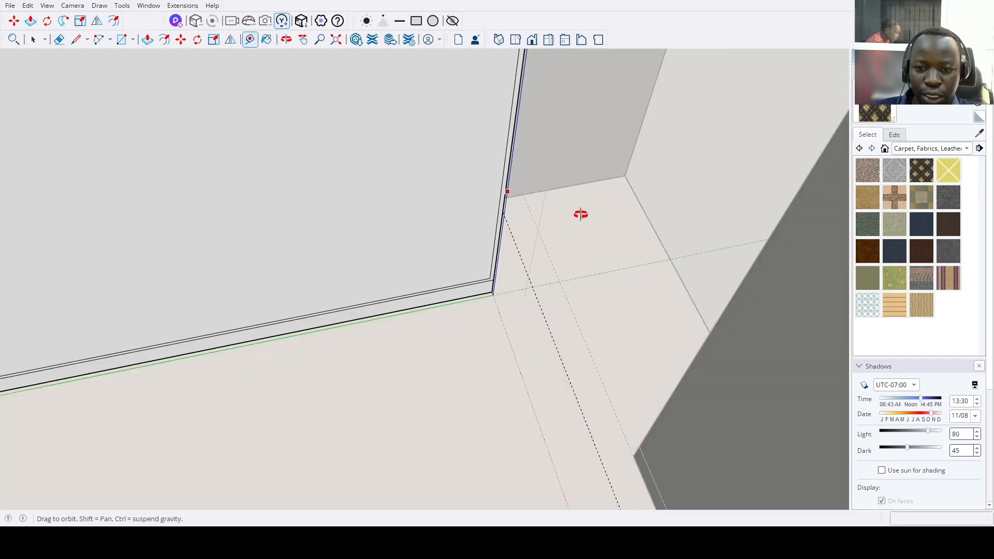
{"action": "scroll", "coordinate": [513, 162], "scroll_direction": "up", "scroll_amount": 5}
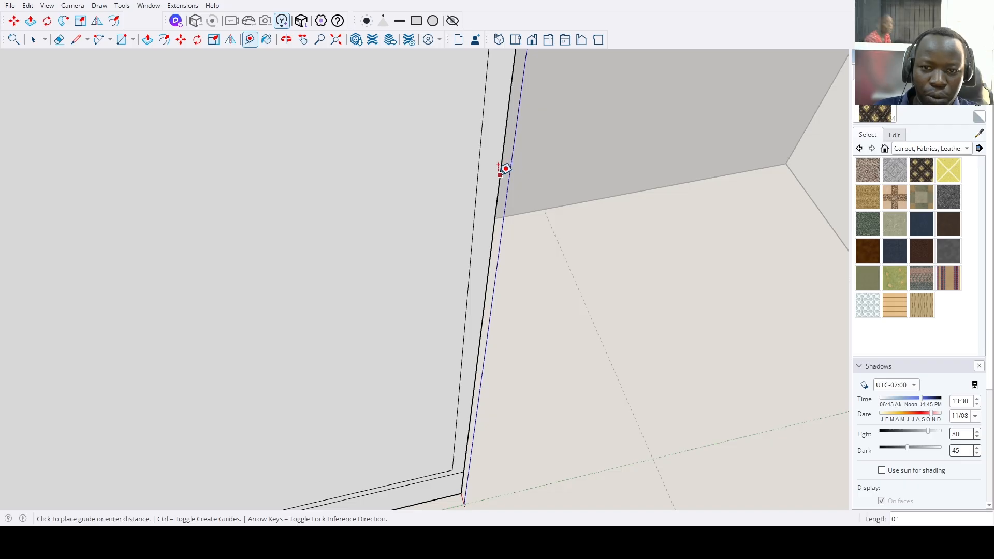
{"action": "scroll", "coordinate": [502, 169], "scroll_direction": "down", "scroll_amount": 5}
{"action": "scroll", "coordinate": [477, 280], "scroll_direction": "down", "scroll_amount": 8}
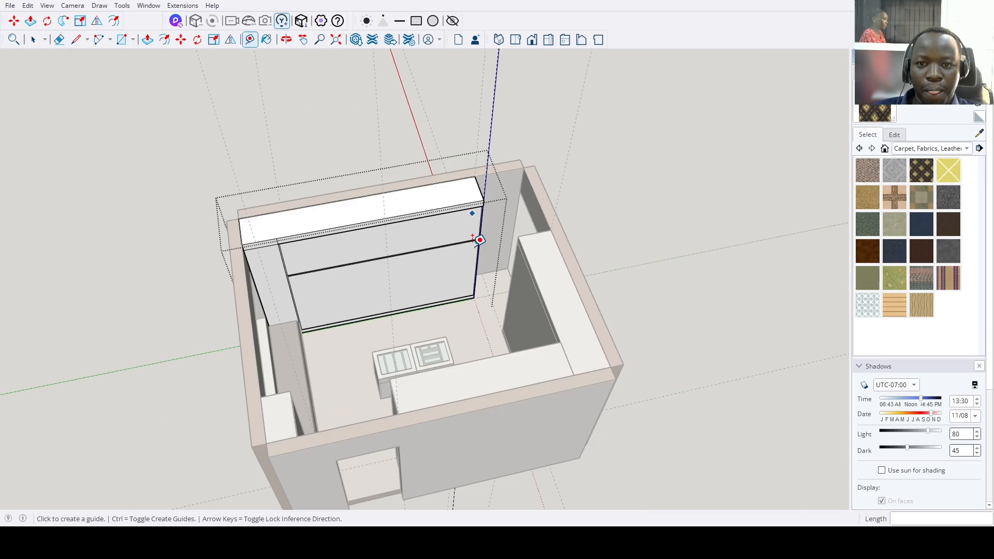
Copy the vertical guide across the cabinet front to the edge beside the bench and divide the span into nine equal bays.
{"action": "key", "text": "space"}
{"action": "scroll", "coordinate": [506, 221], "scroll_direction": "up", "scroll_amount": 8}
{"action": "scroll", "coordinate": [503, 226], "scroll_direction": "up", "scroll_amount": 6}
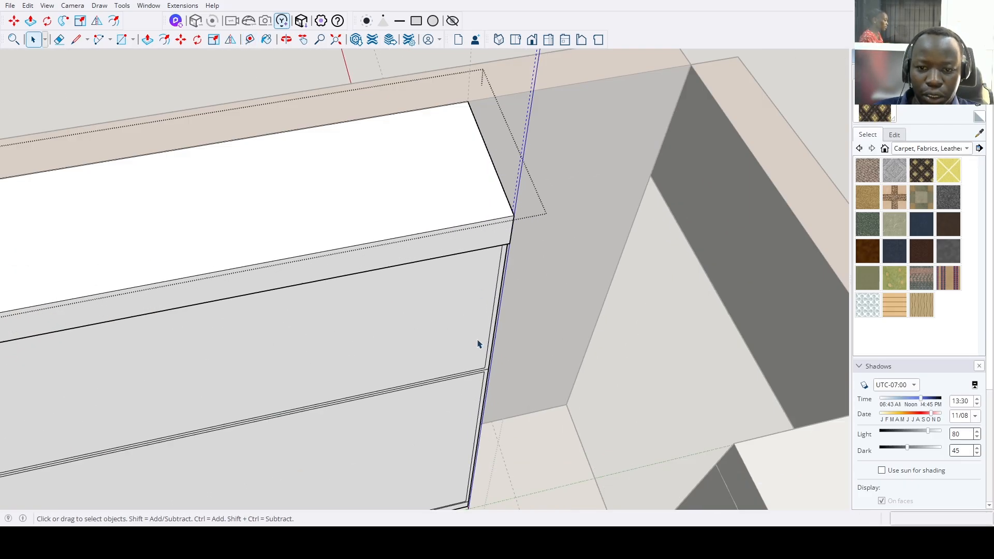
{"action": "key", "text": "m"}
{"action": "key", "text": "ctrl"}
{"action": "left_click", "coordinate": [527, 300]}
{"action": "scroll", "coordinate": [424, 327], "scroll_direction": "down", "scroll_amount": 5}
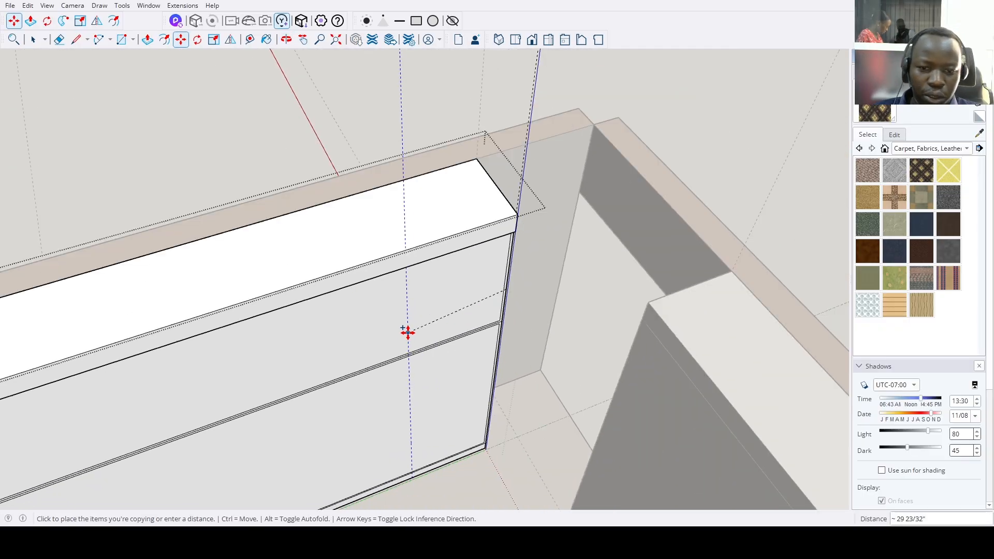
{"action": "middle_click_drag", "start_coordinate": [408, 331], "coordinate": [559, 236]}
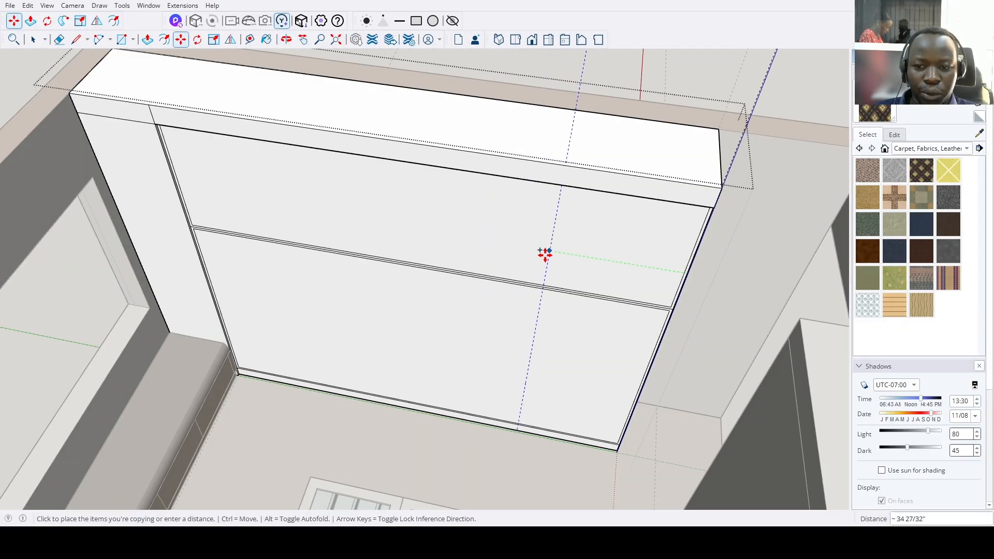
{"action": "scroll", "coordinate": [111, 174], "scroll_direction": "up", "scroll_amount": 6}
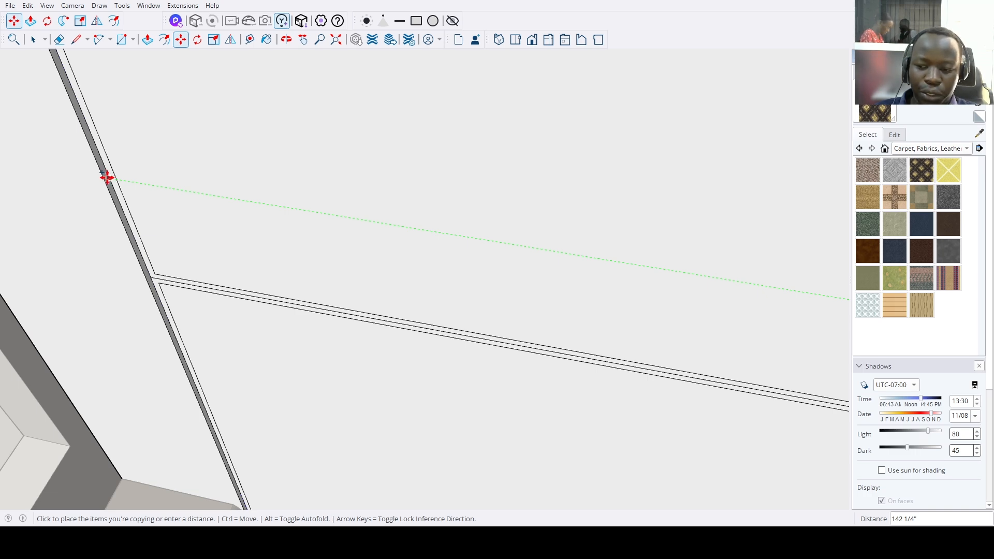
{"action": "left_click", "coordinate": [107, 178]}
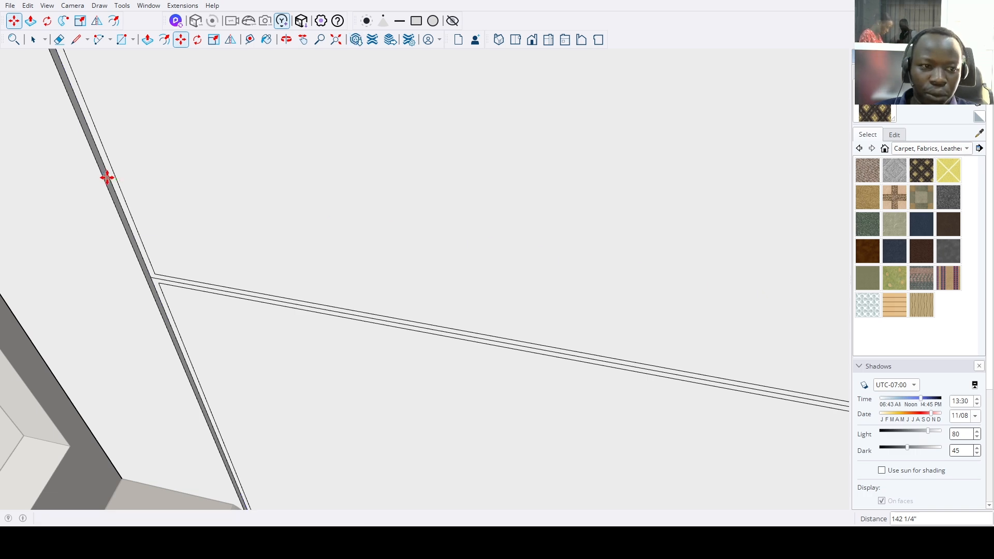
{"action": "scroll", "coordinate": [107, 179], "scroll_direction": "down", "scroll_amount": 5}
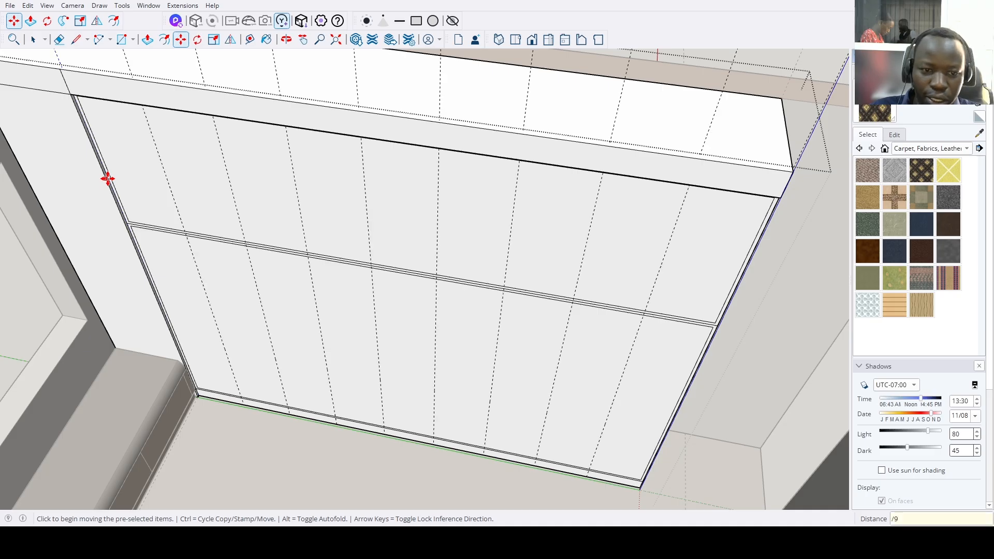
{"action": "scroll", "coordinate": [107, 178], "scroll_direction": "down", "scroll_amount": 5}
Measure the spacing between two adjacent guides on the cabinet front and undo the nine-bay guide copies.
{"action": "key", "text": "t"}
{"action": "left_click", "coordinate": [241, 183]}
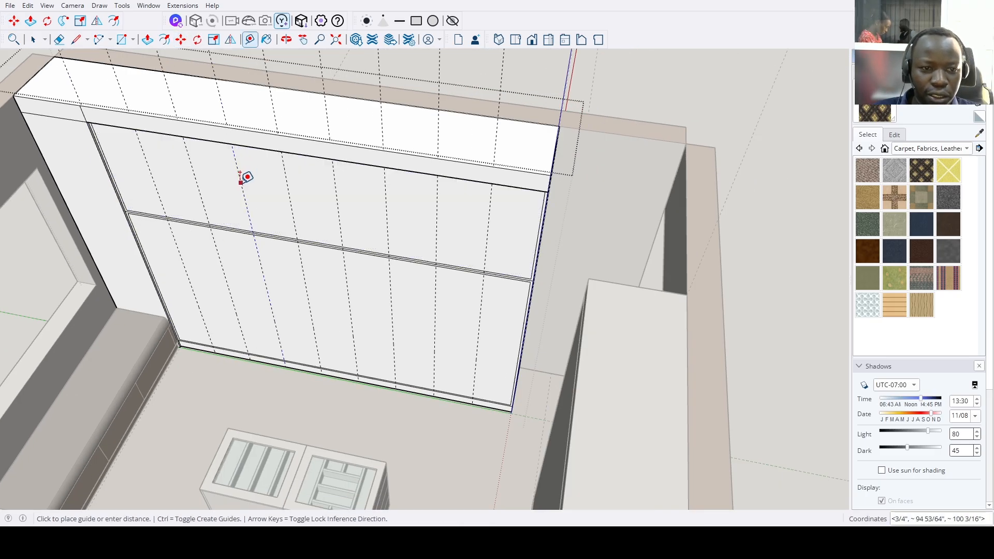
{"action": "scroll", "coordinate": [290, 197], "scroll_direction": "down", "scroll_amount": 3}
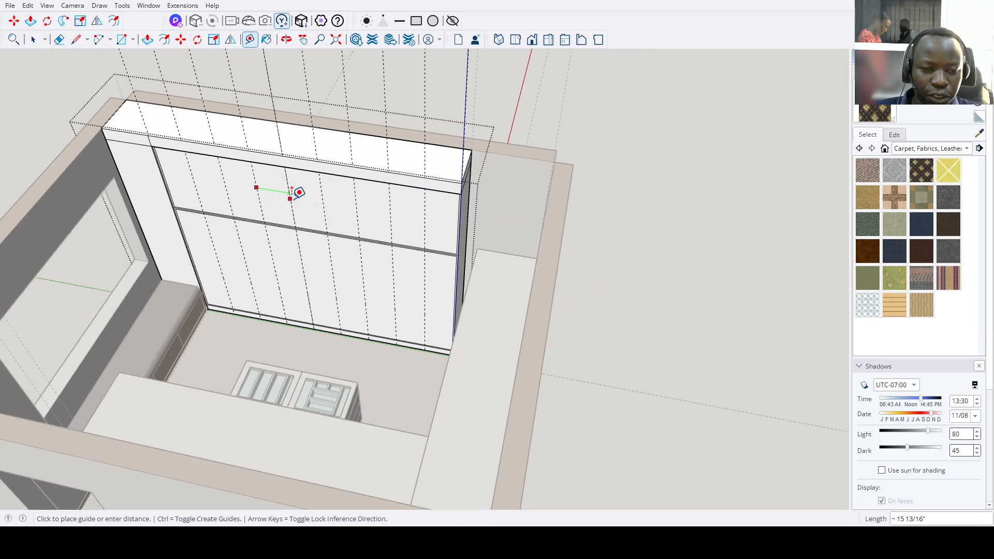
{"action": "key", "text": "Escape"}
{"action": "key", "text": "space"}
Try to divide the cabinet front into eight equal bays by taking the end guide to the edge beside the bench.
{"action": "scroll", "coordinate": [432, 202], "scroll_direction": "up", "scroll_amount": 3}
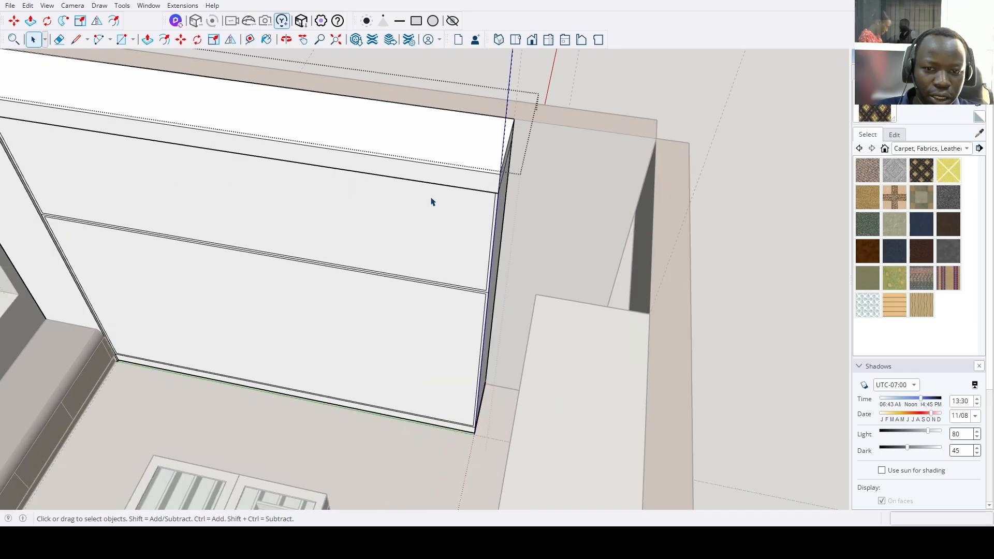
{"action": "scroll", "coordinate": [440, 302], "scroll_direction": "up", "scroll_amount": 3}
{"action": "scroll", "coordinate": [516, 295], "scroll_direction": "up", "scroll_amount": 2}
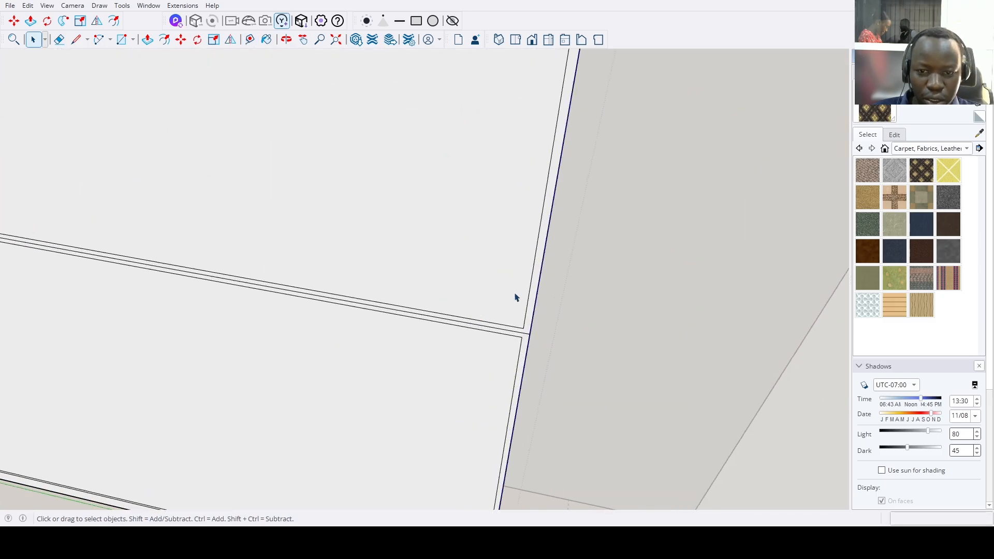
{"action": "key", "text": "m"}
{"action": "scroll", "coordinate": [273, 304], "scroll_direction": "down", "scroll_amount": 3}
{"action": "middle_click_drag", "start_coordinate": [273, 304], "coordinate": [215, 233]}
{"action": "scroll", "coordinate": [304, 271], "scroll_direction": "down", "scroll_amount": 3}
{"action": "scroll", "coordinate": [182, 244], "scroll_direction": "up", "scroll_amount": 5}
{"action": "scroll", "coordinate": [182, 243], "scroll_direction": "up", "scroll_amount": 3}
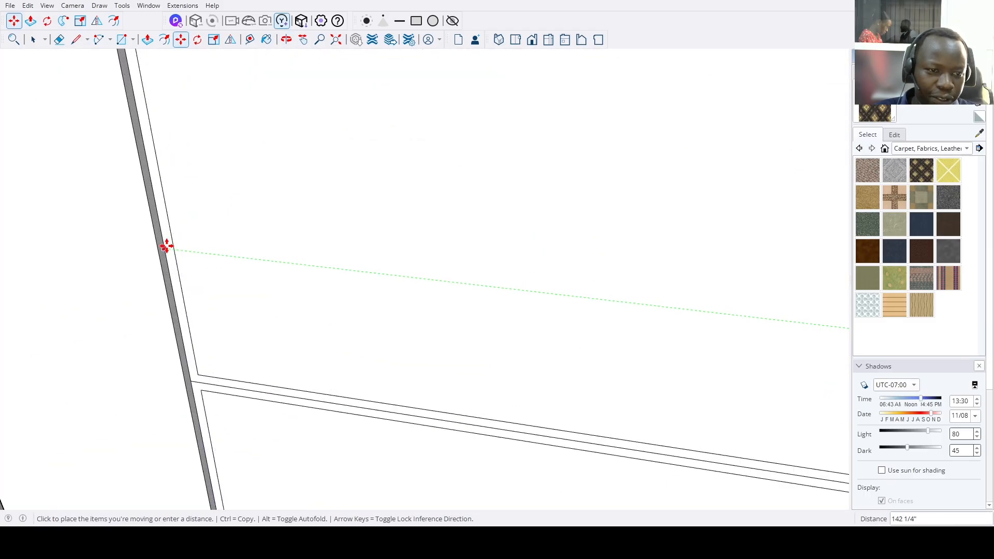
{"action": "key", "text": "Escape"}
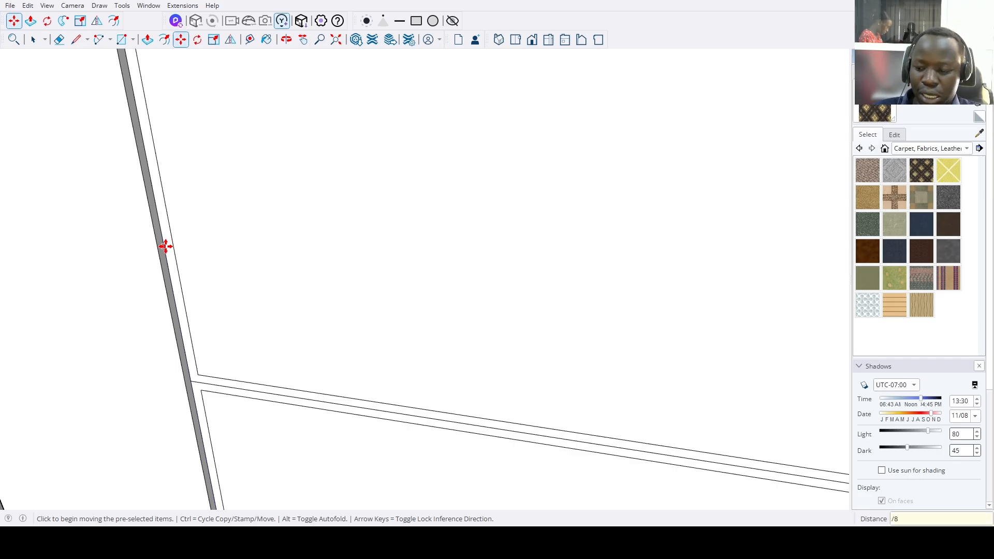
{"action": "scroll", "coordinate": [233, 170], "scroll_direction": "down", "scroll_amount": 3}
{"action": "scroll", "coordinate": [264, 271], "scroll_direction": "down", "scroll_amount": 5}
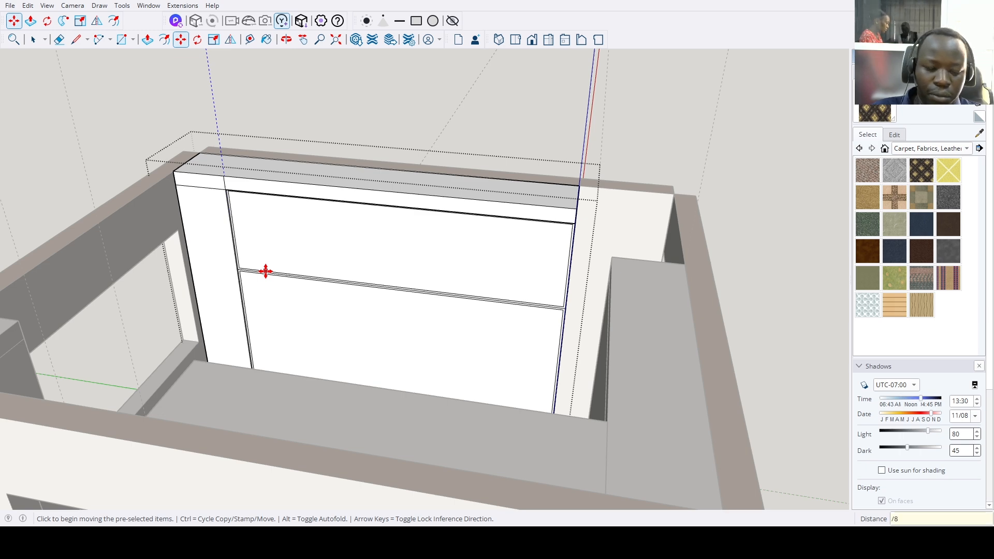
{"action": "key", "text": "Return"}
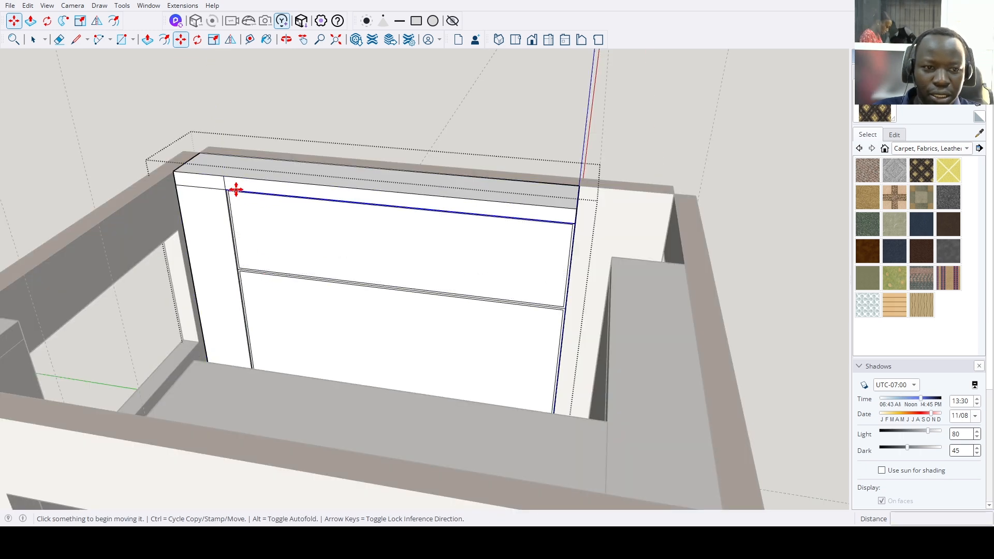
Try again to split the cabinet front by 8, moving the selected end guide to the frame edge beside the window bench.
{"action": "scroll", "coordinate": [560, 136], "scroll_direction": "up", "scroll_amount": 2}
{"action": "scroll", "coordinate": [587, 161], "scroll_direction": "up", "scroll_amount": 3}
{"action": "key", "text": "space"}
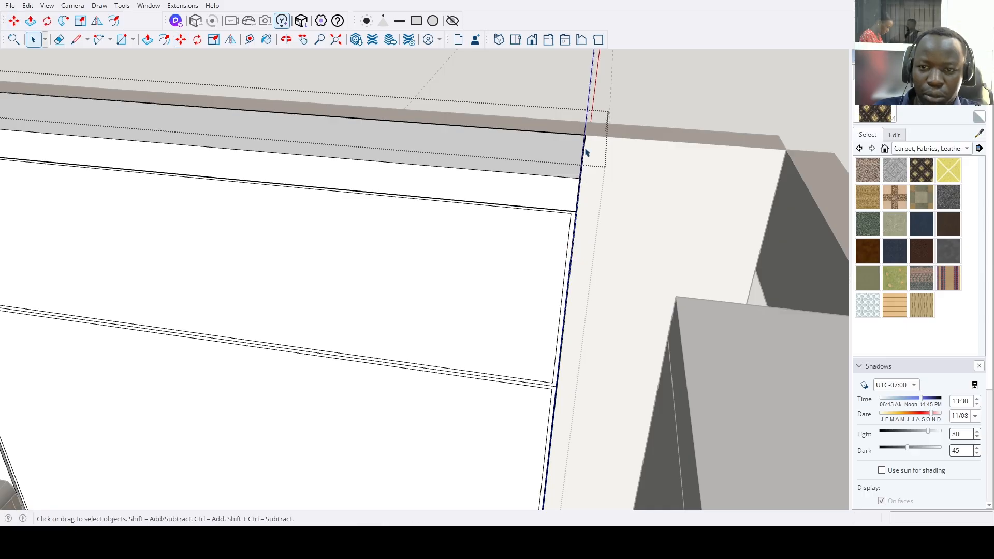
{"action": "middle_click_drag", "start_coordinate": [588, 130], "coordinate": [623, 185]}
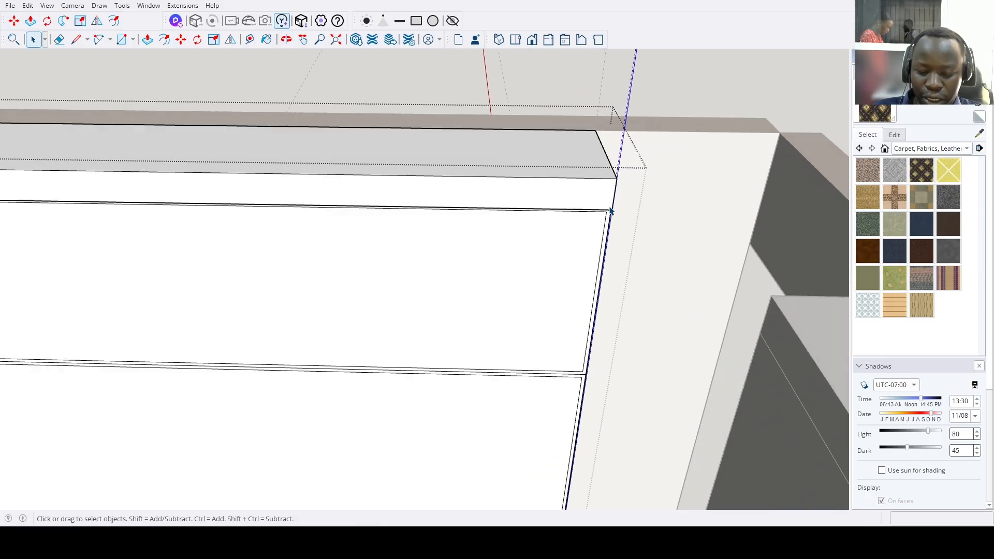
{"action": "scroll", "coordinate": [611, 211], "scroll_direction": "up", "scroll_amount": 2}
{"action": "key", "text": "m"}
{"action": "scroll", "coordinate": [604, 267], "scroll_direction": "down", "scroll_amount": 5}
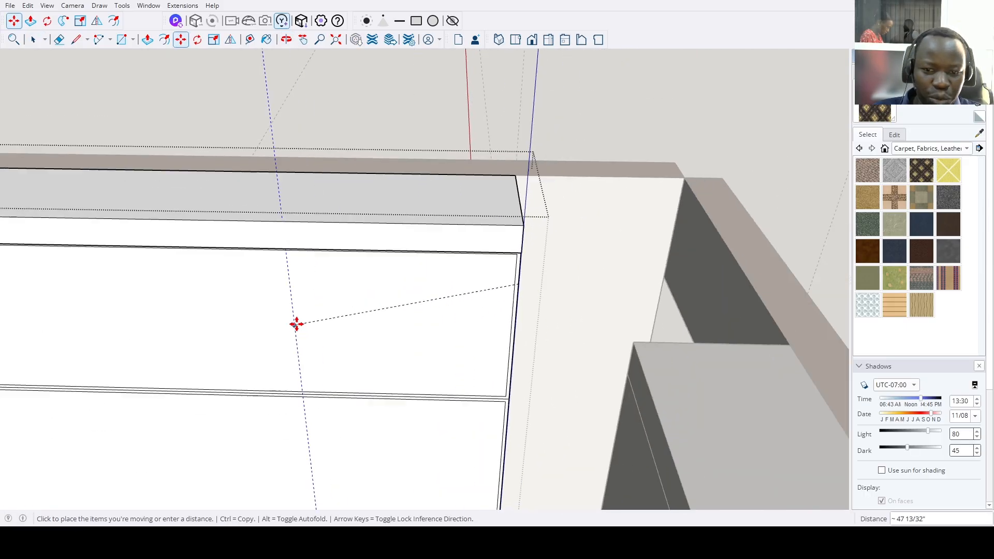
{"action": "middle_click_drag", "start_coordinate": [295, 324], "coordinate": [216, 260]}
{"action": "scroll", "coordinate": [180, 195], "scroll_direction": "up", "scroll_amount": 5}
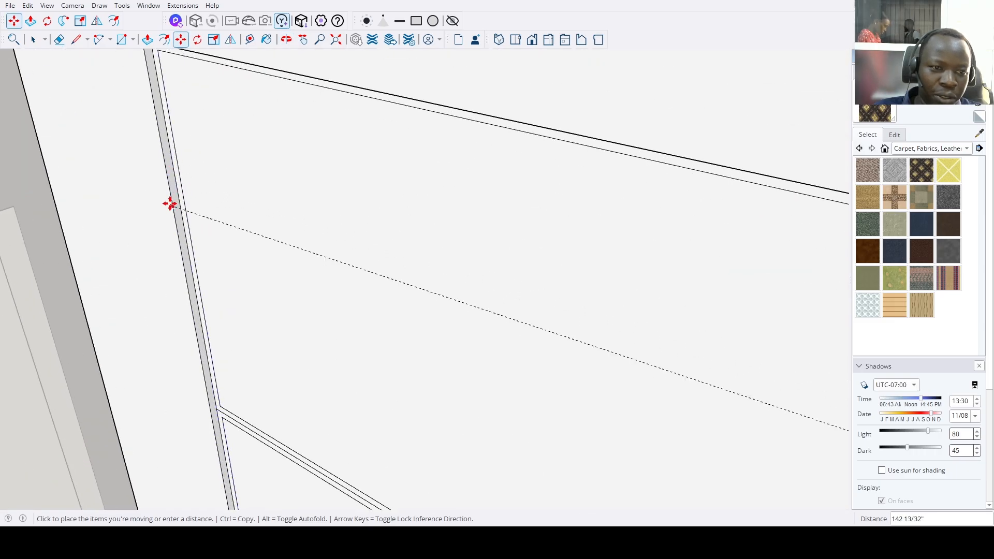
{"action": "scroll", "coordinate": [188, 240], "scroll_direction": "down", "scroll_amount": 2}
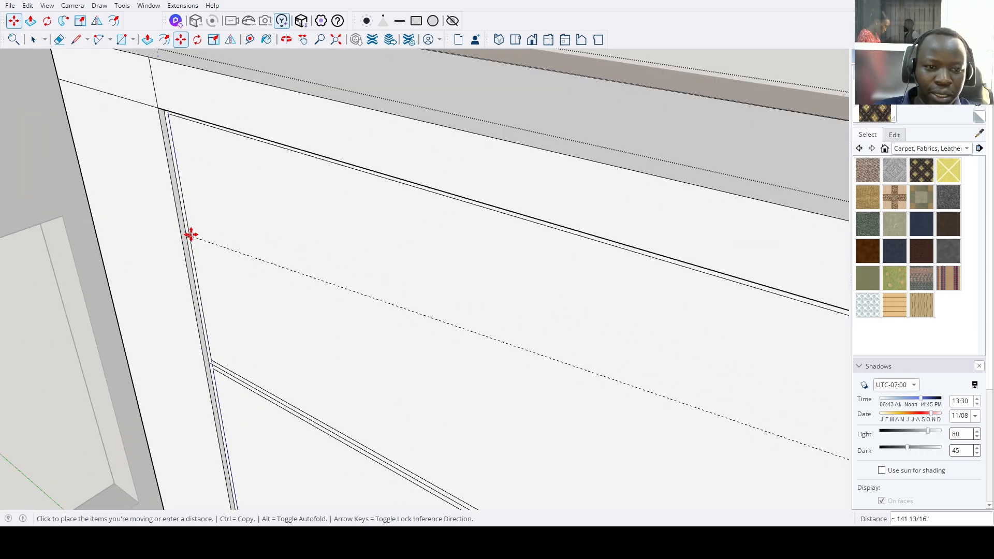
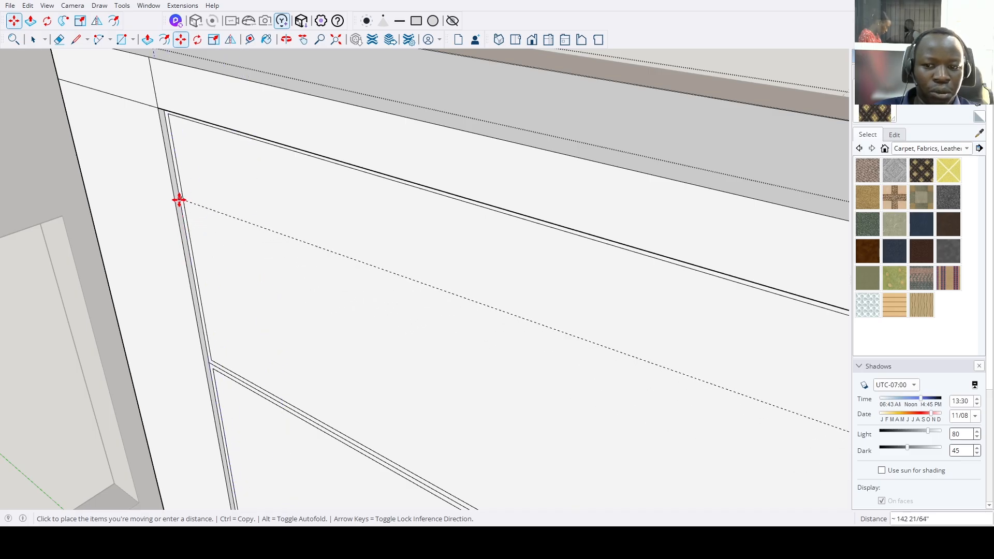
{"action": "left_click", "coordinate": [174, 167]}
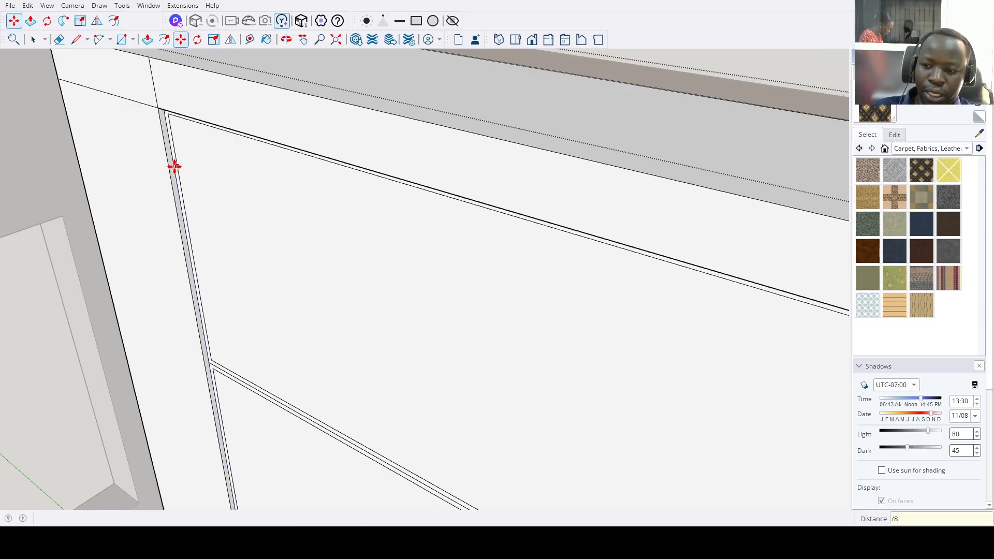
{"action": "scroll", "coordinate": [264, 241], "scroll_direction": "down", "scroll_amount": 1}
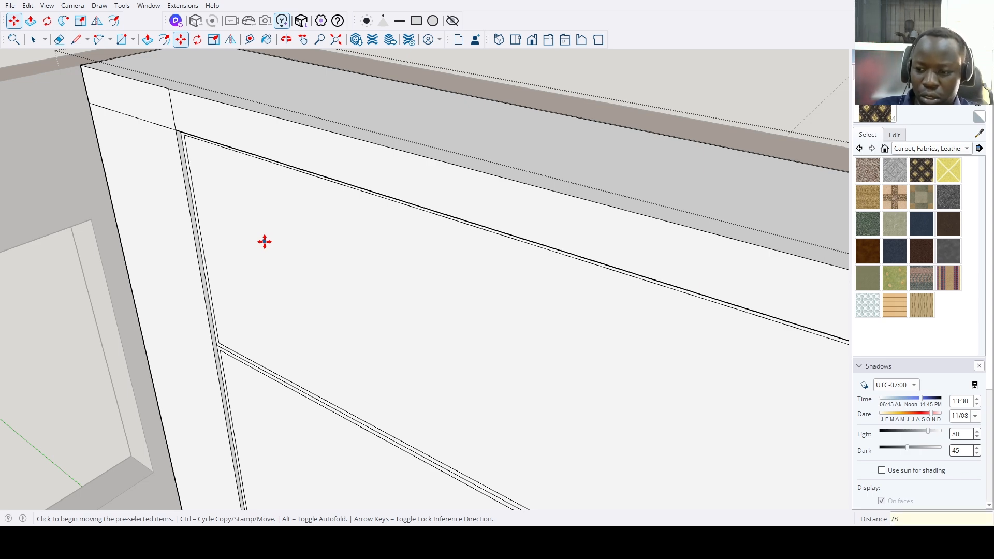
{"action": "scroll", "coordinate": [340, 231], "scroll_direction": "down", "scroll_amount": 4}
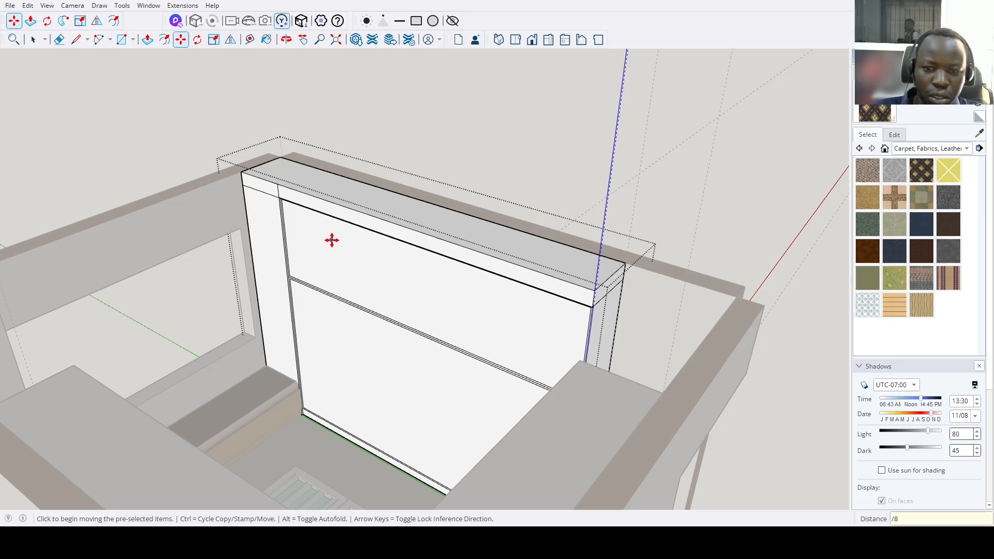
Copy the end guide 142 1/4" across the cabinet front to the frame edge beside the bench and divide the span into eight equal bays.
{"action": "key", "text": "space"}
{"action": "scroll", "coordinate": [332, 240], "scroll_direction": "down", "scroll_amount": 5}
{"action": "middle_click_drag", "start_coordinate": [332, 239], "coordinate": [435, 266]}
{"action": "scroll", "coordinate": [481, 270], "scroll_direction": "up", "scroll_amount": 8}
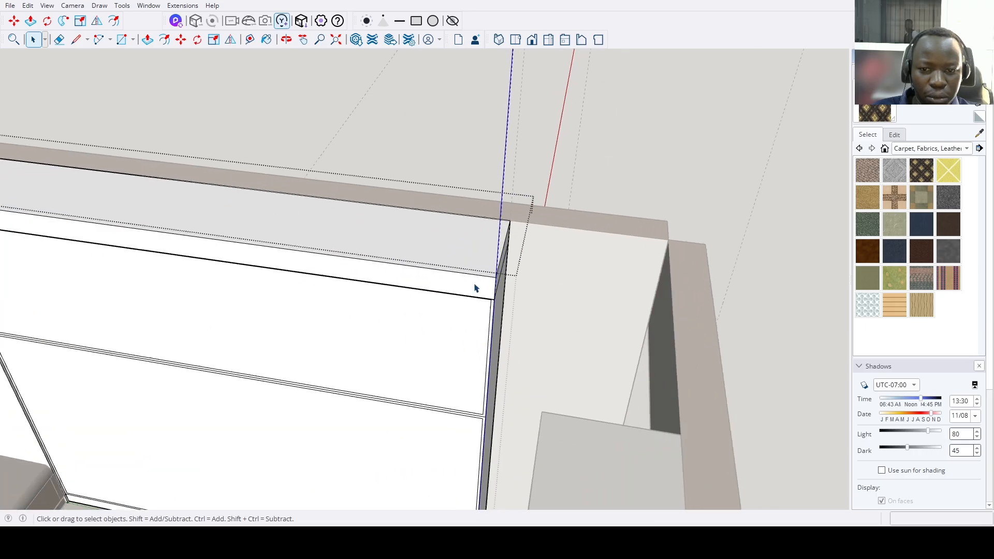
{"action": "scroll", "coordinate": [476, 330], "scroll_direction": "up", "scroll_amount": 2}
{"action": "key", "text": "m"}
{"action": "middle_click_drag", "start_coordinate": [496, 330], "coordinate": [570, 333]}
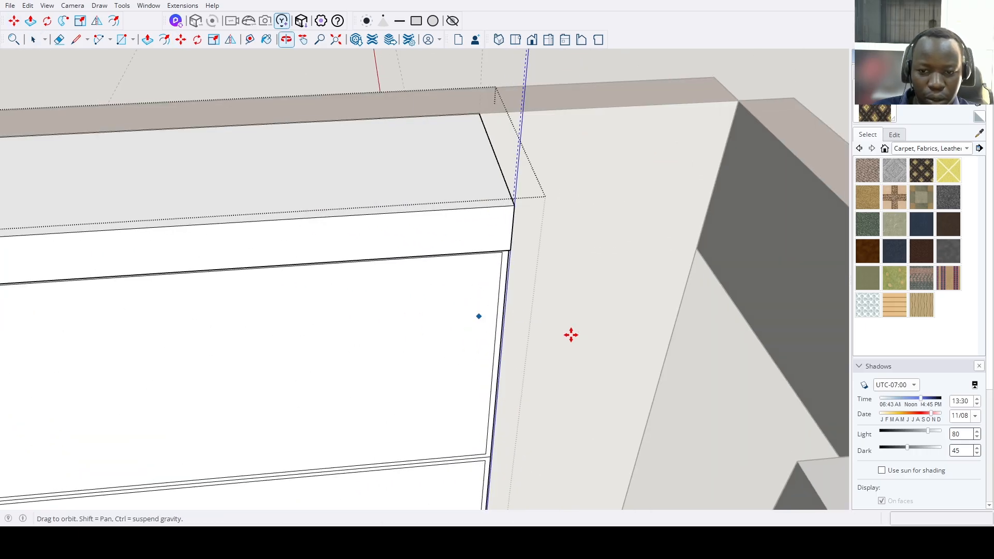
{"action": "scroll", "coordinate": [501, 306], "scroll_direction": "up", "scroll_amount": 4}
{"action": "left_click", "coordinate": [502, 307]}
{"action": "key", "text": "ctrl"}
{"action": "scroll", "coordinate": [404, 316], "scroll_direction": "down", "scroll_amount": 1}
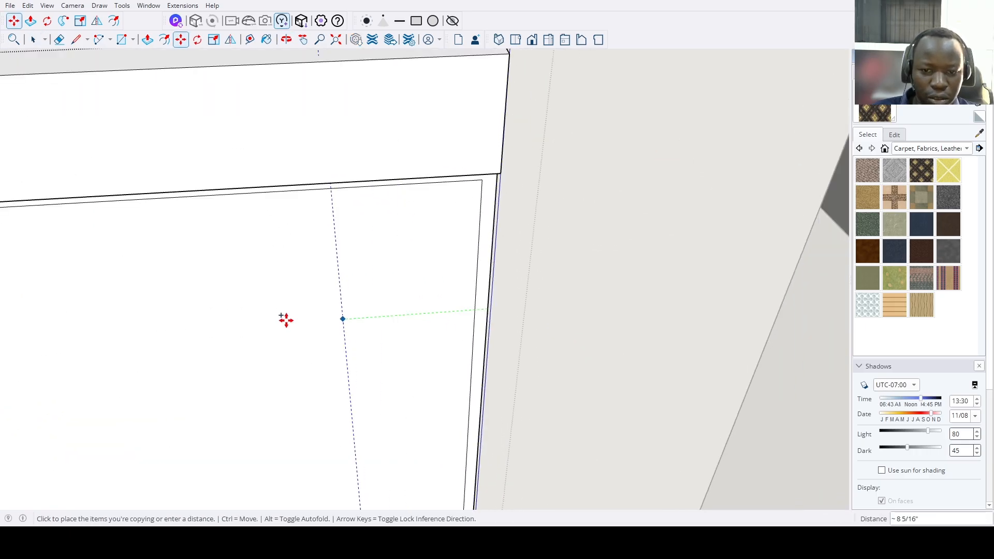
{"action": "scroll", "coordinate": [262, 323], "scroll_direction": "down", "scroll_amount": 2}
{"action": "scroll", "coordinate": [275, 325], "scroll_direction": "down", "scroll_amount": 5}
{"action": "middle_click_drag", "start_coordinate": [220, 332], "coordinate": [298, 222], "text": "shift"}
{"action": "scroll", "coordinate": [166, 148], "scroll_direction": "up", "scroll_amount": 5}
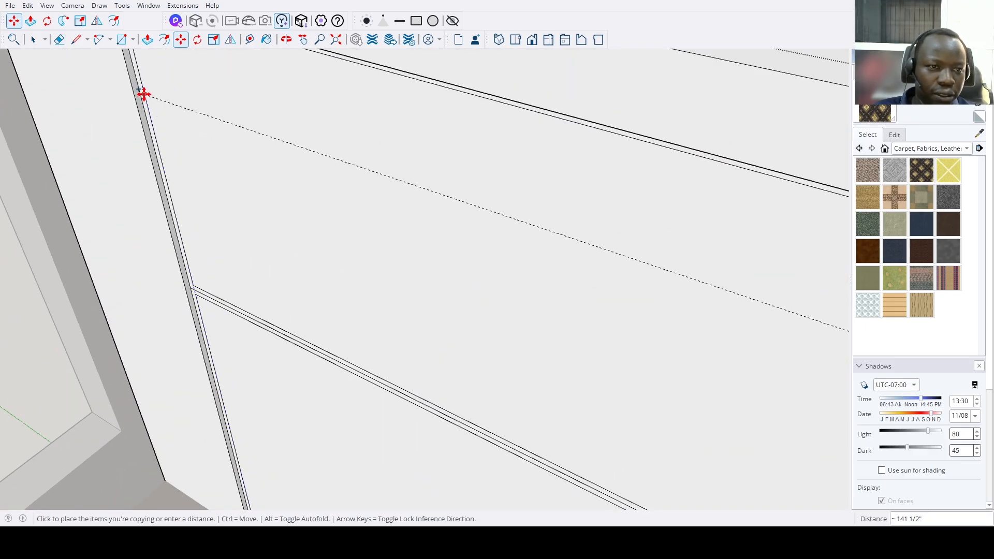
{"action": "middle_click_drag", "start_coordinate": [142, 93], "coordinate": [204, 233]}
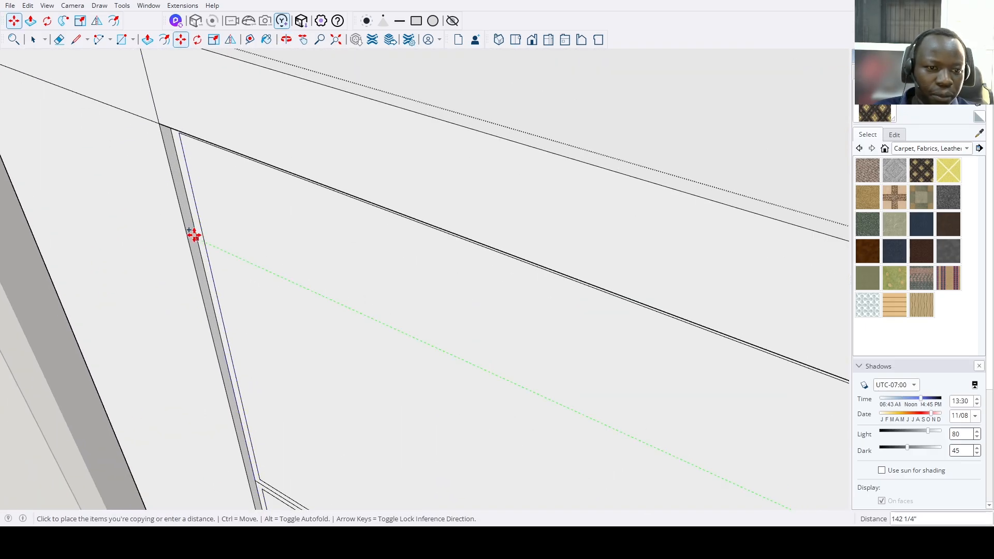
{"action": "left_click", "coordinate": [194, 236]}
{"action": "scroll", "coordinate": [194, 235], "scroll_direction": "down", "scroll_amount": 5}
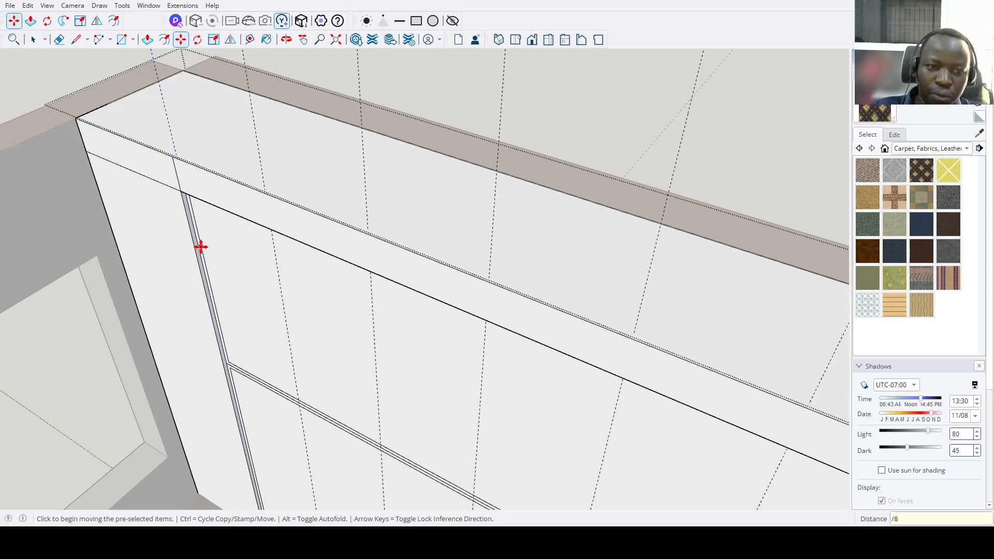
Measure the spacing between the two adjacent bay guides nearest the bench on the cabinet front.
{"action": "scroll", "coordinate": [332, 407], "scroll_direction": "down", "scroll_amount": 5}
{"action": "key", "text": "t"}
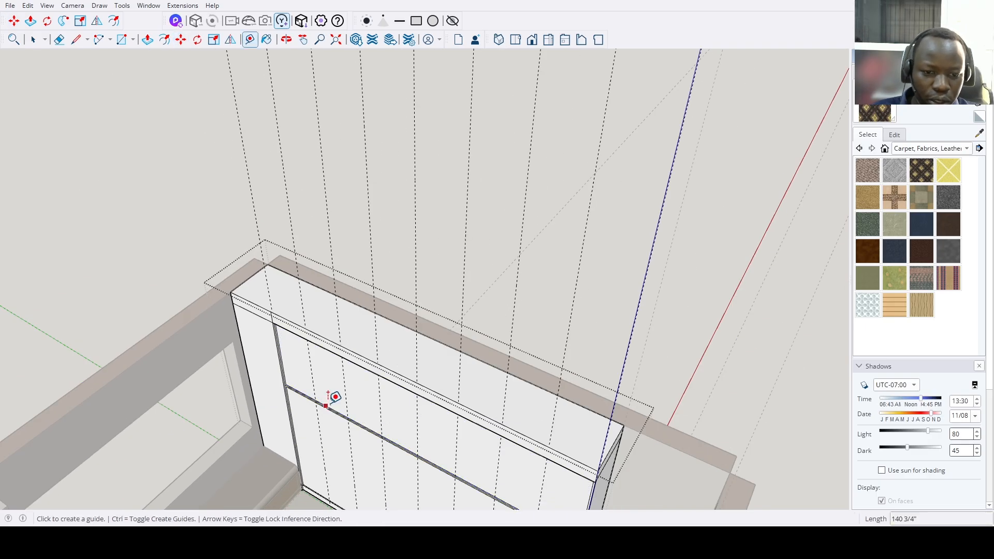
{"action": "left_click", "coordinate": [312, 373]}
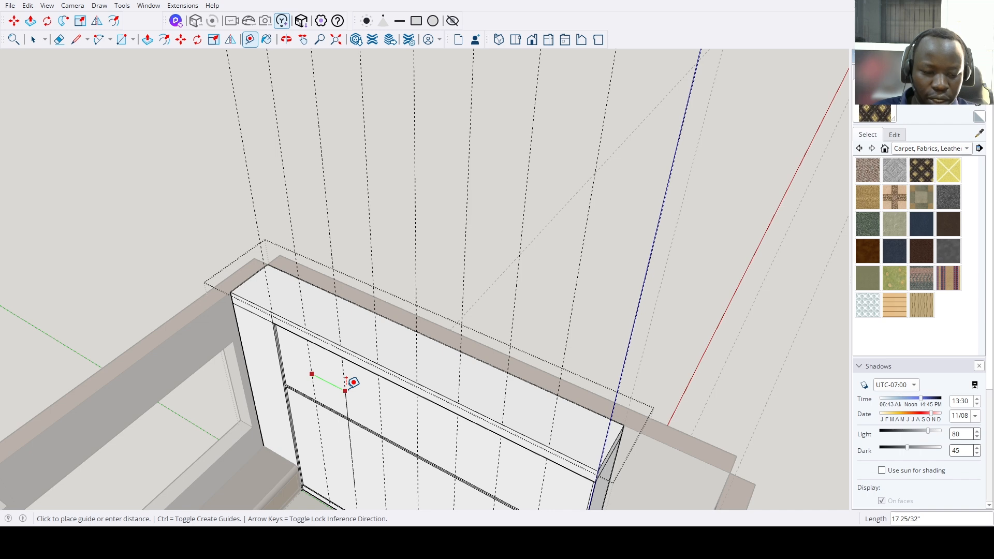
{"action": "scroll", "coordinate": [345, 391], "scroll_direction": "down", "scroll_amount": 3}
{"action": "middle_click_drag", "start_coordinate": [345, 389], "coordinate": [539, 242]}
{"action": "key", "text": "space"}
{"action": "scroll", "coordinate": [539, 304], "scroll_direction": "up", "scroll_amount": 3}
{"action": "scroll", "coordinate": [502, 337], "scroll_direction": "down", "scroll_amount": 1}
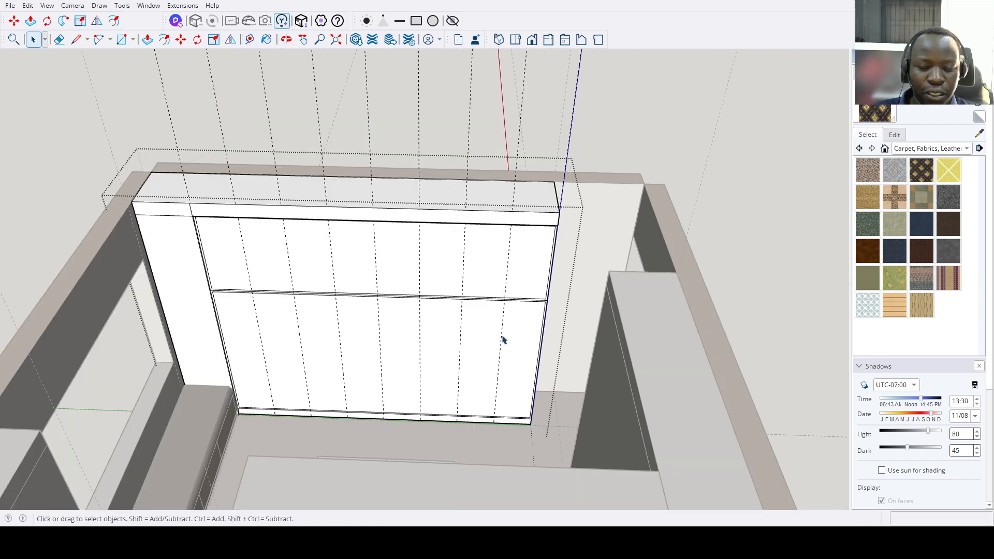
{"action": "scroll", "coordinate": [487, 374], "scroll_direction": "up", "scroll_amount": 1}
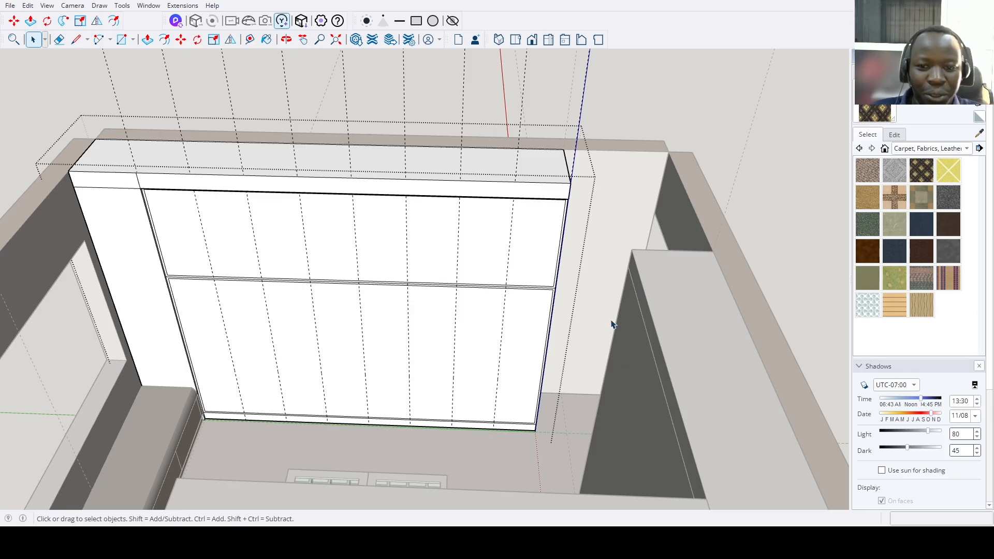
{"action": "scroll", "coordinate": [612, 325], "scroll_direction": "down", "scroll_amount": 3}
{"action": "scroll", "coordinate": [574, 370], "scroll_direction": "up", "scroll_amount": 3}
{"action": "scroll", "coordinate": [444, 395], "scroll_direction": "down", "scroll_amount": 3}
Try to draw a 73 1/4" line up the guide nearest the bench from the lower frame to the mid rail's centre line.
{"action": "scroll", "coordinate": [288, 400], "scroll_direction": "up", "scroll_amount": 3}
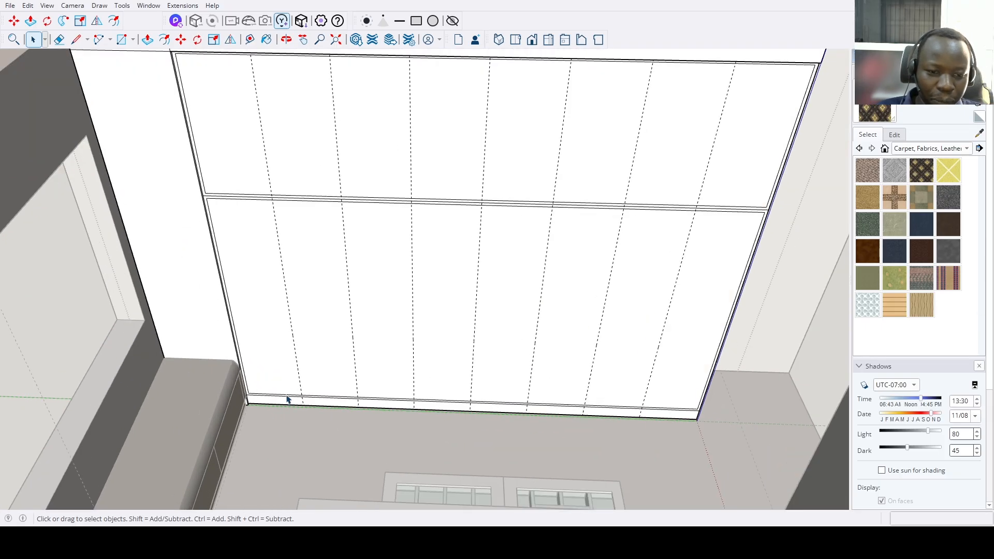
{"action": "scroll", "coordinate": [288, 399], "scroll_direction": "down", "scroll_amount": 1}
{"action": "key", "text": "l"}
{"action": "left_click", "coordinate": [305, 391]}
{"action": "middle_click_drag", "start_coordinate": [304, 391], "coordinate": [286, 294]}
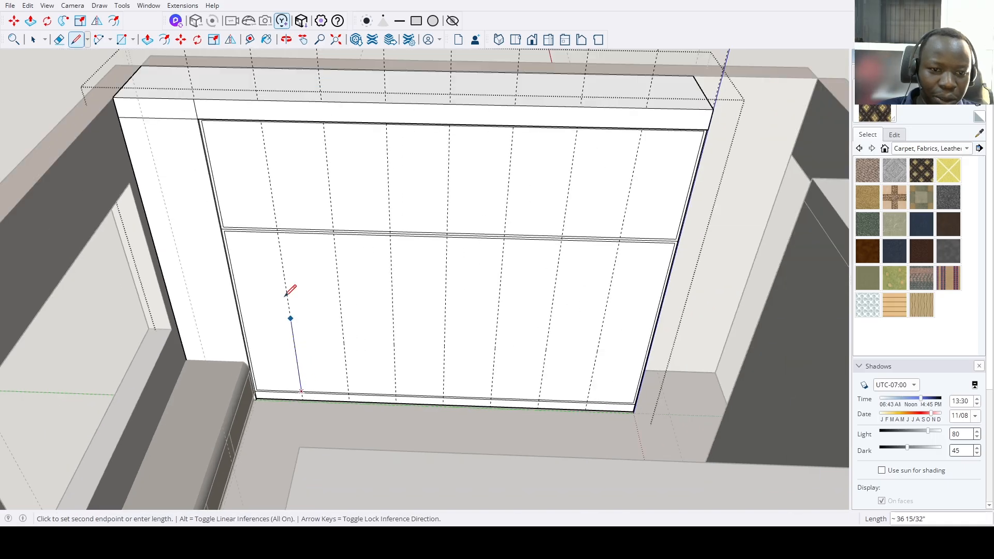
{"action": "scroll", "coordinate": [265, 147], "scroll_direction": "up", "scroll_amount": 3}
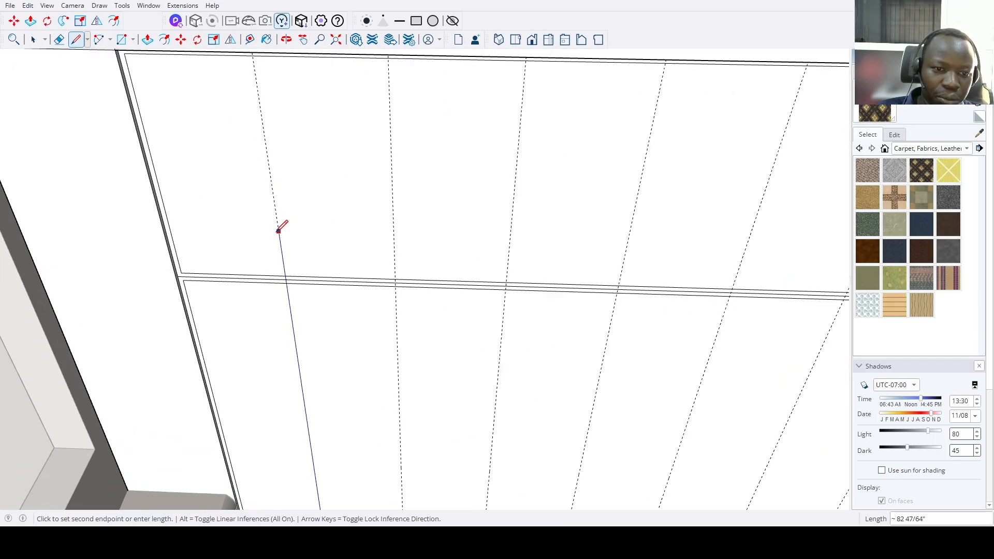
{"action": "left_click", "coordinate": [287, 279]}
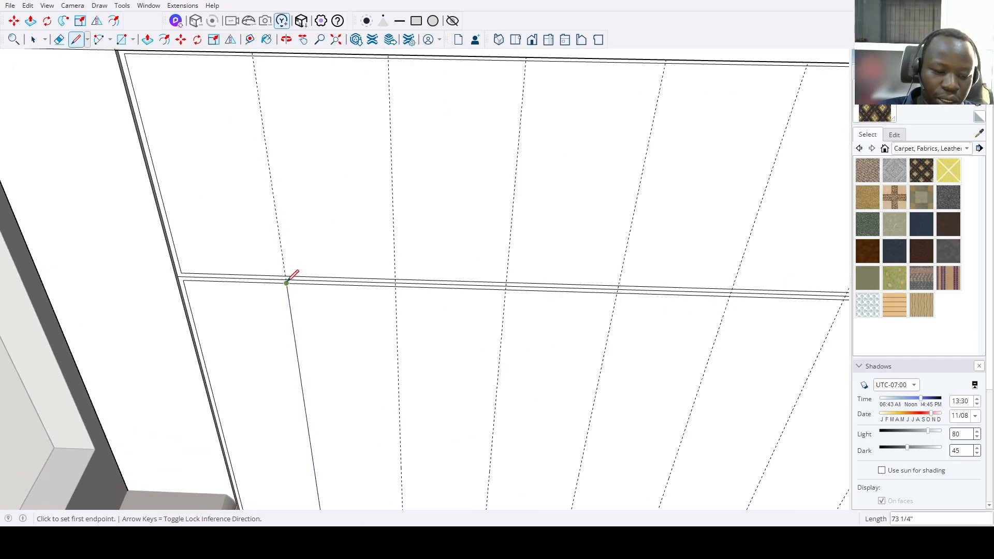
Draw a 72 1/2" vertical line along the guide nearest the bench, spanning the lower panel from the mid rail to the bottom frame.
{"action": "scroll", "coordinate": [289, 283], "scroll_direction": "up", "scroll_amount": 2}
{"action": "left_click", "coordinate": [289, 283]}
{"action": "scroll", "coordinate": [293, 329], "scroll_direction": "up", "scroll_amount": 3}
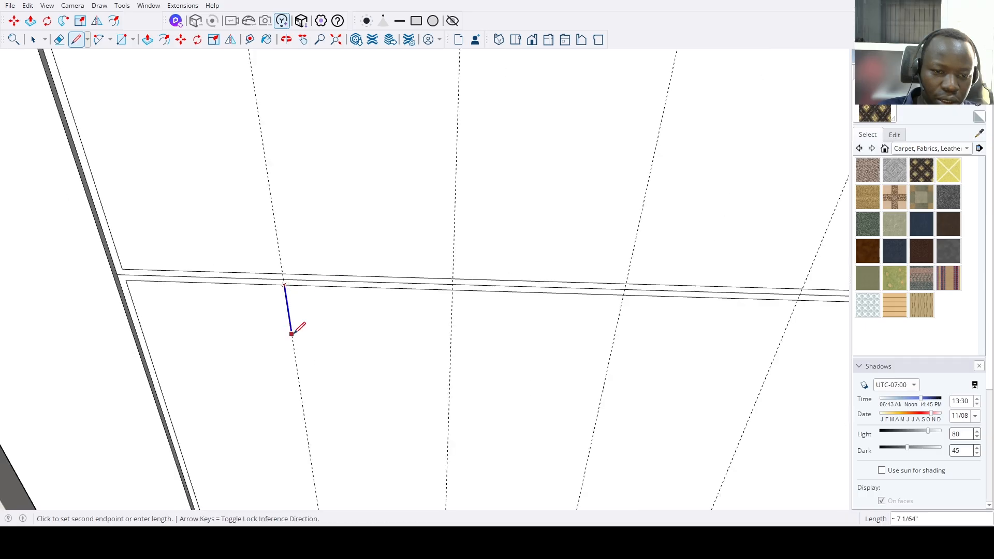
{"action": "scroll", "coordinate": [327, 322], "scroll_direction": "down", "scroll_amount": 3}
{"action": "scroll", "coordinate": [338, 385], "scroll_direction": "up", "scroll_amount": 1}
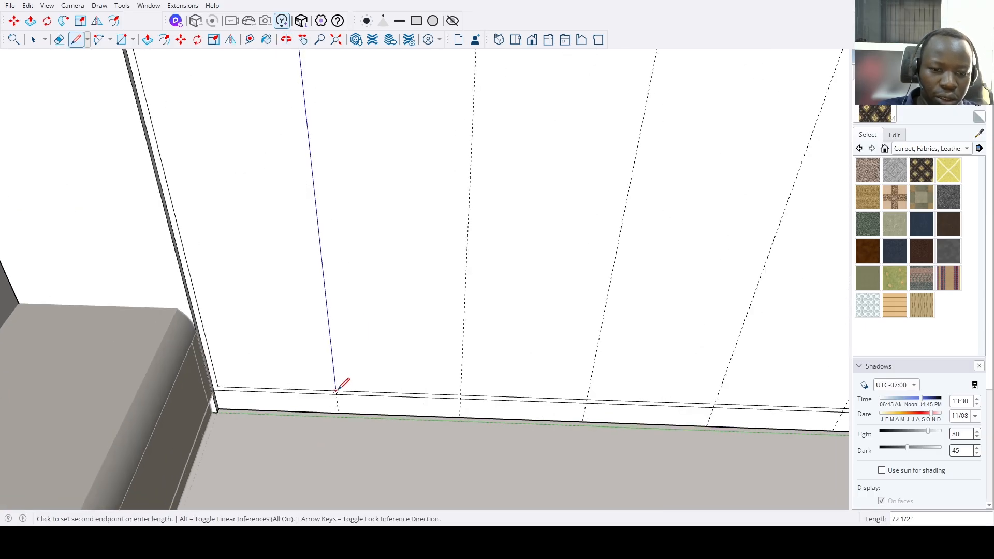
{"action": "left_click", "coordinate": [335, 391]}
Draw a 36 1/2" vertical line along the same guide, spanning the upper panel from the mid rail to the top frame.
{"action": "middle_click_drag", "start_coordinate": [339, 299], "coordinate": [352, 444], "text": "shift"}
{"action": "scroll", "coordinate": [373, 358], "scroll_direction": "down", "scroll_amount": 4}
{"action": "scroll", "coordinate": [366, 259], "scroll_direction": "up", "scroll_amount": 3}
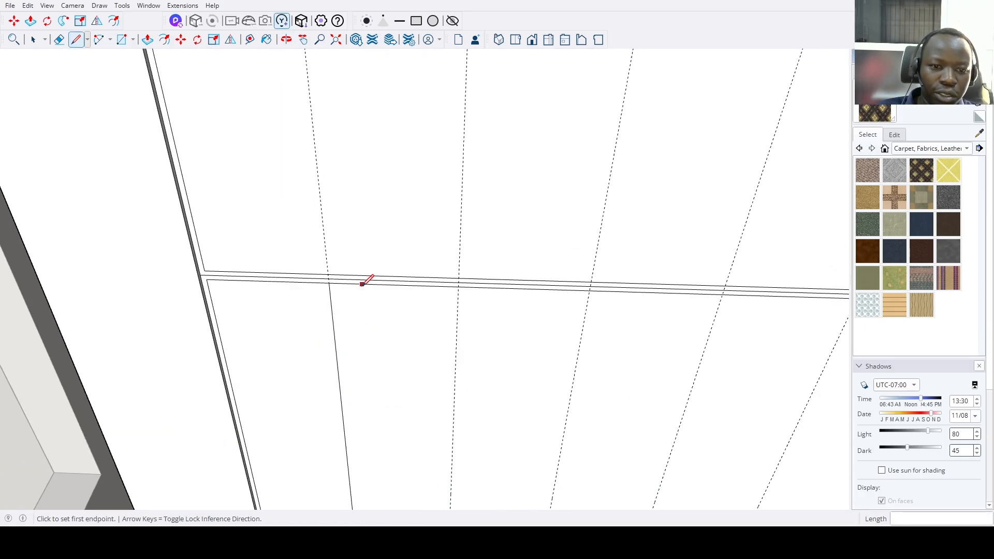
{"action": "scroll", "coordinate": [348, 282], "scroll_direction": "up", "scroll_amount": 2}
{"action": "left_click", "coordinate": [319, 274]}
{"action": "scroll", "coordinate": [319, 274], "scroll_direction": "down", "scroll_amount": 2}
{"action": "middle_click_drag", "start_coordinate": [319, 273], "coordinate": [333, 206], "text": "shift"}
{"action": "scroll", "coordinate": [332, 207], "scroll_direction": "up", "scroll_amount": 2}
{"action": "left_click", "coordinate": [309, 234]}
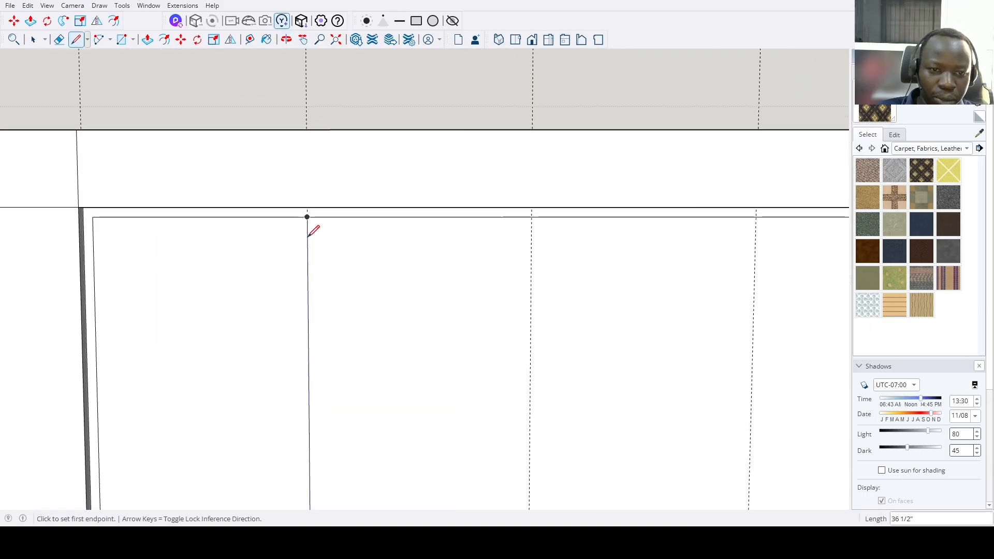
Move the upper and lower vertical divider lines together 0.375" off the guide towards the bench.
{"action": "scroll", "coordinate": [301, 327], "scroll_direction": "down", "scroll_amount": 4}
{"action": "middle_click_drag", "start_coordinate": [297, 359], "coordinate": [300, 277], "text": "shift"}
{"action": "left_click", "coordinate": [335, 37]}
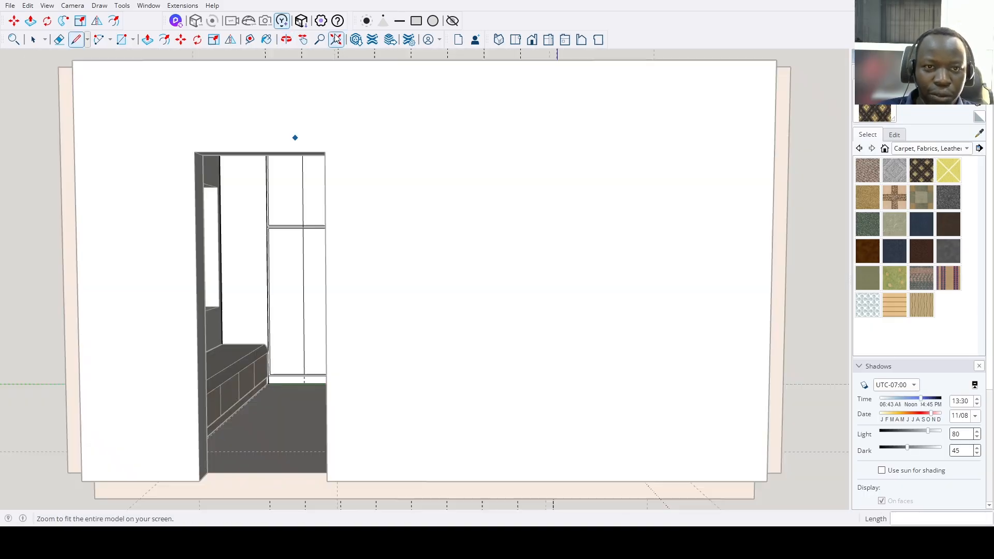
{"action": "middle_click_drag", "start_coordinate": [332, 203], "coordinate": [335, 269]}
{"action": "scroll", "coordinate": [271, 155], "scroll_direction": "up", "scroll_amount": 3}
{"action": "key", "text": "space"}
{"action": "middle_click_drag", "start_coordinate": [284, 136], "coordinate": [347, 203]}
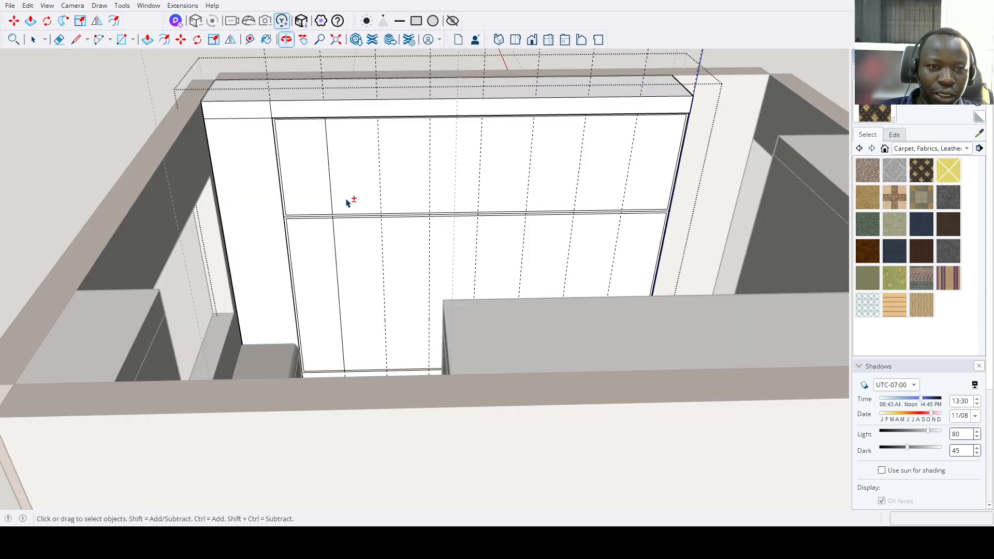
{"action": "scroll", "coordinate": [347, 203], "scroll_direction": "up", "scroll_amount": 3}
{"action": "left_click", "coordinate": [337, 242]}
{"action": "scroll", "coordinate": [337, 248], "scroll_direction": "up", "scroll_amount": 3}
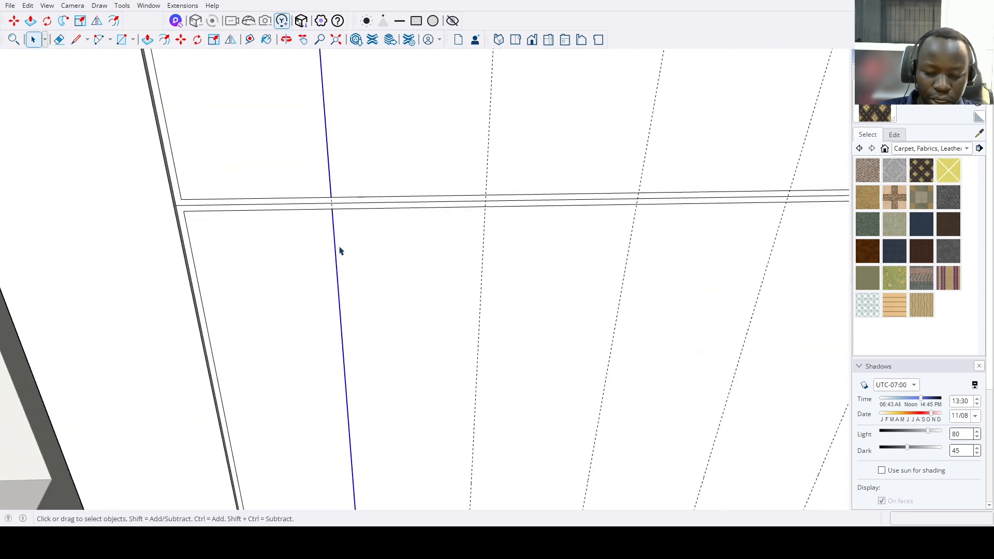
{"action": "key", "text": "m"}
{"action": "left_click", "coordinate": [331, 248]}
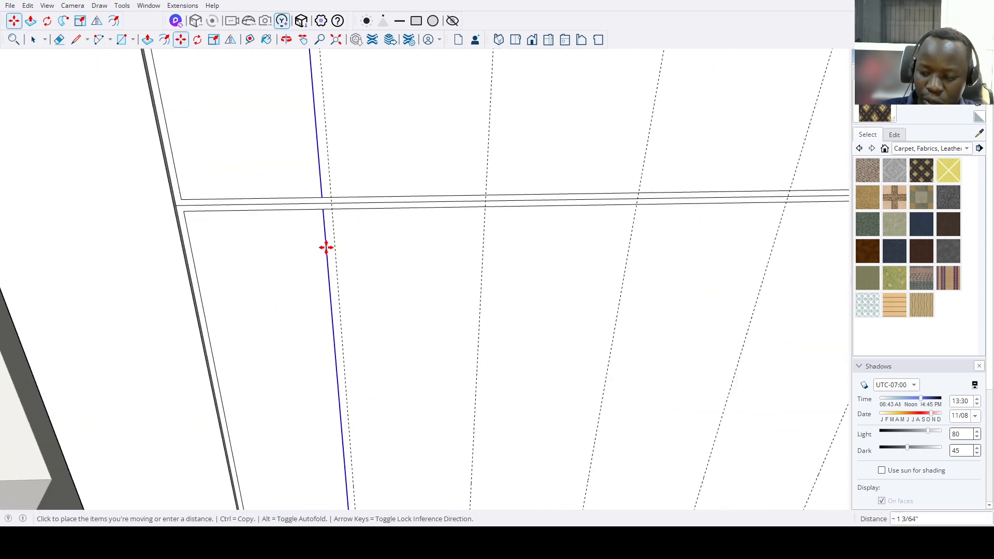
{"action": "type", "text": ".375"}
{"action": "key", "text": "Return"}
Copy both divider lines 0.75" away from the bench to form the divider's opposite edge beyond the guide.
{"action": "key", "text": "ctrl"}
{"action": "left_click", "coordinate": [331, 244]}
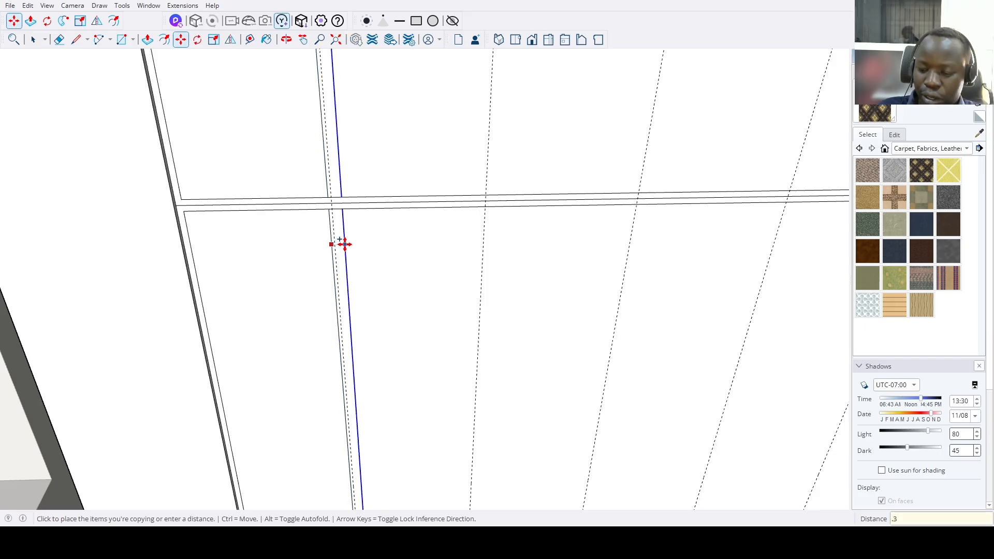
{"action": "type", "text": ".75"}
{"action": "key", "text": "Return"}
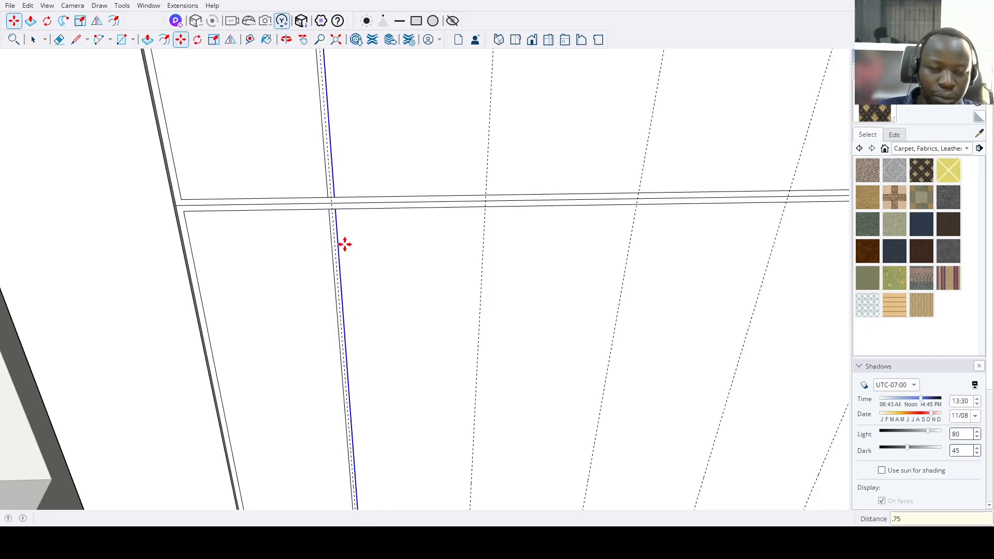
Copy the first divider's upper and lower line pairs 17 25/32" away from the bench, centred on the second guide.
{"action": "key", "text": "space"}
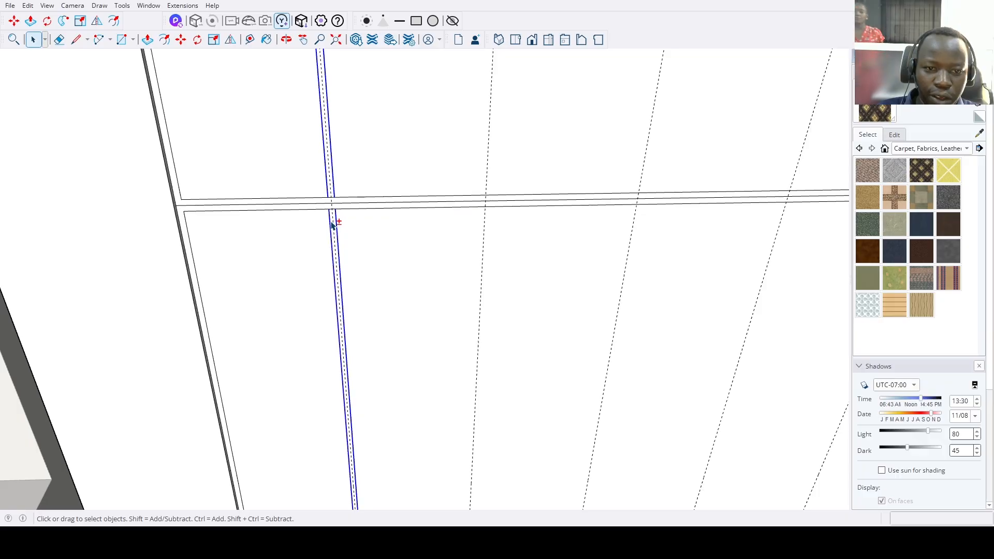
{"action": "scroll", "coordinate": [332, 224], "scroll_direction": "up", "scroll_amount": 2}
{"action": "key", "text": "m"}
{"action": "key", "text": "ctrl"}
{"action": "scroll", "coordinate": [331, 207], "scroll_direction": "up", "scroll_amount": 2}
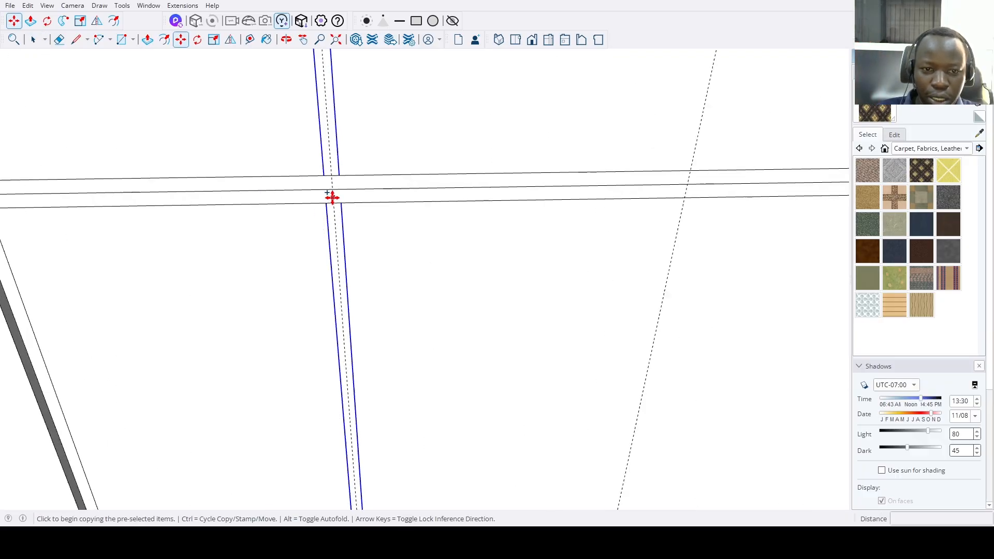
{"action": "scroll", "coordinate": [332, 197], "scroll_direction": "up", "scroll_amount": 2}
{"action": "left_click", "coordinate": [333, 189]}
{"action": "scroll", "coordinate": [312, 250], "scroll_direction": "down", "scroll_amount": 6}
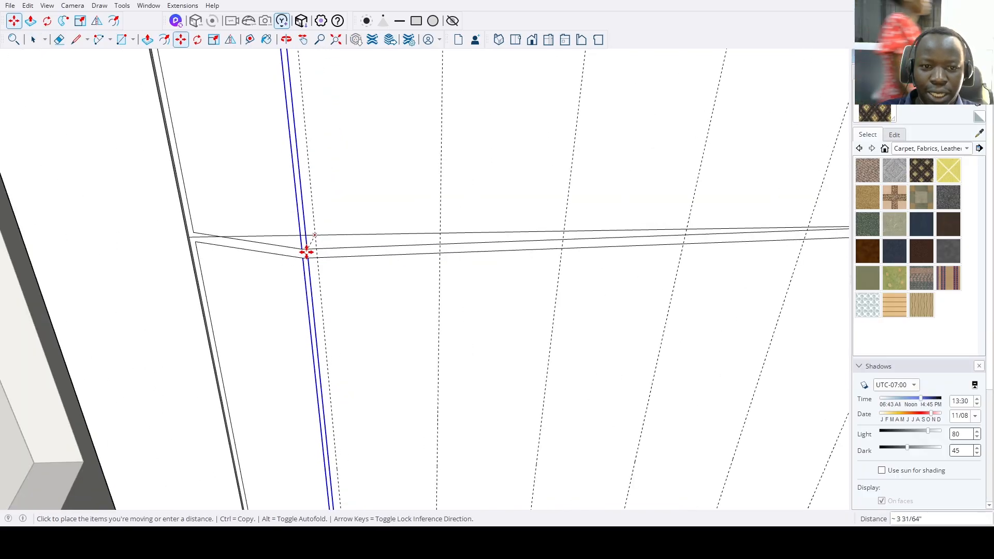
{"action": "key", "text": "ctrl"}
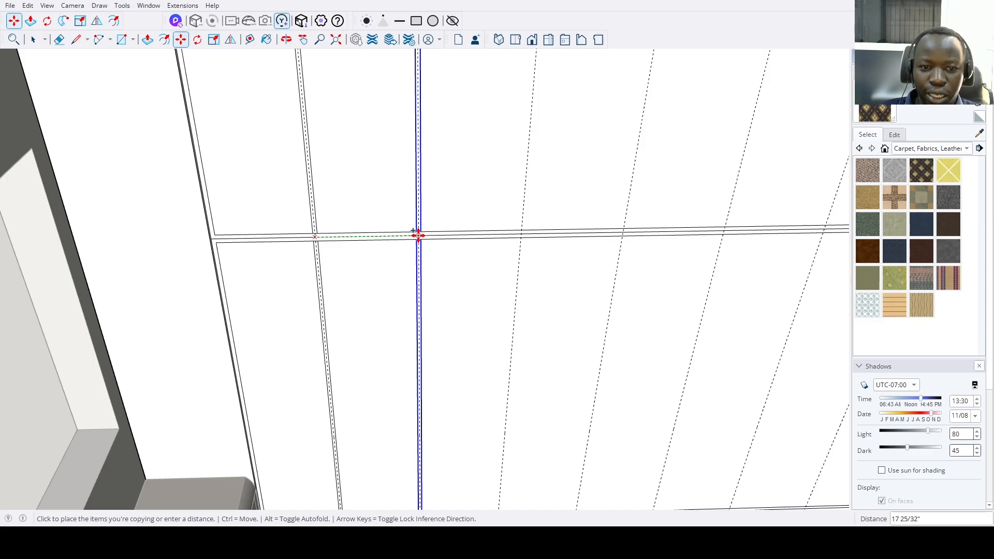
Copy the divider lines in 35 9/16" steps onto the fourth and sixth guides.
{"action": "key", "text": "ctrl"}
{"action": "scroll", "coordinate": [419, 236], "scroll_direction": "up", "scroll_amount": 4}
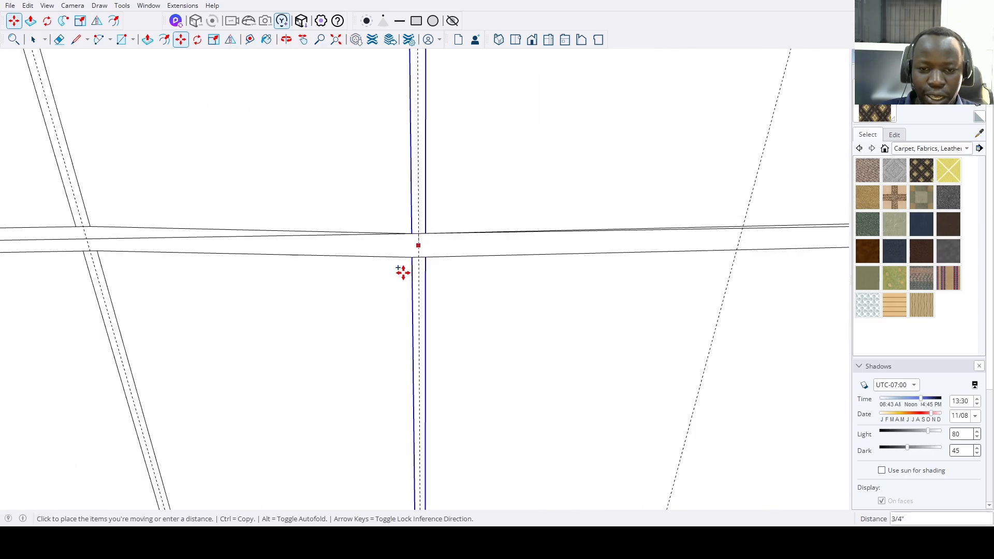
{"action": "scroll", "coordinate": [403, 273], "scroll_direction": "down", "scroll_amount": 5}
{"action": "key", "text": "ctrl"}
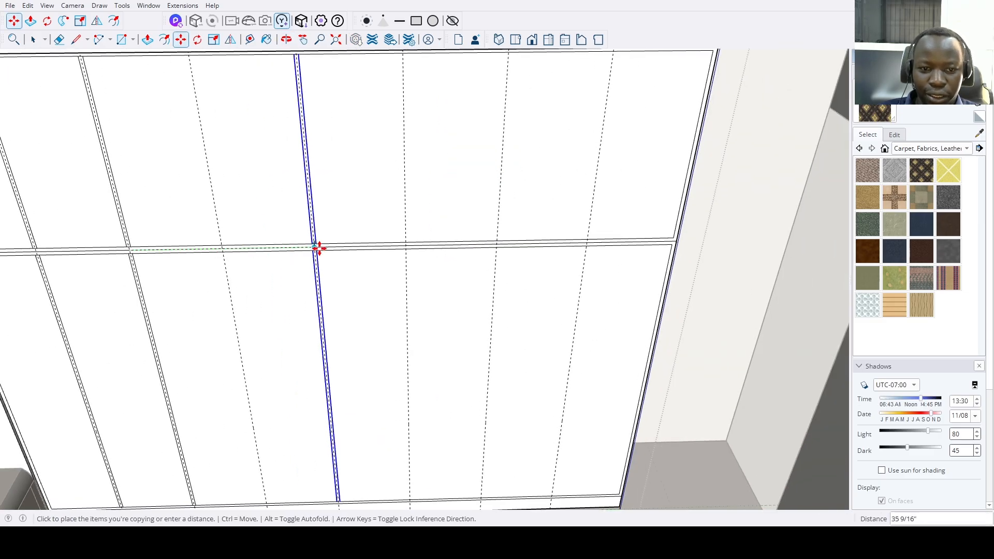
{"action": "scroll", "coordinate": [319, 248], "scroll_direction": "down", "scroll_amount": 1}
{"action": "left_click", "coordinate": [310, 256]}
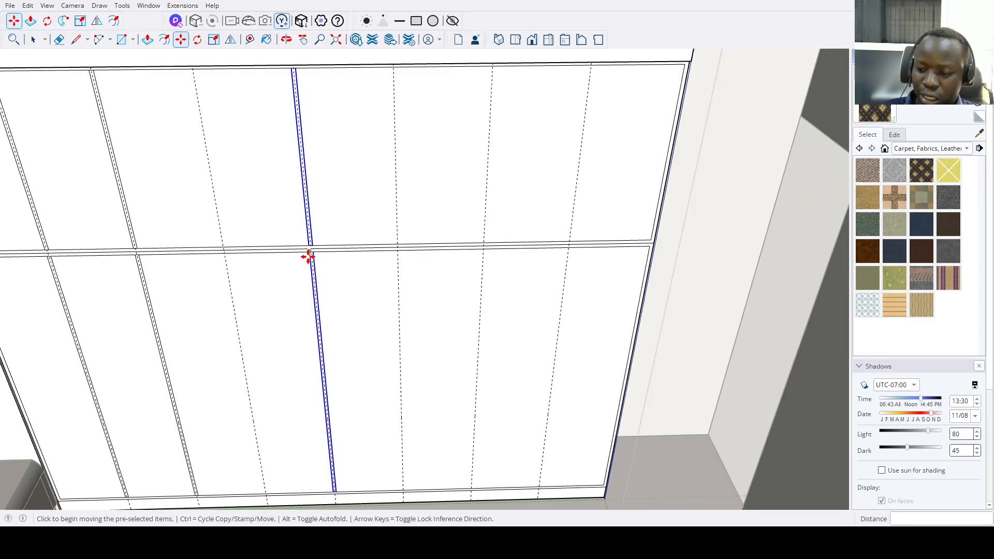
{"action": "key", "text": "Escape"}
{"action": "scroll", "coordinate": [333, 296], "scroll_direction": "down", "scroll_amount": 6}
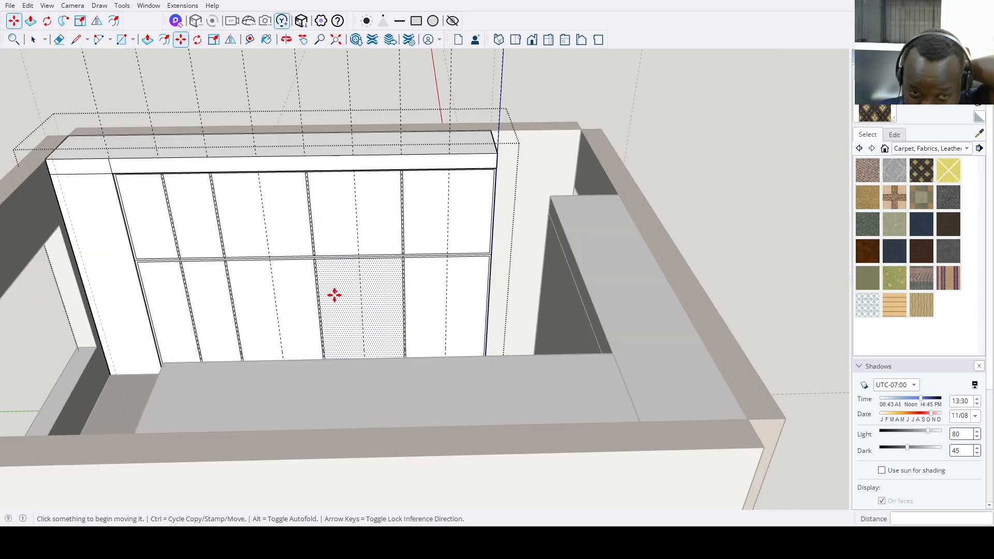
Recess the lower bay farthest from the bench 21 3/4" into the cabinet with Push/Pull.
{"action": "middle_click_drag", "start_coordinate": [335, 295], "coordinate": [374, 366]}
{"action": "key", "text": "p"}
{"action": "scroll", "coordinate": [382, 350], "scroll_direction": "up", "scroll_amount": 4}
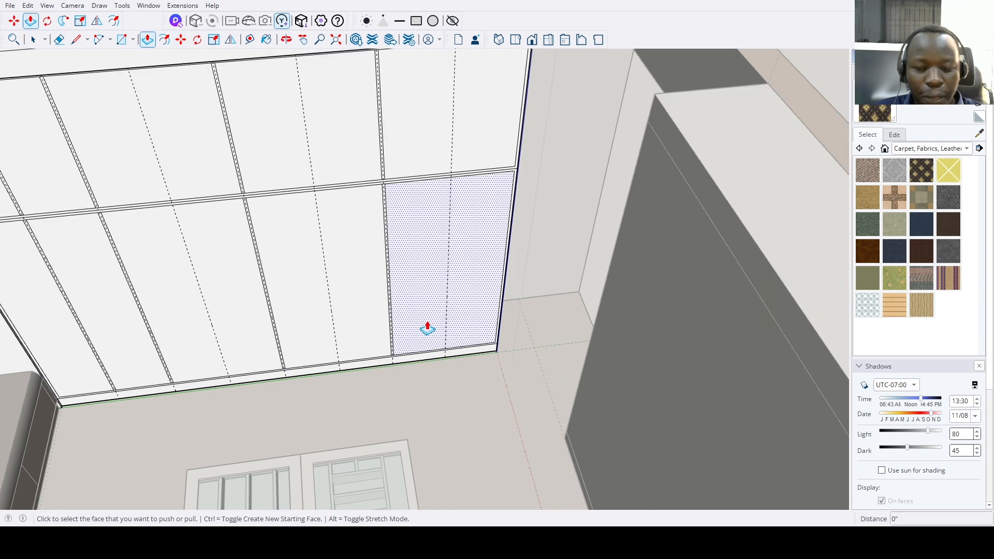
{"action": "scroll", "coordinate": [415, 340], "scroll_direction": "down", "scroll_amount": 3}
{"action": "mouse_move", "coordinate": [414, 340]}
{"action": "middle_mouse_down"}
{"action": "mouse_move", "coordinate": [366, 335]}
{"action": "mouse_move", "coordinate": [428, 328]}
{"action": "middle_mouse_up"}
{"action": "left_click", "coordinate": [429, 329]}
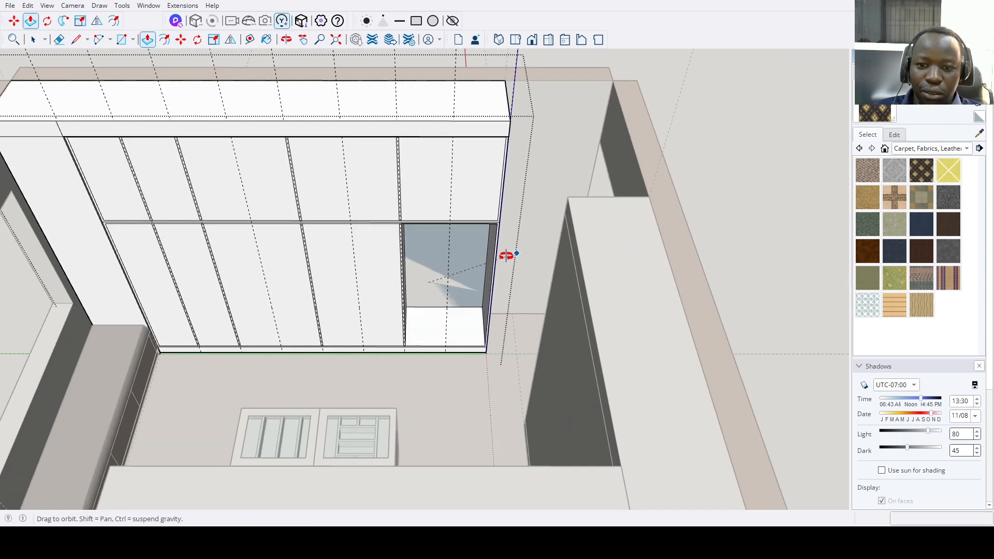
{"action": "middle_click_drag", "start_coordinate": [506, 255], "coordinate": [552, 253]}
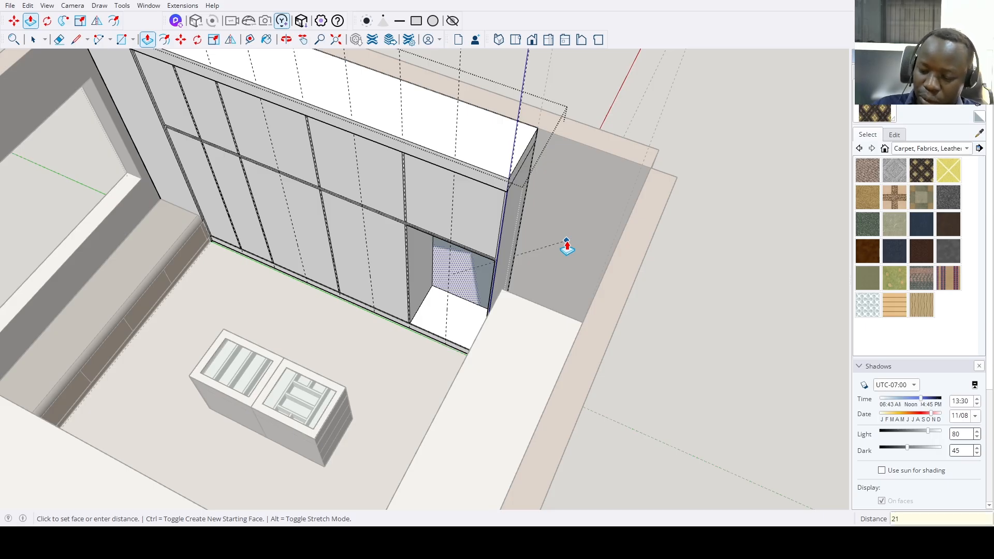
{"action": "key", "text": "Return"}
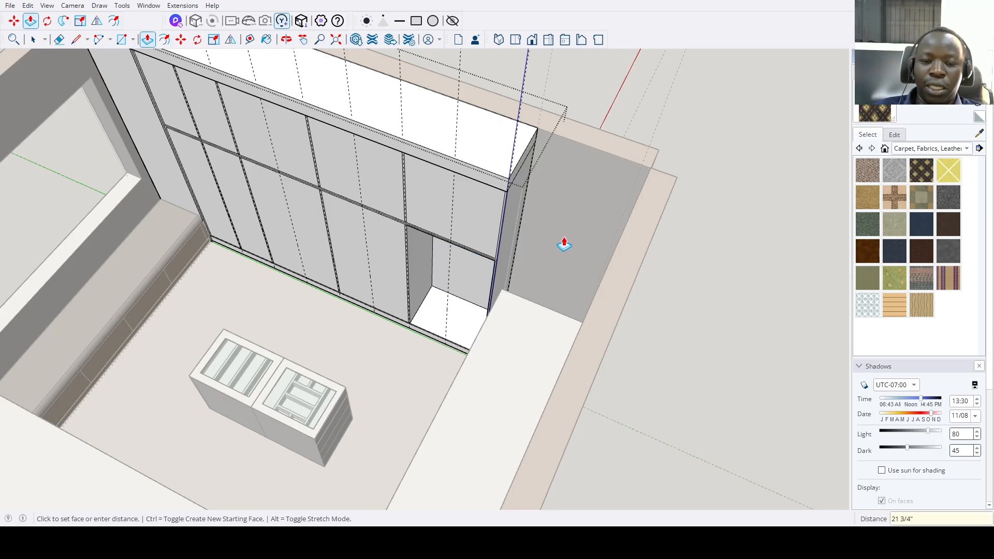
Recess the remaining lower bays and the upper bays, except the upper one nearest the bench, by the same 21 3/4".
{"action": "double_click", "coordinate": [484, 222]}
{"action": "double_click", "coordinate": [378, 266]}
{"action": "double_click", "coordinate": [377, 210]}
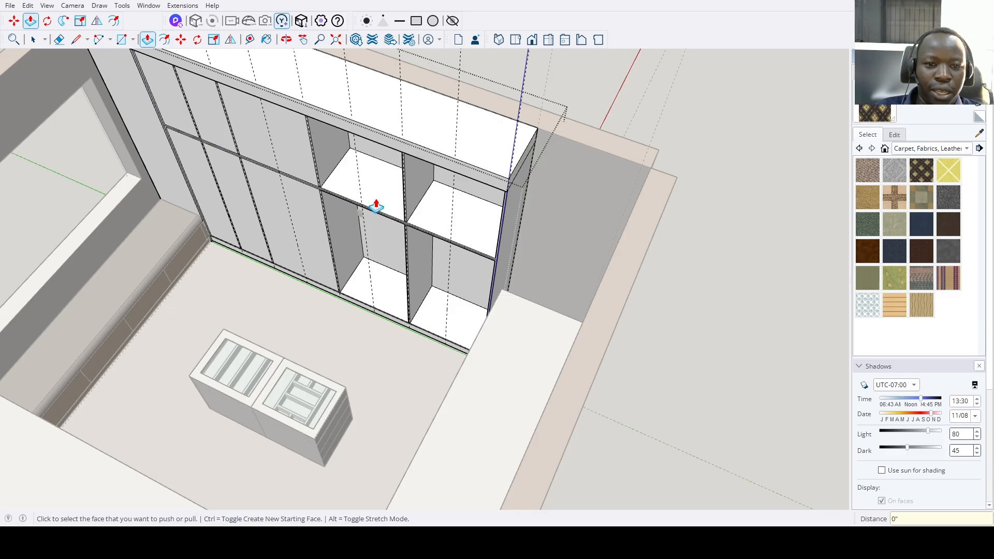
{"action": "double_click", "coordinate": [306, 229]}
{"action": "double_click", "coordinate": [301, 142]}
{"action": "middle_click_drag", "start_coordinate": [273, 172], "coordinate": [406, 204]}
{"action": "double_click", "coordinate": [411, 215]}
{"action": "double_click", "coordinate": [480, 196]}
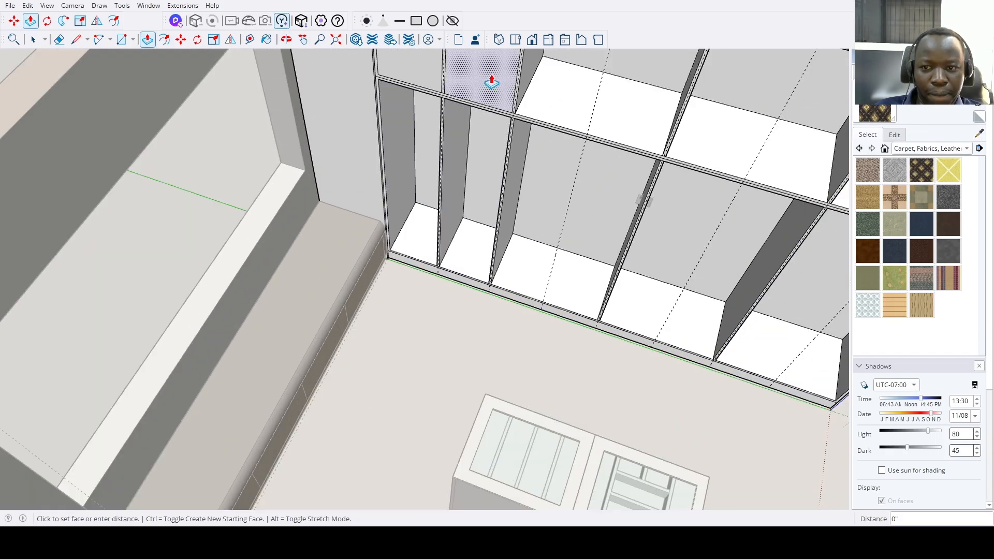
Move the middle upper and lower bays with both their dividers 17 25/32" away from the bench to the next guide.
{"action": "scroll", "coordinate": [444, 233], "scroll_direction": "down", "scroll_amount": 8}
{"action": "mouse_move", "coordinate": [437, 259]}
{"action": "middle_mouse_down"}
{"action": "mouse_move", "coordinate": [530, 217]}
{"action": "mouse_move", "coordinate": [482, 228]}
{"action": "middle_mouse_up"}
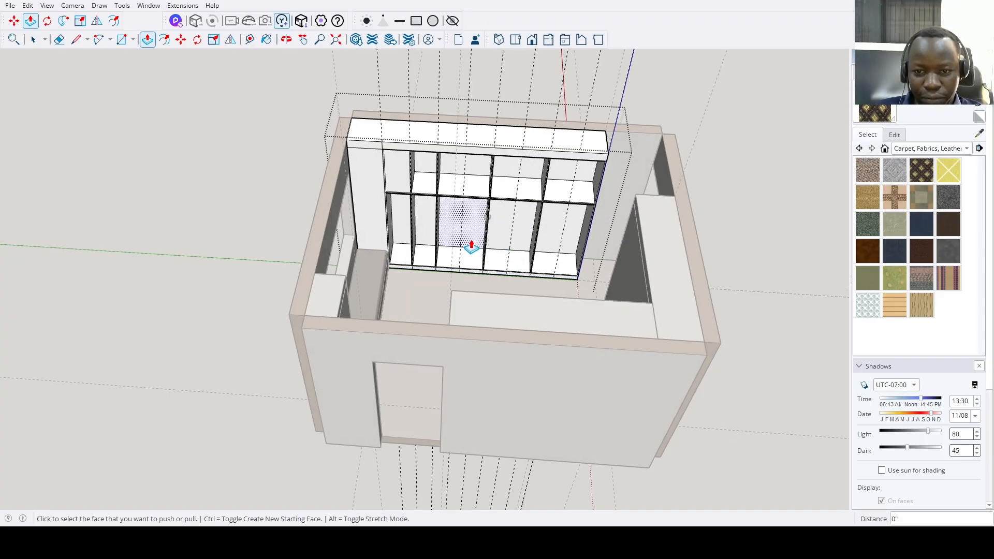
{"action": "mouse_move", "coordinate": [476, 239]}
{"action": "middle_mouse_down"}
{"action": "mouse_move", "coordinate": [508, 206]}
{"action": "mouse_move", "coordinate": [498, 188]}
{"action": "mouse_move", "coordinate": [469, 205]}
{"action": "middle_mouse_up"}
{"action": "scroll", "coordinate": [469, 204], "scroll_direction": "up", "scroll_amount": 3}
{"action": "key", "text": "space"}
{"action": "left_click_drag", "start_coordinate": [408, 75], "coordinate": [535, 398]}
{"action": "scroll", "coordinate": [533, 337], "scroll_direction": "up", "scroll_amount": 6}
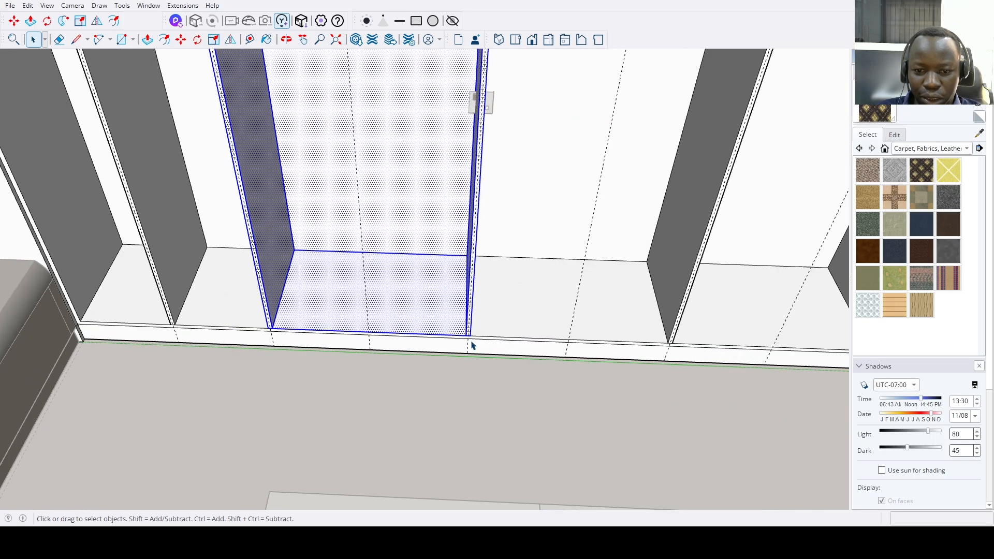
{"action": "key", "text": "m"}
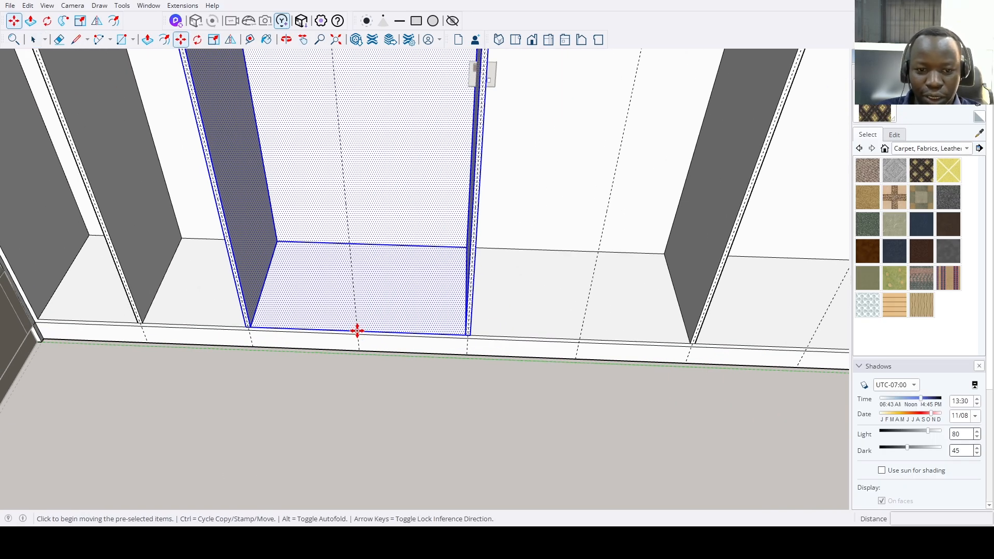
{"action": "left_click", "coordinate": [358, 330]}
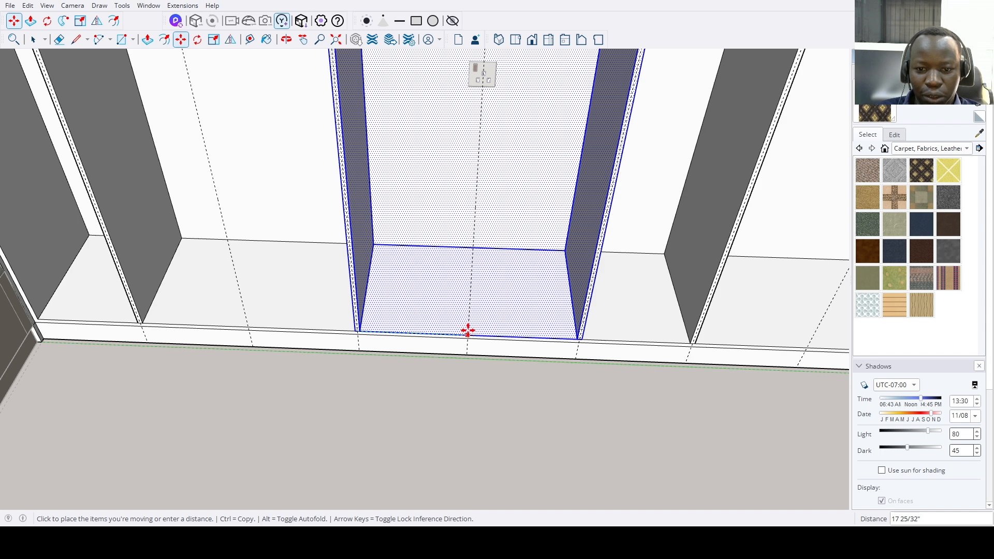
{"action": "key", "text": "Escape"}
Split the three upper dividers farthest from the bench 4" behind their front edges using Push/Pull with a new starting face.
{"action": "scroll", "coordinate": [456, 339], "scroll_direction": "down", "scroll_amount": 3}
{"action": "scroll", "coordinate": [435, 351], "scroll_direction": "down", "scroll_amount": 5}
{"action": "middle_click_drag", "start_coordinate": [435, 350], "coordinate": [461, 349]}
{"action": "key", "text": "space"}
{"action": "scroll", "coordinate": [486, 340], "scroll_direction": "up", "scroll_amount": 5}
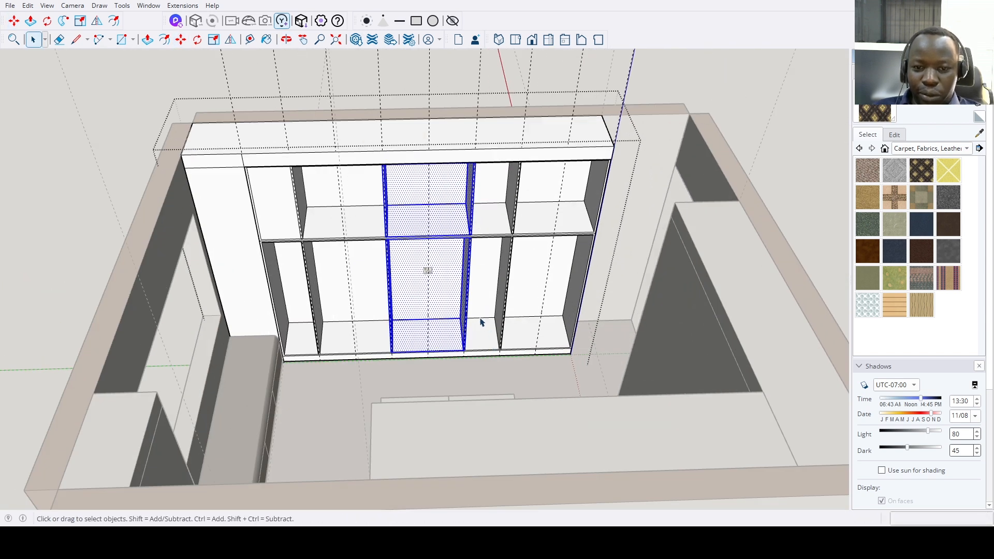
{"action": "middle_click_drag", "start_coordinate": [482, 332], "coordinate": [317, 318]}
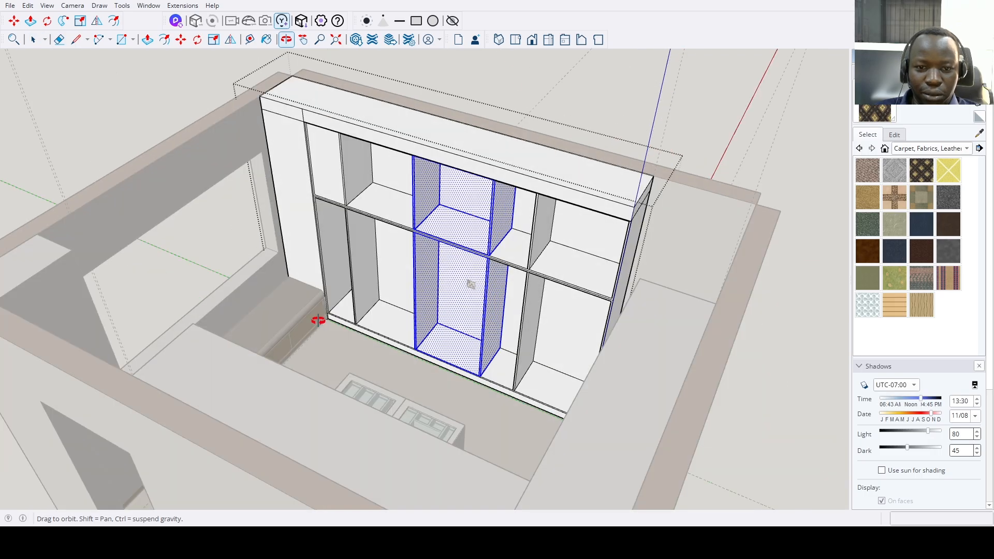
{"action": "scroll", "coordinate": [424, 197], "scroll_direction": "up", "scroll_amount": 5}
{"action": "key", "text": "p"}
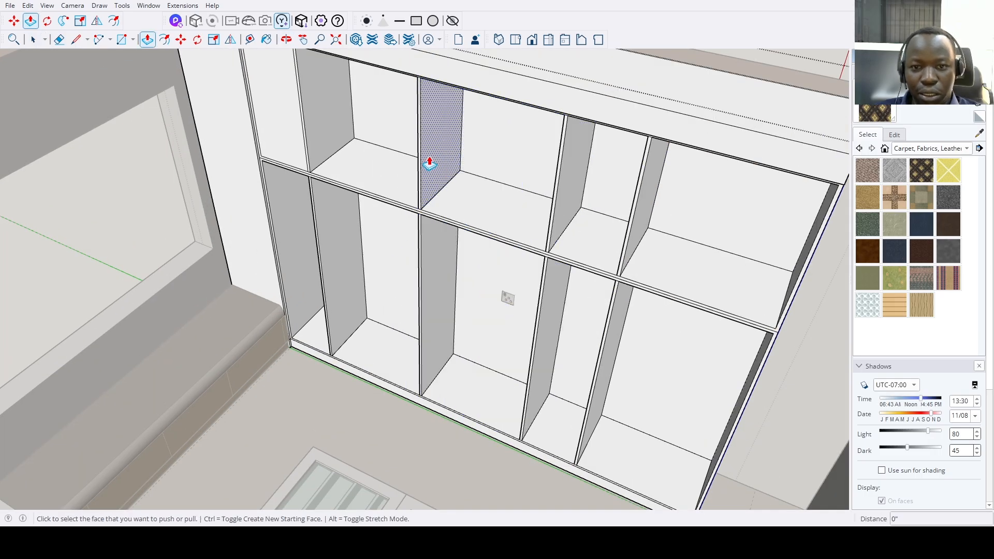
{"action": "scroll", "coordinate": [428, 160], "scroll_direction": "up", "scroll_amount": 3}
{"action": "left_click", "coordinate": [417, 184]}
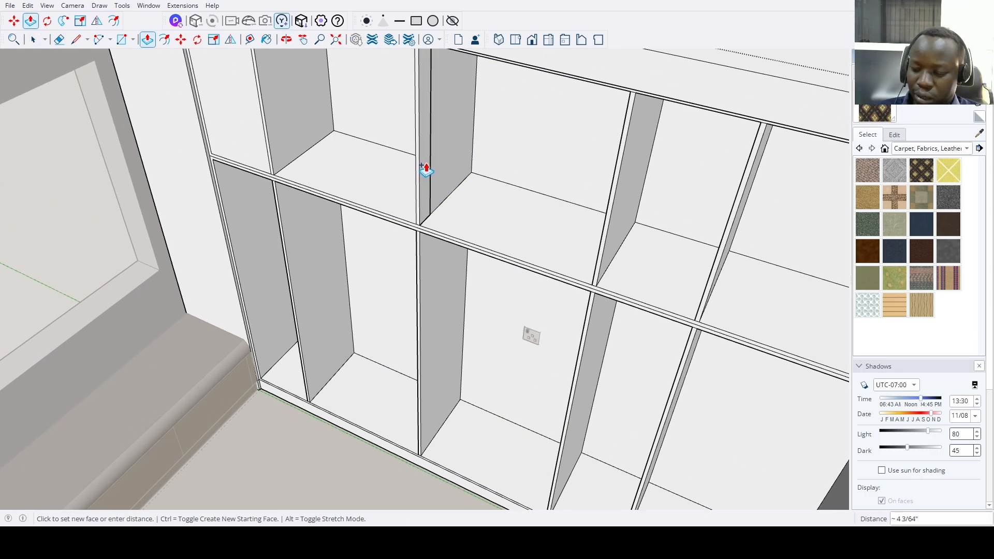
{"action": "left_click", "coordinate": [425, 170]}
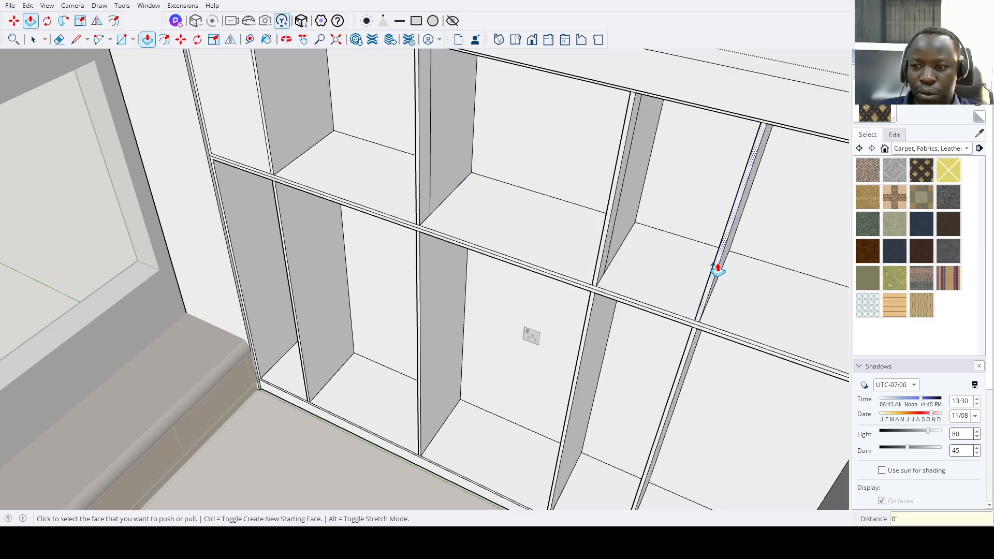
Recess the upper bay nearest the bench 21 3/4" and split its divider 4" behind the front edge.
{"action": "left_click", "coordinate": [239, 158]}
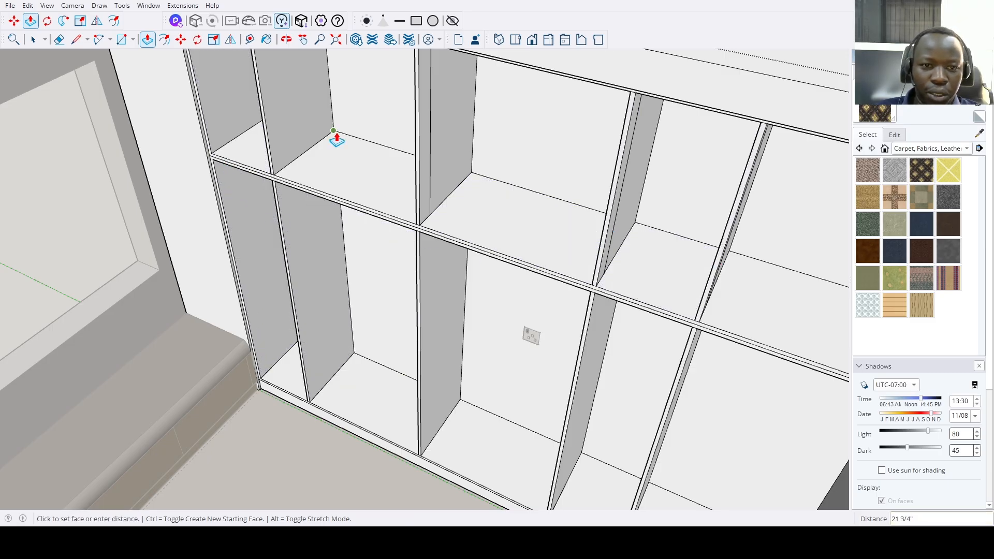
{"action": "left_click", "coordinate": [340, 139]}
{"action": "scroll", "coordinate": [317, 213], "scroll_direction": "down", "scroll_amount": 5}
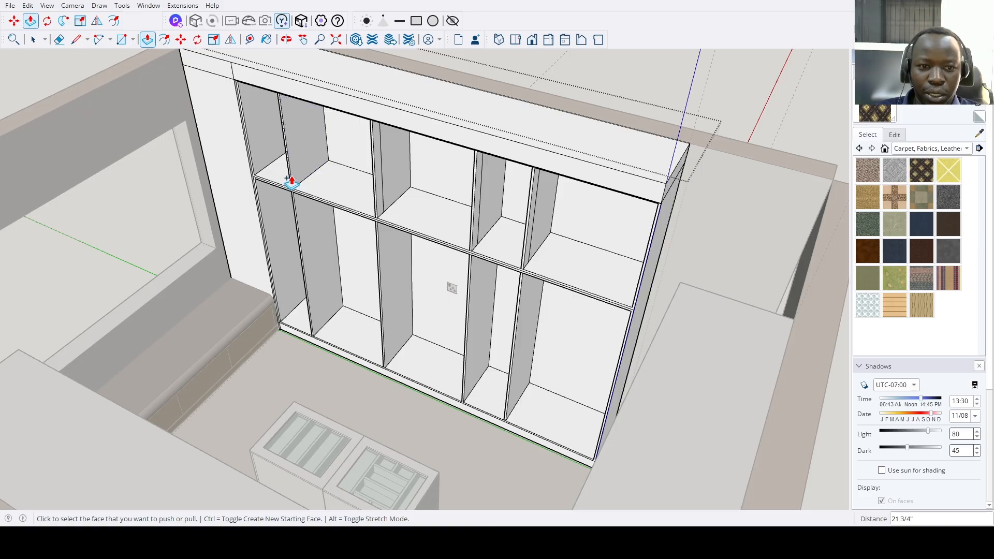
{"action": "left_click", "coordinate": [291, 182]}
{"action": "left_click", "coordinate": [382, 206]}
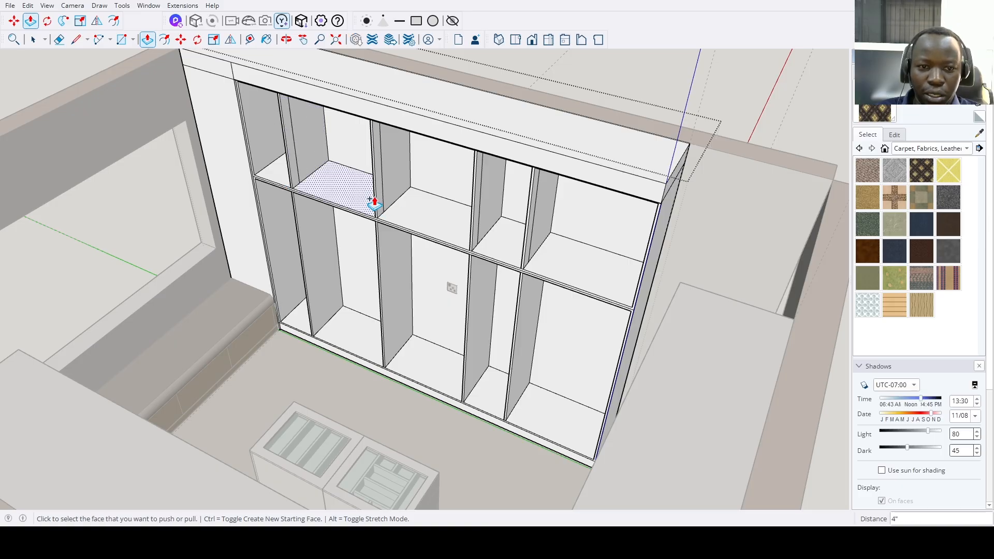
Push in the rear side of the upper divider nearest the bench behind its 4" front strip and erase the leftover back-wall line.
{"action": "scroll", "coordinate": [315, 164], "scroll_direction": "up", "scroll_amount": 3}
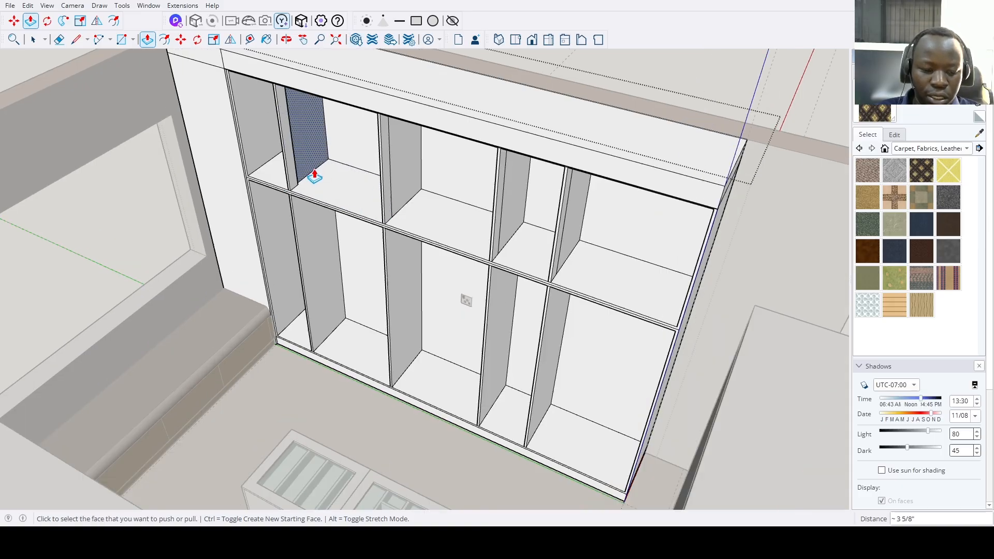
{"action": "key", "text": "e"}
{"action": "left_click", "coordinate": [315, 169]}
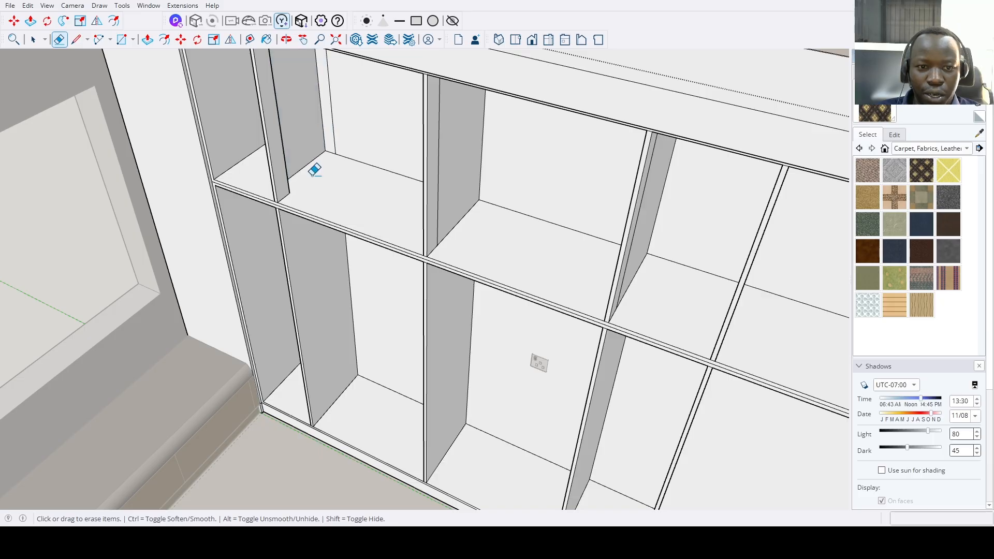
{"action": "left_click", "coordinate": [332, 120]}
Leave the cabinet group and delete the room wall containing the doorway to open up the view.
{"action": "scroll", "coordinate": [330, 275], "scroll_direction": "down", "scroll_amount": 1}
{"action": "mouse_move", "coordinate": [333, 245]}
{"action": "middle_mouse_down"}
{"action": "mouse_move", "coordinate": [344, 164]}
{"action": "mouse_move", "coordinate": [343, 191]}
{"action": "middle_mouse_up"}
{"action": "scroll", "coordinate": [339, 327], "scroll_direction": "down", "scroll_amount": 2}
{"action": "left_click", "coordinate": [336, 40]}
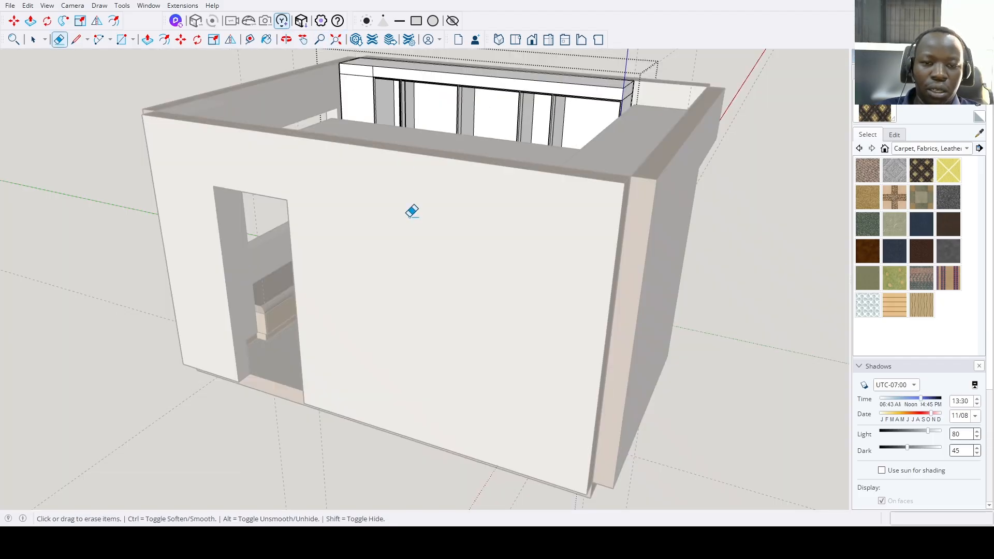
{"action": "scroll", "coordinate": [411, 211], "scroll_direction": "down", "scroll_amount": 2}
{"action": "key", "text": "space"}
{"action": "left_click", "coordinate": [424, 321]}
{"action": "key", "text": "Delete"}
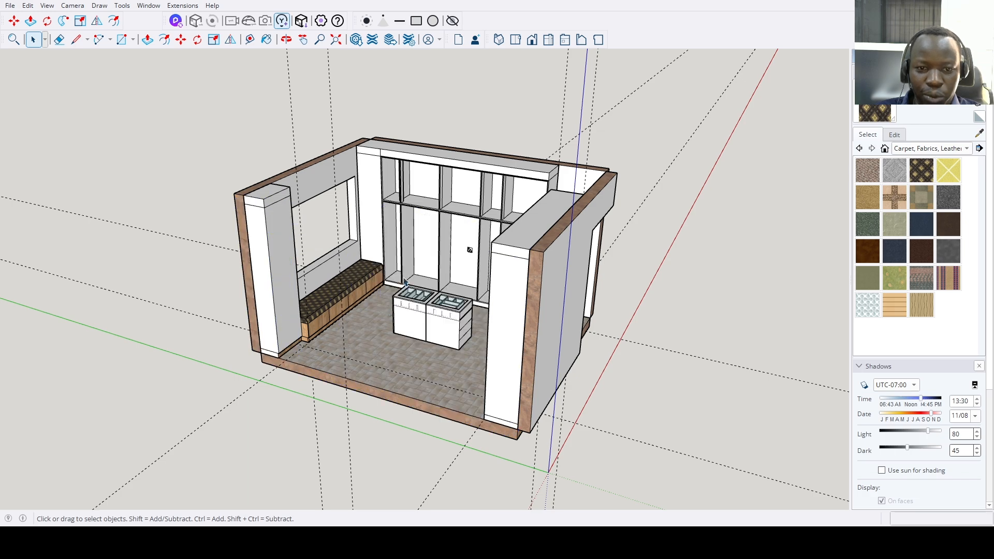
Remove the remaining rear face of the upper divider nearest the bench, keeping only its 4" front strip.
{"action": "middle_click_drag", "start_coordinate": [424, 321], "coordinate": [362, 229]}
{"action": "scroll", "coordinate": [411, 222], "scroll_direction": "up", "scroll_amount": 5}
{"action": "scroll", "coordinate": [406, 225], "scroll_direction": "up", "scroll_amount": 4}
{"action": "scroll", "coordinate": [347, 227], "scroll_direction": "up", "scroll_amount": 2}
{"action": "scroll", "coordinate": [362, 229], "scroll_direction": "up", "scroll_amount": 2}
{"action": "key", "text": "p"}
{"action": "left_click", "coordinate": [352, 214]}
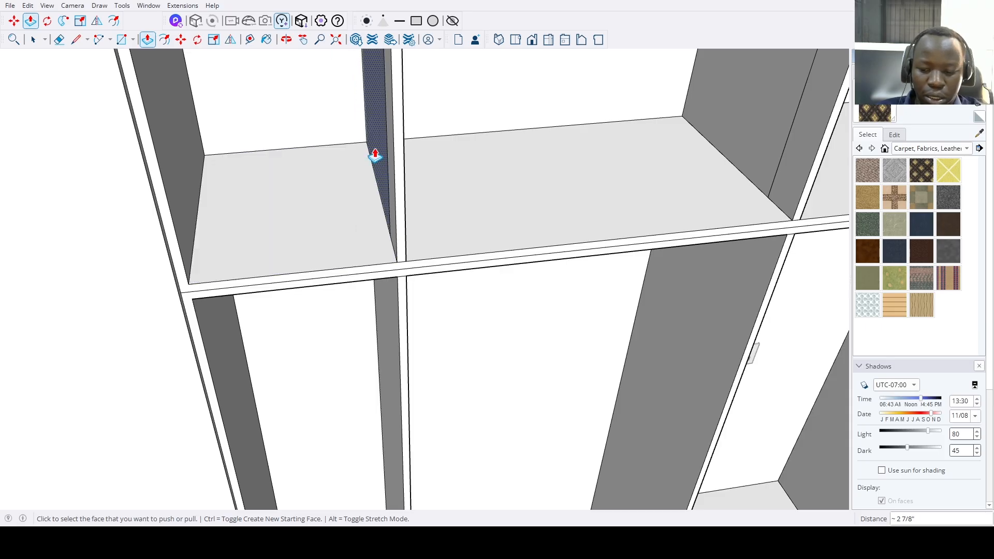
{"action": "key", "text": "e"}
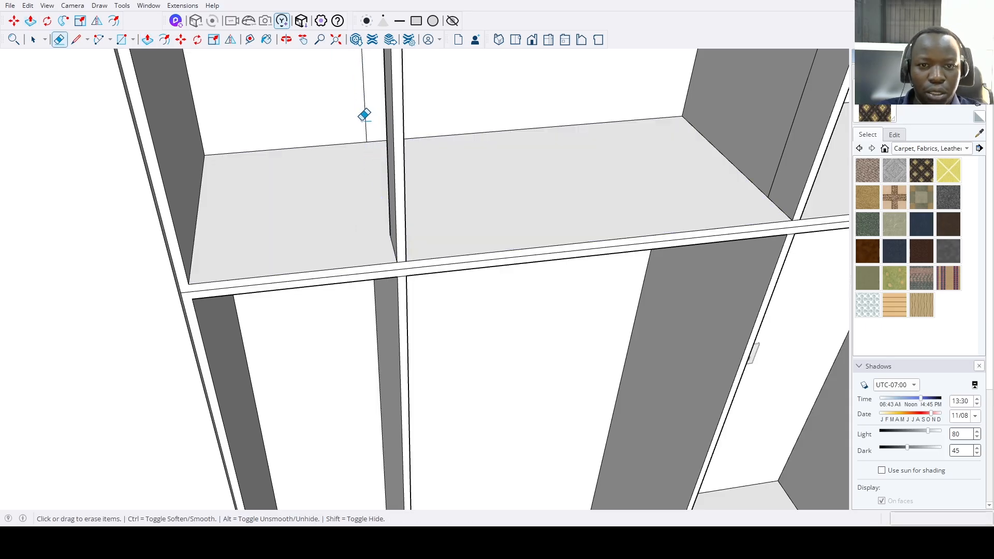
Erase the leftover lines on the back wall and shelf behind the remaining upper dividers.
{"action": "scroll", "coordinate": [365, 115], "scroll_direction": "down", "scroll_amount": 5}
{"action": "middle_click_drag", "start_coordinate": [436, 302], "coordinate": [416, 332]}
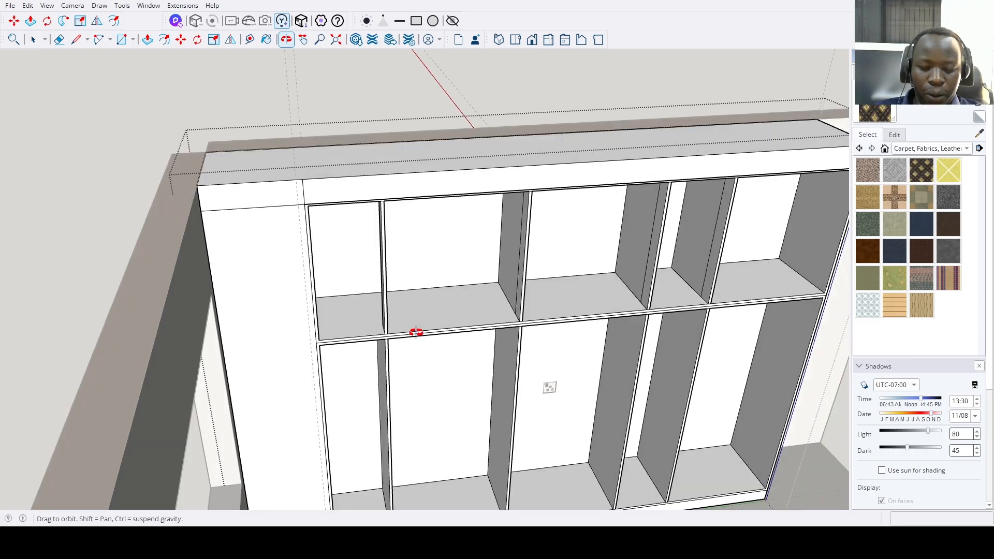
{"action": "scroll", "coordinate": [474, 254], "scroll_direction": "up", "scroll_amount": 3}
{"action": "mouse_move", "coordinate": [524, 263]}
{"action": "left_mouse_down"}
{"action": "mouse_move", "coordinate": [532, 266]}
{"action": "mouse_move", "coordinate": [540, 245]}
{"action": "left_mouse_up"}
{"action": "key", "text": "p"}
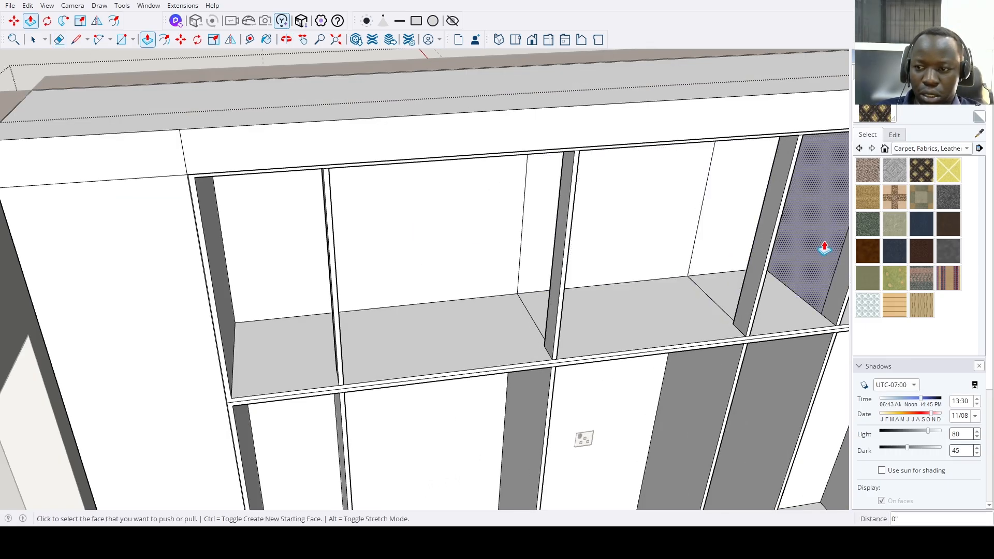
{"action": "mouse_move", "coordinate": [795, 254]}
{"action": "middle_mouse_down"}
{"action": "mouse_move", "coordinate": [368, 224]}
{"action": "mouse_move", "coordinate": [375, 341]}
{"action": "mouse_move", "coordinate": [188, 350]}
{"action": "mouse_move", "coordinate": [240, 383]}
{"action": "mouse_move", "coordinate": [373, 337]}
{"action": "middle_mouse_up"}
{"action": "scroll", "coordinate": [382, 239], "scroll_direction": "up", "scroll_amount": 3}
{"action": "key", "text": "e"}
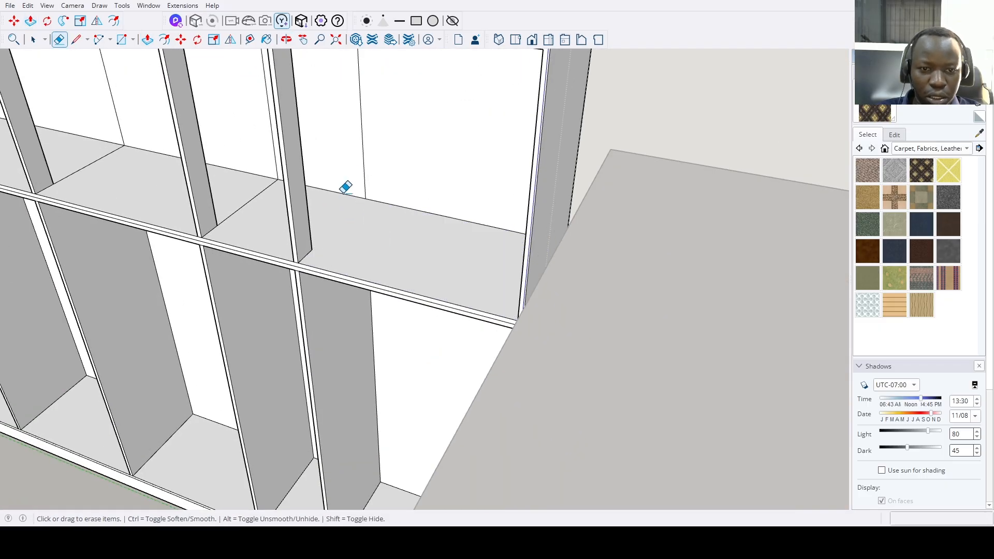
{"action": "left_click", "coordinate": [263, 194]}
{"action": "mouse_move", "coordinate": [265, 172]}
{"action": "middle_mouse_down"}
{"action": "mouse_move", "coordinate": [285, 153]}
{"action": "mouse_move", "coordinate": [344, 227]}
{"action": "middle_mouse_up"}
{"action": "left_click", "coordinate": [262, 136]}
{"action": "scroll", "coordinate": [262, 137], "scroll_direction": "down", "scroll_amount": 2}
{"action": "scroll", "coordinate": [277, 211], "scroll_direction": "up", "scroll_amount": 3}
{"action": "scroll", "coordinate": [276, 175], "scroll_direction": "down", "scroll_amount": 3}
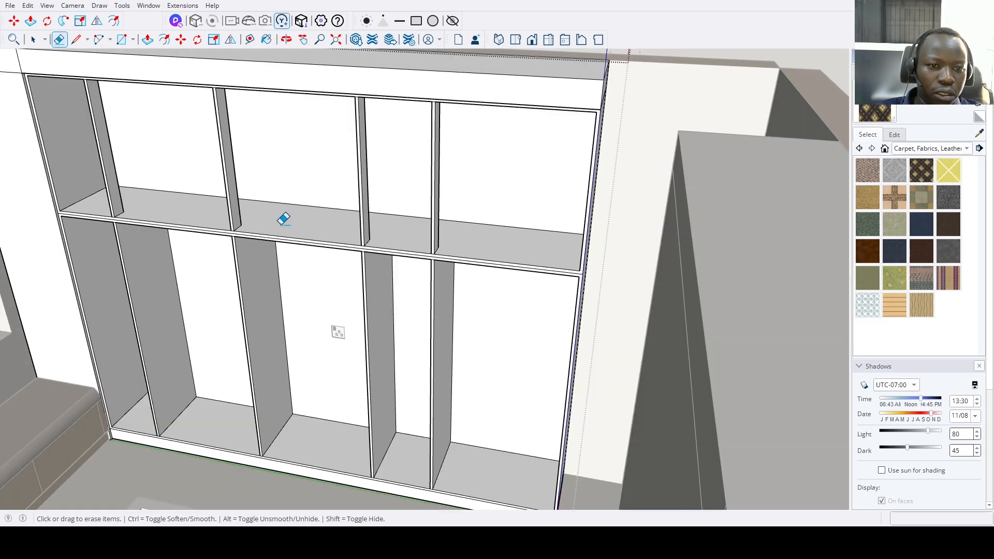
Erase the leftover lines on the ceiling of the upper bays behind their shortened dividers.
{"action": "middle_click_drag", "start_coordinate": [282, 218], "coordinate": [342, 162]}
{"action": "scroll", "coordinate": [341, 161], "scroll_direction": "up", "scroll_amount": 3}
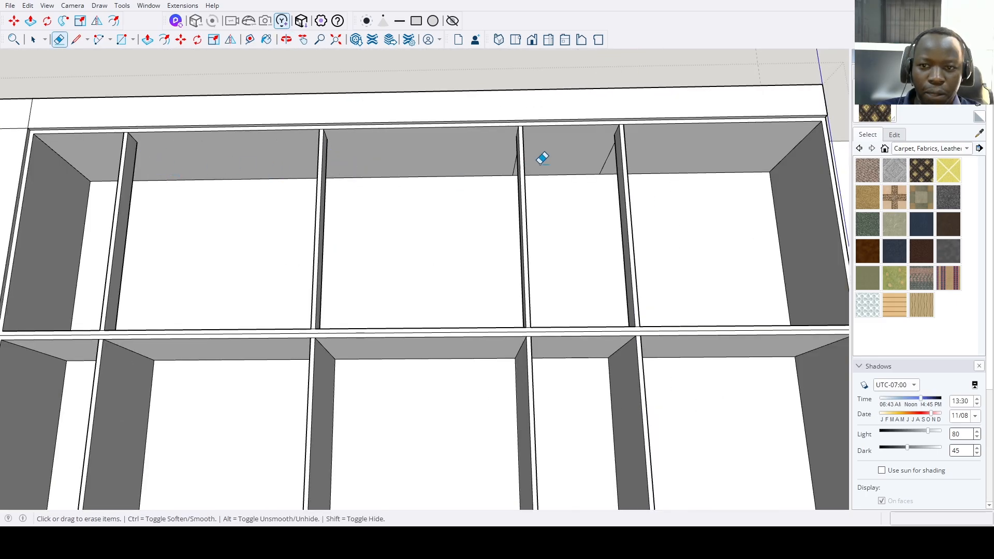
{"action": "left_click", "coordinate": [619, 152]}
{"action": "scroll", "coordinate": [611, 154], "scroll_direction": "up", "scroll_amount": 2}
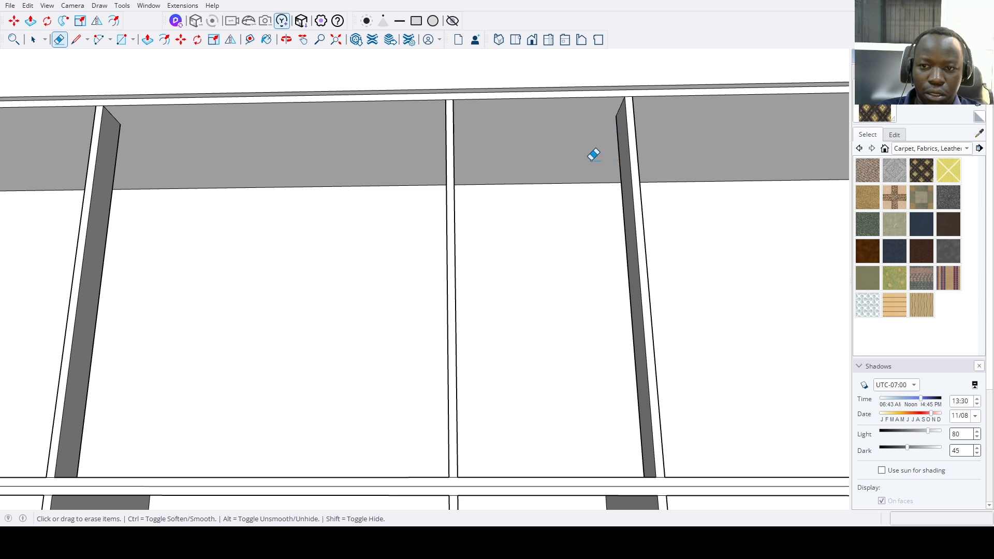
{"action": "middle_click_drag", "start_coordinate": [594, 155], "coordinate": [484, 177]}
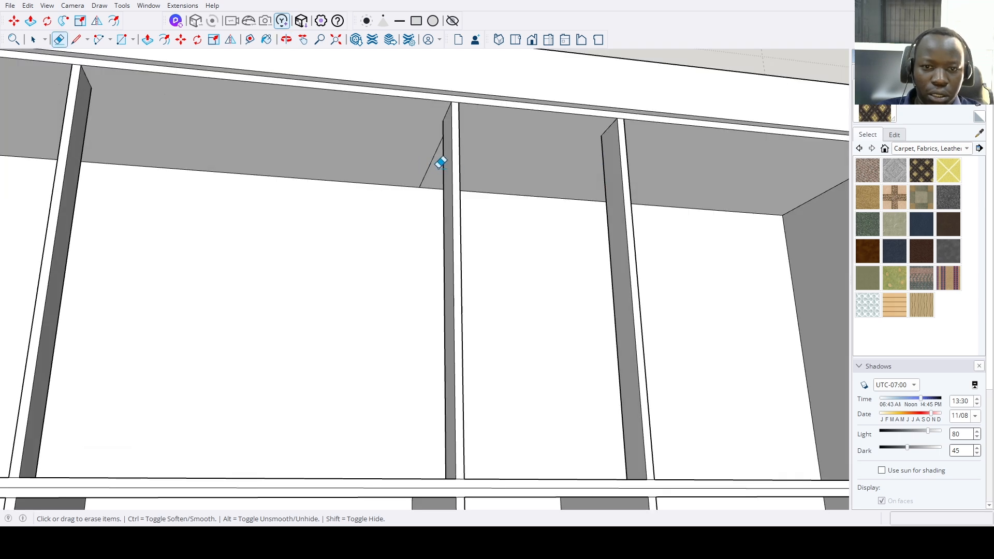
{"action": "scroll", "coordinate": [381, 218], "scroll_direction": "down", "scroll_amount": 2}
{"action": "scroll", "coordinate": [385, 264], "scroll_direction": "down", "scroll_amount": 5}
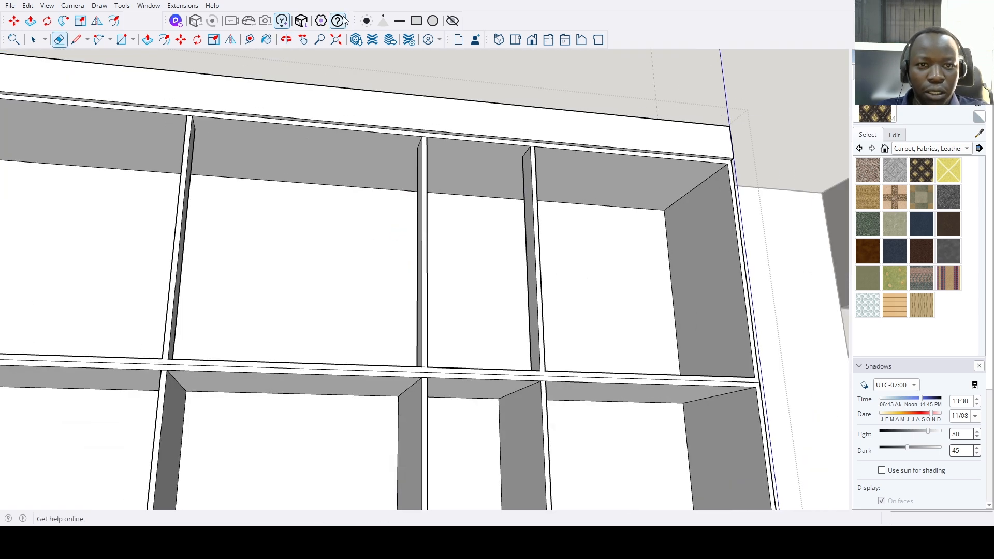
Push the side faces of the lower and upper bays nearest the bench 22 1/2" into the corner.
{"action": "middle_click_drag", "start_coordinate": [385, 264], "coordinate": [399, 348]}
{"action": "scroll", "coordinate": [399, 348], "scroll_direction": "up", "scroll_amount": 3}
{"action": "middle_click_drag", "start_coordinate": [448, 320], "coordinate": [454, 349]}
{"action": "scroll", "coordinate": [395, 334], "scroll_direction": "up", "scroll_amount": 3}
{"action": "key", "text": "p"}
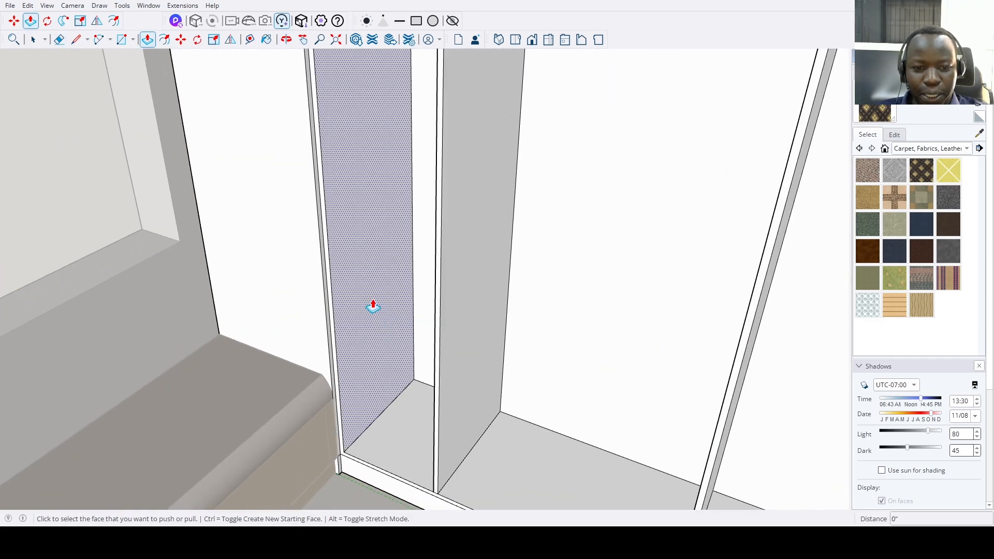
{"action": "left_click", "coordinate": [337, 311]}
{"action": "scroll", "coordinate": [339, 303], "scroll_direction": "down", "scroll_amount": 2}
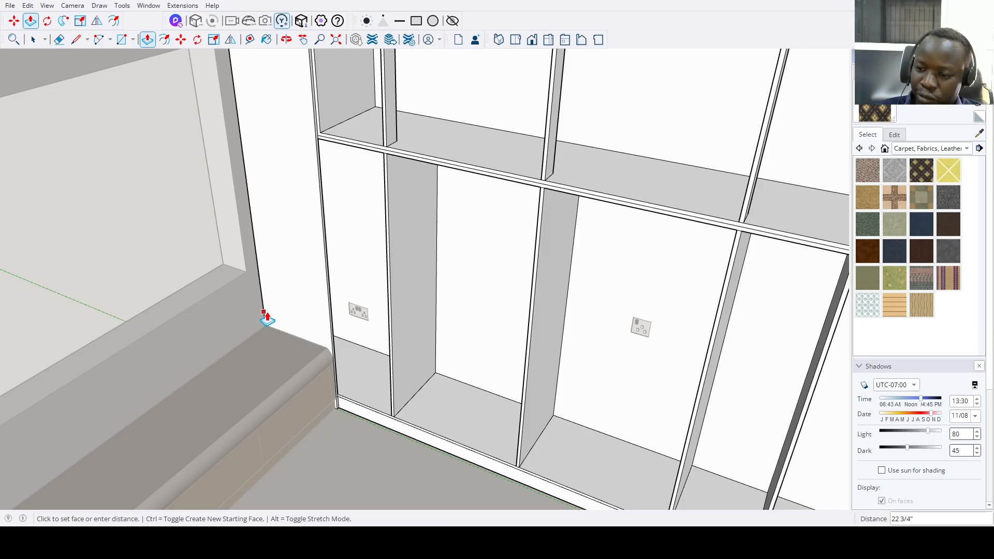
{"action": "type", "text": "22.5"}
{"action": "key", "text": "Return"}
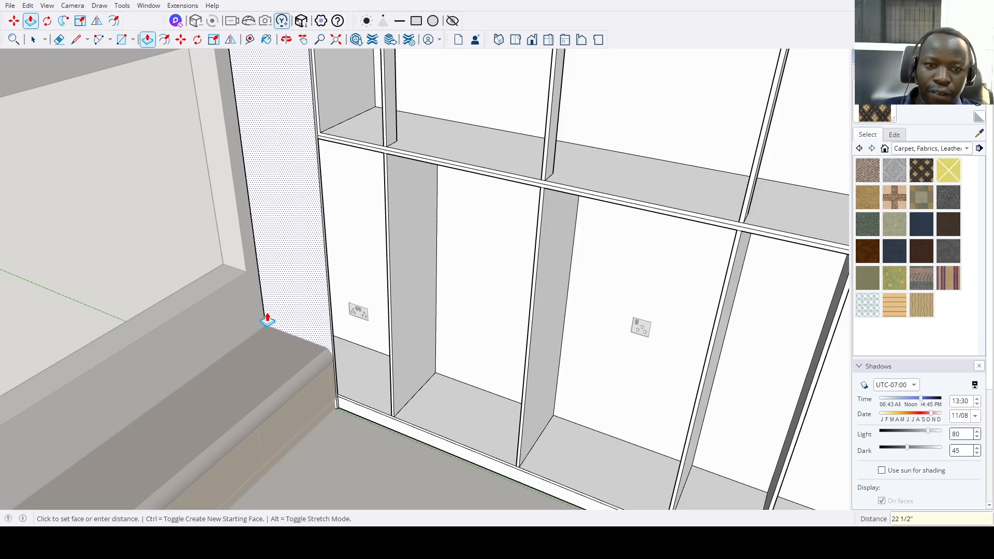
{"action": "double_click", "coordinate": [343, 102]}
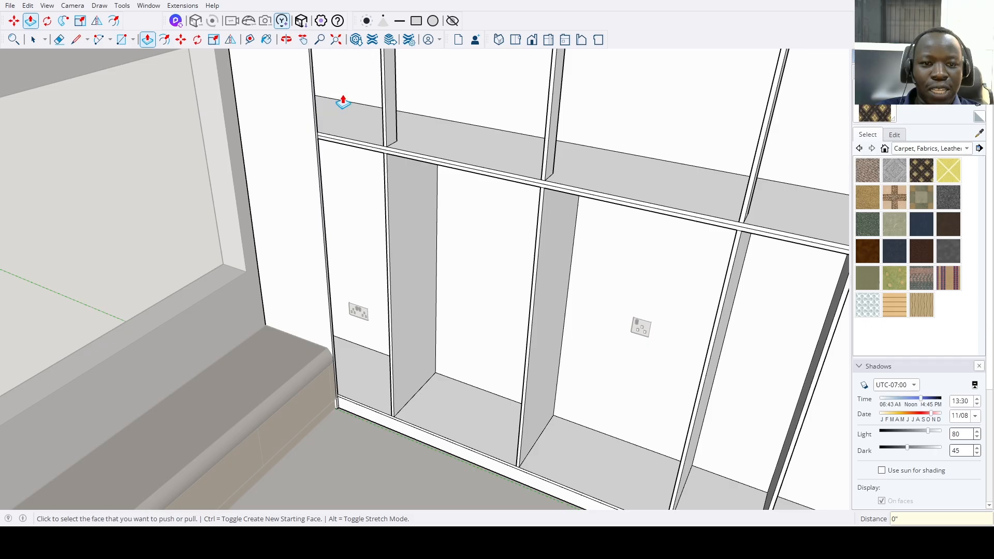
Place guides on the end side panel of the lower bay, 2" below the shelf and about 9 5/8" from the back wall.
{"action": "scroll", "coordinate": [337, 220], "scroll_direction": "down", "scroll_amount": 4}
{"action": "middle_click_drag", "start_coordinate": [338, 237], "coordinate": [331, 321]}
{"action": "scroll", "coordinate": [304, 304], "scroll_direction": "down", "scroll_amount": 3}
{"action": "scroll", "coordinate": [331, 322], "scroll_direction": "down", "scroll_amount": 3}
{"action": "key", "text": "space"}
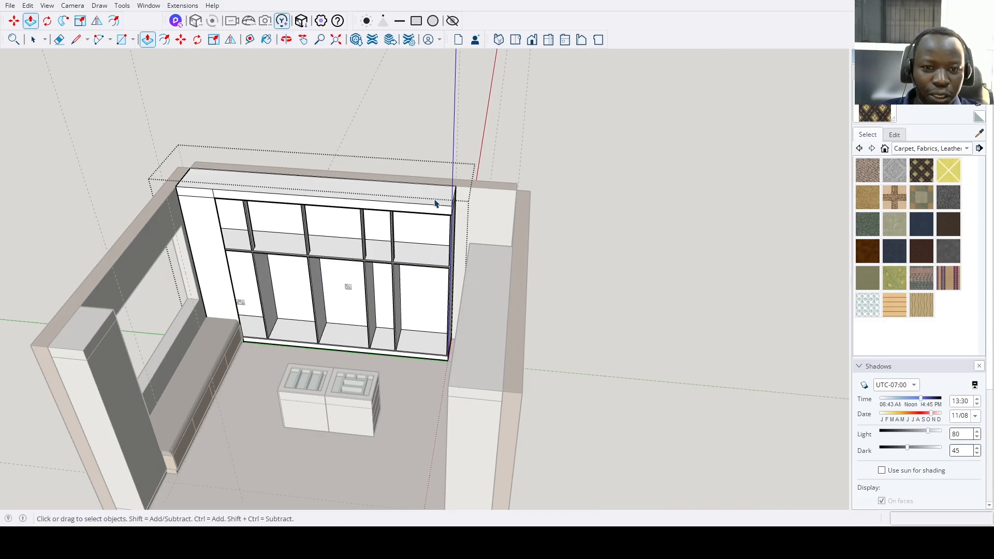
{"action": "scroll", "coordinate": [385, 352], "scroll_direction": "up", "scroll_amount": 3}
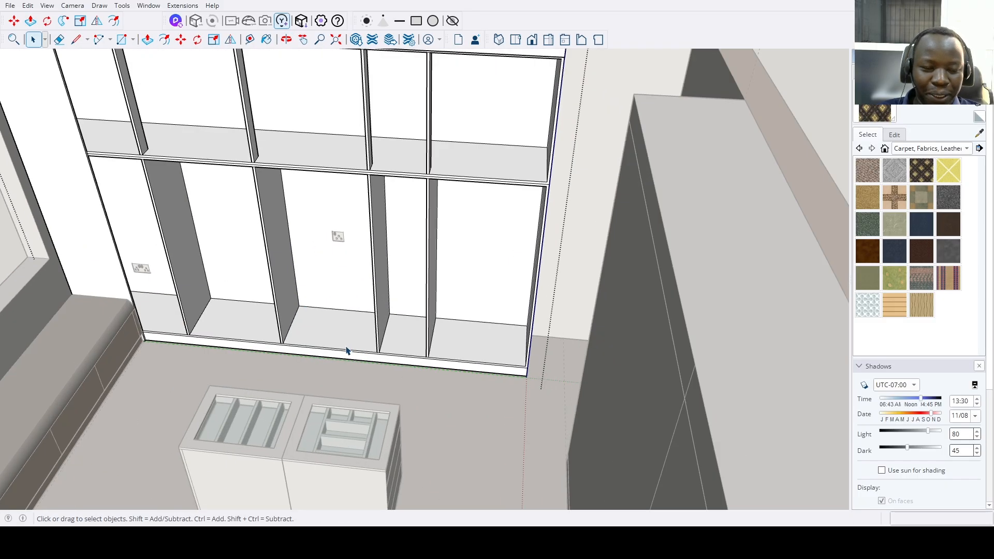
{"action": "middle_click_drag", "start_coordinate": [344, 349], "coordinate": [453, 200]}
{"action": "middle_click_drag", "start_coordinate": [510, 263], "coordinate": [444, 239]}
{"action": "scroll", "coordinate": [483, 298], "scroll_direction": "down", "scroll_amount": 4}
{"action": "scroll", "coordinate": [435, 269], "scroll_direction": "up", "scroll_amount": 6}
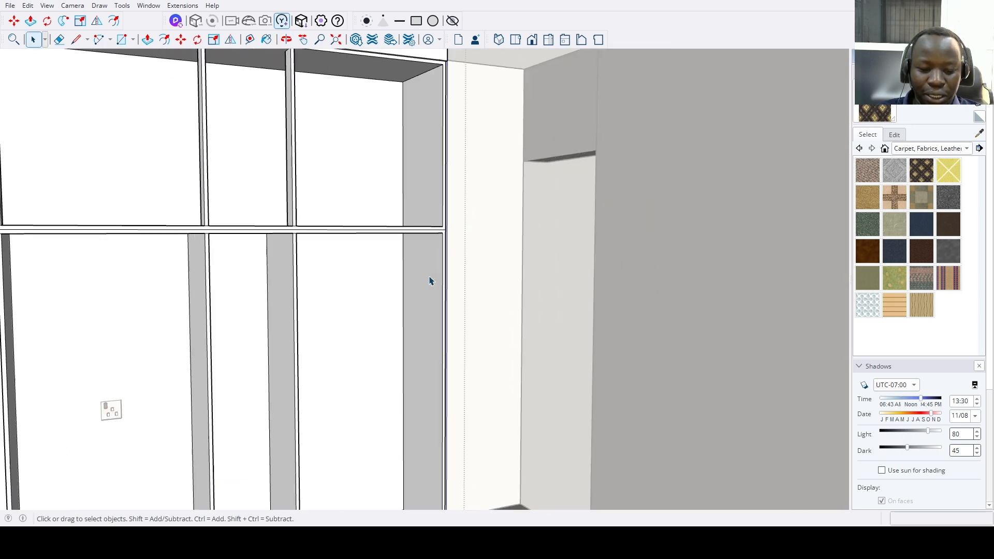
{"action": "key", "text": "t"}
{"action": "left_click", "coordinate": [434, 194]}
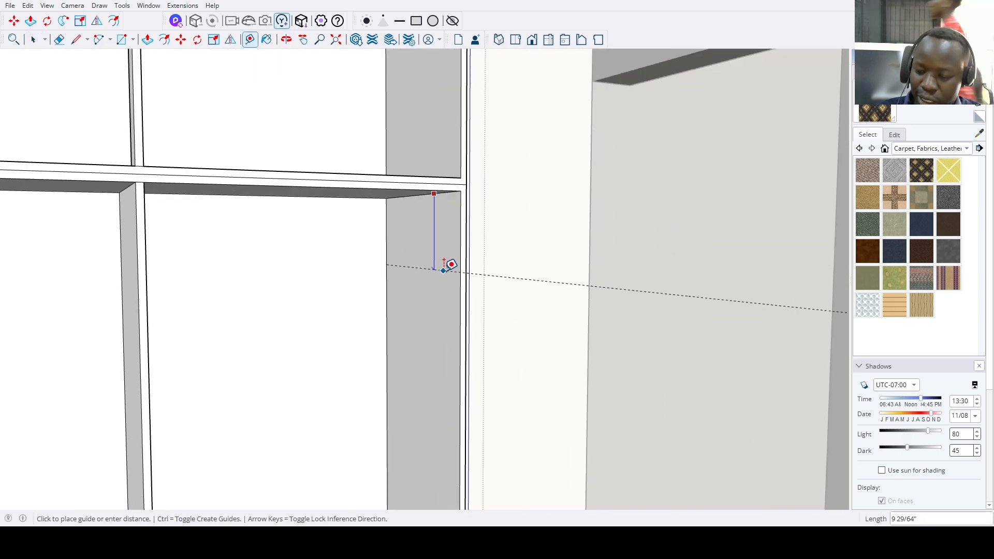
{"action": "type", "text": "2"}
{"action": "key", "text": "Return"}
{"action": "scroll", "coordinate": [446, 262], "scroll_direction": "up", "scroll_amount": 3}
{"action": "left_click", "coordinate": [372, 278]}
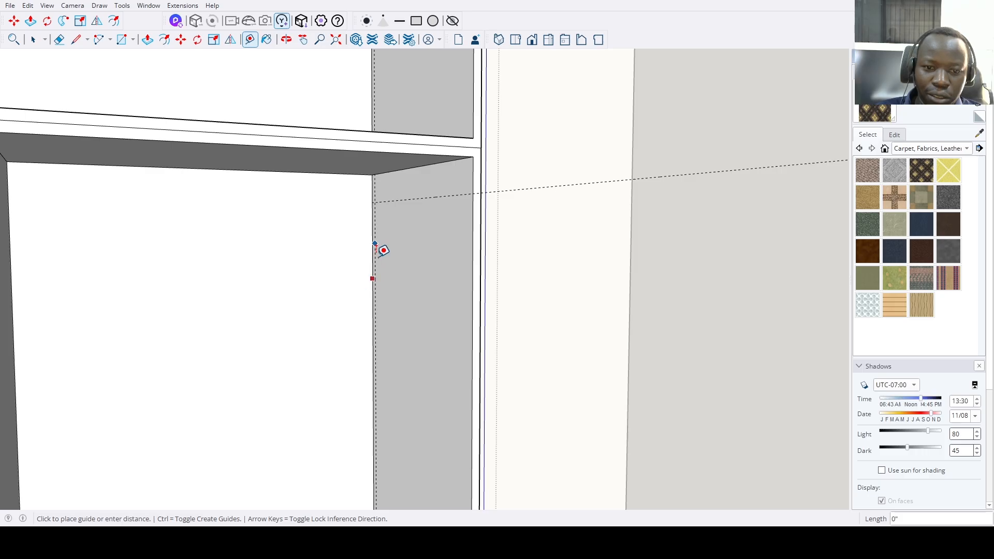
{"action": "scroll", "coordinate": [423, 165], "scroll_direction": "up", "scroll_amount": 2}
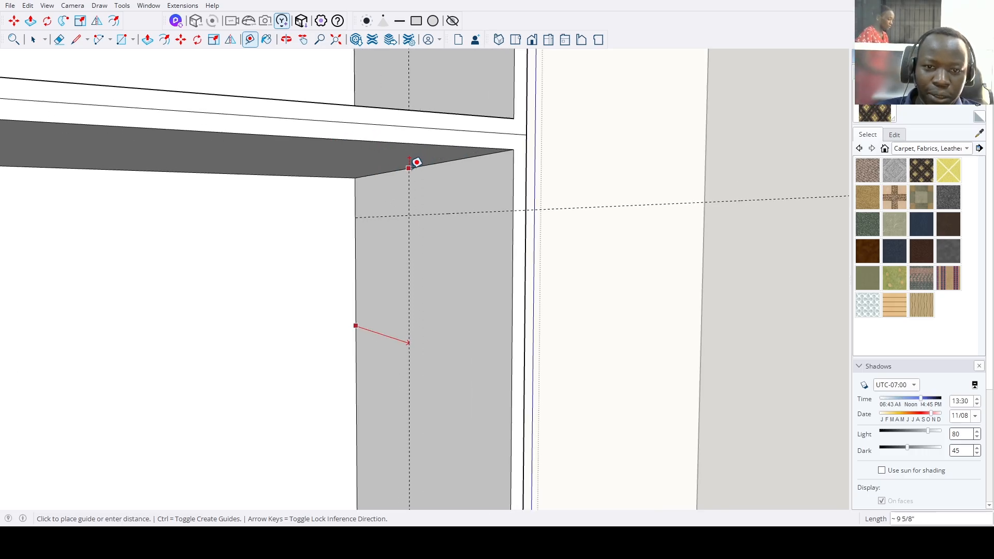
{"action": "left_click", "coordinate": [417, 164]}
Draw a 0.5" radius circle at the guide intersection and extrude it 164" as a hanging rod through all lower bays.
{"action": "scroll", "coordinate": [420, 192], "scroll_direction": "up", "scroll_amount": 3}
{"action": "key", "text": "c"}
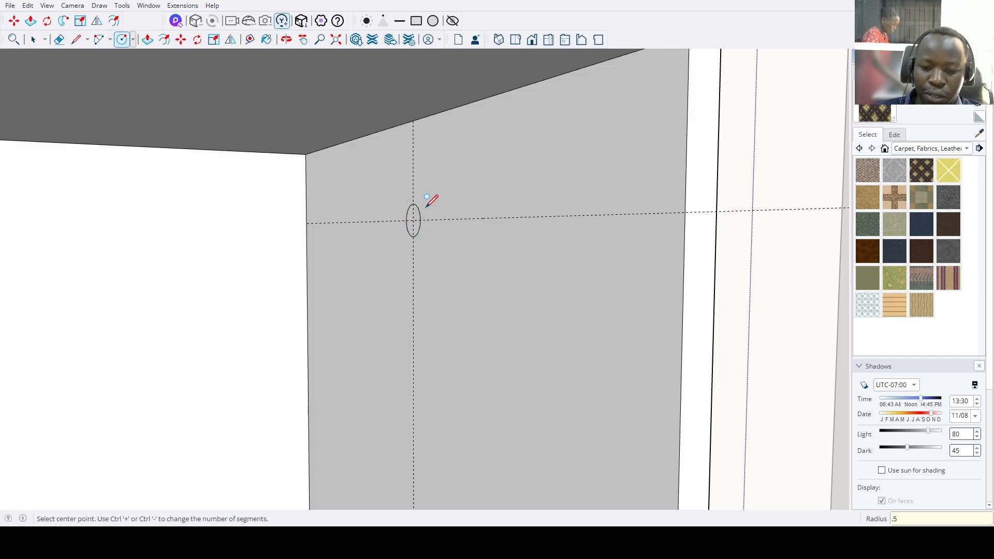
{"action": "left_click", "coordinate": [413, 220]}
{"action": "key", "text": "p"}
{"action": "left_click", "coordinate": [413, 222]}
{"action": "middle_click_drag", "start_coordinate": [413, 222], "coordinate": [130, 75]}
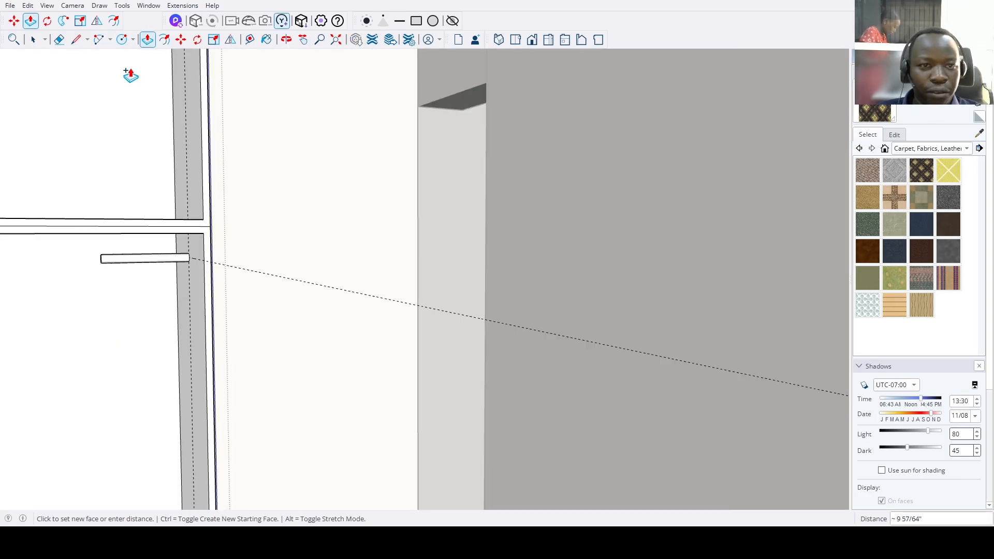
{"action": "left_click", "coordinate": [336, 39]}
{"action": "middle_click_drag", "start_coordinate": [411, 123], "coordinate": [133, 238]}
{"action": "scroll", "coordinate": [347, 206], "scroll_direction": "up", "scroll_amount": 5}
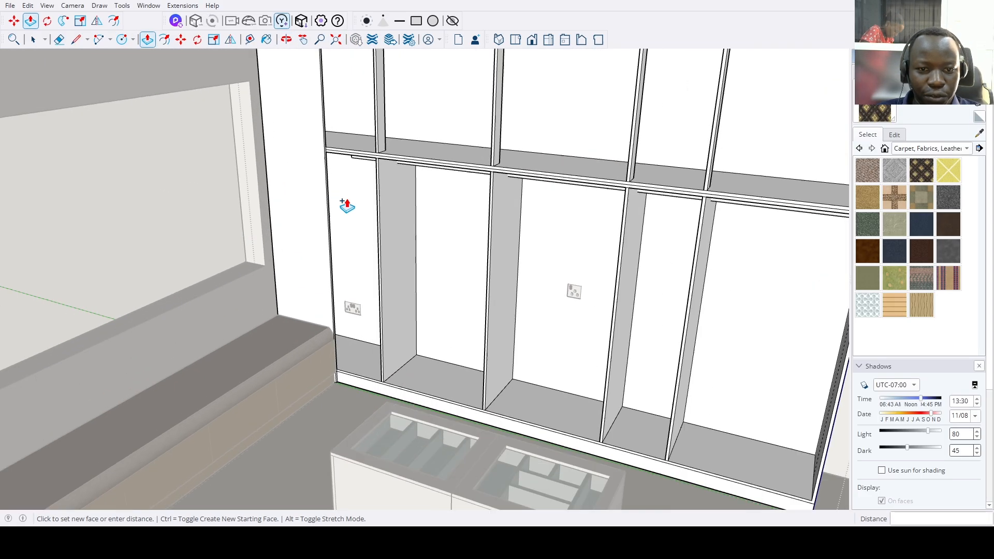
{"action": "scroll", "coordinate": [347, 206], "scroll_direction": "up", "scroll_amount": 3}
{"action": "middle_click_drag", "start_coordinate": [344, 187], "coordinate": [256, 160]}
{"action": "scroll", "coordinate": [248, 126], "scroll_direction": "up", "scroll_amount": 3}
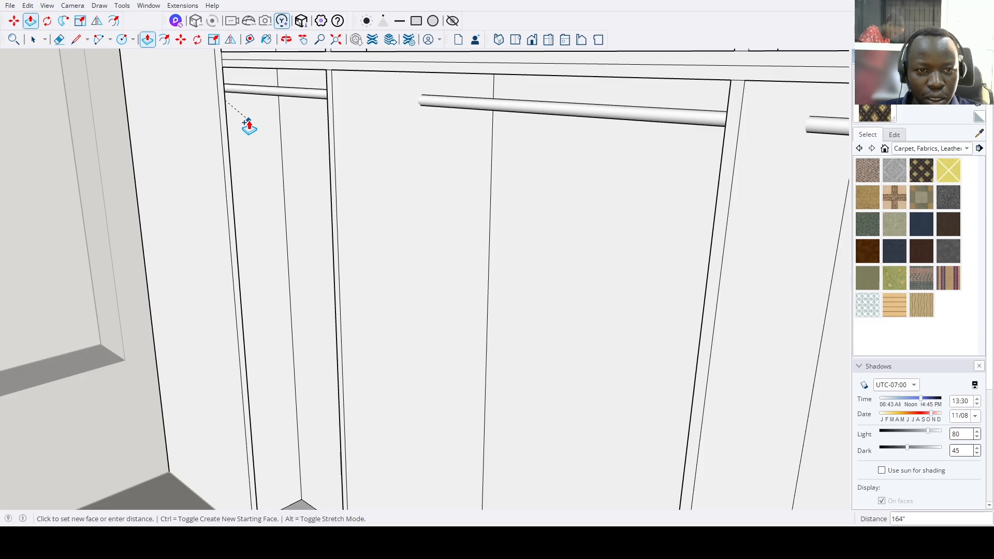
Copy the rod's end circle from the bench-side corner along the rod to the face of the divider beside the narrow lower bay.
{"action": "key", "text": "space"}
{"action": "scroll", "coordinate": [248, 124], "scroll_direction": "down", "scroll_amount": 3}
{"action": "middle_click_drag", "start_coordinate": [244, 122], "coordinate": [130, 390]}
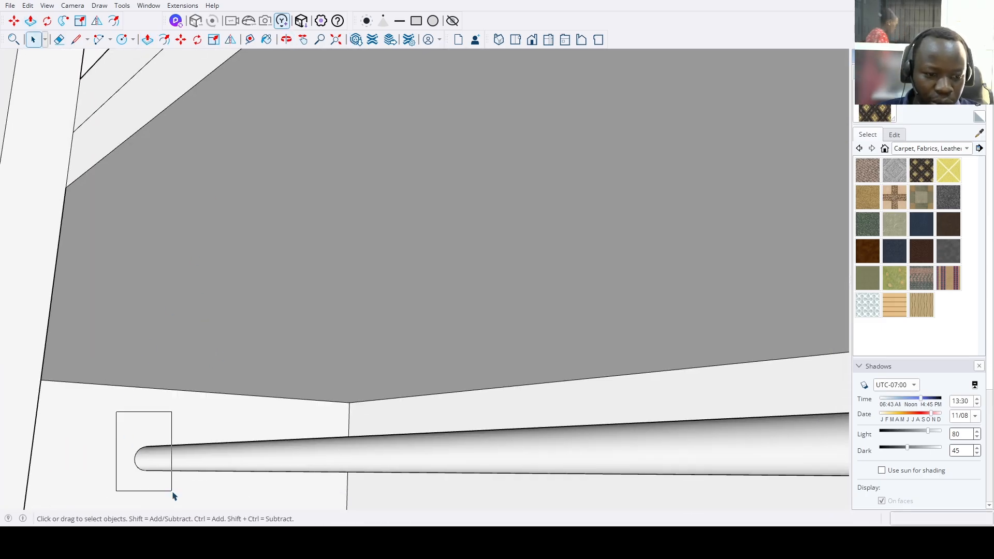
{"action": "left_click_drag", "start_coordinate": [173, 493], "coordinate": [172, 493]}
{"action": "scroll", "coordinate": [135, 461], "scroll_direction": "up", "scroll_amount": 3}
{"action": "key", "text": "m"}
{"action": "left_click", "coordinate": [135, 469]}
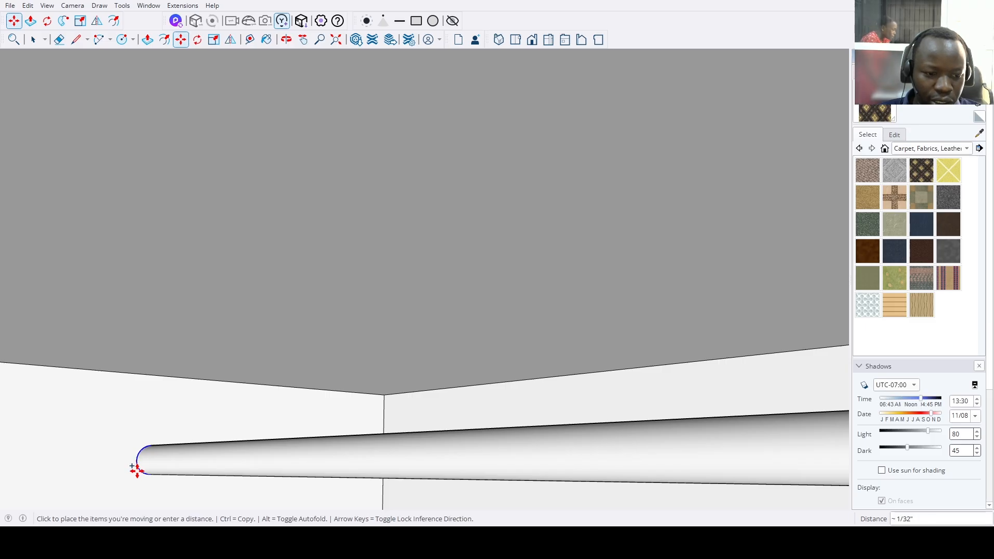
{"action": "scroll", "coordinate": [137, 470], "scroll_direction": "down", "scroll_amount": 1}
{"action": "left_click", "coordinate": [336, 40]}
{"action": "middle_click_drag", "start_coordinate": [395, 335], "coordinate": [546, 353]}
{"action": "scroll", "coordinate": [414, 296], "scroll_direction": "up", "scroll_amount": 2}
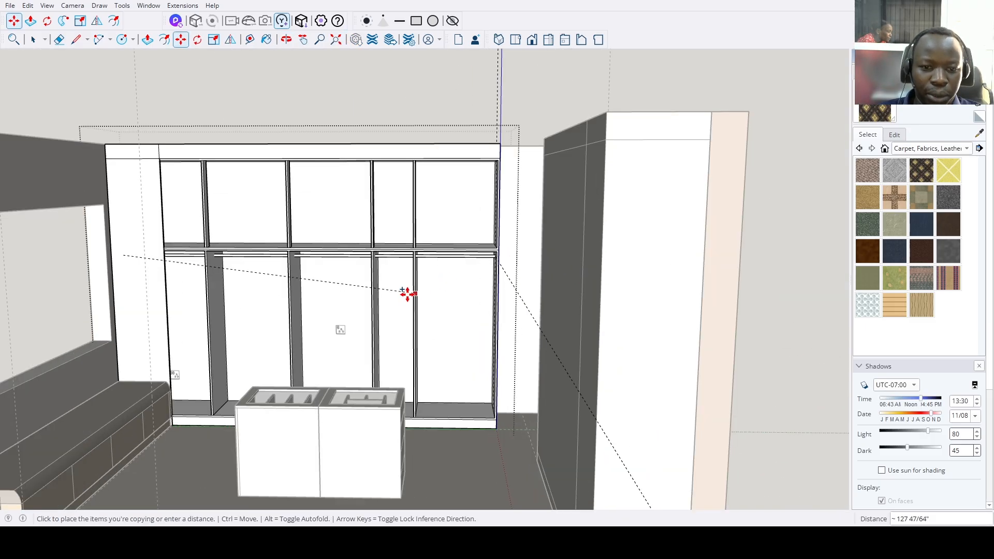
{"action": "scroll", "coordinate": [407, 294], "scroll_direction": "up", "scroll_amount": 6}
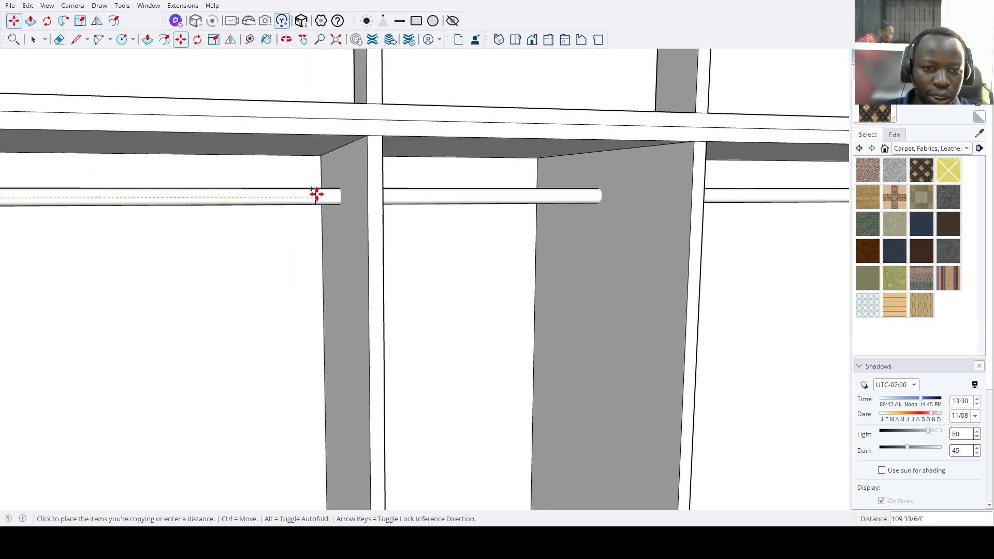
{"action": "left_click", "coordinate": [342, 193]}
{"action": "left_click", "coordinate": [340, 196]}
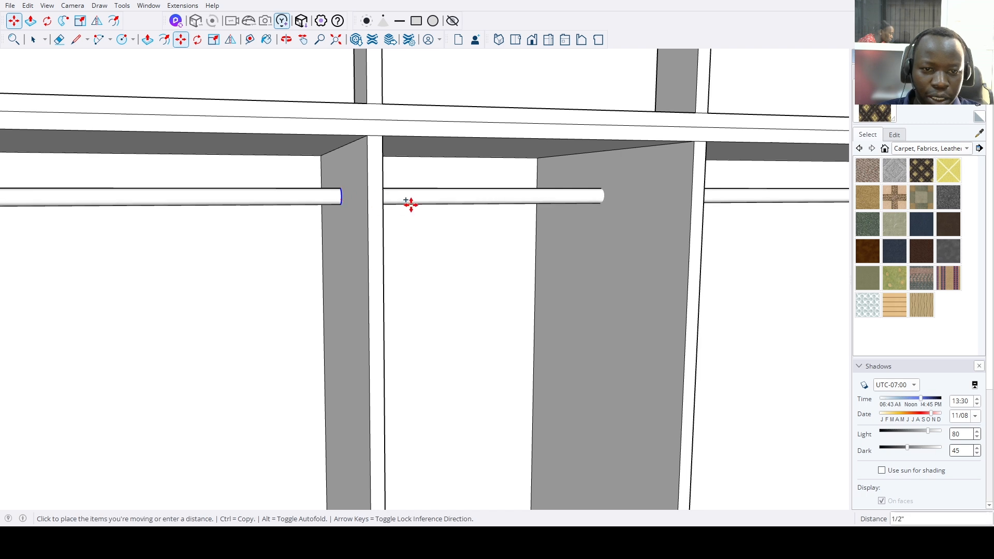
Copy the circle onto the faces of both dividers flanking the narrow lower bay, offsetting 3/4" across each divider, to split the rod.
{"action": "key", "text": "ctrl"}
{"action": "middle_click_drag", "start_coordinate": [411, 204], "coordinate": [319, 194]}
{"action": "scroll", "coordinate": [337, 197], "scroll_direction": "up", "scroll_amount": 3}
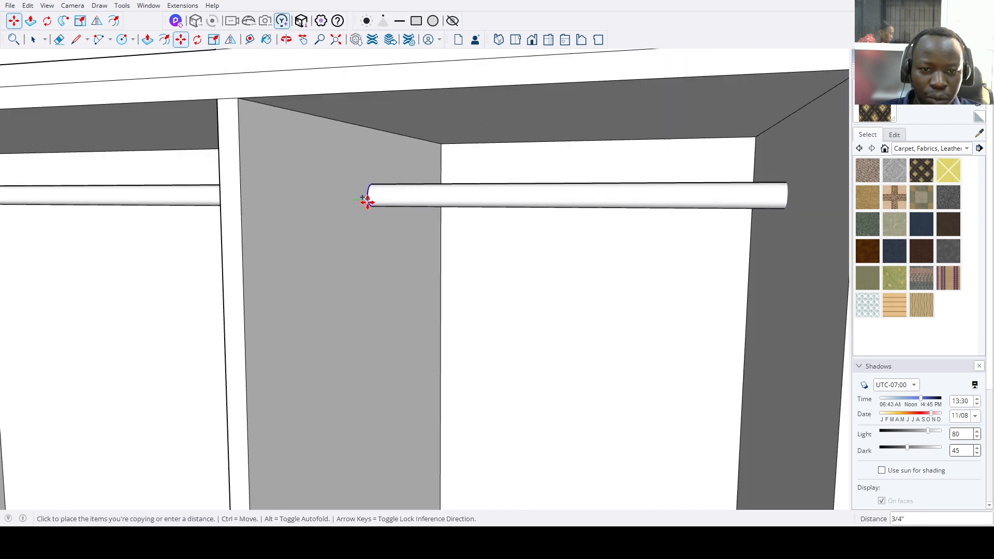
{"action": "left_click", "coordinate": [368, 199]}
{"action": "key", "text": "ctrl"}
{"action": "scroll", "coordinate": [319, 281], "scroll_direction": "down", "scroll_amount": 2}
{"action": "middle_click_drag", "start_coordinate": [588, 228], "coordinate": [444, 222]}
{"action": "left_click", "coordinate": [633, 220]}
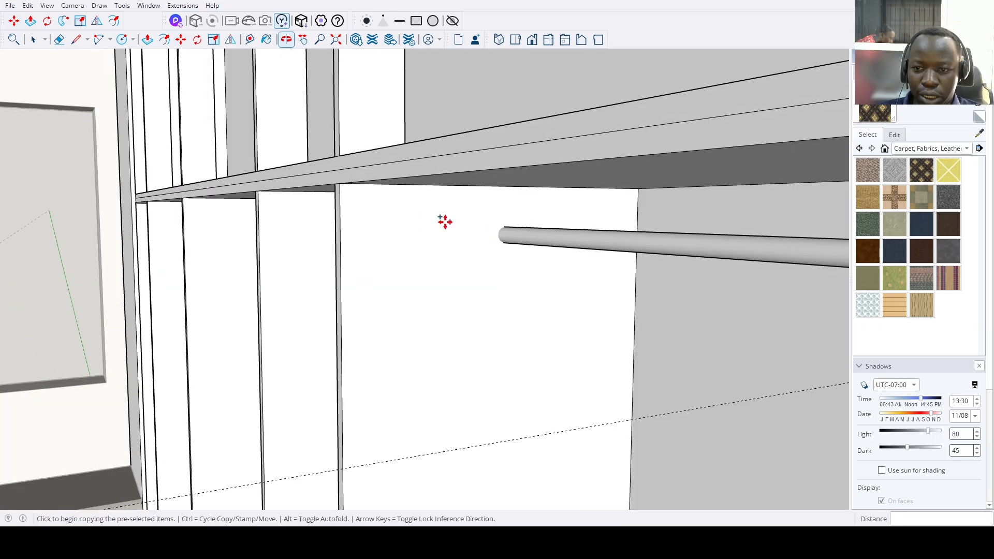
{"action": "scroll", "coordinate": [499, 253], "scroll_direction": "down", "scroll_amount": 5}
{"action": "scroll", "coordinate": [517, 266], "scroll_direction": "up", "scroll_amount": 6}
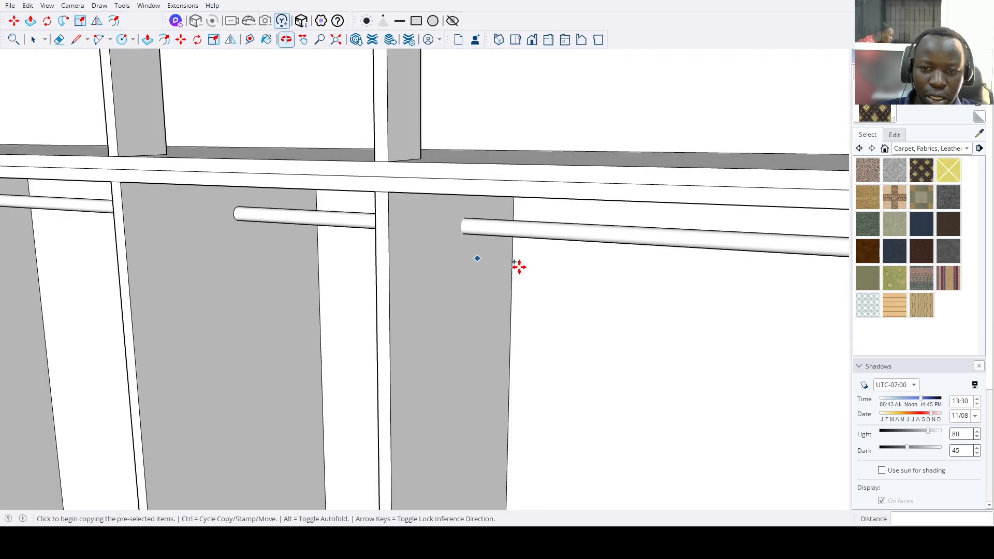
{"action": "scroll", "coordinate": [401, 228], "scroll_direction": "up", "scroll_amount": 2}
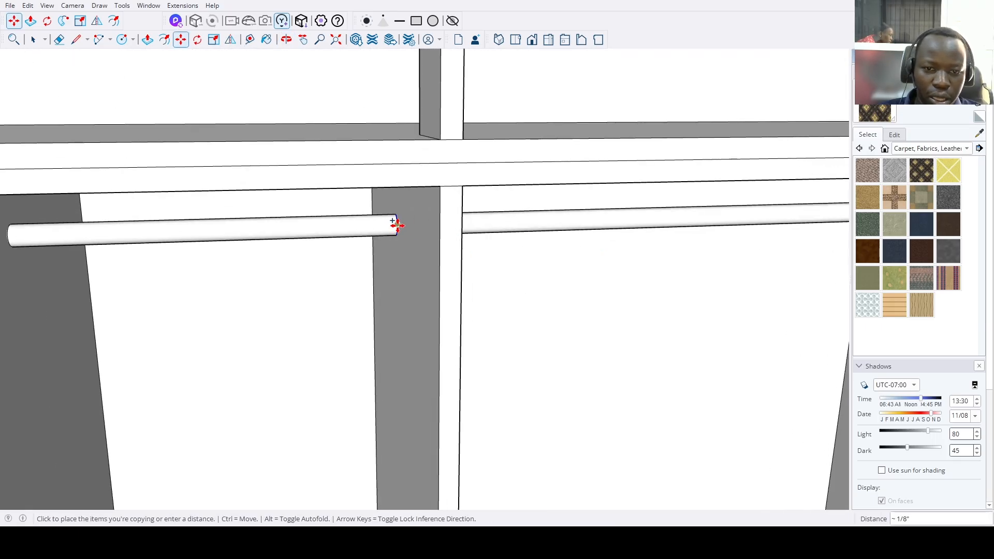
{"action": "mouse_move", "coordinate": [396, 226]}
{"action": "middle_mouse_down"}
{"action": "mouse_move", "coordinate": [468, 224]}
{"action": "mouse_move", "coordinate": [406, 224]}
{"action": "middle_mouse_up"}
{"action": "scroll", "coordinate": [413, 224], "scroll_direction": "up", "scroll_amount": 3}
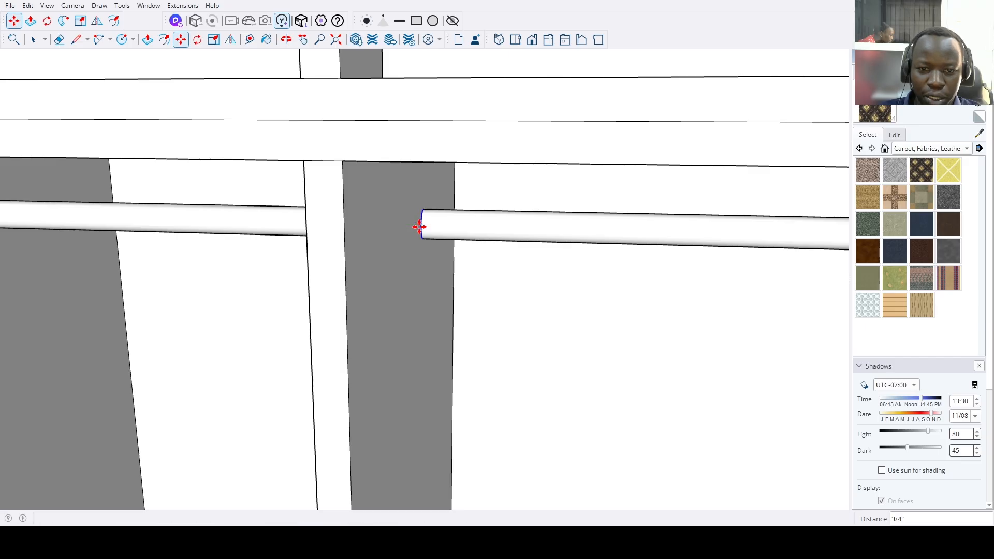
Delete the rod segment inside the narrow lower bay.
{"action": "key", "text": "space"}
{"action": "scroll", "coordinate": [362, 239], "scroll_direction": "down", "scroll_amount": 1}
{"action": "double_click", "coordinate": [269, 227]}
{"action": "scroll", "coordinate": [268, 228], "scroll_direction": "down", "scroll_amount": 4}
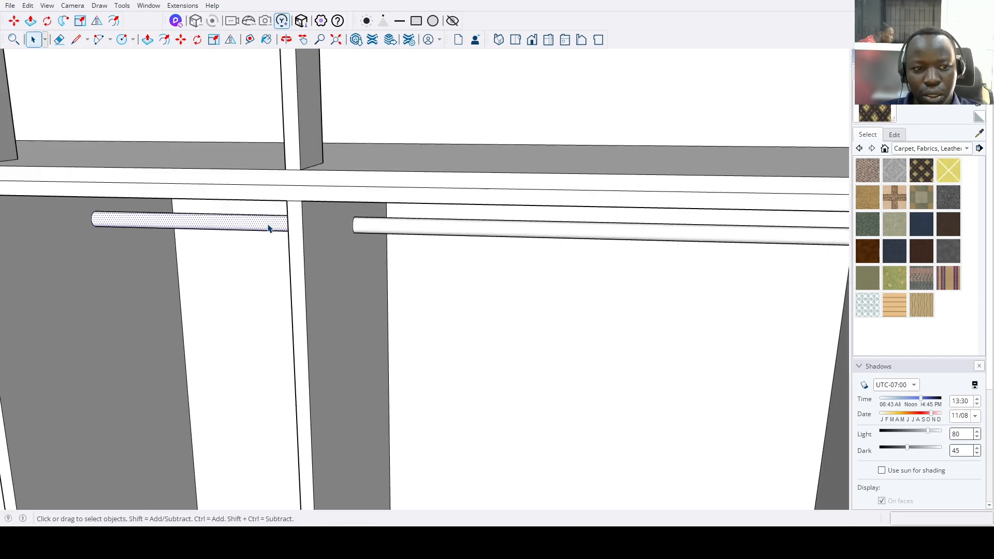
{"action": "scroll", "coordinate": [269, 227], "scroll_direction": "down", "scroll_amount": 2}
{"action": "key", "text": "Delete"}
{"action": "scroll", "coordinate": [268, 227], "scroll_direction": "down", "scroll_amount": 4}
{"action": "scroll", "coordinate": [244, 282], "scroll_direction": "down", "scroll_amount": 4}
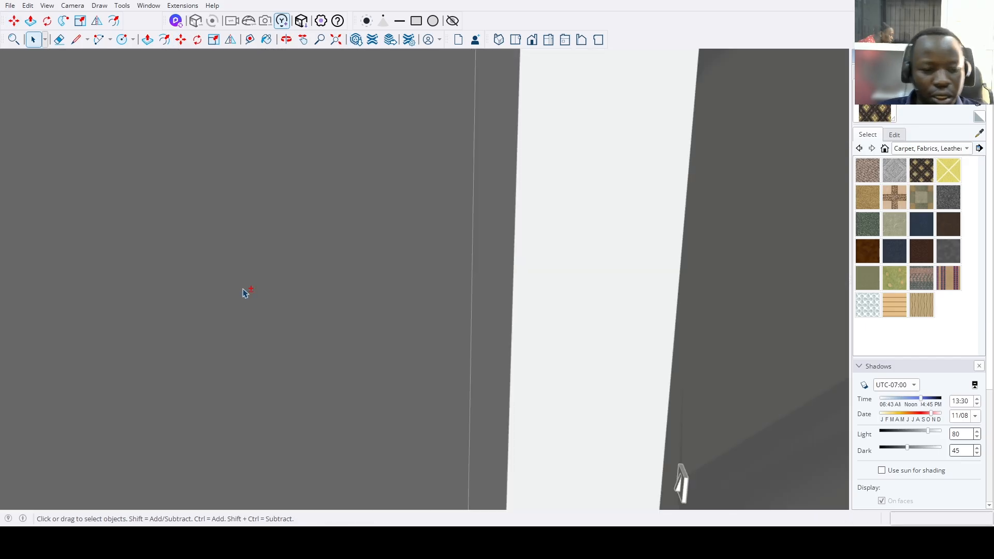
Copy the narrow lower bay's floor face up 72 1/2" to the bay's ceiling and divide the distance into six equal shelf spaces.
{"action": "middle_click_drag", "start_coordinate": [245, 290], "coordinate": [289, 262]}
{"action": "left_click", "coordinate": [336, 40]}
{"action": "scroll", "coordinate": [393, 292], "scroll_direction": "up", "scroll_amount": 5}
{"action": "middle_click_drag", "start_coordinate": [392, 292], "coordinate": [341, 331]}
{"action": "scroll", "coordinate": [507, 353], "scroll_direction": "up", "scroll_amount": 2}
{"action": "scroll", "coordinate": [506, 353], "scroll_direction": "up", "scroll_amount": 1}
{"action": "left_click", "coordinate": [537, 349]}
{"action": "key", "text": "m"}
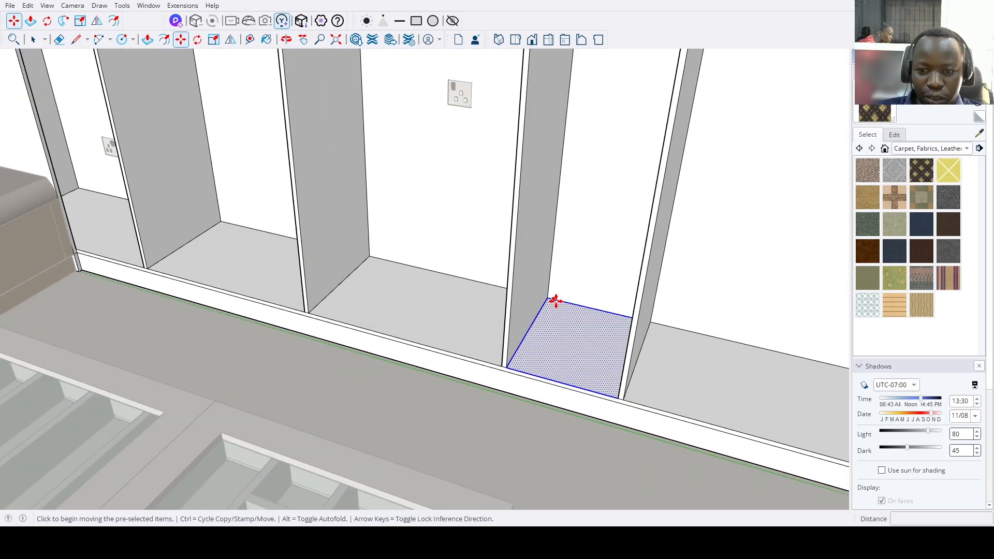
{"action": "left_click", "coordinate": [547, 301]}
{"action": "scroll", "coordinate": [501, 375], "scroll_direction": "down", "scroll_amount": 2}
{"action": "middle_click_drag", "start_coordinate": [501, 375], "coordinate": [450, 382], "text": "shift"}
{"action": "key", "text": "ctrl"}
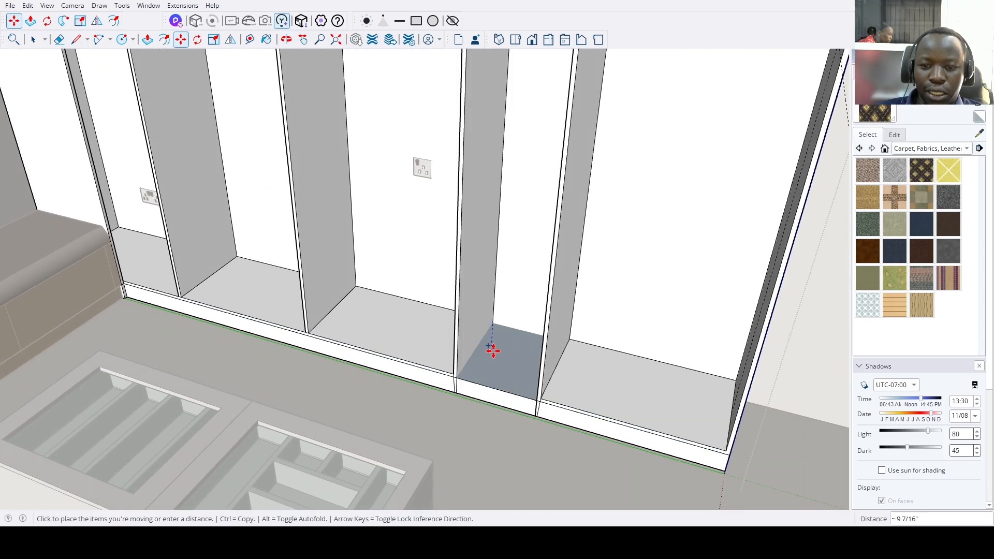
{"action": "middle_click_drag", "start_coordinate": [494, 300], "coordinate": [489, 256]}
{"action": "middle_click_drag", "start_coordinate": [483, 132], "coordinate": [473, 258], "text": "shift"}
{"action": "middle_click_drag", "start_coordinate": [478, 190], "coordinate": [469, 165]}
{"action": "left_click", "coordinate": [468, 165]}
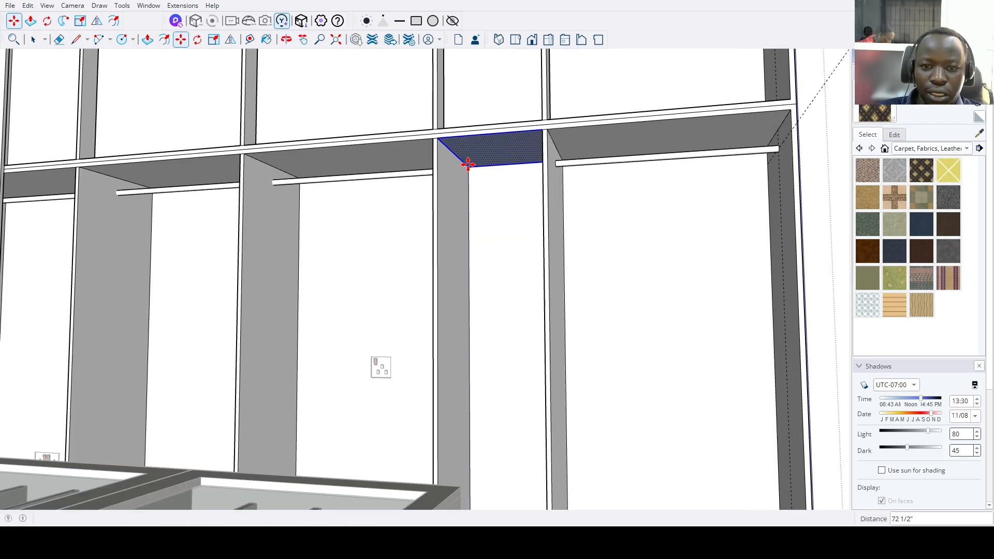
{"action": "key", "text": "Return"}
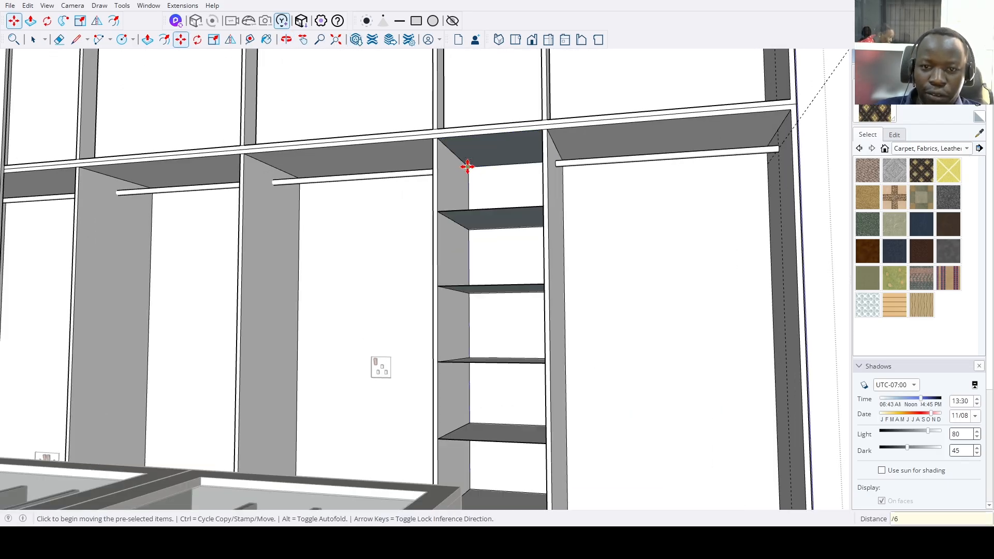
{"action": "key", "text": "space"}
Thicken the five shelf faces in the narrow lower bay to 0.75" with Push/Pull.
{"action": "middle_click_drag", "start_coordinate": [466, 197], "coordinate": [492, 251]}
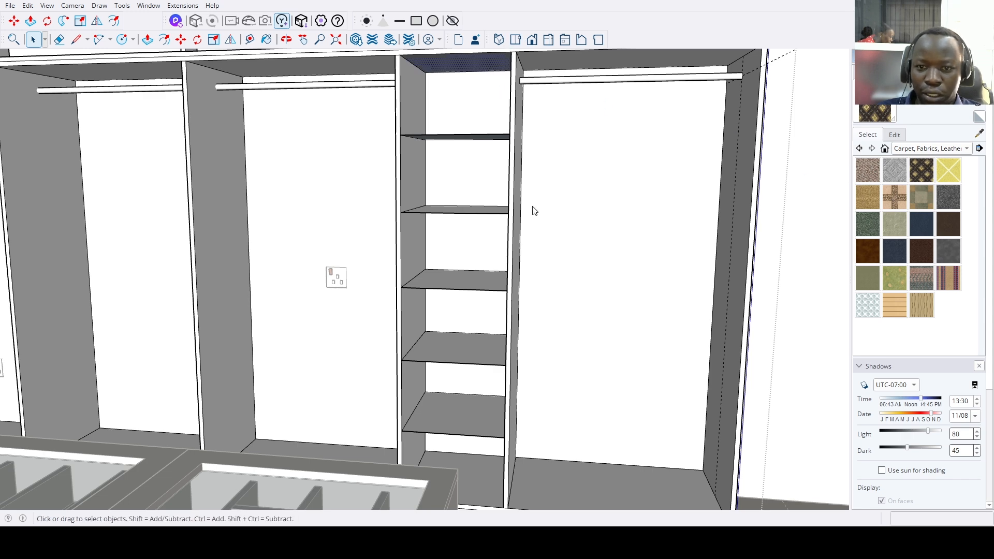
{"action": "scroll", "coordinate": [496, 185], "scroll_direction": "down", "scroll_amount": 5}
{"action": "middle_click_drag", "start_coordinate": [495, 184], "coordinate": [492, 228]}
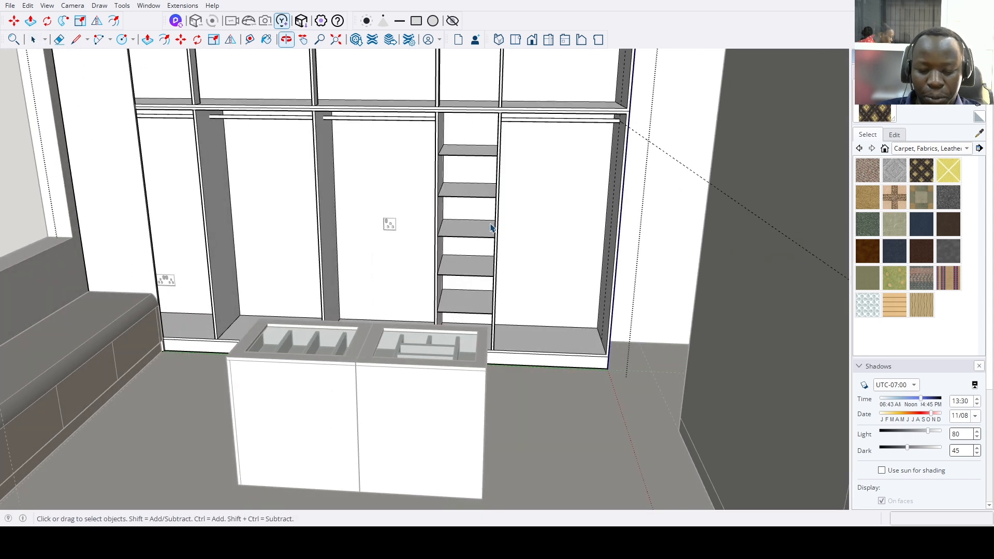
{"action": "key", "text": "p"}
{"action": "middle_click_drag", "start_coordinate": [478, 155], "coordinate": [466, 166]}
{"action": "scroll", "coordinate": [470, 160], "scroll_direction": "up", "scroll_amount": 4}
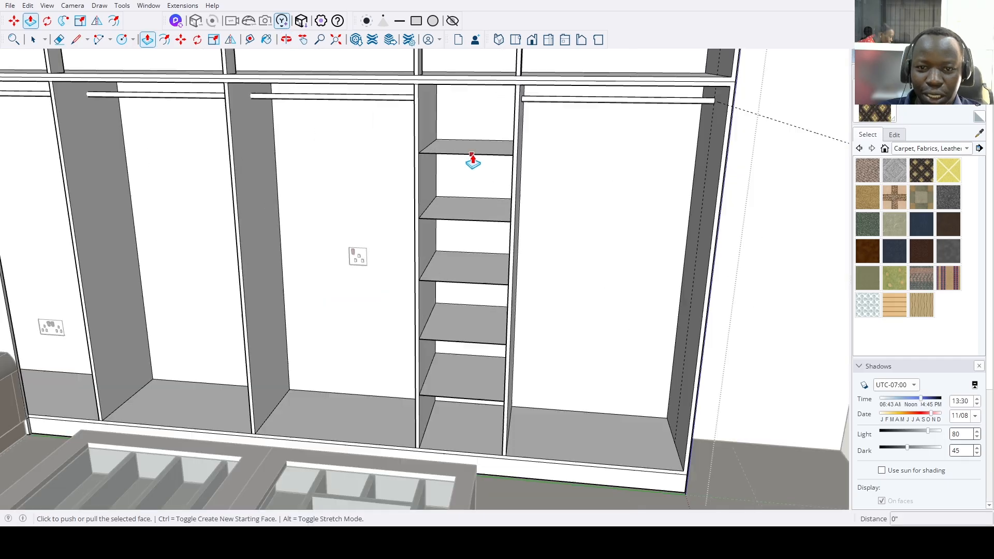
{"action": "left_click", "coordinate": [474, 157]}
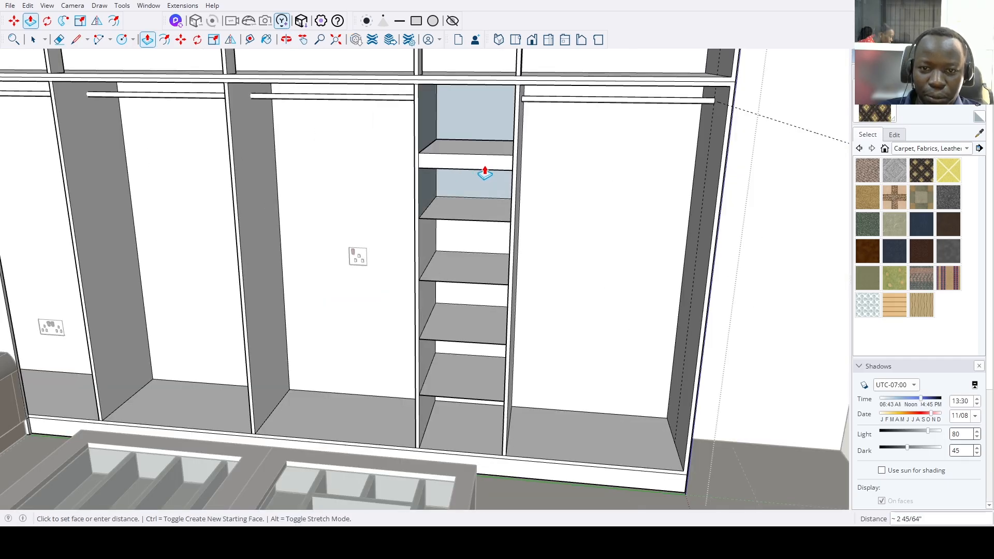
{"action": "left_click", "coordinate": [485, 174]}
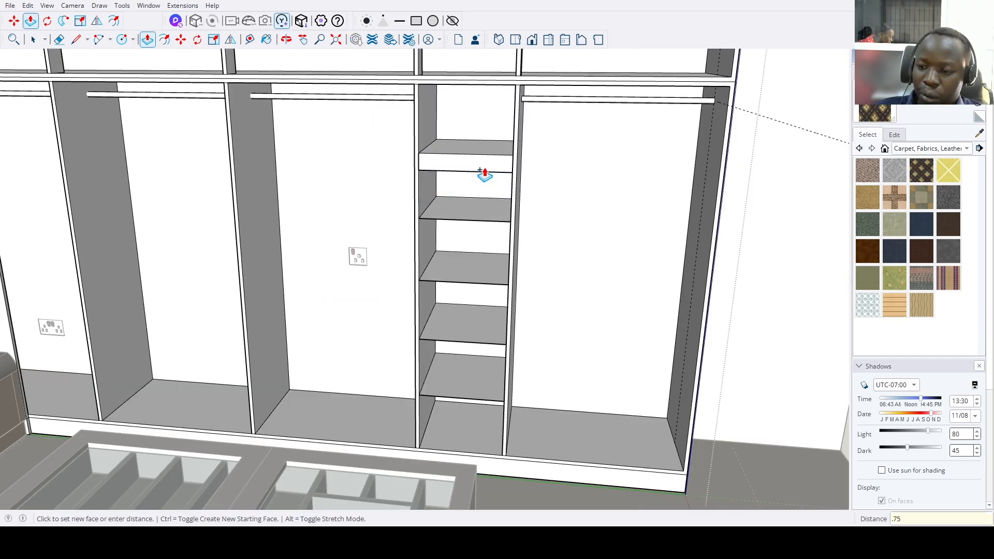
{"action": "left_click", "coordinate": [450, 205]}
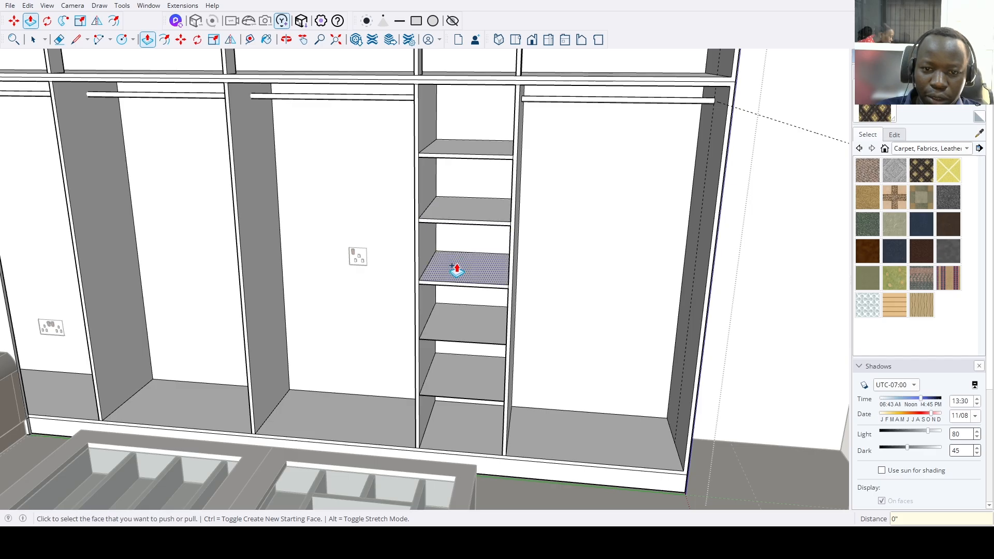
{"action": "scroll", "coordinate": [466, 372], "scroll_direction": "down", "scroll_amount": 3}
{"action": "middle_click_drag", "start_coordinate": [466, 372], "coordinate": [549, 397]}
{"action": "scroll", "coordinate": [530, 404], "scroll_direction": "down", "scroll_amount": 4}
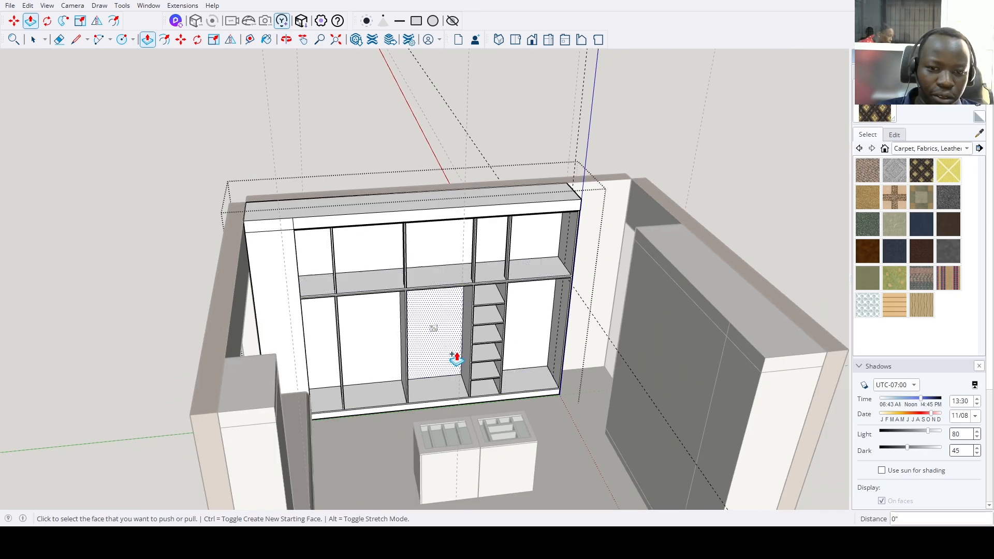
{"action": "key", "text": "space"}
Raise the floor face of the lower bay with the wall socket, on the bench side of the shelves, by 35".
{"action": "scroll", "coordinate": [495, 335], "scroll_direction": "up", "scroll_amount": 6}
{"action": "middle_click_drag", "start_coordinate": [486, 373], "coordinate": [494, 243]}
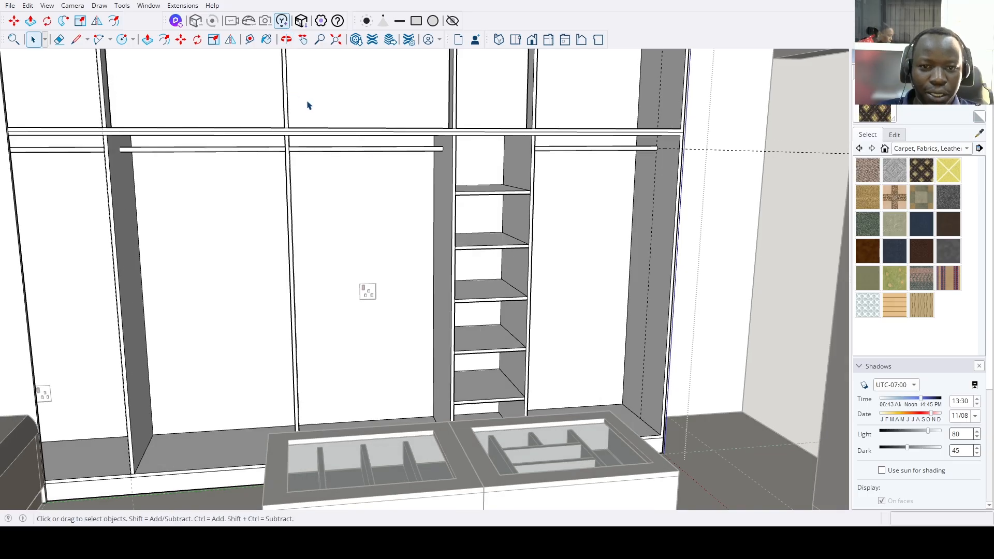
{"action": "middle_click_drag", "start_coordinate": [356, 229], "coordinate": [297, 349]}
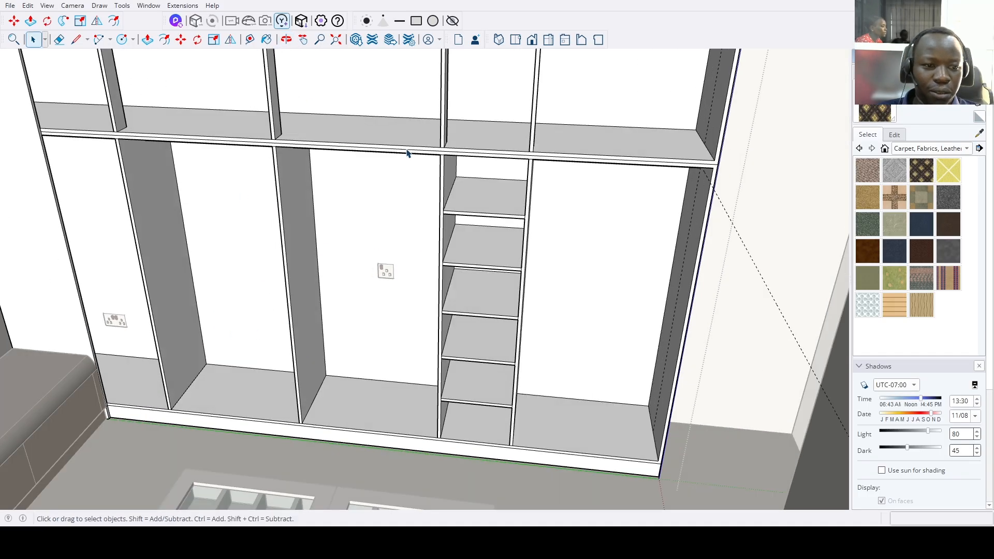
{"action": "scroll", "coordinate": [348, 322], "scroll_direction": "down", "scroll_amount": 5}
{"action": "middle_click_drag", "start_coordinate": [337, 315], "coordinate": [429, 294]}
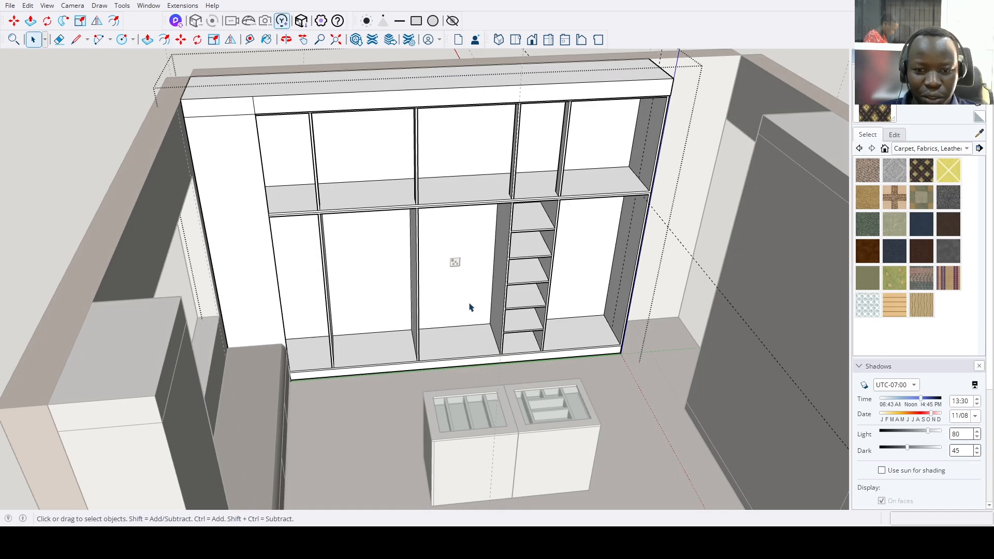
{"action": "scroll", "coordinate": [470, 307], "scroll_direction": "up", "scroll_amount": 3}
{"action": "left_click", "coordinate": [473, 344]}
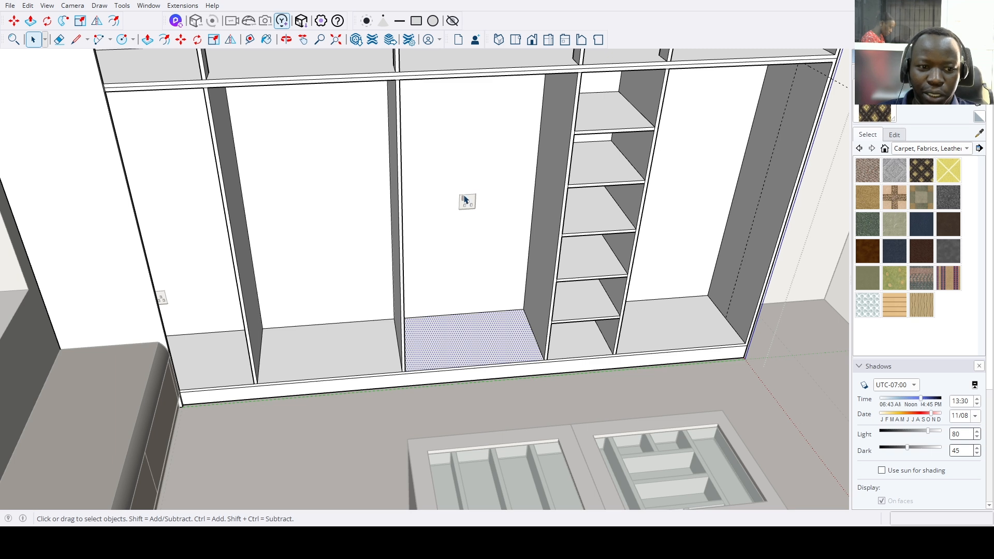
{"action": "key", "text": "p"}
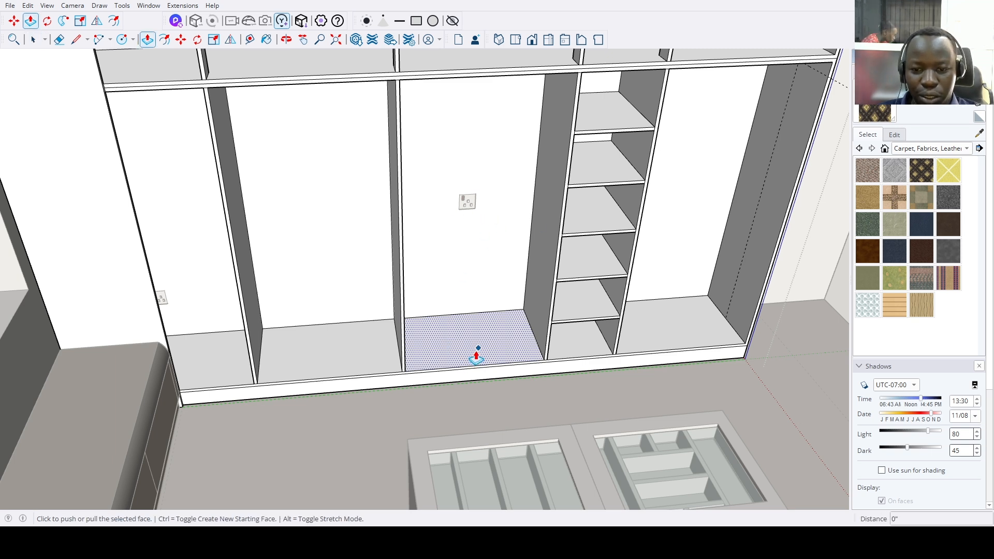
{"action": "left_click", "coordinate": [478, 347]}
{"action": "type", "text": "35"}
{"action": "key", "text": "Return"}
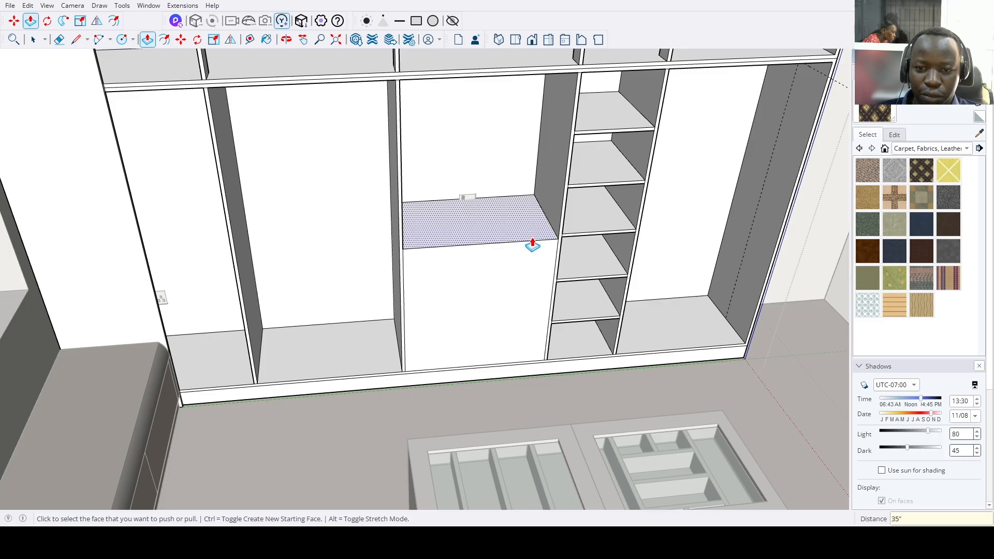
Turn the raised face into a 0.75" thick shelf across the bay, leaving the space beneath it open.
{"action": "middle_click_drag", "start_coordinate": [532, 315], "coordinate": [451, 289]}
{"action": "left_click", "coordinate": [482, 232]}
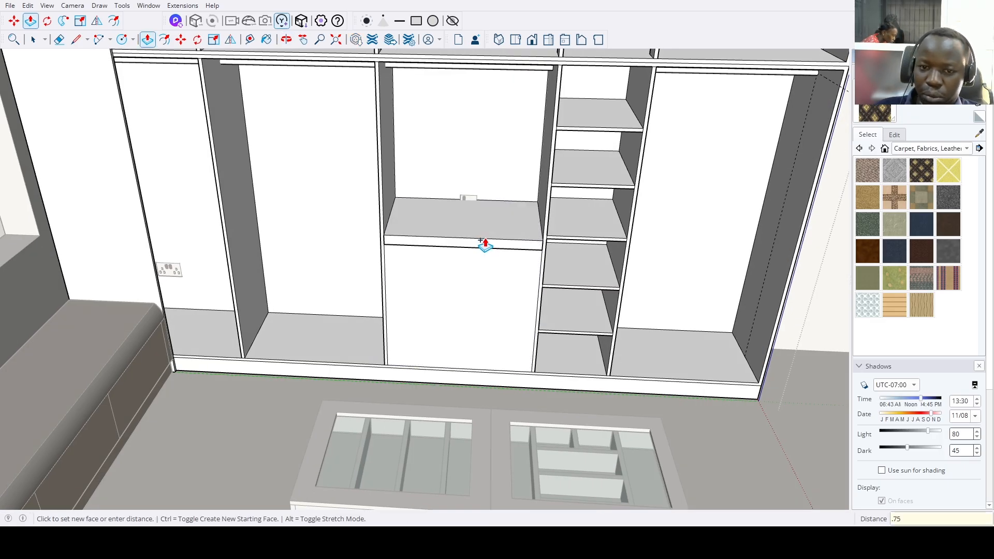
{"action": "left_click", "coordinate": [485, 246]}
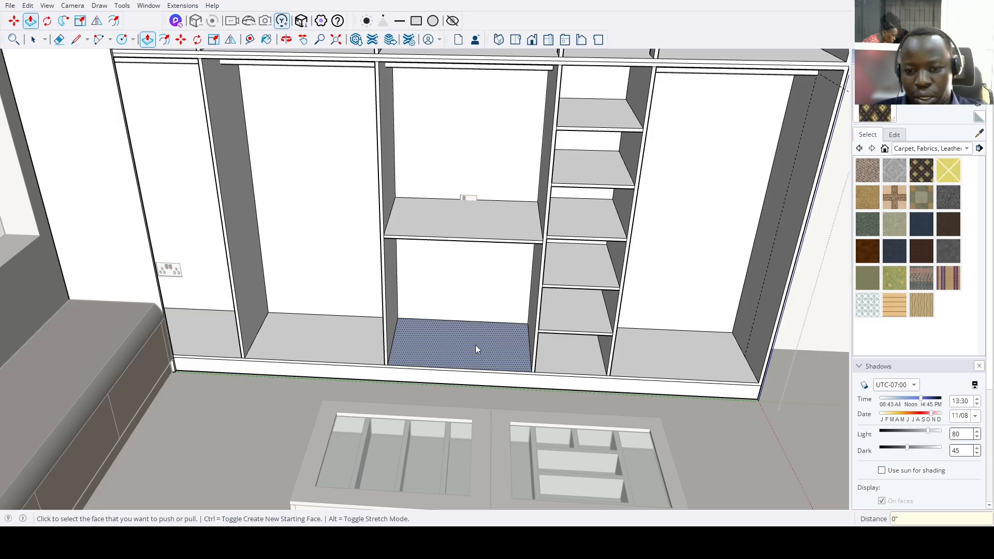
{"action": "middle_click_drag", "start_coordinate": [513, 485], "coordinate": [590, 290]}
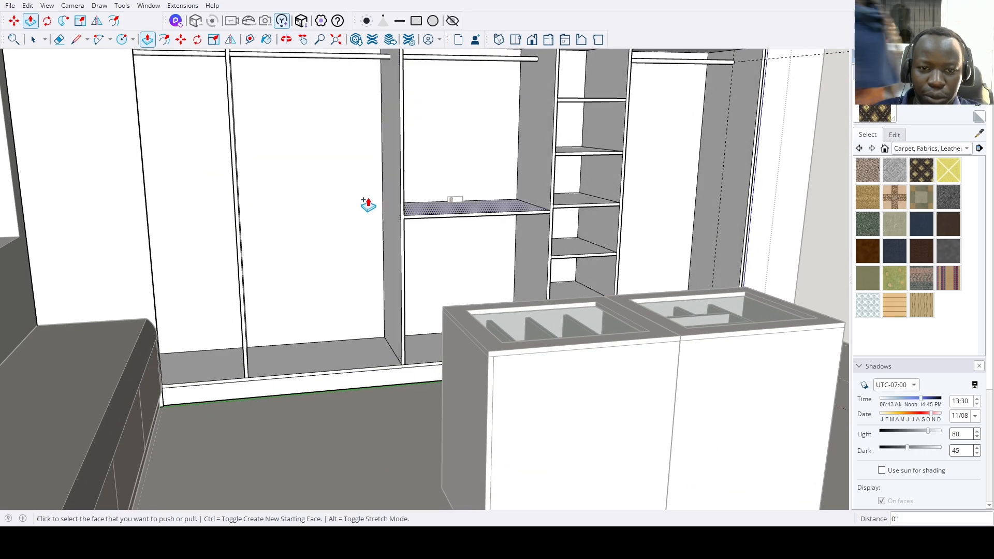
{"action": "mouse_move", "coordinate": [446, 192]}
{"action": "middle_mouse_down"}
{"action": "mouse_move", "coordinate": [432, 275]}
{"action": "mouse_move", "coordinate": [446, 247]}
{"action": "mouse_move", "coordinate": [384, 249]}
{"action": "mouse_move", "coordinate": [451, 221]}
{"action": "mouse_move", "coordinate": [265, 225]}
{"action": "mouse_move", "coordinate": [406, 266]}
{"action": "mouse_move", "coordinate": [439, 199]}
{"action": "middle_mouse_up"}
{"action": "scroll", "coordinate": [439, 199], "scroll_direction": "up", "scroll_amount": 3}
{"action": "key", "text": "space"}
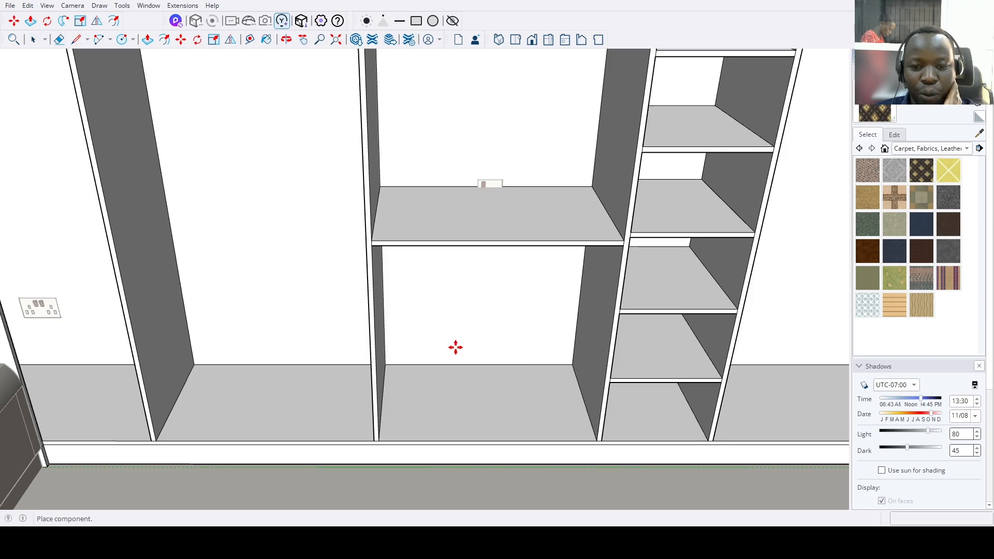
Place the drawer and trouser-rack component in front of the wardrobe's central compartment and rotate it 90 degrees to face outward.
{"action": "scroll", "coordinate": [446, 406], "scroll_direction": "down", "scroll_amount": 4}
{"action": "left_click", "coordinate": [550, 474]}
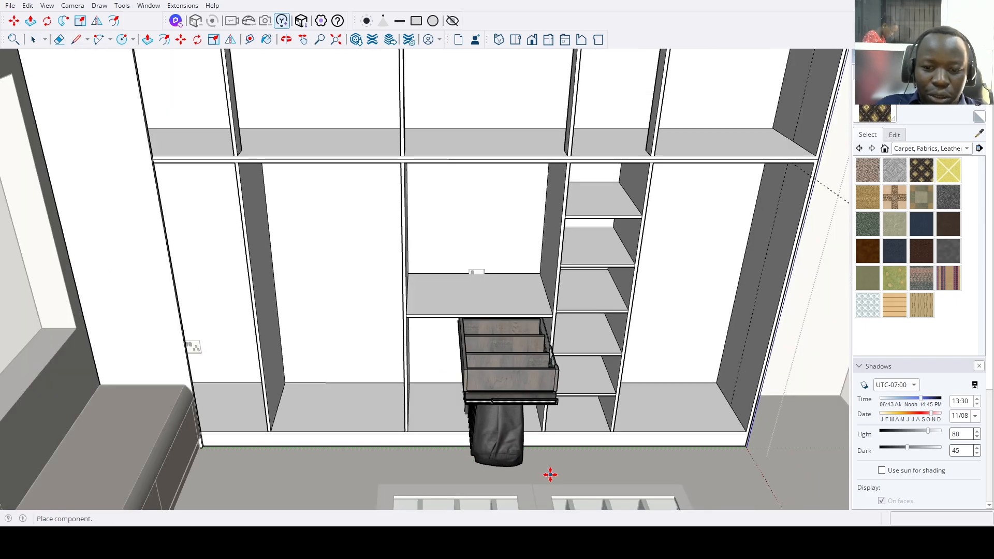
{"action": "key", "text": "m"}
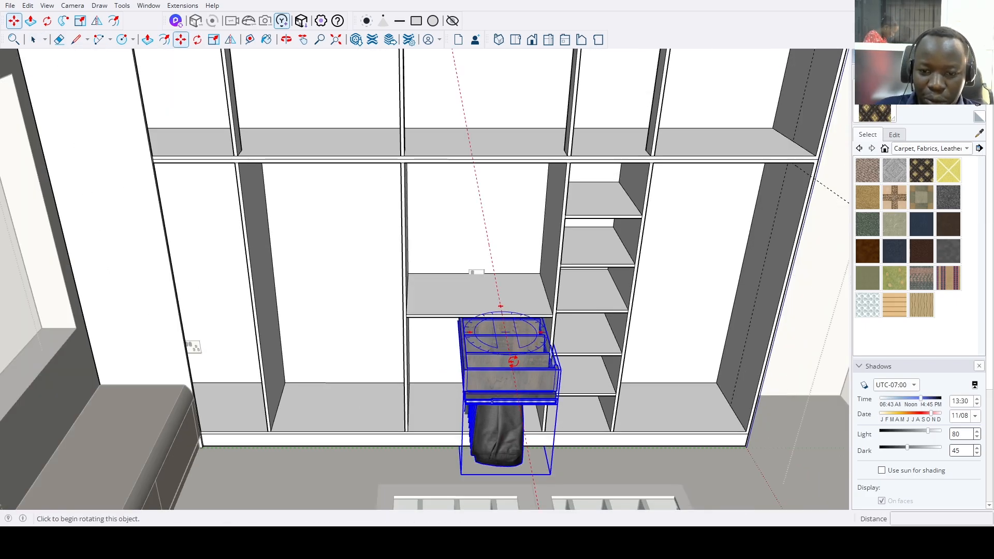
{"action": "left_click", "coordinate": [513, 360]}
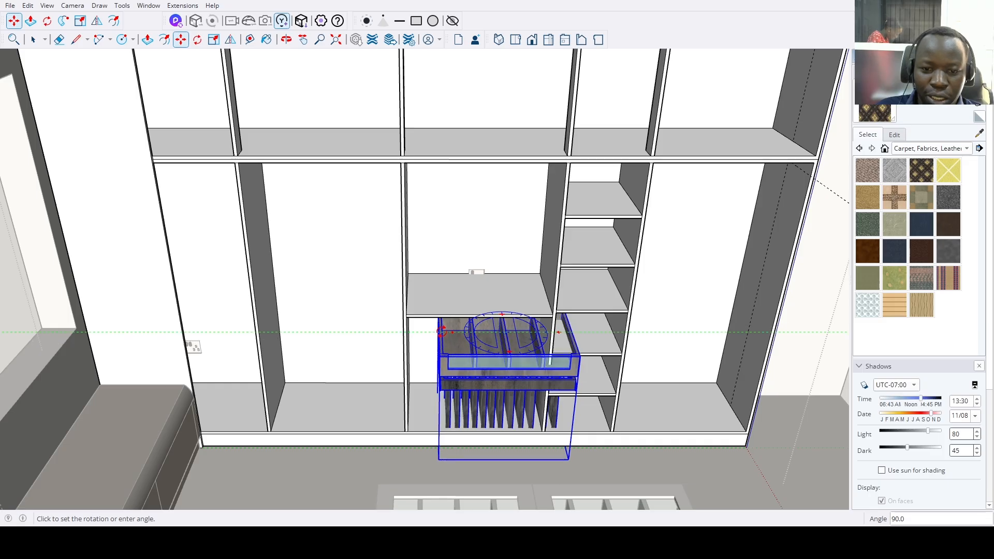
{"action": "left_click", "coordinate": [442, 334]}
Move the trouser-rack unit into the central lower compartment, with its lower front corner resting on the compartment floor.
{"action": "middle_click_drag", "start_coordinate": [443, 334], "coordinate": [214, 297]}
{"action": "scroll", "coordinate": [435, 281], "scroll_direction": "up", "scroll_amount": 5}
{"action": "scroll", "coordinate": [445, 266], "scroll_direction": "up", "scroll_amount": 3}
{"action": "scroll", "coordinate": [328, 282], "scroll_direction": "down", "scroll_amount": 8}
{"action": "key", "text": "m"}
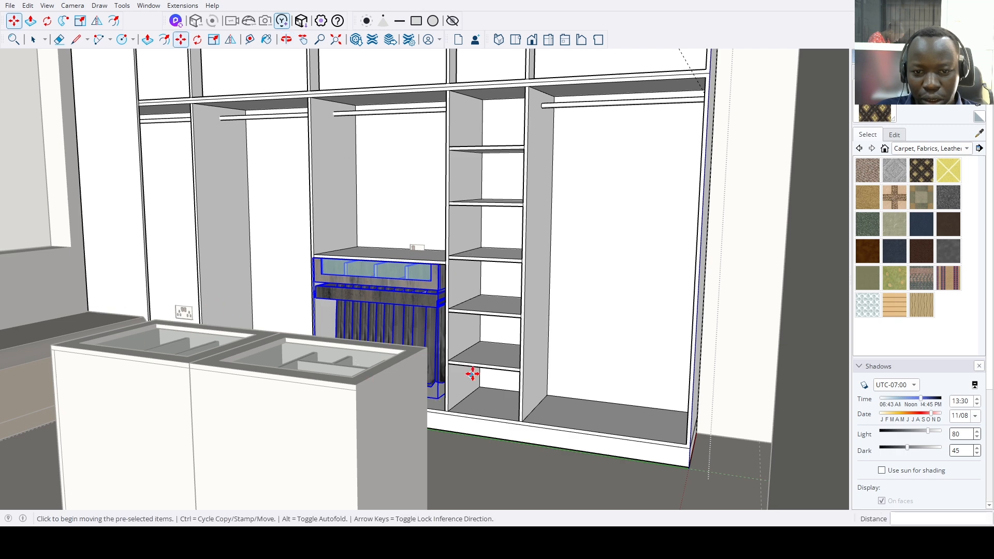
{"action": "scroll", "coordinate": [472, 373], "scroll_direction": "up", "scroll_amount": 3}
{"action": "middle_click_drag", "start_coordinate": [433, 399], "coordinate": [382, 347]}
{"action": "scroll", "coordinate": [377, 401], "scroll_direction": "up", "scroll_amount": 5}
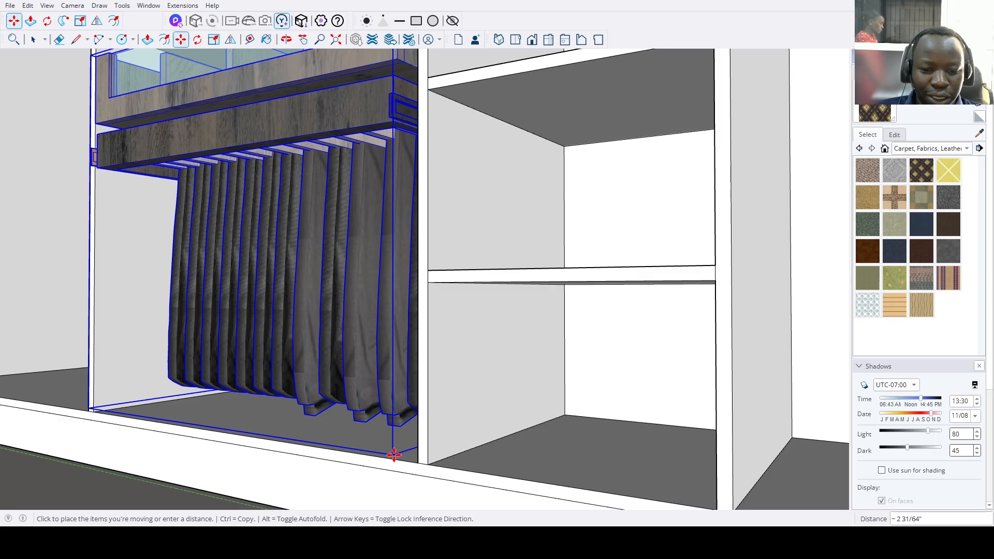
{"action": "scroll", "coordinate": [394, 460], "scroll_direction": "down", "scroll_amount": 3}
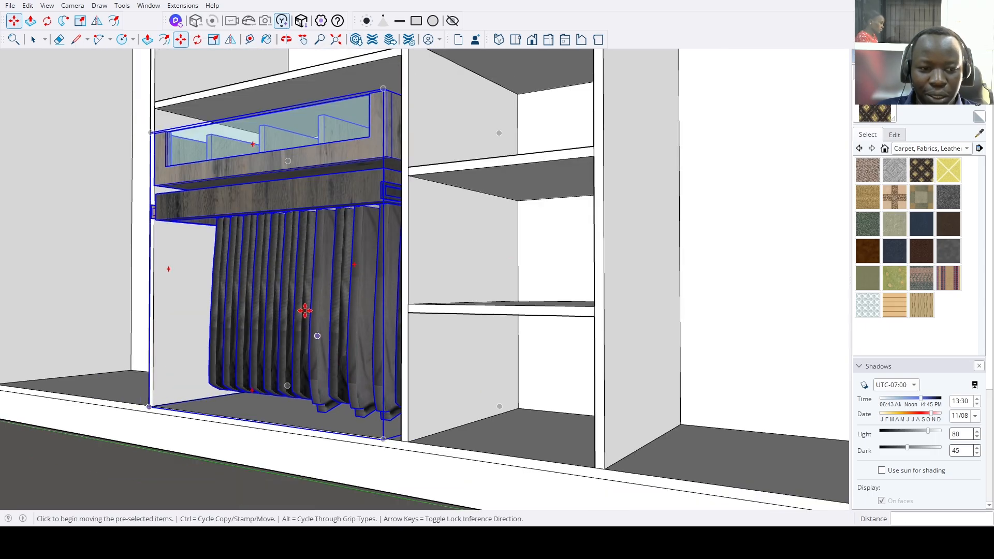
{"action": "middle_click_drag", "start_coordinate": [314, 337], "coordinate": [568, 311]}
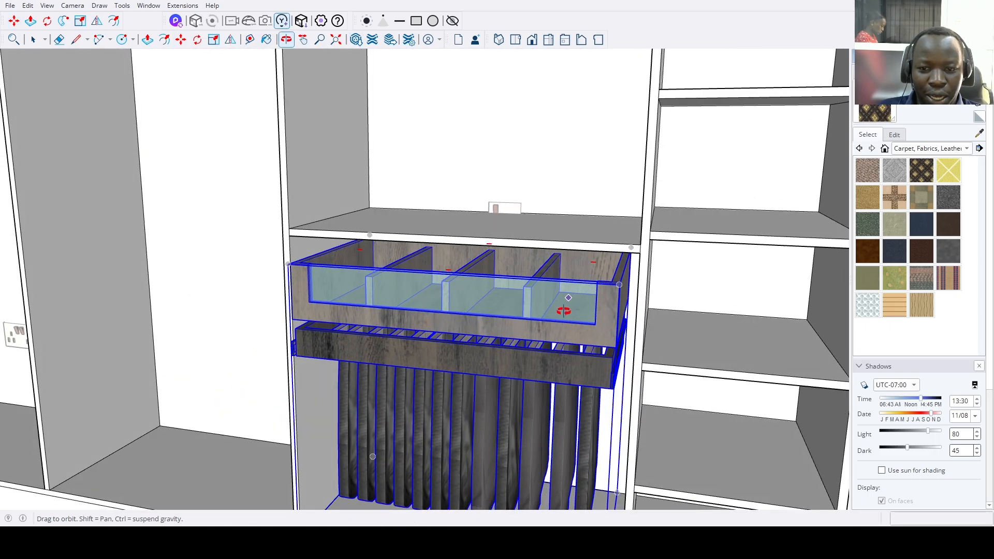
Use Push/Pull to extend the underside of the central shelf down about 2 57/64 in to the top of the drawer unit.
{"action": "scroll", "coordinate": [539, 230], "scroll_direction": "up", "scroll_amount": 3}
{"action": "middle_click_drag", "start_coordinate": [539, 231], "coordinate": [521, 196]}
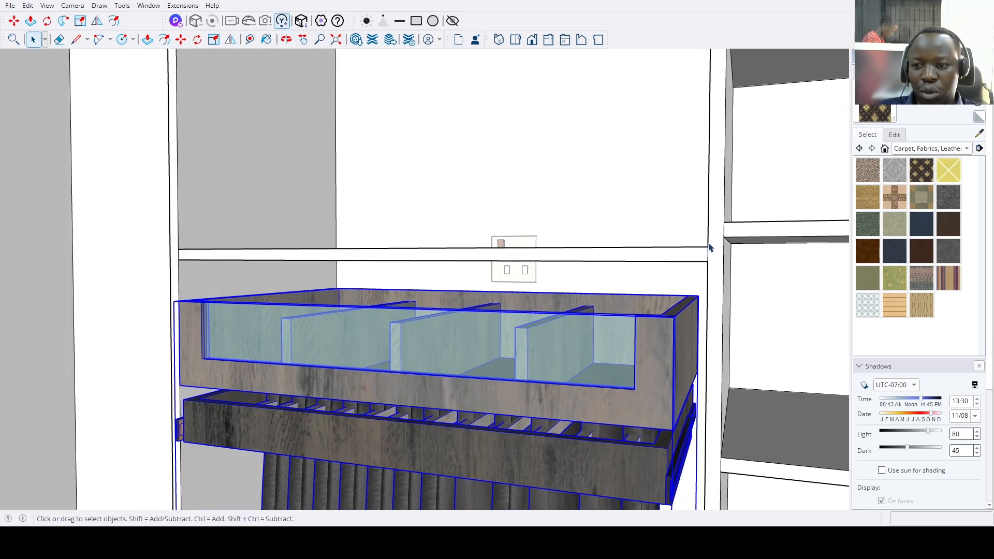
{"action": "left_click", "coordinate": [170, 272]}
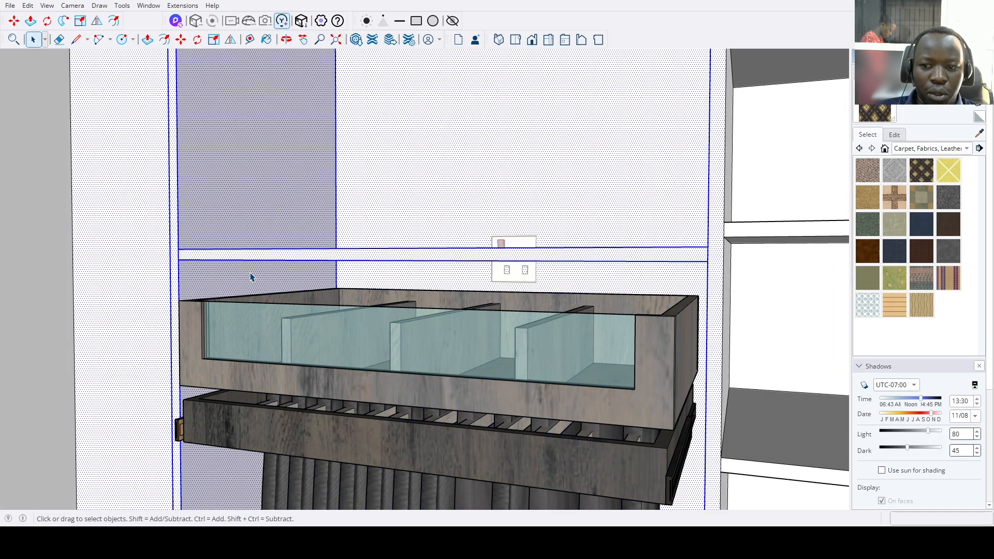
{"action": "middle_click_drag", "start_coordinate": [251, 277], "coordinate": [566, 273]}
{"action": "scroll", "coordinate": [537, 271], "scroll_direction": "down", "scroll_amount": 2}
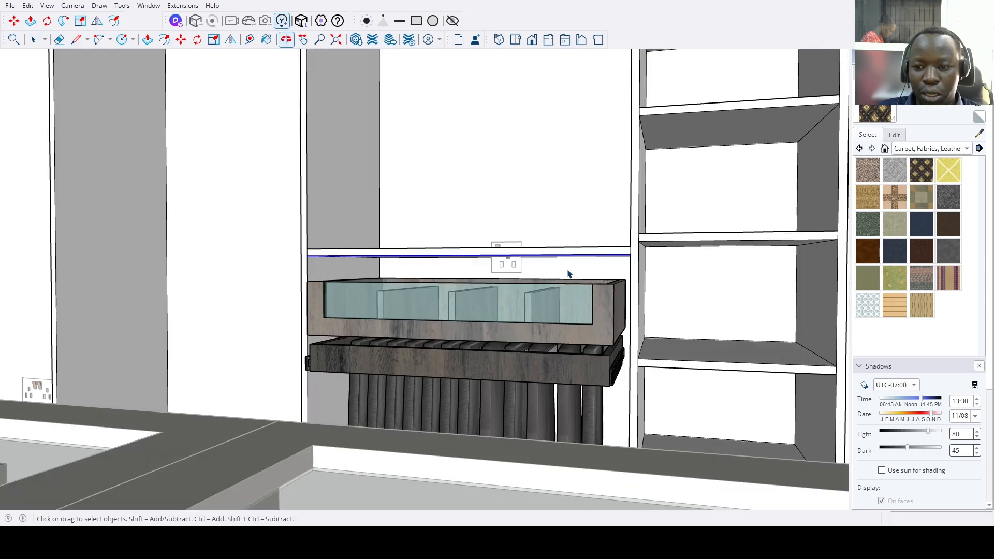
{"action": "scroll", "coordinate": [604, 278], "scroll_direction": "up", "scroll_amount": 5}
{"action": "key", "text": "p"}
{"action": "left_click_drag", "start_coordinate": [646, 229], "coordinate": [610, 328]}
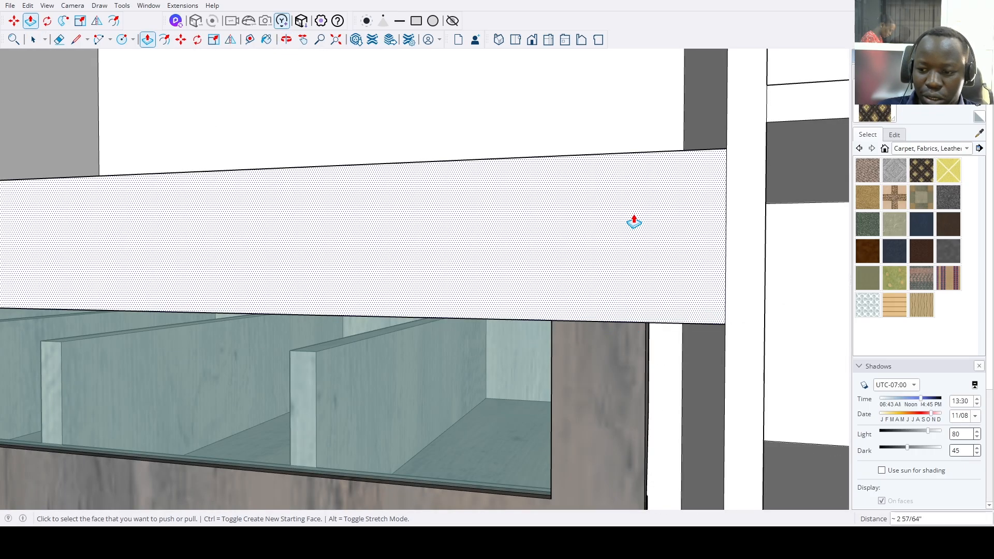
{"action": "middle_click_drag", "start_coordinate": [632, 222], "coordinate": [649, 277]}
{"action": "scroll", "coordinate": [627, 284], "scroll_direction": "down", "scroll_amount": 5}
{"action": "left_click_drag", "start_coordinate": [637, 160], "coordinate": [672, 280]}
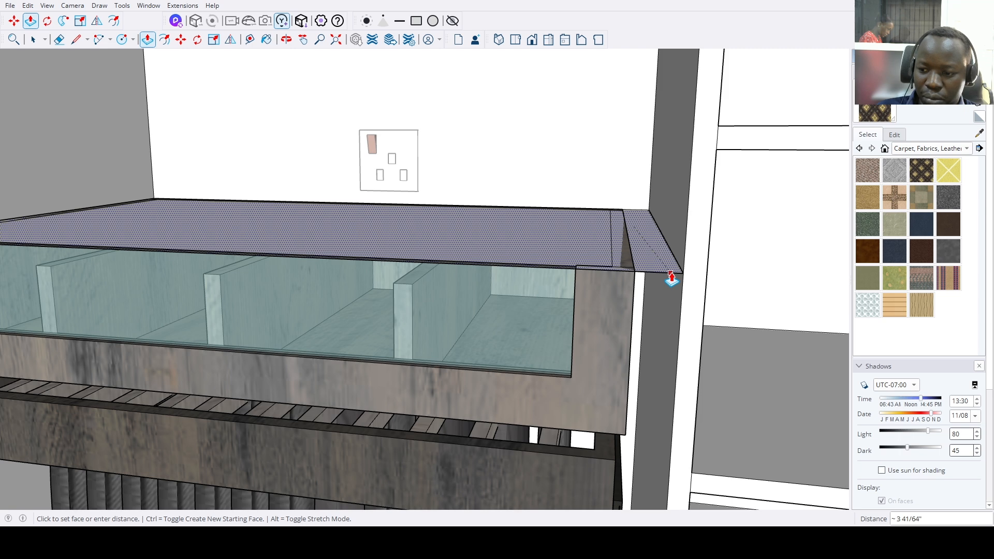
{"action": "key", "text": "Escape"}
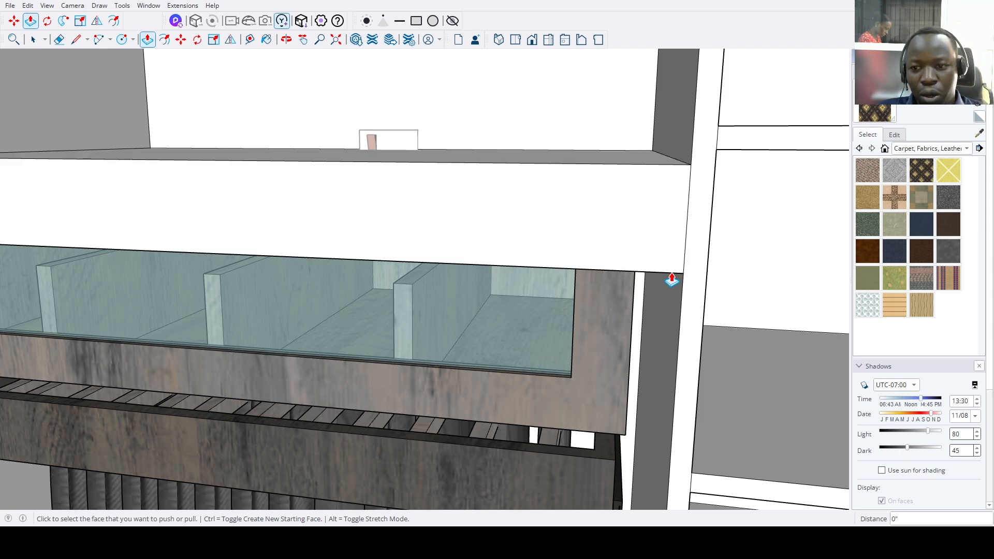
Pull the central shelf's underside down to the drawer unit's top again and push the shelf's top face down 2 1/4 in.
{"action": "middle_click_drag", "start_coordinate": [641, 218], "coordinate": [642, 151]}
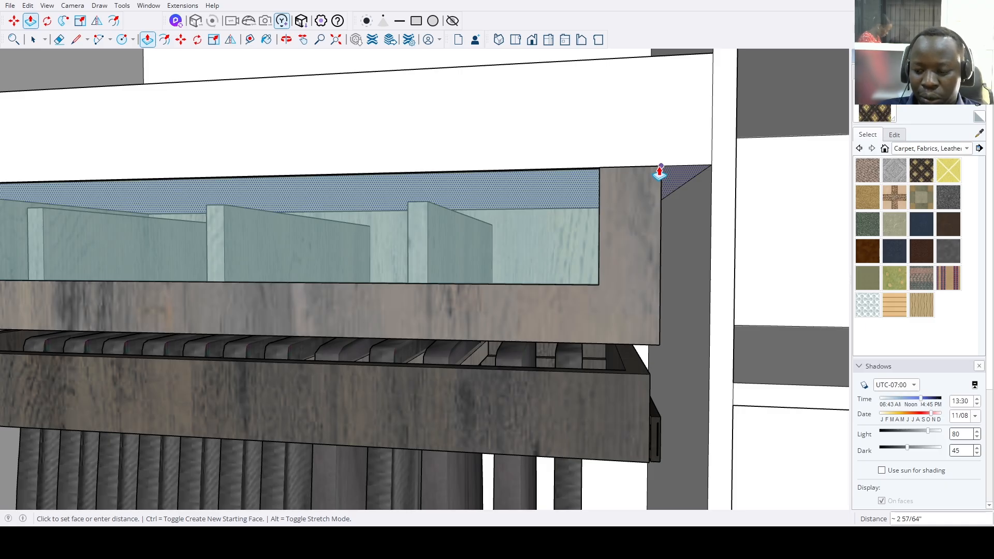
{"action": "key", "text": "Return"}
{"action": "mouse_move", "coordinate": [660, 171]}
{"action": "middle_mouse_down"}
{"action": "mouse_move", "coordinate": [676, 238]}
{"action": "mouse_move", "coordinate": [659, 118]}
{"action": "mouse_move", "coordinate": [662, 177]}
{"action": "middle_mouse_up"}
{"action": "left_click", "coordinate": [662, 177]}
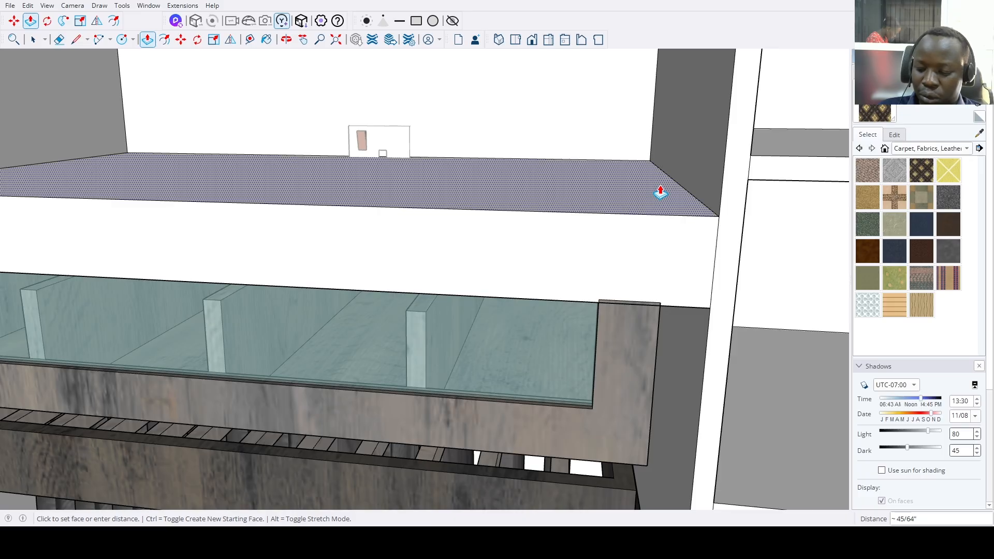
{"action": "left_click", "coordinate": [660, 192]}
{"action": "scroll", "coordinate": [634, 199], "scroll_direction": "down", "scroll_amount": 3}
Measure the central shelf's thickness along its front edge.
{"action": "key", "text": "t"}
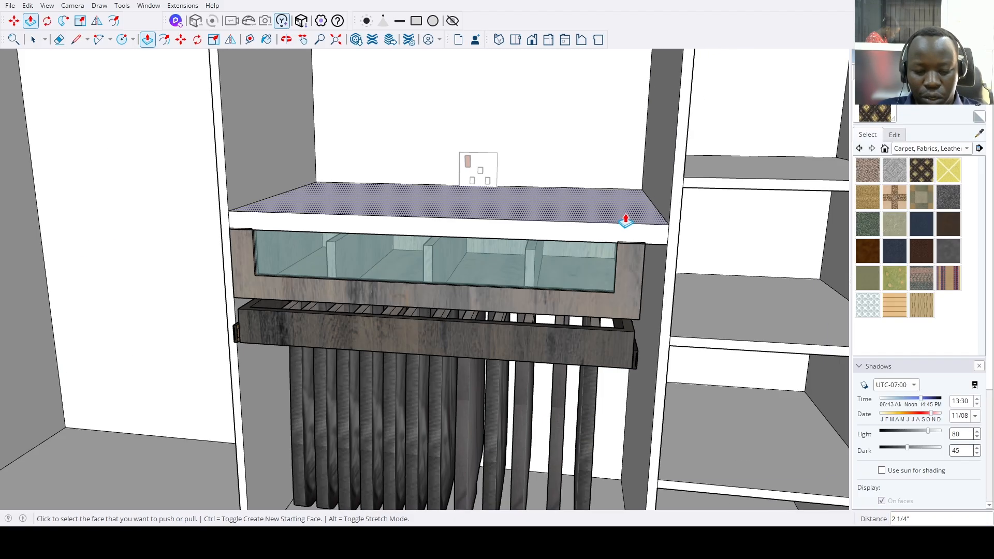
{"action": "left_click", "coordinate": [650, 224]}
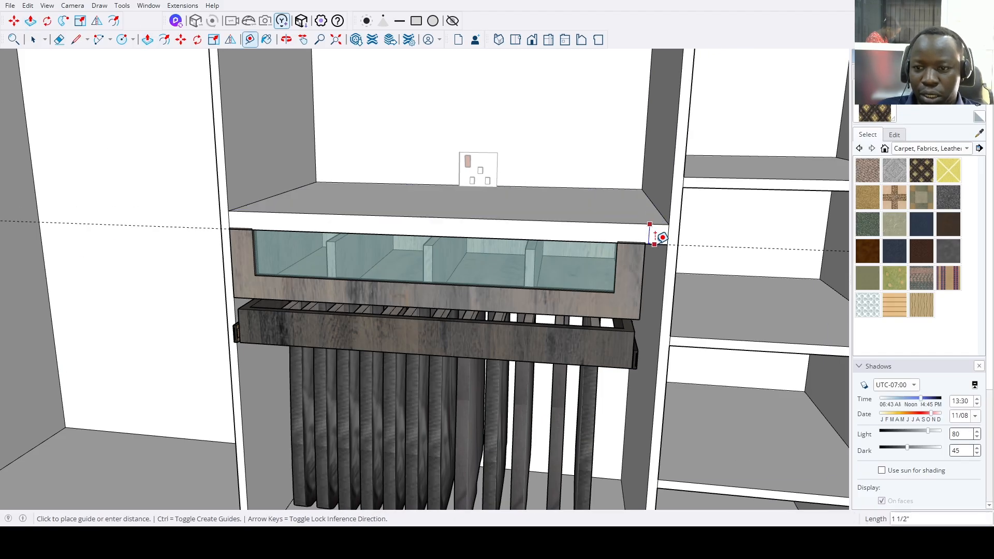
{"action": "scroll", "coordinate": [655, 238], "scroll_direction": "up", "scroll_amount": 2}
{"action": "key", "text": "space"}
Push the central shelf's top face down 3/4 in and check the shelf's thickness with the Tape Measure.
{"action": "key", "text": "p"}
{"action": "left_click", "coordinate": [654, 203]}
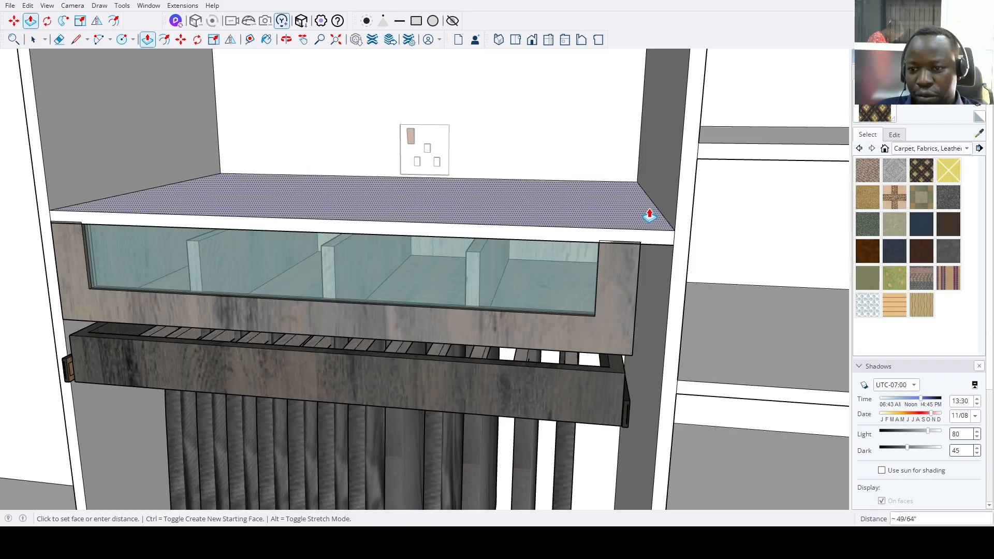
{"action": "type", "text": ".75"}
{"action": "key", "text": "Return"}
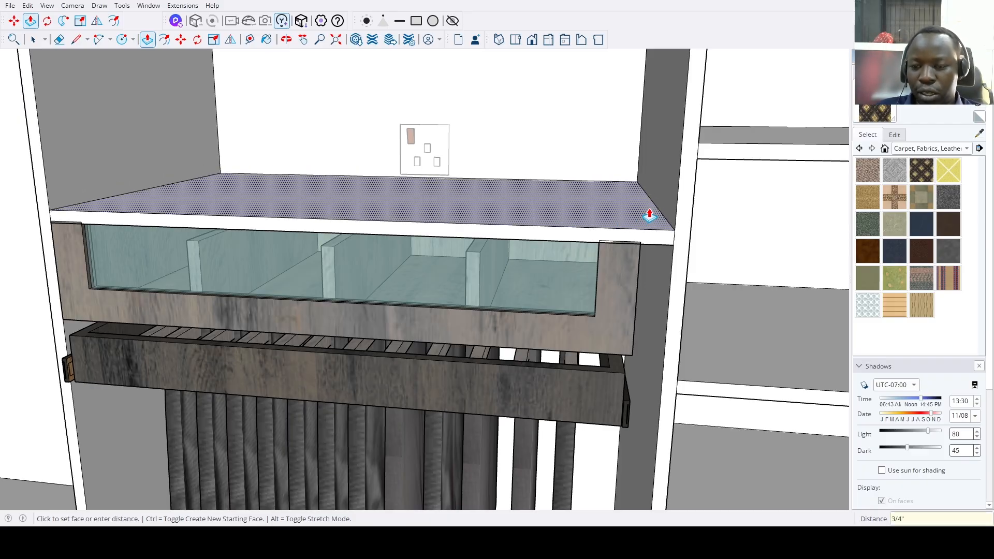
{"action": "key", "text": "t"}
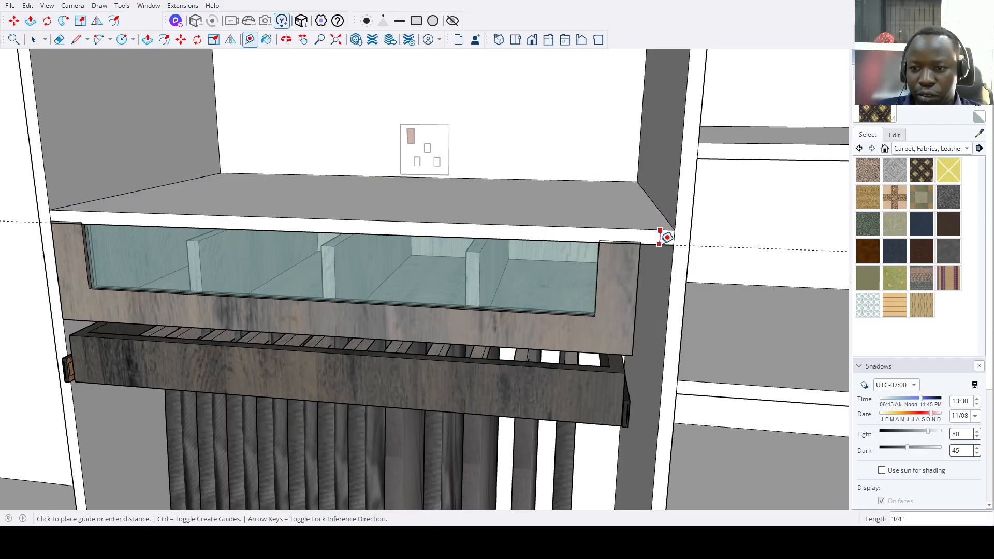
Inspect the fit between the top of the drawer unit and the underside of the central shelf.
{"action": "scroll", "coordinate": [661, 235], "scroll_direction": "down", "scroll_amount": 3}
{"action": "scroll", "coordinate": [519, 334], "scroll_direction": "down", "scroll_amount": 5}
{"action": "middle_click_drag", "start_coordinate": [515, 335], "coordinate": [505, 228]}
{"action": "scroll", "coordinate": [506, 228], "scroll_direction": "up", "scroll_amount": 5}
{"action": "key", "text": "space"}
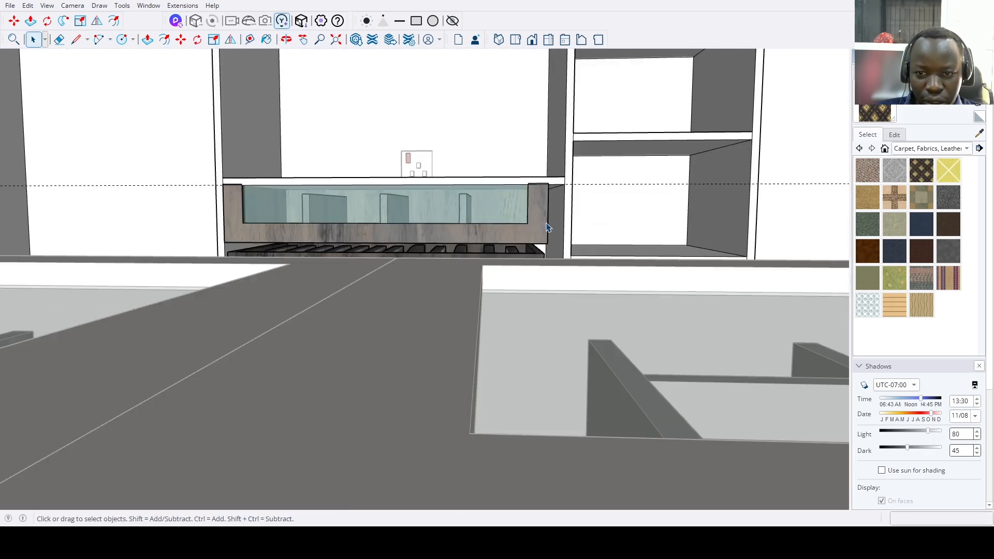
{"action": "left_click", "coordinate": [538, 225]}
{"action": "scroll", "coordinate": [539, 217], "scroll_direction": "up", "scroll_amount": 2}
{"action": "scroll", "coordinate": [539, 204], "scroll_direction": "down", "scroll_amount": 4}
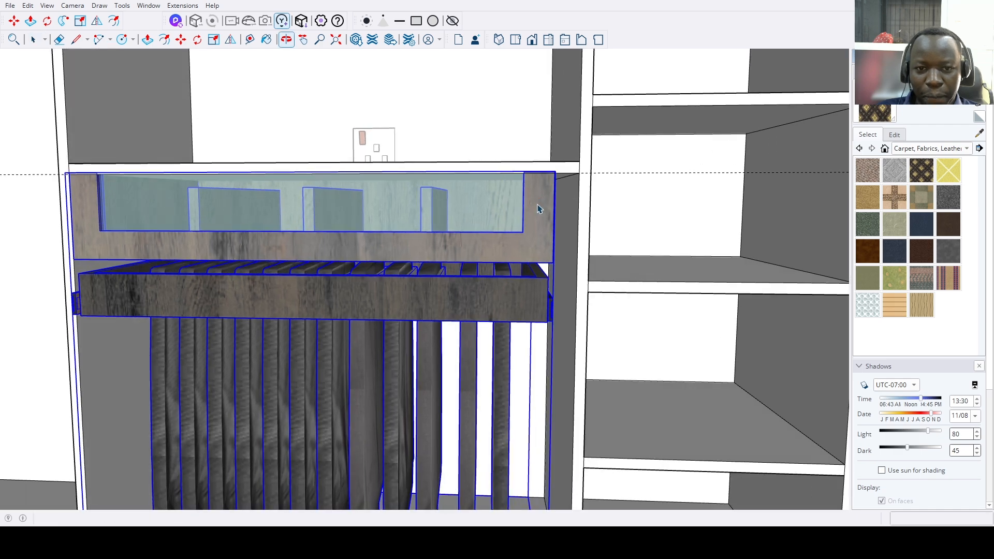
{"action": "middle_click_drag", "start_coordinate": [538, 218], "coordinate": [483, 253]}
{"action": "scroll", "coordinate": [548, 194], "scroll_direction": "up", "scroll_amount": 5}
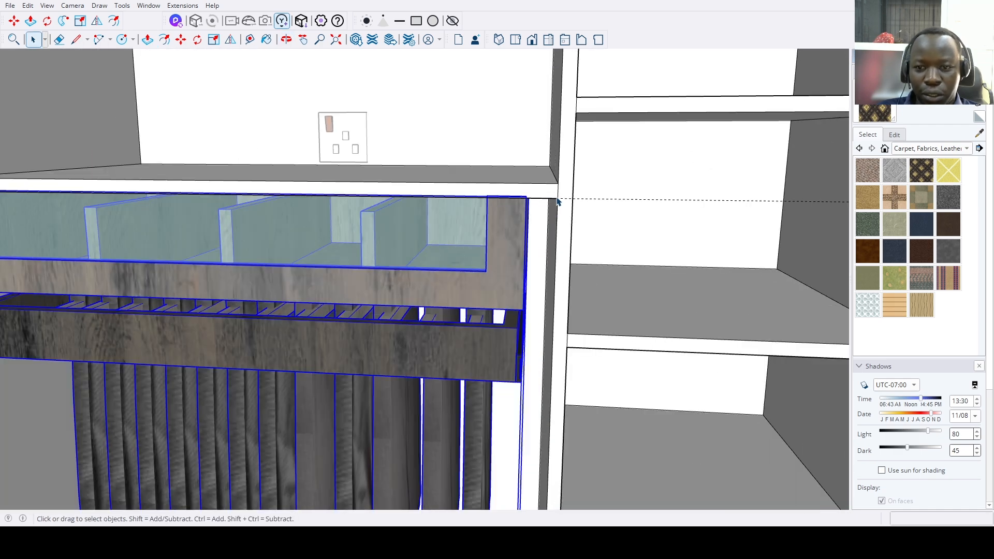
{"action": "left_click", "coordinate": [549, 202]}
{"action": "scroll", "coordinate": [549, 203], "scroll_direction": "down", "scroll_amount": 6}
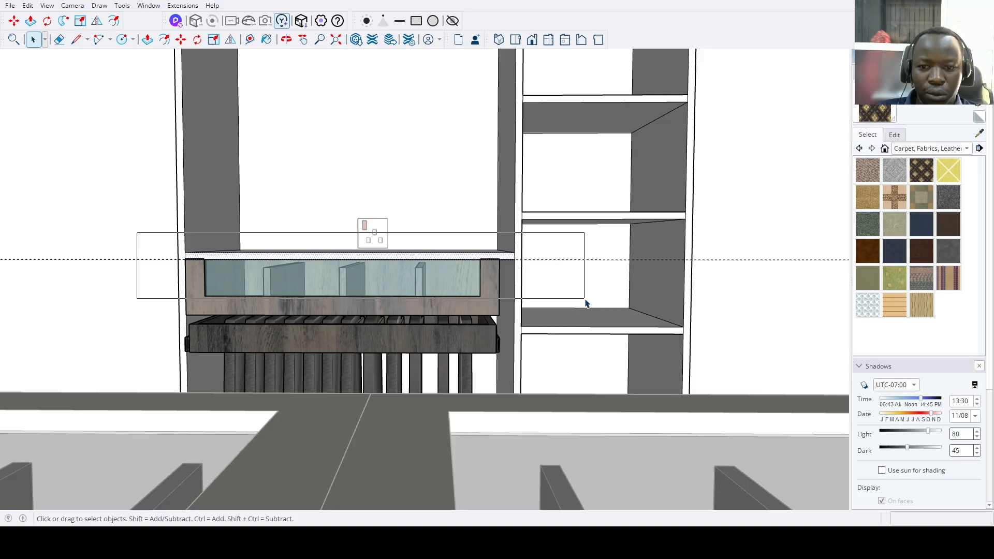
{"action": "scroll", "coordinate": [508, 260], "scroll_direction": "up", "scroll_amount": 7}
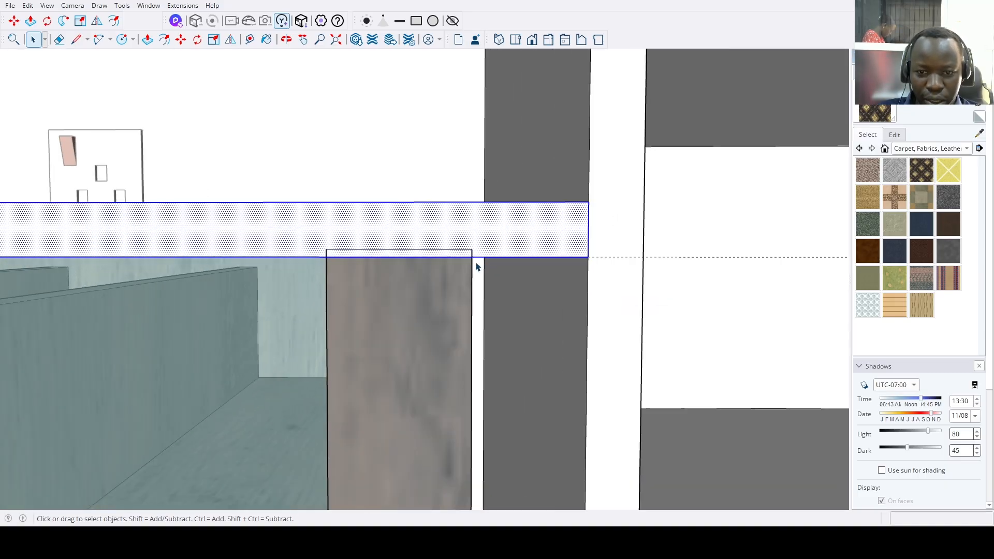
{"action": "scroll", "coordinate": [471, 257], "scroll_direction": "down", "scroll_amount": 4}
Move the trouser-rack unit down about 7/64 in so its top sits flush with the shelf's underside.
{"action": "key", "text": "space"}
{"action": "left_click", "coordinate": [451, 286]}
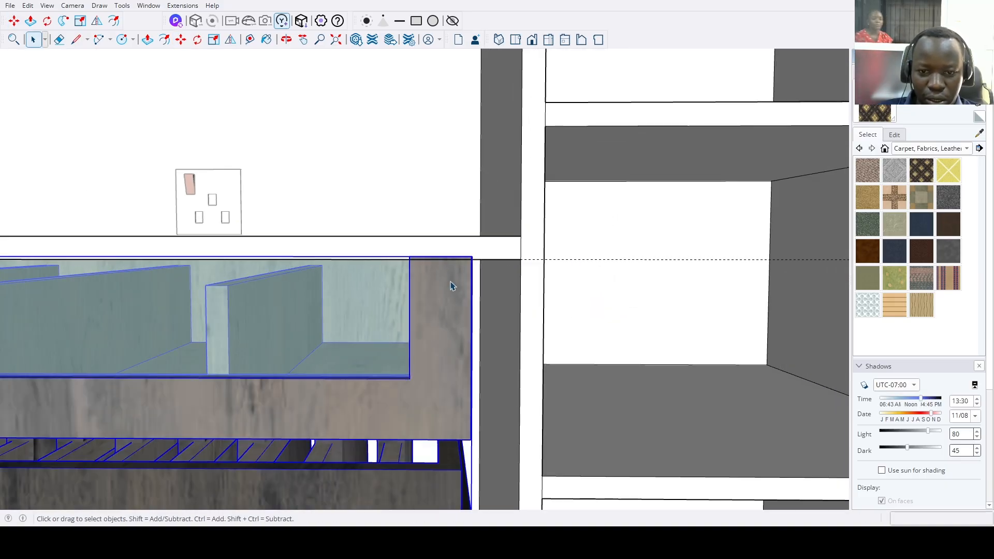
{"action": "scroll", "coordinate": [453, 280], "scroll_direction": "down", "scroll_amount": 2}
{"action": "scroll", "coordinate": [464, 271], "scroll_direction": "up", "scroll_amount": 4}
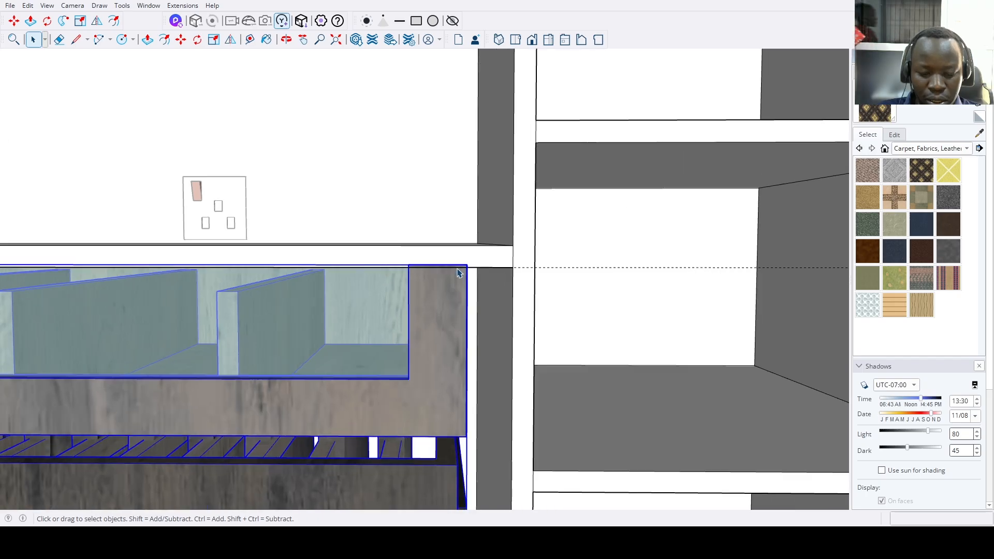
{"action": "key", "text": "m"}
{"action": "left_click", "coordinate": [469, 262]}
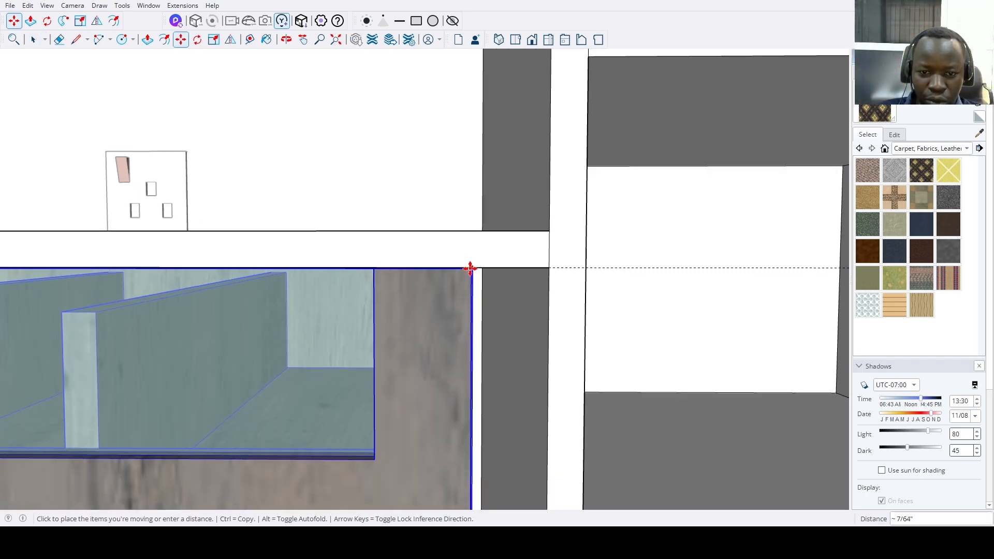
{"action": "left_click", "coordinate": [470, 268]}
{"action": "key", "text": "space"}
Examine the fitted trouser-rack unit and the remaining empty wardrobe compartments from several angles.
{"action": "scroll", "coordinate": [362, 371], "scroll_direction": "down", "scroll_amount": 4}
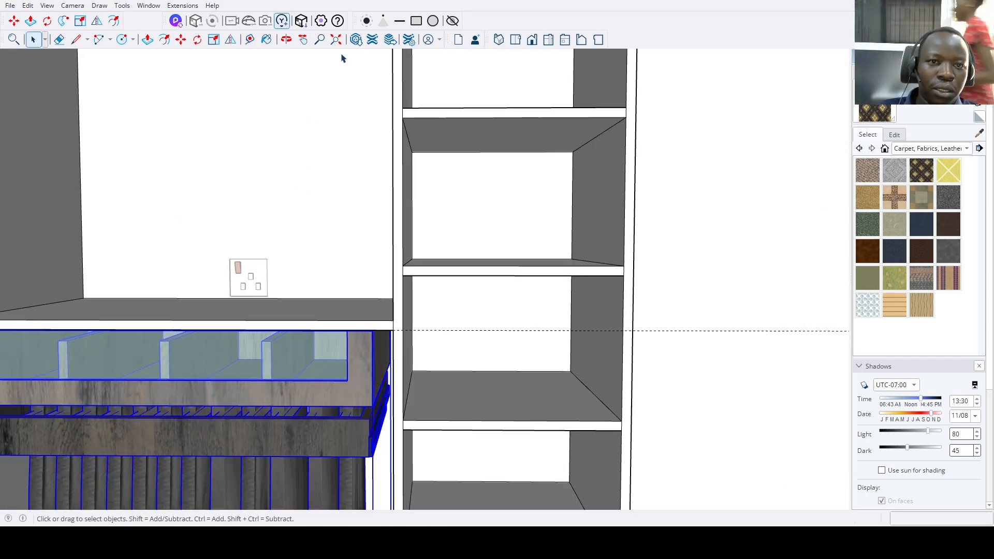
{"action": "scroll", "coordinate": [402, 102], "scroll_direction": "down", "scroll_amount": 5}
{"action": "scroll", "coordinate": [409, 204], "scroll_direction": "up", "scroll_amount": 6}
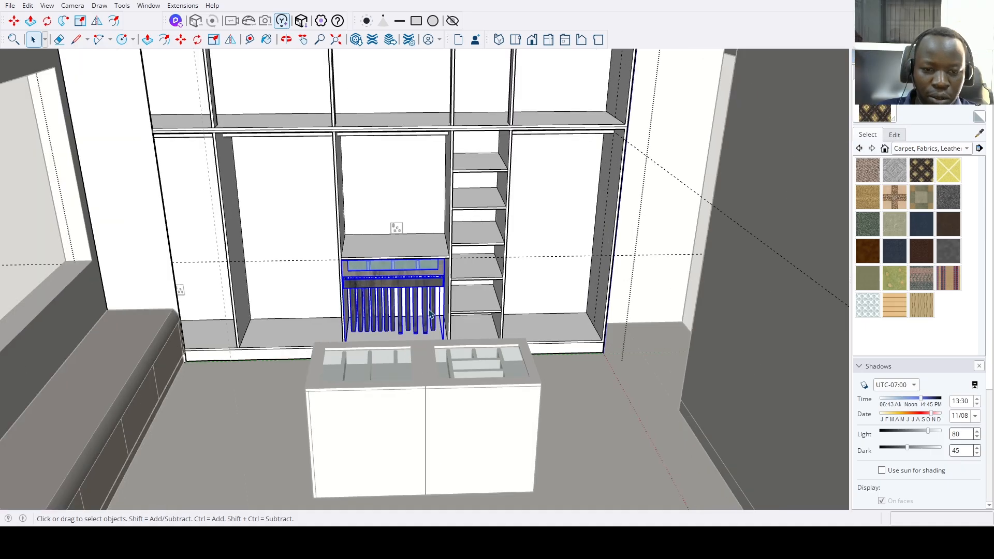
{"action": "scroll", "coordinate": [363, 274], "scroll_direction": "up", "scroll_amount": 3}
{"action": "middle_click_drag", "start_coordinate": [377, 318], "coordinate": [441, 283]}
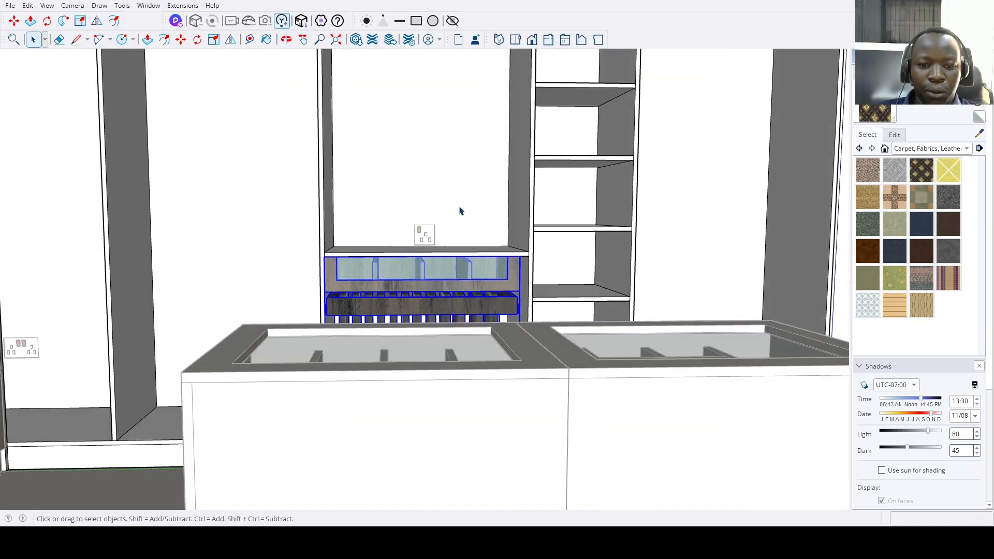
{"action": "scroll", "coordinate": [399, 258], "scroll_direction": "down", "scroll_amount": 5}
{"action": "scroll", "coordinate": [388, 244], "scroll_direction": "up", "scroll_amount": 1}
{"action": "middle_click_drag", "start_coordinate": [389, 244], "coordinate": [464, 217]}
{"action": "scroll", "coordinate": [415, 215], "scroll_direction": "up", "scroll_amount": 4}
{"action": "left_click", "coordinate": [367, 194]}
{"action": "scroll", "coordinate": [347, 193], "scroll_direction": "down", "scroll_amount": 3}
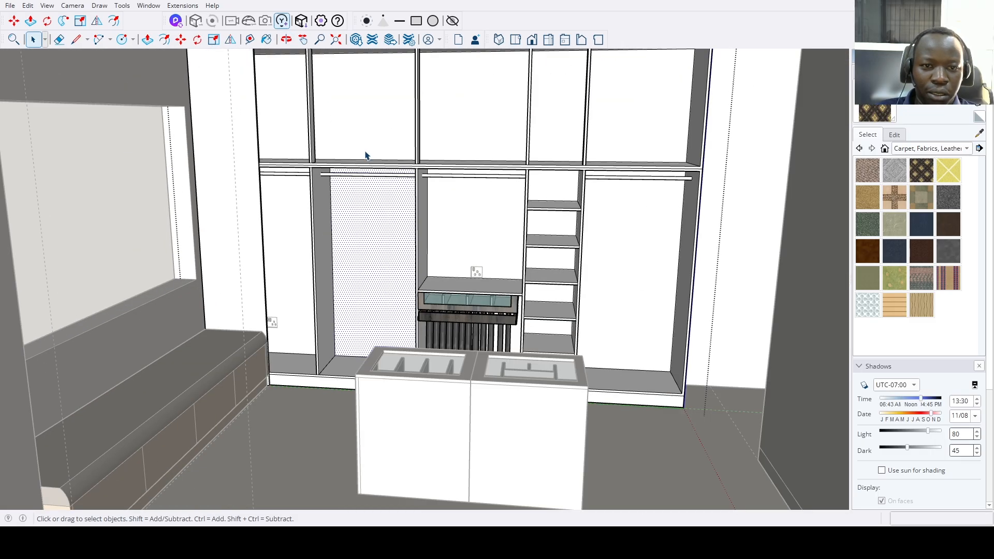
Paste the blue suitcase component onto the long upper shelf, in the second compartment from the wardrobe's window end.
{"action": "middle_click_drag", "start_coordinate": [365, 155], "coordinate": [347, 158]}
{"action": "left_click", "coordinate": [347, 158]}
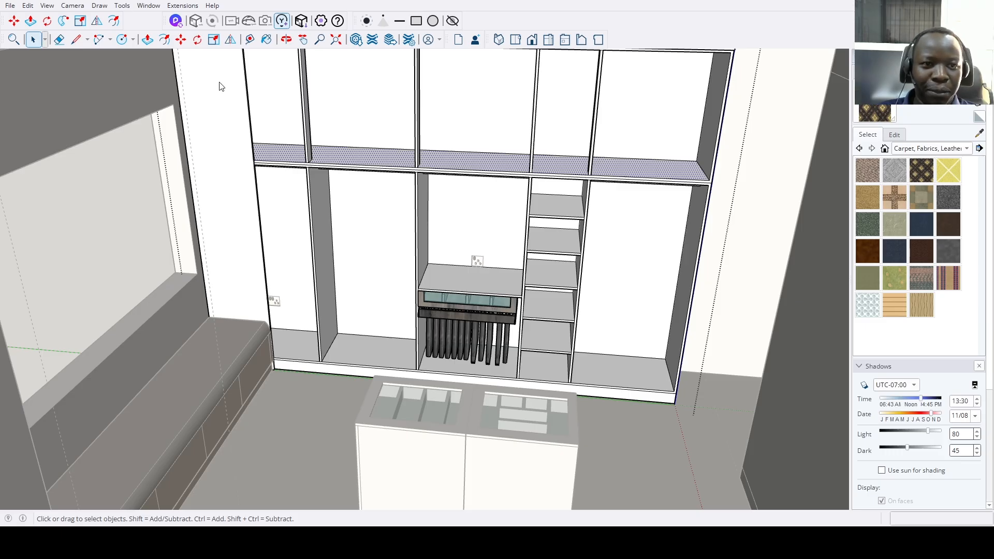
{"action": "key", "text": "ctrl+v"}
{"action": "middle_click_drag", "start_coordinate": [416, 167], "coordinate": [304, 388]}
{"action": "scroll", "coordinate": [167, 226], "scroll_direction": "up", "scroll_amount": 3}
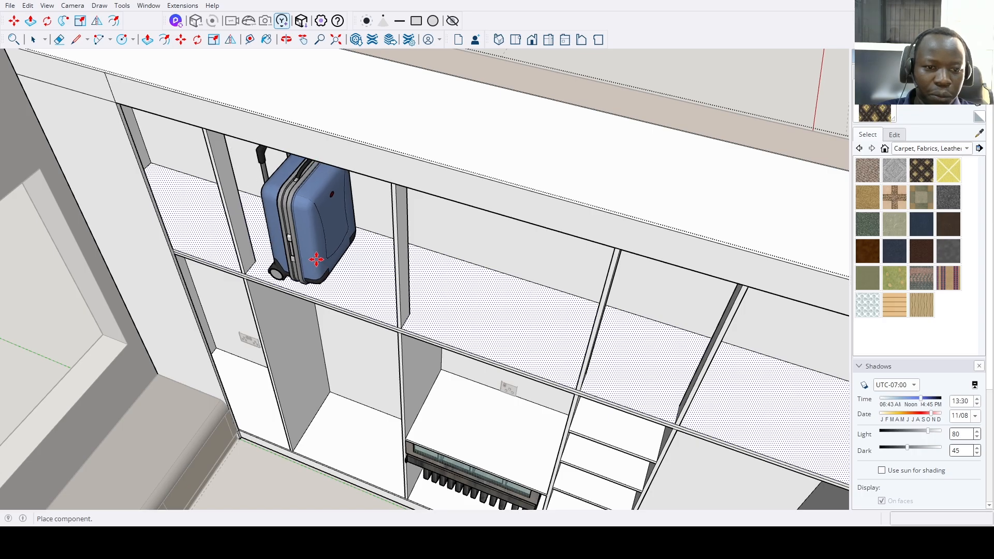
{"action": "left_click", "coordinate": [318, 254]}
Copy the suitcase along the upper shelf into the third compartment and array it at that spacing as two copies (*2).
{"action": "key", "text": "m"}
{"action": "left_click", "coordinate": [307, 199]}
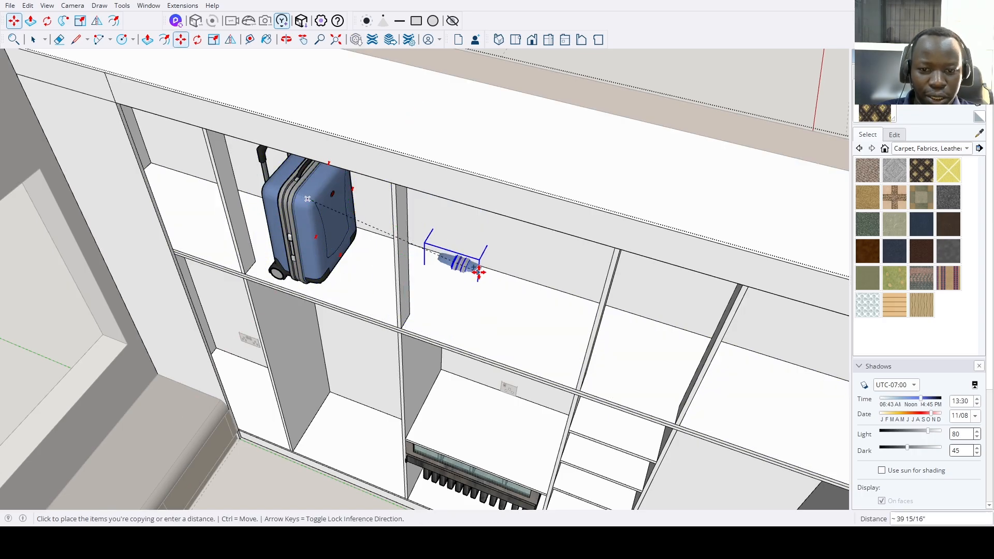
{"action": "left_click", "coordinate": [534, 265]}
{"action": "scroll", "coordinate": [528, 275], "scroll_direction": "down", "scroll_amount": 5}
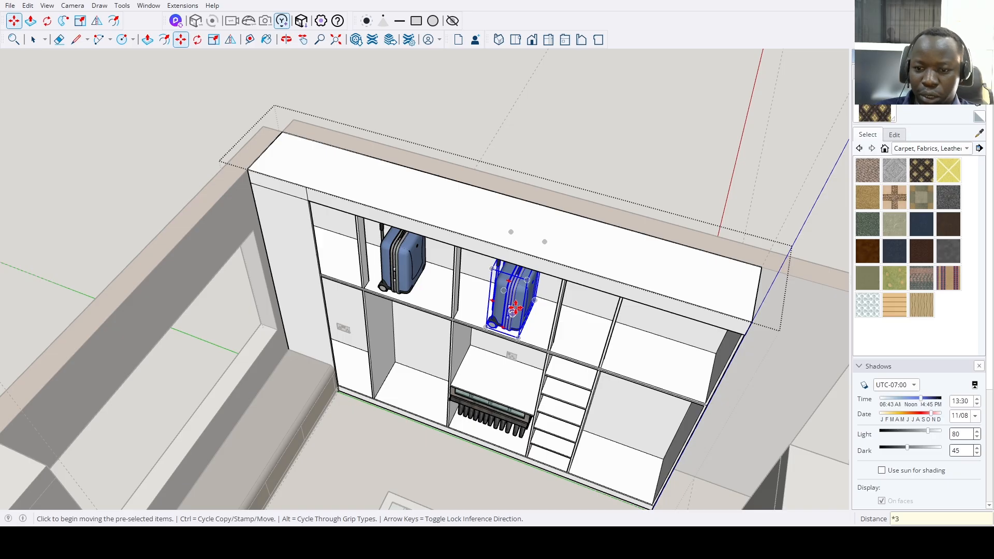
{"action": "key", "text": "Return"}
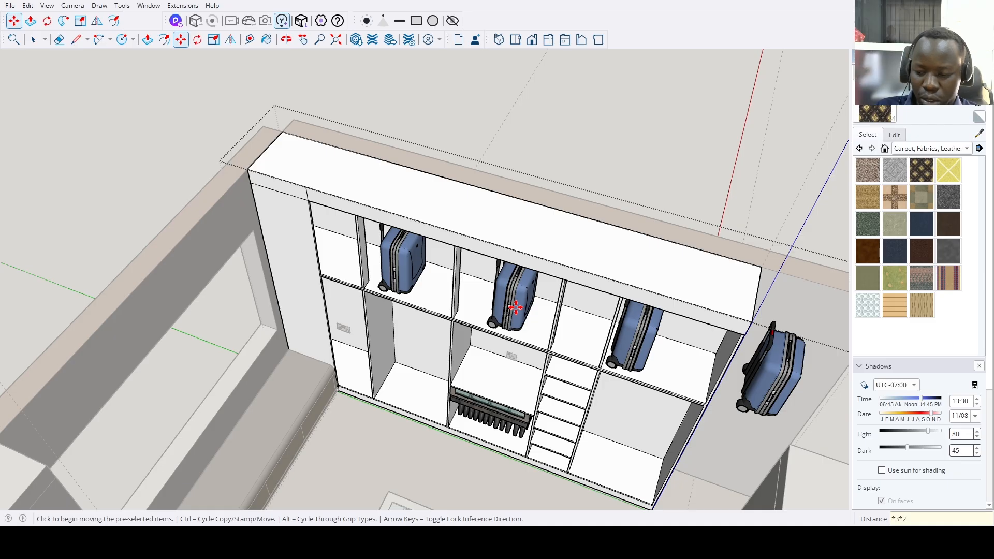
{"action": "key", "text": "Return"}
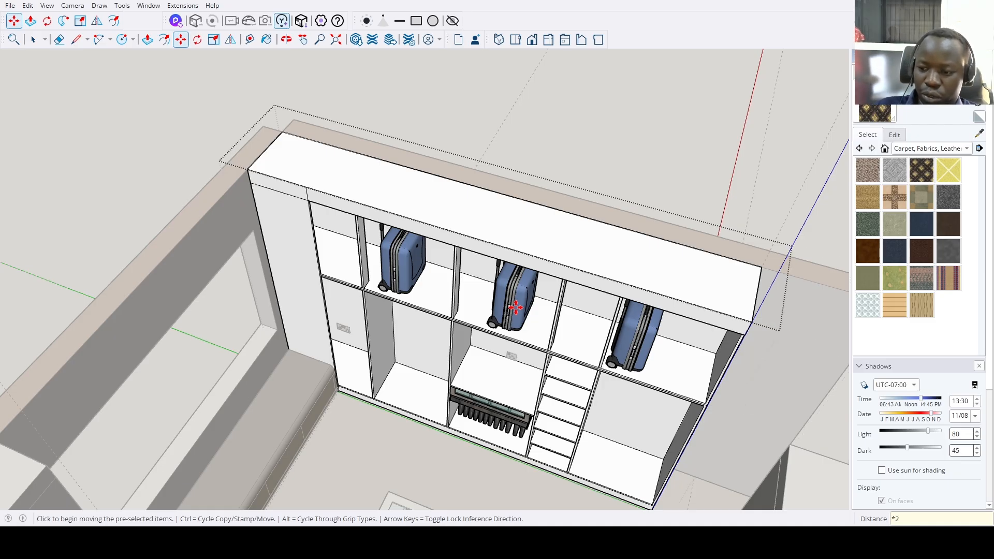
Rotate the middle suitcase 90° about the vertical axis so its broad side faces the room.
{"action": "middle_click_drag", "start_coordinate": [516, 307], "coordinate": [572, 268]}
{"action": "key", "text": "space"}
{"action": "scroll", "coordinate": [572, 268], "scroll_direction": "up", "scroll_amount": 3}
{"action": "left_click", "coordinate": [509, 289]}
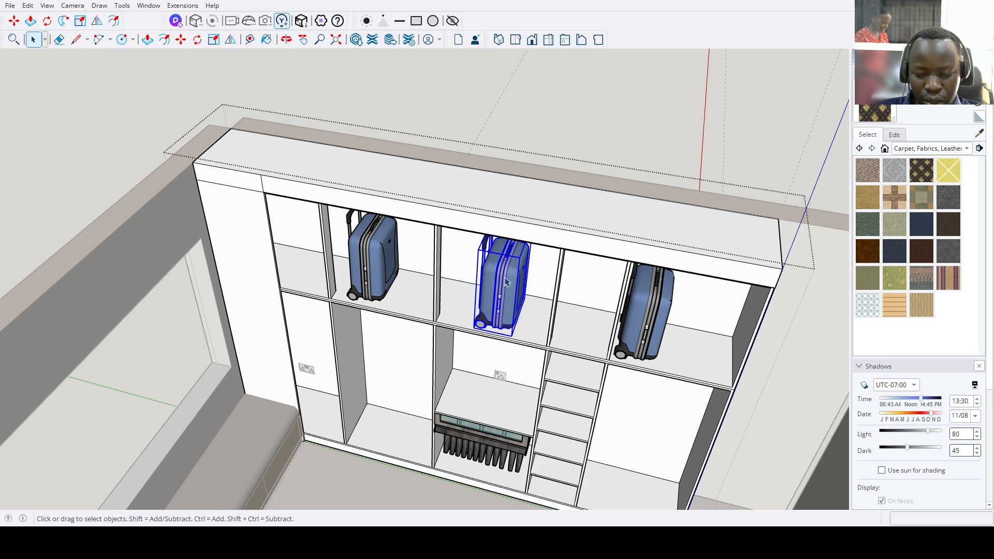
{"action": "key", "text": "m"}
{"action": "left_click", "coordinate": [510, 228]}
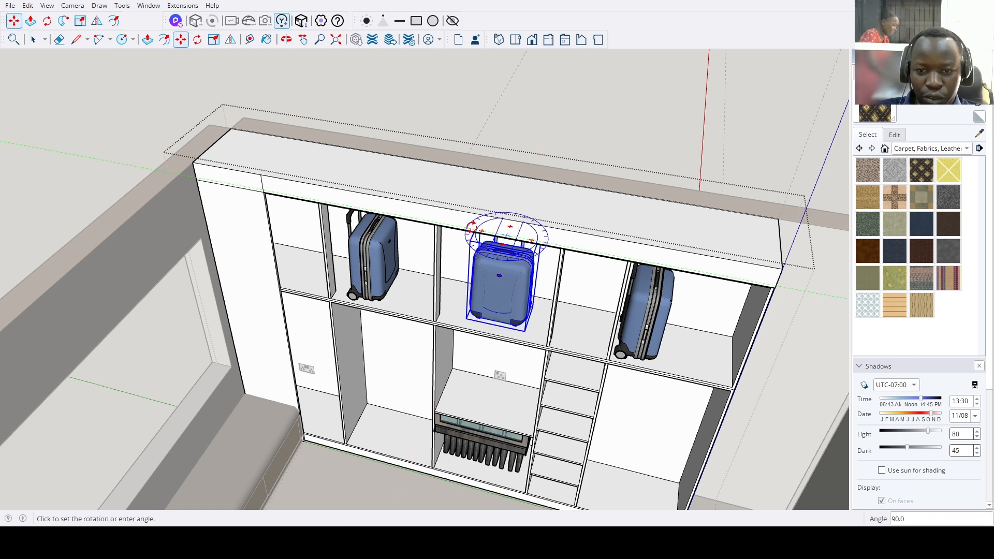
{"action": "left_click", "coordinate": [473, 226]}
{"action": "scroll", "coordinate": [482, 334], "scroll_direction": "down", "scroll_amount": 4}
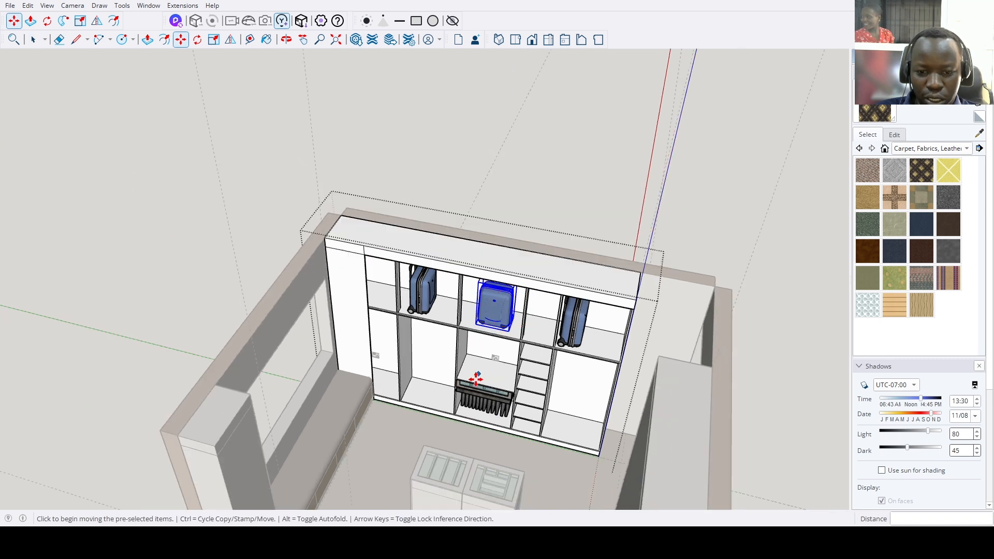
Paint the wardrobe's upper front fascia and its base plinth with the wood-grain material.
{"action": "scroll", "coordinate": [476, 380], "scroll_direction": "down", "scroll_amount": 2}
{"action": "key", "text": "b"}
{"action": "scroll", "coordinate": [417, 443], "scroll_direction": "up", "scroll_amount": 3}
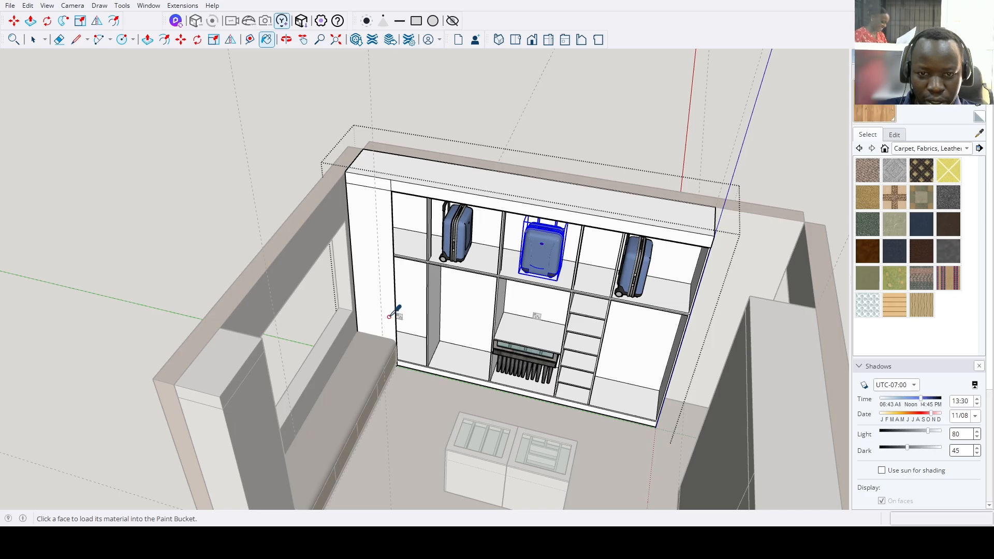
{"action": "scroll", "coordinate": [410, 246], "scroll_direction": "up", "scroll_amount": 3}
{"action": "left_click", "coordinate": [429, 164]}
{"action": "scroll", "coordinate": [355, 251], "scroll_direction": "down", "scroll_amount": 4}
{"action": "scroll", "coordinate": [536, 366], "scroll_direction": "up", "scroll_amount": 3}
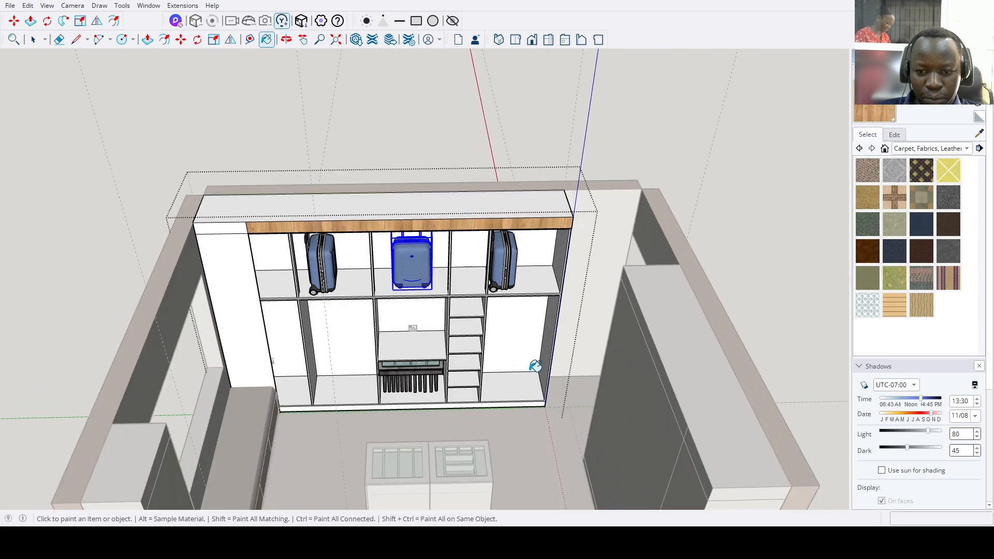
{"action": "scroll", "coordinate": [535, 366], "scroll_direction": "up", "scroll_amount": 3}
{"action": "left_click", "coordinate": [521, 403]}
{"action": "scroll", "coordinate": [502, 413], "scroll_direction": "down", "scroll_amount": 4}
{"action": "mouse_move", "coordinate": [455, 426]}
{"action": "middle_mouse_down"}
{"action": "mouse_move", "coordinate": [330, 419]}
{"action": "mouse_move", "coordinate": [488, 373]}
{"action": "mouse_move", "coordinate": [495, 326]}
{"action": "mouse_move", "coordinate": [391, 355]}
{"action": "mouse_move", "coordinate": [400, 334]}
{"action": "middle_mouse_up"}
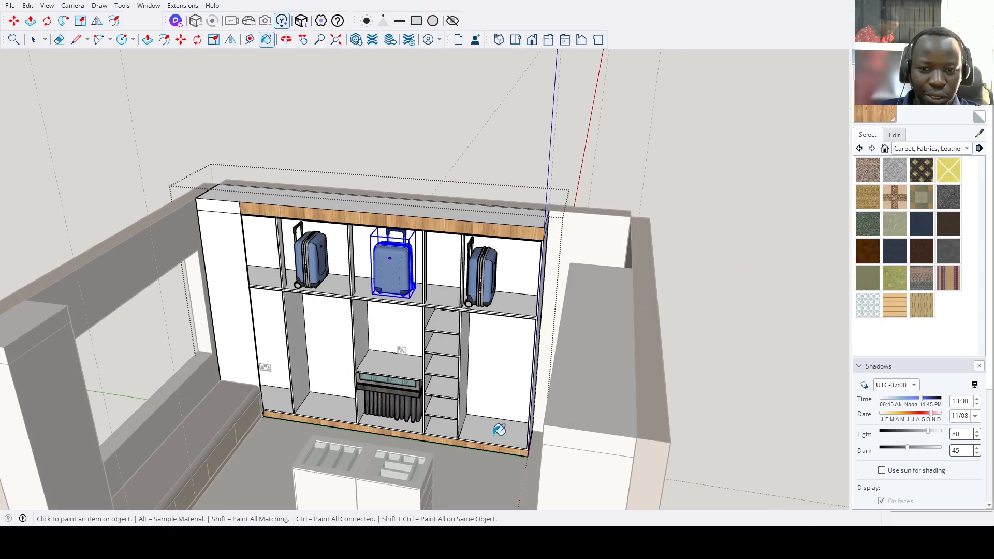
Paste the component of hanging shirts and trousers in front of the wardrobe's window-end compartments.
{"action": "scroll", "coordinate": [500, 362], "scroll_direction": "down", "scroll_amount": 3}
{"action": "scroll", "coordinate": [440, 283], "scroll_direction": "up", "scroll_amount": 2}
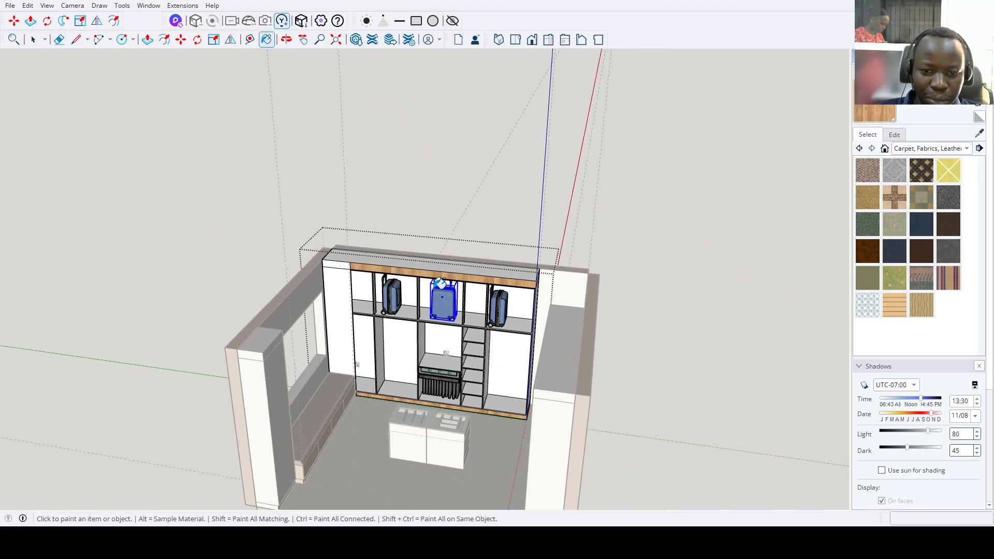
{"action": "scroll", "coordinate": [416, 363], "scroll_direction": "up", "scroll_amount": 4}
{"action": "key", "text": "space"}
{"action": "scroll", "coordinate": [397, 355], "scroll_direction": "down", "scroll_amount": 3}
{"action": "middle_click_drag", "start_coordinate": [397, 355], "coordinate": [409, 267]}
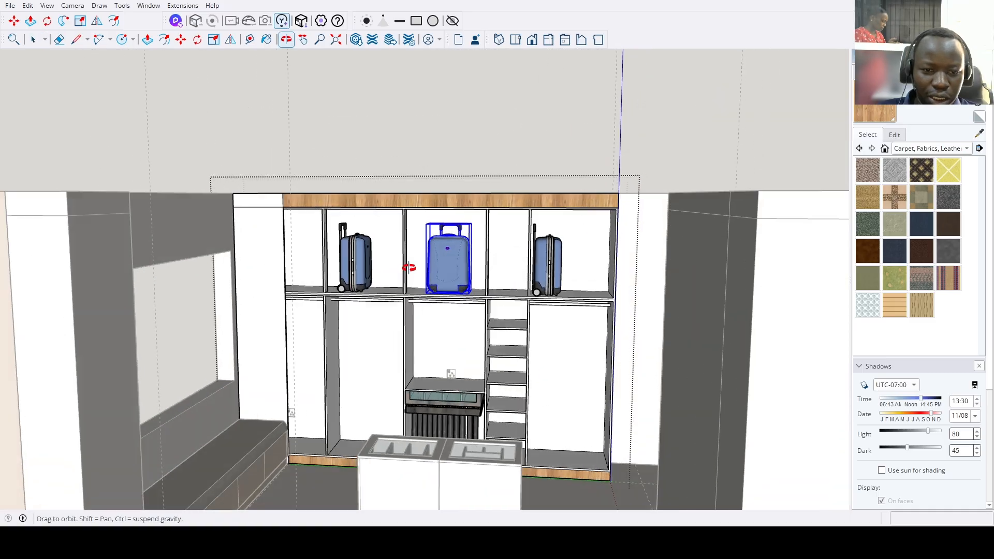
{"action": "scroll", "coordinate": [357, 330], "scroll_direction": "up", "scroll_amount": 4}
{"action": "left_click", "coordinate": [353, 327]}
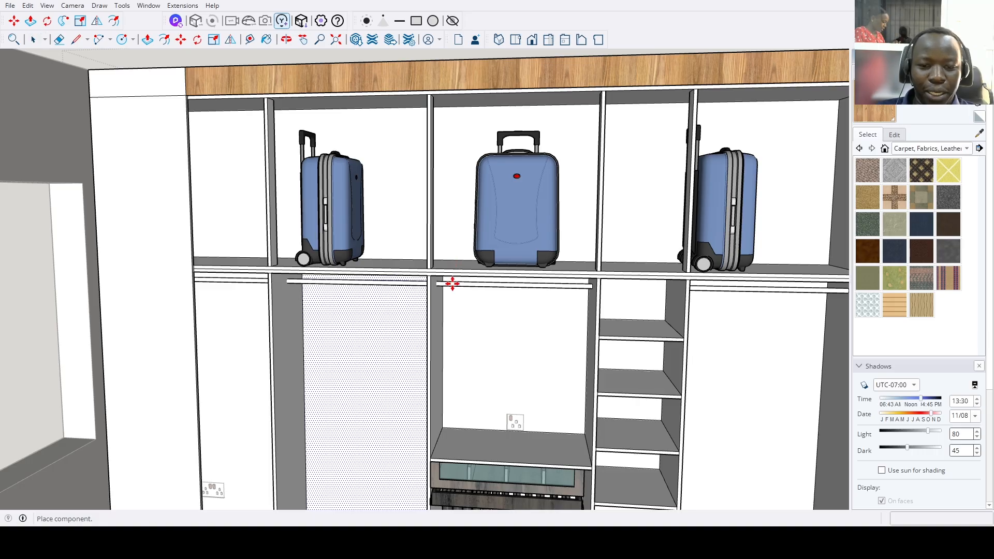
{"action": "scroll", "coordinate": [371, 306], "scroll_direction": "down", "scroll_amount": 5}
{"action": "middle_click_drag", "start_coordinate": [351, 318], "coordinate": [326, 437]}
{"action": "scroll", "coordinate": [340, 425], "scroll_direction": "up", "scroll_amount": 2}
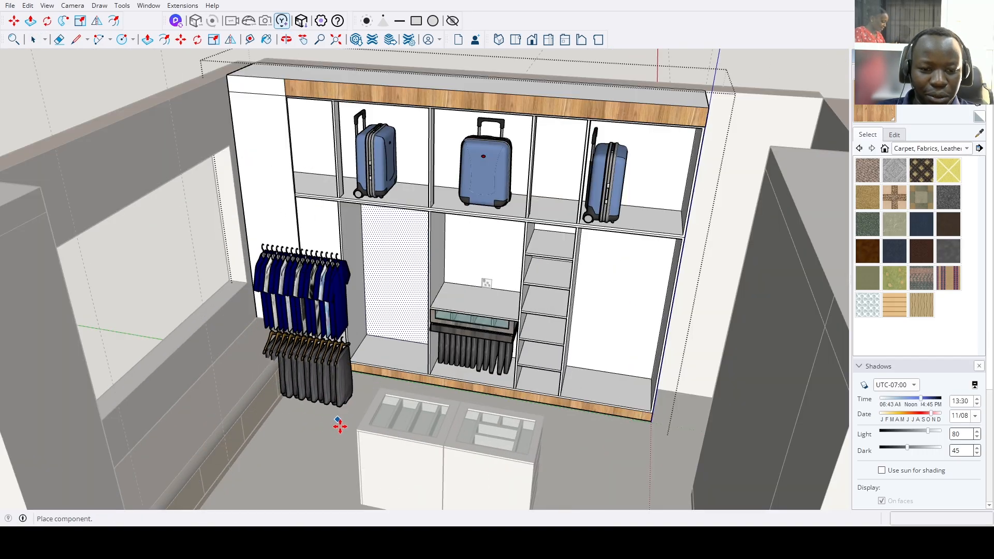
Move the hanging clothes by a hanger hook onto the clothes rail in the compartment nearest the window.
{"action": "key", "text": "m"}
{"action": "scroll", "coordinate": [256, 264], "scroll_direction": "up", "scroll_amount": 6}
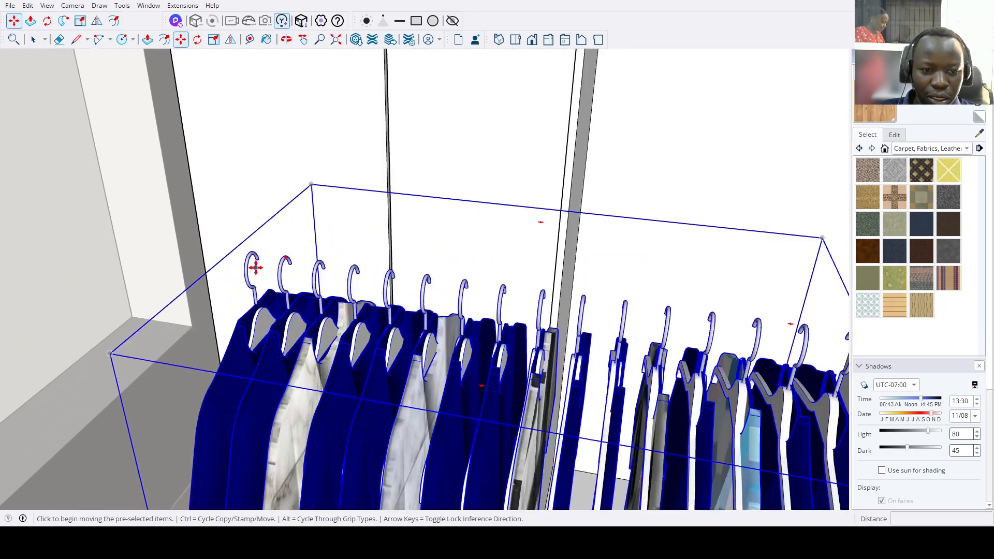
{"action": "scroll", "coordinate": [255, 267], "scroll_direction": "up", "scroll_amount": 5}
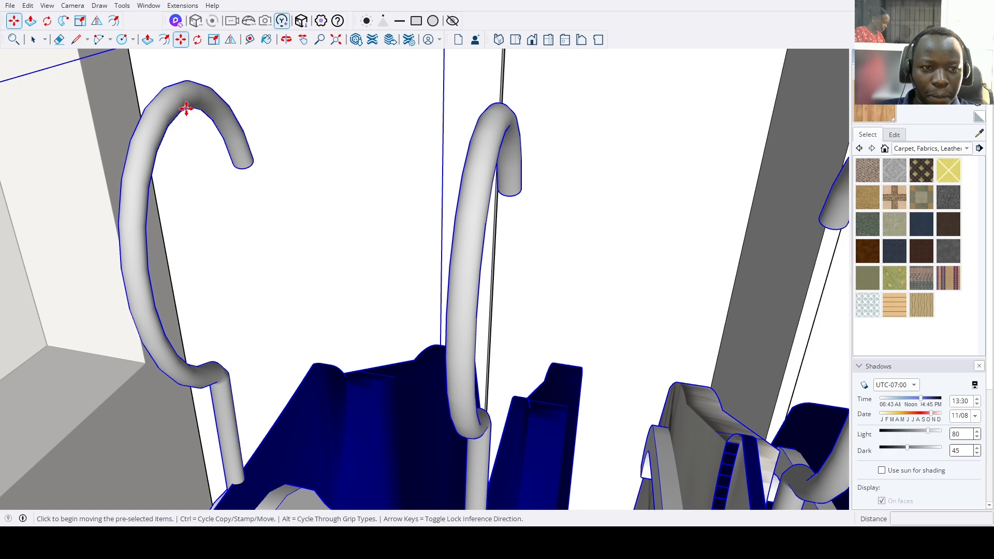
{"action": "left_click", "coordinate": [187, 109]}
{"action": "scroll", "coordinate": [274, 223], "scroll_direction": "down", "scroll_amount": 6}
{"action": "middle_click_drag", "start_coordinate": [557, 303], "coordinate": [610, 225]}
{"action": "scroll", "coordinate": [538, 96], "scroll_direction": "up", "scroll_amount": 5}
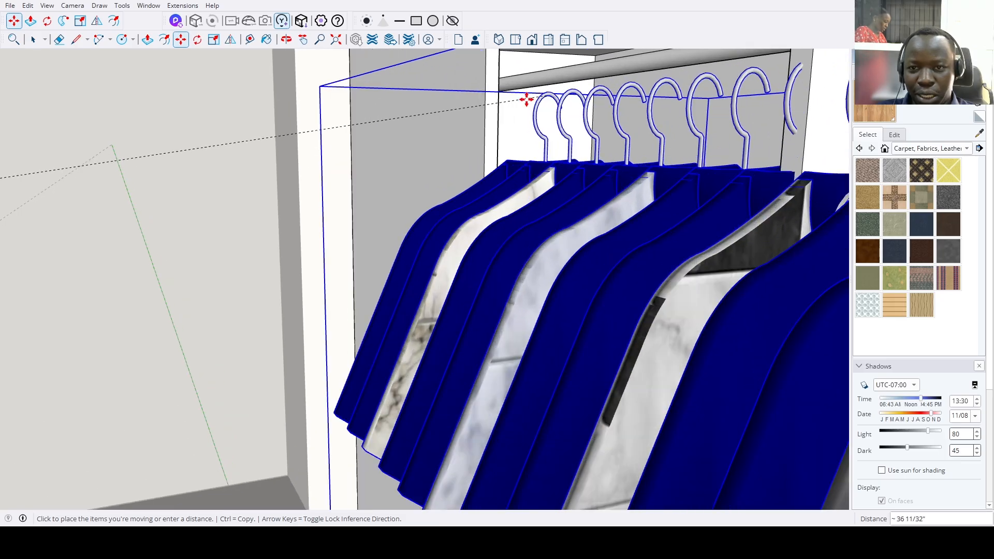
{"action": "scroll", "coordinate": [535, 103], "scroll_direction": "down", "scroll_amount": 3}
{"action": "middle_click_drag", "start_coordinate": [539, 106], "coordinate": [477, 166]}
{"action": "scroll", "coordinate": [584, 155], "scroll_direction": "down", "scroll_amount": 4}
{"action": "middle_click_drag", "start_coordinate": [583, 155], "coordinate": [526, 111]}
{"action": "scroll", "coordinate": [523, 125], "scroll_direction": "up", "scroll_amount": 6}
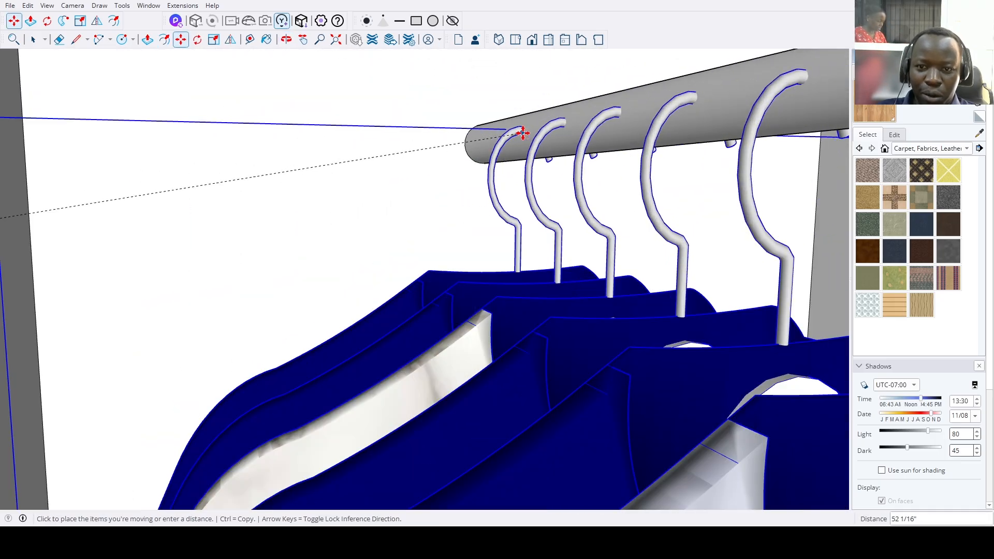
{"action": "left_click", "coordinate": [516, 145]}
{"action": "scroll", "coordinate": [515, 119], "scroll_direction": "down", "scroll_amount": 2}
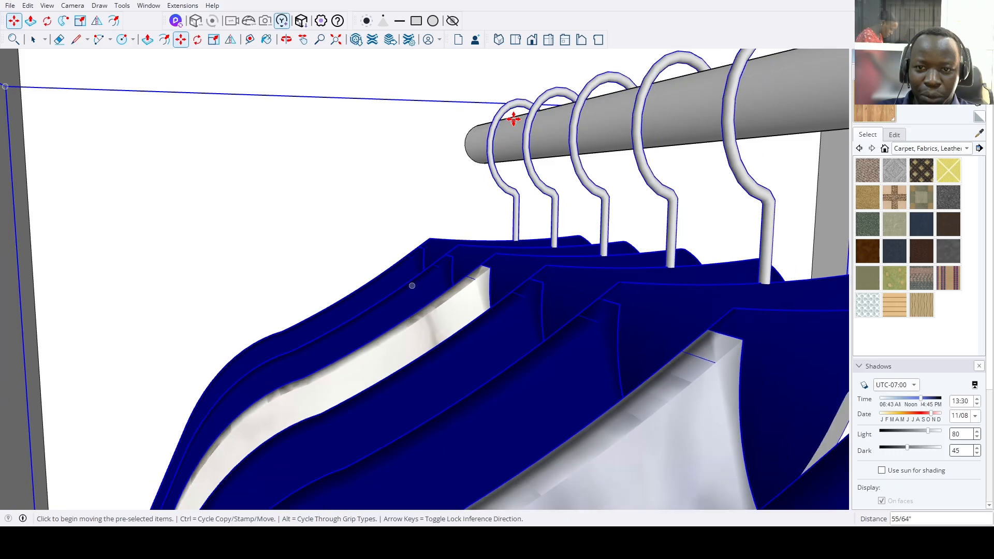
Check the hooks on the rail and shift the clothes slightly along it so they sit between the compartment's sides.
{"action": "middle_click_drag", "start_coordinate": [515, 116], "coordinate": [494, 136]}
{"action": "scroll", "coordinate": [518, 137], "scroll_direction": "up", "scroll_amount": 4}
{"action": "scroll", "coordinate": [466, 98], "scroll_direction": "down", "scroll_amount": 3}
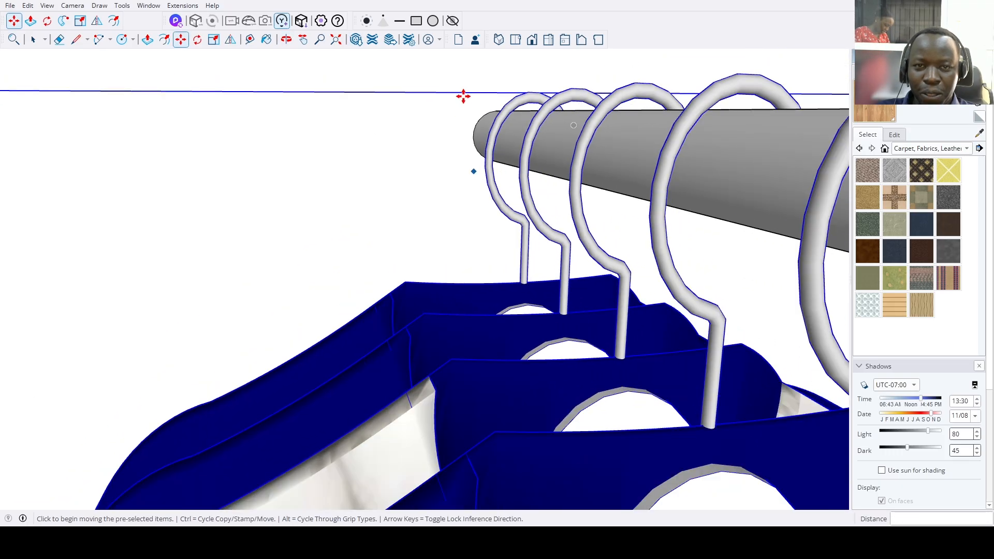
{"action": "left_click", "coordinate": [335, 39]}
{"action": "middle_click_drag", "start_coordinate": [359, 122], "coordinate": [630, 349]}
{"action": "middle_click_drag", "start_coordinate": [205, 185], "coordinate": [460, 269]}
{"action": "scroll", "coordinate": [410, 262], "scroll_direction": "up", "scroll_amount": 4}
{"action": "left_click", "coordinate": [410, 260]}
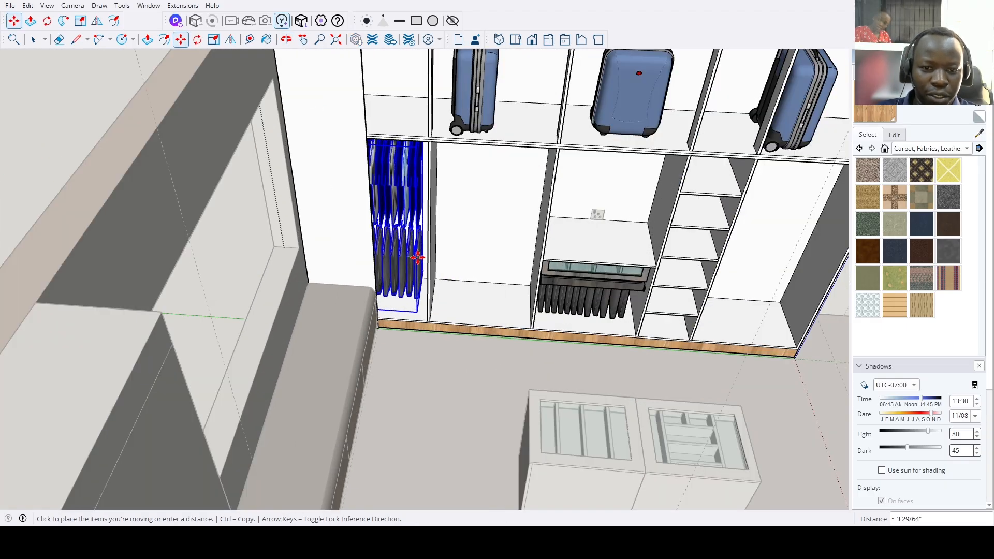
{"action": "left_click", "coordinate": [414, 257]}
{"action": "key", "text": "space"}
Copy the rail's circular end edge from the third compartment to the divider face in the second compartment, splitting the rail there.
{"action": "scroll", "coordinate": [424, 303], "scroll_direction": "down", "scroll_amount": 5}
{"action": "middle_click_drag", "start_coordinate": [424, 303], "coordinate": [478, 189]}
{"action": "scroll", "coordinate": [468, 231], "scroll_direction": "up", "scroll_amount": 4}
{"action": "double_click", "coordinate": [480, 179]}
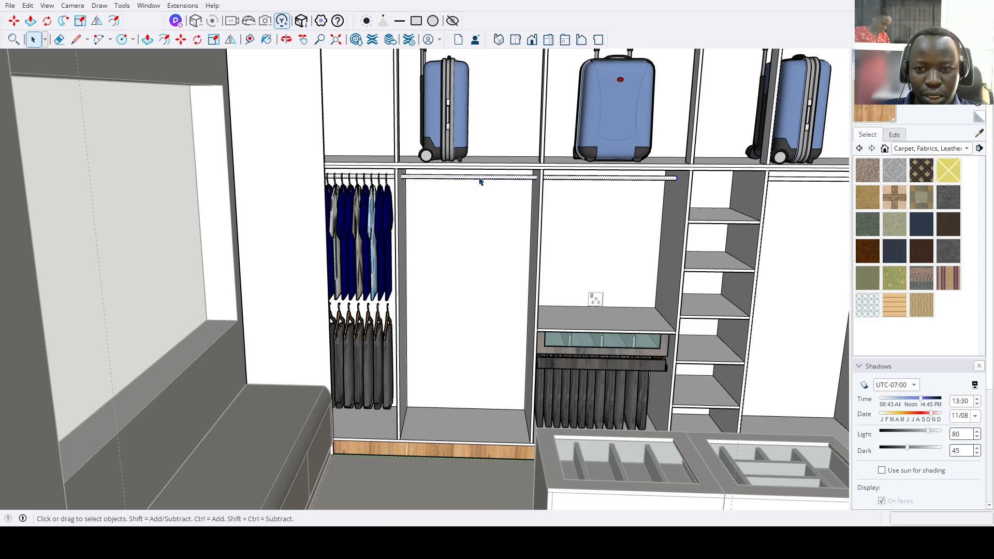
{"action": "scroll", "coordinate": [670, 179], "scroll_direction": "up", "scroll_amount": 2}
{"action": "scroll", "coordinate": [681, 186], "scroll_direction": "up", "scroll_amount": 4}
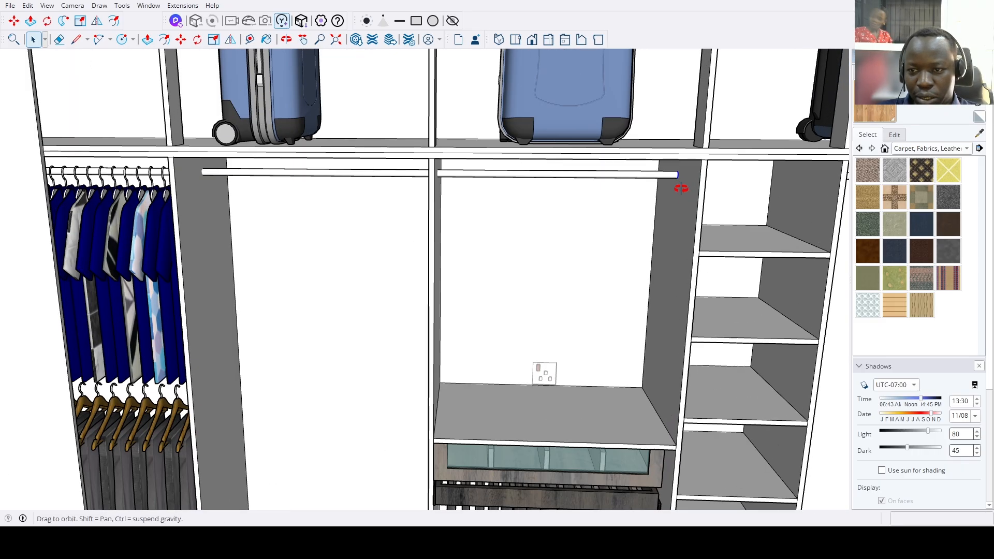
{"action": "scroll", "coordinate": [683, 193], "scroll_direction": "up", "scroll_amount": 2}
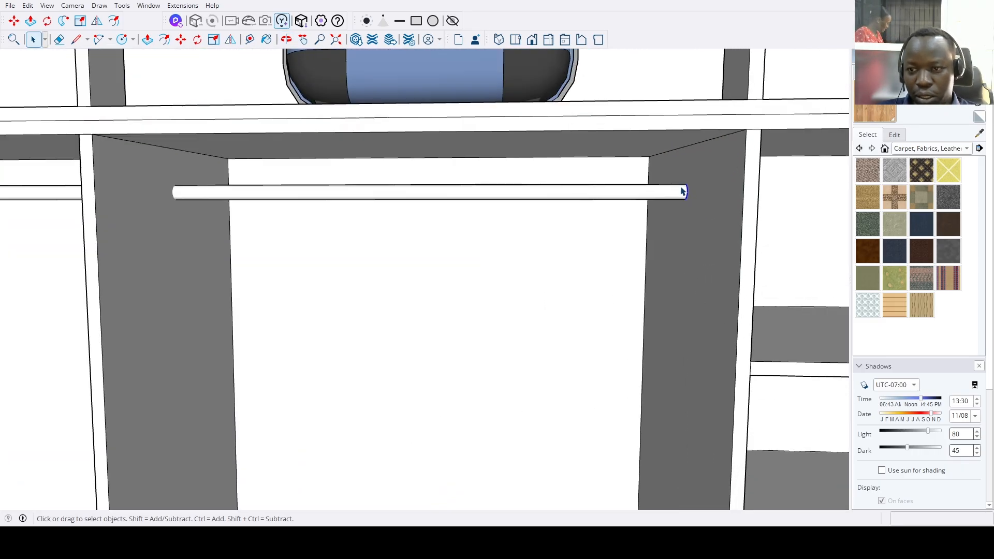
{"action": "key", "text": "m"}
{"action": "key", "text": "ctrl"}
{"action": "left_click", "coordinate": [686, 192]}
{"action": "scroll", "coordinate": [423, 197], "scroll_direction": "down", "scroll_amount": 3}
{"action": "middle_click_drag", "start_coordinate": [409, 199], "coordinate": [712, 204]}
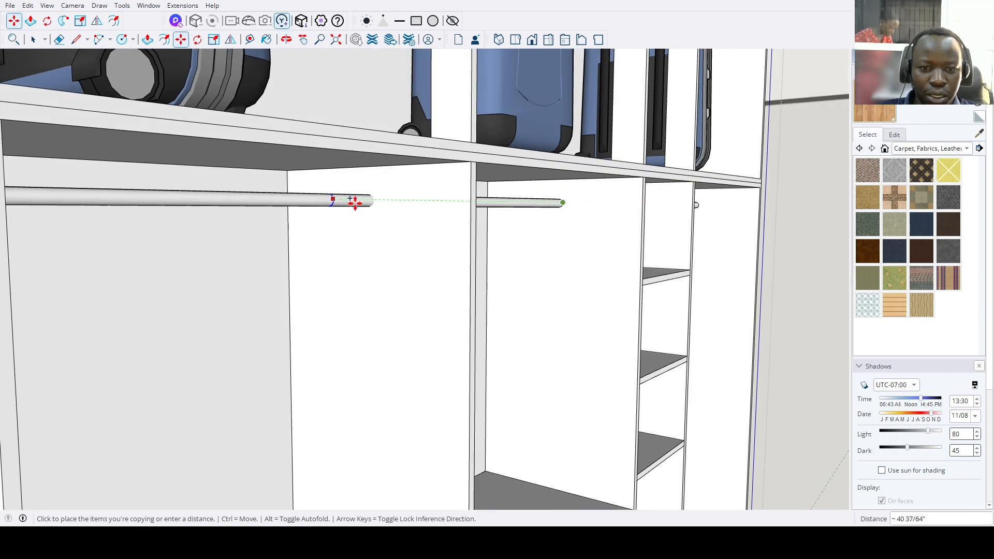
{"action": "left_click", "coordinate": [376, 200]}
{"action": "scroll", "coordinate": [380, 336], "scroll_direction": "down", "scroll_amount": 3}
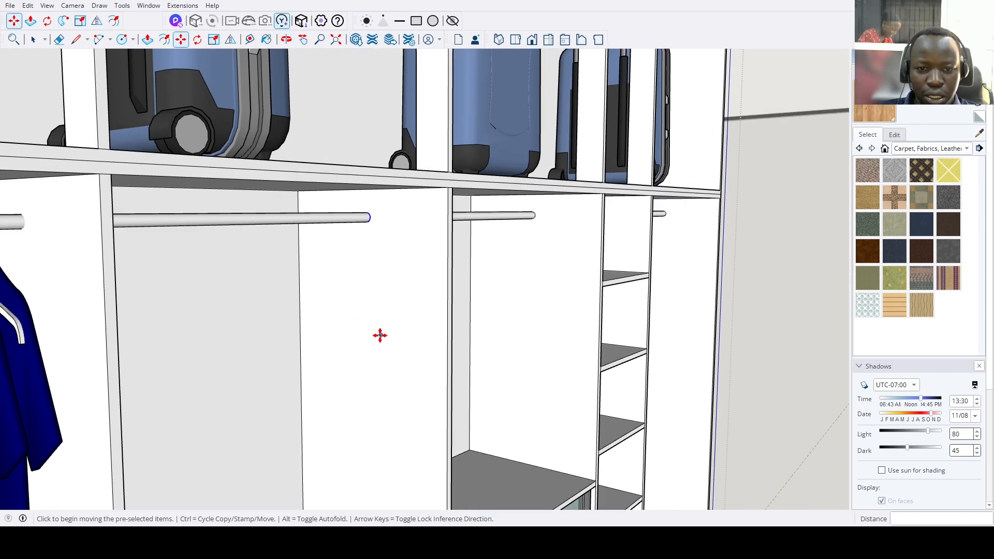
Copy the rail section in the second compartment 35 in straight down as a lower hanging rail.
{"action": "middle_click_drag", "start_coordinate": [380, 335], "coordinate": [335, 335]}
{"action": "scroll", "coordinate": [335, 336], "scroll_direction": "down", "scroll_amount": 5}
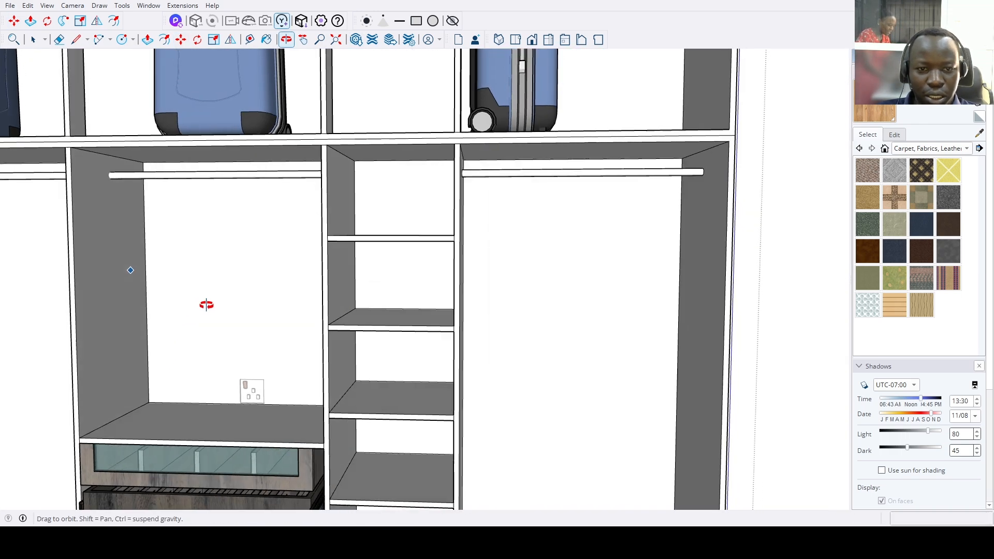
{"action": "middle_click_drag", "start_coordinate": [206, 304], "coordinate": [387, 221], "text": "shift"}
{"action": "key", "text": "space"}
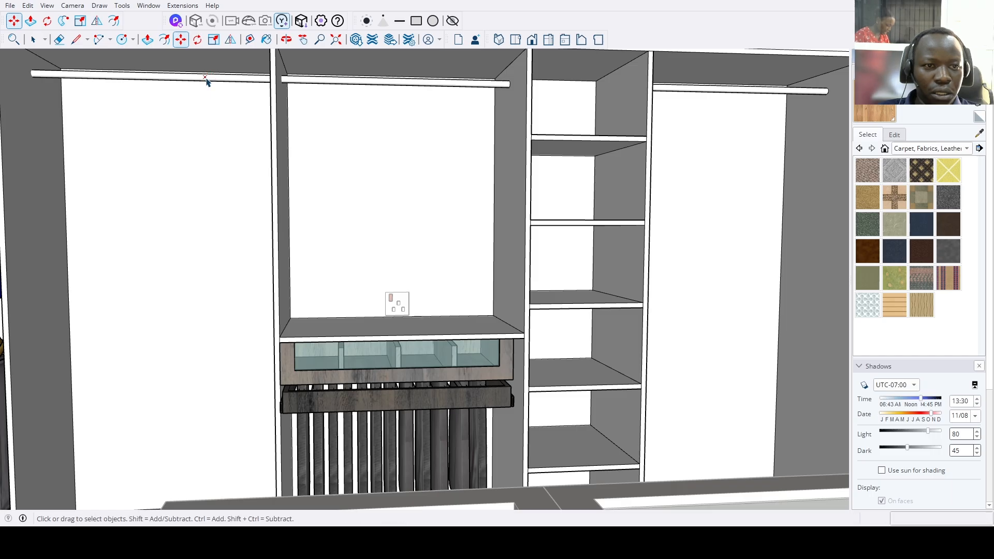
{"action": "scroll", "coordinate": [206, 92], "scroll_direction": "down", "scroll_amount": 3}
{"action": "key", "text": "m"}
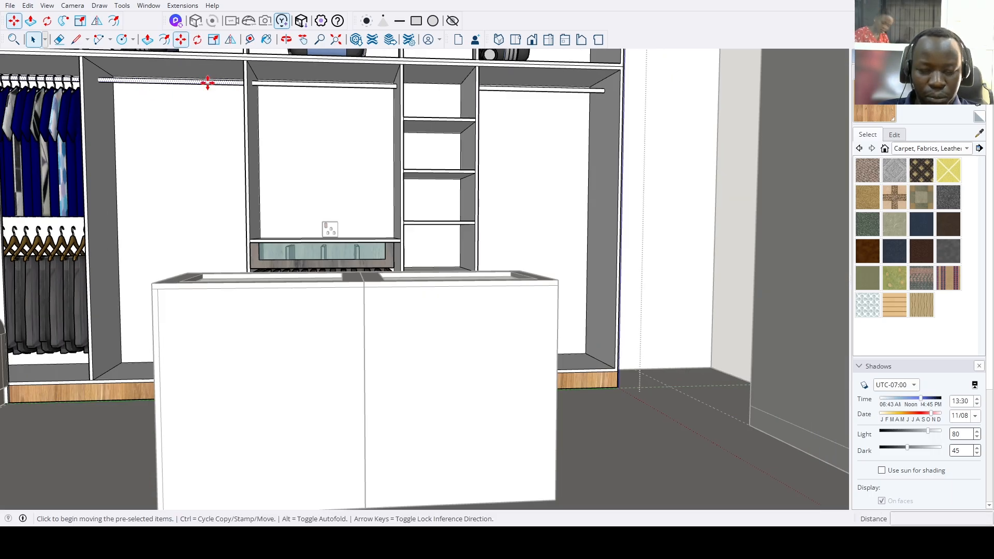
{"action": "left_click", "coordinate": [210, 83]}
{"action": "key", "text": "ctrl"}
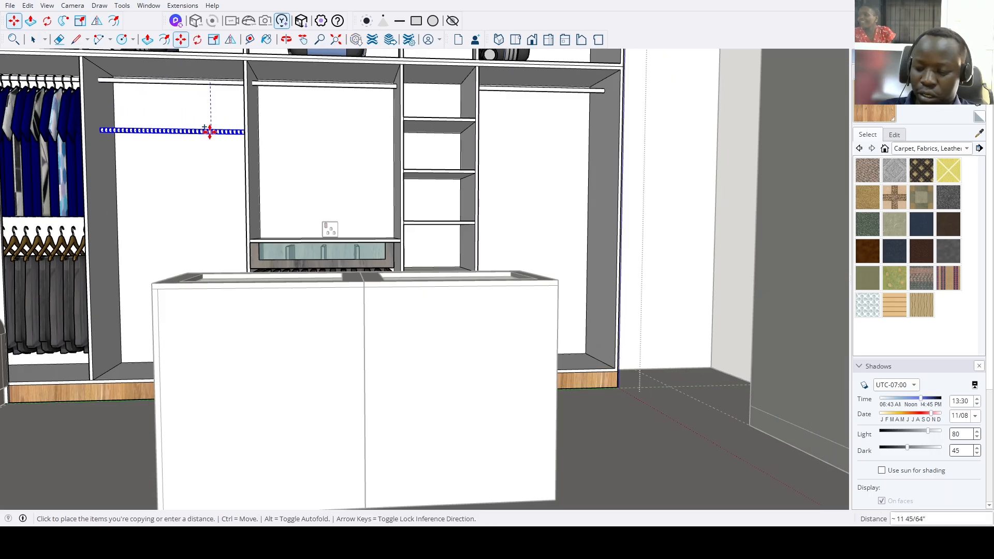
{"action": "type", "text": "35"}
{"action": "key", "text": "Return"}
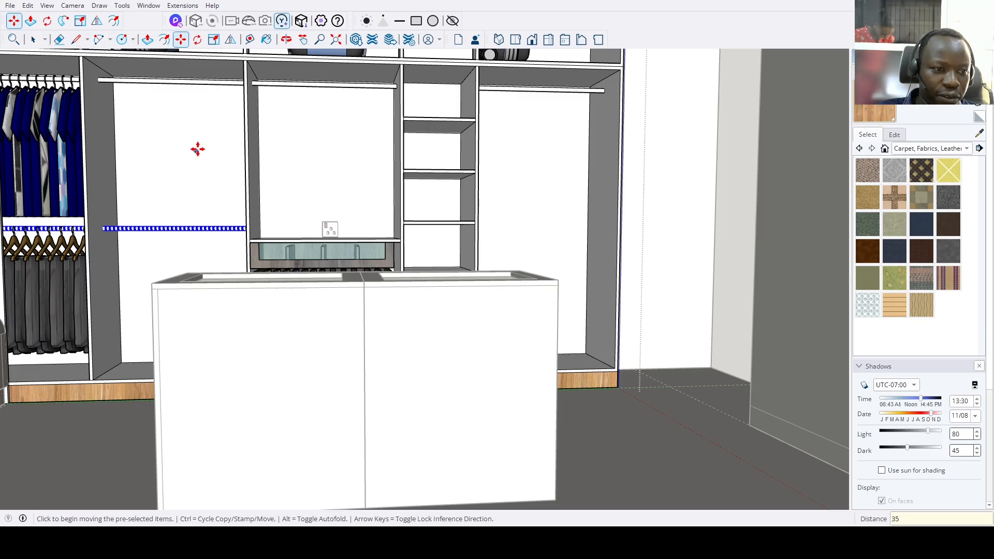
{"action": "middle_click_drag", "start_coordinate": [184, 168], "coordinate": [177, 185]}
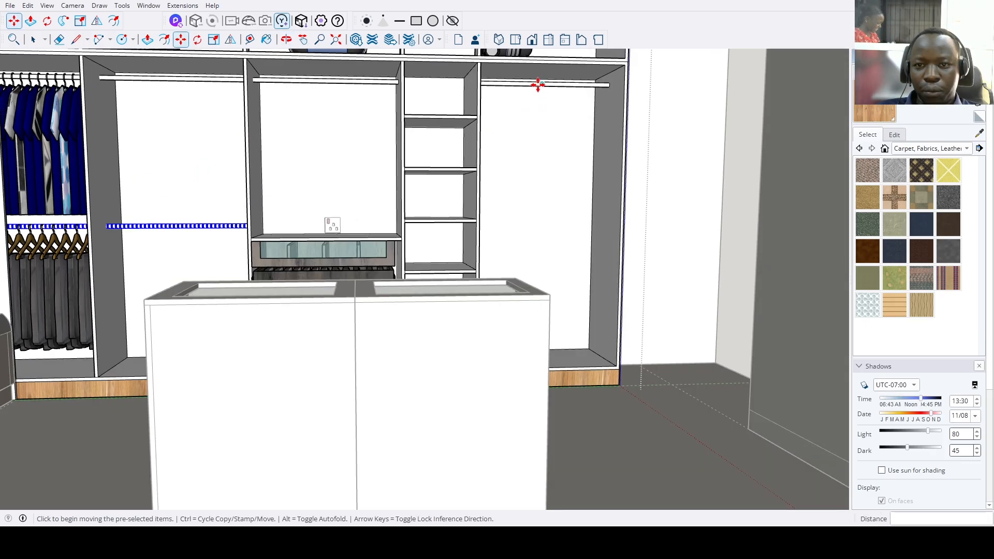
Copy the clothes rail in the compartment beyond the narrow shelves 35 in straight down.
{"action": "key", "text": "space"}
{"action": "left_click", "coordinate": [538, 90]}
{"action": "double_click", "coordinate": [539, 88]}
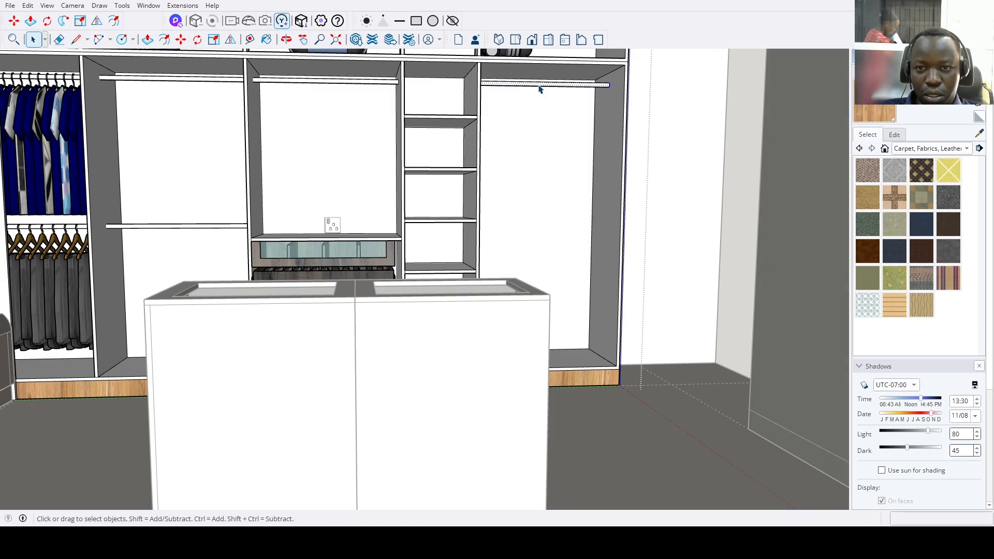
{"action": "key", "text": "m"}
{"action": "key", "text": "ctrl"}
{"action": "left_click", "coordinate": [538, 84]}
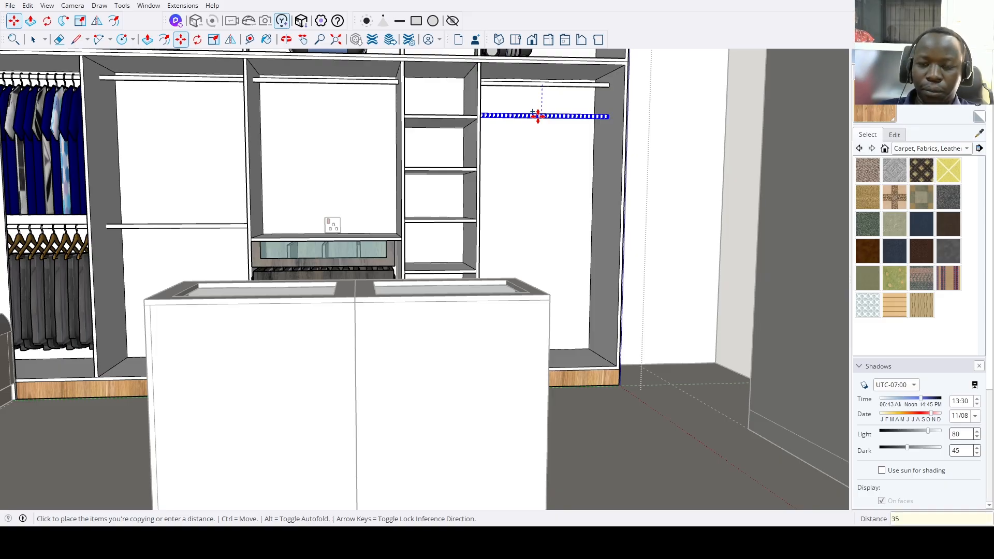
{"action": "key", "text": "Return"}
{"action": "key", "text": "space"}
{"action": "scroll", "coordinate": [397, 250], "scroll_direction": "down", "scroll_amount": 10}
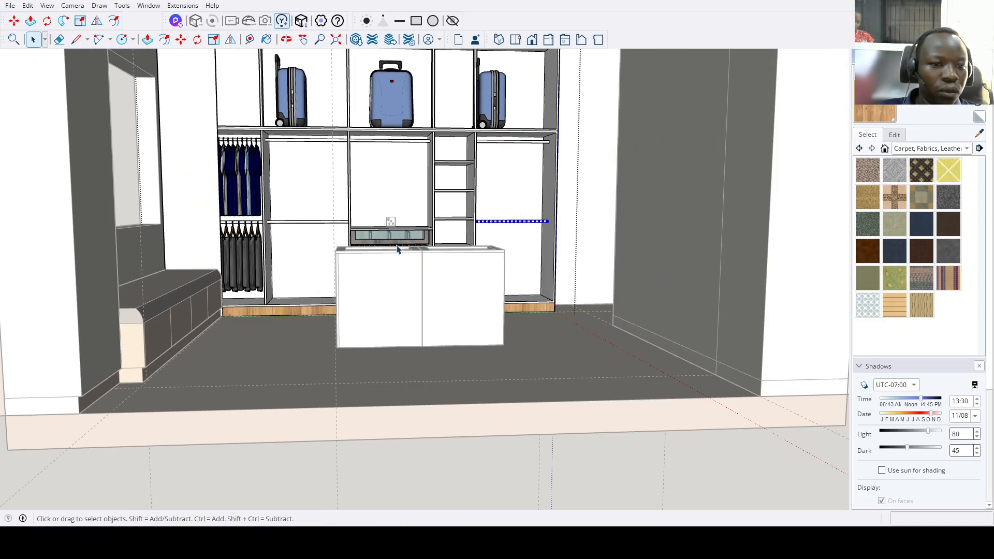
Copy the two-tier set of hanging clothes from the first compartment onto the rails of the second compartment.
{"action": "left_click", "coordinate": [234, 264]}
{"action": "middle_click_drag", "start_coordinate": [234, 264], "coordinate": [326, 260]}
{"action": "scroll", "coordinate": [310, 243], "scroll_direction": "up", "scroll_amount": 3}
{"action": "key", "text": "m"}
{"action": "key", "text": "ctrl"}
{"action": "left_click", "coordinate": [301, 229]}
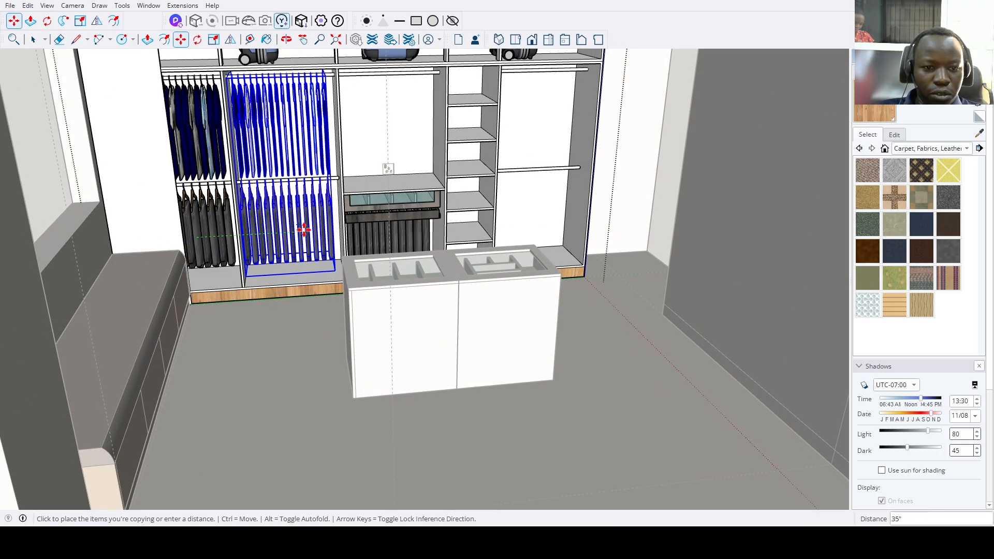
{"action": "scroll", "coordinate": [306, 231], "scroll_direction": "up", "scroll_amount": 3}
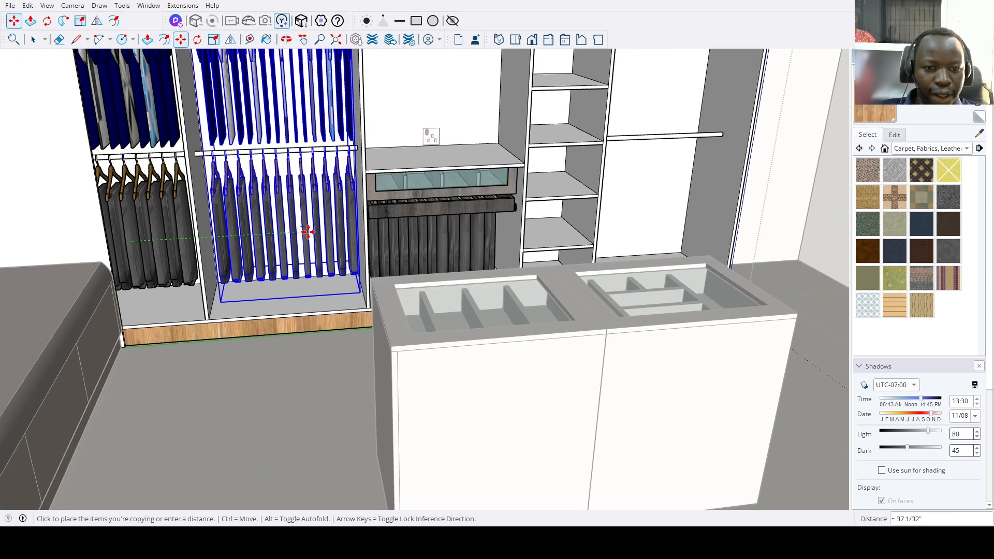
Copy the second compartment's hanging clothes about 87 3/4 in along the wardrobe onto the rails of the compartment beyond the narrow shelves.
{"action": "scroll", "coordinate": [326, 237], "scroll_direction": "down", "scroll_amount": 2}
{"action": "scroll", "coordinate": [332, 266], "scroll_direction": "down", "scroll_amount": 2}
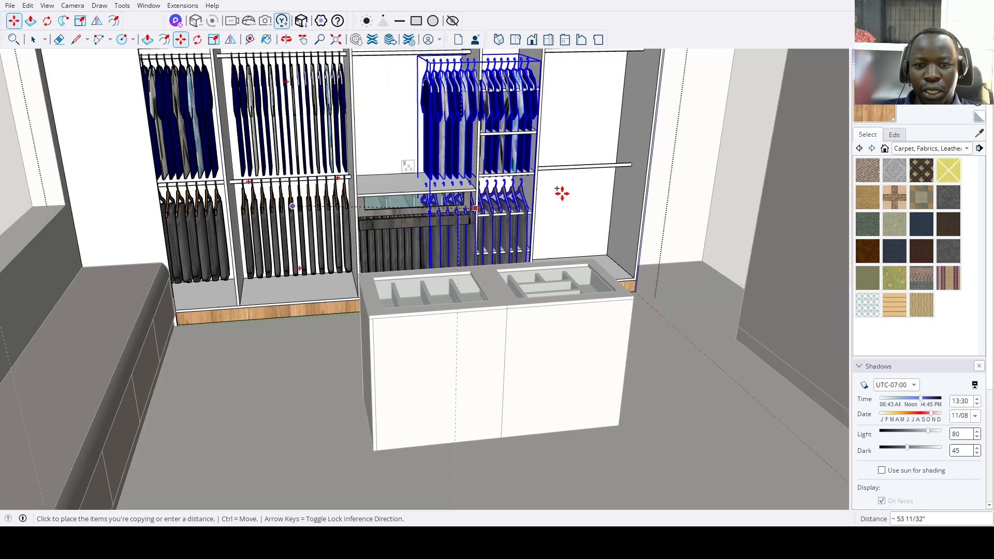
{"action": "middle_click_drag", "start_coordinate": [561, 194], "coordinate": [611, 228]}
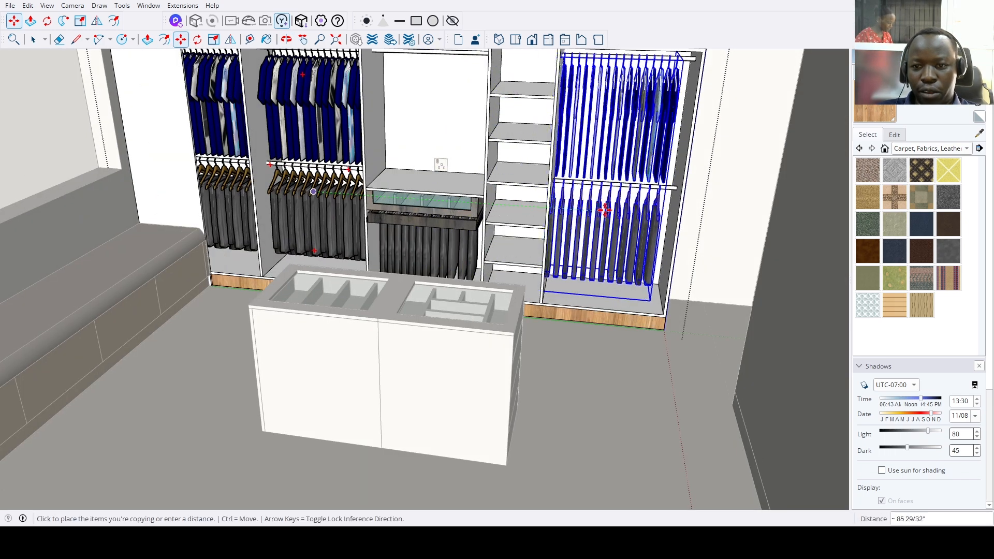
{"action": "left_click", "coordinate": [610, 210]}
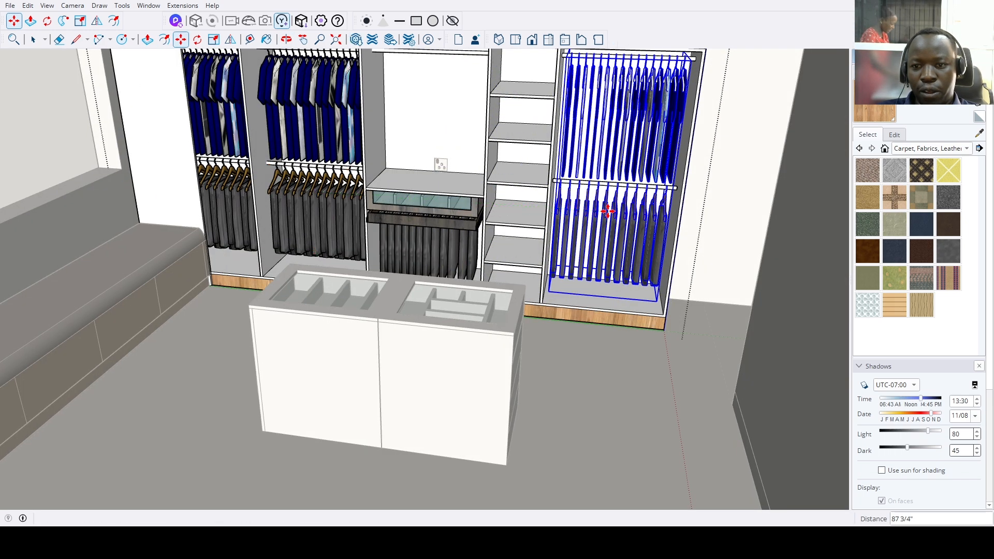
{"action": "scroll", "coordinate": [608, 211], "scroll_direction": "down", "scroll_amount": 1}
{"action": "key", "text": "space"}
Copy only the upper row of clothes from the last compartment about 53 3/4 in across to the rail above the drawers.
{"action": "double_click", "coordinate": [600, 145]}
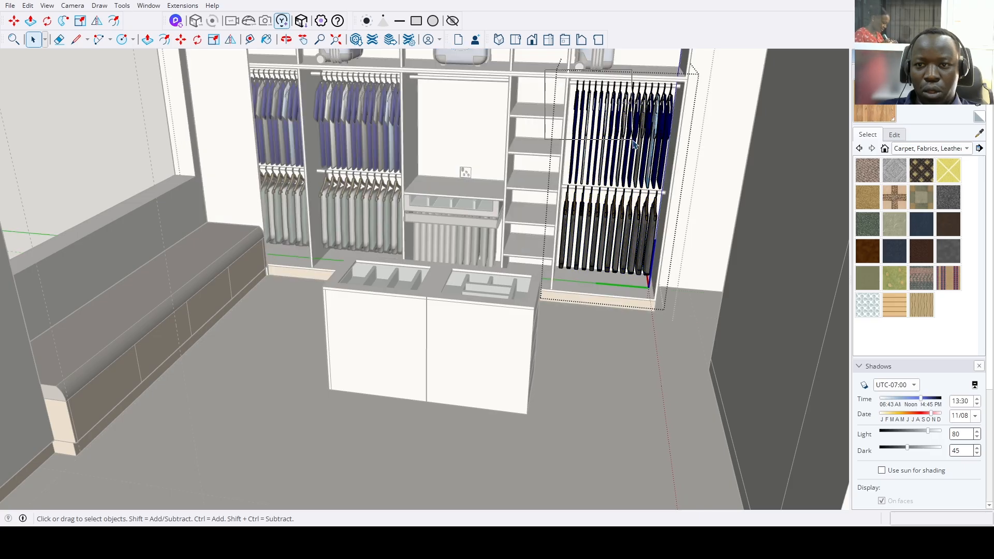
{"action": "key", "text": "Escape"}
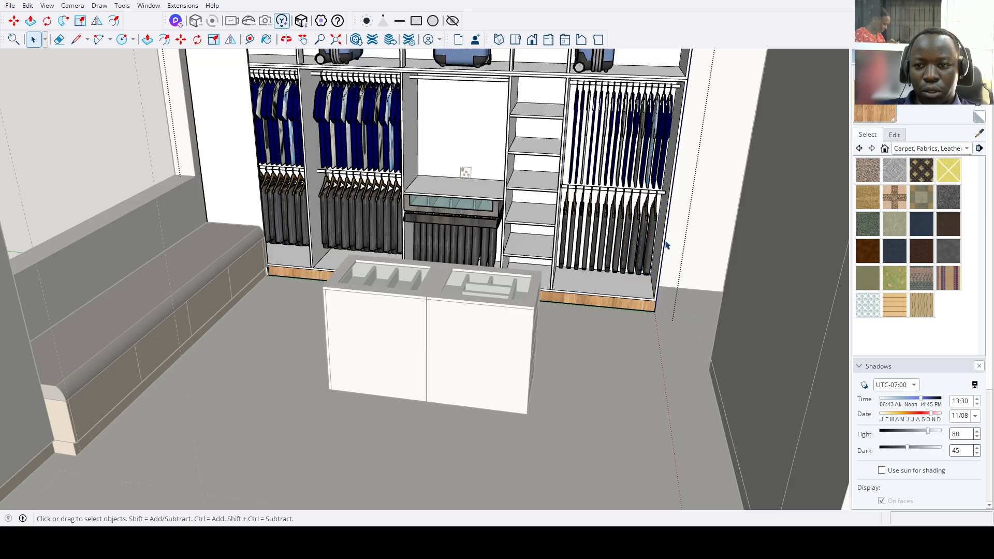
{"action": "left_click", "coordinate": [663, 236]}
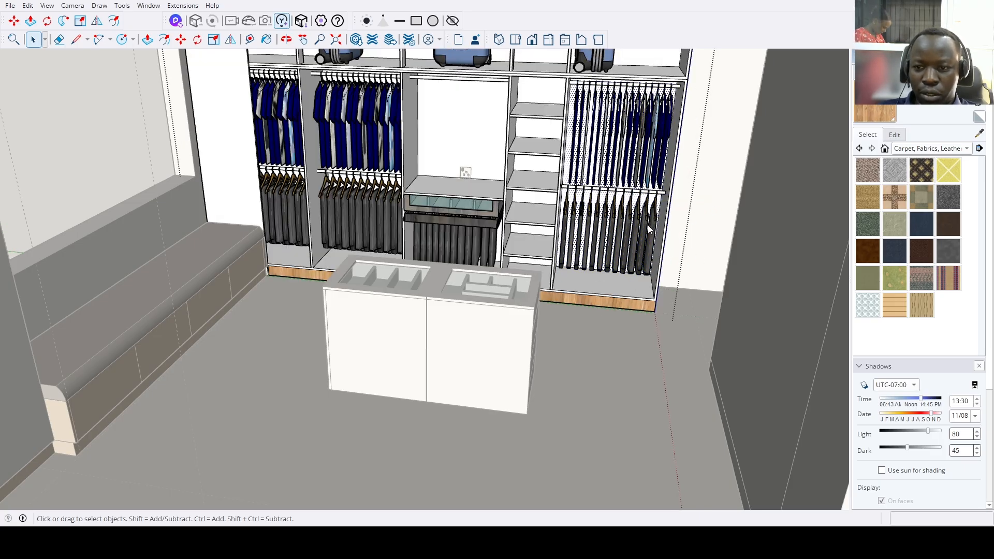
{"action": "left_click", "coordinate": [616, 128]}
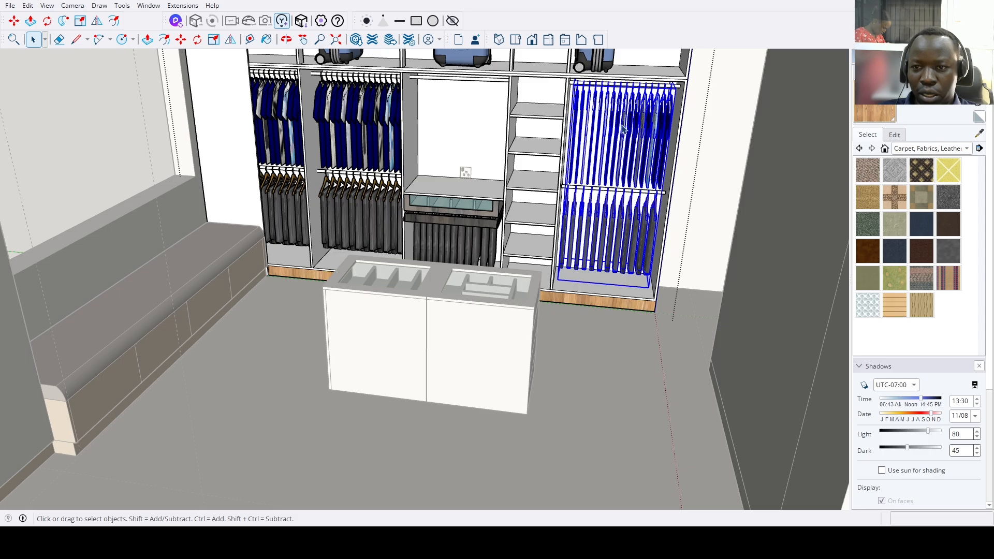
{"action": "double_click", "coordinate": [612, 147]}
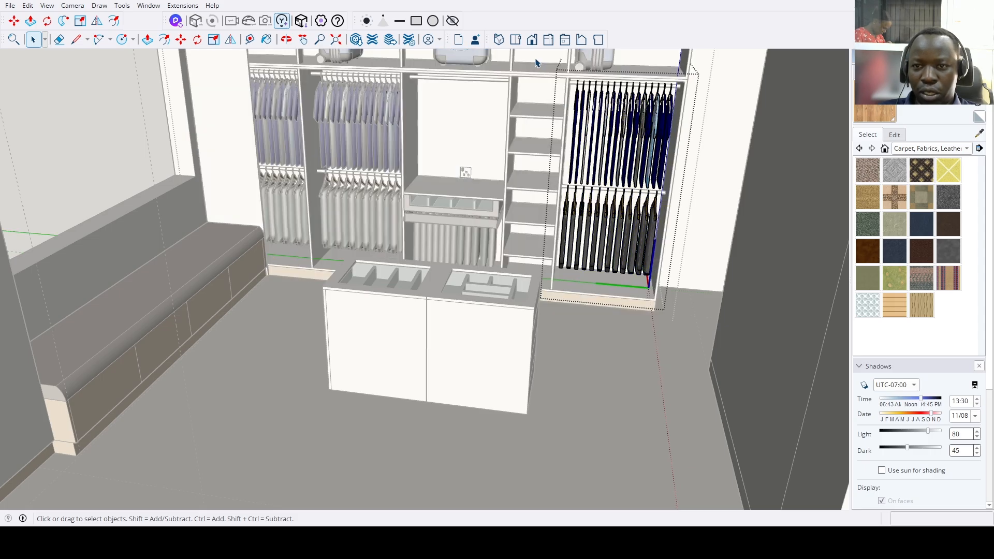
{"action": "left_click_drag", "start_coordinate": [740, 206], "coordinate": [741, 207]}
{"action": "key", "text": "m"}
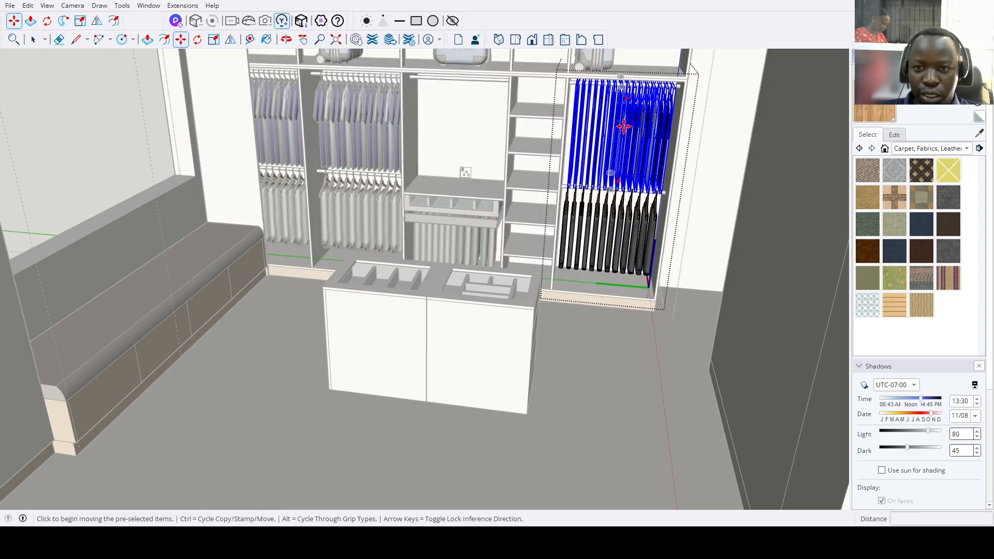
{"action": "left_click", "coordinate": [624, 127]}
{"action": "left_click", "coordinate": [445, 164]}
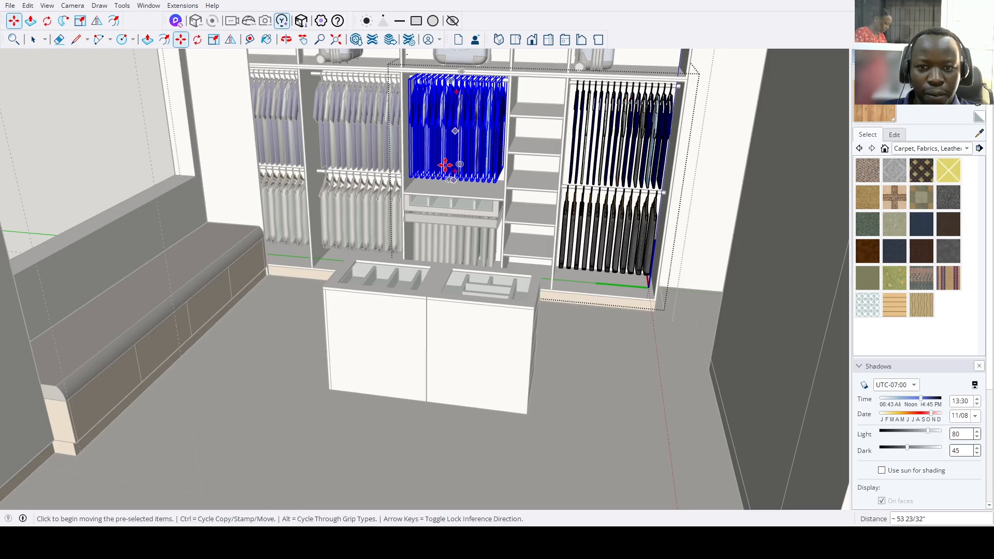
{"action": "key", "text": "space"}
Paste the stack of folded green clothes onto a middle shelf in the narrow compartment.
{"action": "scroll", "coordinate": [439, 339], "scroll_direction": "down", "scroll_amount": 6}
{"action": "middle_click_drag", "start_coordinate": [510, 377], "coordinate": [499, 280]}
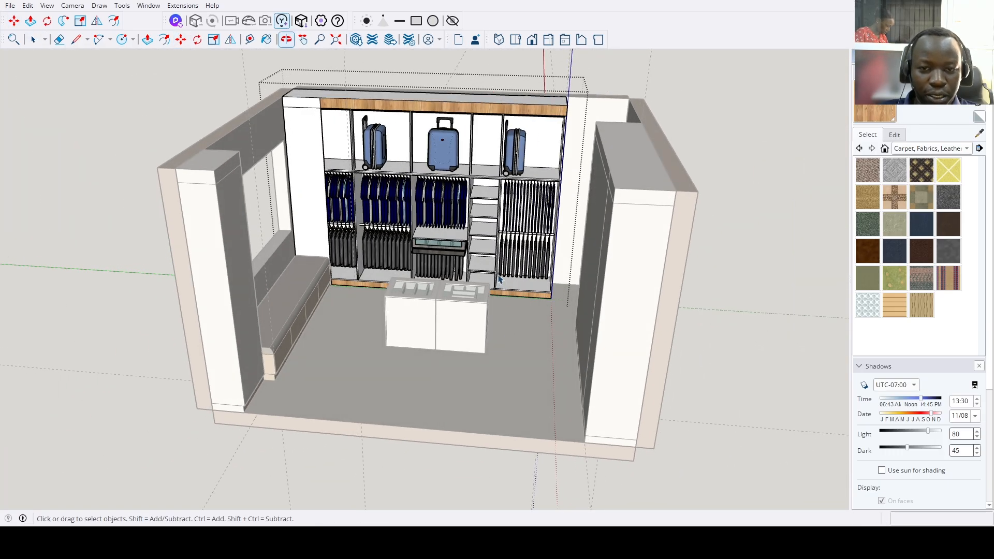
{"action": "scroll", "coordinate": [491, 249], "scroll_direction": "up", "scroll_amount": 3}
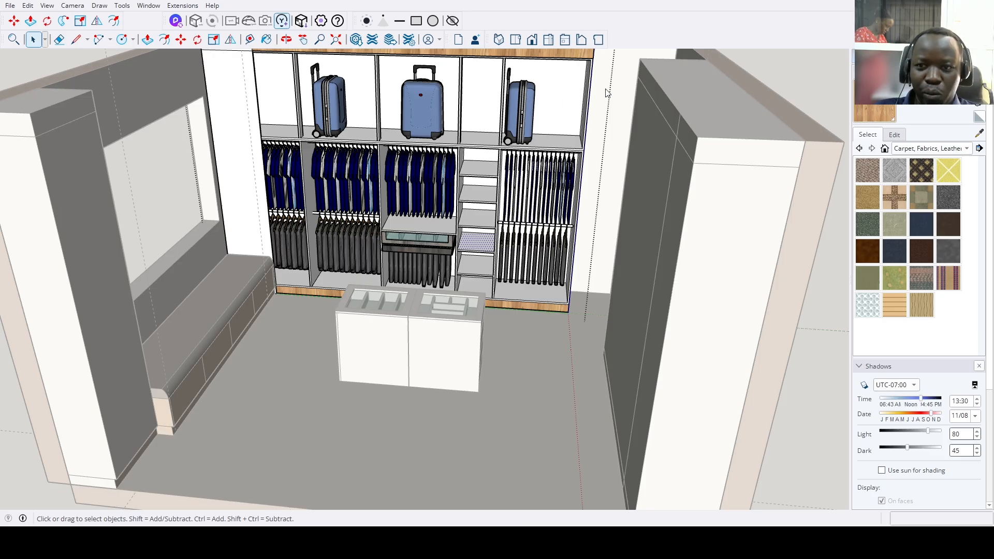
{"action": "key", "text": "ctrl+v"}
{"action": "scroll", "coordinate": [471, 223], "scroll_direction": "up", "scroll_amount": 6}
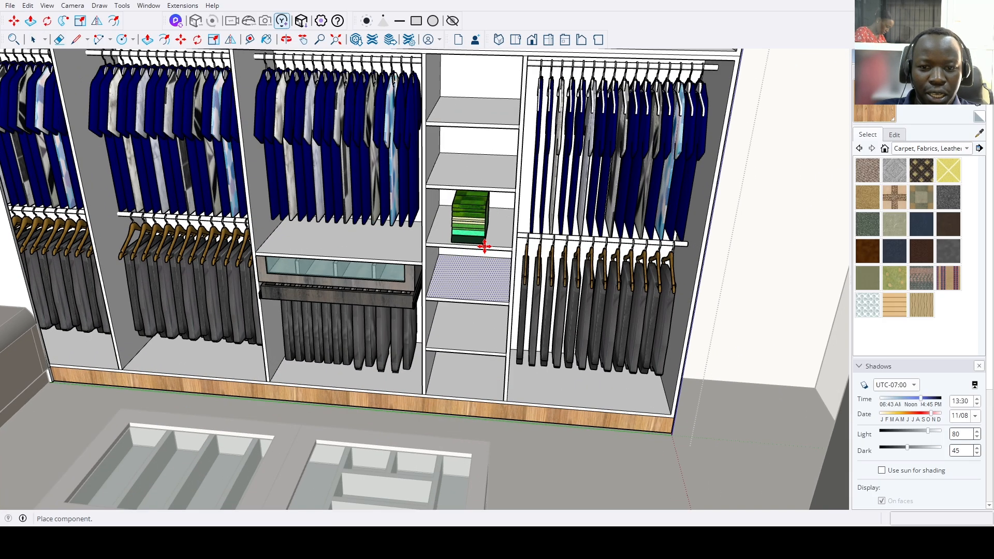
{"action": "left_click", "coordinate": [485, 247]}
Rotate the stack of folded clothes on its shelf to turn its long side to the front, and close the wardrobe group.
{"action": "key", "text": "m"}
{"action": "scroll", "coordinate": [469, 207], "scroll_direction": "up", "scroll_amount": 3}
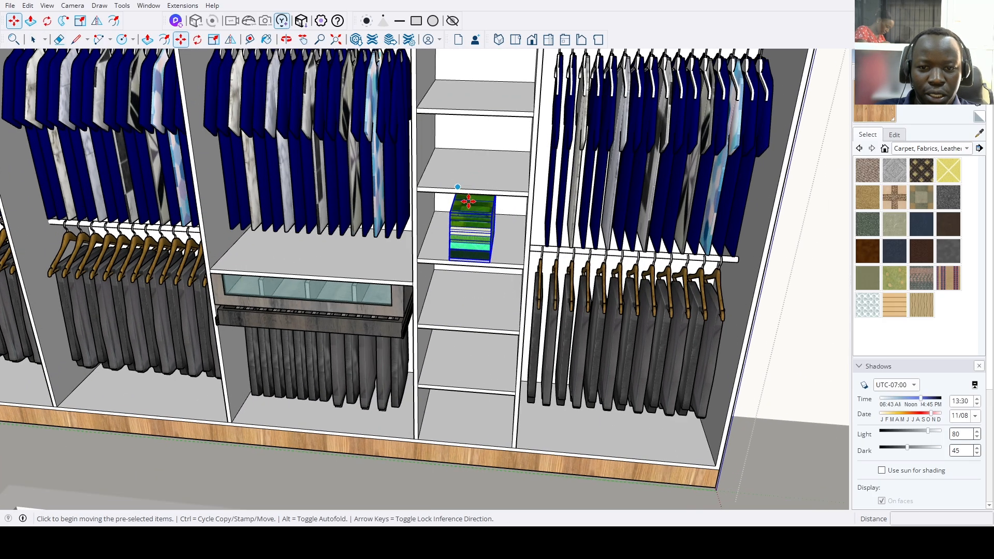
{"action": "left_click", "coordinate": [471, 209]}
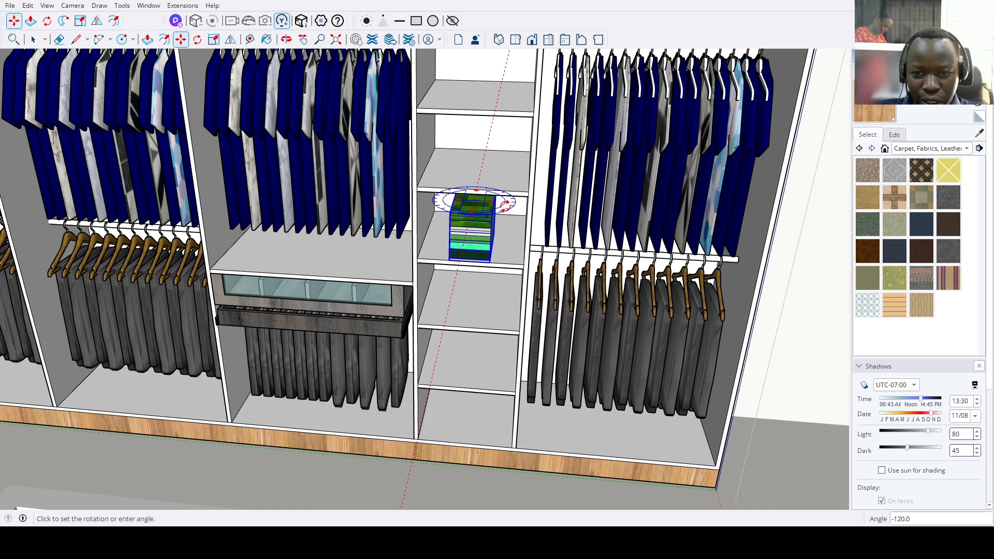
{"action": "left_click", "coordinate": [447, 282]}
{"action": "scroll", "coordinate": [447, 282], "scroll_direction": "down", "scroll_amount": 6}
{"action": "middle_click_drag", "start_coordinate": [447, 282], "coordinate": [409, 355]}
{"action": "key", "text": "space"}
{"action": "left_click", "coordinate": [275, 486]}
Open the wardrobe group and apply the wood-grain material to the tall blank panel beside the first compartment.
{"action": "middle_click_drag", "start_coordinate": [275, 486], "coordinate": [262, 352]}
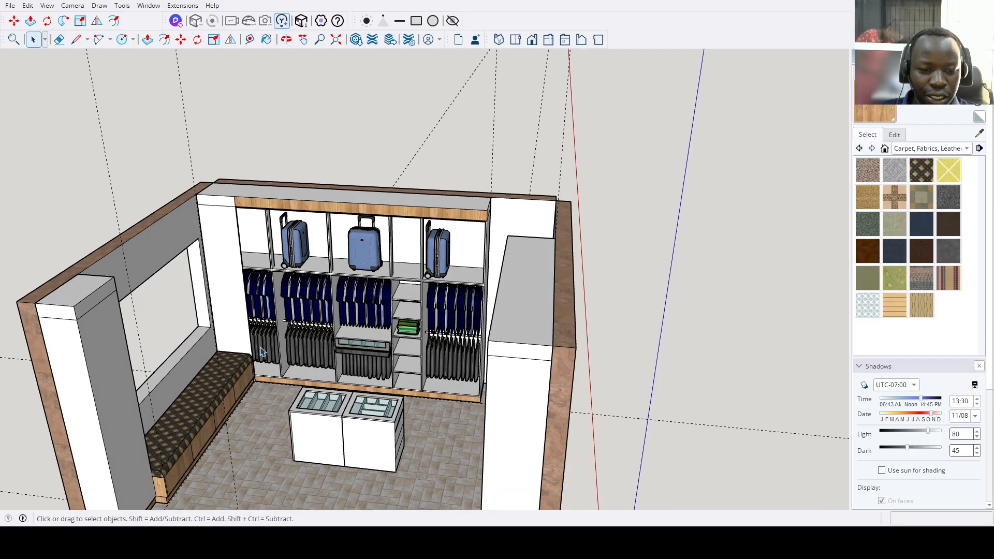
{"action": "scroll", "coordinate": [214, 252], "scroll_direction": "up", "scroll_amount": 1}
{"action": "double_click", "coordinate": [217, 257]}
{"action": "scroll", "coordinate": [222, 262], "scroll_direction": "up", "scroll_amount": 4}
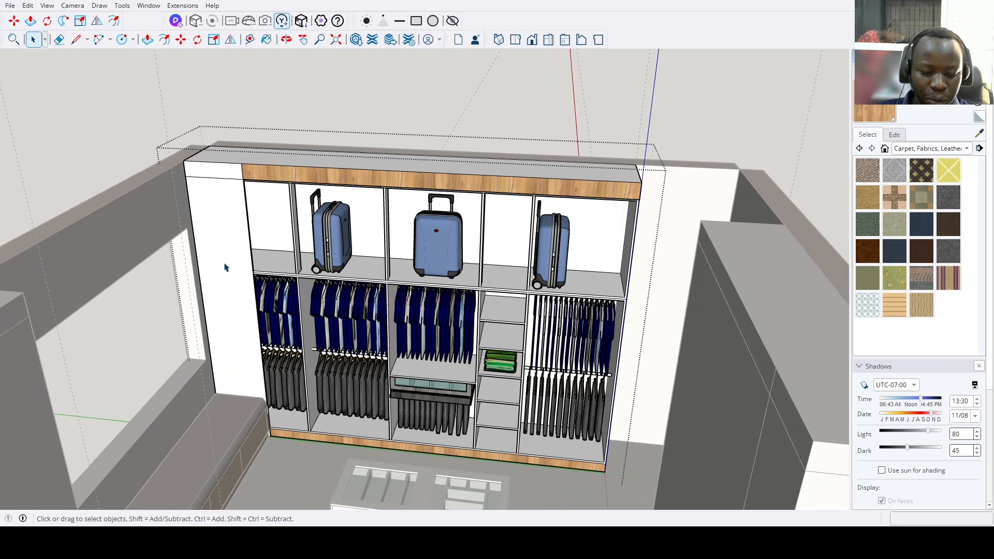
{"action": "key", "text": "b"}
{"action": "left_click", "coordinate": [237, 205]}
{"action": "scroll", "coordinate": [223, 330], "scroll_direction": "down", "scroll_amount": 3}
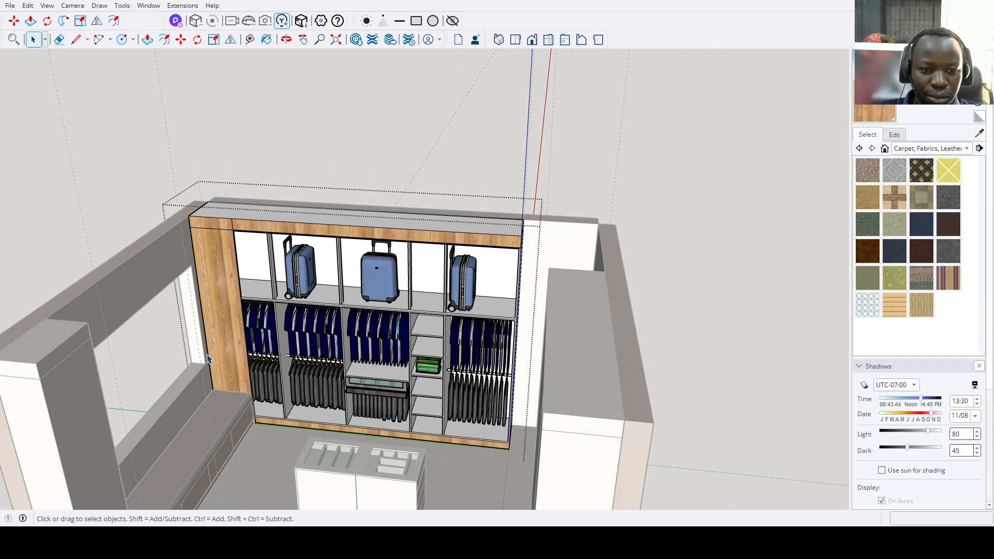
Undo the last change and delete the ceiling slab covering the room.
{"action": "middle_click_drag", "start_coordinate": [223, 330], "coordinate": [453, 358]}
{"action": "scroll", "coordinate": [454, 359], "scroll_direction": "down", "scroll_amount": 2}
{"action": "scroll", "coordinate": [387, 324], "scroll_direction": "down", "scroll_amount": 2}
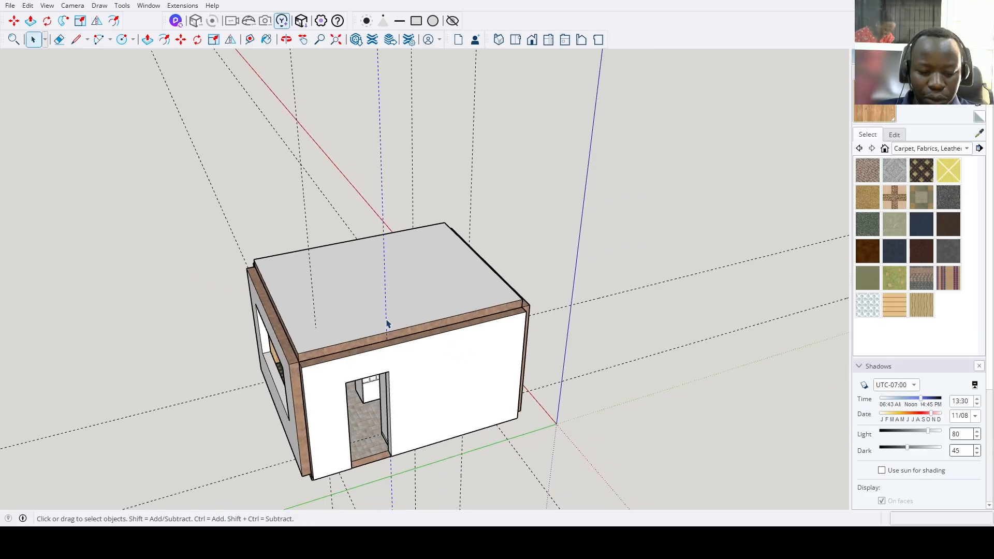
{"action": "middle_click_drag", "start_coordinate": [332, 343], "coordinate": [567, 345]}
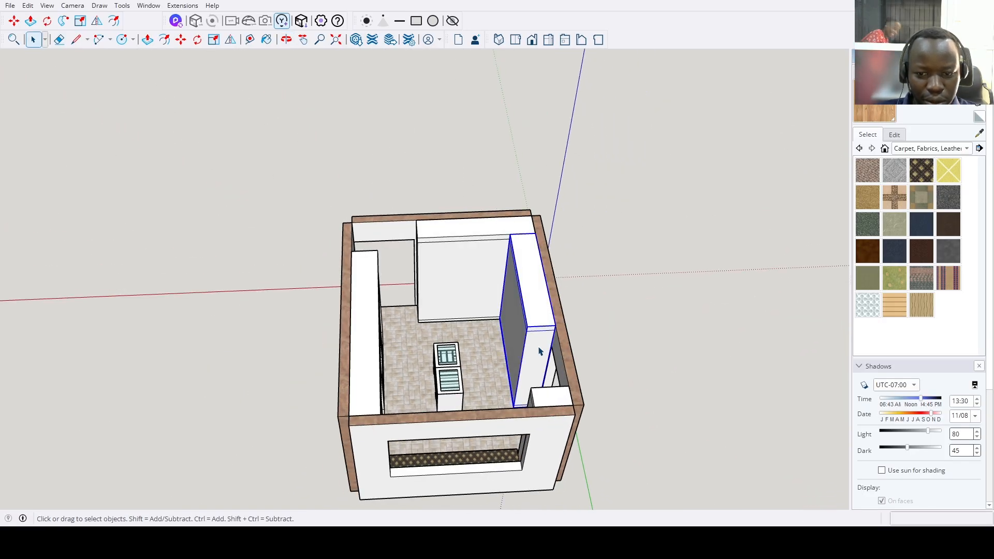
{"action": "scroll", "coordinate": [539, 352], "scroll_direction": "up", "scroll_amount": 2}
{"action": "key", "text": "ctrl+z"}
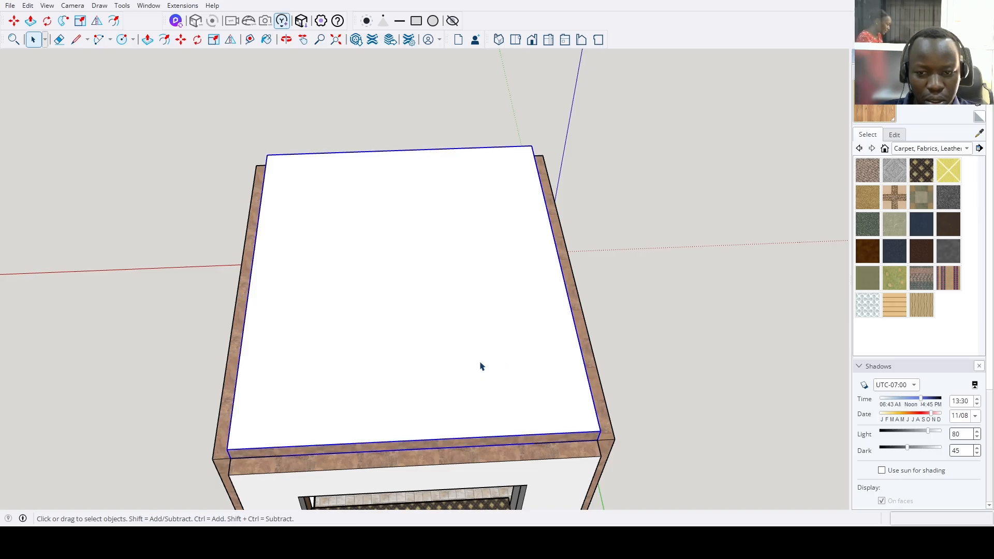
{"action": "key", "text": "Delete"}
{"action": "middle_click_drag", "start_coordinate": [475, 368], "coordinate": [673, 414]}
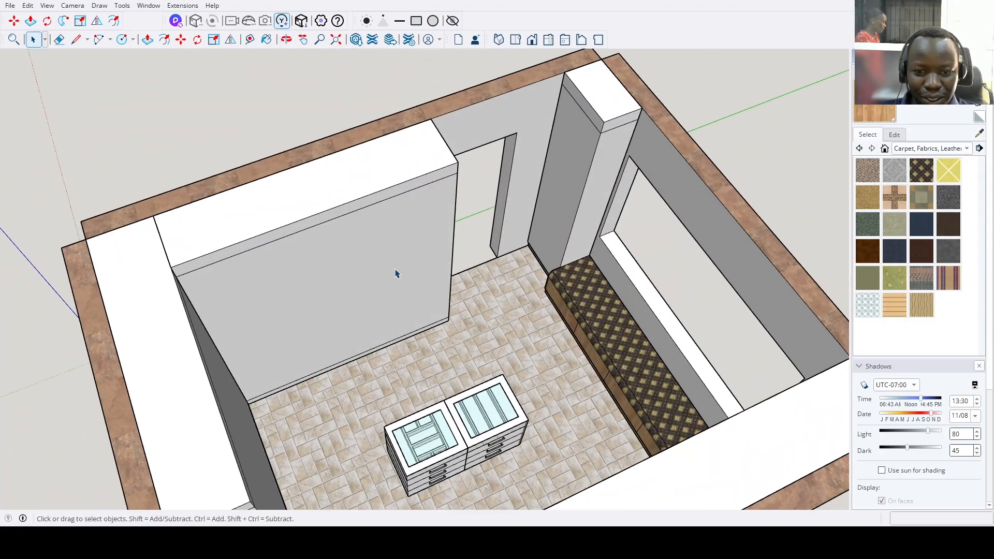
Open the tall cabinet beside the bench for editing and push its front face in by 3/4 in.
{"action": "middle_click_drag", "start_coordinate": [353, 241], "coordinate": [566, 235]}
{"action": "scroll", "coordinate": [413, 144], "scroll_direction": "up", "scroll_amount": 4}
{"action": "middle_click_drag", "start_coordinate": [412, 144], "coordinate": [400, 251]}
{"action": "scroll", "coordinate": [476, 226], "scroll_direction": "down", "scroll_amount": 3}
{"action": "scroll", "coordinate": [418, 229], "scroll_direction": "up", "scroll_amount": 4}
{"action": "left_click", "coordinate": [379, 226]}
{"action": "double_click", "coordinate": [379, 226]}
{"action": "scroll", "coordinate": [382, 440], "scroll_direction": "up", "scroll_amount": 3}
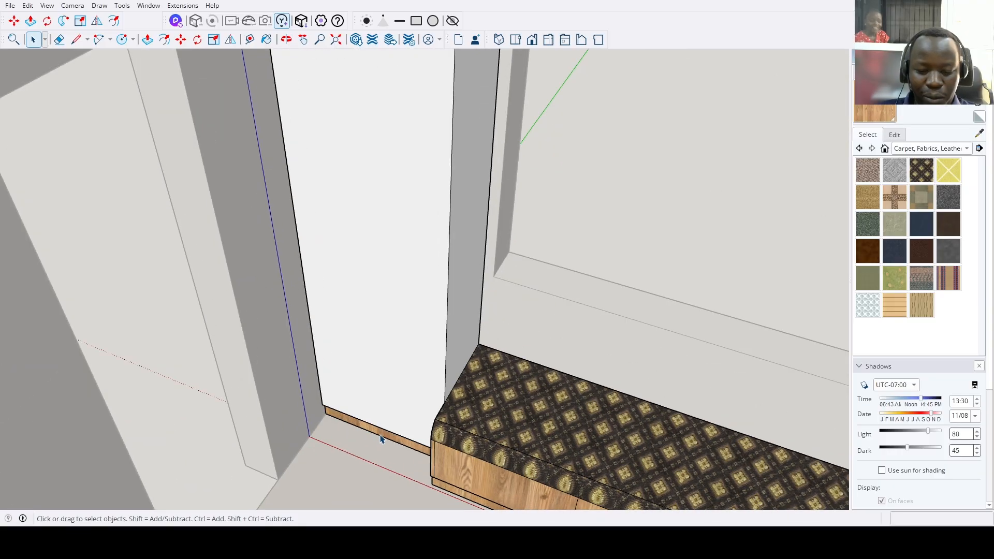
{"action": "key", "text": "p"}
{"action": "left_click", "coordinate": [378, 392]}
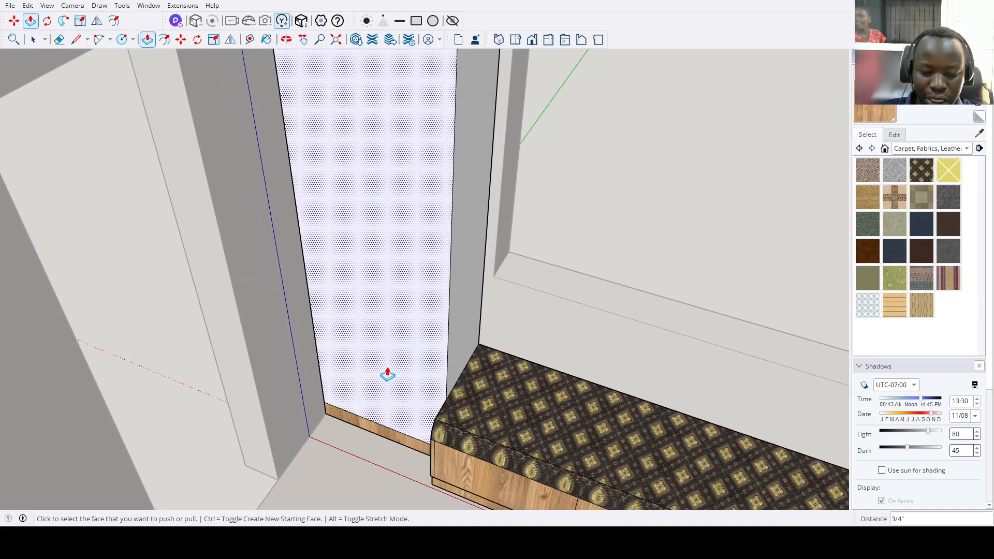
Copy the bottom edge of the tall cabinet's front face 74 in straight up to divide the face.
{"action": "key", "text": "m"}
{"action": "left_click", "coordinate": [393, 429]}
{"action": "key", "text": "ctrl"}
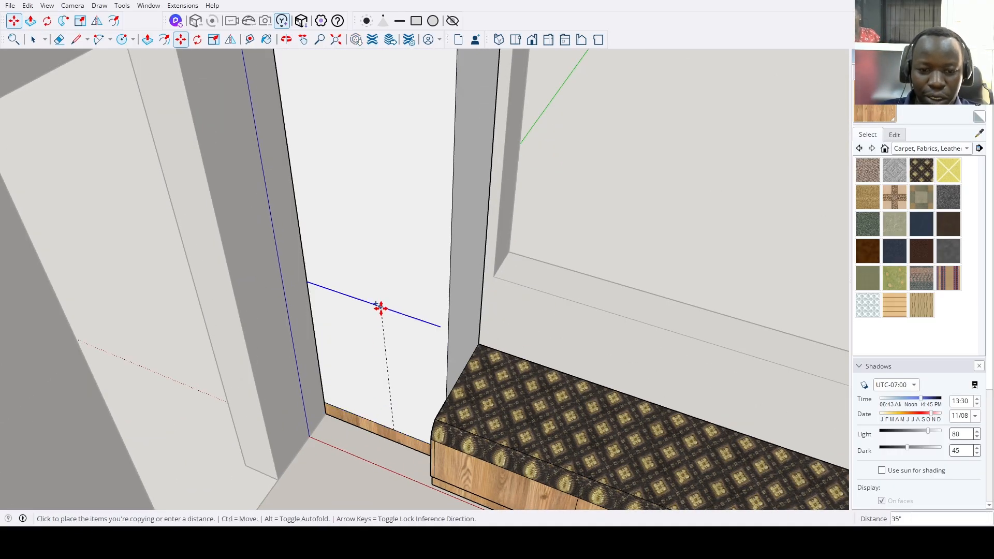
{"action": "key", "text": "Return"}
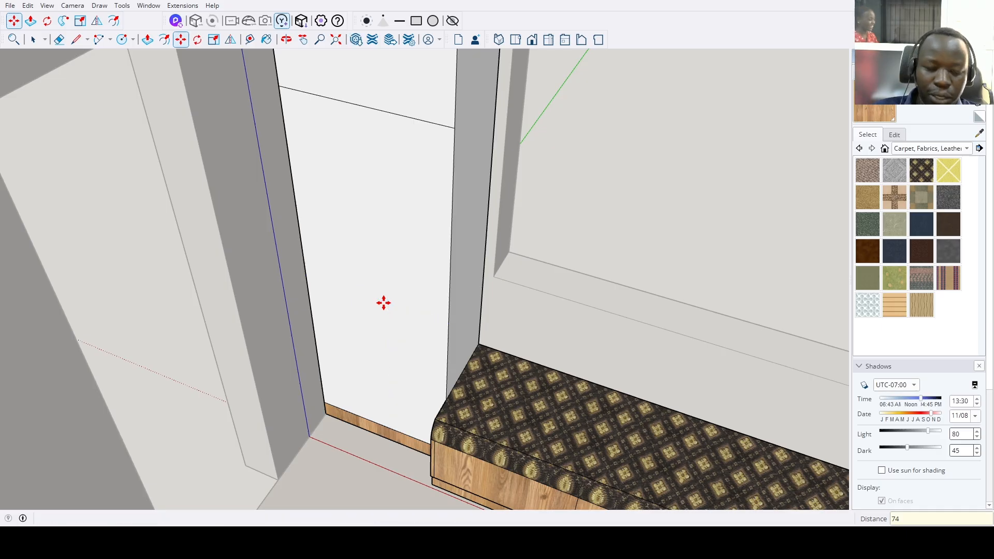
Offset the outlines of the tall cabinet's lower and upper front faces 3/4 in inward.
{"action": "key", "text": "f"}
{"action": "left_click", "coordinate": [394, 306]}
{"action": "left_click", "coordinate": [393, 307]}
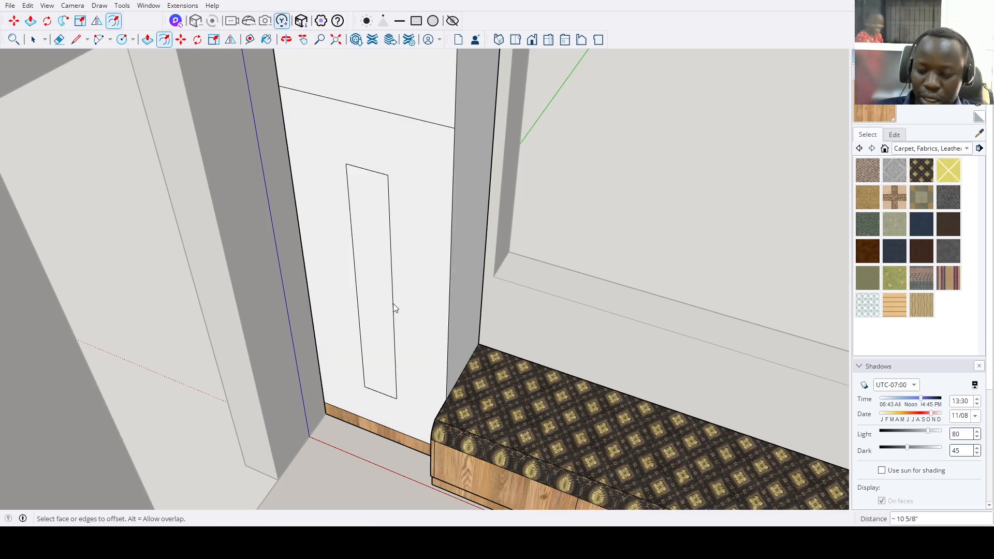
{"action": "type", "text": "3/4"}
{"action": "key", "text": "Return"}
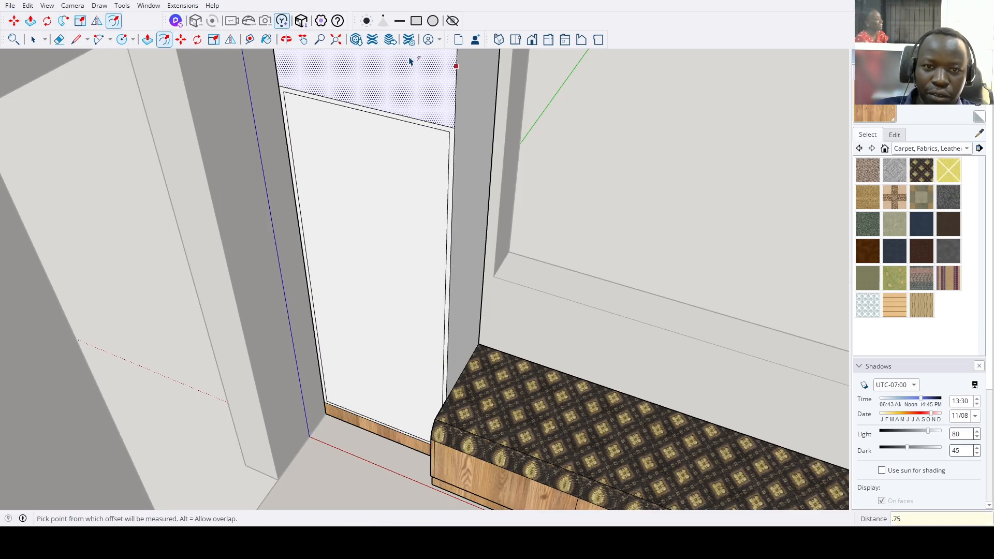
{"action": "left_click", "coordinate": [409, 61]}
Push the inner faces of the tall cabinet's lower and upper sections 15 3/4 in inward to form open compartments.
{"action": "middle_click_drag", "start_coordinate": [409, 64], "coordinate": [390, 244]}
{"action": "key", "text": "p"}
{"action": "left_click", "coordinate": [395, 303]}
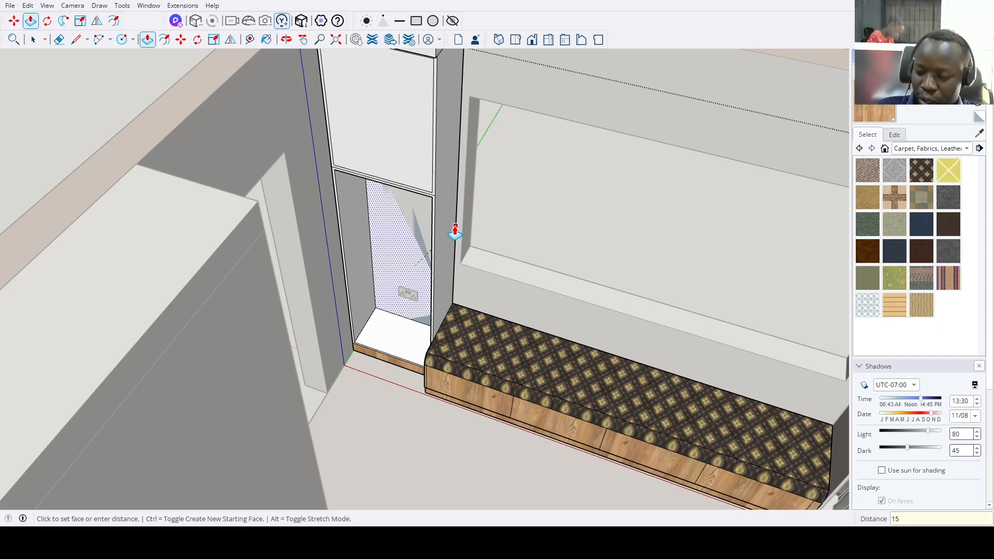
{"action": "type", "text": "15.75"}
{"action": "key", "text": "Return"}
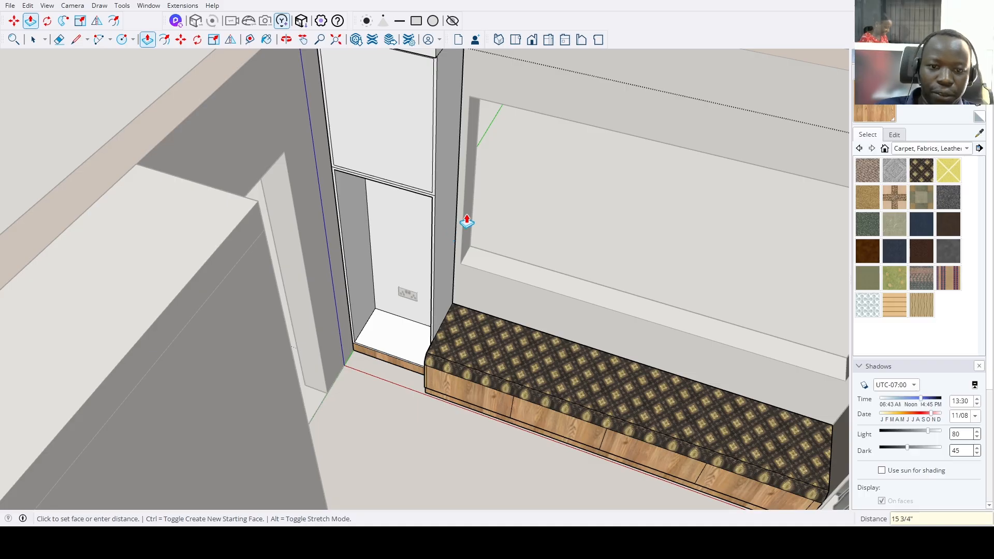
{"action": "middle_click_drag", "start_coordinate": [380, 147], "coordinate": [430, 221]}
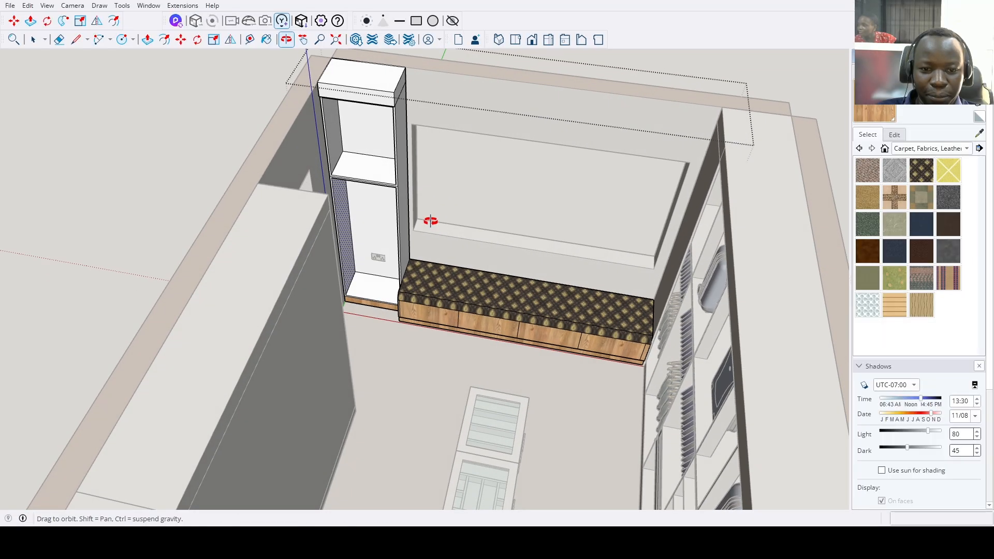
{"action": "key", "text": "p"}
{"action": "scroll", "coordinate": [410, 301], "scroll_direction": "up", "scroll_amount": 3}
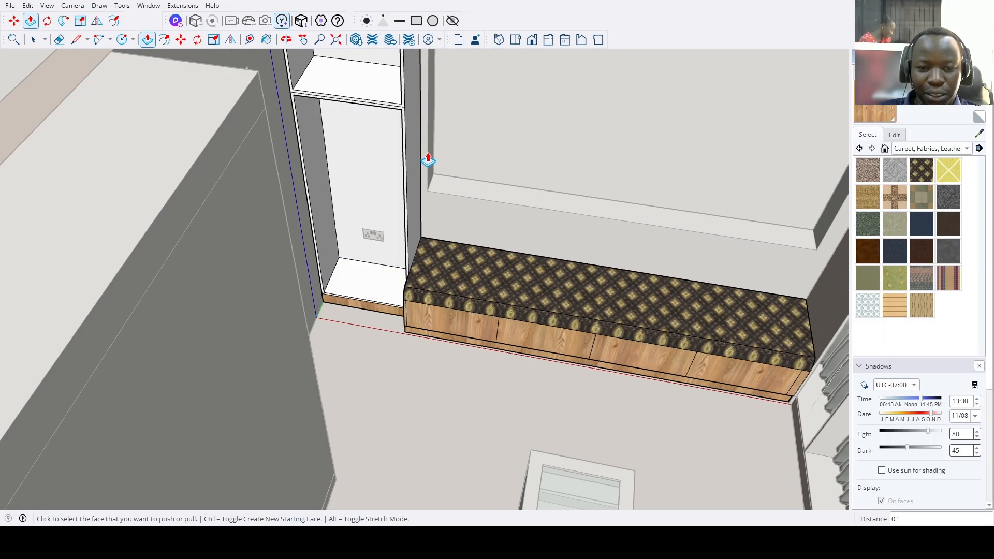
{"action": "scroll", "coordinate": [410, 231], "scroll_direction": "down", "scroll_amount": 3}
{"action": "middle_click_drag", "start_coordinate": [411, 231], "coordinate": [389, 147]}
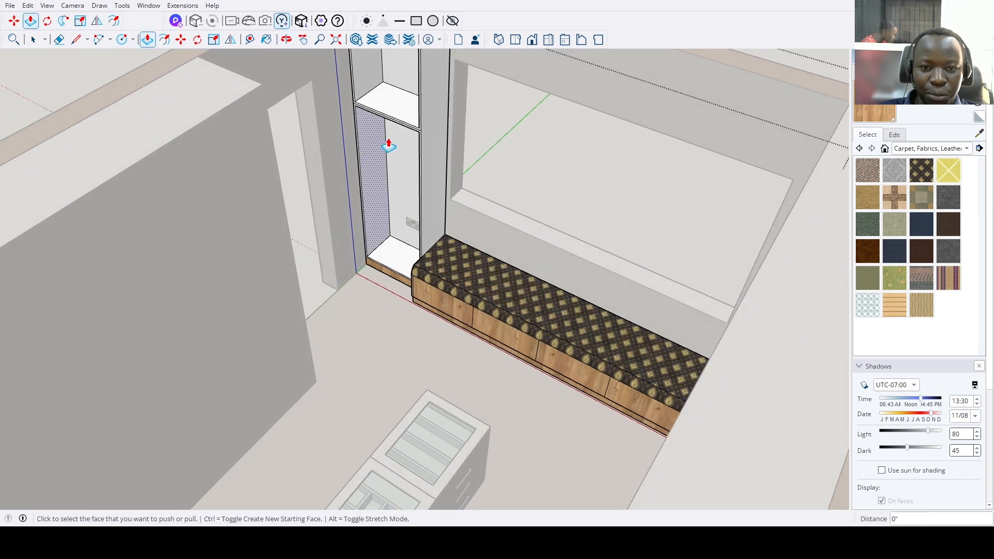
Try to copy the lower compartment's floor face 72 1/2 in straight up to its top and divide the distance by 6.
{"action": "scroll", "coordinate": [382, 207], "scroll_direction": "down", "scroll_amount": 5}
{"action": "scroll", "coordinate": [380, 199], "scroll_direction": "up", "scroll_amount": 3}
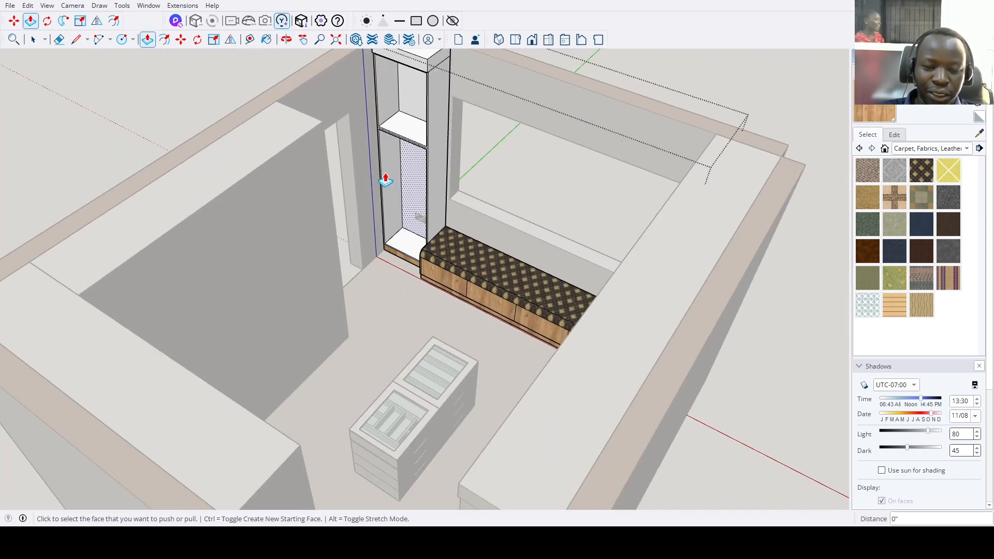
{"action": "scroll", "coordinate": [412, 237], "scroll_direction": "up", "scroll_amount": 3}
{"action": "key", "text": "space"}
{"action": "left_click", "coordinate": [408, 242]}
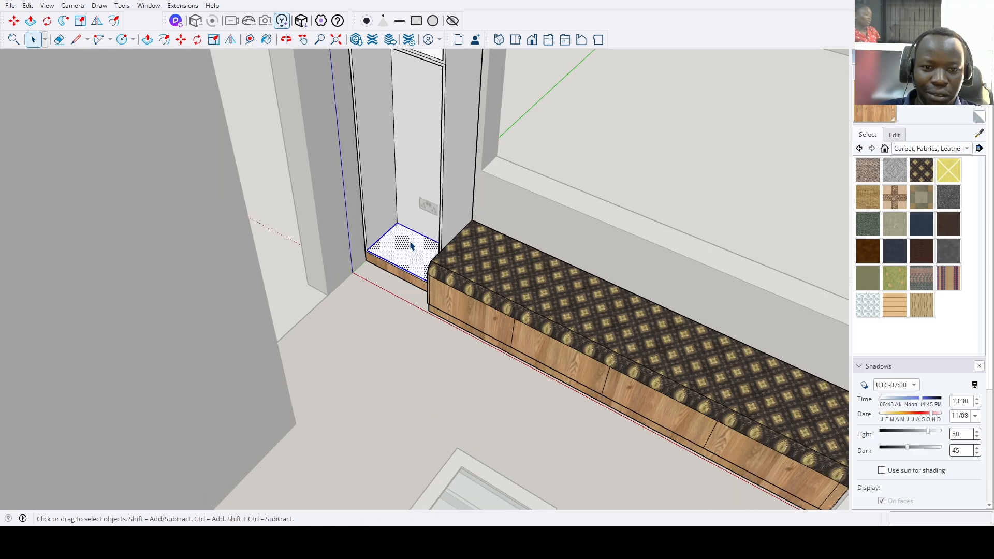
{"action": "scroll", "coordinate": [406, 228], "scroll_direction": "up", "scroll_amount": 2}
{"action": "key", "text": "m"}
{"action": "scroll", "coordinate": [394, 227], "scroll_direction": "down", "scroll_amount": 3}
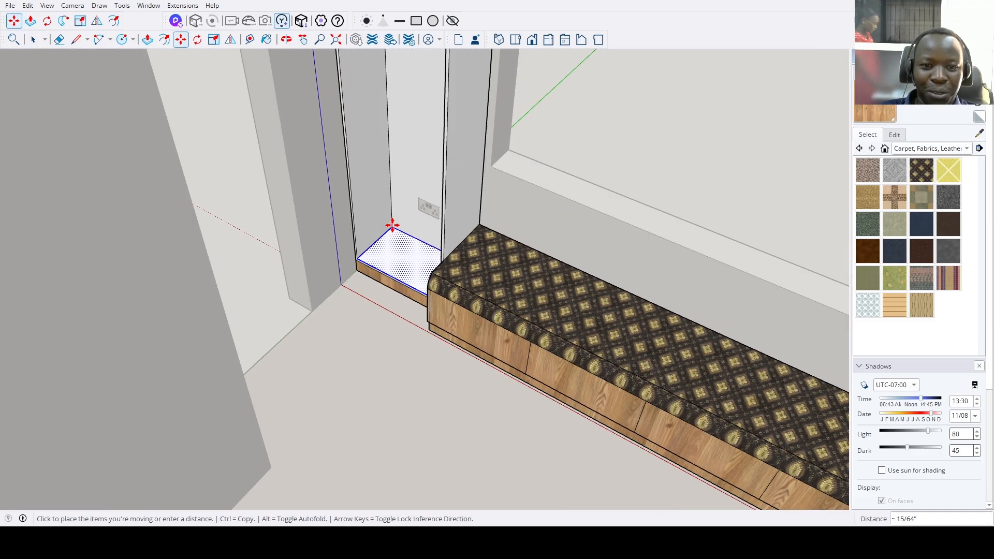
{"action": "middle_click_drag", "start_coordinate": [395, 223], "coordinate": [419, 151]}
{"action": "scroll", "coordinate": [395, 409], "scroll_direction": "up", "scroll_amount": 2}
{"action": "left_click", "coordinate": [394, 411]}
{"action": "scroll", "coordinate": [375, 381], "scroll_direction": "up", "scroll_amount": 2}
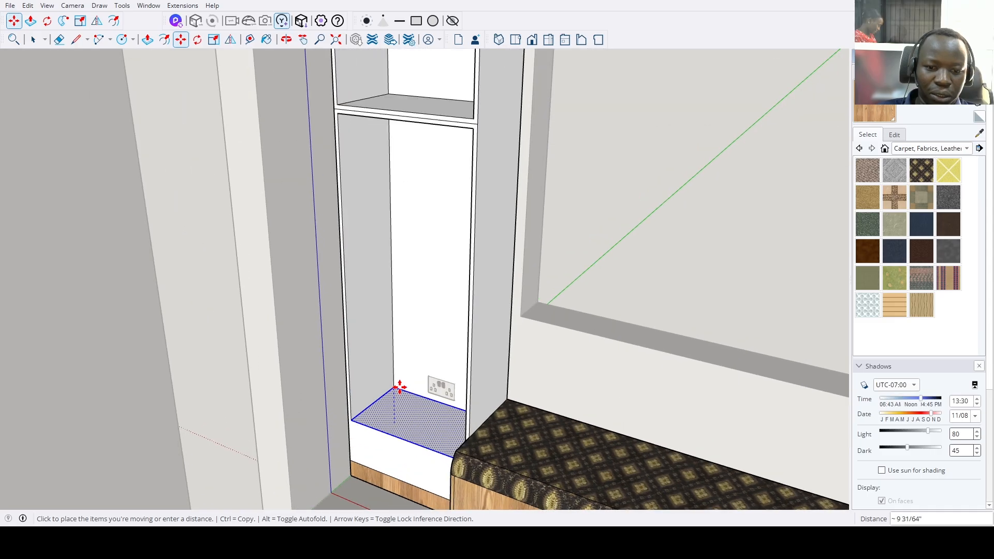
{"action": "middle_click_drag", "start_coordinate": [389, 362], "coordinate": [395, 276]}
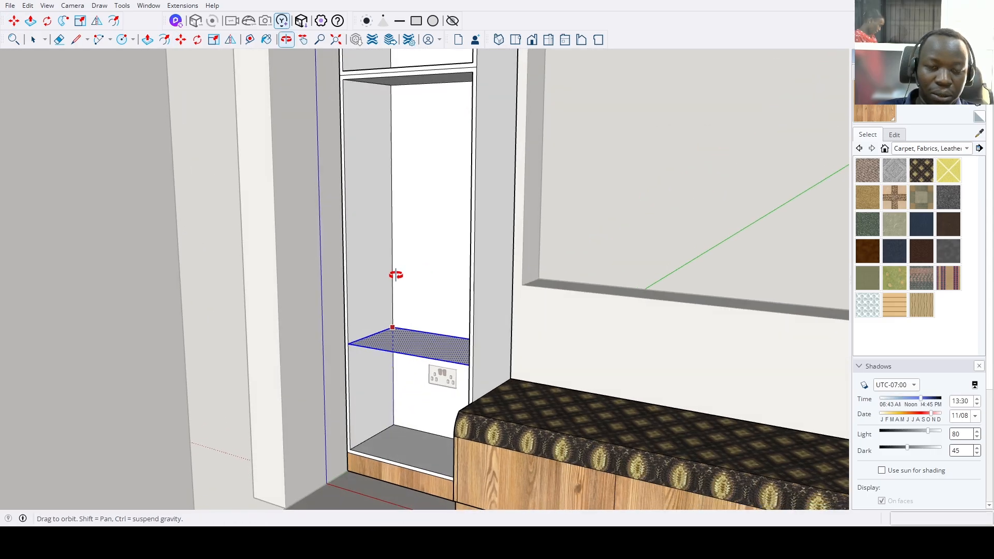
{"action": "key", "text": "ctrl"}
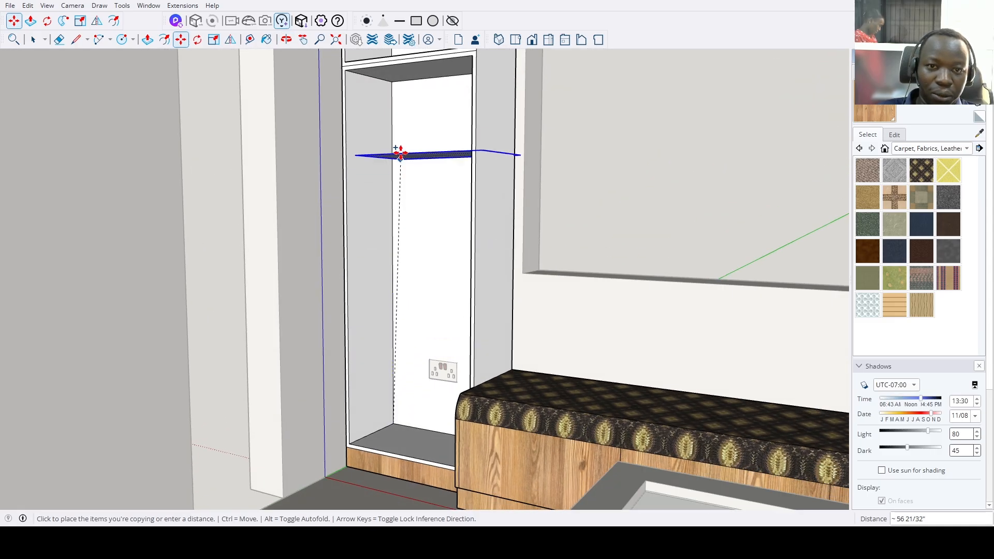
{"action": "left_click", "coordinate": [392, 81]}
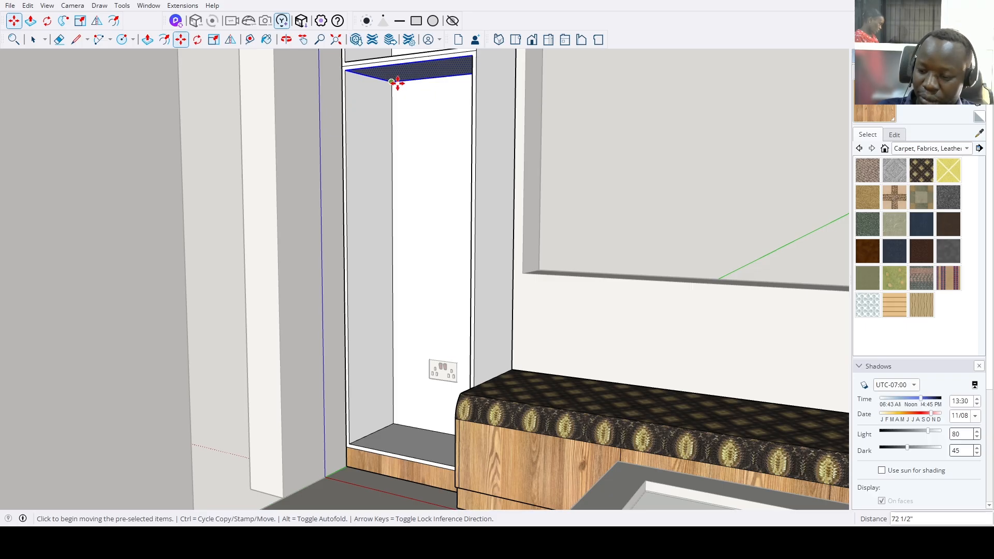
{"action": "key", "text": "ctrl+z"}
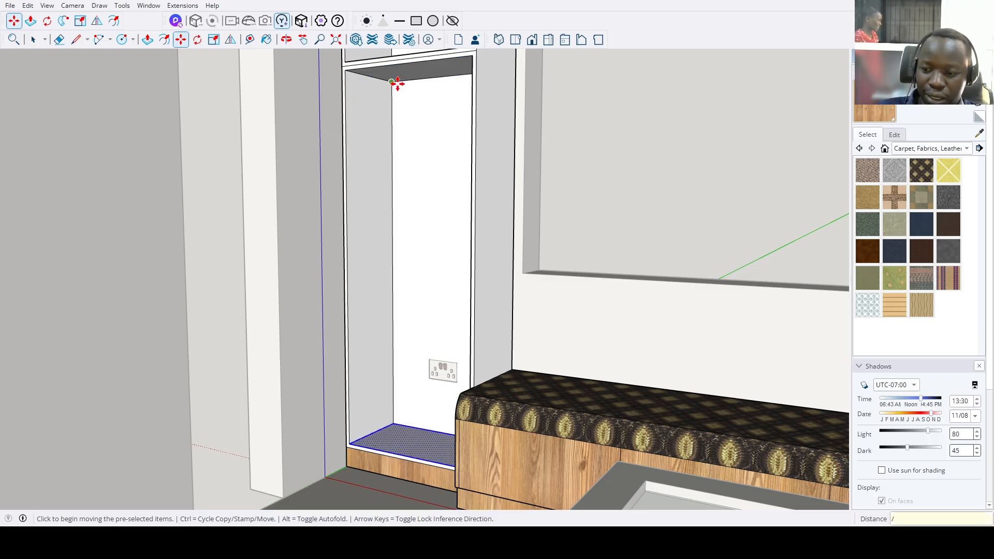
{"action": "type", "text": "/6"}
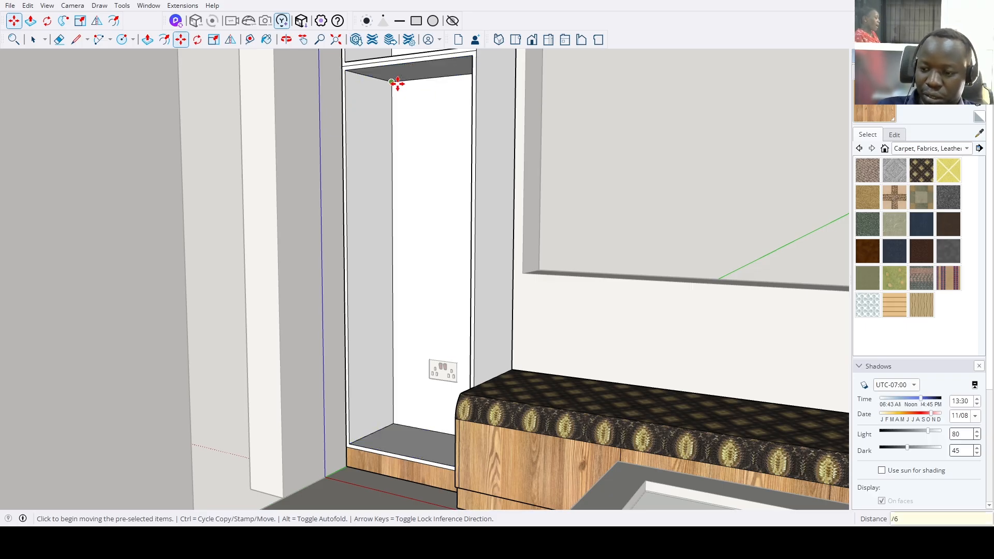
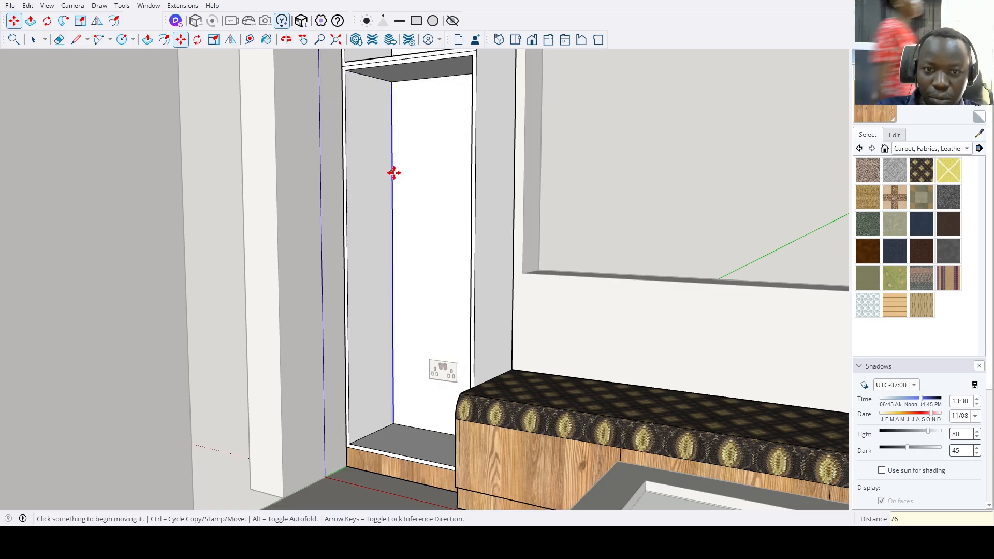
Copy the lower compartment's floor face up to its top as evenly spaced shelves, dividing the distance by 6 and finally by 5.
{"action": "key", "text": "space"}
{"action": "left_click", "coordinate": [403, 442]}
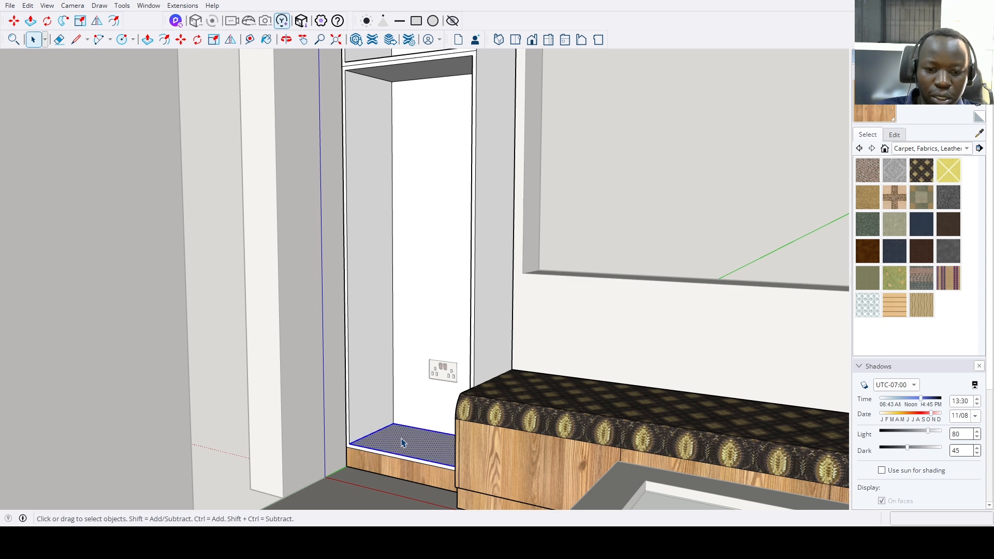
{"action": "key", "text": "m"}
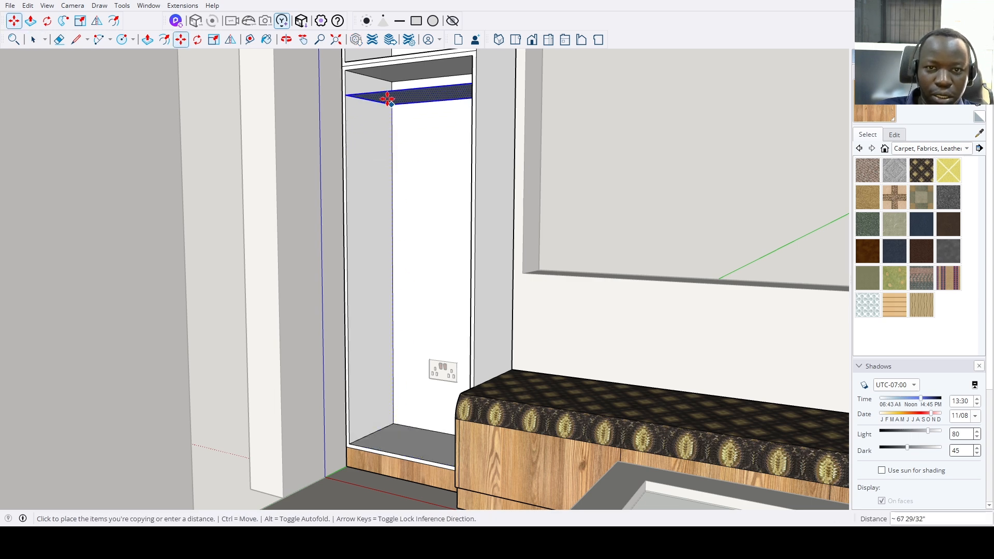
{"action": "left_click", "coordinate": [388, 80]}
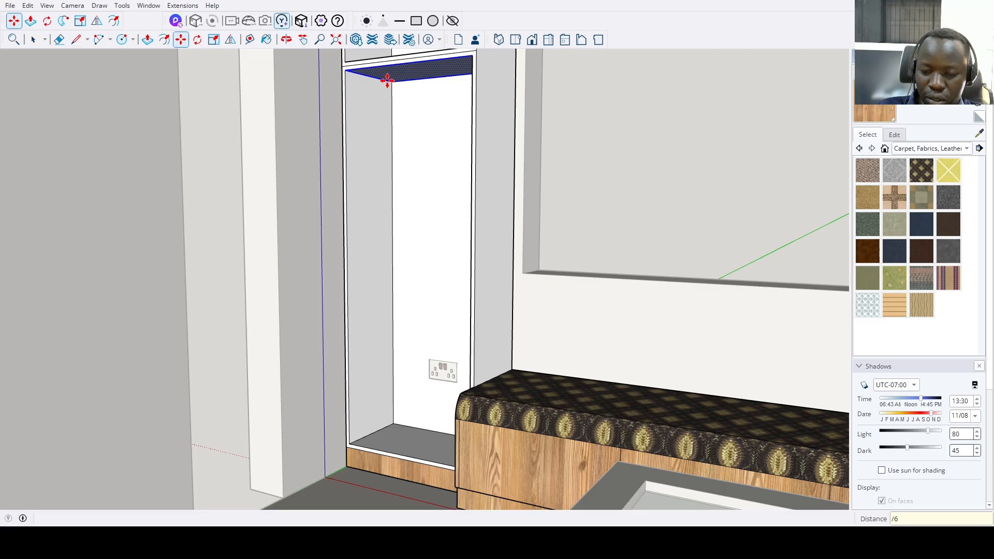
{"action": "key", "text": "Return"}
{"action": "middle_click_drag", "start_coordinate": [385, 203], "coordinate": [392, 220]}
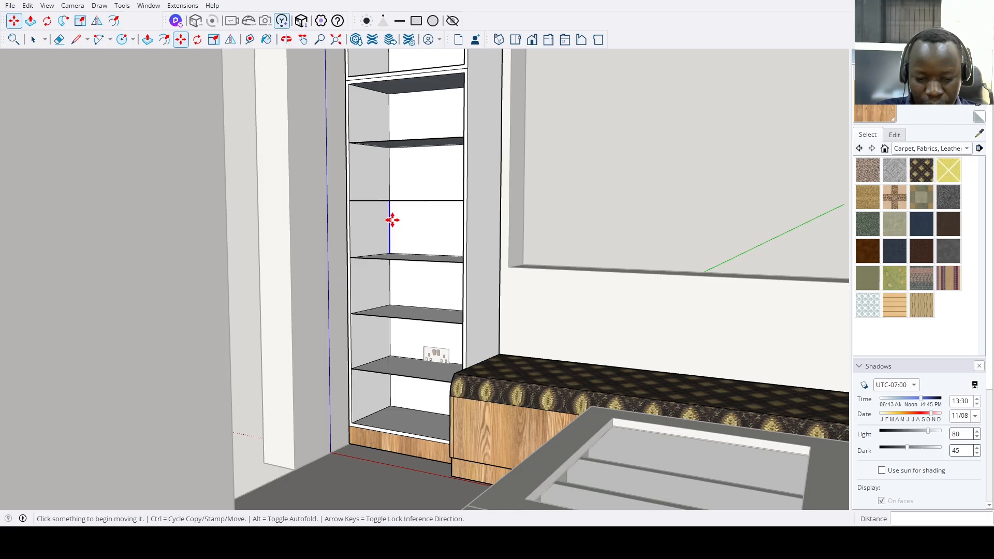
{"action": "key", "text": "Return"}
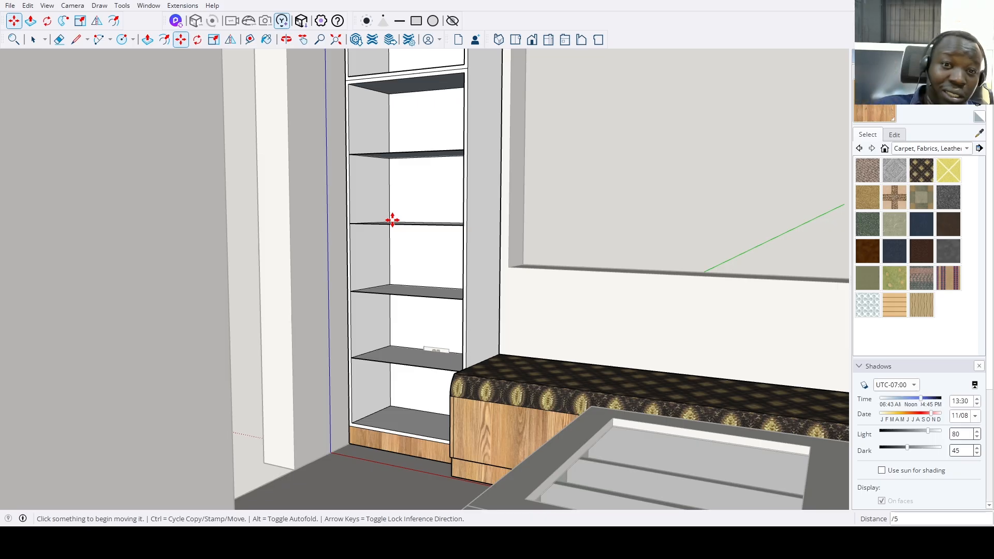
Undo the evenly spaced shelf copies in the tall cabinet's lower compartment.
{"action": "key", "text": "space"}
{"action": "middle_click_drag", "start_coordinate": [401, 294], "coordinate": [420, 343]}
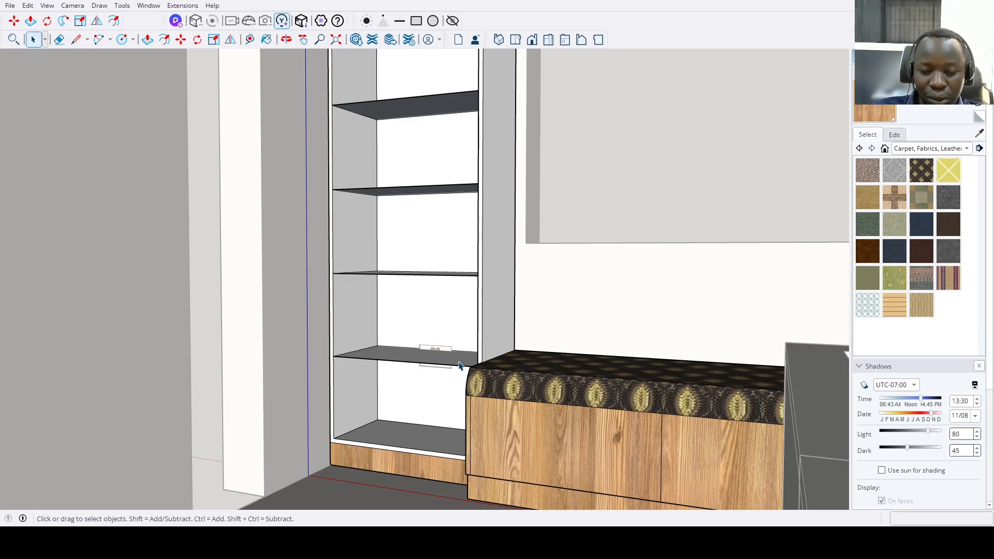
{"action": "middle_click_drag", "start_coordinate": [459, 365], "coordinate": [480, 414]}
{"action": "key", "text": "ctrl+z"}
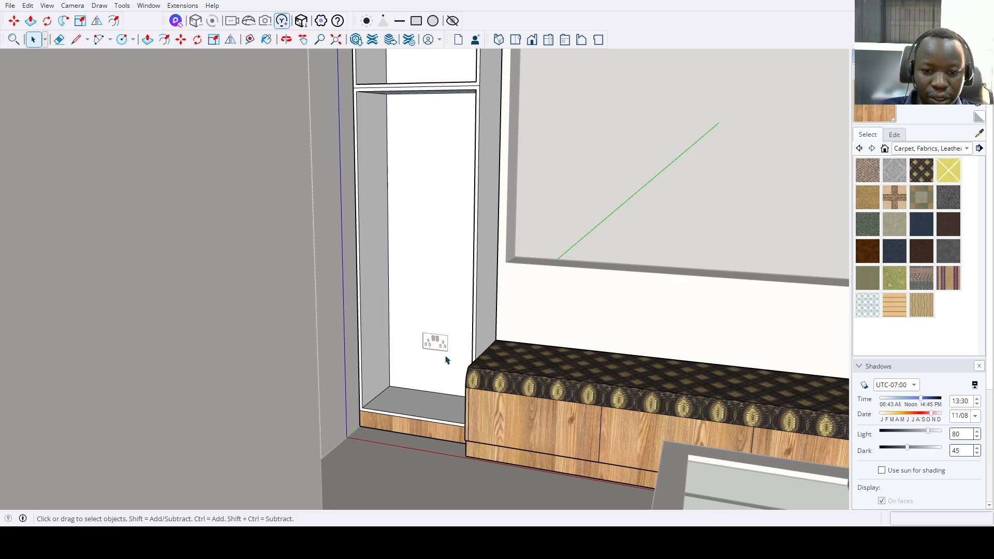
Push the lower compartment's floor up 8 in as a new face for a drawer, and add a 3/4 in shelf above it.
{"action": "left_click", "coordinate": [430, 415]}
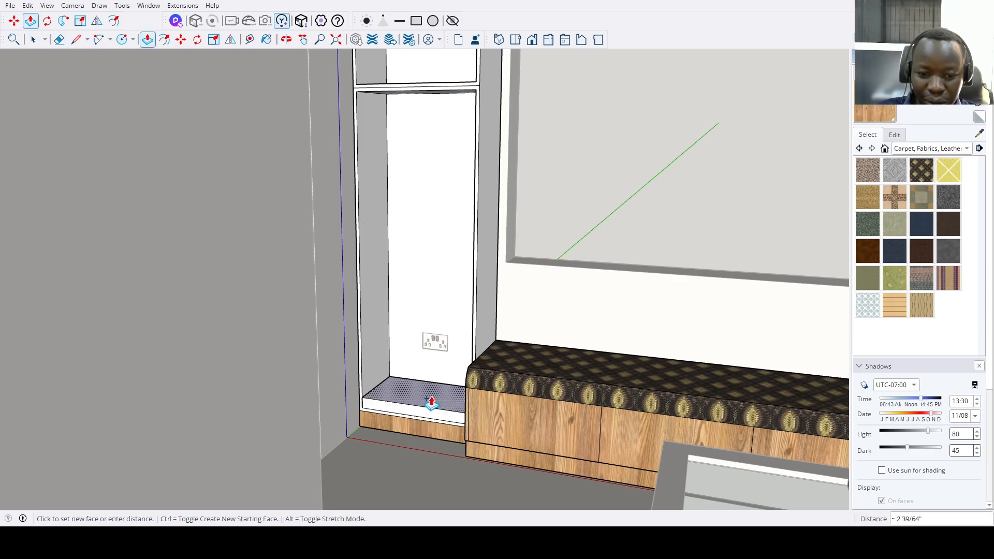
{"action": "type", "text": "8"}
{"action": "key", "text": "Return"}
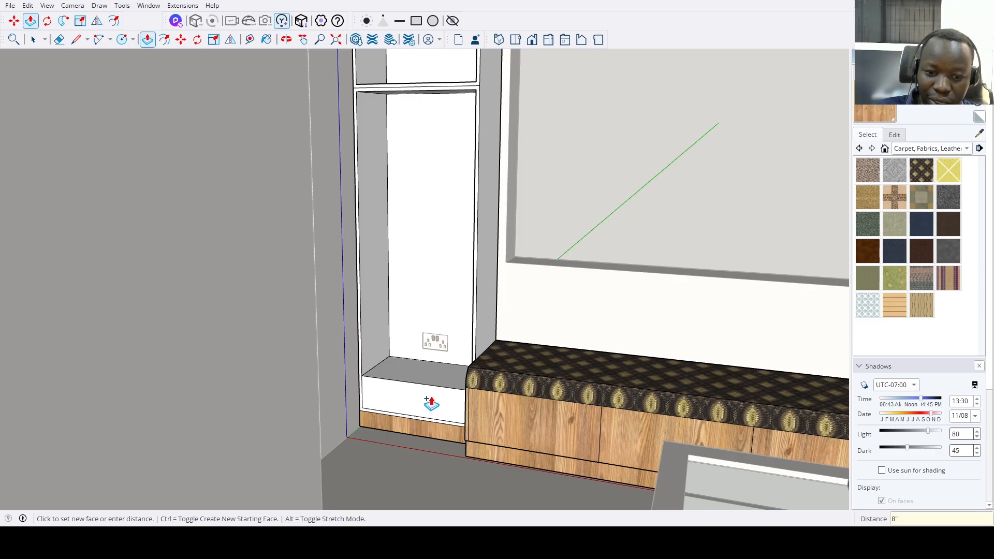
{"action": "left_click", "coordinate": [439, 380]}
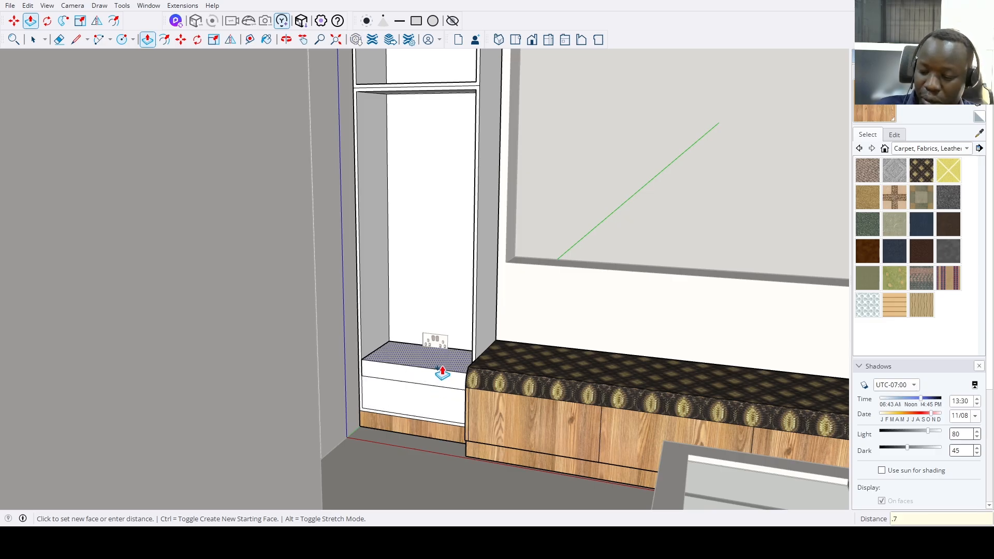
Pull the drawer front at the cabinet's base out 3/4 in and extend both of its side edges over the cabinet's side panels.
{"action": "left_click", "coordinate": [425, 402]}
{"action": "scroll", "coordinate": [402, 407], "scroll_direction": "up", "scroll_amount": 2}
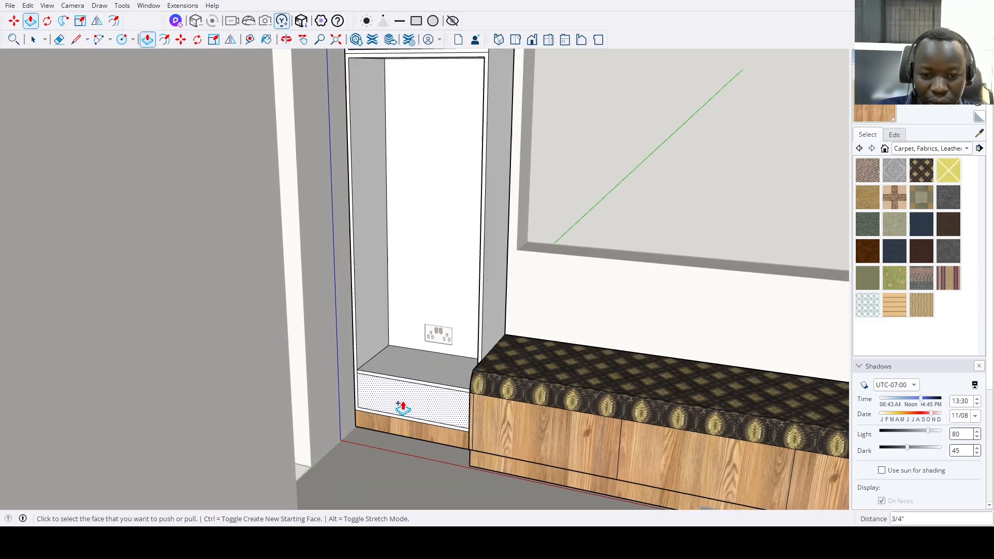
{"action": "scroll", "coordinate": [344, 376], "scroll_direction": "up", "scroll_amount": 4}
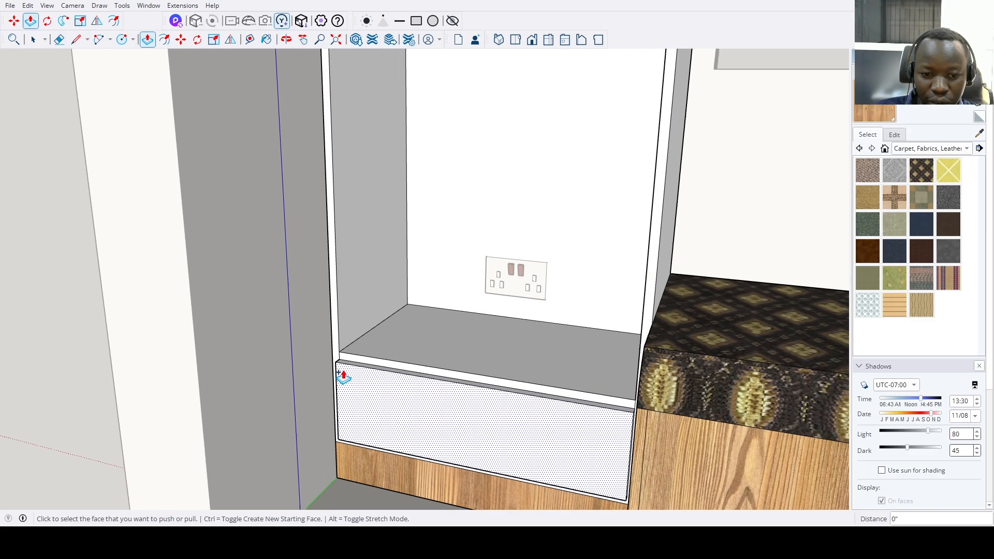
{"action": "scroll", "coordinate": [383, 377], "scroll_direction": "up", "scroll_amount": 6}
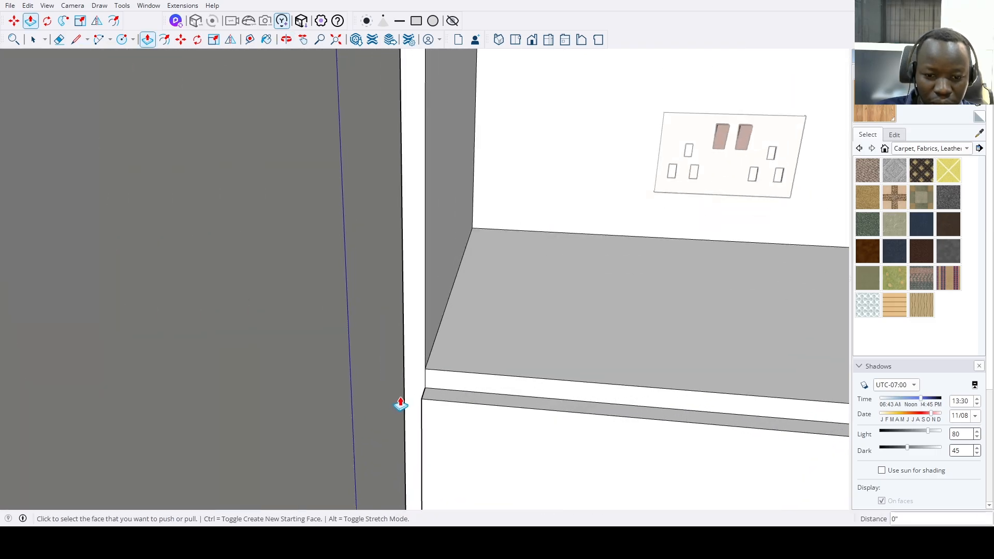
{"action": "middle_click_drag", "start_coordinate": [406, 411], "coordinate": [457, 421]}
{"action": "scroll", "coordinate": [459, 420], "scroll_direction": "down", "scroll_amount": 5}
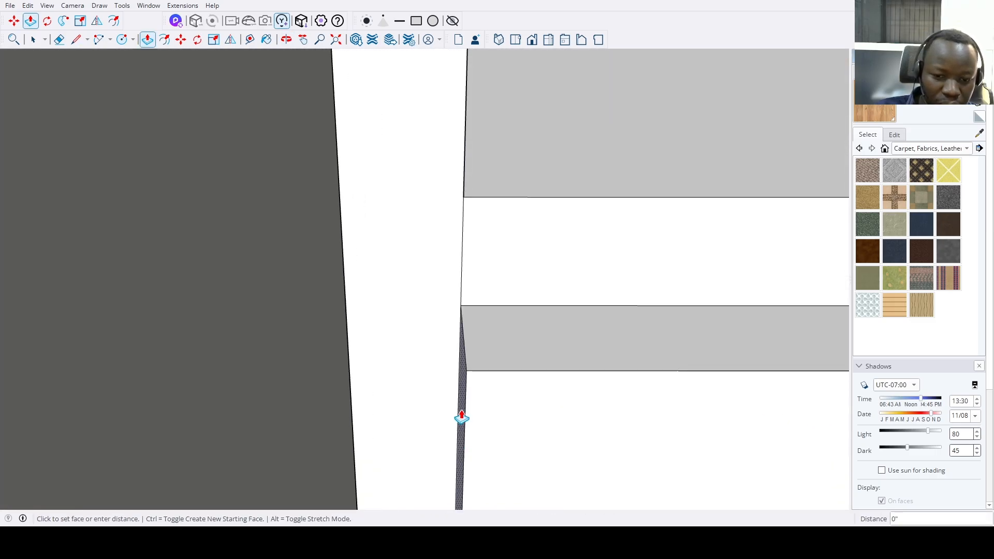
{"action": "scroll", "coordinate": [409, 399], "scroll_direction": "down", "scroll_amount": 5}
{"action": "scroll", "coordinate": [505, 401], "scroll_direction": "up", "scroll_amount": 6}
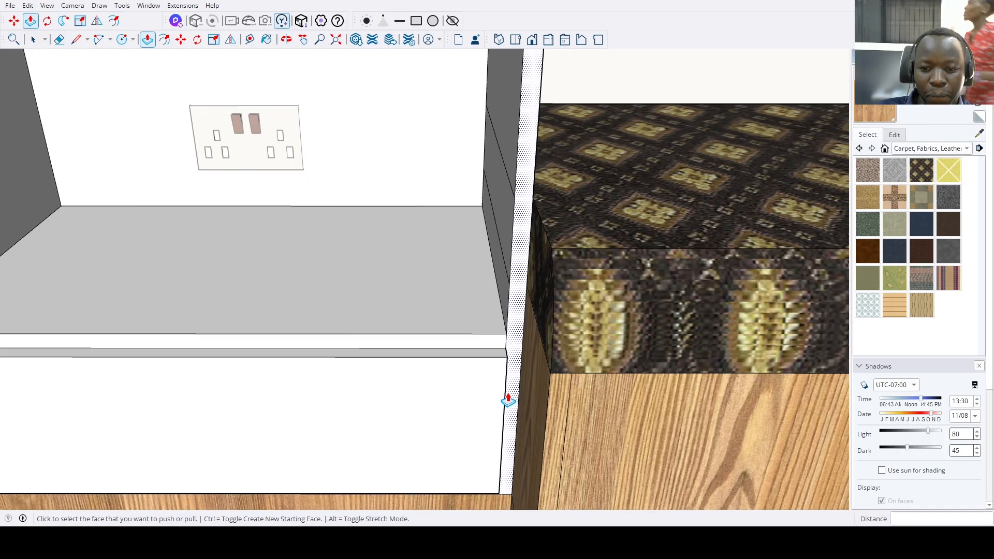
{"action": "middle_click_drag", "start_coordinate": [528, 388], "coordinate": [446, 344]}
{"action": "scroll", "coordinate": [446, 342], "scroll_direction": "up", "scroll_amount": 3}
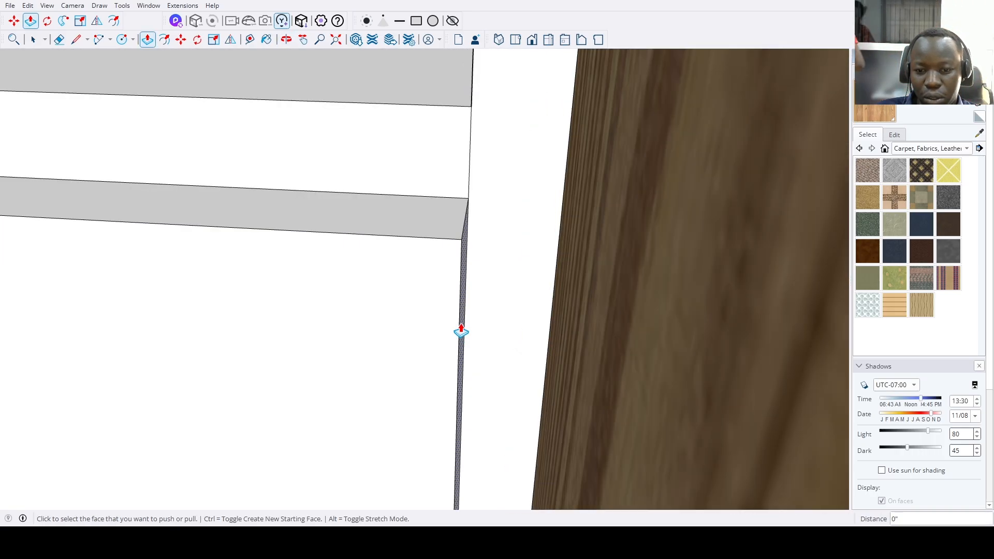
{"action": "double_click", "coordinate": [461, 333]}
Paint the drawer front and its top edge with the wood-grain material.
{"action": "scroll", "coordinate": [461, 333], "scroll_direction": "down", "scroll_amount": 3}
{"action": "key", "text": "b"}
{"action": "left_click", "coordinate": [453, 346]}
{"action": "left_click", "coordinate": [437, 262]}
{"action": "scroll", "coordinate": [310, 439], "scroll_direction": "down", "scroll_amount": 5}
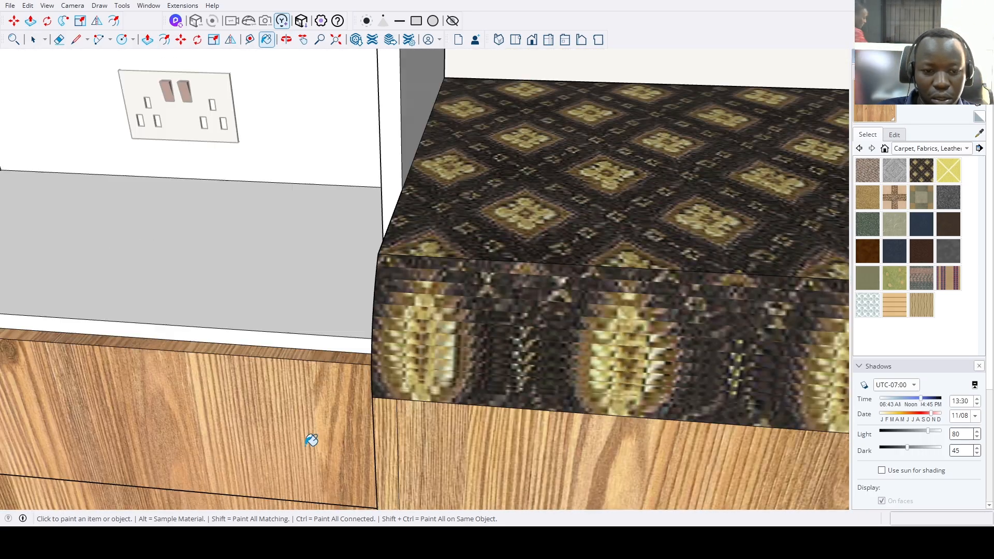
{"action": "middle_click_drag", "start_coordinate": [310, 439], "coordinate": [333, 331]}
{"action": "scroll", "coordinate": [363, 197], "scroll_direction": "up", "scroll_amount": 4}
{"action": "scroll", "coordinate": [371, 295], "scroll_direction": "up", "scroll_amount": 3}
{"action": "scroll", "coordinate": [413, 180], "scroll_direction": "up", "scroll_amount": 3}
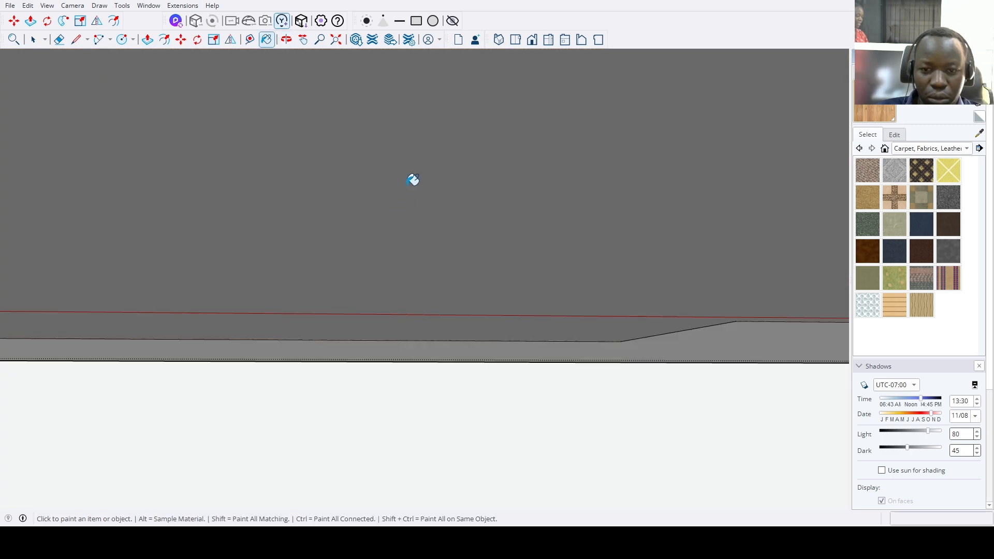
{"action": "left_click", "coordinate": [344, 43]}
{"action": "scroll", "coordinate": [479, 462], "scroll_direction": "up", "scroll_amount": 10}
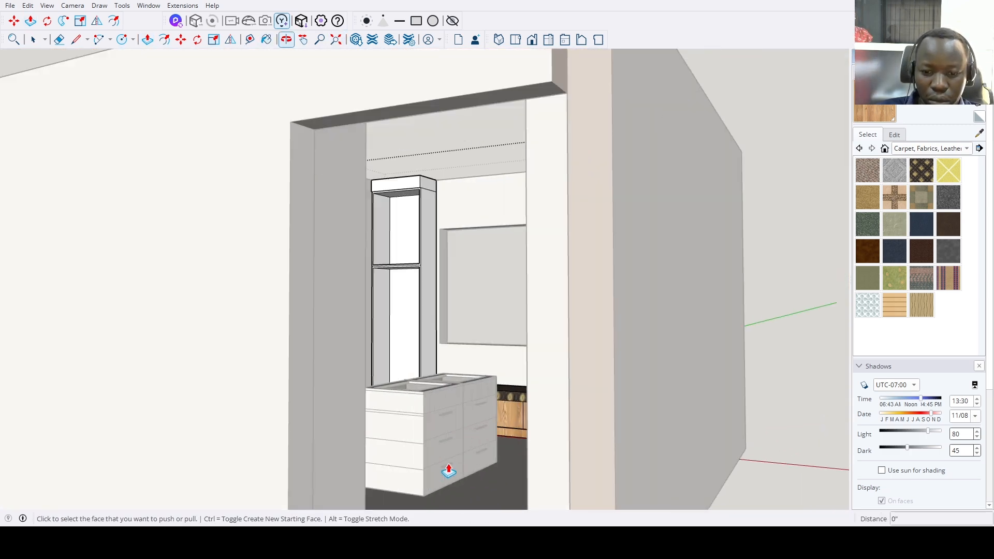
{"action": "scroll", "coordinate": [448, 470], "scroll_direction": "up", "scroll_amount": 3}
{"action": "middle_click_drag", "start_coordinate": [356, 411], "coordinate": [273, 422]}
{"action": "scroll", "coordinate": [343, 417], "scroll_direction": "up", "scroll_amount": 4}
{"action": "key", "text": "p"}
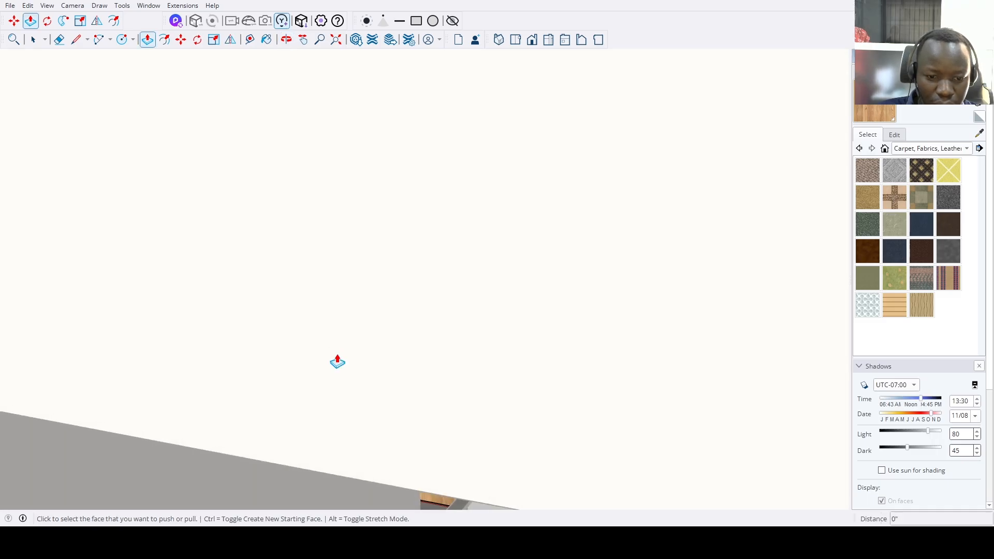
{"action": "middle_click_drag", "start_coordinate": [337, 360], "coordinate": [351, 317]}
{"action": "scroll", "coordinate": [435, 492], "scroll_direction": "down", "scroll_amount": 3}
{"action": "scroll", "coordinate": [311, 470], "scroll_direction": "up", "scroll_amount": 10}
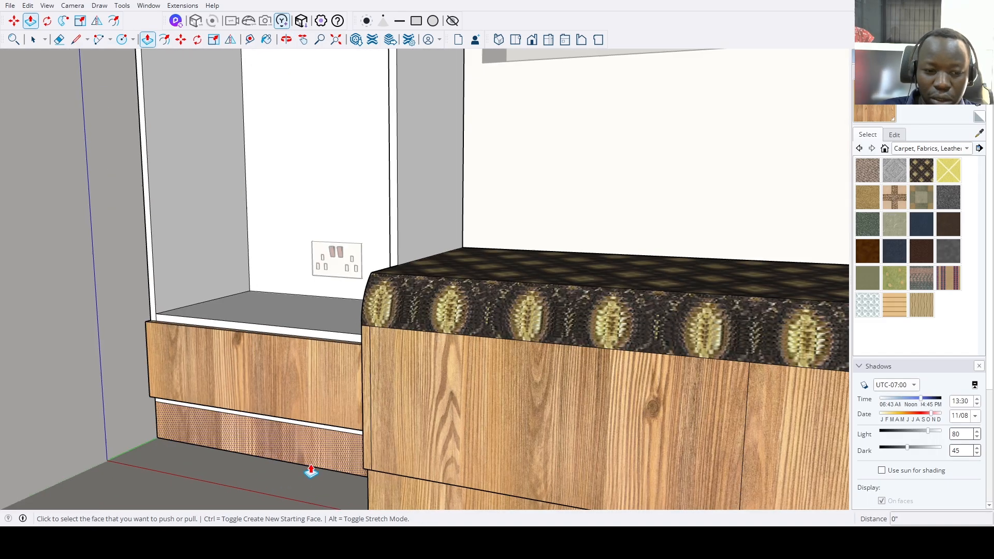
{"action": "scroll", "coordinate": [585, 160], "scroll_direction": "up", "scroll_amount": 6}
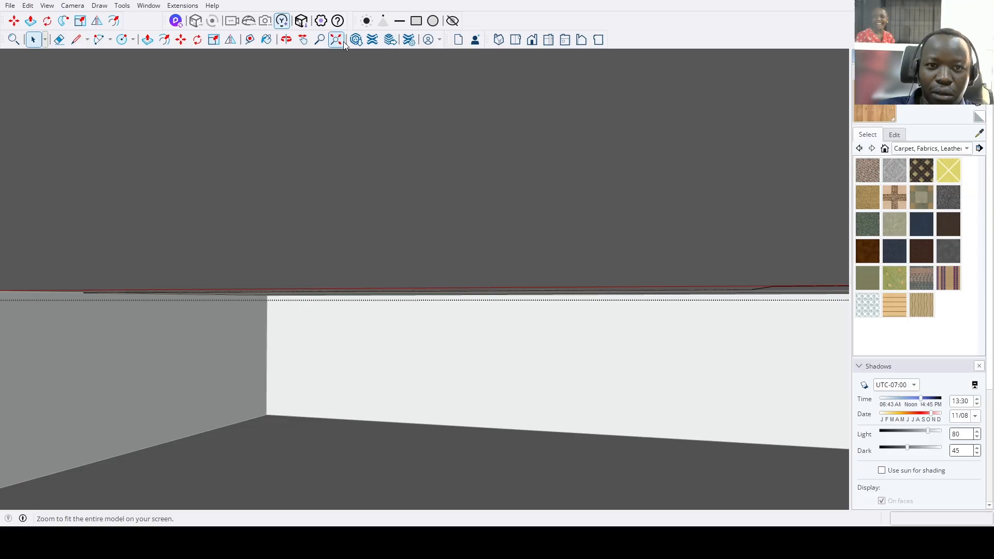
Raise the floor above the base drawer in the tall cabinet by 8 in as a new face.
{"action": "left_click", "coordinate": [343, 42]}
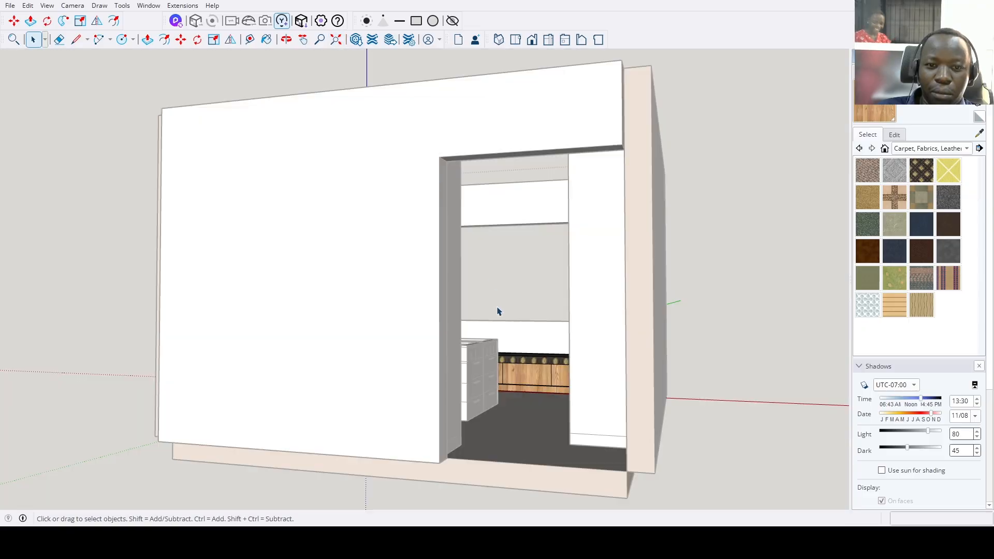
{"action": "middle_click_drag", "start_coordinate": [497, 311], "coordinate": [448, 476]}
{"action": "scroll", "coordinate": [447, 440], "scroll_direction": "down", "scroll_amount": 3}
{"action": "scroll", "coordinate": [422, 259], "scroll_direction": "up", "scroll_amount": 2}
{"action": "middle_click_drag", "start_coordinate": [419, 248], "coordinate": [404, 294]}
{"action": "scroll", "coordinate": [404, 297], "scroll_direction": "up", "scroll_amount": 10}
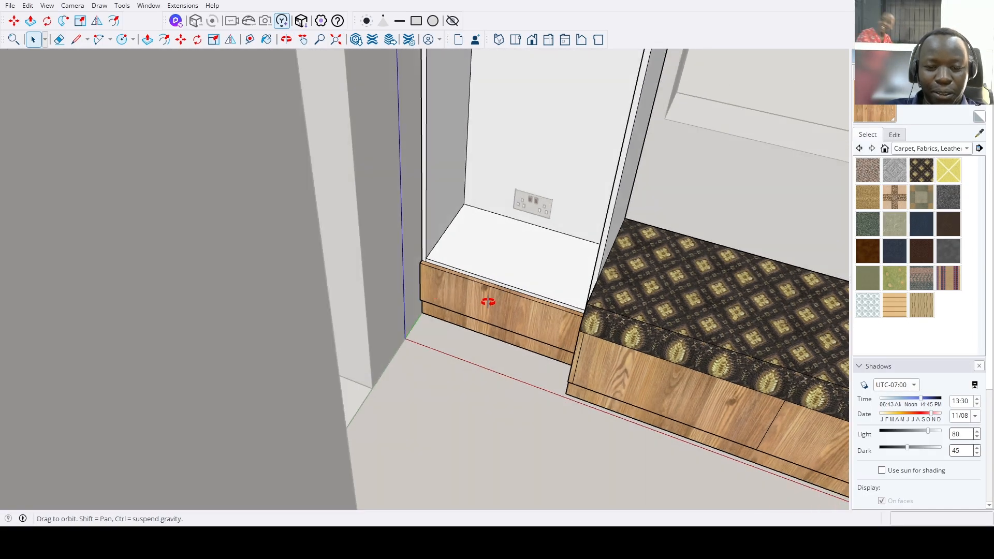
{"action": "left_click", "coordinate": [511, 316]}
{"action": "scroll", "coordinate": [511, 317], "scroll_direction": "down", "scroll_amount": 5}
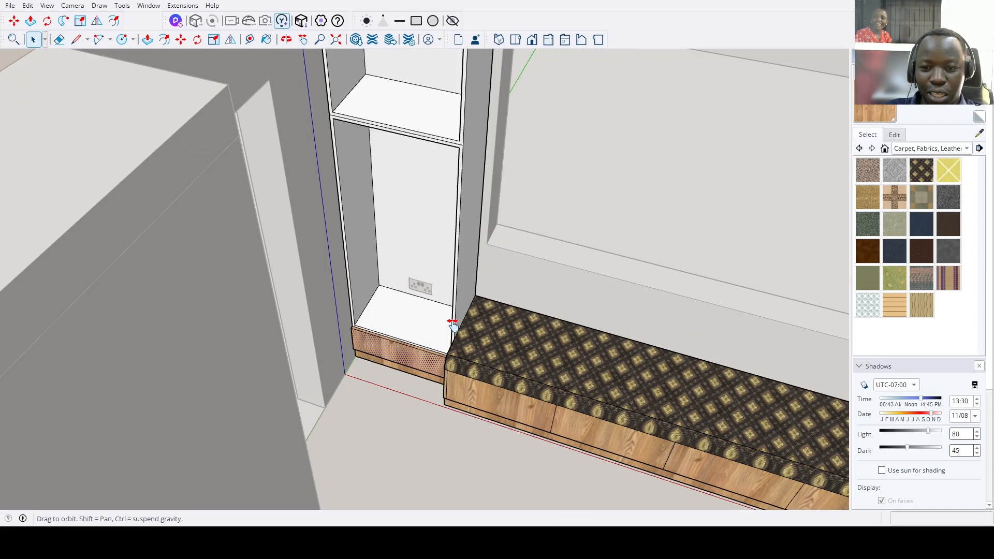
{"action": "scroll", "coordinate": [450, 320], "scroll_direction": "up", "scroll_amount": 5}
{"action": "left_click", "coordinate": [415, 317]}
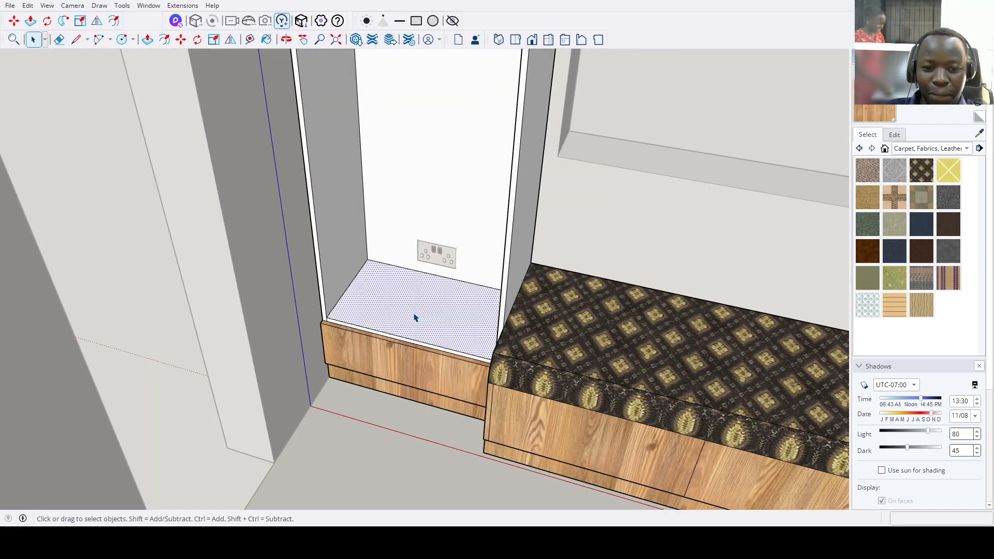
{"action": "left_click", "coordinate": [476, 305]}
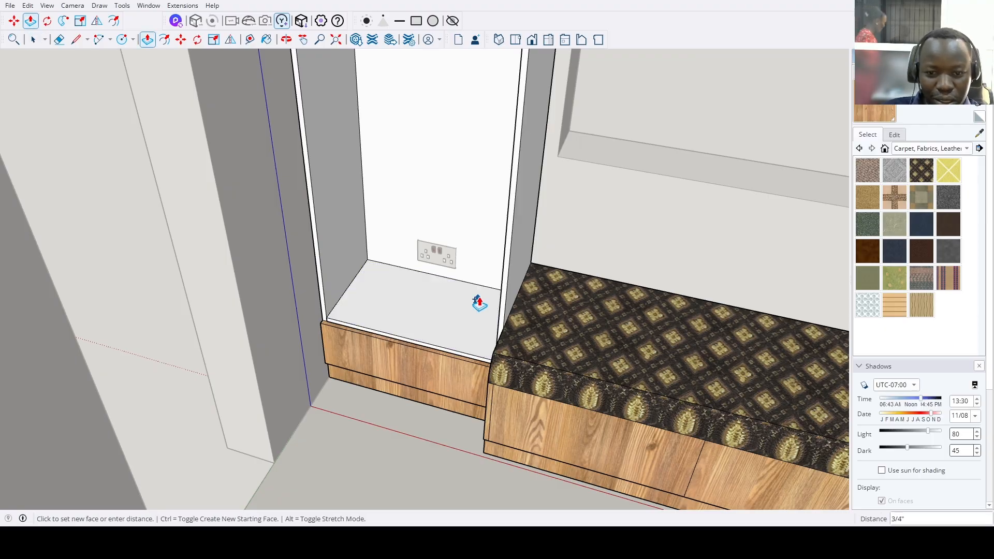
{"action": "key", "text": "Return"}
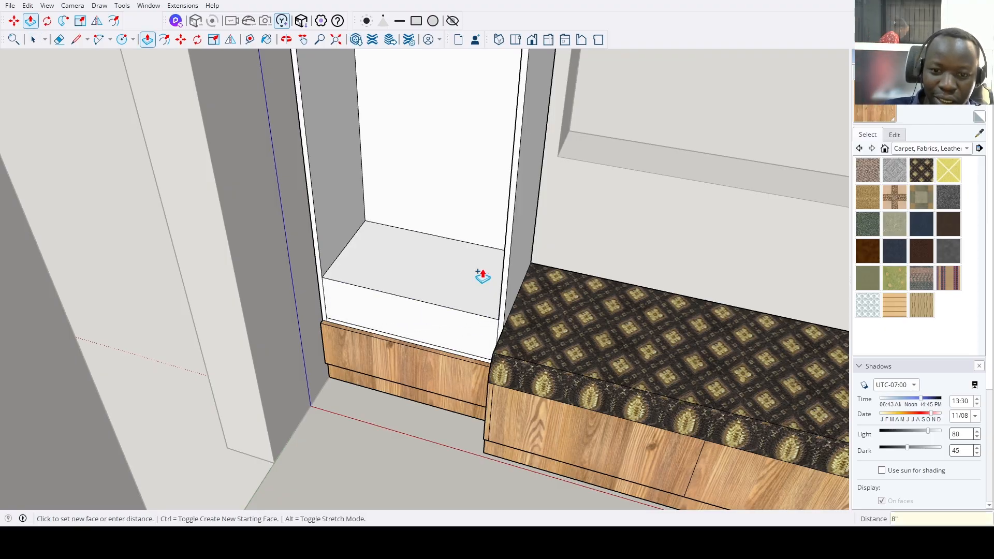
Add a 0.75 in shelf thickness above the raised volume and push the volume's front back to open the compartment.
{"action": "left_click", "coordinate": [482, 281]}
{"action": "key", "text": "ctrl"}
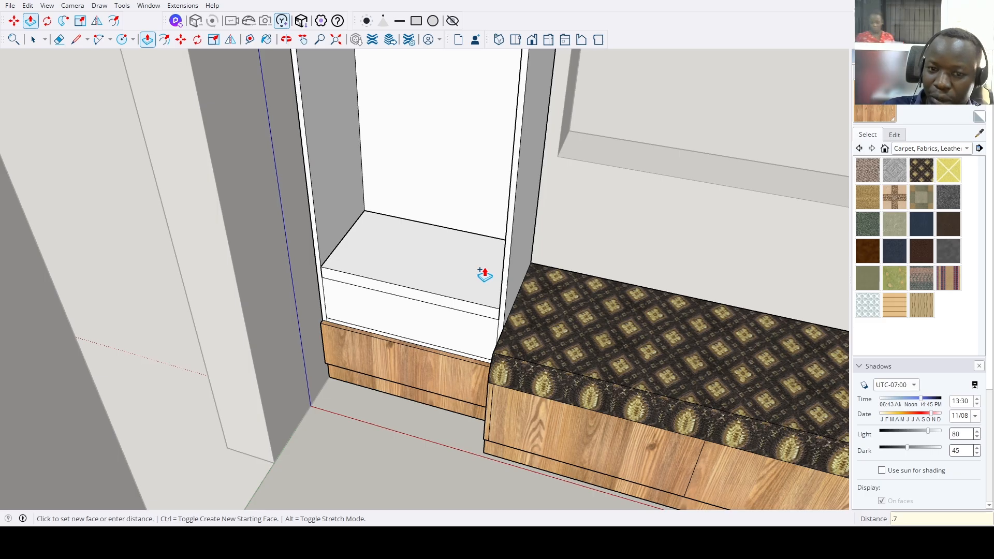
{"action": "key", "text": "Return"}
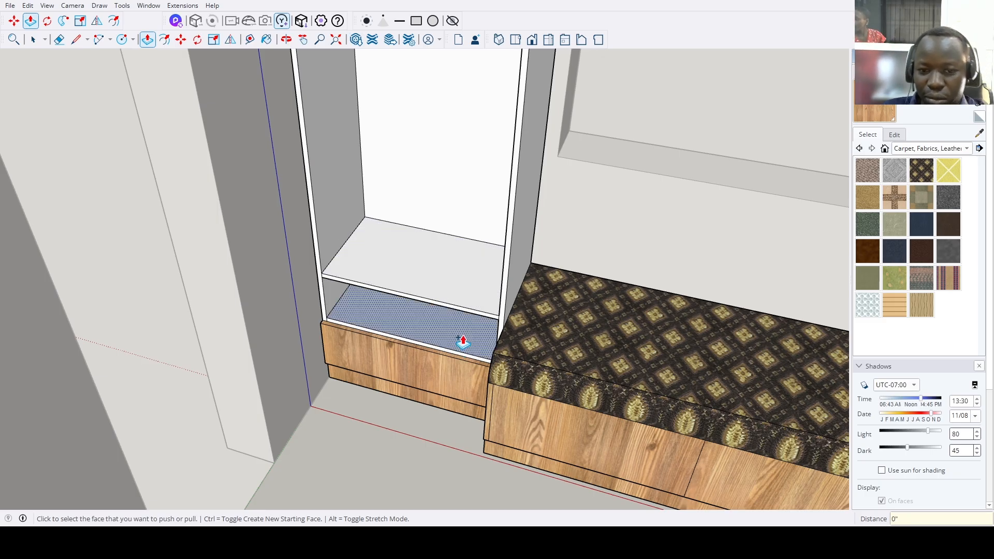
{"action": "middle_click_drag", "start_coordinate": [463, 342], "coordinate": [449, 321]}
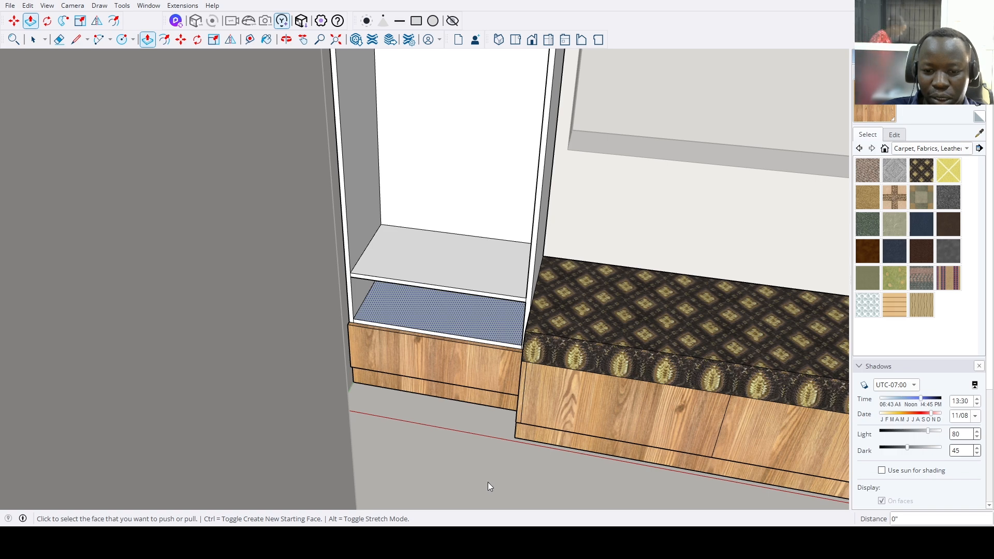
Copy the new shelf upward in the tall cabinet at 8.75 in spacing to make three copies.
{"action": "middle_click_drag", "start_coordinate": [510, 456], "coordinate": [444, 193]}
{"action": "scroll", "coordinate": [398, 253], "scroll_direction": "up", "scroll_amount": 4}
{"action": "key", "text": "space"}
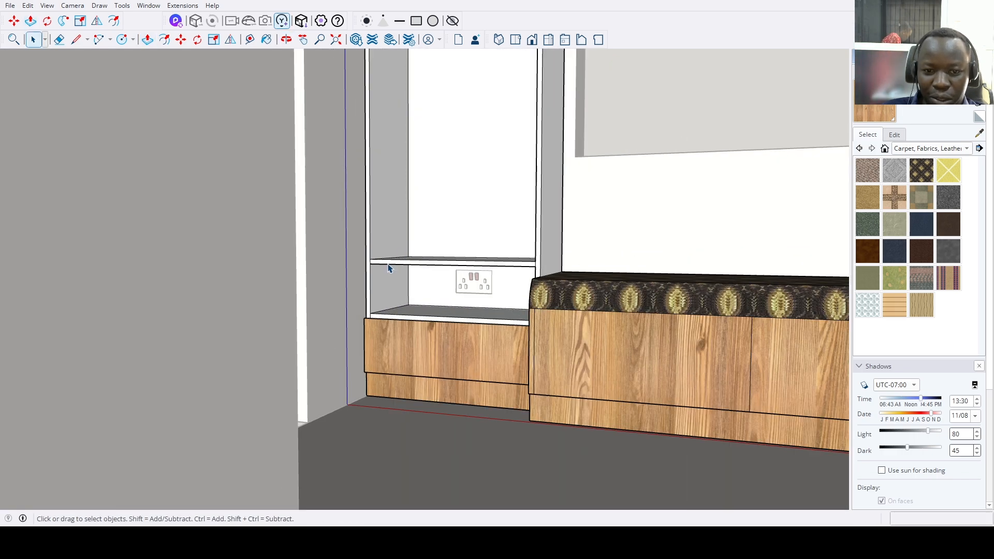
{"action": "left_click_drag", "start_coordinate": [344, 232], "coordinate": [542, 283]}
{"action": "left_click_drag", "start_coordinate": [626, 295], "coordinate": [626, 294]}
{"action": "middle_click_drag", "start_coordinate": [626, 294], "coordinate": [590, 274]}
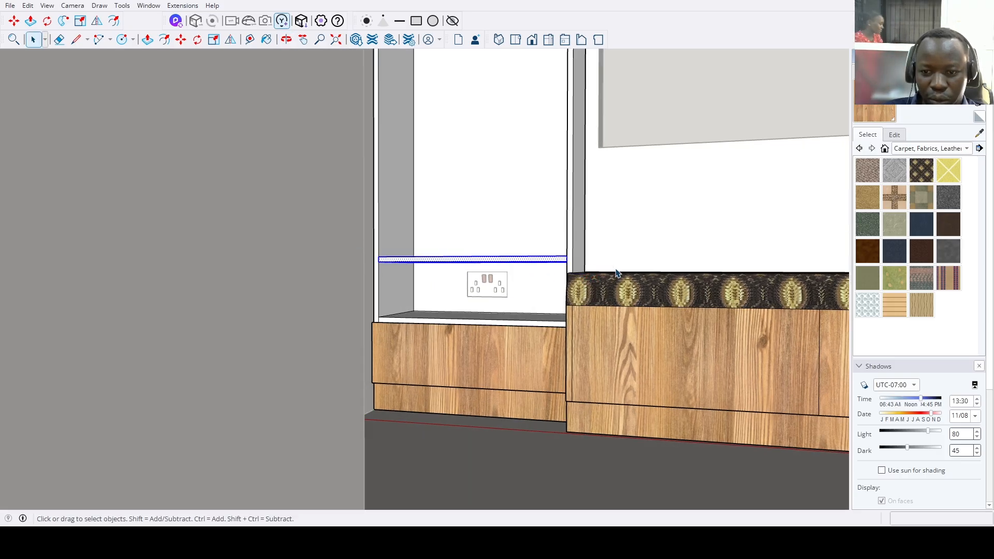
{"action": "scroll", "coordinate": [545, 266], "scroll_direction": "up", "scroll_amount": 2}
{"action": "key", "text": "m"}
{"action": "key", "text": "ctrl"}
{"action": "left_click", "coordinate": [545, 255]}
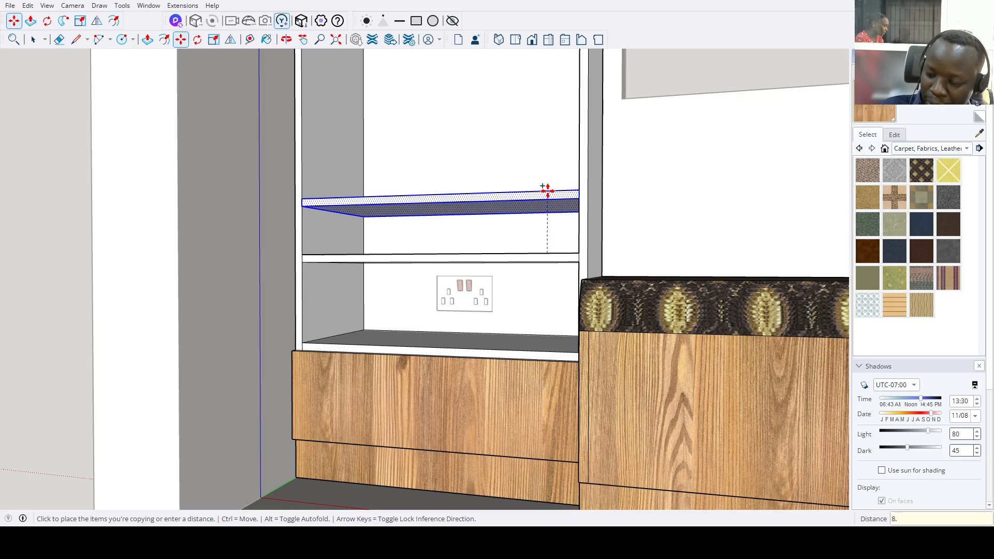
{"action": "type", "text": "8.75"}
{"action": "key", "text": "Return"}
{"action": "middle_click_drag", "start_coordinate": [533, 188], "coordinate": [399, 309]}
{"action": "type", "text": "*3"}
{"action": "key", "text": "Return"}
Copy the uppermost of the new shelves 14 3/4 in higher in the tall cabinet's remaining open space.
{"action": "key", "text": "space"}
{"action": "left_click_drag", "start_coordinate": [369, 280], "coordinate": [543, 358]}
{"action": "left_click_drag", "start_coordinate": [710, 355], "coordinate": [710, 355]}
{"action": "scroll", "coordinate": [640, 313], "scroll_direction": "up", "scroll_amount": 3}
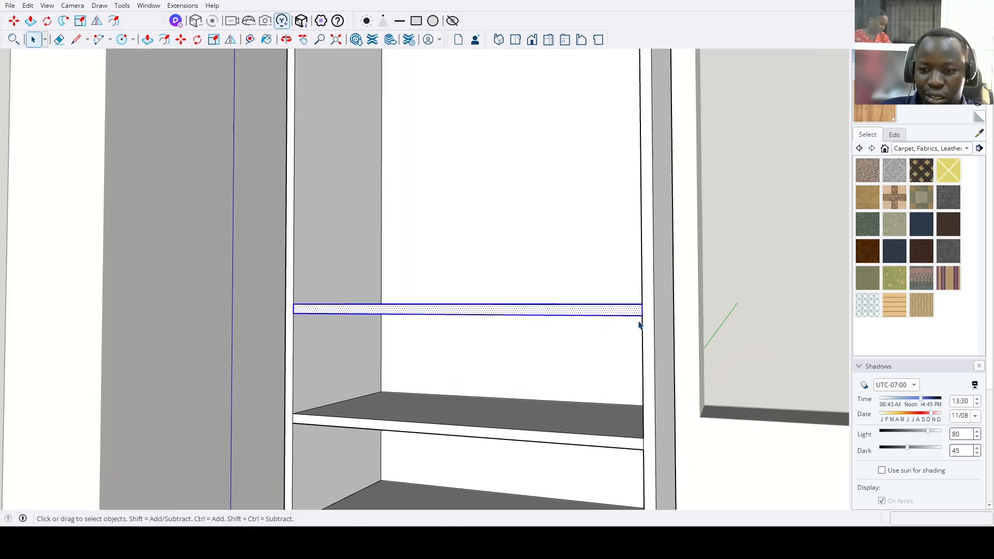
{"action": "key", "text": "m"}
{"action": "scroll", "coordinate": [642, 306], "scroll_direction": "down", "scroll_amount": 3}
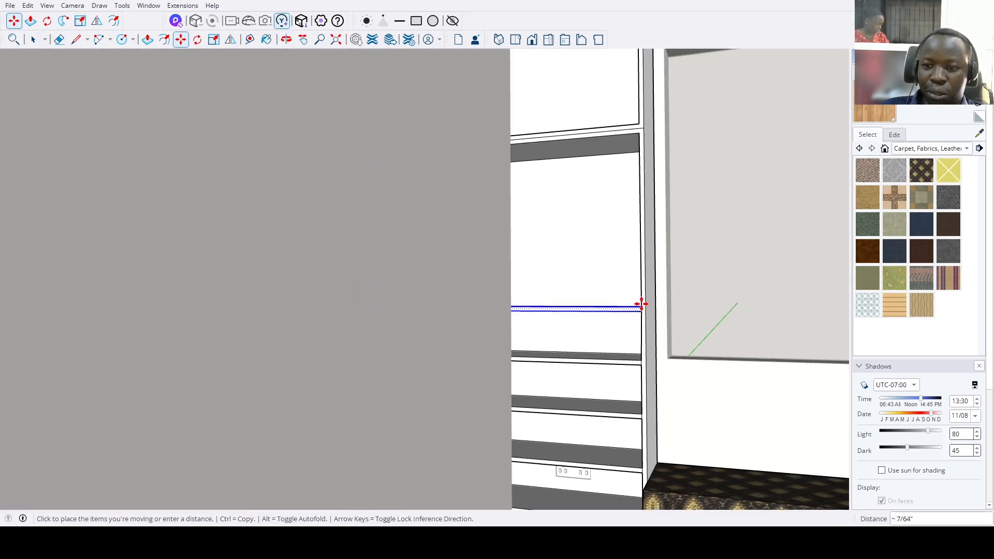
{"action": "scroll", "coordinate": [641, 307], "scroll_direction": "up", "scroll_amount": 5}
{"action": "scroll", "coordinate": [640, 313], "scroll_direction": "up", "scroll_amount": 2}
{"action": "left_click", "coordinate": [639, 310]}
{"action": "key", "text": "ctrl"}
{"action": "scroll", "coordinate": [639, 311], "scroll_direction": "down", "scroll_amount": 6}
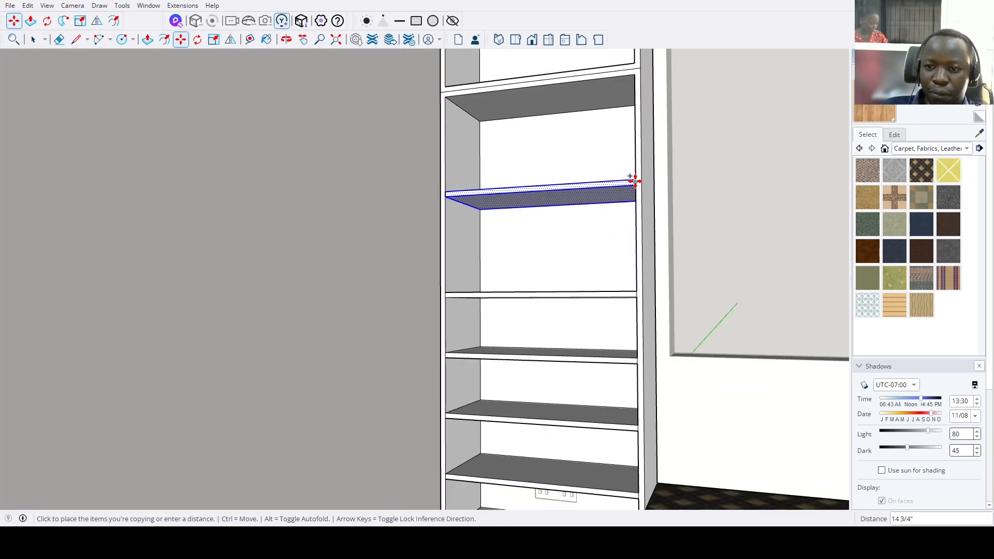
{"action": "left_click", "coordinate": [635, 181]}
{"action": "scroll", "coordinate": [584, 269], "scroll_direction": "down", "scroll_amount": 4}
{"action": "middle_click_drag", "start_coordinate": [584, 272], "coordinate": [537, 337]}
{"action": "key", "text": "space"}
{"action": "scroll", "coordinate": [536, 342], "scroll_direction": "down", "scroll_amount": 3}
Place the blue wheeled suitcase component on the floor of the tall cabinet's top compartment.
{"action": "left_click", "coordinate": [338, 40]}
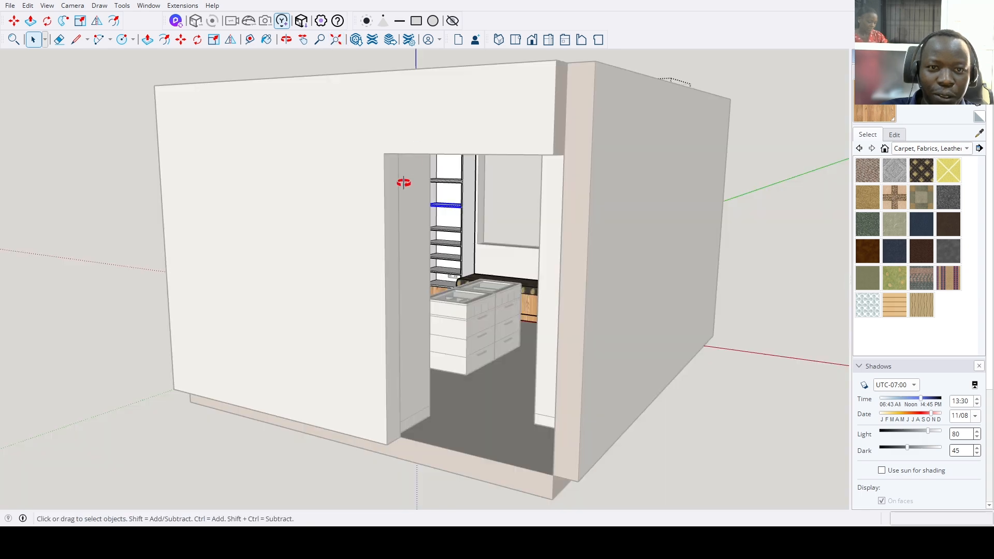
{"action": "scroll", "coordinate": [398, 261], "scroll_direction": "up", "scroll_amount": 3}
{"action": "middle_click_drag", "start_coordinate": [406, 263], "coordinate": [386, 295]}
{"action": "scroll", "coordinate": [403, 237], "scroll_direction": "up", "scroll_amount": 5}
{"action": "middle_click_drag", "start_coordinate": [402, 237], "coordinate": [380, 252]}
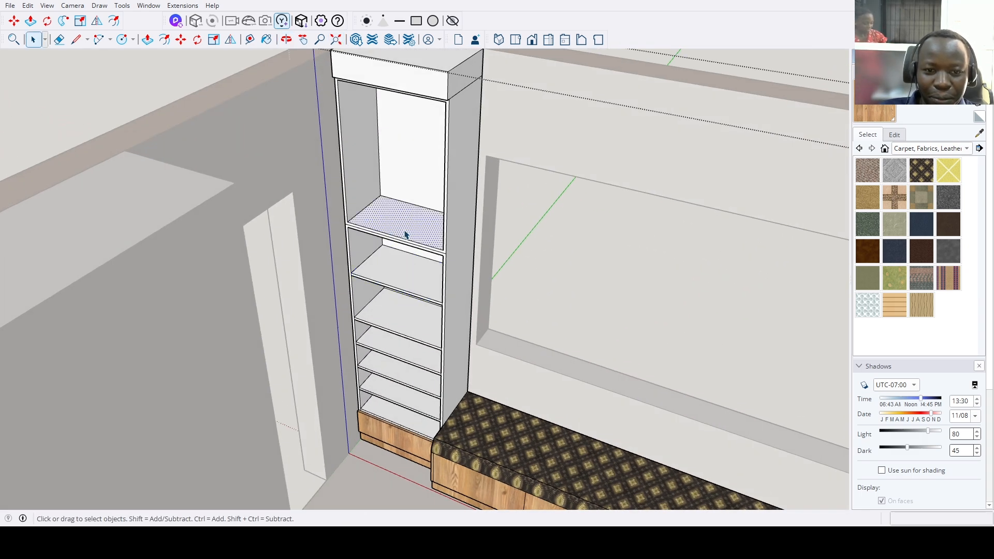
{"action": "scroll", "coordinate": [405, 235], "scroll_direction": "up", "scroll_amount": 2}
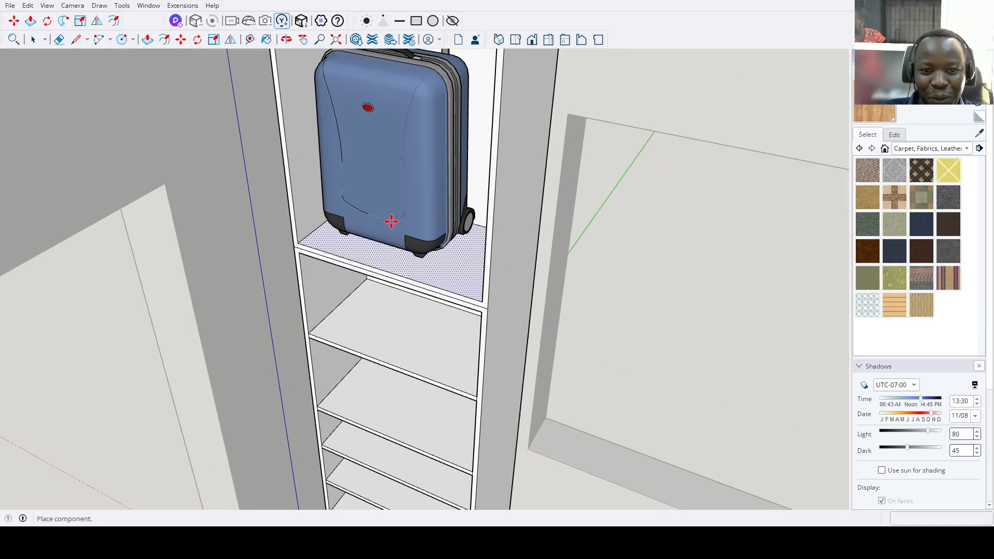
{"action": "scroll", "coordinate": [392, 270], "scroll_direction": "up", "scroll_amount": 3}
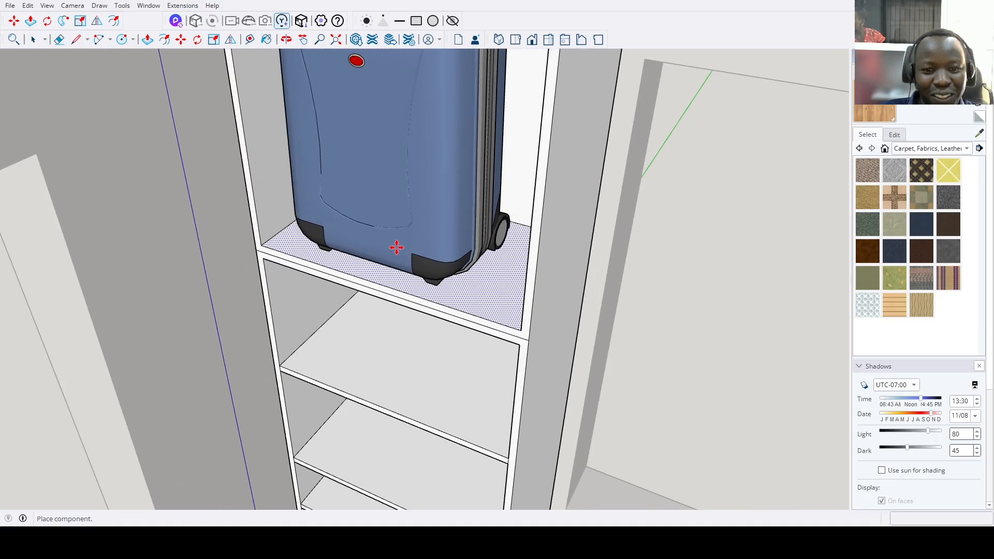
{"action": "scroll", "coordinate": [393, 271], "scroll_direction": "down", "scroll_amount": 5}
{"action": "middle_click_drag", "start_coordinate": [395, 284], "coordinate": [451, 178]}
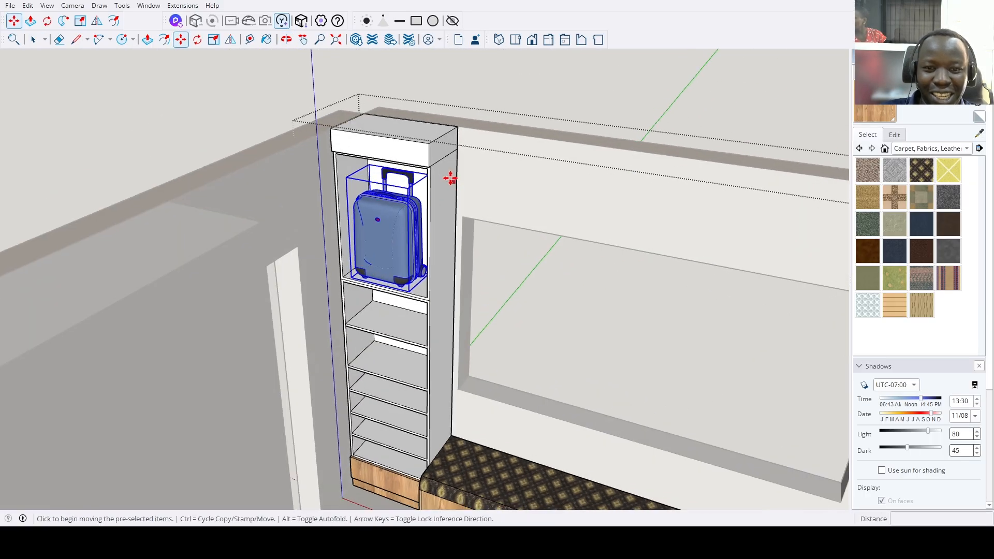
Paint the front of the box at the tall cabinet's top with the wood-grain material.
{"action": "scroll", "coordinate": [425, 172], "scroll_direction": "up", "scroll_amount": 4}
{"action": "key", "text": "space"}
{"action": "scroll", "coordinate": [525, 225], "scroll_direction": "down", "scroll_amount": 6}
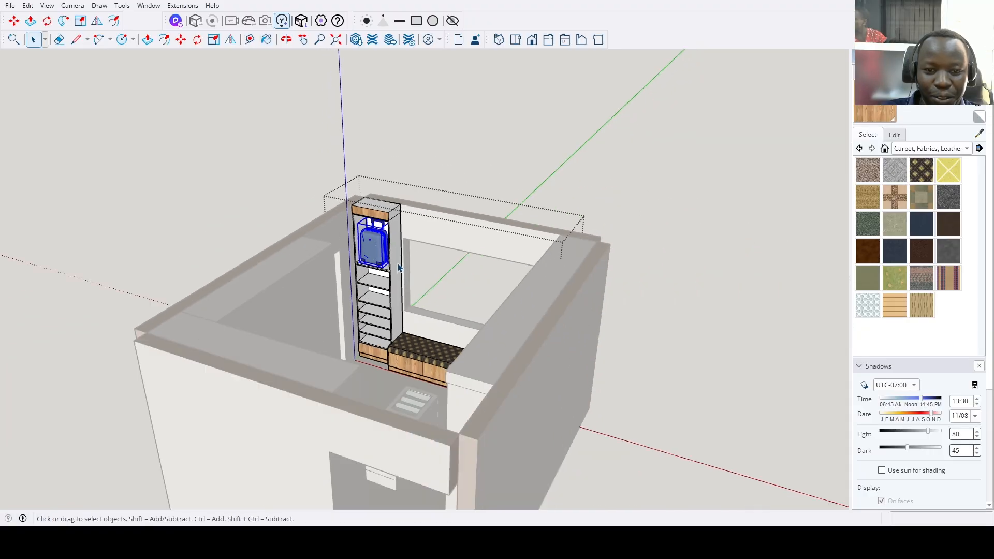
Examine the tall cabinet, bench and central drawer island from above and from several sides of the room.
{"action": "scroll", "coordinate": [524, 225], "scroll_direction": "up", "scroll_amount": 2}
{"action": "middle_click_drag", "start_coordinate": [595, 269], "coordinate": [463, 337]}
{"action": "scroll", "coordinate": [361, 377], "scroll_direction": "up", "scroll_amount": 3}
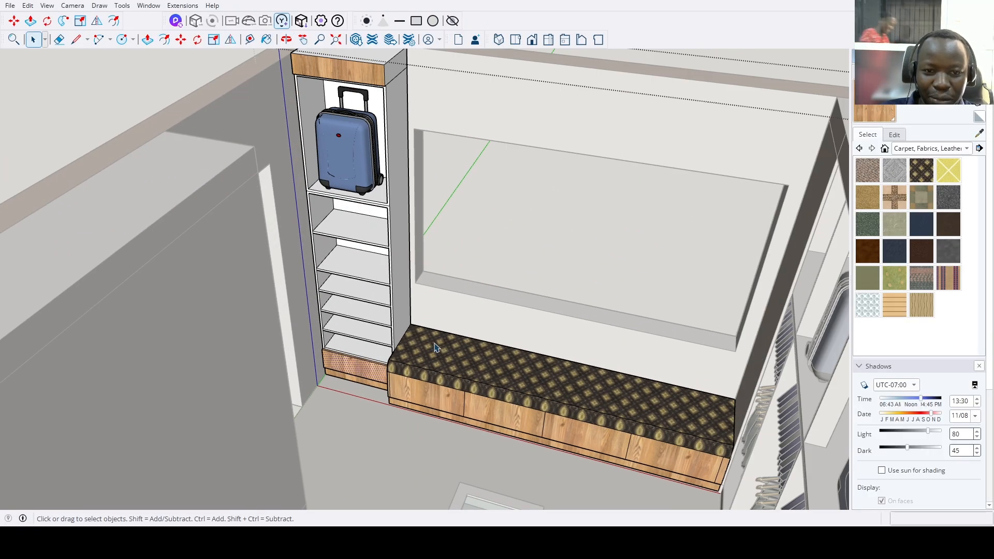
{"action": "scroll", "coordinate": [435, 348], "scroll_direction": "down", "scroll_amount": 5}
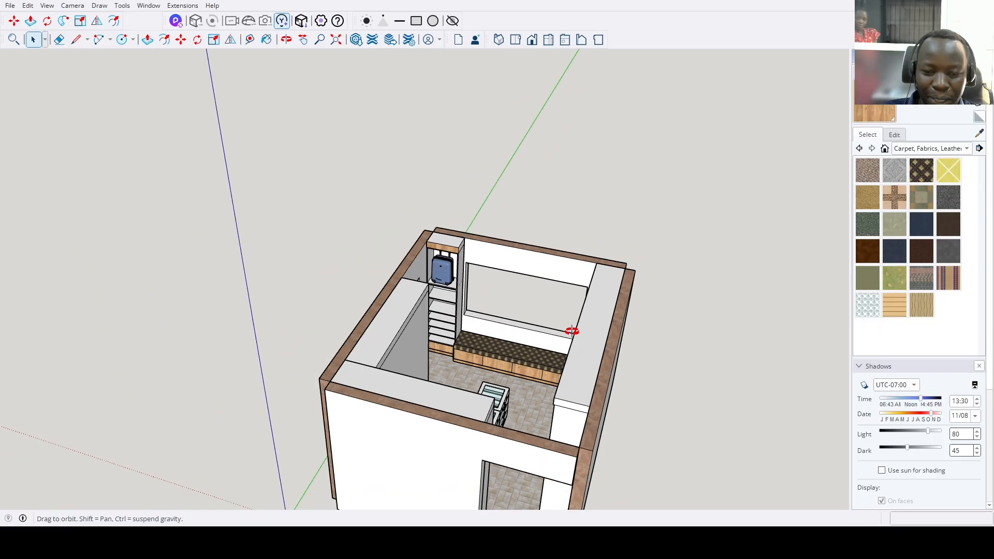
{"action": "middle_click_drag", "start_coordinate": [571, 330], "coordinate": [506, 379]}
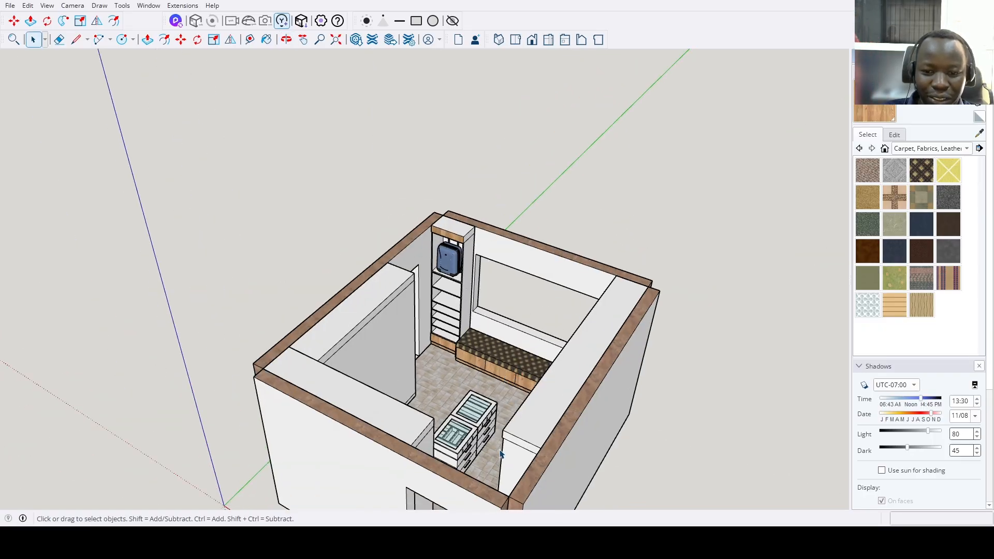
{"action": "middle_click_drag", "start_coordinate": [501, 454], "coordinate": [481, 474]}
{"action": "scroll", "coordinate": [519, 364], "scroll_direction": "up", "scroll_amount": 2}
{"action": "scroll", "coordinate": [482, 474], "scroll_direction": "up", "scroll_amount": 2}
{"action": "middle_click_drag", "start_coordinate": [537, 352], "coordinate": [532, 356]}
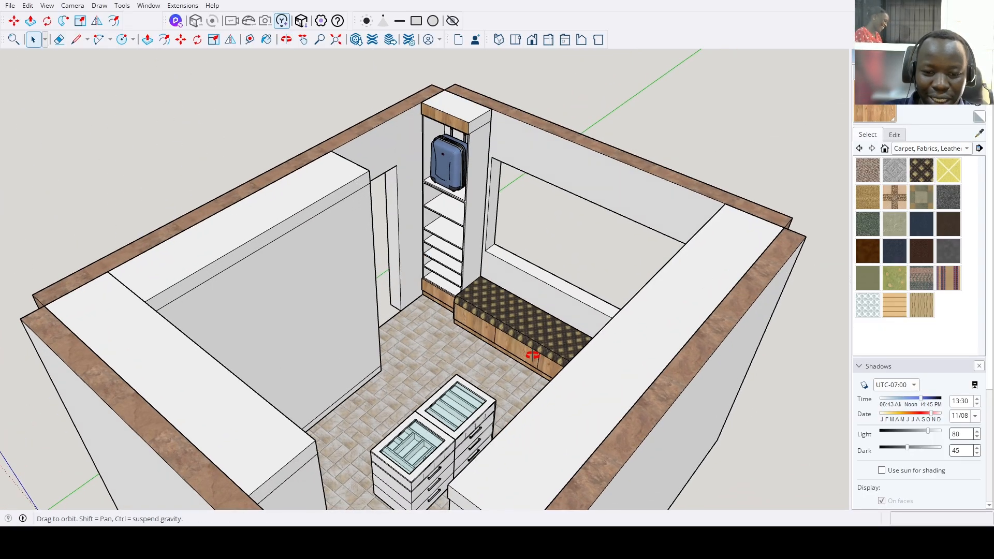
{"action": "scroll", "coordinate": [449, 482], "scroll_direction": "up", "scroll_amount": 4}
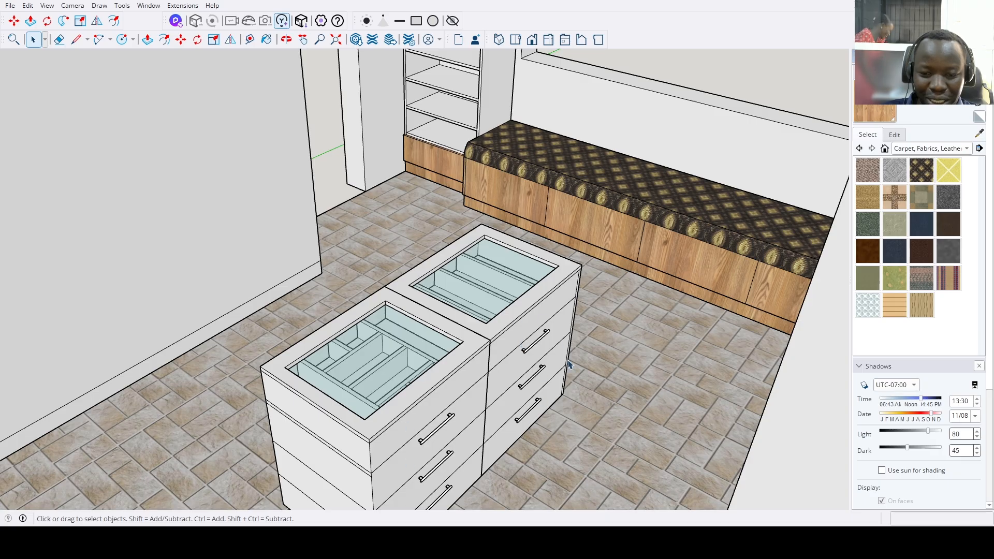
{"action": "scroll", "coordinate": [389, 382], "scroll_direction": "down", "scroll_amount": 6}
{"action": "middle_click_drag", "start_coordinate": [462, 233], "coordinate": [471, 329]}
{"action": "scroll", "coordinate": [472, 327], "scroll_direction": "down", "scroll_amount": 2}
{"action": "scroll", "coordinate": [534, 222], "scroll_direction": "down", "scroll_amount": 1}
{"action": "middle_click_drag", "start_coordinate": [535, 220], "coordinate": [559, 191]}
{"action": "scroll", "coordinate": [570, 126], "scroll_direction": "up", "scroll_amount": 6}
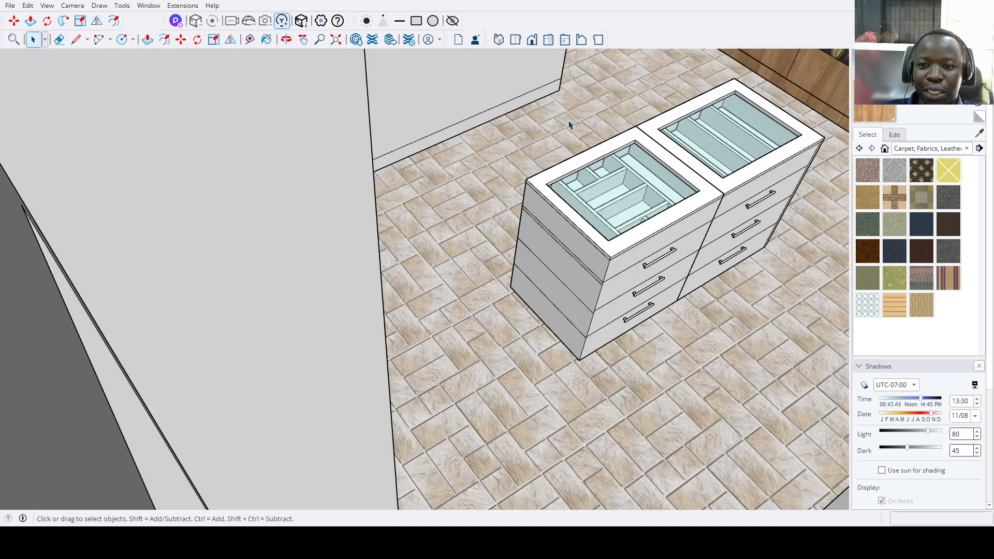
{"action": "scroll", "coordinate": [569, 331], "scroll_direction": "up", "scroll_amount": 1}
{"action": "middle_click_drag", "start_coordinate": [464, 263], "coordinate": [808, 242]}
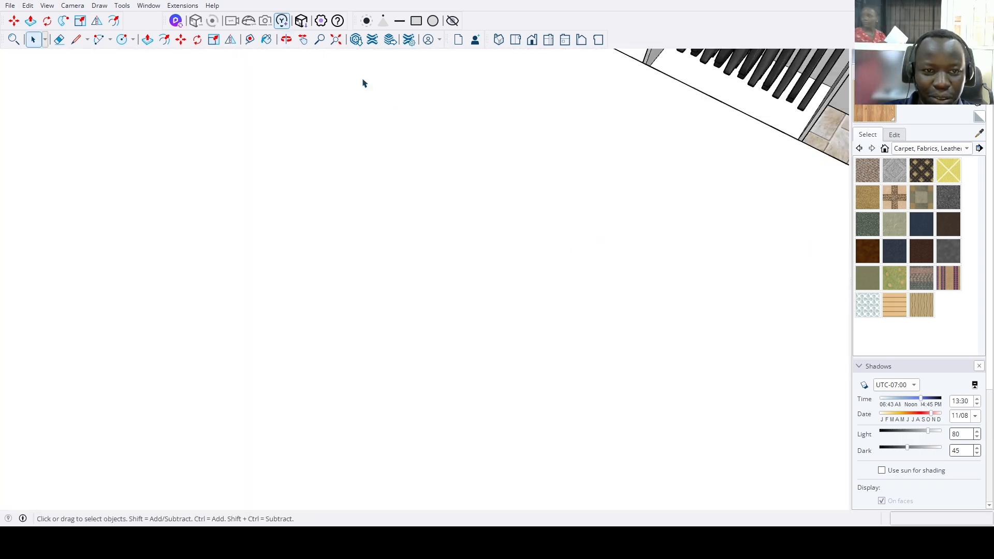
Draw a rectangle over the drawer island's near end face and extrude it 0.75 in as an end panel.
{"action": "scroll", "coordinate": [467, 344], "scroll_direction": "up", "scroll_amount": 10}
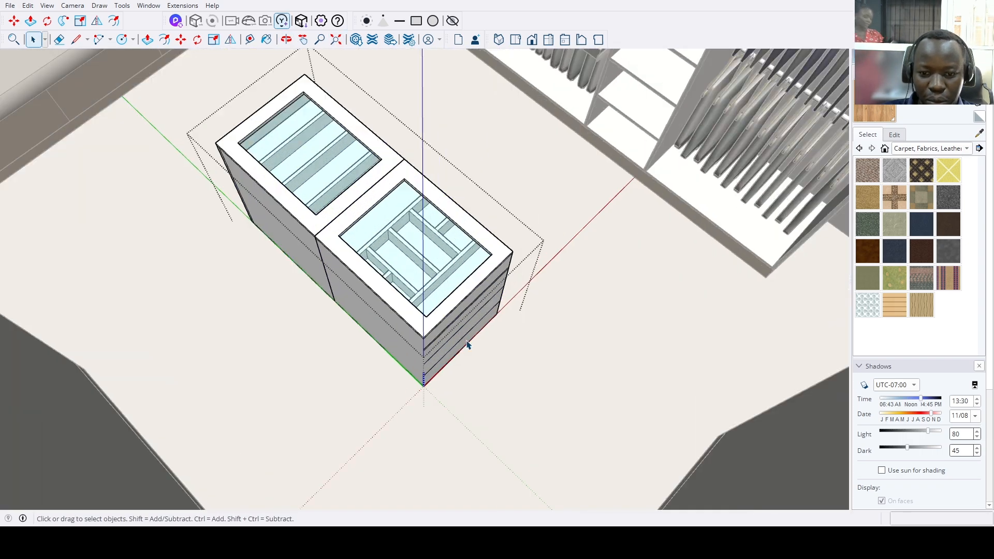
{"action": "scroll", "coordinate": [467, 344], "scroll_direction": "up", "scroll_amount": 5}
{"action": "left_click", "coordinate": [467, 346]}
{"action": "scroll", "coordinate": [466, 345], "scroll_direction": "up", "scroll_amount": 1}
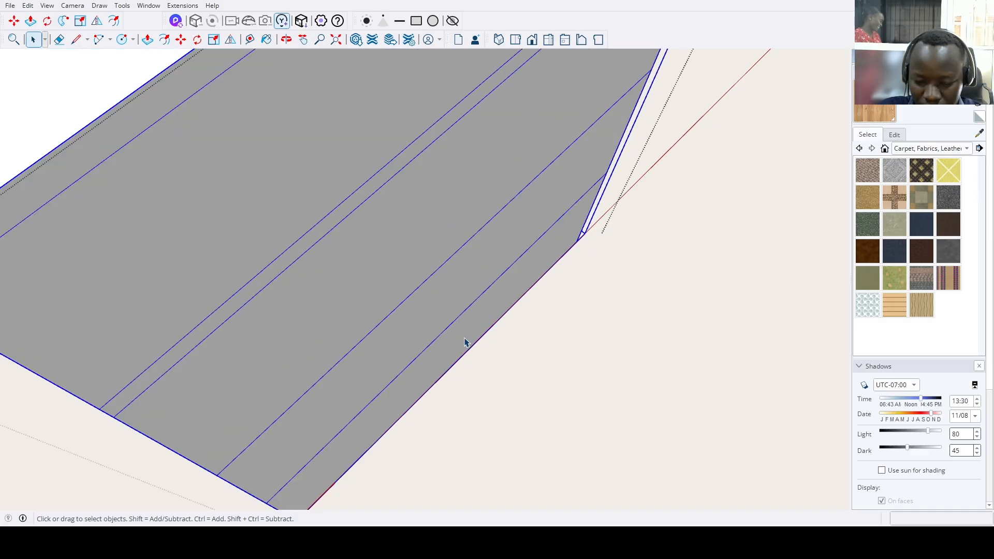
{"action": "scroll", "coordinate": [466, 341], "scroll_direction": "down", "scroll_amount": 5}
{"action": "scroll", "coordinate": [467, 333], "scroll_direction": "down", "scroll_amount": 1}
{"action": "key", "text": "r"}
{"action": "left_click", "coordinate": [379, 325]}
{"action": "scroll", "coordinate": [378, 324], "scroll_direction": "down", "scroll_amount": 2}
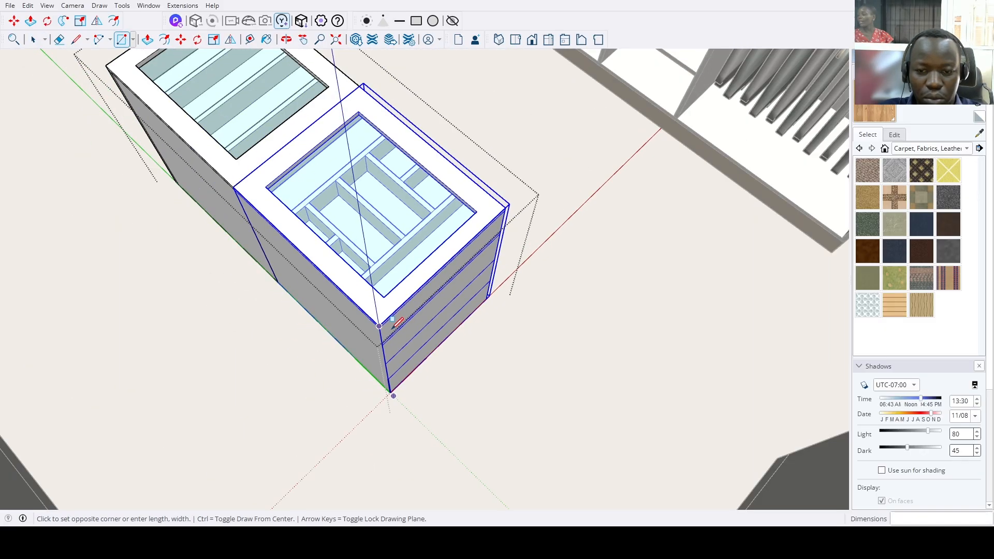
{"action": "scroll", "coordinate": [476, 296], "scroll_direction": "down", "scroll_amount": 1}
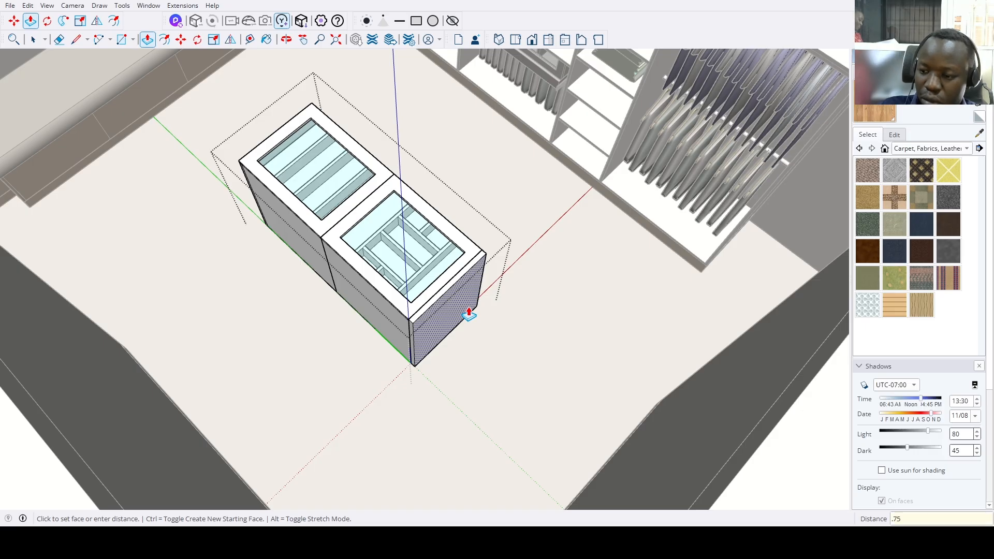
{"action": "key", "text": "space"}
Copy the end panel from the drawer island's near end to its opposite end, 56 1/2 in away.
{"action": "scroll", "coordinate": [461, 314], "scroll_direction": "up", "scroll_amount": 2}
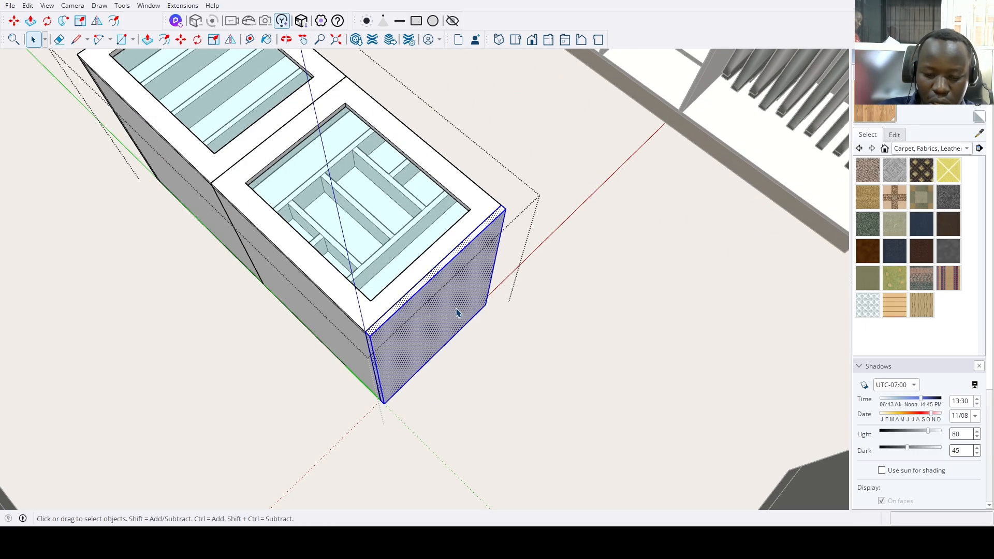
{"action": "key", "text": "m"}
{"action": "left_click", "coordinate": [506, 211]}
{"action": "scroll", "coordinate": [449, 203], "scroll_direction": "down", "scroll_amount": 4}
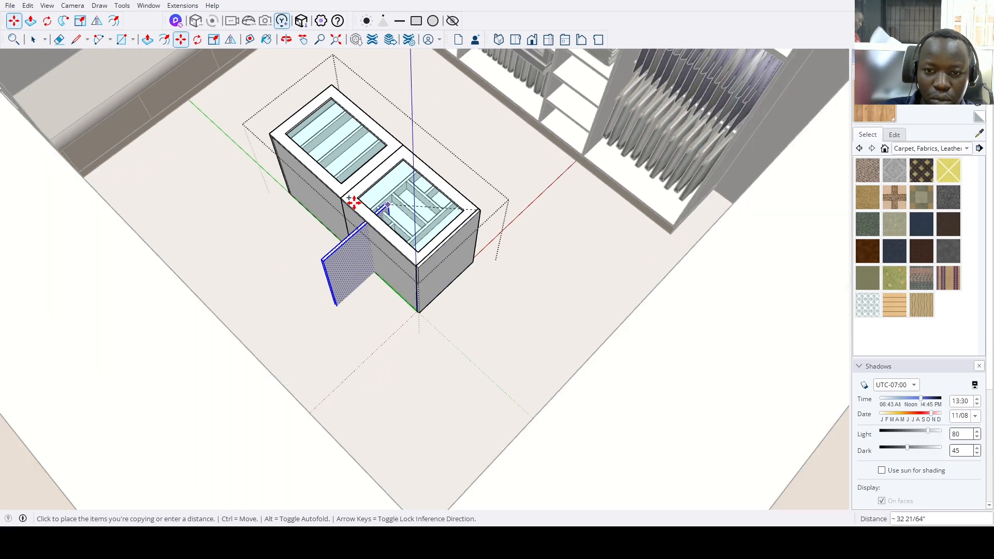
{"action": "scroll", "coordinate": [334, 115], "scroll_direction": "up", "scroll_amount": 1}
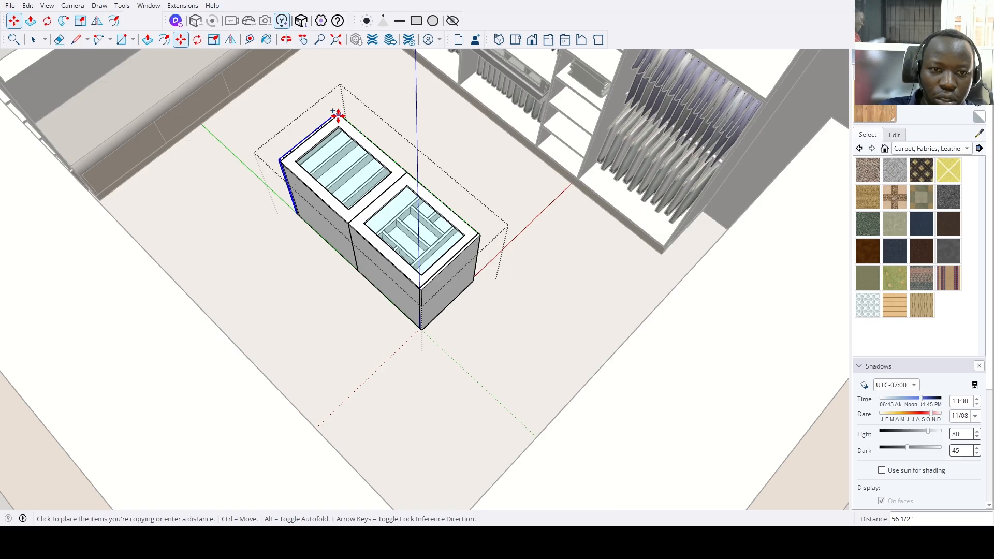
{"action": "left_click", "coordinate": [338, 115]}
Lower the top edge of the drawer island's end panels by 3/4 in to sit beneath the countertop.
{"action": "middle_click_drag", "start_coordinate": [309, 203], "coordinate": [539, 185]}
{"action": "key", "text": "space"}
{"action": "scroll", "coordinate": [248, 246], "scroll_direction": "up", "scroll_amount": 4}
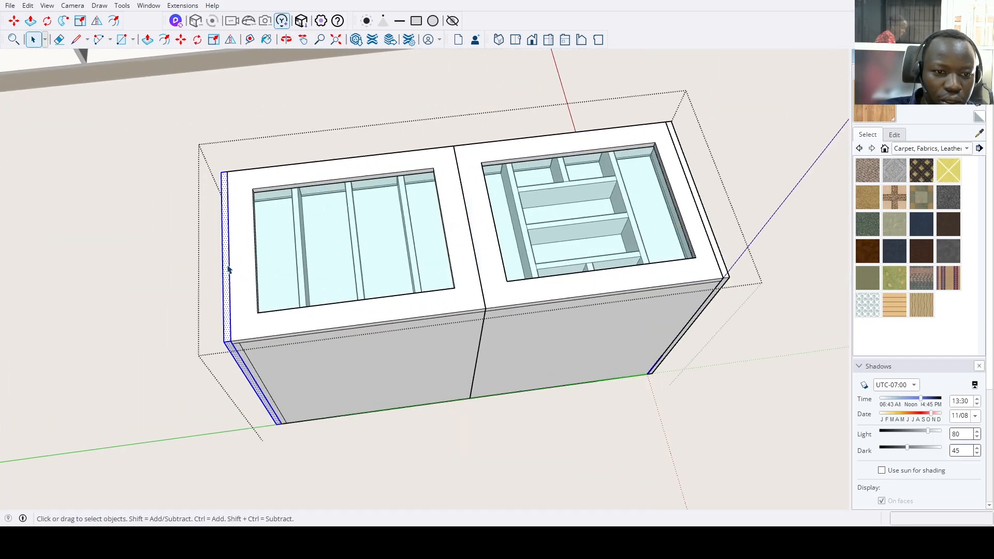
{"action": "middle_click_drag", "start_coordinate": [227, 270], "coordinate": [301, 267]}
{"action": "scroll", "coordinate": [279, 372], "scroll_direction": "up", "scroll_amount": 6}
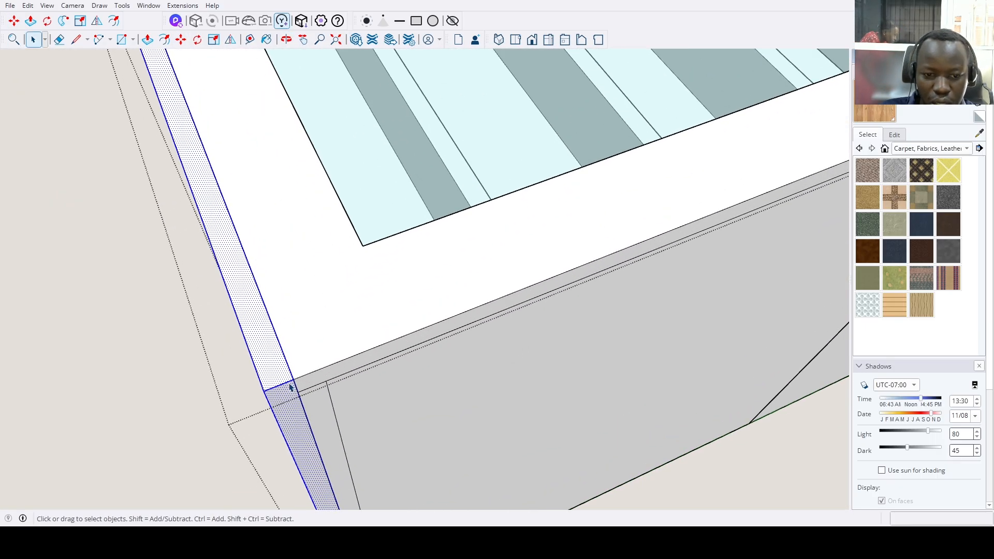
{"action": "scroll", "coordinate": [291, 387], "scroll_direction": "up", "scroll_amount": 1}
{"action": "left_click", "coordinate": [278, 379]}
{"action": "key", "text": "p"}
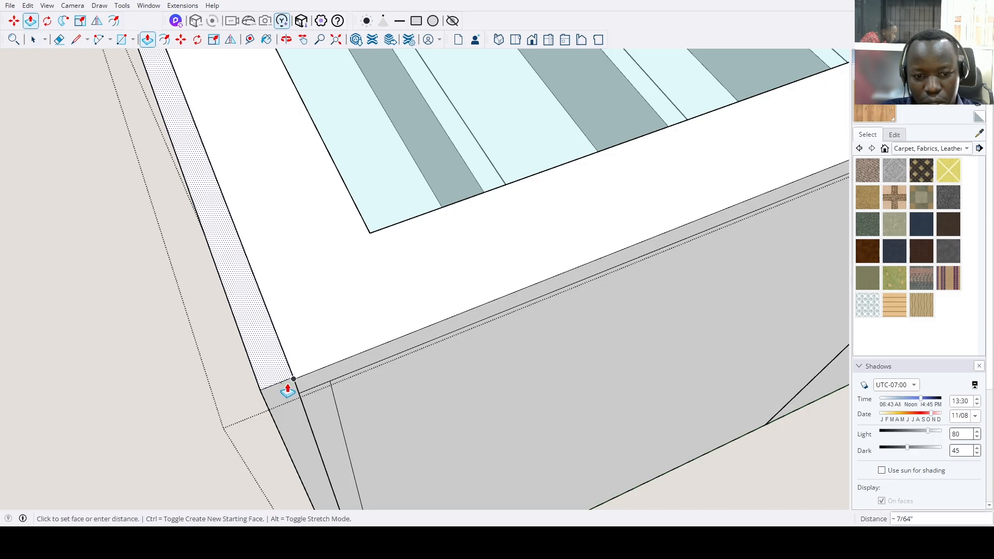
{"action": "scroll", "coordinate": [290, 394], "scroll_direction": "down", "scroll_amount": 5}
{"action": "scroll", "coordinate": [390, 327], "scroll_direction": "down", "scroll_amount": 2}
{"action": "scroll", "coordinate": [746, 176], "scroll_direction": "up", "scroll_amount": 5}
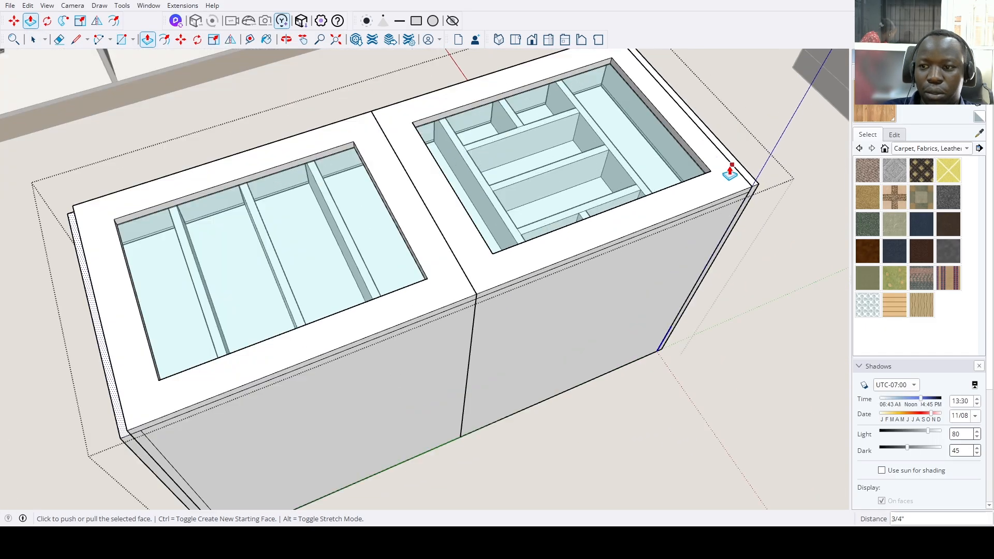
{"action": "left_click", "coordinate": [753, 187]}
{"action": "middle_click_drag", "start_coordinate": [753, 189], "coordinate": [493, 200]}
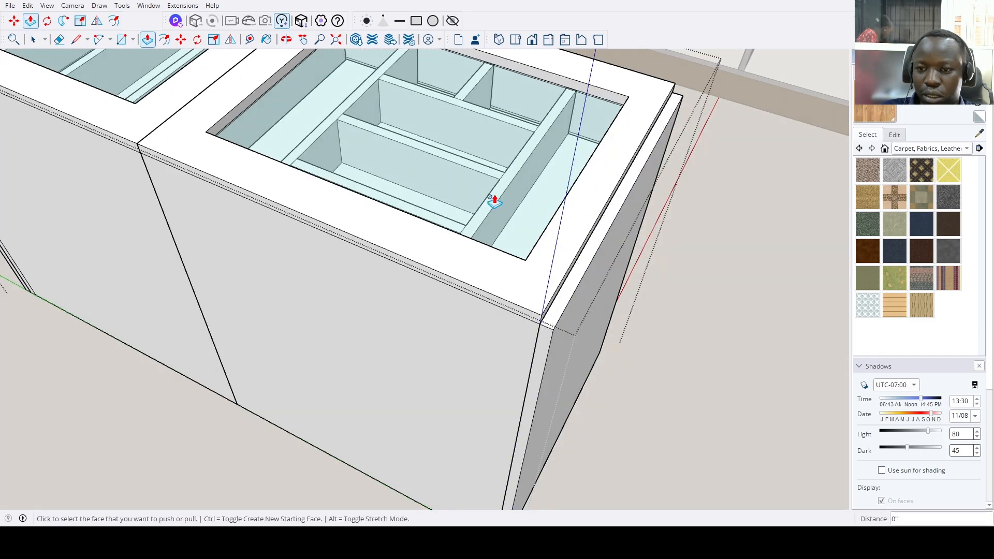
Extend the countertop of the small-compartment drawer unit 3/4 in outward over its end panel.
{"action": "key", "text": "space"}
{"action": "double_click", "coordinate": [535, 262]}
{"action": "scroll", "coordinate": [554, 304], "scroll_direction": "up", "scroll_amount": 5}
{"action": "key", "text": "p"}
{"action": "left_click", "coordinate": [541, 326]}
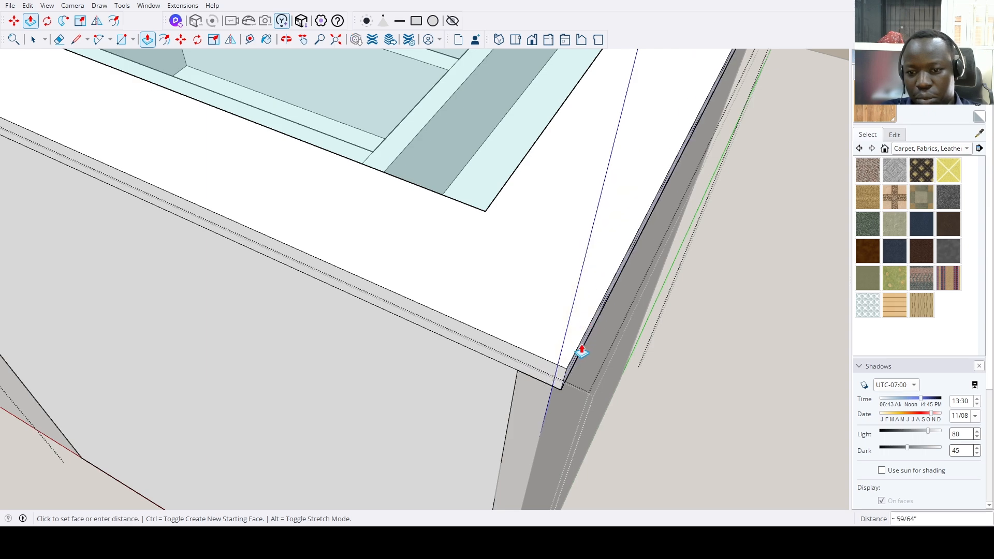
{"action": "left_click", "coordinate": [554, 400]}
{"action": "scroll", "coordinate": [326, 327], "scroll_direction": "down", "scroll_amount": 4}
{"action": "middle_click_drag", "start_coordinate": [255, 299], "coordinate": [667, 306], "text": "shift"}
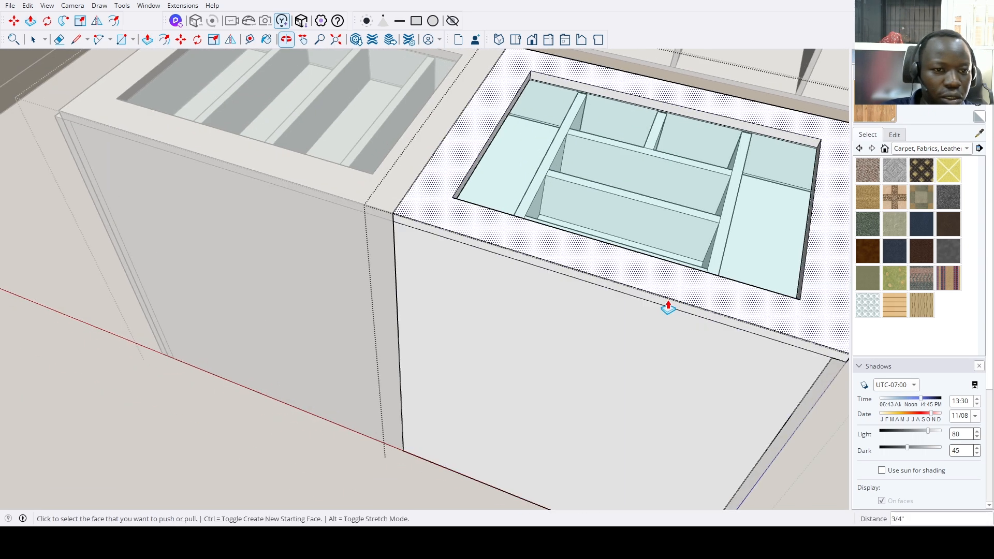
Extend the countertop of the drawer unit with parallel dividers outward over its end panel.
{"action": "scroll", "coordinate": [668, 306], "scroll_direction": "down", "scroll_amount": 3}
{"action": "middle_click_drag", "start_coordinate": [290, 272], "coordinate": [593, 306]}
{"action": "key", "text": "space"}
{"action": "double_click", "coordinate": [288, 346]}
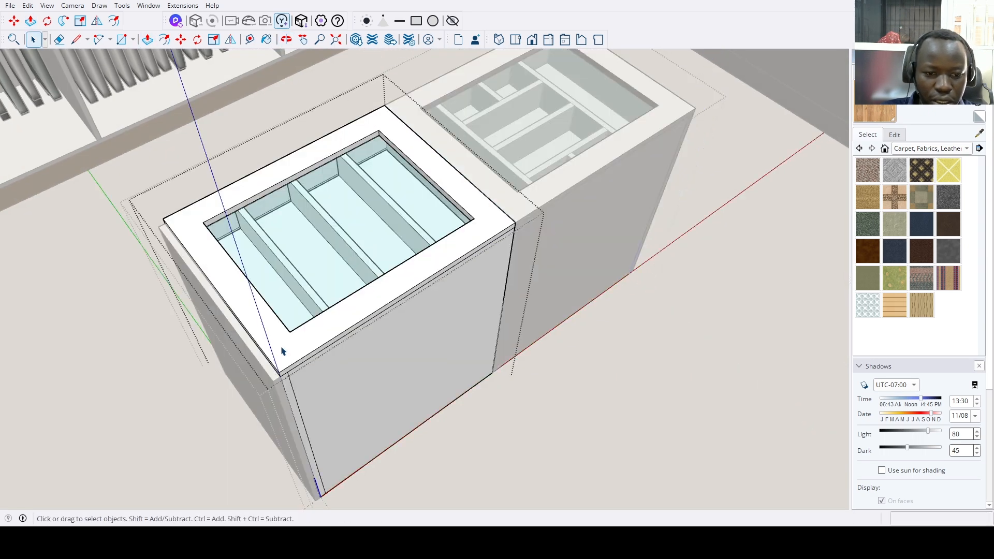
{"action": "scroll", "coordinate": [280, 348], "scroll_direction": "up", "scroll_amount": 6}
{"action": "key", "text": "p"}
{"action": "double_click", "coordinate": [271, 374]}
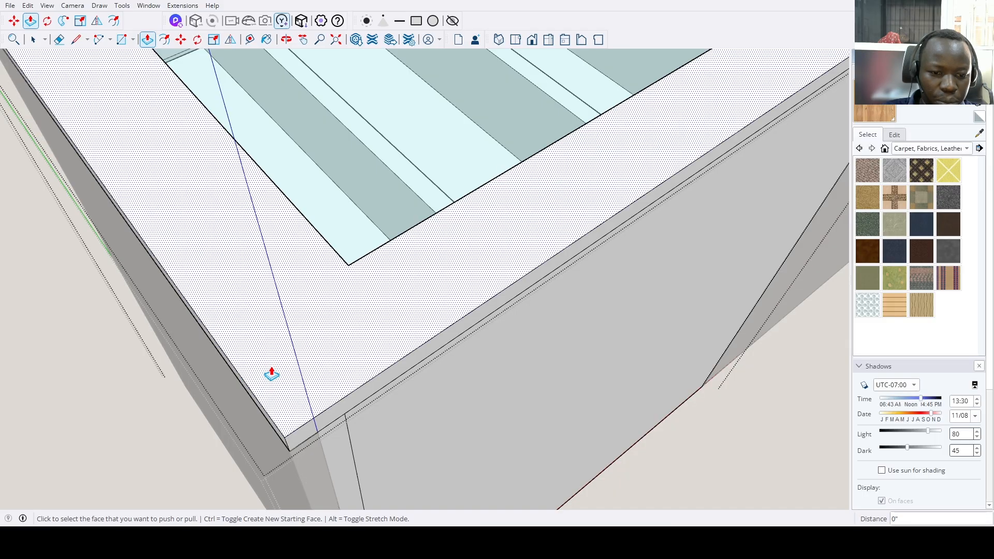
{"action": "scroll", "coordinate": [270, 370], "scroll_direction": "down", "scroll_amount": 8}
{"action": "key", "text": "space"}
{"action": "left_click", "coordinate": [384, 433]}
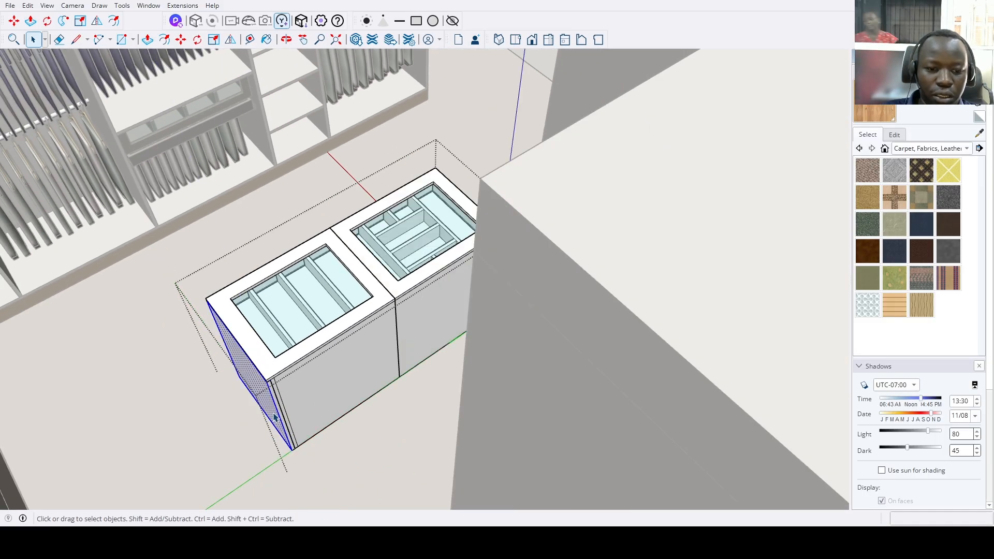
Paint the drawer island's end panels with the wood-grain material.
{"action": "scroll", "coordinate": [275, 418], "scroll_direction": "down", "scroll_amount": 3}
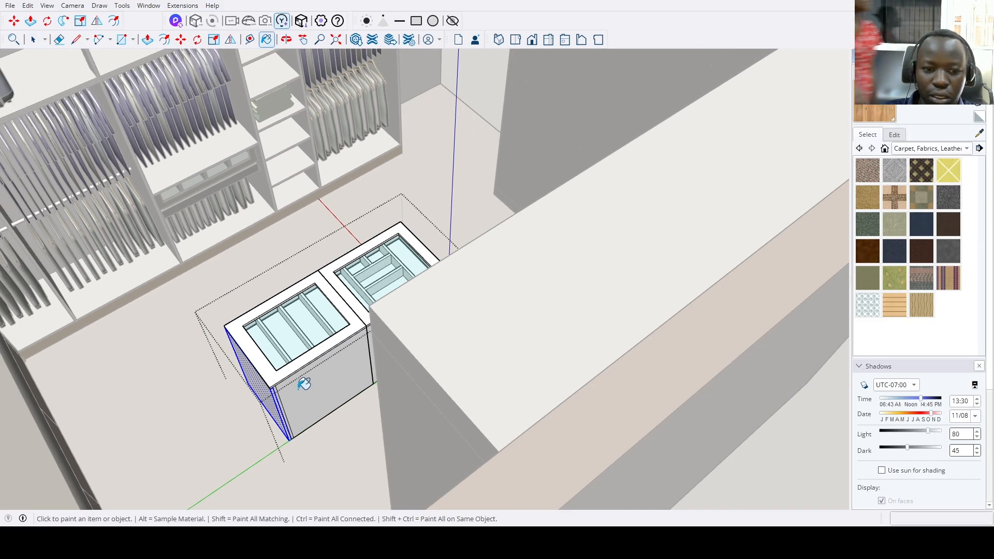
{"action": "scroll", "coordinate": [304, 382], "scroll_direction": "up", "scroll_amount": 5}
{"action": "scroll", "coordinate": [518, 269], "scroll_direction": "up", "scroll_amount": 5}
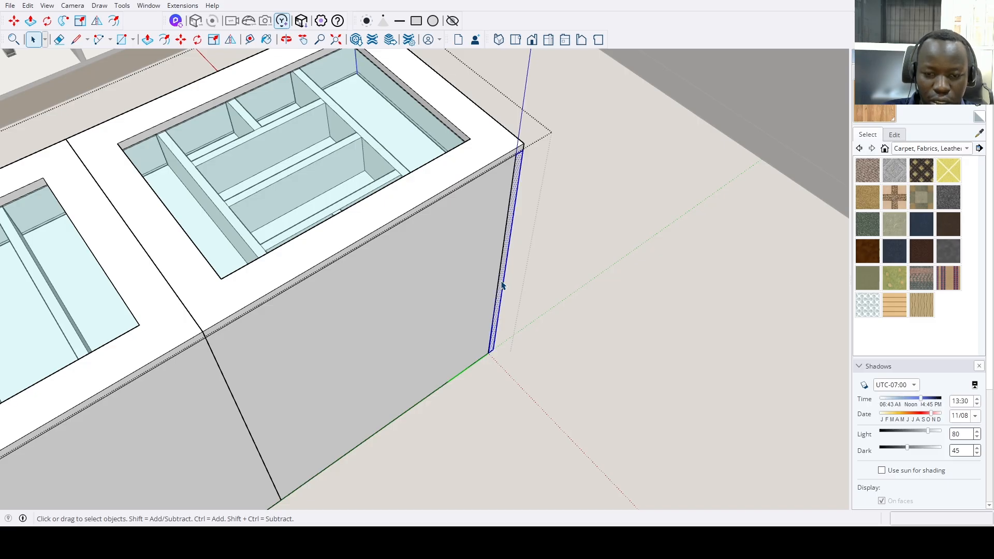
{"action": "key", "text": "b"}
{"action": "scroll", "coordinate": [507, 300], "scroll_direction": "up", "scroll_amount": 5}
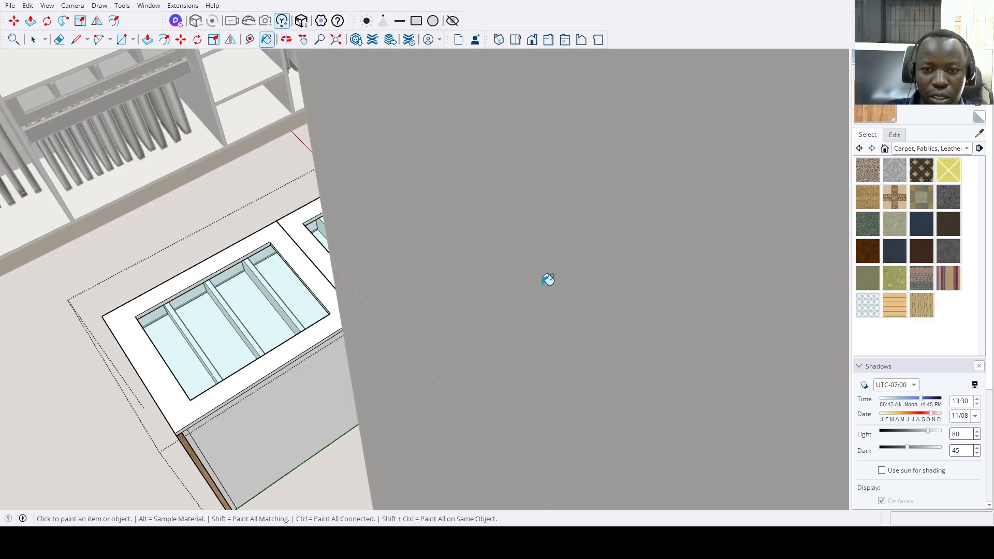
Paint the plain back of the small-compartment drawer unit with the wood-grain material.
{"action": "left_click", "coordinate": [337, 39]}
{"action": "middle_click_drag", "start_coordinate": [508, 225], "coordinate": [193, 277]}
{"action": "scroll", "coordinate": [448, 335], "scroll_direction": "up", "scroll_amount": 3}
{"action": "key", "text": "space"}
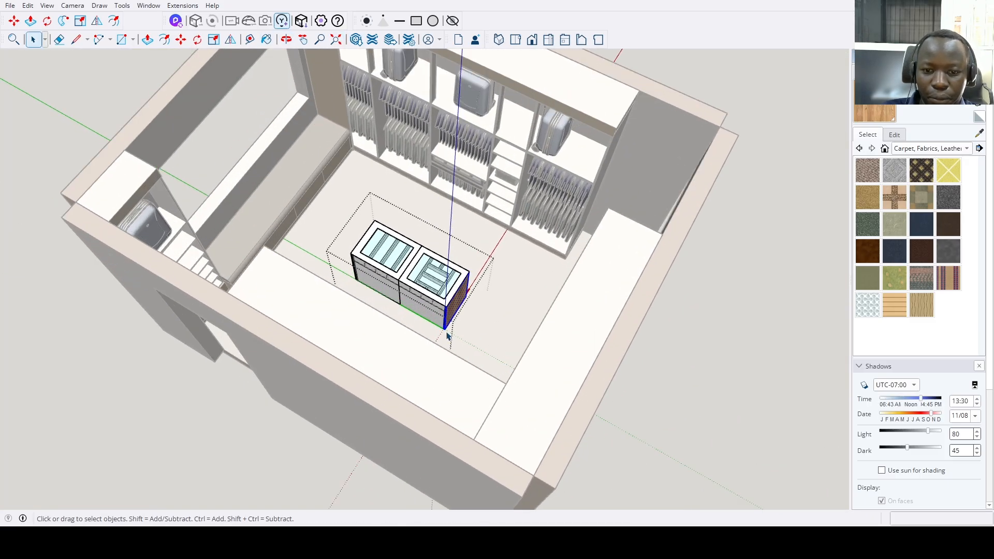
{"action": "scroll", "coordinate": [448, 335], "scroll_direction": "up", "scroll_amount": 3}
{"action": "middle_click_drag", "start_coordinate": [444, 311], "coordinate": [400, 299]}
{"action": "scroll", "coordinate": [401, 299], "scroll_direction": "up", "scroll_amount": 3}
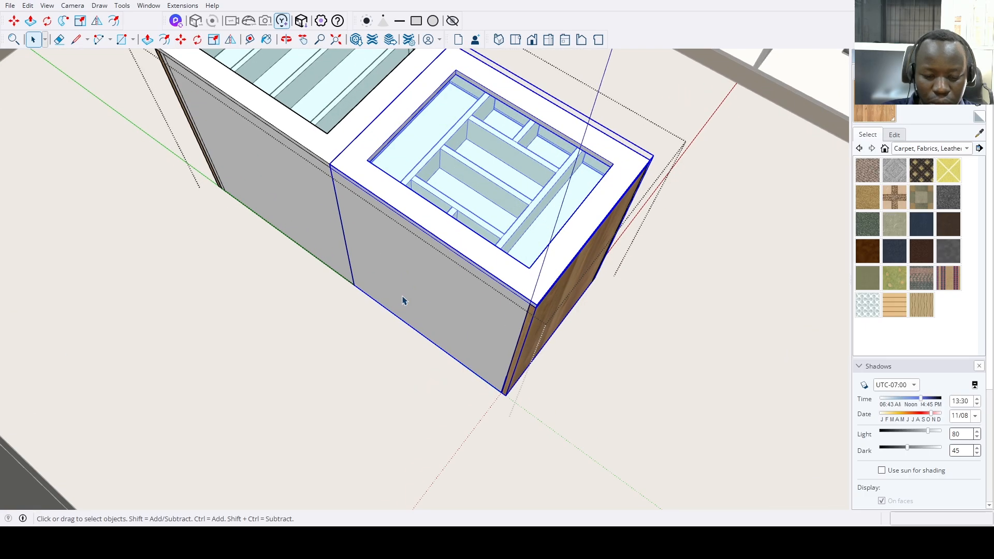
{"action": "key", "text": "b"}
{"action": "left_click", "coordinate": [373, 255]}
{"action": "scroll", "coordinate": [281, 222], "scroll_direction": "down", "scroll_amount": 3}
Paint the plain back of the drawer unit with parallel dividers with the wood-grain material.
{"action": "key", "text": "space"}
{"action": "double_click", "coordinate": [282, 229]}
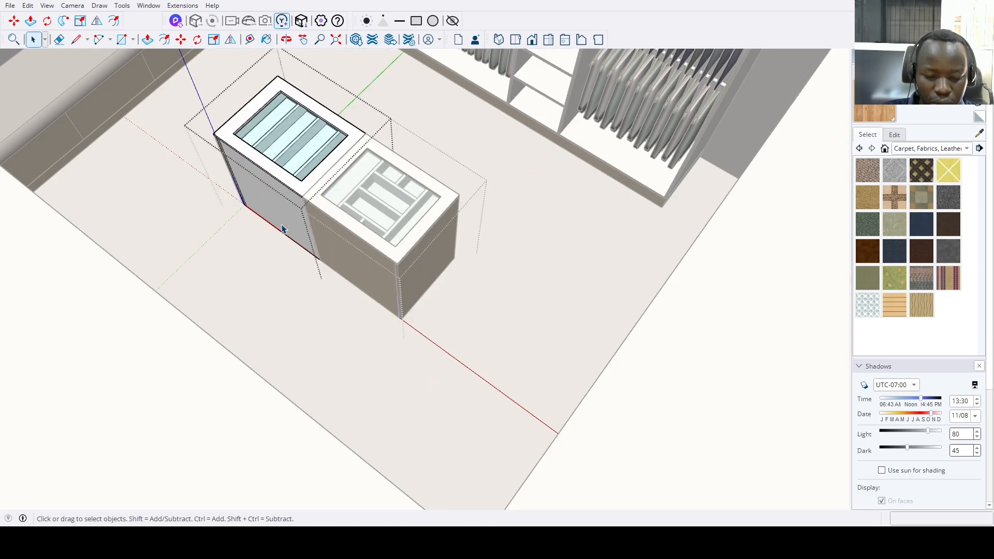
{"action": "scroll", "coordinate": [351, 307], "scroll_direction": "down", "scroll_amount": 2}
{"action": "key", "text": "b"}
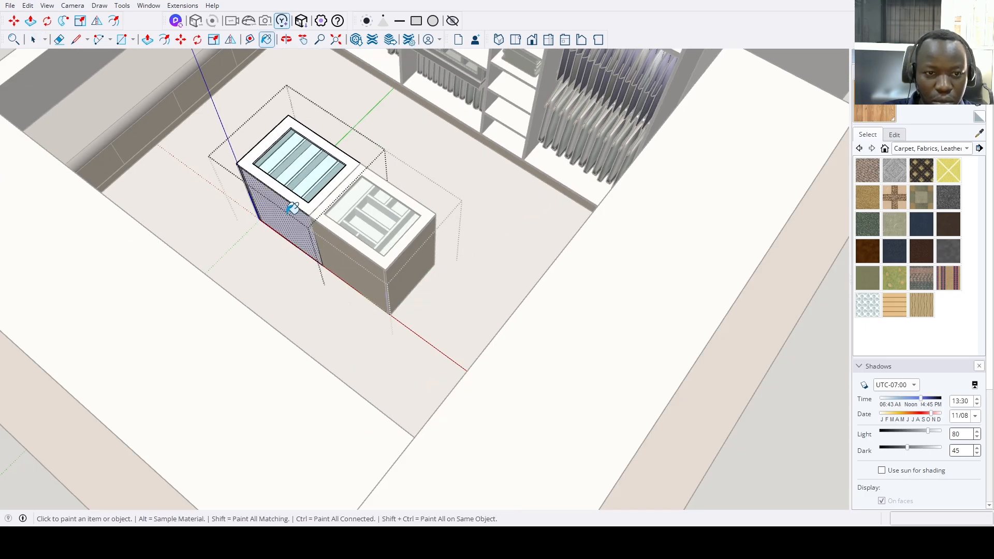
{"action": "scroll", "coordinate": [293, 210], "scroll_direction": "up", "scroll_amount": 3}
{"action": "left_click", "coordinate": [311, 260]}
Paint the countertop and its edges on the parallel-divider drawer unit with the wood-grain material.
{"action": "scroll", "coordinate": [312, 259], "scroll_direction": "down", "scroll_amount": 4}
{"action": "middle_click_drag", "start_coordinate": [312, 259], "coordinate": [539, 277]}
{"action": "scroll", "coordinate": [249, 317], "scroll_direction": "up", "scroll_amount": 3}
{"action": "scroll", "coordinate": [249, 317], "scroll_direction": "up", "scroll_amount": 3}
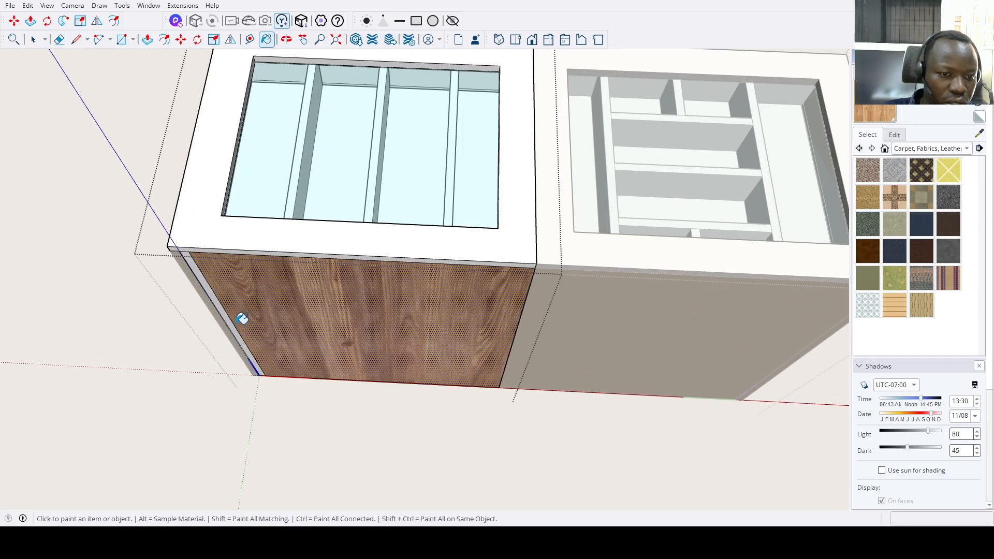
{"action": "mouse_move", "coordinate": [239, 319]}
{"action": "middle_mouse_down"}
{"action": "mouse_move", "coordinate": [406, 317]}
{"action": "mouse_move", "coordinate": [401, 300]}
{"action": "mouse_move", "coordinate": [513, 316]}
{"action": "middle_mouse_up"}
{"action": "scroll", "coordinate": [410, 366], "scroll_direction": "up", "scroll_amount": 6}
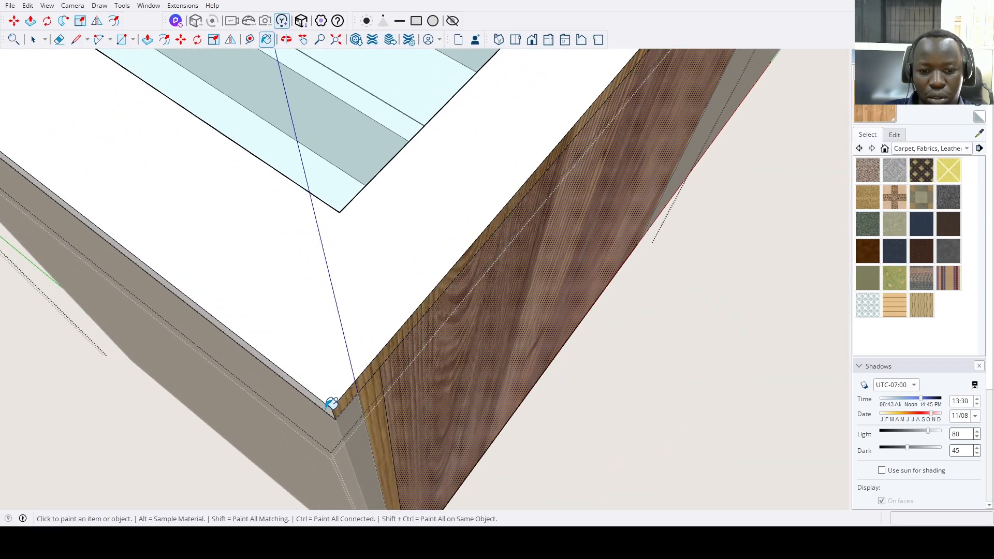
{"action": "scroll", "coordinate": [332, 382], "scroll_direction": "down", "scroll_amount": 8}
{"action": "mouse_move", "coordinate": [255, 399]}
{"action": "middle_mouse_down"}
{"action": "mouse_move", "coordinate": [266, 337]}
{"action": "mouse_move", "coordinate": [683, 348]}
{"action": "mouse_move", "coordinate": [498, 410]}
{"action": "mouse_move", "coordinate": [526, 365]}
{"action": "middle_mouse_up"}
{"action": "scroll", "coordinate": [517, 389], "scroll_direction": "down", "scroll_amount": 2}
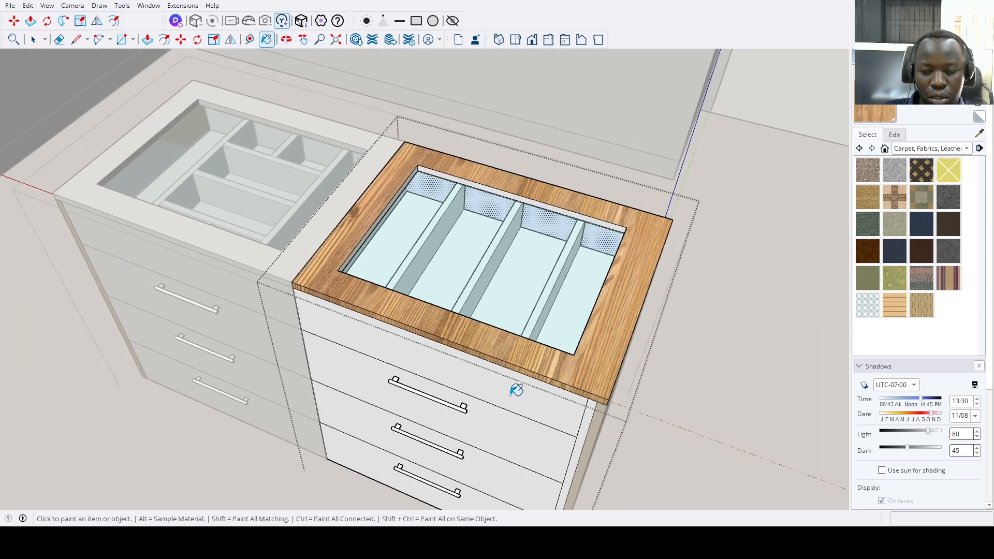
Paint all the drawer fronts of the parallel-divider unit with the wood-grain material, leaving the handles unpainted.
{"action": "left_click", "coordinate": [514, 420]}
{"action": "left_click", "coordinate": [497, 470]}
{"action": "middle_click_drag", "start_coordinate": [497, 470], "coordinate": [508, 372]}
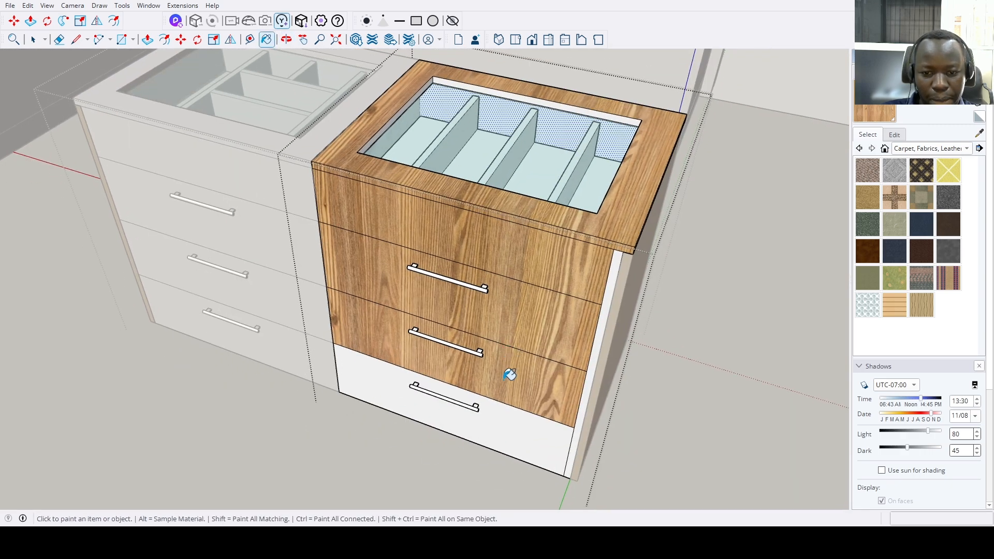
{"action": "left_click", "coordinate": [493, 411]}
{"action": "key", "text": "space"}
{"action": "scroll", "coordinate": [462, 399], "scroll_direction": "up", "scroll_amount": 3}
{"action": "scroll", "coordinate": [487, 201], "scroll_direction": "down", "scroll_amount": 3}
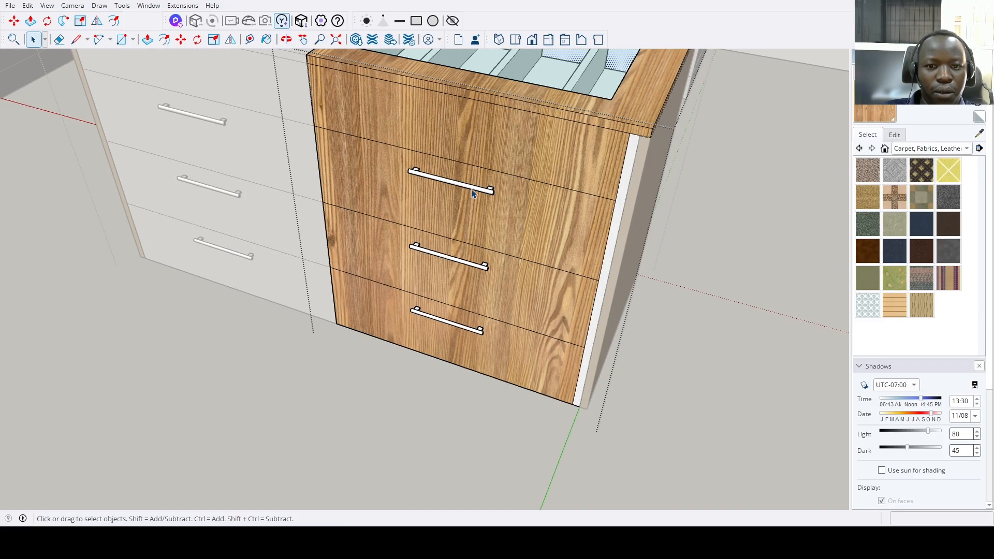
{"action": "middle_click_drag", "start_coordinate": [487, 200], "coordinate": [474, 184]}
{"action": "middle_click_drag", "start_coordinate": [582, 193], "coordinate": [530, 273]}
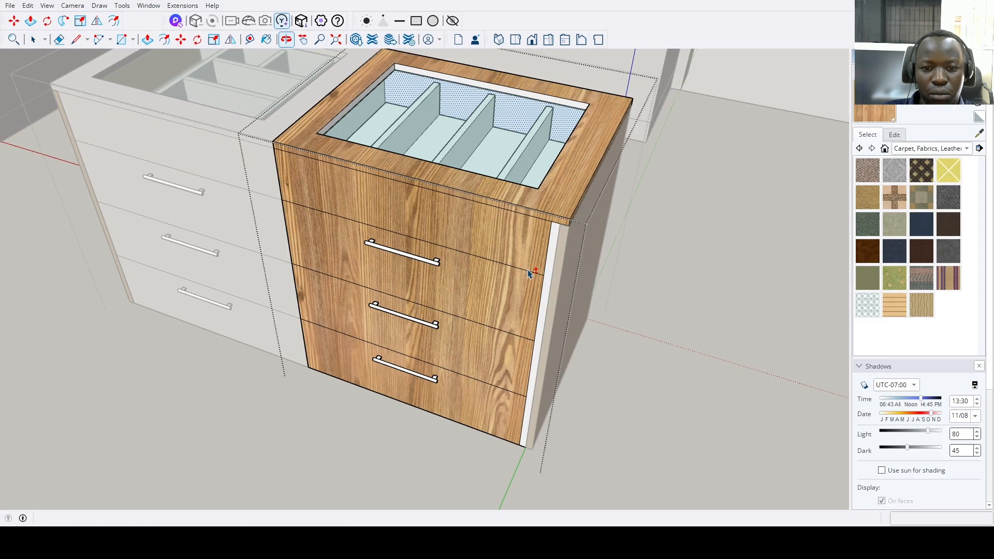
Paint the drawer fronts of the small-compartment unit with the wood-grain material.
{"action": "double_click", "coordinate": [234, 220]}
{"action": "key", "text": "b"}
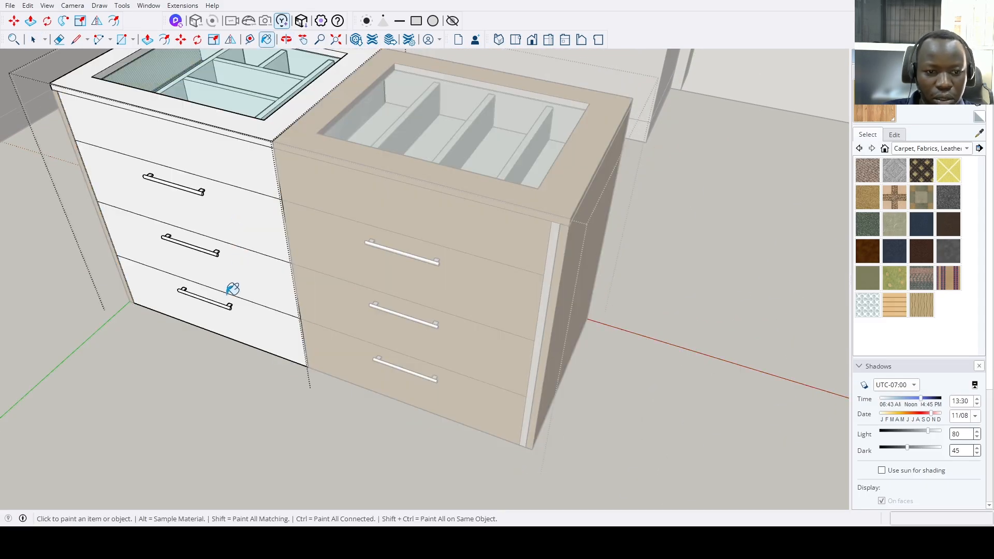
{"action": "left_click", "coordinate": [253, 281]}
{"action": "left_click", "coordinate": [245, 212]}
{"action": "left_click", "coordinate": [229, 163]}
Paint the top surface of the small-compartment unit's countertop with the wood-grain material.
{"action": "scroll", "coordinate": [182, 187], "scroll_direction": "up", "scroll_amount": 5}
{"action": "middle_click_drag", "start_coordinate": [181, 188], "coordinate": [264, 228]}
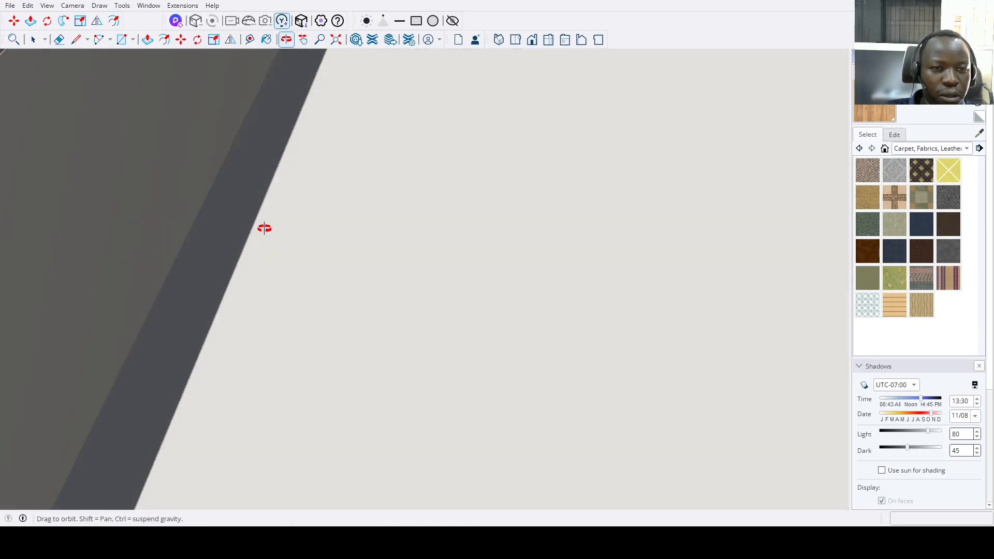
{"action": "left_click", "coordinate": [336, 39]}
{"action": "scroll", "coordinate": [322, 238], "scroll_direction": "up", "scroll_amount": 3}
{"action": "middle_click_drag", "start_coordinate": [322, 237], "coordinate": [393, 342]}
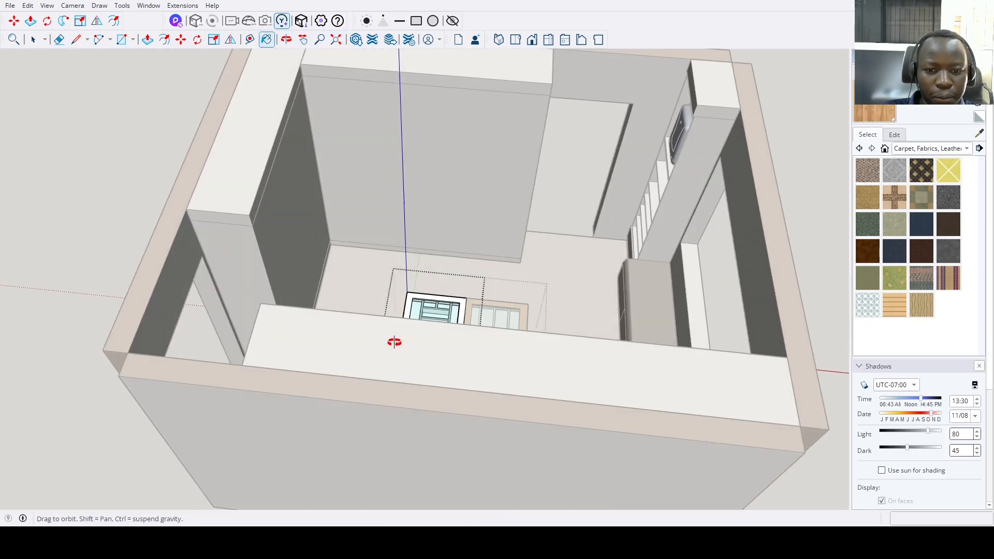
{"action": "scroll", "coordinate": [433, 331], "scroll_direction": "up", "scroll_amount": 4}
{"action": "scroll", "coordinate": [434, 330], "scroll_direction": "up", "scroll_amount": 6}
{"action": "left_click", "coordinate": [442, 341]}
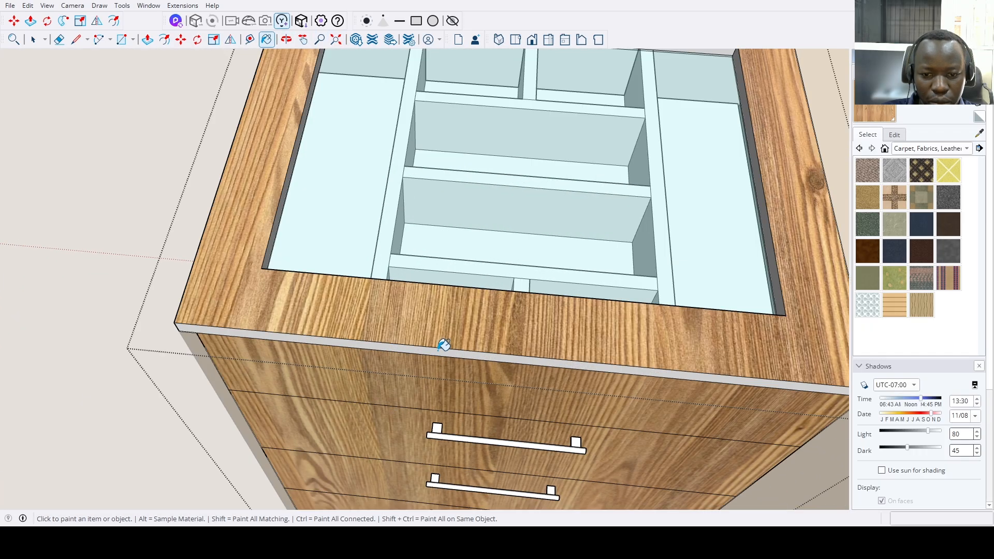
Paint the outer edges of the small-compartment unit's countertop with the wood-grain material.
{"action": "scroll", "coordinate": [311, 321], "scroll_direction": "up", "scroll_amount": 2}
{"action": "scroll", "coordinate": [222, 311], "scroll_direction": "down", "scroll_amount": 4}
{"action": "middle_click_drag", "start_coordinate": [221, 311], "coordinate": [572, 333]}
{"action": "scroll", "coordinate": [551, 362], "scroll_direction": "up", "scroll_amount": 4}
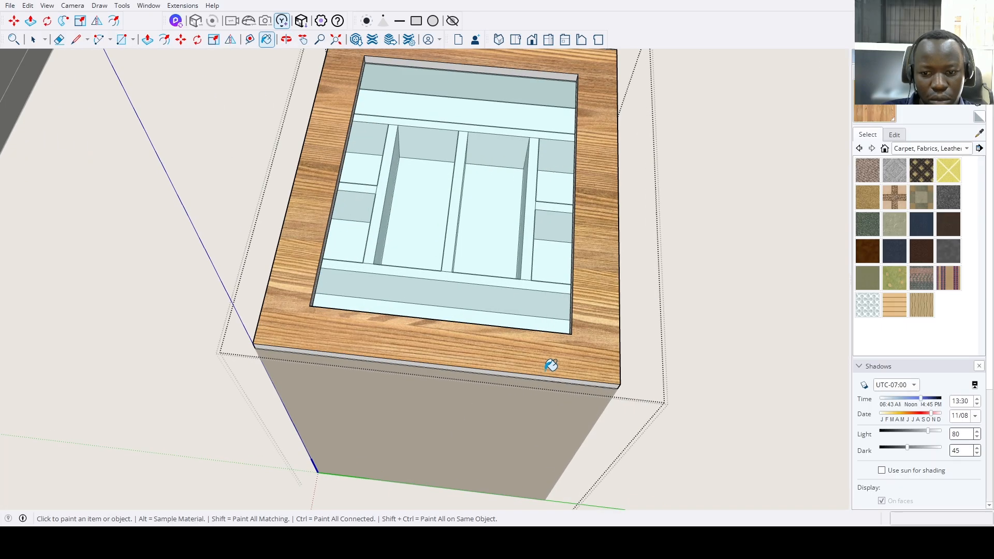
{"action": "middle_click_drag", "start_coordinate": [403, 324], "coordinate": [535, 282]}
{"action": "scroll", "coordinate": [321, 321], "scroll_direction": "down", "scroll_amount": 4}
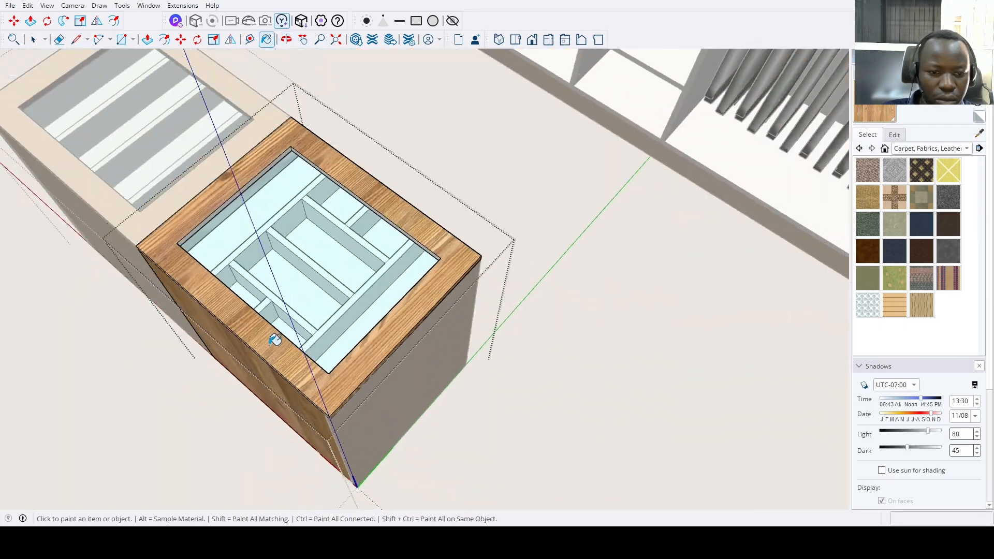
{"action": "middle_click_drag", "start_coordinate": [275, 340], "coordinate": [371, 264]}
{"action": "scroll", "coordinate": [359, 320], "scroll_direction": "up", "scroll_amount": 3}
{"action": "scroll", "coordinate": [384, 364], "scroll_direction": "down", "scroll_amount": 3}
Close the drawer unit for editing and examine the painted island within the whole room.
{"action": "key", "text": "space"}
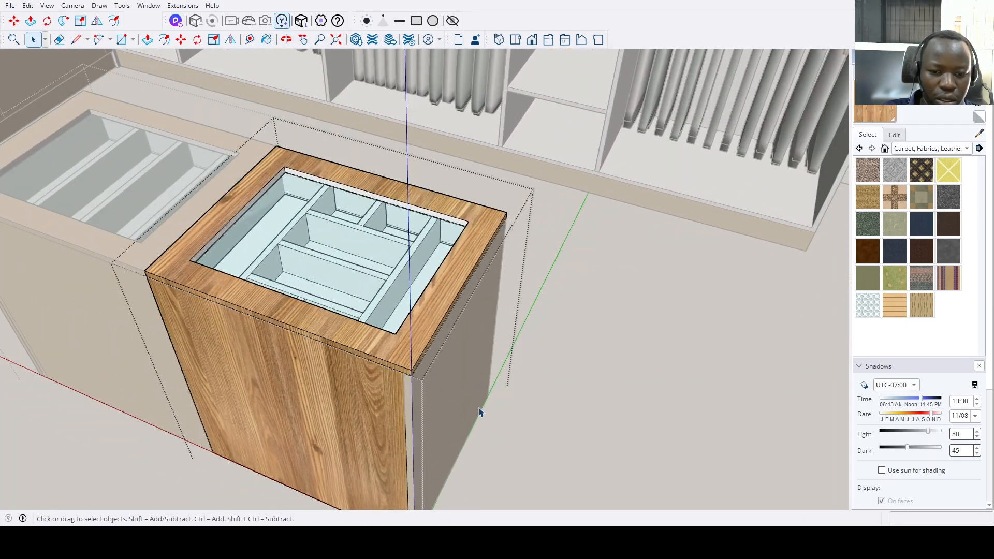
{"action": "scroll", "coordinate": [562, 359], "scroll_direction": "down", "scroll_amount": 3}
{"action": "left_click", "coordinate": [338, 41]}
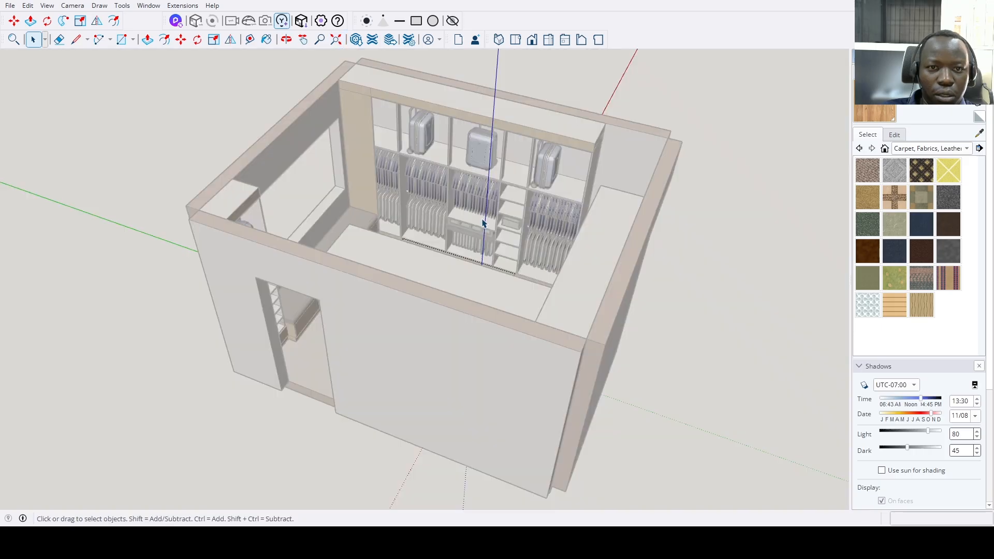
{"action": "middle_click_drag", "start_coordinate": [484, 222], "coordinate": [476, 347]}
{"action": "left_click", "coordinate": [489, 327]}
{"action": "scroll", "coordinate": [466, 344], "scroll_direction": "up", "scroll_amount": 6}
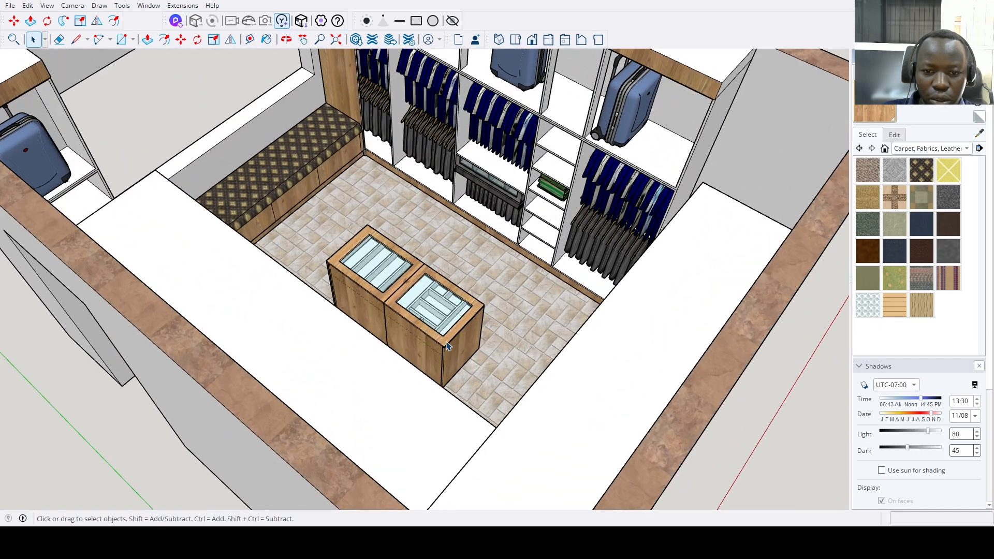
Examine the room from several sides, checking the drawer island, the door openings and the remaining blank wardrobe blocks.
{"action": "middle_click_drag", "start_coordinate": [396, 326], "coordinate": [539, 391]}
{"action": "middle_click_drag", "start_coordinate": [420, 314], "coordinate": [628, 386]}
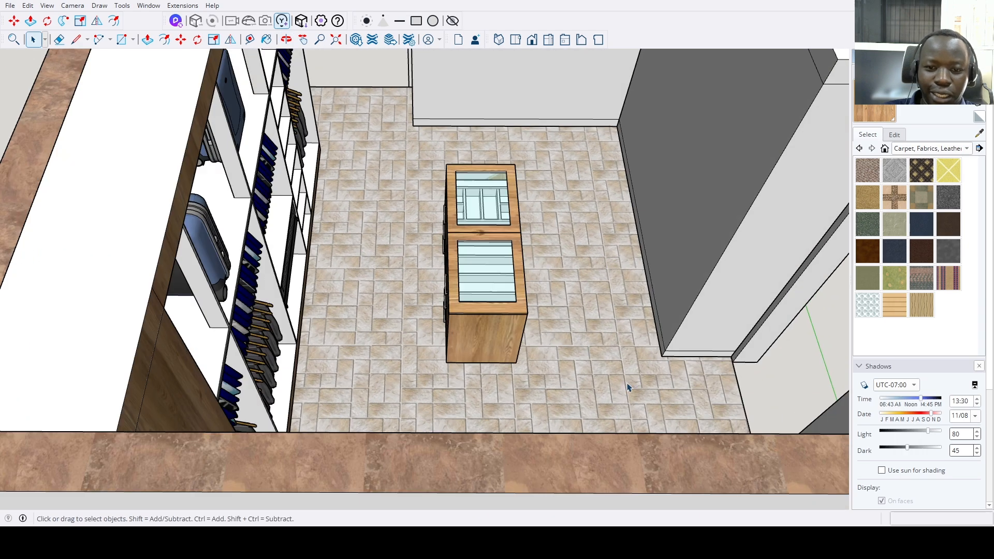
{"action": "scroll", "coordinate": [488, 298], "scroll_direction": "down", "scroll_amount": 6}
{"action": "middle_click_drag", "start_coordinate": [479, 288], "coordinate": [508, 271]}
{"action": "scroll", "coordinate": [249, 292], "scroll_direction": "down", "scroll_amount": 5}
{"action": "scroll", "coordinate": [437, 225], "scroll_direction": "up", "scroll_amount": 1}
{"action": "scroll", "coordinate": [443, 99], "scroll_direction": "up", "scroll_amount": 3}
{"action": "scroll", "coordinate": [409, 189], "scroll_direction": "down", "scroll_amount": 4}
{"action": "scroll", "coordinate": [393, 327], "scroll_direction": "up", "scroll_amount": 4}
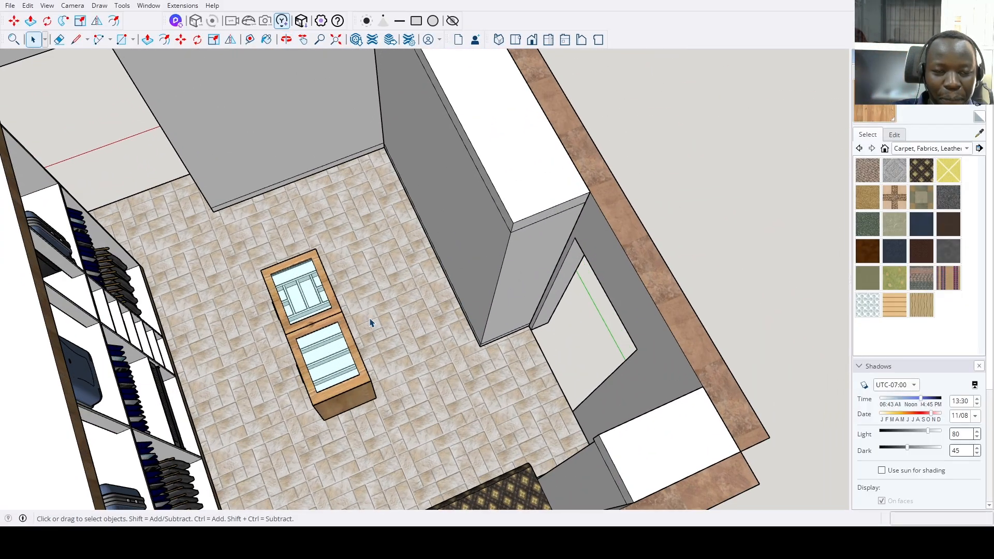
{"action": "scroll", "coordinate": [254, 218], "scroll_direction": "down", "scroll_amount": 1}
{"action": "middle_click_drag", "start_coordinate": [313, 229], "coordinate": [536, 169]}
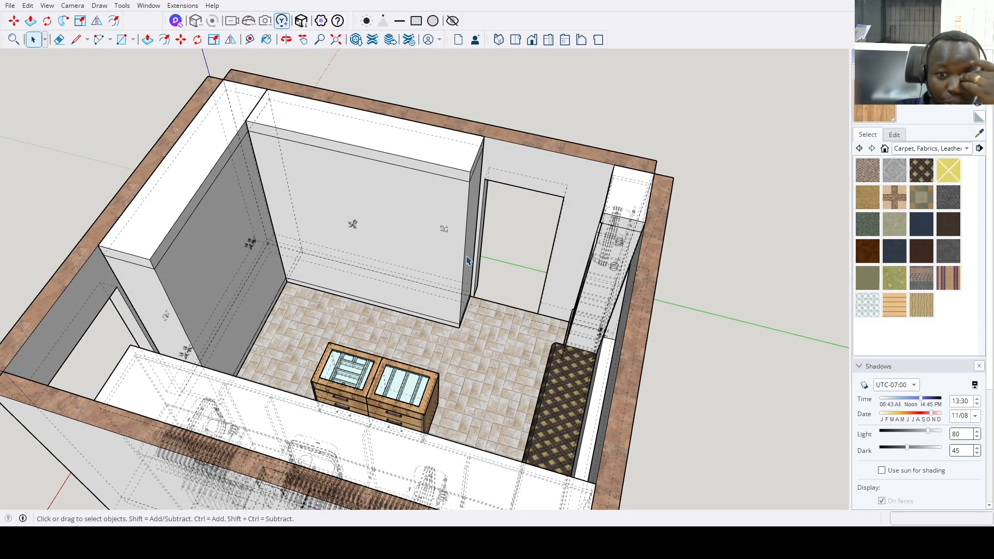
{"action": "middle_click_drag", "start_coordinate": [467, 261], "coordinate": [233, 278]}
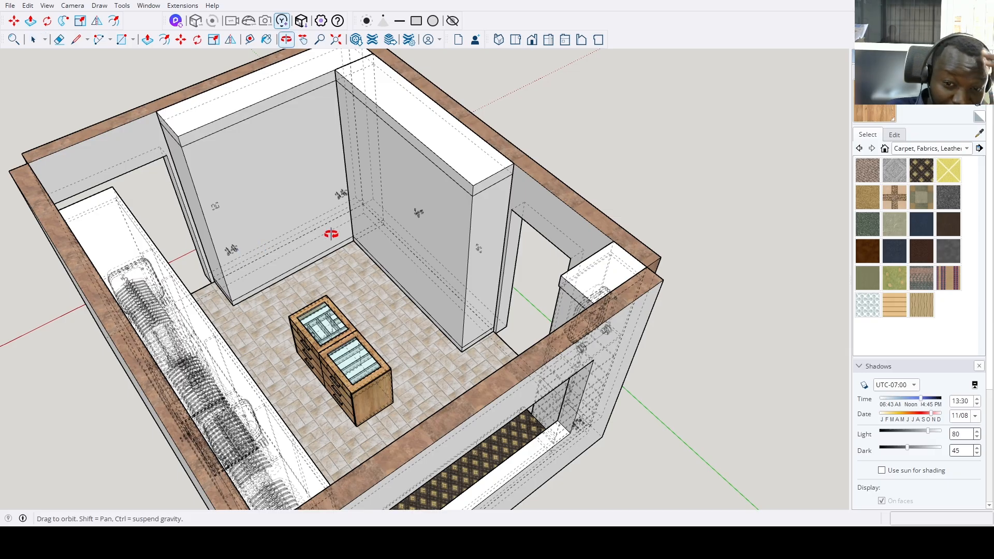
{"action": "middle_click_drag", "start_coordinate": [331, 234], "coordinate": [212, 248]}
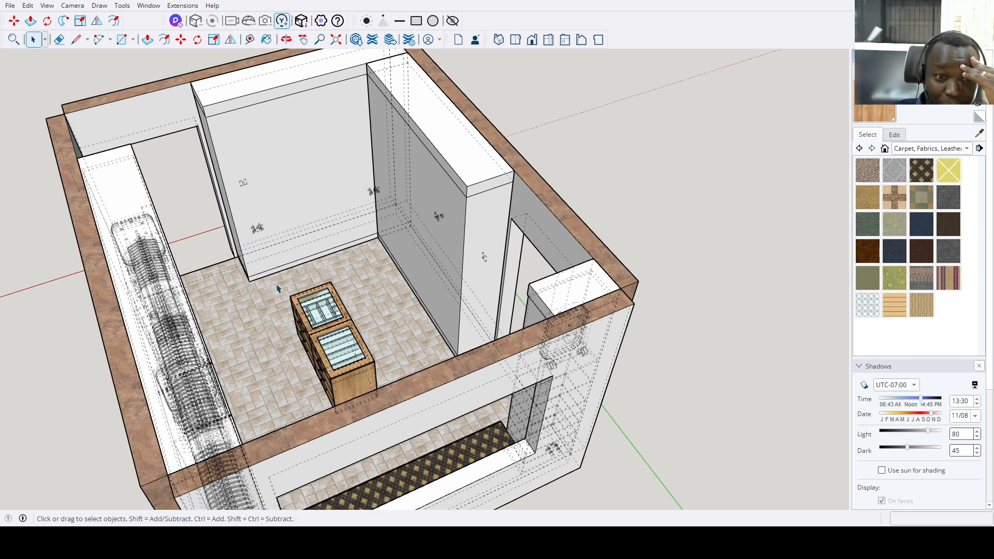
{"action": "middle_click_drag", "start_coordinate": [277, 289], "coordinate": [247, 178]}
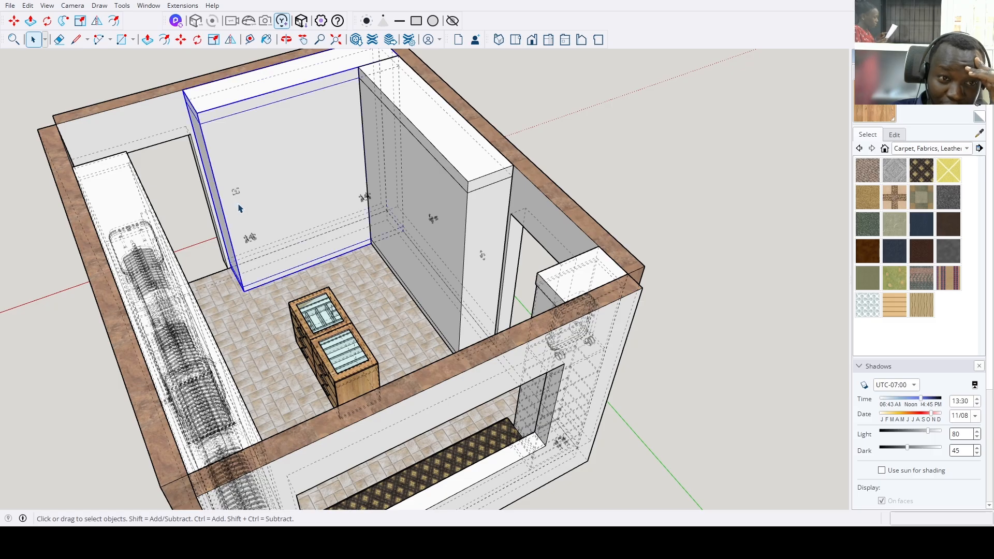
Open the blank wardrobe block at the far wall for editing and place the dresser component beside the drawer island.
{"action": "double_click", "coordinate": [262, 218]}
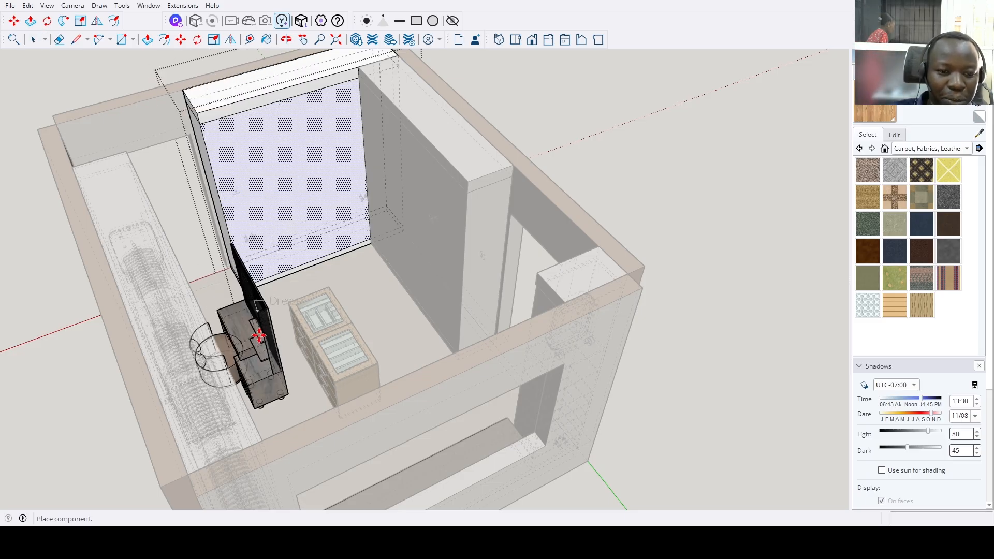
{"action": "left_click", "coordinate": [272, 332]}
{"action": "key", "text": "space"}
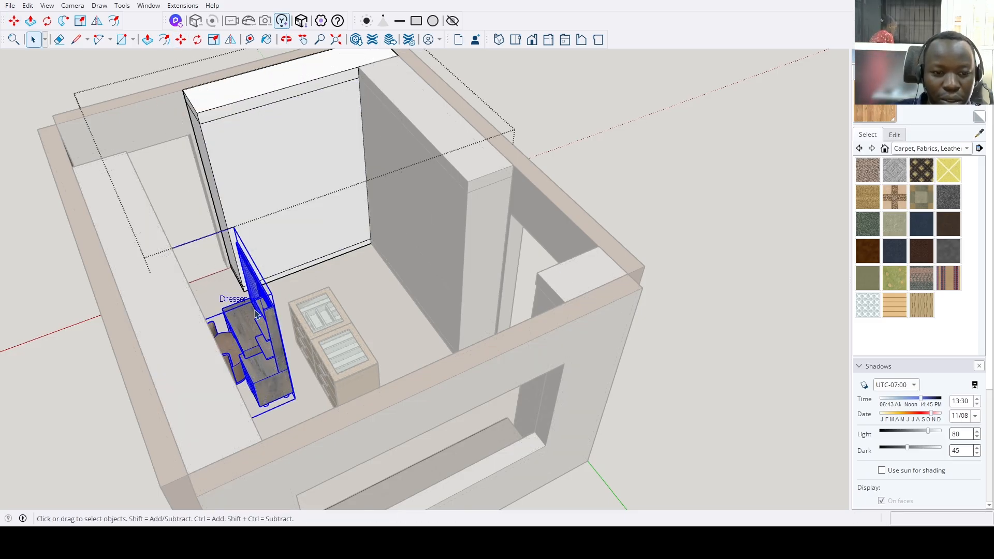
{"action": "double_click", "coordinate": [257, 315]}
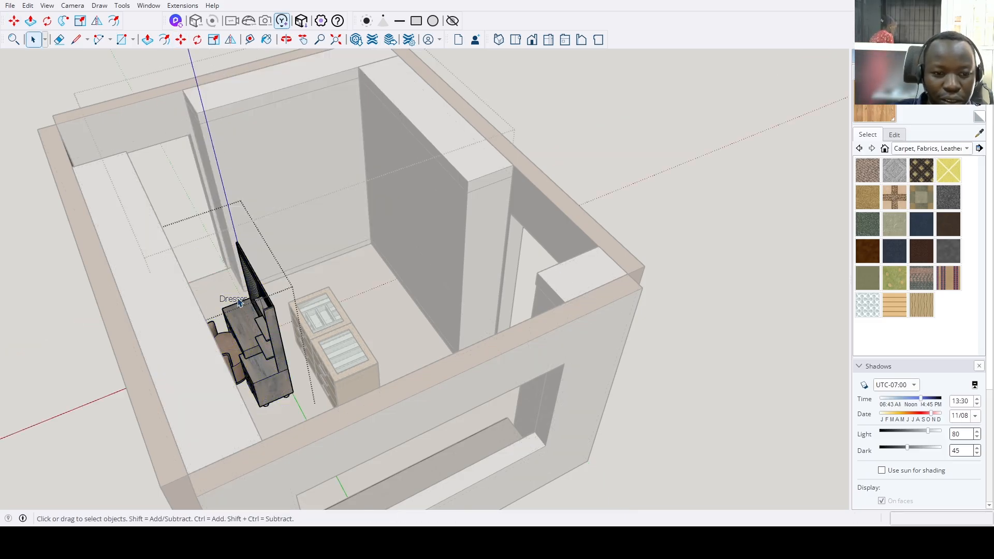
{"action": "left_click", "coordinate": [326, 274]}
Rotate the dresser so its mirror backs toward the far wall, and move it about 26" toward the drawer island.
{"action": "left_click", "coordinate": [259, 332]}
{"action": "scroll", "coordinate": [243, 311], "scroll_direction": "up", "scroll_amount": 3}
{"action": "key", "text": "m"}
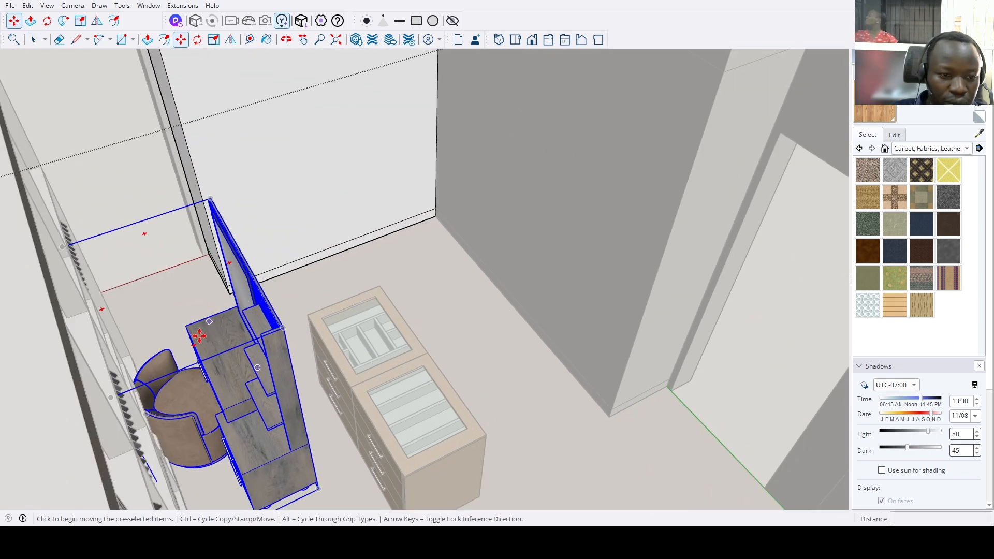
{"action": "left_click", "coordinate": [195, 342]}
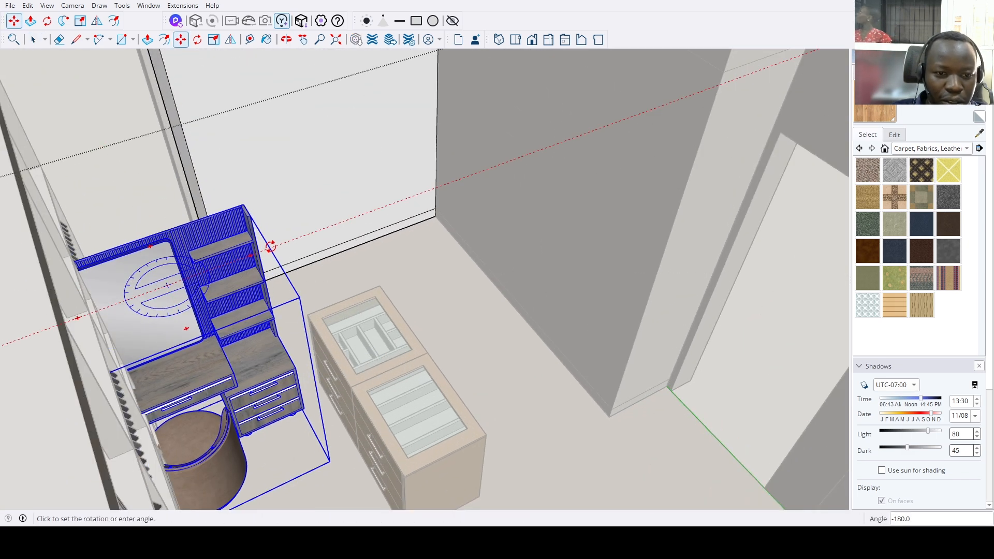
{"action": "left_click", "coordinate": [270, 247]}
{"action": "left_click", "coordinate": [264, 292]}
{"action": "middle_click_drag", "start_coordinate": [265, 292], "coordinate": [259, 322]}
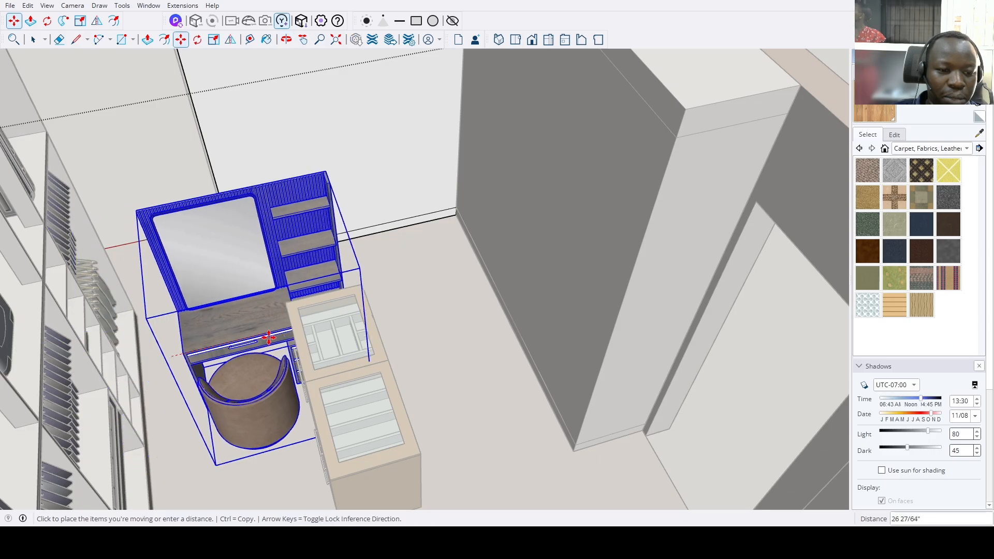
{"action": "left_click", "coordinate": [268, 337]}
{"action": "key", "text": "space"}
{"action": "scroll", "coordinate": [272, 342], "scroll_direction": "up", "scroll_amount": 2}
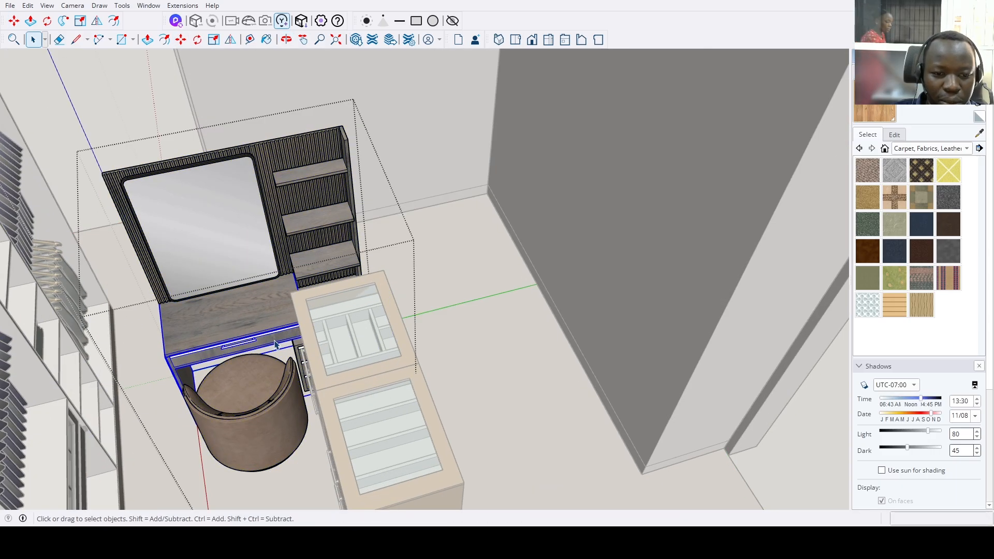
{"action": "scroll", "coordinate": [276, 341], "scroll_direction": "up", "scroll_amount": 5}
{"action": "key", "text": "p"}
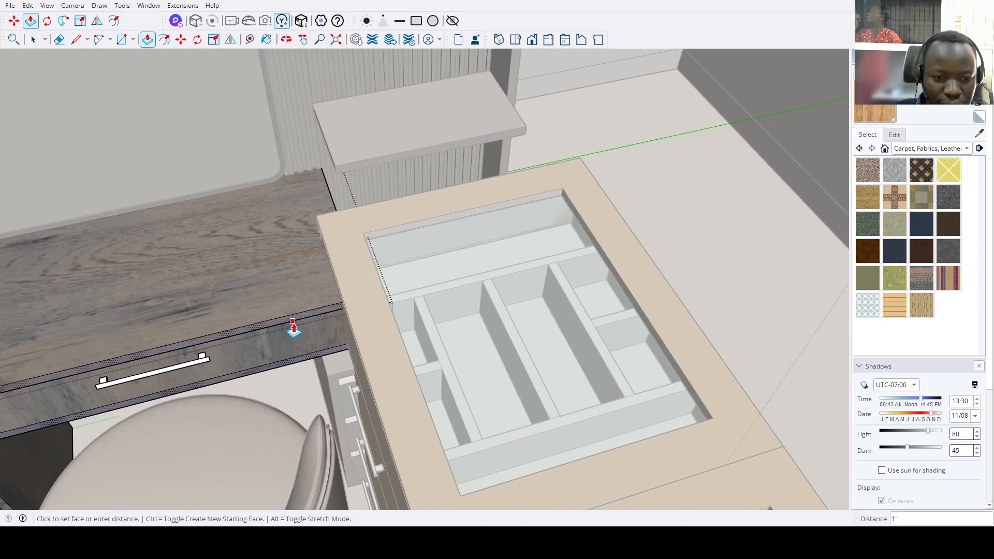
{"action": "key", "text": "Escape"}
{"action": "scroll", "coordinate": [270, 337], "scroll_direction": "down", "scroll_amount": 3}
{"action": "middle_click_drag", "start_coordinate": [271, 337], "coordinate": [427, 184]}
{"action": "key", "text": "space"}
{"action": "scroll", "coordinate": [488, 297], "scroll_direction": "up", "scroll_amount": 2}
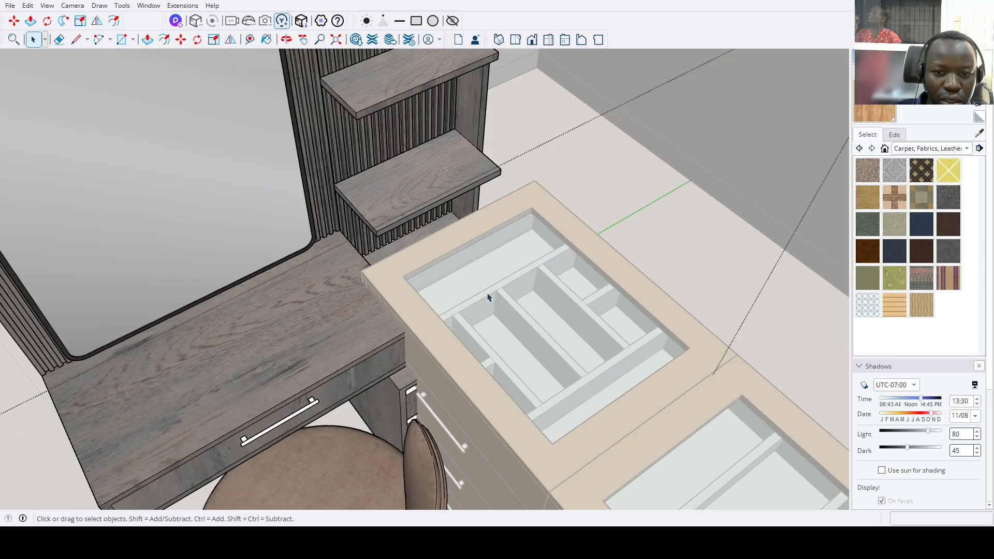
{"action": "scroll", "coordinate": [414, 446], "scroll_direction": "up", "scroll_amount": 5}
{"action": "key", "text": "p"}
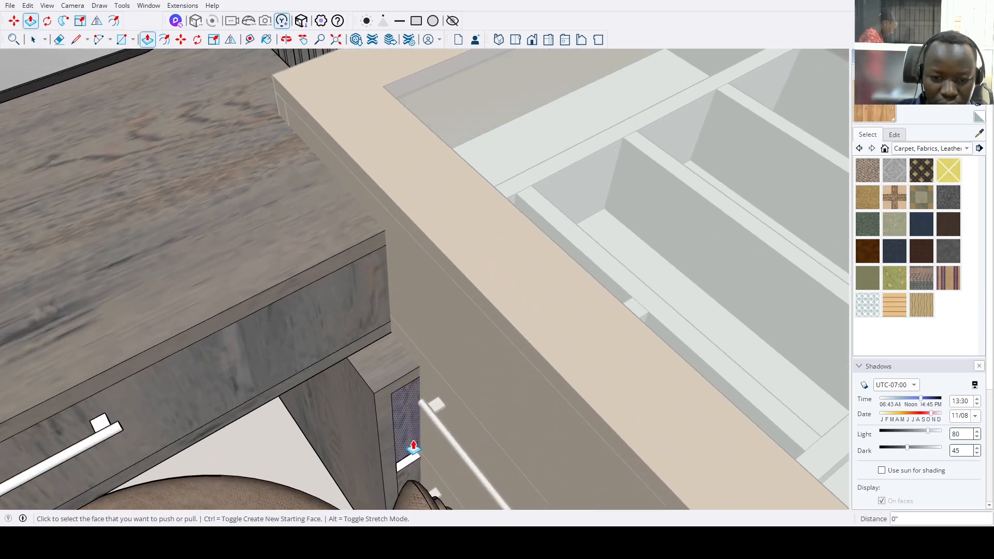
{"action": "middle_click_drag", "start_coordinate": [416, 462], "coordinate": [250, 63]}
{"action": "scroll", "coordinate": [418, 255], "scroll_direction": "up", "scroll_amount": 3}
{"action": "scroll", "coordinate": [418, 255], "scroll_direction": "up", "scroll_amount": 3}
{"action": "double_click", "coordinate": [417, 255]}
{"action": "scroll", "coordinate": [416, 255], "scroll_direction": "down", "scroll_amount": 2}
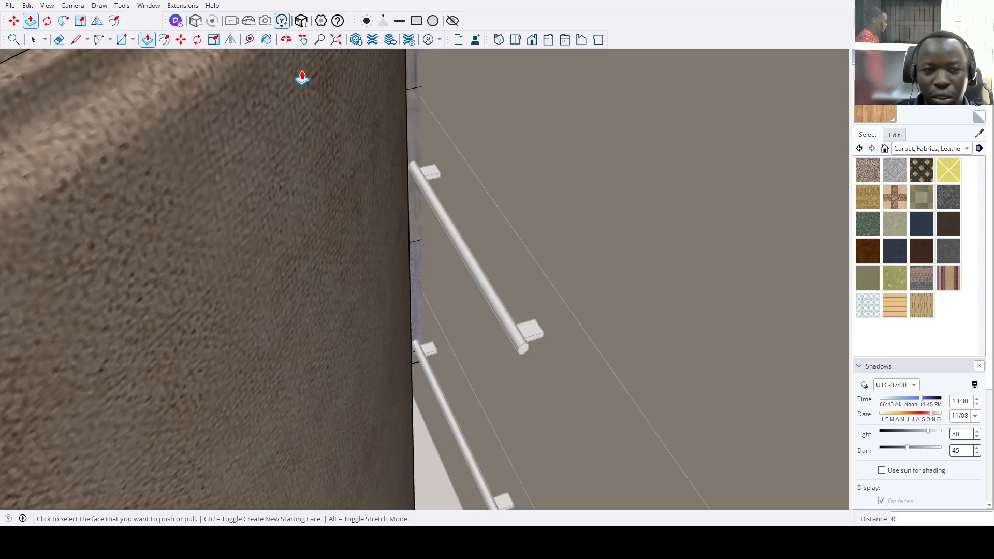
{"action": "key", "text": "space"}
{"action": "left_click", "coordinate": [337, 40]}
{"action": "middle_click_drag", "start_coordinate": [411, 216], "coordinate": [362, 233]}
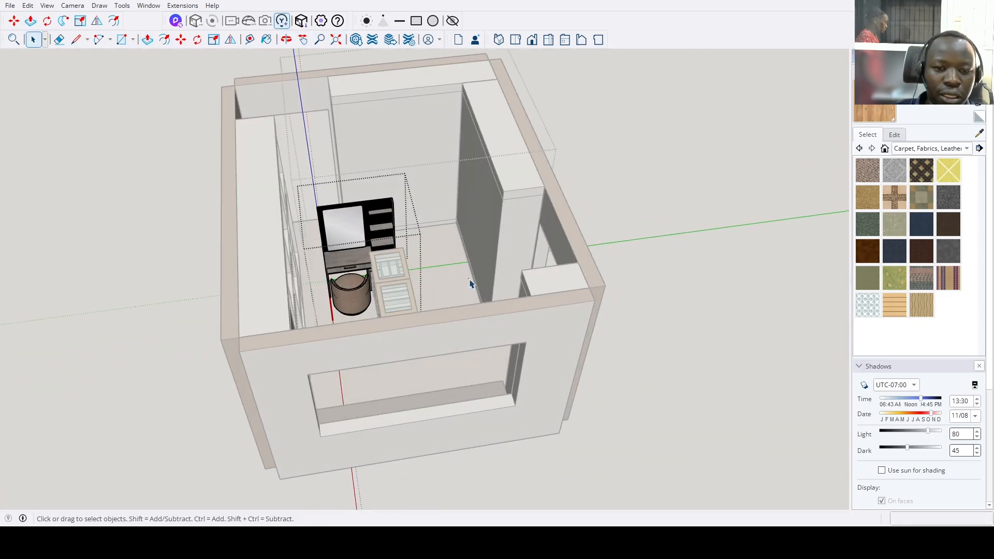
{"action": "left_click", "coordinate": [471, 283]}
Move the dresser by its rear corner into the open end of the far wall's blank wardrobe block, leaving the stool in front.
{"action": "scroll", "coordinate": [330, 255], "scroll_direction": "up", "scroll_amount": 4}
{"action": "left_click", "coordinate": [330, 258]}
{"action": "scroll", "coordinate": [331, 269], "scroll_direction": "up", "scroll_amount": 6}
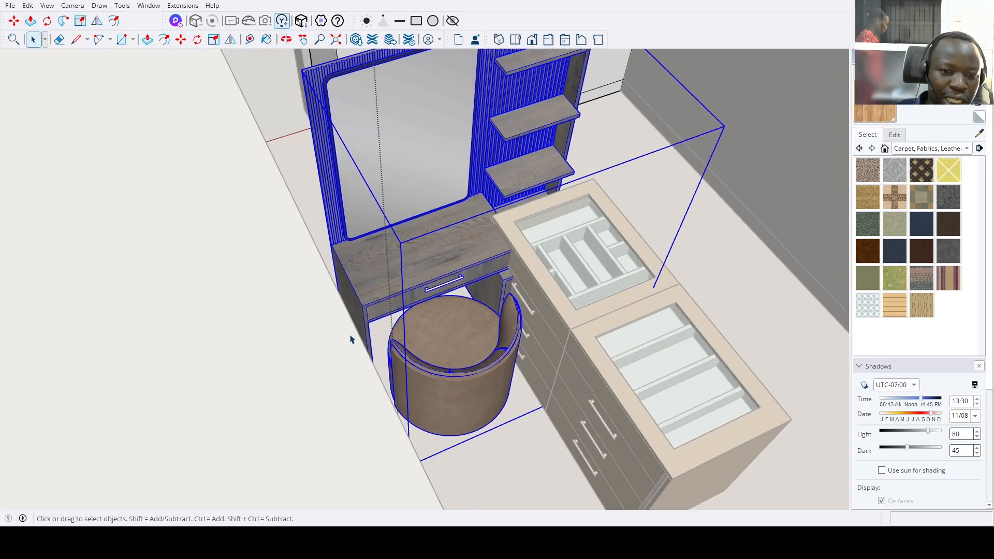
{"action": "middle_click_drag", "start_coordinate": [348, 337], "coordinate": [355, 313]}
{"action": "scroll", "coordinate": [347, 318], "scroll_direction": "up", "scroll_amount": 6}
{"action": "key", "text": "m"}
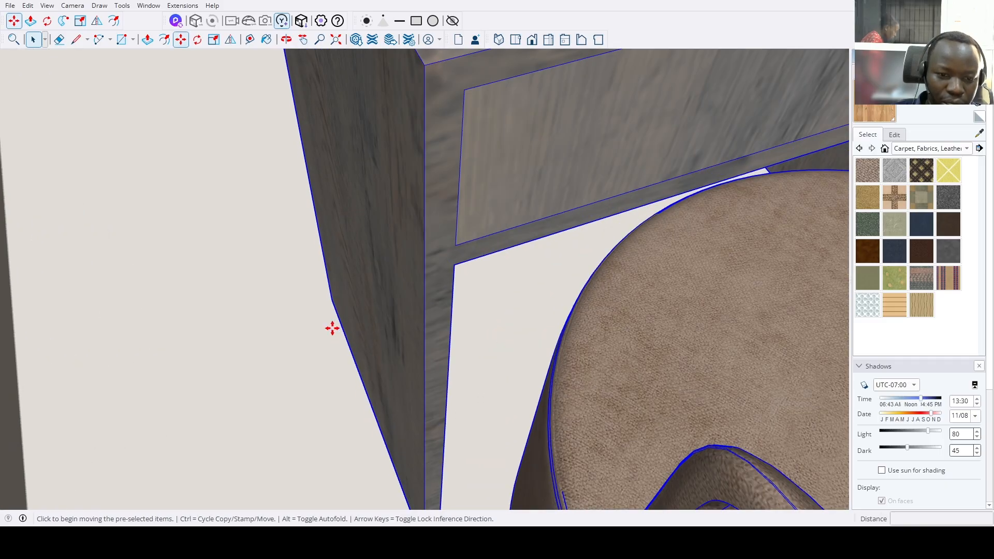
{"action": "left_click", "coordinate": [330, 303]}
{"action": "scroll", "coordinate": [421, 262], "scroll_direction": "down", "scroll_amount": 6}
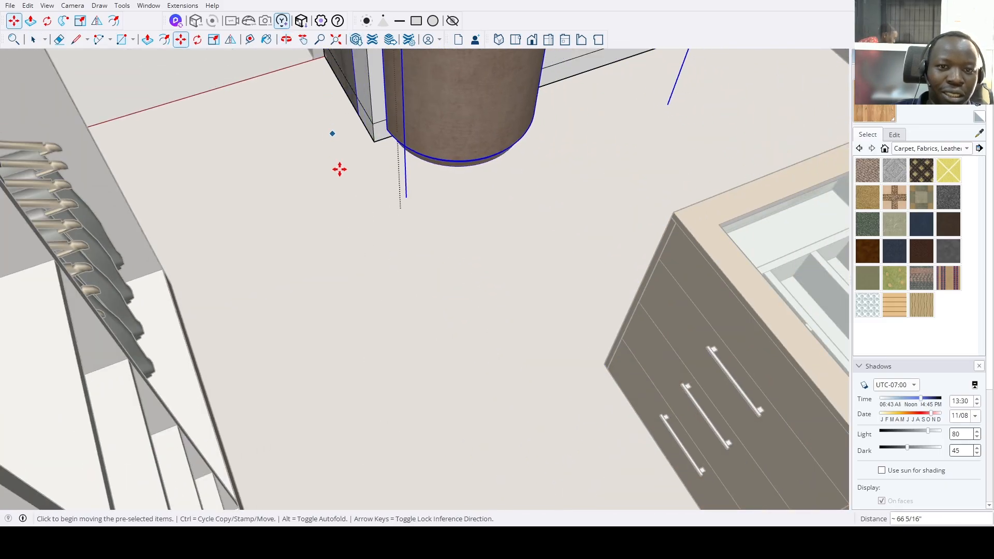
{"action": "scroll", "coordinate": [339, 169], "scroll_direction": "down", "scroll_amount": 8}
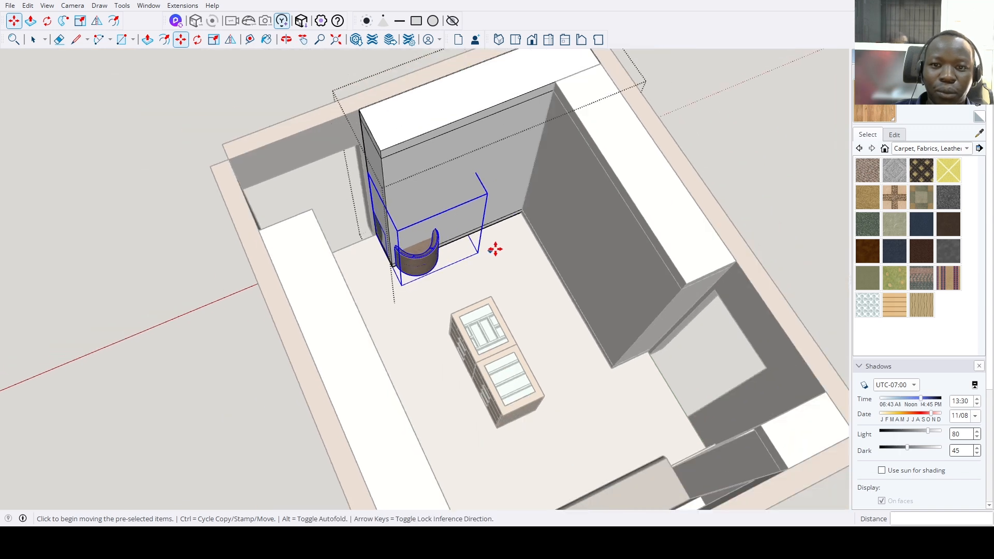
{"action": "middle_click_drag", "start_coordinate": [495, 249], "coordinate": [506, 264]}
{"action": "scroll", "coordinate": [429, 228], "scroll_direction": "up", "scroll_amount": 5}
{"action": "key", "text": "space"}
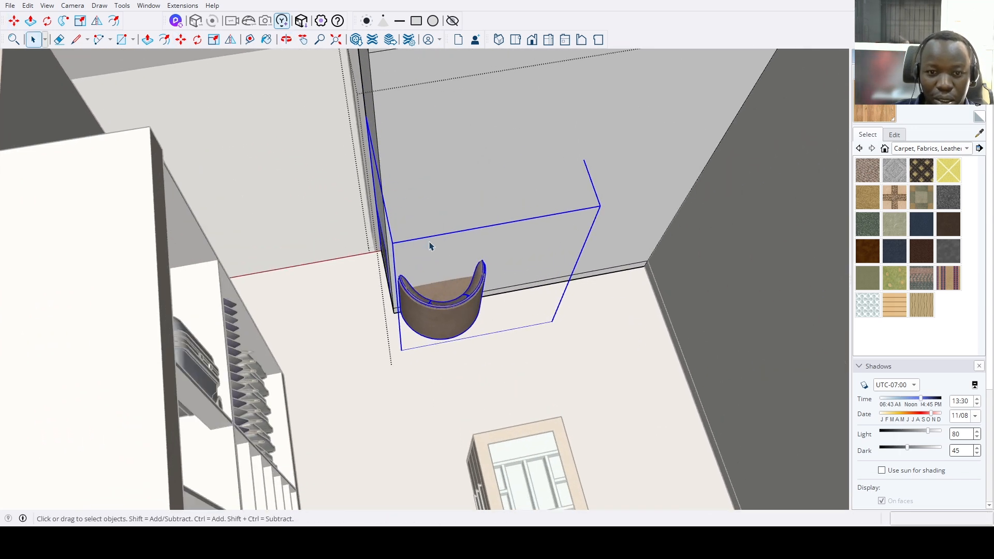
Push the large front face of the dresser's wardrobe block inward by .75".
{"action": "scroll", "coordinate": [572, 266], "scroll_direction": "down", "scroll_amount": 3}
{"action": "scroll", "coordinate": [572, 268], "scroll_direction": "up", "scroll_amount": 3}
{"action": "left_click", "coordinate": [574, 272]}
{"action": "key", "text": "p"}
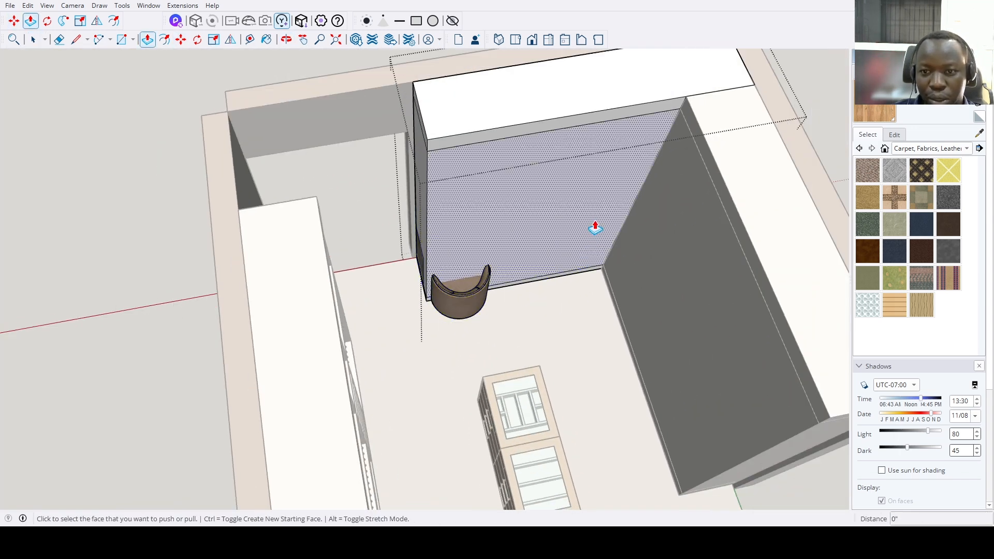
{"action": "left_click", "coordinate": [595, 225]}
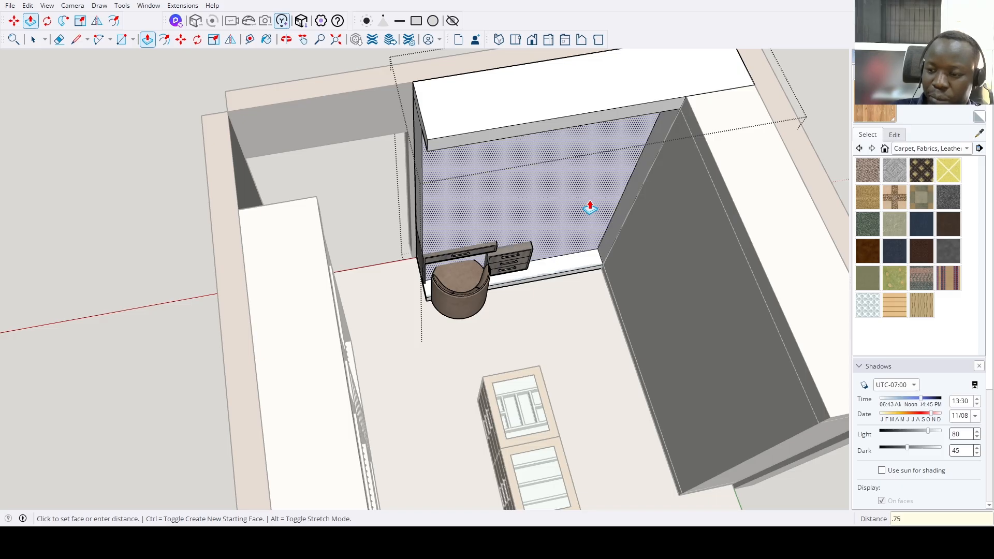
{"action": "key", "text": "Return"}
{"action": "scroll", "coordinate": [571, 280], "scroll_direction": "down", "scroll_amount": 2}
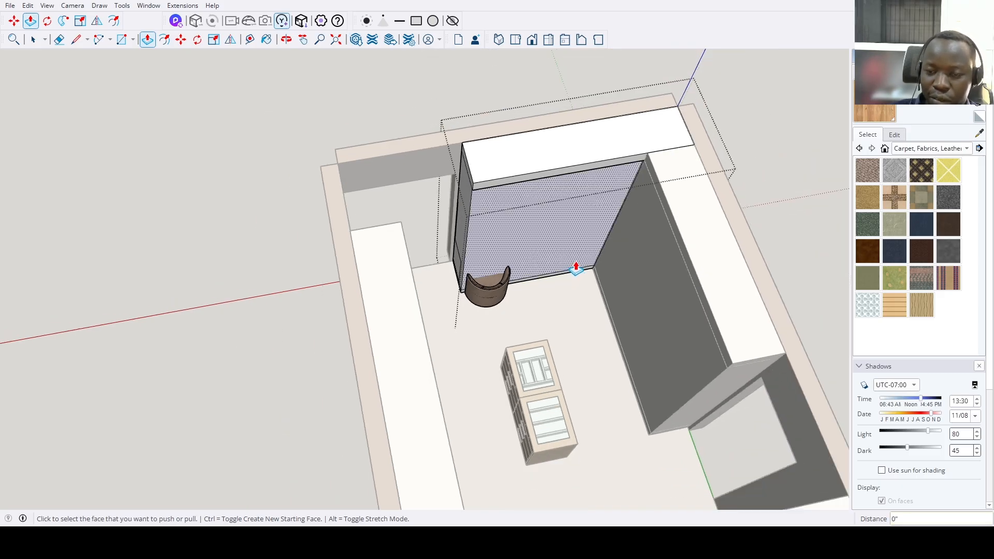
Open the adjoining blank wardrobe block for editing and push its large front face inward by the same .75".
{"action": "middle_click_drag", "start_coordinate": [576, 266], "coordinate": [655, 259]}
{"action": "key", "text": "space"}
{"action": "key", "text": "p"}
{"action": "key", "text": "space"}
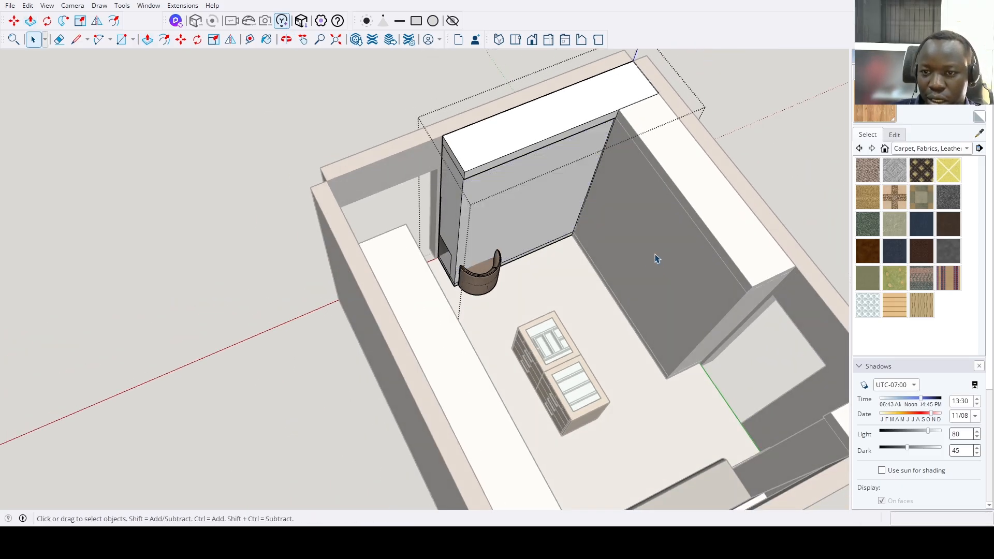
{"action": "double_click", "coordinate": [655, 259]}
{"action": "key", "text": "p"}
{"action": "double_click", "coordinate": [656, 259]}
{"action": "key", "text": "space"}
Repeat the .75" push on the base strip along the front of the adjoining wardrobe block.
{"action": "scroll", "coordinate": [622, 323], "scroll_direction": "up", "scroll_amount": 4}
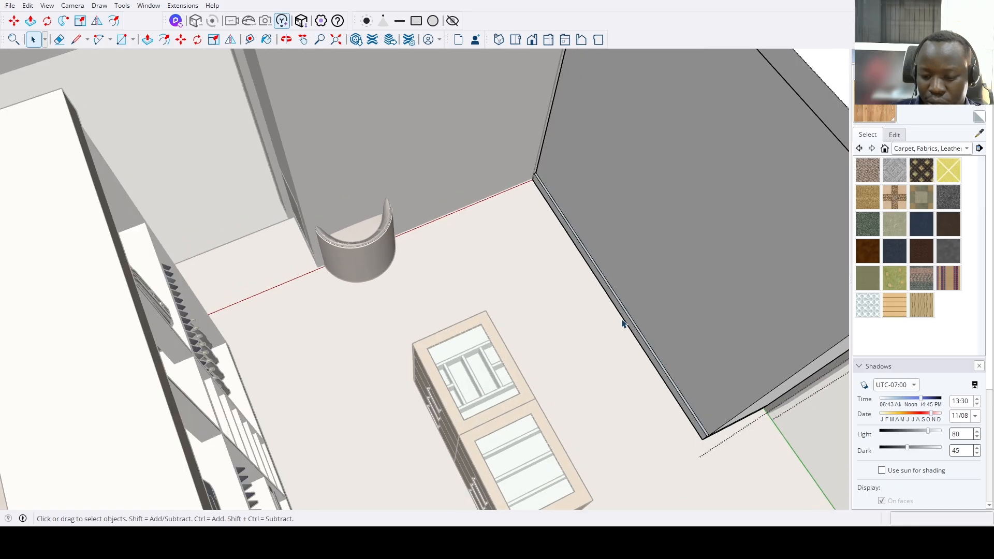
{"action": "scroll", "coordinate": [624, 324], "scroll_direction": "up", "scroll_amount": 2}
{"action": "key", "text": "p"}
{"action": "double_click", "coordinate": [626, 326]}
{"action": "scroll", "coordinate": [626, 326], "scroll_direction": "down", "scroll_amount": 6}
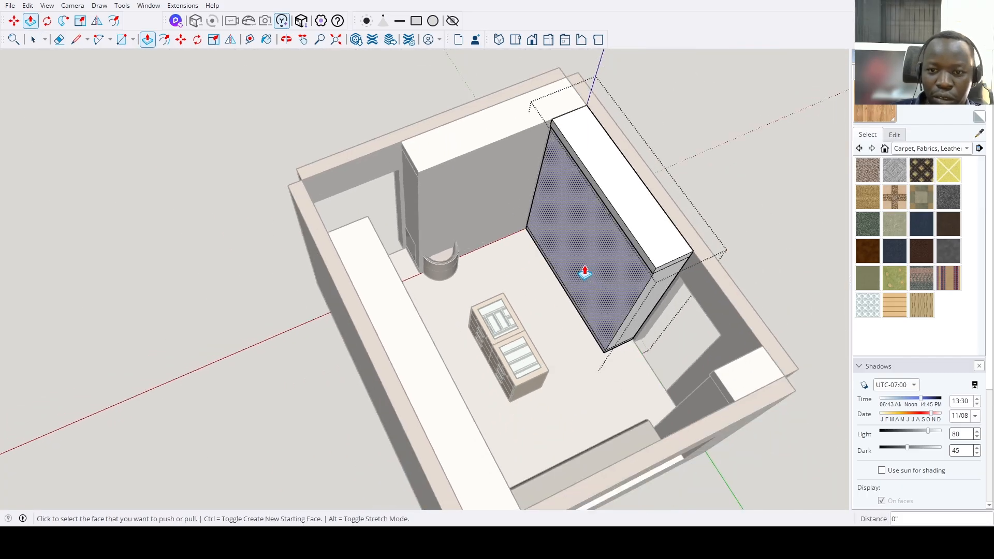
{"action": "key", "text": "space"}
Copy the upper edge of the adjoining block's base strip 74" up its front face.
{"action": "scroll", "coordinate": [588, 322], "scroll_direction": "up", "scroll_amount": 6}
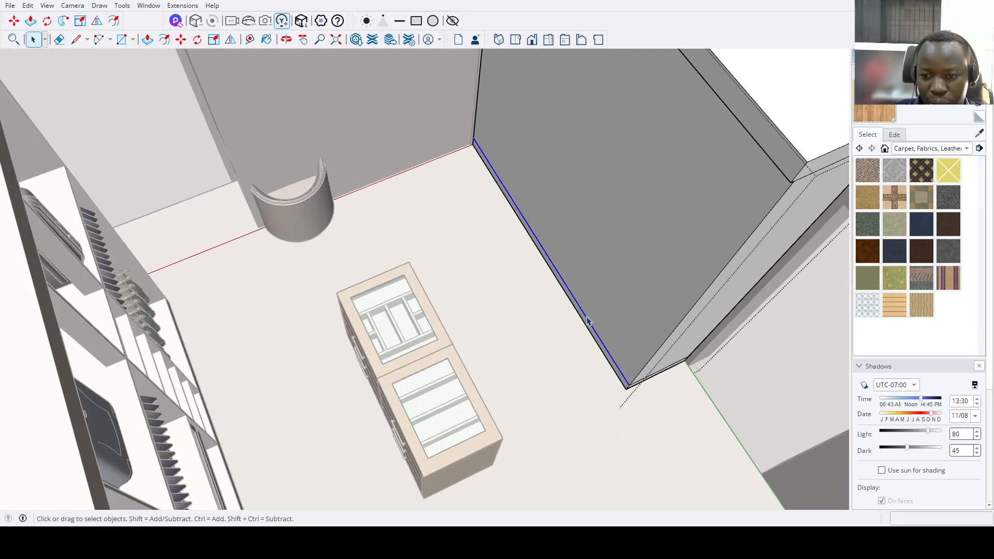
{"action": "key", "text": "m"}
{"action": "key", "text": "ctrl"}
{"action": "left_click", "coordinate": [587, 317]}
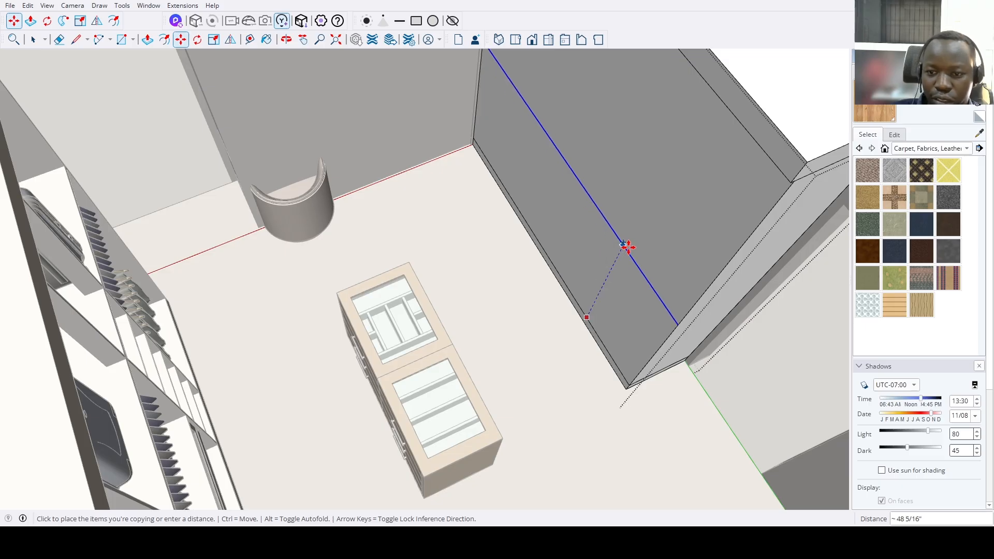
{"action": "type", "text": "74"}
{"action": "key", "text": "Return"}
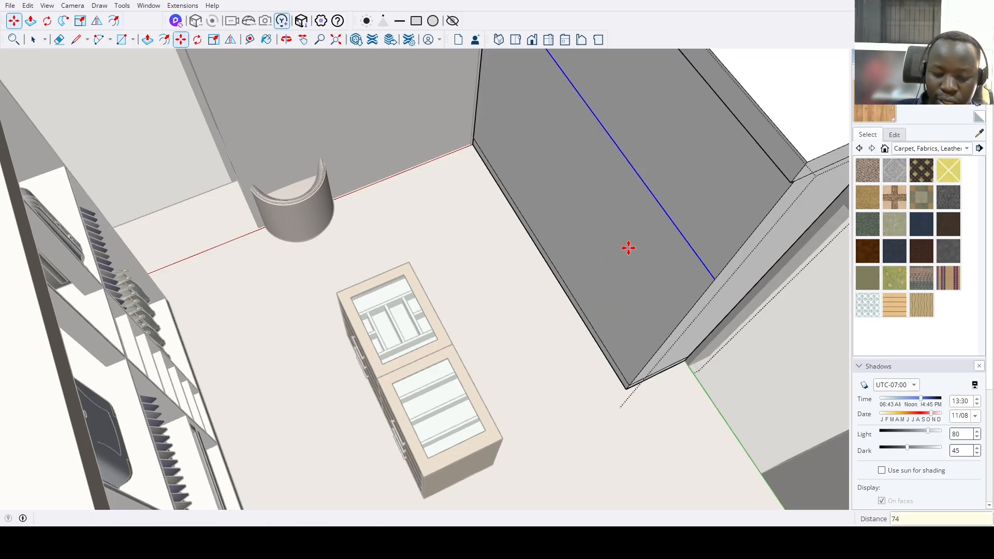
{"action": "scroll", "coordinate": [629, 249], "scroll_direction": "down", "scroll_amount": 3}
{"action": "key", "text": "f"}
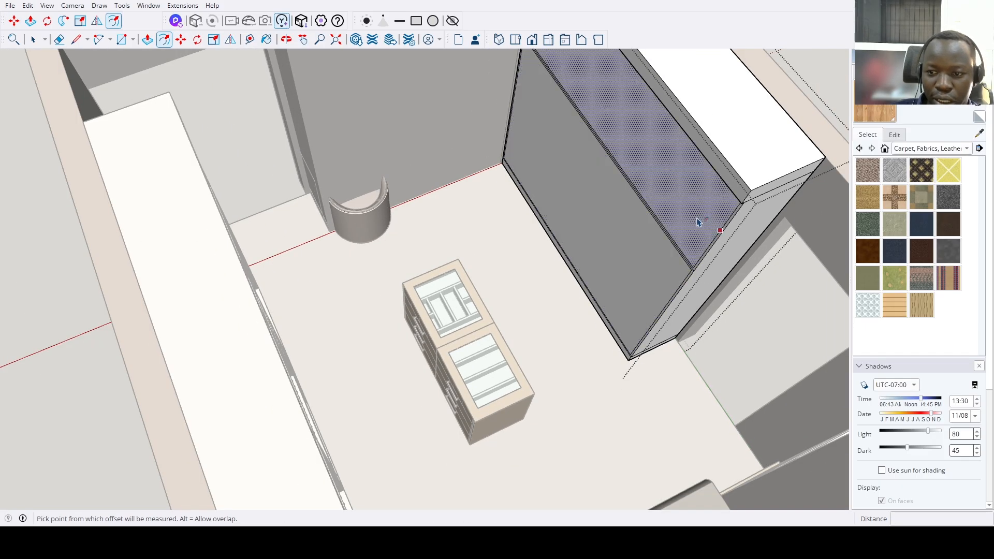
{"action": "scroll", "coordinate": [481, 160], "scroll_direction": "down", "scroll_amount": 4}
{"action": "key", "text": "space"}
In the dresser's wardrobe block, copy the upper edge of the base strip 74" up the front face.
{"action": "scroll", "coordinate": [479, 176], "scroll_direction": "up", "scroll_amount": 4}
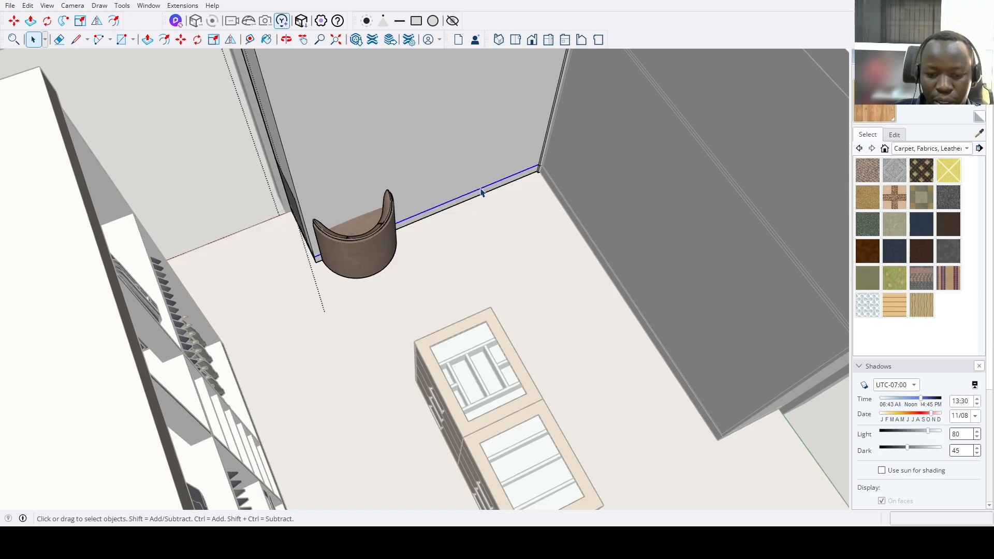
{"action": "scroll", "coordinate": [481, 190], "scroll_direction": "up", "scroll_amount": 3}
{"action": "key", "text": "m"}
{"action": "key", "text": "ctrl"}
{"action": "left_click", "coordinate": [484, 188]}
{"action": "scroll", "coordinate": [487, 151], "scroll_direction": "down", "scroll_amount": 2}
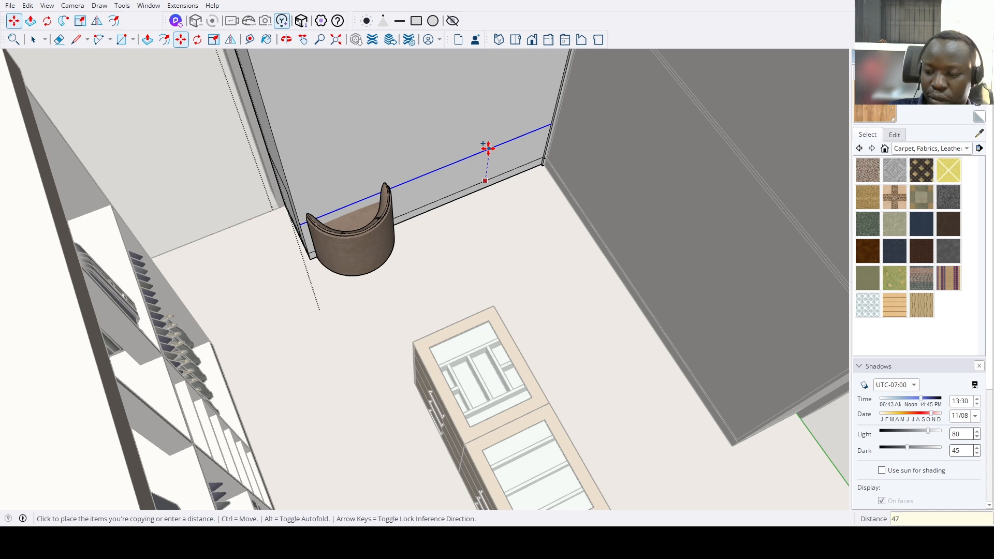
{"action": "left_click", "coordinate": [488, 149]}
{"action": "scroll", "coordinate": [489, 149], "scroll_direction": "down", "scroll_amount": 3}
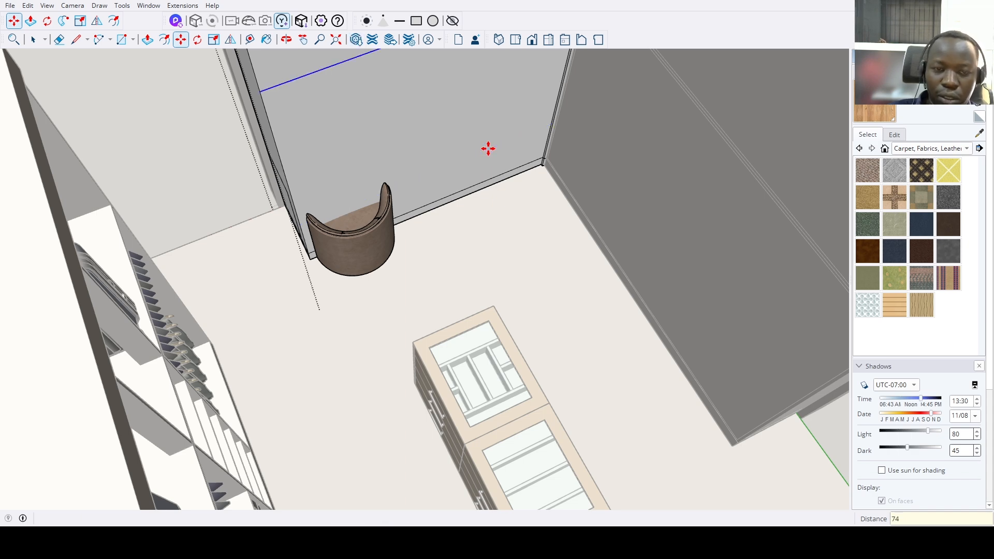
{"action": "middle_click_drag", "start_coordinate": [520, 171], "coordinate": [388, 238]}
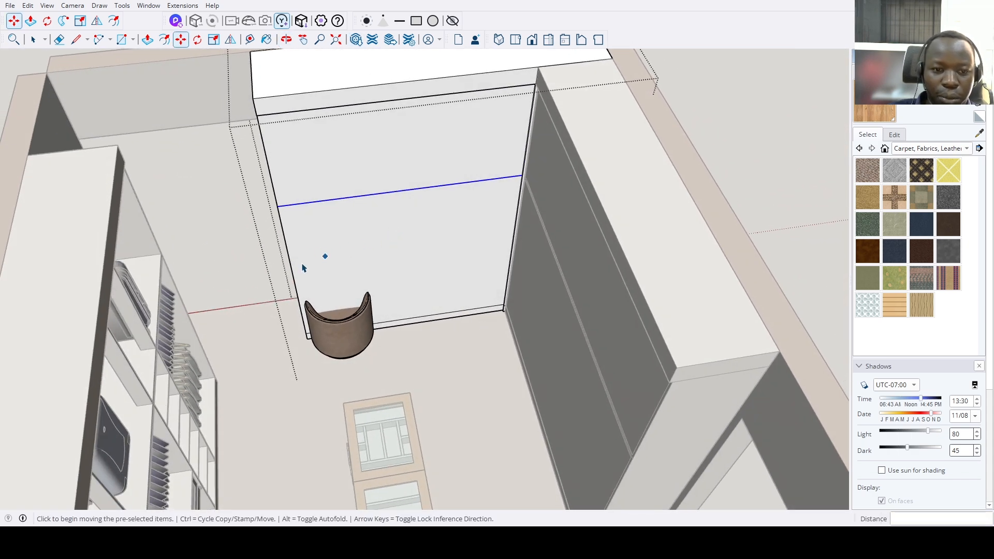
Copy the left vertical edge of the lower front face 48" across toward the corner.
{"action": "key", "text": "space"}
{"action": "key", "text": "m"}
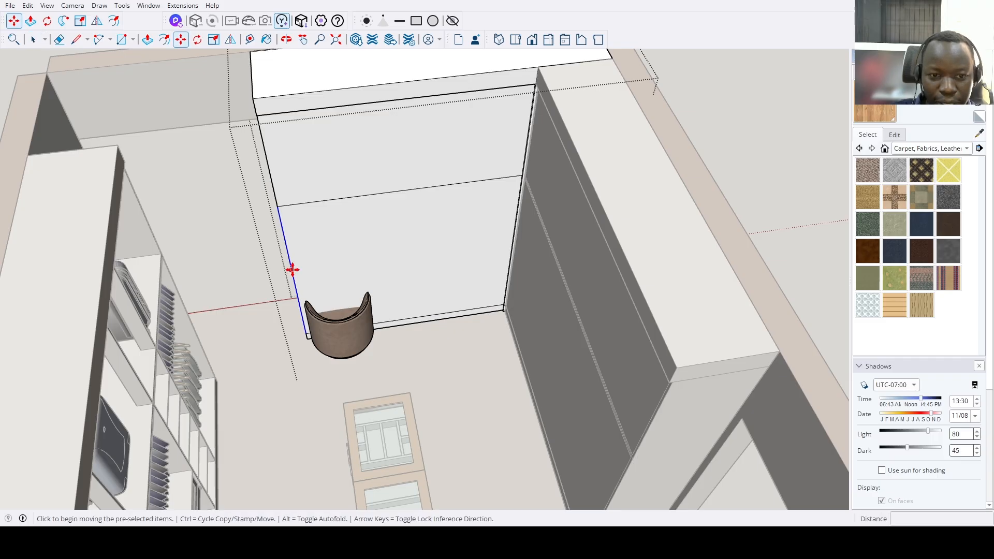
{"action": "left_click", "coordinate": [293, 270]}
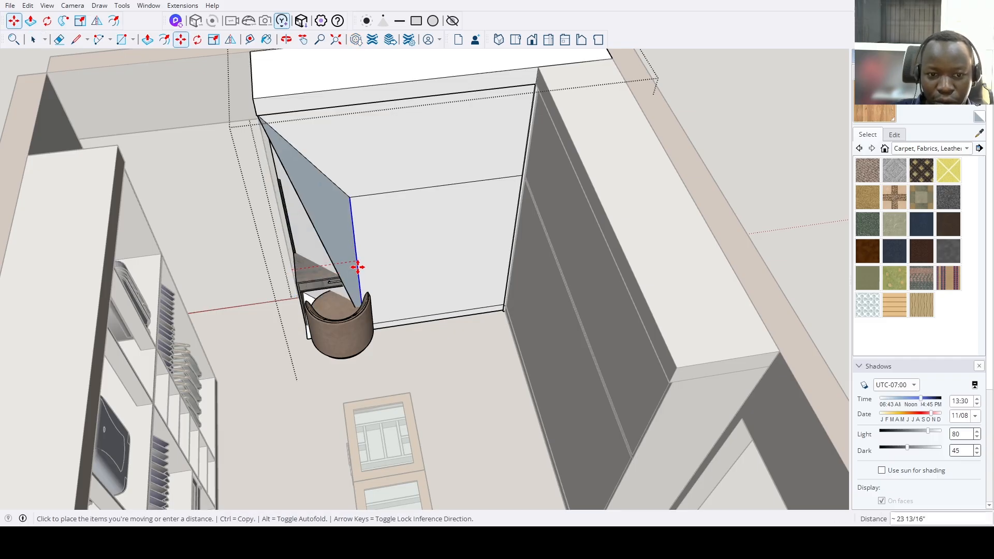
{"action": "key", "text": "ctrl"}
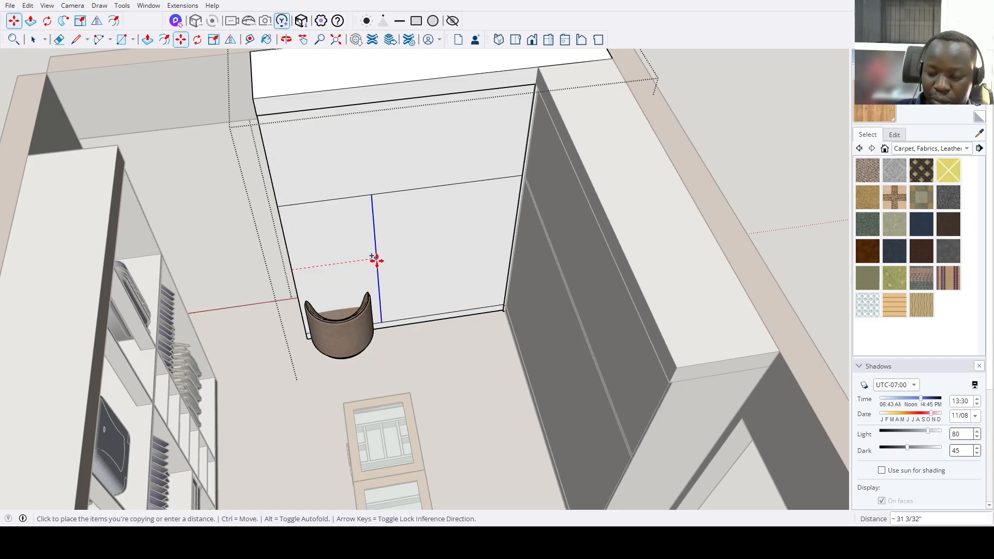
{"action": "type", "text": "48"}
{"action": "key", "text": "Return"}
Push the 48" wide lower face back 22" through the block to open up the dresser recess.
{"action": "key", "text": "p"}
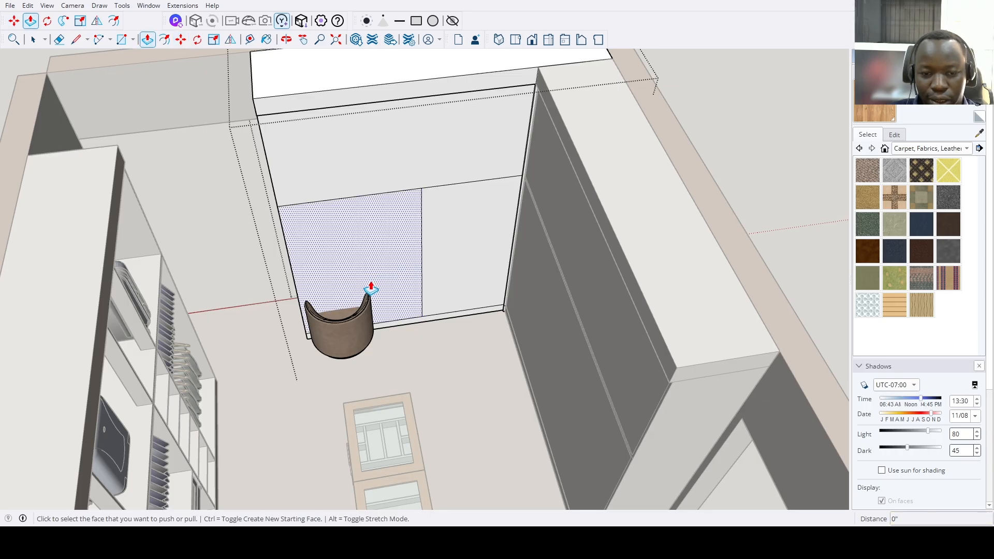
{"action": "left_click", "coordinate": [371, 287]}
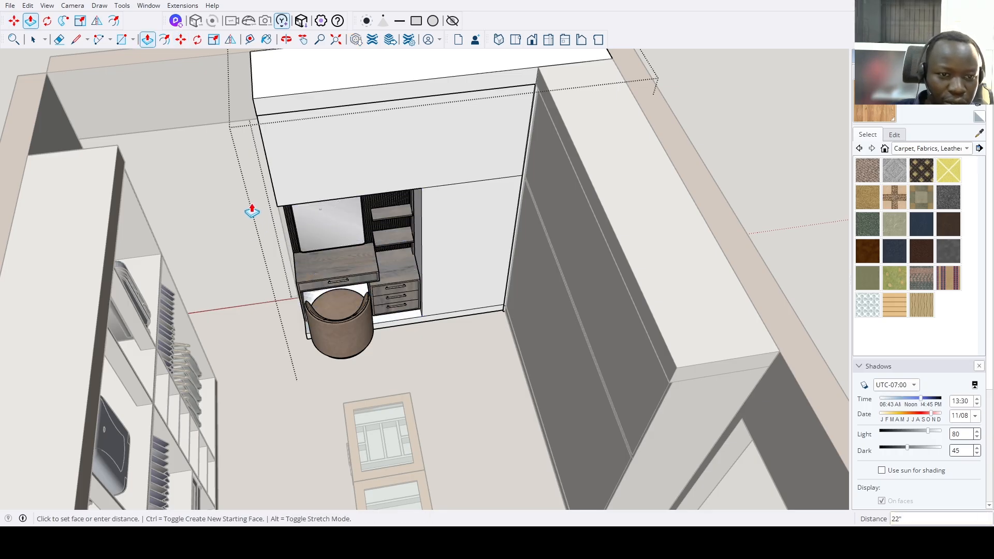
{"action": "left_click", "coordinate": [214, 111]}
Push the remaining base surface beneath the dresser down 4" to clear it from the recess.
{"action": "middle_click_drag", "start_coordinate": [212, 129], "coordinate": [304, 110]}
{"action": "scroll", "coordinate": [392, 327], "scroll_direction": "up", "scroll_amount": 3}
{"action": "left_click", "coordinate": [392, 327]}
{"action": "left_click", "coordinate": [388, 348]}
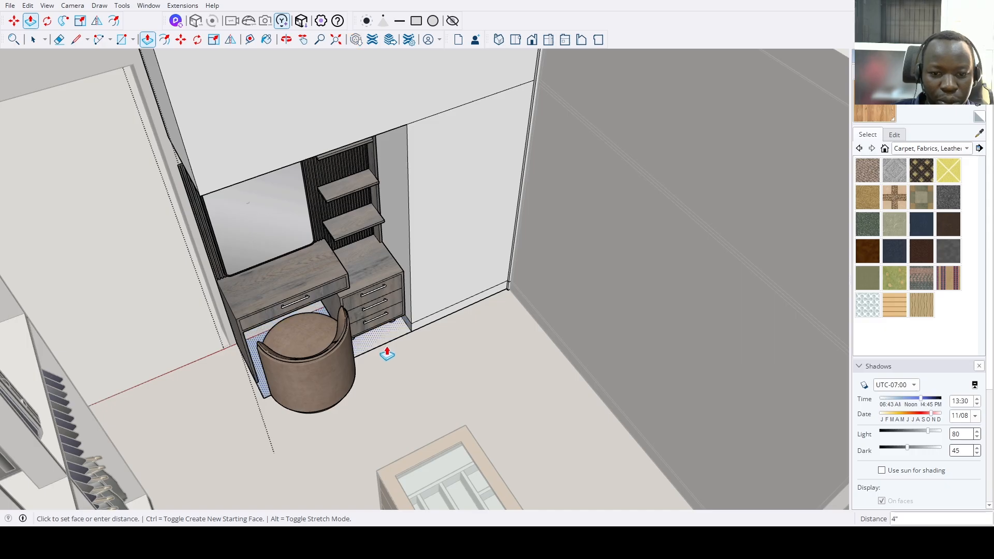
{"action": "scroll", "coordinate": [388, 350], "scroll_direction": "up", "scroll_amount": 3}
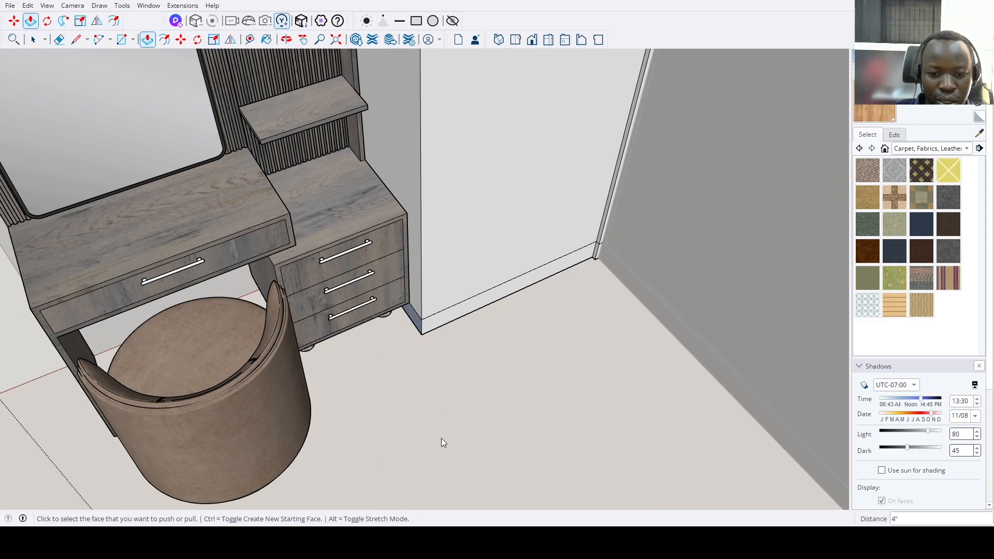
Offset the outline of the tall face beside the dresser inward to form a narrow frame.
{"action": "scroll", "coordinate": [439, 458], "scroll_direction": "down", "scroll_amount": 5}
{"action": "middle_click_drag", "start_coordinate": [440, 458], "coordinate": [329, 344]}
{"action": "scroll", "coordinate": [362, 309], "scroll_direction": "up", "scroll_amount": 3}
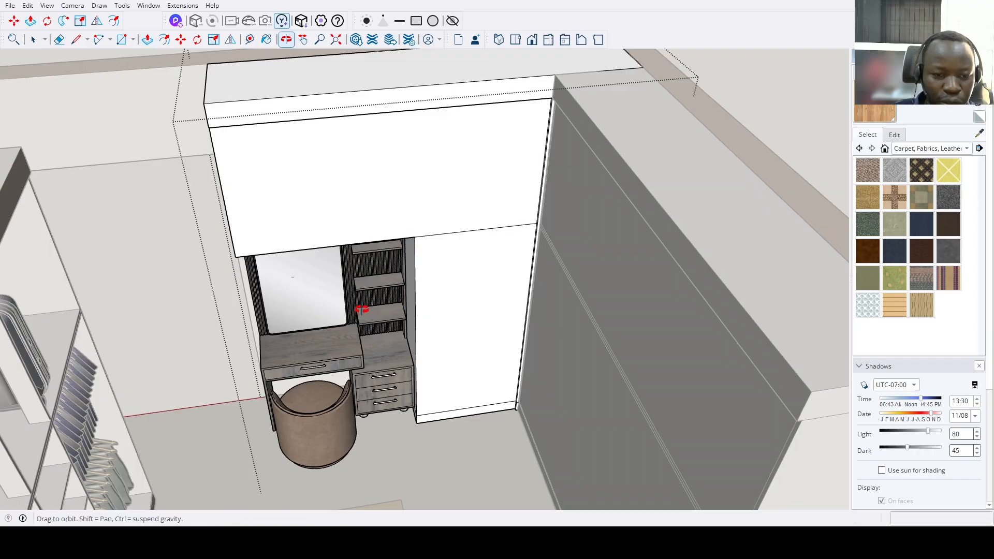
{"action": "middle_click_drag", "start_coordinate": [362, 309], "coordinate": [362, 138]}
{"action": "scroll", "coordinate": [444, 244], "scroll_direction": "up", "scroll_amount": 4}
{"action": "key", "text": "space"}
{"action": "key", "text": "f"}
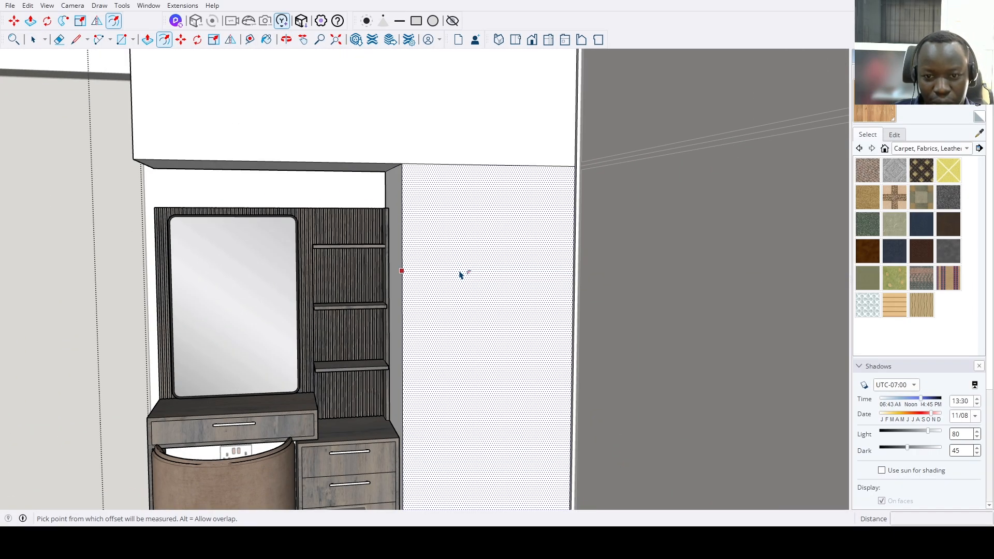
{"action": "scroll", "coordinate": [456, 244], "scroll_direction": "down", "scroll_amount": 2}
Offset the outline of the upper front face above the dresser inward to form a matching narrow frame.
{"action": "key", "text": "space"}
{"action": "left_click", "coordinate": [437, 170]}
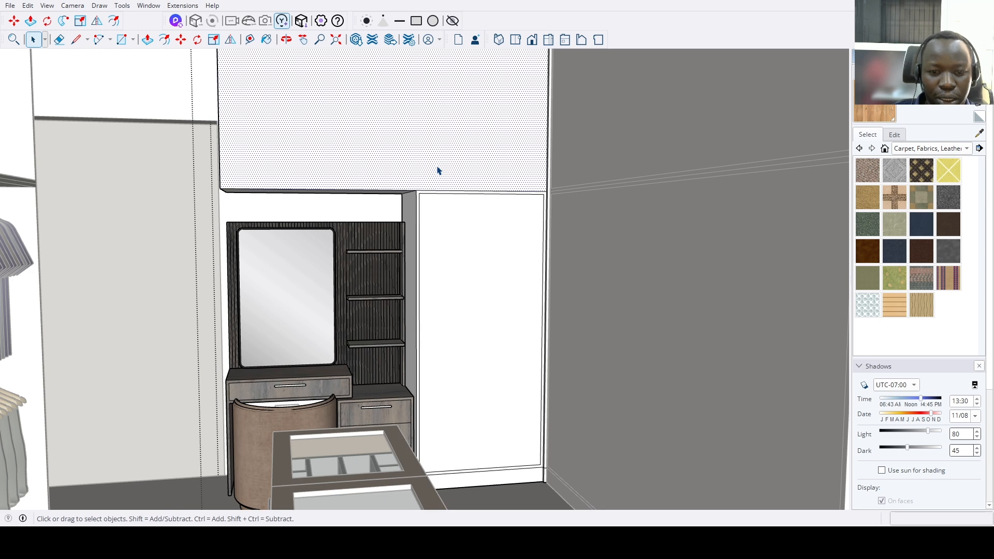
{"action": "key", "text": "f"}
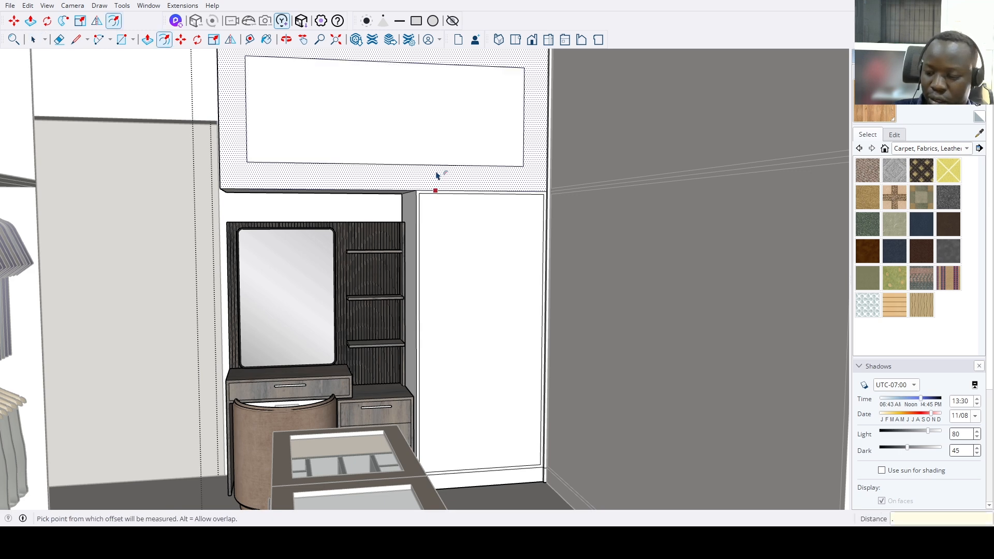
{"action": "left_click", "coordinate": [437, 176]}
{"action": "key", "text": "space"}
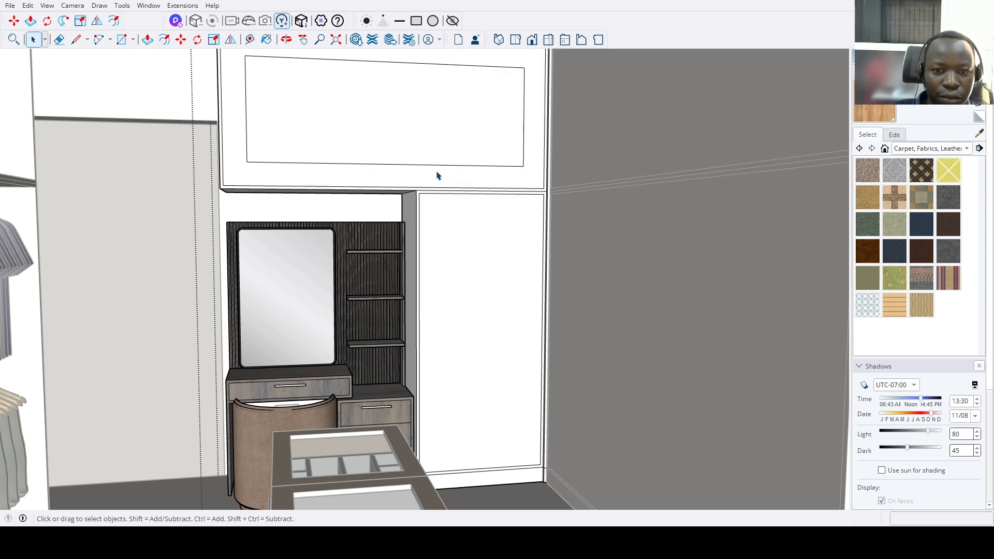
Erase the surplus larger-offset rectangle inside the upper front face.
{"action": "key", "text": "e"}
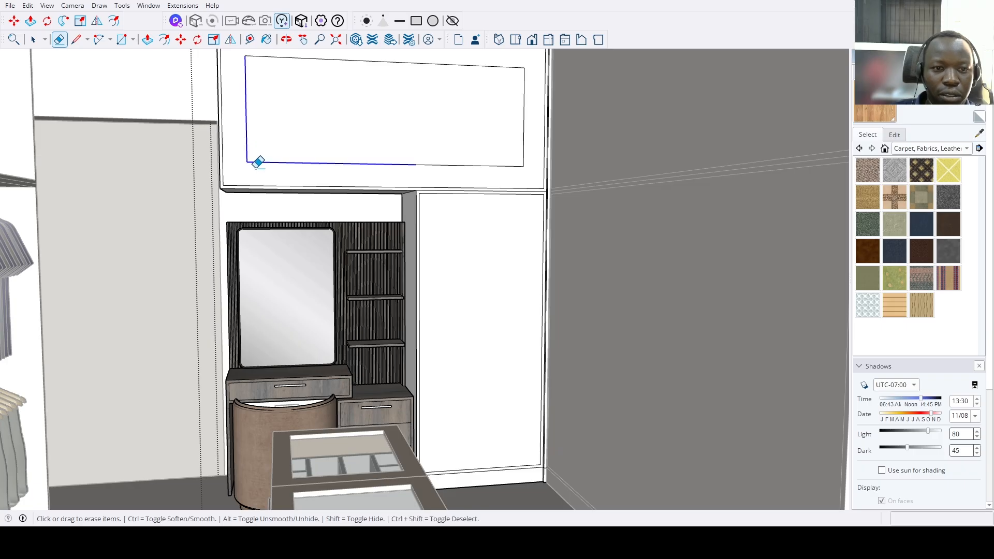
{"action": "left_click_drag", "start_coordinate": [258, 162], "coordinate": [259, 162]}
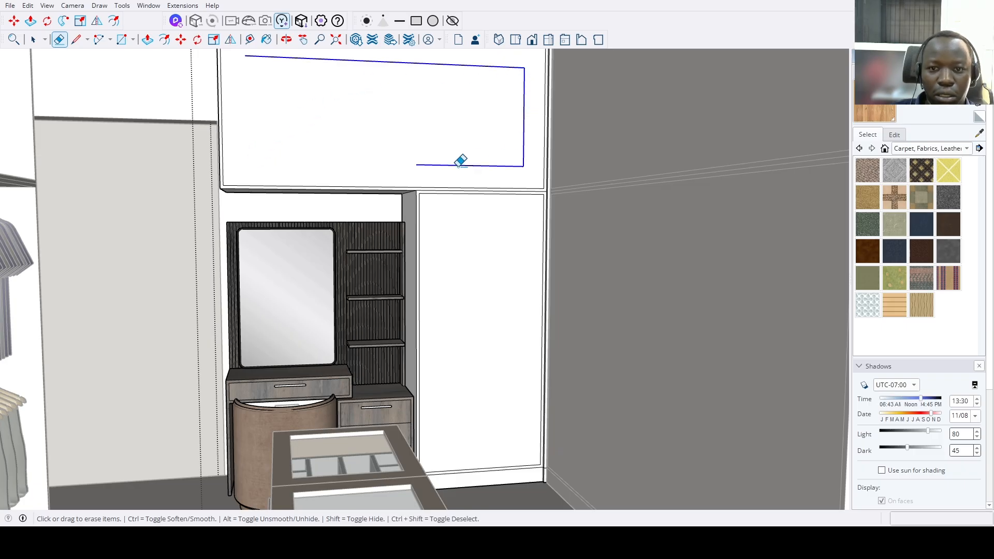
{"action": "left_click_drag", "start_coordinate": [460, 161], "coordinate": [416, 158]}
{"action": "scroll", "coordinate": [498, 83], "scroll_direction": "down", "scroll_amount": 10}
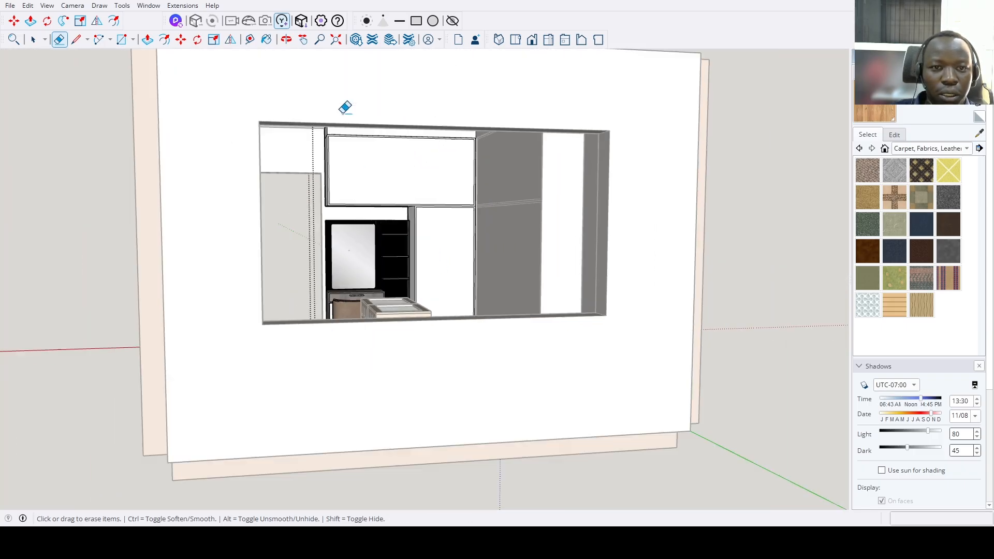
{"action": "middle_click_drag", "start_coordinate": [345, 104], "coordinate": [387, 183]}
{"action": "left_click_drag", "start_coordinate": [394, 226], "coordinate": [483, 282]}
{"action": "scroll", "coordinate": [363, 352], "scroll_direction": "up", "scroll_amount": 5}
{"action": "key", "text": "space"}
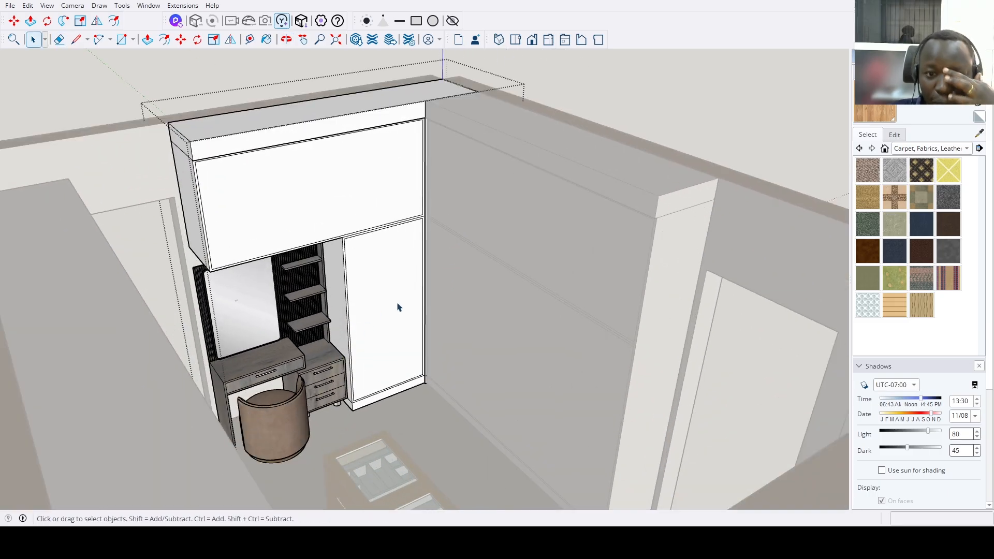
{"action": "scroll", "coordinate": [397, 306], "scroll_direction": "up", "scroll_amount": 3}
{"action": "scroll", "coordinate": [397, 306], "scroll_direction": "down", "scroll_amount": 6}
{"action": "scroll", "coordinate": [393, 306], "scroll_direction": "up", "scroll_amount": 2}
{"action": "key", "text": "o"}
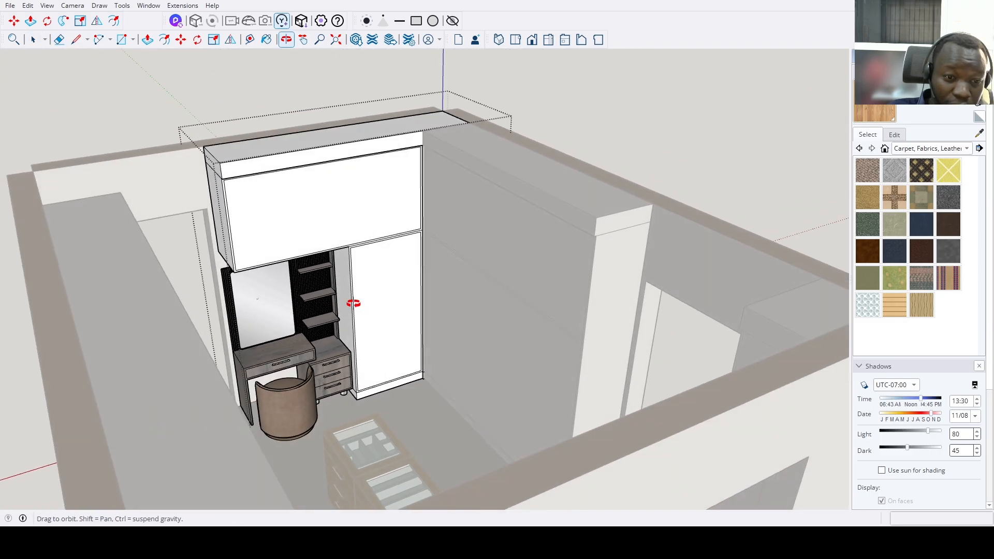
{"action": "scroll", "coordinate": [353, 304], "scroll_direction": "down", "scroll_amount": 2}
{"action": "scroll", "coordinate": [355, 309], "scroll_direction": "up", "scroll_amount": 1}
{"action": "scroll", "coordinate": [355, 309], "scroll_direction": "down", "scroll_amount": 1}
{"action": "key", "text": "space"}
{"action": "scroll", "coordinate": [362, 317], "scroll_direction": "up", "scroll_amount": 4}
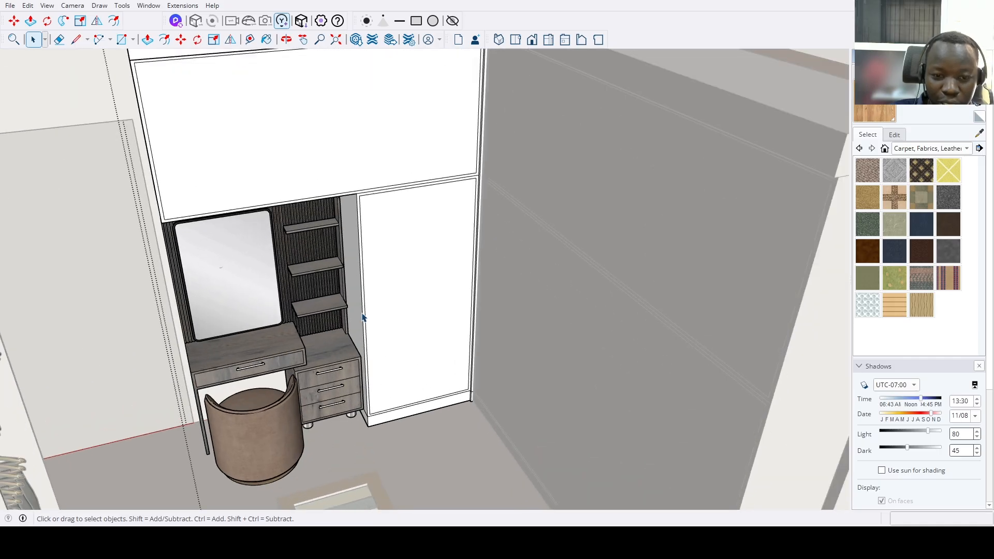
Measure the width of the tall panel beside the dresser.
{"action": "key", "text": "t"}
{"action": "scroll", "coordinate": [370, 331], "scroll_direction": "down", "scroll_amount": 4}
{"action": "scroll", "coordinate": [375, 325], "scroll_direction": "up", "scroll_amount": 3}
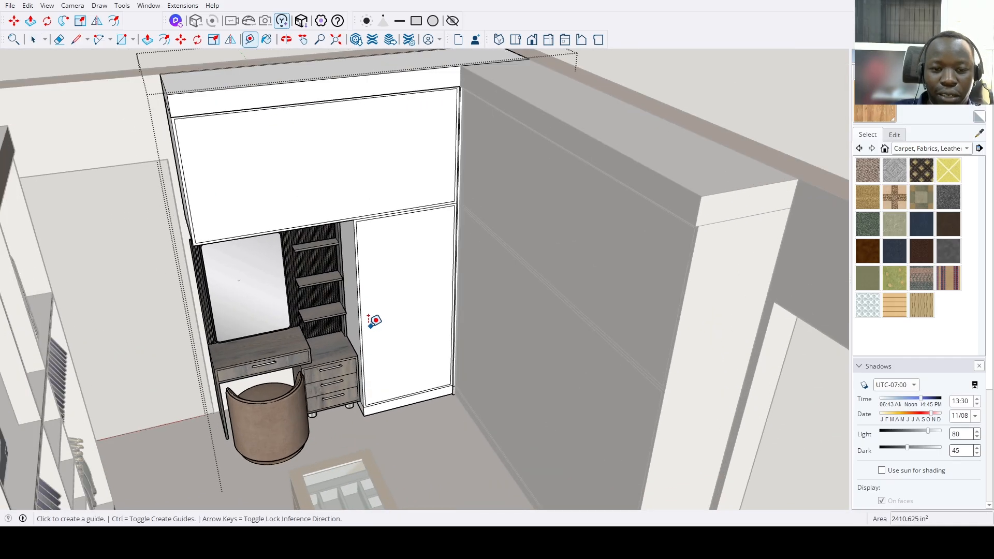
{"action": "scroll", "coordinate": [456, 300], "scroll_direction": "up", "scroll_amount": 2}
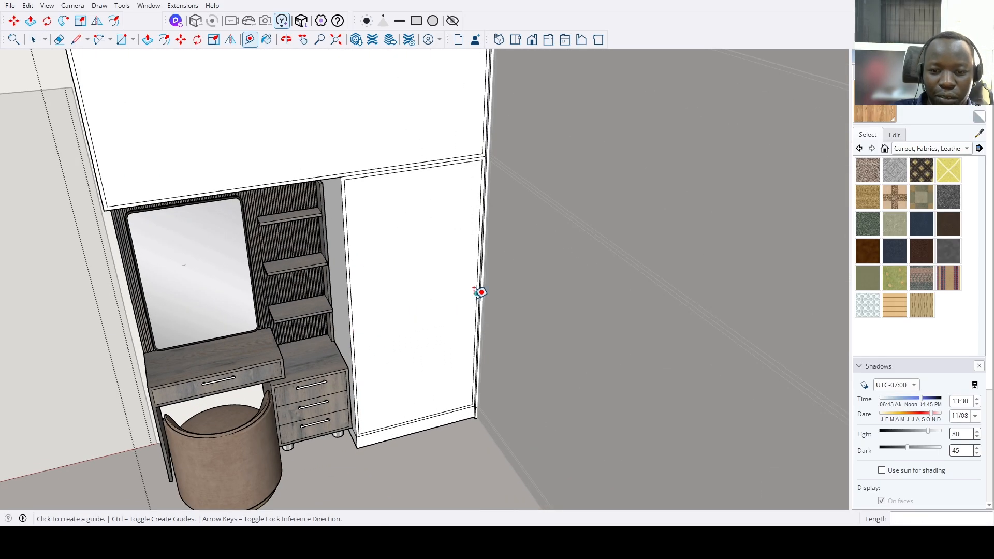
{"action": "scroll", "coordinate": [414, 316], "scroll_direction": "up", "scroll_amount": 2}
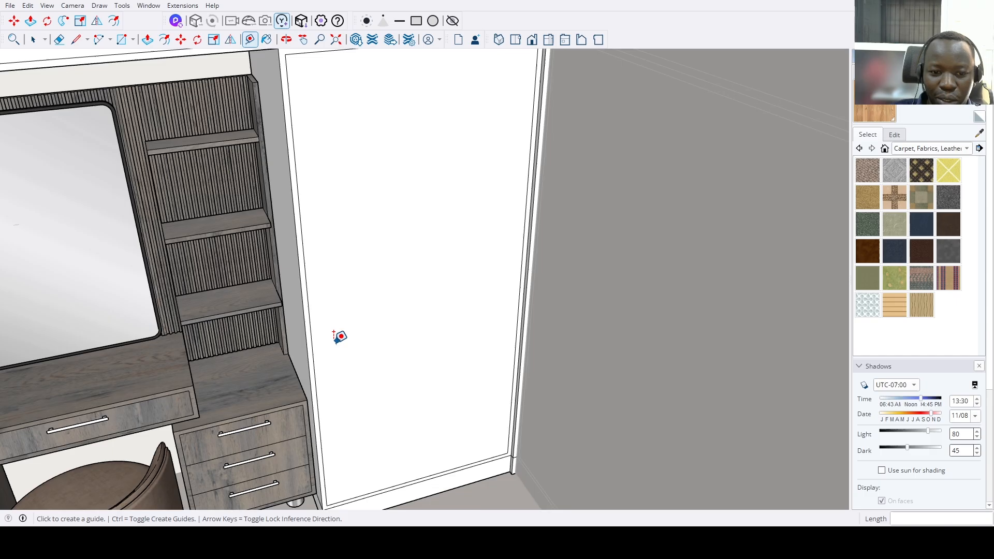
{"action": "left_click", "coordinate": [307, 355]}
{"action": "scroll", "coordinate": [497, 297], "scroll_direction": "down", "scroll_amount": 2}
{"action": "scroll", "coordinate": [504, 297], "scroll_direction": "up", "scroll_amount": 3}
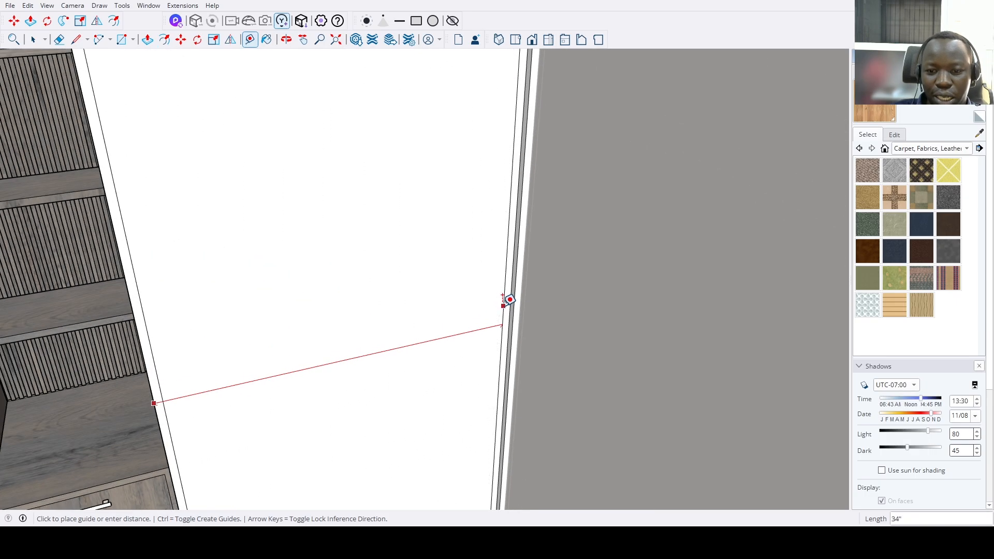
{"action": "scroll", "coordinate": [508, 300], "scroll_direction": "down", "scroll_amount": 5}
{"action": "middle_click_drag", "start_coordinate": [504, 304], "coordinate": [457, 310]}
{"action": "key", "text": "space"}
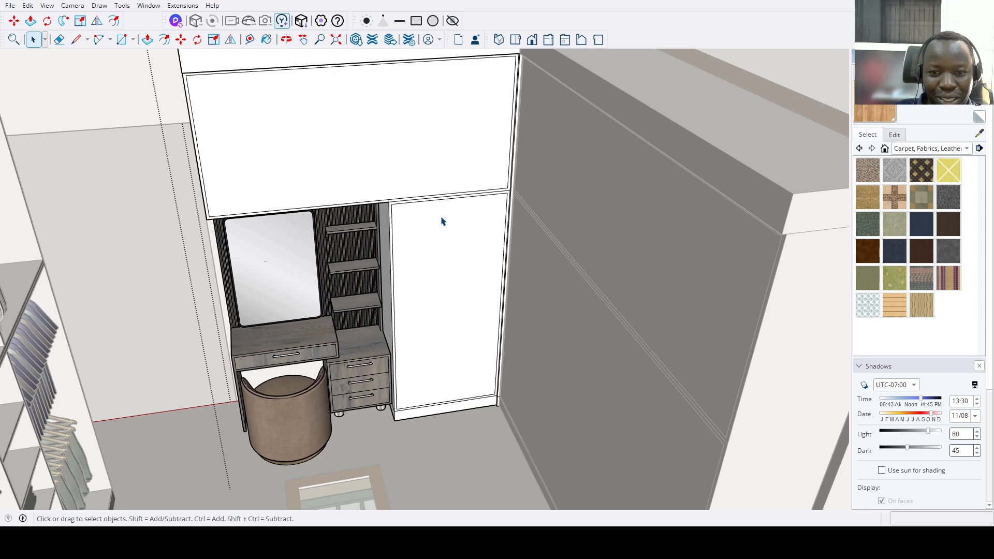
Place a vertical guide along the dresser-side edge of the tall panel.
{"action": "scroll", "coordinate": [396, 290], "scroll_direction": "up", "scroll_amount": 3}
{"action": "key", "text": "t"}
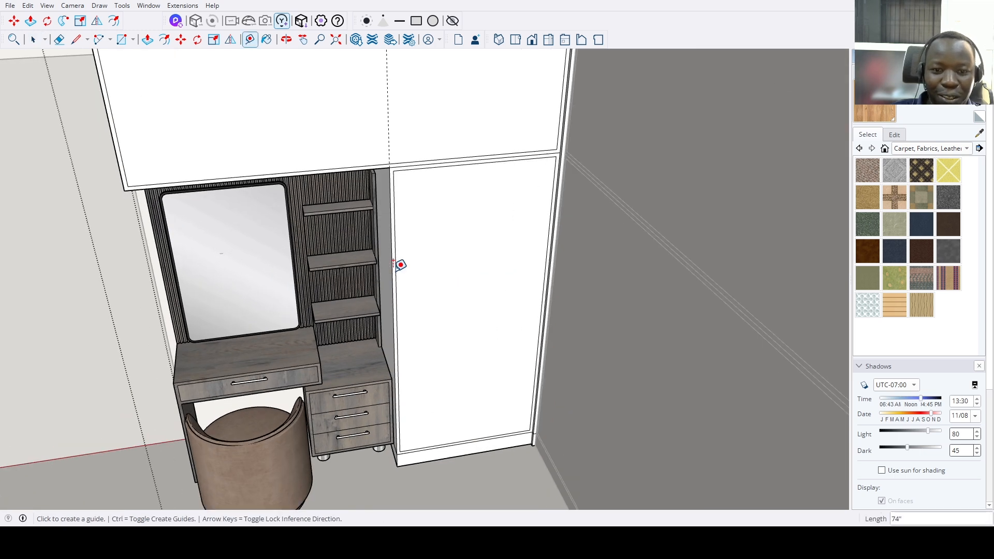
{"action": "key", "text": "space"}
{"action": "scroll", "coordinate": [392, 206], "scroll_direction": "up", "scroll_amount": 3}
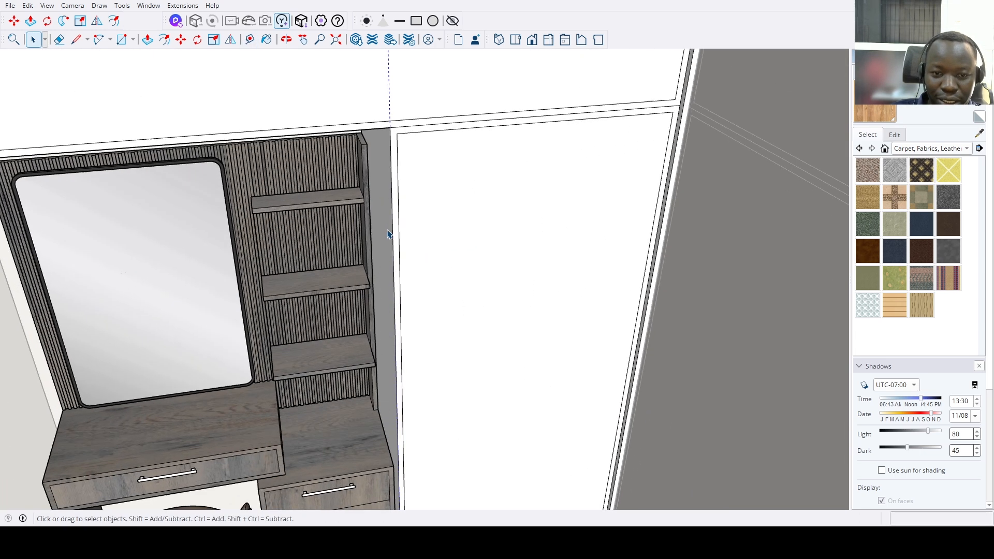
Copy the vertical guide 34 3/4" across the tall panel and divide the spacing with /2 to mark its middle.
{"action": "key", "text": "m"}
{"action": "left_click", "coordinate": [399, 258]}
{"action": "key", "text": "ctrl"}
{"action": "scroll", "coordinate": [564, 260], "scroll_direction": "down", "scroll_amount": 3}
{"action": "scroll", "coordinate": [573, 248], "scroll_direction": "up", "scroll_amount": 5}
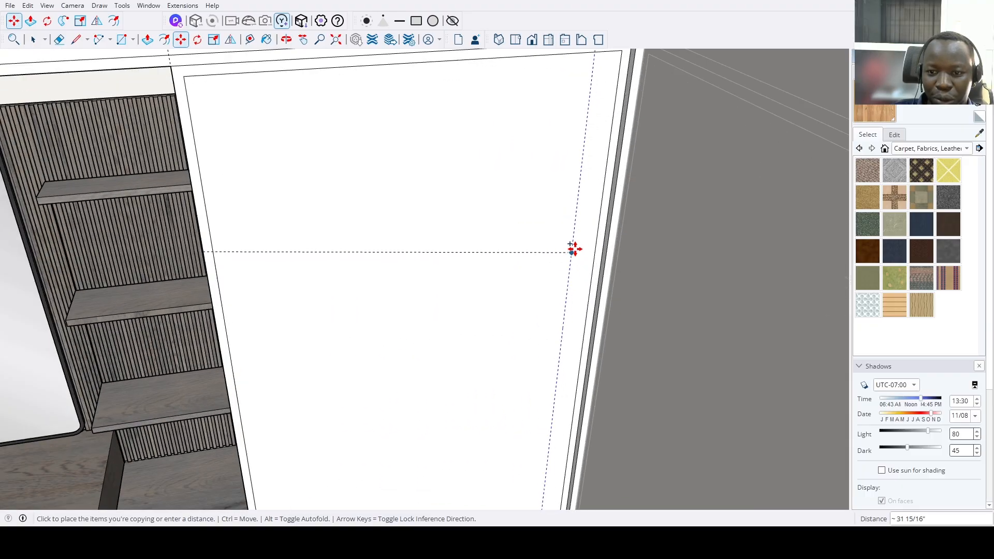
{"action": "scroll", "coordinate": [614, 206], "scroll_direction": "down", "scroll_amount": 2}
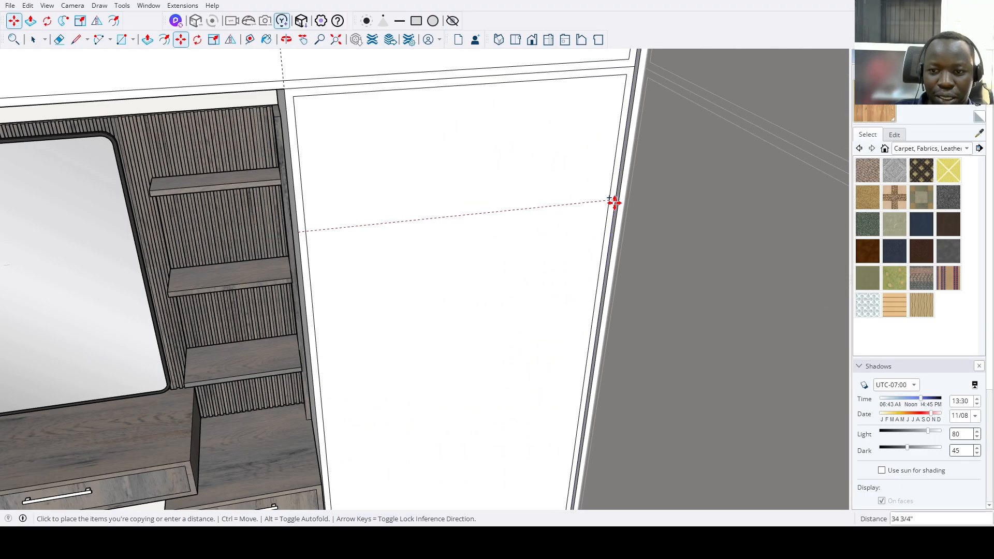
{"action": "left_click", "coordinate": [614, 203]}
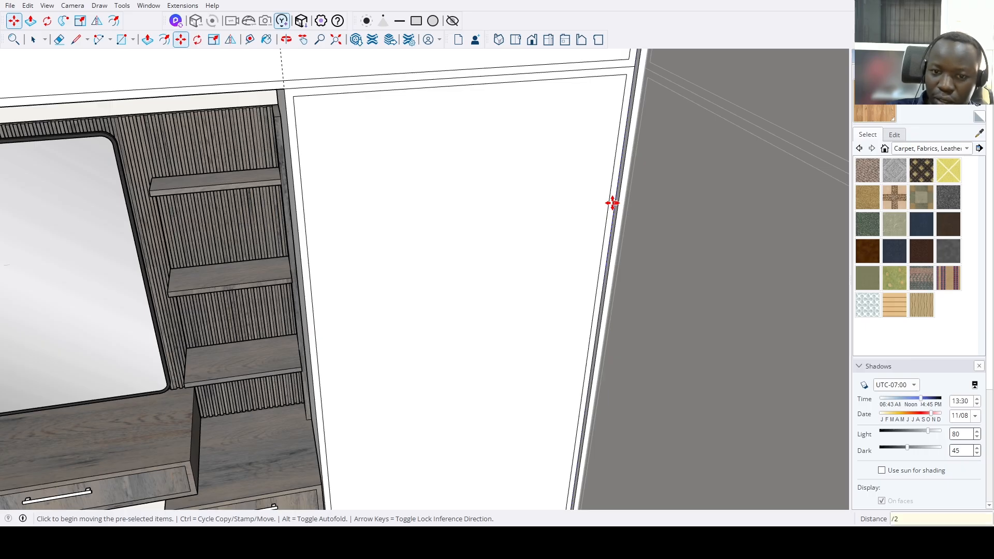
{"action": "scroll", "coordinate": [612, 204], "scroll_direction": "down", "scroll_amount": 3}
Draw a 72 1/2" vertical line down the tall panel along the middle guide, between its inner frame edges.
{"action": "key", "text": "l"}
{"action": "left_click", "coordinate": [526, 160]}
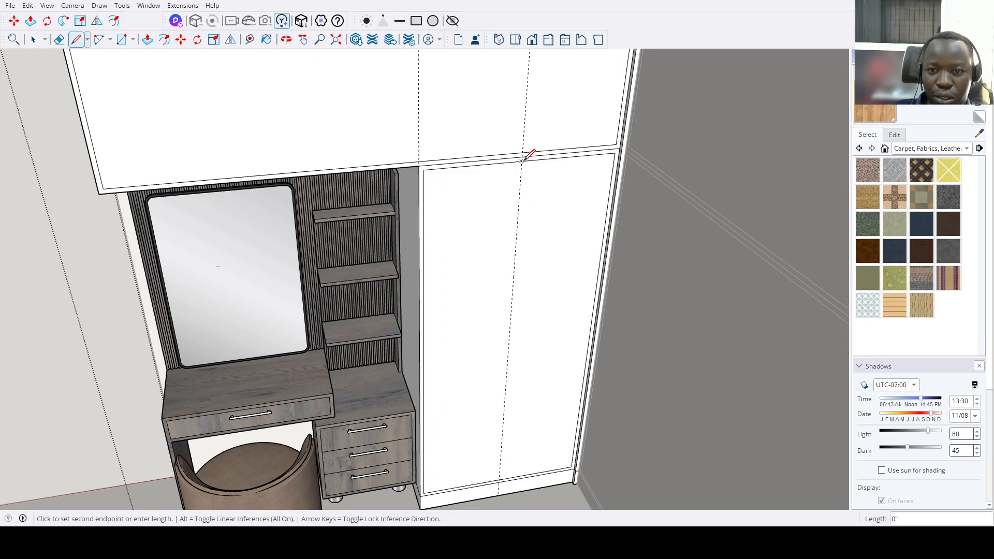
{"action": "middle_click_drag", "start_coordinate": [526, 160], "coordinate": [539, 419]}
{"action": "scroll", "coordinate": [537, 421], "scroll_direction": "up", "scroll_amount": 3}
{"action": "left_click", "coordinate": [505, 464]}
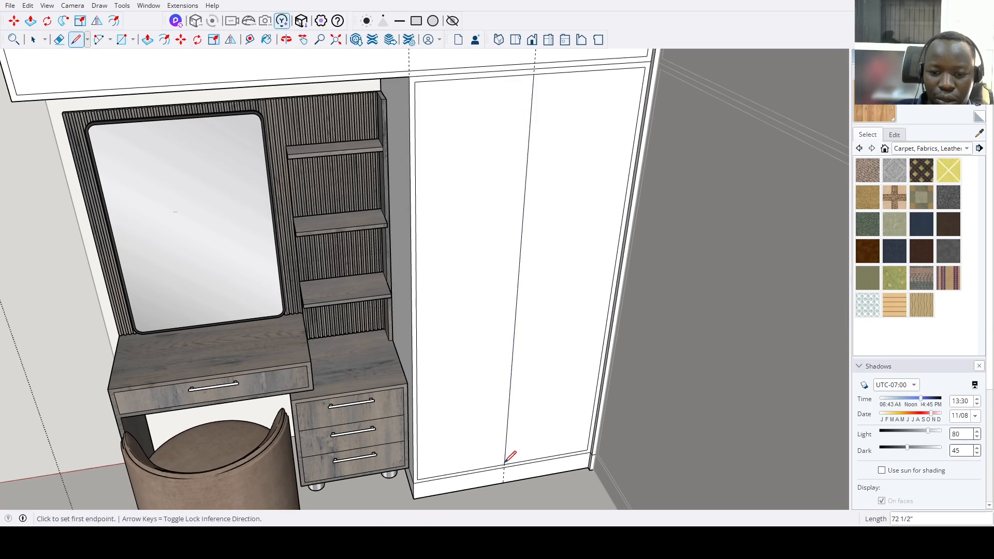
{"action": "scroll", "coordinate": [515, 368], "scroll_direction": "down", "scroll_amount": 3}
{"action": "scroll", "coordinate": [521, 249], "scroll_direction": "up", "scroll_amount": 5}
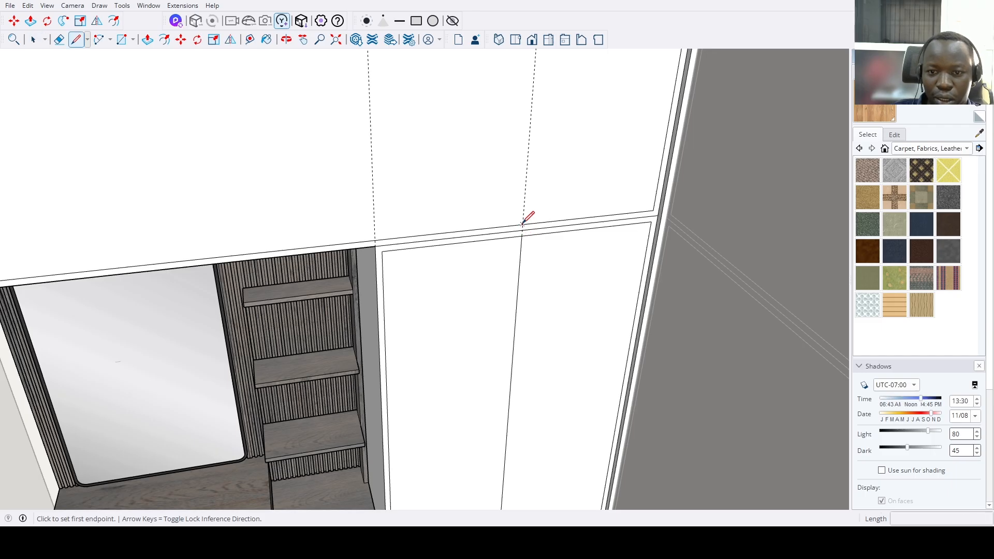
Draw a vertical line across the upper panel along the middle guide, between its inner frame edges.
{"action": "left_click", "coordinate": [522, 235]}
{"action": "scroll", "coordinate": [526, 204], "scroll_direction": "down", "scroll_amount": 4}
{"action": "scroll", "coordinate": [527, 168], "scroll_direction": "up", "scroll_amount": 3}
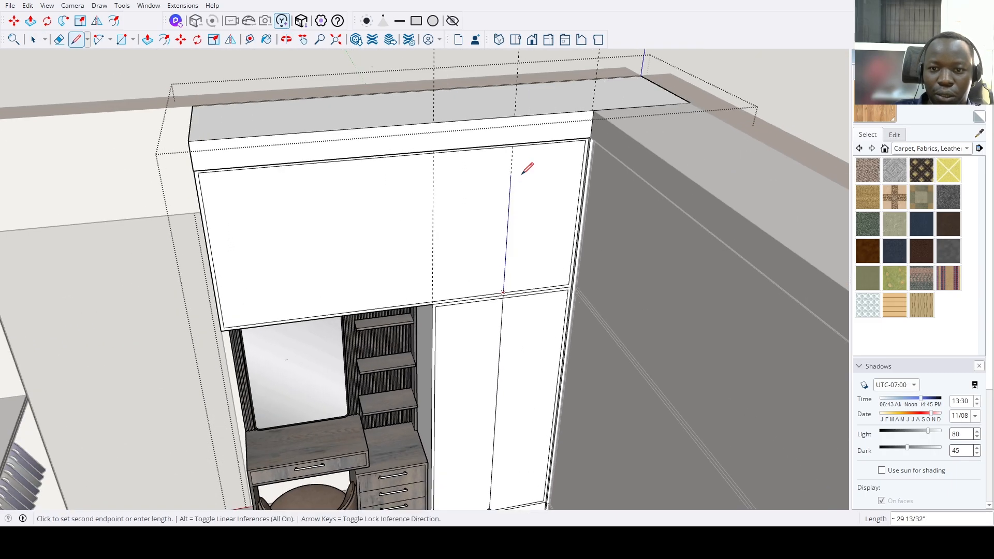
{"action": "left_click", "coordinate": [512, 145]}
{"action": "key", "text": "space"}
{"action": "scroll", "coordinate": [515, 173], "scroll_direction": "up", "scroll_amount": 1}
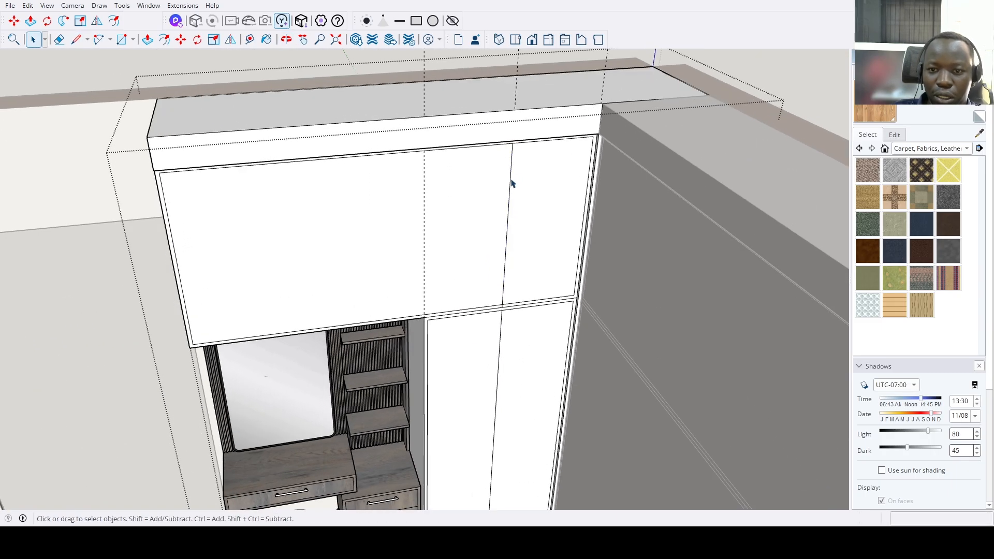
Shift both middle lines slightly to one side of the guide and copy them to its other side, forming narrow divider strips.
{"action": "left_click", "coordinate": [500, 355], "text": "shift"}
{"action": "scroll", "coordinate": [500, 355], "scroll_direction": "up", "scroll_amount": 4}
{"action": "key", "text": "m"}
{"action": "left_click", "coordinate": [499, 348]}
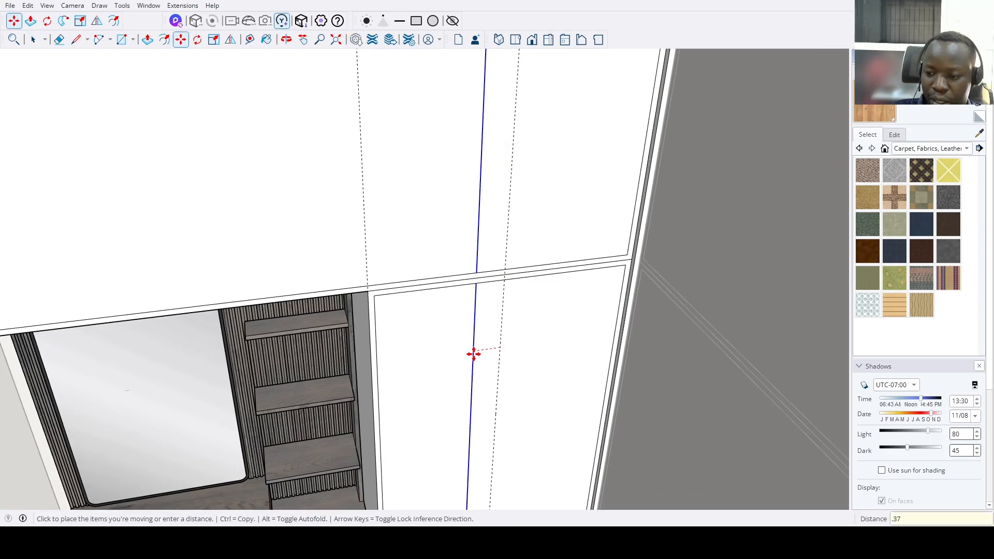
{"action": "key", "text": "ctrl"}
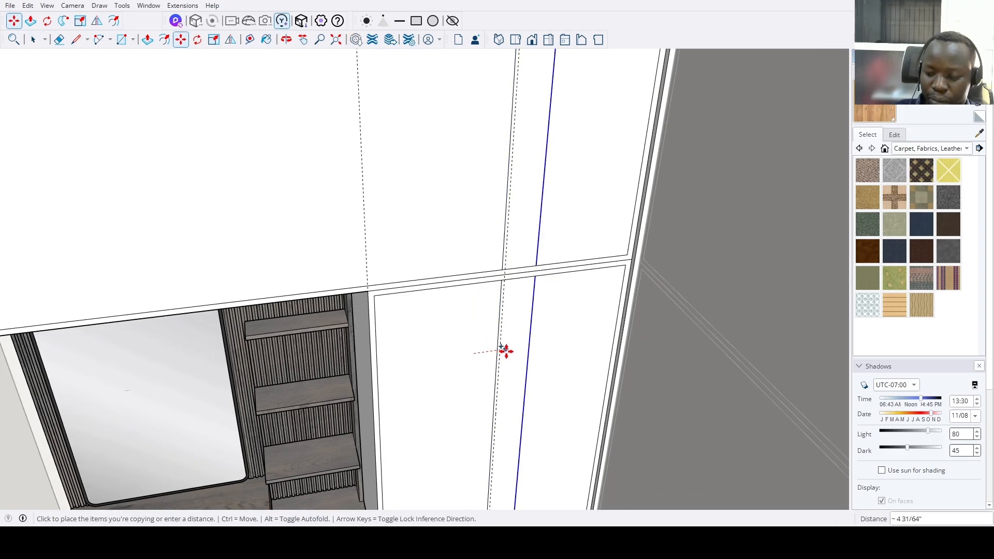
{"action": "key", "text": "Return"}
{"action": "key", "text": "space"}
{"action": "scroll", "coordinate": [506, 352], "scroll_direction": "down", "scroll_amount": 5}
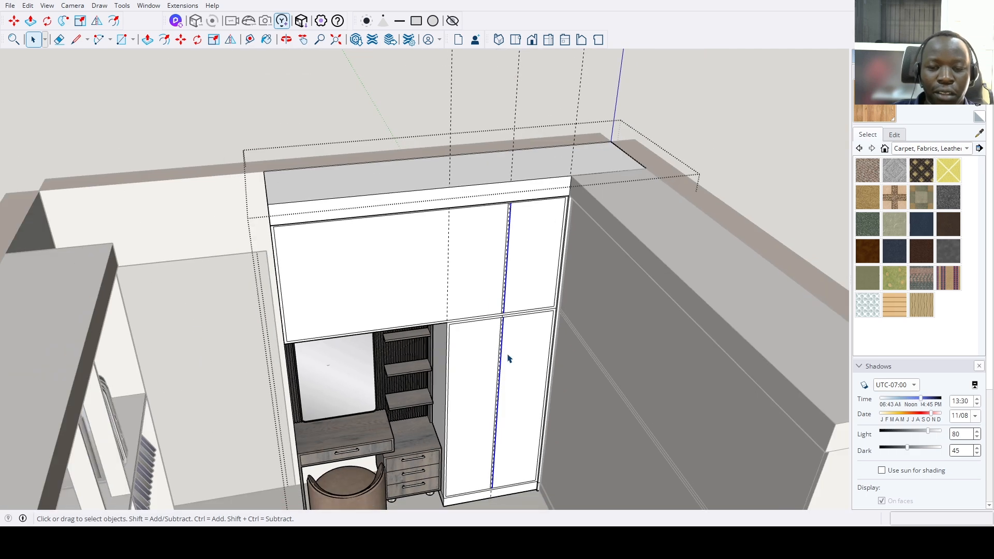
Try to copy the upper panel's pair of divider lines 17 3/8" onto the guide in line with the tall panel's edge.
{"action": "scroll", "coordinate": [506, 364], "scroll_direction": "down", "scroll_amount": 3}
{"action": "scroll", "coordinate": [449, 369], "scroll_direction": "up", "scroll_amount": 2}
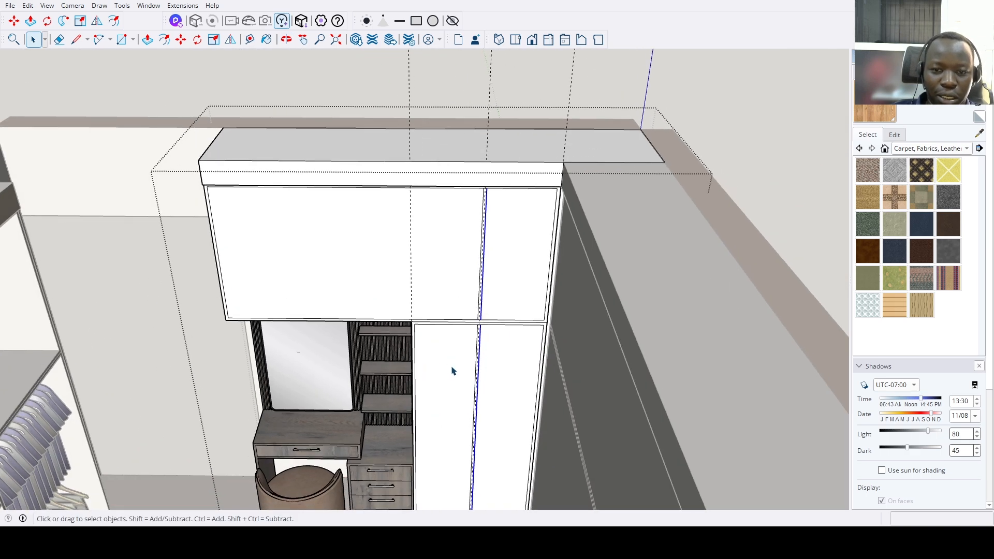
{"action": "middle_click_drag", "start_coordinate": [418, 373], "coordinate": [436, 348], "text": "shift"}
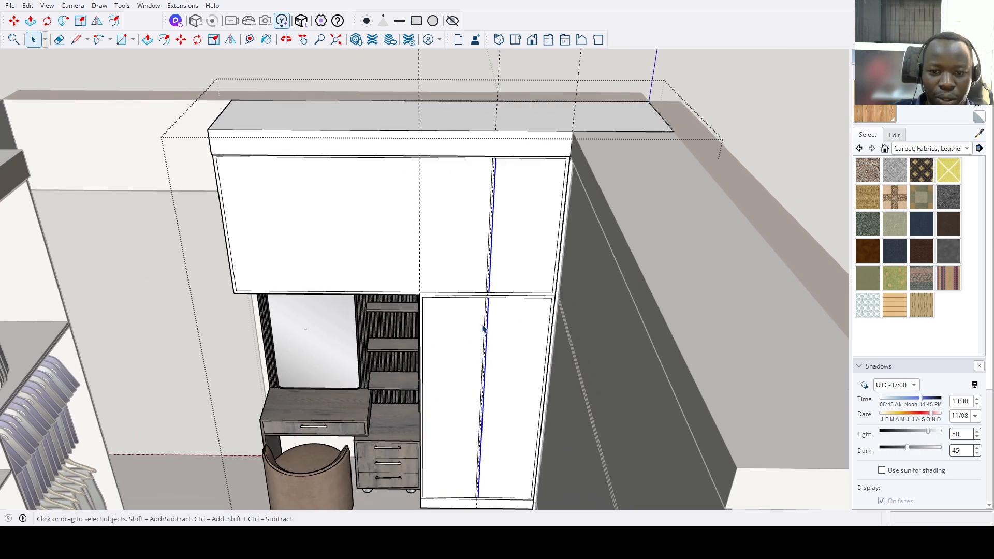
{"action": "scroll", "coordinate": [487, 281], "scroll_direction": "up", "scroll_amount": 3}
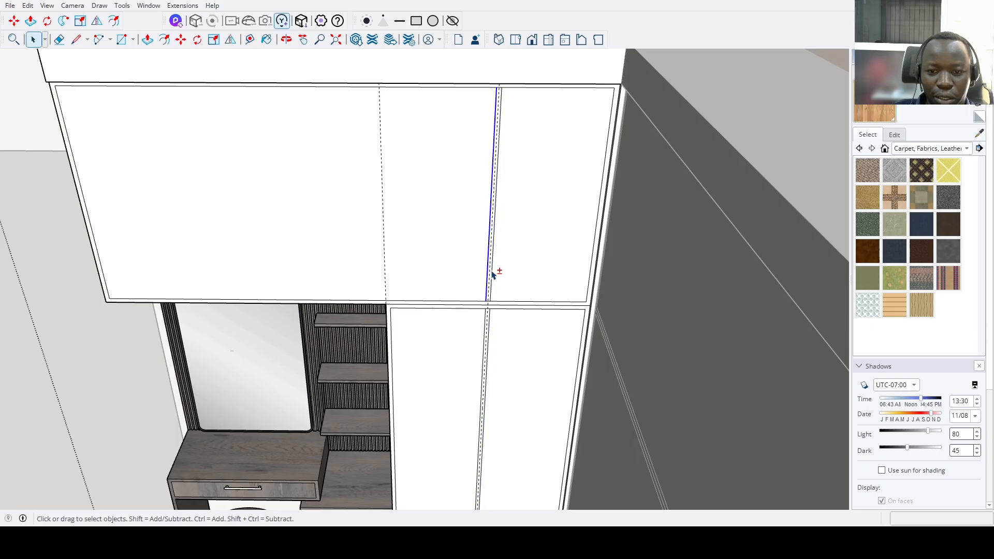
{"action": "scroll", "coordinate": [495, 271], "scroll_direction": "up", "scroll_amount": 1}
{"action": "scroll", "coordinate": [507, 65], "scroll_direction": "up", "scroll_amount": 1}
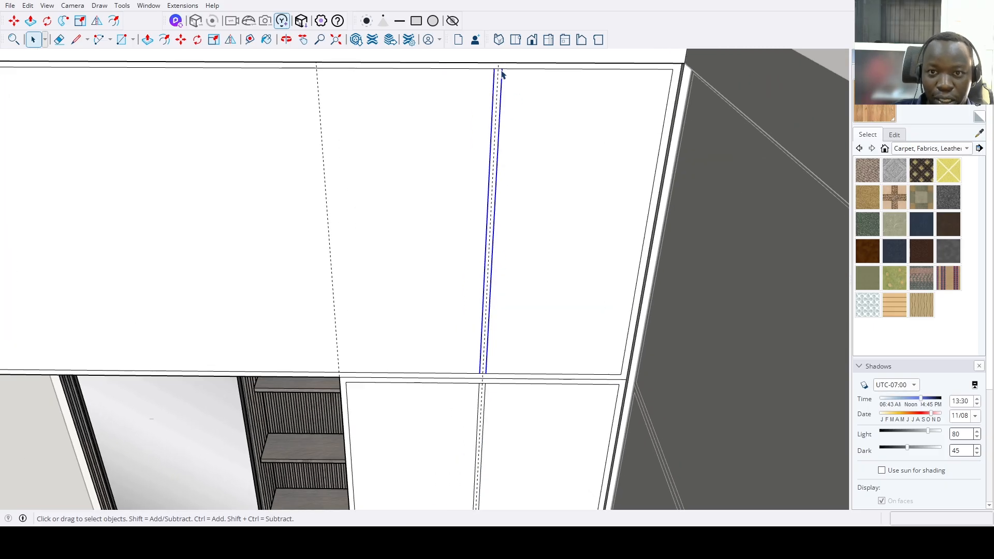
{"action": "key", "text": "m"}
{"action": "scroll", "coordinate": [498, 68], "scroll_direction": "up", "scroll_amount": 1}
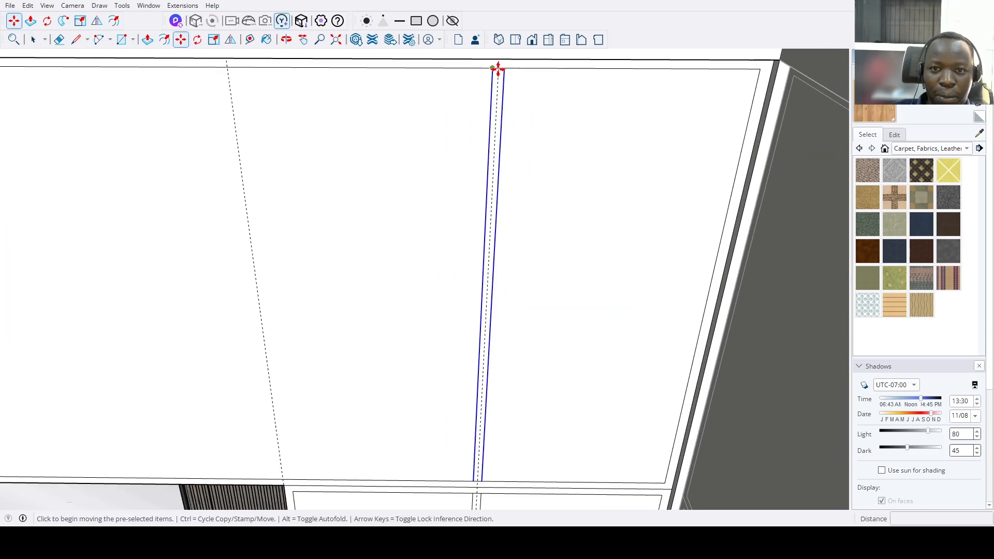
{"action": "scroll", "coordinate": [498, 69], "scroll_direction": "up", "scroll_amount": 1}
{"action": "left_click", "coordinate": [497, 73]}
{"action": "key", "text": "ctrl"}
{"action": "scroll", "coordinate": [497, 74], "scroll_direction": "down", "scroll_amount": 5}
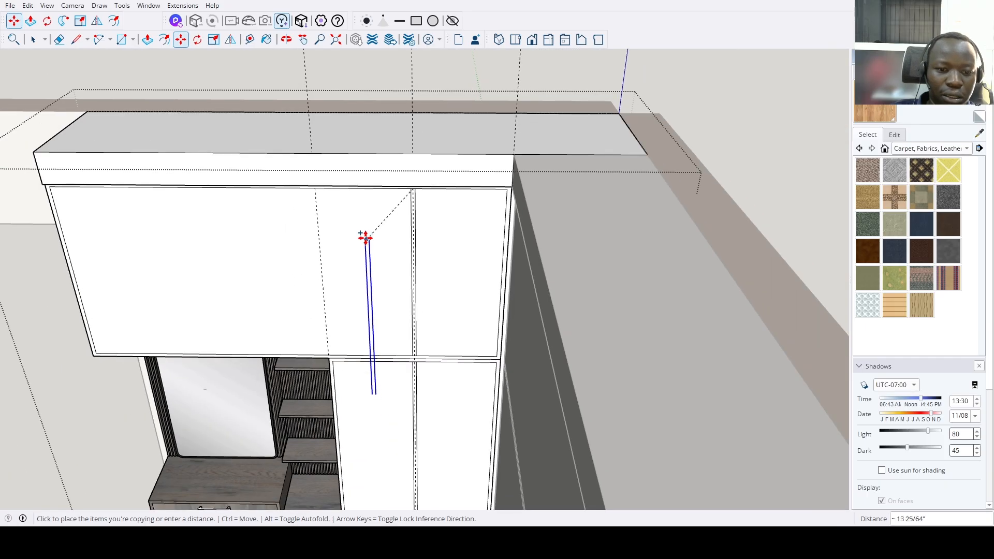
{"action": "scroll", "coordinate": [330, 202], "scroll_direction": "up", "scroll_amount": 3}
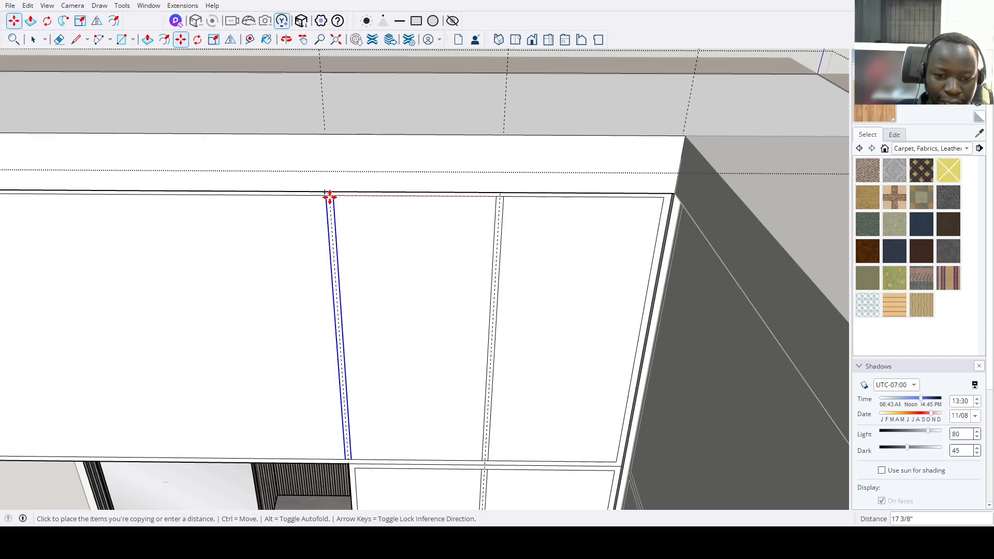
{"action": "left_click", "coordinate": [330, 197]}
{"action": "key", "text": "space"}
Try to copy only the dresser-side line of the upper divider onto the neighbouring guide.
{"action": "left_click", "coordinate": [498, 222]}
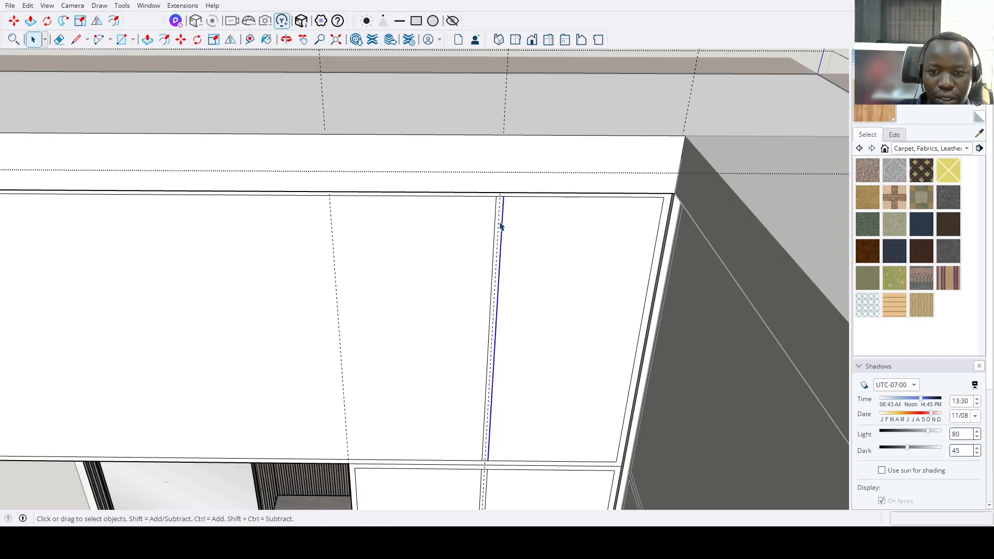
{"action": "scroll", "coordinate": [495, 228], "scroll_direction": "up", "scroll_amount": 3}
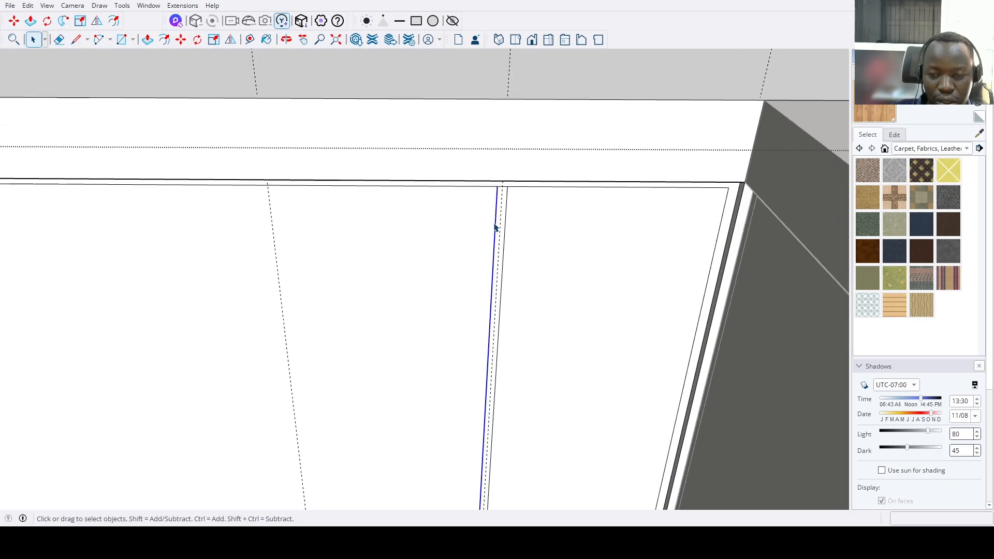
{"action": "key", "text": "m"}
{"action": "left_click", "coordinate": [497, 185]}
{"action": "key", "text": "ctrl"}
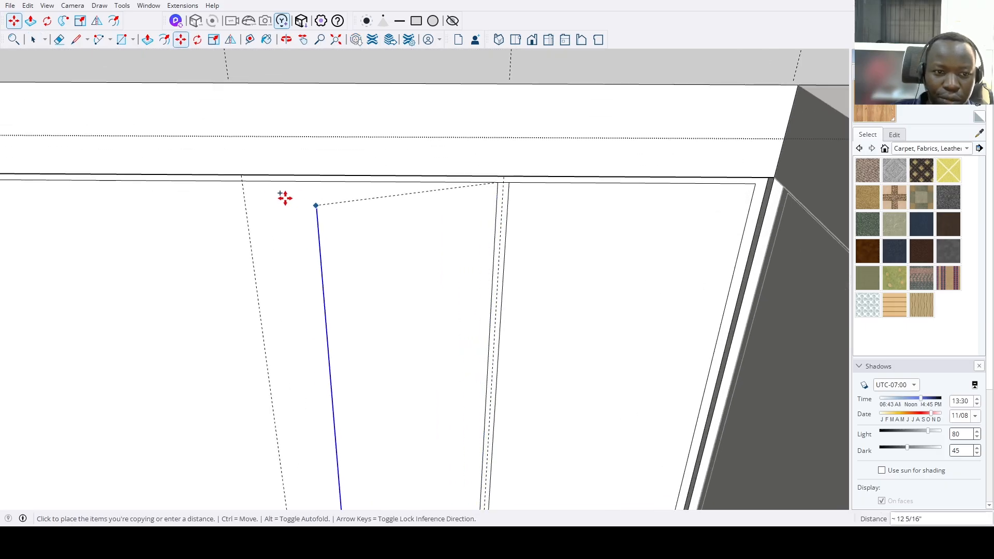
{"action": "left_click", "coordinate": [243, 187]}
{"action": "key", "text": "space"}
Place a vertical guide along the outer edge of the upper panel above the dresser.
{"action": "scroll", "coordinate": [382, 306], "scroll_direction": "down", "scroll_amount": 5}
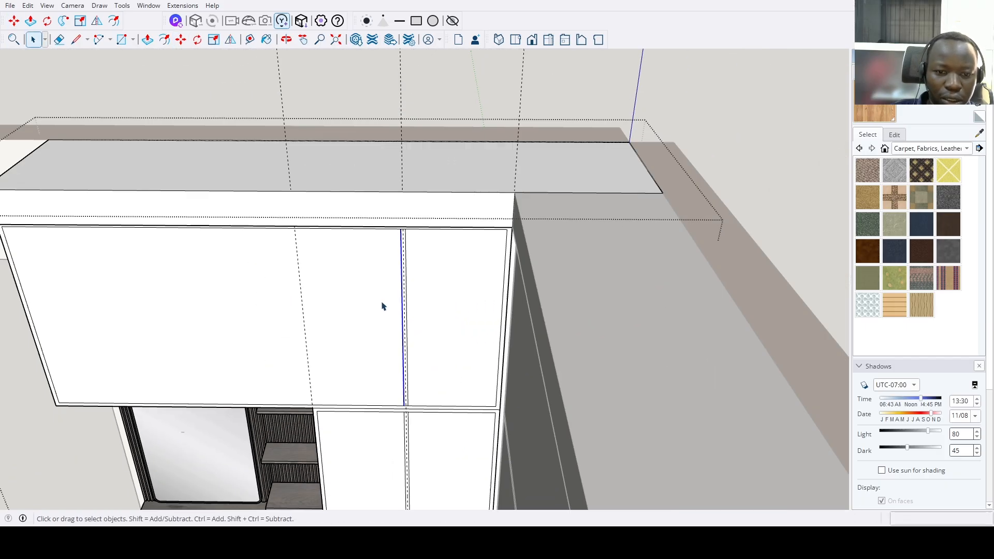
{"action": "scroll", "coordinate": [463, 272], "scroll_direction": "down", "scroll_amount": 1}
{"action": "scroll", "coordinate": [454, 372], "scroll_direction": "down", "scroll_amount": 2}
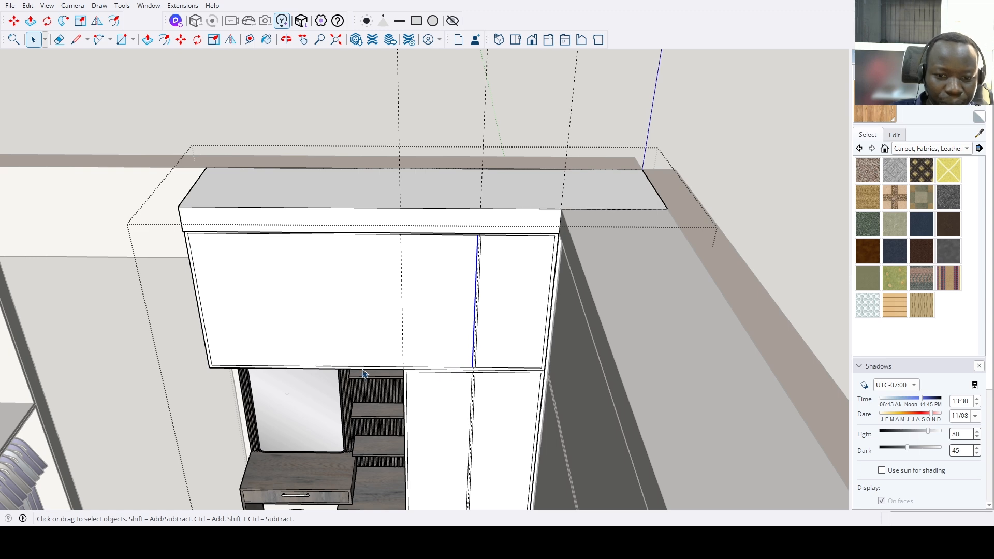
{"action": "middle_click_drag", "start_coordinate": [362, 372], "coordinate": [378, 328]}
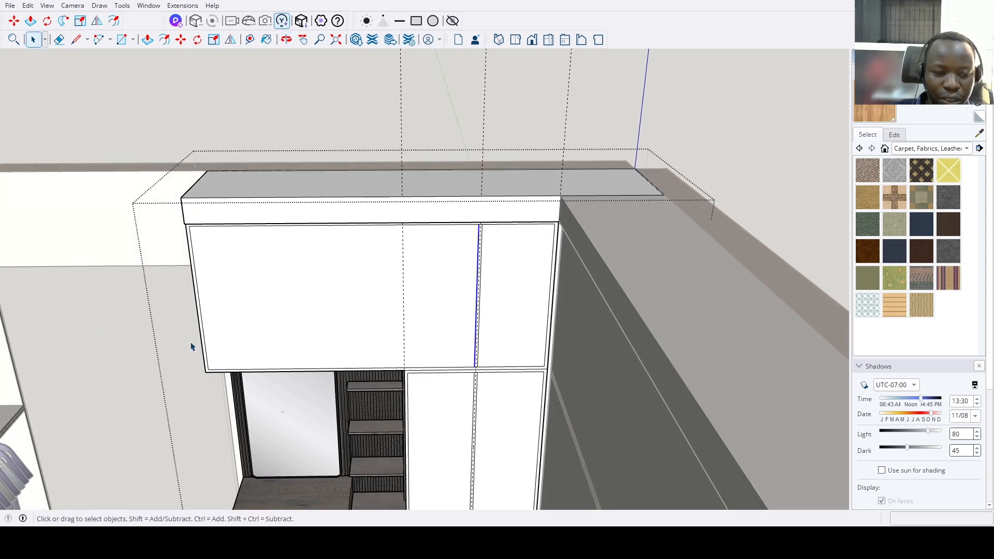
{"action": "scroll", "coordinate": [196, 334], "scroll_direction": "up", "scroll_amount": 2}
{"action": "key", "text": "t"}
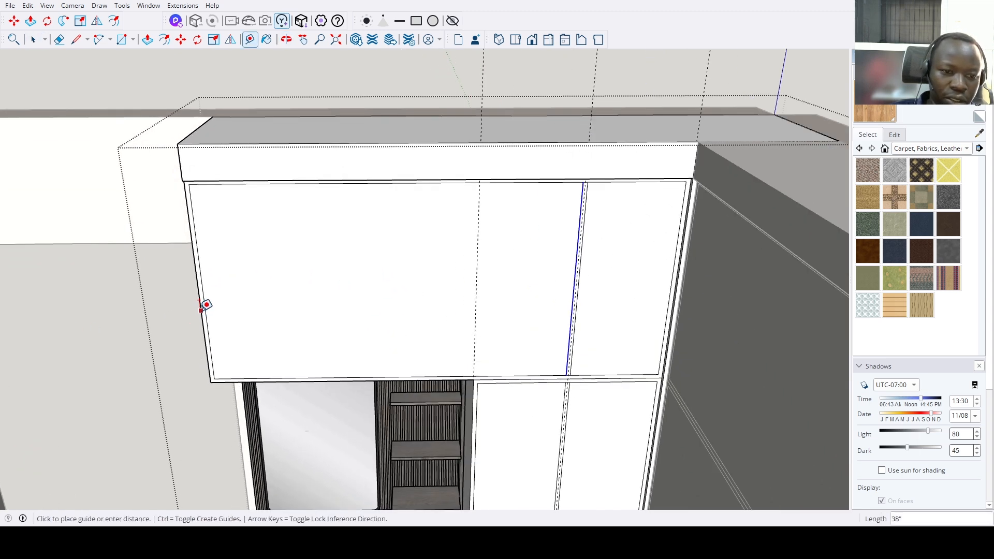
{"action": "scroll", "coordinate": [204, 306], "scroll_direction": "down", "scroll_amount": 2}
{"action": "key", "text": "space"}
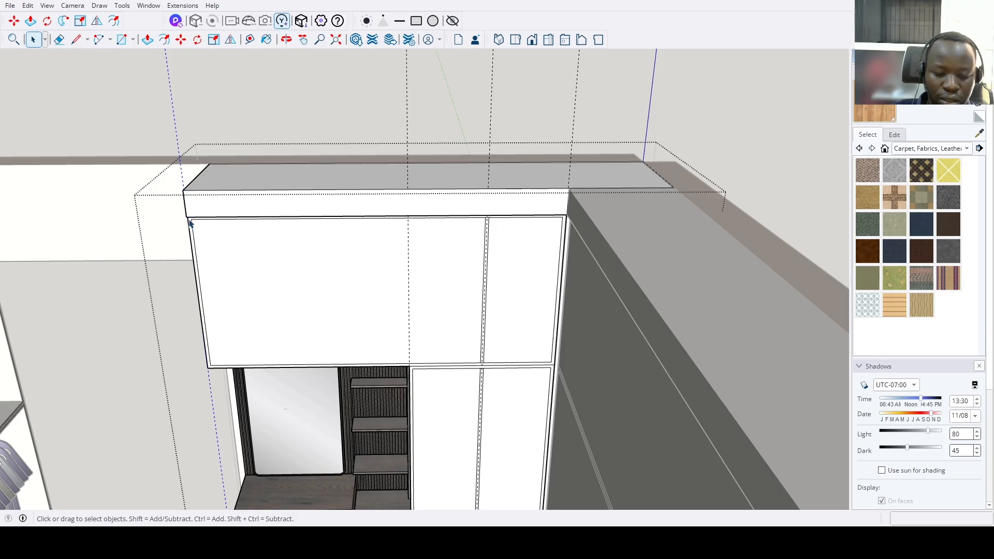
Copy the outer-edge guide 48" to the guide in line with the tall panel and divide the spacing with /3.
{"action": "key", "text": "m"}
{"action": "left_click", "coordinate": [191, 252]}
{"action": "key", "text": "ctrl"}
{"action": "scroll", "coordinate": [382, 339], "scroll_direction": "down", "scroll_amount": 2}
{"action": "scroll", "coordinate": [430, 302], "scroll_direction": "up", "scroll_amount": 2}
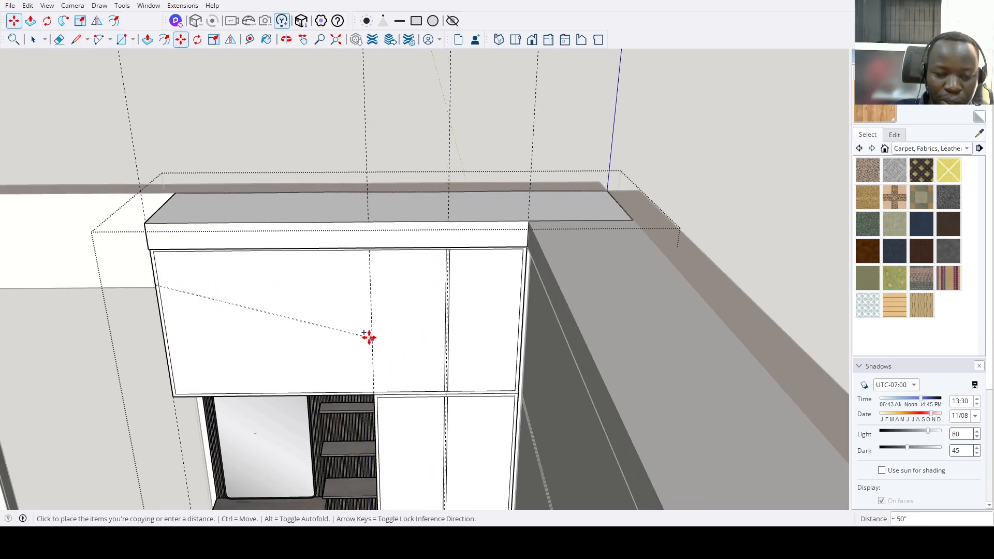
{"action": "left_click", "coordinate": [370, 284]}
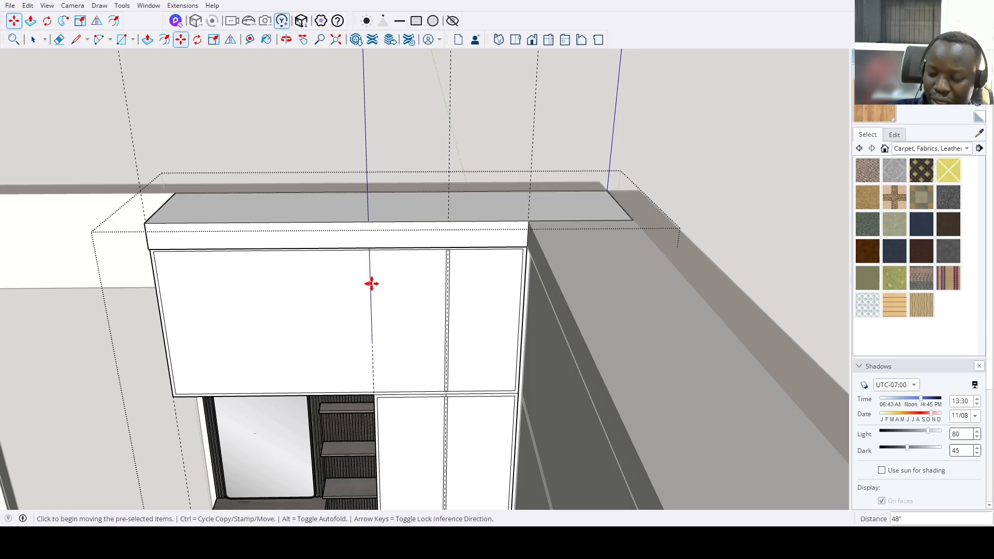
{"action": "type", "text": "/3"}
{"action": "key", "text": "Return"}
{"action": "scroll", "coordinate": [394, 311], "scroll_direction": "down", "scroll_amount": 3}
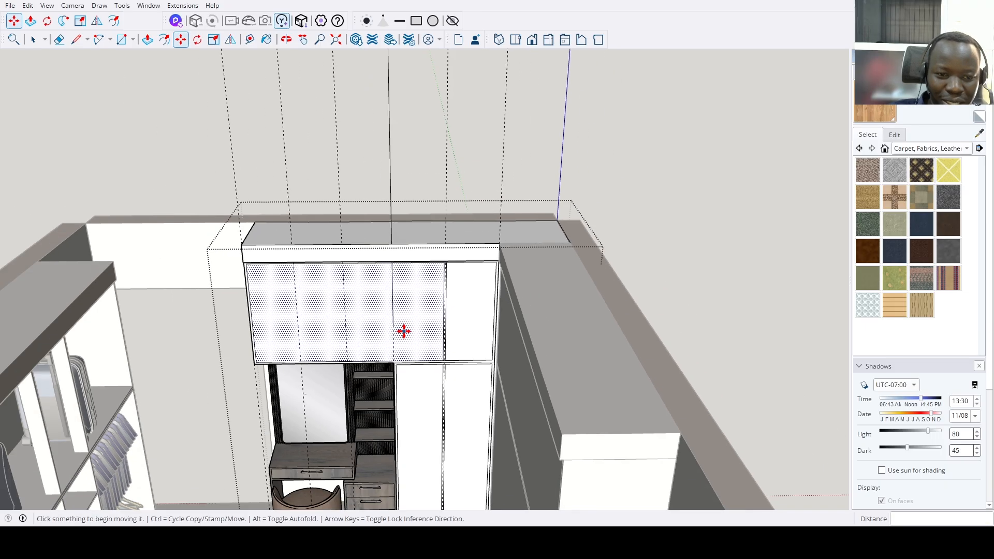
{"action": "scroll", "coordinate": [351, 344], "scroll_direction": "up", "scroll_amount": 4}
{"action": "key", "text": "space"}
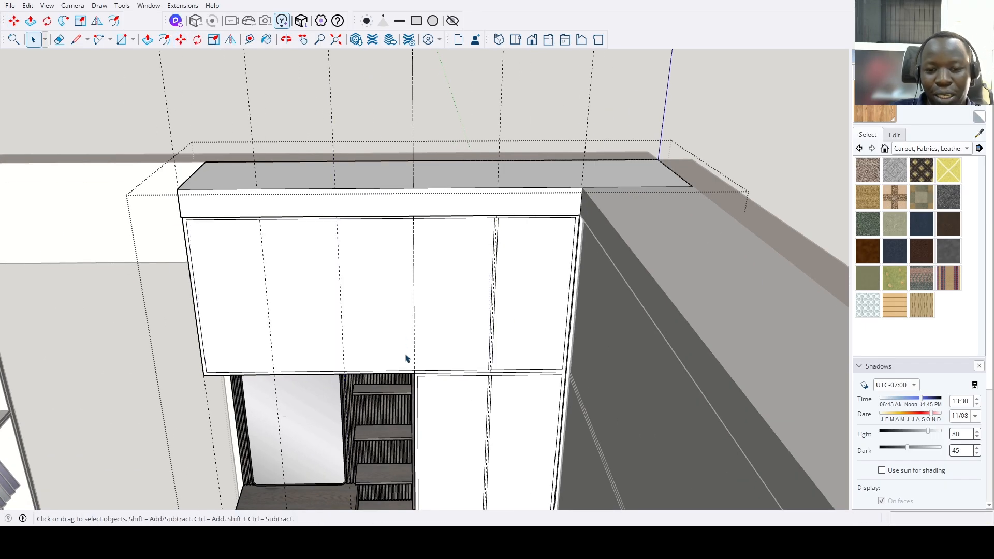
Copy both upper divider lines 17 3/8" onto the guide in line with the tall panel's dresser-side edge.
{"action": "scroll", "coordinate": [407, 362], "scroll_direction": "down", "scroll_amount": 3}
{"action": "scroll", "coordinate": [469, 344], "scroll_direction": "up", "scroll_amount": 3}
{"action": "left_click", "coordinate": [470, 343]}
{"action": "scroll", "coordinate": [472, 342], "scroll_direction": "up", "scroll_amount": 3}
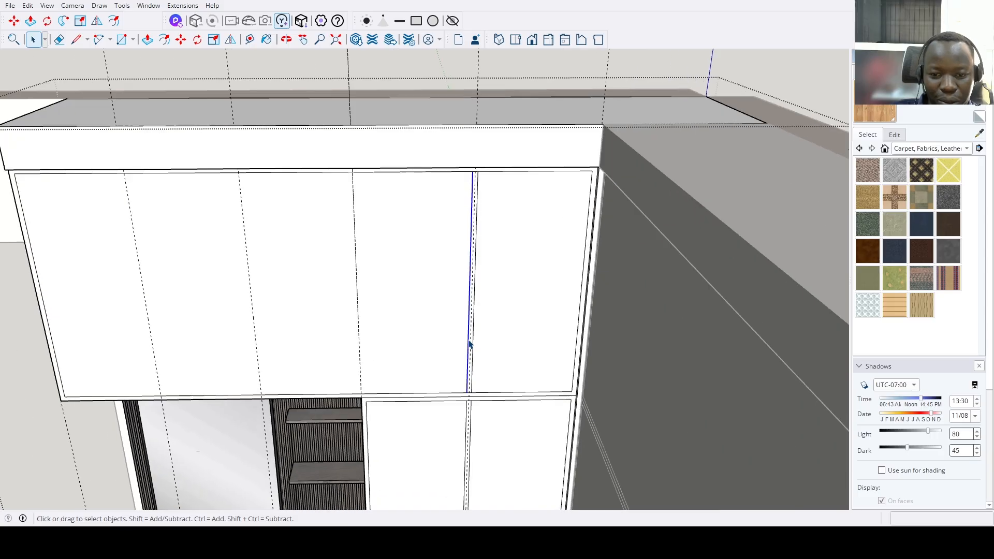
{"action": "left_click", "coordinate": [477, 336], "text": "shift"}
{"action": "scroll", "coordinate": [473, 339], "scroll_direction": "up", "scroll_amount": 4}
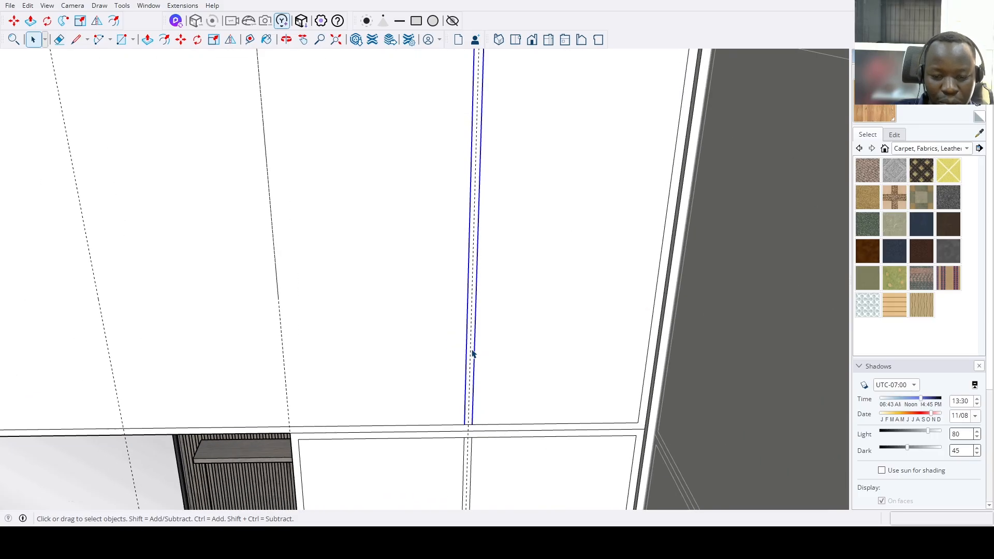
{"action": "key", "text": "m"}
{"action": "key", "text": "ctrl"}
{"action": "left_click", "coordinate": [471, 334]}
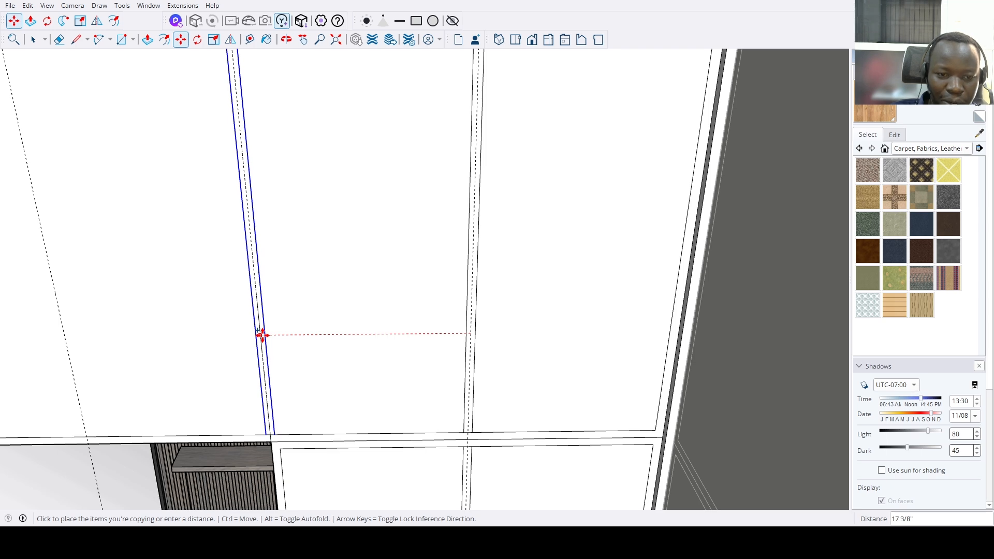
Copy the new divider pair two guides over, onto the guide nearest the upper panel's outer edge.
{"action": "scroll", "coordinate": [261, 337], "scroll_direction": "down", "scroll_amount": 4}
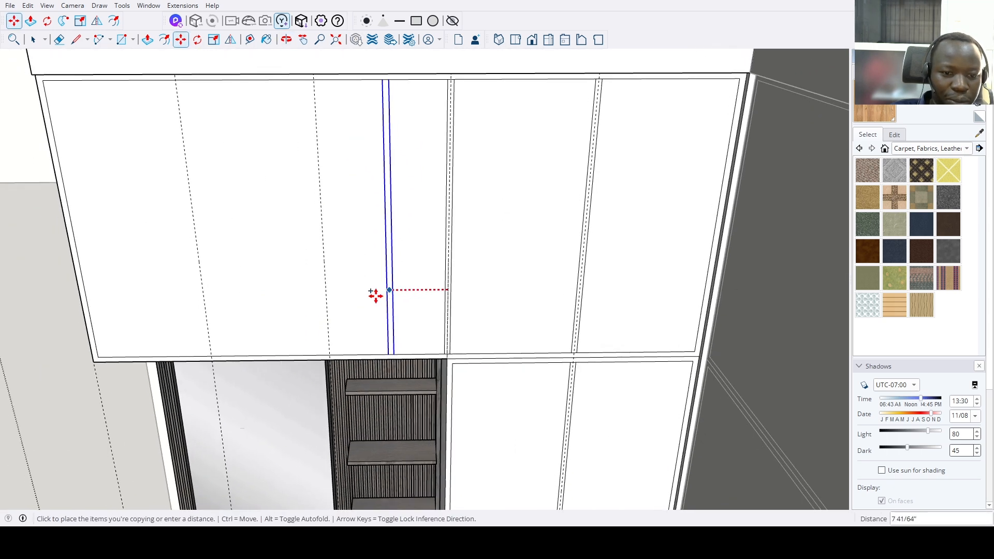
{"action": "scroll", "coordinate": [323, 291], "scroll_direction": "down", "scroll_amount": 3}
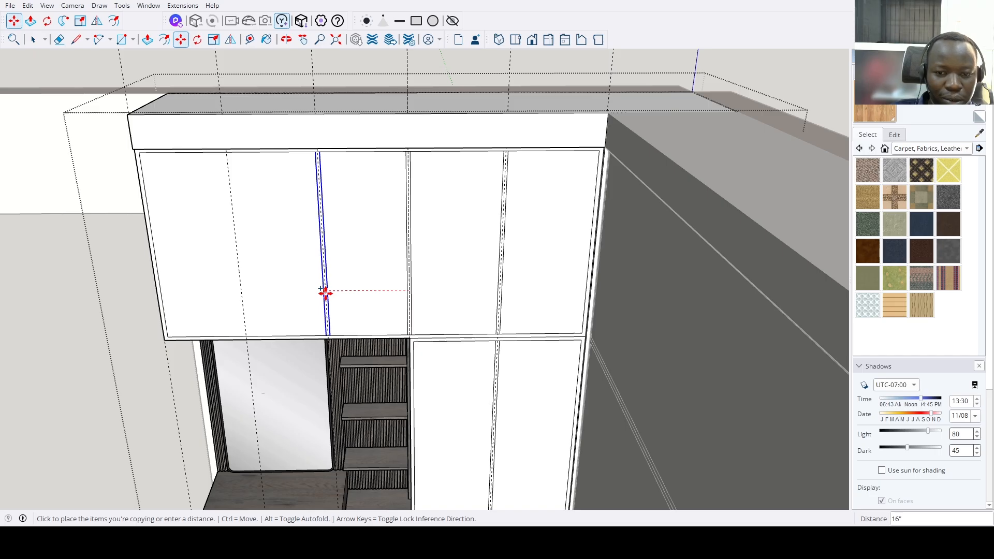
{"action": "scroll", "coordinate": [260, 339], "scroll_direction": "down", "scroll_amount": 3}
{"action": "left_click", "coordinate": [251, 343]}
{"action": "middle_click_drag", "start_coordinate": [251, 344], "coordinate": [291, 328], "text": "shift"}
{"action": "key", "text": "space"}
Push the dresser-side tall compartment face into the wardrobe block and repeat the same depth on the tall compartment beside it.
{"action": "scroll", "coordinate": [328, 307], "scroll_direction": "up", "scroll_amount": 1}
{"action": "key", "text": "p"}
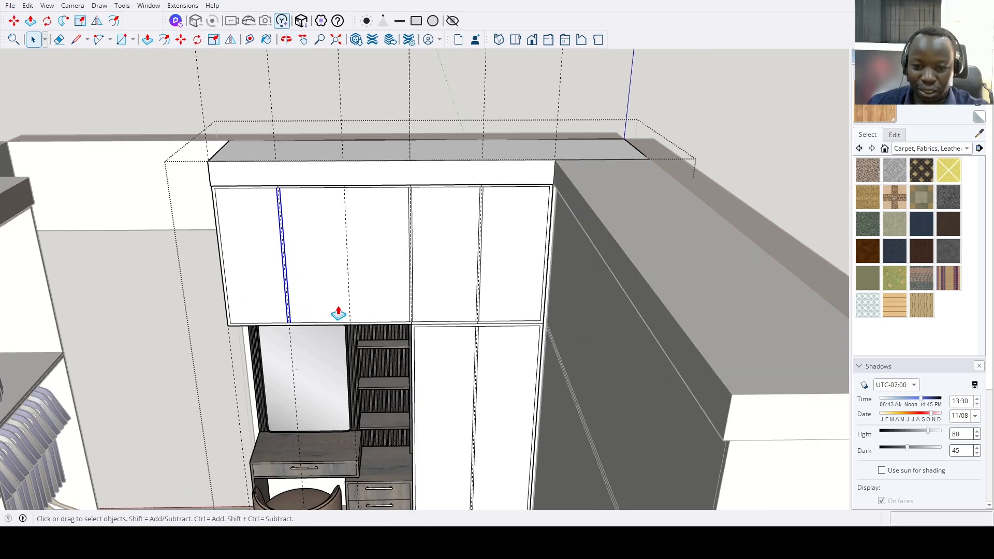
{"action": "left_click", "coordinate": [444, 396]}
{"action": "scroll", "coordinate": [246, 372], "scroll_direction": "up", "scroll_amount": 2}
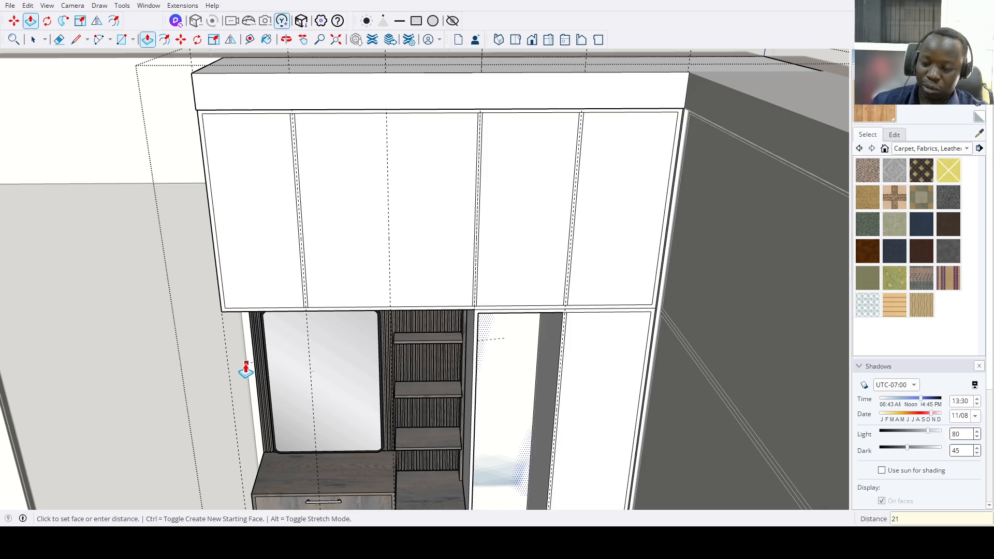
{"action": "type", "text": "."}
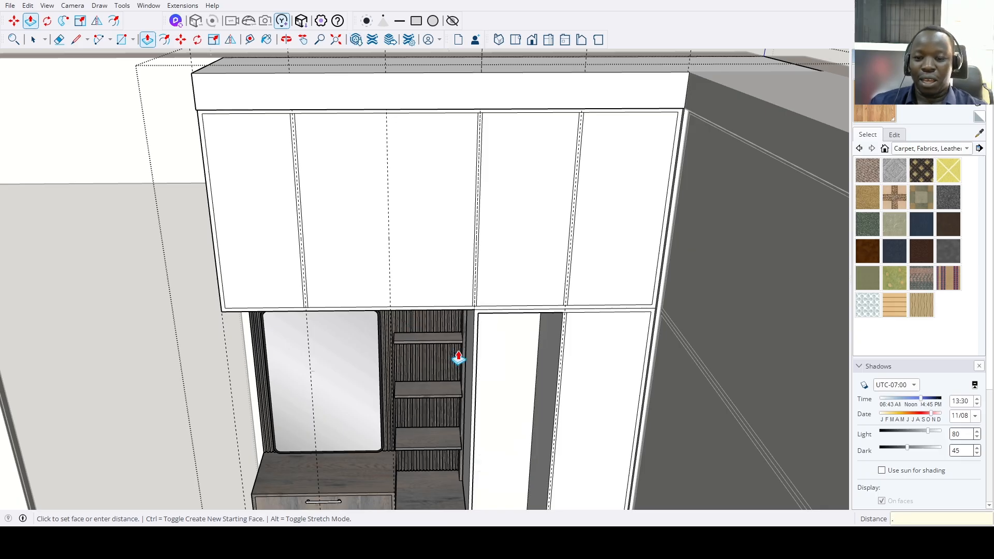
{"action": "scroll", "coordinate": [594, 420], "scroll_direction": "down", "scroll_amount": 2}
{"action": "double_click", "coordinate": [595, 420]}
Push the four upper compartment faces inward to the same depth as the tall compartments.
{"action": "double_click", "coordinate": [617, 300]}
{"action": "left_click", "coordinate": [553, 304]}
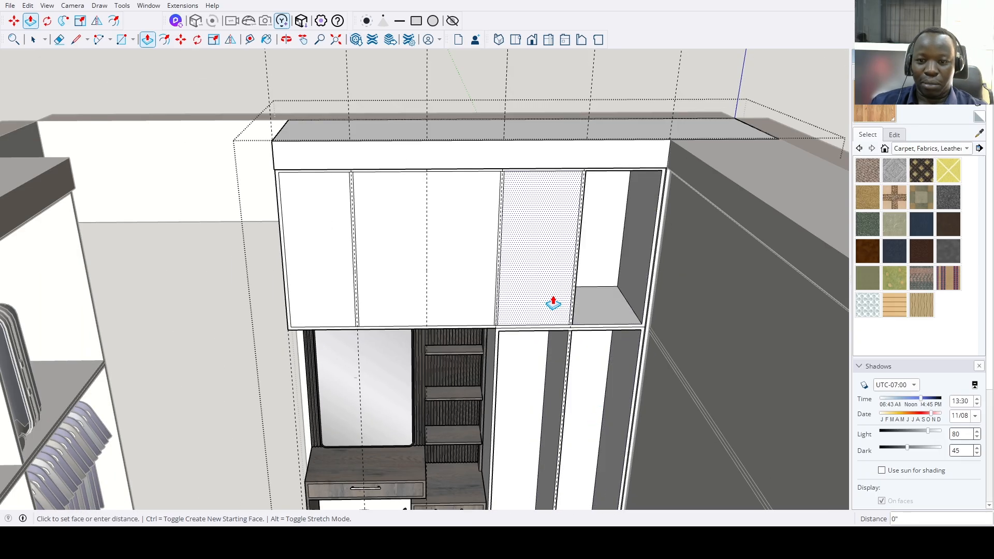
{"action": "left_click", "coordinate": [553, 303]}
{"action": "double_click", "coordinate": [470, 311]}
{"action": "double_click", "coordinate": [328, 311]}
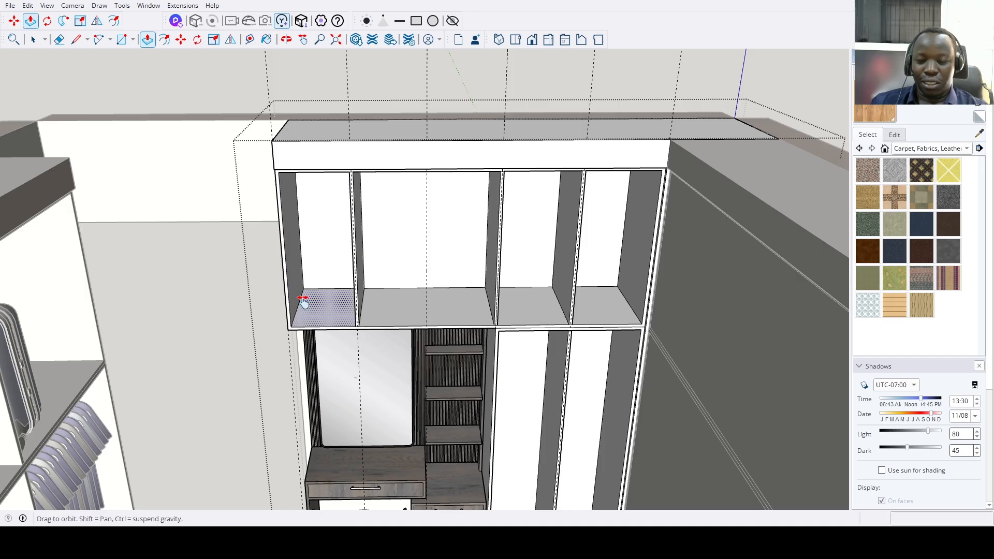
{"action": "middle_click_drag", "start_coordinate": [303, 303], "coordinate": [492, 348]}
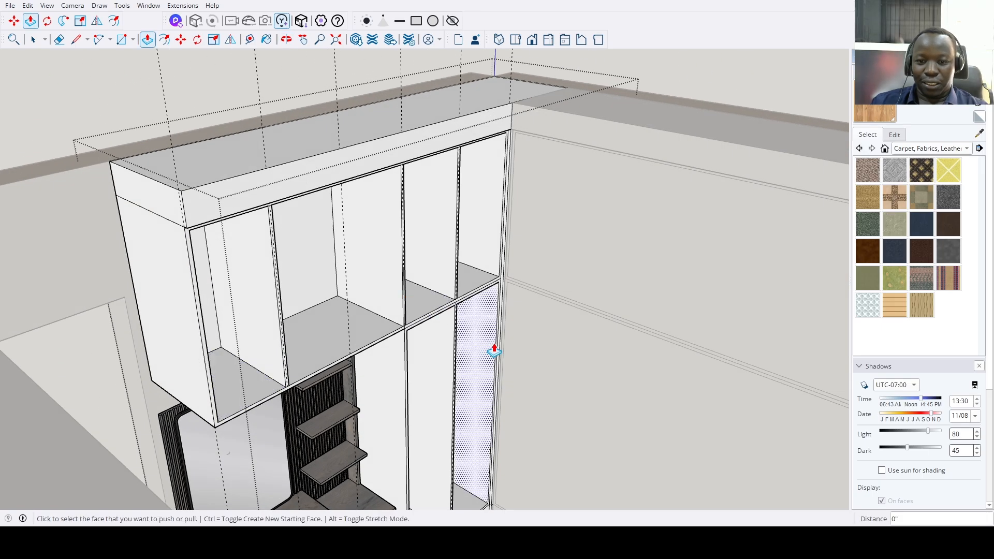
Push the side face of the divider between the two end upper compartments through its 3/4" thickness to remove it.
{"action": "left_click", "coordinate": [489, 268]}
{"action": "scroll", "coordinate": [451, 295], "scroll_direction": "up", "scroll_amount": 3}
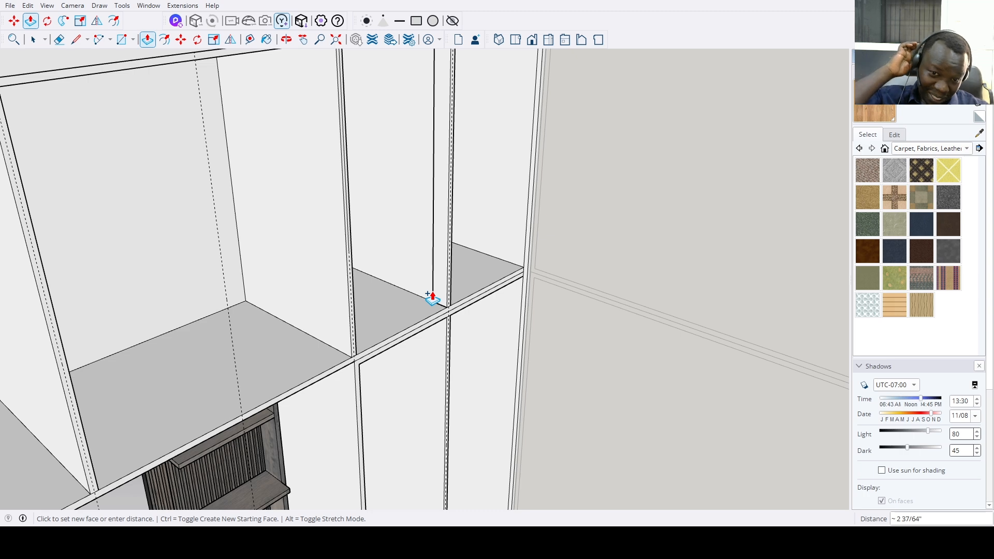
{"action": "key", "text": "Escape"}
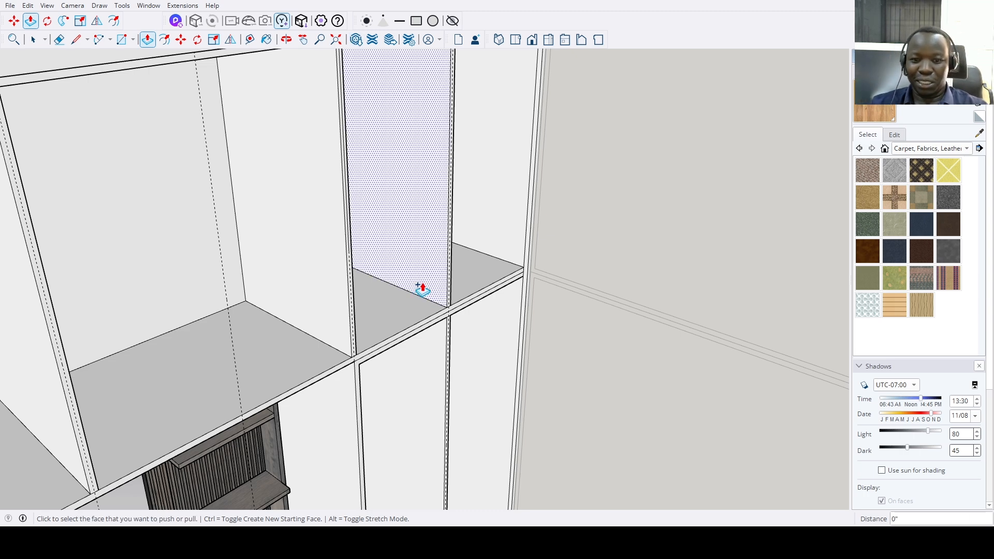
{"action": "left_click", "coordinate": [430, 288]}
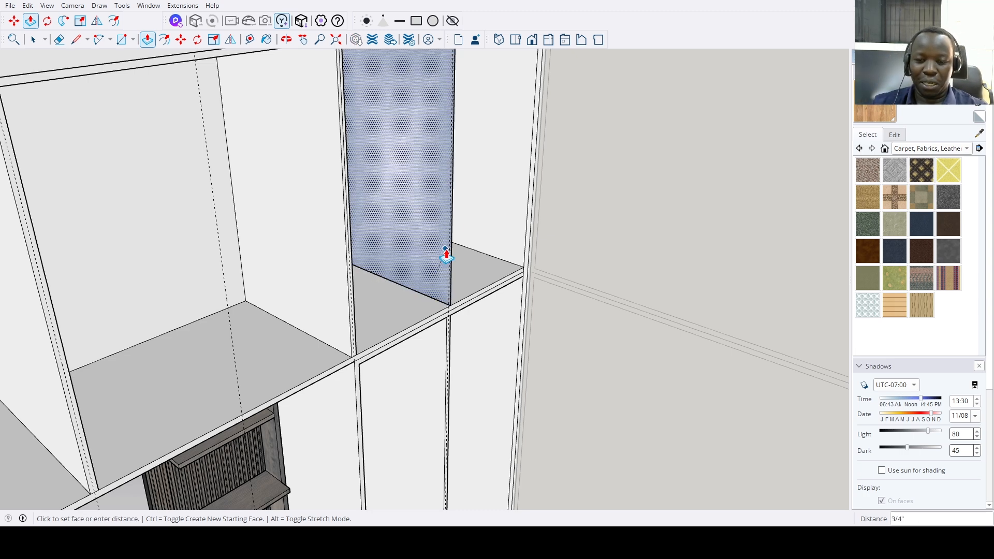
{"action": "left_click", "coordinate": [536, 243]}
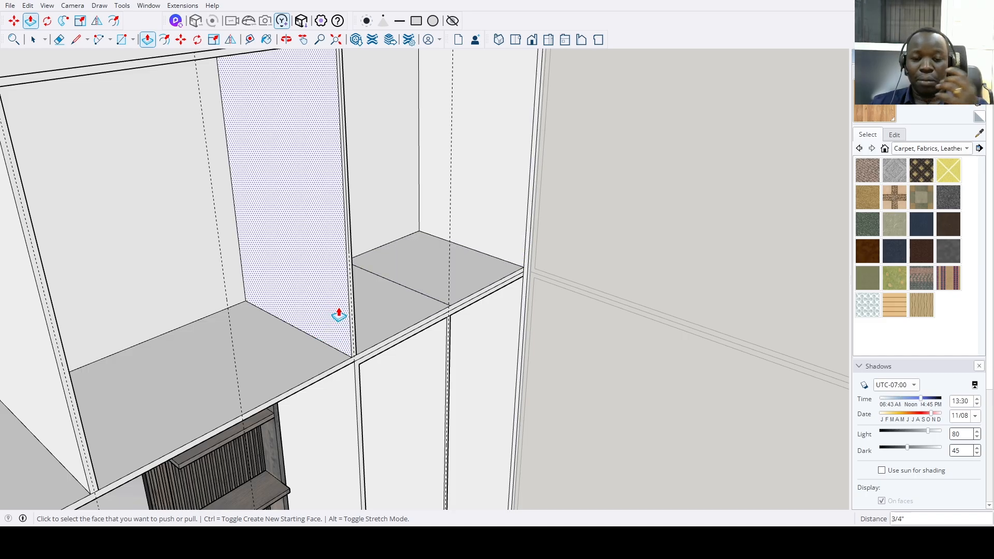
Erase the leftover divider edges on the floor and ceiling of the merged end compartment.
{"action": "key", "text": "e"}
{"action": "left_click", "coordinate": [407, 282]}
{"action": "mouse_move", "coordinate": [395, 344]}
{"action": "middle_mouse_down"}
{"action": "mouse_move", "coordinate": [410, 270]}
{"action": "mouse_move", "coordinate": [373, 335]}
{"action": "mouse_move", "coordinate": [327, 333]}
{"action": "middle_mouse_up"}
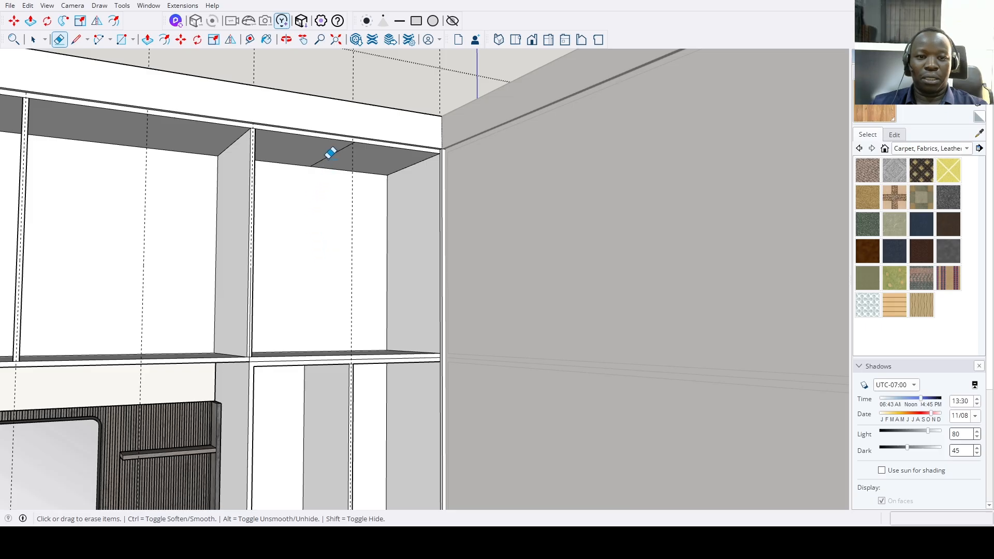
{"action": "middle_click_drag", "start_coordinate": [340, 223], "coordinate": [396, 325]}
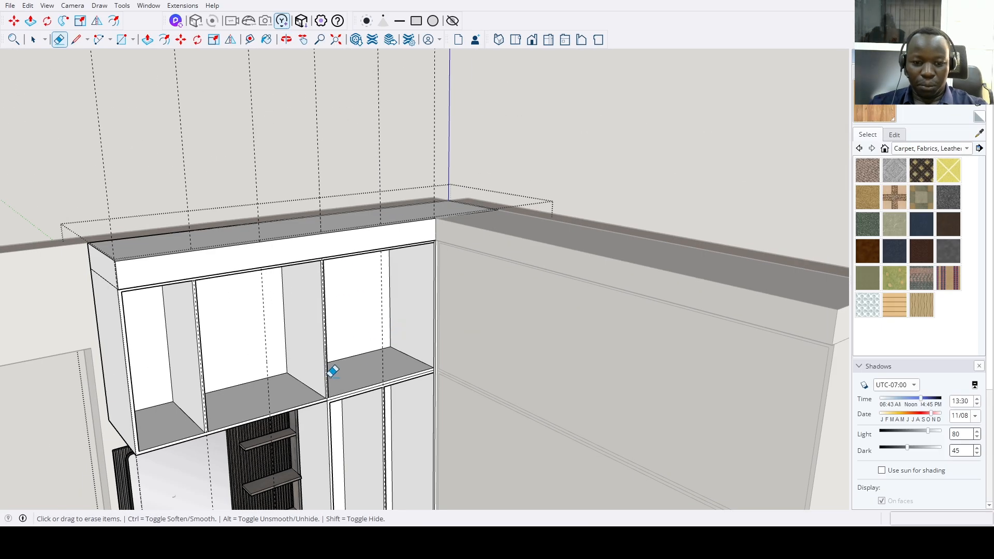
Reduce the two remaining upper dividers to 4" deep front strips by pushing away the section behind each.
{"action": "key", "text": "p"}
{"action": "scroll", "coordinate": [331, 375], "scroll_direction": "up", "scroll_amount": 5}
{"action": "left_click", "coordinate": [320, 400]}
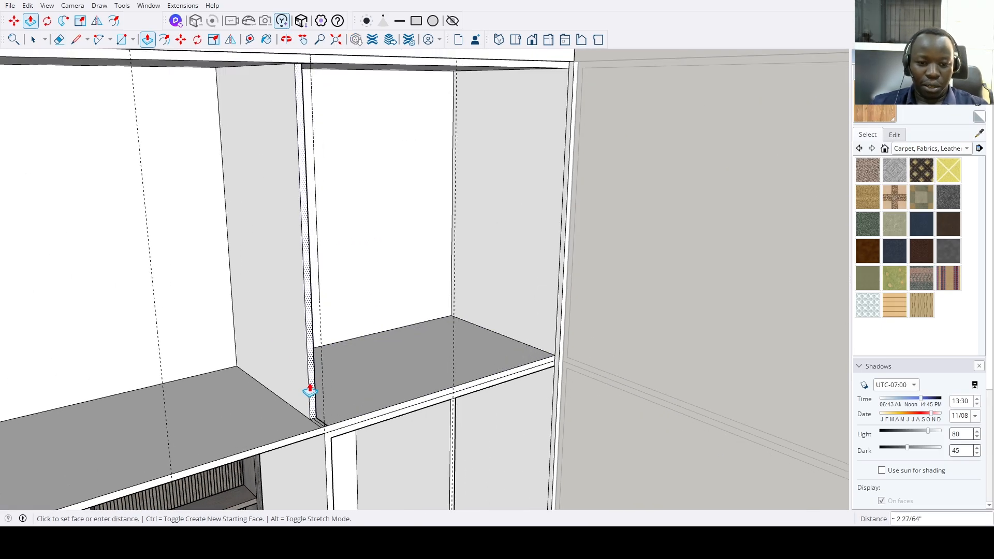
{"action": "left_click", "coordinate": [309, 391]}
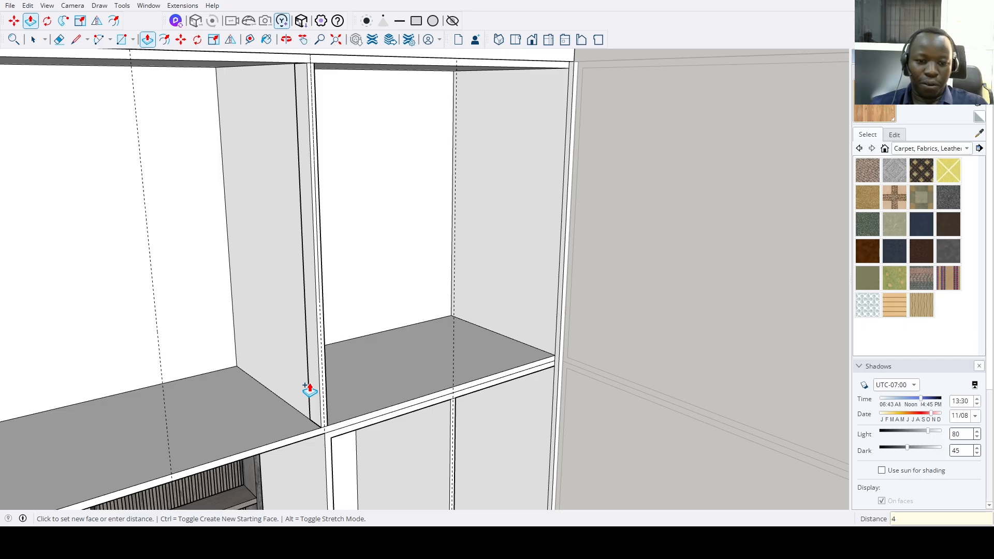
{"action": "type", "text": "44\""}
{"action": "key", "text": "Return"}
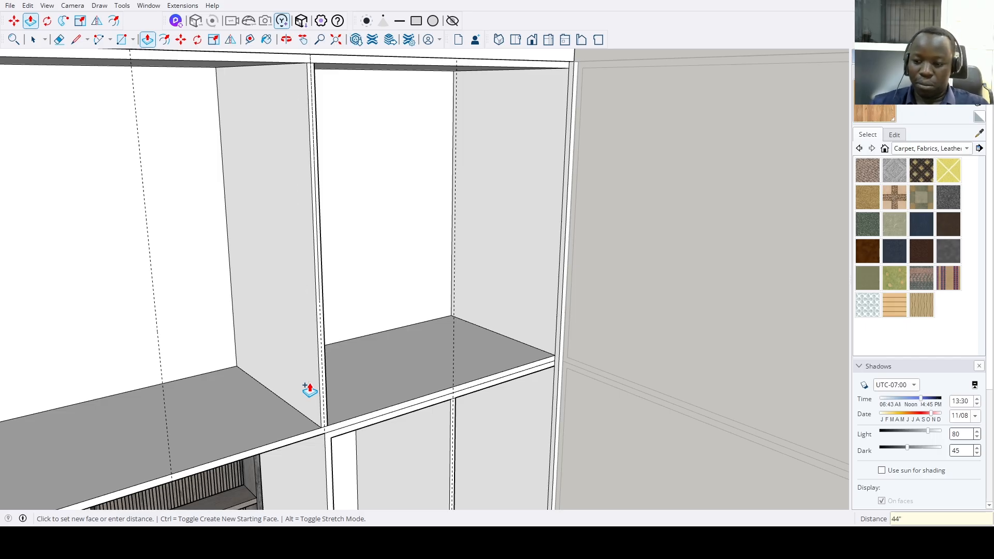
{"action": "type", "text": "4\""}
{"action": "key", "text": "Return"}
{"action": "scroll", "coordinate": [316, 399], "scroll_direction": "down", "scroll_amount": 5}
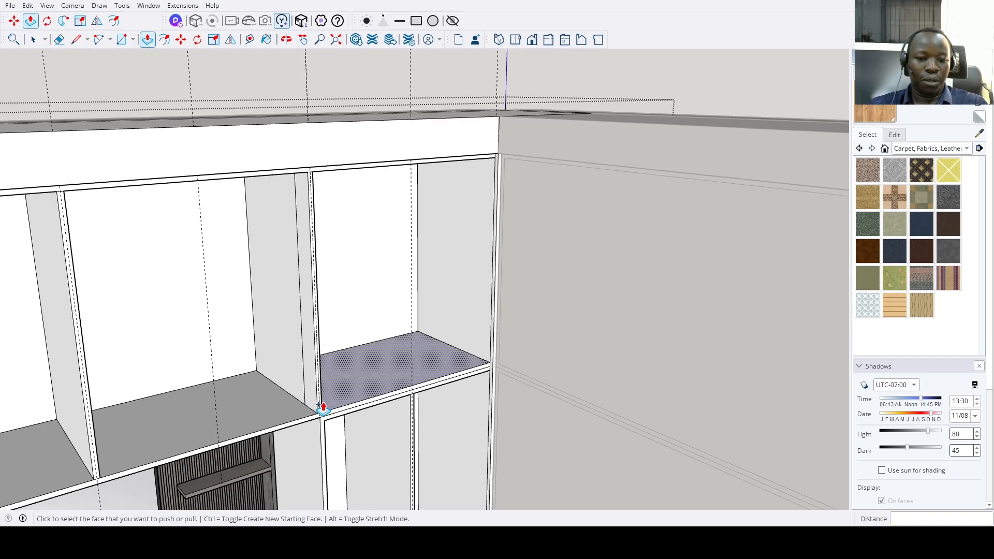
{"action": "scroll", "coordinate": [186, 433], "scroll_direction": "up", "scroll_amount": 1}
{"action": "scroll", "coordinate": [188, 431], "scroll_direction": "up", "scroll_amount": 3}
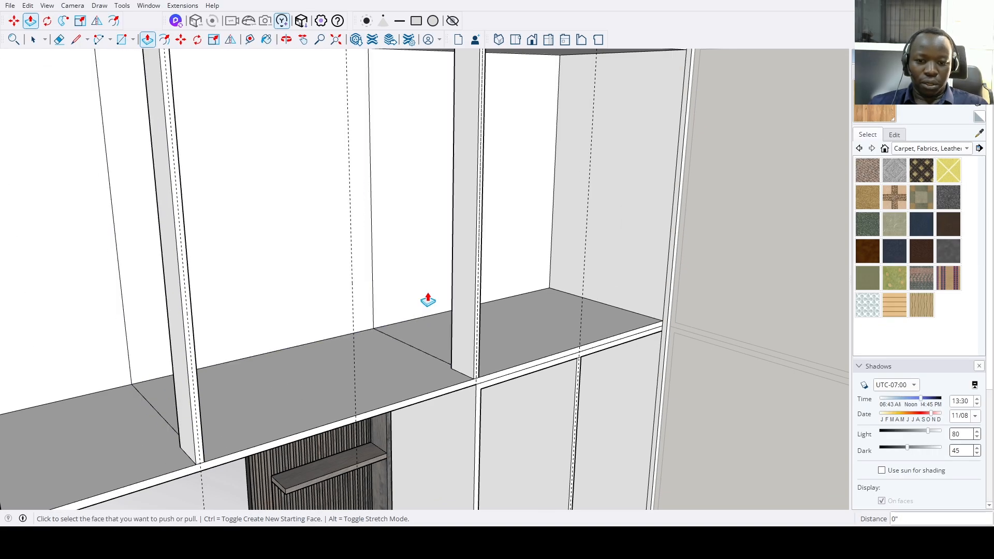
{"action": "middle_click_drag", "start_coordinate": [600, 281], "coordinate": [566, 310]}
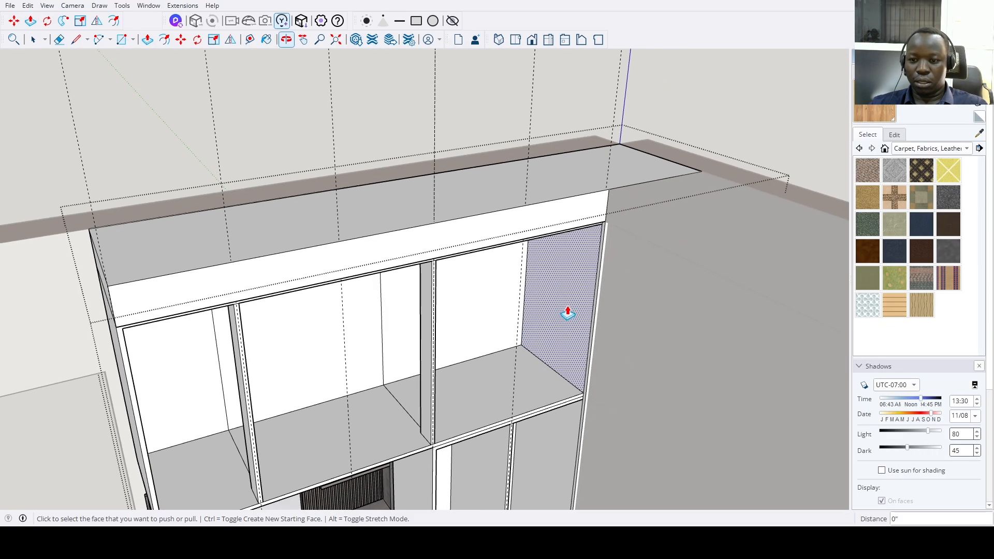
Push the outer side faces of the end upper and tall compartments 21 3/4" toward the room corner.
{"action": "left_click", "coordinate": [570, 439]}
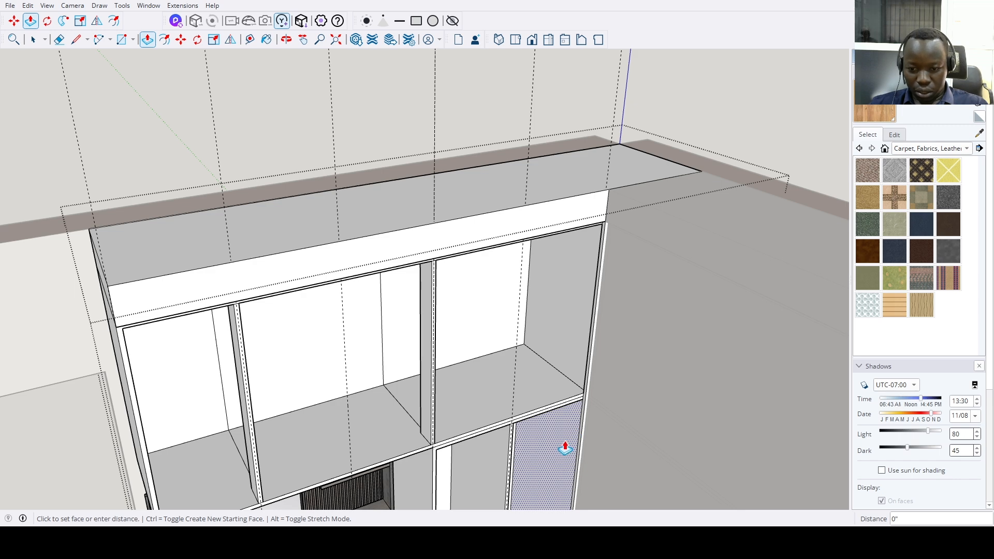
{"action": "scroll", "coordinate": [564, 443], "scroll_direction": "down", "scroll_amount": 3}
{"action": "scroll", "coordinate": [653, 283], "scroll_direction": "up", "scroll_amount": 1}
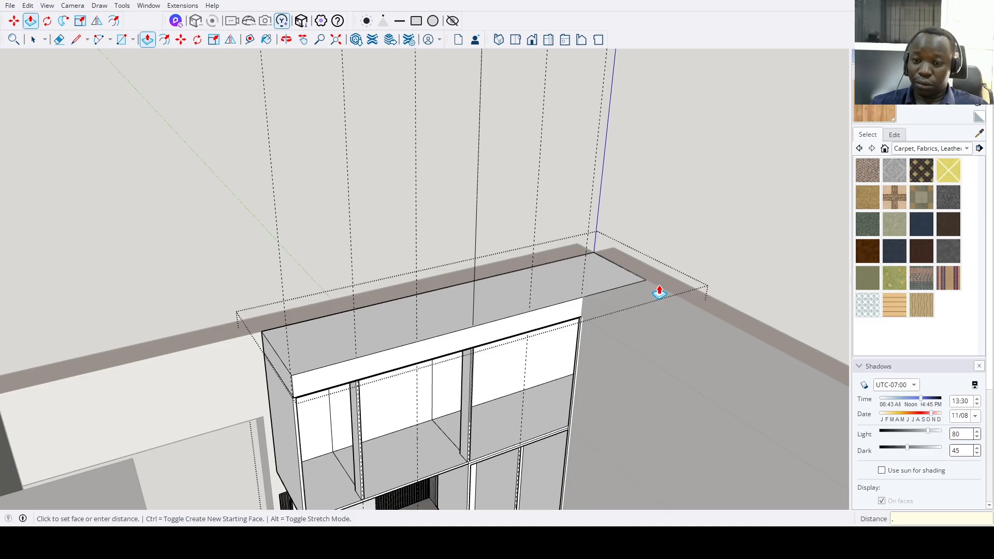
{"action": "type", "text": "75"}
{"action": "key", "text": "Return"}
{"action": "middle_click_drag", "start_coordinate": [636, 320], "coordinate": [677, 313]}
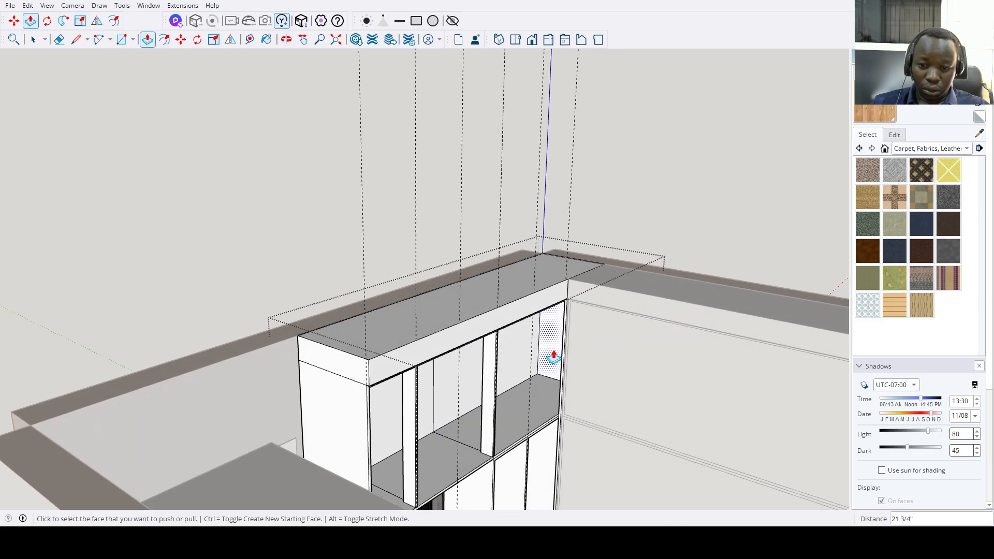
Erase the leftover divider edges on the floor, back wall and ceiling of the upper compartments.
{"action": "middle_click_drag", "start_coordinate": [545, 461], "coordinate": [266, 404]}
{"action": "scroll", "coordinate": [363, 424], "scroll_direction": "up", "scroll_amount": 6}
{"action": "key", "text": "e"}
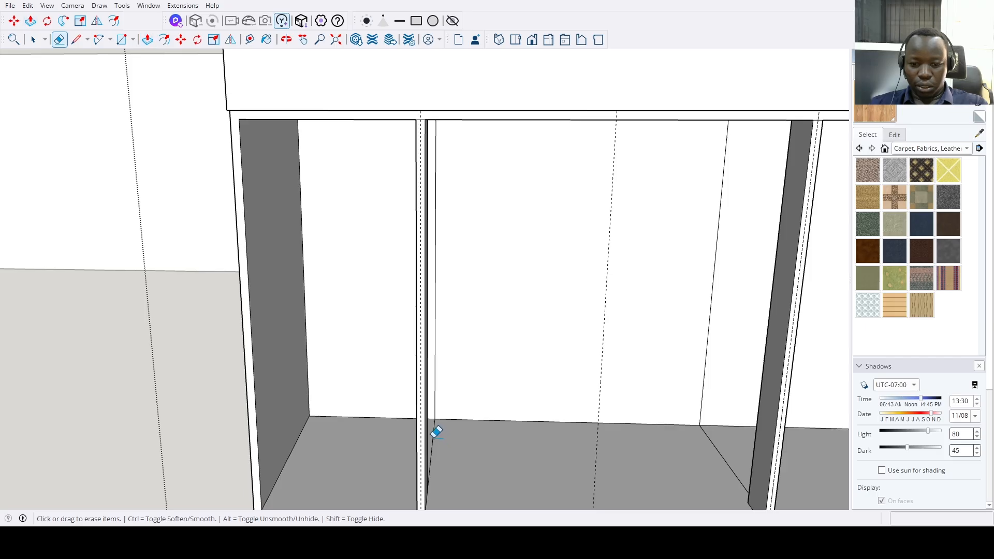
{"action": "left_click", "coordinate": [436, 394]}
{"action": "left_click", "coordinate": [720, 451]}
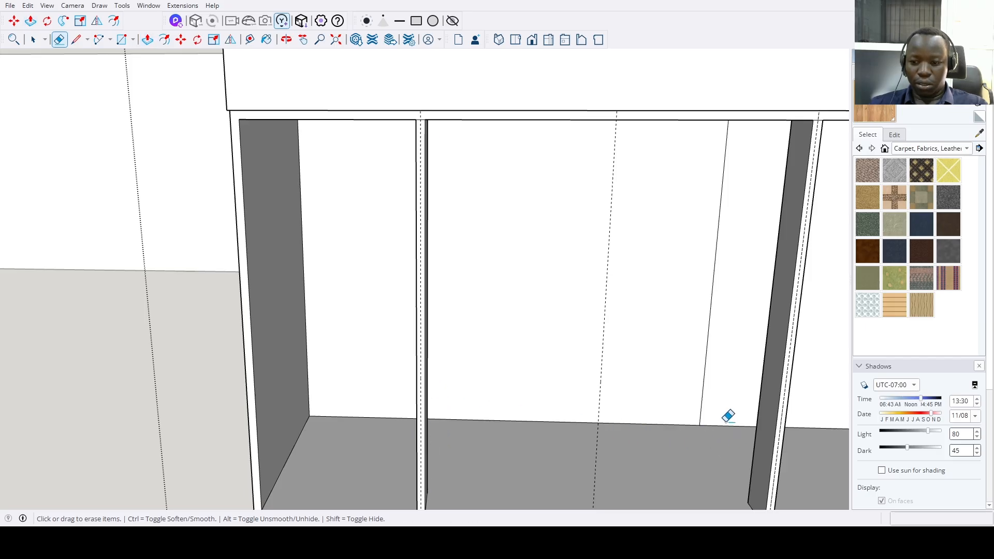
{"action": "left_click_drag", "start_coordinate": [723, 422], "coordinate": [672, 373]}
{"action": "scroll", "coordinate": [669, 424], "scroll_direction": "down", "scroll_amount": 3}
{"action": "middle_click_drag", "start_coordinate": [672, 428], "coordinate": [705, 227]}
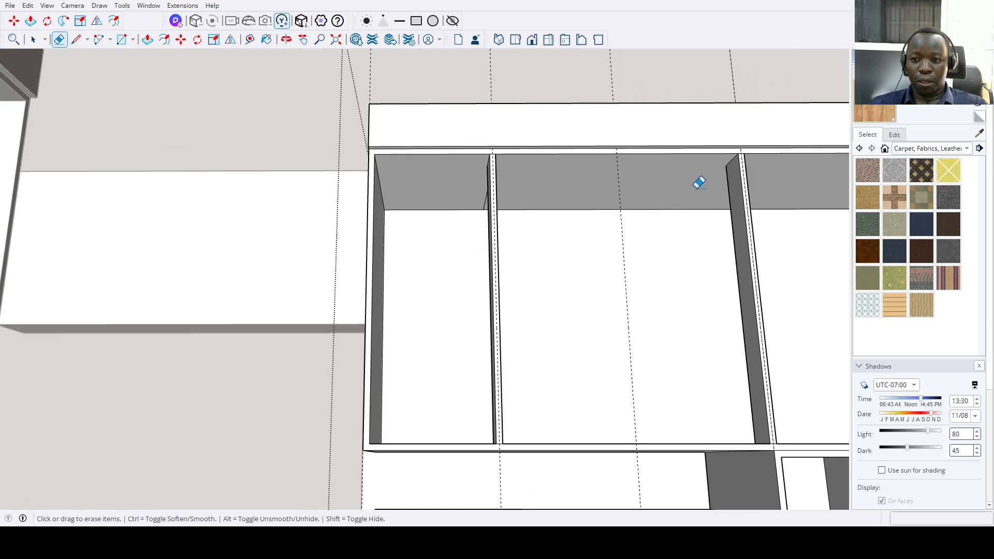
{"action": "middle_click_drag", "start_coordinate": [699, 182], "coordinate": [505, 196]}
{"action": "scroll", "coordinate": [487, 186], "scroll_direction": "down", "scroll_amount": 2}
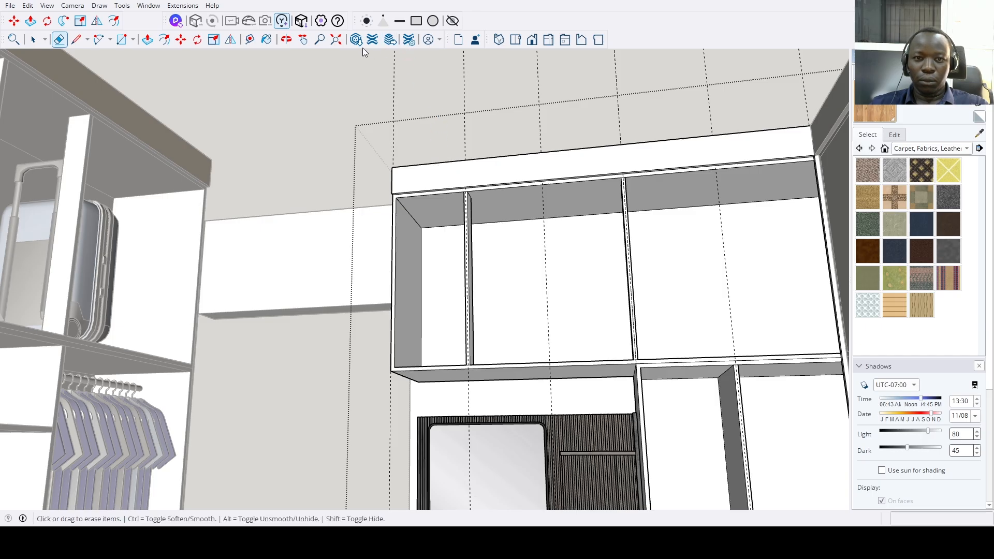
Open the dresser group and sample the dark wood material from the top of its drawer unit.
{"action": "middle_click_drag", "start_coordinate": [388, 120], "coordinate": [491, 344]}
{"action": "scroll", "coordinate": [499, 332], "scroll_direction": "up", "scroll_amount": 4}
{"action": "middle_click_drag", "start_coordinate": [443, 402], "coordinate": [407, 331]}
{"action": "scroll", "coordinate": [375, 433], "scroll_direction": "down", "scroll_amount": 7}
{"action": "middle_click_drag", "start_coordinate": [357, 422], "coordinate": [452, 286], "text": "shift"}
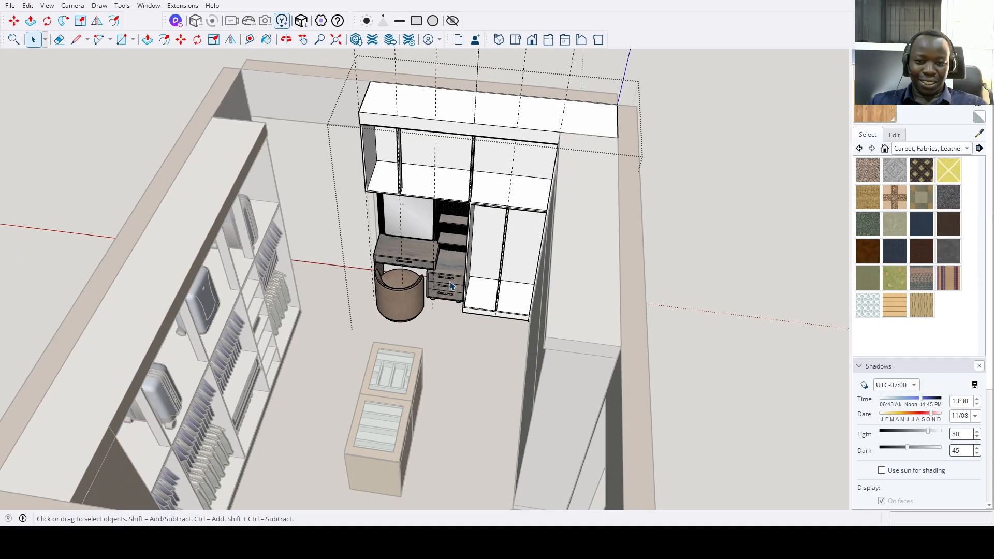
{"action": "double_click", "coordinate": [450, 282]}
{"action": "scroll", "coordinate": [446, 278], "scroll_direction": "up", "scroll_amount": 3}
{"action": "left_click", "coordinate": [449, 269]}
{"action": "key", "text": "b"}
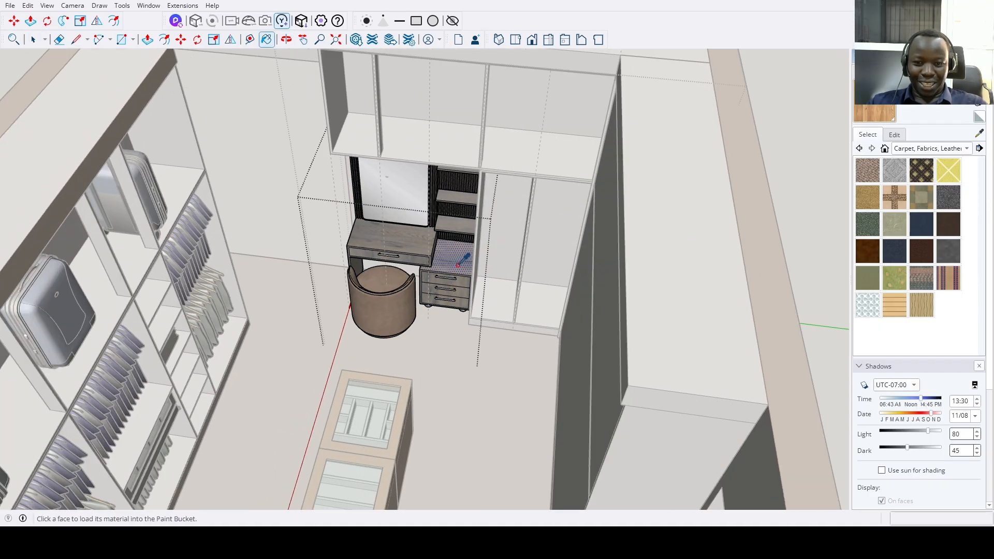
{"action": "left_click", "coordinate": [457, 265], "text": "alt"}
Paint the island cabinet nearest the dresser with the sampled dark wood.
{"action": "key", "text": "space"}
{"action": "double_click", "coordinate": [370, 446]}
{"action": "left_click", "coordinate": [370, 447]}
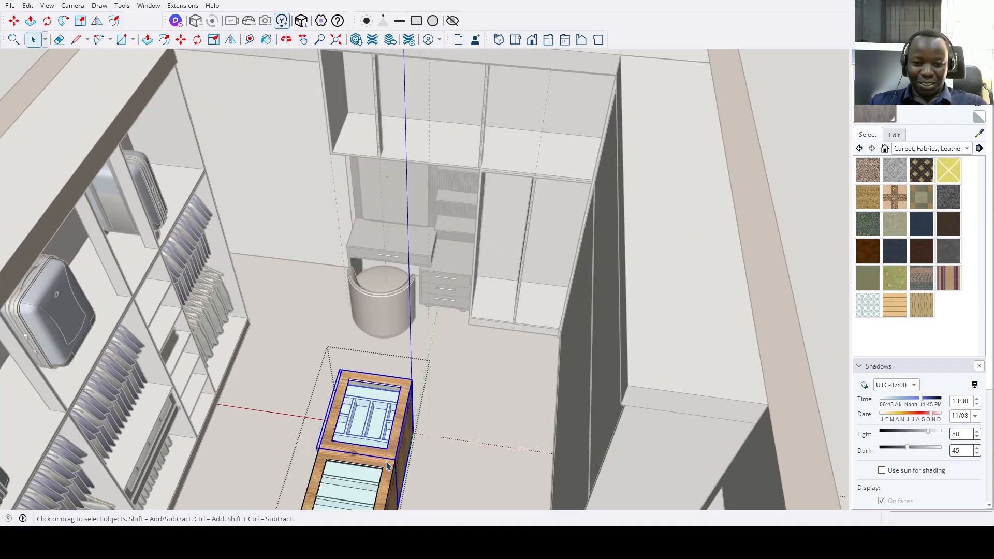
{"action": "key", "text": "b"}
{"action": "left_click", "coordinate": [394, 452]}
{"action": "scroll", "coordinate": [396, 467], "scroll_direction": "up", "scroll_amount": 2}
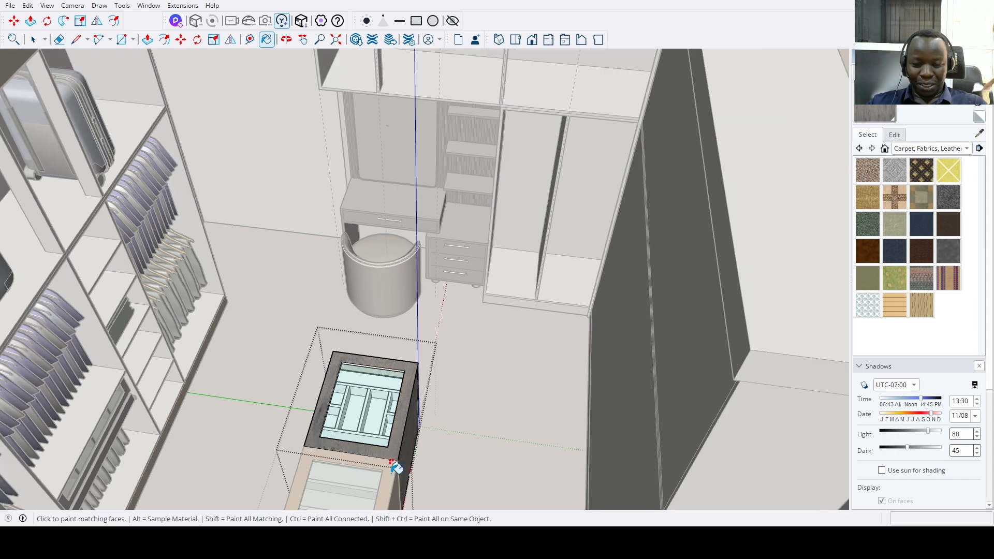
Paint the second island cabinet's top and drawer fronts with the same dark wood.
{"action": "scroll", "coordinate": [397, 468], "scroll_direction": "down", "scroll_amount": 3}
{"action": "key", "text": "space"}
{"action": "double_click", "coordinate": [391, 481]}
{"action": "key", "text": "b"}
{"action": "middle_click_drag", "start_coordinate": [391, 480], "coordinate": [390, 418]}
{"action": "key", "text": "space"}
{"action": "scroll", "coordinate": [406, 382], "scroll_direction": "up", "scroll_amount": 4}
{"action": "left_click", "coordinate": [434, 367]}
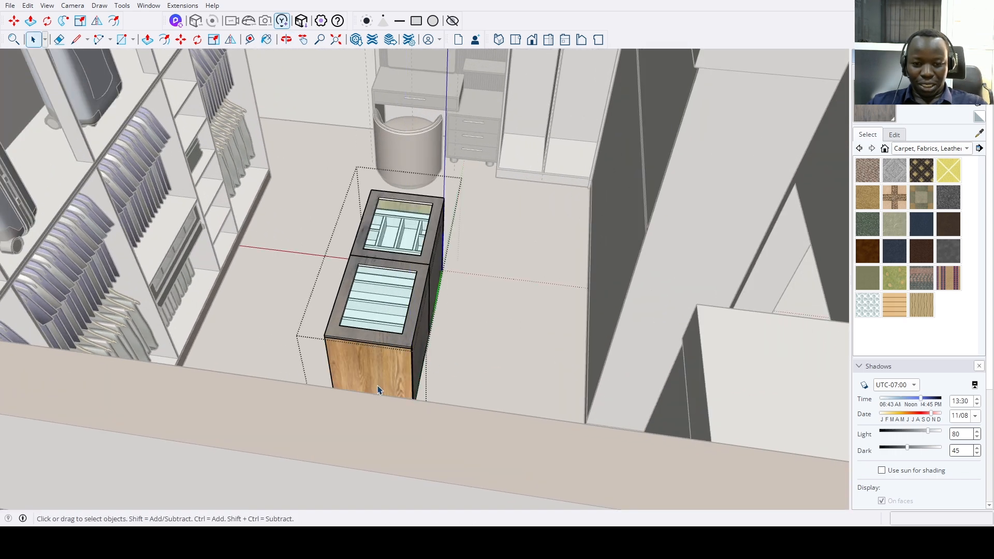
Paint the oak end panel of the second island cabinet with the dark wood.
{"action": "key", "text": "b"}
{"action": "scroll", "coordinate": [579, 410], "scroll_direction": "up", "scroll_amount": 6}
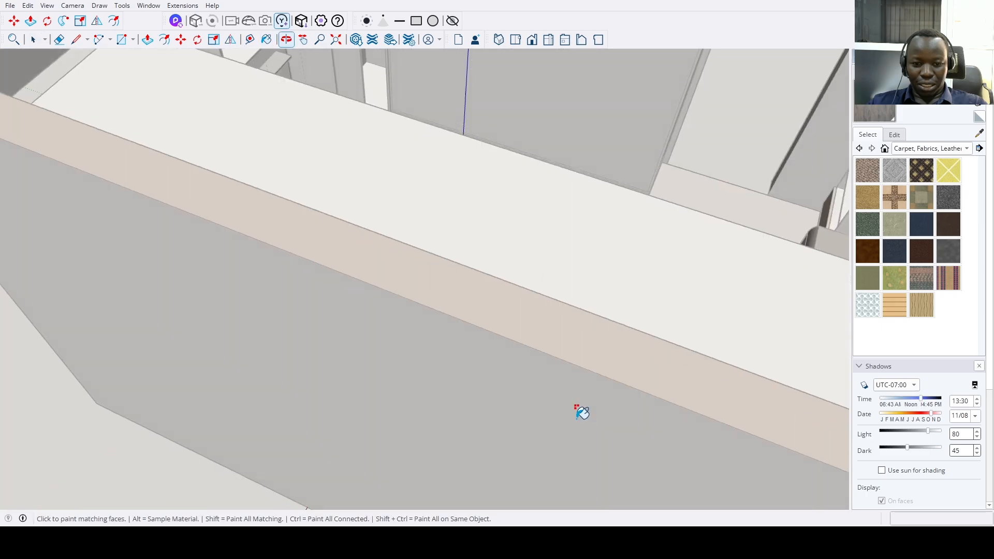
{"action": "left_click", "coordinate": [336, 39]}
{"action": "scroll", "coordinate": [474, 352], "scroll_direction": "up", "scroll_amount": 8}
{"action": "scroll", "coordinate": [459, 324], "scroll_direction": "up", "scroll_amount": 3}
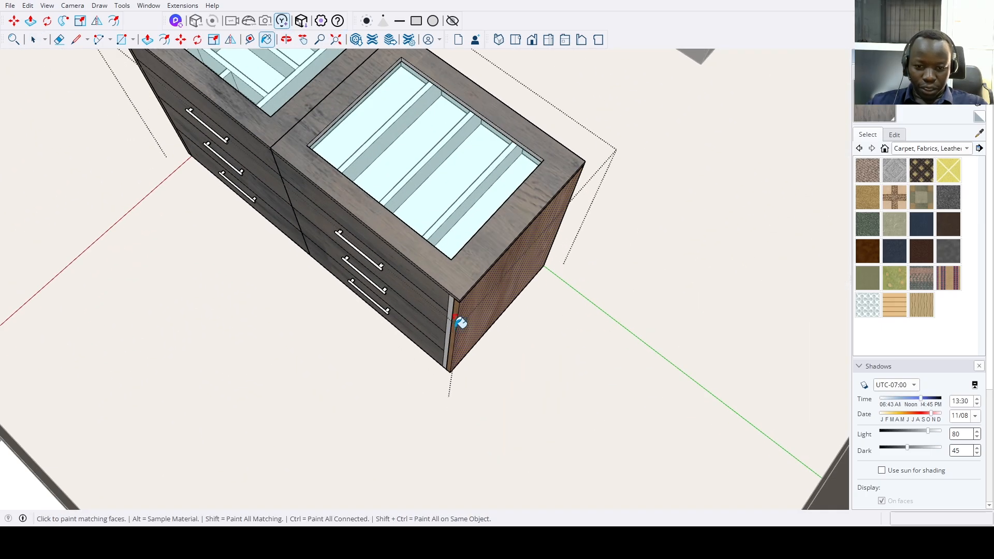
{"action": "scroll", "coordinate": [443, 359], "scroll_direction": "down", "scroll_amount": 5}
{"action": "scroll", "coordinate": [455, 337], "scroll_direction": "up", "scroll_amount": 8}
Pull the end panel's front edge out about 15/64" on the drawer side and close the cabinet for editing.
{"action": "key", "text": "p"}
{"action": "left_click", "coordinate": [451, 323]}
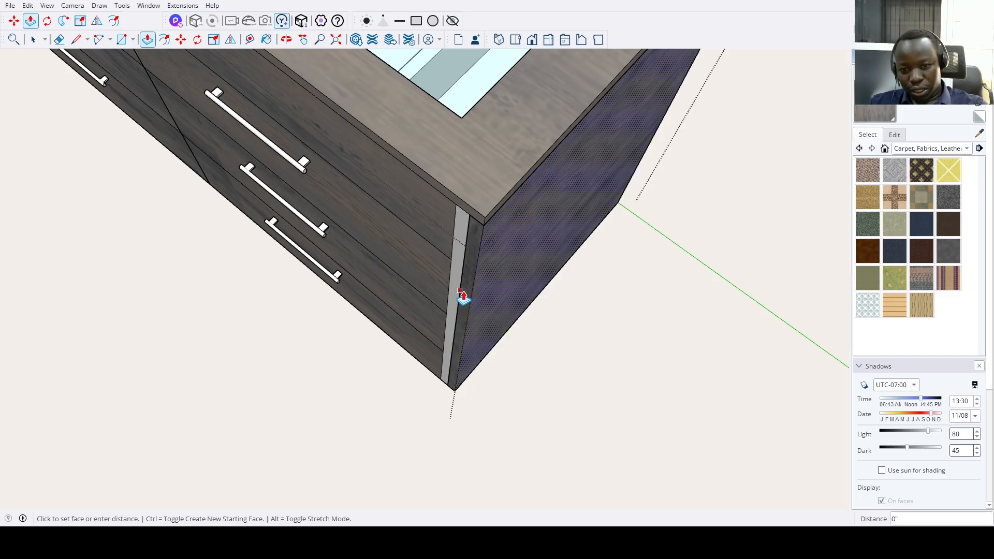
{"action": "left_click", "coordinate": [443, 256]}
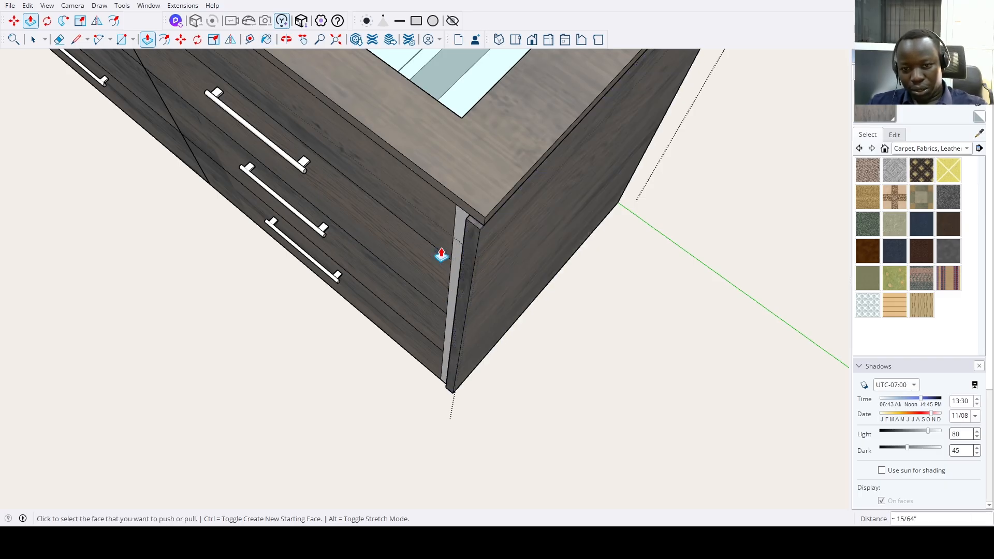
{"action": "middle_click_drag", "start_coordinate": [394, 272], "coordinate": [492, 278]}
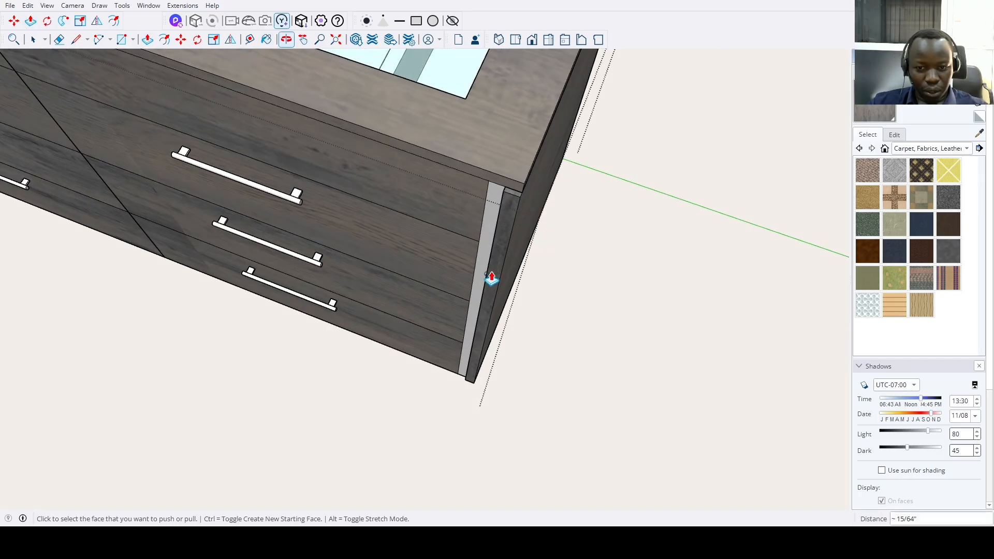
{"action": "key", "text": "space"}
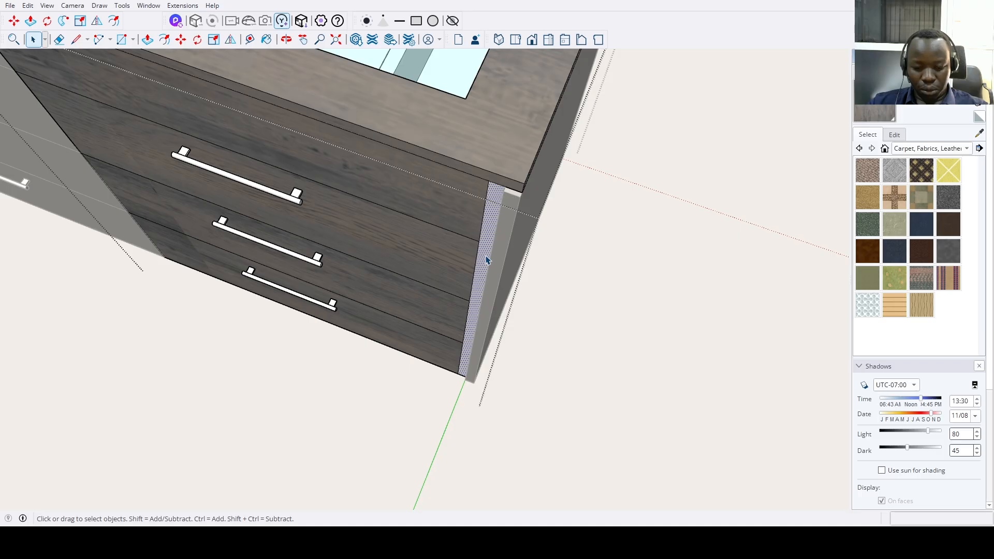
{"action": "key", "text": "space"}
{"action": "scroll", "coordinate": [415, 388], "scroll_direction": "down", "scroll_amount": 5}
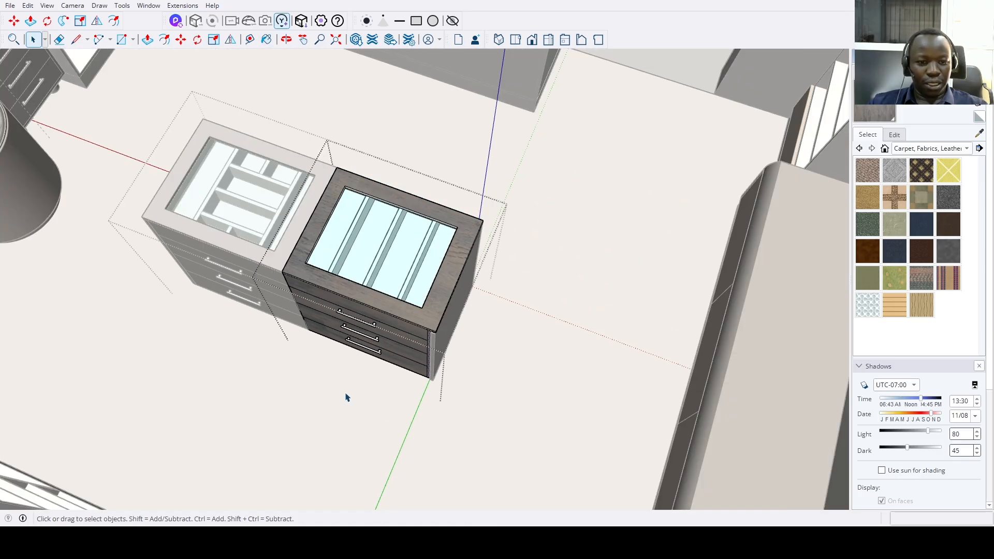
{"action": "left_click", "coordinate": [341, 397]}
Examine the repainted drawer island from all sides for unpainted faces.
{"action": "middle_click_drag", "start_coordinate": [233, 300], "coordinate": [311, 285]}
{"action": "middle_click_drag", "start_coordinate": [253, 320], "coordinate": [445, 469]}
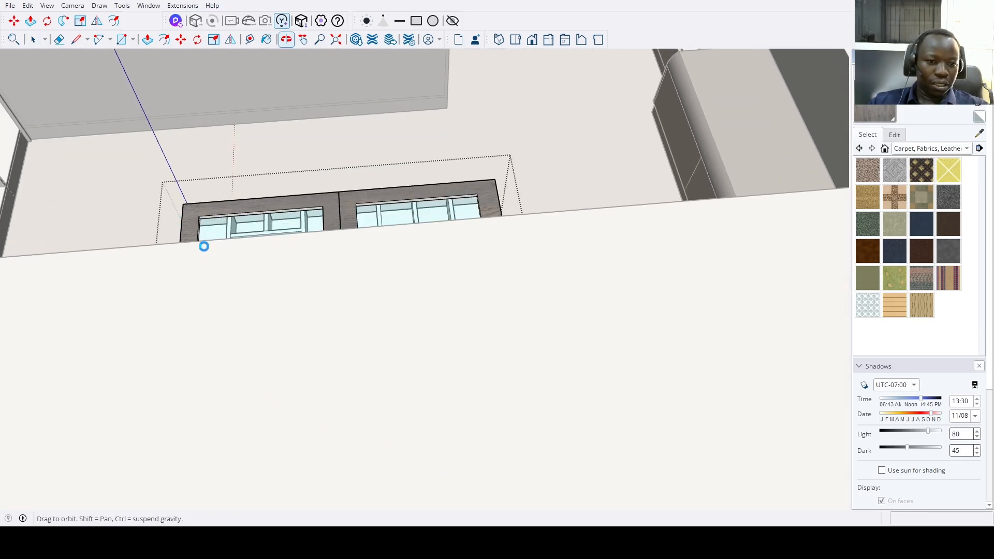
{"action": "scroll", "coordinate": [264, 151], "scroll_direction": "up", "scroll_amount": 4}
{"action": "middle_click_drag", "start_coordinate": [264, 151], "coordinate": [435, 215]}
{"action": "scroll", "coordinate": [484, 341], "scroll_direction": "up", "scroll_amount": 5}
{"action": "scroll", "coordinate": [461, 310], "scroll_direction": "up", "scroll_amount": 1}
{"action": "scroll", "coordinate": [459, 331], "scroll_direction": "down", "scroll_amount": 5}
{"action": "middle_click_drag", "start_coordinate": [458, 332], "coordinate": [717, 360]}
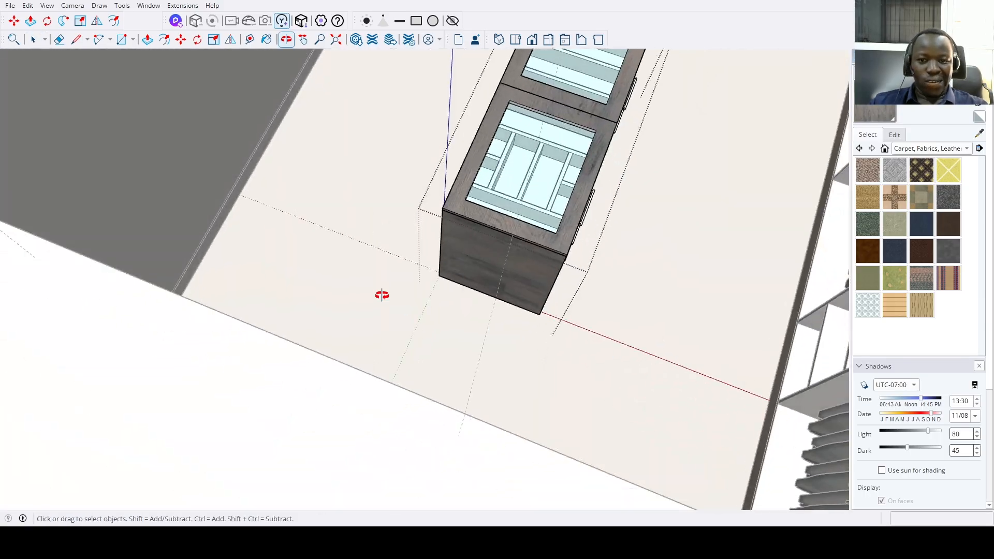
{"action": "middle_click_drag", "start_coordinate": [382, 295], "coordinate": [593, 395]}
{"action": "scroll", "coordinate": [603, 388], "scroll_direction": "down", "scroll_amount": 3}
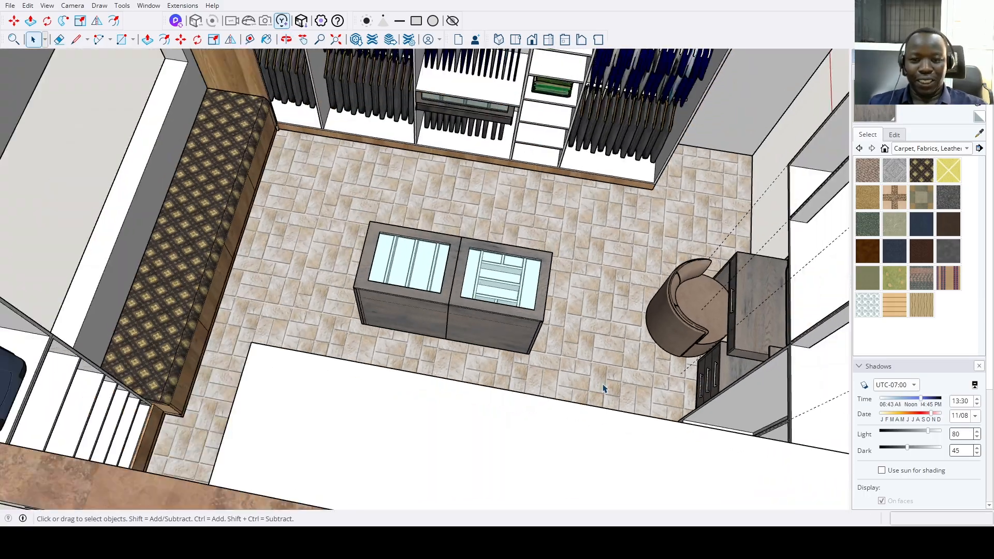
Open the dresser-wall wardrobe and paste the copied blue suitcase into the middle upper compartment above the dresser.
{"action": "scroll", "coordinate": [450, 393], "scroll_direction": "down", "scroll_amount": 5}
{"action": "mouse_move", "coordinate": [451, 393]}
{"action": "middle_mouse_down"}
{"action": "mouse_move", "coordinate": [470, 343]}
{"action": "mouse_move", "coordinate": [460, 360]}
{"action": "mouse_move", "coordinate": [224, 371]}
{"action": "middle_mouse_up"}
{"action": "scroll", "coordinate": [428, 337], "scroll_direction": "up", "scroll_amount": 8}
{"action": "mouse_move", "coordinate": [429, 337]}
{"action": "middle_mouse_down"}
{"action": "mouse_move", "coordinate": [470, 370]}
{"action": "mouse_move", "coordinate": [366, 368]}
{"action": "mouse_move", "coordinate": [464, 471]}
{"action": "mouse_move", "coordinate": [413, 364]}
{"action": "mouse_move", "coordinate": [291, 298]}
{"action": "middle_mouse_up"}
{"action": "scroll", "coordinate": [290, 294], "scroll_direction": "down", "scroll_amount": 4}
{"action": "double_click", "coordinate": [301, 246]}
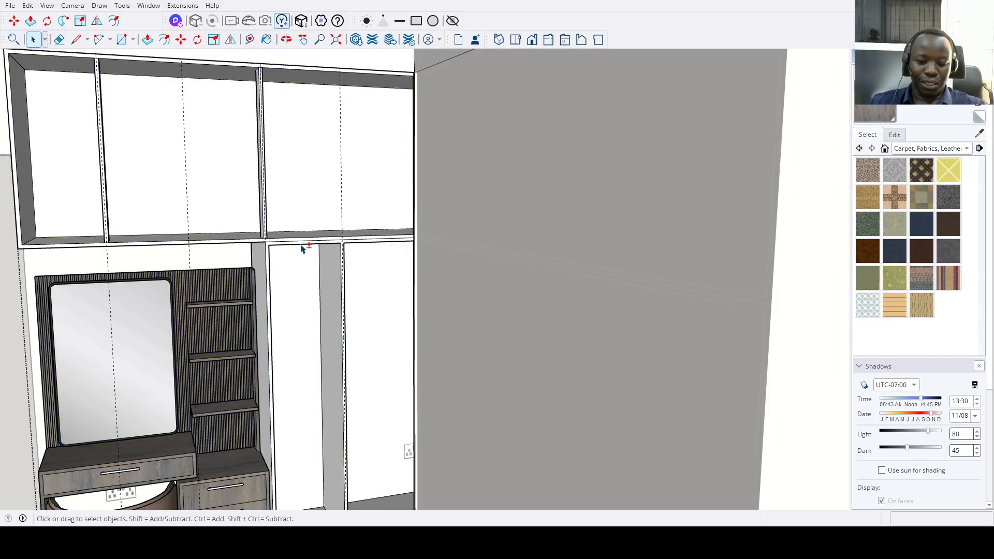
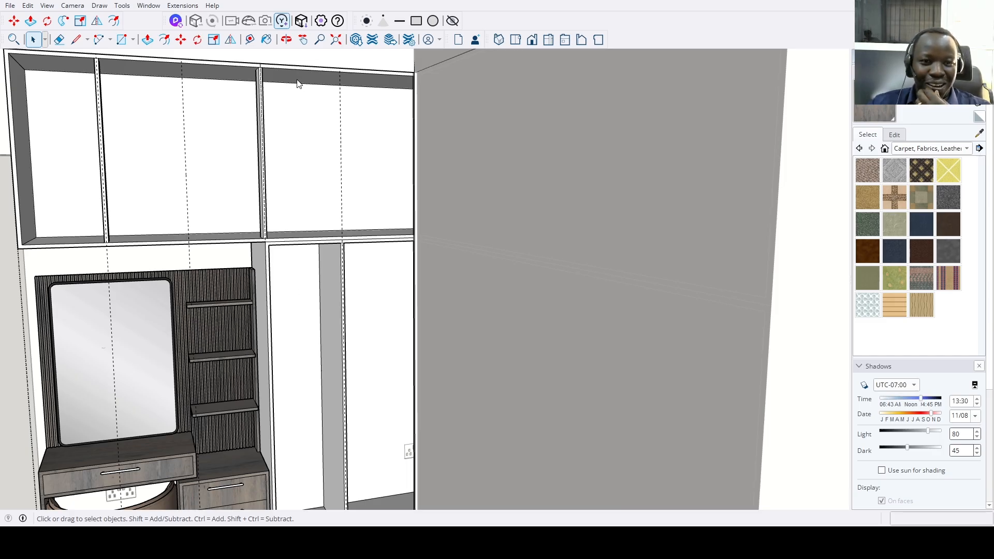
{"action": "key", "text": "ctrl+v"}
{"action": "scroll", "coordinate": [313, 222], "scroll_direction": "up", "scroll_amount": 2}
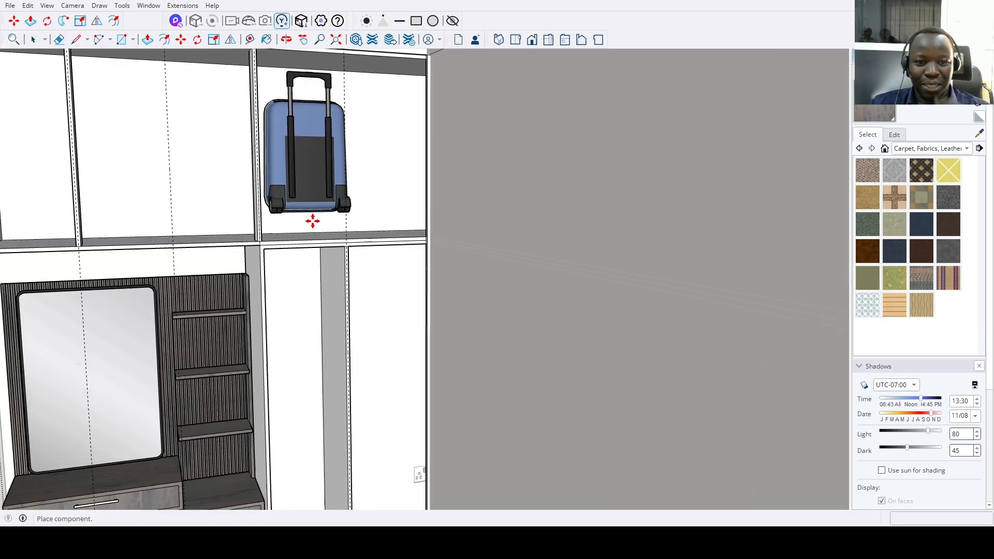
{"action": "middle_click_drag", "start_coordinate": [317, 228], "coordinate": [459, 230]}
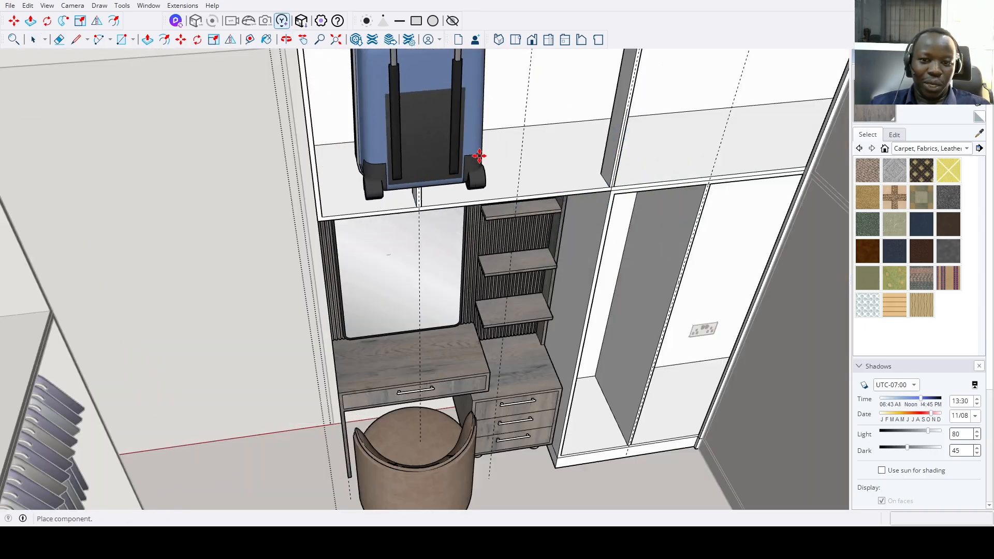
{"action": "left_click", "coordinate": [468, 167]}
{"action": "middle_click_drag", "start_coordinate": [468, 166], "coordinate": [393, 192]}
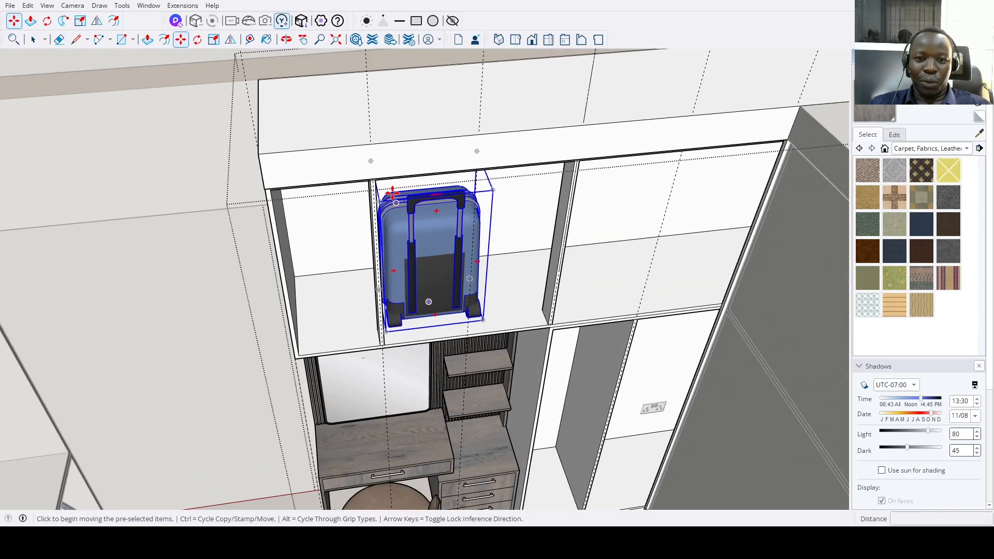
Rotate the blue suitcase half a turn and copy it about 35" into the neighbouring upper wardrobe compartment.
{"action": "left_click", "coordinate": [384, 179]}
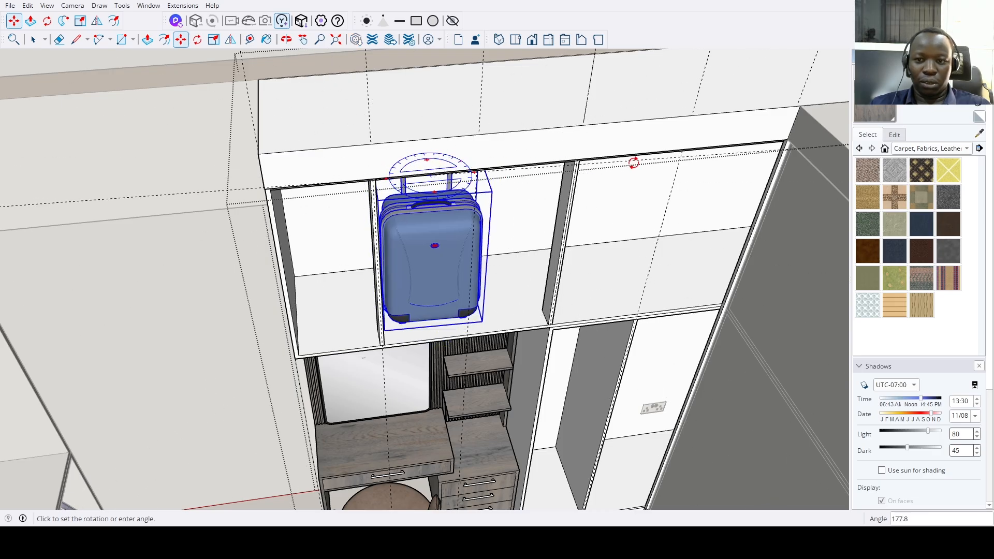
{"action": "left_click", "coordinate": [810, 138]}
{"action": "key", "text": "ctrl"}
{"action": "left_click", "coordinate": [462, 281]}
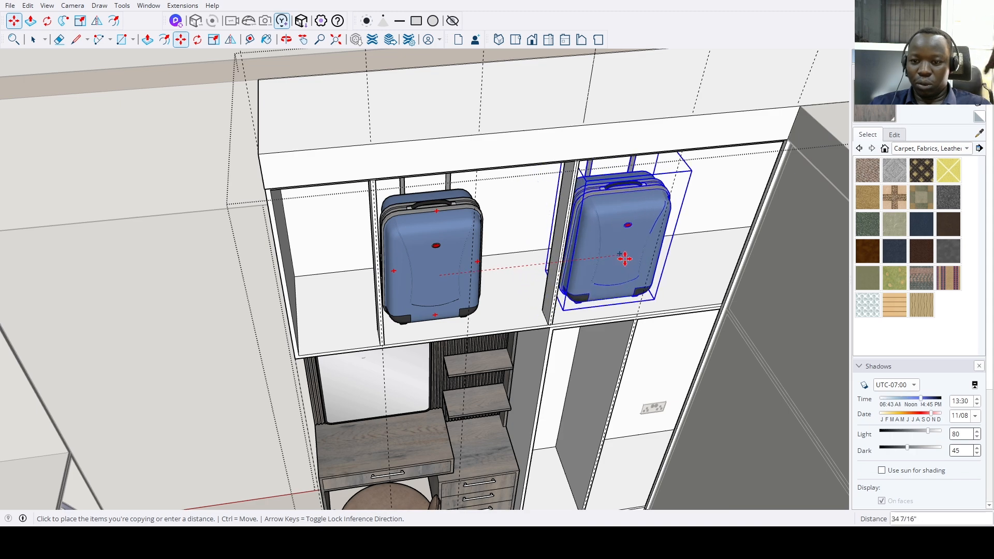
{"action": "left_click", "coordinate": [633, 257]}
Shift the copied suitcase about 4 7/16" toward the partition on its compartment's left side.
{"action": "scroll", "coordinate": [632, 258], "scroll_direction": "down", "scroll_amount": 2}
{"action": "middle_click_drag", "start_coordinate": [633, 257], "coordinate": [408, 257]}
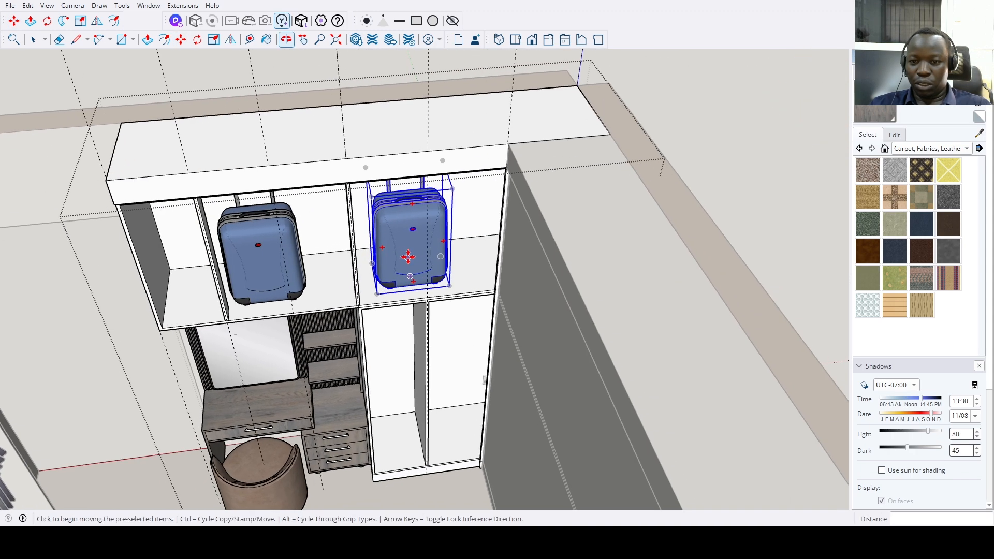
{"action": "left_click", "coordinate": [409, 261]}
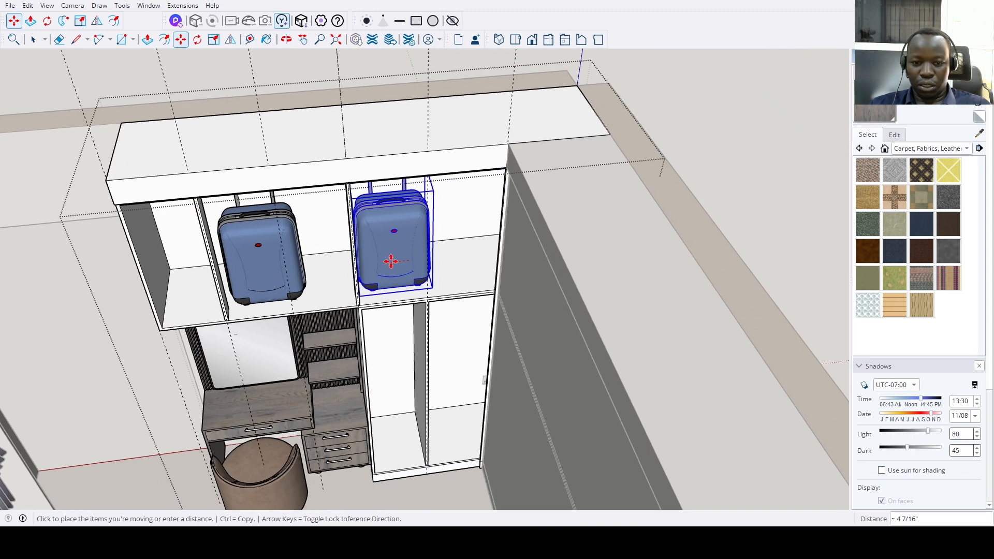
{"action": "left_click", "coordinate": [391, 261]}
{"action": "scroll", "coordinate": [390, 279], "scroll_direction": "down", "scroll_amount": 5}
{"action": "key", "text": "space"}
Open the long hanging wardrobe's group on the opposite wall for editing.
{"action": "middle_click_drag", "start_coordinate": [389, 304], "coordinate": [411, 322]}
{"action": "scroll", "coordinate": [405, 369], "scroll_direction": "up", "scroll_amount": 3}
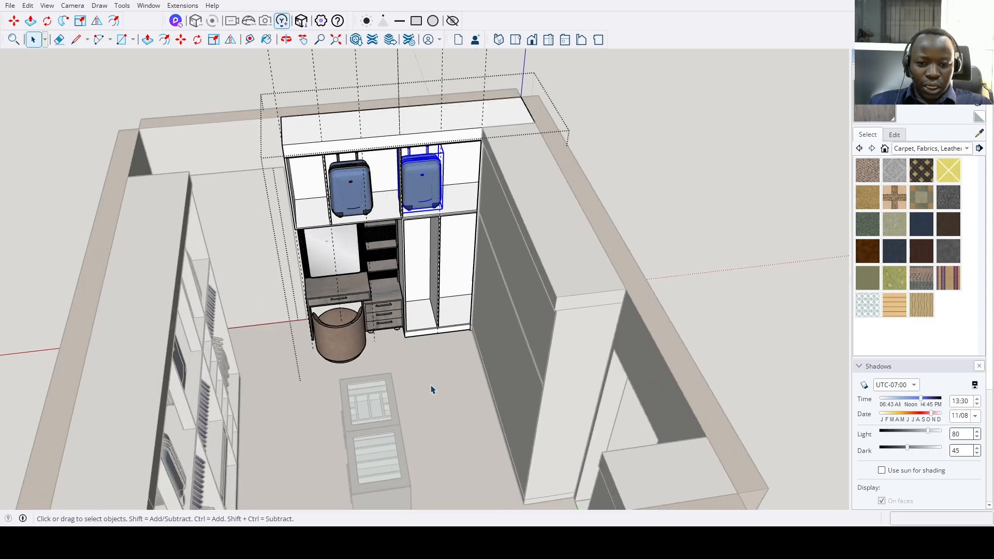
{"action": "scroll", "coordinate": [527, 340], "scroll_direction": "up", "scroll_amount": 3}
{"action": "middle_click_drag", "start_coordinate": [417, 388], "coordinate": [422, 348]}
{"action": "scroll", "coordinate": [510, 344], "scroll_direction": "down", "scroll_amount": 3}
{"action": "scroll", "coordinate": [490, 411], "scroll_direction": "up", "scroll_amount": 3}
{"action": "scroll", "coordinate": [490, 411], "scroll_direction": "down", "scroll_amount": 3}
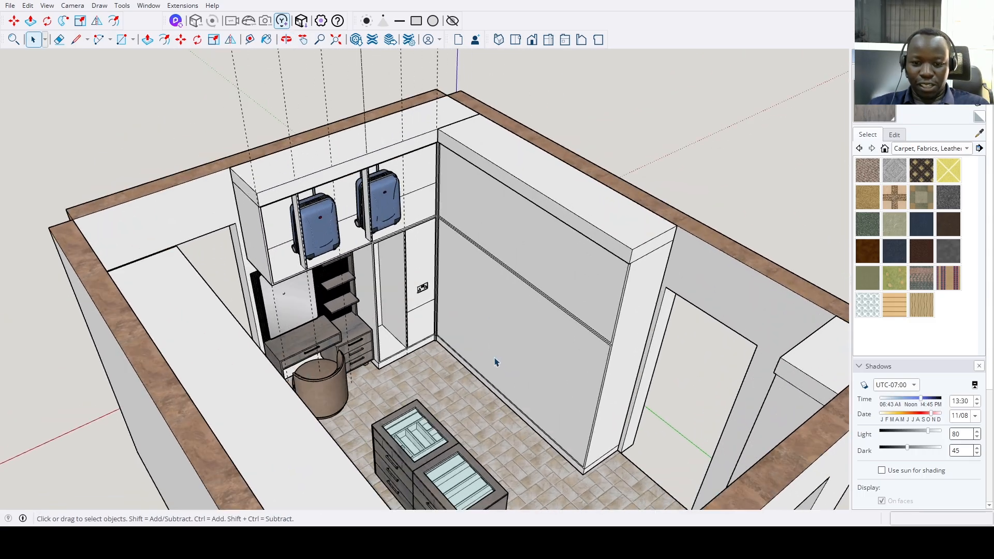
{"action": "middle_click_drag", "start_coordinate": [490, 410], "coordinate": [184, 348]}
{"action": "scroll", "coordinate": [437, 340], "scroll_direction": "up", "scroll_amount": 4}
{"action": "scroll", "coordinate": [437, 341], "scroll_direction": "down", "scroll_amount": 3}
{"action": "scroll", "coordinate": [107, 406], "scroll_direction": "up", "scroll_amount": 3}
{"action": "scroll", "coordinate": [218, 381], "scroll_direction": "up", "scroll_amount": 3}
{"action": "middle_click_drag", "start_coordinate": [217, 381], "coordinate": [249, 394]}
{"action": "left_click", "coordinate": [249, 391]}
{"action": "double_click", "coordinate": [253, 377]}
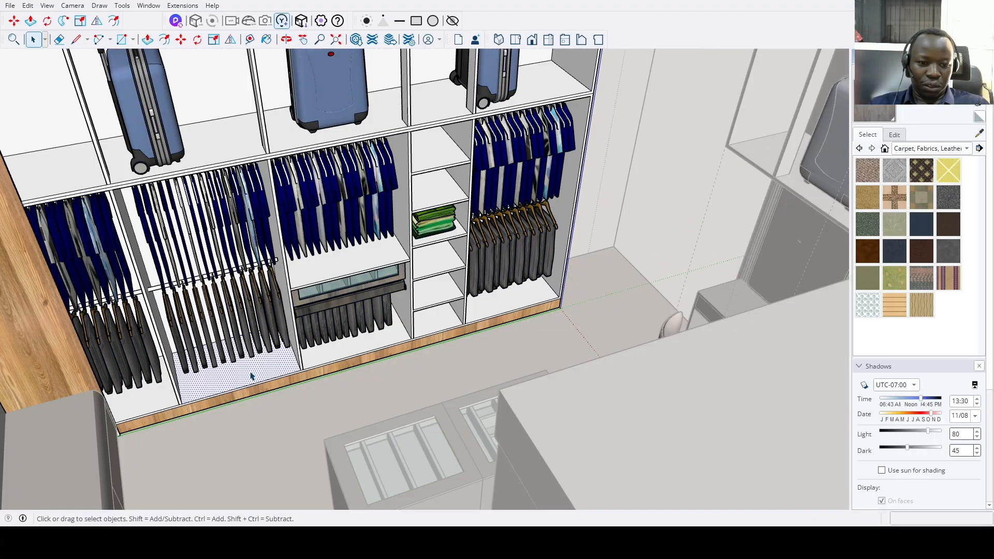
Pull the floor face of the wardrobe's second compartment from the left up 7 1/4".
{"action": "scroll", "coordinate": [255, 377], "scroll_direction": "up", "scroll_amount": 3}
{"action": "key", "text": "p"}
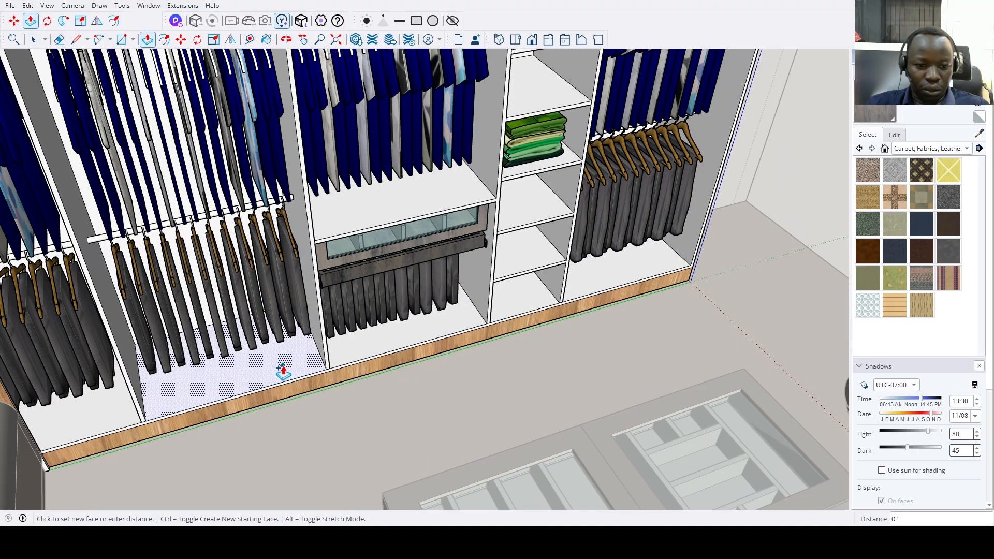
{"action": "left_click", "coordinate": [283, 365]}
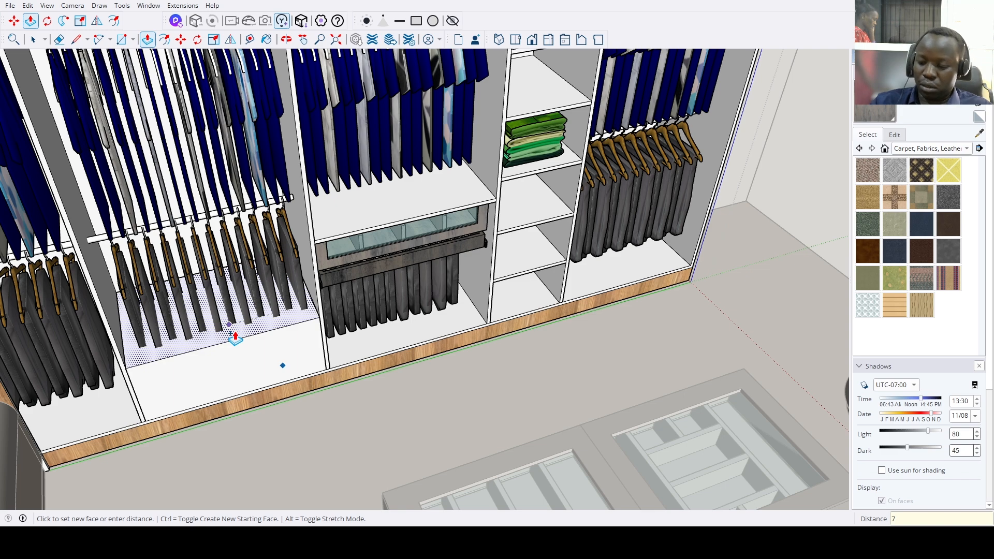
{"action": "key", "text": "Return"}
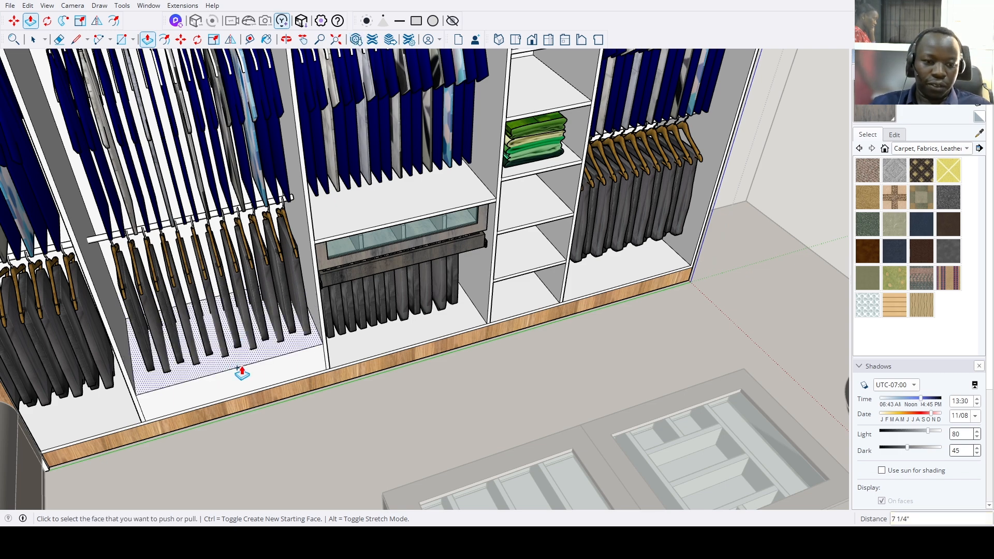
Extrude a separate 11.25" section upward from the raised block's upper face in the second compartment.
{"action": "scroll", "coordinate": [244, 368], "scroll_direction": "up", "scroll_amount": 3}
{"action": "left_click", "coordinate": [251, 359]}
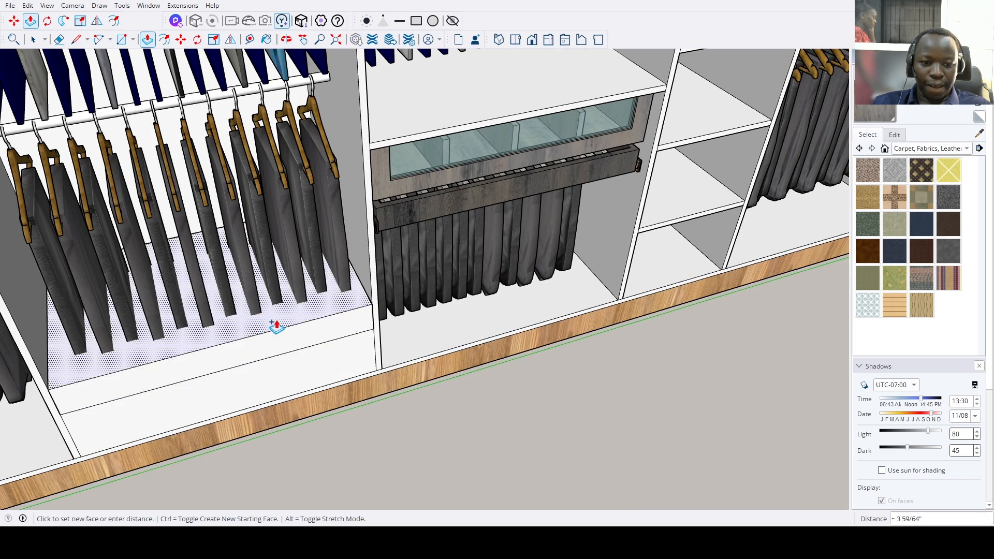
{"action": "type", "text": "11.25"}
{"action": "key", "text": "Return"}
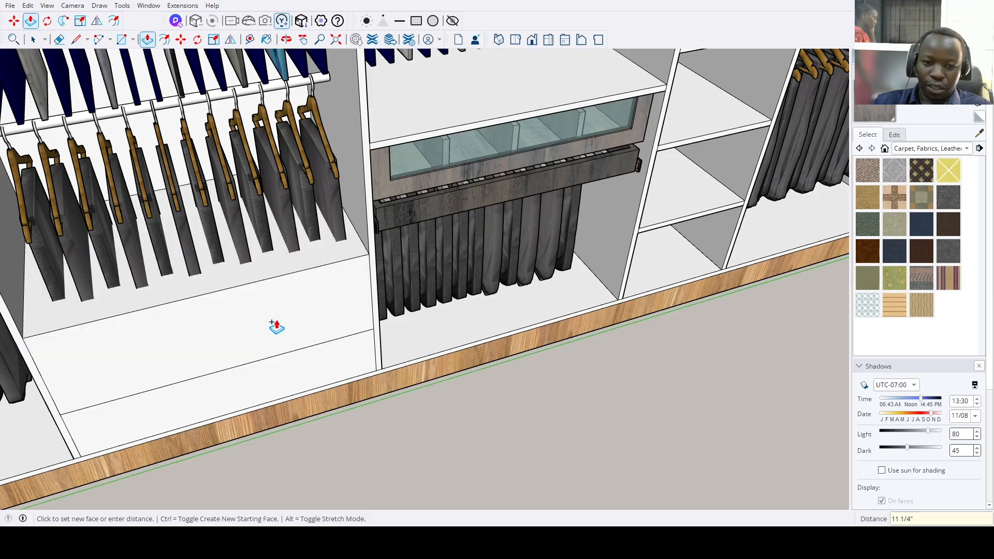
Stack another 11.25" section on the block above a thin shelf layer and cap it with a 0.75" shelf.
{"action": "left_click", "coordinate": [288, 275]}
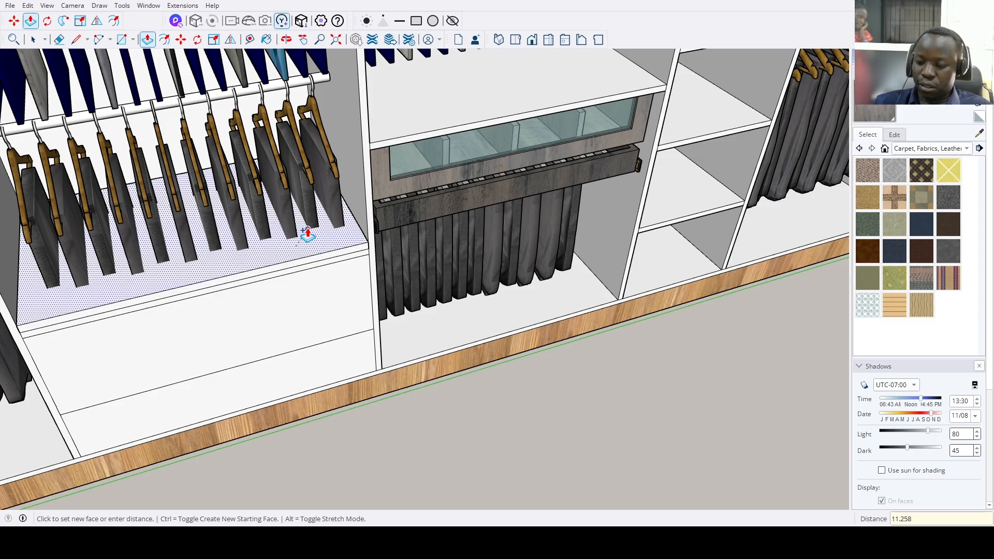
{"action": "key", "text": "Return"}
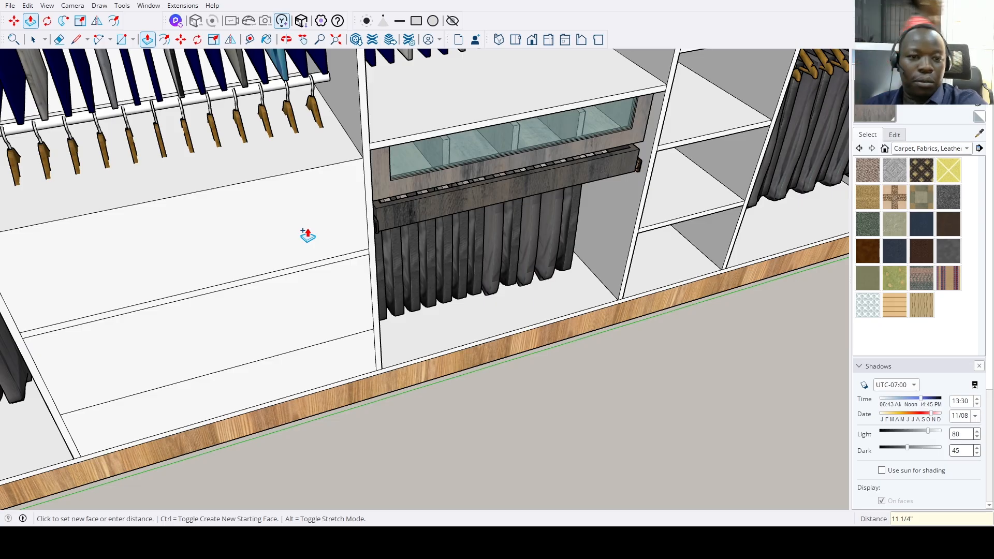
{"action": "left_click", "coordinate": [321, 176]}
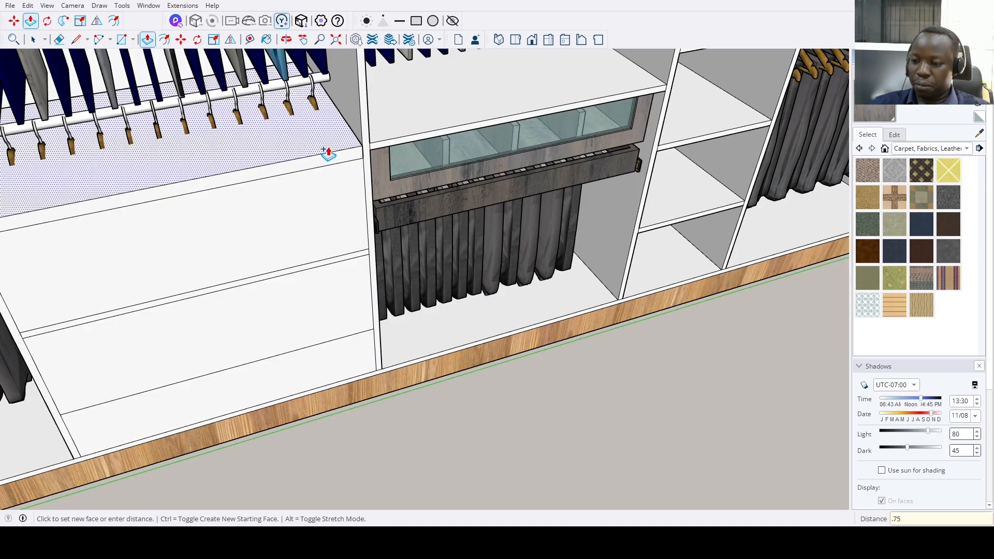
{"action": "type", "text": ".75"}
{"action": "key", "text": "Return"}
{"action": "middle_click_drag", "start_coordinate": [326, 150], "coordinate": [326, 245]}
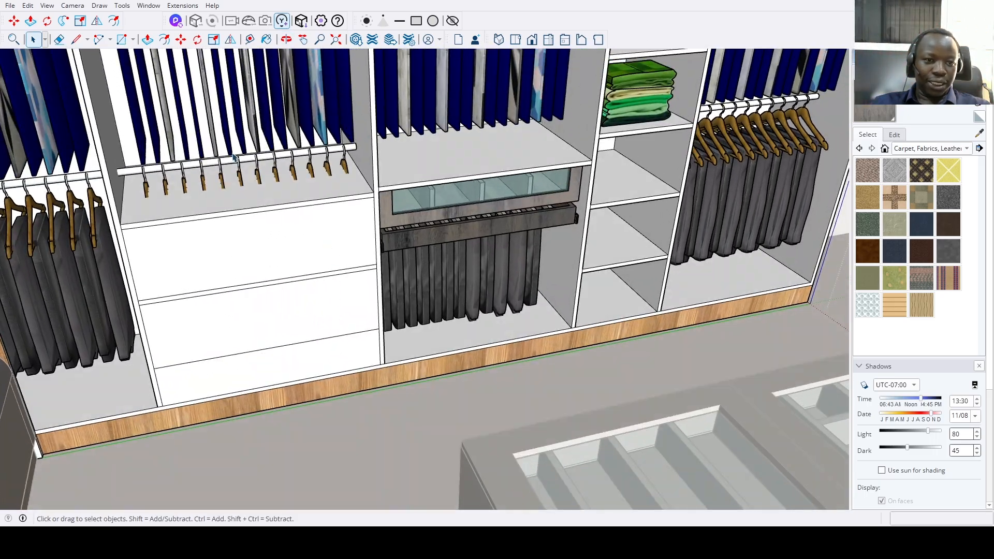
Collapse the second compartment's lower hanging rod by moving its right end 35 9/16" to the left partition.
{"action": "scroll", "coordinate": [358, 150], "scroll_direction": "up", "scroll_amount": 3}
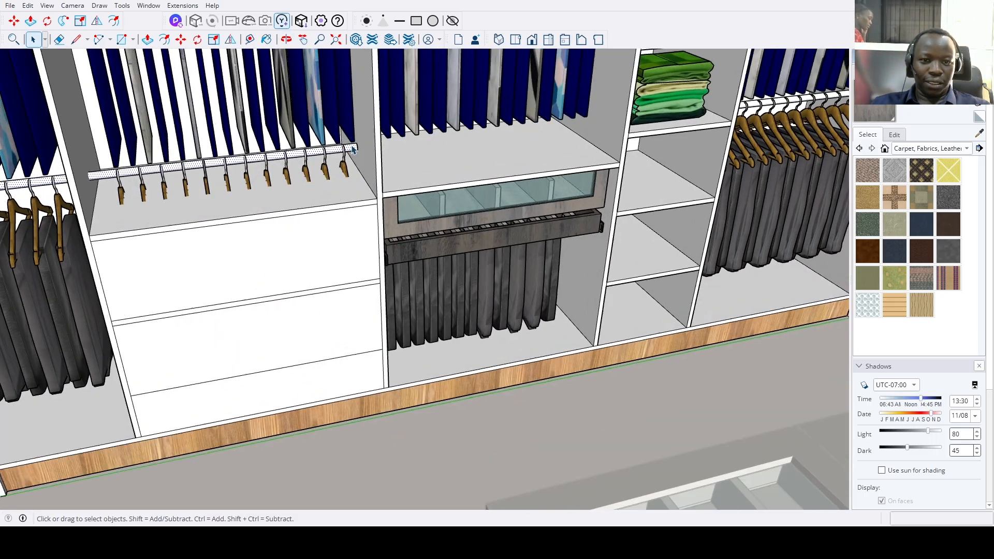
{"action": "key", "text": "m"}
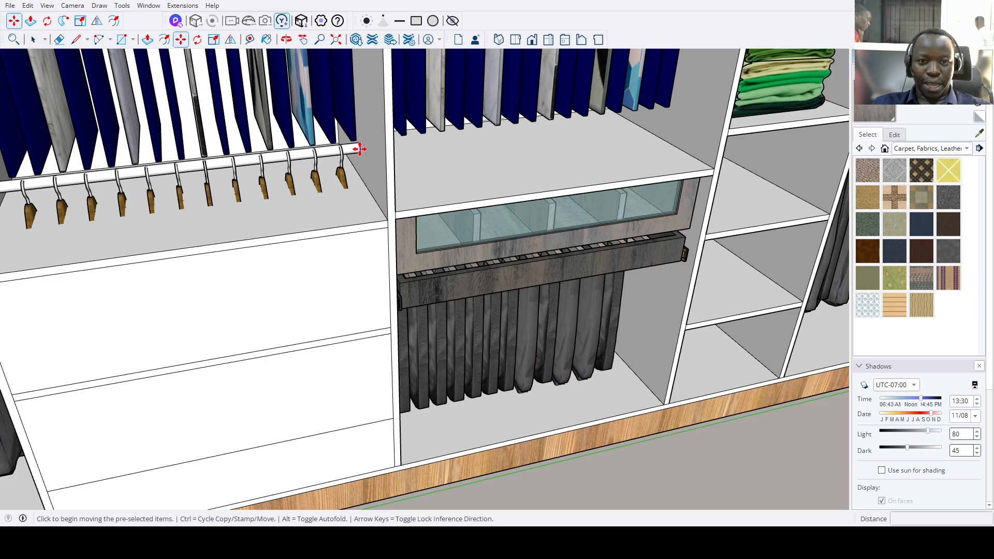
{"action": "left_click", "coordinate": [357, 150]}
{"action": "scroll", "coordinate": [284, 162], "scroll_direction": "down", "scroll_amount": 3}
{"action": "middle_click_drag", "start_coordinate": [285, 162], "coordinate": [230, 131]}
{"action": "scroll", "coordinate": [230, 131], "scroll_direction": "up", "scroll_amount": 4}
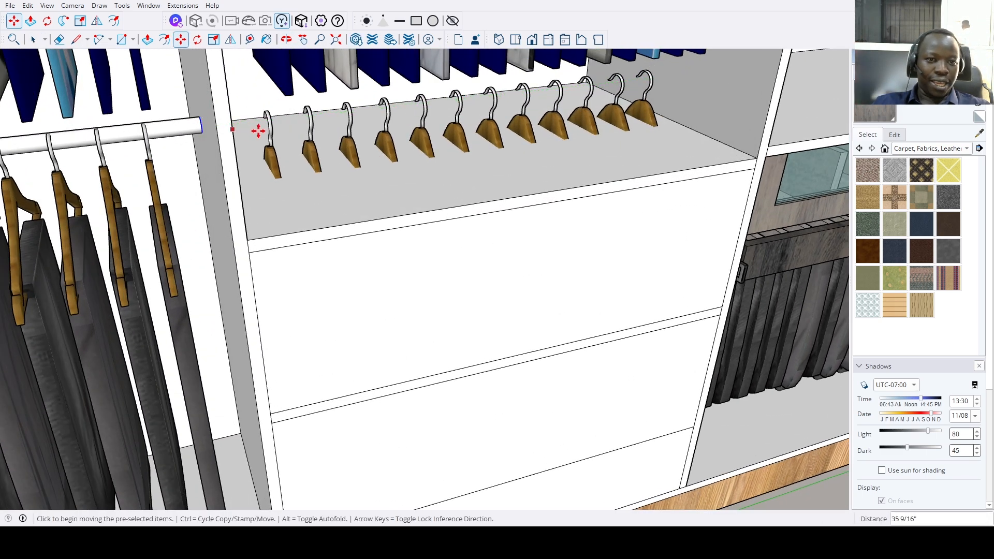
{"action": "key", "text": "space"}
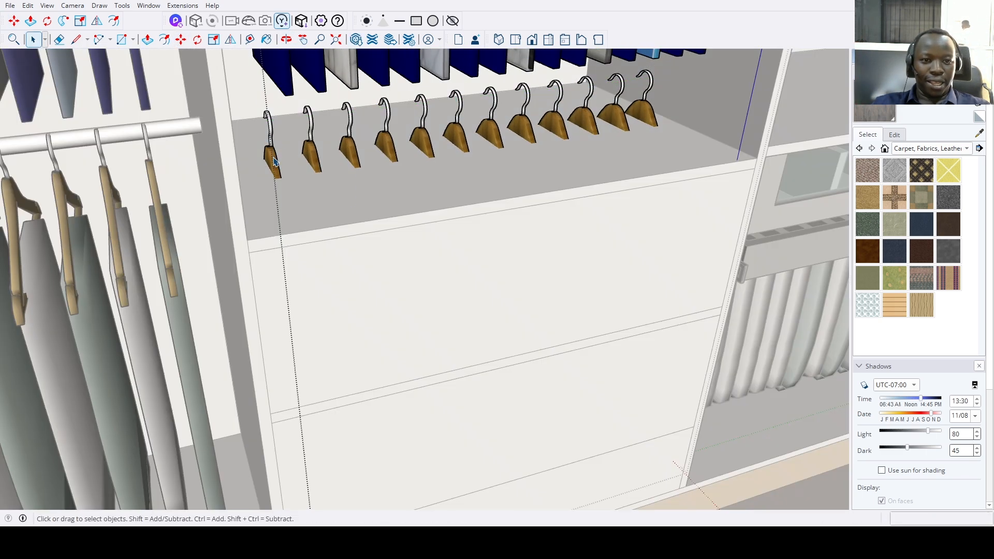
Select all the trouser hangers left above the new block in the second compartment and delete them.
{"action": "left_click", "coordinate": [273, 163]}
{"action": "scroll", "coordinate": [273, 163], "scroll_direction": "down", "scroll_amount": 2}
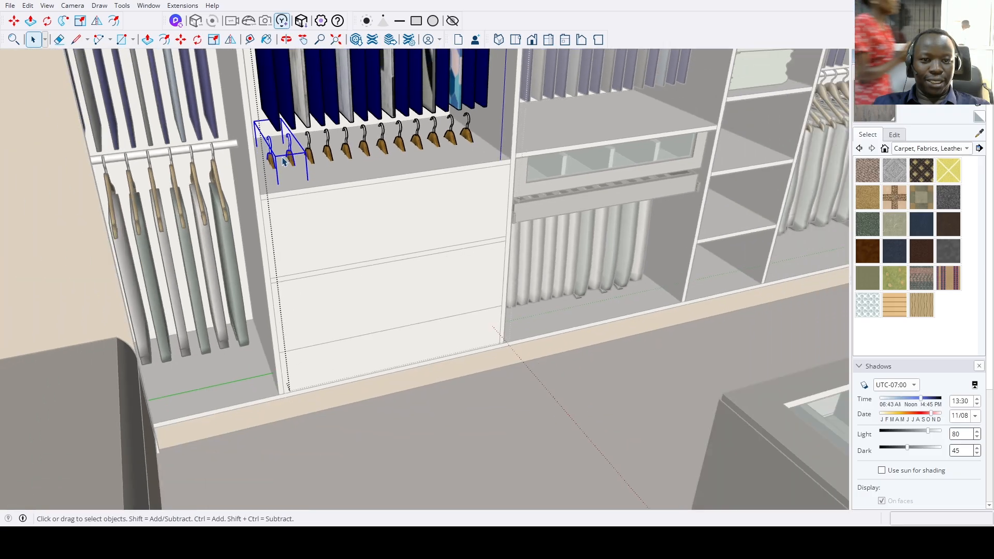
{"action": "scroll", "coordinate": [344, 181], "scroll_direction": "up", "scroll_amount": 3}
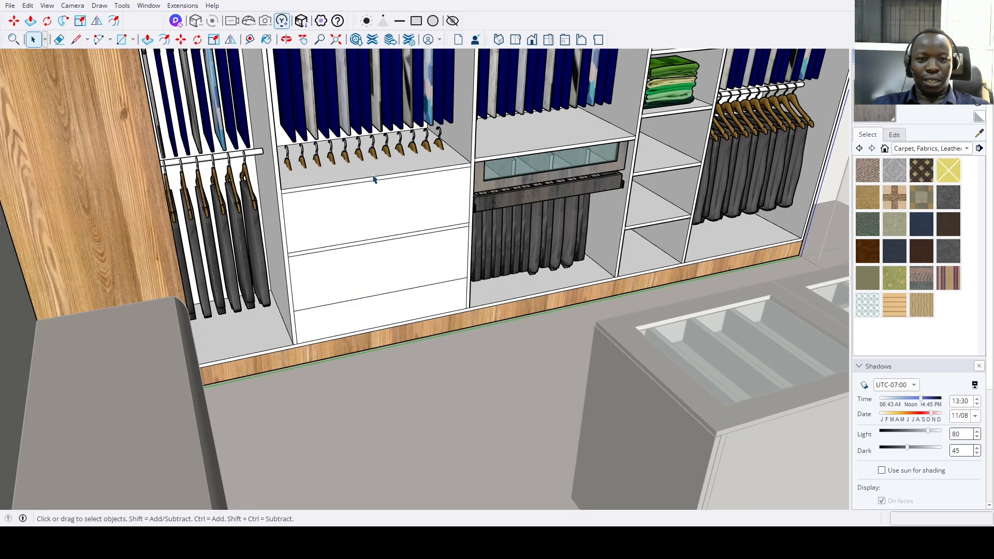
{"action": "left_click", "coordinate": [371, 155]}
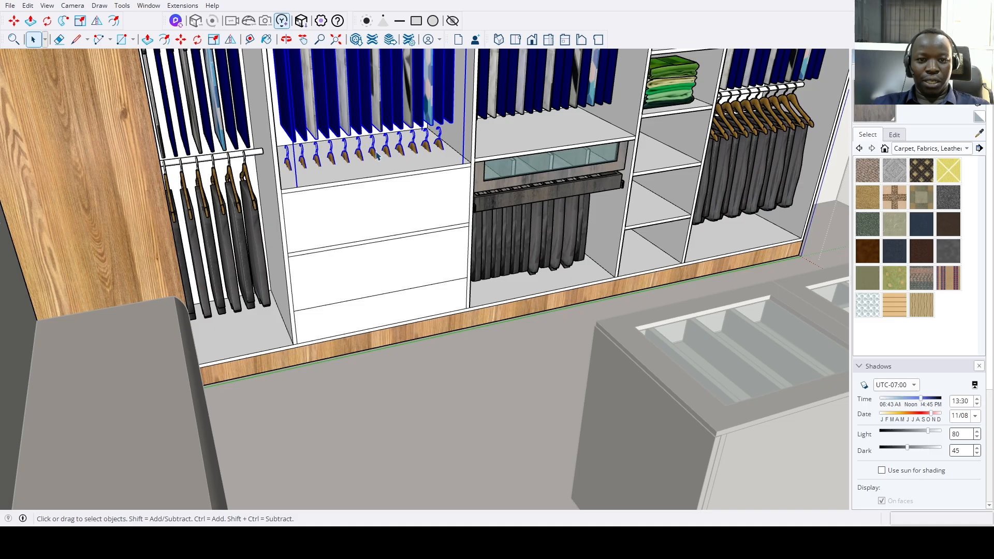
{"action": "scroll", "coordinate": [377, 155], "scroll_direction": "down", "scroll_amount": 3}
{"action": "left_click_drag", "start_coordinate": [228, 101], "coordinate": [551, 350]}
{"action": "scroll", "coordinate": [546, 350], "scroll_direction": "up", "scroll_amount": 5}
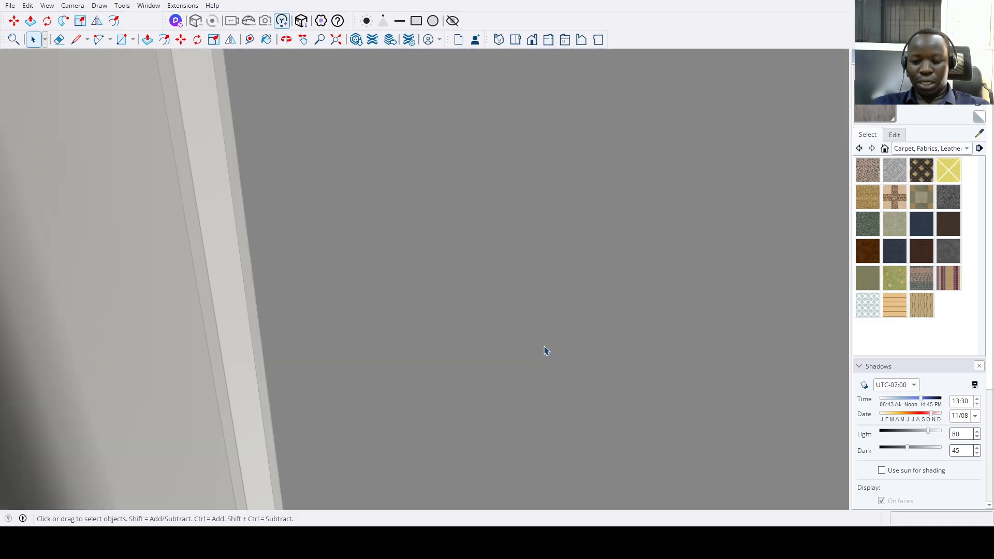
{"action": "scroll", "coordinate": [406, 85], "scroll_direction": "down", "scroll_amount": 1}
{"action": "left_click", "coordinate": [335, 40]}
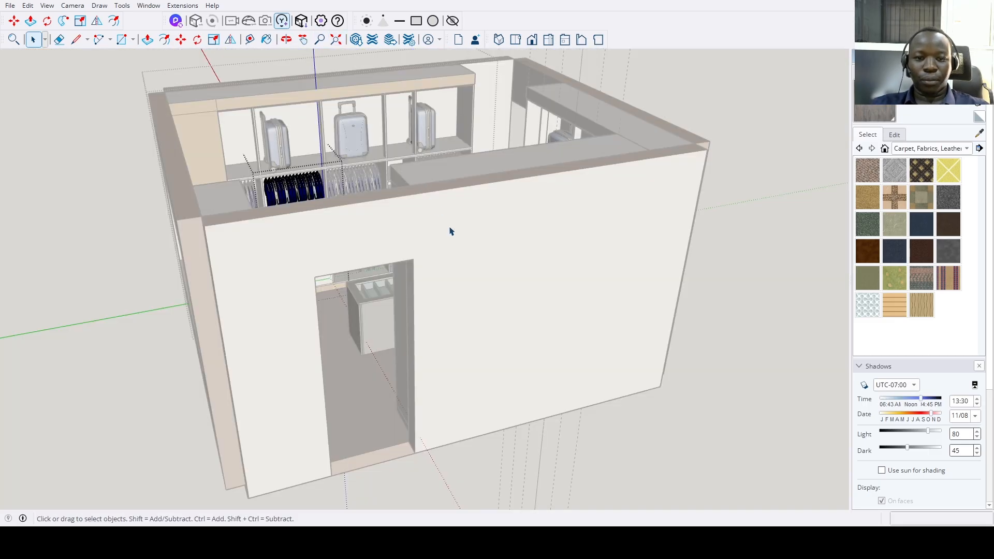
Push in the front faces of the two upper block sections to open them and form a drawer front on the lowest section.
{"action": "scroll", "coordinate": [351, 326], "scroll_direction": "up", "scroll_amount": 6}
{"action": "scroll", "coordinate": [306, 270], "scroll_direction": "up", "scroll_amount": 2}
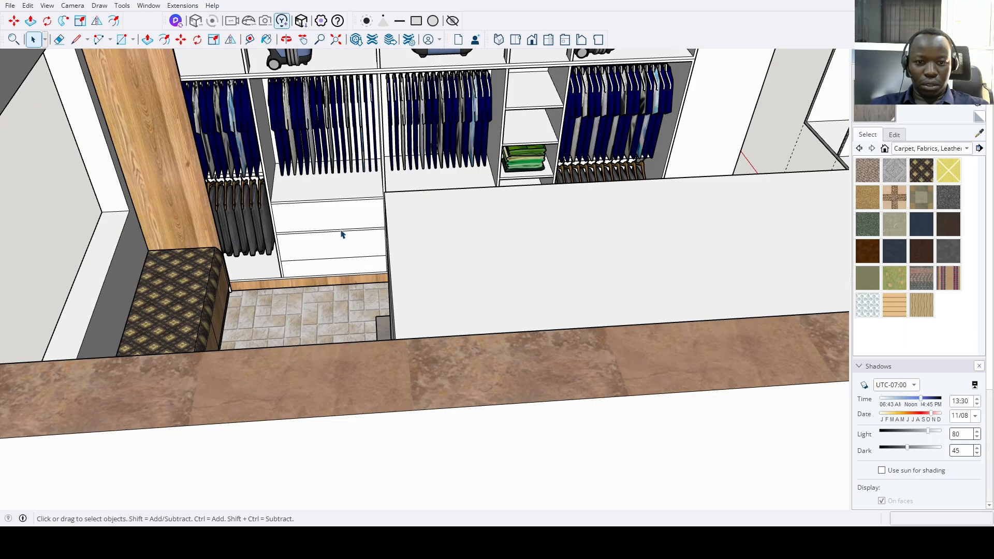
{"action": "scroll", "coordinate": [350, 222], "scroll_direction": "up", "scroll_amount": 3}
{"action": "key", "text": "p"}
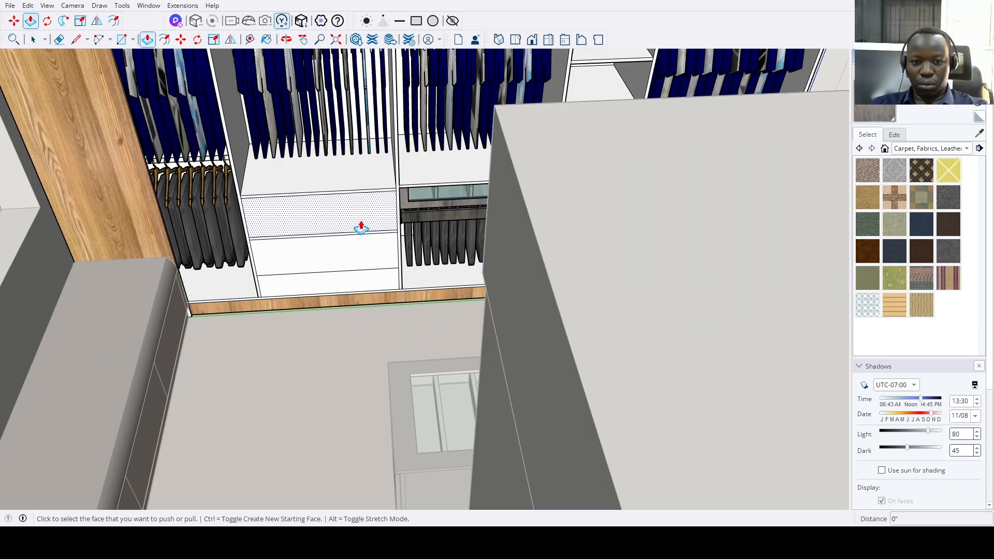
{"action": "double_click", "coordinate": [361, 228]}
{"action": "double_click", "coordinate": [355, 255]}
{"action": "double_click", "coordinate": [356, 283]}
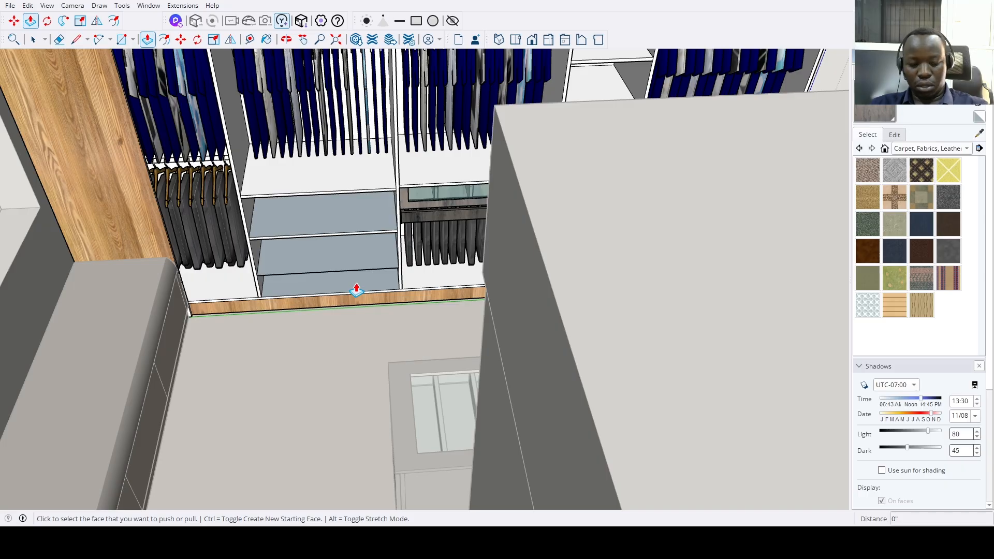
{"action": "scroll", "coordinate": [357, 290], "scroll_direction": "up", "scroll_amount": 5}
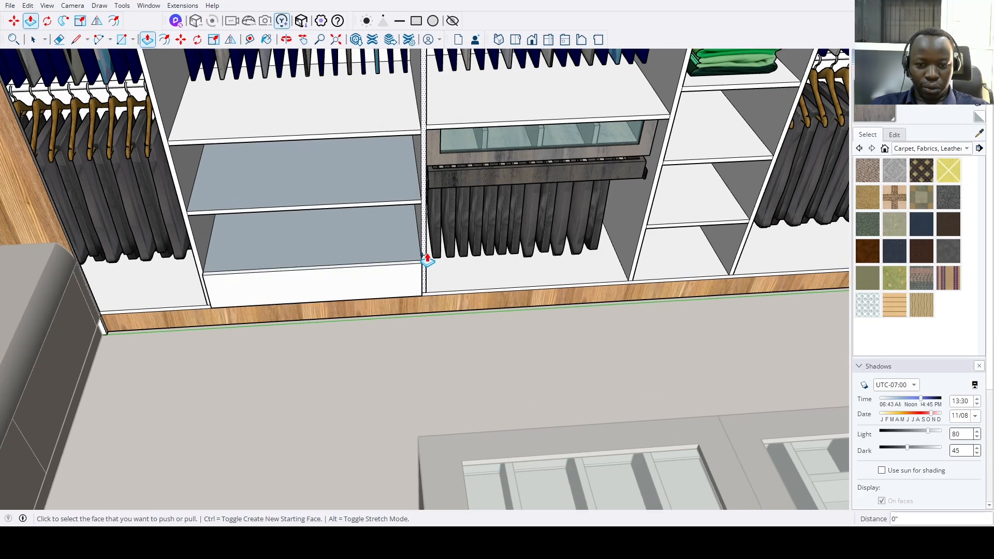
{"action": "scroll", "coordinate": [428, 260], "scroll_direction": "up", "scroll_amount": 8}
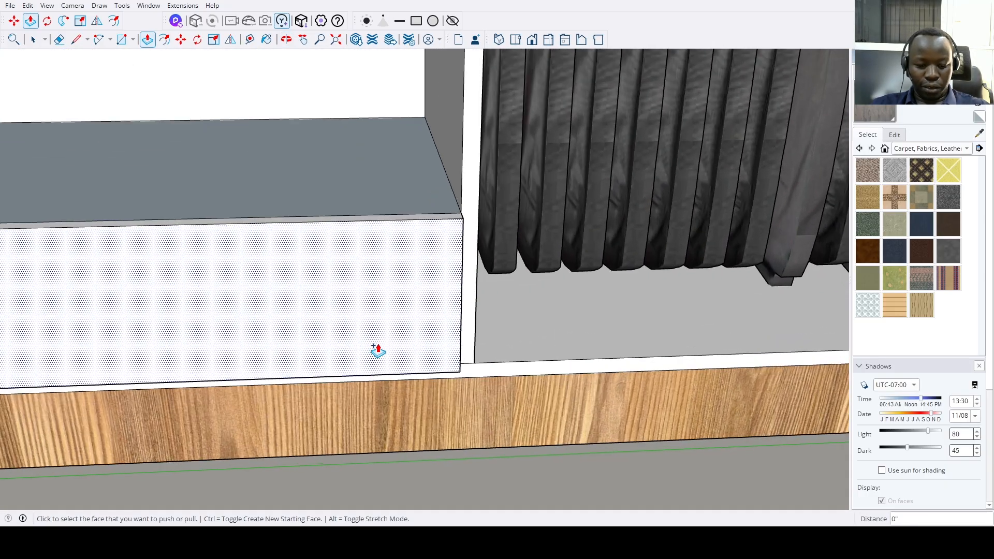
Paint the lowest section's drawer front with the light wood material sampled from the wardrobe's plinth.
{"action": "scroll", "coordinate": [378, 351], "scroll_direction": "up", "scroll_amount": 3}
{"action": "key", "text": "b"}
{"action": "left_click", "coordinate": [389, 311]}
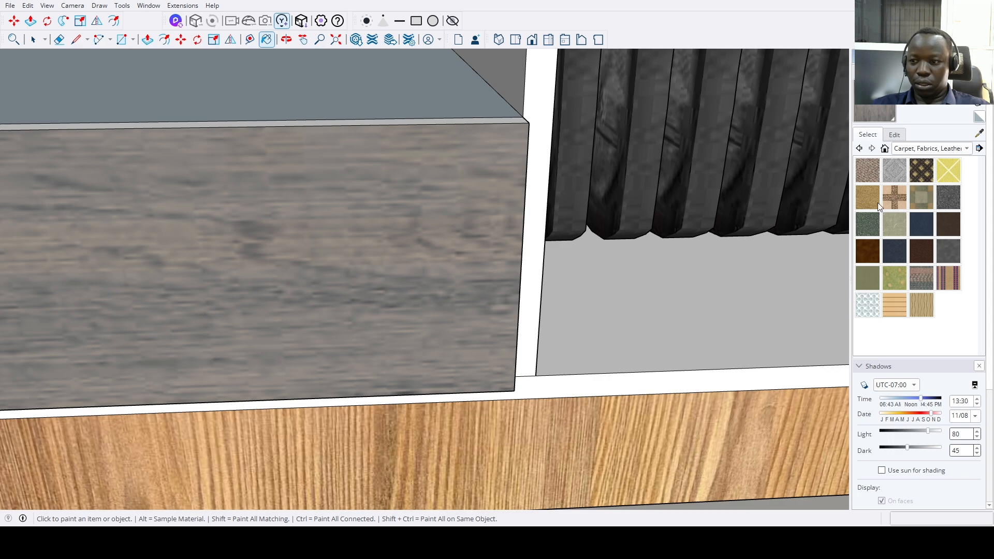
{"action": "left_click", "coordinate": [613, 413], "text": "alt"}
{"action": "left_click", "coordinate": [362, 357]}
Extend the drawer front's lower edge down to the plinth and its right edge 3/8" over the partition.
{"action": "mouse_move", "coordinate": [362, 358]}
{"action": "middle_mouse_down"}
{"action": "mouse_move", "coordinate": [344, 362]}
{"action": "mouse_move", "coordinate": [433, 220]}
{"action": "mouse_move", "coordinate": [413, 348]}
{"action": "middle_mouse_up"}
{"action": "middle_click_drag", "start_coordinate": [414, 159], "coordinate": [482, 387]}
{"action": "scroll", "coordinate": [482, 388], "scroll_direction": "up", "scroll_amount": 1}
{"action": "key", "text": "p"}
{"action": "left_click", "coordinate": [489, 334]}
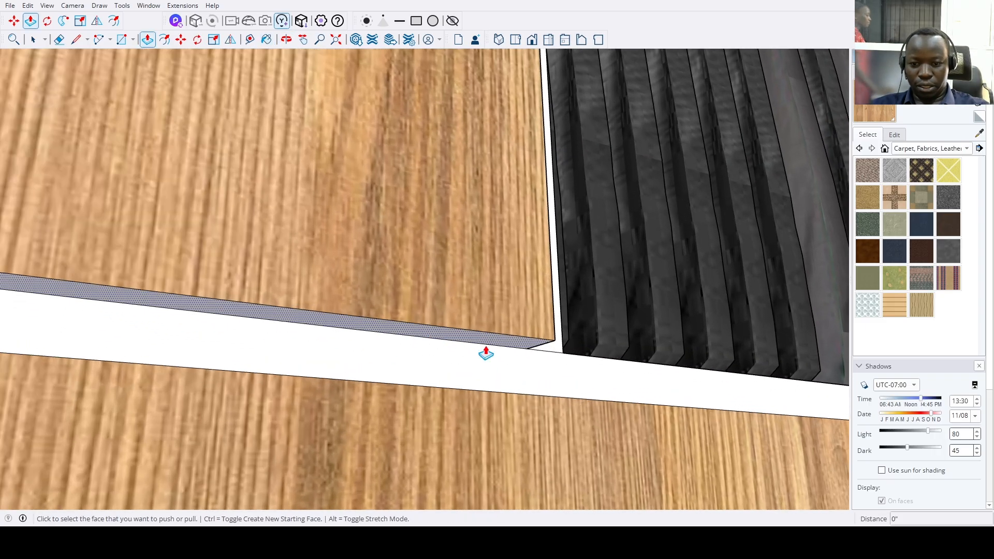
{"action": "middle_click_drag", "start_coordinate": [434, 393], "coordinate": [340, 400]}
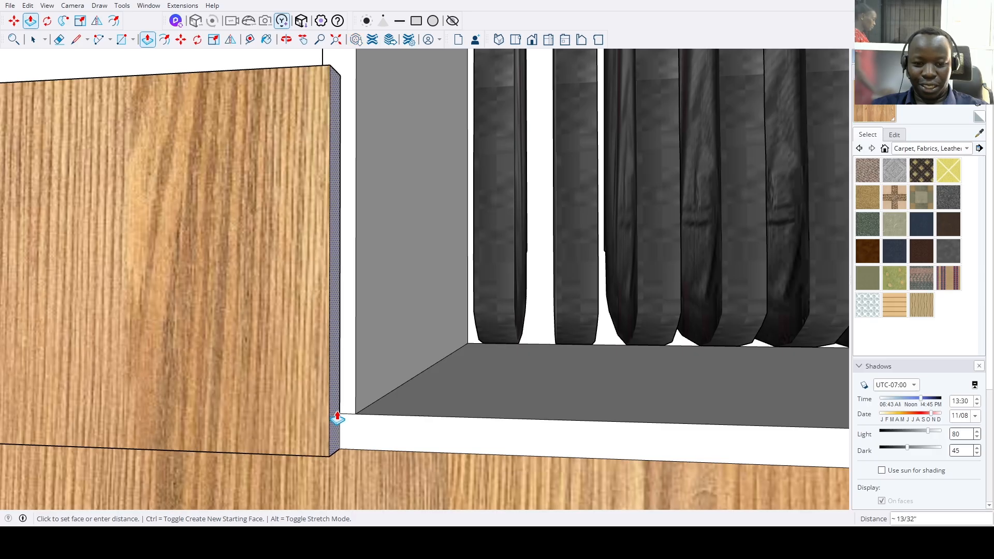
Turn on the back edges display to show the geometry hidden behind the model's faces.
{"action": "key", "text": "k"}
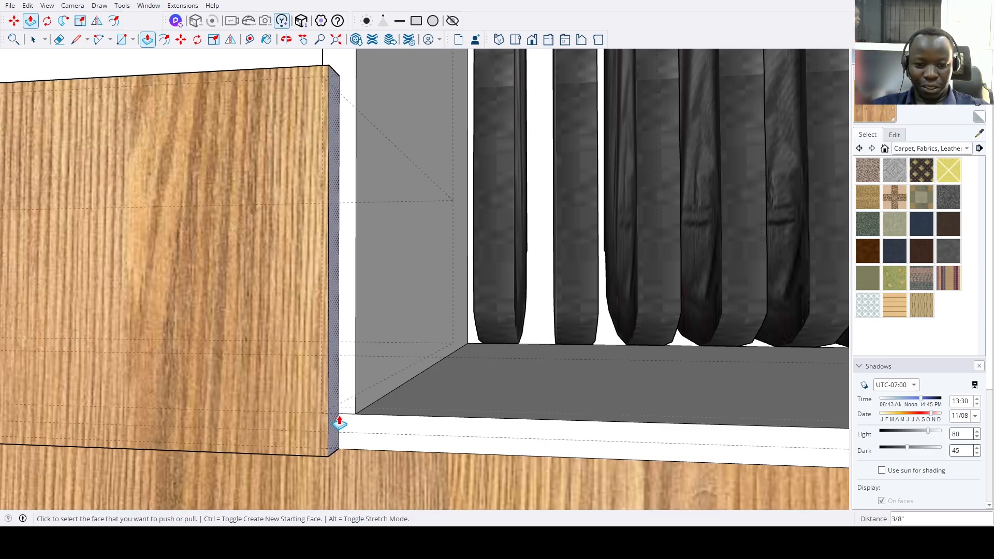
{"action": "scroll", "coordinate": [339, 422], "scroll_direction": "down", "scroll_amount": 3}
{"action": "middle_click_drag", "start_coordinate": [158, 322], "coordinate": [315, 248]}
{"action": "left_click", "coordinate": [337, 40]}
{"action": "middle_click_drag", "start_coordinate": [452, 225], "coordinate": [332, 310]}
{"action": "scroll", "coordinate": [330, 239], "scroll_direction": "up", "scroll_amount": 6}
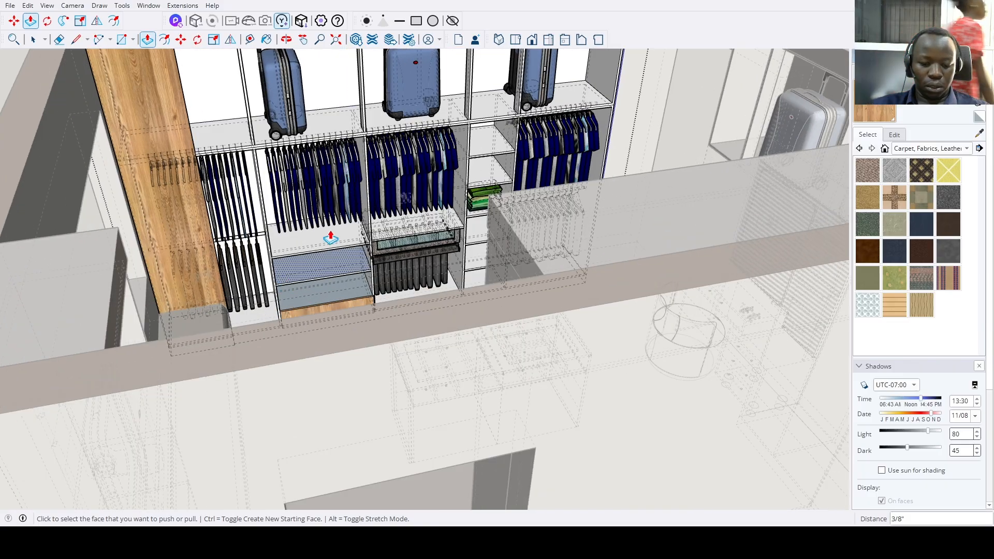
Turn off the back edges display and inspect the drawer front's end against the partition.
{"action": "scroll", "coordinate": [330, 238], "scroll_direction": "up", "scroll_amount": 4}
{"action": "key", "text": "m"}
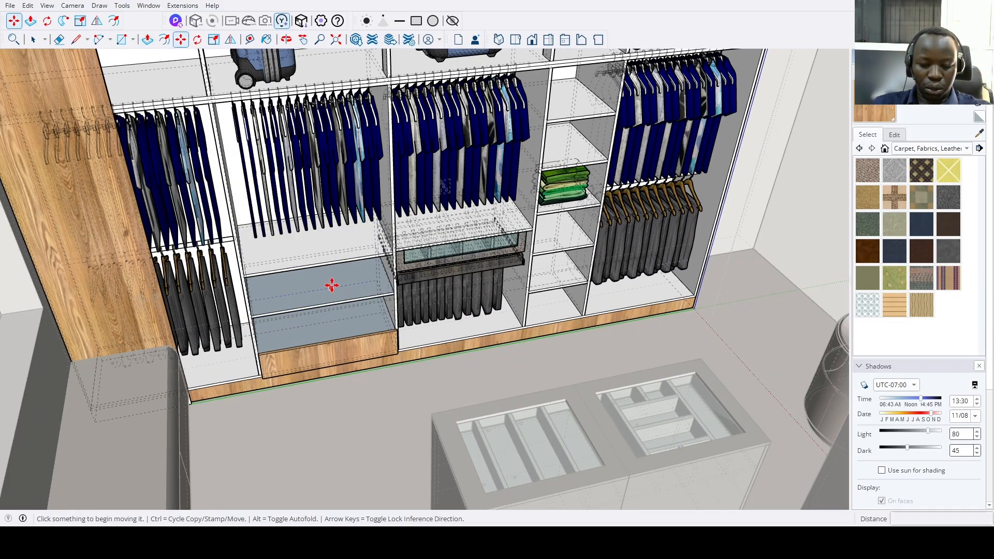
{"action": "scroll", "coordinate": [255, 409], "scroll_direction": "up", "scroll_amount": 6}
{"action": "key", "text": "p"}
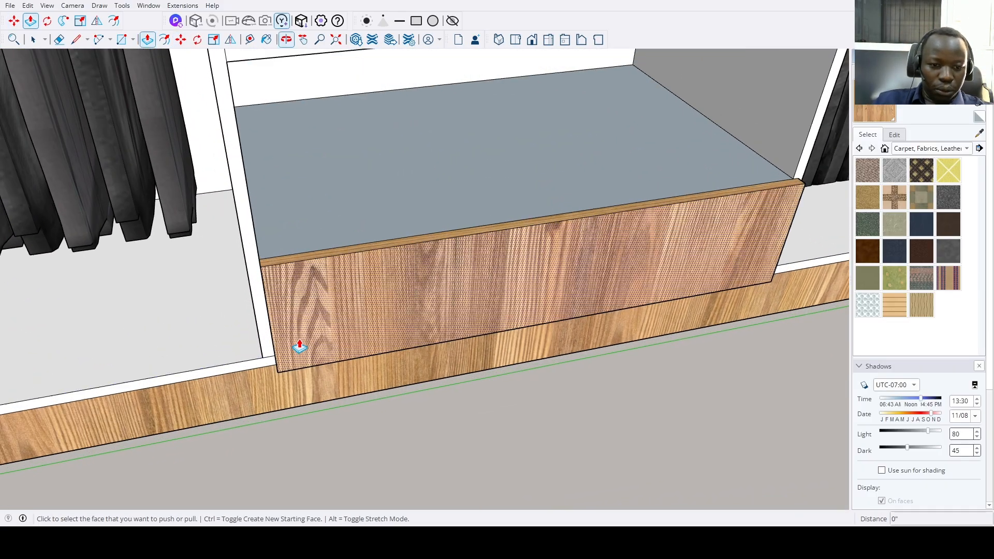
{"action": "scroll", "coordinate": [276, 317], "scroll_direction": "up", "scroll_amount": 5}
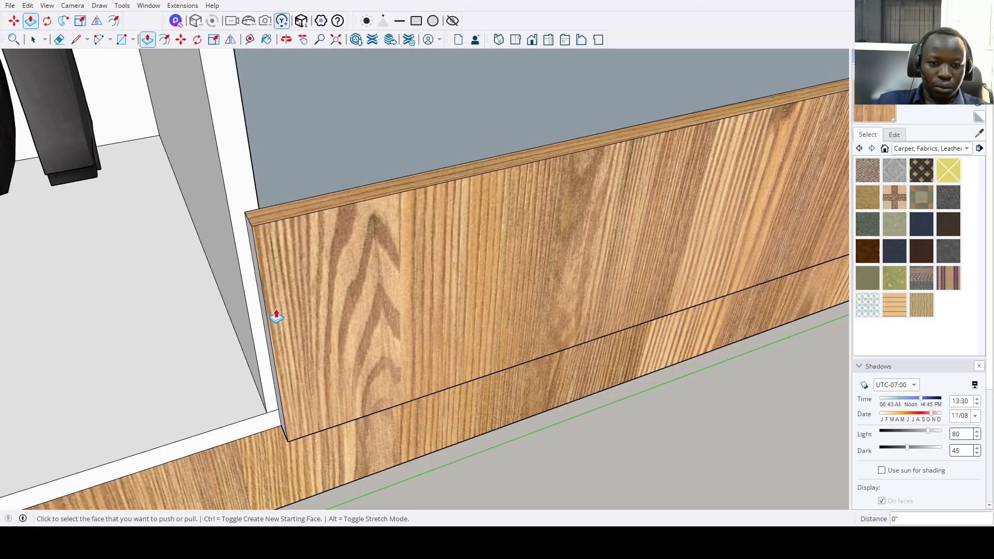
{"action": "scroll", "coordinate": [276, 317], "scroll_direction": "down", "scroll_amount": 1}
{"action": "scroll", "coordinate": [274, 306], "scroll_direction": "up", "scroll_amount": 3}
Paint the matching blue-grey shelf faces in the compartment with the white material from the Frequent Colours collection.
{"action": "key", "text": "b"}
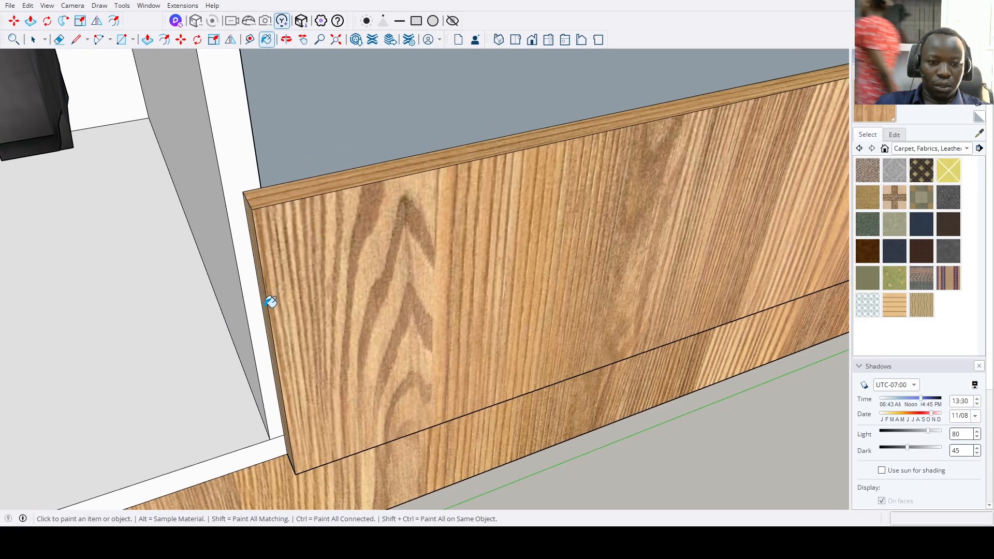
{"action": "scroll", "coordinate": [270, 302], "scroll_direction": "down", "scroll_amount": 10}
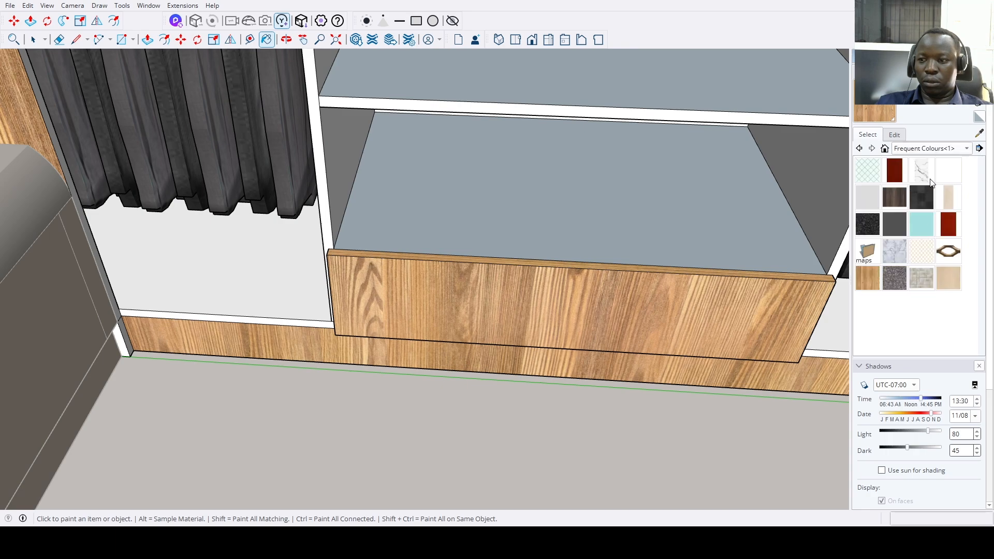
{"action": "left_click", "coordinate": [618, 207]}
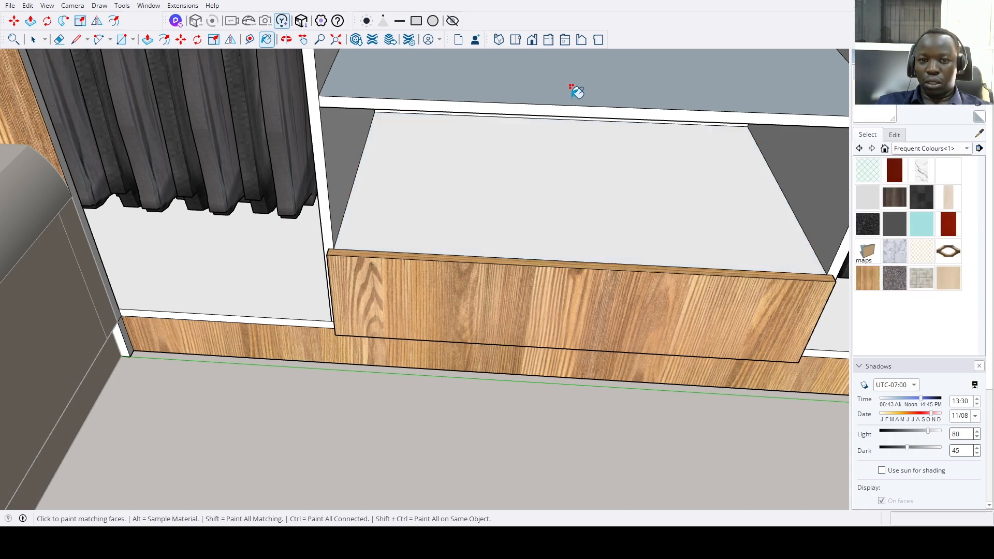
{"action": "scroll", "coordinate": [497, 282], "scroll_direction": "down", "scroll_amount": 6}
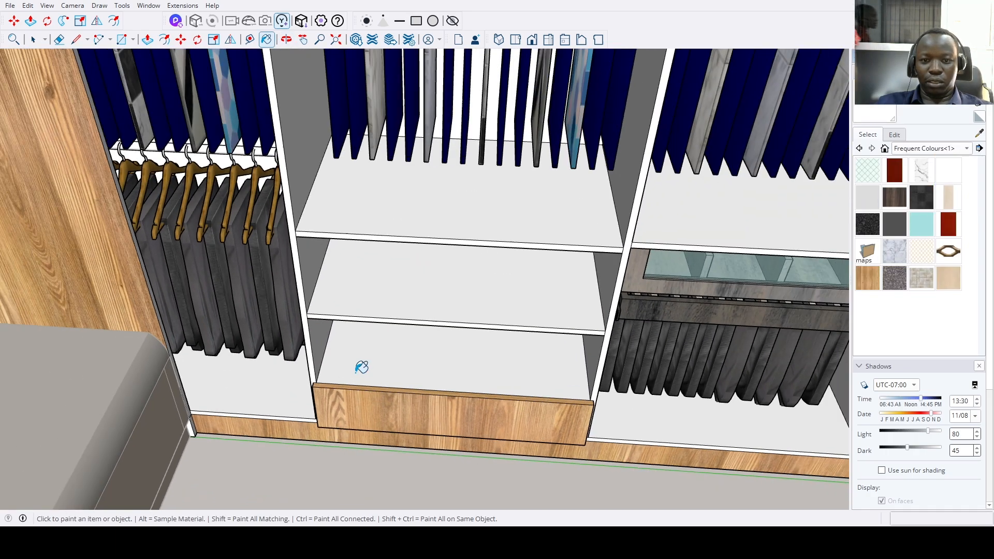
Examine the whole closet from above, from the finished wardrobe wall around to the dressing table wall.
{"action": "middle_click_drag", "start_coordinate": [361, 368], "coordinate": [237, 273]}
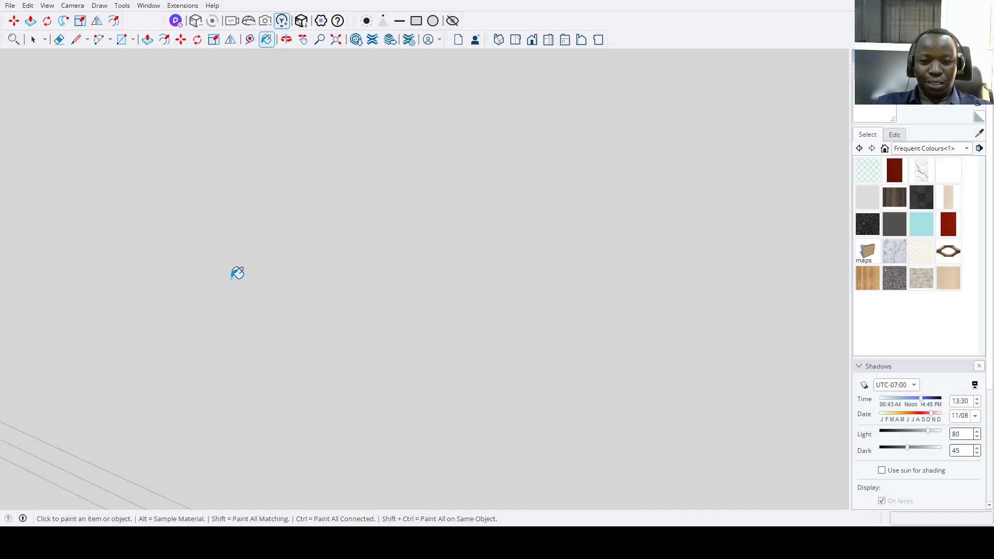
{"action": "left_click", "coordinate": [335, 40]}
{"action": "middle_click_drag", "start_coordinate": [366, 177], "coordinate": [486, 365]}
{"action": "scroll", "coordinate": [485, 365], "scroll_direction": "up", "scroll_amount": 2}
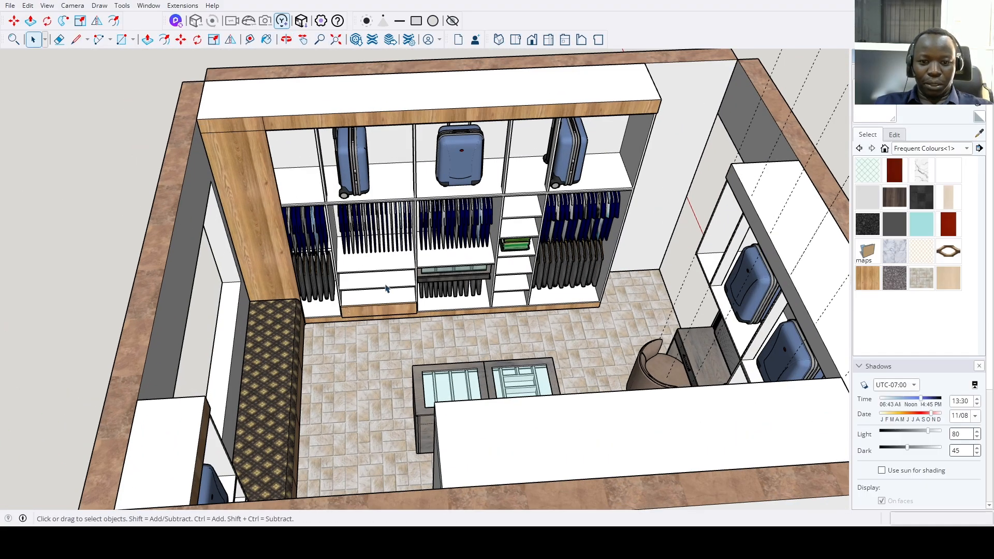
{"action": "scroll", "coordinate": [386, 289], "scroll_direction": "up", "scroll_amount": 4}
{"action": "scroll", "coordinate": [367, 306], "scroll_direction": "down", "scroll_amount": 5}
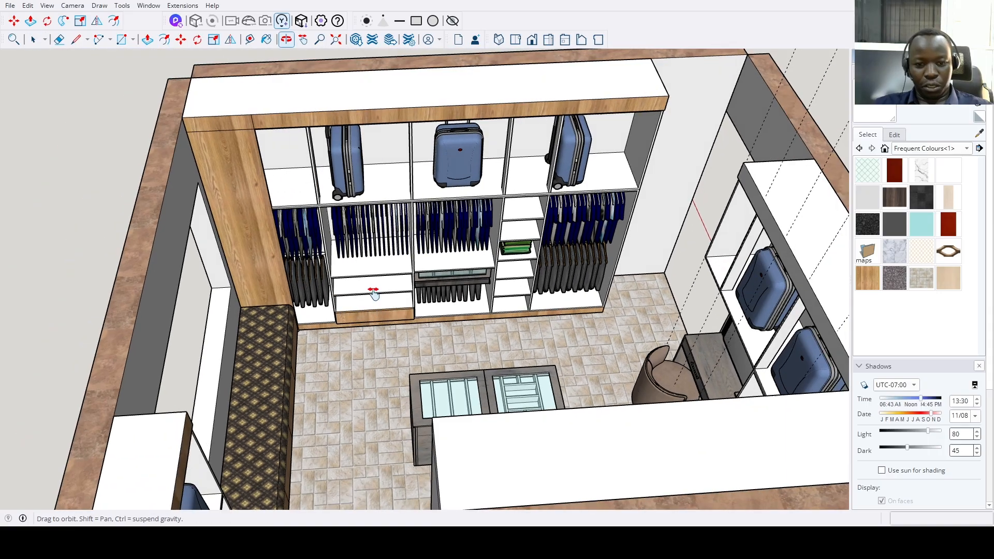
{"action": "middle_click_drag", "start_coordinate": [372, 291], "coordinate": [509, 330]}
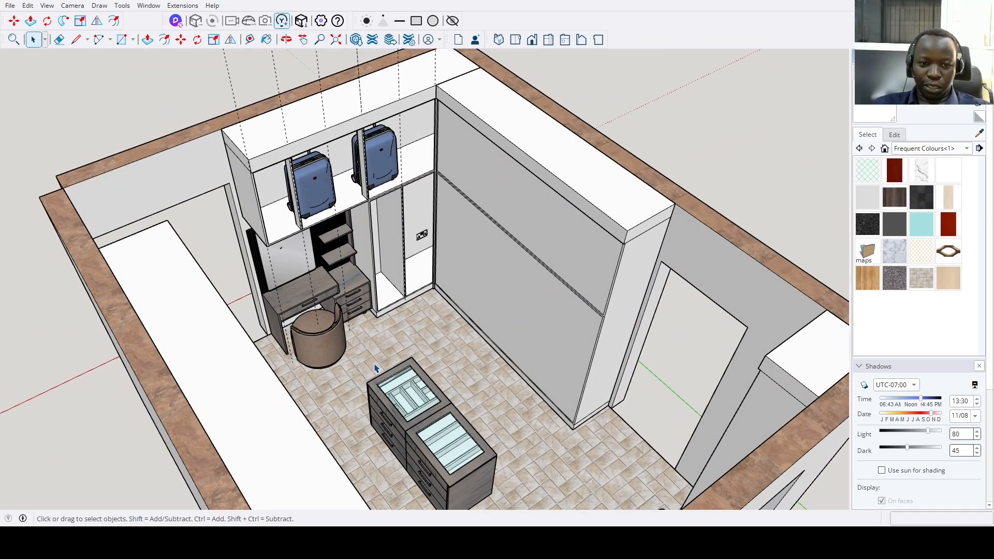
{"action": "middle_click_drag", "start_coordinate": [353, 316], "coordinate": [259, 244]}
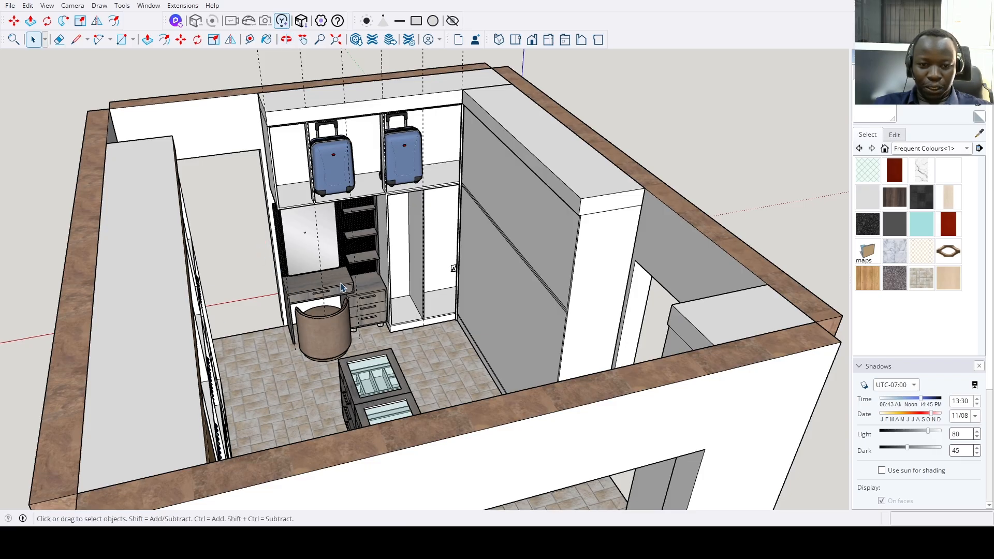
Flip the dressing table unit with its mirror, shelves, drawers and chair sideways within its wardrobe compartment.
{"action": "middle_click_drag", "start_coordinate": [341, 288], "coordinate": [321, 278]}
{"action": "scroll", "coordinate": [319, 277], "scroll_direction": "up", "scroll_amount": 3}
{"action": "left_click", "coordinate": [319, 277]}
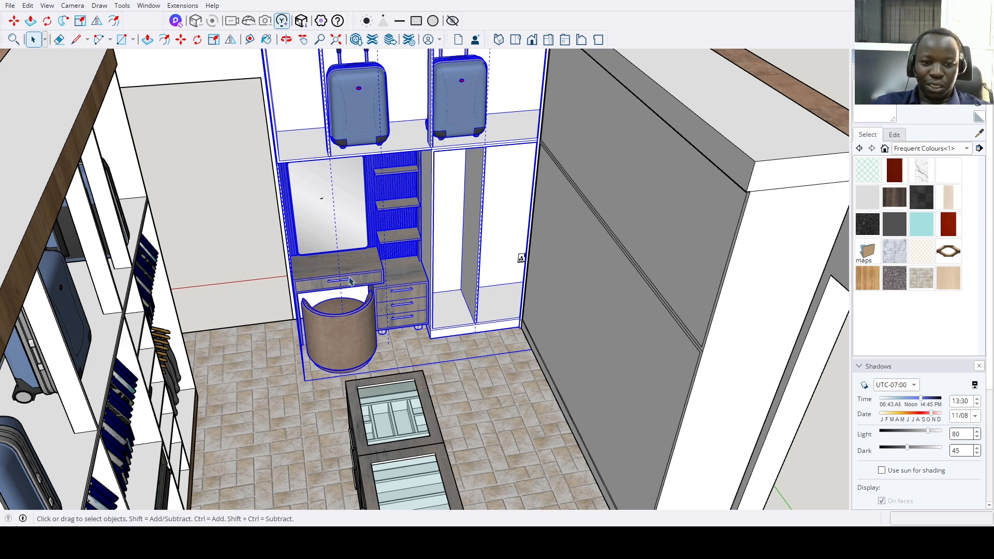
{"action": "double_click", "coordinate": [303, 263]}
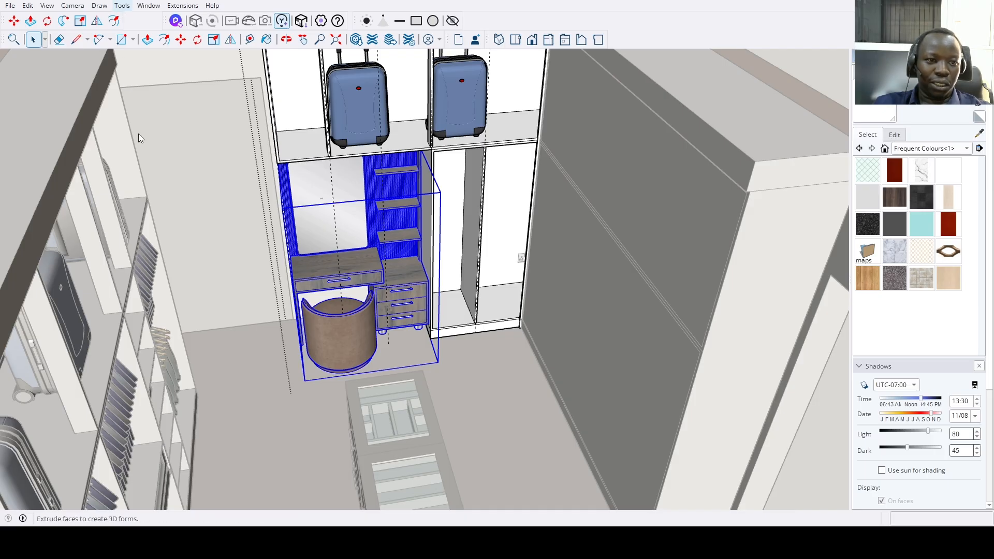
{"action": "key", "text": "shift+f"}
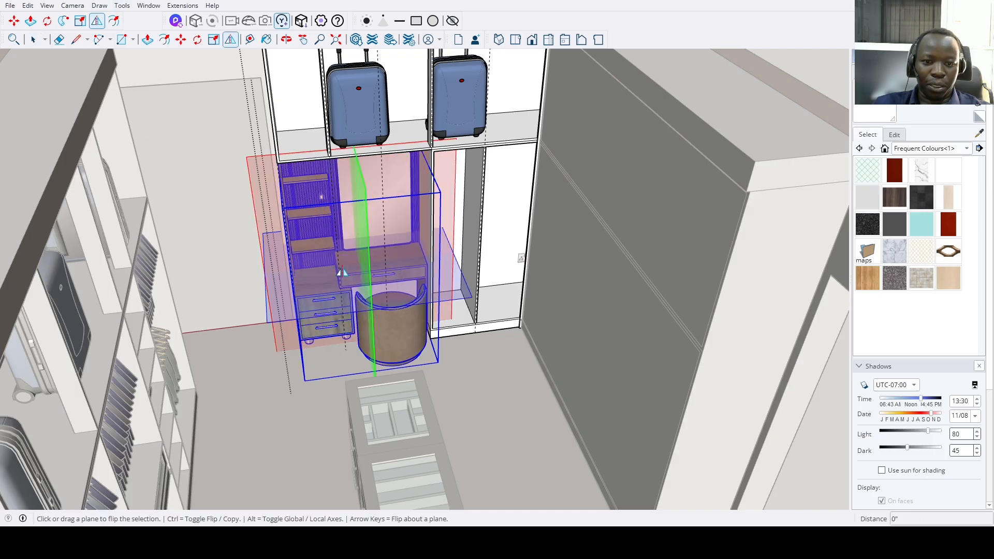
{"action": "scroll", "coordinate": [342, 272], "scroll_direction": "down", "scroll_amount": 4}
{"action": "key", "text": "space"}
{"action": "key", "text": "Escape"}
{"action": "key", "text": "Escape"}
Draw a rectangle about 3 11/32" by 3 3/4" around the socket on the slatted panel behind the dressing unit's shelves.
{"action": "scroll", "coordinate": [251, 127], "scroll_direction": "up", "scroll_amount": 6}
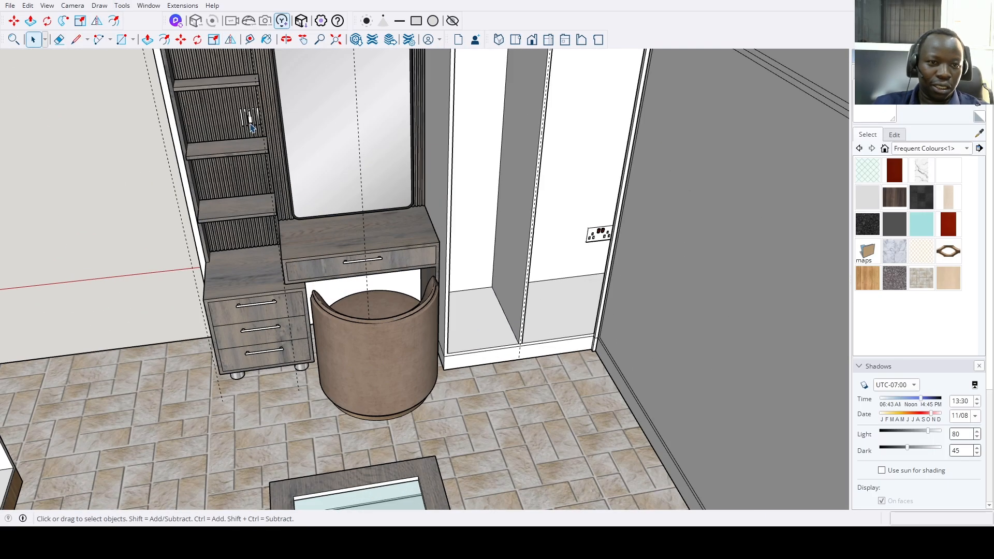
{"action": "scroll", "coordinate": [251, 127], "scroll_direction": "up", "scroll_amount": 8}
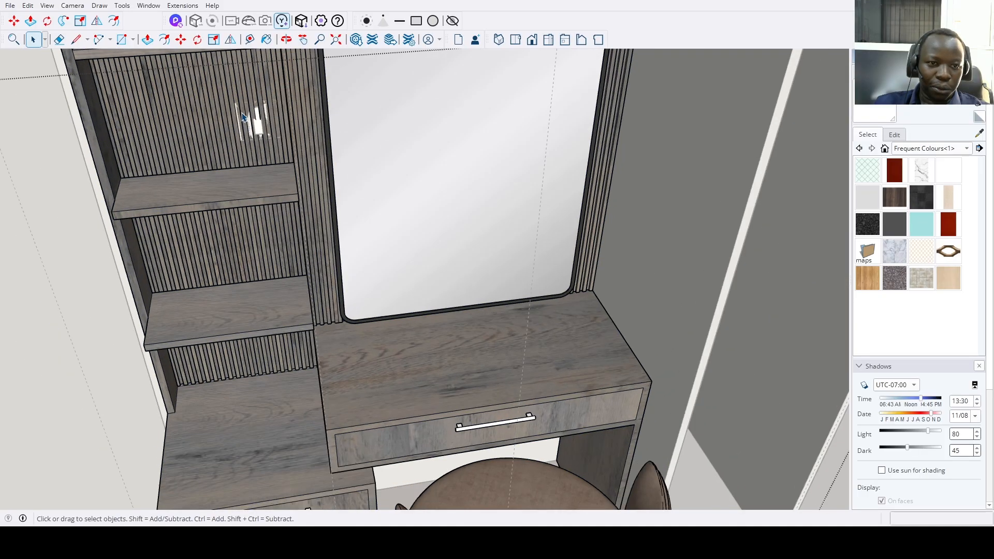
{"action": "scroll", "coordinate": [244, 116], "scroll_direction": "up", "scroll_amount": 8}
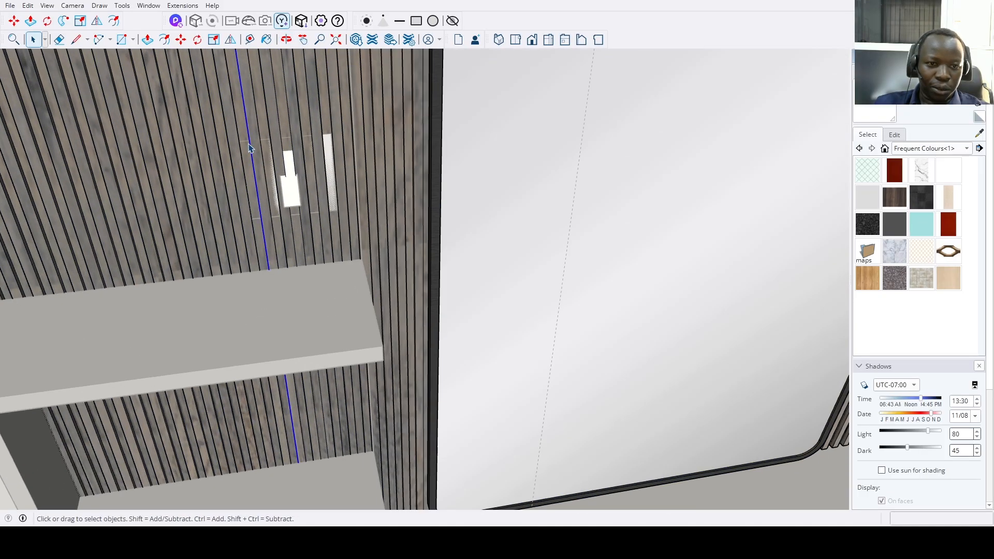
{"action": "scroll", "coordinate": [244, 150], "scroll_direction": "up", "scroll_amount": 8}
{"action": "middle_click_drag", "start_coordinate": [244, 151], "coordinate": [222, 104]}
{"action": "scroll", "coordinate": [228, 129], "scroll_direction": "up", "scroll_amount": 3}
{"action": "key", "text": "r"}
{"action": "left_click", "coordinate": [221, 104]}
{"action": "scroll", "coordinate": [202, 216], "scroll_direction": "down", "scroll_amount": 5}
{"action": "scroll", "coordinate": [395, 317], "scroll_direction": "up", "scroll_amount": 8}
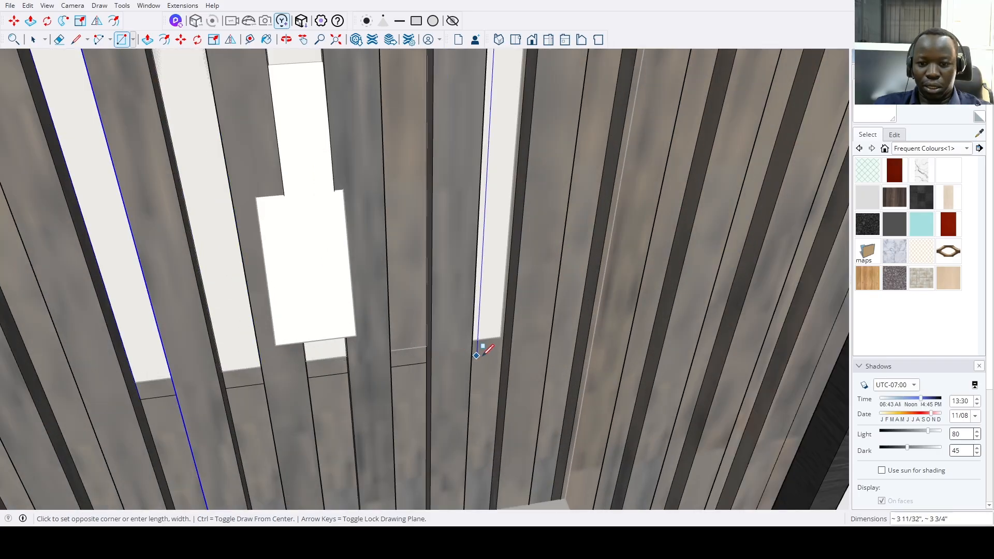
{"action": "left_click", "coordinate": [476, 356]}
{"action": "scroll", "coordinate": [494, 334], "scroll_direction": "down", "scroll_amount": 6}
Try to push in the strips inside the rectangle to open the slatted panel over the socket, and undo the attempt.
{"action": "key", "text": "p"}
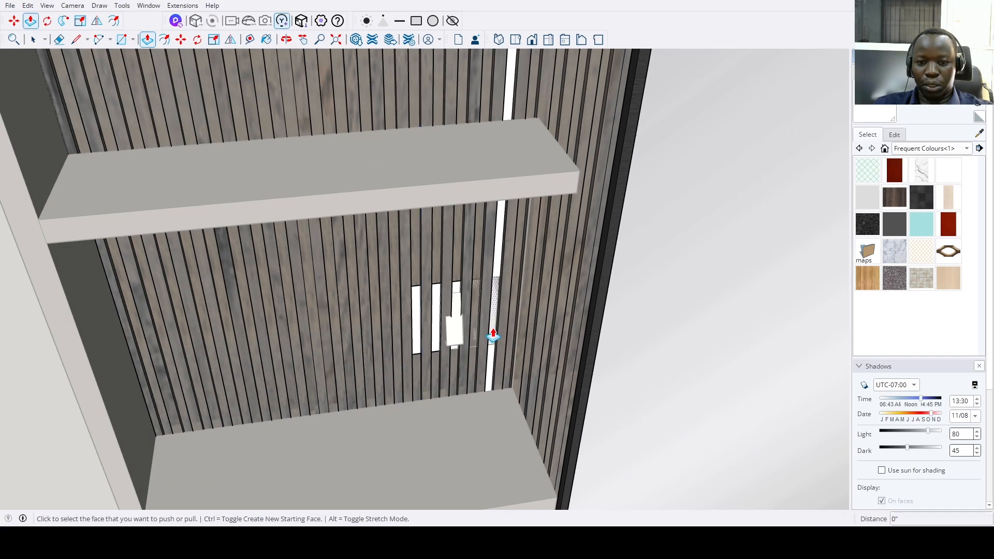
{"action": "scroll", "coordinate": [492, 315], "scroll_direction": "up", "scroll_amount": 3}
{"action": "left_click", "coordinate": [492, 315]}
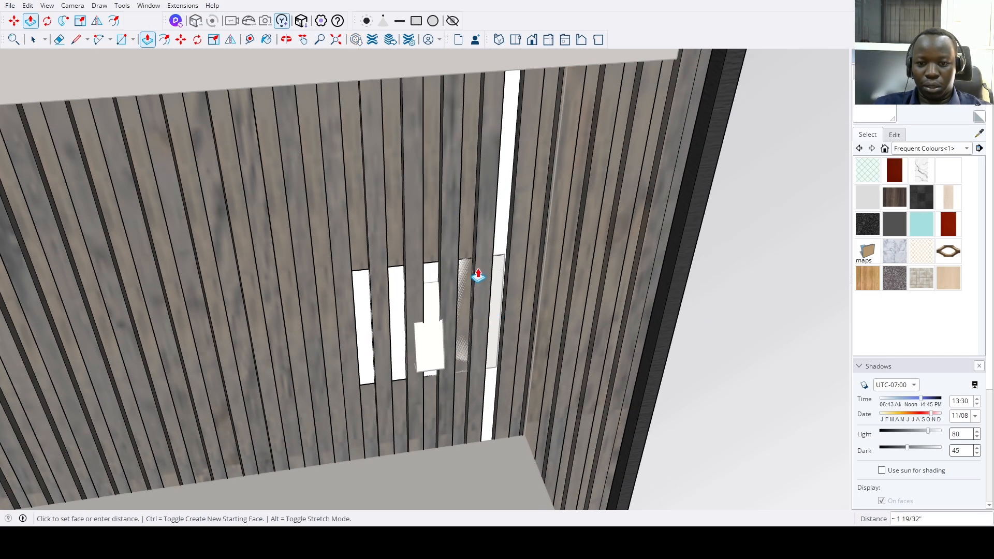
{"action": "scroll", "coordinate": [477, 276], "scroll_direction": "down", "scroll_amount": 10}
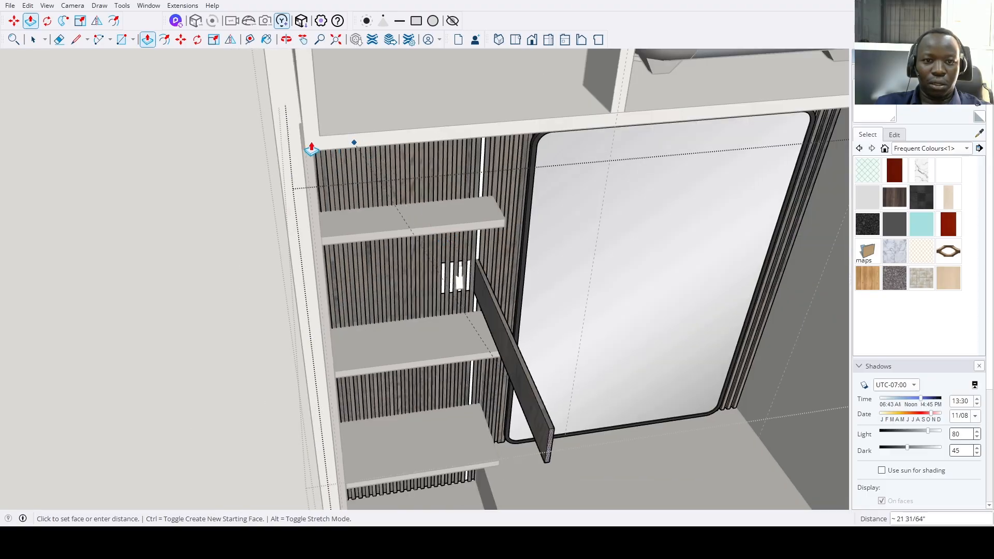
{"action": "left_click", "coordinate": [285, 127]}
{"action": "scroll", "coordinate": [506, 311], "scroll_direction": "up", "scroll_amount": 10}
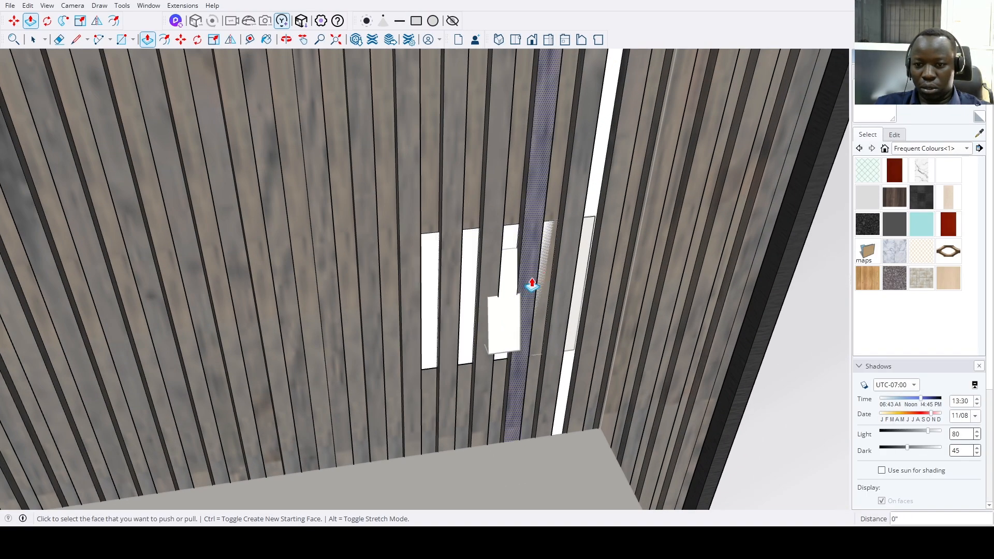
{"action": "double_click", "coordinate": [507, 247]}
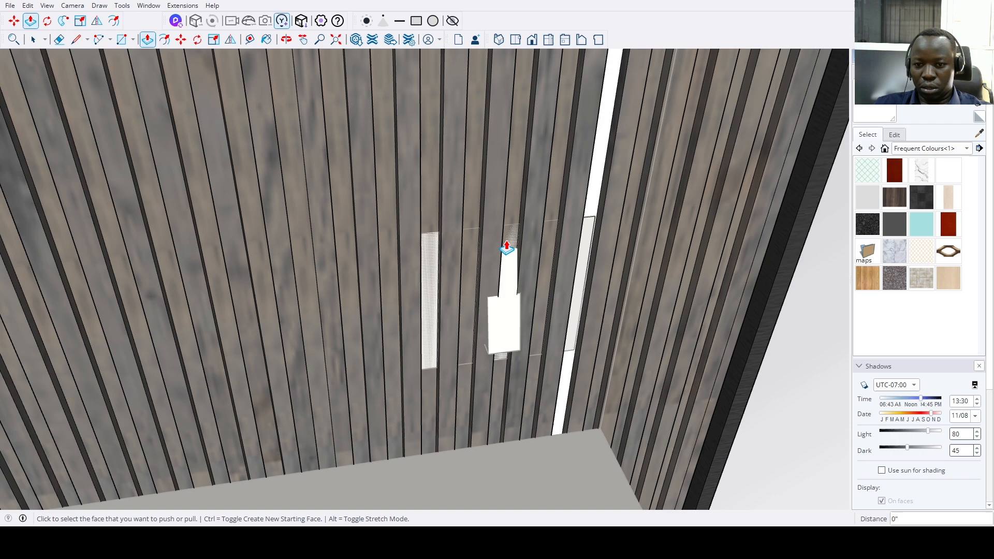
{"action": "double_click", "coordinate": [434, 289]}
{"action": "scroll", "coordinate": [433, 297], "scroll_direction": "down", "scroll_amount": 10}
{"action": "scroll", "coordinate": [432, 310], "scroll_direction": "up", "scroll_amount": 5}
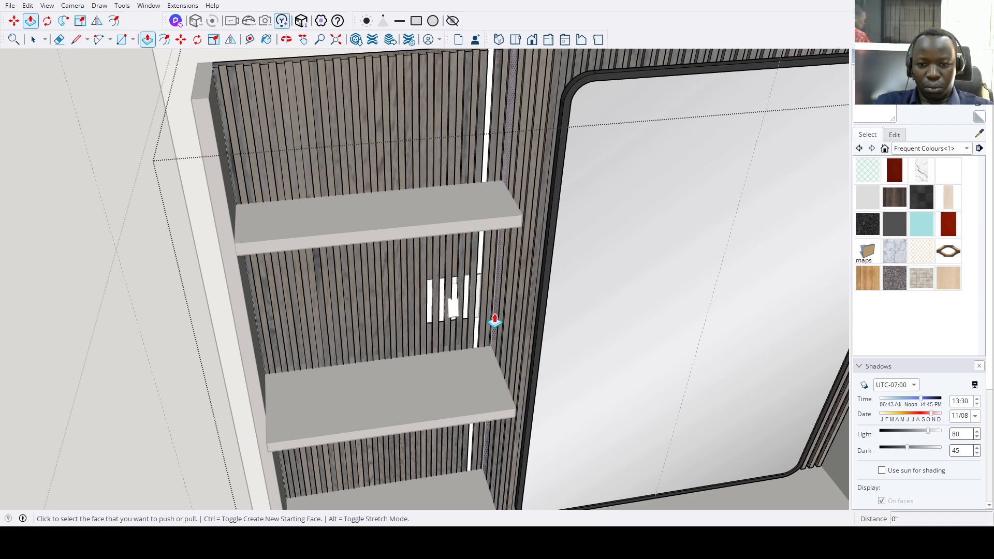
{"action": "middle_click_drag", "start_coordinate": [491, 330], "coordinate": [431, 290]}
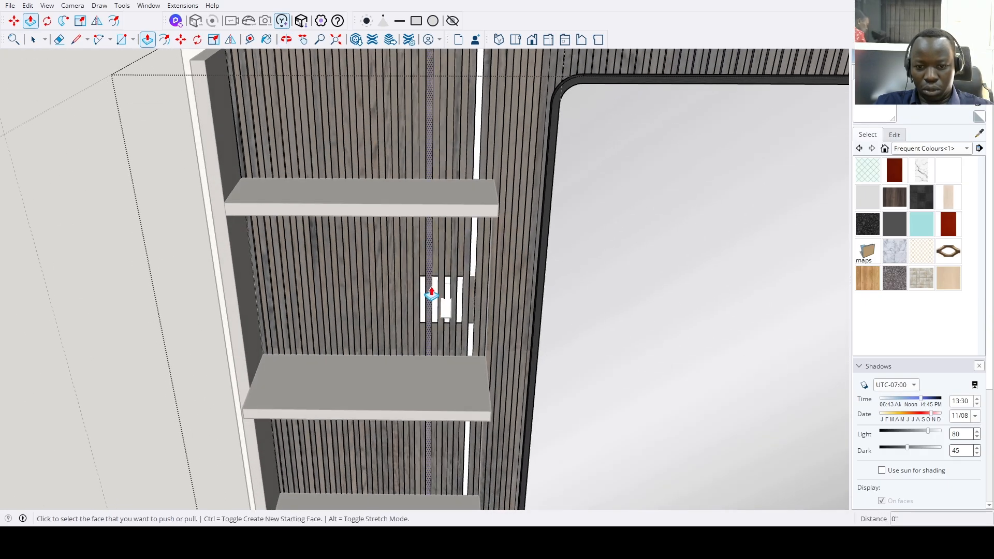
{"action": "scroll", "coordinate": [451, 331], "scroll_direction": "up", "scroll_amount": 5}
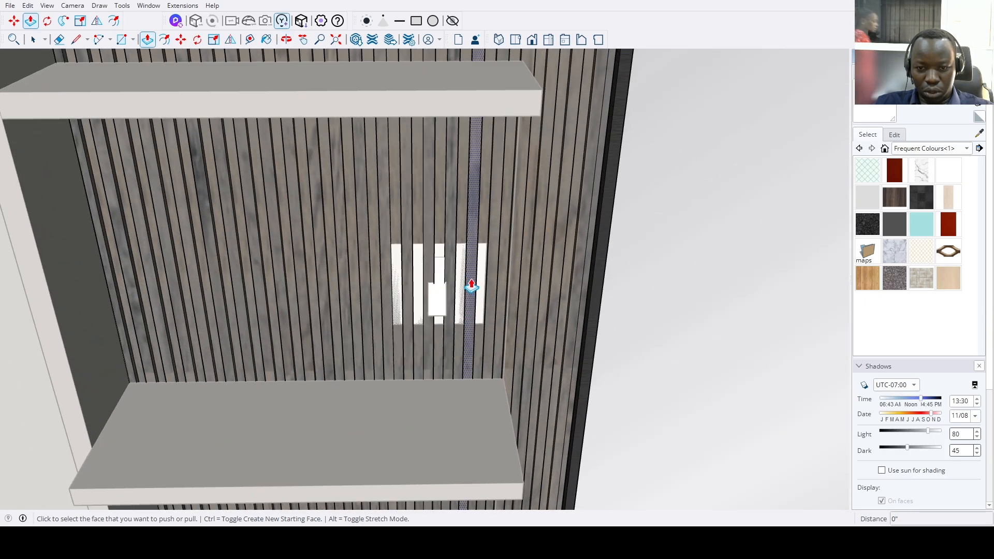
Draw a rectangle about 3 31/64" by 3 17/32" around the socket on the slatted panel, corner to corner.
{"action": "key", "text": "space"}
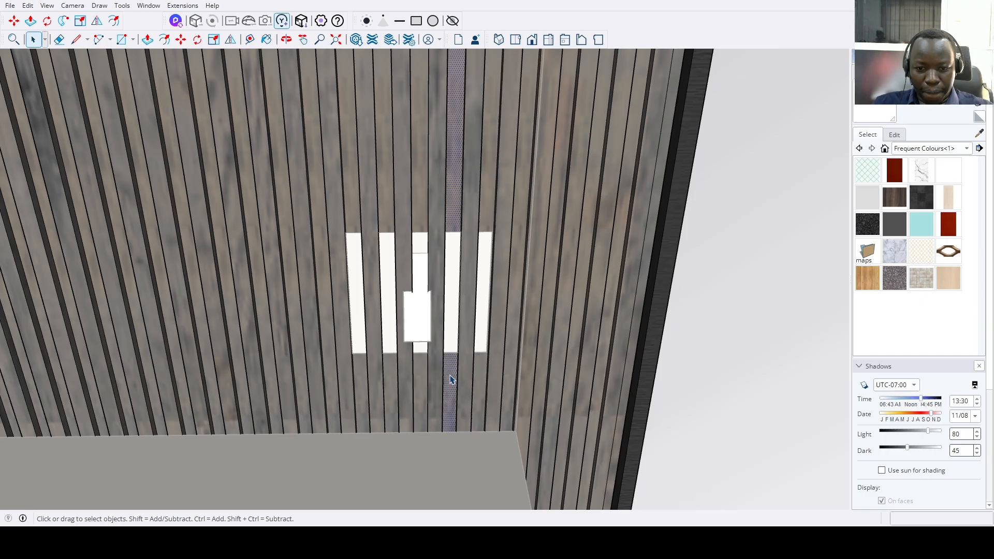
{"action": "scroll", "coordinate": [369, 235], "scroll_direction": "up", "scroll_amount": 5}
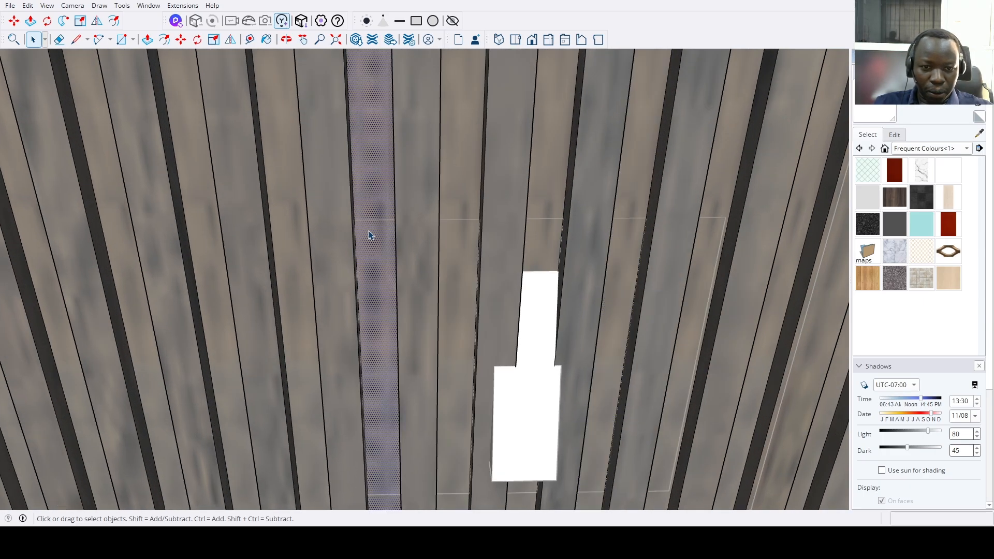
{"action": "mouse_move", "coordinate": [371, 235]}
{"action": "middle_mouse_down"}
{"action": "mouse_move", "coordinate": [360, 238]}
{"action": "mouse_move", "coordinate": [362, 227]}
{"action": "middle_mouse_up"}
{"action": "key", "text": "r"}
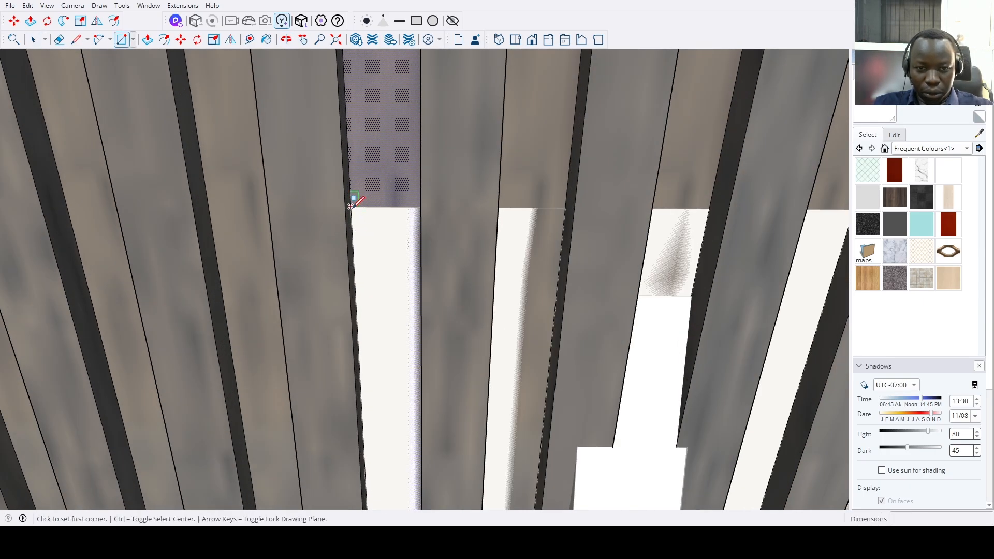
{"action": "left_click", "coordinate": [357, 207]}
{"action": "scroll", "coordinate": [360, 336], "scroll_direction": "down", "scroll_amount": 5}
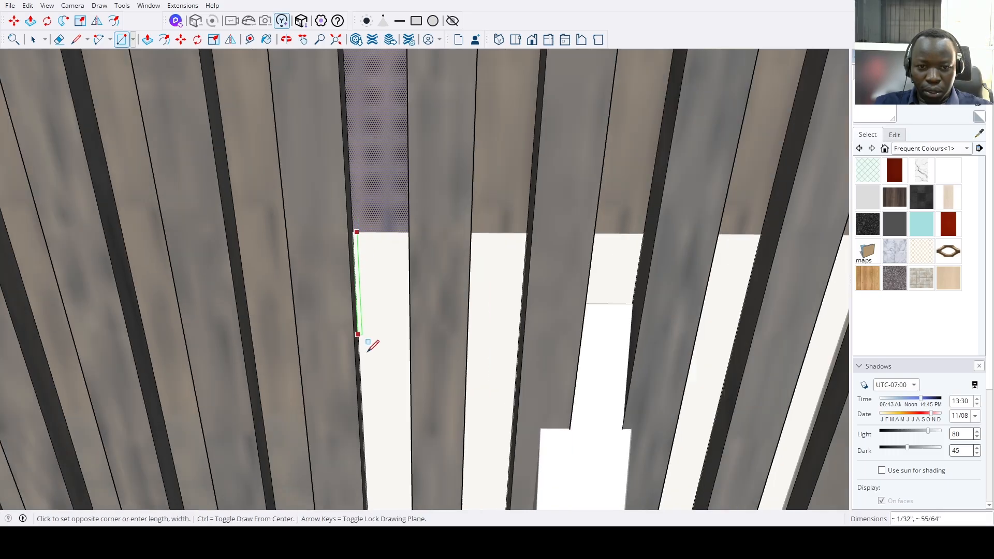
{"action": "middle_click_drag", "start_coordinate": [464, 425], "coordinate": [452, 263]}
{"action": "middle_click_drag", "start_coordinate": [566, 440], "coordinate": [533, 304], "text": "shift"}
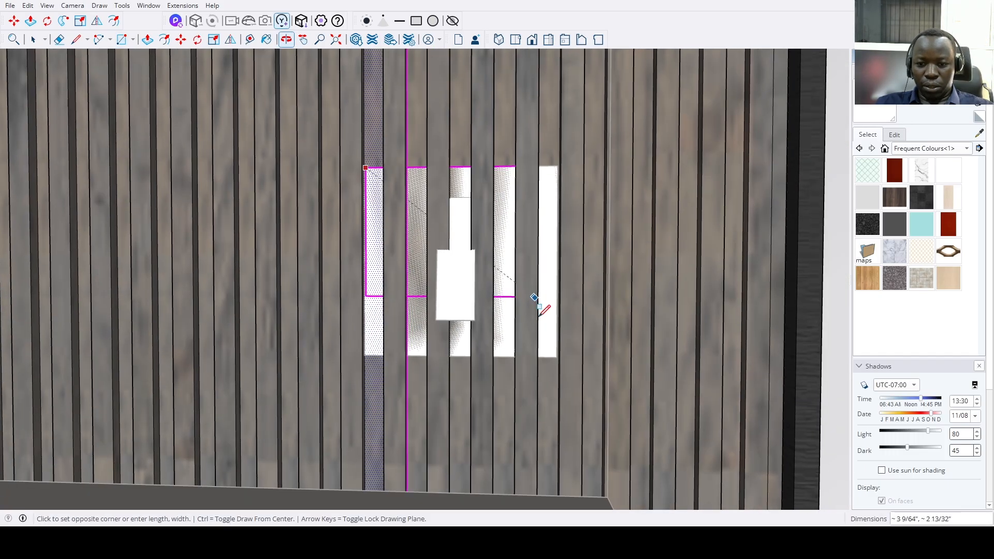
{"action": "scroll", "coordinate": [533, 304], "scroll_direction": "up", "scroll_amount": 3}
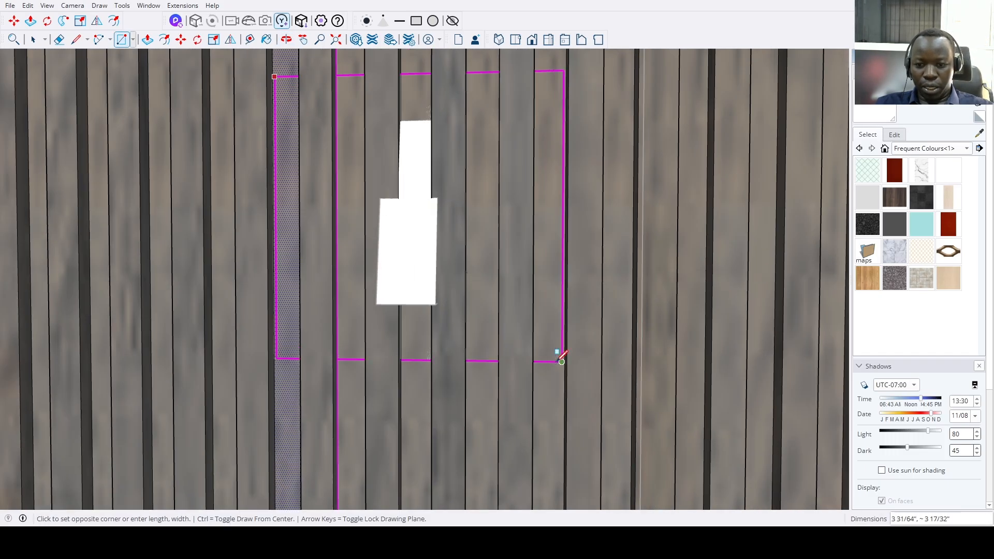
{"action": "left_click", "coordinate": [562, 361]}
{"action": "scroll", "coordinate": [561, 358], "scroll_direction": "down", "scroll_amount": 5}
Push the outer strip inside the rectangle 1/2" into the slatted panel beside the socket.
{"action": "key", "text": "p"}
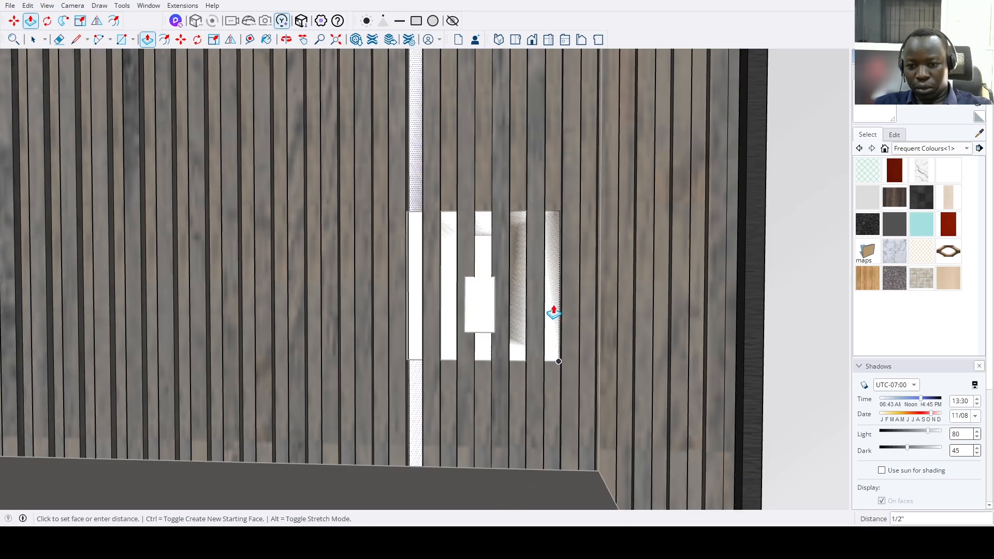
{"action": "key", "text": "Escape"}
{"action": "left_click", "coordinate": [550, 342]}
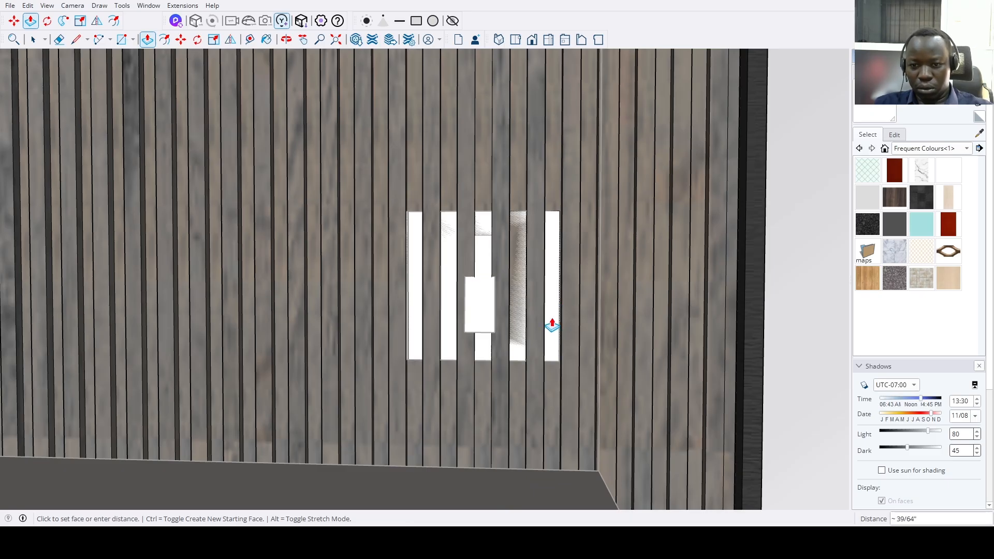
{"action": "scroll", "coordinate": [553, 310], "scroll_direction": "down", "scroll_amount": 2}
{"action": "middle_click_drag", "start_coordinate": [552, 307], "coordinate": [624, 355]}
{"action": "scroll", "coordinate": [613, 347], "scroll_direction": "down", "scroll_amount": 2}
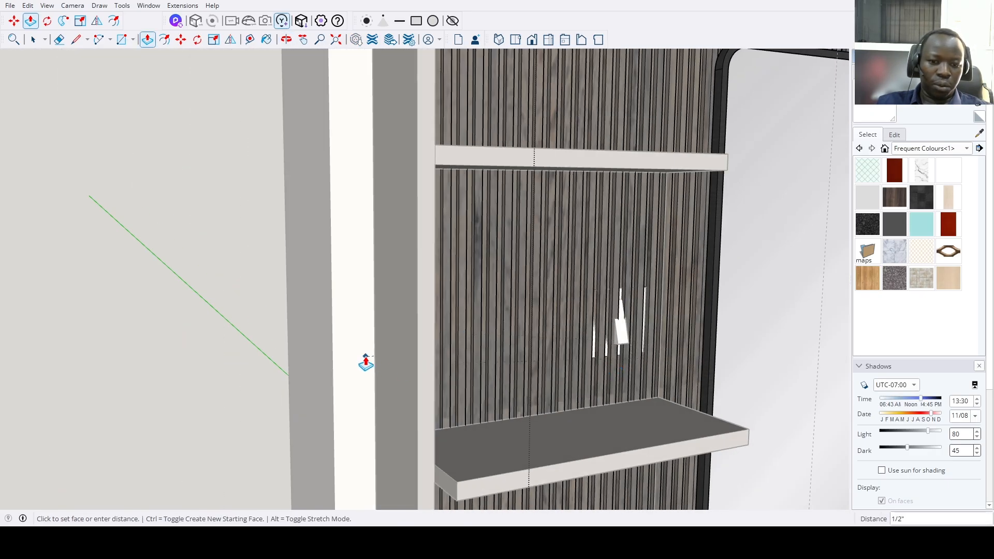
{"action": "left_click", "coordinate": [364, 357]}
Push the other alternate strips inside the rectangle back to the same depth around the socket.
{"action": "scroll", "coordinate": [688, 338], "scroll_direction": "up", "scroll_amount": 1}
{"action": "middle_click_drag", "start_coordinate": [688, 337], "coordinate": [593, 347]}
{"action": "scroll", "coordinate": [603, 324], "scroll_direction": "up", "scroll_amount": 5}
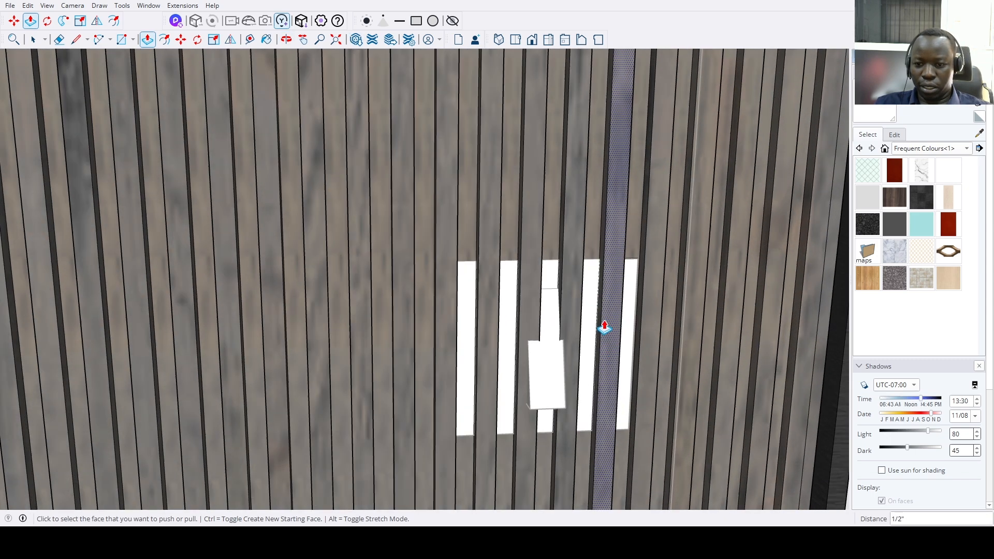
{"action": "scroll", "coordinate": [604, 327], "scroll_direction": "up", "scroll_amount": 1}
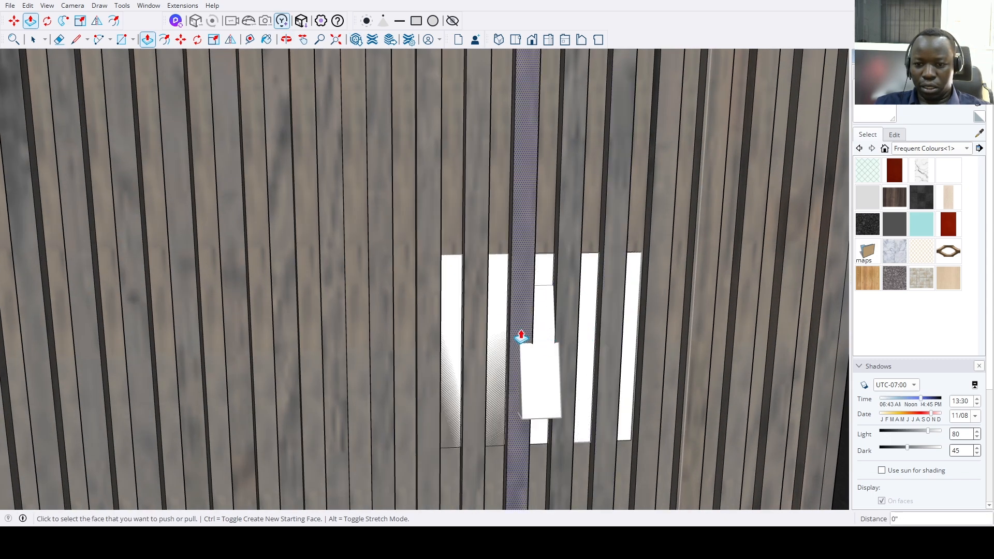
{"action": "double_click", "coordinate": [500, 339]}
{"action": "left_click", "coordinate": [456, 350]}
{"action": "left_click", "coordinate": [457, 351]}
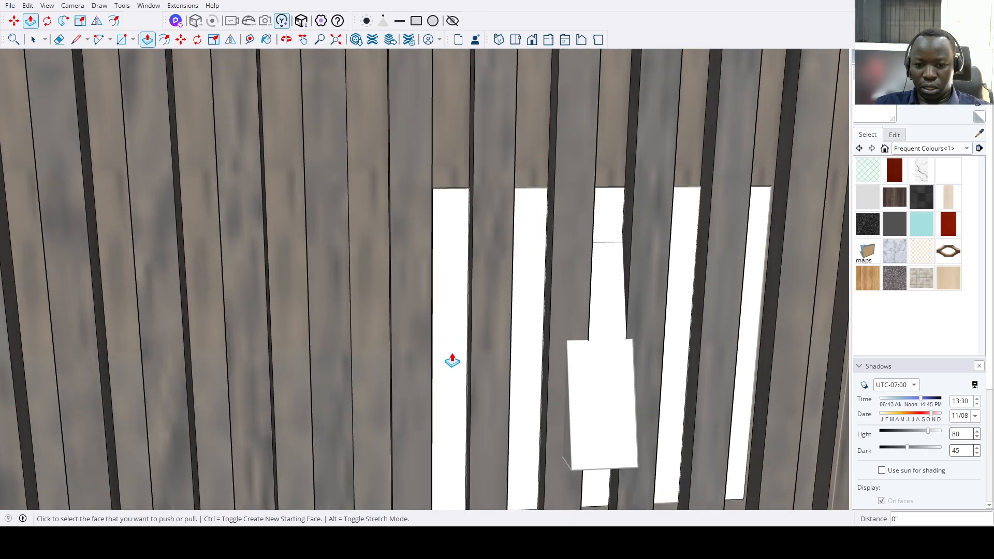
Draw 1/4" lines across the side faces of the four remaining slats along the opening's upper edge.
{"action": "scroll", "coordinate": [453, 360], "scroll_direction": "up", "scroll_amount": 3}
{"action": "middle_click_drag", "start_coordinate": [453, 359], "coordinate": [480, 319]}
{"action": "scroll", "coordinate": [479, 319], "scroll_direction": "down", "scroll_amount": 5}
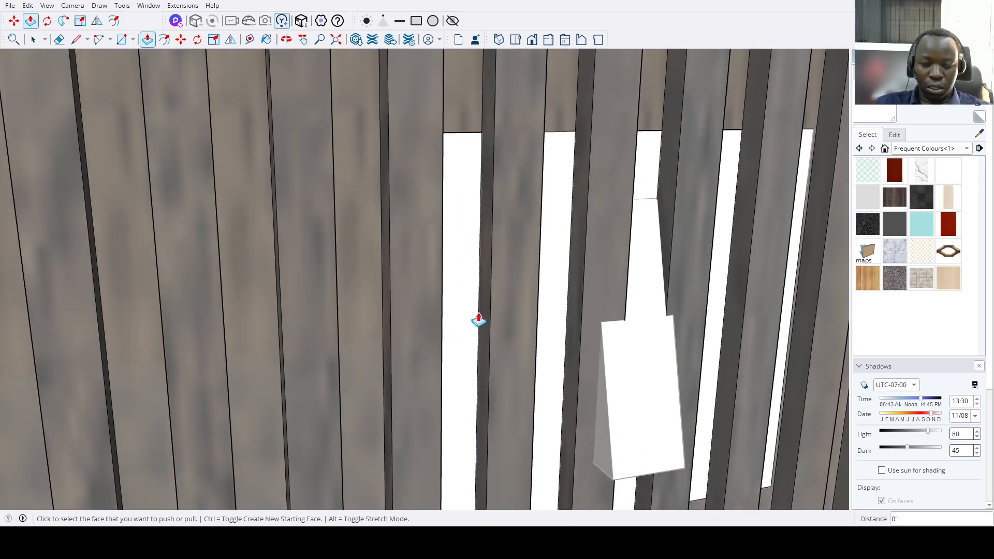
{"action": "key", "text": "l"}
{"action": "left_click", "coordinate": [479, 222]}
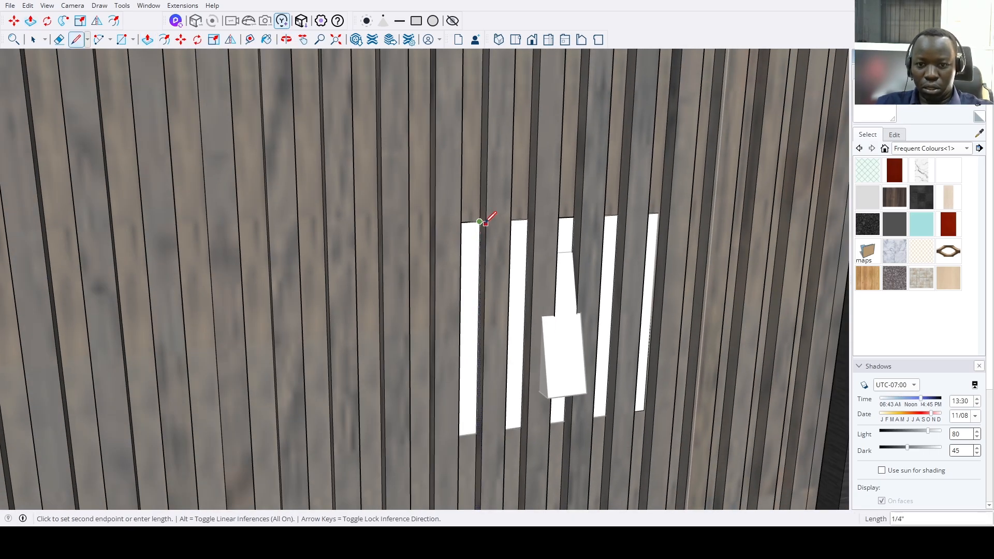
{"action": "key", "text": "Escape"}
{"action": "left_click", "coordinate": [527, 219]}
{"action": "left_click", "coordinate": [534, 221]}
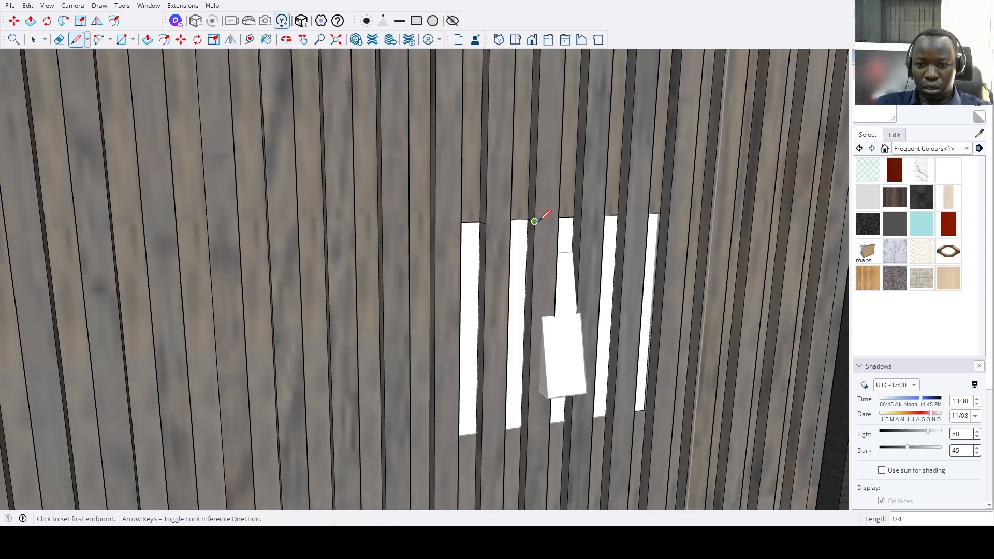
{"action": "left_click", "coordinate": [574, 216]}
{"action": "left_click", "coordinate": [581, 218]}
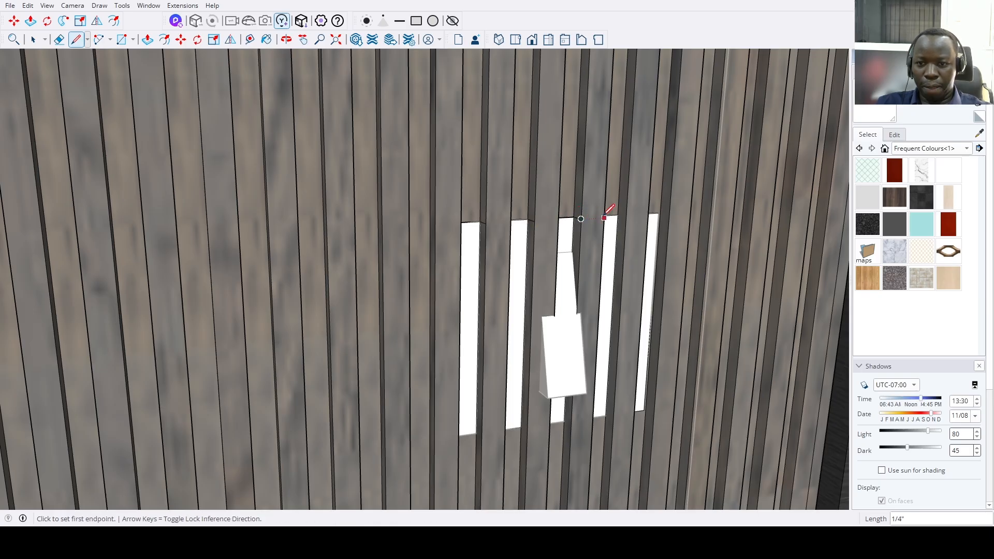
{"action": "left_click", "coordinate": [617, 215]}
{"action": "left_click", "coordinate": [626, 217]}
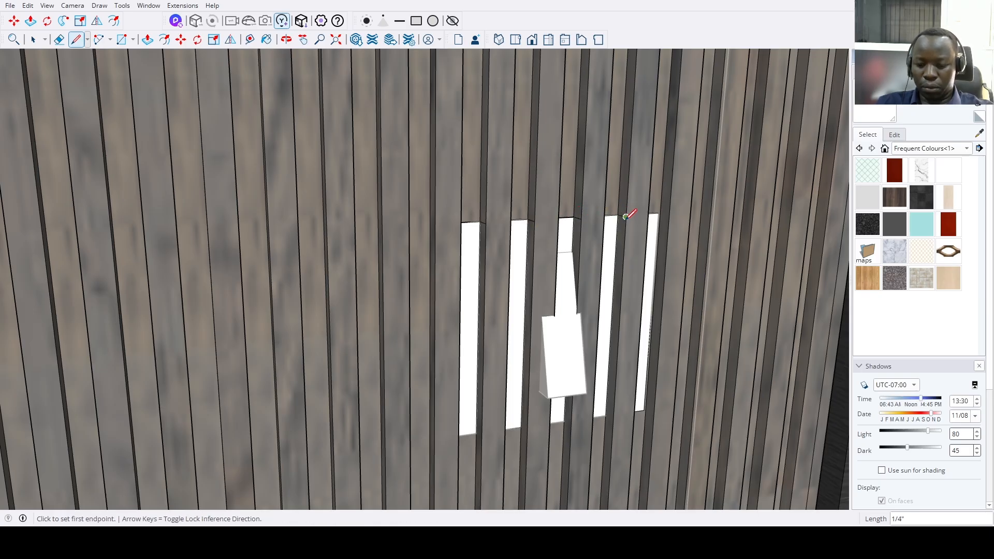
Push the four remaining slat sections inside the socket opening back 13/32".
{"action": "key", "text": "p"}
{"action": "left_click", "coordinate": [640, 239]}
{"action": "left_click", "coordinate": [647, 231]}
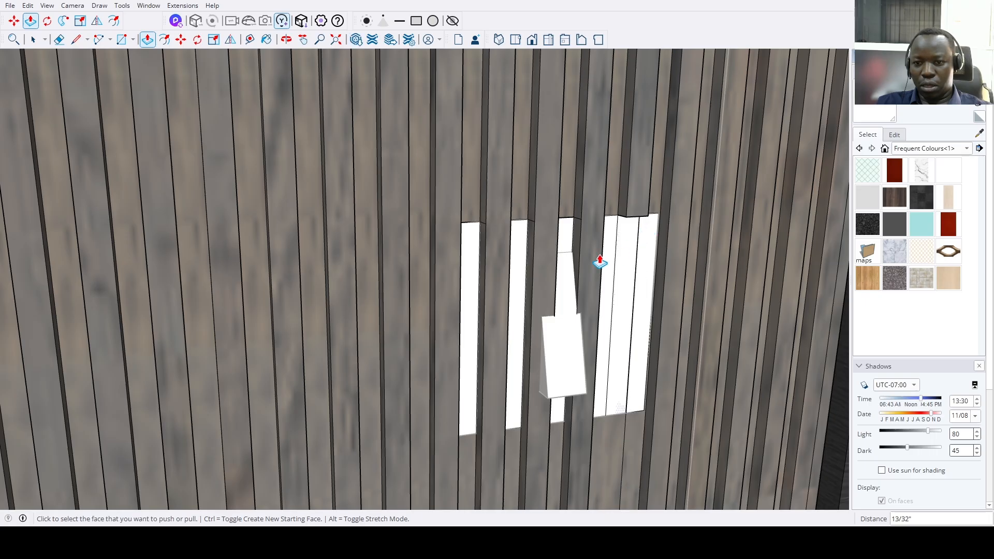
{"action": "double_click", "coordinate": [580, 259]}
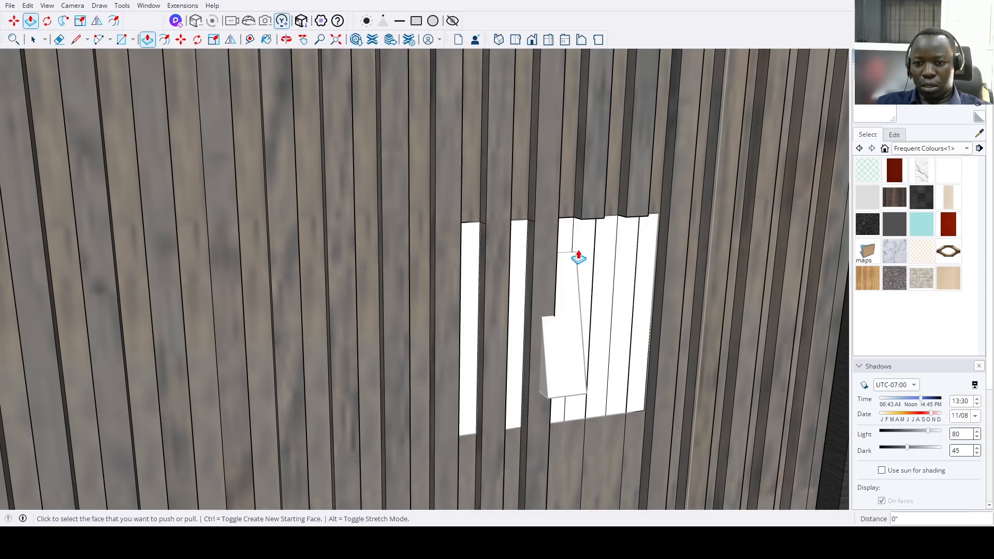
{"action": "double_click", "coordinate": [533, 261]}
{"action": "double_click", "coordinate": [483, 271]}
{"action": "scroll", "coordinate": [485, 294], "scroll_direction": "down", "scroll_amount": 2}
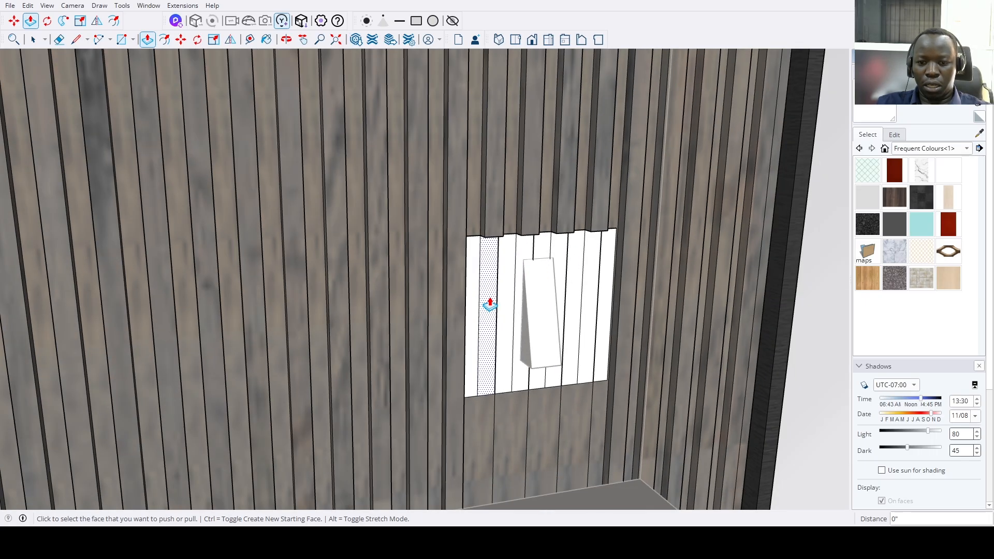
Push the uneven strips in the socket opening level with each other to form one flat white face.
{"action": "scroll", "coordinate": [491, 305], "scroll_direction": "down", "scroll_amount": 1}
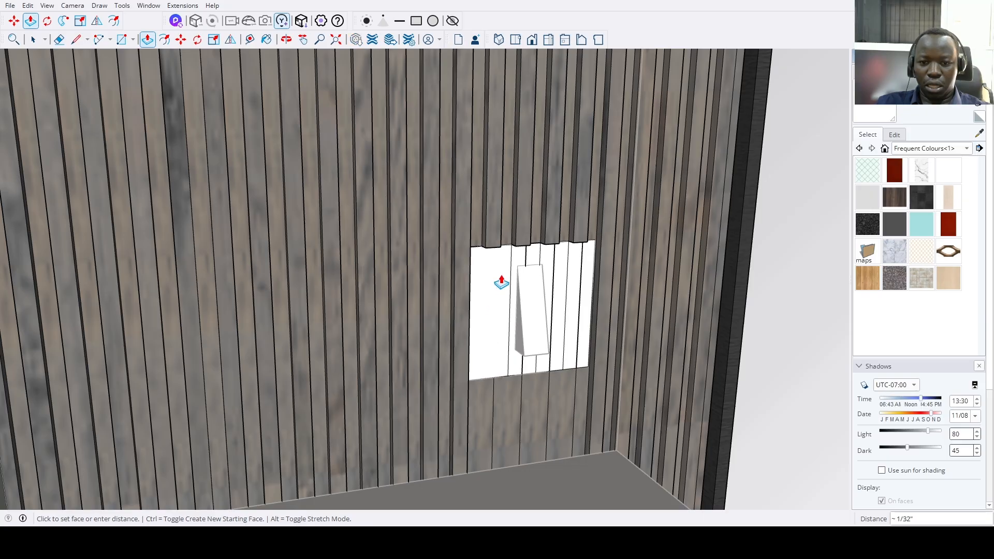
{"action": "scroll", "coordinate": [500, 283], "scroll_direction": "down", "scroll_amount": 3}
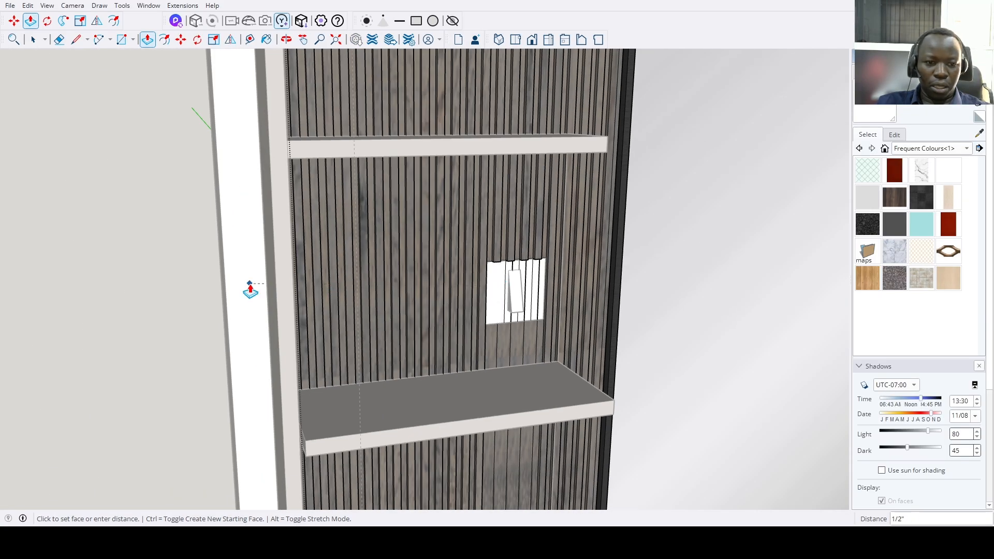
{"action": "scroll", "coordinate": [510, 283], "scroll_direction": "up", "scroll_amount": 3}
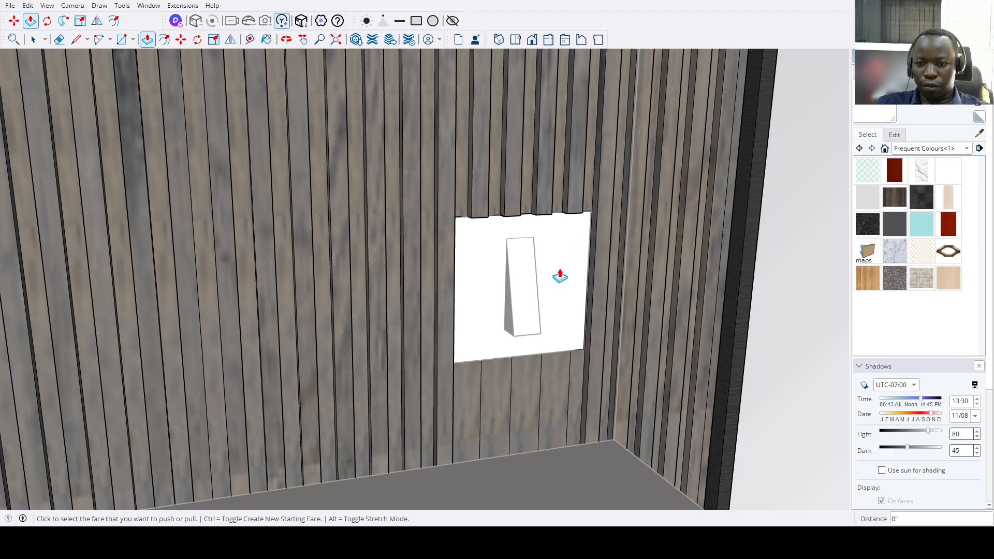
{"action": "middle_click_drag", "start_coordinate": [559, 278], "coordinate": [439, 189]}
{"action": "scroll", "coordinate": [497, 353], "scroll_direction": "down", "scroll_amount": 10}
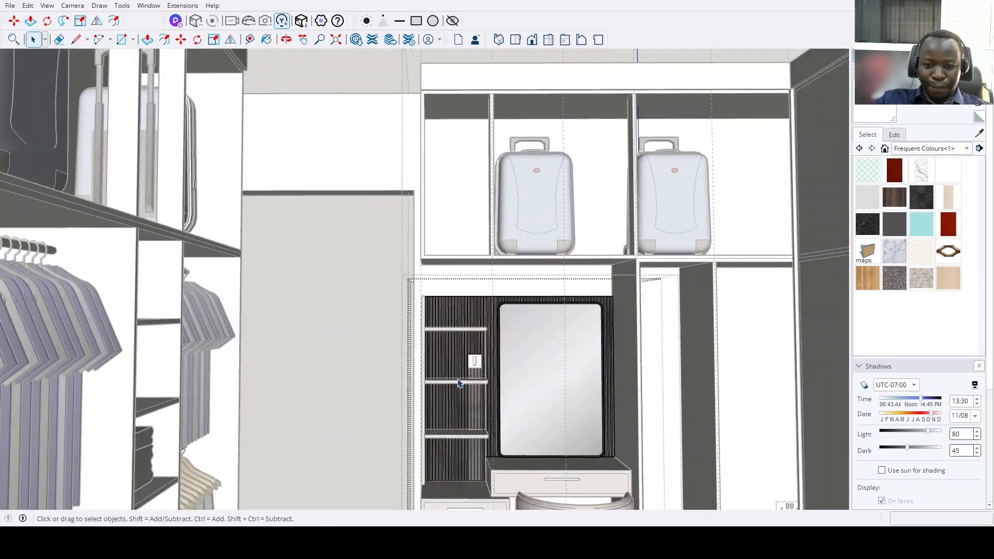
{"action": "scroll", "coordinate": [459, 384], "scroll_direction": "down", "scroll_amount": 3}
{"action": "middle_click_drag", "start_coordinate": [344, 395], "coordinate": [350, 360]}
{"action": "left_click", "coordinate": [435, 353]}
{"action": "scroll", "coordinate": [440, 352], "scroll_direction": "up", "scroll_amount": 3}
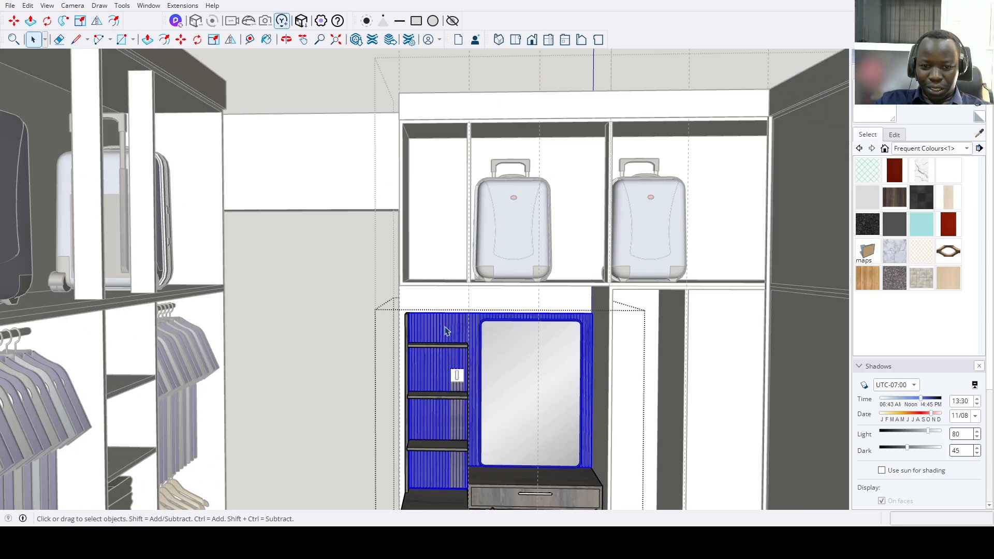
{"action": "left_click_drag", "start_coordinate": [376, 289], "coordinate": [449, 318]}
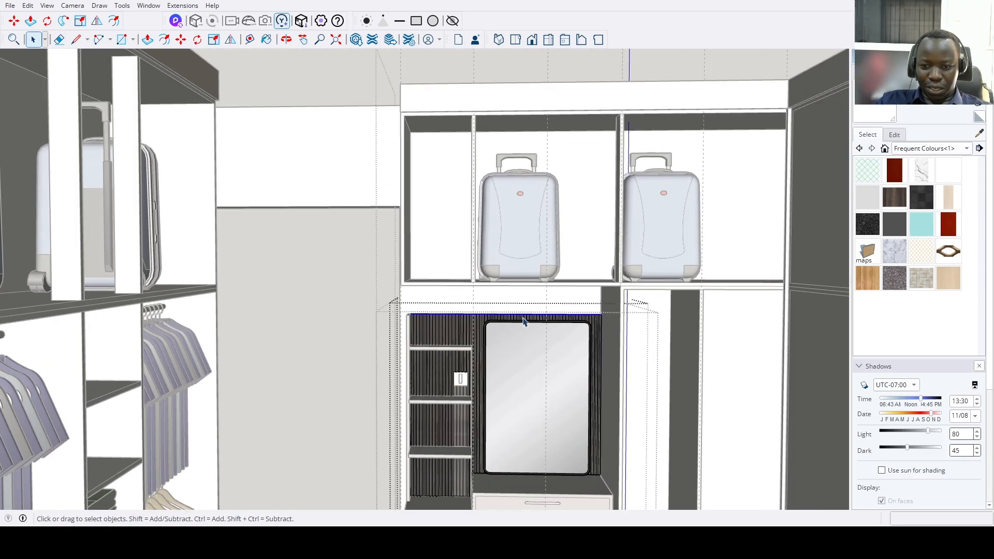
{"action": "scroll", "coordinate": [543, 317], "scroll_direction": "up", "scroll_amount": 3}
{"action": "scroll", "coordinate": [629, 293], "scroll_direction": "down", "scroll_amount": 4}
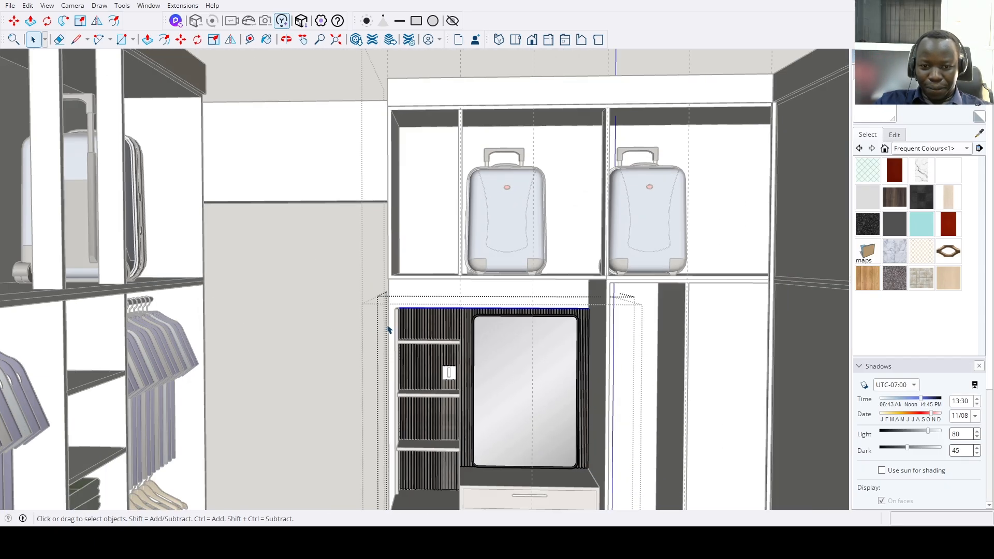
Pull the underside of the suitcase shelf down 8" as a new volume, reaching the top of the slatted panel.
{"action": "middle_click_drag", "start_coordinate": [322, 337], "coordinate": [408, 278]}
{"action": "left_click", "coordinate": [335, 324]}
{"action": "scroll", "coordinate": [334, 326], "scroll_direction": "down", "scroll_amount": 3}
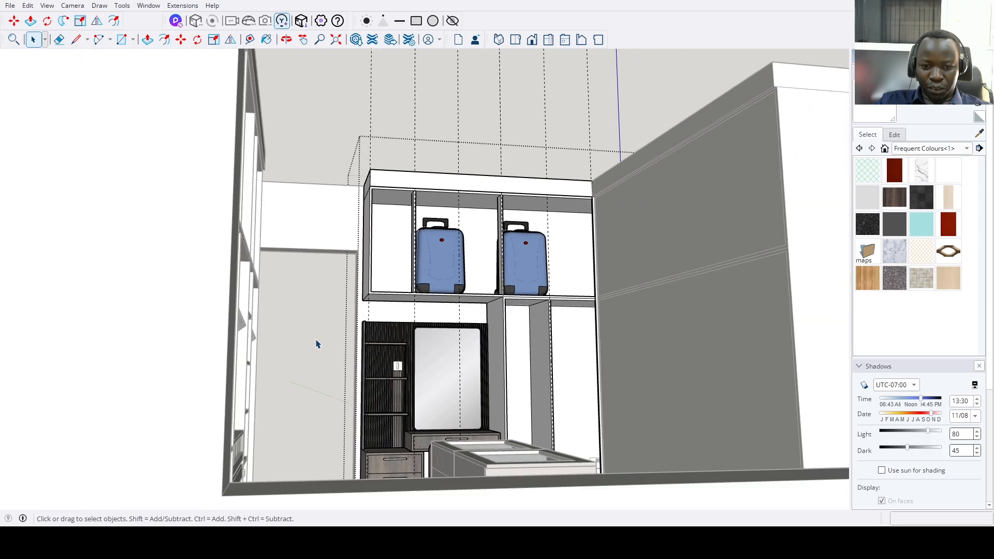
{"action": "scroll", "coordinate": [384, 296], "scroll_direction": "up", "scroll_amount": 5}
{"action": "left_click", "coordinate": [402, 303]}
{"action": "key", "text": "p"}
{"action": "scroll", "coordinate": [411, 303], "scroll_direction": "up", "scroll_amount": 3}
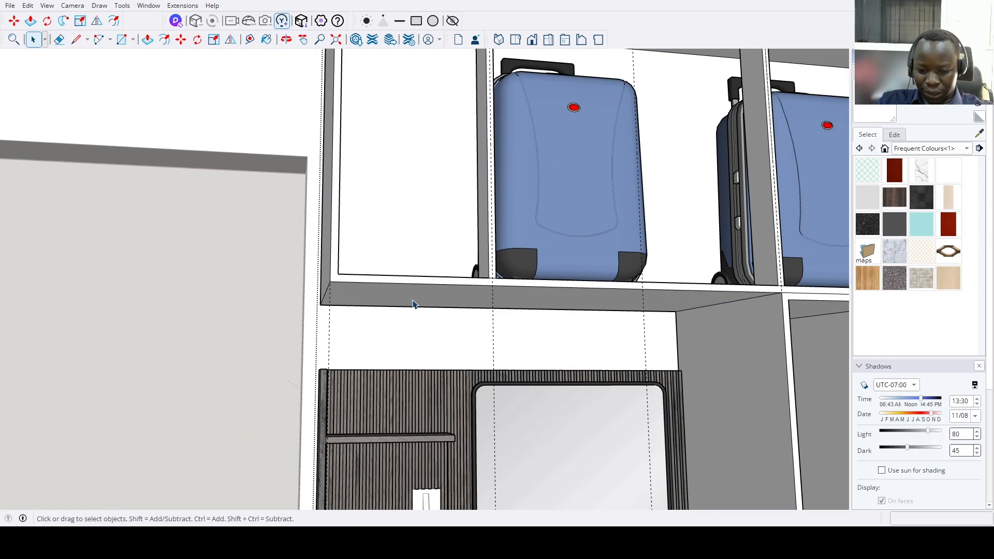
{"action": "left_click", "coordinate": [531, 308]}
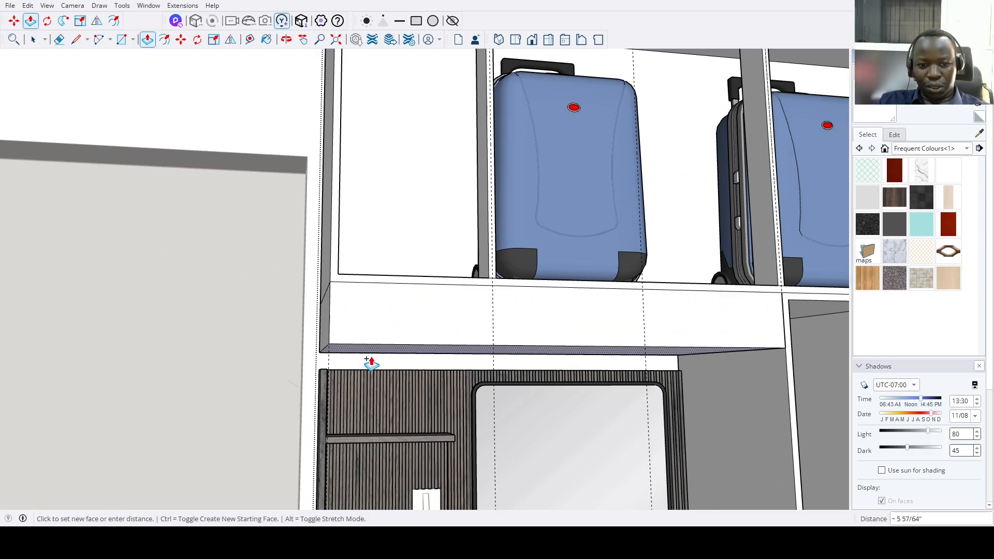
{"action": "left_click", "coordinate": [325, 377]}
{"action": "scroll", "coordinate": [326, 377], "scroll_direction": "down", "scroll_amount": 2}
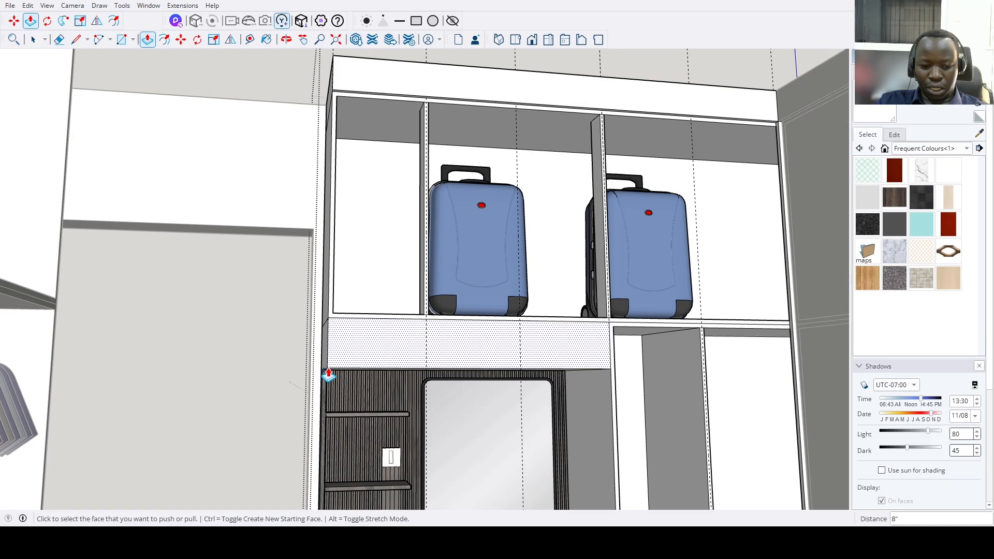
Offset the outline of the new box's front face inward to form a frame above the dressing unit.
{"action": "scroll", "coordinate": [353, 359], "scroll_direction": "up", "scroll_amount": 1}
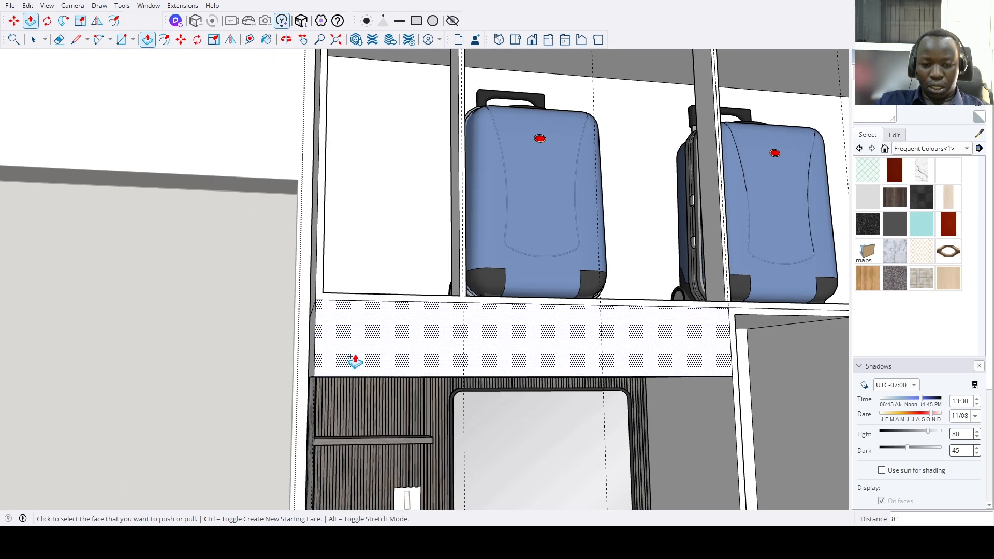
{"action": "key", "text": "f"}
{"action": "scroll", "coordinate": [370, 359], "scroll_direction": "down", "scroll_amount": 1}
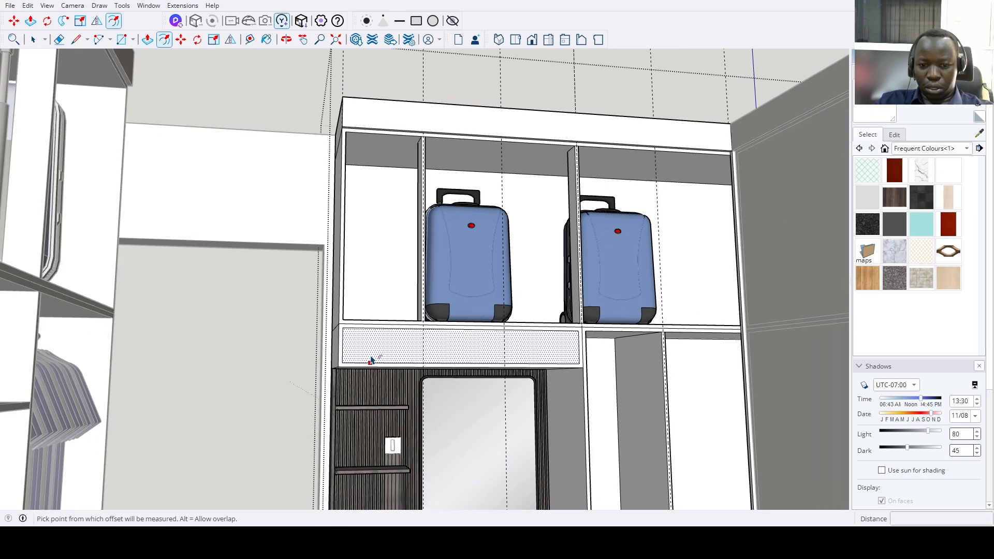
{"action": "key", "text": "space"}
Copy the inset's left edge 46 1/2" to its right edge and divide the span into three equal bays with /3.
{"action": "scroll", "coordinate": [347, 359], "scroll_direction": "up", "scroll_amount": 2}
{"action": "left_click", "coordinate": [345, 359]}
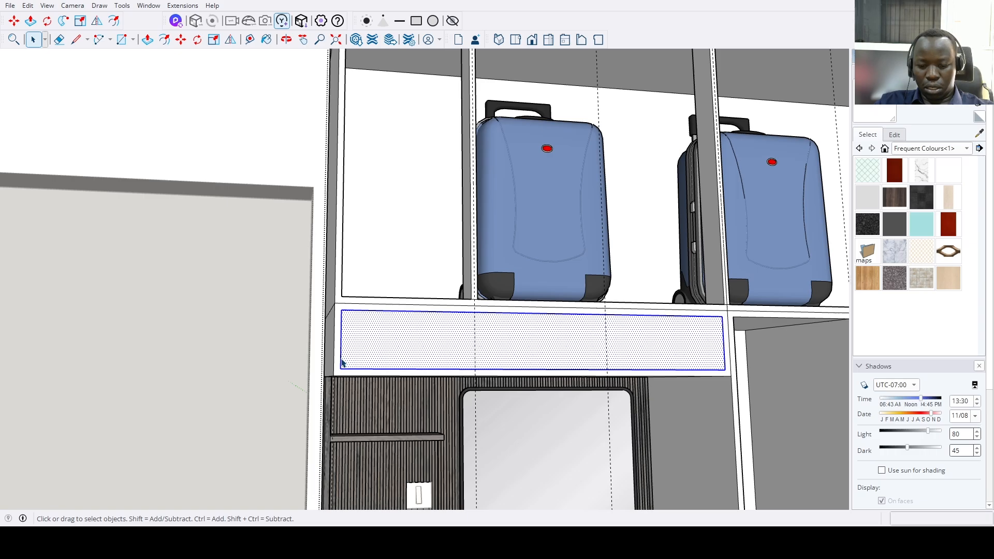
{"action": "left_click", "coordinate": [342, 365]}
{"action": "key", "text": "m"}
{"action": "key", "text": "ctrl"}
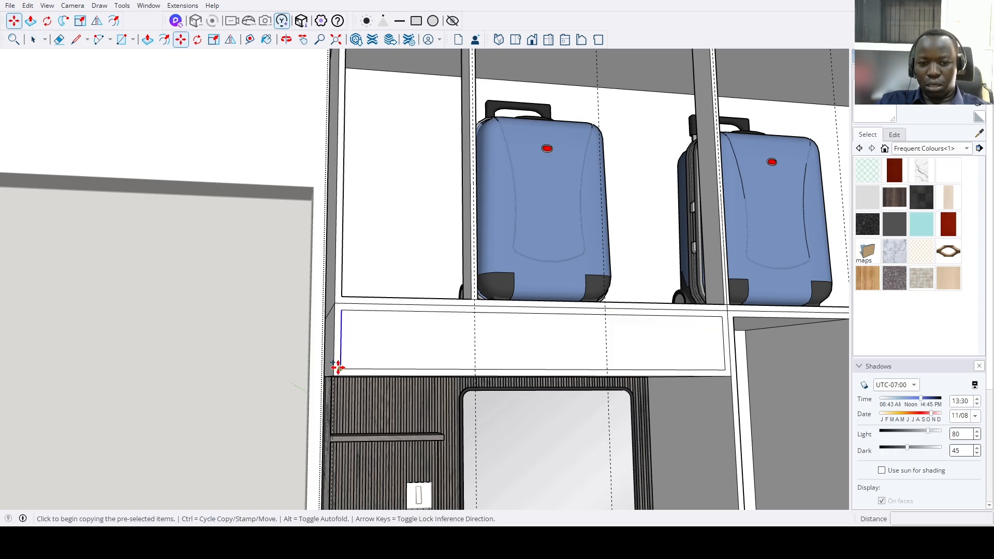
{"action": "left_click", "coordinate": [340, 369]}
{"action": "middle_click_drag", "start_coordinate": [697, 369], "coordinate": [706, 391]}
{"action": "left_click", "coordinate": [730, 351]}
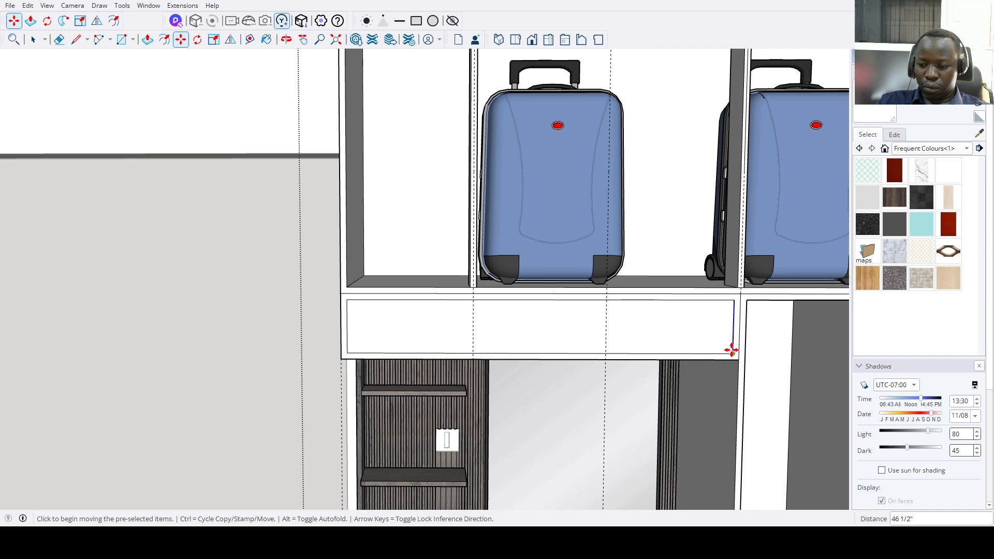
{"action": "type", "text": "/3"}
{"action": "key", "text": "Return"}
{"action": "key", "text": "space"}
Move the two divider lines on the box front together 0.37" to the left.
{"action": "scroll", "coordinate": [568, 339], "scroll_direction": "up", "scroll_amount": 3}
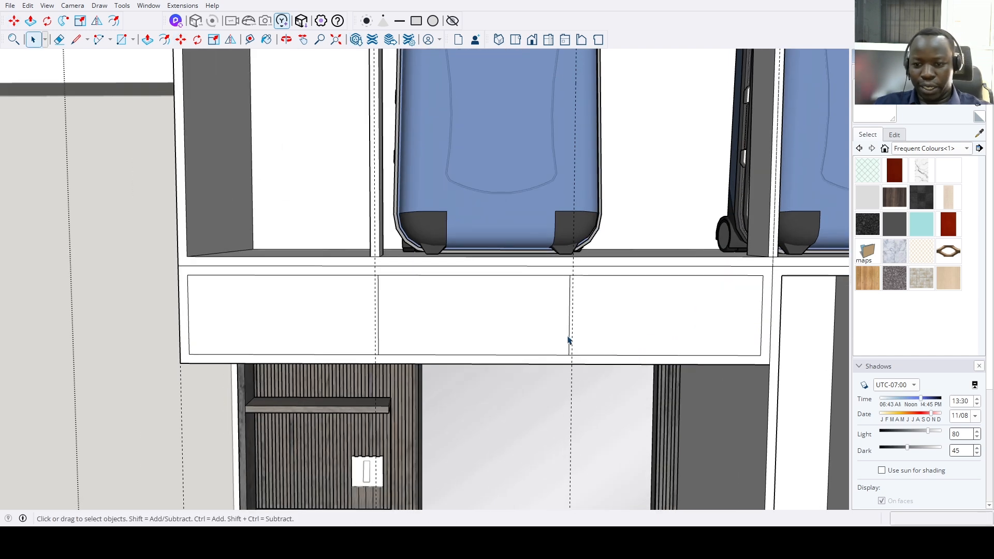
{"action": "left_click", "coordinate": [378, 344], "text": "shift"}
{"action": "scroll", "coordinate": [381, 344], "scroll_direction": "up", "scroll_amount": 3}
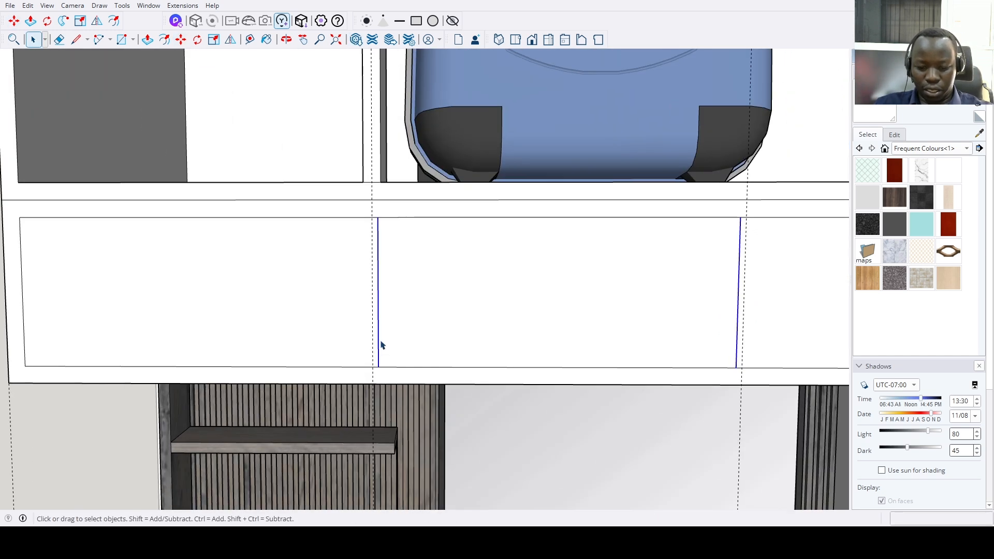
{"action": "key", "text": "m"}
{"action": "left_click", "coordinate": [469, 316]}
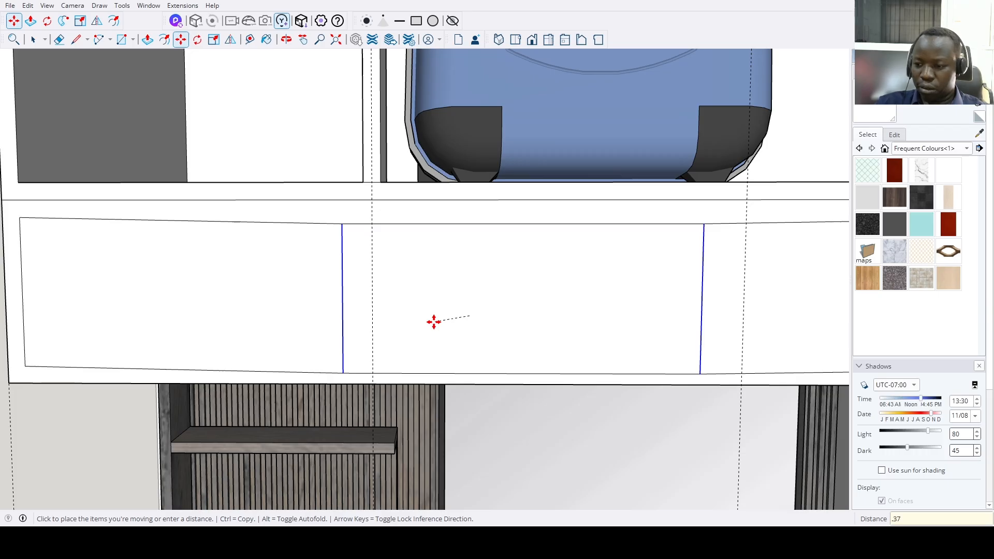
{"action": "key", "text": "Return"}
Copy both divider lines 0.75" to the right to give the partitions their thickness.
{"action": "key", "text": "ctrl"}
{"action": "left_click", "coordinate": [434, 322]}
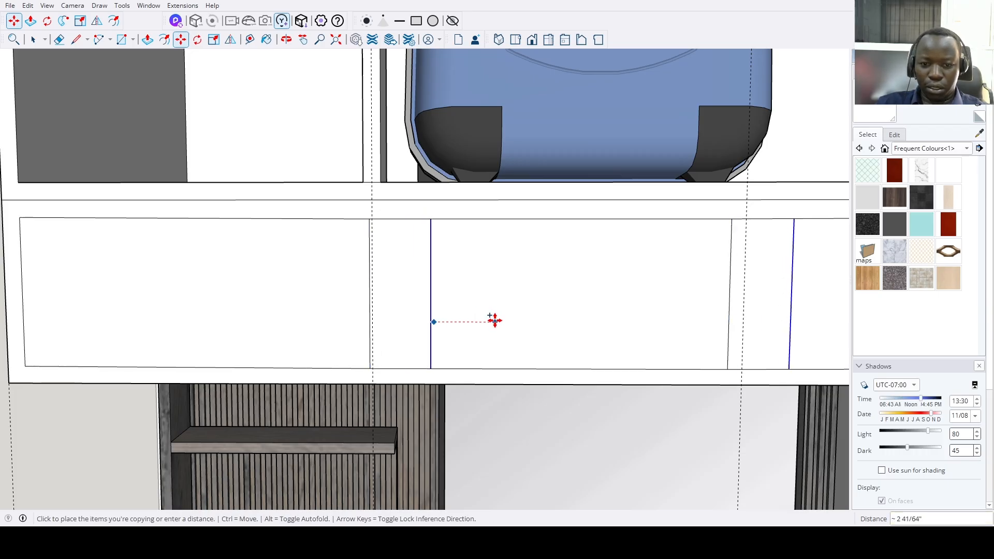
{"action": "type", "text": ".75"}
{"action": "key", "text": "Return"}
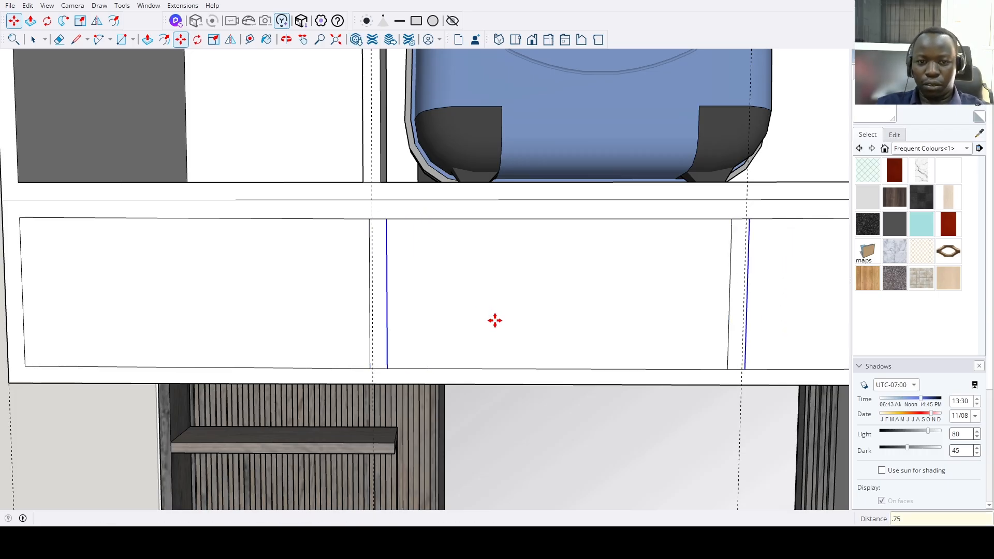
Try to hollow out the middle and right bays of the box above the dressing unit with Push/Pull.
{"action": "scroll", "coordinate": [492, 322], "scroll_direction": "down", "scroll_amount": 5}
{"action": "key", "text": "p"}
{"action": "left_click", "coordinate": [497, 336]}
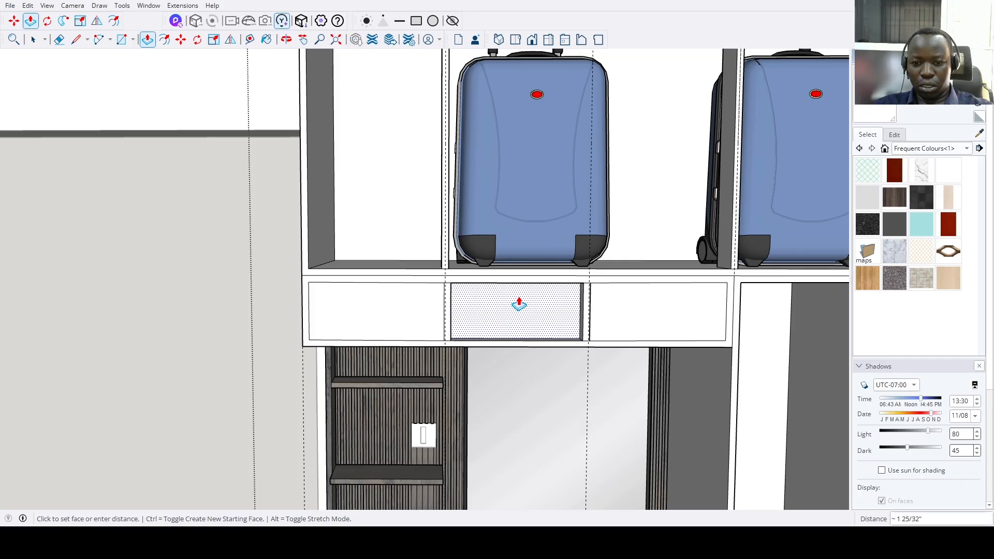
{"action": "left_click", "coordinate": [652, 212]}
{"action": "left_click", "coordinate": [645, 310]}
{"action": "left_click", "coordinate": [645, 310]}
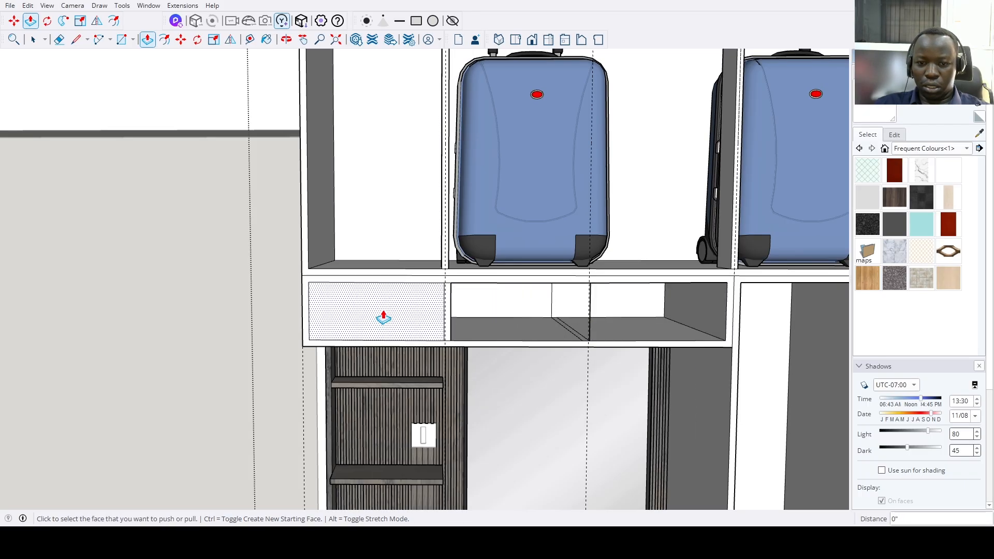
Undo the bay recesses and the copied divider lines on the box front.
{"action": "key", "text": "ctrl+z"}
{"action": "scroll", "coordinate": [643, 331], "scroll_direction": "up", "scroll_amount": 2}
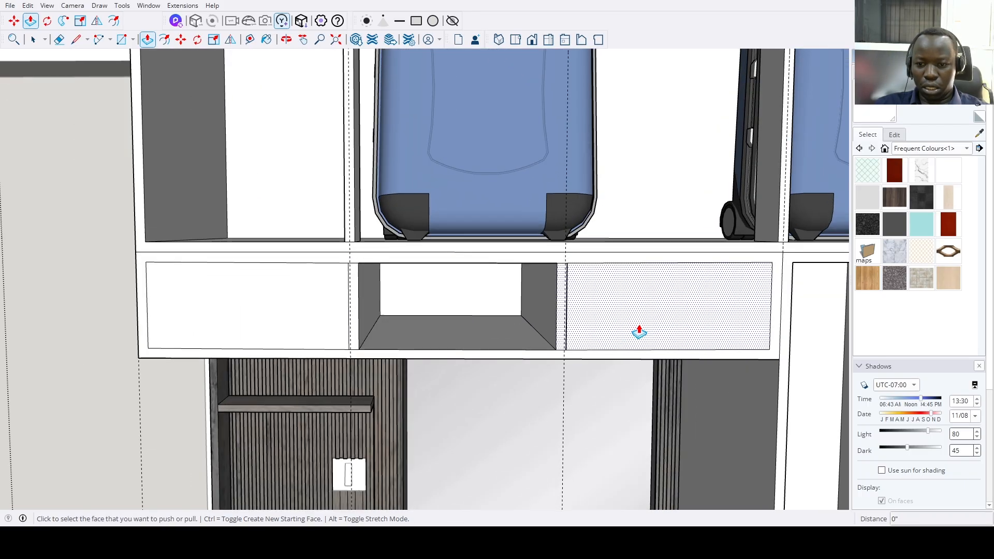
{"action": "middle_click_drag", "start_coordinate": [638, 333], "coordinate": [488, 328]}
{"action": "key", "text": "ctrl+z"}
{"action": "scroll", "coordinate": [382, 327], "scroll_direction": "up", "scroll_amount": 3}
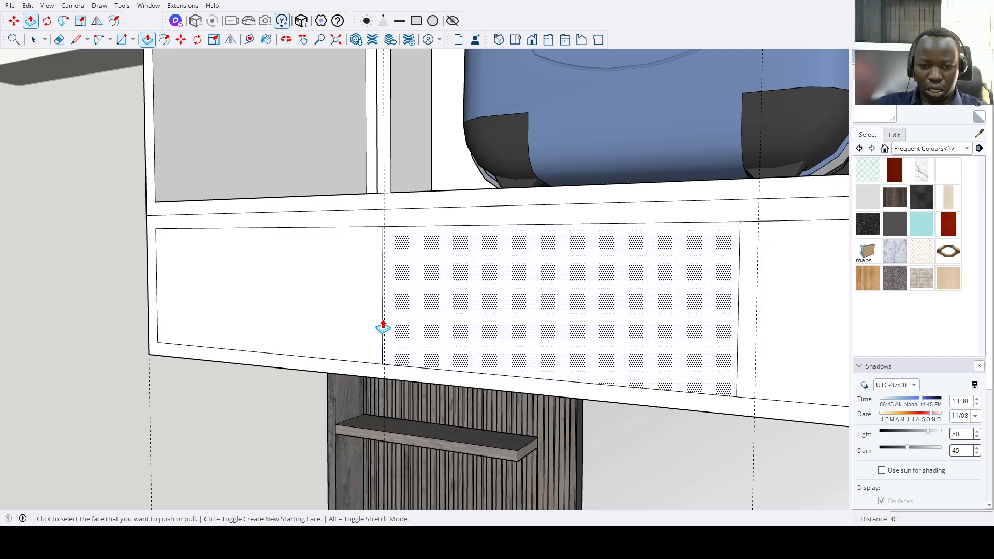
{"action": "scroll", "coordinate": [381, 329], "scroll_direction": "down", "scroll_amount": 2}
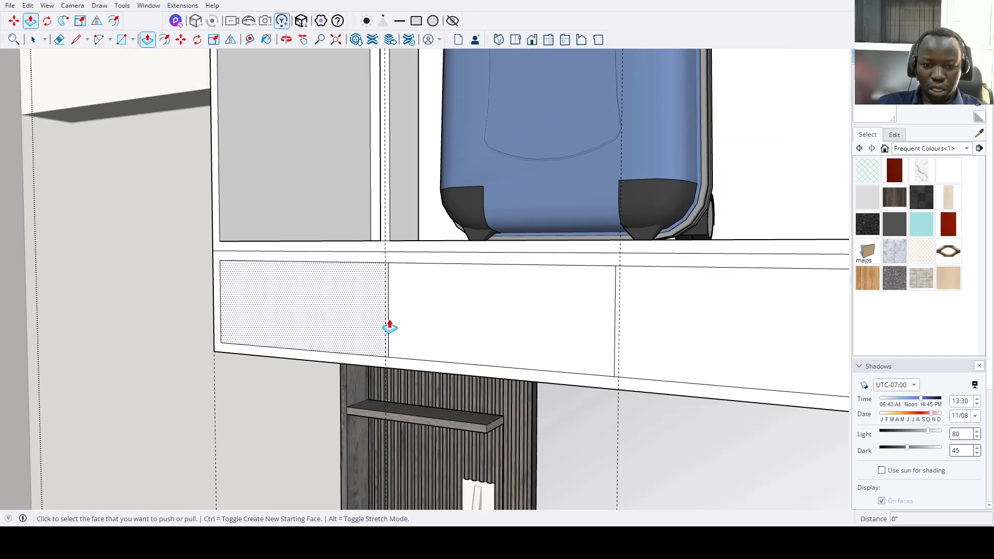
Select both divider lines on the box front and move them together slightly to the right.
{"action": "key", "text": "space"}
{"action": "left_click", "coordinate": [614, 359]}
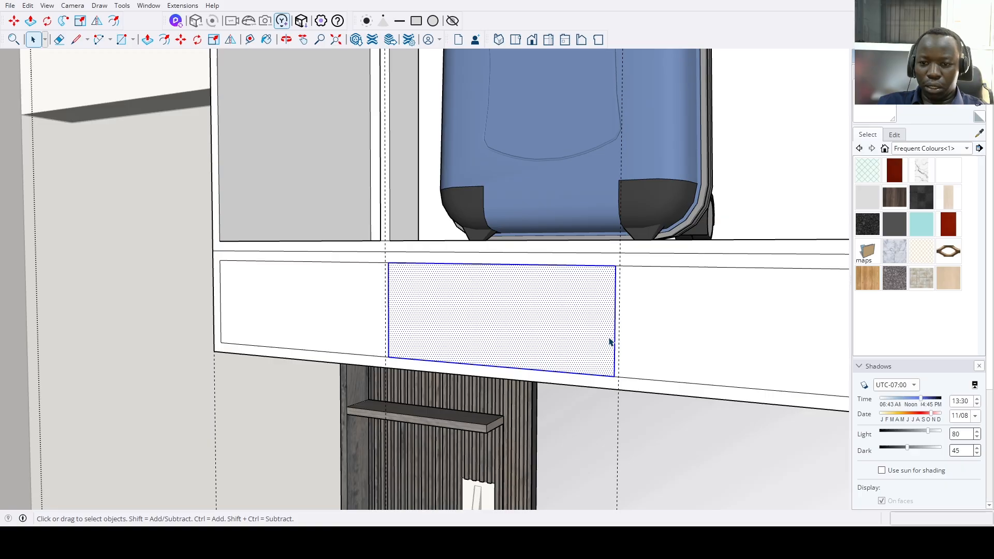
{"action": "left_click", "coordinate": [615, 334]}
{"action": "scroll", "coordinate": [390, 337], "scroll_direction": "up", "scroll_amount": 3}
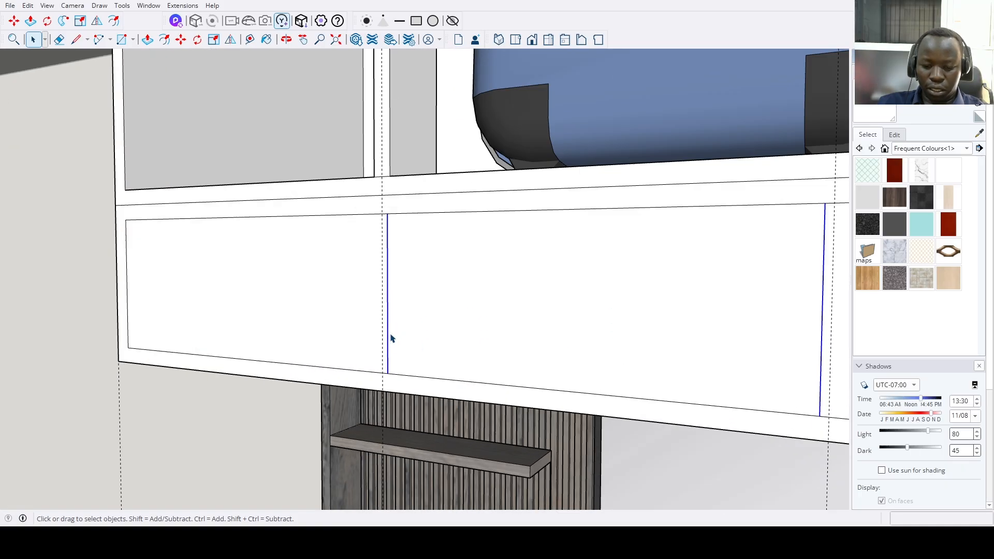
{"action": "key", "text": "m"}
{"action": "left_click", "coordinate": [392, 332]}
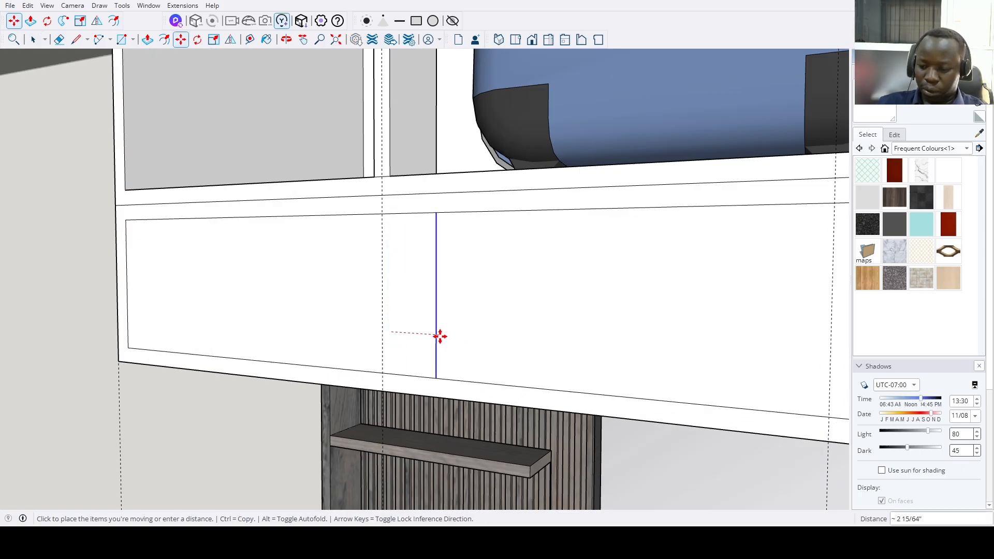
{"action": "key", "text": "Return"}
Copy both divider lines 0.75" to the left to give the partitions their thickness.
{"action": "key", "text": "ctrl"}
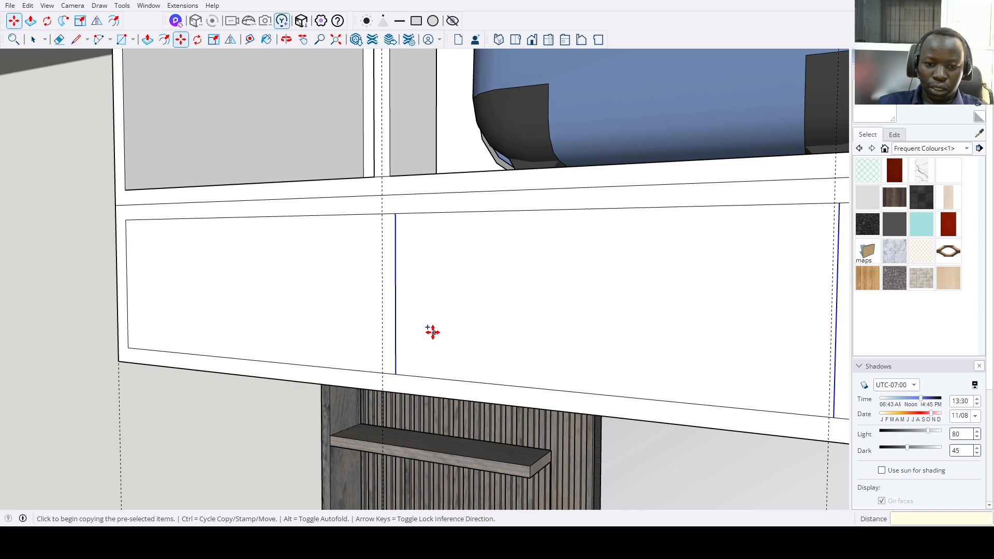
{"action": "left_click", "coordinate": [433, 333]}
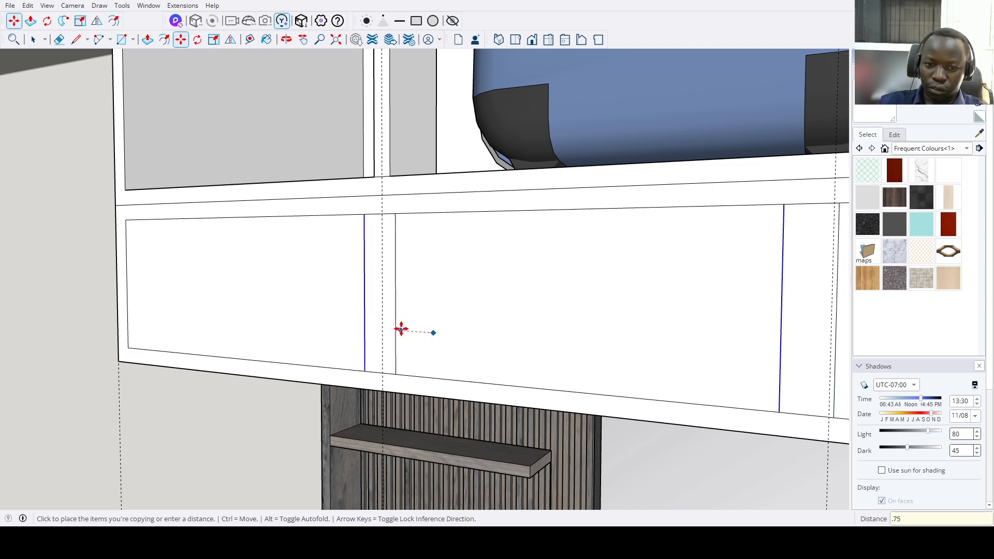
{"action": "key", "text": "Return"}
Push the middle, right and left bay faces back to hollow out the compartment between its partitions.
{"action": "middle_click_drag", "start_coordinate": [399, 328], "coordinate": [546, 337]}
{"action": "key", "text": "p"}
{"action": "double_click", "coordinate": [456, 346]}
{"action": "double_click", "coordinate": [647, 337]}
{"action": "double_click", "coordinate": [386, 331]}
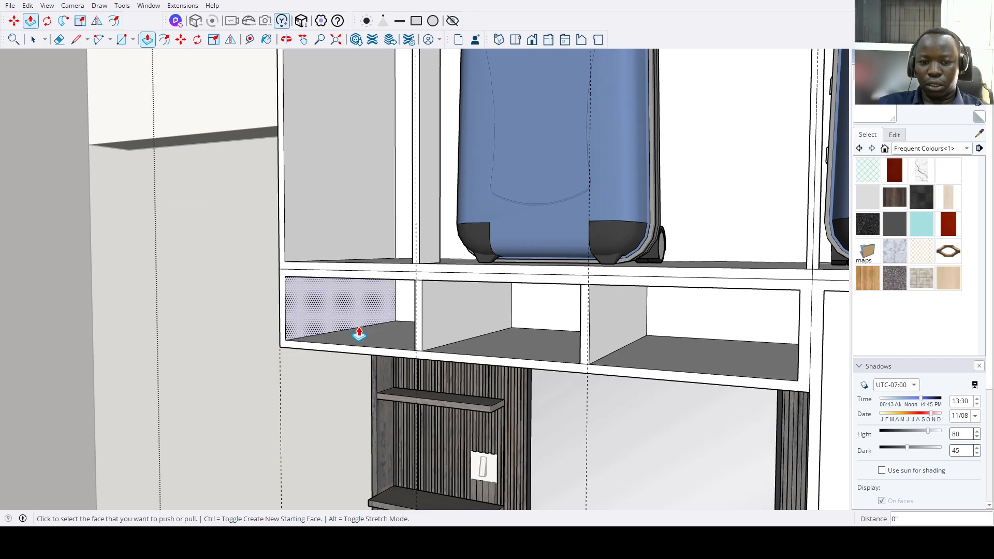
Push the compartment's front frame back 10" so it sits recessed under the suitcase shelf.
{"action": "scroll", "coordinate": [365, 362], "scroll_direction": "down", "scroll_amount": 5}
{"action": "middle_click_drag", "start_coordinate": [393, 426], "coordinate": [533, 445]}
{"action": "left_click", "coordinate": [338, 42]}
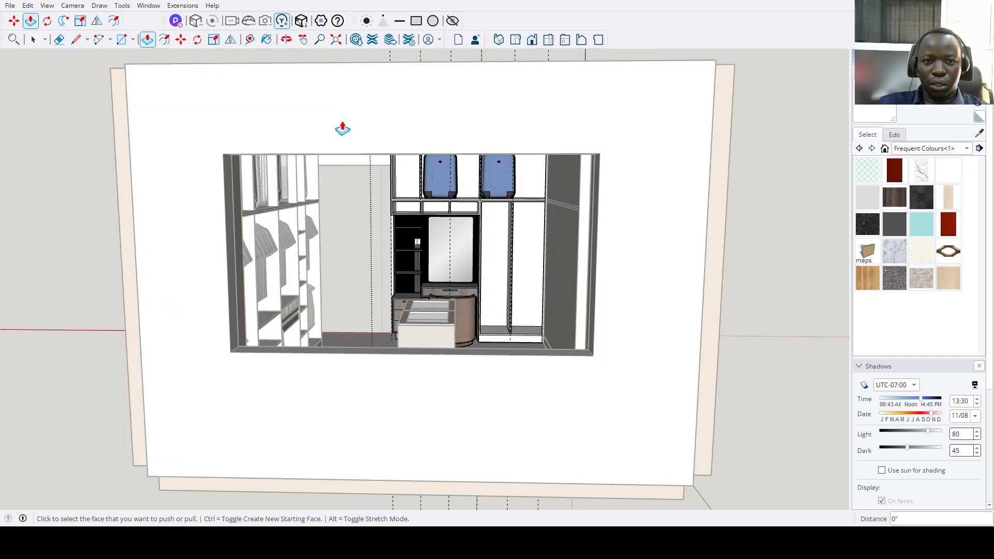
{"action": "middle_click_drag", "start_coordinate": [343, 130], "coordinate": [483, 200]}
{"action": "scroll", "coordinate": [414, 257], "scroll_direction": "up", "scroll_amount": 8}
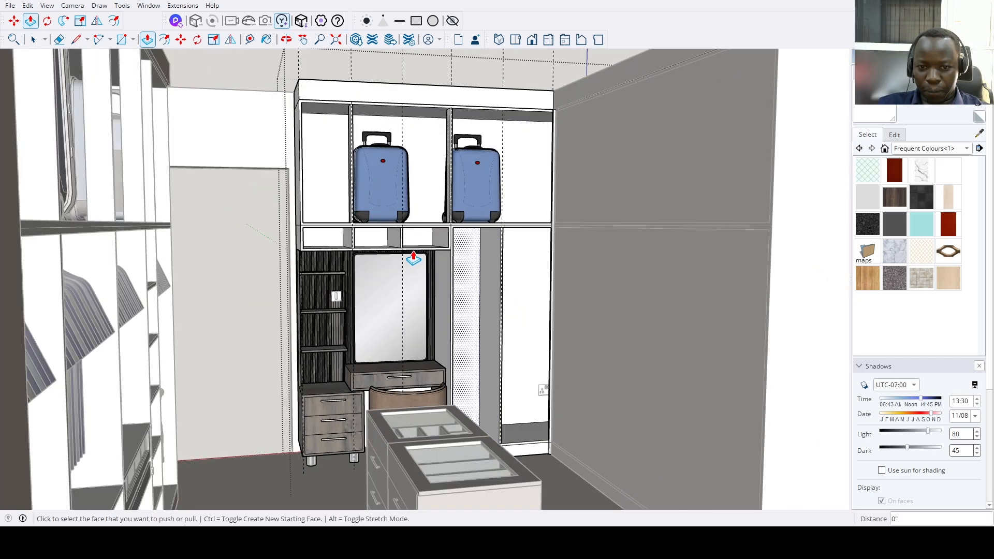
{"action": "scroll", "coordinate": [414, 257], "scroll_direction": "up", "scroll_amount": 12}
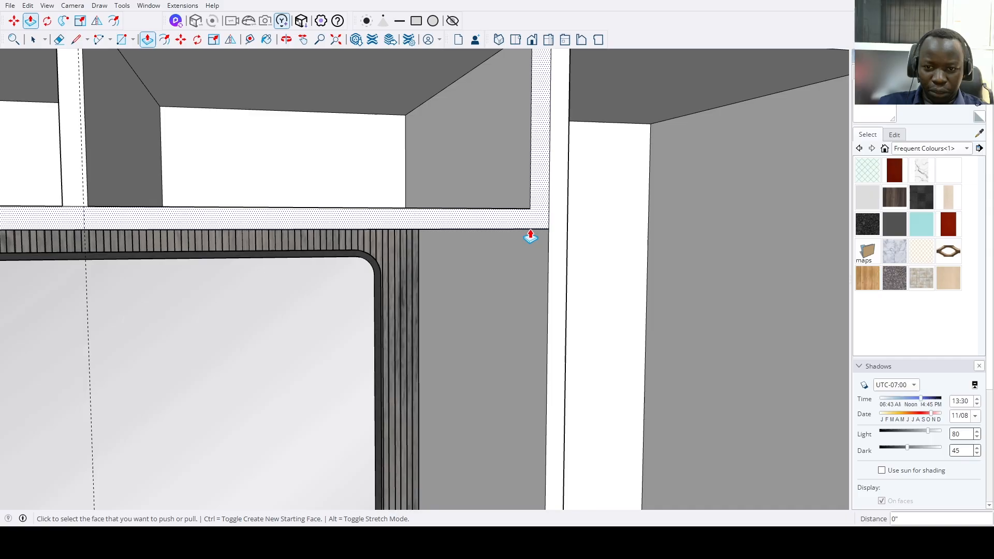
{"action": "left_click", "coordinate": [528, 231]}
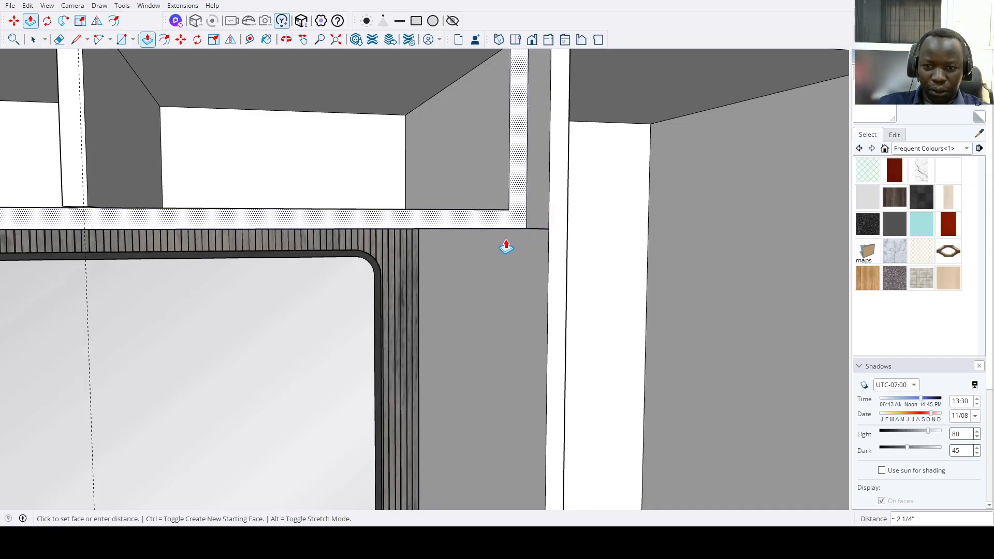
{"action": "type", "text": "10"}
{"action": "key", "text": "Return"}
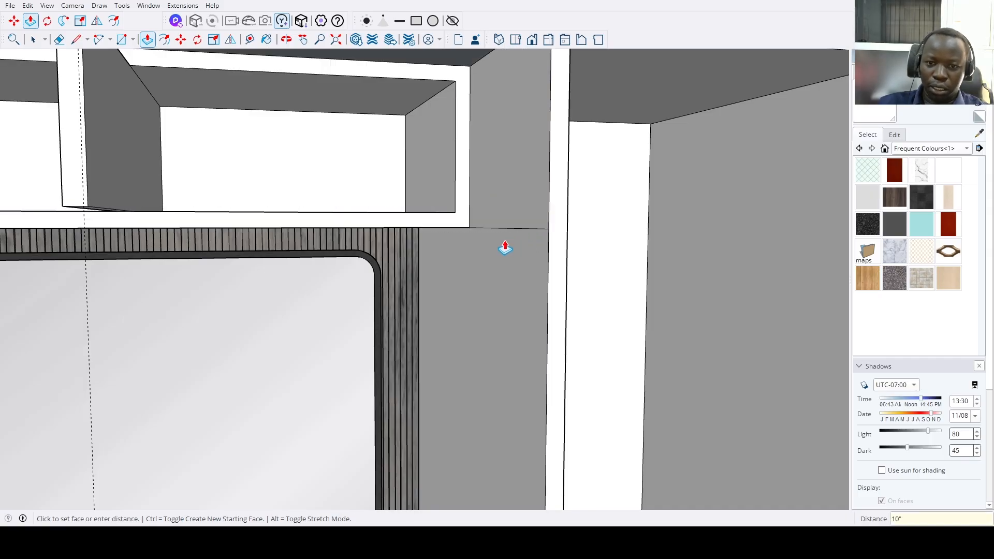
Push the front faces of both partitions back flush with the recessed frame.
{"action": "scroll", "coordinate": [506, 246], "scroll_direction": "down", "scroll_amount": 6}
{"action": "key", "text": "e"}
{"action": "scroll", "coordinate": [476, 333], "scroll_direction": "down", "scroll_amount": 2}
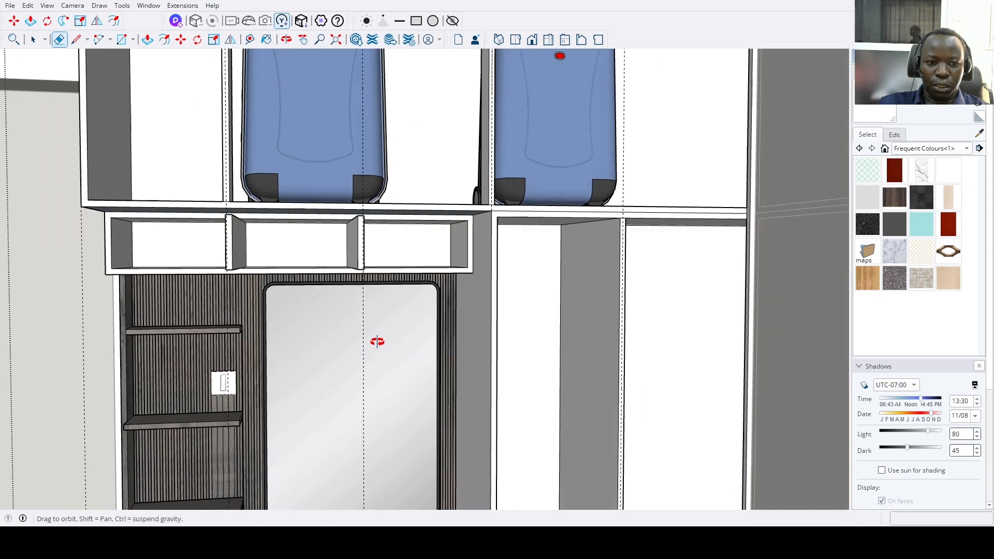
{"action": "mouse_move", "coordinate": [378, 344]}
{"action": "middle_mouse_down"}
{"action": "mouse_move", "coordinate": [284, 337]}
{"action": "mouse_move", "coordinate": [173, 217]}
{"action": "middle_mouse_up"}
{"action": "scroll", "coordinate": [176, 220], "scroll_direction": "up", "scroll_amount": 4}
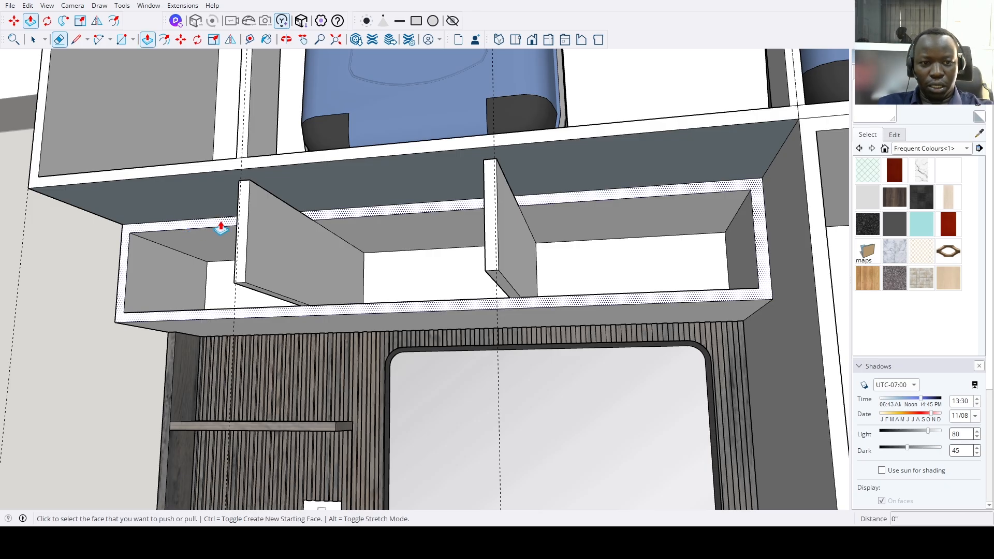
{"action": "left_click", "coordinate": [243, 216]}
{"action": "key", "text": "p"}
{"action": "left_click", "coordinate": [572, 163]}
{"action": "key", "text": "space"}
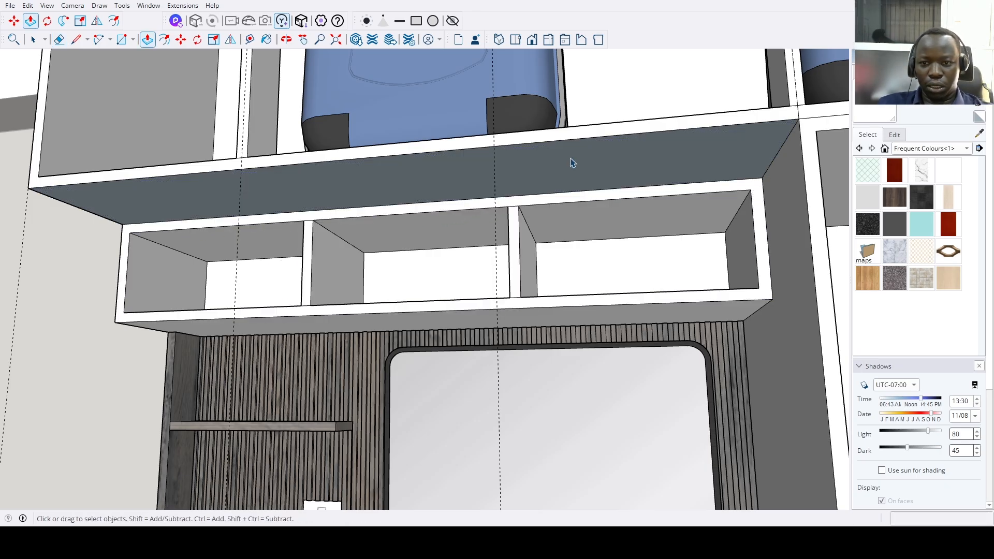
Examine the whole closet room from outside and above, including the dressing unit, wardrobe and island.
{"action": "scroll", "coordinate": [565, 289], "scroll_direction": "down", "scroll_amount": 4}
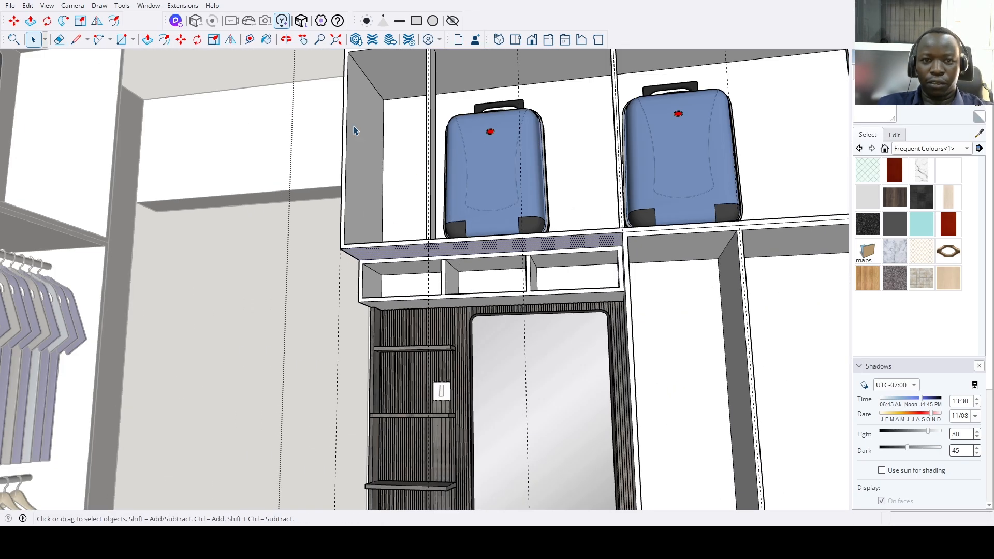
{"action": "scroll", "coordinate": [346, 50], "scroll_direction": "down", "scroll_amount": 10}
{"action": "middle_click_drag", "start_coordinate": [381, 171], "coordinate": [440, 432]}
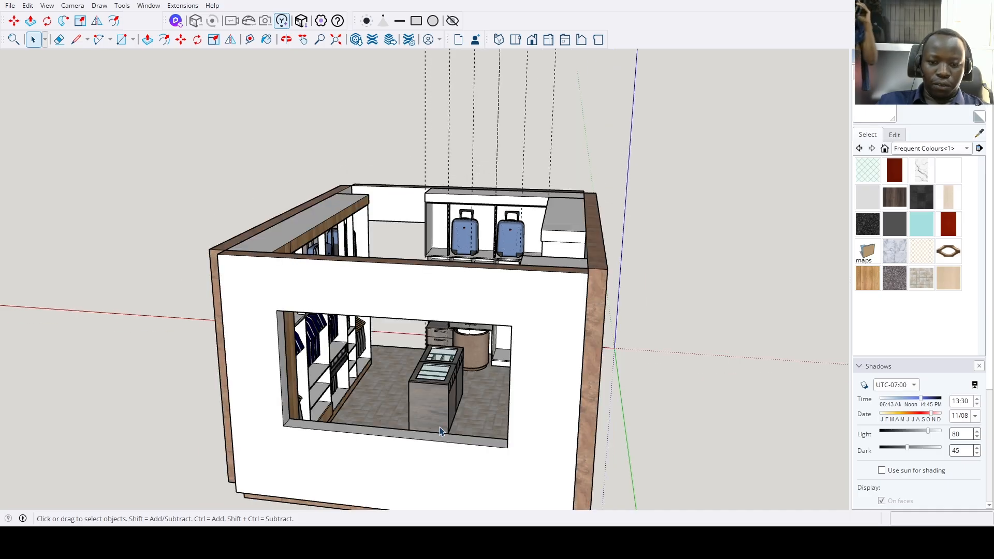
{"action": "left_click", "coordinate": [403, 393]}
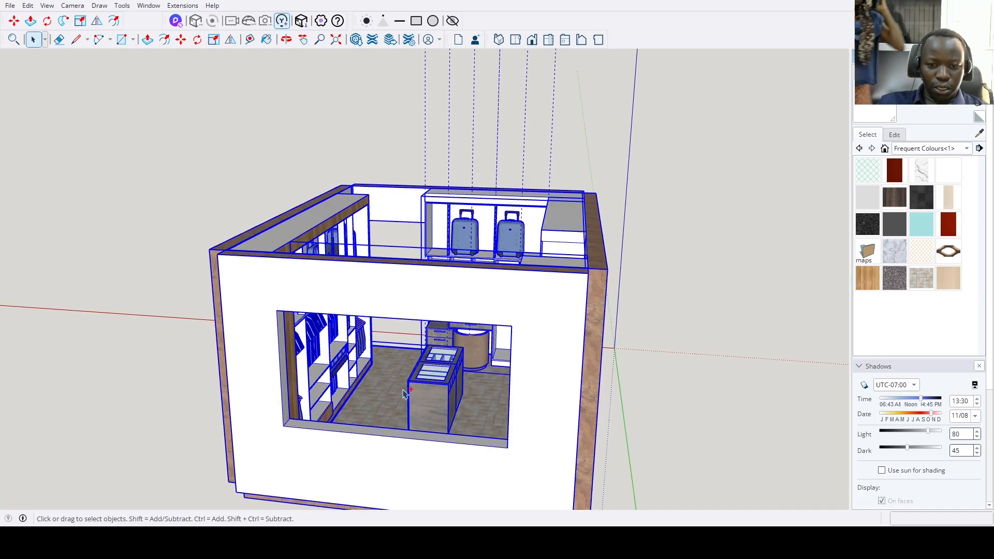
{"action": "left_click", "coordinate": [529, 206]}
{"action": "middle_click_drag", "start_coordinate": [611, 306], "coordinate": [720, 448]}
{"action": "scroll", "coordinate": [504, 329], "scroll_direction": "up", "scroll_amount": 3}
{"action": "left_click", "coordinate": [440, 299]}
{"action": "scroll", "coordinate": [438, 300], "scroll_direction": "up", "scroll_amount": 5}
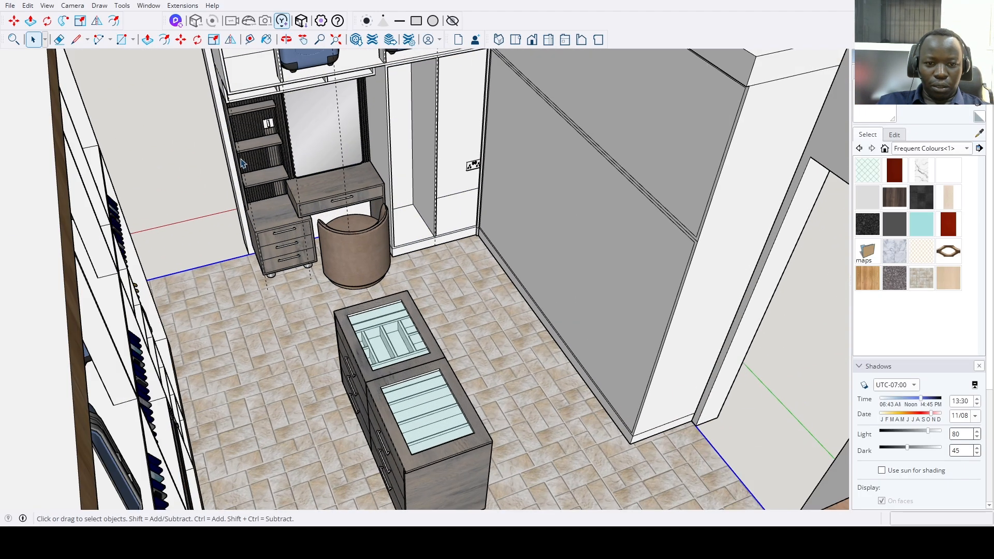
Place a horizontal guide below the top and a vertical guide at 10 7/8" on the hanging bay's inner side panel.
{"action": "mouse_move", "coordinate": [409, 203]}
{"action": "middle_mouse_down"}
{"action": "mouse_move", "coordinate": [313, 302]}
{"action": "mouse_move", "coordinate": [313, 293]}
{"action": "mouse_move", "coordinate": [378, 333]}
{"action": "mouse_move", "coordinate": [215, 357]}
{"action": "mouse_move", "coordinate": [183, 302]}
{"action": "mouse_move", "coordinate": [207, 288]}
{"action": "mouse_move", "coordinate": [197, 347]}
{"action": "mouse_move", "coordinate": [297, 328]}
{"action": "mouse_move", "coordinate": [446, 339]}
{"action": "mouse_move", "coordinate": [344, 340]}
{"action": "mouse_move", "coordinate": [238, 271]}
{"action": "middle_mouse_up"}
{"action": "scroll", "coordinate": [284, 306], "scroll_direction": "up", "scroll_amount": 5}
{"action": "middle_click_drag", "start_coordinate": [284, 306], "coordinate": [342, 305]}
{"action": "scroll", "coordinate": [398, 283], "scroll_direction": "up", "scroll_amount": 3}
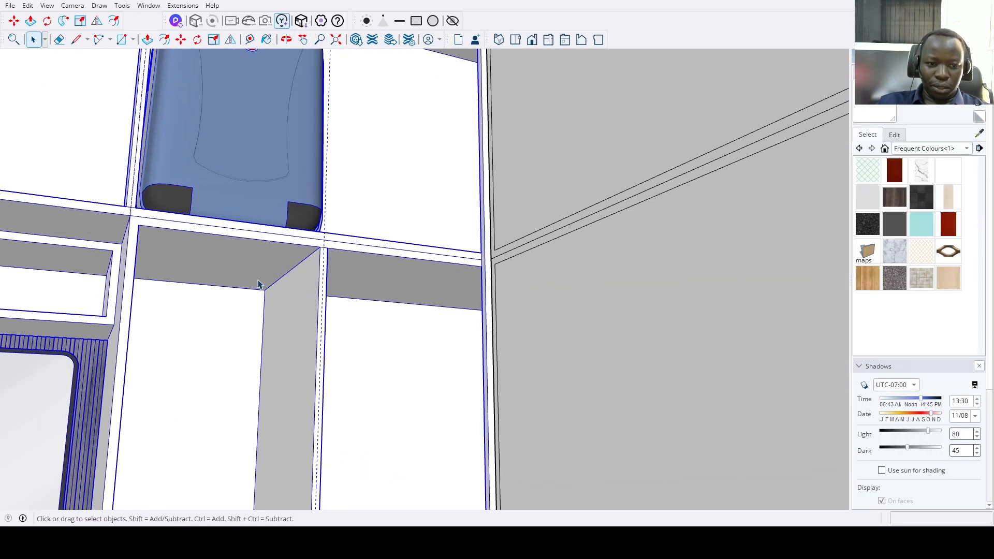
{"action": "middle_click_drag", "start_coordinate": [259, 284], "coordinate": [130, 293]}
{"action": "scroll", "coordinate": [41, 319], "scroll_direction": "up", "scroll_amount": 3}
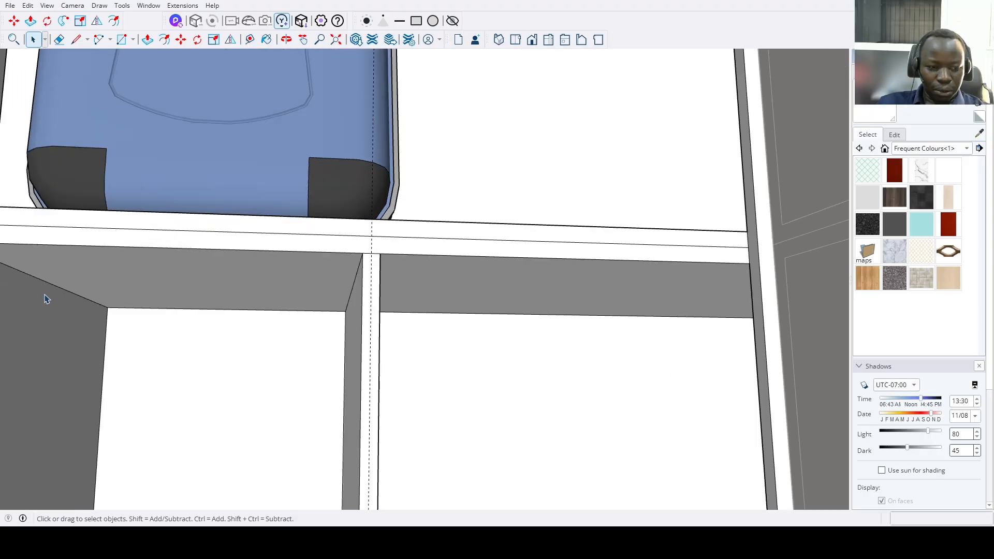
{"action": "left_click", "coordinate": [44, 308]}
{"action": "key", "text": "t"}
{"action": "left_click", "coordinate": [50, 283]}
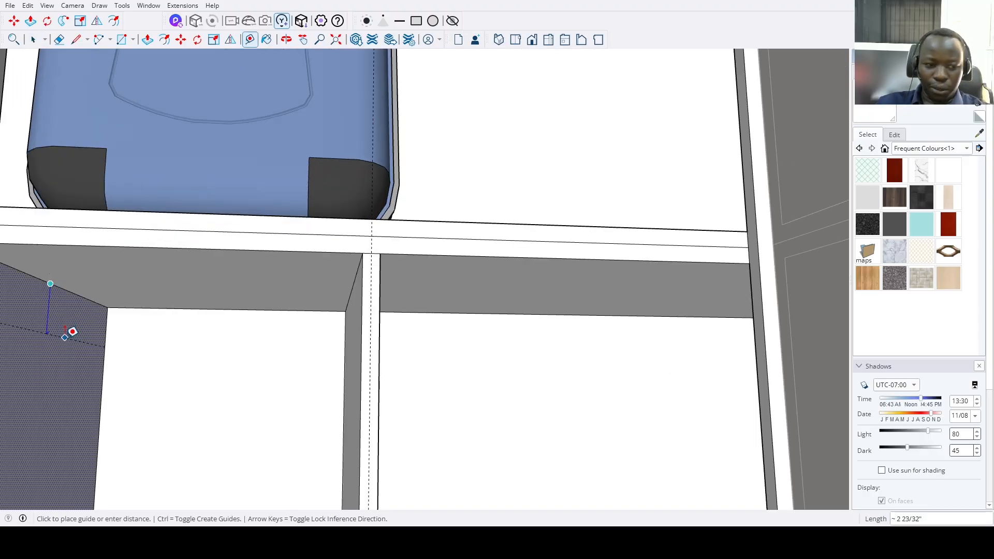
{"action": "key", "text": "Return"}
{"action": "scroll", "coordinate": [87, 342], "scroll_direction": "down", "scroll_amount": 2}
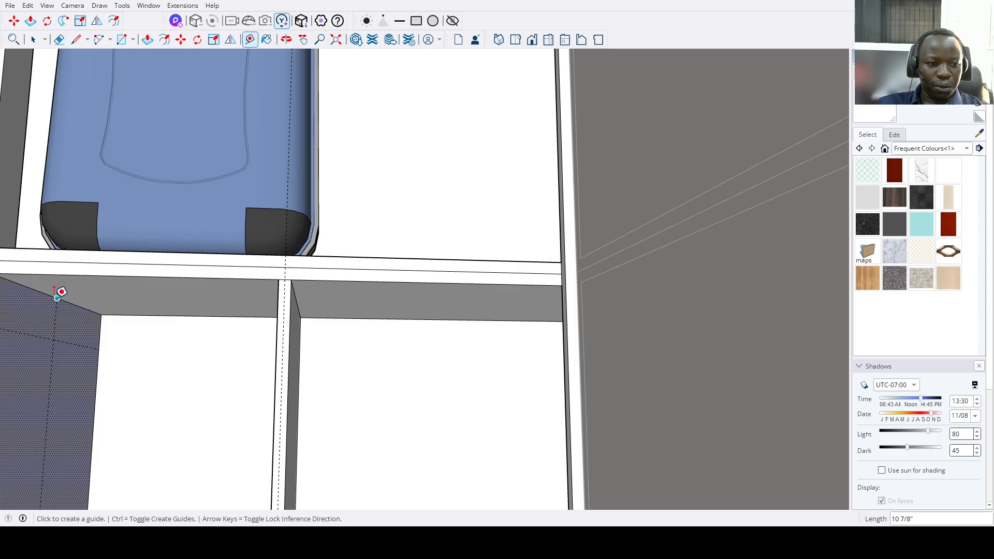
Draw a 0.5" radius circle at the guide intersection and extrude it into a hanging rod across both wardrobe bays.
{"action": "scroll", "coordinate": [62, 342], "scroll_direction": "up", "scroll_amount": 3}
{"action": "key", "text": "c"}
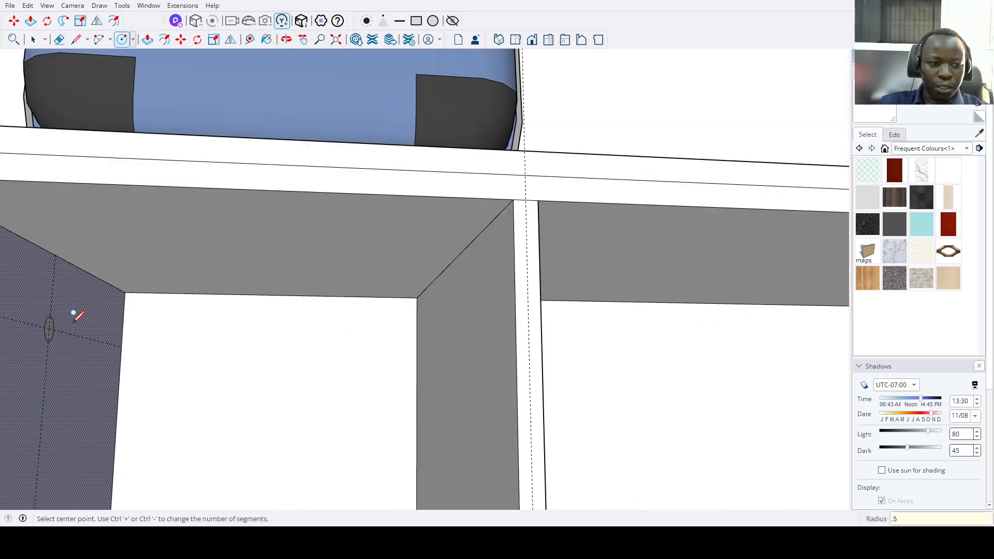
{"action": "scroll", "coordinate": [52, 332], "scroll_direction": "up", "scroll_amount": 2}
{"action": "left_click", "coordinate": [60, 329]}
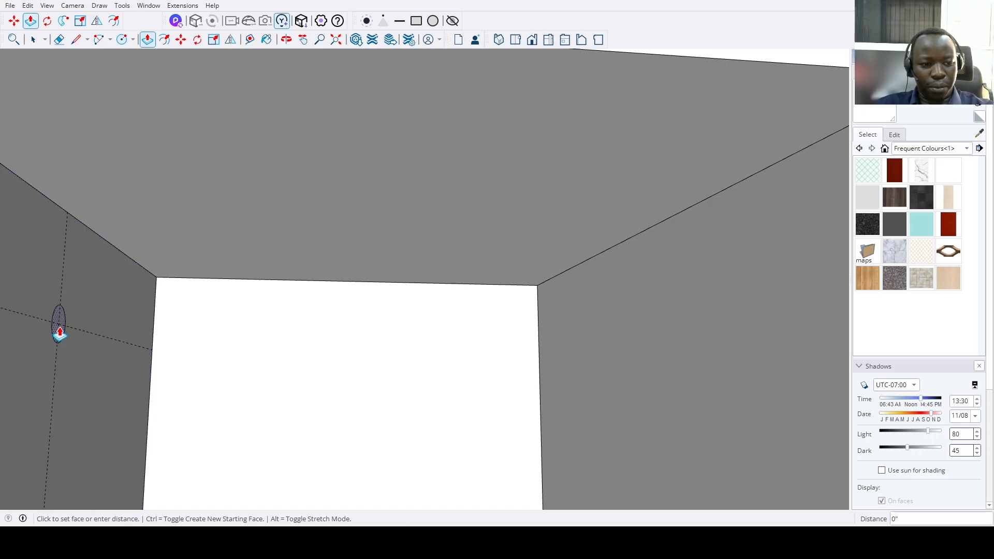
{"action": "scroll", "coordinate": [68, 342], "scroll_direction": "down", "scroll_amount": 5}
{"action": "middle_click_drag", "start_coordinate": [280, 403], "coordinate": [482, 402]}
{"action": "scroll", "coordinate": [561, 362], "scroll_direction": "up", "scroll_amount": 6}
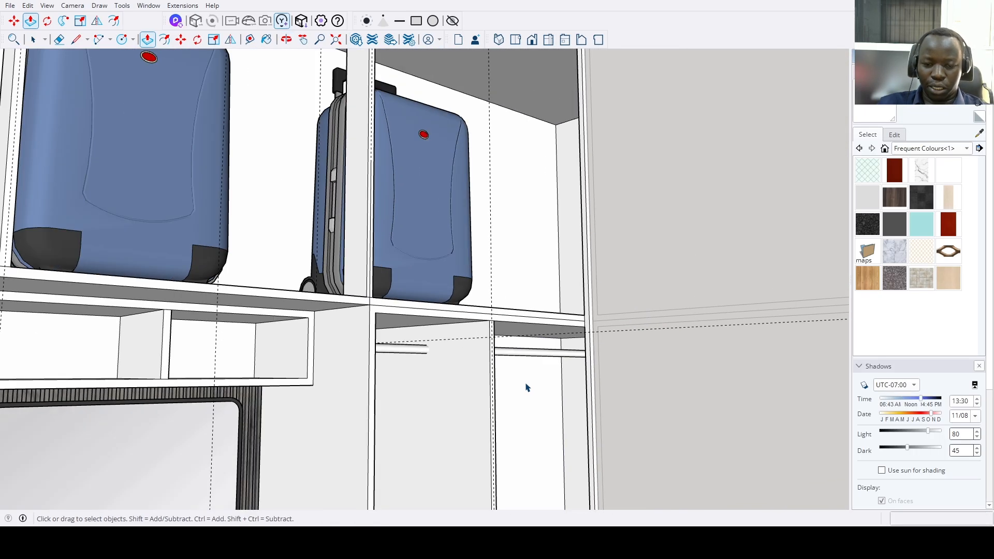
Inspect the hanging rod in the two wardrobe bays beside the dressing unit.
{"action": "middle_click_drag", "start_coordinate": [526, 388], "coordinate": [187, 81]}
{"action": "middle_click_drag", "start_coordinate": [456, 170], "coordinate": [528, 306]}
{"action": "scroll", "coordinate": [513, 202], "scroll_direction": "up", "scroll_amount": 2}
{"action": "middle_click_drag", "start_coordinate": [452, 368], "coordinate": [473, 244]}
{"action": "scroll", "coordinate": [491, 465], "scroll_direction": "up", "scroll_amount": 3}
{"action": "scroll", "coordinate": [495, 406], "scroll_direction": "up", "scroll_amount": 3}
{"action": "scroll", "coordinate": [469, 483], "scroll_direction": "down", "scroll_amount": 3}
{"action": "scroll", "coordinate": [457, 452], "scroll_direction": "down", "scroll_amount": 1}
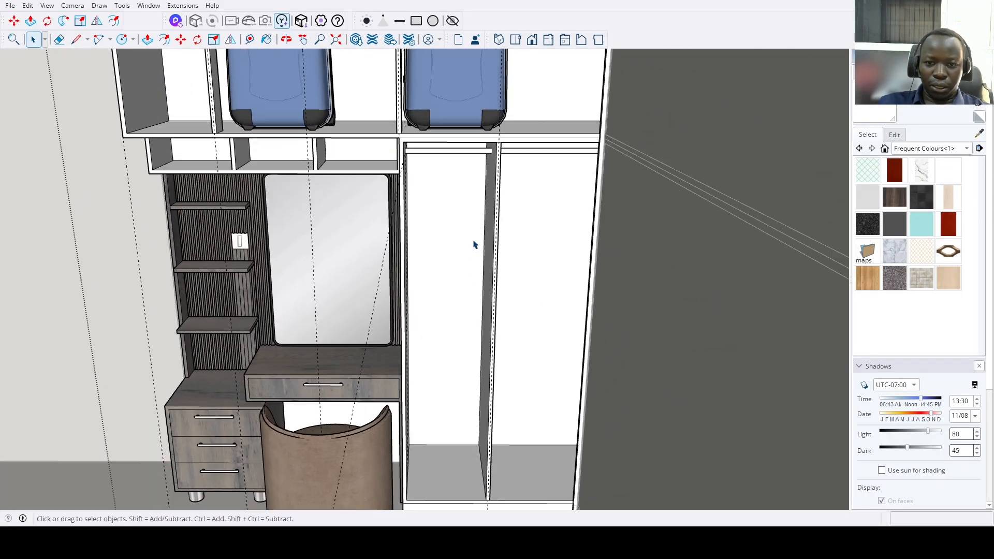
Copy the rod's end edge 16 1/4" from the side panel to where the rod meets the bay divider.
{"action": "scroll", "coordinate": [474, 130], "scroll_direction": "up", "scroll_amount": 2}
{"action": "scroll", "coordinate": [385, 127], "scroll_direction": "up", "scroll_amount": 5}
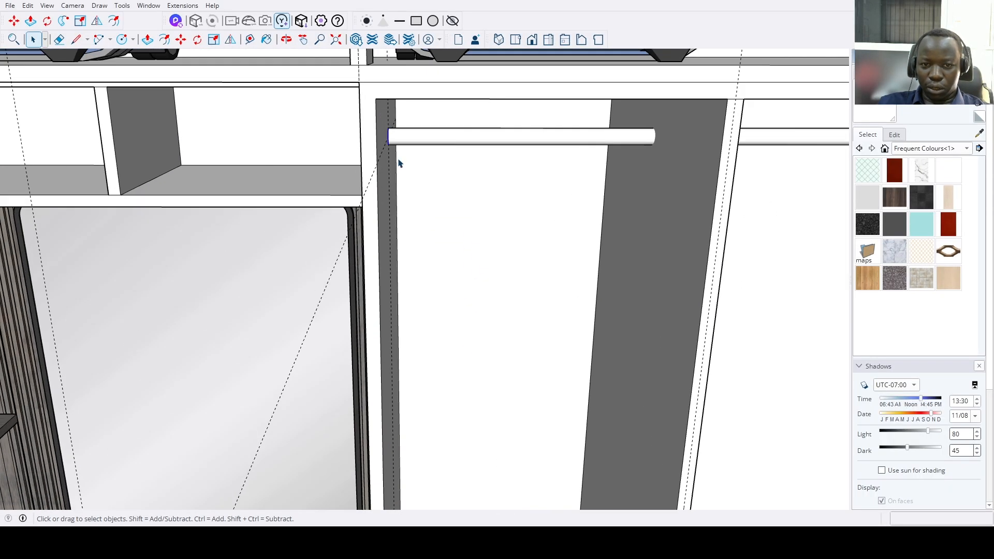
{"action": "scroll", "coordinate": [386, 145], "scroll_direction": "up", "scroll_amount": 2}
{"action": "left_click", "coordinate": [386, 126]}
{"action": "scroll", "coordinate": [577, 147], "scroll_direction": "down", "scroll_amount": 3}
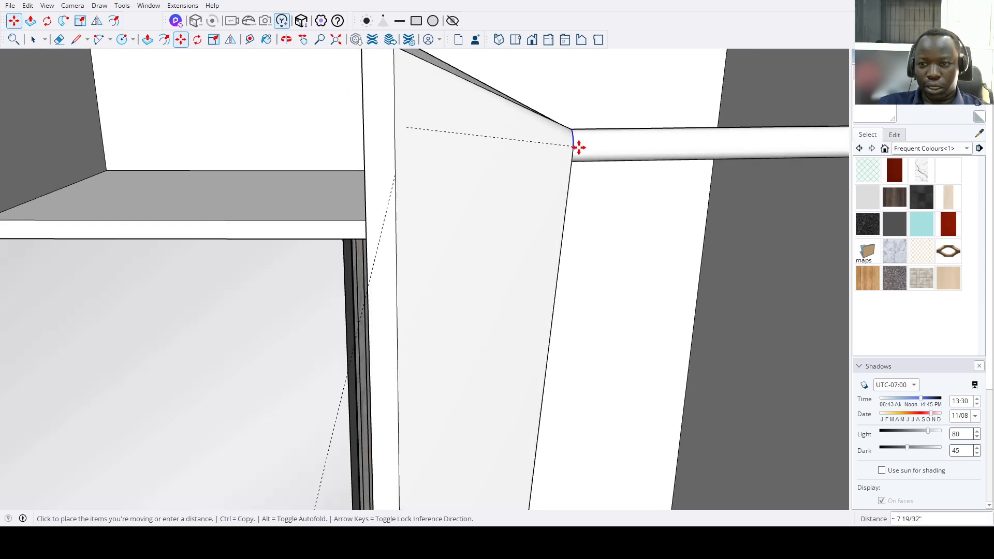
{"action": "key", "text": "ctrl"}
{"action": "scroll", "coordinate": [689, 140], "scroll_direction": "down", "scroll_amount": 2}
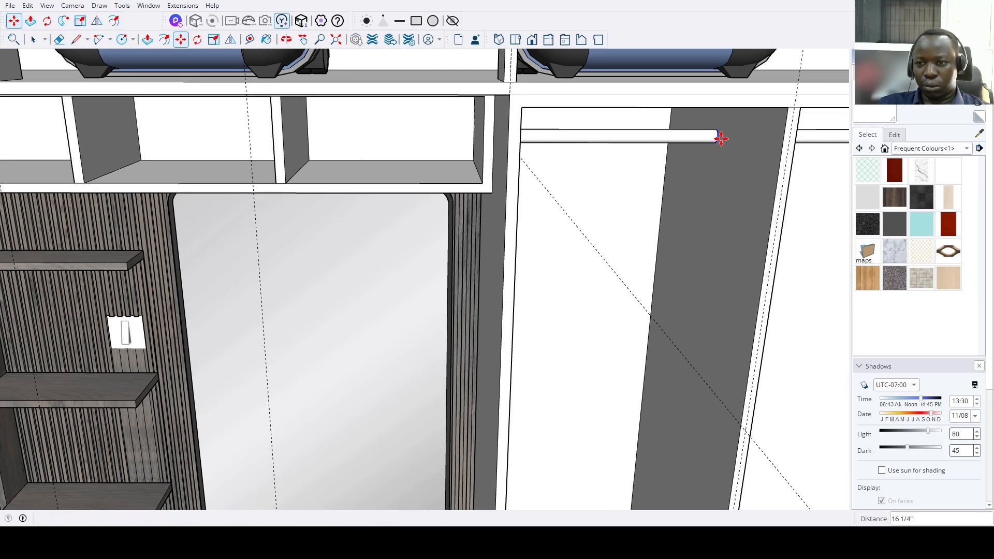
{"action": "left_click", "coordinate": [722, 138]}
{"action": "key", "text": "space"}
{"action": "scroll", "coordinate": [683, 155], "scroll_direction": "down", "scroll_amount": 2}
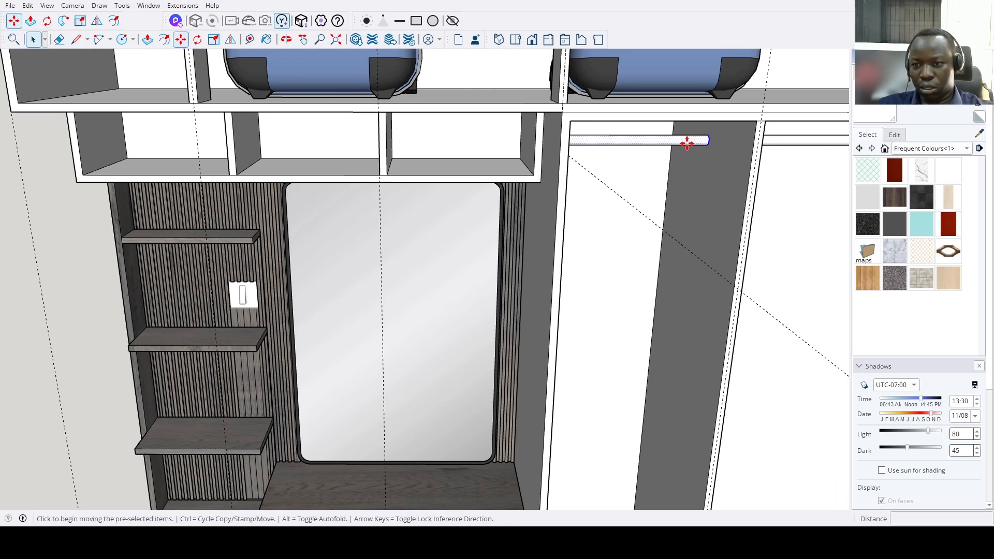
Copy the hanging rod 35" straight down in the wardrobe bay beside the dressing unit.
{"action": "left_click", "coordinate": [693, 144]}
{"action": "key", "text": "ctrl"}
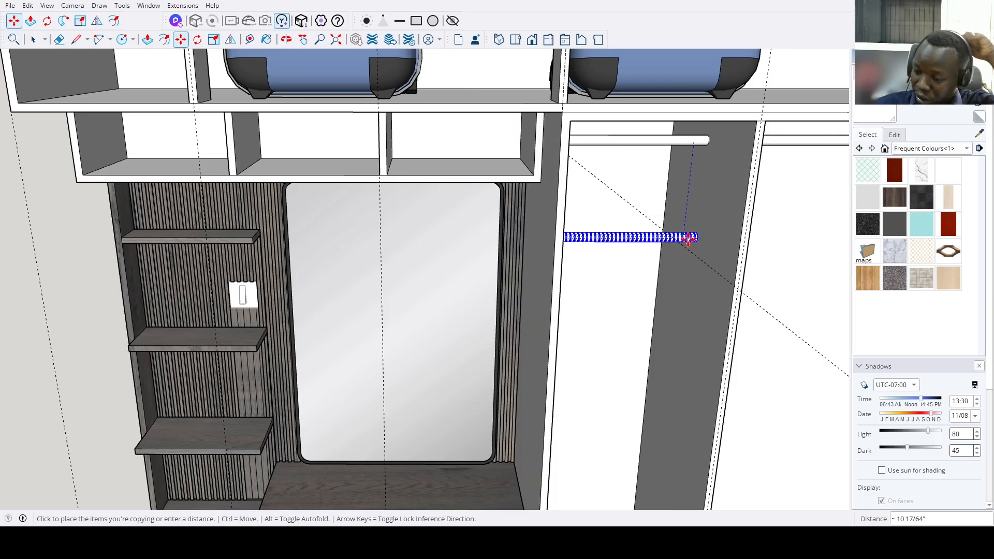
{"action": "type", "text": "35"}
{"action": "key", "text": "Return"}
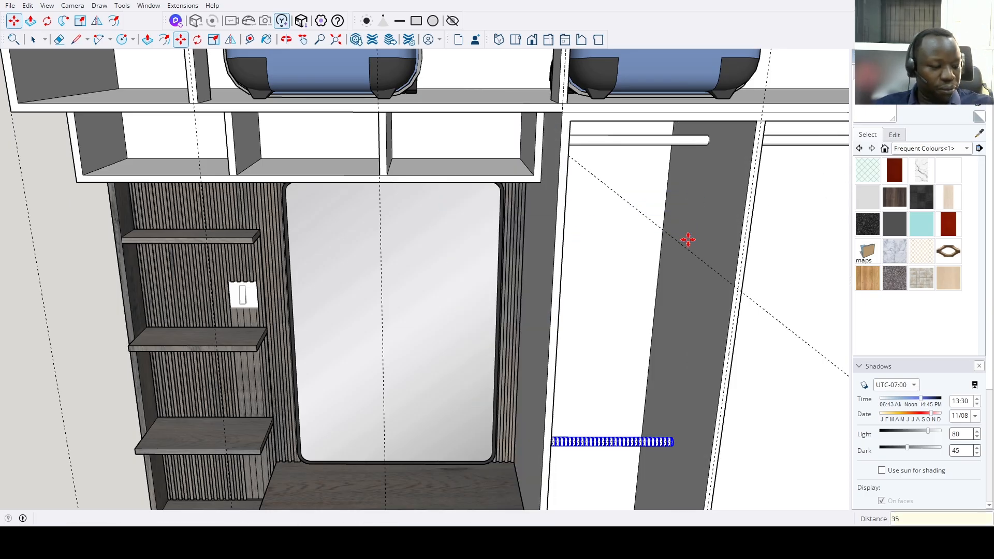
{"action": "scroll", "coordinate": [688, 240], "scroll_direction": "down", "scroll_amount": 3}
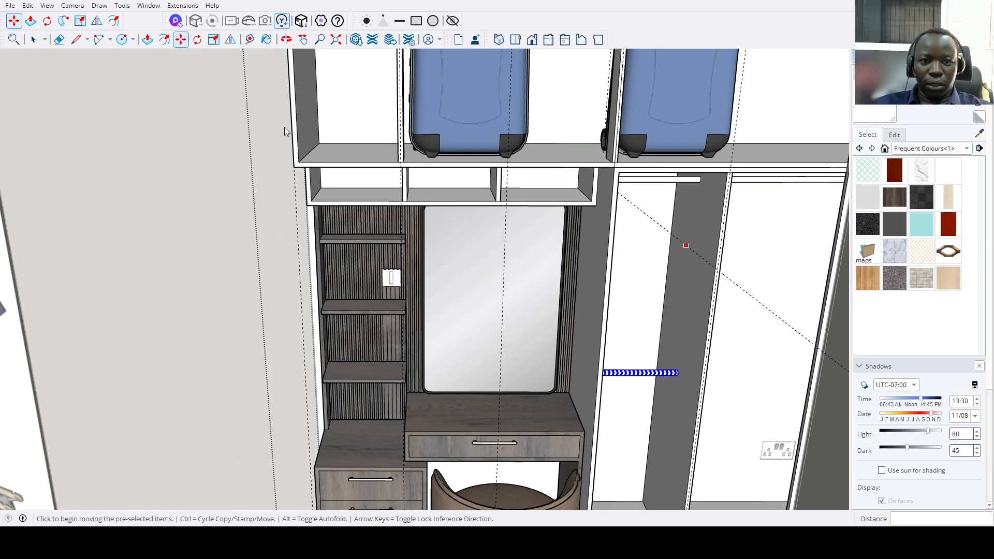
Insert the hanging clothes component on the closet floor and rotate it so its row runs parallel to the rods.
{"action": "middle_click_drag", "start_coordinate": [297, 132], "coordinate": [511, 234]}
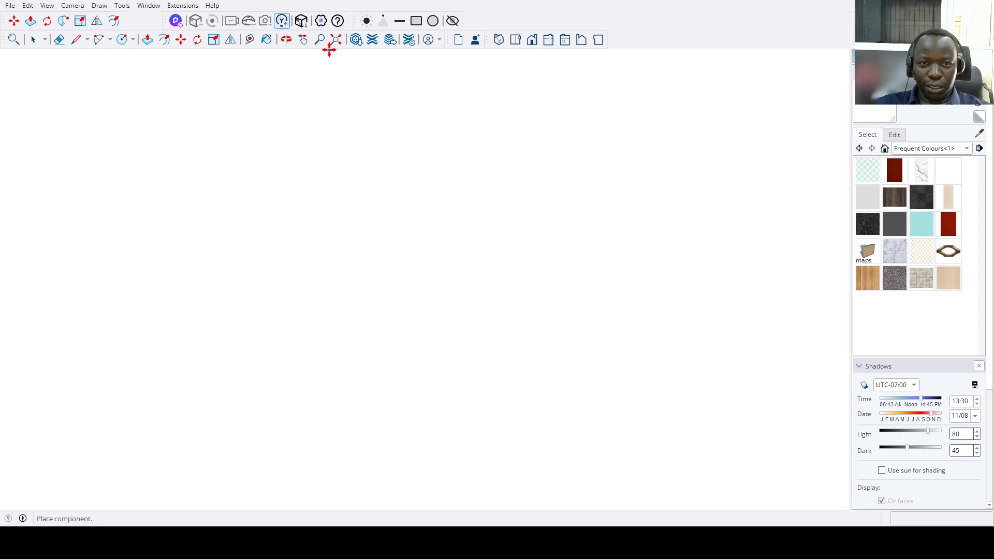
{"action": "middle_click_drag", "start_coordinate": [419, 68], "coordinate": [508, 277]}
{"action": "scroll", "coordinate": [506, 232], "scroll_direction": "up", "scroll_amount": 5}
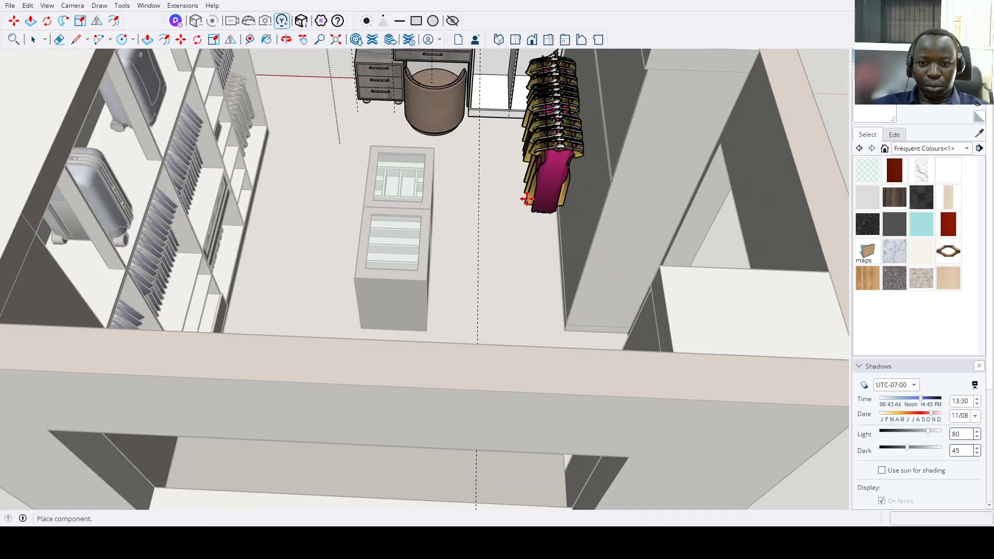
{"action": "left_click", "coordinate": [506, 232]}
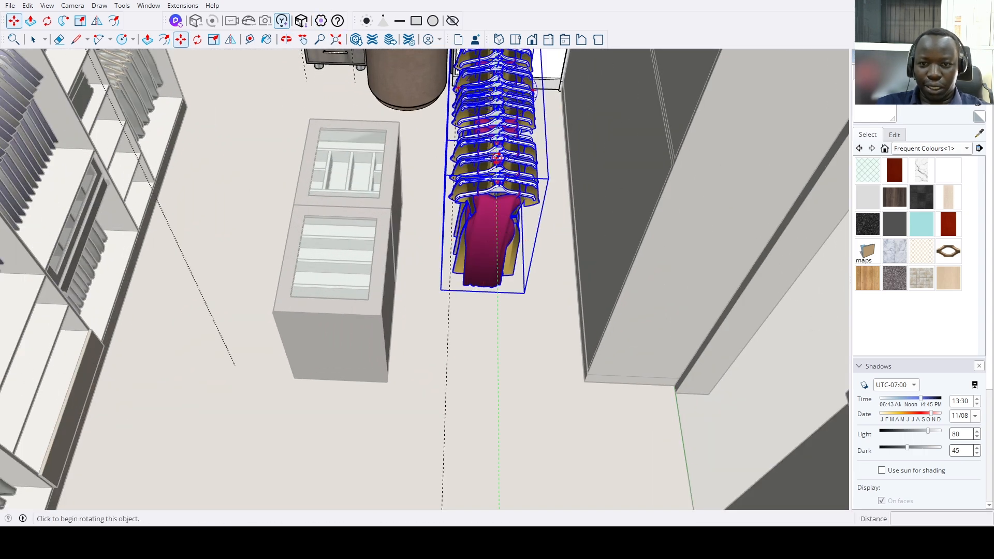
{"action": "left_click", "coordinate": [498, 158]}
{"action": "scroll", "coordinate": [358, 116], "scroll_direction": "down", "scroll_amount": 3}
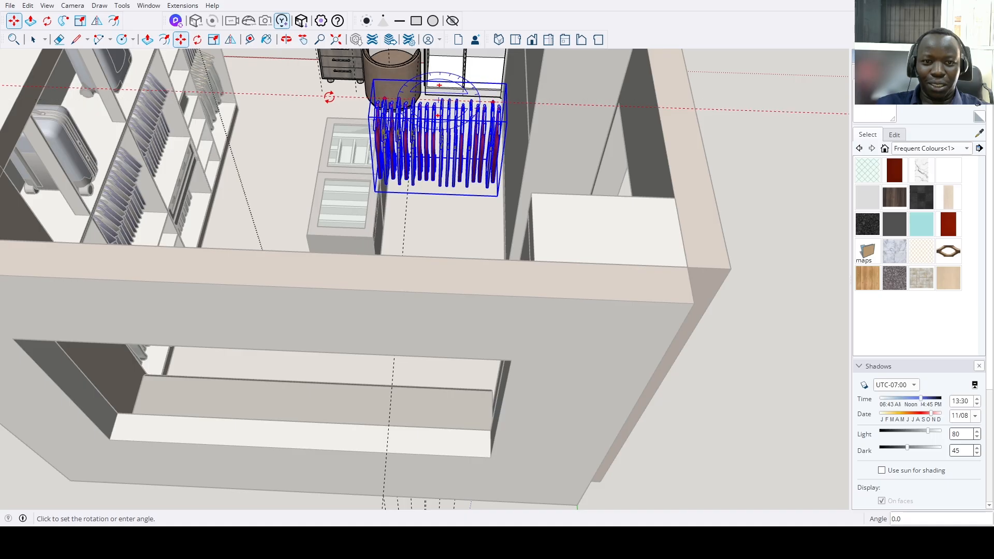
{"action": "scroll", "coordinate": [395, 100], "scroll_direction": "up", "scroll_amount": 10}
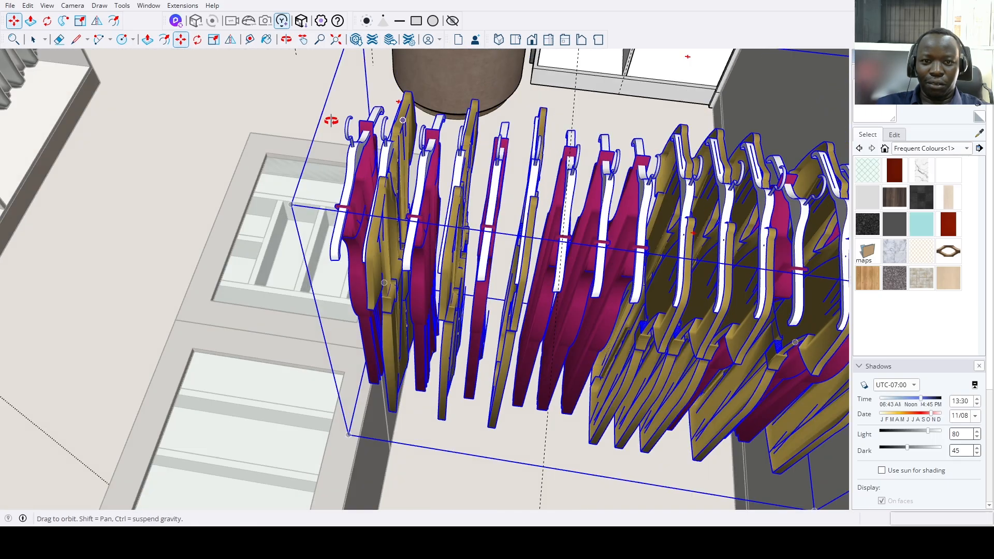
{"action": "scroll", "coordinate": [80, 191], "scroll_direction": "down", "scroll_amount": 5}
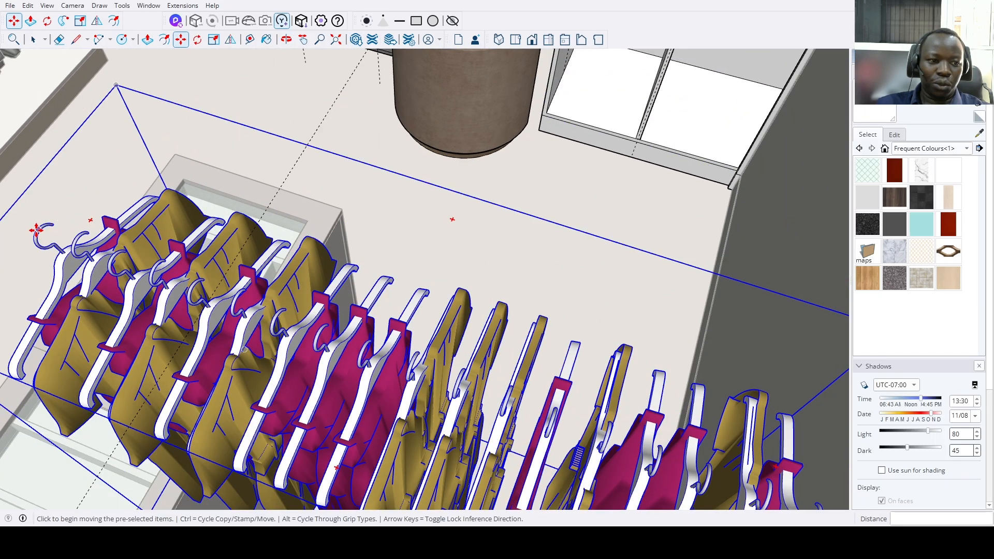
Move the clothes set by its end hanger hook onto the upper rod in the bay beside the dressing unit.
{"action": "left_click", "coordinate": [39, 230]}
{"action": "scroll", "coordinate": [304, 133], "scroll_direction": "down", "scroll_amount": 2}
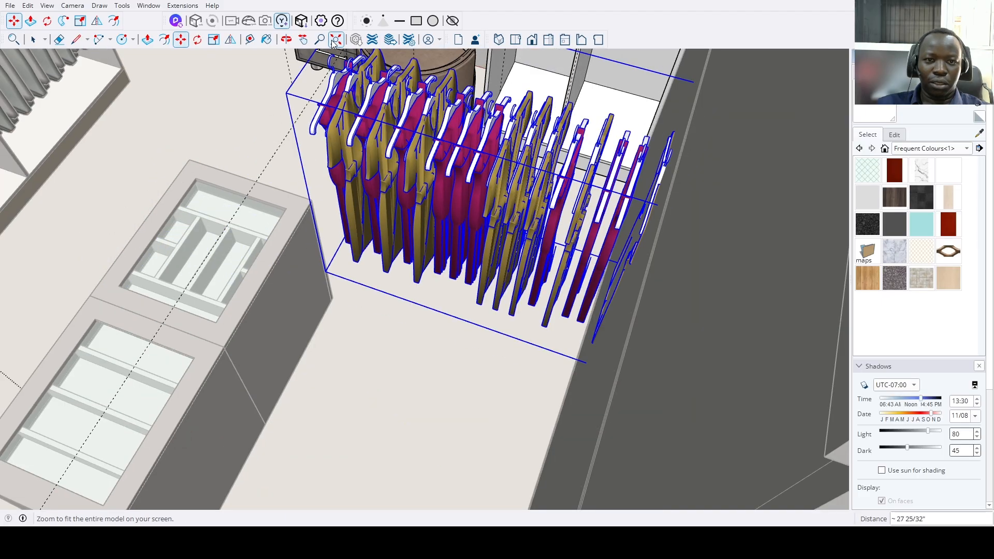
{"action": "left_click", "coordinate": [336, 40]}
{"action": "middle_click_drag", "start_coordinate": [539, 156], "coordinate": [523, 222]}
{"action": "scroll", "coordinate": [521, 233], "scroll_direction": "up", "scroll_amount": 8}
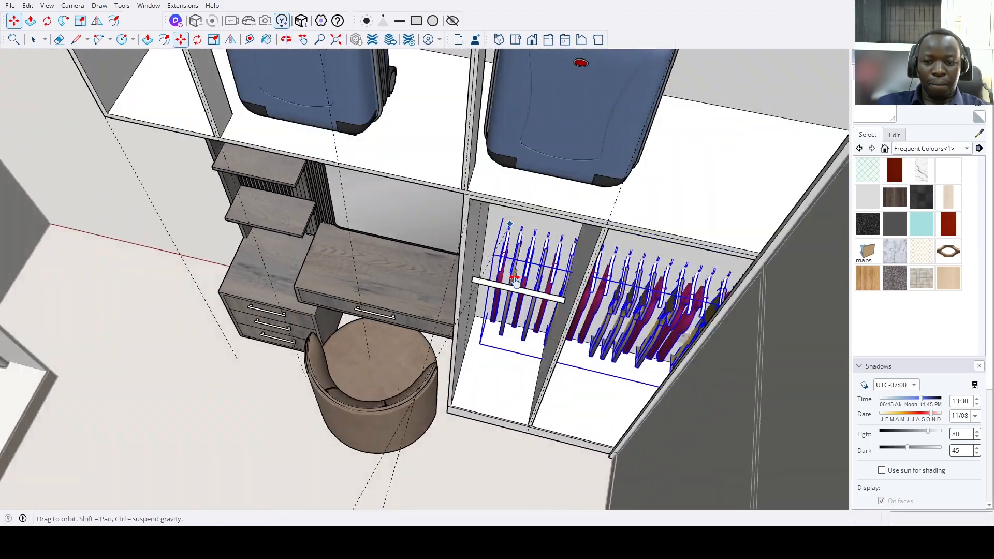
{"action": "middle_click_drag", "start_coordinate": [515, 278], "coordinate": [512, 197]}
{"action": "scroll", "coordinate": [510, 120], "scroll_direction": "up", "scroll_amount": 3}
{"action": "scroll", "coordinate": [510, 117], "scroll_direction": "up", "scroll_amount": 1}
{"action": "middle_click_drag", "start_coordinate": [506, 321], "coordinate": [506, 340]}
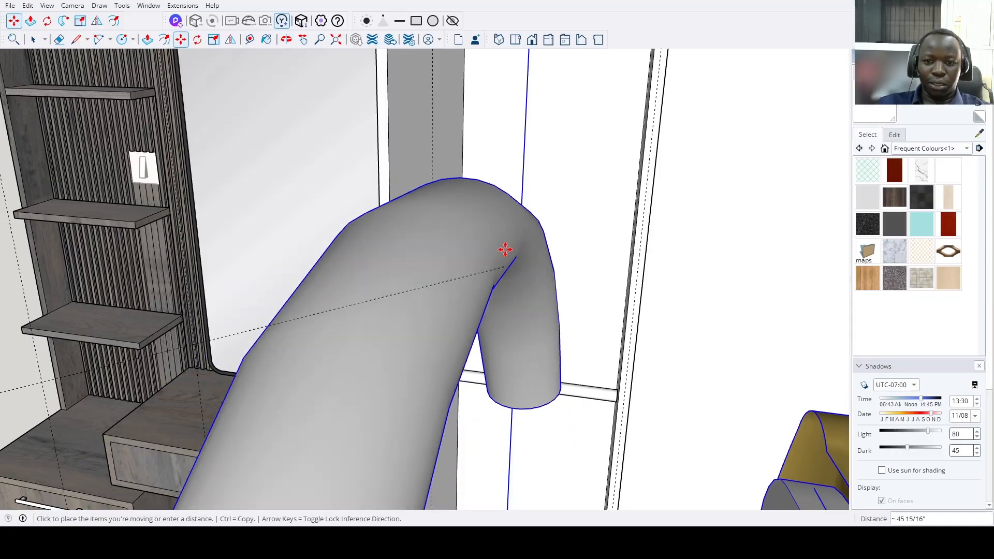
{"action": "middle_click_drag", "start_coordinate": [545, 383], "coordinate": [546, 435]}
{"action": "middle_click_drag", "start_coordinate": [506, 242], "coordinate": [497, 369]}
{"action": "middle_click_drag", "start_coordinate": [527, 174], "coordinate": [453, 206]}
{"action": "scroll", "coordinate": [450, 212], "scroll_direction": "up", "scroll_amount": 5}
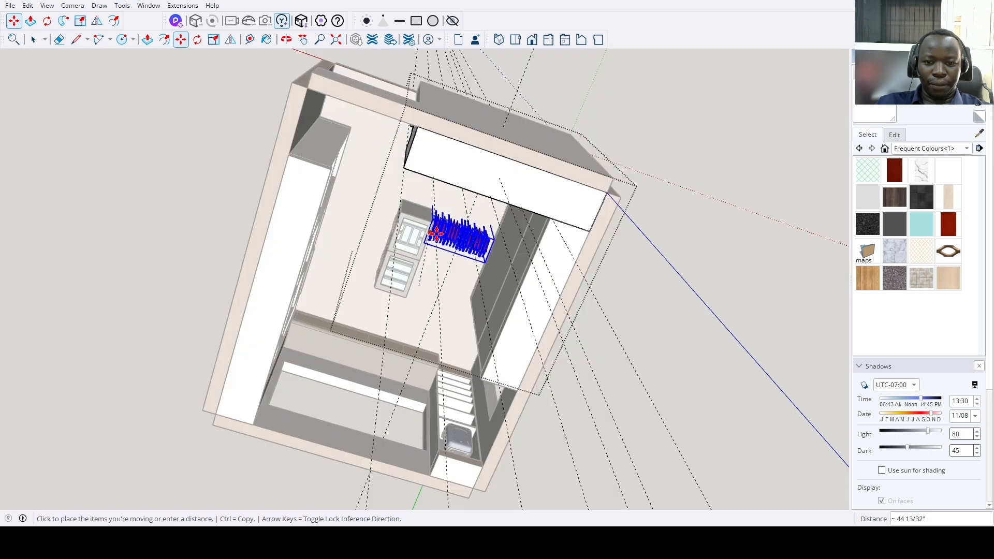
{"action": "scroll", "coordinate": [431, 290], "scroll_direction": "up", "scroll_amount": 3}
{"action": "middle_click_drag", "start_coordinate": [428, 304], "coordinate": [464, 258]}
{"action": "scroll", "coordinate": [415, 328], "scroll_direction": "down", "scroll_amount": 3}
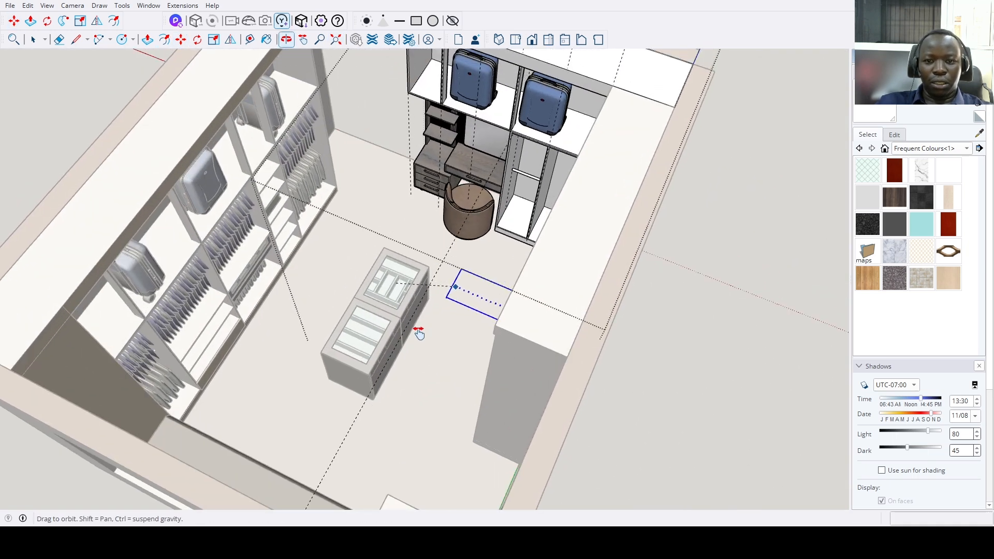
{"action": "middle_click_drag", "start_coordinate": [415, 328], "coordinate": [437, 357]}
{"action": "scroll", "coordinate": [450, 277], "scroll_direction": "up", "scroll_amount": 5}
{"action": "scroll", "coordinate": [451, 261], "scroll_direction": "up", "scroll_amount": 7}
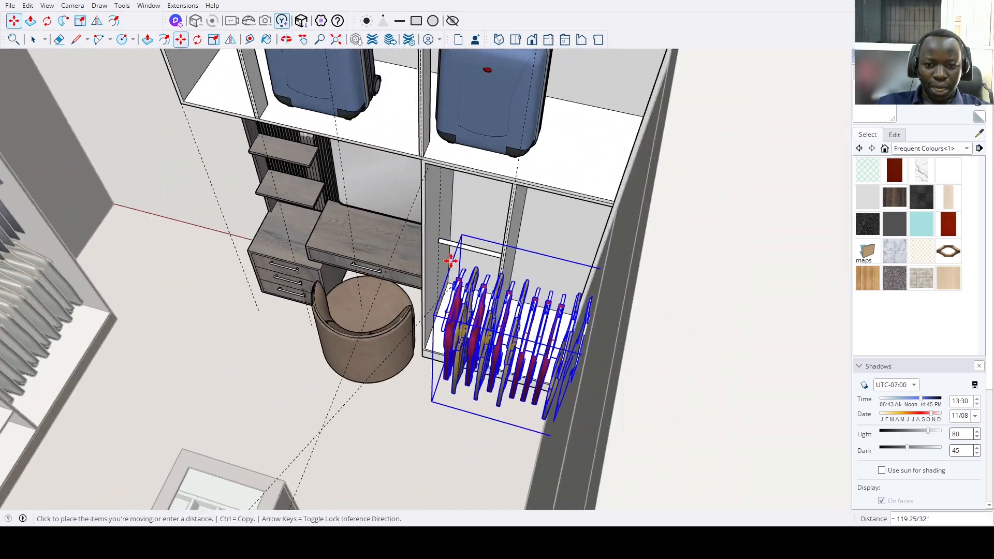
{"action": "middle_click_drag", "start_coordinate": [452, 261], "coordinate": [470, 275], "text": "shift"}
{"action": "scroll", "coordinate": [474, 178], "scroll_direction": "up", "scroll_amount": 1}
{"action": "middle_click_drag", "start_coordinate": [475, 175], "coordinate": [449, 322]}
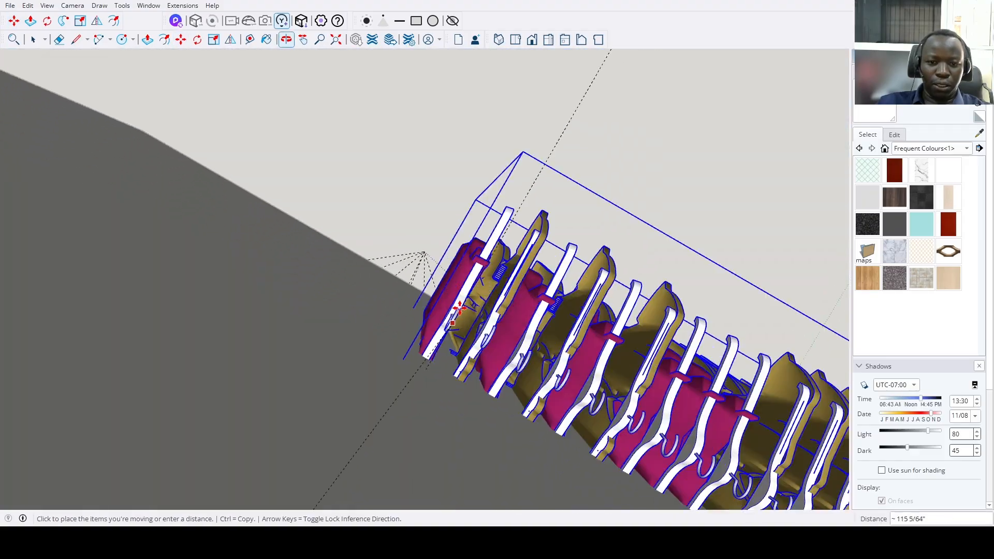
{"action": "scroll", "coordinate": [445, 363], "scroll_direction": "down", "scroll_amount": 4}
{"action": "left_click", "coordinate": [337, 39]}
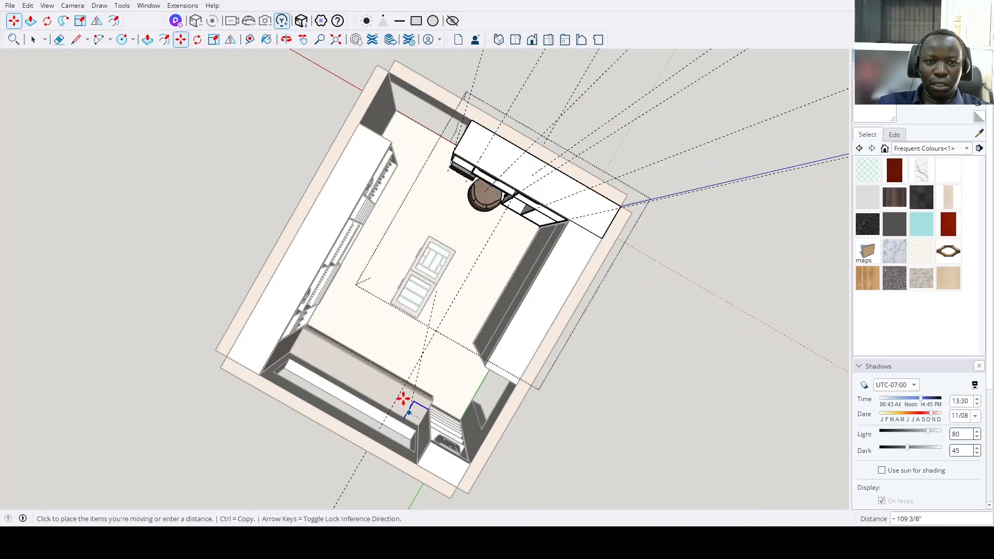
{"action": "middle_click_drag", "start_coordinate": [470, 265], "coordinate": [456, 385]}
{"action": "scroll", "coordinate": [466, 197], "scroll_direction": "up", "scroll_amount": 8}
{"action": "scroll", "coordinate": [456, 384], "scroll_direction": "up", "scroll_amount": 10}
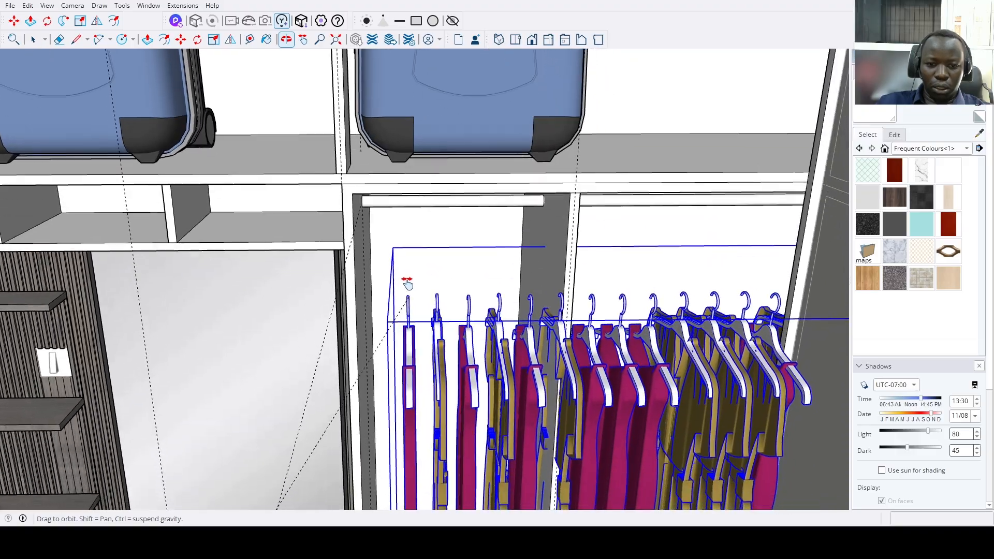
{"action": "scroll", "coordinate": [378, 144], "scroll_direction": "up", "scroll_amount": 6}
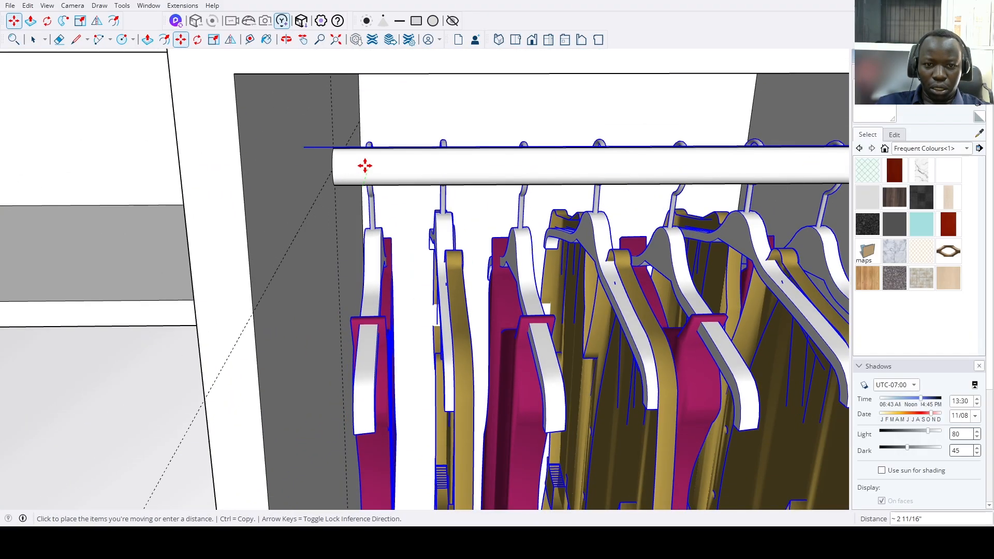
{"action": "left_click", "coordinate": [364, 165]}
{"action": "scroll", "coordinate": [355, 205], "scroll_direction": "down", "scroll_amount": 6}
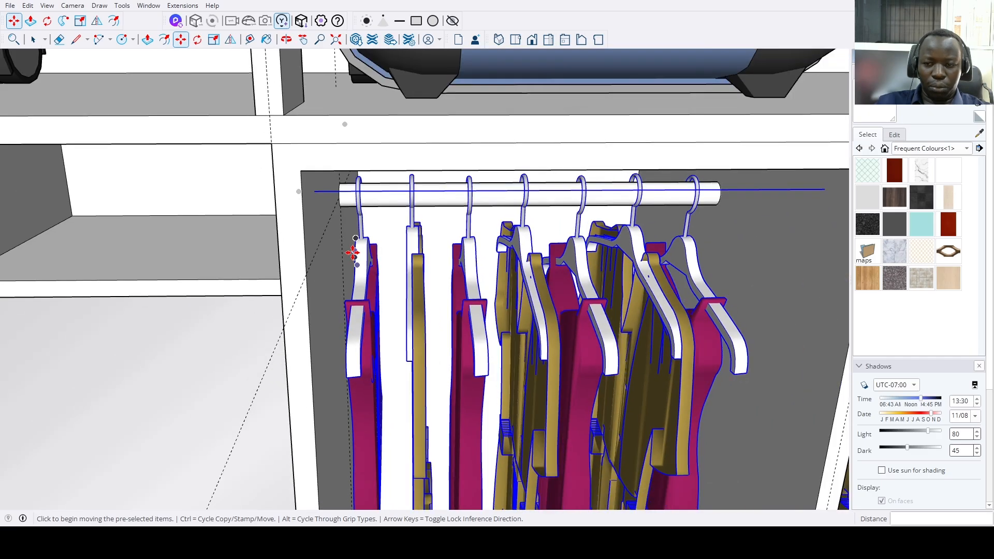
Delete the garments of the set that extend past the divider into the outer wardrobe bay.
{"action": "key", "text": "space"}
{"action": "scroll", "coordinate": [513, 306], "scroll_direction": "up", "scroll_amount": 2}
{"action": "scroll", "coordinate": [647, 318], "scroll_direction": "down", "scroll_amount": 2}
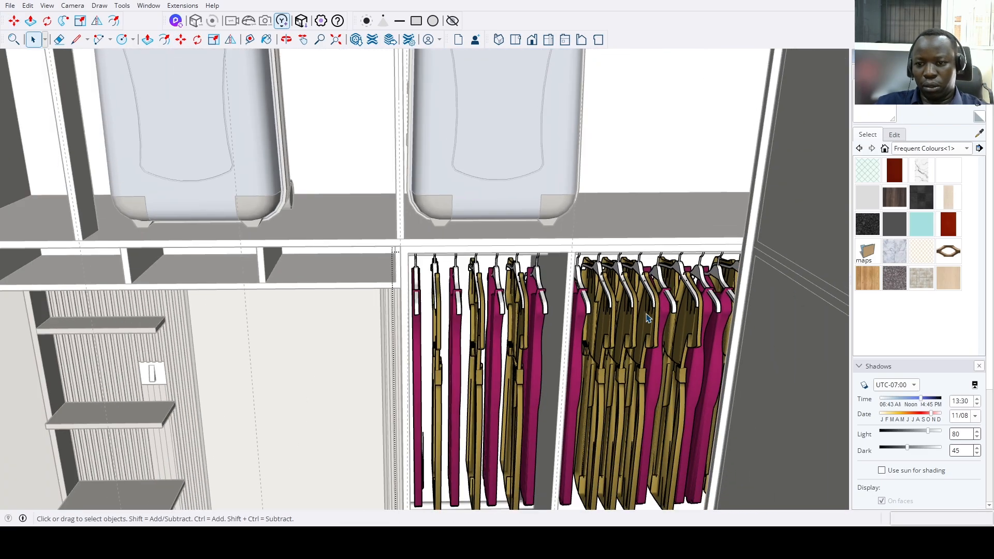
{"action": "left_click", "coordinate": [534, 389]}
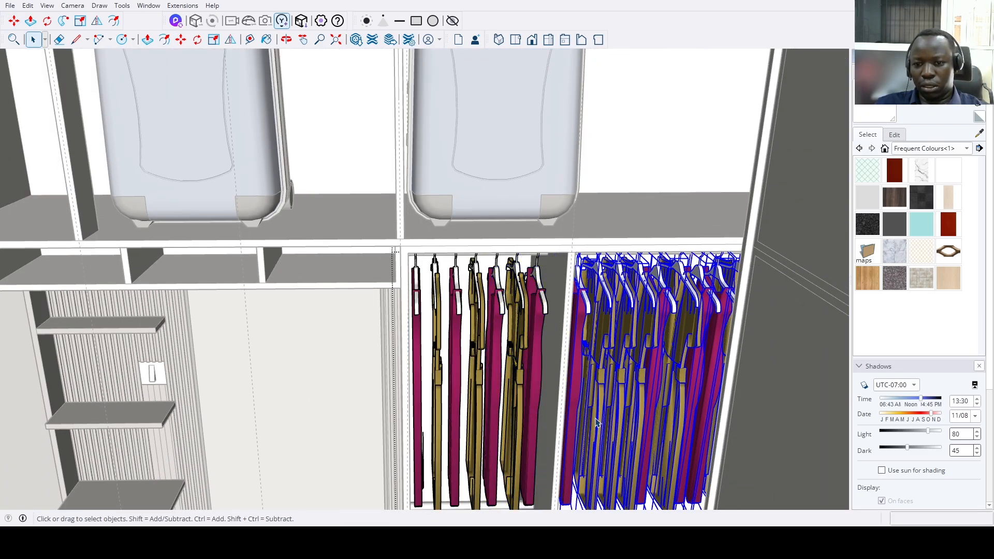
{"action": "key", "text": "Delete"}
{"action": "middle_click_drag", "start_coordinate": [660, 372], "coordinate": [553, 381]}
{"action": "scroll", "coordinate": [550, 329], "scroll_direction": "up", "scroll_amount": 2}
{"action": "key", "text": "Delete"}
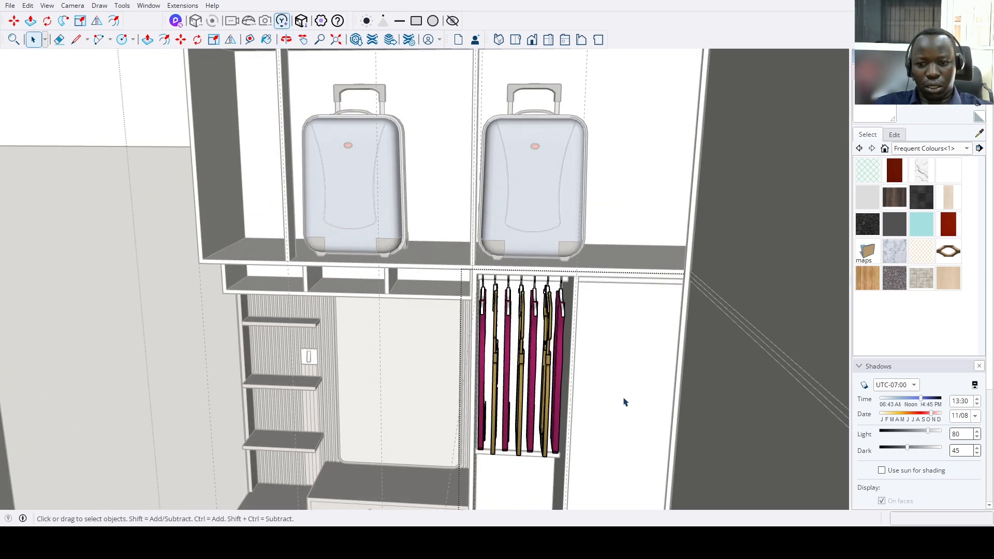
Copy the trimmed clothes set 35" down so it hangs from the lower rod of the same bay.
{"action": "scroll", "coordinate": [617, 426], "scroll_direction": "down", "scroll_amount": 5}
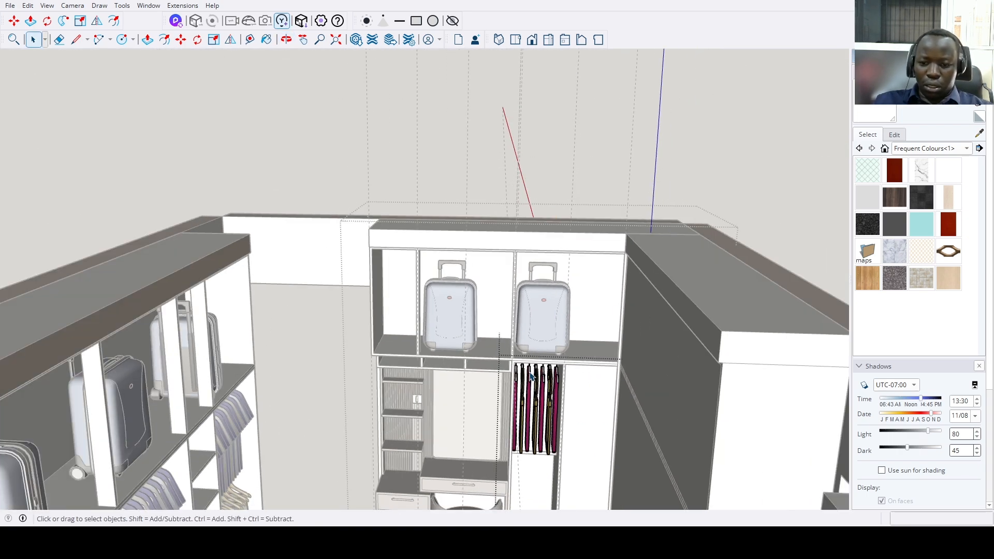
{"action": "left_click_drag", "start_coordinate": [585, 452], "coordinate": [598, 469]}
{"action": "left_click", "coordinate": [603, 232]}
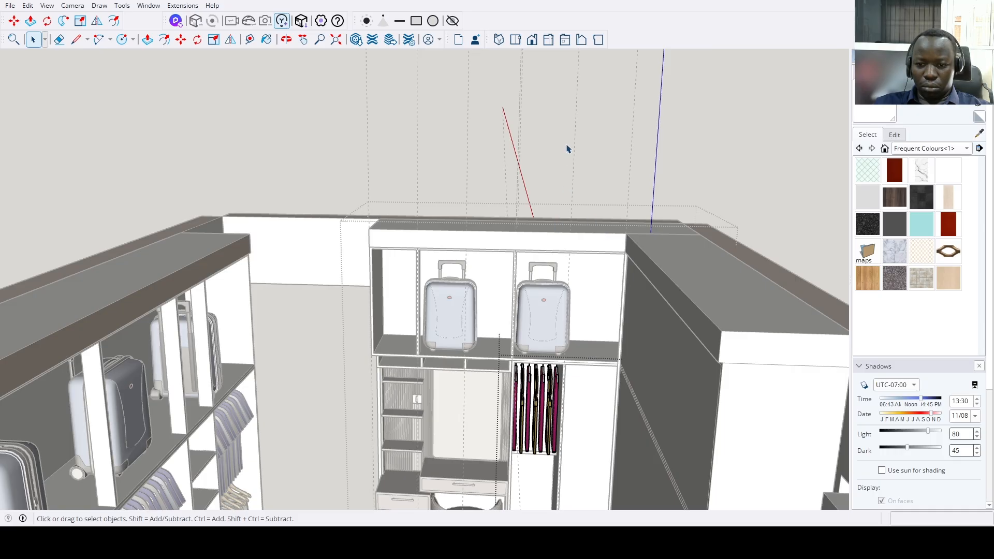
{"action": "scroll", "coordinate": [544, 412], "scroll_direction": "up", "scroll_amount": 1}
{"action": "left_click", "coordinate": [548, 419]}
{"action": "key", "text": "ctrl"}
{"action": "left_click", "coordinate": [543, 408]}
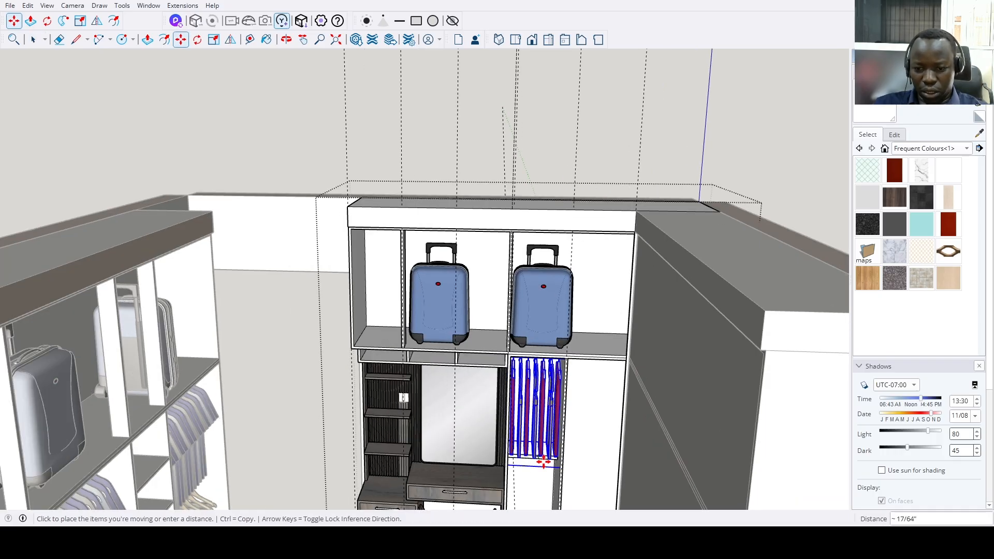
{"action": "key", "text": "Return"}
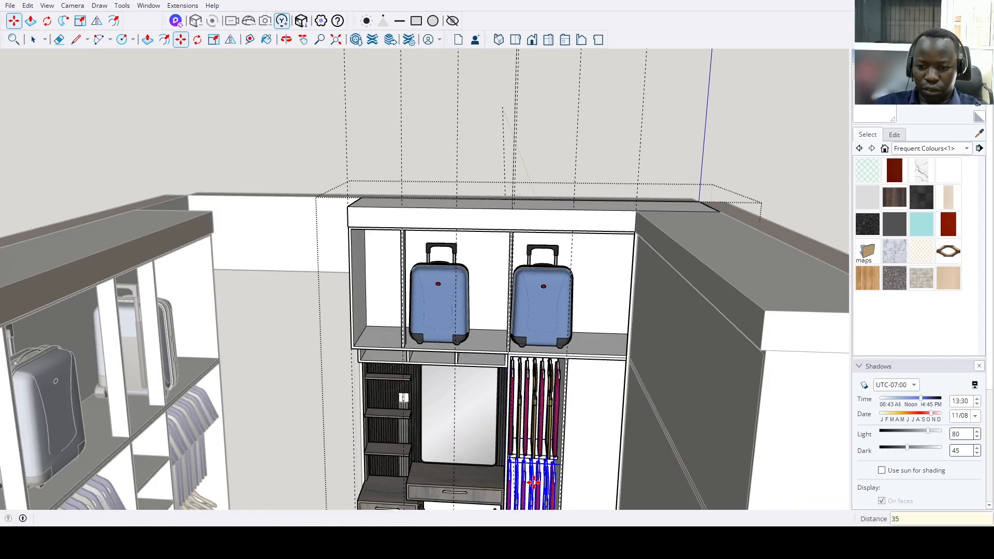
{"action": "key", "text": "space"}
Paste another full clothes set in front of the outer wardrobe bay and rotate it parallel to that bay's rod.
{"action": "scroll", "coordinate": [510, 482], "scroll_direction": "down", "scroll_amount": 3}
{"action": "middle_click_drag", "start_coordinate": [496, 482], "coordinate": [561, 427]}
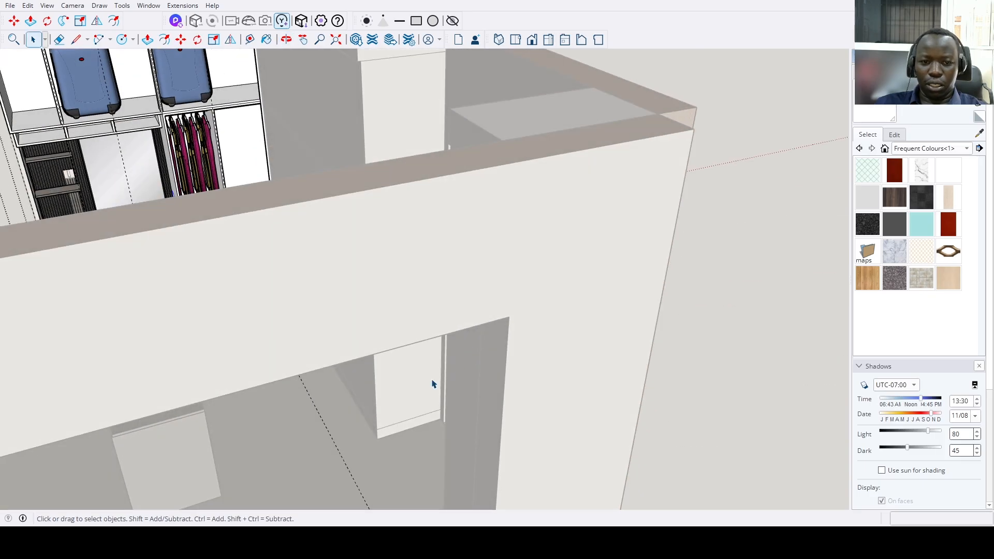
{"action": "scroll", "coordinate": [433, 384], "scroll_direction": "down", "scroll_amount": 3}
{"action": "middle_click_drag", "start_coordinate": [383, 399], "coordinate": [360, 469]}
{"action": "scroll", "coordinate": [281, 328], "scroll_direction": "up", "scroll_amount": 5}
{"action": "left_click", "coordinate": [291, 317]}
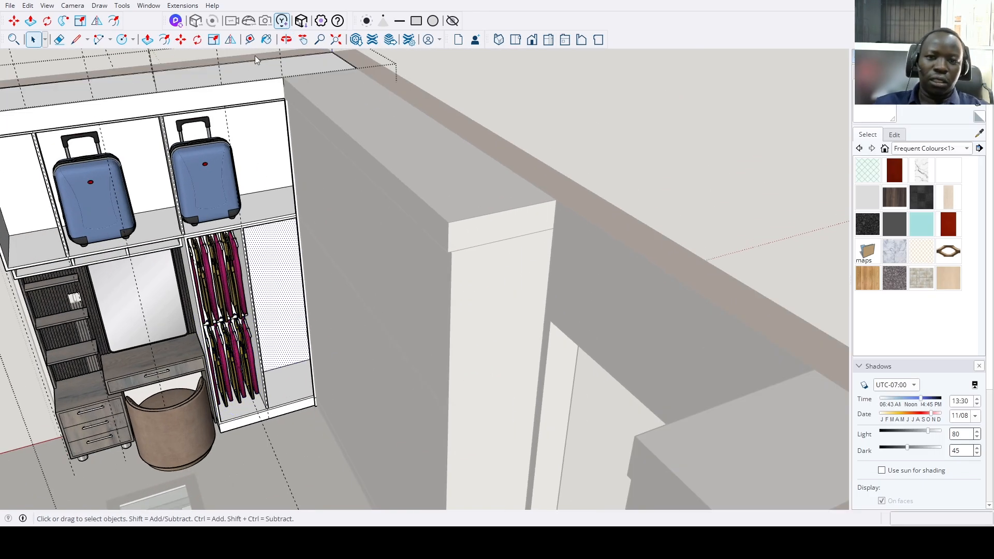
{"action": "key", "text": "ctrl+v"}
{"action": "scroll", "coordinate": [289, 388], "scroll_direction": "up", "scroll_amount": 2}
{"action": "scroll", "coordinate": [298, 417], "scroll_direction": "down", "scroll_amount": 2}
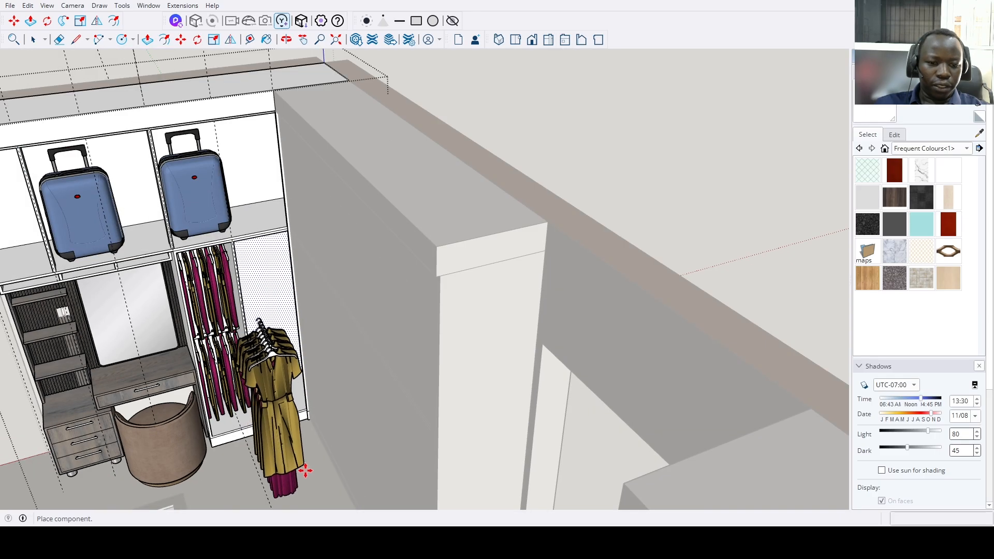
{"action": "left_click", "coordinate": [309, 469]}
{"action": "scroll", "coordinate": [262, 330], "scroll_direction": "up", "scroll_amount": 3}
{"action": "left_click", "coordinate": [258, 321]}
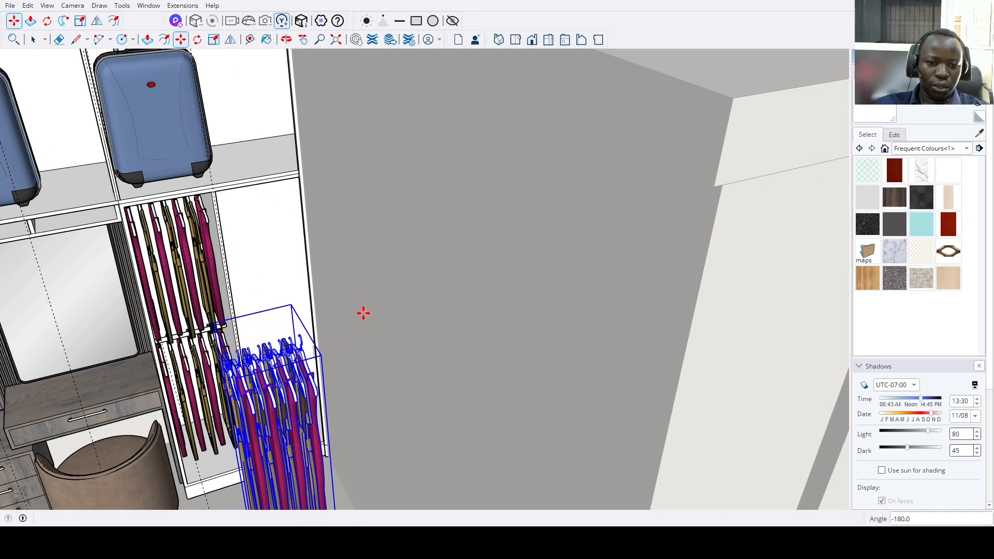
{"action": "left_click", "coordinate": [364, 312]}
Move the pasted clothes set by its end hanger hook onto the rod in the outer wardrobe bay.
{"action": "scroll", "coordinate": [286, 338], "scroll_direction": "up", "scroll_amount": 2}
{"action": "scroll", "coordinate": [174, 377], "scroll_direction": "up", "scroll_amount": 2}
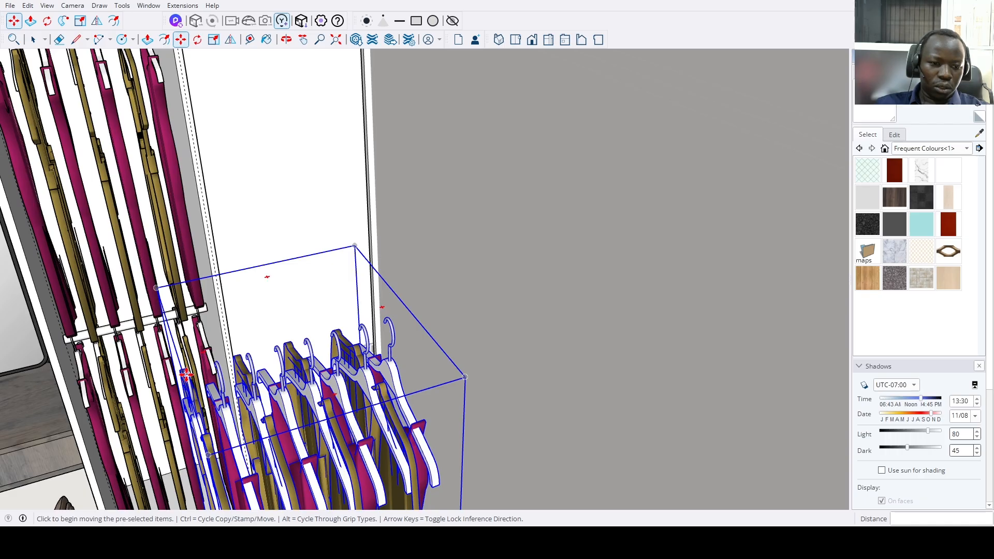
{"action": "left_click", "coordinate": [188, 374]}
{"action": "scroll", "coordinate": [194, 365], "scroll_direction": "down", "scroll_amount": 4}
{"action": "middle_click_drag", "start_coordinate": [263, 277], "coordinate": [298, 217]}
{"action": "scroll", "coordinate": [273, 83], "scroll_direction": "up", "scroll_amount": 3}
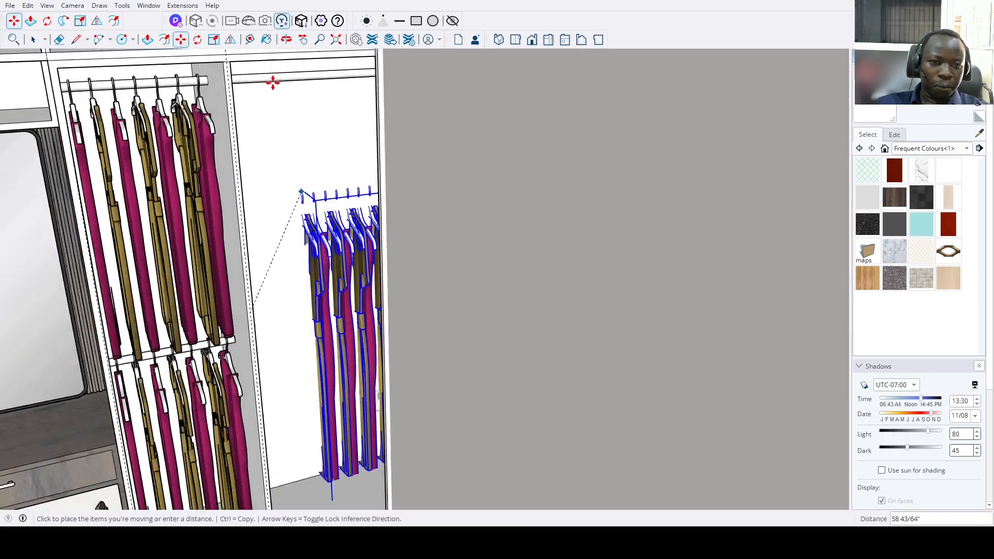
{"action": "scroll", "coordinate": [228, 75], "scroll_direction": "up", "scroll_amount": 4}
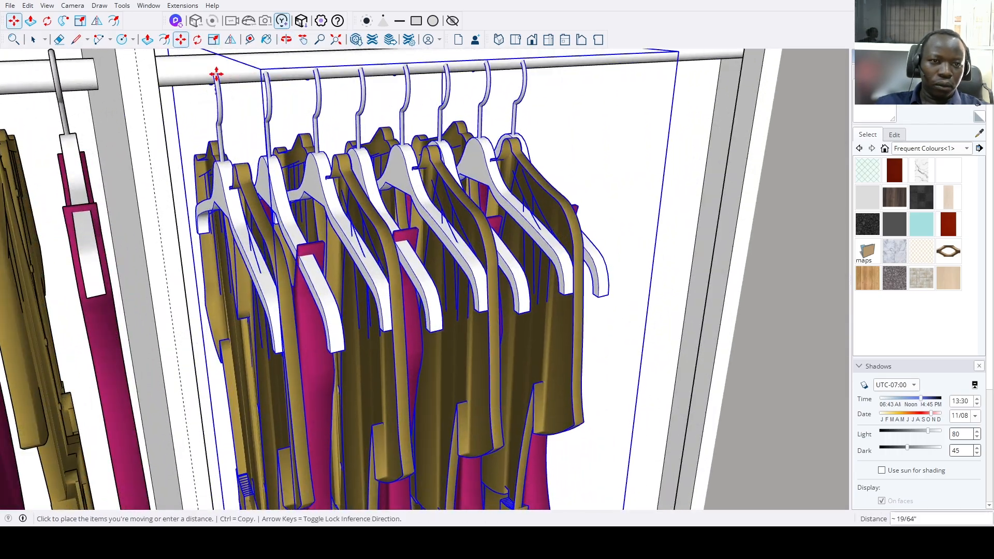
{"action": "scroll", "coordinate": [207, 116], "scroll_direction": "down", "scroll_amount": 3}
{"action": "middle_click_drag", "start_coordinate": [316, 212], "coordinate": [304, 206]}
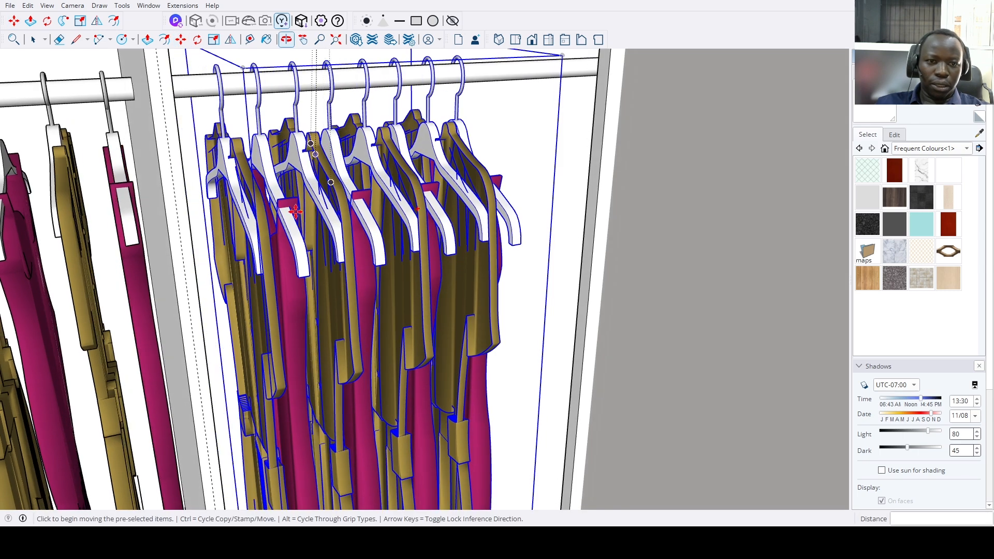
Slide the clothes set about 2 1/4" along the outer bay's rod and copy it about 13" along the rod to fill the bay.
{"action": "middle_click_drag", "start_coordinate": [374, 224], "coordinate": [362, 219]}
{"action": "left_click", "coordinate": [384, 216]}
{"action": "left_click", "coordinate": [337, 223]}
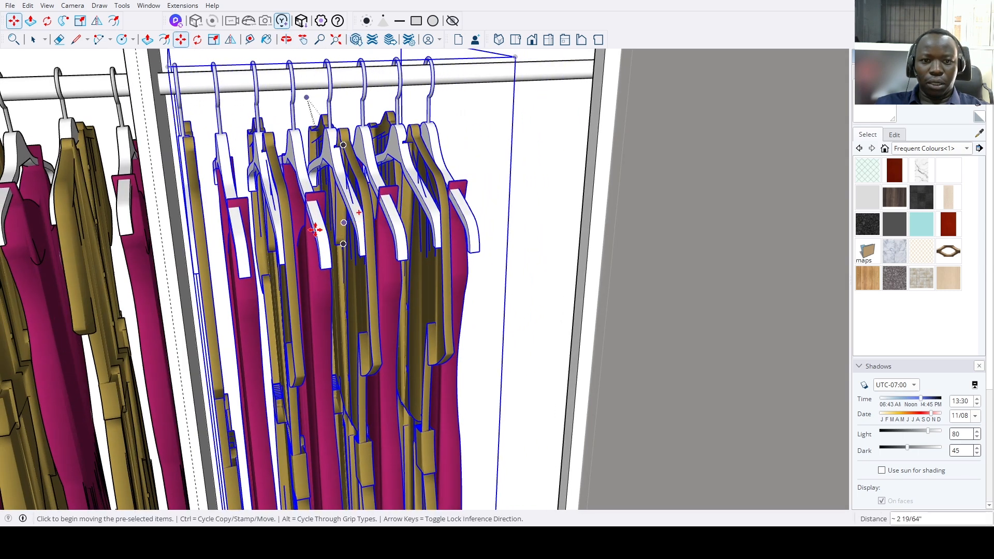
{"action": "key", "text": "ctrl"}
{"action": "left_click", "coordinate": [316, 234]}
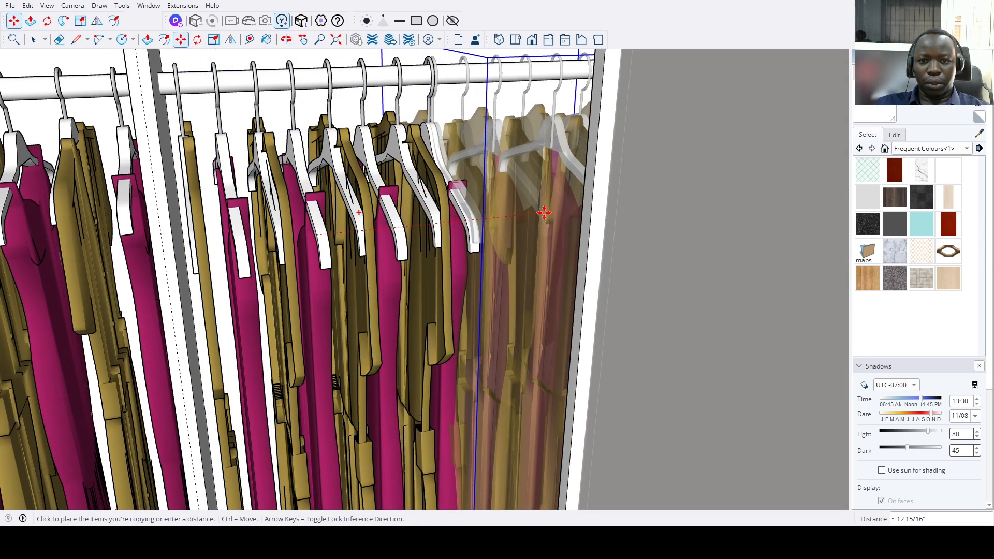
{"action": "left_click", "coordinate": [541, 218]}
{"action": "left_click", "coordinate": [533, 223]}
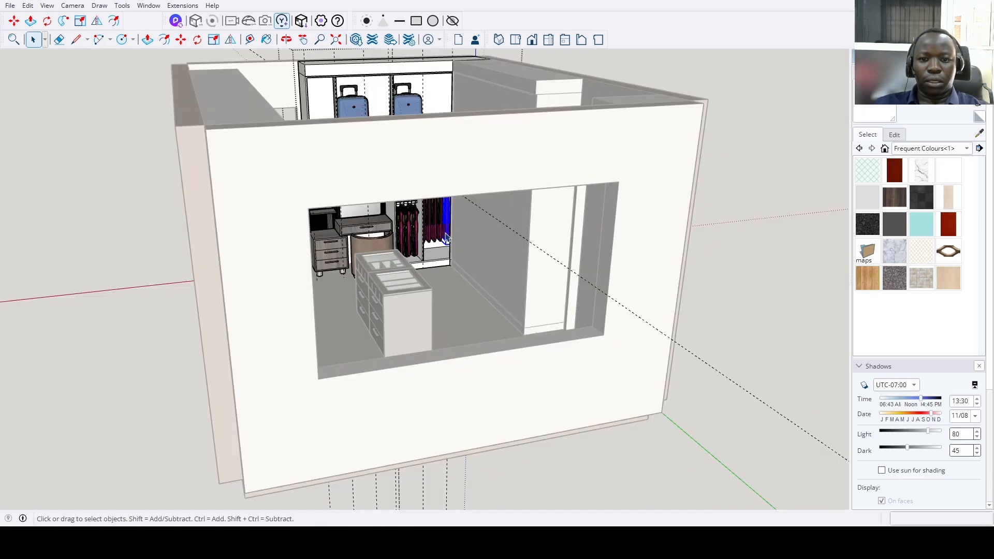
Close the open nested groups of the dressing unit and clear the selection.
{"action": "scroll", "coordinate": [448, 237], "scroll_direction": "down", "scroll_amount": 2}
{"action": "middle_click_drag", "start_coordinate": [482, 233], "coordinate": [454, 259]}
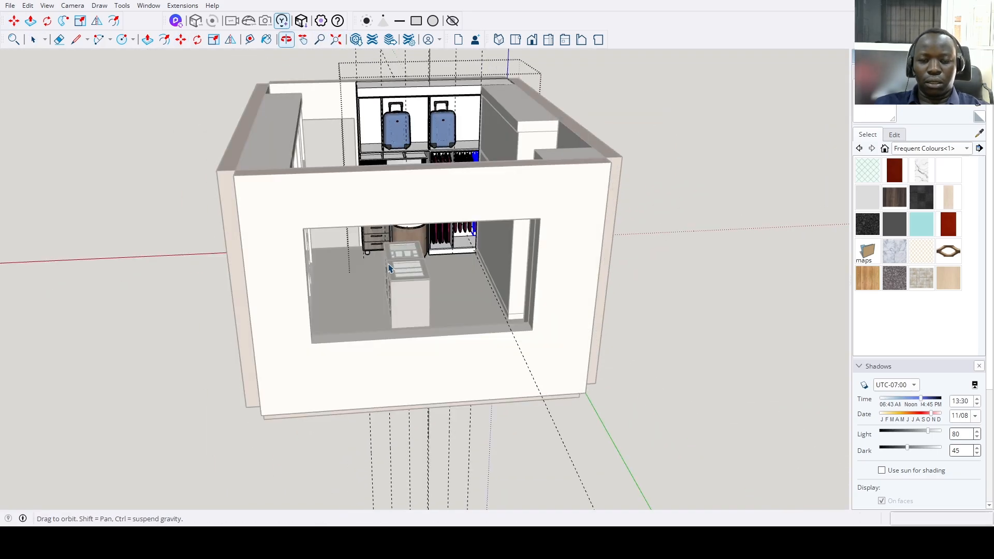
{"action": "scroll", "coordinate": [453, 274], "scroll_direction": "up", "scroll_amount": 6}
{"action": "scroll", "coordinate": [453, 280], "scroll_direction": "up", "scroll_amount": 5}
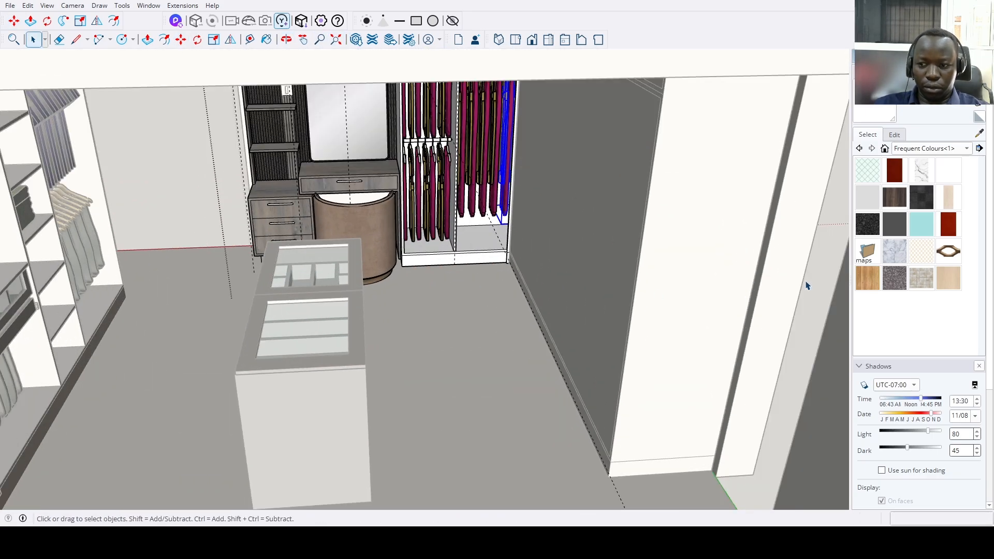
{"action": "left_click", "coordinate": [860, 282]}
{"action": "scroll", "coordinate": [461, 282], "scroll_direction": "up", "scroll_amount": 3}
{"action": "left_click", "coordinate": [443, 245]}
{"action": "scroll", "coordinate": [404, 300], "scroll_direction": "down", "scroll_amount": 5}
{"action": "mouse_move", "coordinate": [384, 310]}
{"action": "middle_mouse_down"}
{"action": "mouse_move", "coordinate": [376, 363]}
{"action": "mouse_move", "coordinate": [417, 280]}
{"action": "middle_mouse_up"}
{"action": "scroll", "coordinate": [388, 223], "scroll_direction": "up", "scroll_amount": 2}
{"action": "left_click", "coordinate": [384, 229]}
{"action": "scroll", "coordinate": [282, 308], "scroll_direction": "down", "scroll_amount": 2}
{"action": "middle_click_drag", "start_coordinate": [275, 316], "coordinate": [393, 295]}
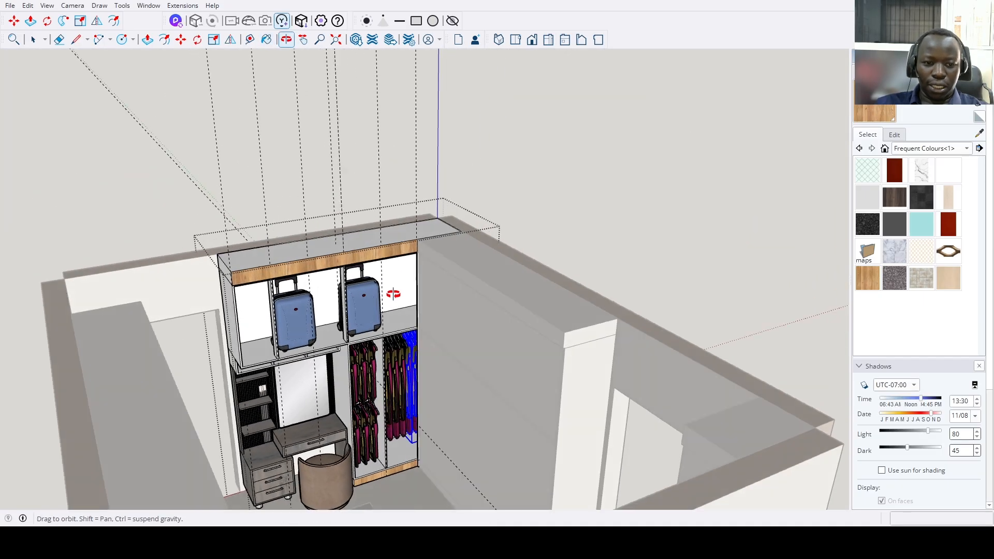
{"action": "scroll", "coordinate": [305, 415], "scroll_direction": "up", "scroll_amount": 3}
{"action": "scroll", "coordinate": [303, 423], "scroll_direction": "down", "scroll_amount": 3}
{"action": "key", "text": "space"}
{"action": "mouse_move", "coordinate": [354, 331]}
{"action": "middle_mouse_down", "text": "shift"}
{"action": "mouse_move", "coordinate": [388, 294]}
{"action": "mouse_move", "coordinate": [404, 326]}
{"action": "mouse_move", "coordinate": [446, 361]}
{"action": "middle_mouse_up", "text": "shift"}
{"action": "left_click", "coordinate": [446, 362]}
Open the blank side wardrobe's group for editing and place a vertical guide along the outer side edge of its front.
{"action": "scroll", "coordinate": [424, 382], "scroll_direction": "up", "scroll_amount": 3}
{"action": "scroll", "coordinate": [365, 373], "scroll_direction": "down", "scroll_amount": 5}
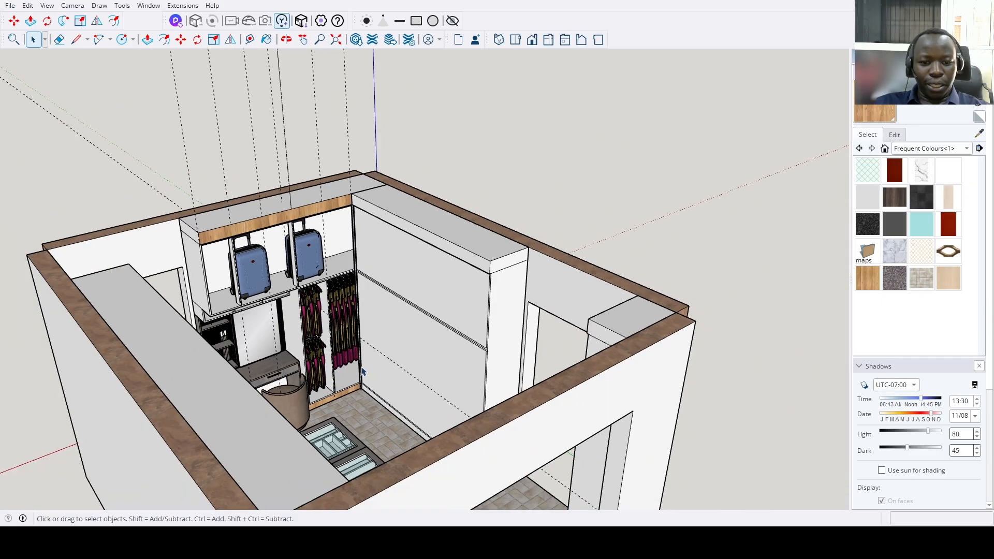
{"action": "middle_click_drag", "start_coordinate": [363, 372], "coordinate": [455, 342]}
{"action": "scroll", "coordinate": [454, 343], "scroll_direction": "up", "scroll_amount": 3}
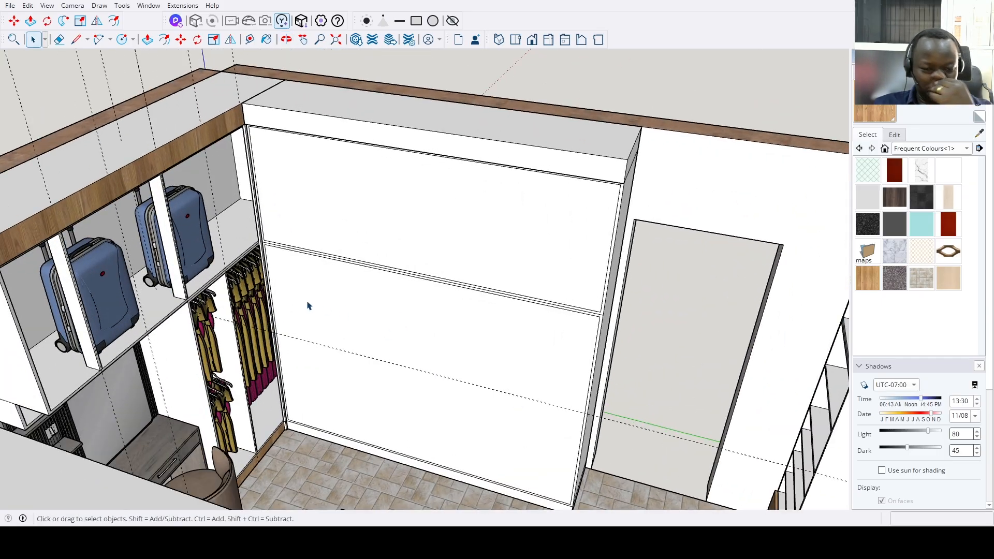
{"action": "scroll", "coordinate": [391, 334], "scroll_direction": "down", "scroll_amount": 3}
{"action": "scroll", "coordinate": [376, 329], "scroll_direction": "up", "scroll_amount": 3}
{"action": "double_click", "coordinate": [381, 329]}
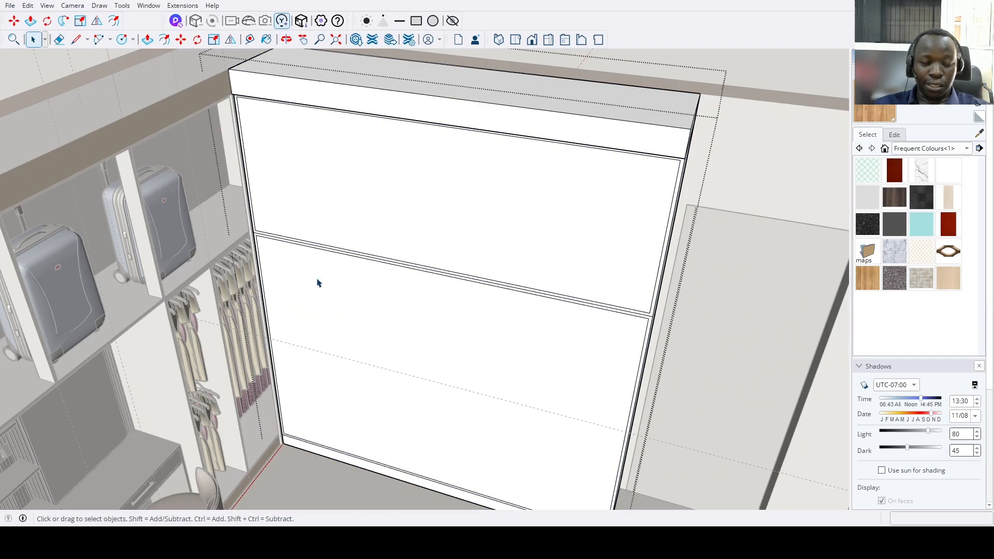
{"action": "scroll", "coordinate": [264, 163], "scroll_direction": "down", "scroll_amount": 2}
{"action": "scroll", "coordinate": [466, 295], "scroll_direction": "up", "scroll_amount": 5}
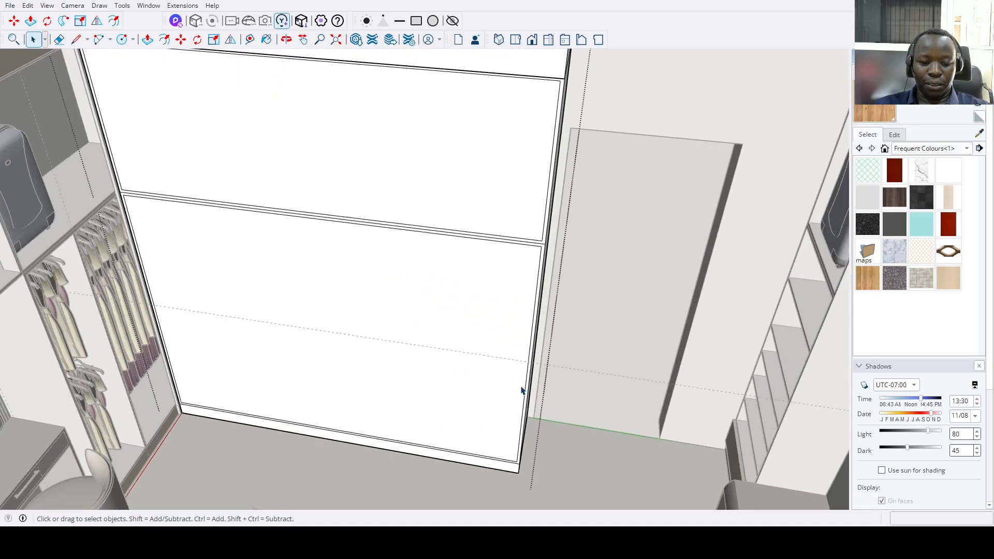
{"action": "key", "text": "t"}
{"action": "scroll", "coordinate": [541, 358], "scroll_direction": "down", "scroll_amount": 5}
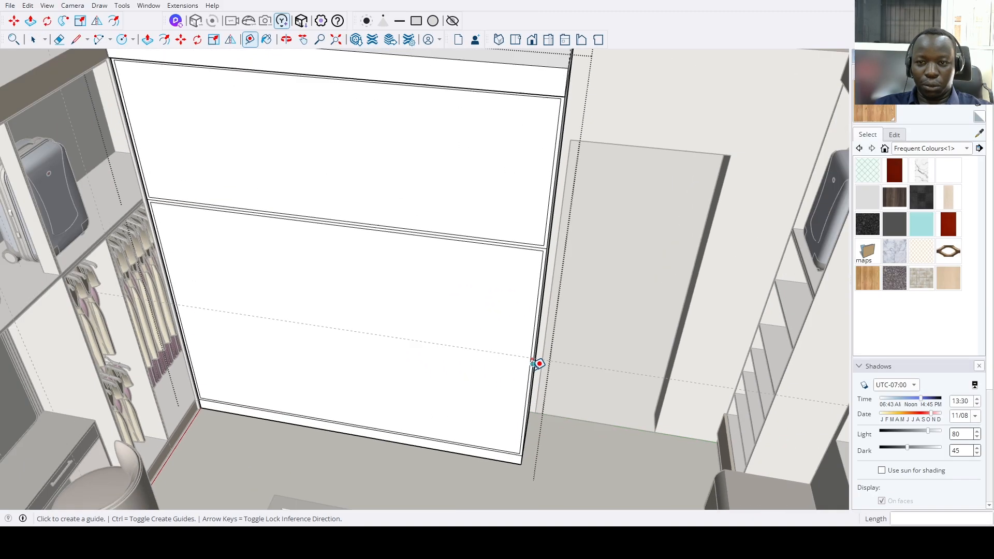
{"action": "key", "text": "space"}
Try copying the vertical guide to the opposite edge of the wardrobe front and dividing the span into 8 equal parts.
{"action": "scroll", "coordinate": [550, 231], "scroll_direction": "up", "scroll_amount": 5}
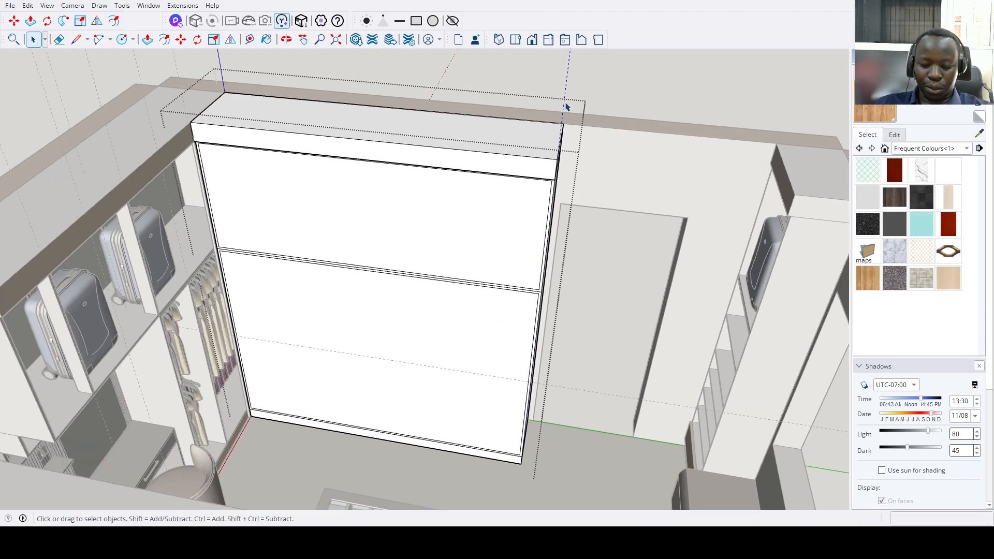
{"action": "key", "text": "m"}
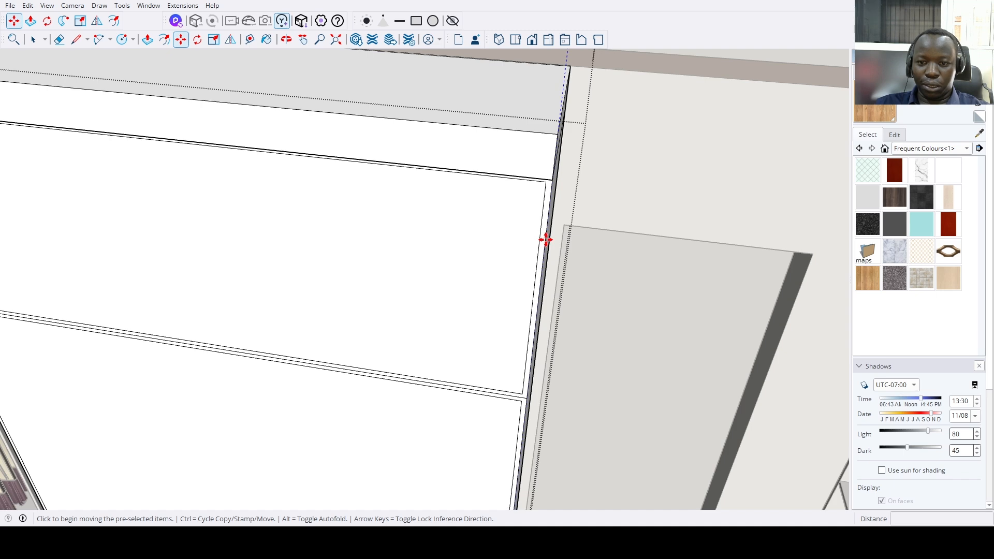
{"action": "key", "text": "ctrl"}
{"action": "left_click", "coordinate": [546, 239]}
{"action": "scroll", "coordinate": [435, 268], "scroll_direction": "down", "scroll_amount": 1}
{"action": "middle_click_drag", "start_coordinate": [426, 271], "coordinate": [712, 262], "text": "shift"}
{"action": "scroll", "coordinate": [147, 142], "scroll_direction": "up", "scroll_amount": 5}
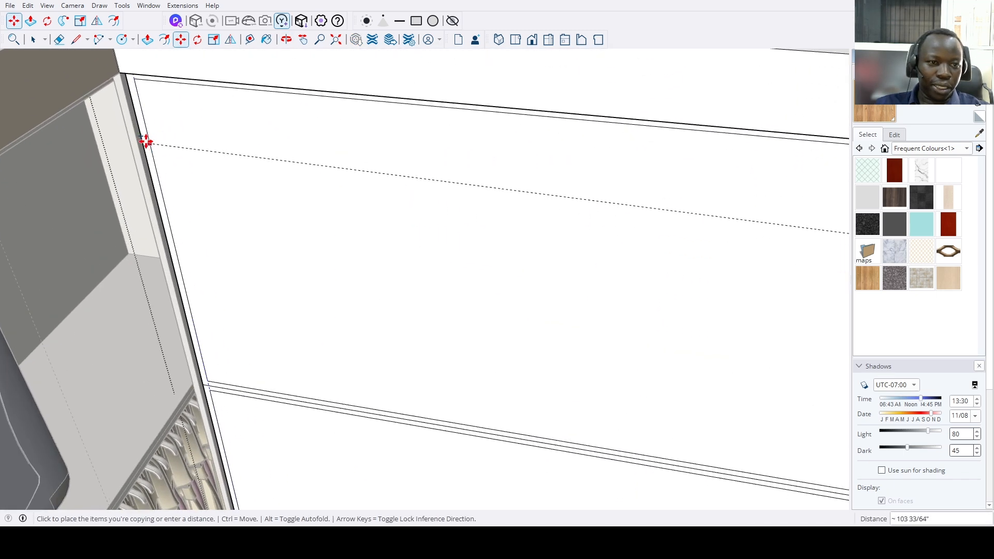
{"action": "scroll", "coordinate": [144, 145], "scroll_direction": "up", "scroll_amount": 1}
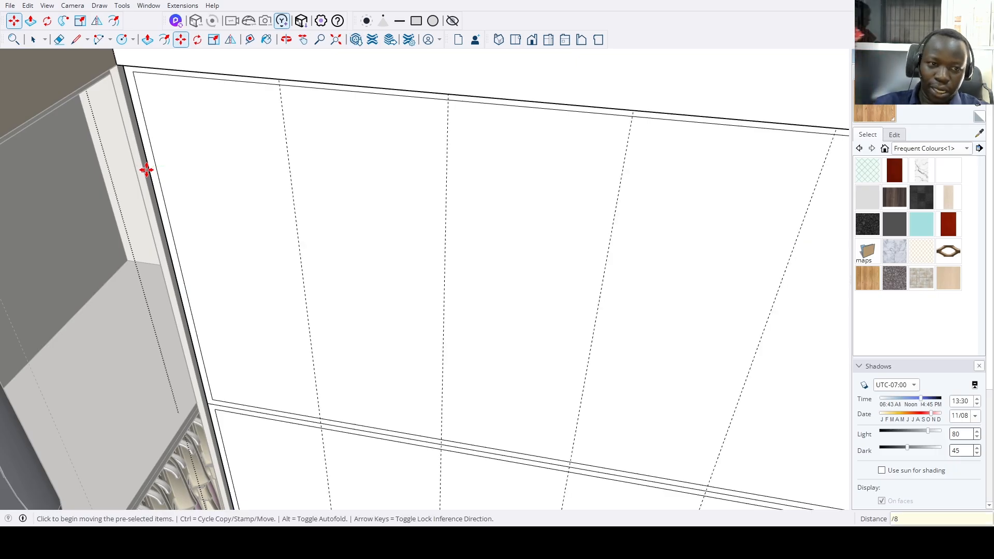
{"action": "scroll", "coordinate": [258, 257], "scroll_direction": "down", "scroll_amount": 5}
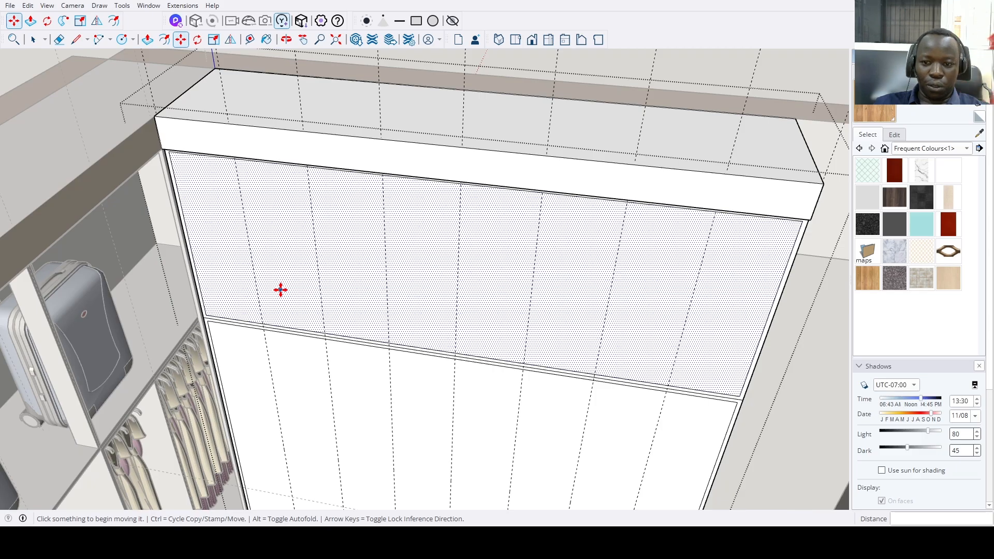
{"action": "scroll", "coordinate": [280, 293], "scroll_direction": "down", "scroll_amount": 3}
Measure the spacing between two neighbouring guides and undo the eight-part division.
{"action": "key", "text": "t"}
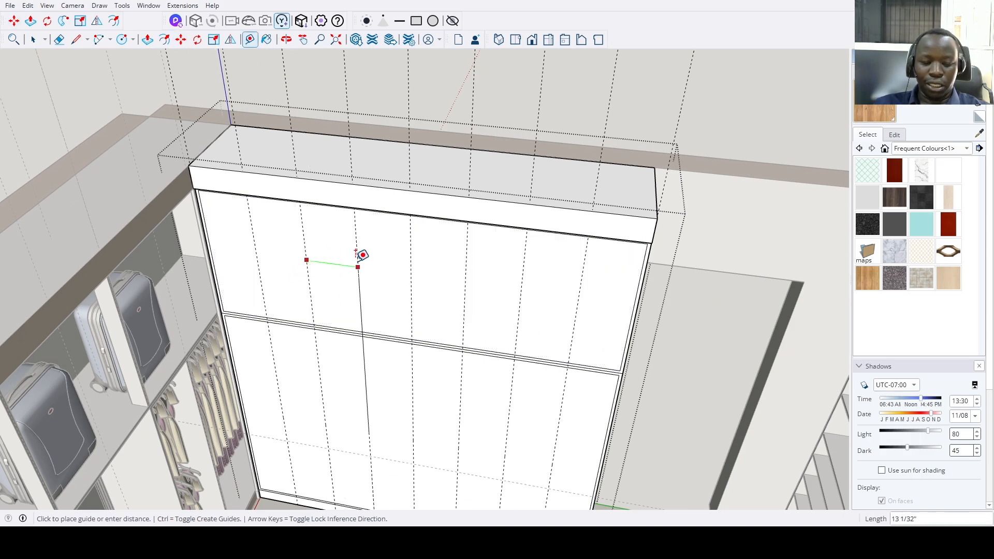
{"action": "scroll", "coordinate": [223, 261], "scroll_direction": "up", "scroll_amount": 3}
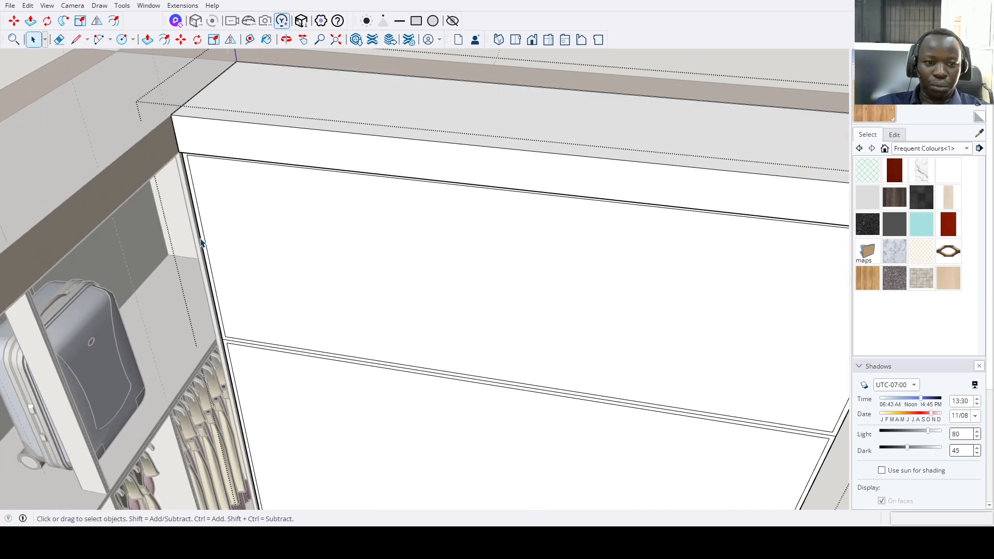
{"action": "scroll", "coordinate": [204, 228], "scroll_direction": "up", "scroll_amount": 3}
{"action": "scroll", "coordinate": [206, 226], "scroll_direction": "down", "scroll_amount": 3}
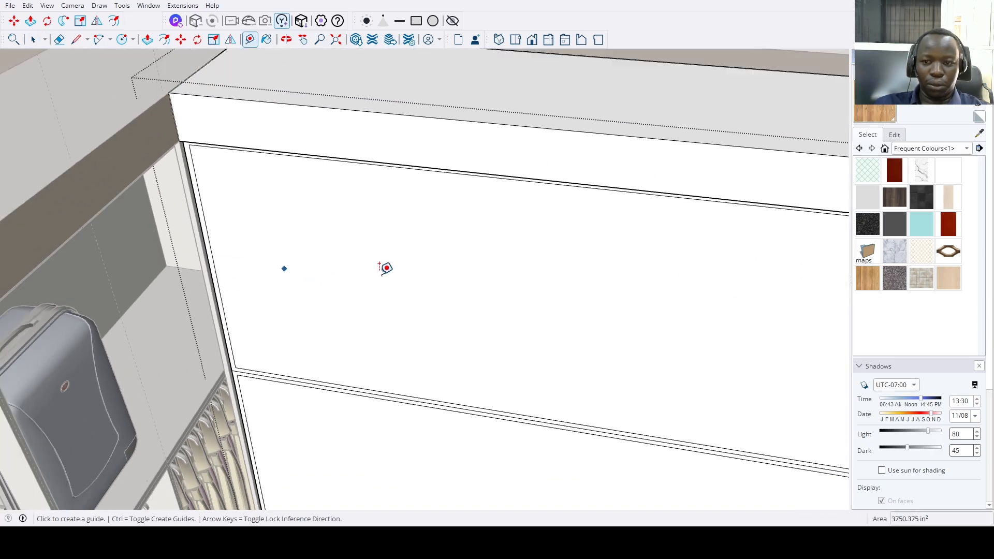
Try copying the outer-edge guide to the edge beside the dressing unit and dividing the wardrobe front into 7 equal parts.
{"action": "middle_click_drag", "start_coordinate": [384, 268], "coordinate": [757, 324]}
{"action": "key", "text": "space"}
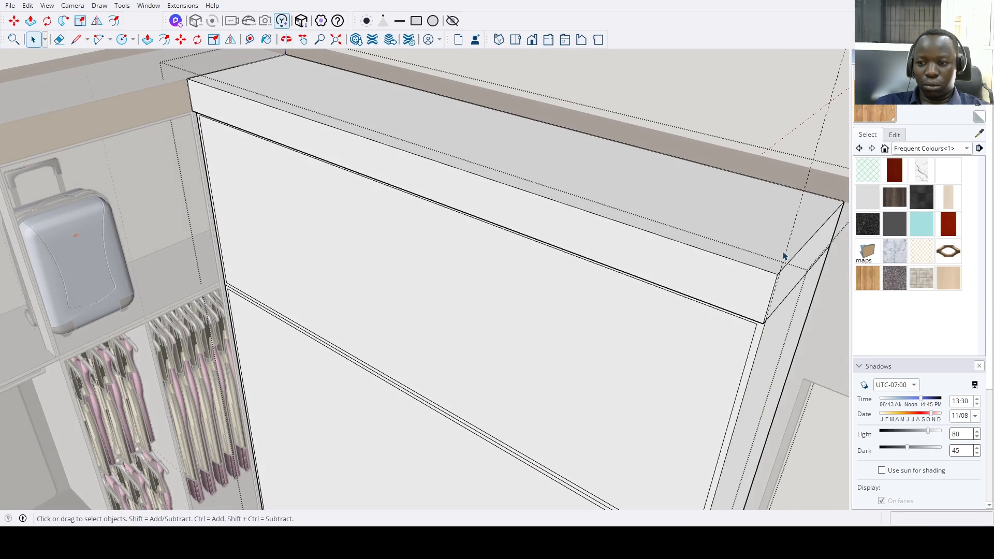
{"action": "scroll", "coordinate": [765, 366], "scroll_direction": "up", "scroll_amount": 2}
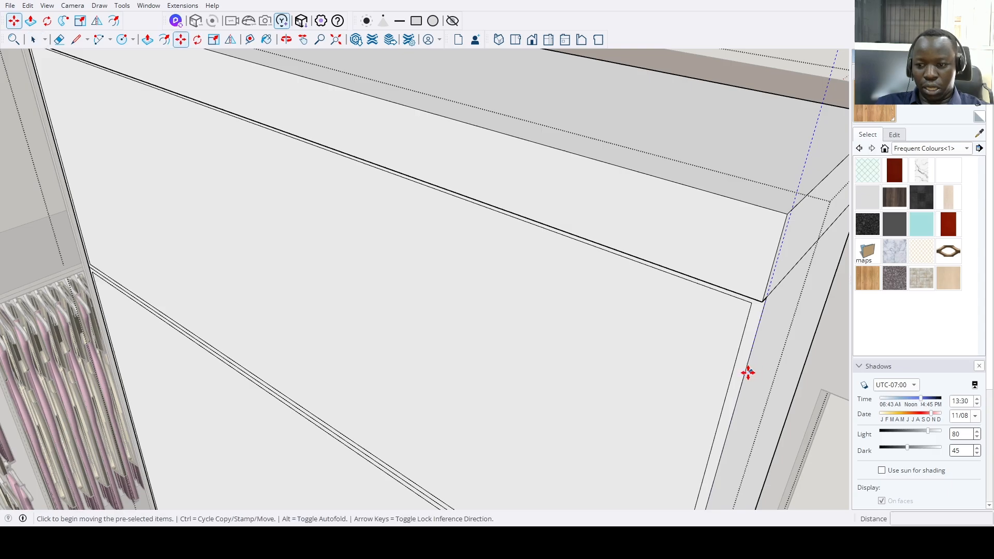
{"action": "left_click", "coordinate": [746, 373]}
{"action": "key", "text": "ctrl"}
{"action": "scroll", "coordinate": [362, 297], "scroll_direction": "down", "scroll_amount": 3}
{"action": "scroll", "coordinate": [171, 177], "scroll_direction": "up", "scroll_amount": 5}
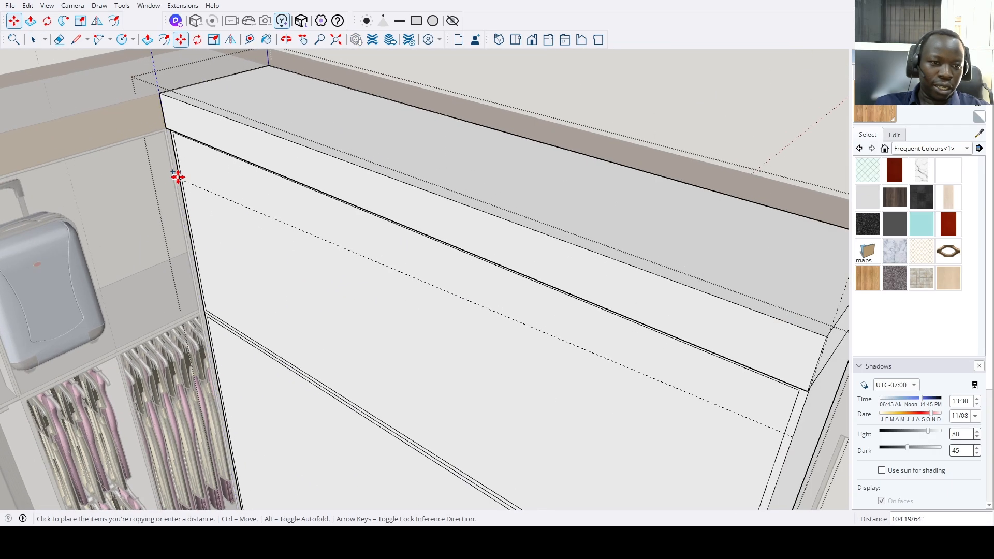
{"action": "scroll", "coordinate": [179, 169], "scroll_direction": "up", "scroll_amount": 2}
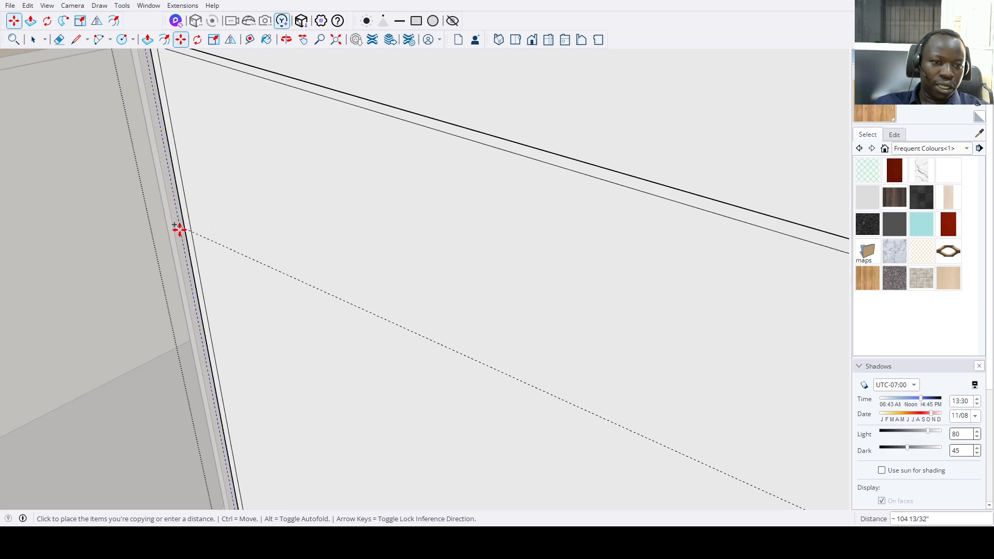
{"action": "scroll", "coordinate": [187, 236], "scroll_direction": "down", "scroll_amount": 1}
{"action": "middle_click_drag", "start_coordinate": [278, 243], "coordinate": [283, 202]}
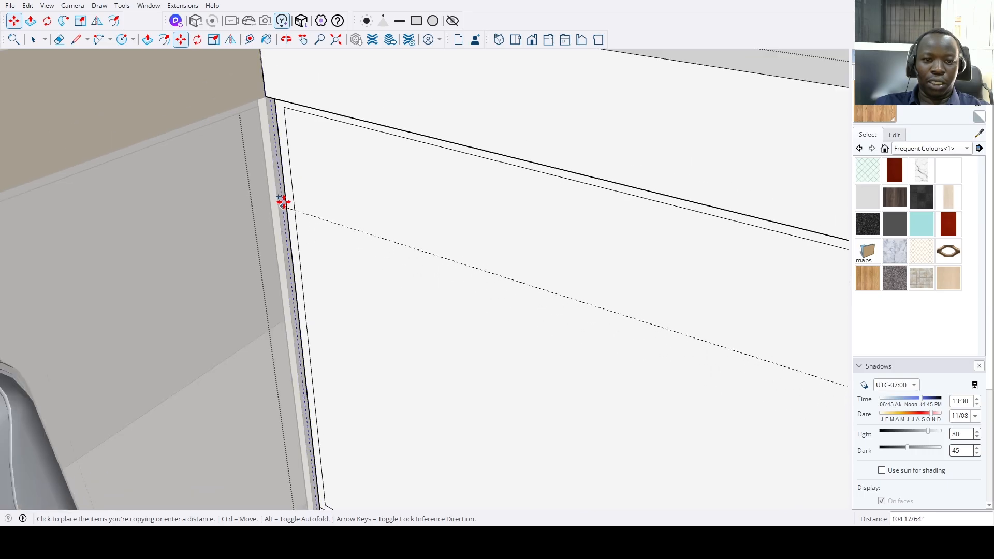
{"action": "left_click", "coordinate": [284, 179]}
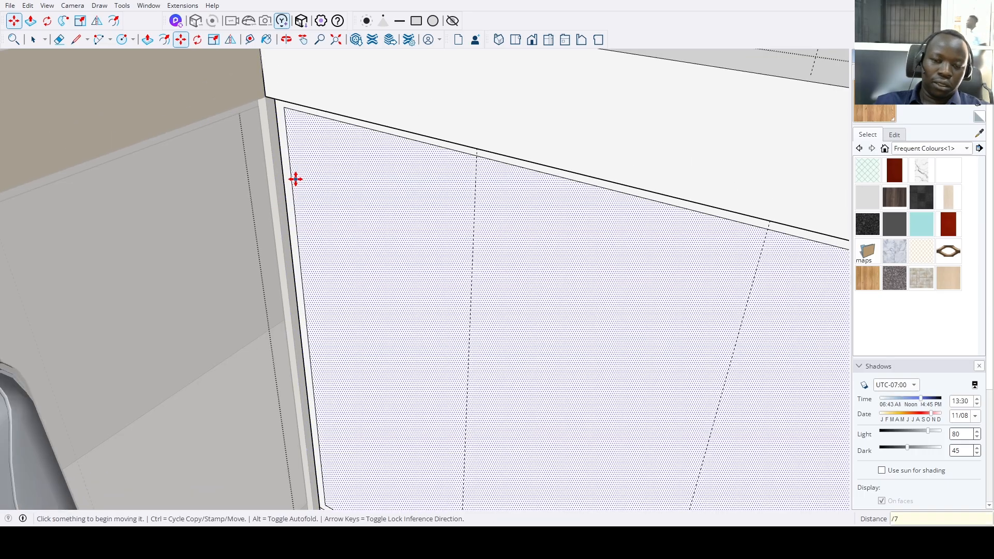
Measure the distance between neighbouring guides and undo the seven-part division.
{"action": "scroll", "coordinate": [415, 233], "scroll_direction": "down", "scroll_amount": 5}
{"action": "key", "text": "t"}
{"action": "left_click", "coordinate": [434, 302]}
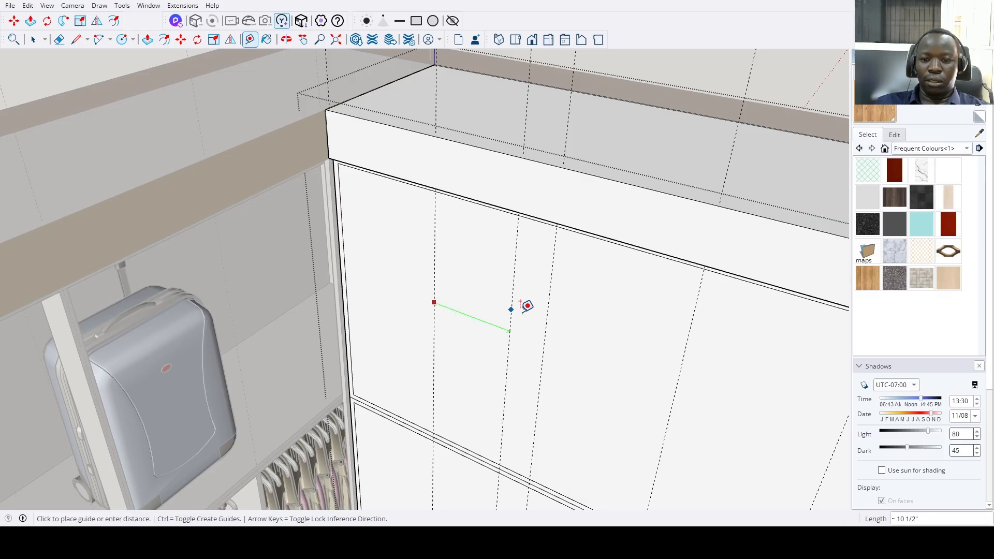
{"action": "middle_click_drag", "start_coordinate": [555, 323], "coordinate": [523, 291]}
{"action": "key", "text": "Escape"}
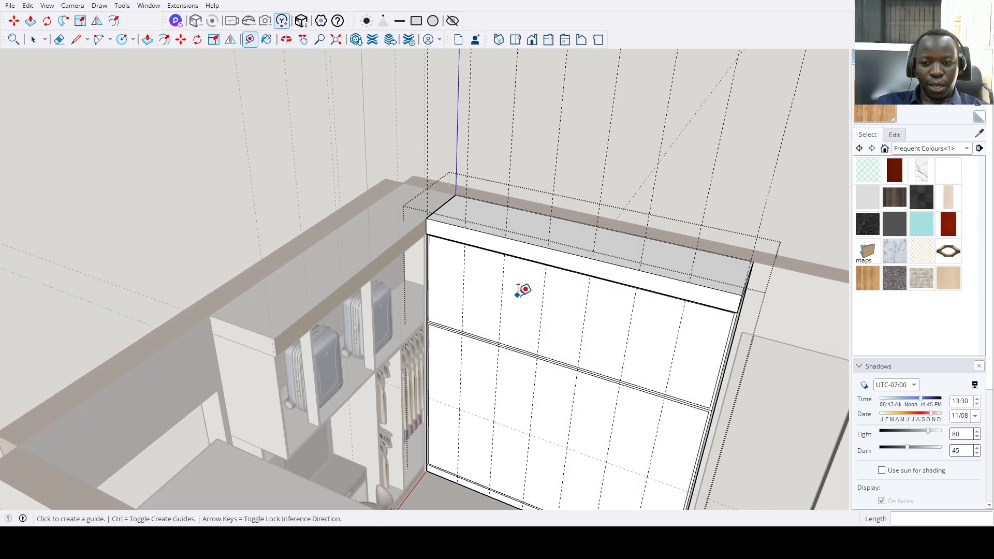
{"action": "key", "text": "space"}
{"action": "scroll", "coordinate": [473, 287], "scroll_direction": "up", "scroll_amount": 2}
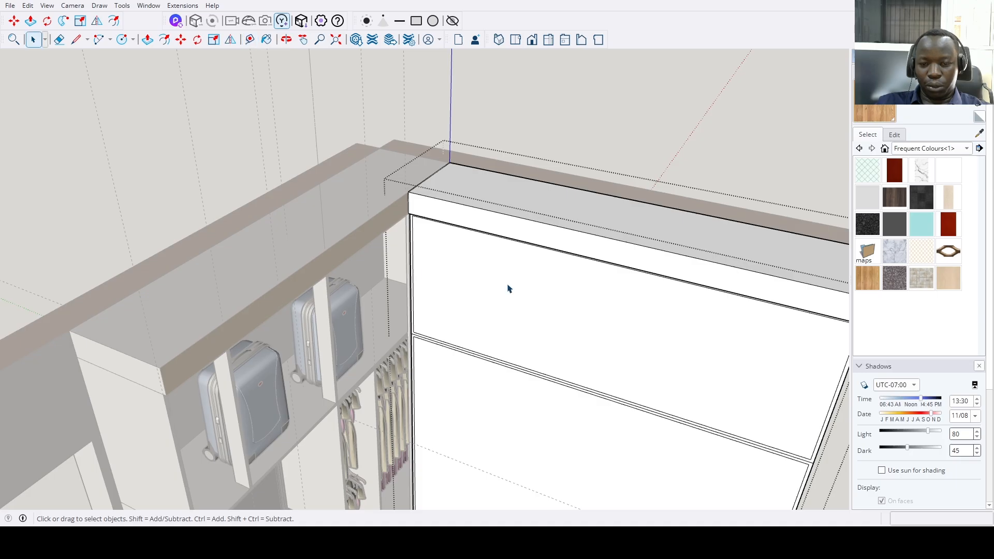
{"action": "scroll", "coordinate": [730, 327], "scroll_direction": "down", "scroll_amount": 3}
Copy the outer-edge guide across to the wardrobe edge beside the dressing unit and divide the span into 6 equal parts.
{"action": "scroll", "coordinate": [747, 279], "scroll_direction": "up", "scroll_amount": 2}
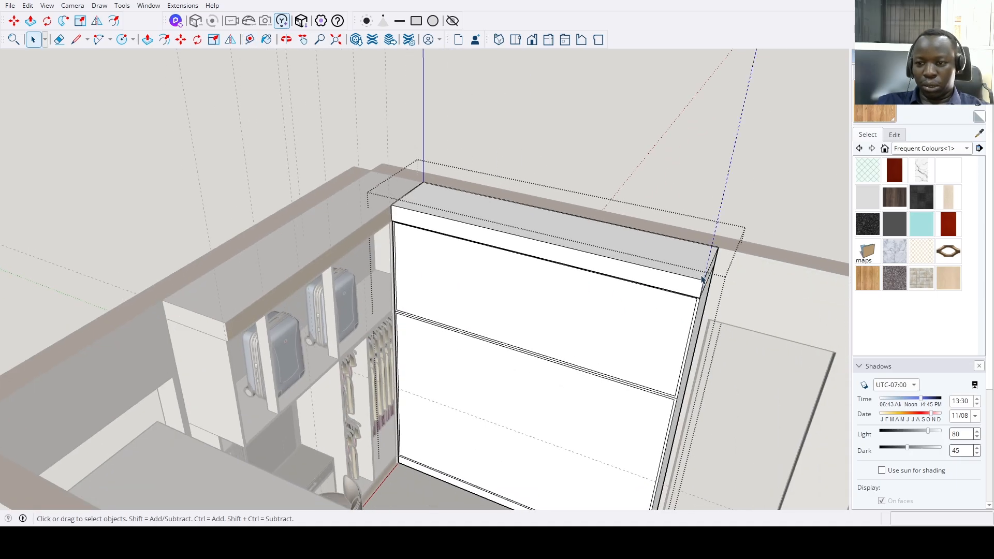
{"action": "scroll", "coordinate": [703, 280], "scroll_direction": "up", "scroll_amount": 3}
{"action": "key", "text": "m"}
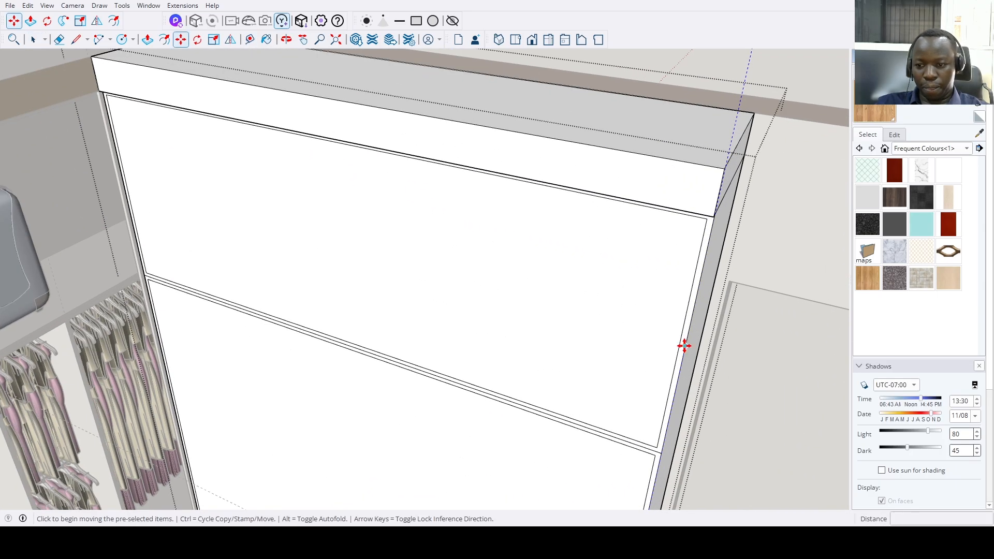
{"action": "left_click", "coordinate": [684, 345]}
{"action": "key", "text": "ctrl"}
{"action": "scroll", "coordinate": [252, 246], "scroll_direction": "down", "scroll_amount": 3}
{"action": "scroll", "coordinate": [217, 227], "scroll_direction": "up", "scroll_amount": 5}
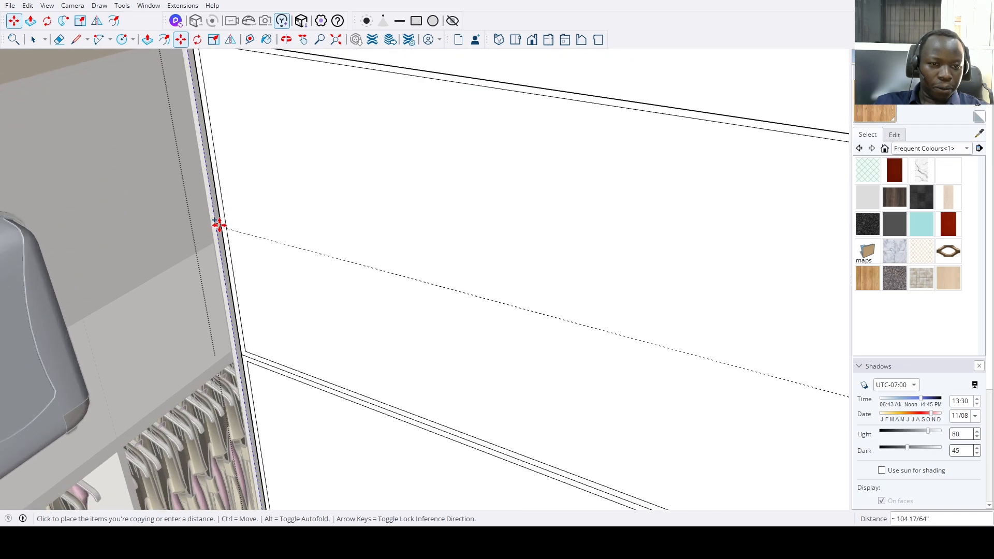
{"action": "scroll", "coordinate": [218, 225], "scroll_direction": "up", "scroll_amount": 2}
{"action": "scroll", "coordinate": [218, 212], "scroll_direction": "down", "scroll_amount": 2}
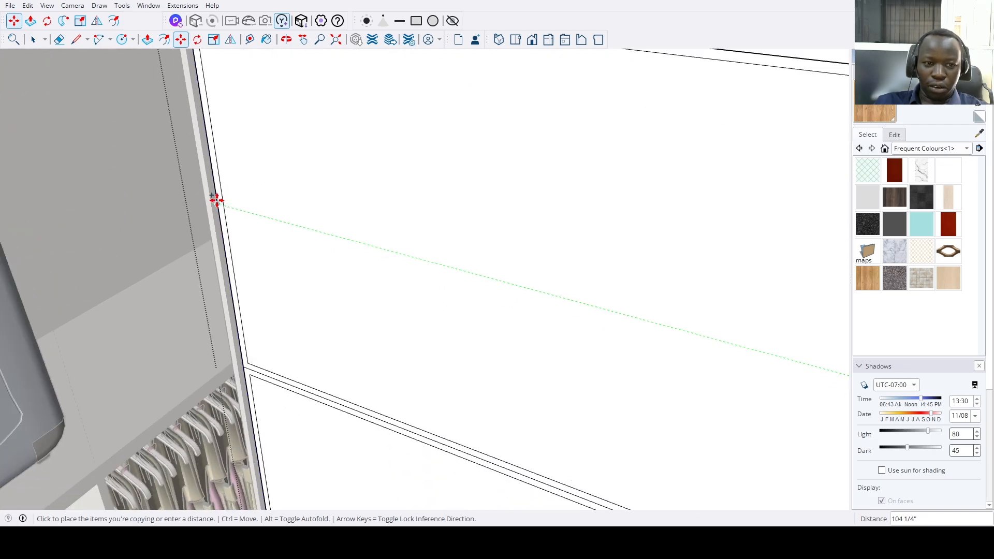
{"action": "left_click", "coordinate": [217, 200]}
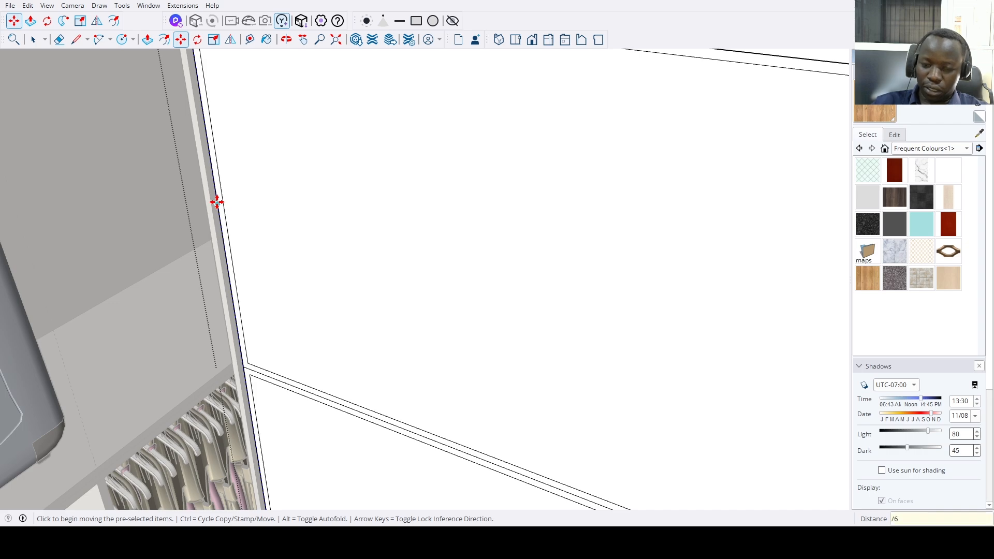
Measure the width of one bay between the first two guides of the six-part division.
{"action": "middle_click_drag", "start_coordinate": [216, 202], "coordinate": [330, 239]}
{"action": "key", "text": "t"}
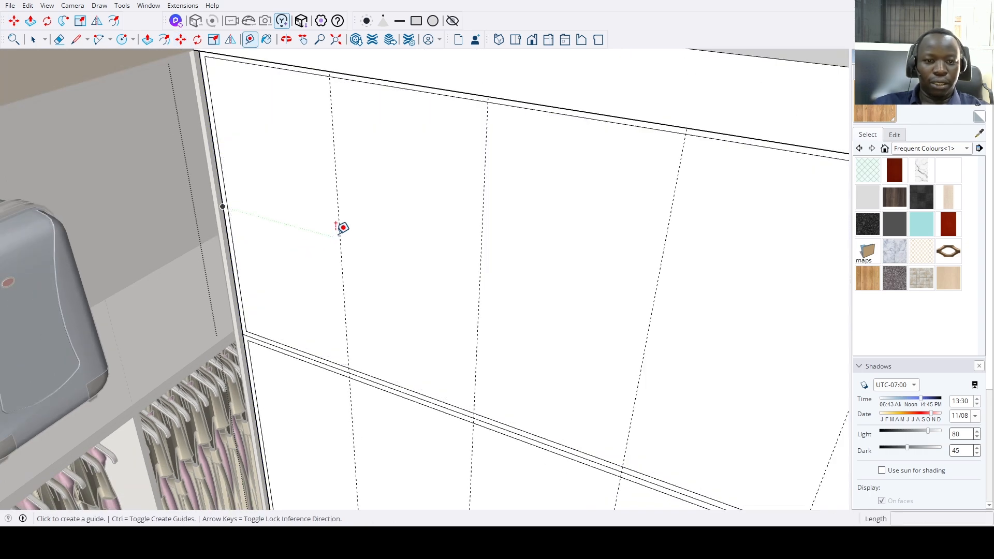
{"action": "left_click", "coordinate": [340, 230]}
{"action": "left_click", "coordinate": [482, 239]}
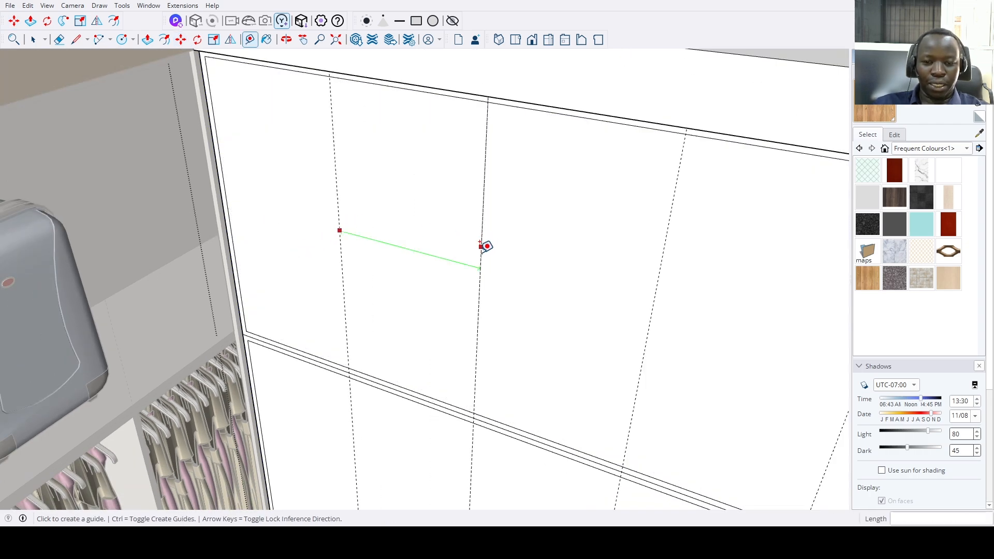
Draw a vertical line along the second guide on the wardrobe's lower front panel, from its bottom edge to its top edge.
{"action": "scroll", "coordinate": [439, 305], "scroll_direction": "down", "scroll_amount": 10}
{"action": "scroll", "coordinate": [402, 339], "scroll_direction": "down", "scroll_amount": 3}
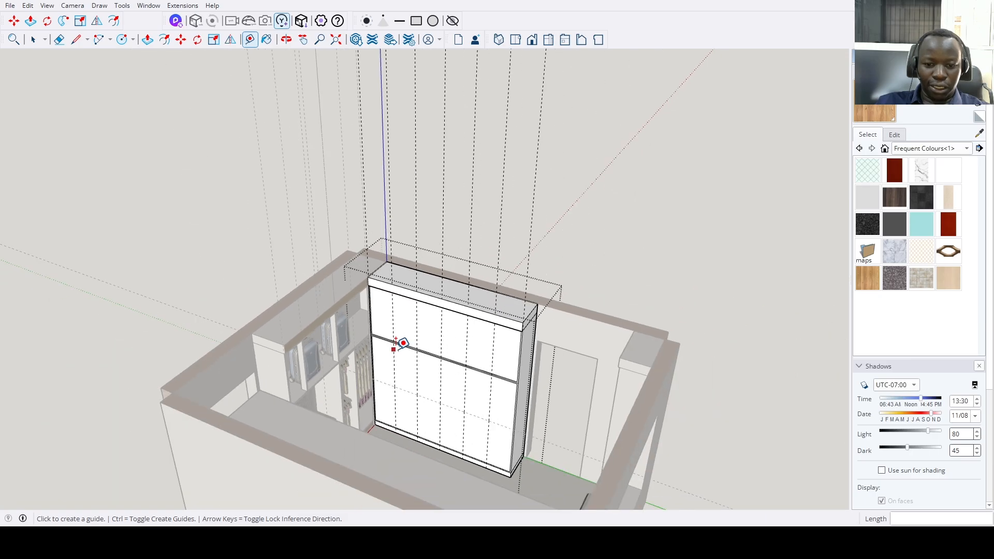
{"action": "middle_click_drag", "start_coordinate": [400, 344], "coordinate": [395, 449]}
{"action": "scroll", "coordinate": [414, 440], "scroll_direction": "up", "scroll_amount": 3}
{"action": "key", "text": "space"}
{"action": "scroll", "coordinate": [428, 435], "scroll_direction": "up", "scroll_amount": 8}
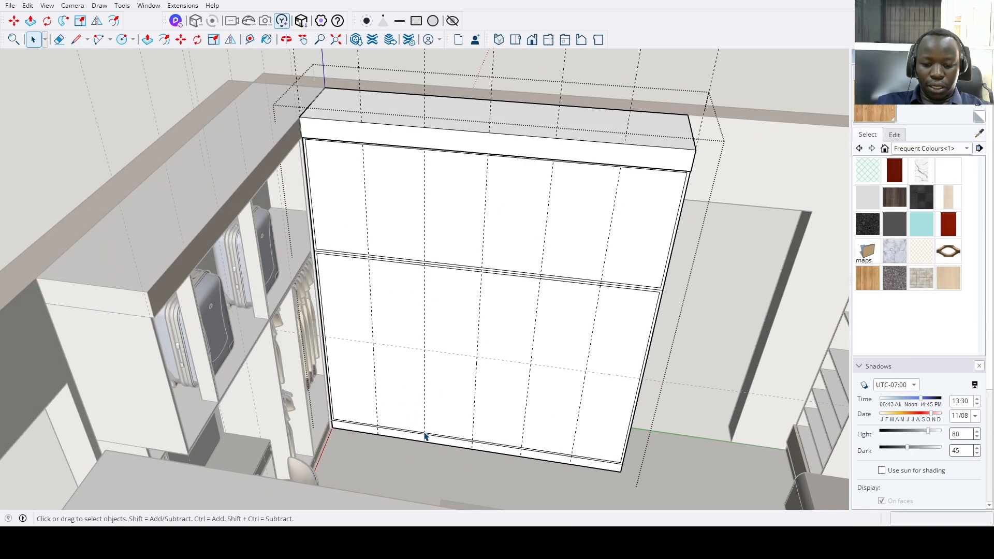
{"action": "key", "text": "l"}
{"action": "left_click", "coordinate": [425, 431]}
{"action": "scroll", "coordinate": [429, 196], "scroll_direction": "down", "scroll_amount": 2}
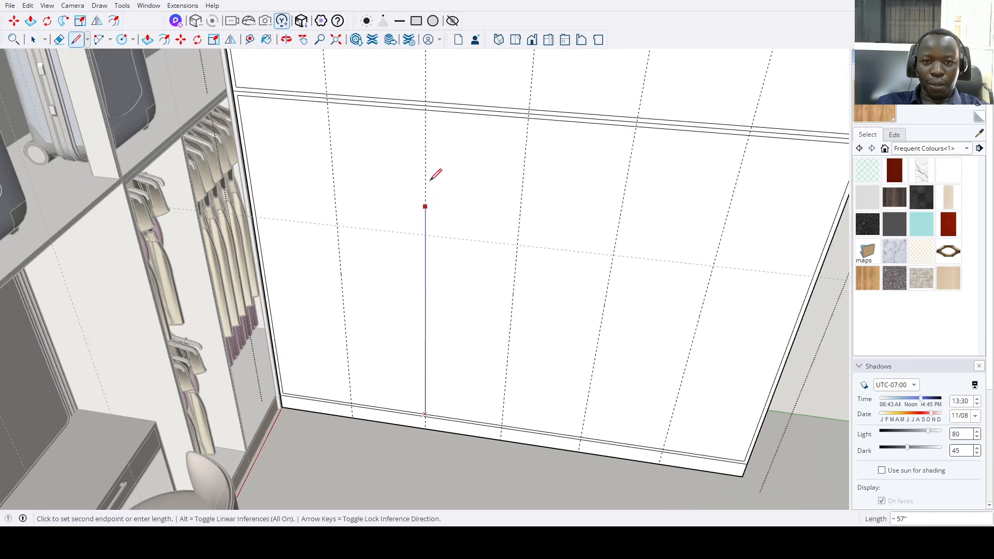
{"action": "left_click", "coordinate": [426, 118]}
Continue the vertical line along the second guide on the upper front panel, from the middle shelf to the top edge.
{"action": "scroll", "coordinate": [426, 114], "scroll_direction": "down", "scroll_amount": 2}
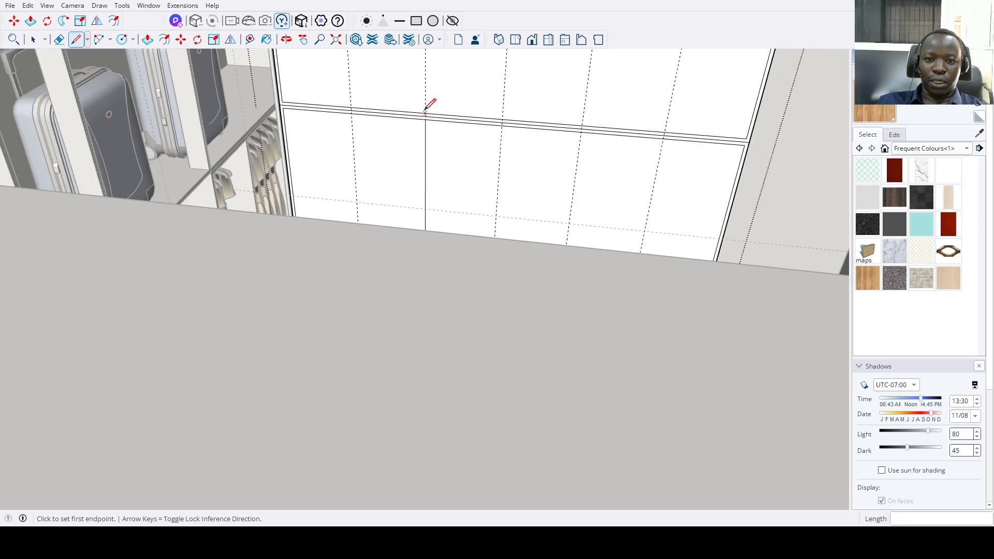
{"action": "left_click", "coordinate": [425, 114]}
{"action": "scroll", "coordinate": [428, 120], "scroll_direction": "down", "scroll_amount": 3}
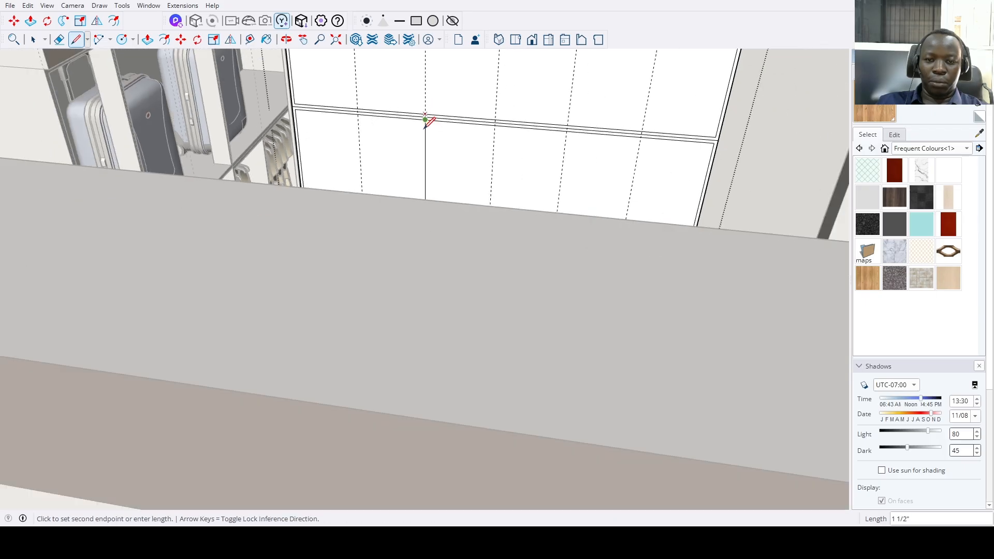
{"action": "middle_click_drag", "start_coordinate": [428, 124], "coordinate": [432, 238]}
{"action": "scroll", "coordinate": [431, 202], "scroll_direction": "up", "scroll_amount": 3}
{"action": "scroll", "coordinate": [433, 131], "scroll_direction": "up", "scroll_amount": 1}
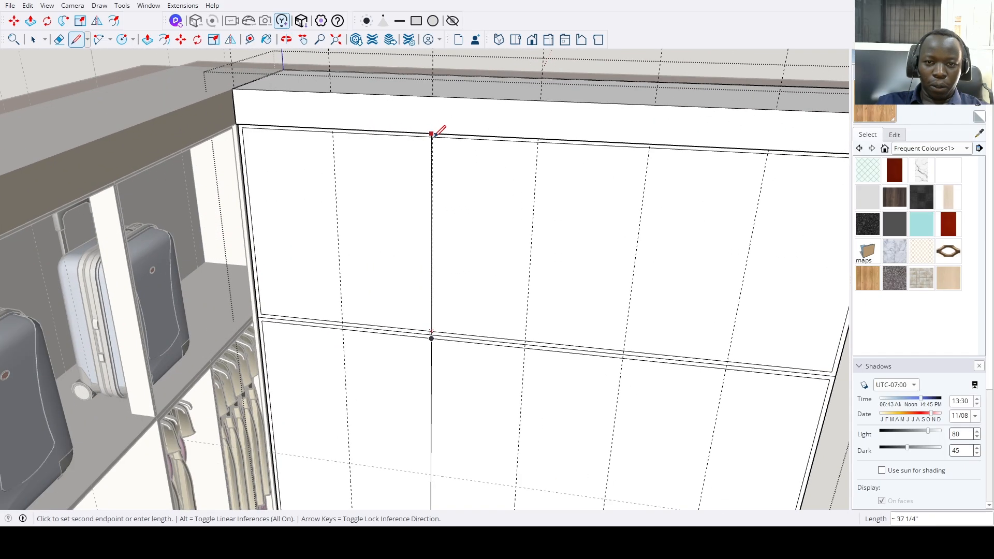
{"action": "left_click", "coordinate": [433, 136]}
{"action": "key", "text": "space"}
Move both vertical lines 0.375" off the second guide toward the dressing unit.
{"action": "scroll", "coordinate": [441, 353], "scroll_direction": "down", "scroll_amount": 2}
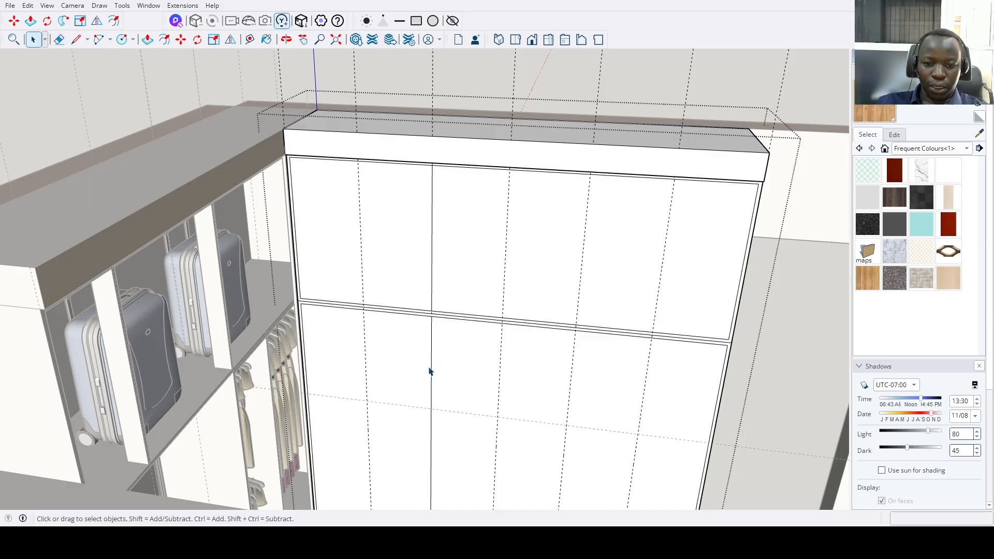
{"action": "left_click", "coordinate": [433, 322]}
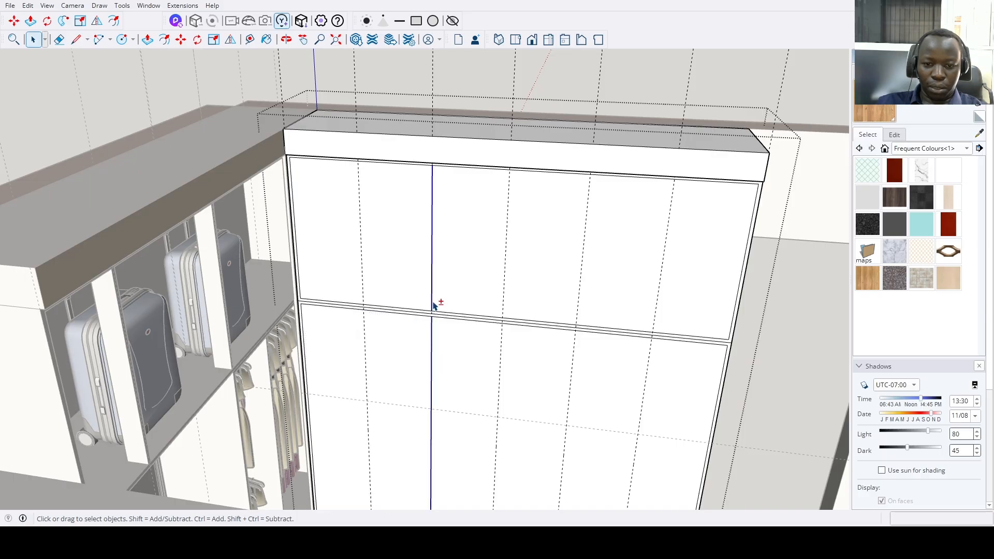
{"action": "scroll", "coordinate": [433, 305], "scroll_direction": "up", "scroll_amount": 2}
{"action": "key", "text": "m"}
{"action": "left_click", "coordinate": [424, 278]}
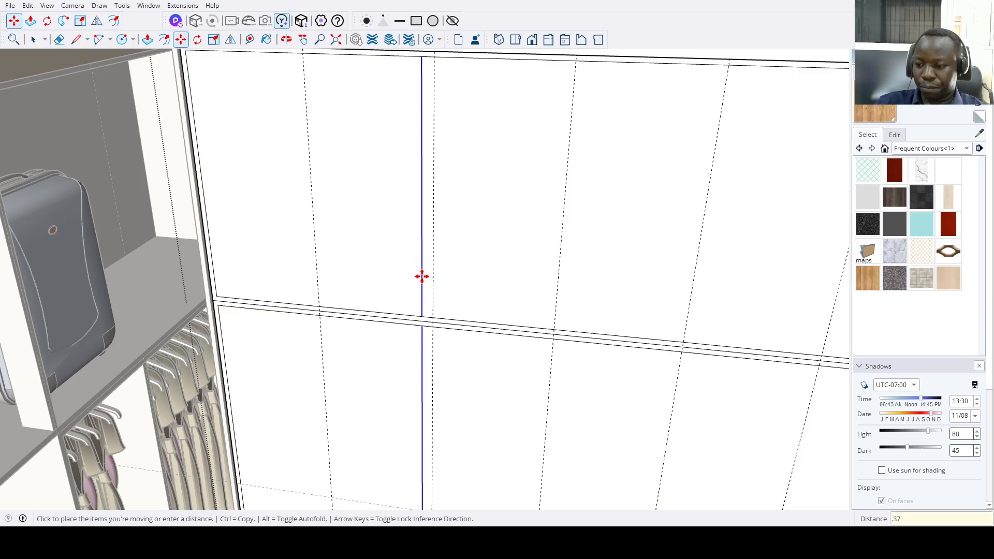
{"action": "key", "text": "Return"}
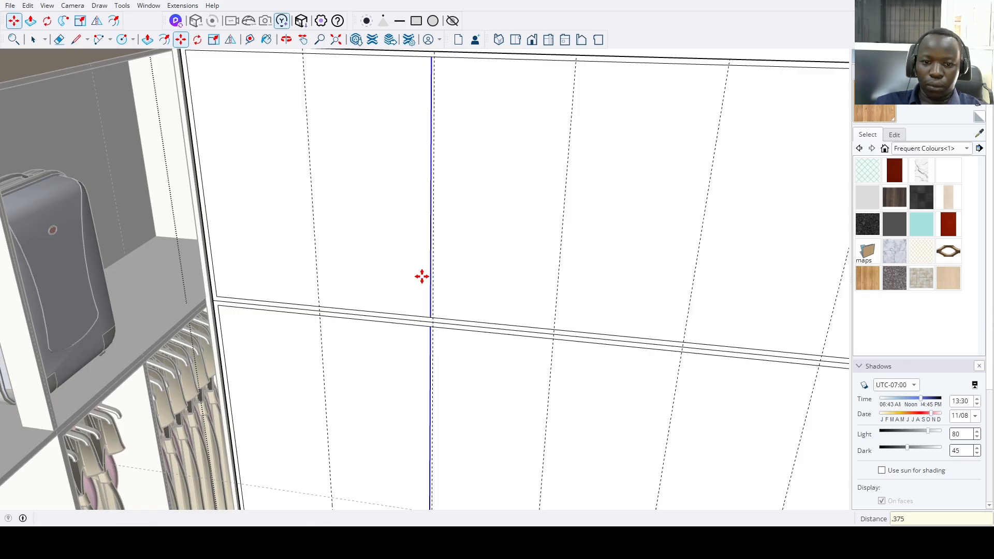
Copy the two vertical lines to the opposite side of the second guide to outline the divider's thickness.
{"action": "key", "text": "ctrl"}
{"action": "left_click", "coordinate": [422, 278]}
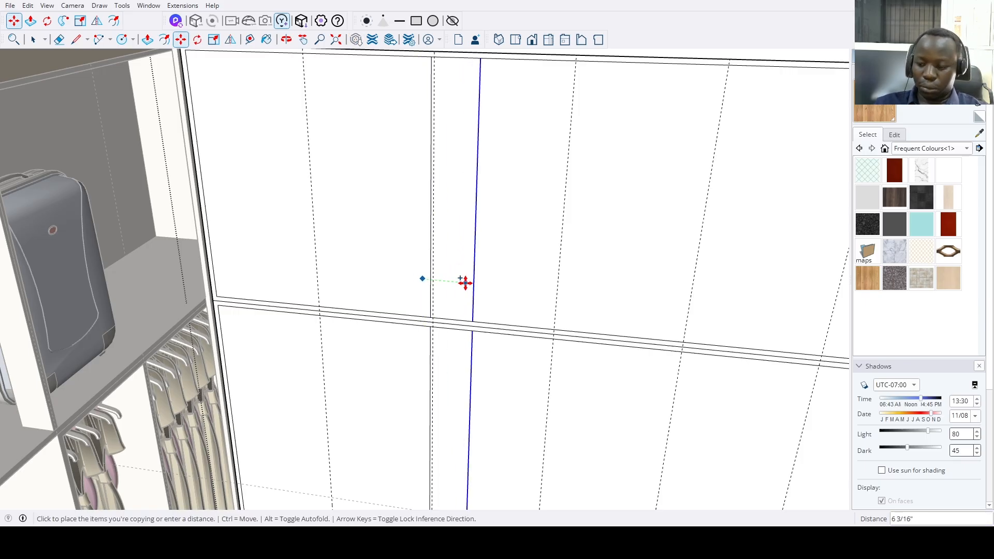
{"action": "key", "text": "Return"}
{"action": "key", "text": "space"}
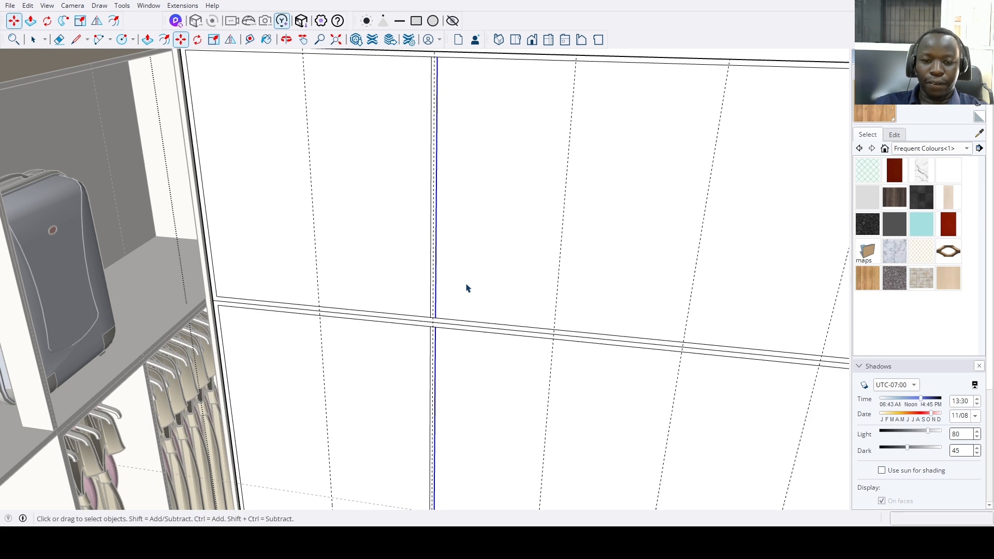
Select all the divider outline lines and copy them 34 3/4" across, centred on the fourth guide.
{"action": "scroll", "coordinate": [428, 335], "scroll_direction": "up", "scroll_amount": 2}
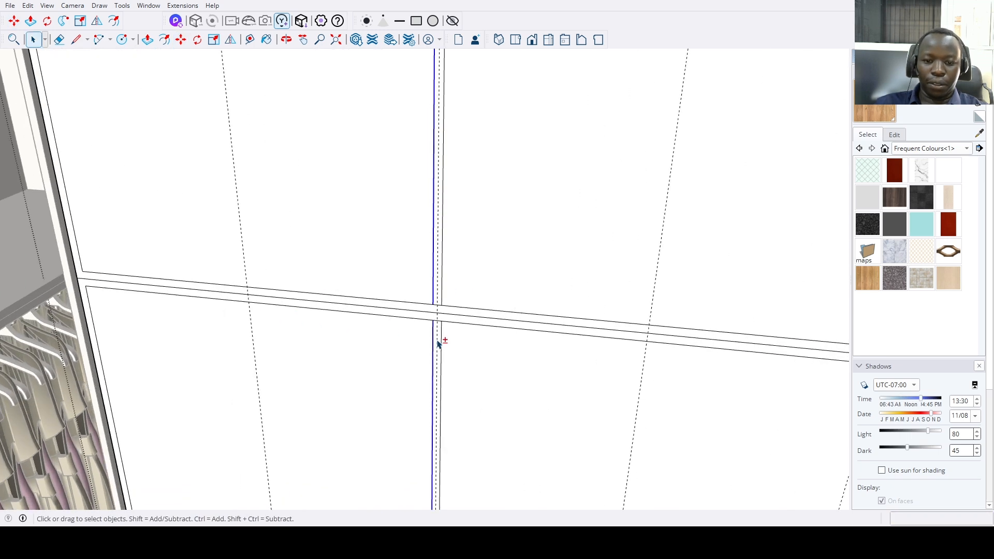
{"action": "scroll", "coordinate": [439, 300], "scroll_direction": "up", "scroll_amount": 1}
{"action": "key", "text": "m"}
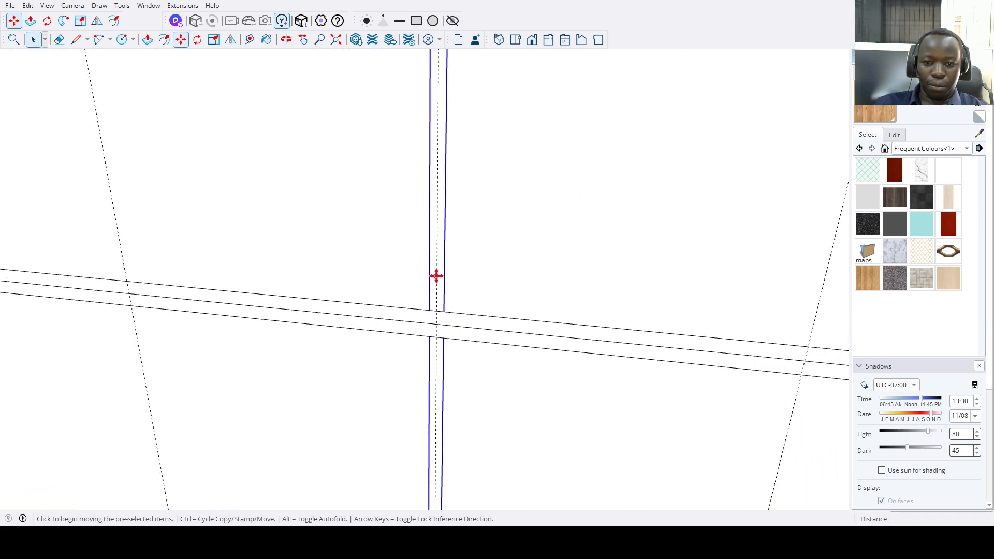
{"action": "key", "text": "ctrl"}
{"action": "left_click", "coordinate": [437, 274]}
{"action": "scroll", "coordinate": [437, 275], "scroll_direction": "down", "scroll_amount": 6}
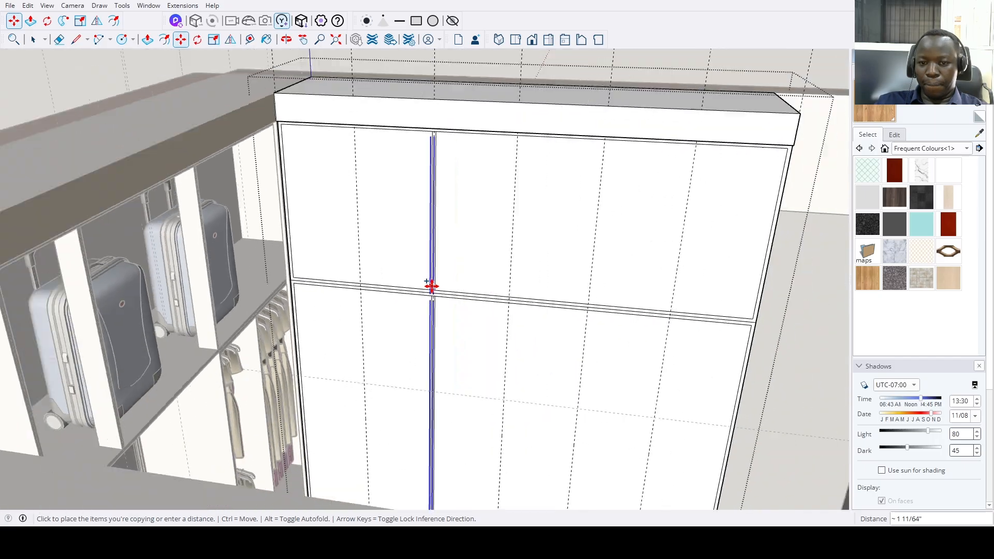
{"action": "scroll", "coordinate": [446, 281], "scroll_direction": "up", "scroll_amount": 4}
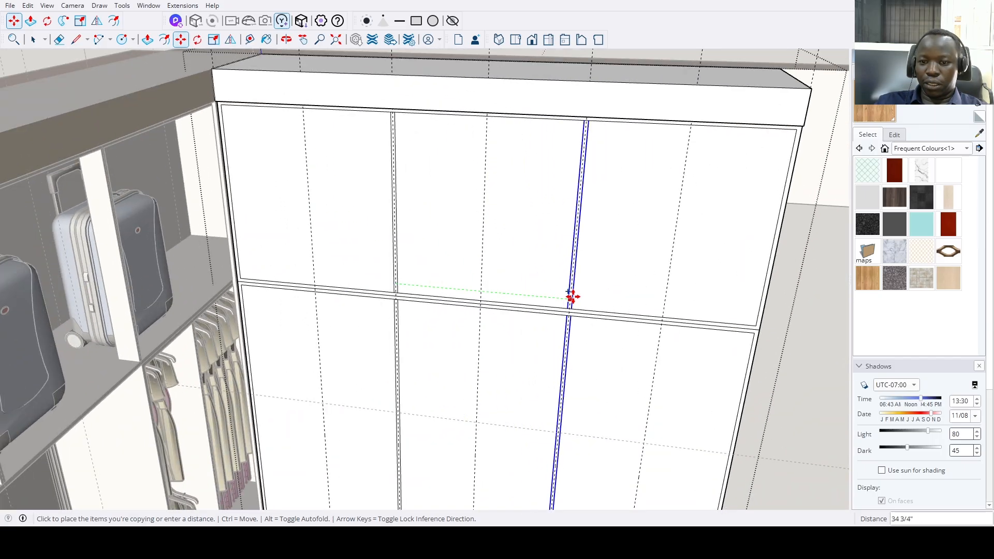
{"action": "scroll", "coordinate": [573, 297], "scroll_direction": "down", "scroll_amount": 4}
Push the upper bay nearest the dressing unit 21 3/4" into the wardrobe.
{"action": "middle_click_drag", "start_coordinate": [562, 302], "coordinate": [494, 431]}
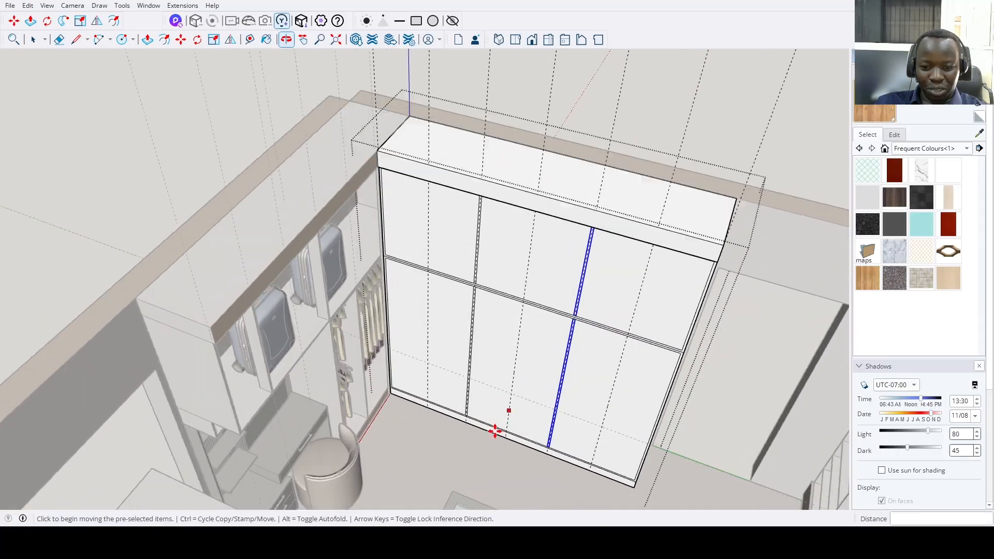
{"action": "scroll", "coordinate": [494, 430], "scroll_direction": "up", "scroll_amount": 3}
{"action": "key", "text": "space"}
{"action": "left_click", "coordinate": [496, 429]}
{"action": "scroll", "coordinate": [497, 428], "scroll_direction": "up", "scroll_amount": 4}
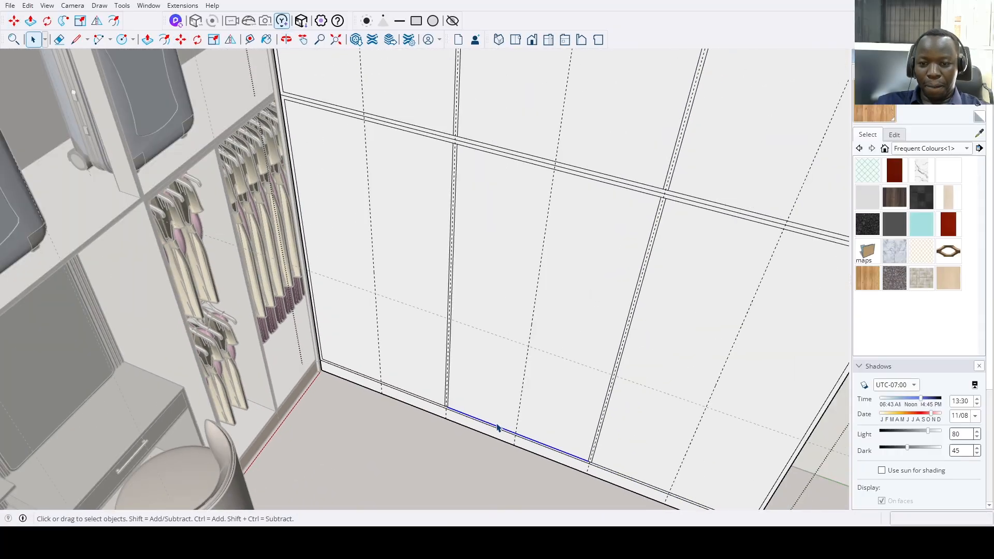
{"action": "scroll", "coordinate": [496, 428], "scroll_direction": "down", "scroll_amount": 5}
{"action": "key", "text": "p"}
{"action": "left_click", "coordinate": [371, 201]}
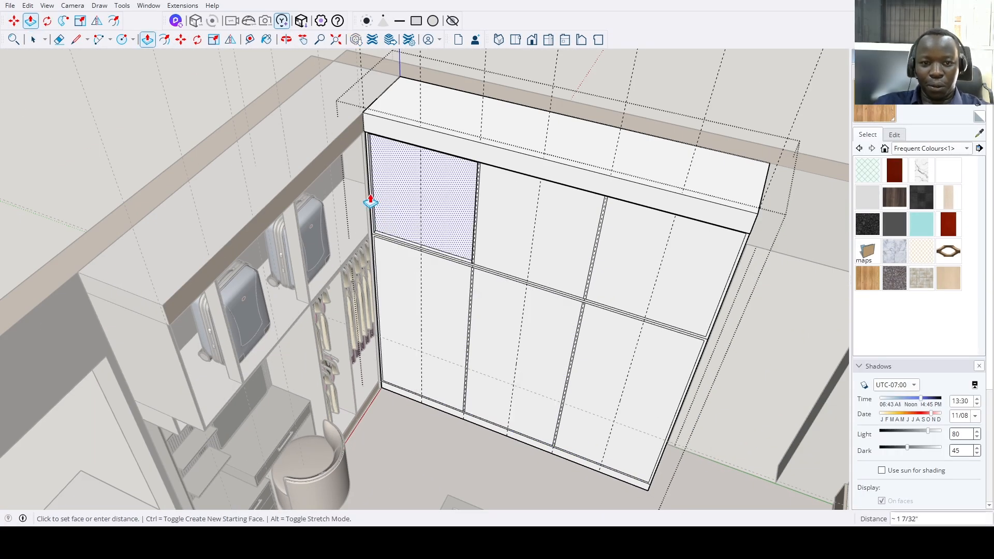
{"action": "left_click", "coordinate": [352, 179]}
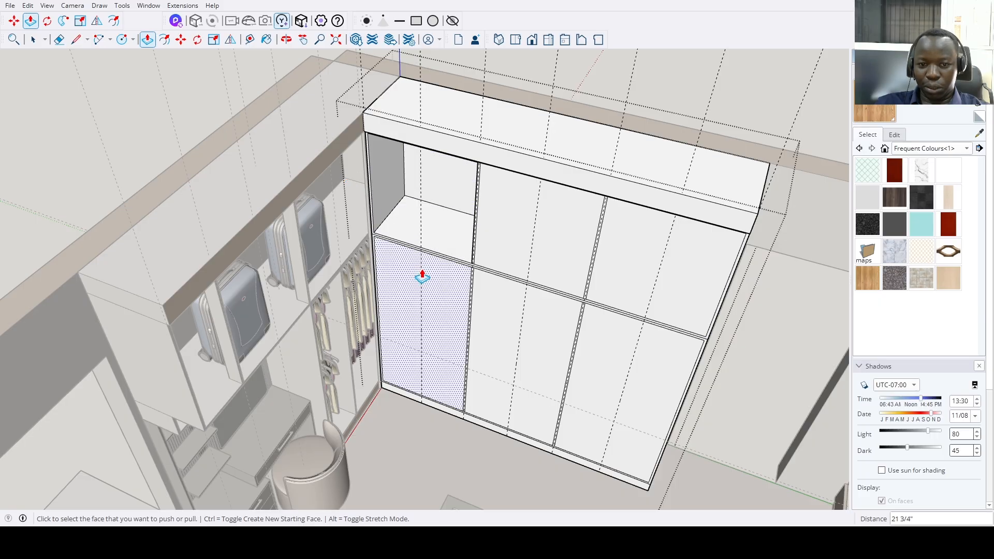
Push the remaining upper and lower bay faces in to the same depth, leaving the dividers and shelf standing.
{"action": "double_click", "coordinate": [406, 289]}
{"action": "double_click", "coordinate": [483, 337]}
{"action": "double_click", "coordinate": [513, 263]}
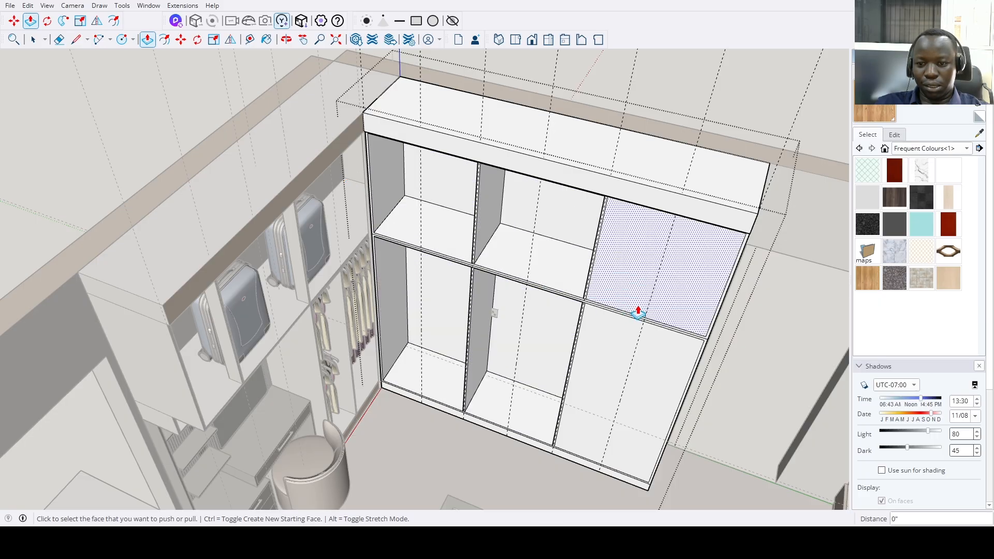
{"action": "double_click", "coordinate": [659, 306]}
{"action": "scroll", "coordinate": [644, 357], "scroll_direction": "down", "scroll_amount": 1}
{"action": "middle_click_drag", "start_coordinate": [643, 357], "coordinate": [694, 351]}
{"action": "scroll", "coordinate": [499, 337], "scroll_direction": "up", "scroll_amount": 2}
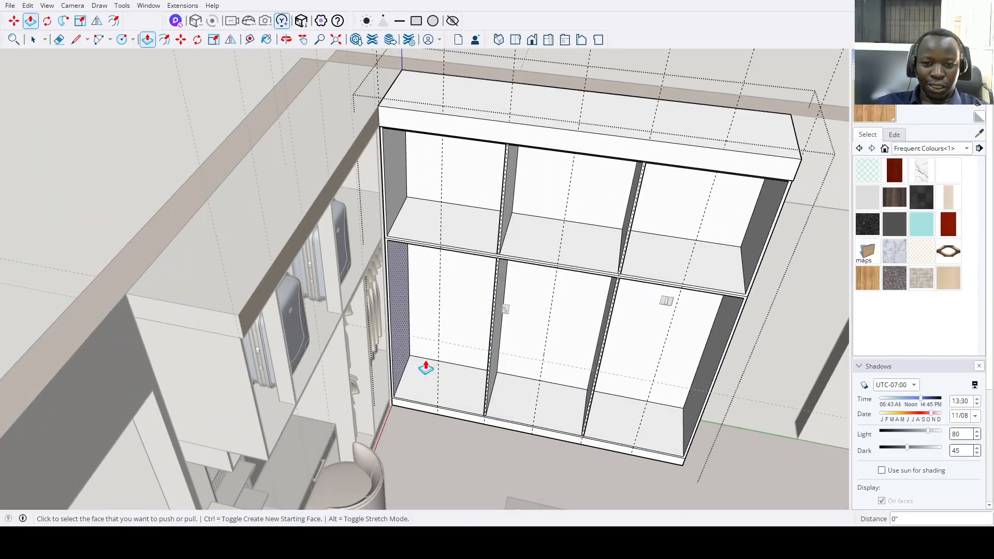
{"action": "middle_click_drag", "start_coordinate": [426, 366], "coordinate": [470, 327]}
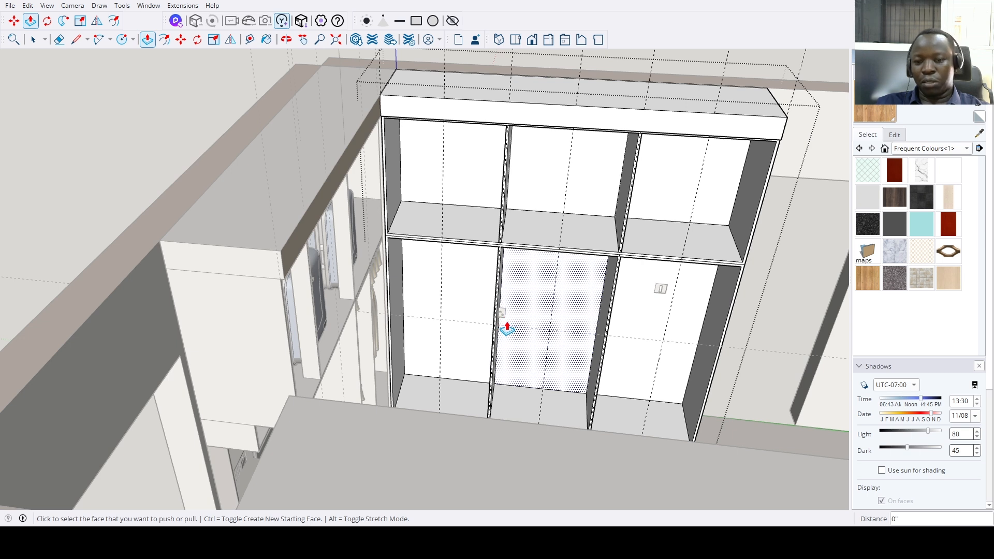
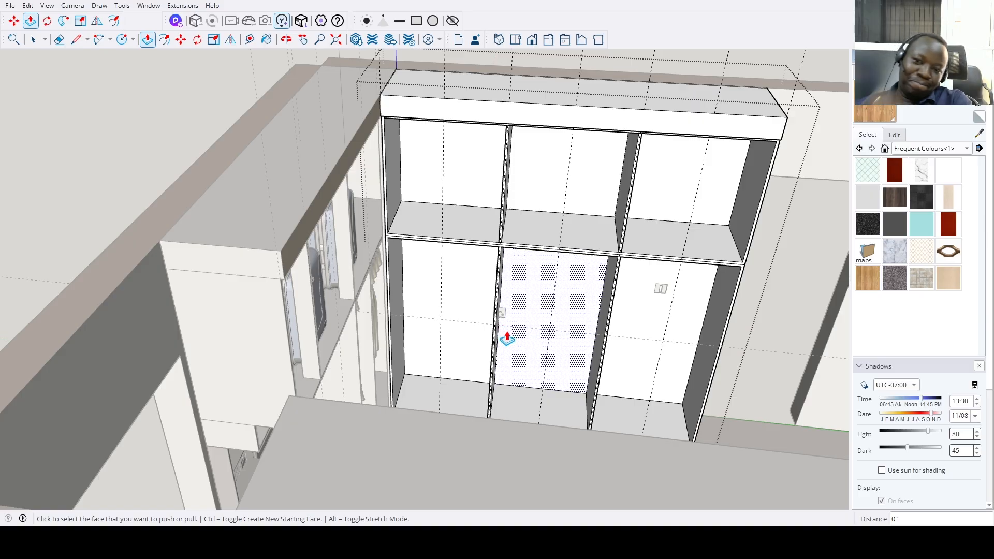
Select the full-height divider at the second guide and move it onto the first guide, nearest the dressing unit.
{"action": "scroll", "coordinate": [505, 339], "scroll_direction": "down", "scroll_amount": 3}
{"action": "mouse_move", "coordinate": [497, 295]}
{"action": "middle_mouse_down"}
{"action": "mouse_move", "coordinate": [475, 284]}
{"action": "mouse_move", "coordinate": [503, 284]}
{"action": "mouse_move", "coordinate": [505, 305]}
{"action": "mouse_move", "coordinate": [477, 273]}
{"action": "middle_mouse_up"}
{"action": "scroll", "coordinate": [468, 202], "scroll_direction": "up", "scroll_amount": 3}
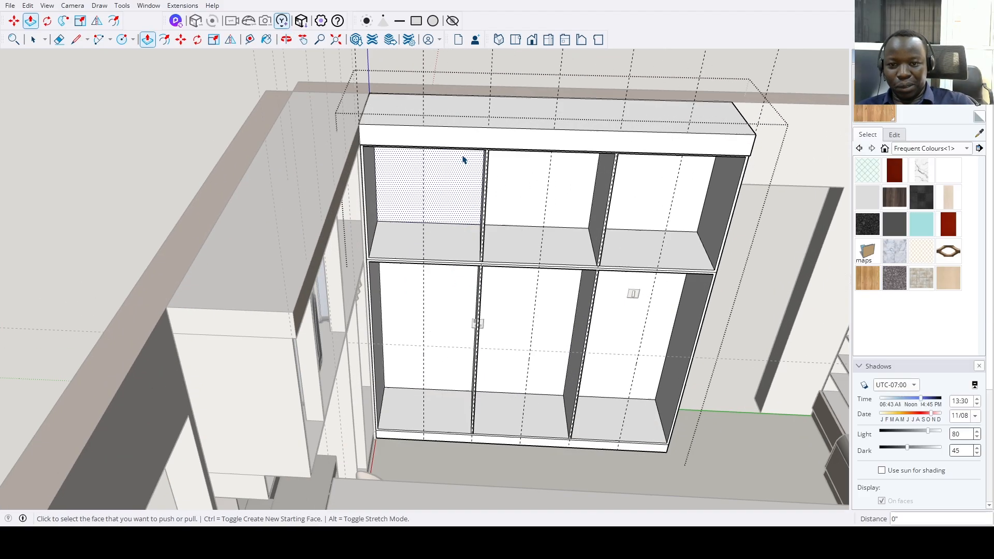
{"action": "key", "text": "space"}
{"action": "left_click_drag", "start_coordinate": [461, 97], "coordinate": [519, 443]}
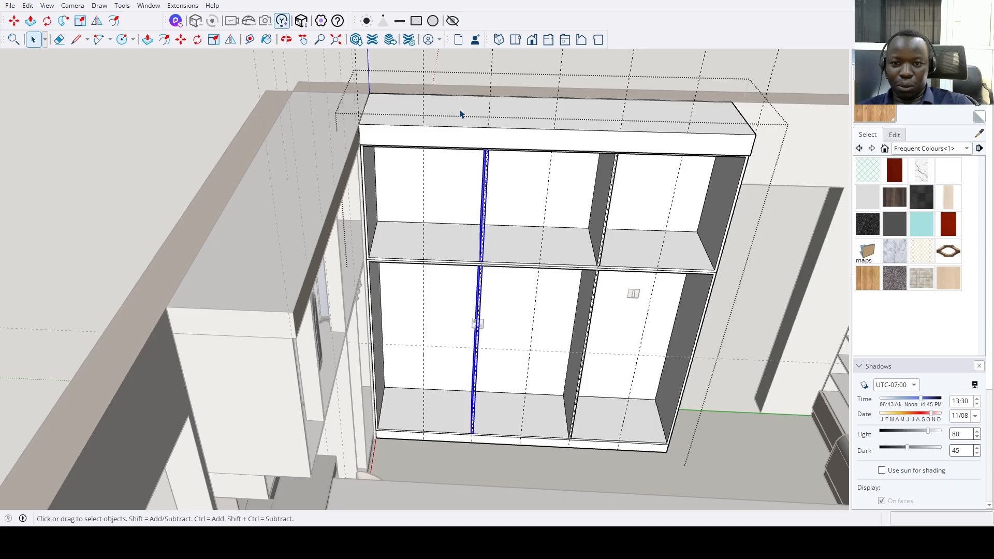
{"action": "left_click_drag", "start_coordinate": [518, 352], "coordinate": [528, 497]}
{"action": "scroll", "coordinate": [474, 440], "scroll_direction": "up", "scroll_amount": 5}
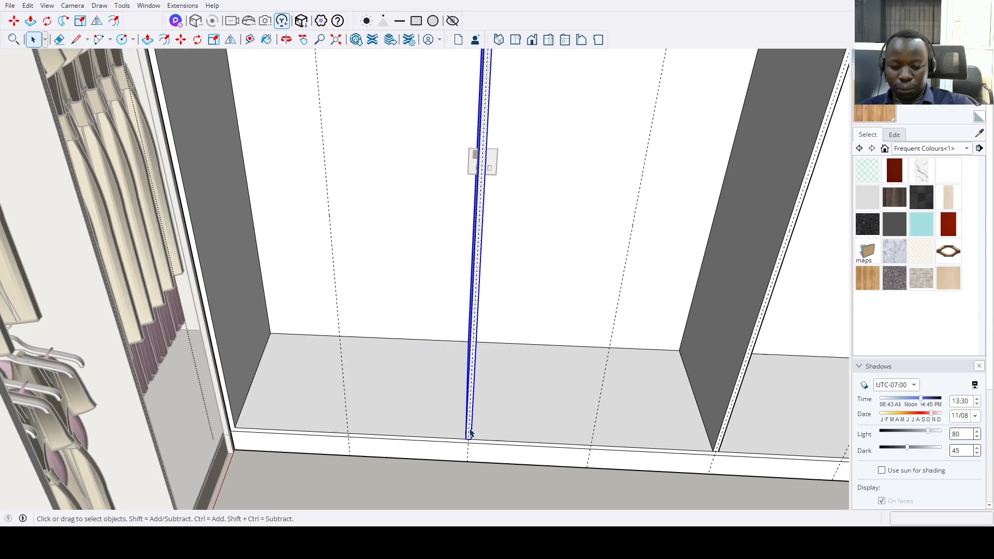
{"action": "scroll", "coordinate": [472, 438], "scroll_direction": "up", "scroll_amount": 3}
{"action": "key", "text": "m"}
{"action": "left_click", "coordinate": [467, 468]}
{"action": "scroll", "coordinate": [325, 465], "scroll_direction": "down", "scroll_amount": 3}
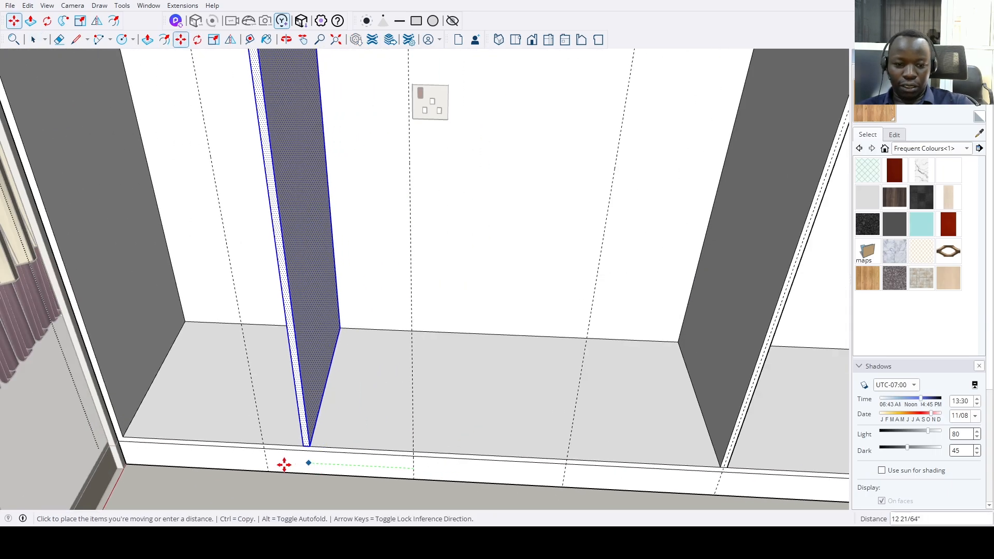
{"action": "scroll", "coordinate": [267, 461], "scroll_direction": "down", "scroll_amount": 6}
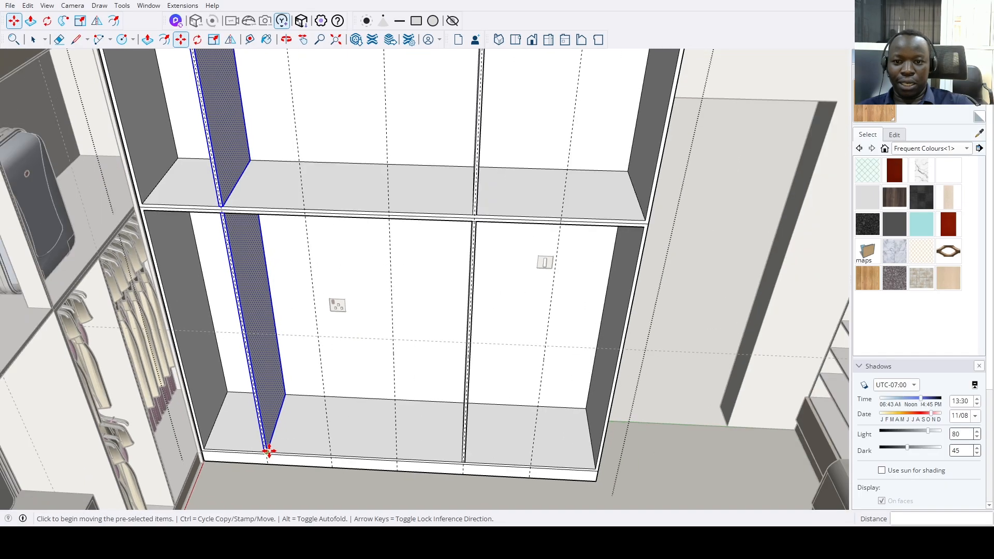
Select the full-height divider at the fourth guide and move it onto the third guide.
{"action": "middle_click_drag", "start_coordinate": [266, 451], "coordinate": [311, 336]}
{"action": "key", "text": "space"}
{"action": "left_click_drag", "start_coordinate": [378, 126], "coordinate": [472, 512]}
{"action": "key", "text": "m"}
{"action": "scroll", "coordinate": [412, 477], "scroll_direction": "up", "scroll_amount": 8}
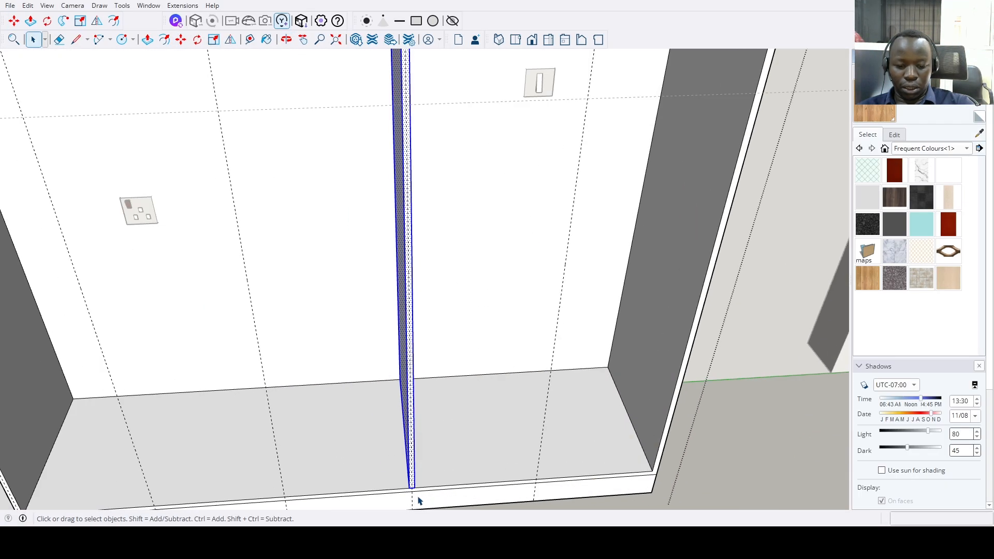
{"action": "left_click", "coordinate": [412, 502]}
{"action": "middle_click_drag", "start_coordinate": [306, 492], "coordinate": [300, 451]}
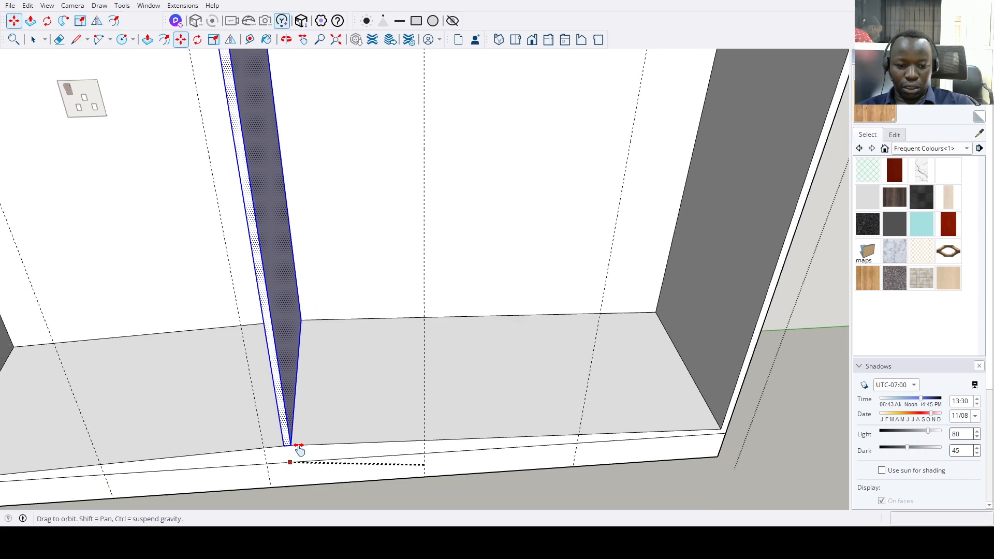
{"action": "scroll", "coordinate": [300, 451], "scroll_direction": "up", "scroll_amount": 3}
Copy the divider standing at the third guide across to the fourth guide.
{"action": "key", "text": "ctrl"}
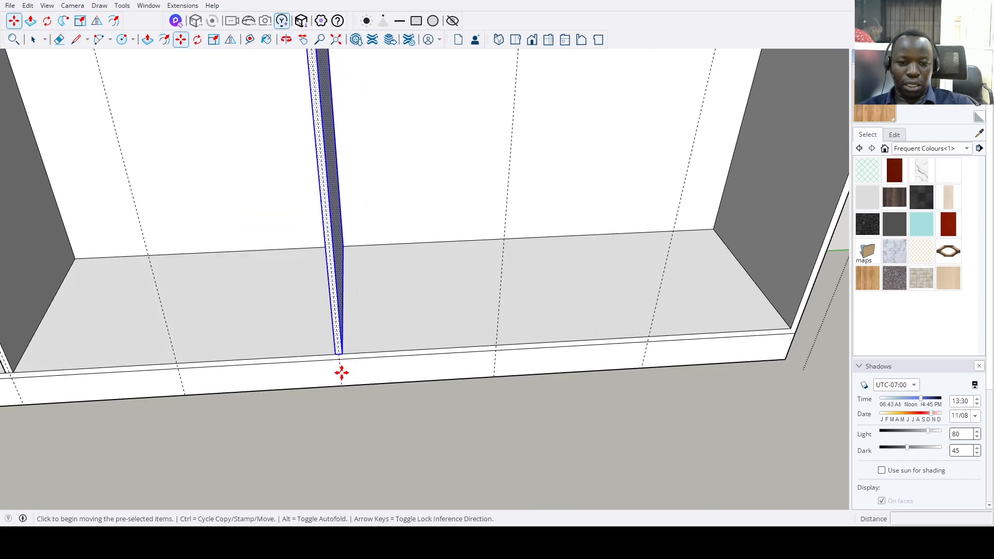
{"action": "middle_click_drag", "start_coordinate": [342, 373], "coordinate": [374, 410]}
{"action": "middle_click_drag", "start_coordinate": [420, 308], "coordinate": [415, 344]}
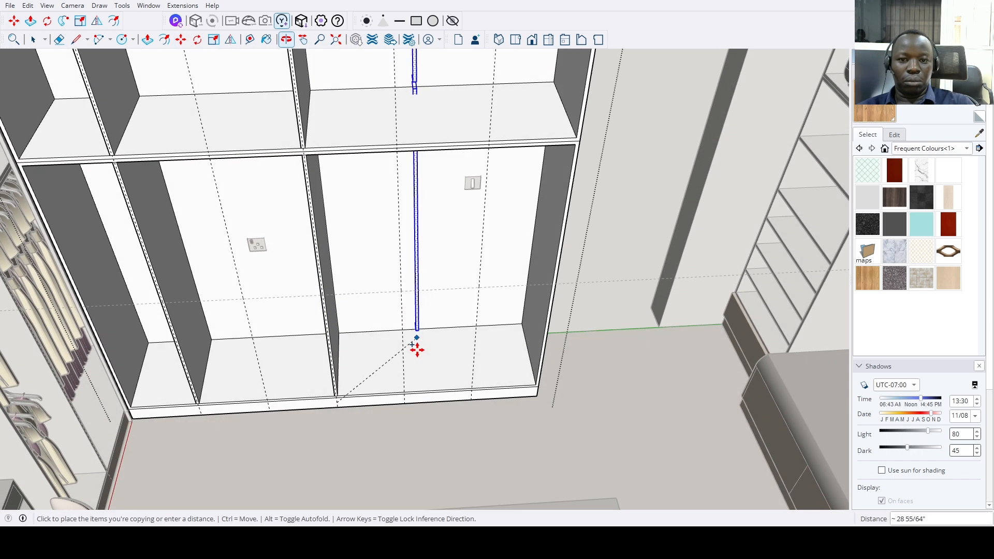
{"action": "middle_click_drag", "start_coordinate": [403, 400], "coordinate": [497, 354]}
{"action": "scroll", "coordinate": [442, 213], "scroll_direction": "up", "scroll_amount": 1}
Push the front face of the upper divider at the fourth guide in 4", keeping its starting face.
{"action": "key", "text": "p"}
{"action": "scroll", "coordinate": [446, 158], "scroll_direction": "up", "scroll_amount": 2}
{"action": "left_click", "coordinate": [424, 195]}
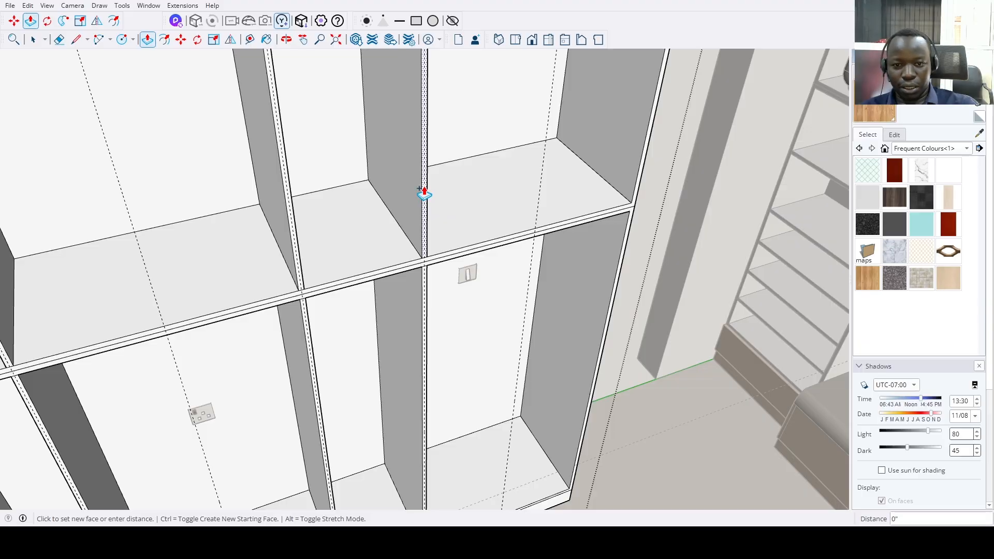
{"action": "left_click", "coordinate": [413, 181]}
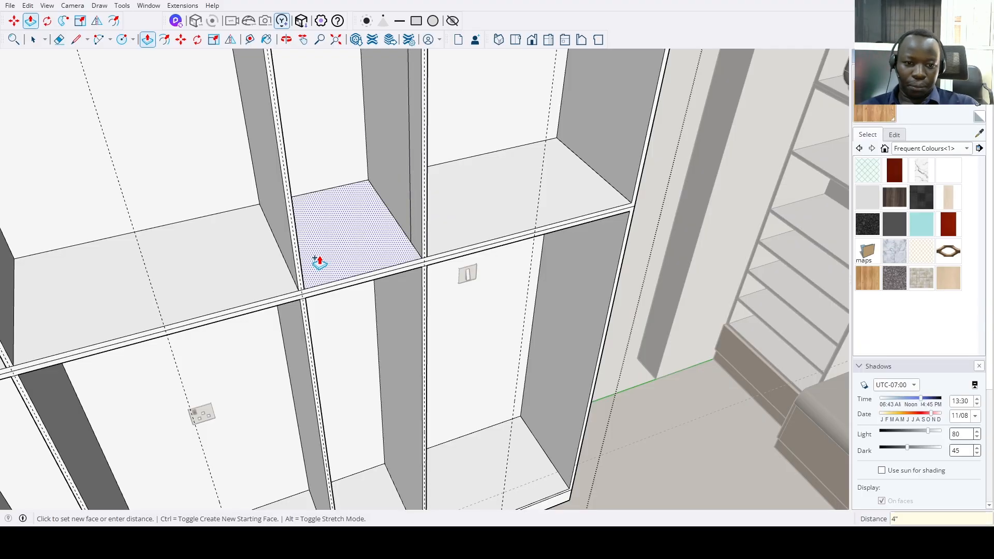
Repeat the 4" push on the other upper dividers and push their rear side faces through, leaving only the front strips.
{"action": "double_click", "coordinate": [301, 278]}
{"action": "scroll", "coordinate": [239, 289], "scroll_direction": "down", "scroll_amount": 2}
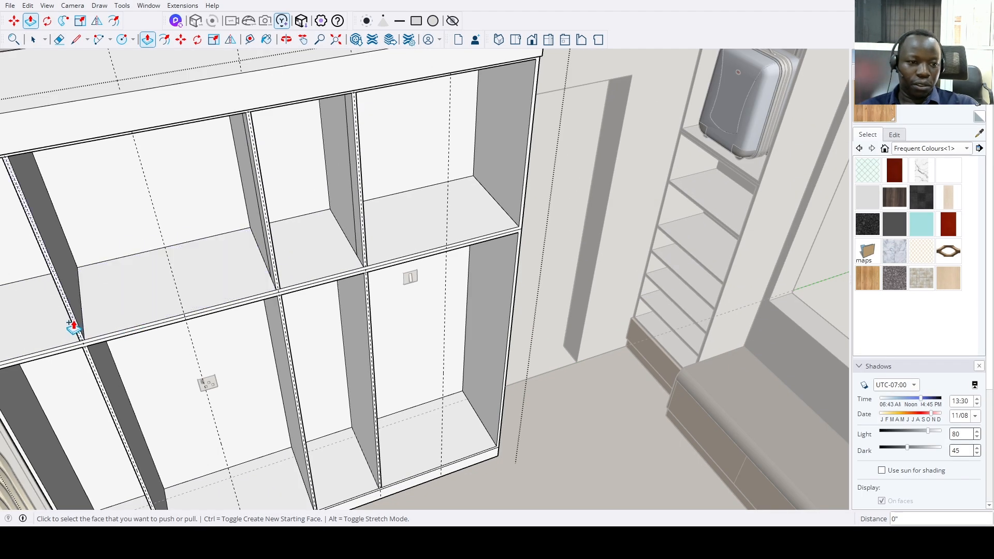
{"action": "middle_click_drag", "start_coordinate": [74, 325], "coordinate": [100, 269]}
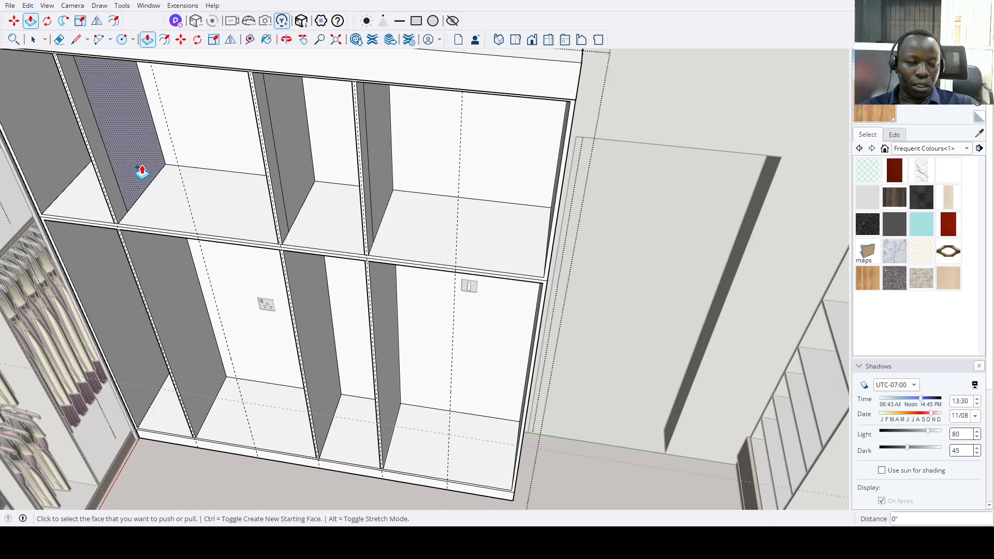
{"action": "left_click", "coordinate": [149, 156]}
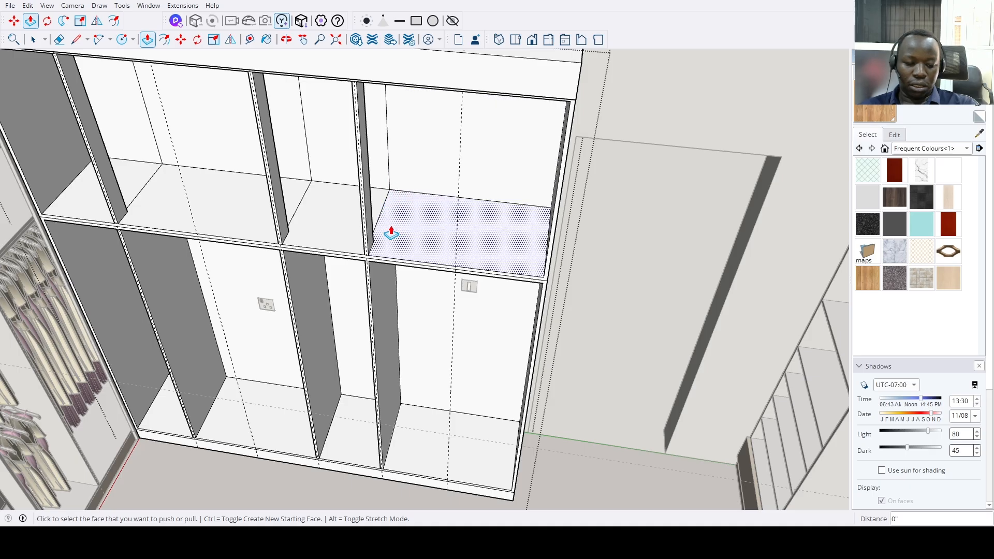
Erase the leftover divider edges on the back panel and shelf of the wardrobe's upper compartments.
{"action": "key", "text": "e"}
{"action": "scroll", "coordinate": [386, 222], "scroll_direction": "up", "scroll_amount": 3}
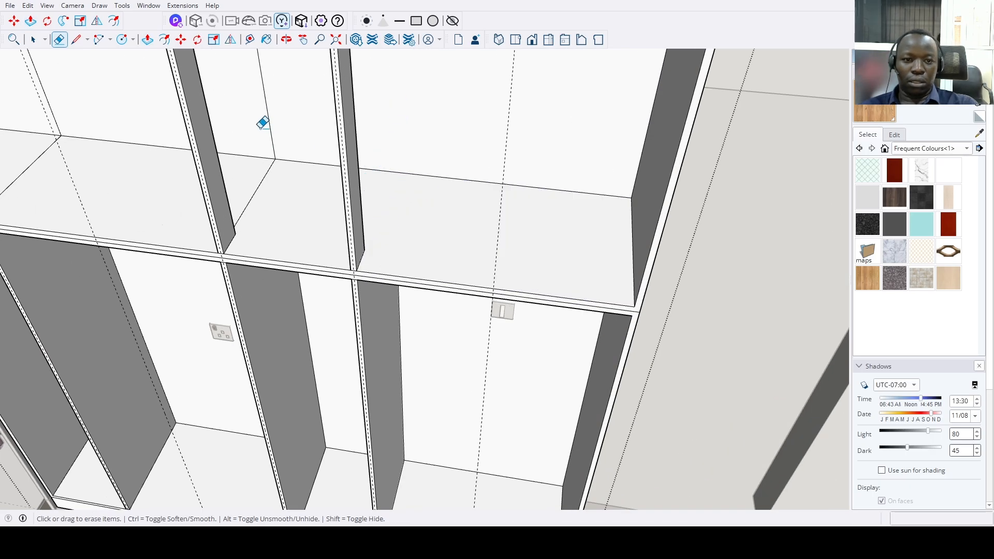
{"action": "scroll", "coordinate": [262, 310], "scroll_direction": "down", "scroll_amount": 5}
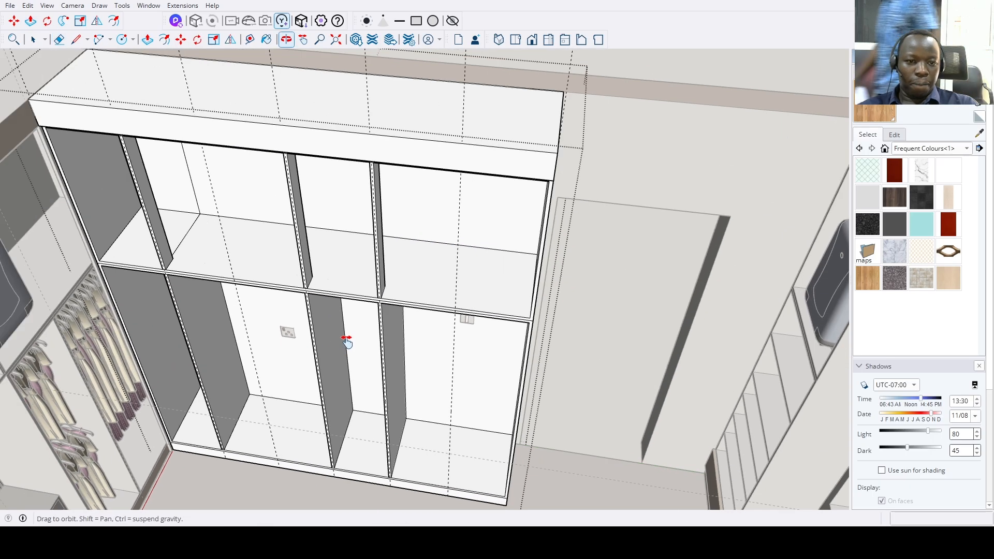
{"action": "scroll", "coordinate": [211, 233], "scroll_direction": "up", "scroll_amount": 5}
{"action": "scroll", "coordinate": [250, 311], "scroll_direction": "down", "scroll_amount": 5}
{"action": "middle_click_drag", "start_coordinate": [251, 311], "coordinate": [344, 262]}
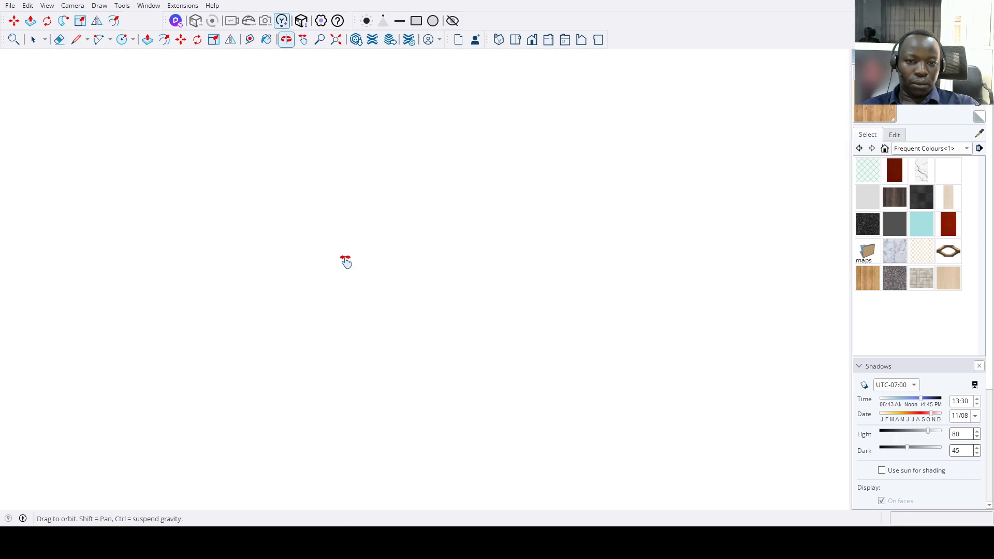
{"action": "left_click", "coordinate": [337, 40]}
{"action": "middle_click_drag", "start_coordinate": [457, 304], "coordinate": [445, 311]}
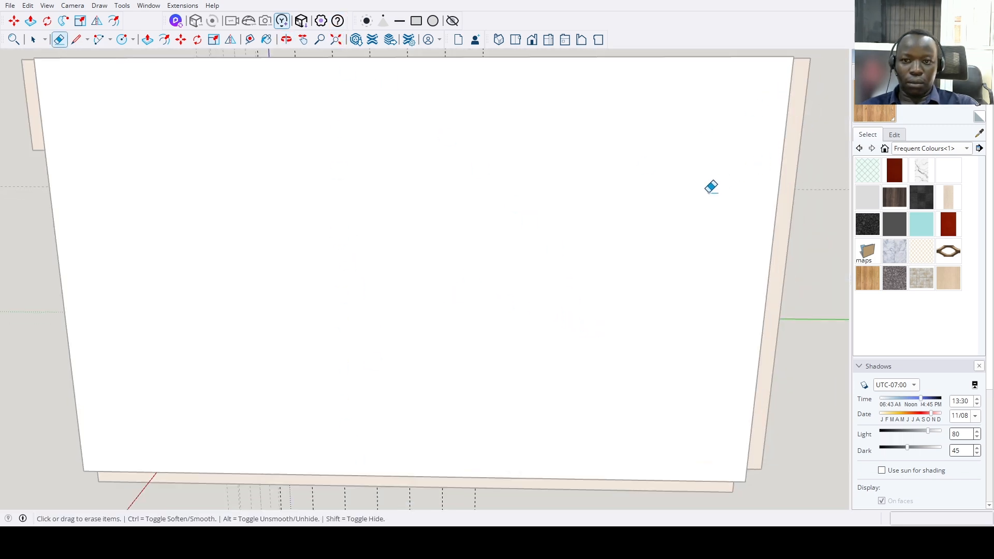
{"action": "scroll", "coordinate": [711, 187], "scroll_direction": "down", "scroll_amount": 5}
{"action": "middle_click_drag", "start_coordinate": [686, 233], "coordinate": [681, 202]}
{"action": "scroll", "coordinate": [462, 215], "scroll_direction": "up", "scroll_amount": 6}
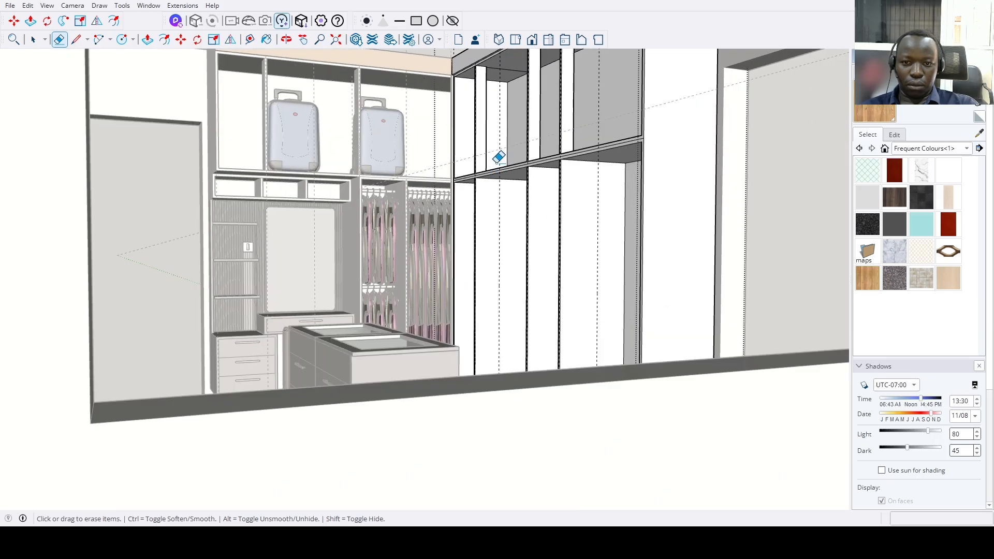
{"action": "scroll", "coordinate": [497, 161], "scroll_direction": "up", "scroll_amount": 2}
{"action": "middle_click_drag", "start_coordinate": [514, 53], "coordinate": [497, 156]}
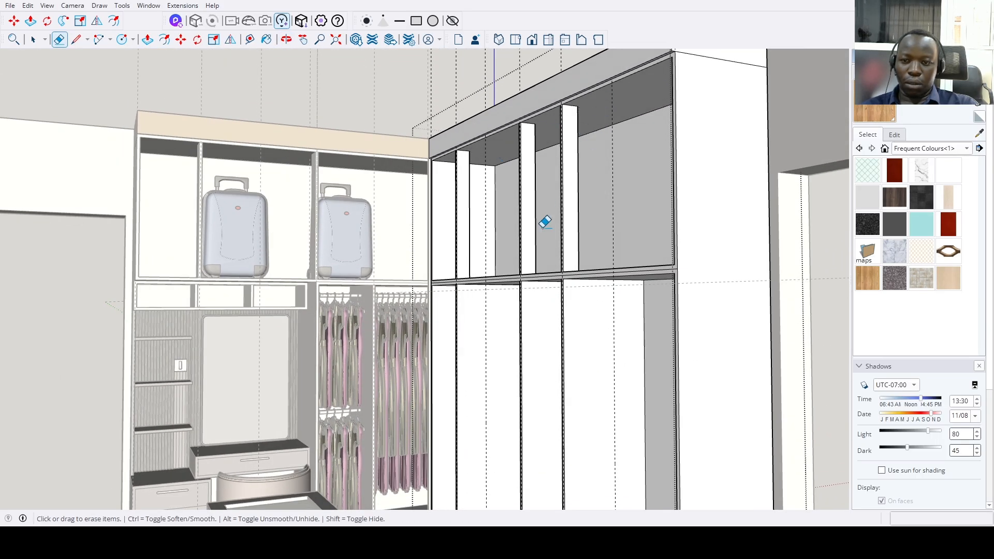
{"action": "scroll", "coordinate": [546, 222], "scroll_direction": "down", "scroll_amount": 2}
{"action": "key", "text": "space"}
{"action": "left_click", "coordinate": [337, 40]}
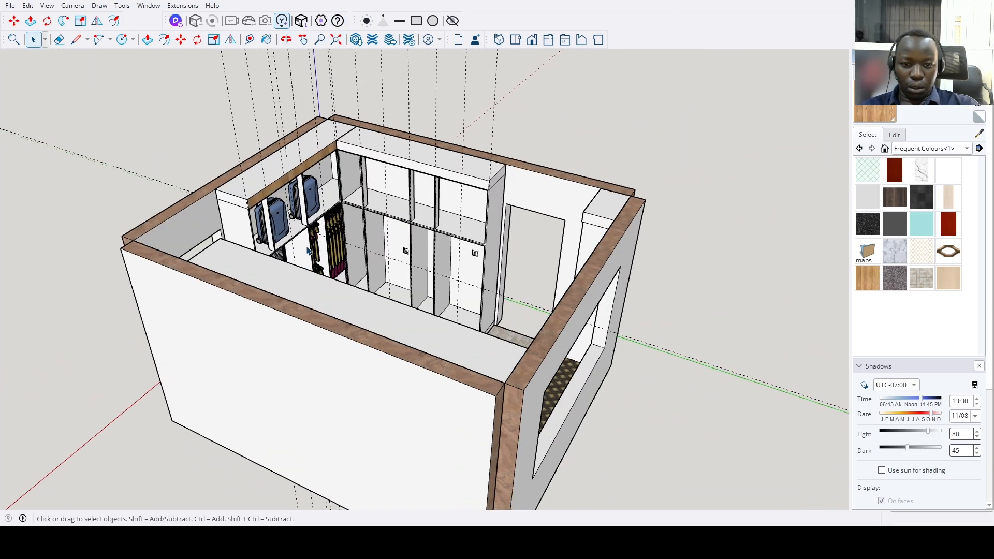
Copy the floor face of the lower bay between the third and fourth guides to its top, adding five evenly spaced shelf faces.
{"action": "scroll", "coordinate": [307, 251], "scroll_direction": "up", "scroll_amount": 2}
{"action": "middle_click_drag", "start_coordinate": [599, 298], "coordinate": [723, 291]}
{"action": "scroll", "coordinate": [461, 293], "scroll_direction": "up", "scroll_amount": 2}
{"action": "middle_click_drag", "start_coordinate": [519, 297], "coordinate": [281, 261]}
{"action": "middle_click_drag", "start_coordinate": [388, 282], "coordinate": [482, 347]}
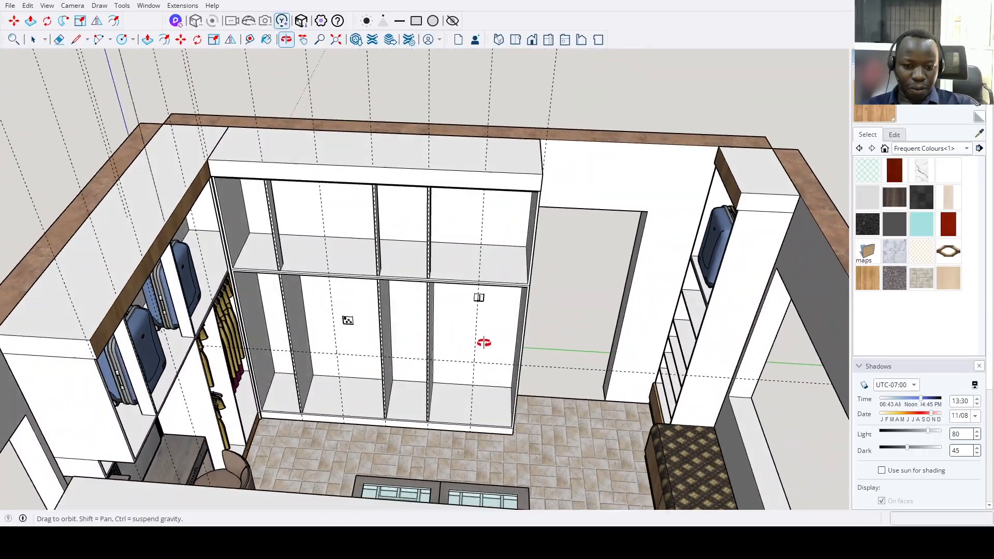
{"action": "scroll", "coordinate": [361, 418], "scroll_direction": "up", "scroll_amount": 5}
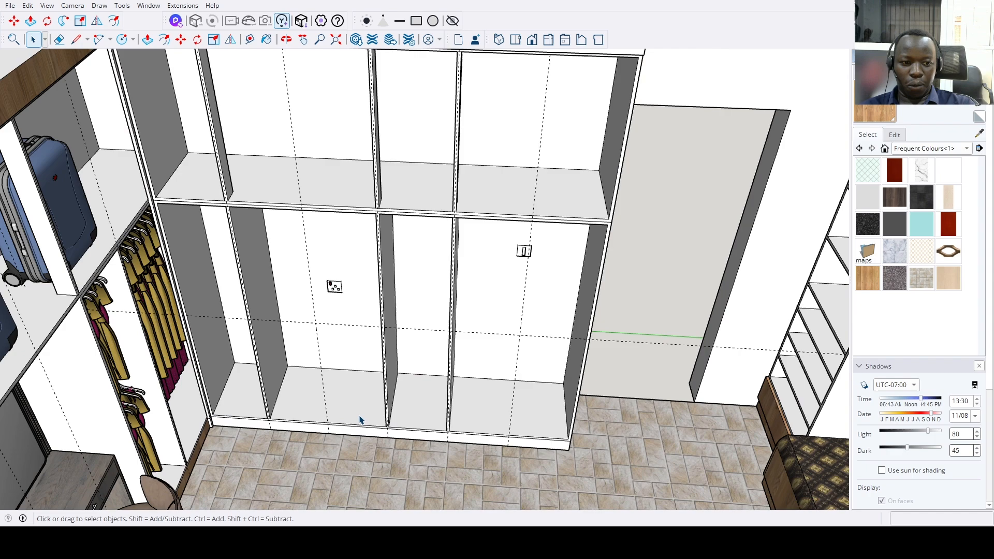
{"action": "middle_click_drag", "start_coordinate": [361, 420], "coordinate": [378, 395]}
{"action": "scroll", "coordinate": [423, 411], "scroll_direction": "up", "scroll_amount": 4}
{"action": "left_click", "coordinate": [433, 391]}
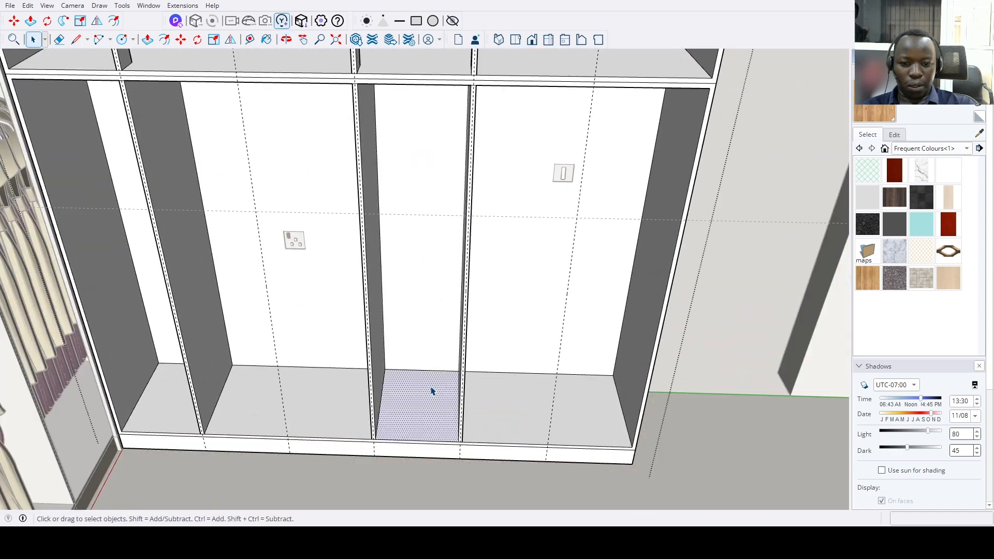
{"action": "left_click", "coordinate": [384, 367]}
{"action": "scroll", "coordinate": [383, 353], "scroll_direction": "down", "scroll_amount": 3}
{"action": "middle_click_drag", "start_coordinate": [393, 315], "coordinate": [387, 356]}
{"action": "scroll", "coordinate": [384, 334], "scroll_direction": "up", "scroll_amount": 5}
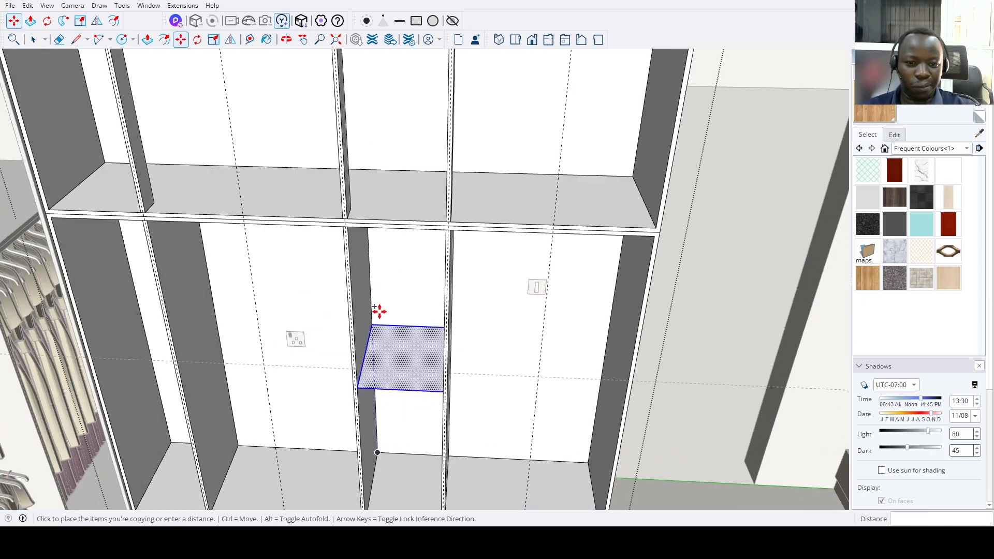
{"action": "middle_click_drag", "start_coordinate": [371, 243], "coordinate": [361, 152]}
{"action": "scroll", "coordinate": [368, 126], "scroll_direction": "up", "scroll_amount": 3}
{"action": "left_click", "coordinate": [361, 145]}
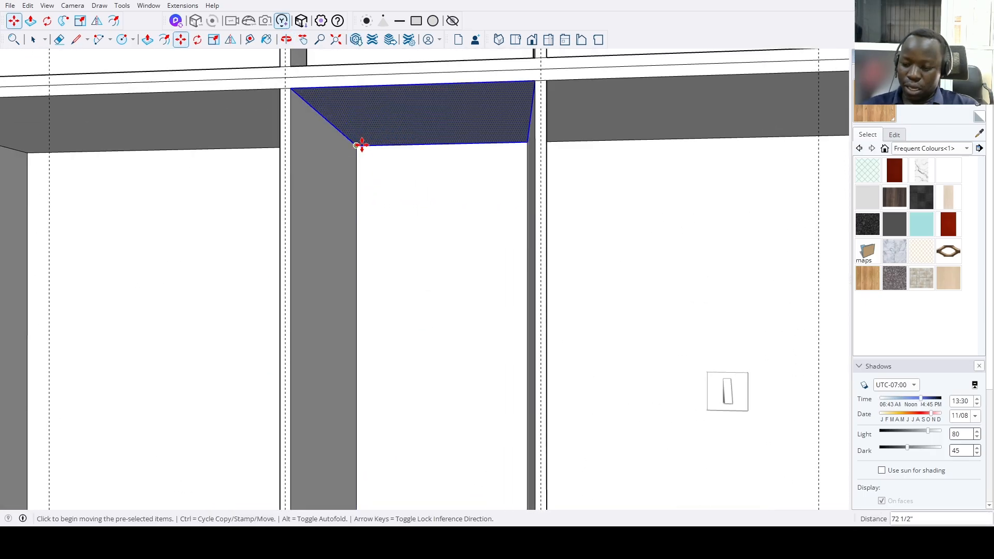
{"action": "type", "text": "/3"}
{"action": "key", "text": "Return"}
{"action": "key", "text": "space"}
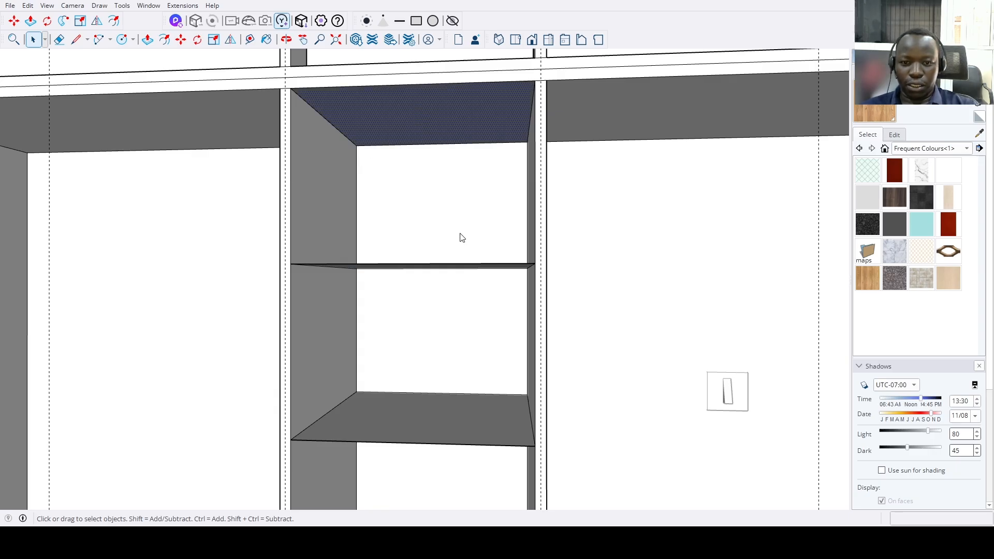
Push/Pull each shelf face in the lower narrow bay to a thickness of 0.75".
{"action": "middle_click_drag", "start_coordinate": [444, 265], "coordinate": [448, 285]}
{"action": "key", "text": "p"}
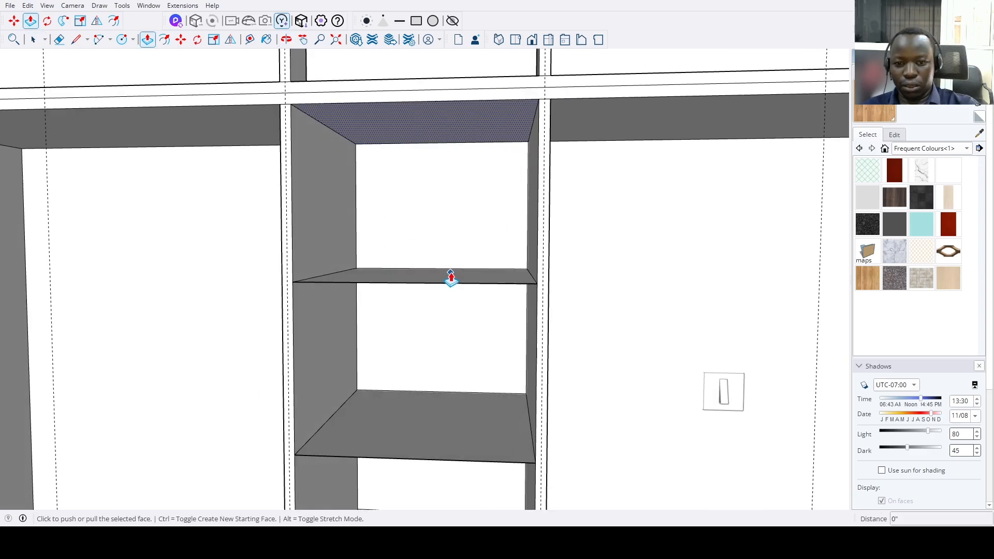
{"action": "left_click", "coordinate": [452, 284]}
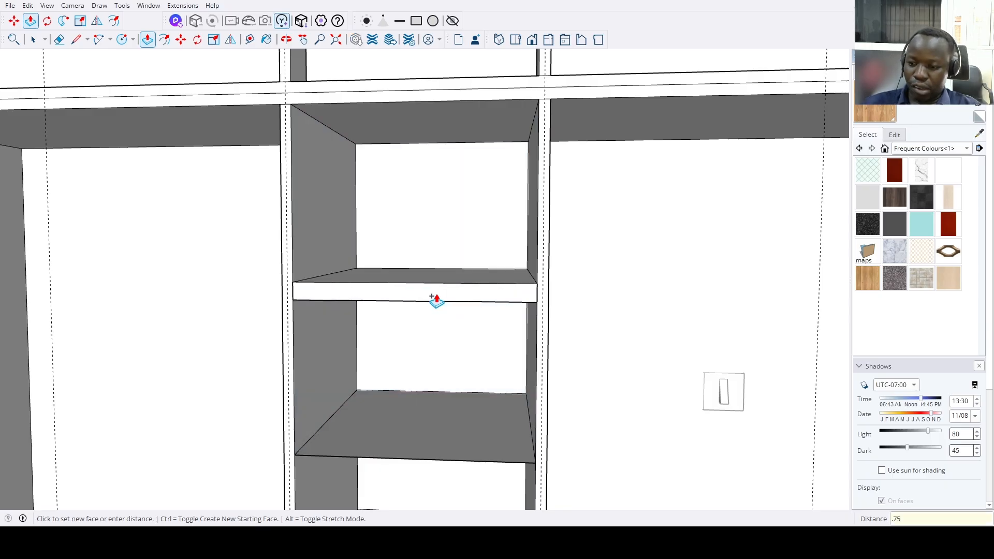
{"action": "key", "text": "Return"}
{"action": "middle_click_drag", "start_coordinate": [406, 349], "coordinate": [420, 240], "text": "shift"}
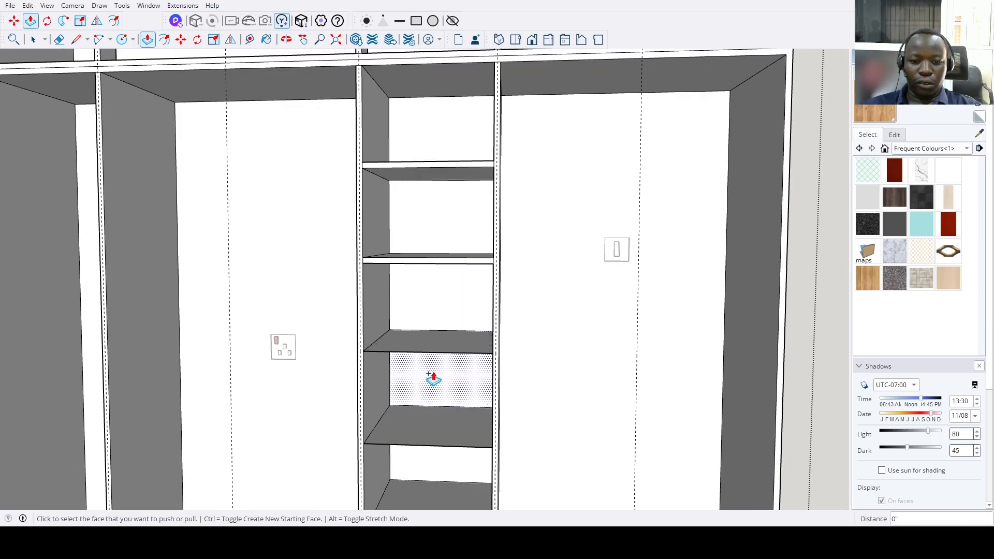
{"action": "middle_click_drag", "start_coordinate": [435, 364], "coordinate": [424, 380]}
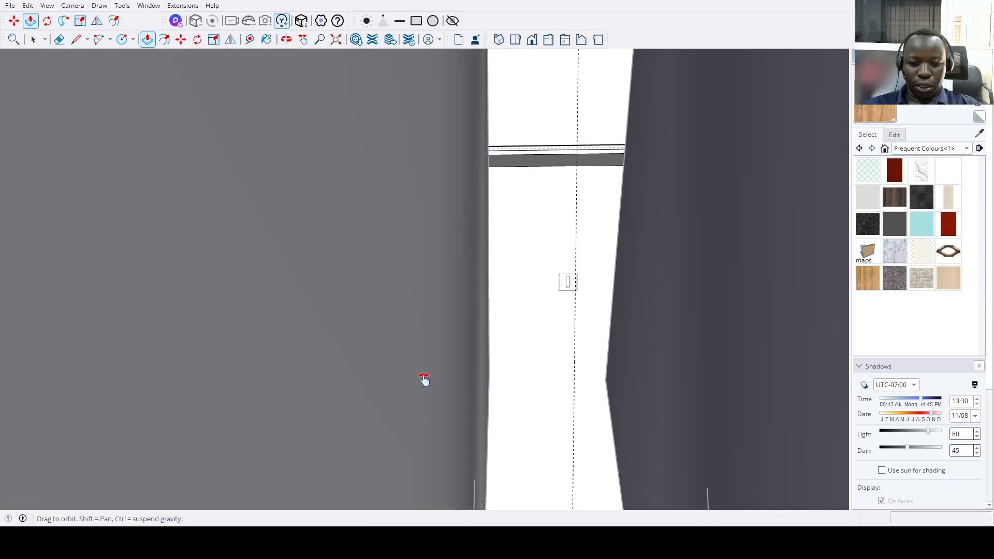
{"action": "left_click", "coordinate": [334, 39]}
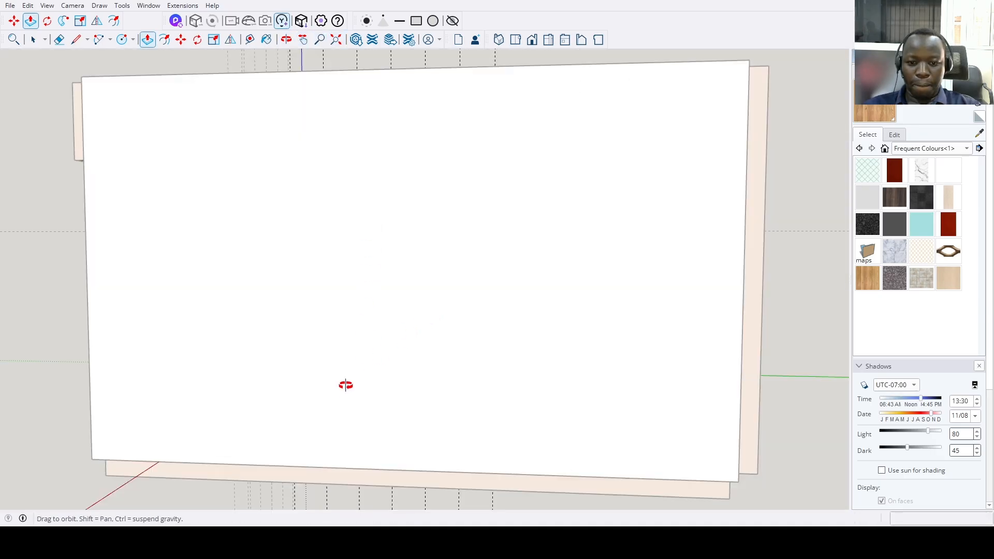
{"action": "middle_click_drag", "start_coordinate": [345, 385], "coordinate": [581, 246]}
{"action": "scroll", "coordinate": [459, 267], "scroll_direction": "up", "scroll_amount": 8}
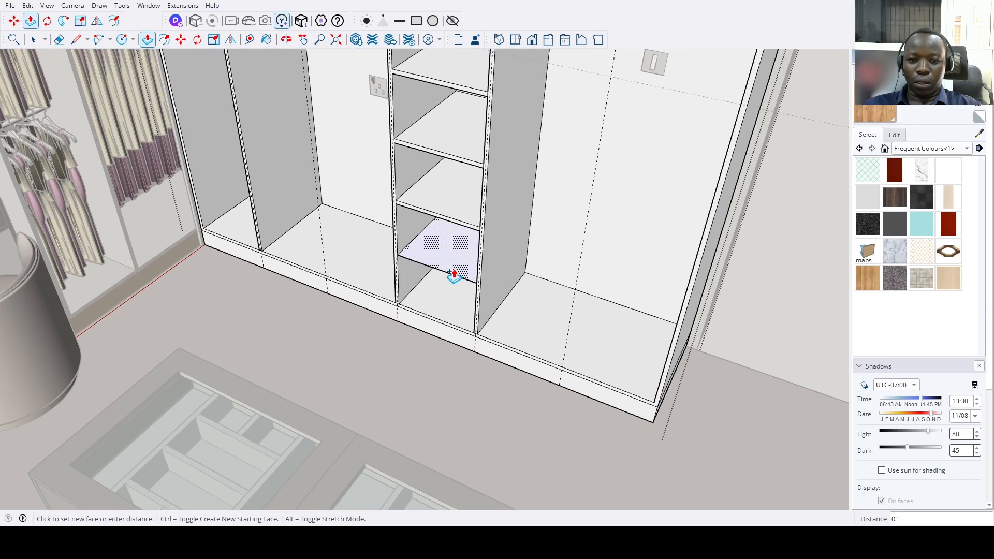
Paint the side wardrobe's top fascia and base plinth with the wood material.
{"action": "scroll", "coordinate": [454, 275], "scroll_direction": "down", "scroll_amount": 5}
{"action": "mouse_move", "coordinate": [422, 289]}
{"action": "middle_mouse_down"}
{"action": "mouse_move", "coordinate": [402, 359]}
{"action": "mouse_move", "coordinate": [513, 362]}
{"action": "mouse_move", "coordinate": [501, 346]}
{"action": "mouse_move", "coordinate": [459, 87]}
{"action": "mouse_move", "coordinate": [450, 135]}
{"action": "mouse_move", "coordinate": [459, 259]}
{"action": "mouse_move", "coordinate": [362, 224]}
{"action": "middle_mouse_up"}
{"action": "key", "text": "space"}
{"action": "scroll", "coordinate": [501, 346], "scroll_direction": "up", "scroll_amount": 3}
{"action": "scroll", "coordinate": [514, 311], "scroll_direction": "down", "scroll_amount": 5}
{"action": "scroll", "coordinate": [451, 134], "scroll_direction": "down", "scroll_amount": 2}
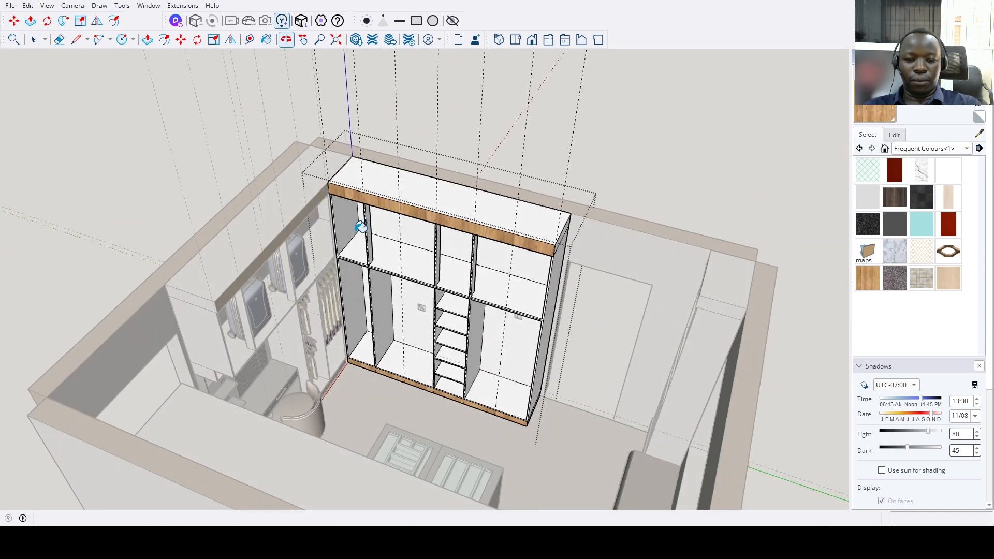
Place a vertical and a horizontal guide crossing near the top of the side panel inside the lower bay nearest the dressing unit.
{"action": "scroll", "coordinate": [372, 331], "scroll_direction": "up", "scroll_amount": 4}
{"action": "key", "text": "space"}
{"action": "scroll", "coordinate": [373, 382], "scroll_direction": "down", "scroll_amount": 1}
{"action": "scroll", "coordinate": [273, 342], "scroll_direction": "up", "scroll_amount": 1}
{"action": "middle_click_drag", "start_coordinate": [273, 343], "coordinate": [235, 341]}
{"action": "scroll", "coordinate": [363, 251], "scroll_direction": "up", "scroll_amount": 10}
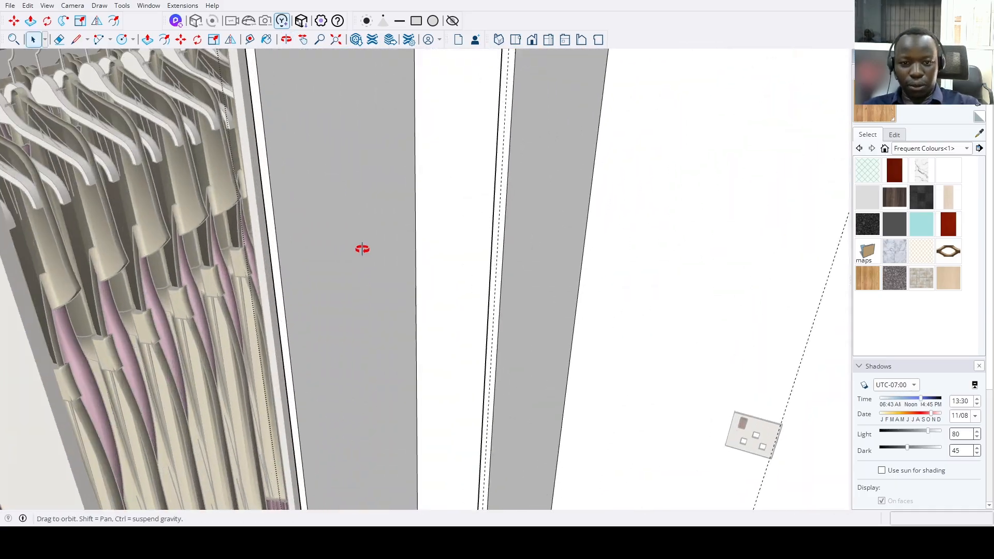
{"action": "key", "text": "t"}
{"action": "middle_click_drag", "start_coordinate": [362, 249], "coordinate": [375, 146]}
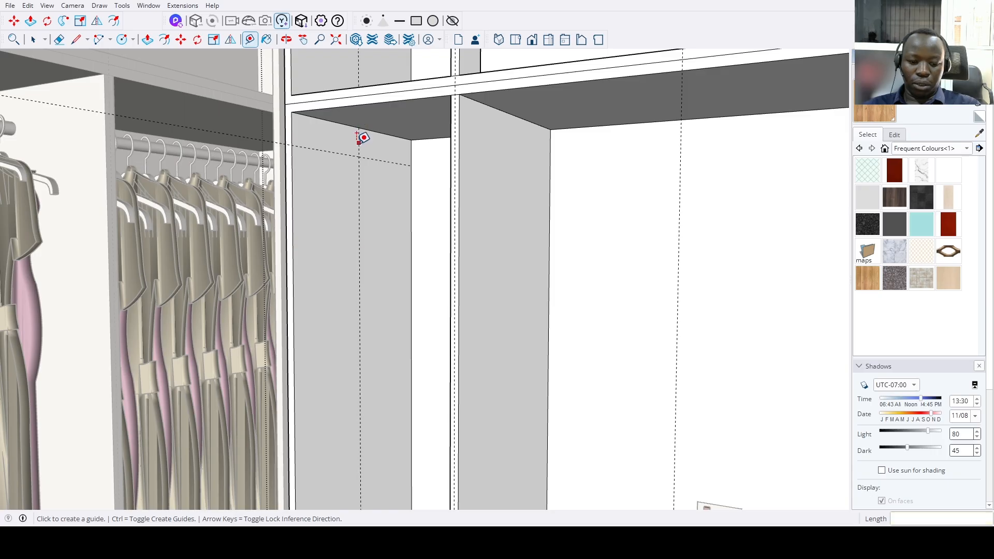
Draw a circle of 0.5" radius at the guide crossing and copy it onto the side face of the divider at the fourth guide.
{"action": "scroll", "coordinate": [363, 138], "scroll_direction": "up", "scroll_amount": 2}
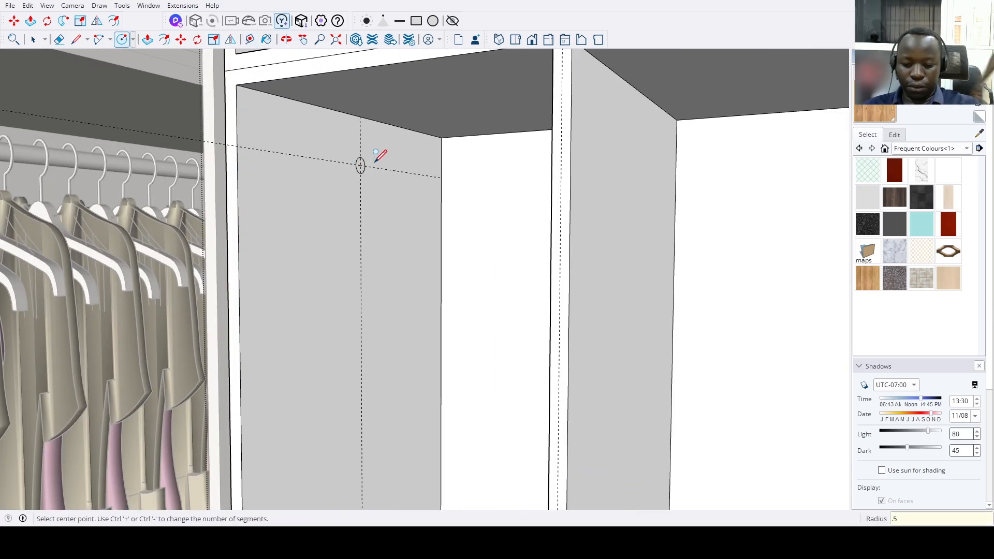
{"action": "key", "text": "space"}
{"action": "scroll", "coordinate": [360, 176], "scroll_direction": "up", "scroll_amount": 2}
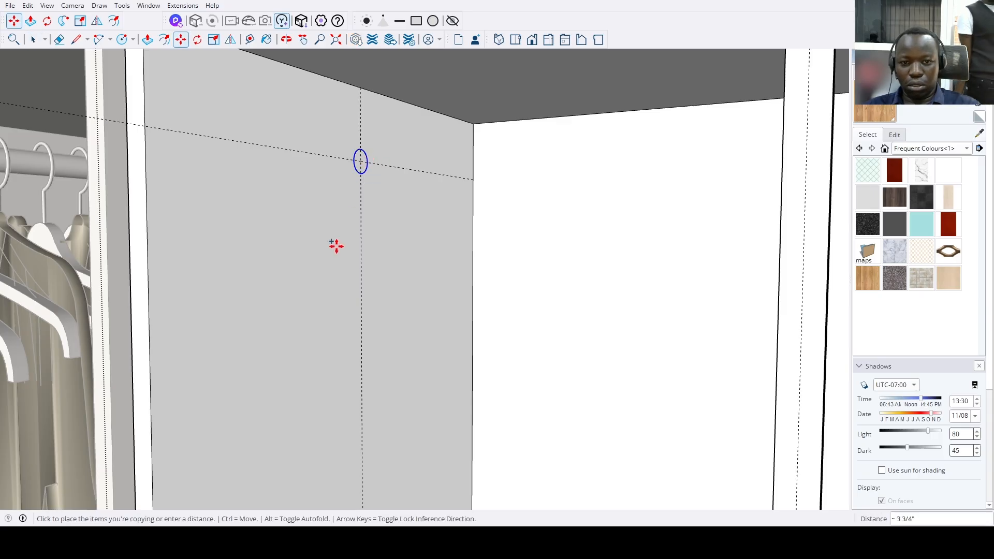
{"action": "scroll", "coordinate": [336, 247], "scroll_direction": "down", "scroll_amount": 5}
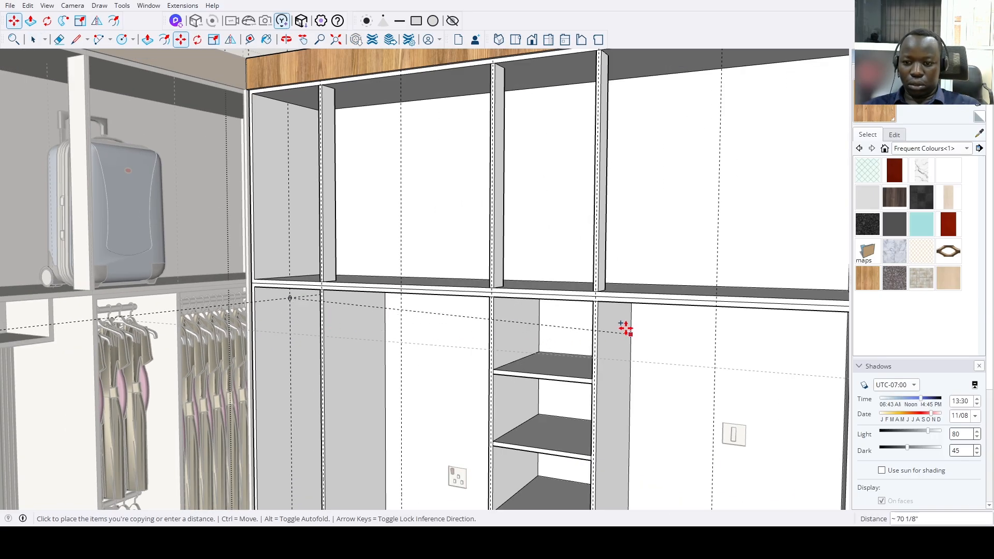
{"action": "scroll", "coordinate": [625, 329], "scroll_direction": "up", "scroll_amount": 1}
{"action": "left_click", "coordinate": [615, 316]}
Extrude the copied circle 33 5/8" across the lower bay nearest the doorway to form a hanging rod.
{"action": "scroll", "coordinate": [614, 316], "scroll_direction": "up", "scroll_amount": 3}
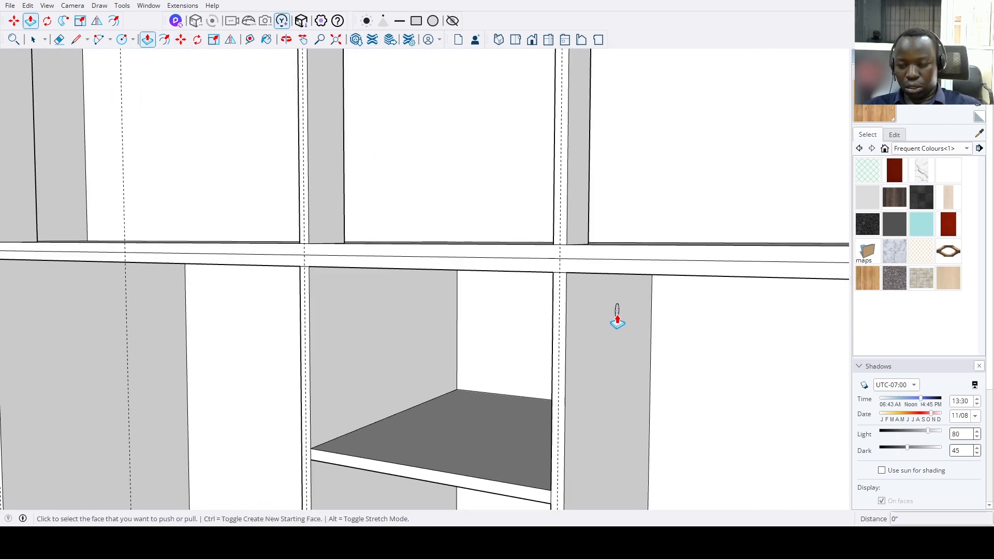
{"action": "scroll", "coordinate": [609, 344], "scroll_direction": "down", "scroll_amount": 3}
{"action": "middle_click_drag", "start_coordinate": [699, 360], "coordinate": [694, 354]}
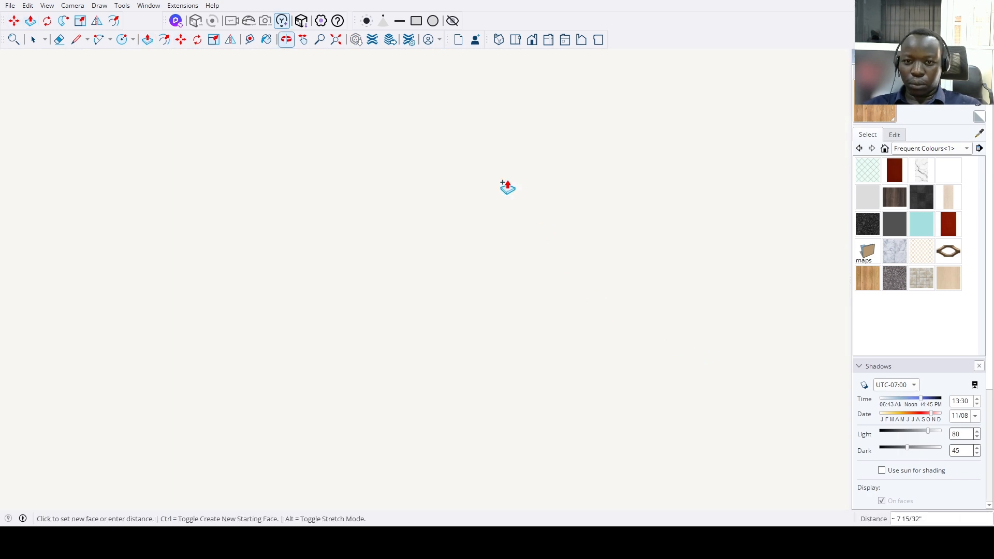
{"action": "left_click", "coordinate": [335, 44]}
{"action": "middle_click_drag", "start_coordinate": [349, 133], "coordinate": [451, 220]}
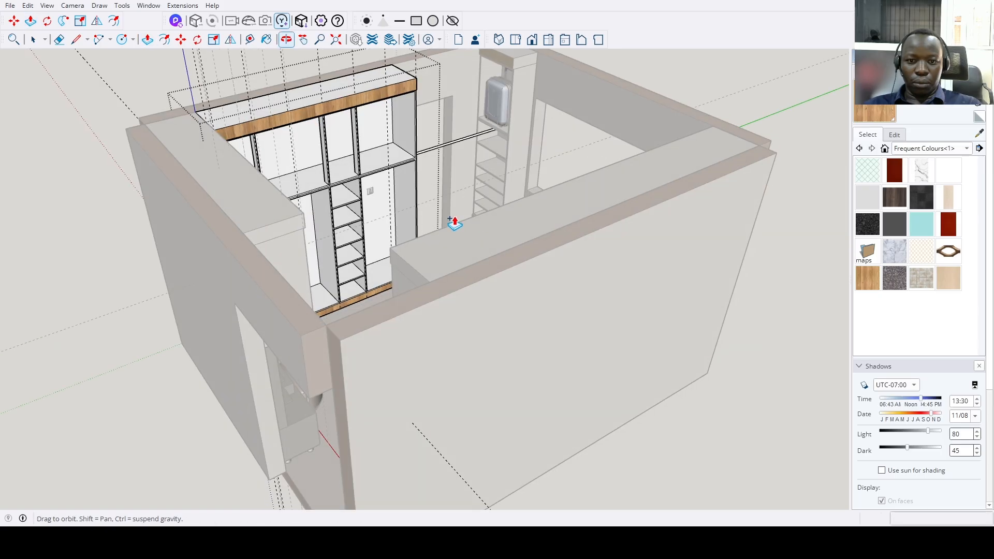
{"action": "scroll", "coordinate": [393, 171], "scroll_direction": "up", "scroll_amount": 3}
{"action": "middle_click_drag", "start_coordinate": [403, 164], "coordinate": [352, 290]}
Extrude the original circle through the first divider to the divider at the third guide, forming a rod across both bays.
{"action": "key", "text": "p"}
{"action": "scroll", "coordinate": [313, 169], "scroll_direction": "up", "scroll_amount": 3}
{"action": "scroll", "coordinate": [312, 169], "scroll_direction": "up", "scroll_amount": 1}
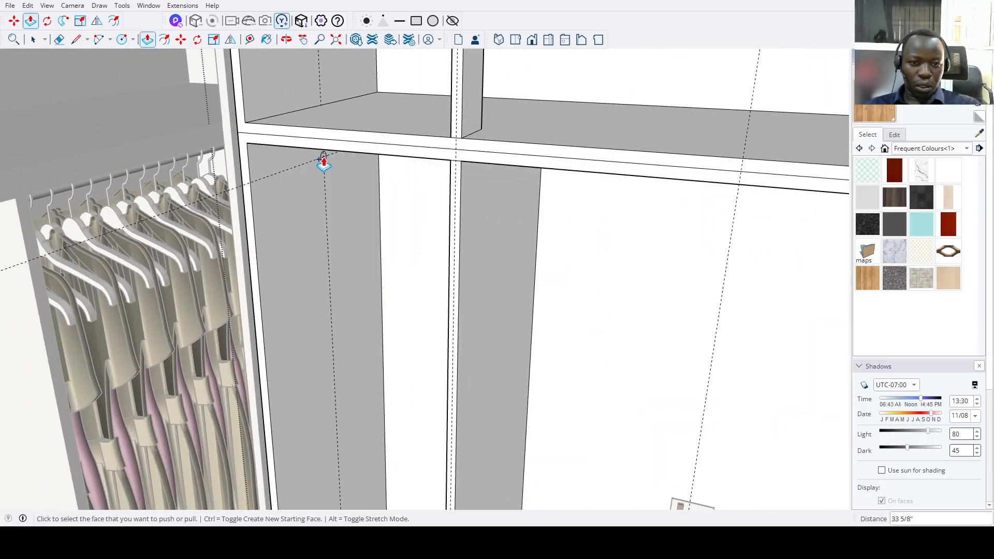
{"action": "scroll", "coordinate": [395, 315], "scroll_direction": "down", "scroll_amount": 2}
{"action": "middle_click_drag", "start_coordinate": [636, 320], "coordinate": [744, 225]}
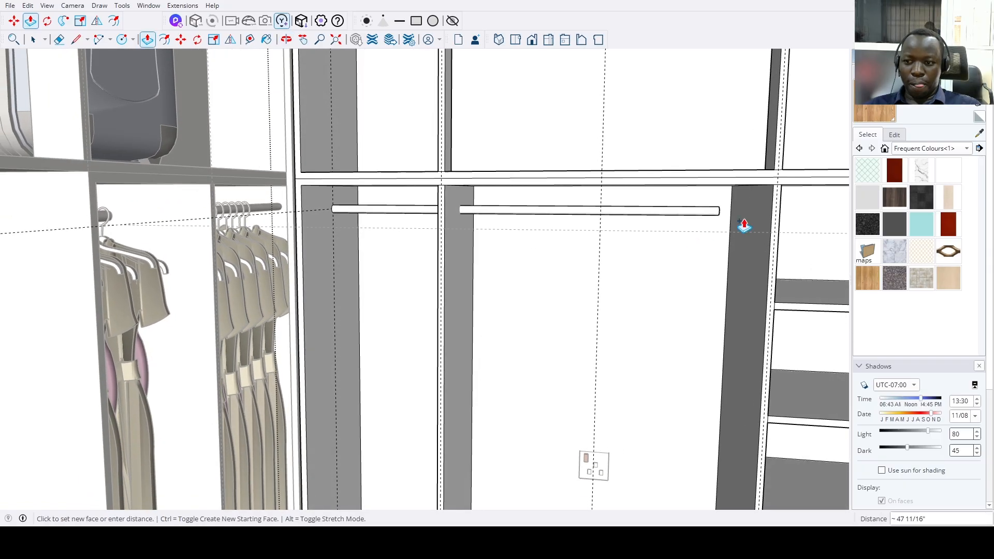
Copy the hanging rod spanning the first two lower bays 35" straight down.
{"action": "left_click", "coordinate": [703, 215]}
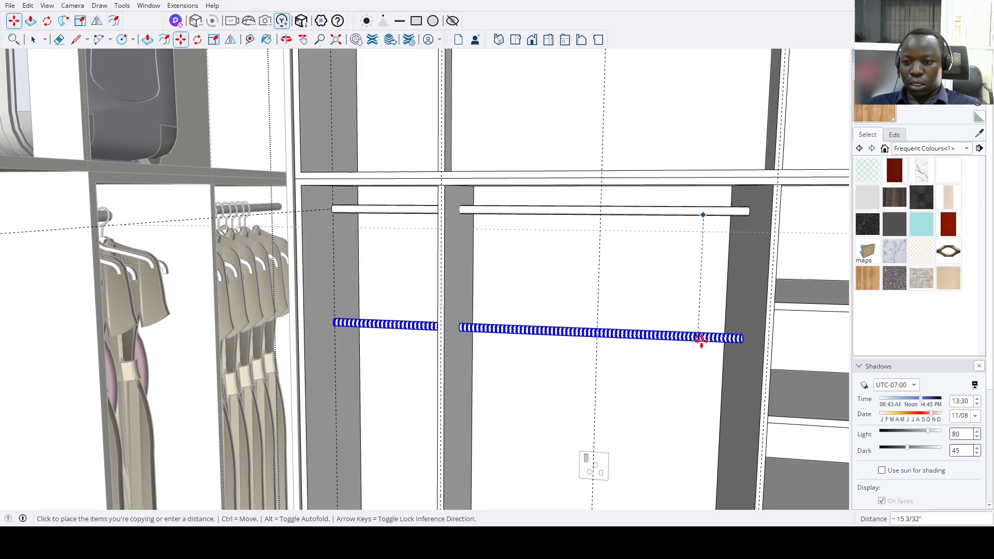
{"action": "type", "text": "35"}
{"action": "key", "text": "Return"}
{"action": "key", "text": "space"}
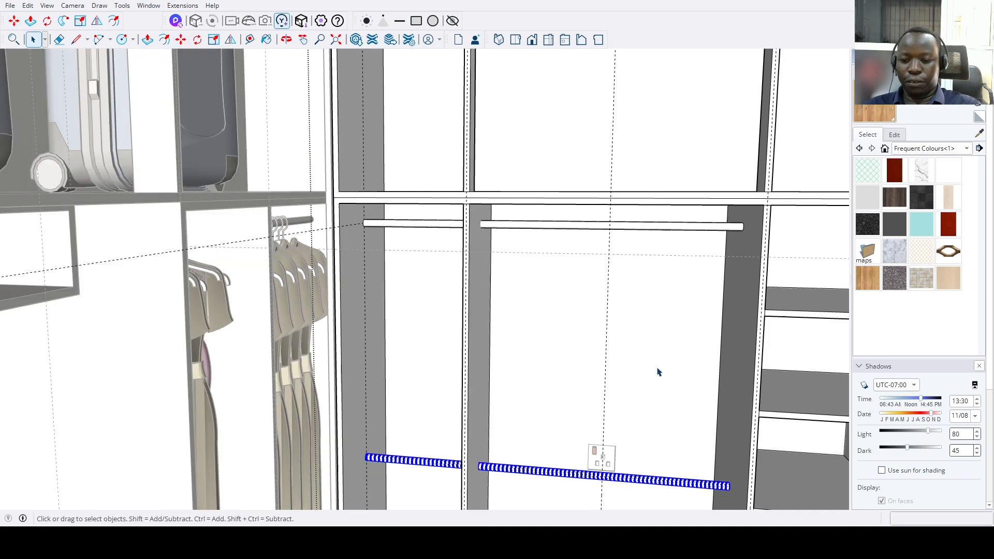
Copy the hanging rod in the lower bay nearest the doorway straight down to the height of the other lower rod.
{"action": "scroll", "coordinate": [630, 383], "scroll_direction": "up", "scroll_amount": 3}
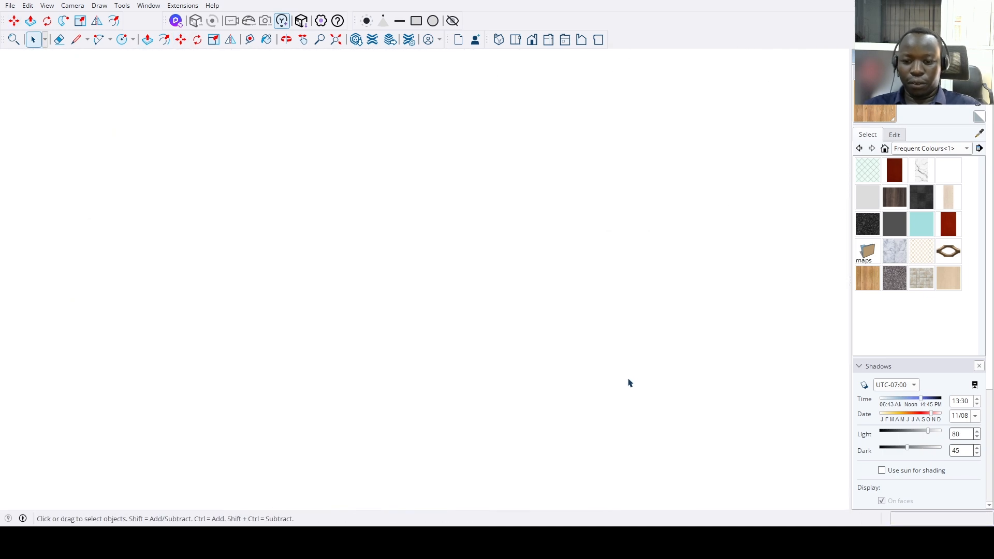
{"action": "left_click", "coordinate": [342, 46]}
{"action": "middle_click_drag", "start_coordinate": [620, 246], "coordinate": [538, 510]}
{"action": "scroll", "coordinate": [333, 333], "scroll_direction": "up", "scroll_amount": 3}
{"action": "middle_click_drag", "start_coordinate": [363, 311], "coordinate": [443, 332]}
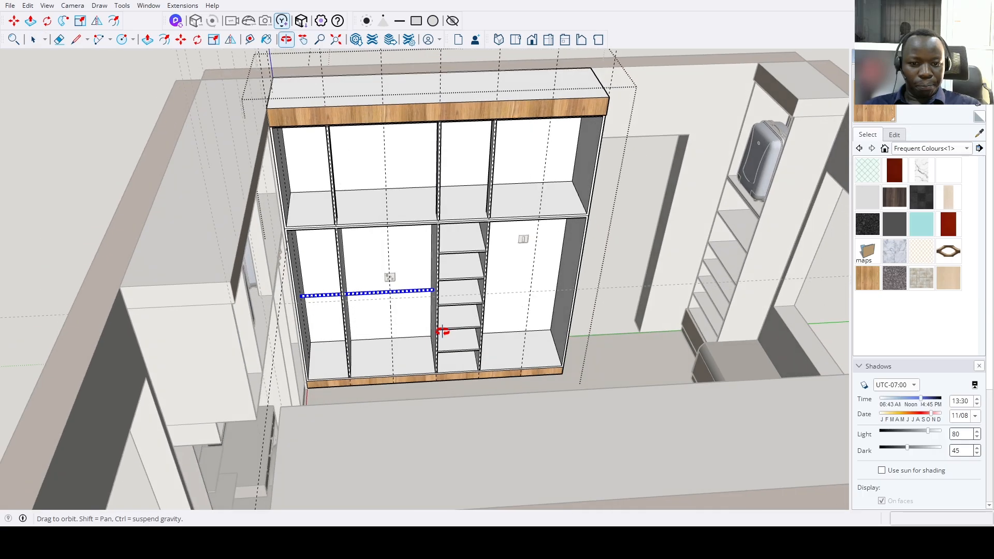
{"action": "scroll", "coordinate": [432, 316], "scroll_direction": "up", "scroll_amount": 10}
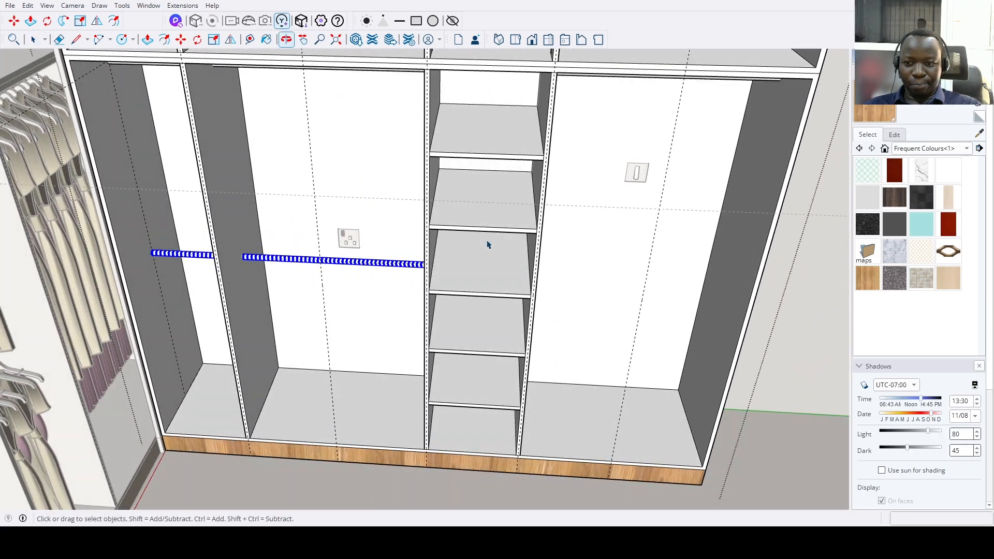
{"action": "middle_click_drag", "start_coordinate": [487, 245], "coordinate": [554, 154]}
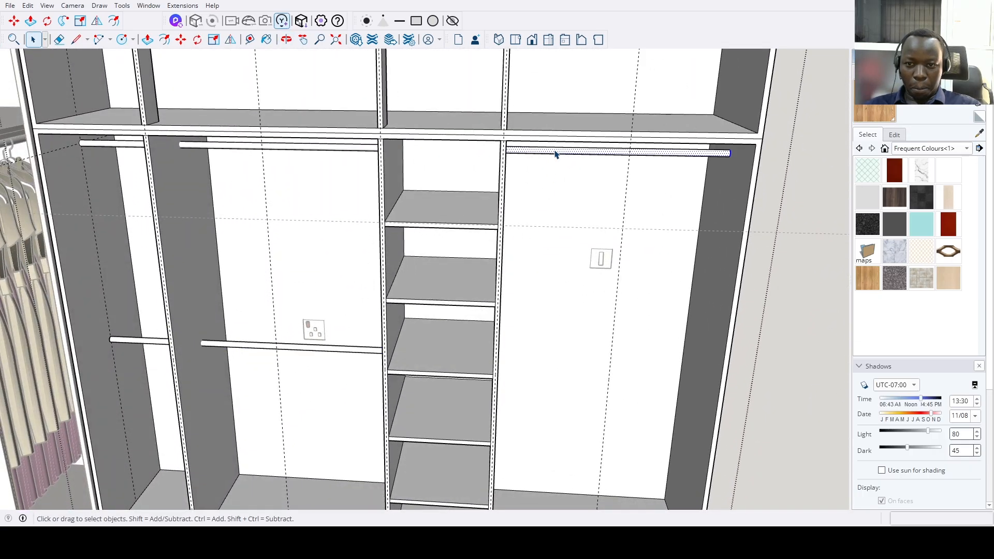
{"action": "scroll", "coordinate": [560, 159], "scroll_direction": "up", "scroll_amount": 2}
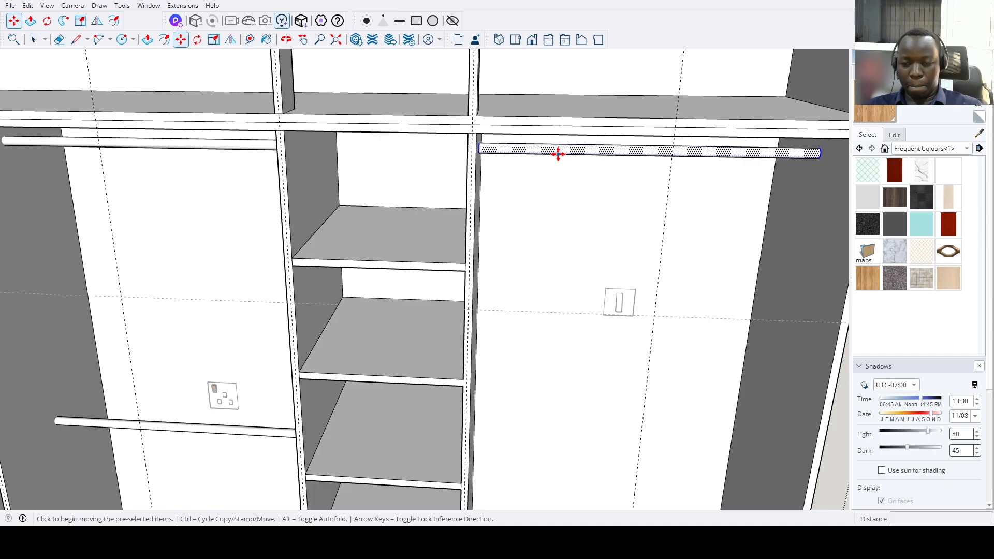
{"action": "scroll", "coordinate": [558, 153], "scroll_direction": "down", "scroll_amount": 6}
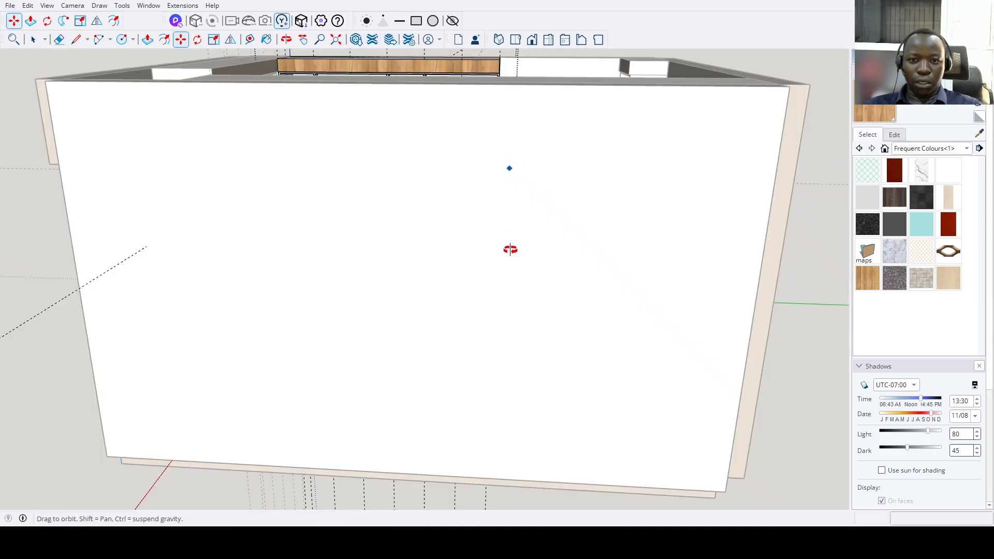
{"action": "middle_click_drag", "start_coordinate": [512, 248], "coordinate": [508, 383]}
{"action": "middle_click_drag", "start_coordinate": [489, 291], "coordinate": [455, 285]}
{"action": "scroll", "coordinate": [455, 287], "scroll_direction": "up", "scroll_amount": 5}
{"action": "scroll", "coordinate": [515, 256], "scroll_direction": "down", "scroll_amount": 5}
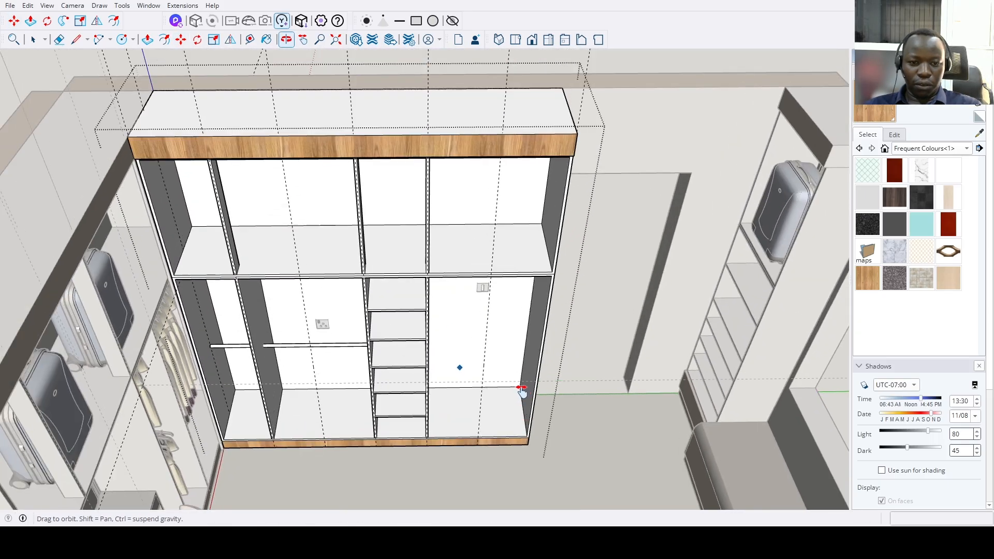
{"action": "scroll", "coordinate": [502, 298], "scroll_direction": "up", "scroll_amount": 7}
{"action": "key", "text": "m"}
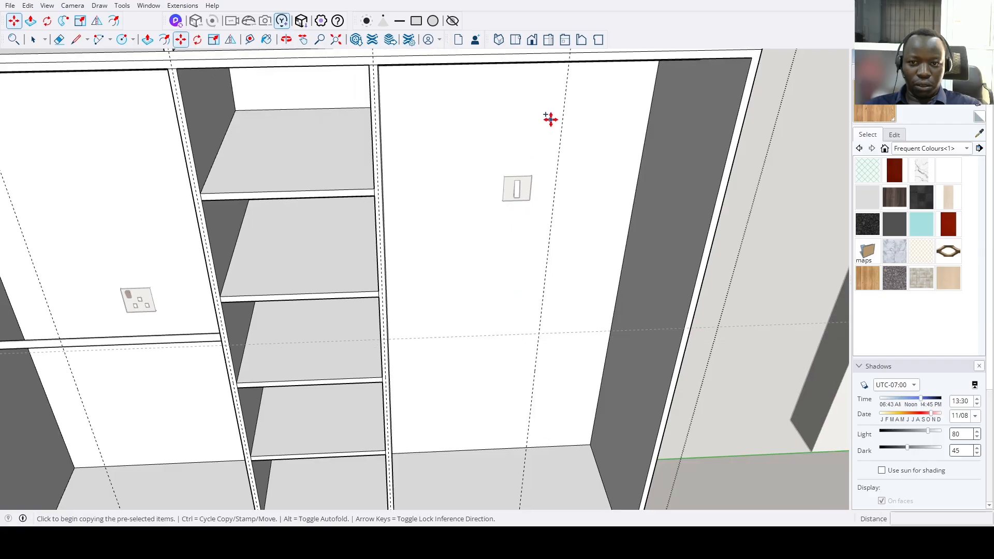
{"action": "left_click", "coordinate": [550, 118]}
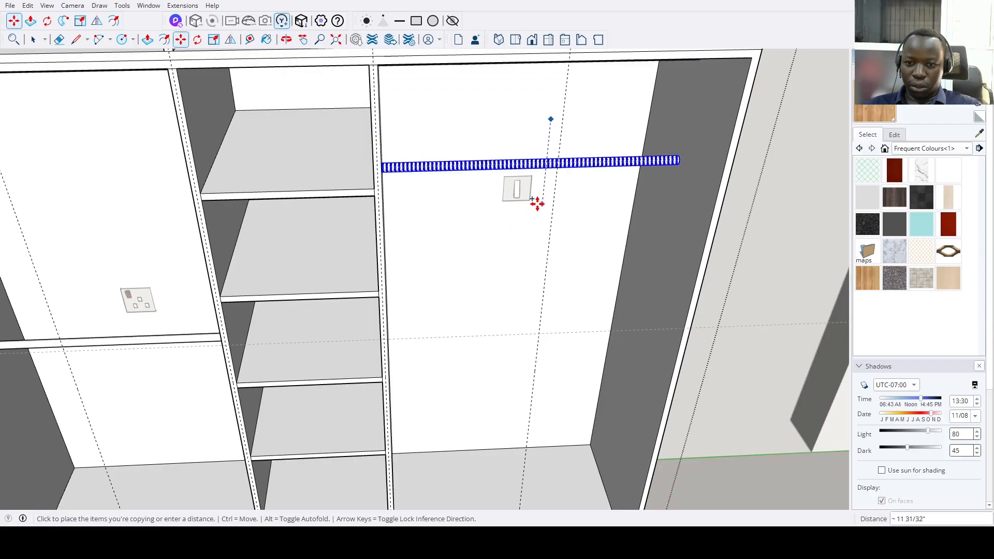
{"action": "key", "text": "Return"}
{"action": "key", "text": "space"}
Delete the lower hanging rod that spans the first two lower bays.
{"action": "scroll", "coordinate": [537, 207], "scroll_direction": "down", "scroll_amount": 5}
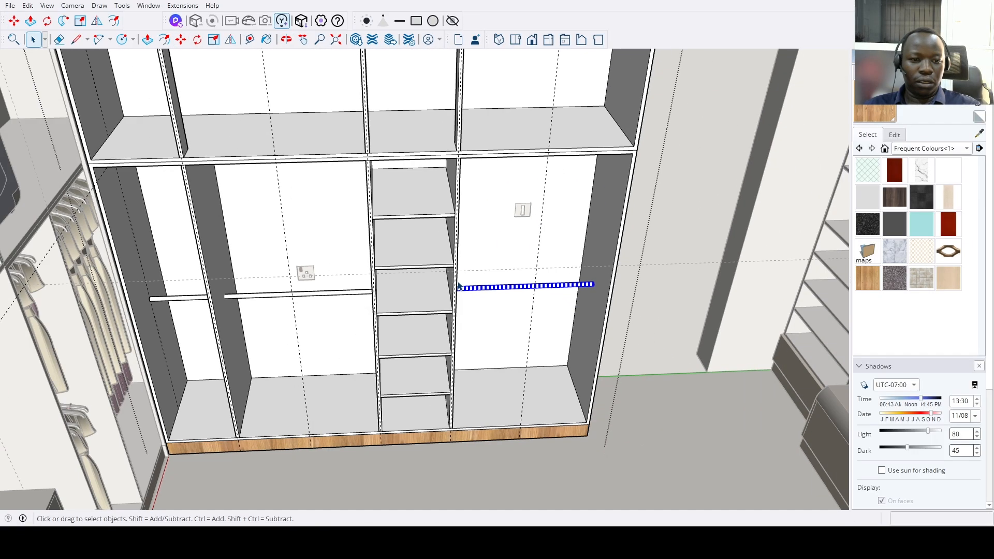
{"action": "scroll", "coordinate": [352, 309], "scroll_direction": "up", "scroll_amount": 2}
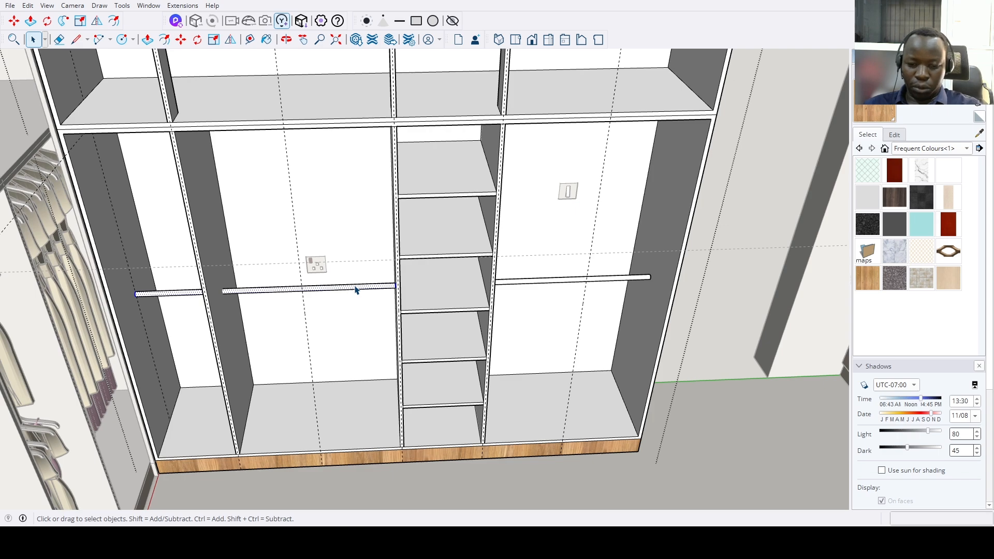
{"action": "middle_click_drag", "start_coordinate": [301, 310], "coordinate": [411, 342], "text": "shift"}
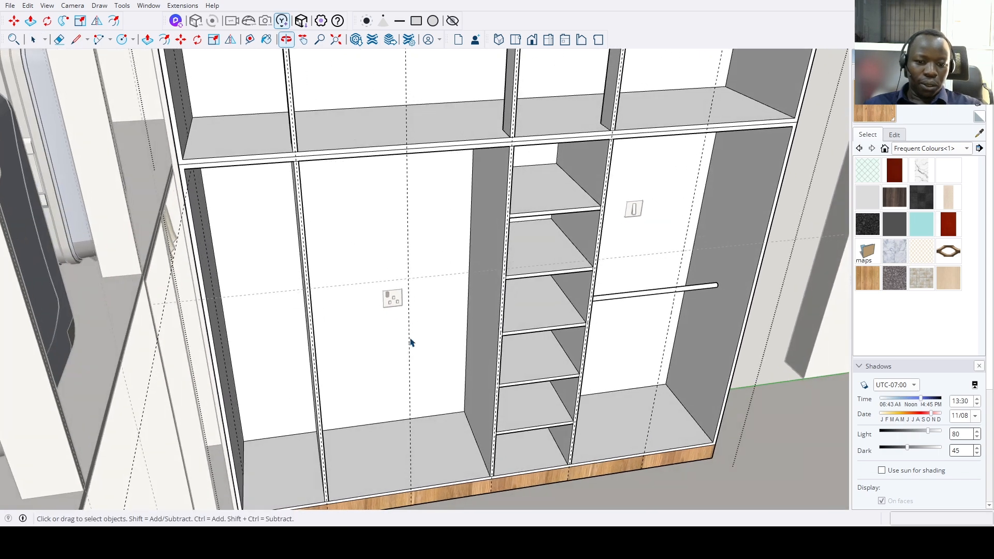
Extrude the floor of the second lower bay up 7.25" as a drawer block and stack a compartment block on it.
{"action": "key", "text": "p"}
{"action": "left_click", "coordinate": [446, 448]}
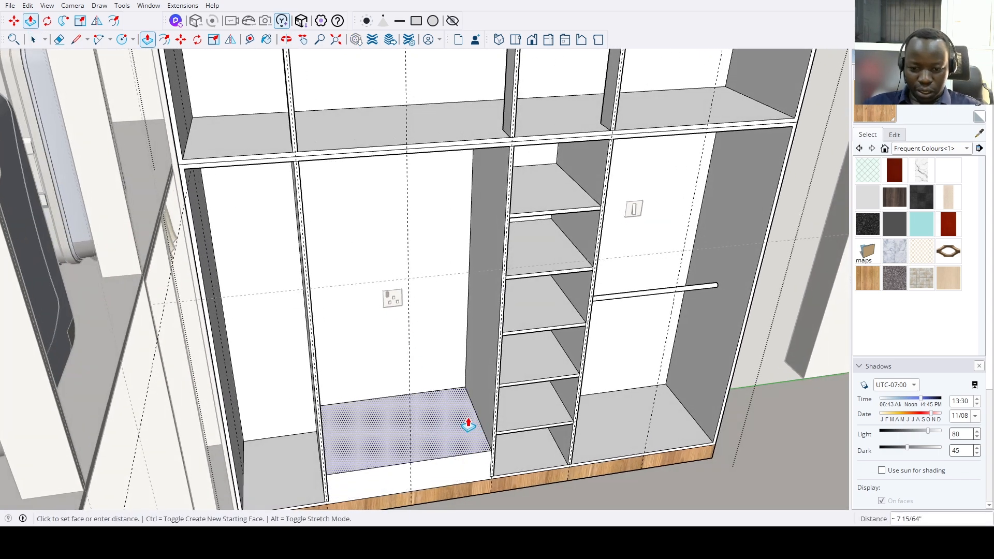
{"action": "left_click", "coordinate": [468, 425]}
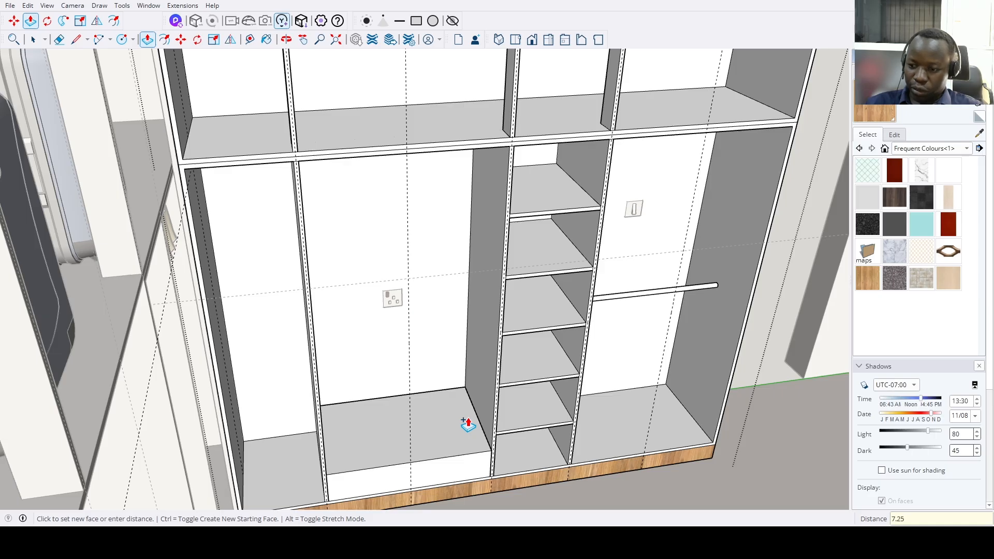
{"action": "scroll", "coordinate": [468, 425], "scroll_direction": "up", "scroll_amount": 3}
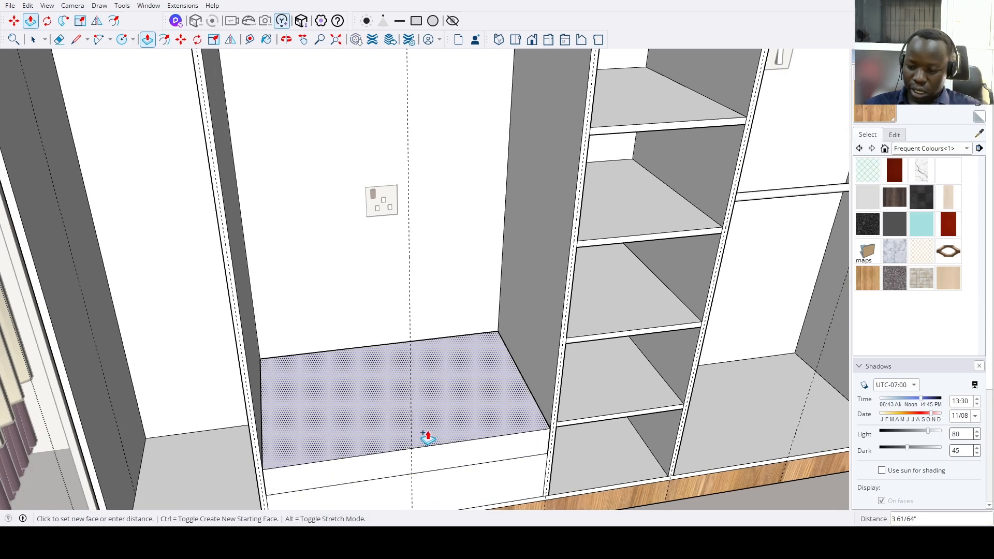
{"action": "key", "text": "Return"}
Extrude a new 0.75" thick shelf on top of the compartment block in the second lower bay.
{"action": "left_click", "coordinate": [444, 369]}
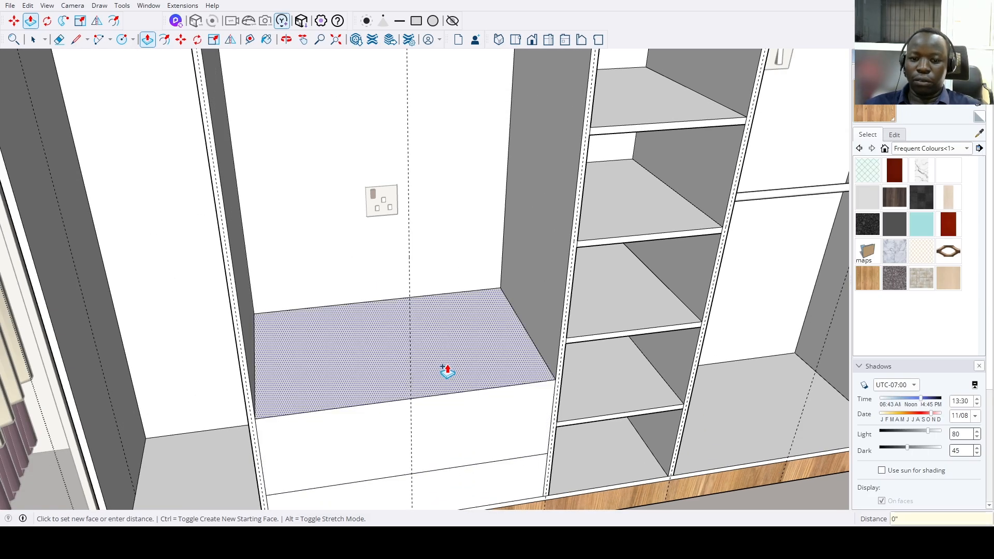
{"action": "type", "text": ".75"}
{"action": "key", "text": "Return"}
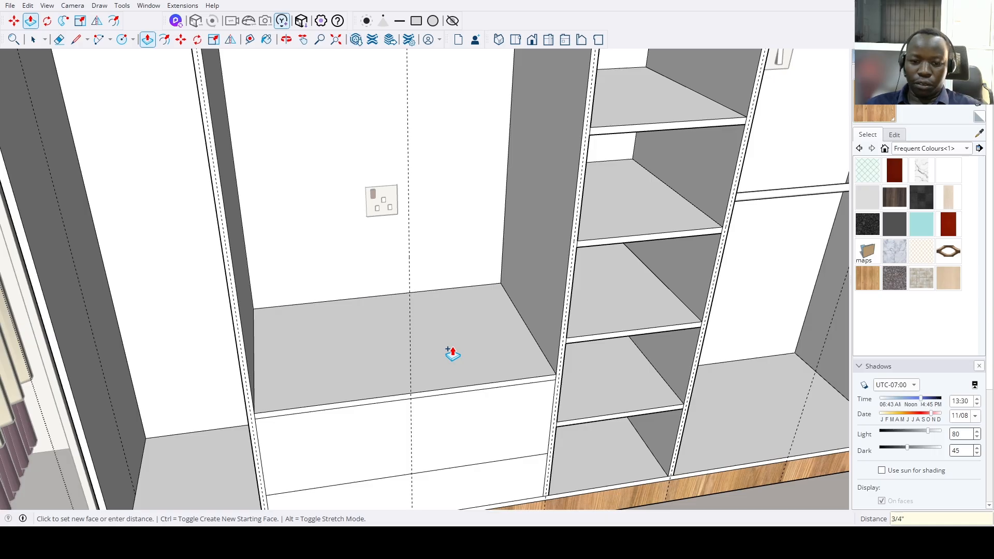
Stack an 11.25" high compartment block above the shelf and cap it with a 3/4" thick top shelf.
{"action": "left_click", "coordinate": [450, 352]}
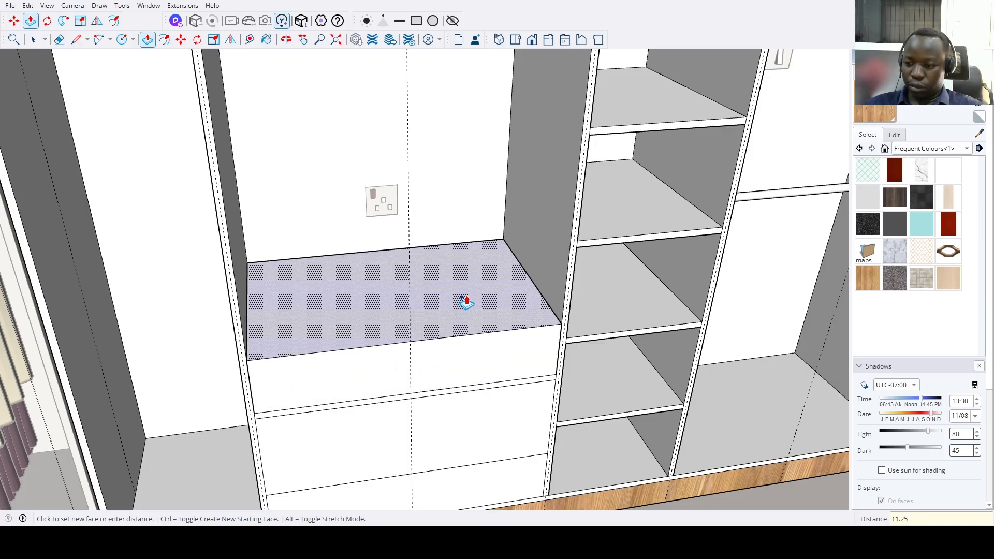
{"action": "key", "text": "Return"}
{"action": "left_click", "coordinate": [466, 300]}
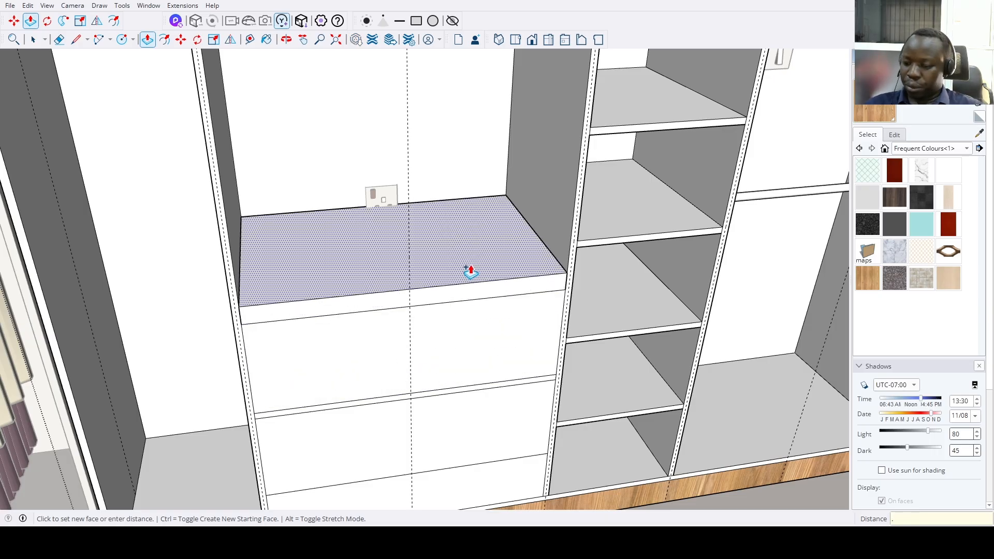
{"action": "key", "text": "Return"}
Remove the front faces of the two compartments above the drawer block and paint their exposed bottom surfaces white.
{"action": "middle_click_drag", "start_coordinate": [470, 271], "coordinate": [473, 302]}
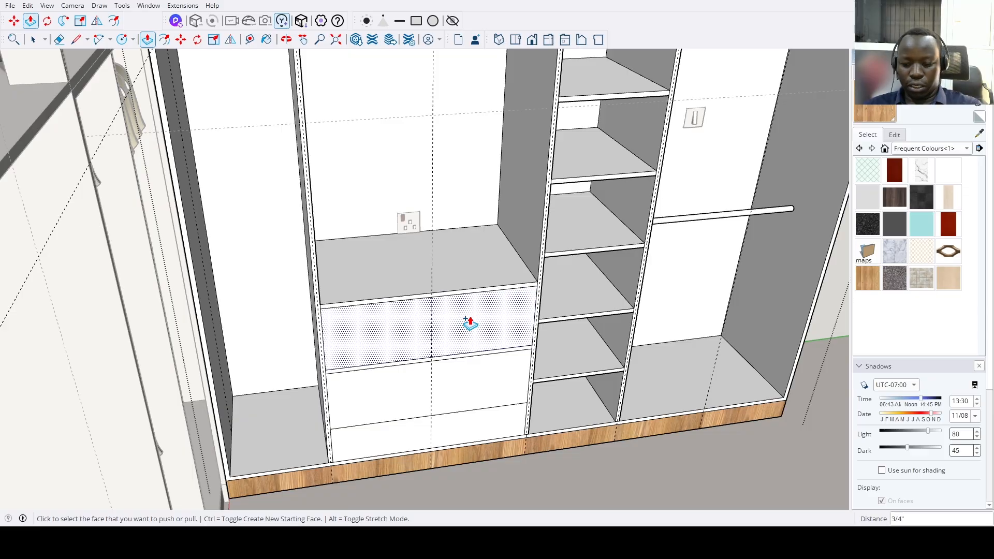
{"action": "key", "text": "space"}
{"action": "left_click", "coordinate": [469, 343]}
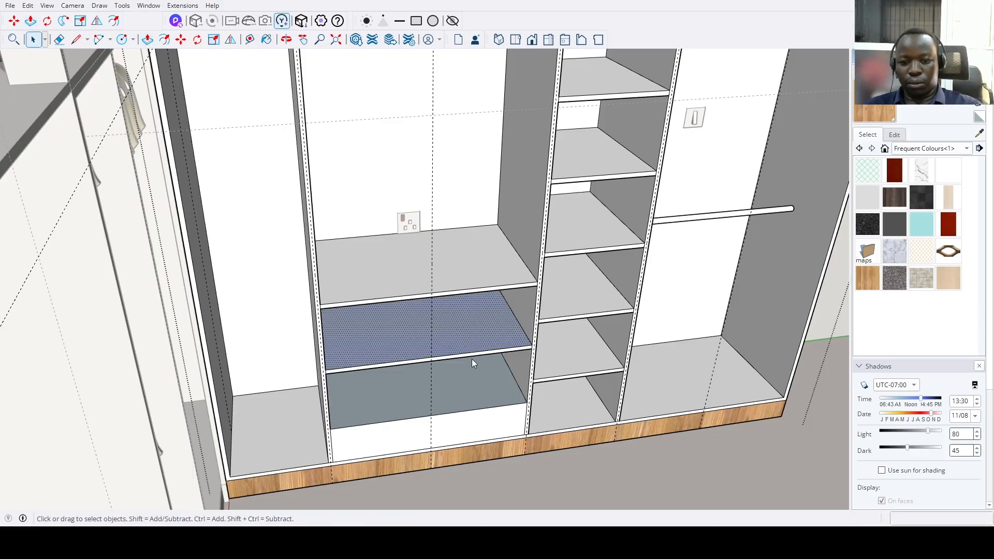
{"action": "left_click", "coordinate": [958, 176]}
{"action": "left_click", "coordinate": [495, 319]}
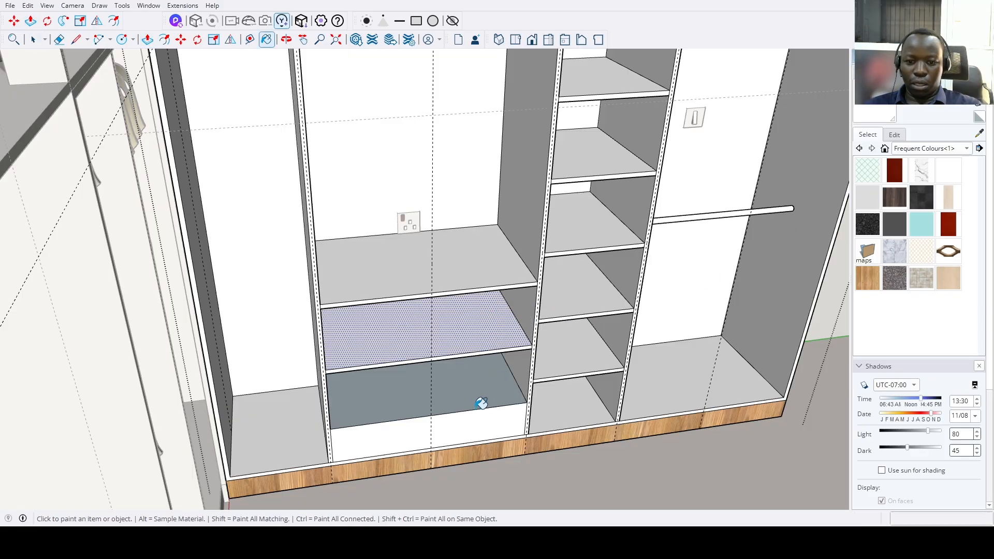
{"action": "left_click", "coordinate": [481, 395]}
Extrude a separate front panel out from the drawer block and extend its underside down to the wood plinth.
{"action": "middle_click_drag", "start_coordinate": [481, 394], "coordinate": [467, 412]}
{"action": "scroll", "coordinate": [469, 414], "scroll_direction": "up", "scroll_amount": 2}
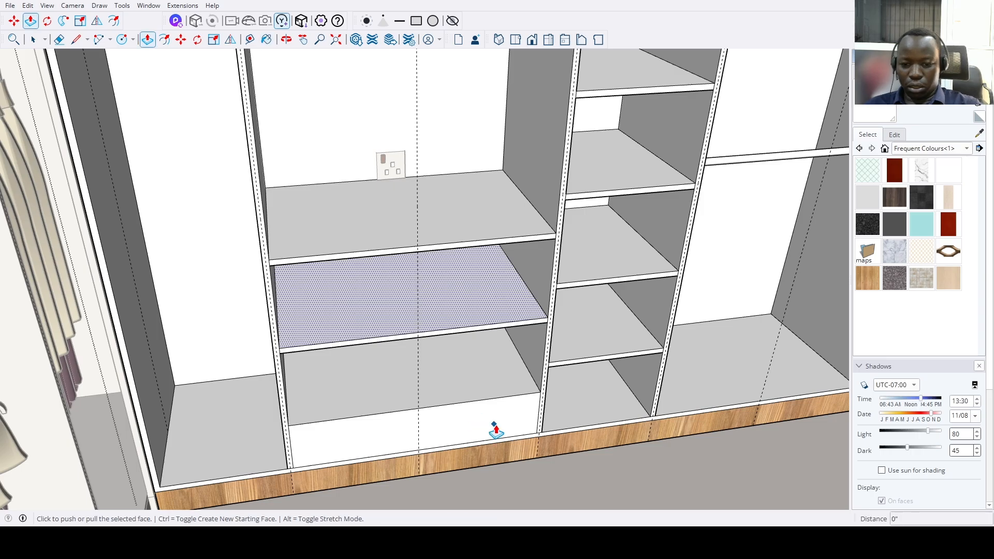
{"action": "key", "text": "Escape"}
{"action": "key", "text": "ctrl"}
{"action": "double_click", "coordinate": [519, 422]}
{"action": "middle_click_drag", "start_coordinate": [593, 402], "coordinate": [459, 340]}
{"action": "scroll", "coordinate": [464, 447], "scroll_direction": "up", "scroll_amount": 2}
{"action": "scroll", "coordinate": [440, 193], "scroll_direction": "up", "scroll_amount": 6}
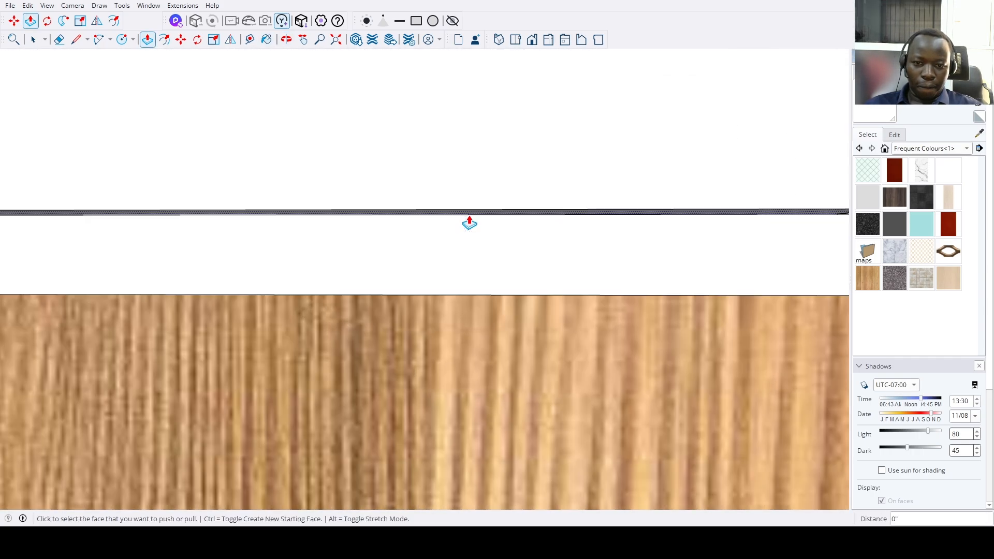
{"action": "left_click", "coordinate": [470, 221]}
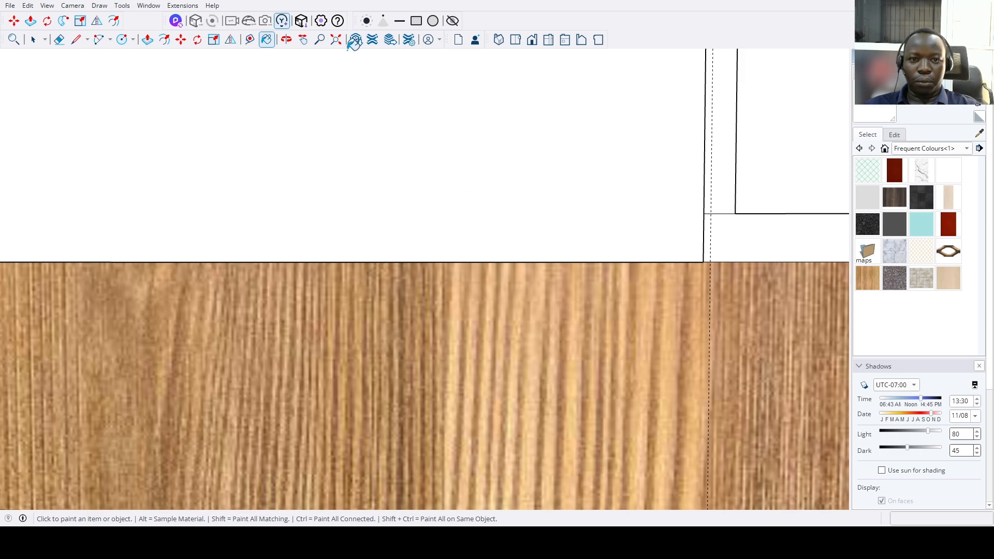
Paint the drawer front and its side edges with the same wood material as the plinth.
{"action": "left_click", "coordinate": [397, 233]}
{"action": "scroll", "coordinate": [397, 232], "scroll_direction": "down", "scroll_amount": 3}
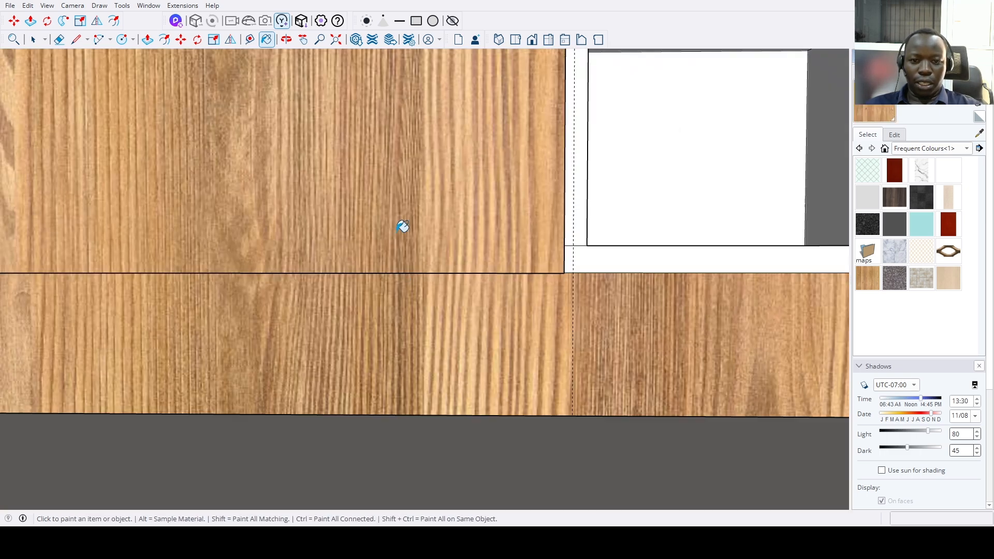
{"action": "left_click", "coordinate": [341, 45]}
{"action": "middle_click_drag", "start_coordinate": [381, 259], "coordinate": [468, 326]}
{"action": "scroll", "coordinate": [408, 278], "scroll_direction": "up", "scroll_amount": 5}
{"action": "scroll", "coordinate": [410, 272], "scroll_direction": "up", "scroll_amount": 8}
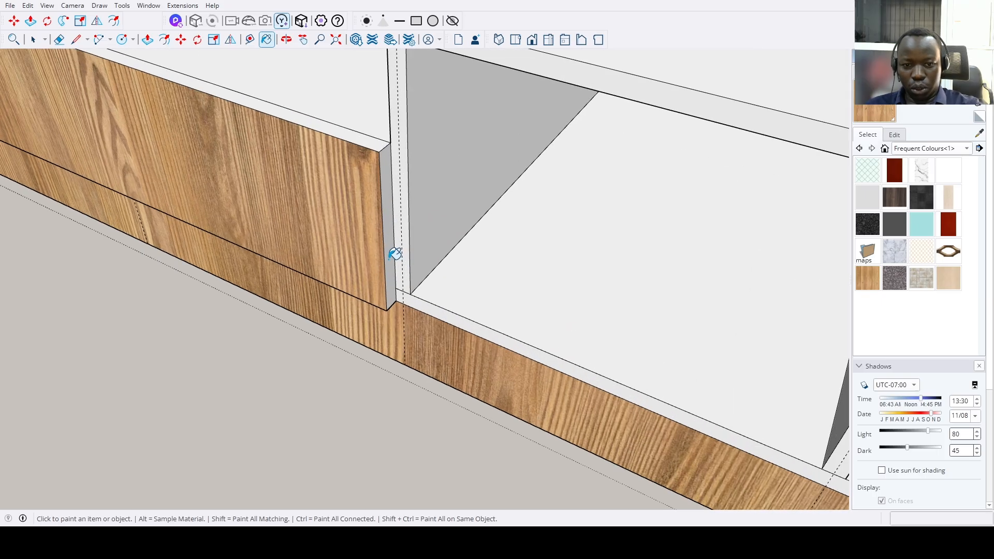
{"action": "scroll", "coordinate": [239, 243], "scroll_direction": "down", "scroll_amount": 3}
{"action": "middle_click_drag", "start_coordinate": [242, 242], "coordinate": [340, 231]}
{"action": "scroll", "coordinate": [228, 300], "scroll_direction": "up", "scroll_amount": 5}
{"action": "middle_click_drag", "start_coordinate": [186, 324], "coordinate": [308, 318]}
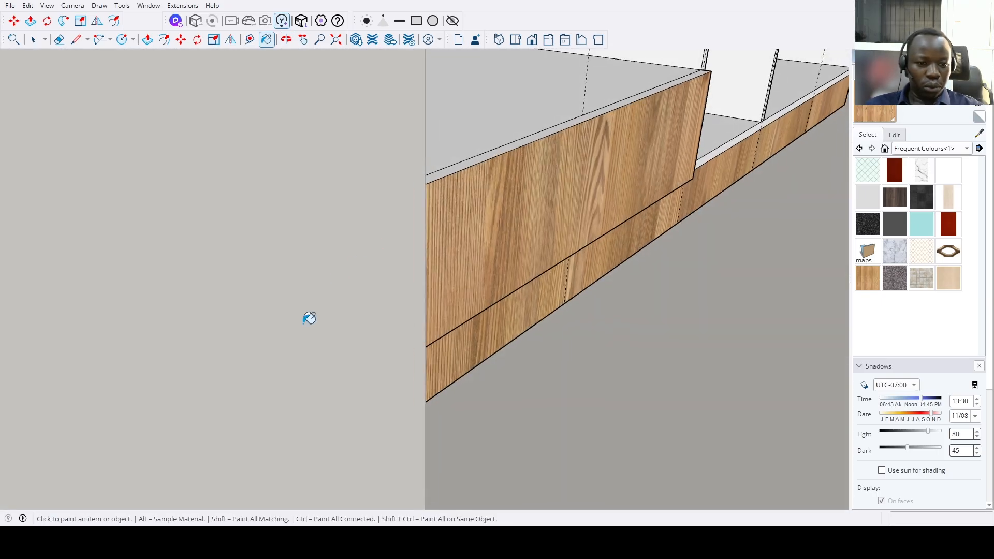
Extend both side edges of the wooden drawer front 3/8" outward over the adjoining dividers.
{"action": "middle_click_drag", "start_coordinate": [505, 179], "coordinate": [421, 223]}
{"action": "scroll", "coordinate": [277, 263], "scroll_direction": "up", "scroll_amount": 5}
{"action": "left_click", "coordinate": [256, 267]}
{"action": "scroll", "coordinate": [256, 263], "scroll_direction": "down", "scroll_amount": 5}
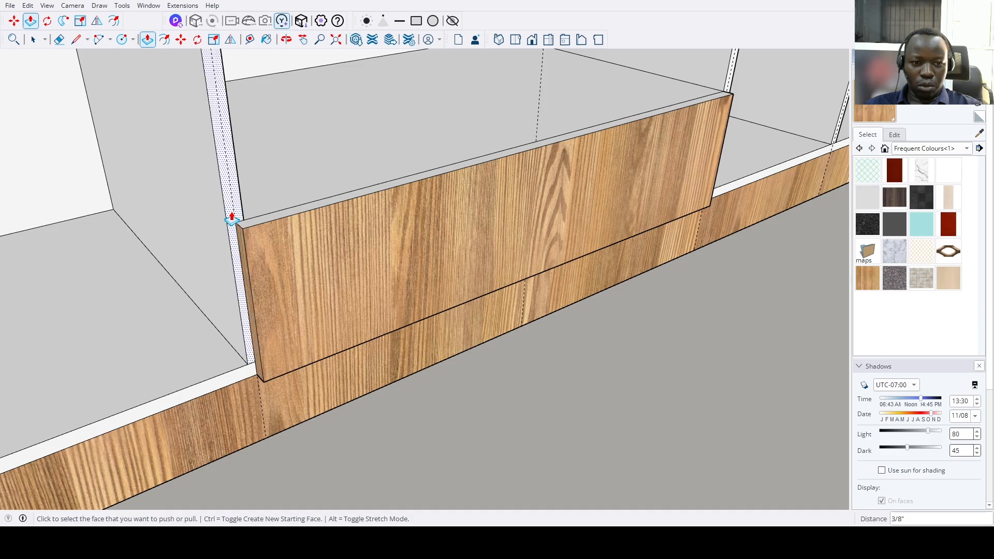
{"action": "scroll", "coordinate": [232, 219], "scroll_direction": "down", "scroll_amount": 5}
{"action": "scroll", "coordinate": [539, 273], "scroll_direction": "up", "scroll_amount": 8}
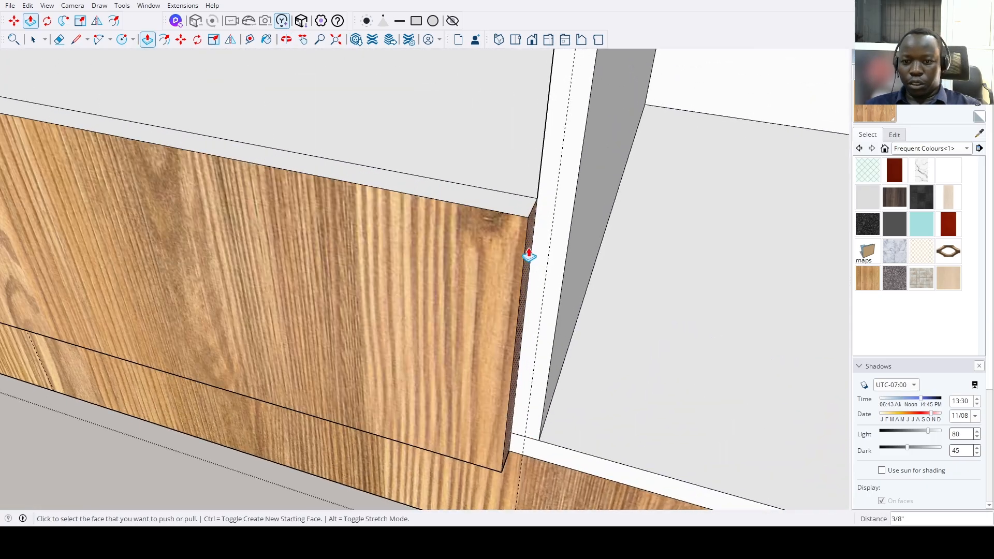
Measure the height of the wooden drawer front from its upper edge to its lower edge.
{"action": "scroll", "coordinate": [529, 256], "scroll_direction": "down", "scroll_amount": 5}
{"action": "key", "text": "t"}
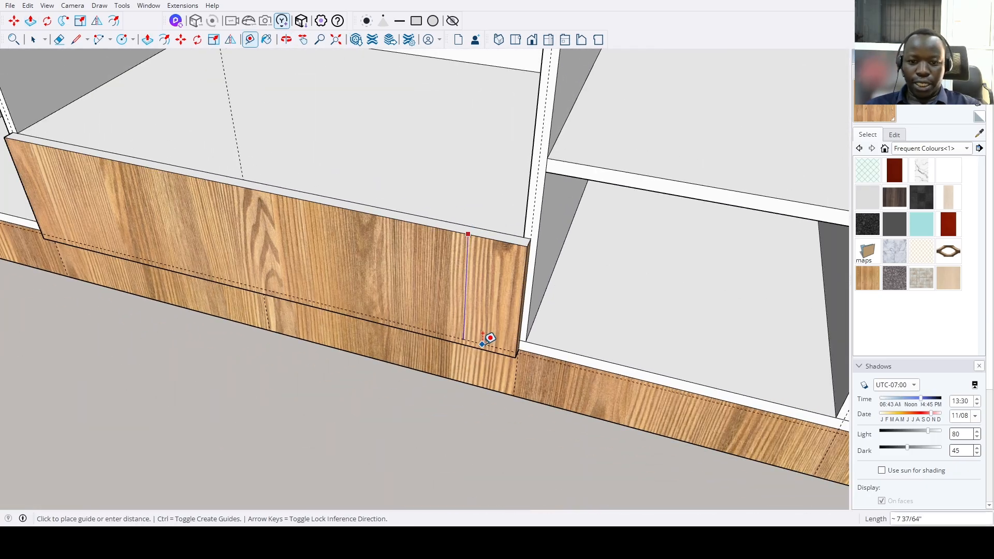
{"action": "scroll", "coordinate": [464, 318], "scroll_direction": "down", "scroll_amount": 6}
{"action": "key", "text": "Escape"}
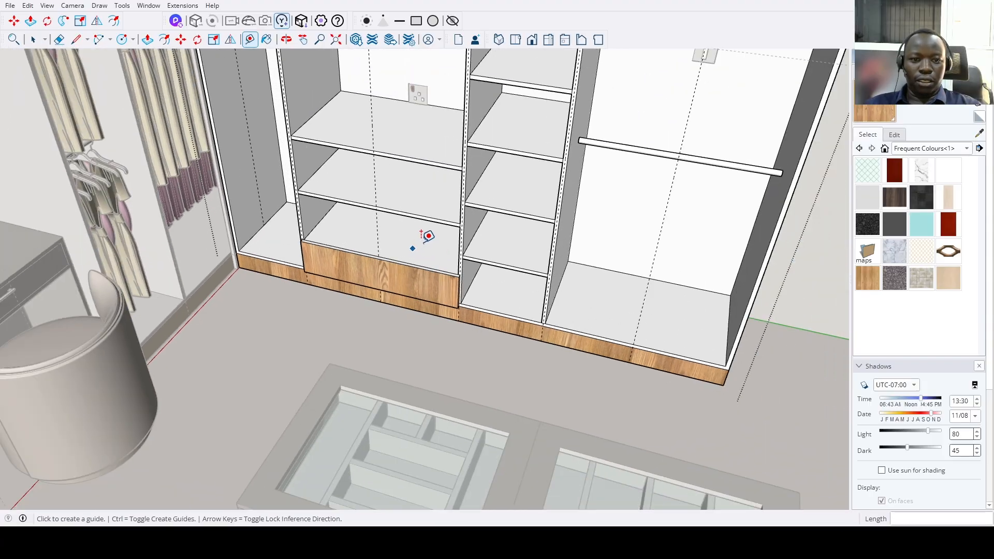
Delete the vertical construction guides running through the wardrobe's bays and dividers.
{"action": "scroll", "coordinate": [414, 181], "scroll_direction": "up", "scroll_amount": 1}
{"action": "scroll", "coordinate": [367, 186], "scroll_direction": "down", "scroll_amount": 2}
{"action": "scroll", "coordinate": [366, 195], "scroll_direction": "up", "scroll_amount": 5}
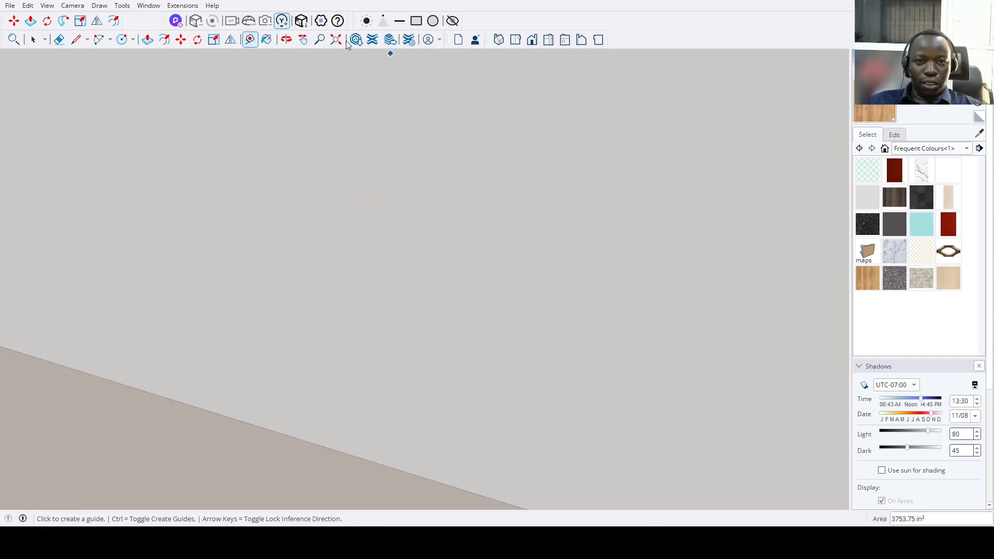
{"action": "middle_click_drag", "start_coordinate": [473, 279], "coordinate": [480, 385]}
{"action": "key", "text": "space"}
{"action": "scroll", "coordinate": [466, 228], "scroll_direction": "up", "scroll_amount": 3}
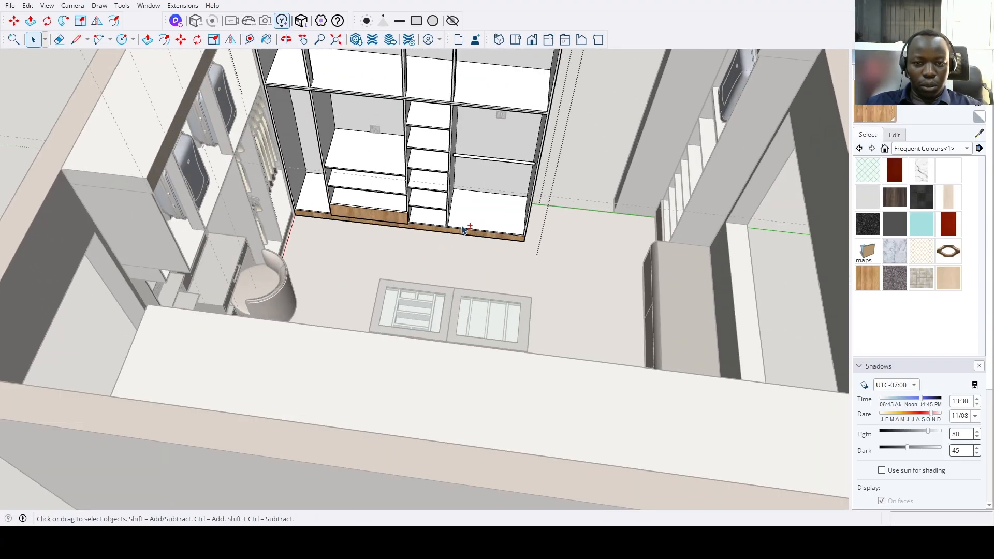
{"action": "middle_click_drag", "start_coordinate": [468, 228], "coordinate": [483, 329]}
{"action": "scroll", "coordinate": [482, 329], "scroll_direction": "up", "scroll_amount": 8}
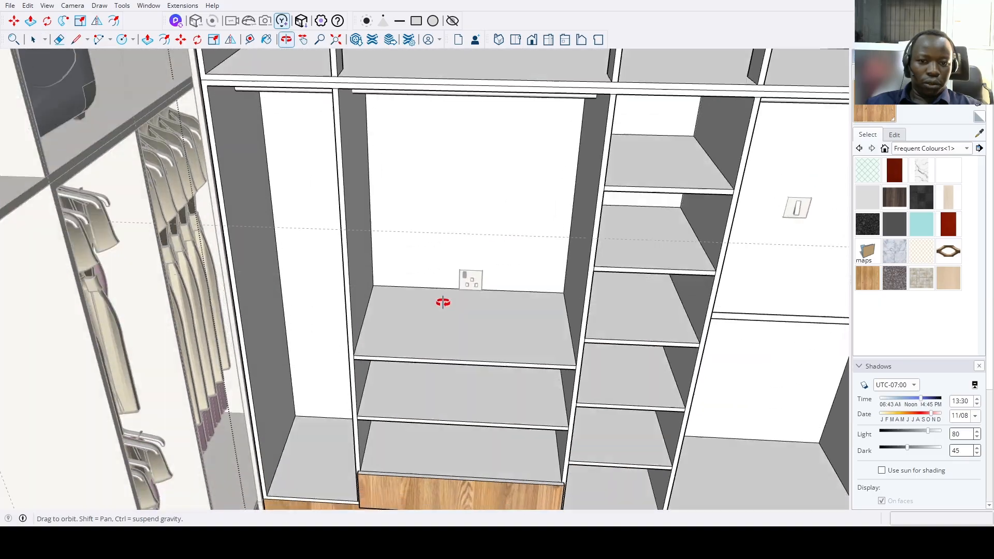
Paste the set of long hanging clothes onto the open floor beside the island and rotate it 90 degrees.
{"action": "middle_click_drag", "start_coordinate": [443, 302], "coordinate": [426, 264]}
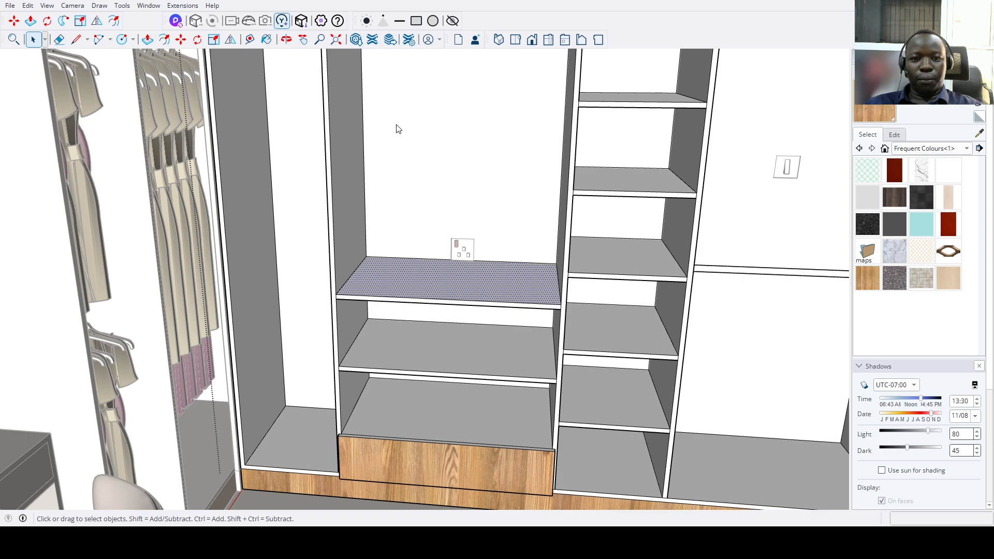
{"action": "key", "text": "ctrl+v"}
{"action": "scroll", "coordinate": [422, 341], "scroll_direction": "down", "scroll_amount": 3}
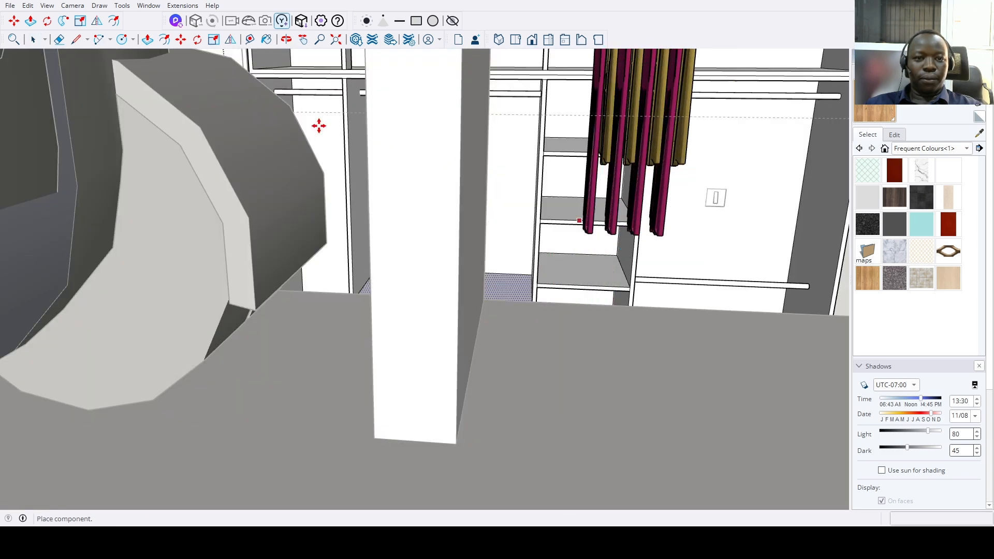
{"action": "left_click", "coordinate": [337, 41]}
{"action": "middle_click_drag", "start_coordinate": [549, 244], "coordinate": [466, 300]}
{"action": "middle_click_drag", "start_coordinate": [514, 240], "coordinate": [549, 317]}
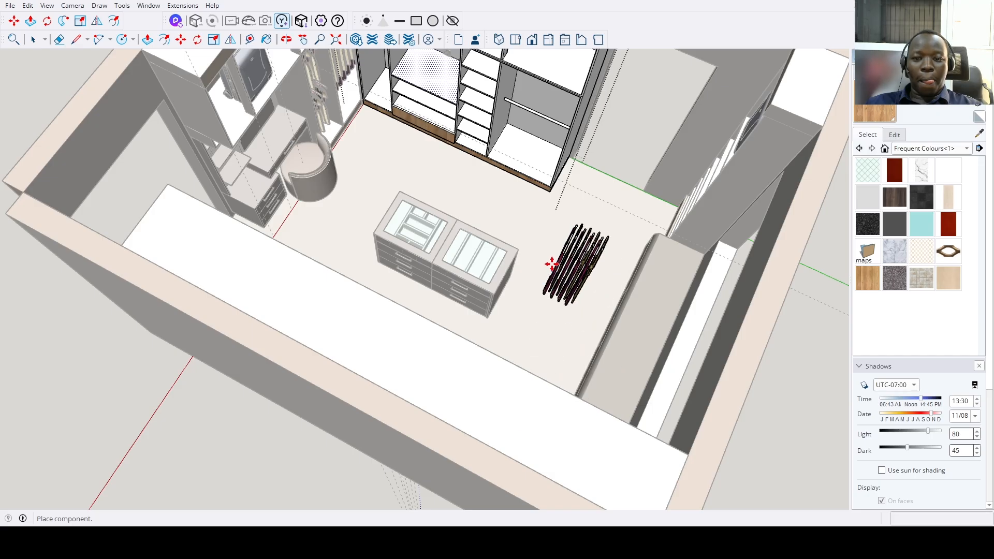
{"action": "scroll", "coordinate": [585, 199], "scroll_direction": "up", "scroll_amount": 10}
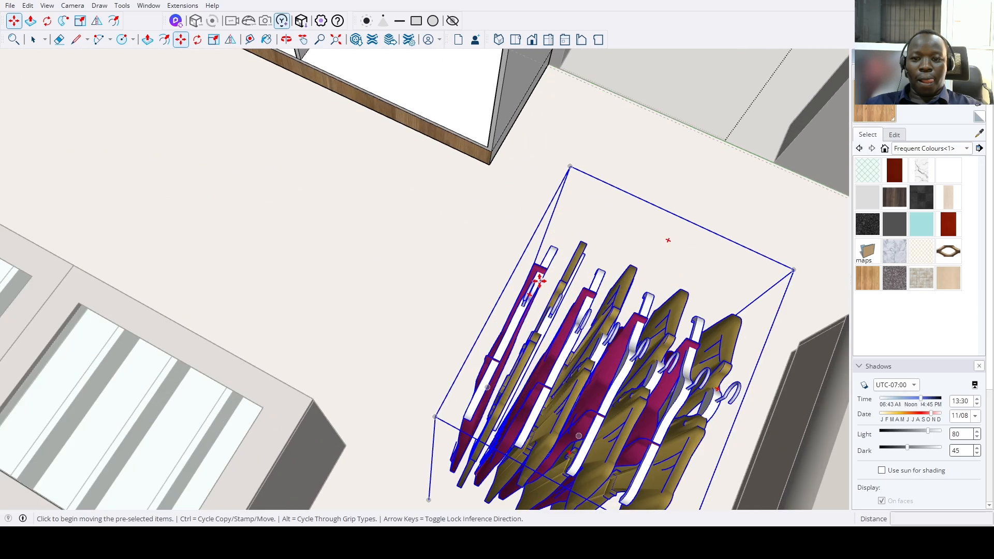
{"action": "scroll", "coordinate": [656, 192], "scroll_direction": "up", "scroll_amount": 3}
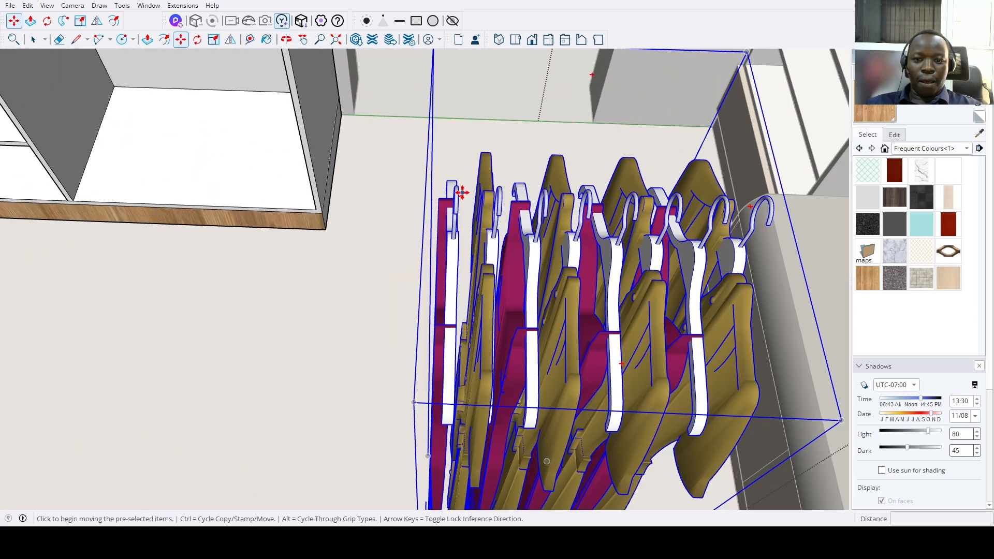
{"action": "left_click", "coordinate": [460, 195]}
{"action": "scroll", "coordinate": [518, 202], "scroll_direction": "down", "scroll_amount": 8}
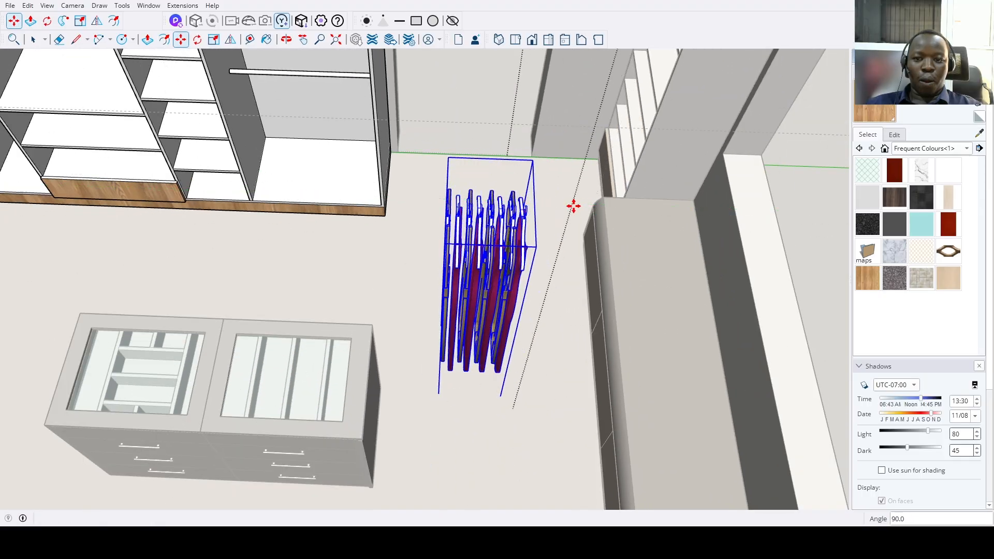
Move the long clothes by the end hanger's hook into the wardrobe's narrow end bay so the hangers hook over its rod.
{"action": "scroll", "coordinate": [489, 206], "scroll_direction": "up", "scroll_amount": 3}
{"action": "middle_click_drag", "start_coordinate": [492, 207], "coordinate": [573, 278]}
{"action": "scroll", "coordinate": [284, 170], "scroll_direction": "up", "scroll_amount": 10}
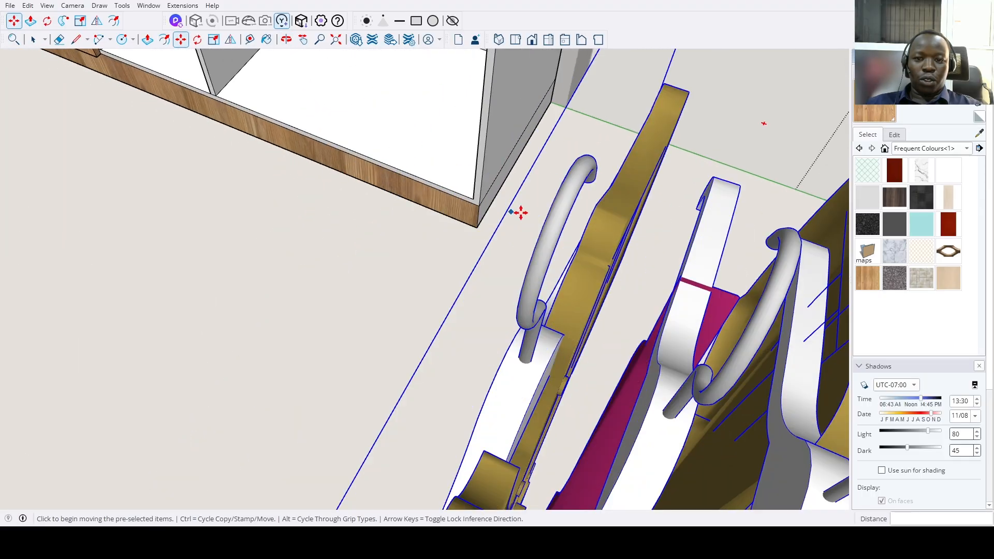
{"action": "mouse_move", "coordinate": [521, 212]}
{"action": "middle_mouse_down"}
{"action": "mouse_move", "coordinate": [577, 222]}
{"action": "mouse_move", "coordinate": [506, 207]}
{"action": "middle_mouse_up"}
{"action": "scroll", "coordinate": [506, 211], "scroll_direction": "up", "scroll_amount": 3}
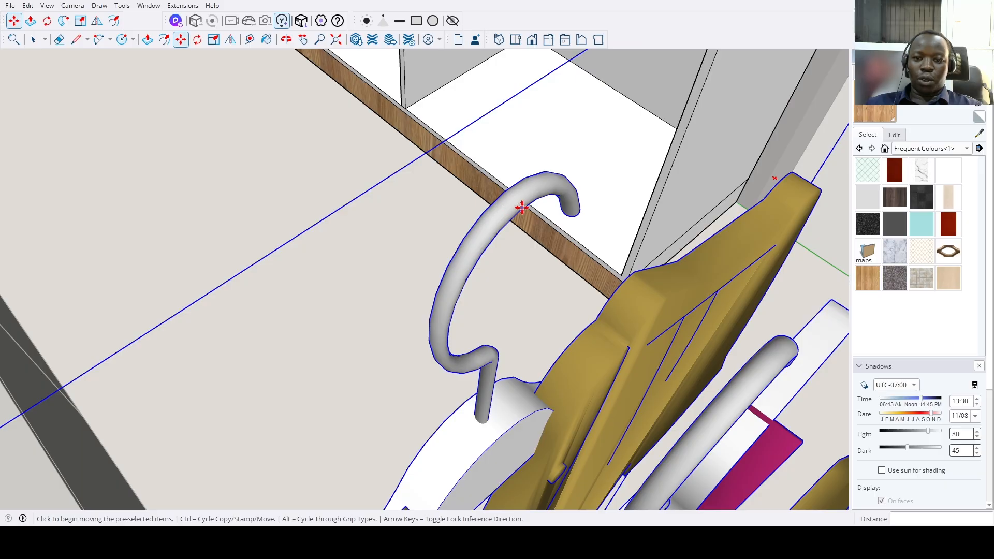
{"action": "left_click", "coordinate": [521, 208]}
{"action": "scroll", "coordinate": [521, 208], "scroll_direction": "down", "scroll_amount": 5}
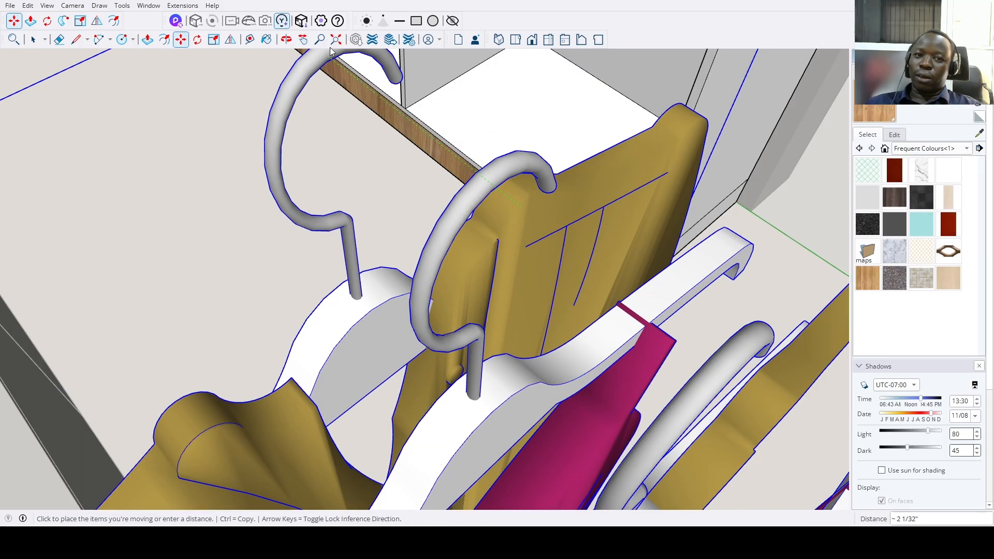
{"action": "scroll", "coordinate": [358, 191], "scroll_direction": "down", "scroll_amount": 10}
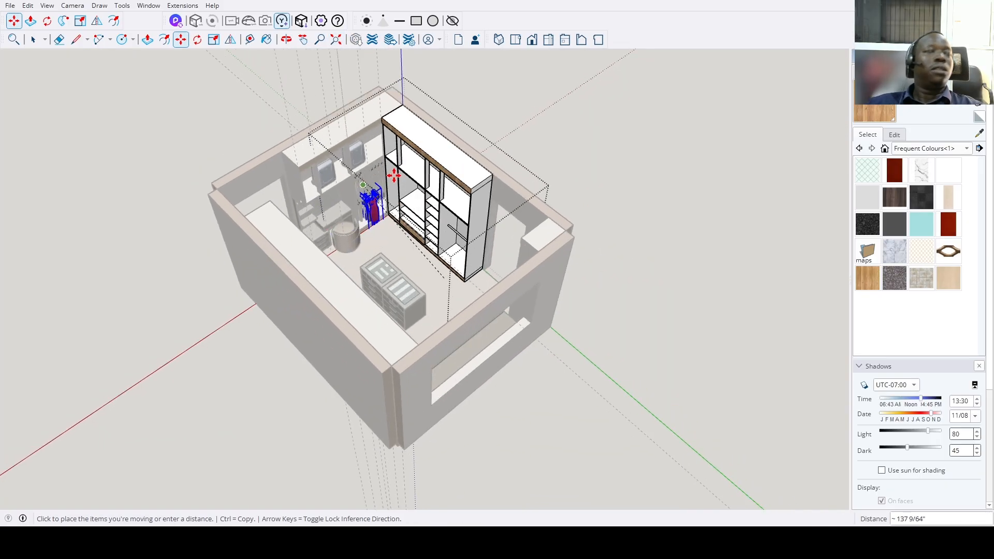
{"action": "scroll", "coordinate": [392, 172], "scroll_direction": "up", "scroll_amount": 4}
{"action": "scroll", "coordinate": [406, 181], "scroll_direction": "up", "scroll_amount": 8}
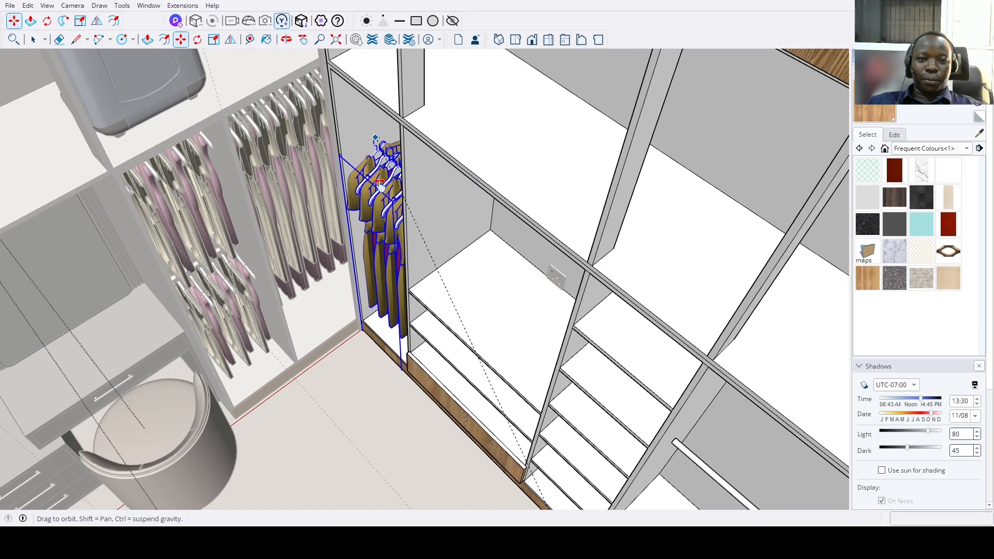
{"action": "middle_click_drag", "start_coordinate": [380, 184], "coordinate": [461, 228]}
{"action": "scroll", "coordinate": [443, 181], "scroll_direction": "up", "scroll_amount": 4}
{"action": "scroll", "coordinate": [451, 197], "scroll_direction": "up", "scroll_amount": 10}
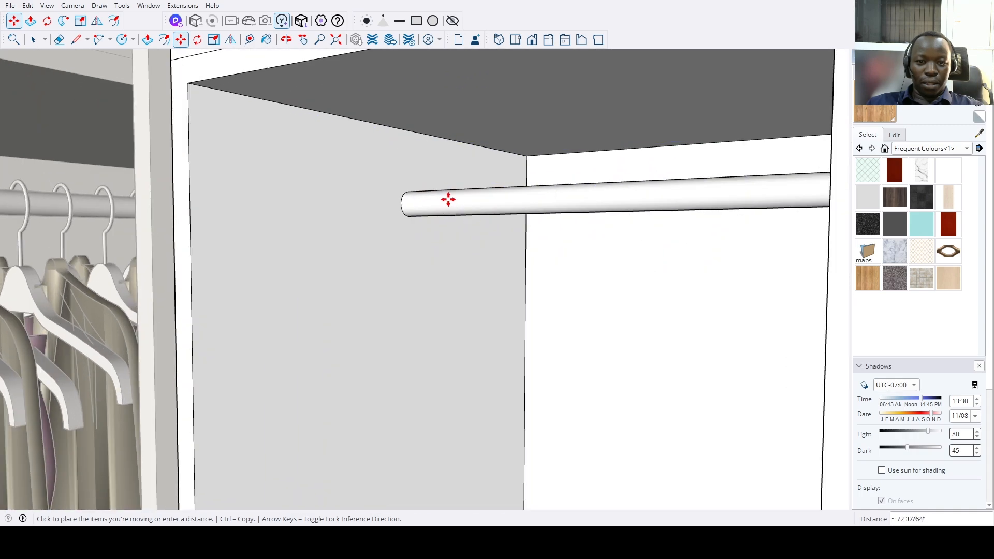
{"action": "scroll", "coordinate": [422, 207], "scroll_direction": "down", "scroll_amount": 6}
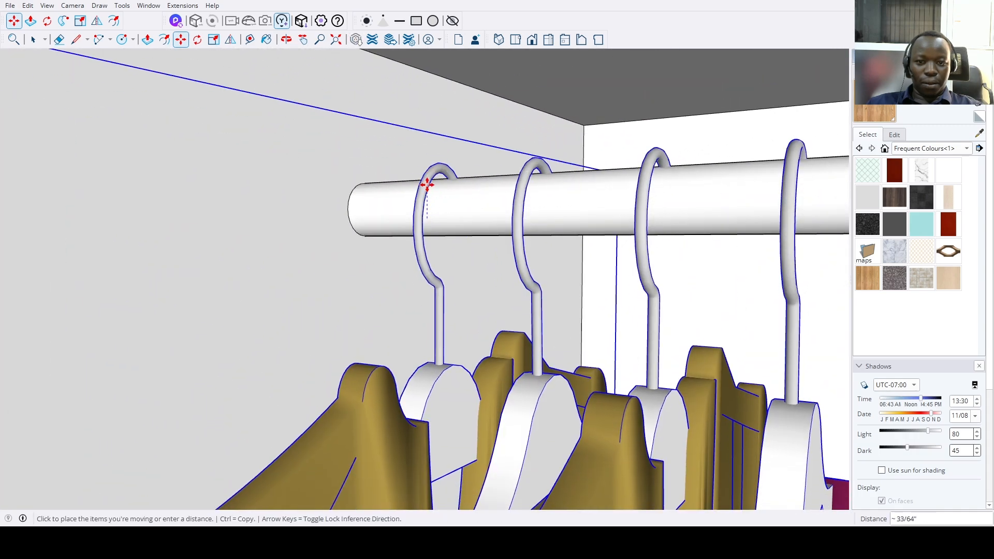
{"action": "scroll", "coordinate": [398, 259], "scroll_direction": "down", "scroll_amount": 5}
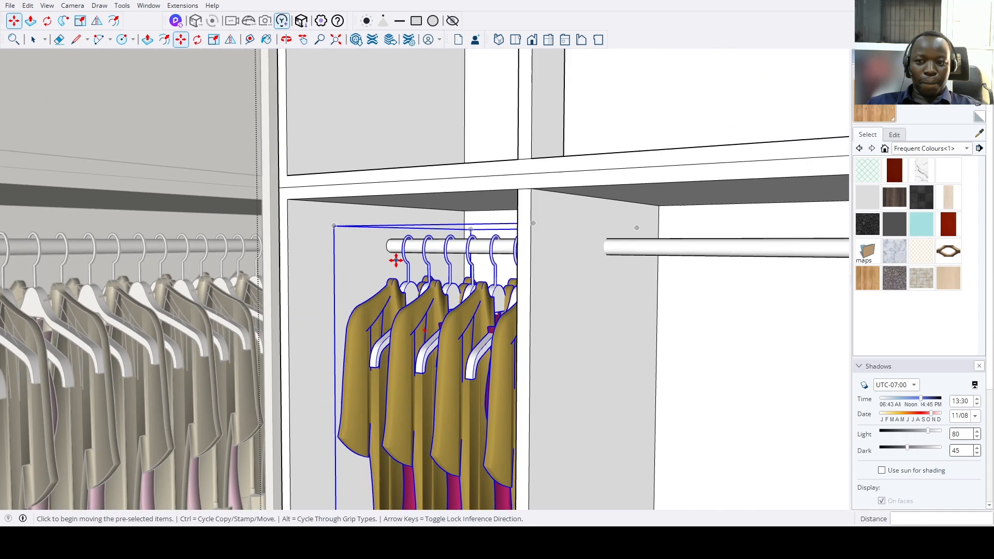
Paste the wider row of hanging clothes in front of the wardrobe and rotate it parallel to the wardrobe.
{"action": "middle_click_drag", "start_coordinate": [395, 261], "coordinate": [436, 88]}
{"action": "middle_click_drag", "start_coordinate": [440, 226], "coordinate": [449, 324]}
{"action": "middle_click_drag", "start_coordinate": [398, 240], "coordinate": [445, 366], "text": "shift"}
{"action": "scroll", "coordinate": [378, 306], "scroll_direction": "up", "scroll_amount": 2}
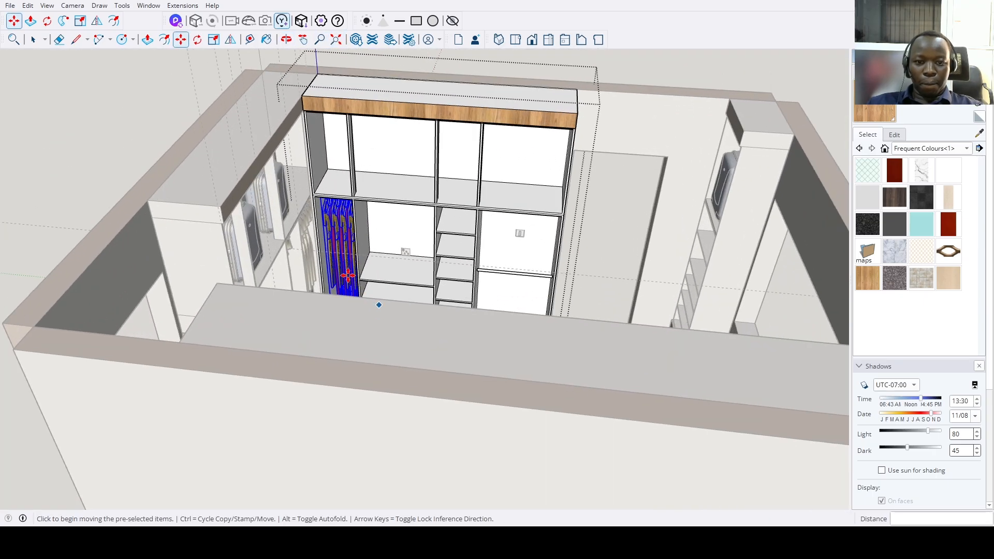
{"action": "middle_click_drag", "start_coordinate": [350, 271], "coordinate": [353, 283]}
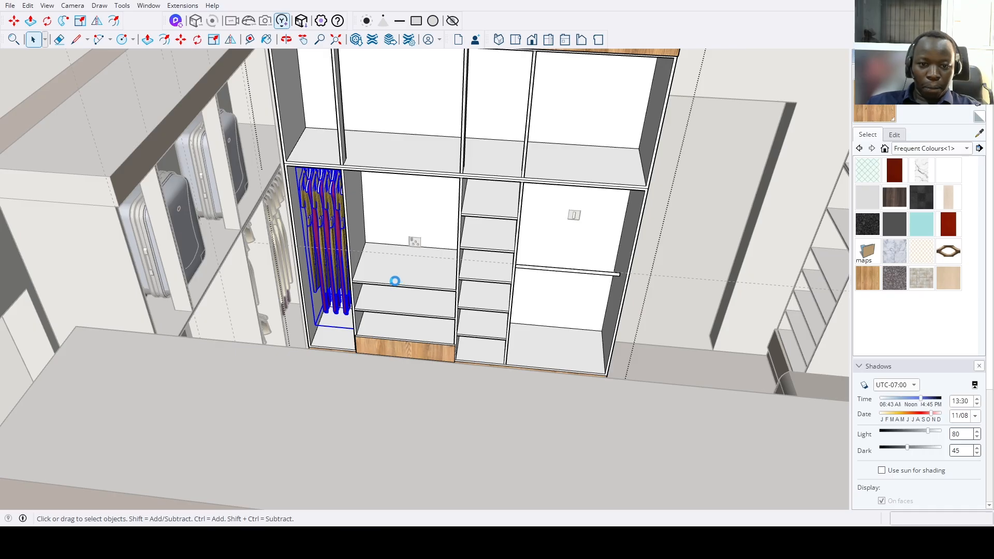
{"action": "left_click", "coordinate": [394, 281]}
{"action": "scroll", "coordinate": [397, 286], "scroll_direction": "up", "scroll_amount": 2}
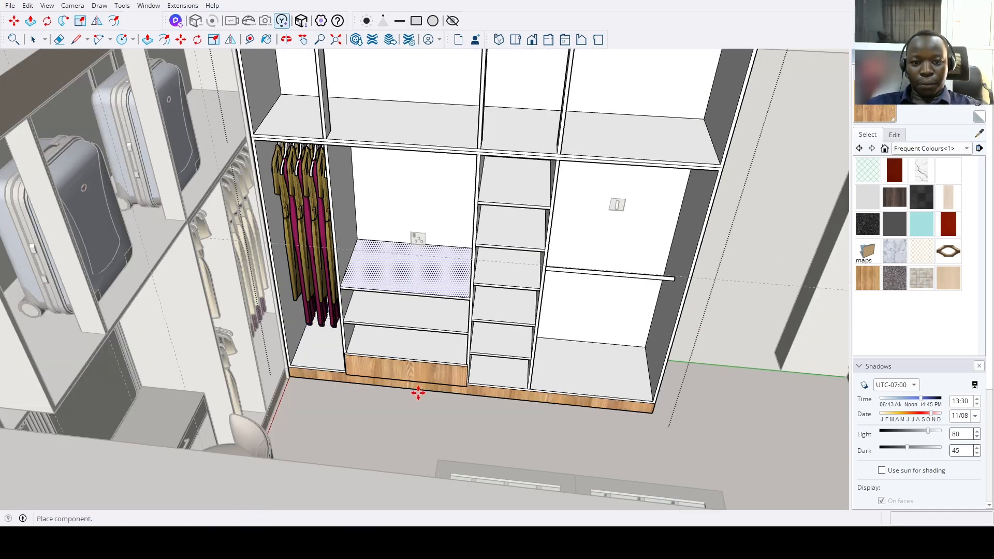
{"action": "scroll", "coordinate": [419, 394], "scroll_direction": "down", "scroll_amount": 2}
{"action": "middle_click_drag", "start_coordinate": [455, 377], "coordinate": [415, 421]}
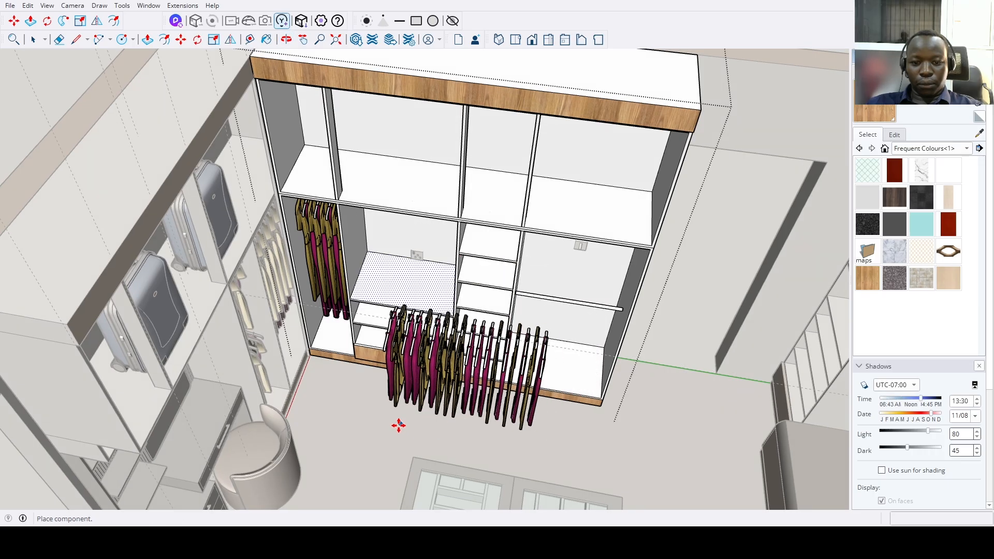
{"action": "left_click", "coordinate": [397, 428]}
{"action": "key", "text": "m"}
{"action": "scroll", "coordinate": [323, 284], "scroll_direction": "up", "scroll_amount": 5}
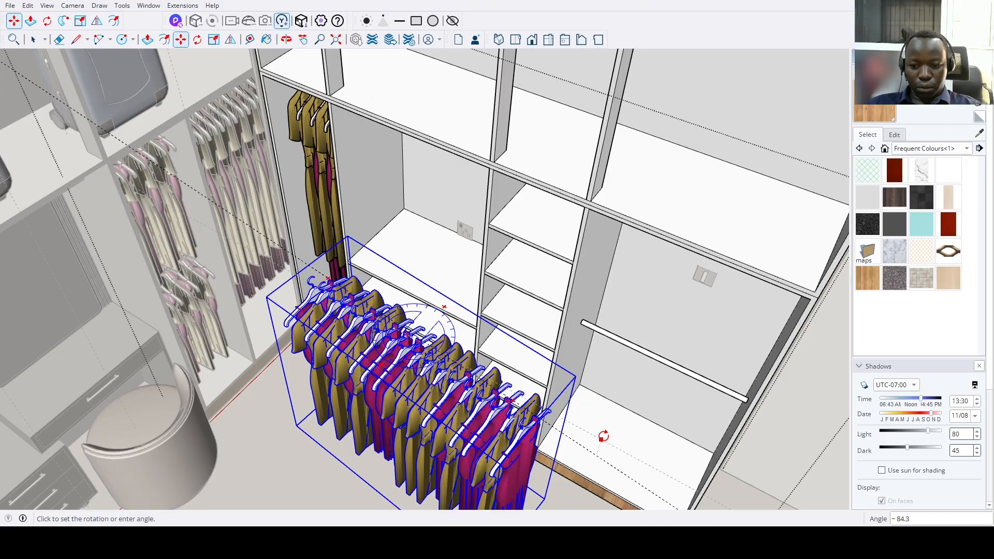
{"action": "left_click", "coordinate": [664, 467]}
Move the wider clothes row by its first hanger's hook onto the rod above the drawer bay's shelves.
{"action": "scroll", "coordinate": [344, 293], "scroll_direction": "up", "scroll_amount": 5}
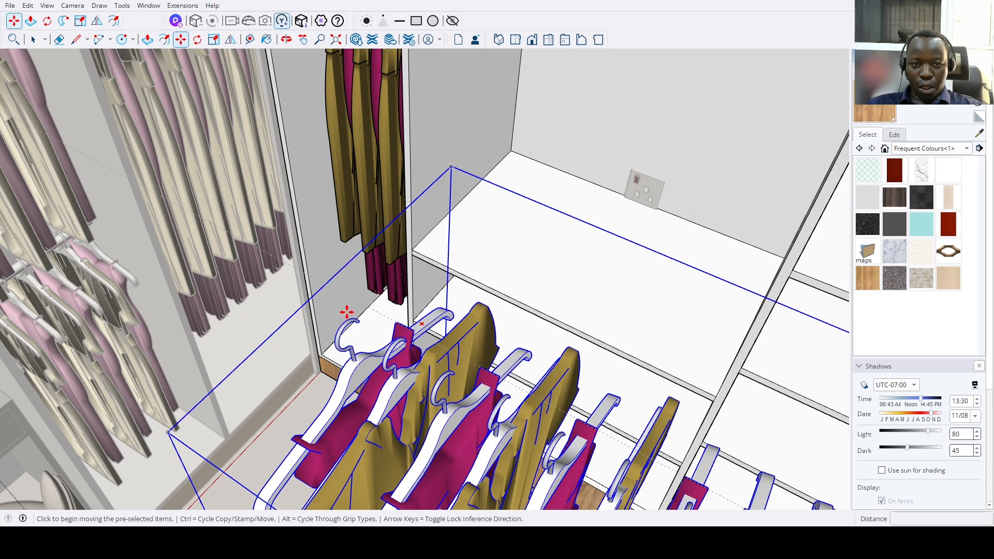
{"action": "left_click", "coordinate": [346, 313]}
{"action": "key", "text": "shift+z"}
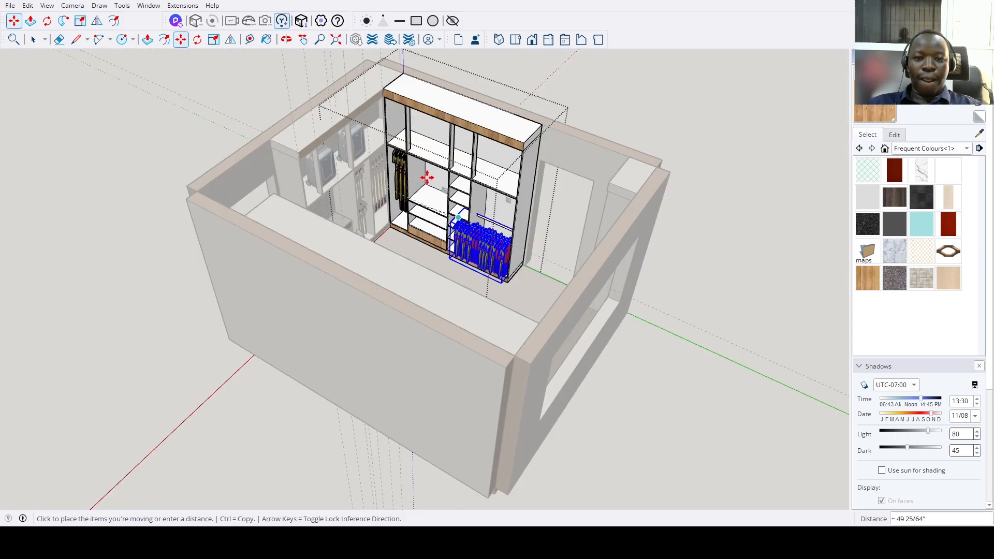
{"action": "scroll", "coordinate": [422, 176], "scroll_direction": "up", "scroll_amount": 6}
{"action": "scroll", "coordinate": [423, 172], "scroll_direction": "up", "scroll_amount": 8}
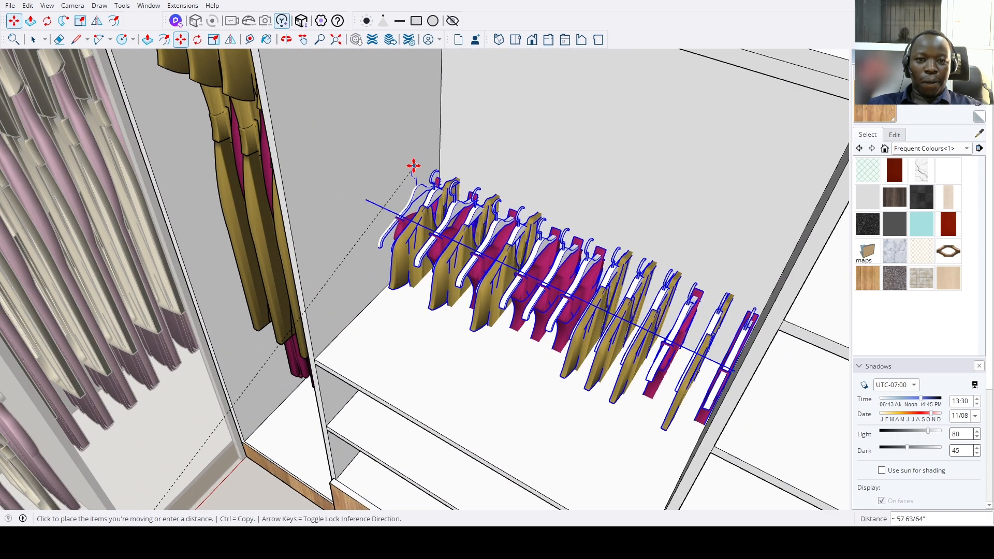
{"action": "middle_click_drag", "start_coordinate": [414, 166], "coordinate": [392, 281]}
{"action": "middle_click_drag", "start_coordinate": [391, 337], "coordinate": [371, 184]}
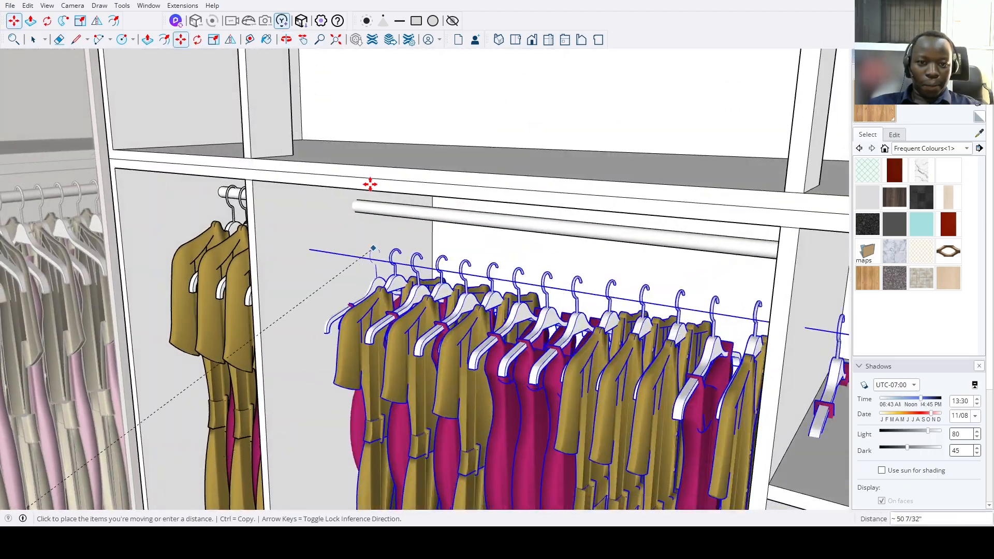
{"action": "scroll", "coordinate": [371, 207], "scroll_direction": "up", "scroll_amount": 6}
{"action": "scroll", "coordinate": [372, 205], "scroll_direction": "up", "scroll_amount": 2}
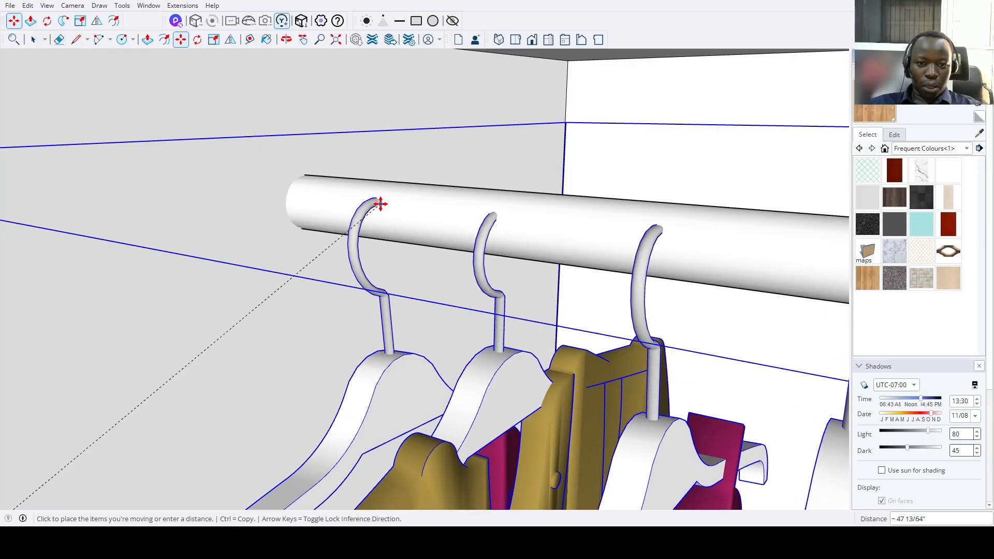
{"action": "left_click", "coordinate": [379, 204]}
{"action": "left_click", "coordinate": [361, 227]}
{"action": "left_click", "coordinate": [362, 180]}
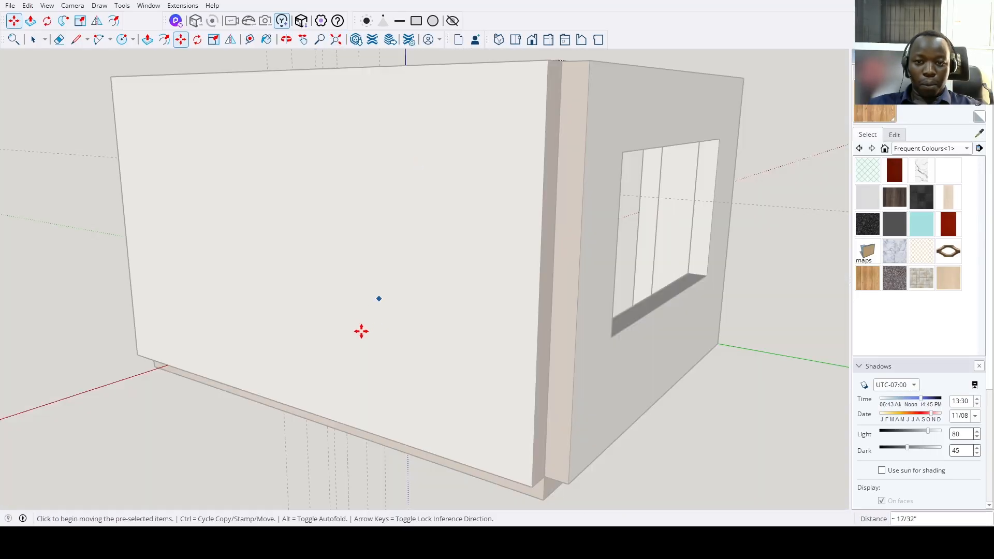
Delete the garments of the wider clothes row that run past the divider into the narrow shelf bay.
{"action": "middle_click_drag", "start_coordinate": [362, 331], "coordinate": [532, 288]}
{"action": "scroll", "coordinate": [456, 233], "scroll_direction": "up", "scroll_amount": 4}
{"action": "key", "text": "space"}
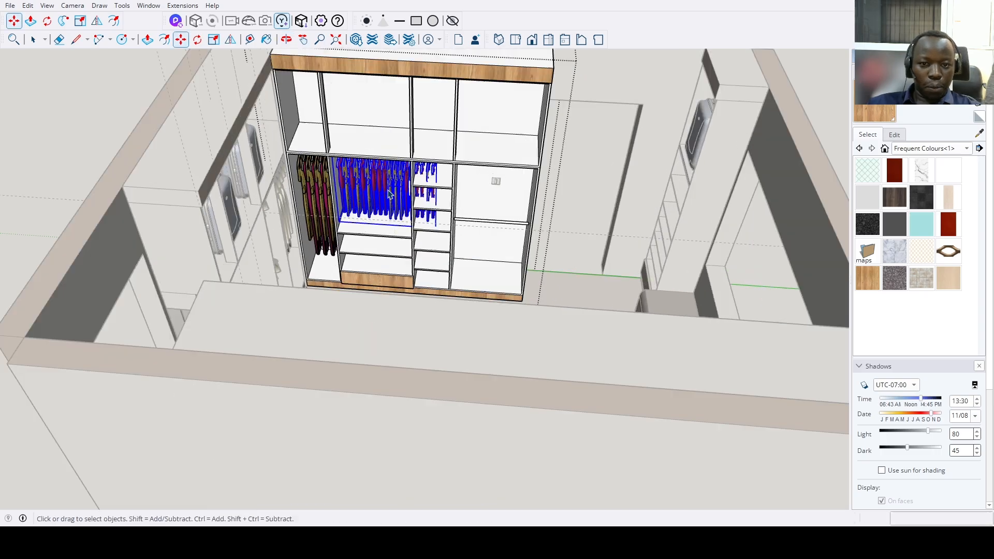
{"action": "double_click", "coordinate": [408, 149]}
{"action": "left_click_drag", "start_coordinate": [395, 110], "coordinate": [489, 251]}
{"action": "middle_click_drag", "start_coordinate": [489, 251], "coordinate": [409, 181]}
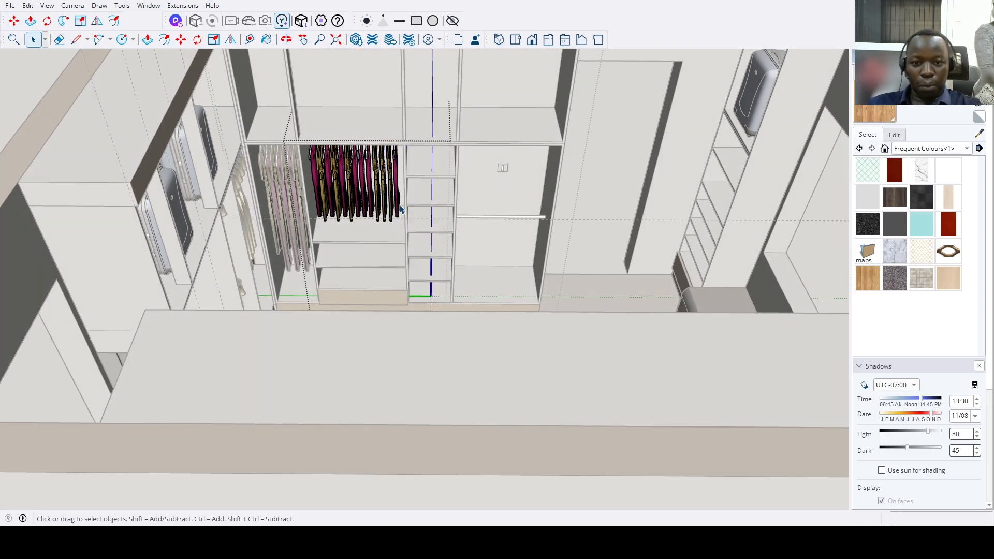
{"action": "left_click", "coordinate": [572, 196]}
Copy the trimmed clothes row about 52" along the wardrobe into the upper part of the double-rod bay.
{"action": "left_click", "coordinate": [384, 184]}
{"action": "scroll", "coordinate": [386, 184], "scroll_direction": "up", "scroll_amount": 4}
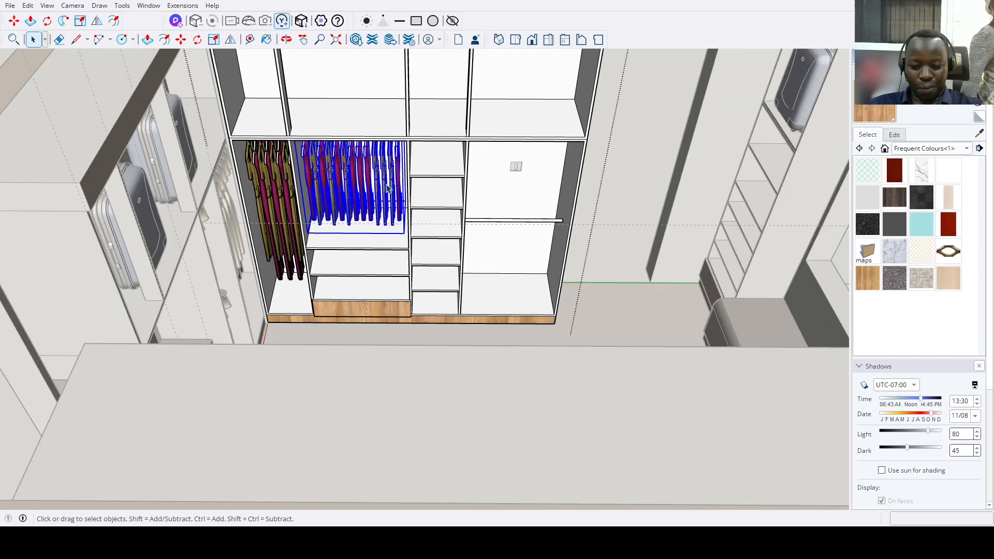
{"action": "key", "text": "m"}
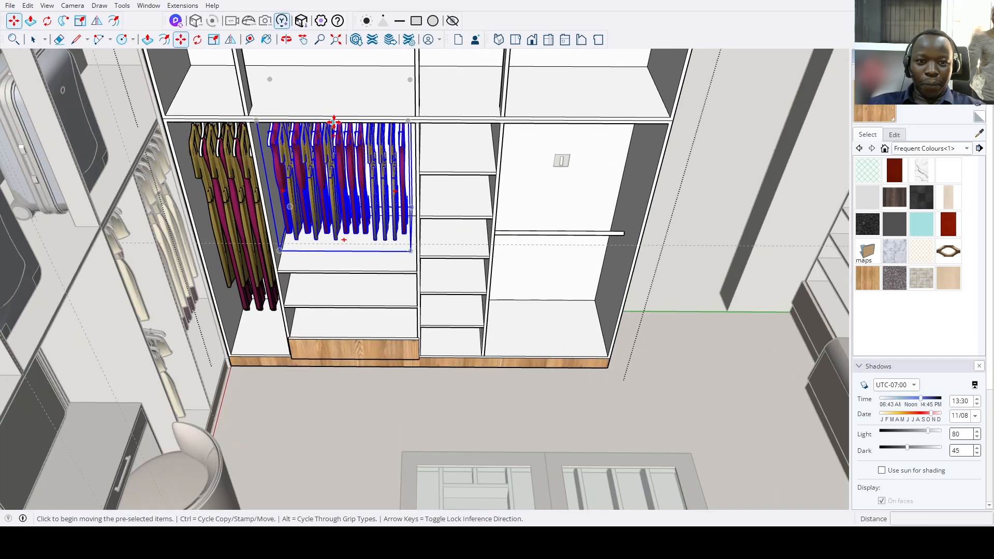
{"action": "left_click", "coordinate": [334, 122]}
{"action": "key", "text": "ctrl"}
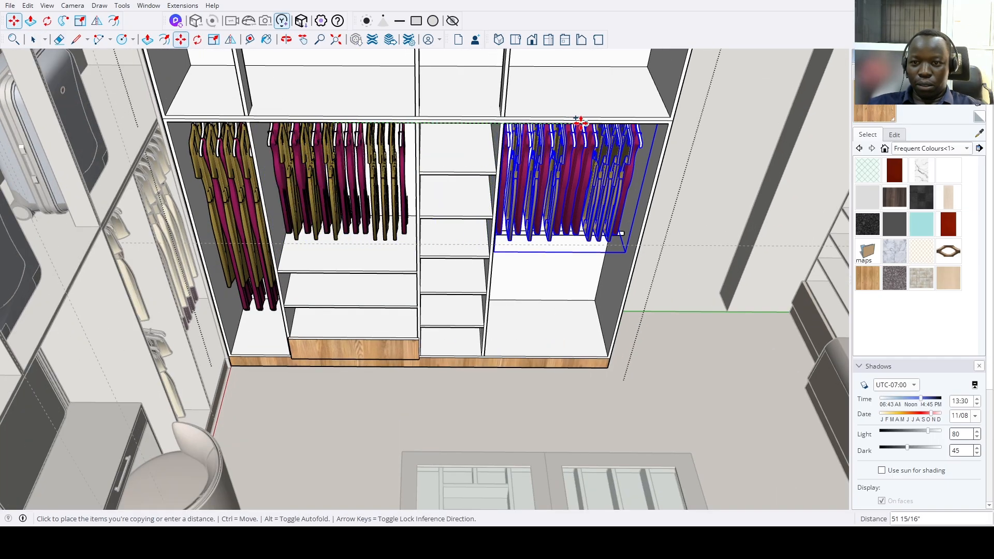
{"action": "left_click", "coordinate": [583, 122]}
{"action": "key", "text": "space"}
Copy the clothes row in the double-rod bay about 41" down to its lower rod.
{"action": "middle_click_drag", "start_coordinate": [583, 122], "coordinate": [585, 207]}
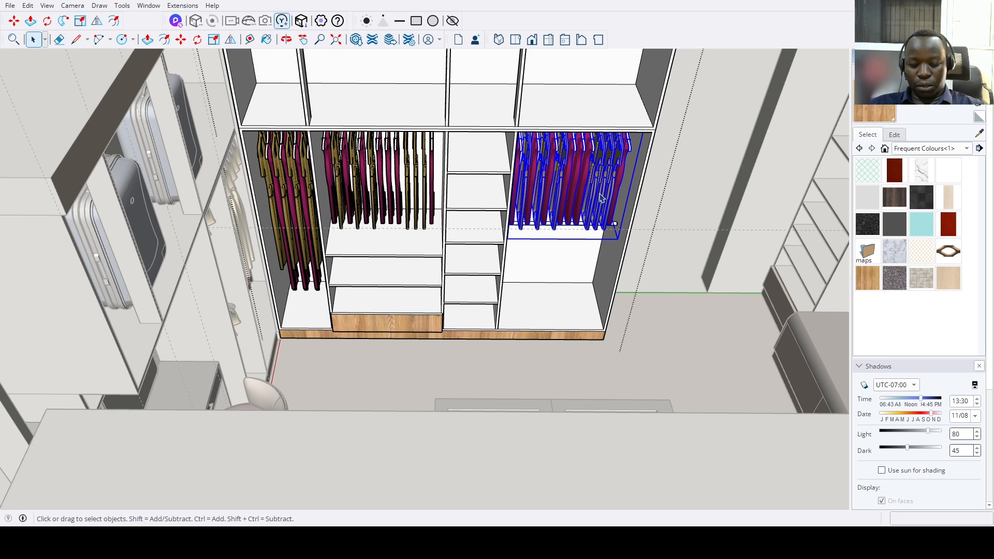
{"action": "key", "text": "m"}
{"action": "left_click", "coordinate": [602, 185]}
{"action": "key", "text": "ctrl"}
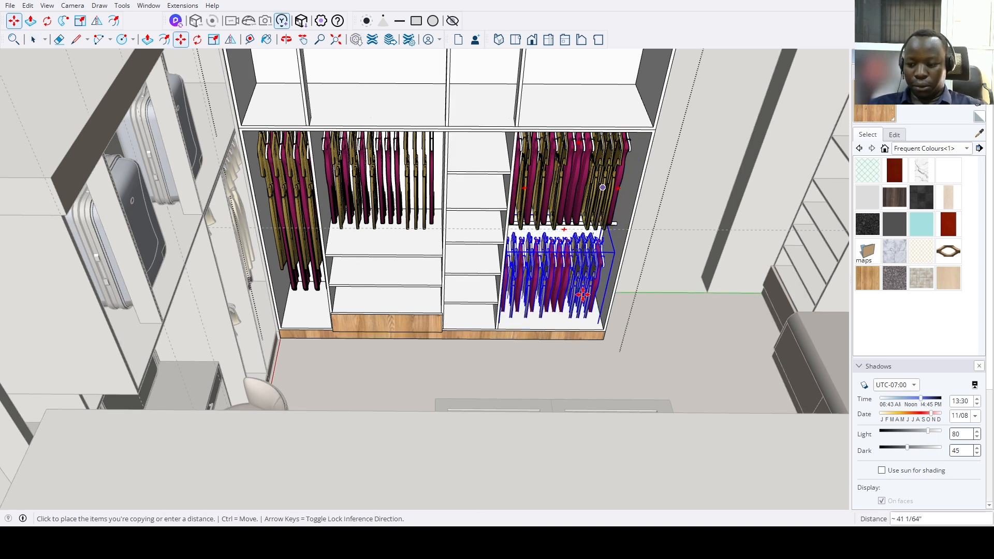
Place the copied row of hanging clothes 35 inches below the original in the wardrobe's right-hand bay.
{"action": "type", "text": "35"}
{"action": "key", "text": "Return"}
{"action": "key", "text": "space"}
{"action": "middle_click_drag", "start_coordinate": [583, 294], "coordinate": [600, 366]}
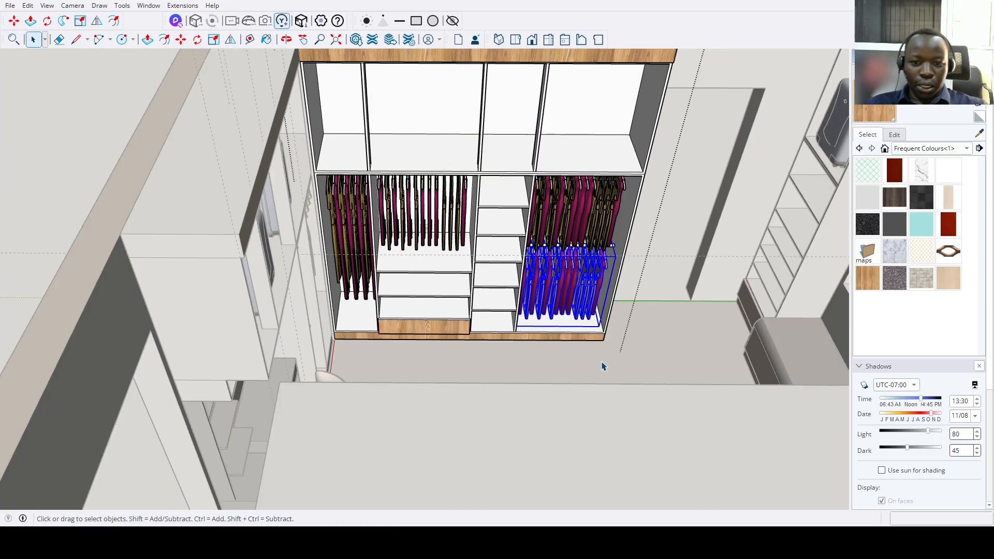
{"action": "scroll", "coordinate": [432, 334], "scroll_direction": "up", "scroll_amount": 3}
Paste the bar handle on the floor in front of the wardrobe drawer and rotate it parallel to the drawer front.
{"action": "left_click", "coordinate": [429, 332]}
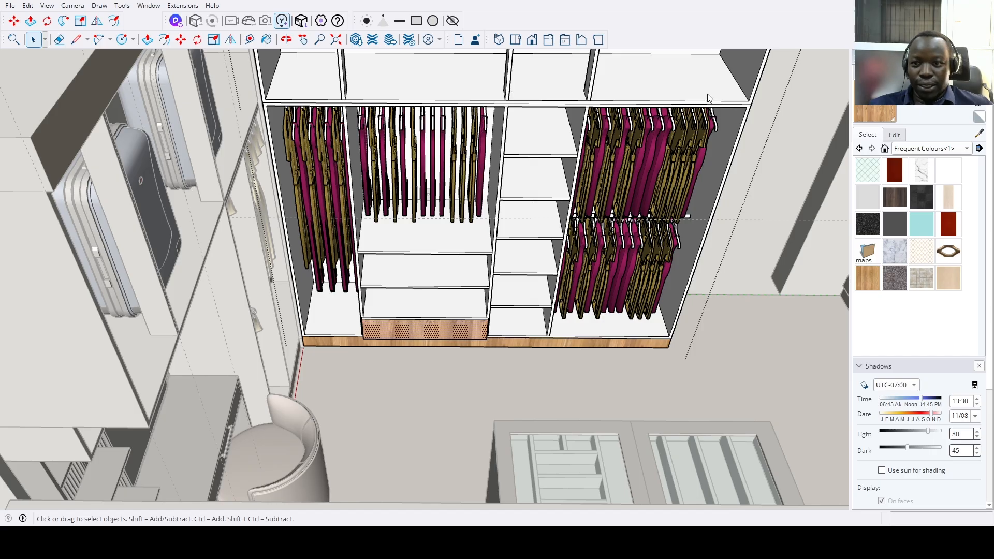
{"action": "scroll", "coordinate": [440, 395], "scroll_direction": "up", "scroll_amount": 1}
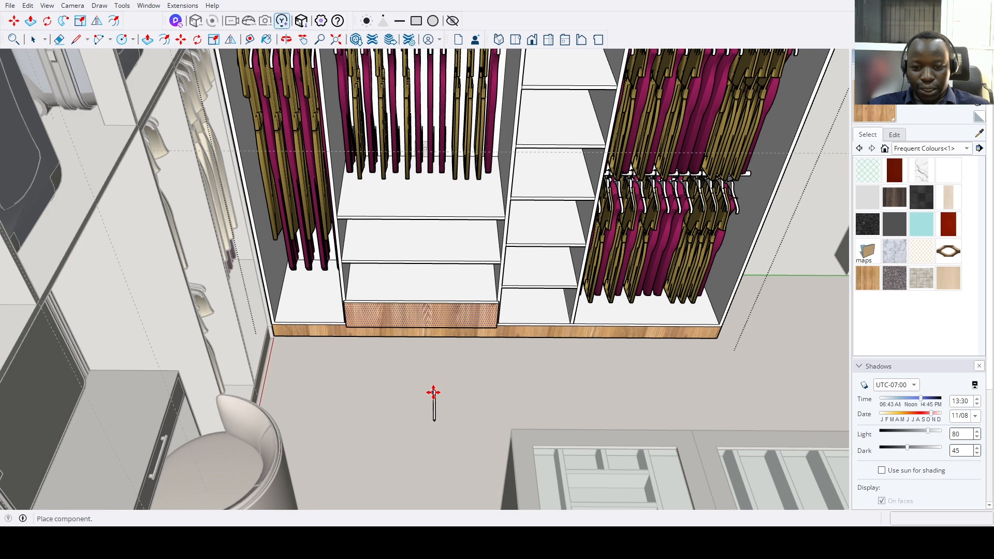
{"action": "left_click", "coordinate": [434, 401]}
{"action": "key", "text": "m"}
{"action": "scroll", "coordinate": [434, 409], "scroll_direction": "up", "scroll_amount": 4}
{"action": "key", "text": "q"}
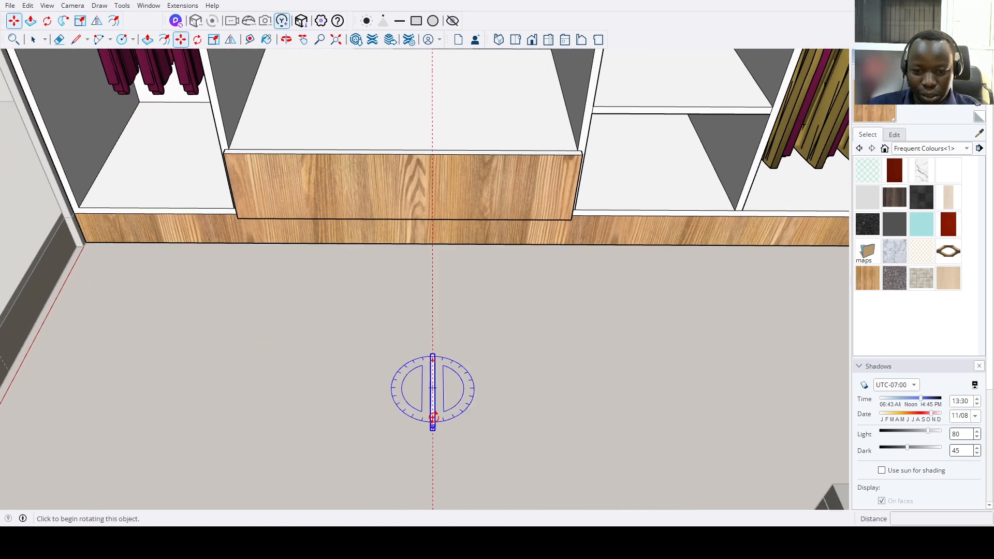
{"action": "left_click", "coordinate": [432, 392]}
{"action": "left_click", "coordinate": [433, 422]}
{"action": "left_click", "coordinate": [389, 389]}
Rotate the handle about its long axis so its mounting posts face the wardrobe drawer.
{"action": "scroll", "coordinate": [385, 392], "scroll_direction": "up", "scroll_amount": 5}
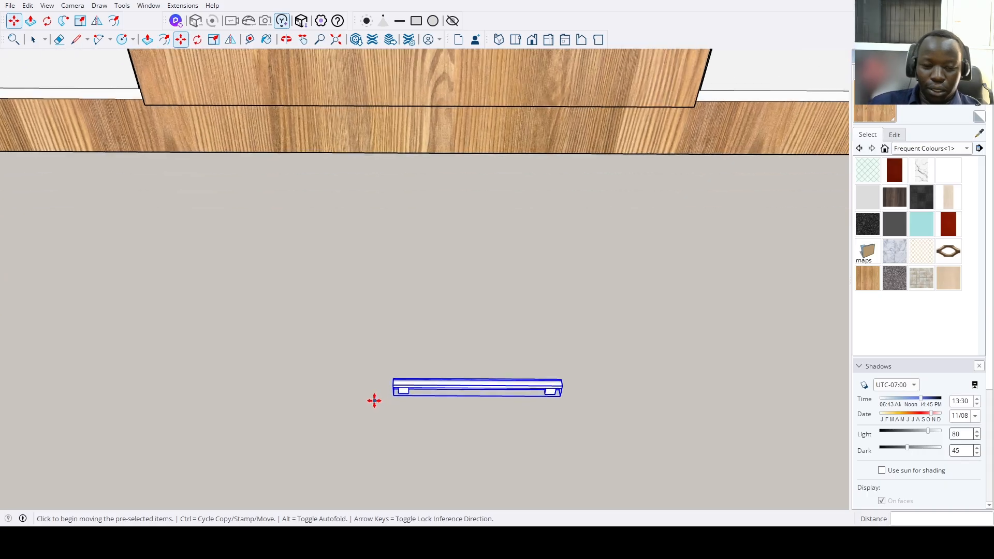
{"action": "middle_click_drag", "start_coordinate": [373, 401], "coordinate": [460, 399]}
{"action": "scroll", "coordinate": [456, 400], "scroll_direction": "up", "scroll_amount": 3}
{"action": "middle_click_drag", "start_coordinate": [372, 396], "coordinate": [417, 390]}
{"action": "scroll", "coordinate": [418, 393], "scroll_direction": "up", "scroll_amount": 5}
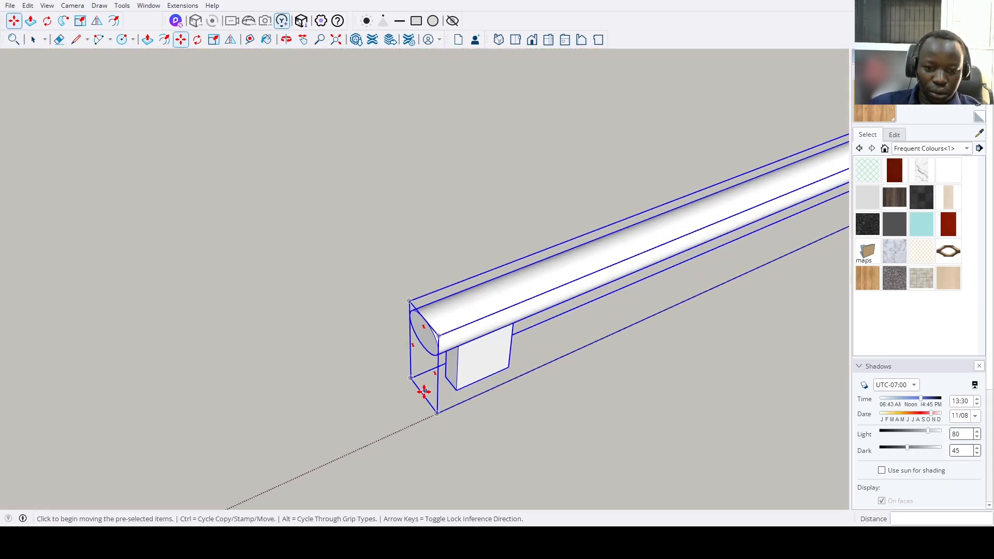
{"action": "left_click", "coordinate": [424, 388]}
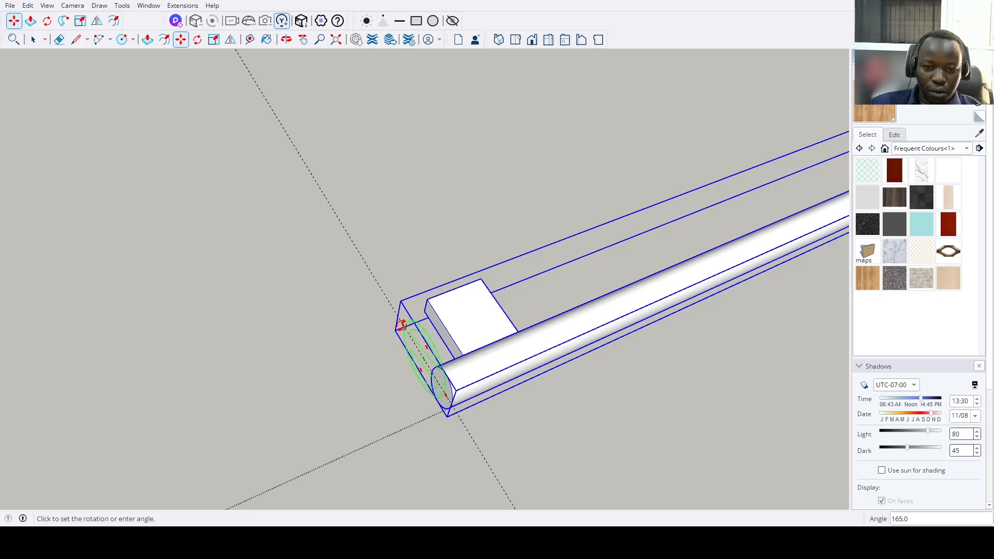
{"action": "left_click", "coordinate": [403, 327]}
Move the handle by its post corner onto the wardrobe drawer front, just below the top edge, and centre it across the width.
{"action": "scroll", "coordinate": [435, 313], "scroll_direction": "up", "scroll_amount": 3}
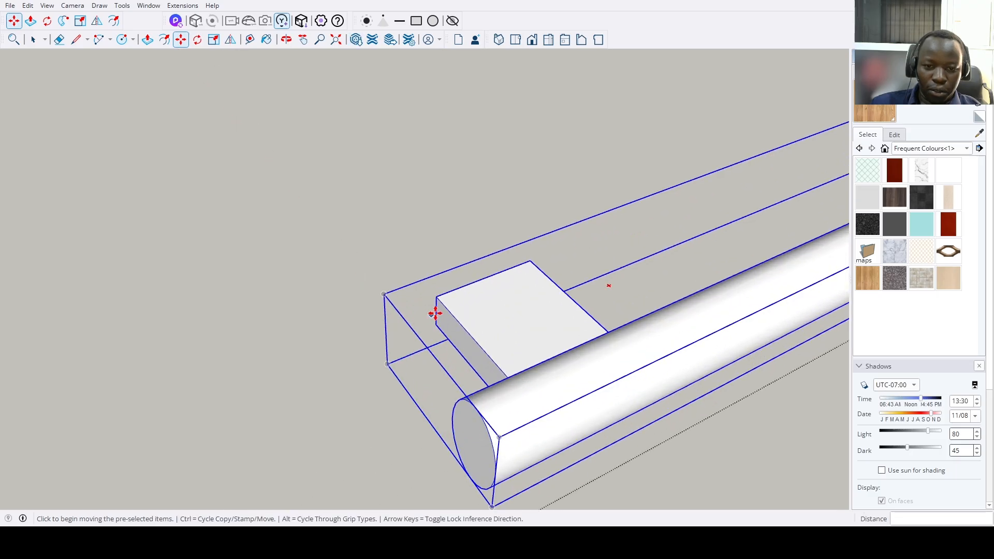
{"action": "scroll", "coordinate": [436, 313], "scroll_direction": "down", "scroll_amount": 5}
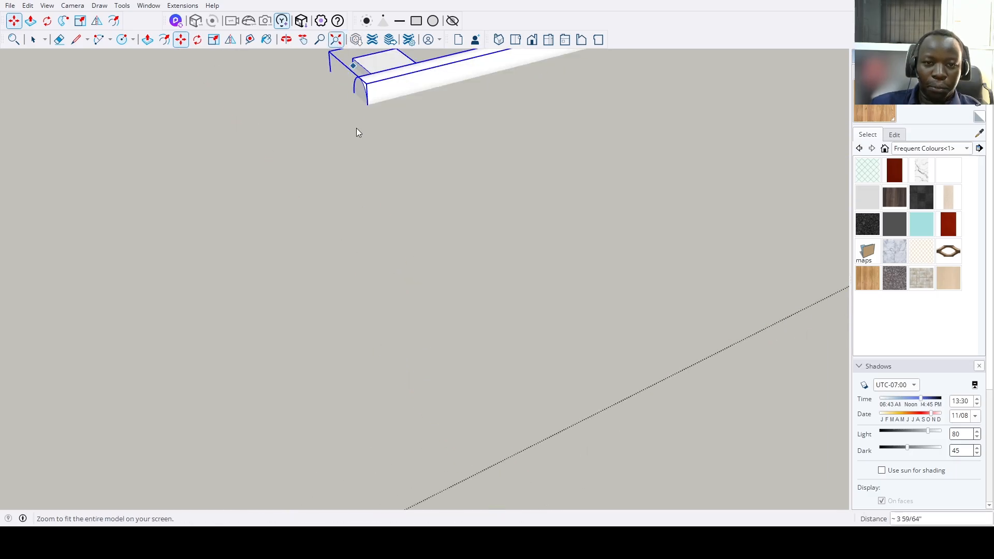
{"action": "scroll", "coordinate": [301, 331], "scroll_direction": "up", "scroll_amount": 6}
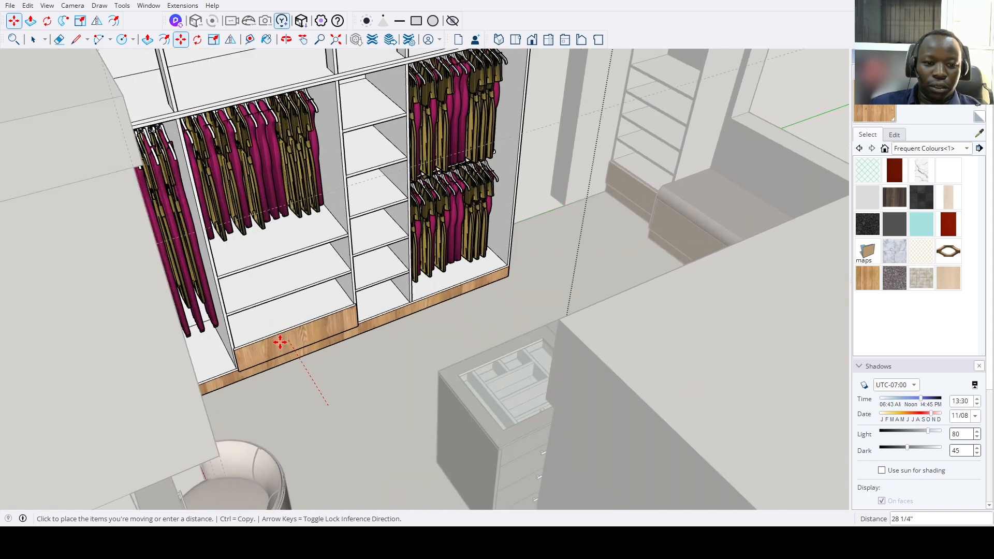
{"action": "scroll", "coordinate": [277, 338], "scroll_direction": "up", "scroll_amount": 5}
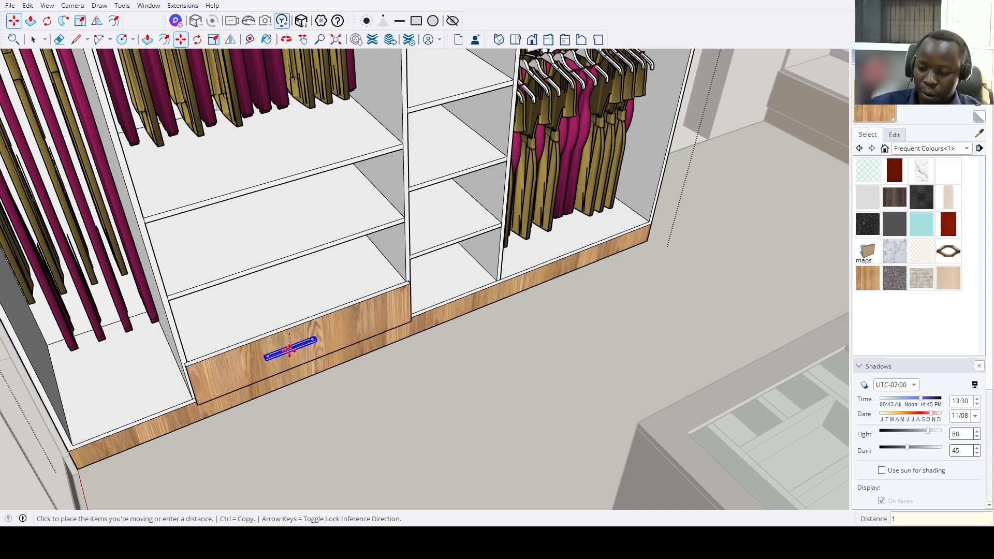
{"action": "key", "text": "Return"}
{"action": "scroll", "coordinate": [288, 331], "scroll_direction": "up", "scroll_amount": 5}
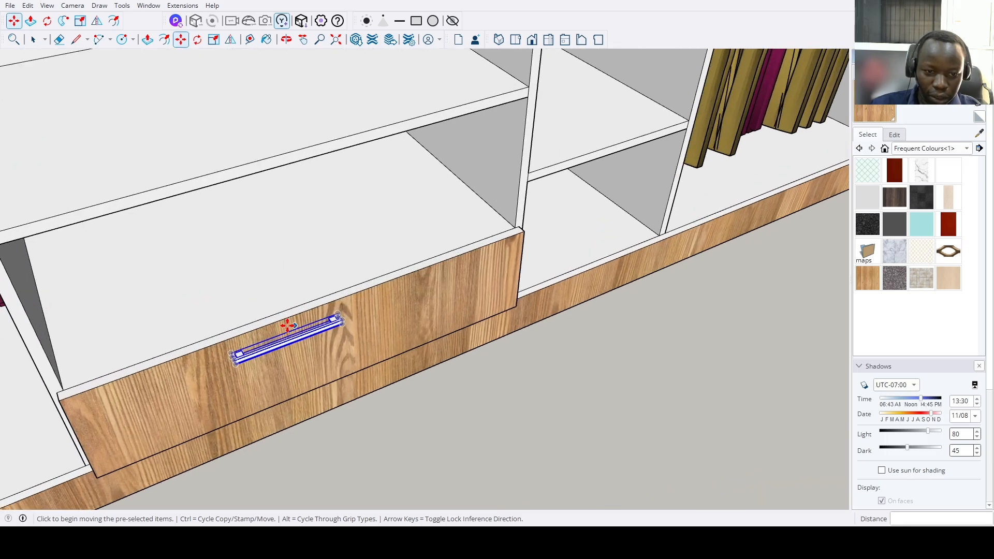
{"action": "left_click", "coordinate": [278, 324]}
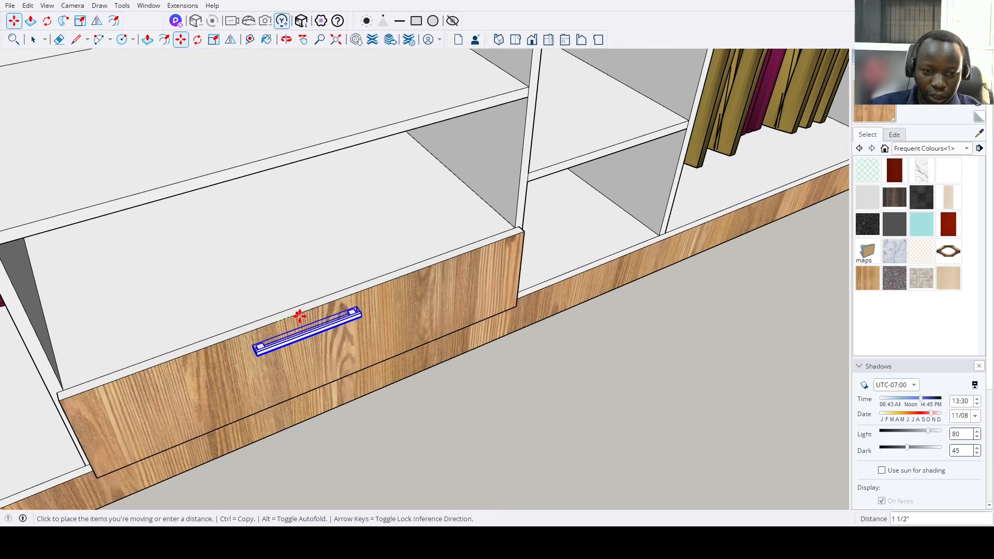
{"action": "left_click", "coordinate": [321, 307]}
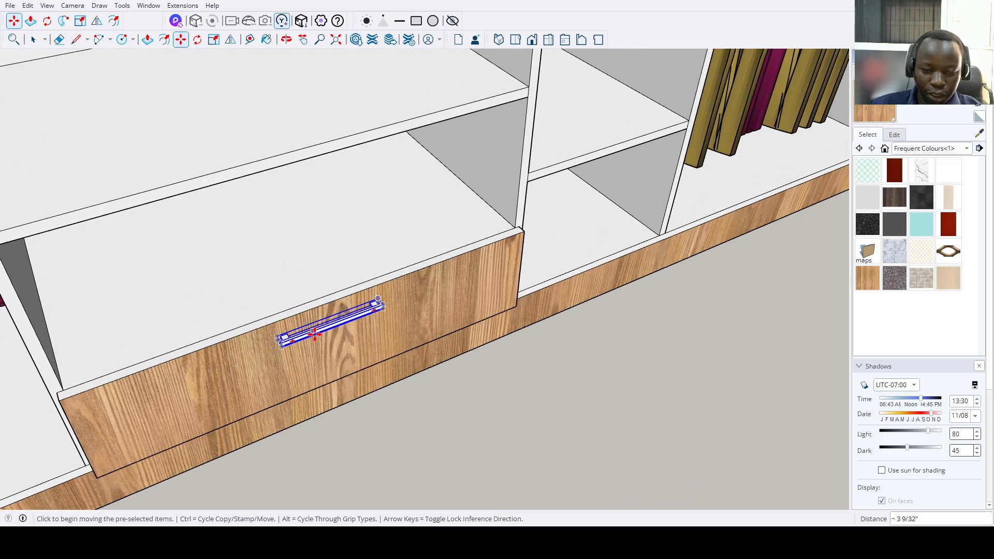
Open the shelf and bench unit on the window wall for editing.
{"action": "scroll", "coordinate": [401, 355], "scroll_direction": "down", "scroll_amount": 6}
{"action": "scroll", "coordinate": [436, 359], "scroll_direction": "down", "scroll_amount": 3}
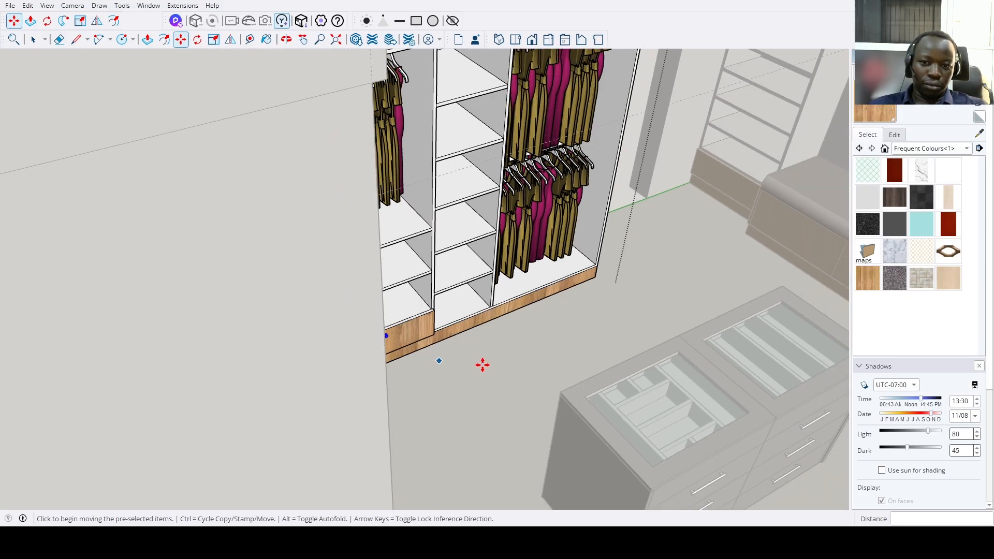
{"action": "middle_click_drag", "start_coordinate": [481, 362], "coordinate": [466, 377]}
{"action": "scroll", "coordinate": [377, 373], "scroll_direction": "up", "scroll_amount": 3}
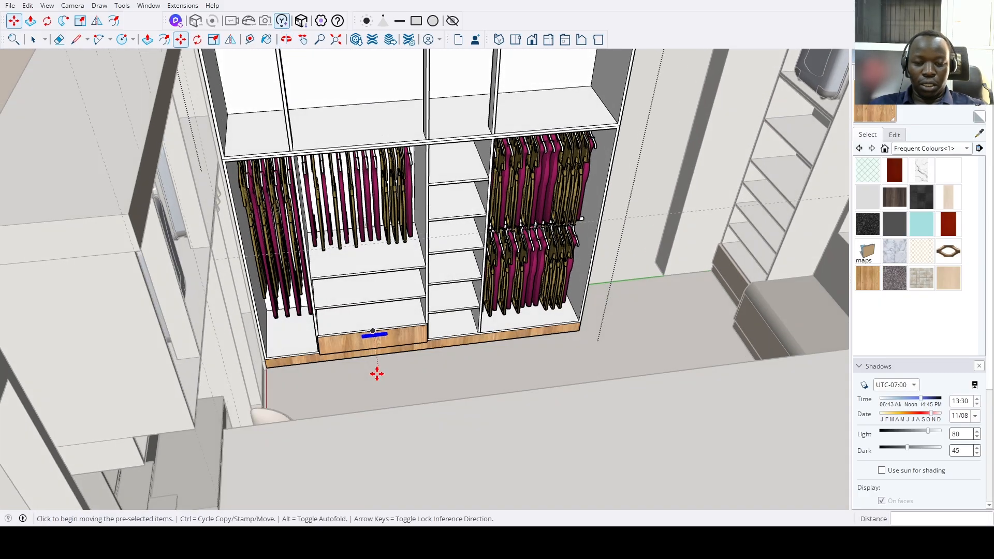
{"action": "scroll", "coordinate": [382, 388], "scroll_direction": "down", "scroll_amount": 3}
{"action": "scroll", "coordinate": [632, 331], "scroll_direction": "down", "scroll_amount": 4}
{"action": "key", "text": "space"}
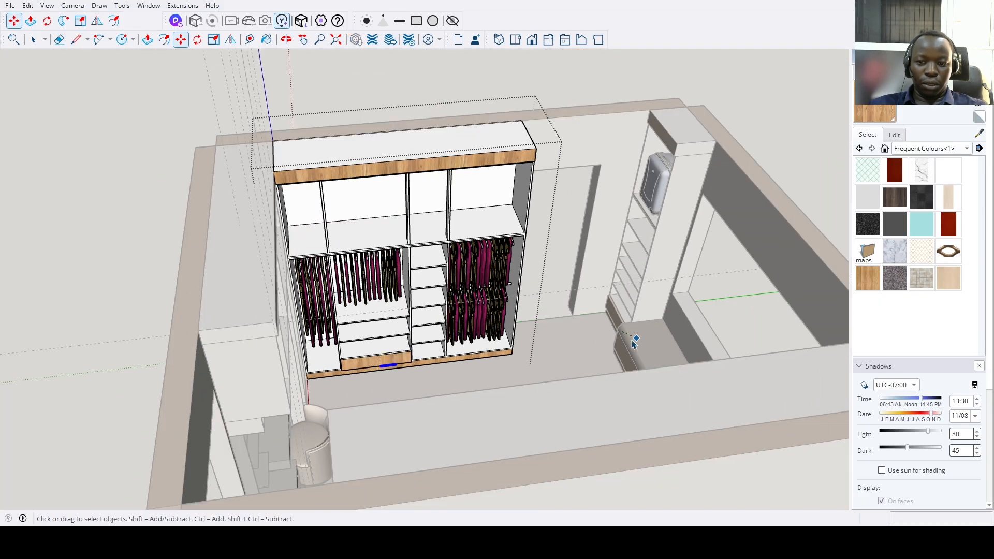
{"action": "scroll", "coordinate": [608, 353], "scroll_direction": "down", "scroll_amount": 2}
{"action": "scroll", "coordinate": [611, 347], "scroll_direction": "up", "scroll_amount": 5}
{"action": "double_click", "coordinate": [622, 330]}
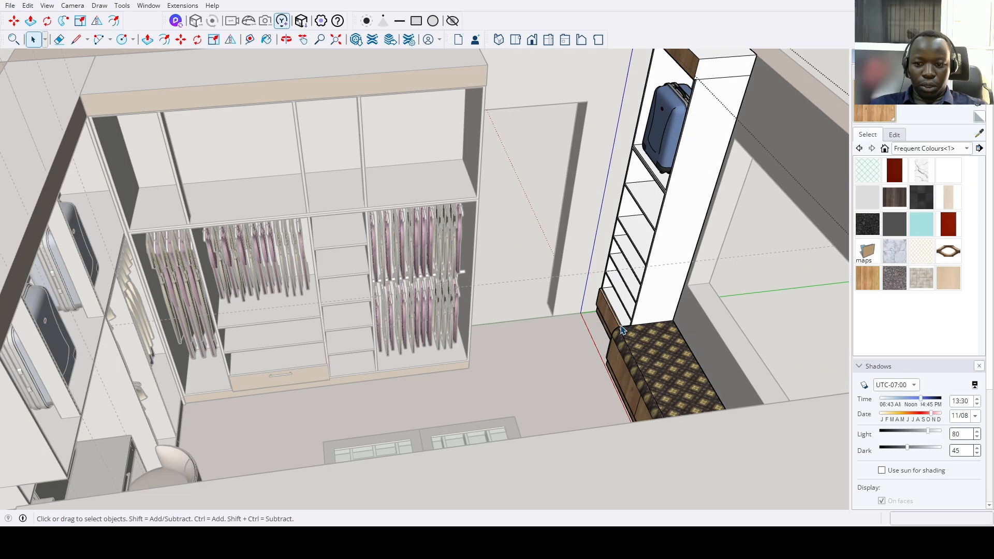
Paste the bar handle on the floor in front of the bench and rotate it parallel to the bench fronts.
{"action": "middle_click_drag", "start_coordinate": [611, 322], "coordinate": [519, 455]}
{"action": "scroll", "coordinate": [519, 455], "scroll_direction": "up", "scroll_amount": 2}
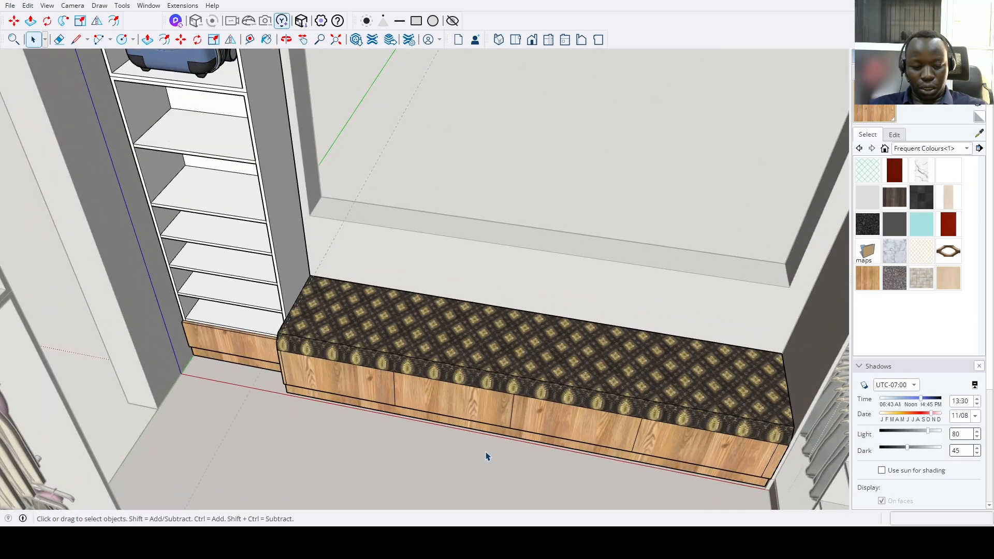
{"action": "key", "text": "ctrl+v"}
{"action": "left_click", "coordinate": [427, 474]}
{"action": "scroll", "coordinate": [428, 474], "scroll_direction": "up", "scroll_amount": 5}
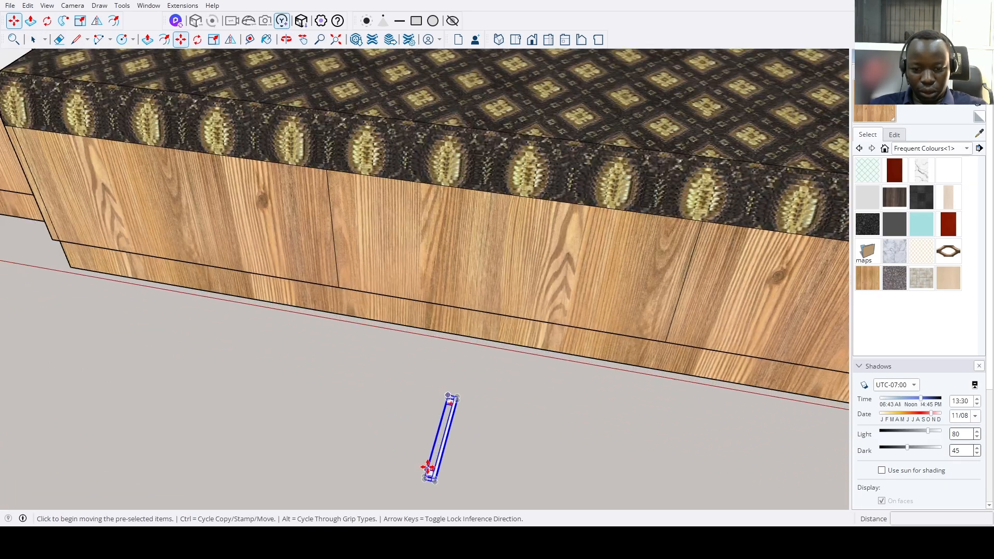
{"action": "left_click", "coordinate": [432, 465]}
{"action": "left_click", "coordinate": [426, 431]}
Move the handle by its post corner onto the top edge of the drawer front below the shelves.
{"action": "scroll", "coordinate": [438, 433], "scroll_direction": "up", "scroll_amount": 4}
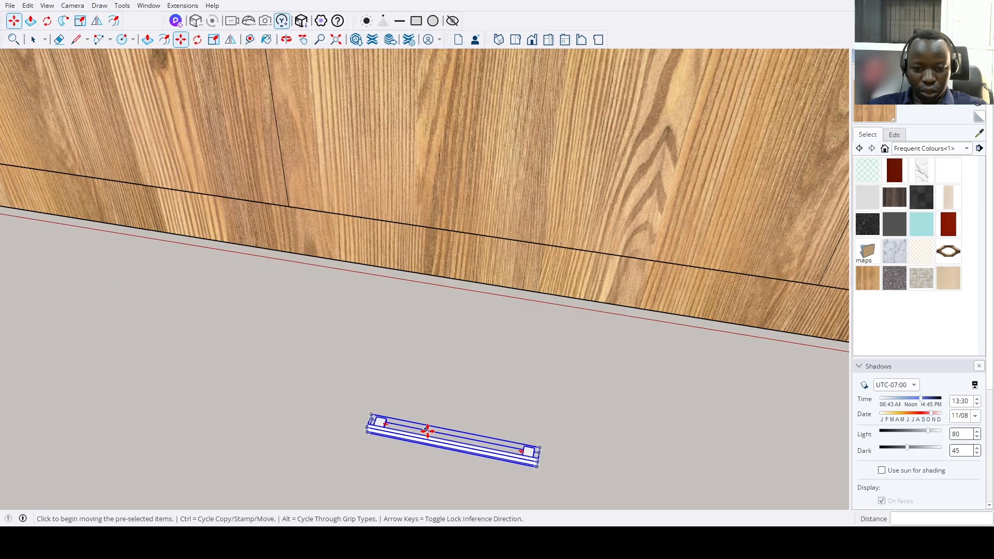
{"action": "scroll", "coordinate": [348, 414], "scroll_direction": "up", "scroll_amount": 2}
{"action": "middle_click_drag", "start_coordinate": [344, 417], "coordinate": [459, 398]}
{"action": "scroll", "coordinate": [394, 436], "scroll_direction": "up", "scroll_amount": 6}
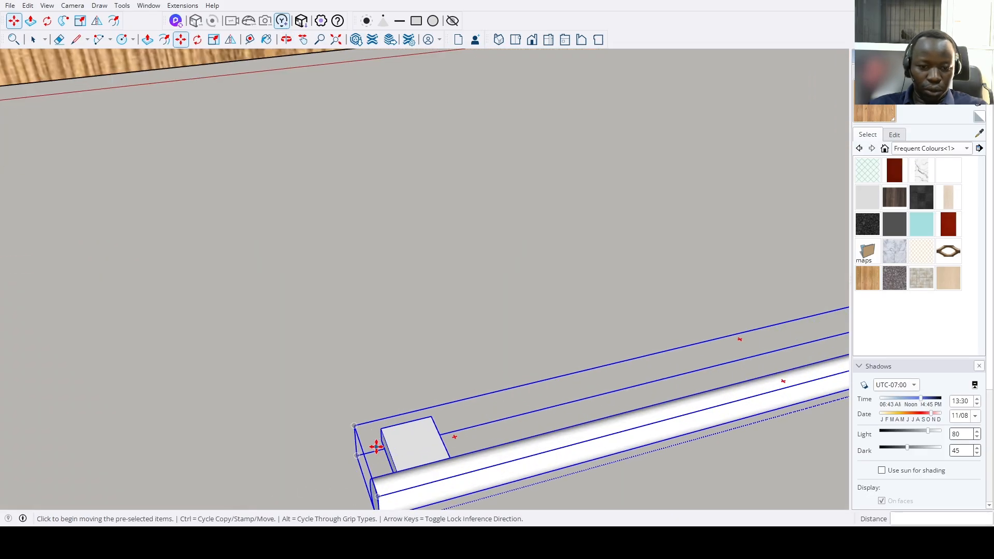
{"action": "left_click", "coordinate": [383, 428]}
{"action": "scroll", "coordinate": [340, 315], "scroll_direction": "down", "scroll_amount": 4}
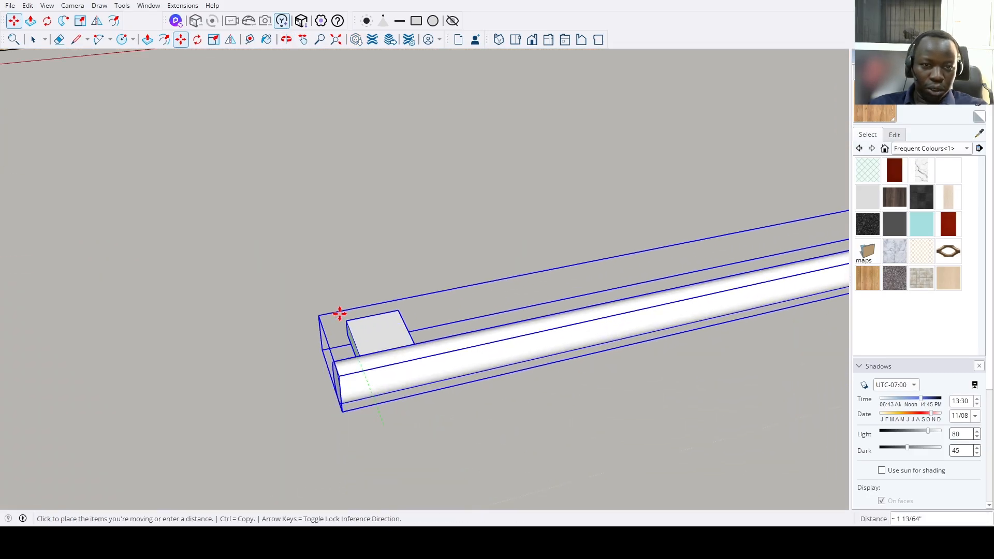
{"action": "left_click", "coordinate": [336, 40]}
{"action": "middle_click_drag", "start_coordinate": [443, 372], "coordinate": [393, 232]}
{"action": "scroll", "coordinate": [389, 224], "scroll_direction": "down", "scroll_amount": 1}
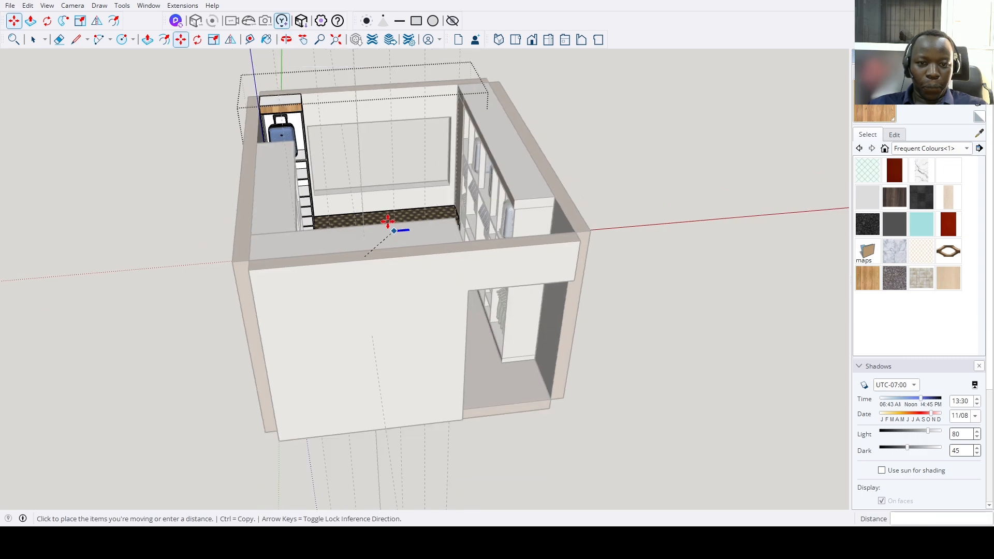
{"action": "middle_click_drag", "start_coordinate": [307, 215], "coordinate": [301, 272]}
{"action": "scroll", "coordinate": [320, 193], "scroll_direction": "up", "scroll_amount": 4}
{"action": "scroll", "coordinate": [311, 187], "scroll_direction": "up", "scroll_amount": 8}
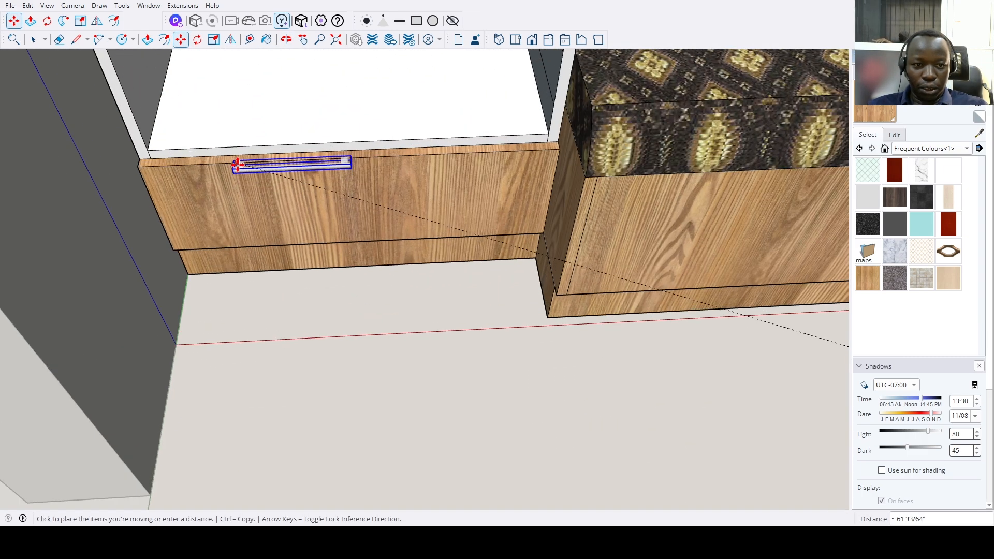
{"action": "left_click", "coordinate": [237, 164]}
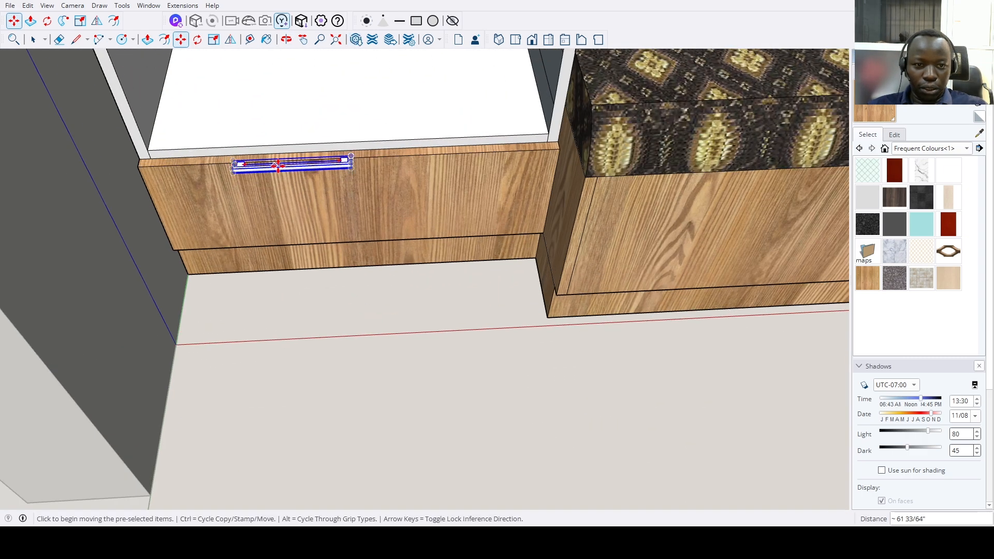
Centre the handle across the shelf unit's drawer front and lower it 1.5 inches from the top edge.
{"action": "left_click", "coordinate": [292, 159]}
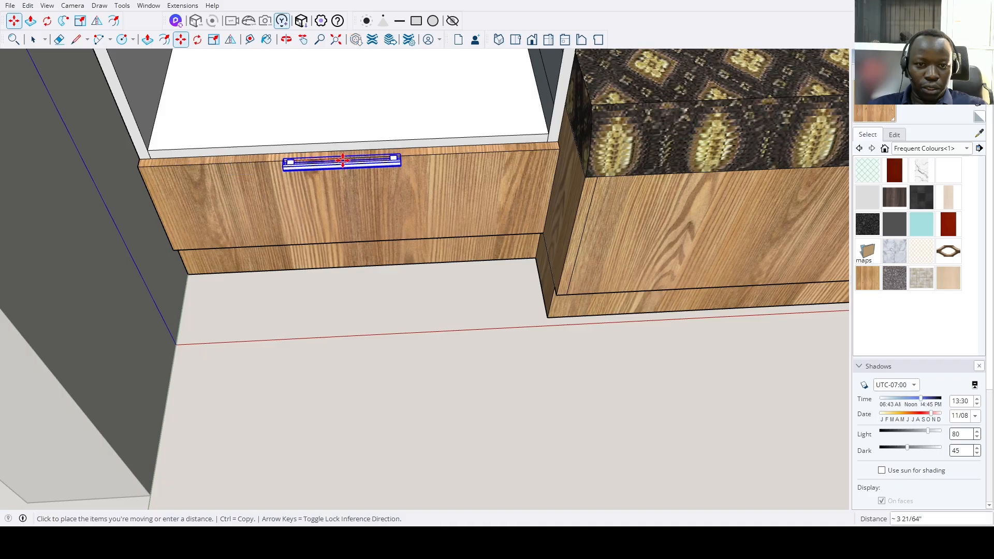
{"action": "left_click", "coordinate": [354, 159]}
{"action": "left_click", "coordinate": [350, 159]}
{"action": "scroll", "coordinate": [350, 191], "scroll_direction": "up", "scroll_amount": 5}
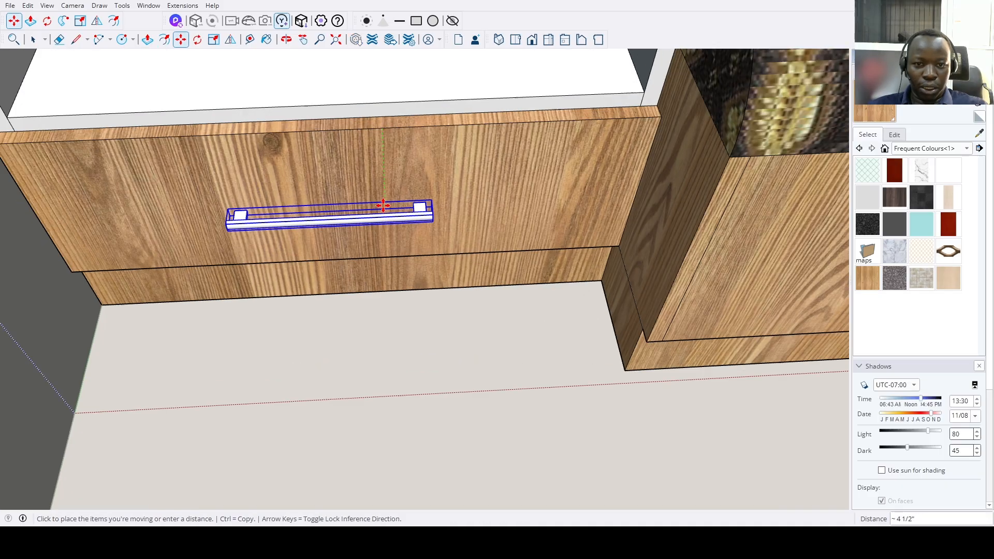
{"action": "scroll", "coordinate": [383, 179], "scroll_direction": "up", "scroll_amount": 3}
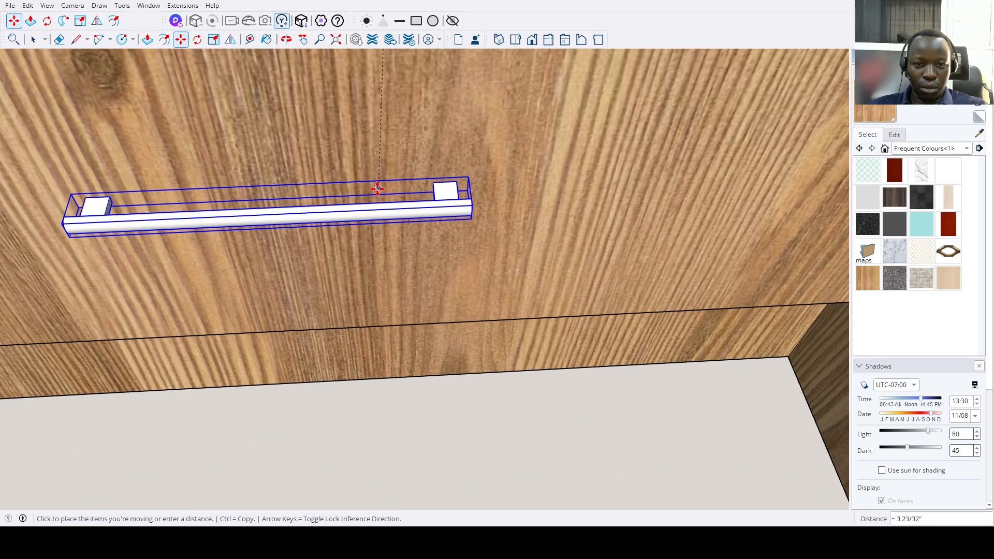
{"action": "middle_click_drag", "start_coordinate": [384, 180], "coordinate": [402, 212]}
{"action": "scroll", "coordinate": [402, 212], "scroll_direction": "up", "scroll_amount": 2}
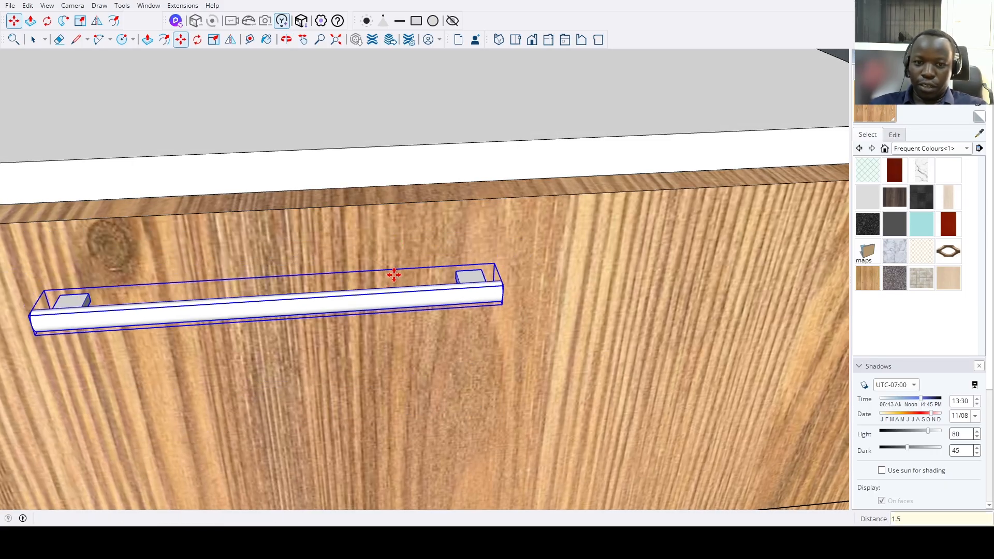
{"action": "key", "text": "Return"}
Copy the handle from the shelf unit's drawer to the bench front nearest the shelves, just below the cushion.
{"action": "scroll", "coordinate": [259, 207], "scroll_direction": "down", "scroll_amount": 3}
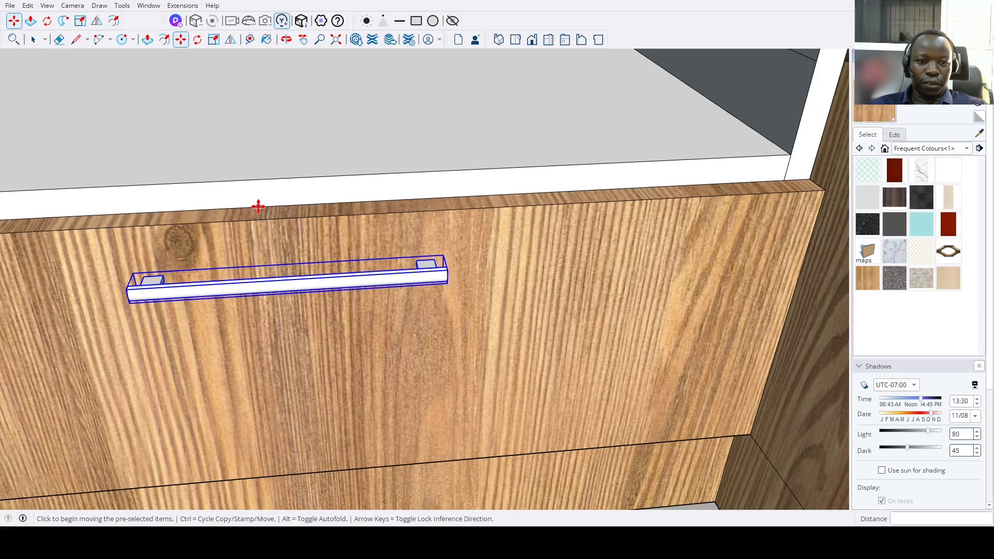
{"action": "left_click", "coordinate": [288, 220]}
{"action": "scroll", "coordinate": [275, 249], "scroll_direction": "down", "scroll_amount": 6}
{"action": "key", "text": "ctrl"}
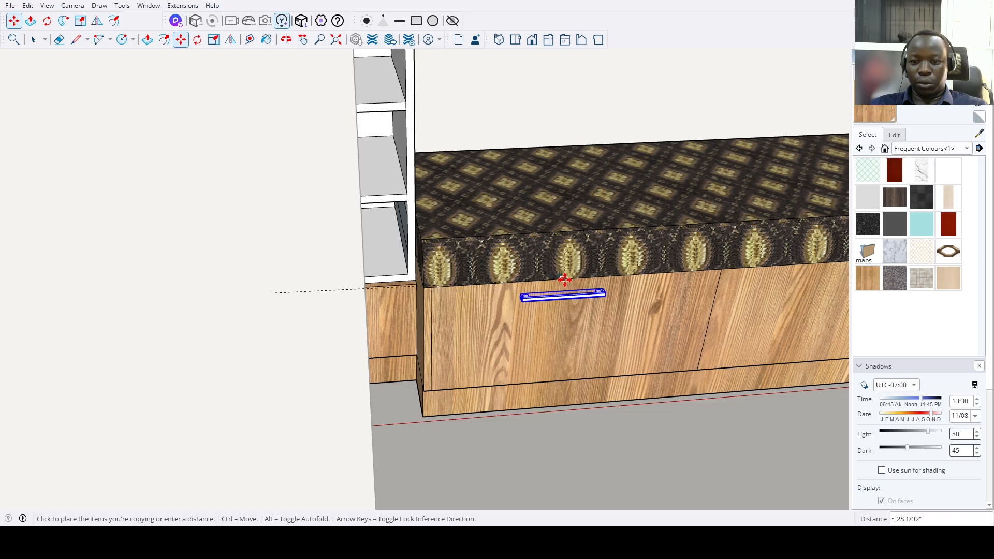
{"action": "scroll", "coordinate": [578, 279], "scroll_direction": "up", "scroll_amount": 6}
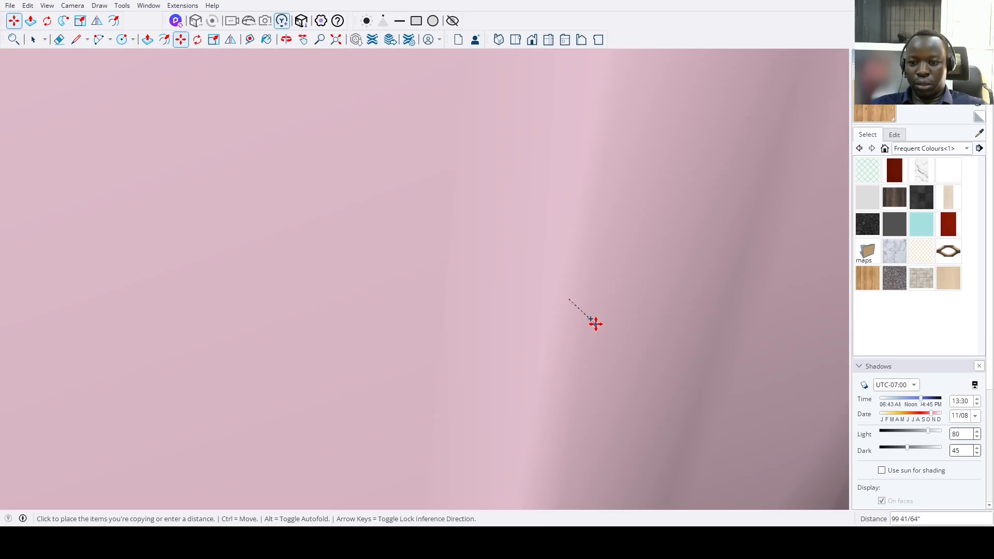
Copy the handle along the bench onto the remaining drawer fronts at 27 1/2 inch spacing and finish editing the group.
{"action": "key", "text": "shift+z"}
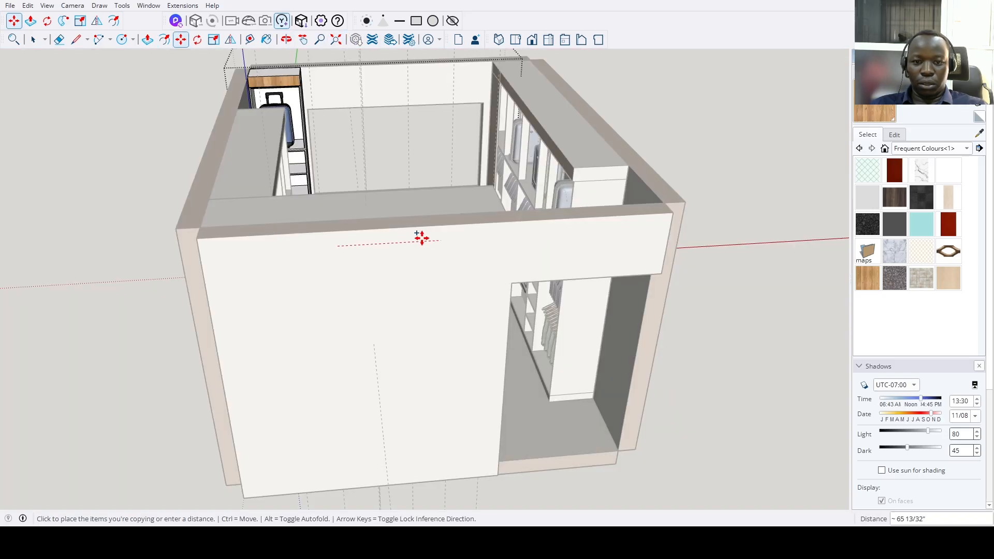
{"action": "scroll", "coordinate": [415, 186], "scroll_direction": "up", "scroll_amount": 5}
{"action": "scroll", "coordinate": [412, 191], "scroll_direction": "up", "scroll_amount": 3}
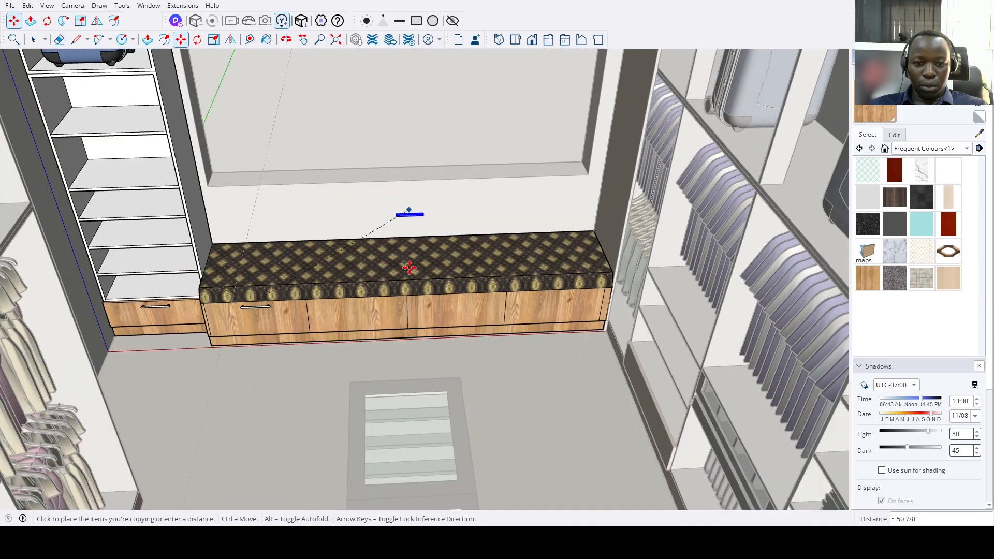
{"action": "scroll", "coordinate": [366, 310], "scroll_direction": "up", "scroll_amount": 2}
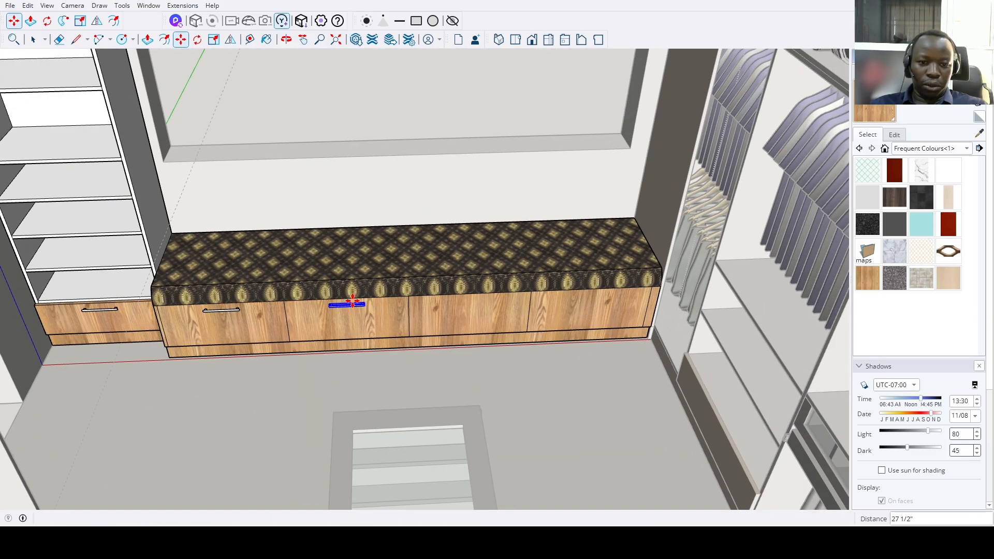
{"action": "middle_click_drag", "start_coordinate": [362, 289], "coordinate": [565, 414]}
{"action": "key", "text": "space"}
{"action": "left_click", "coordinate": [539, 435]}
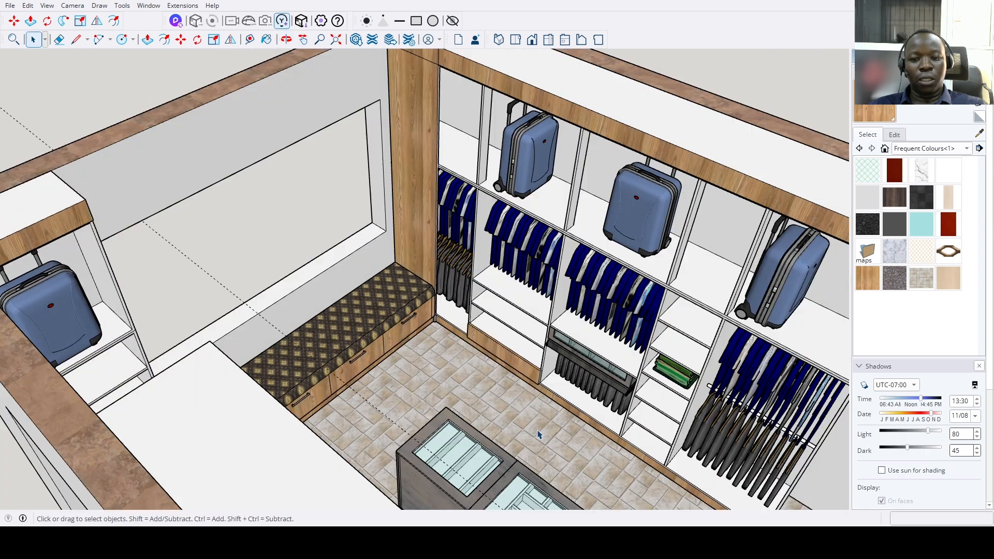
Open the wardrobe with the blue clothes for editing and paste the bar handle on the floor in front of its drawer.
{"action": "scroll", "coordinate": [539, 435], "scroll_direction": "down", "scroll_amount": 3}
{"action": "middle_click_drag", "start_coordinate": [450, 396], "coordinate": [544, 373]}
{"action": "scroll", "coordinate": [544, 374], "scroll_direction": "up", "scroll_amount": 3}
{"action": "double_click", "coordinate": [443, 327]}
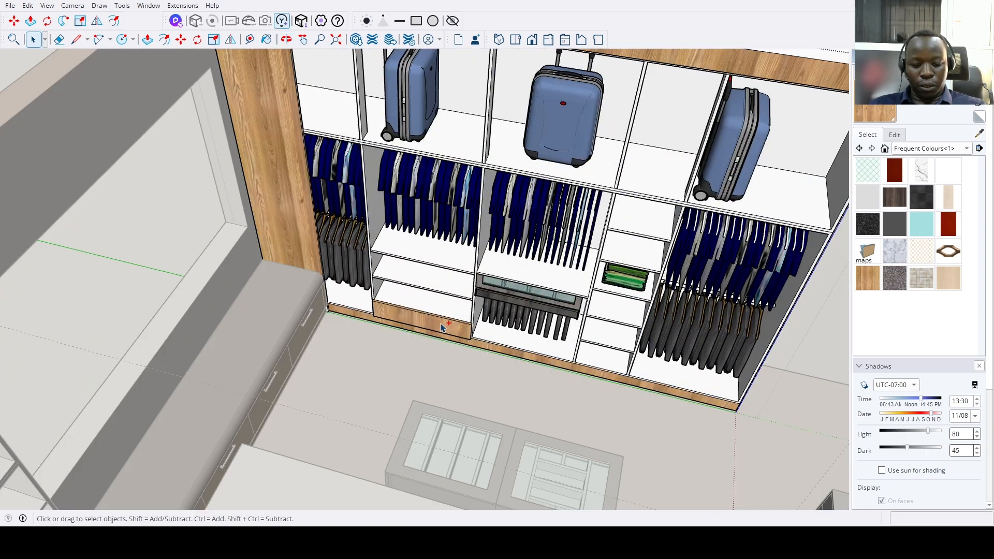
{"action": "key", "text": "ctrl+v"}
{"action": "scroll", "coordinate": [438, 337], "scroll_direction": "up", "scroll_amount": 1}
{"action": "left_click", "coordinate": [433, 362]}
Rotate the pasted handle on the floor so its mounting posts face the wardrobe's drawer front.
{"action": "scroll", "coordinate": [422, 361], "scroll_direction": "up", "scroll_amount": 6}
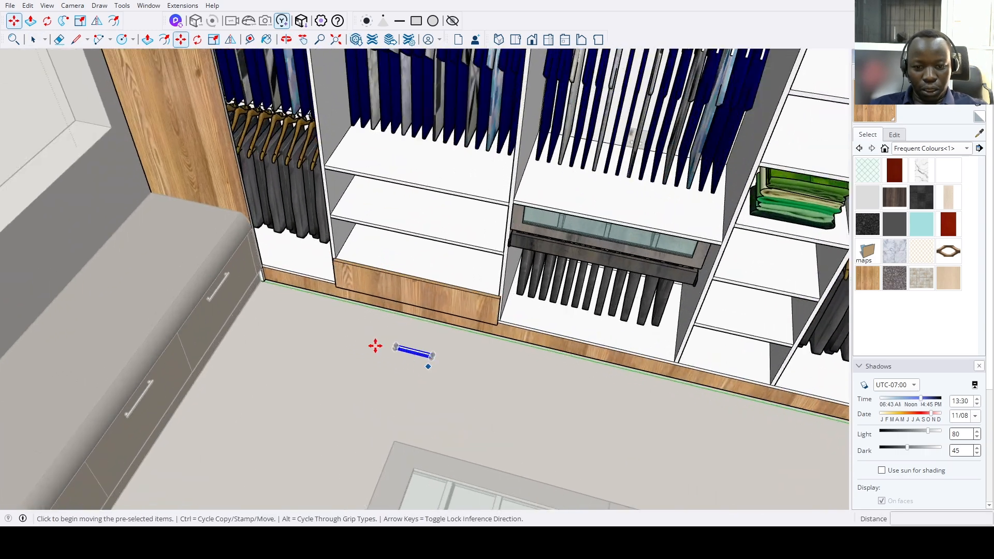
{"action": "scroll", "coordinate": [399, 351], "scroll_direction": "up", "scroll_amount": 8}
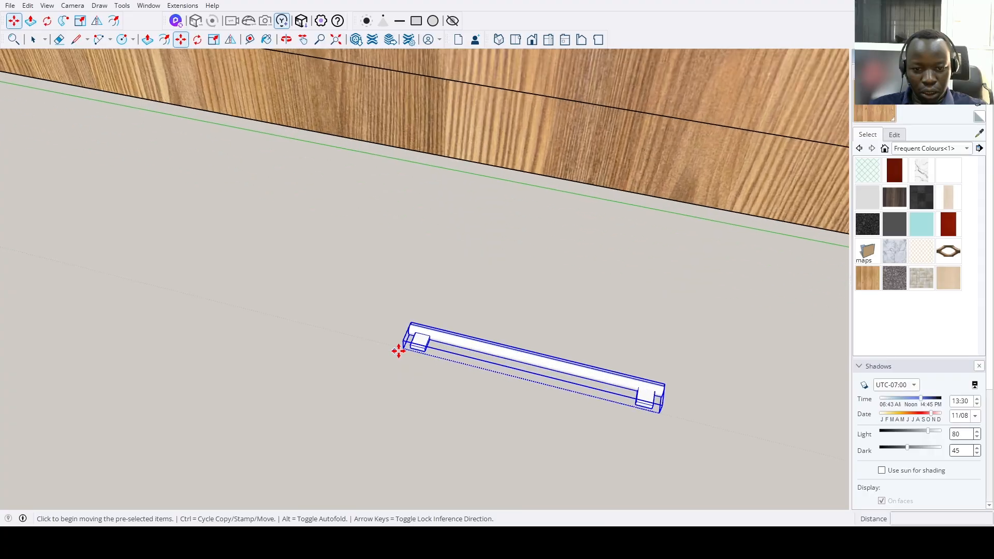
{"action": "left_click", "coordinate": [437, 336]}
{"action": "scroll", "coordinate": [654, 365], "scroll_direction": "down", "scroll_amount": 3}
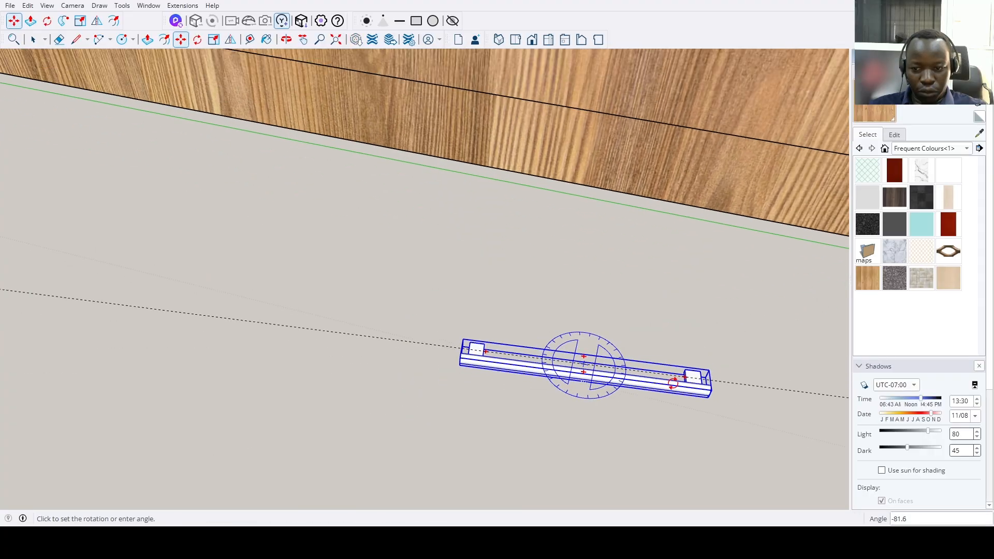
{"action": "left_click", "coordinate": [673, 383]}
Move the handle by its post corner onto the top edge of the wardrobe's drawer front.
{"action": "middle_click_drag", "start_coordinate": [634, 337], "coordinate": [489, 305]}
{"action": "scroll", "coordinate": [487, 304], "scroll_direction": "up", "scroll_amount": 8}
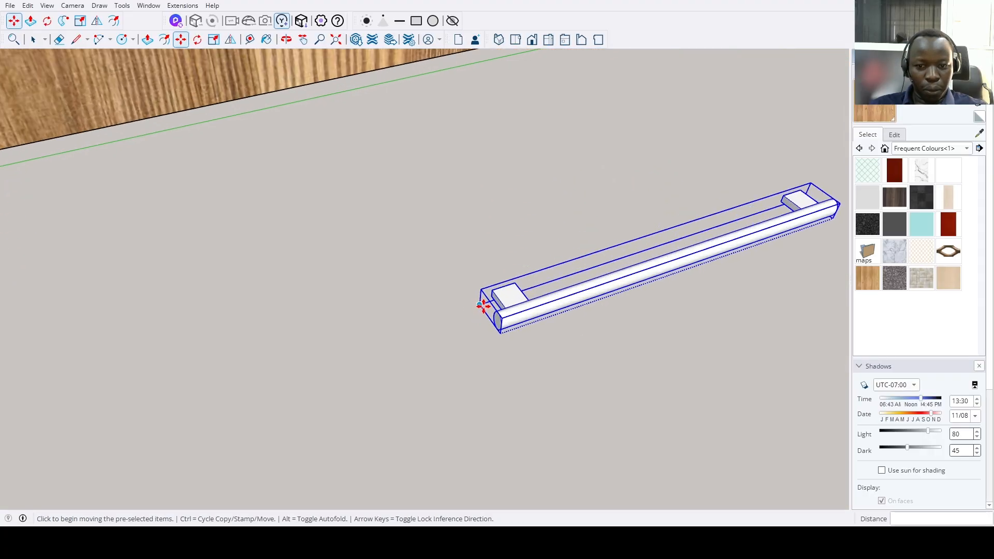
{"action": "scroll", "coordinate": [489, 293], "scroll_direction": "up", "scroll_amount": 3}
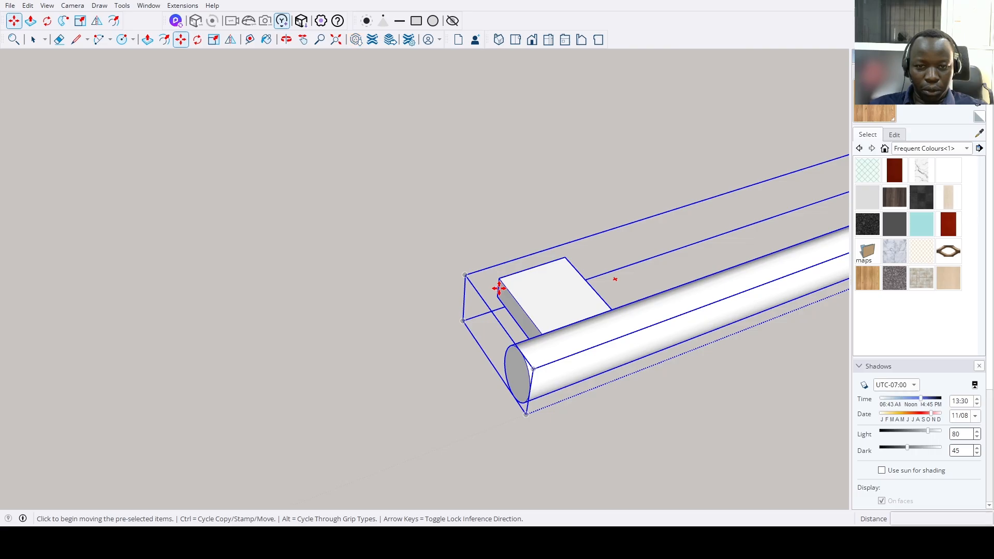
{"action": "left_click", "coordinate": [499, 289]}
{"action": "left_click", "coordinate": [338, 42]}
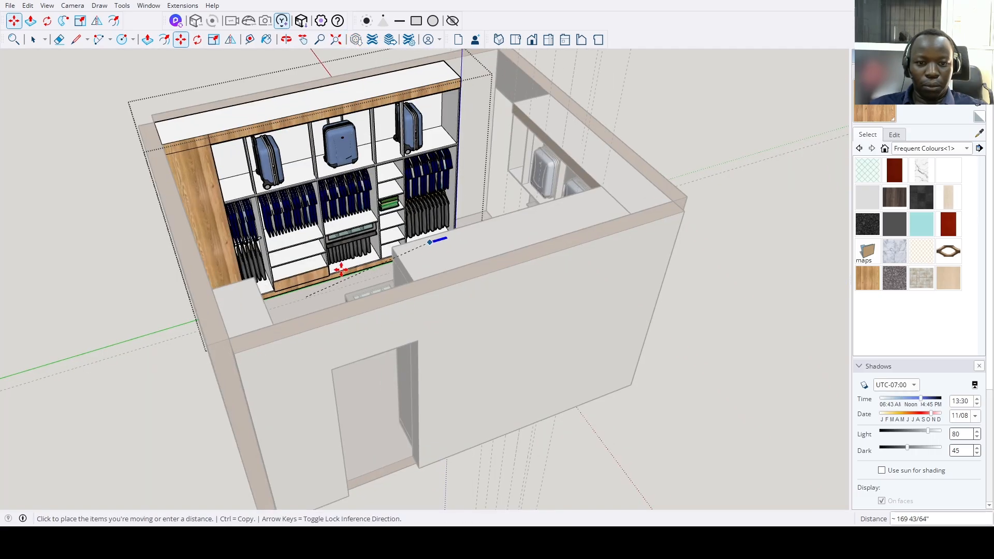
{"action": "scroll", "coordinate": [341, 268], "scroll_direction": "up", "scroll_amount": 10}
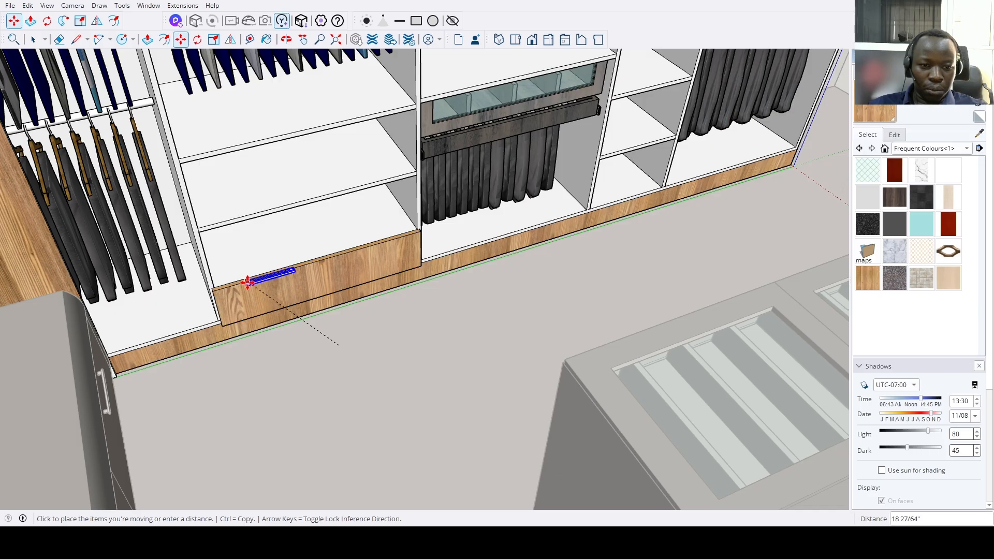
{"action": "left_click", "coordinate": [248, 280]}
Centre the handle across the wardrobe's drawer front, lower it 1.5 inches from the top edge and close the wardrobe group.
{"action": "scroll", "coordinate": [259, 277], "scroll_direction": "up", "scroll_amount": 5}
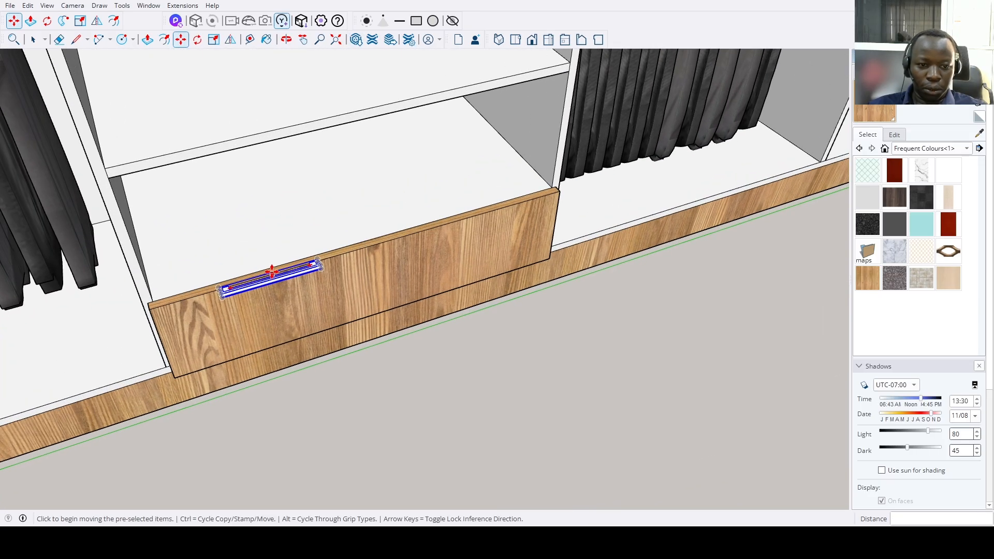
{"action": "left_click", "coordinate": [269, 273]}
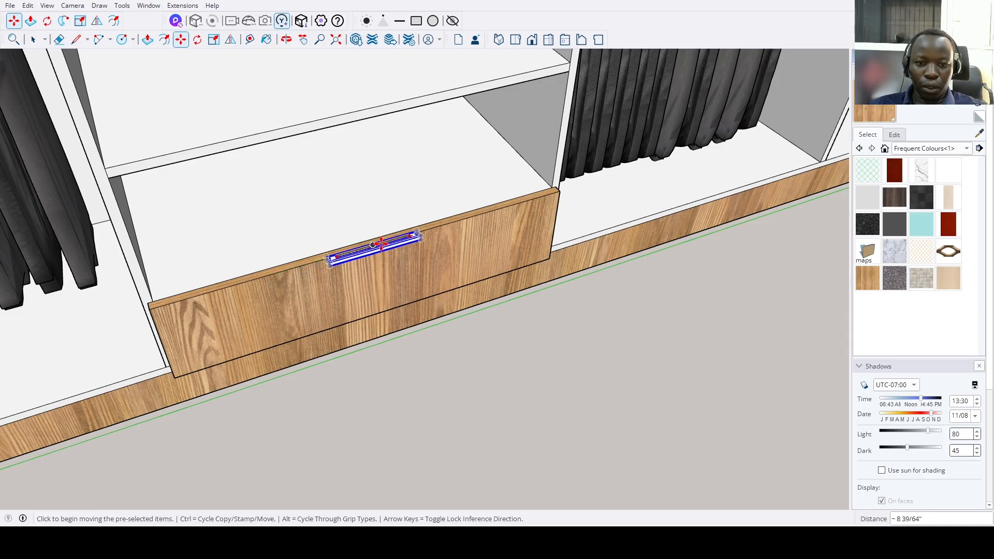
{"action": "type", "text": "1."}
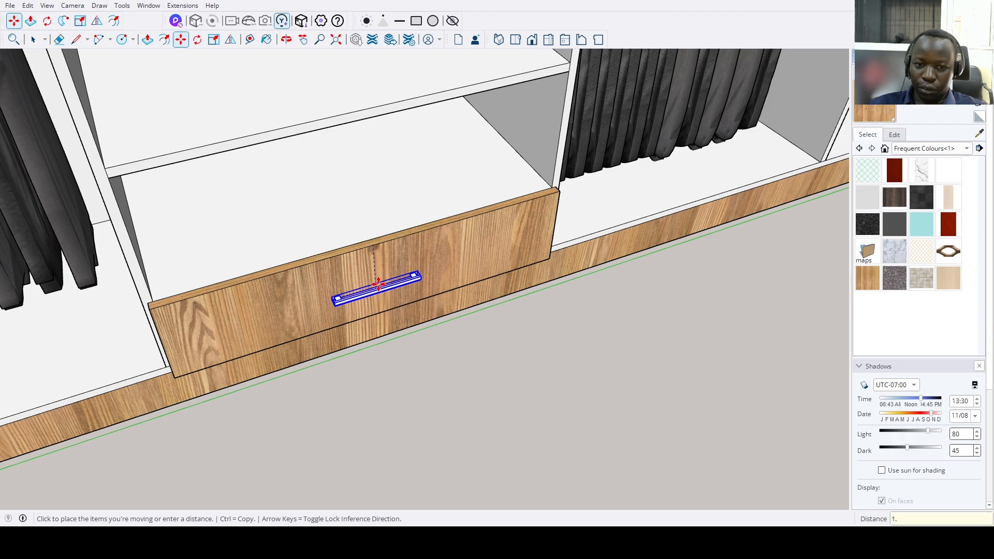
{"action": "type", "text": "5"}
{"action": "key", "text": "Return"}
{"action": "key", "text": "space"}
{"action": "scroll", "coordinate": [522, 248], "scroll_direction": "down", "scroll_amount": 7}
{"action": "left_click", "coordinate": [520, 388]}
{"action": "scroll", "coordinate": [520, 388], "scroll_direction": "down", "scroll_amount": 1}
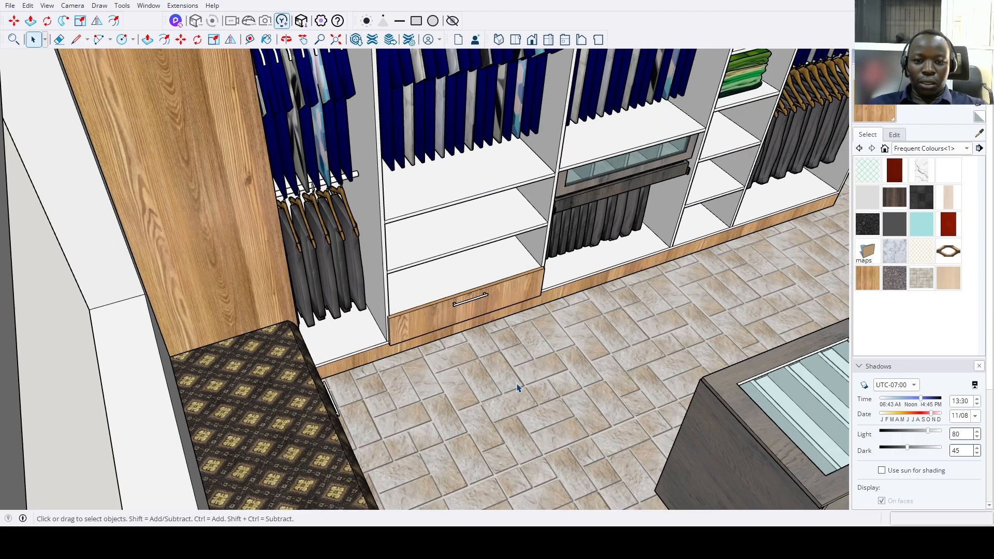
Open the wardrobe with the olive and magenta clothes for editing and paste a suitcase into its second upper compartment from the corner.
{"action": "scroll", "coordinate": [518, 387], "scroll_direction": "down", "scroll_amount": 6}
{"action": "middle_click_drag", "start_coordinate": [422, 335], "coordinate": [807, 306]}
{"action": "scroll", "coordinate": [632, 273], "scroll_direction": "down", "scroll_amount": 3}
{"action": "middle_click_drag", "start_coordinate": [632, 273], "coordinate": [859, 341]}
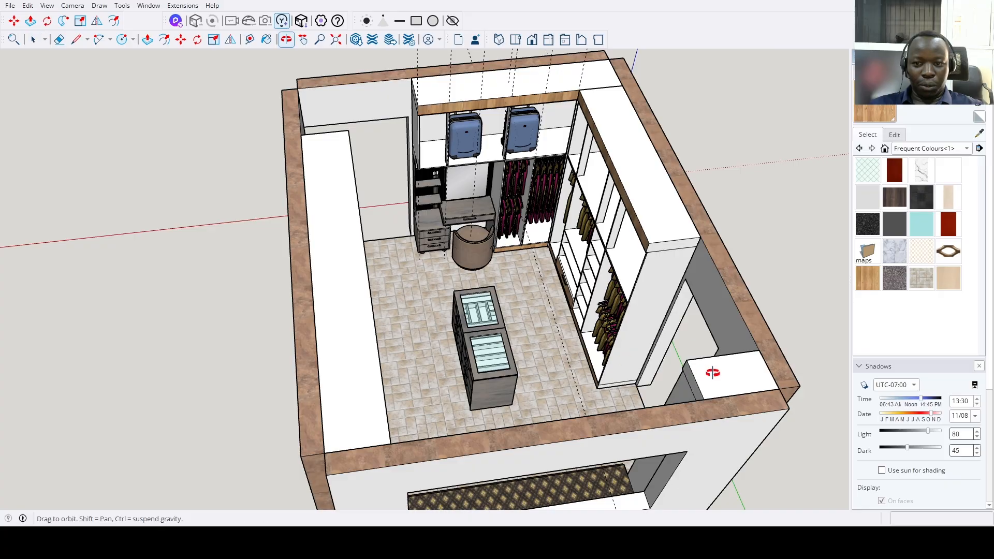
{"action": "middle_click_drag", "start_coordinate": [713, 373], "coordinate": [792, 357]}
{"action": "scroll", "coordinate": [603, 174], "scroll_direction": "up", "scroll_amount": 3}
{"action": "double_click", "coordinate": [594, 172]}
{"action": "left_click", "coordinate": [592, 180]}
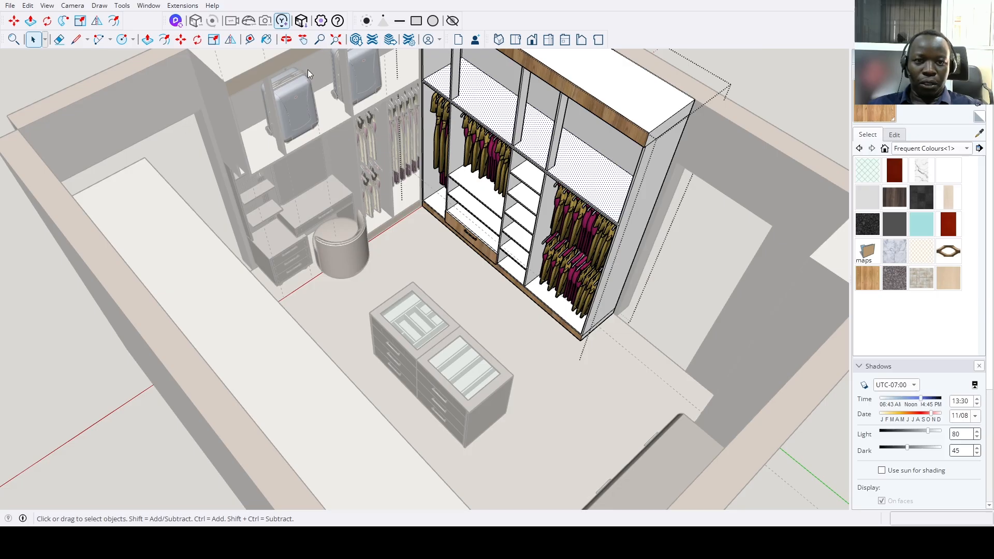
{"action": "key", "text": "ctrl+v"}
{"action": "scroll", "coordinate": [474, 110], "scroll_direction": "up", "scroll_amount": 4}
{"action": "middle_click_drag", "start_coordinate": [470, 111], "coordinate": [472, 244], "text": "shift"}
{"action": "scroll", "coordinate": [473, 241], "scroll_direction": "up", "scroll_amount": 3}
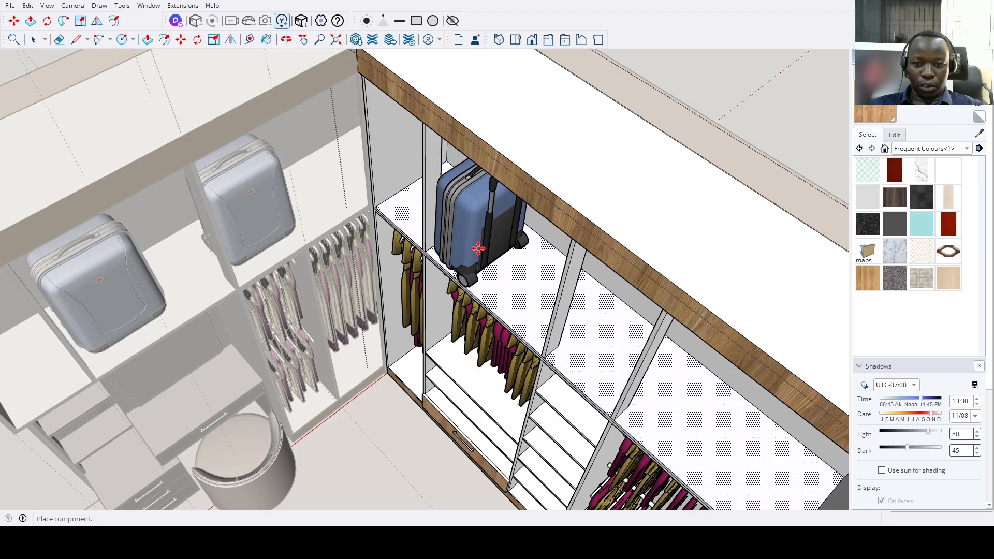
{"action": "left_click", "coordinate": [481, 248]}
Copy the suitcase into the other two wide upper compartments of this wardrobe, turning the copies to face the room.
{"action": "key", "text": "m"}
{"action": "key", "text": "ctrl"}
{"action": "left_click", "coordinate": [502, 241]}
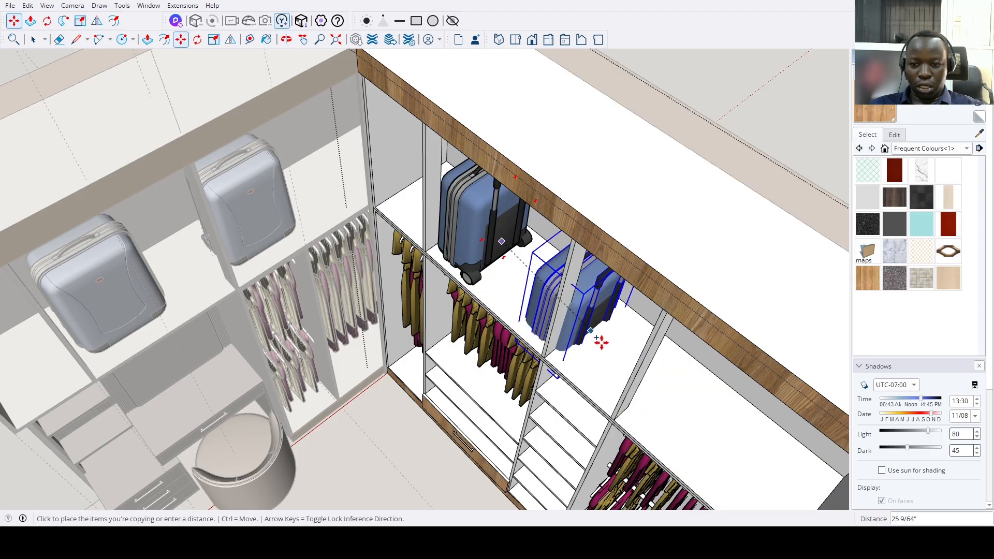
{"action": "left_click", "coordinate": [590, 270]}
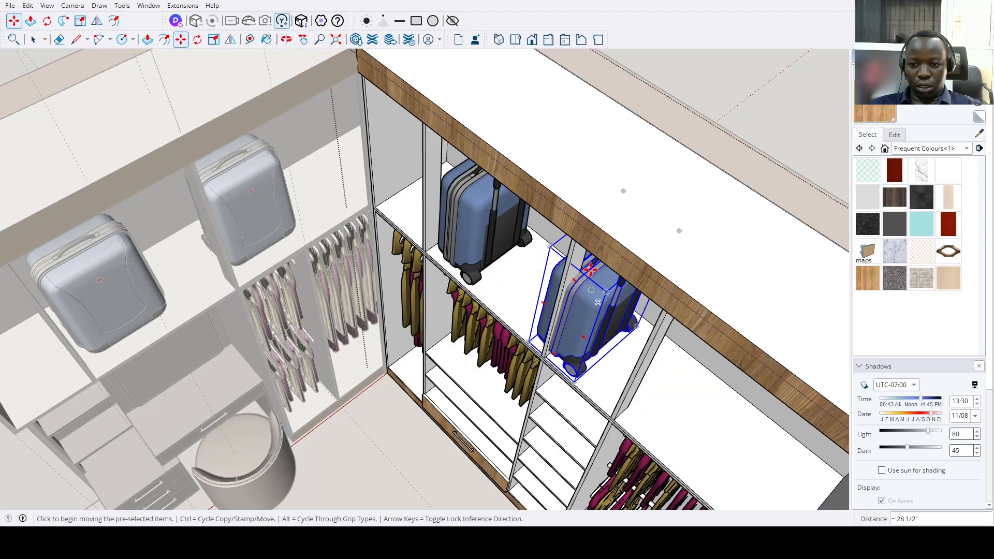
{"action": "left_click", "coordinate": [586, 263]}
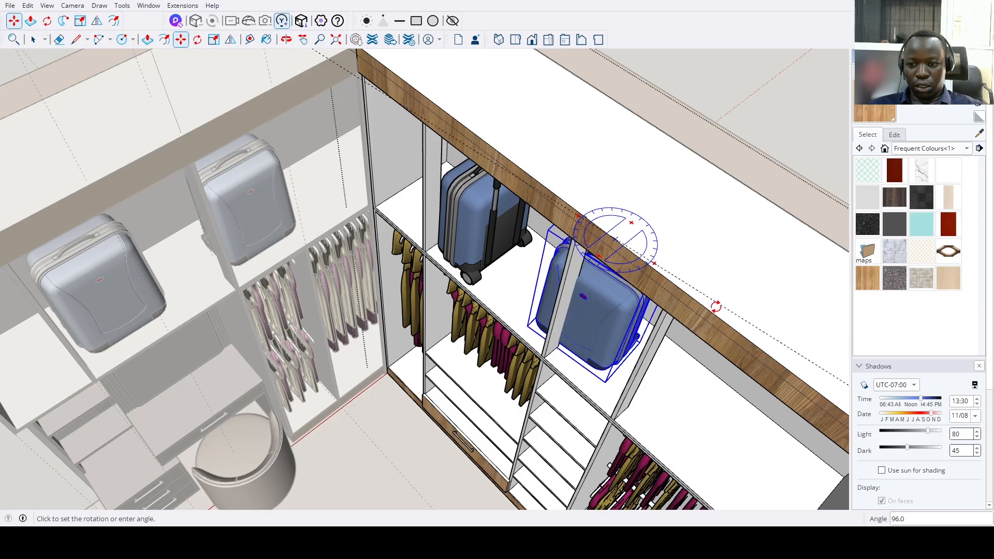
{"action": "middle_click_drag", "start_coordinate": [716, 306], "coordinate": [689, 235]}
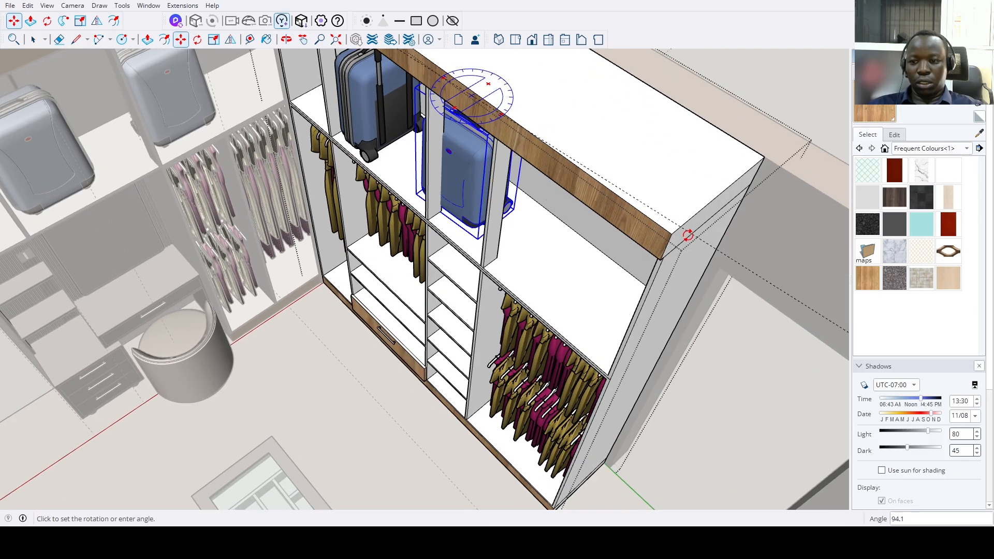
{"action": "left_click", "coordinate": [700, 263]}
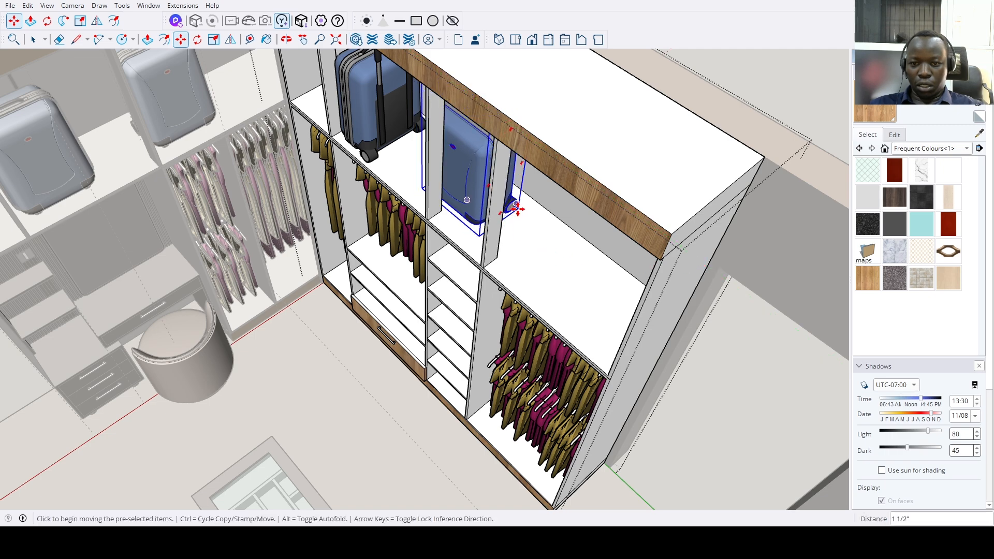
{"action": "key", "text": "space"}
{"action": "scroll", "coordinate": [518, 269], "scroll_direction": "down", "scroll_amount": 6}
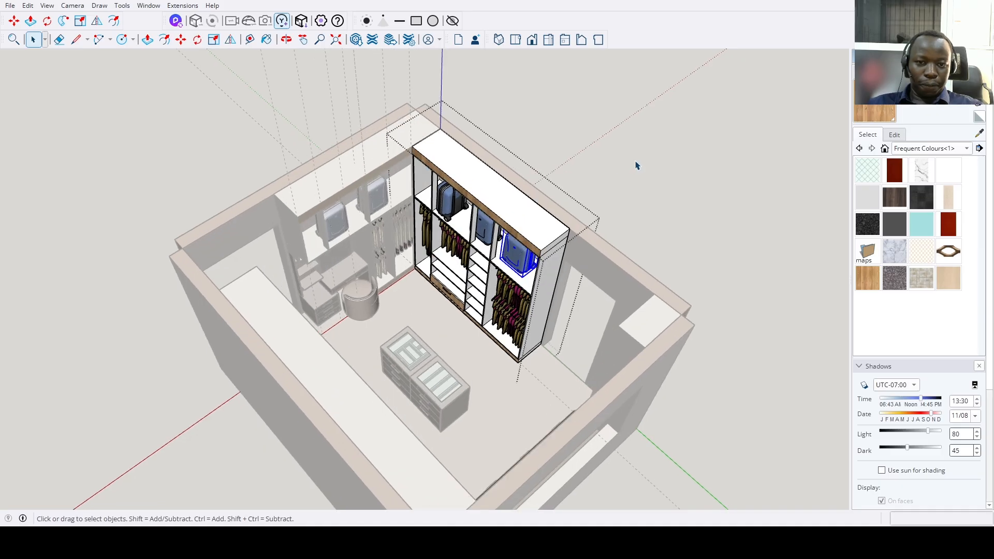
Open the dressing table unit's slatted back panel for editing beside the white switch plate.
{"action": "middle_click_drag", "start_coordinate": [386, 255], "coordinate": [234, 245]}
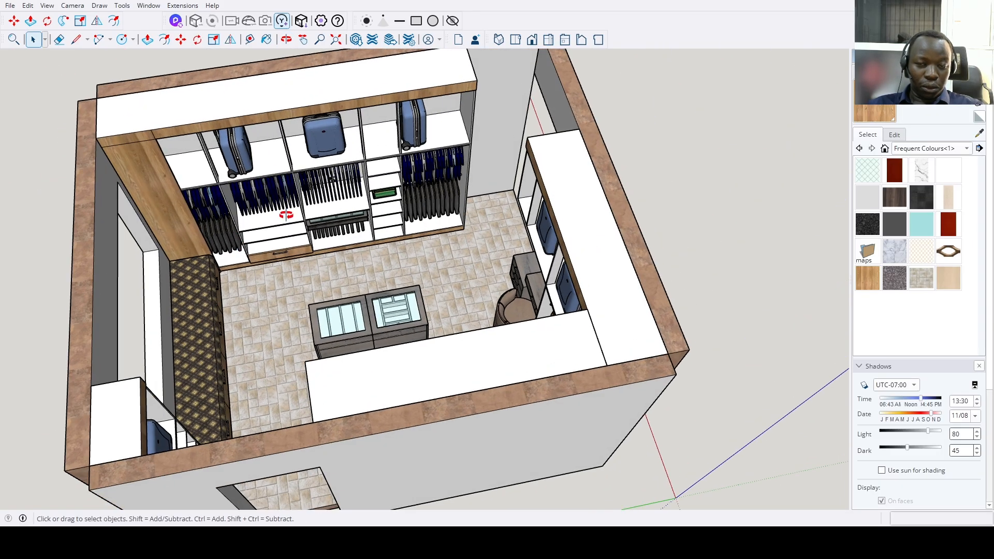
{"action": "middle_click_drag", "start_coordinate": [286, 215], "coordinate": [748, 128]}
{"action": "key", "text": "space"}
{"action": "scroll", "coordinate": [448, 292], "scroll_direction": "up", "scroll_amount": 5}
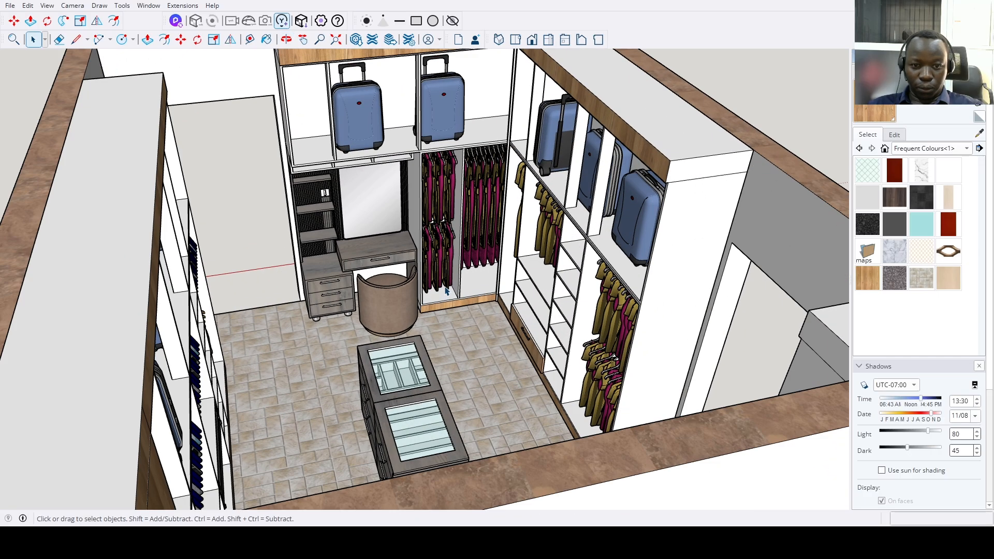
{"action": "scroll", "coordinate": [311, 241], "scroll_direction": "up", "scroll_amount": 10}
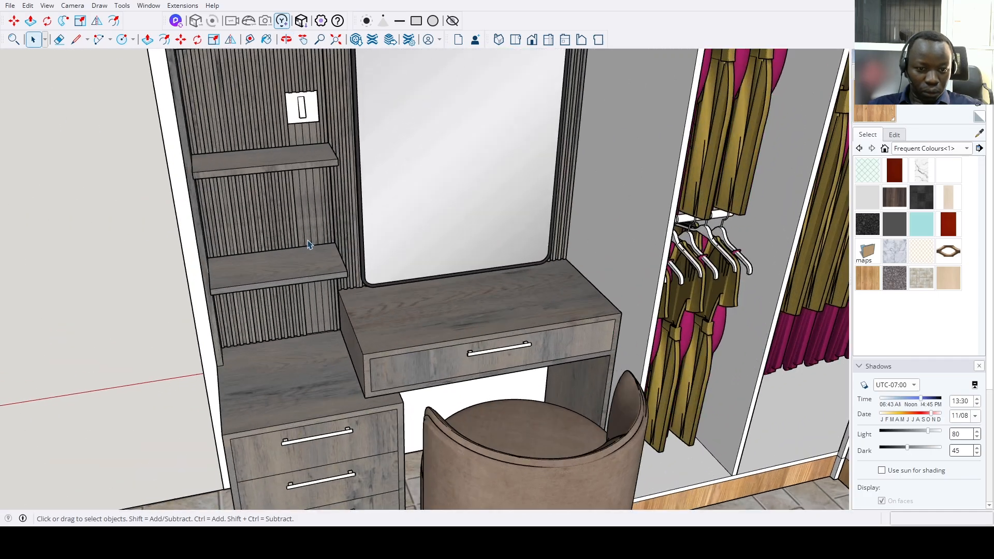
{"action": "middle_click_drag", "start_coordinate": [309, 245], "coordinate": [317, 306]}
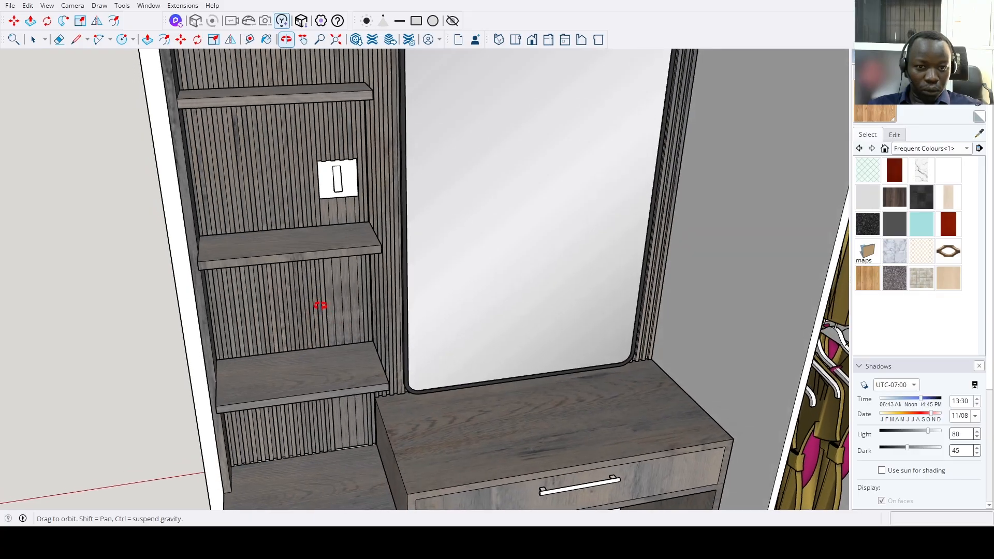
{"action": "scroll", "coordinate": [339, 208], "scroll_direction": "up", "scroll_amount": 3}
{"action": "scroll", "coordinate": [340, 208], "scroll_direction": "up", "scroll_amount": 5}
{"action": "left_click", "coordinate": [338, 209]}
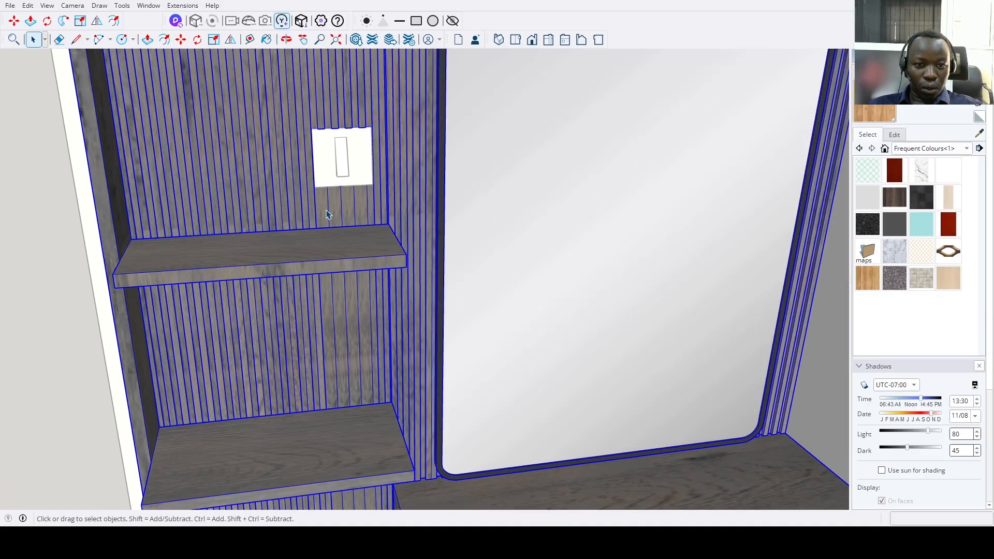
{"action": "left_click", "coordinate": [332, 200]}
{"action": "double_click", "coordinate": [327, 202]}
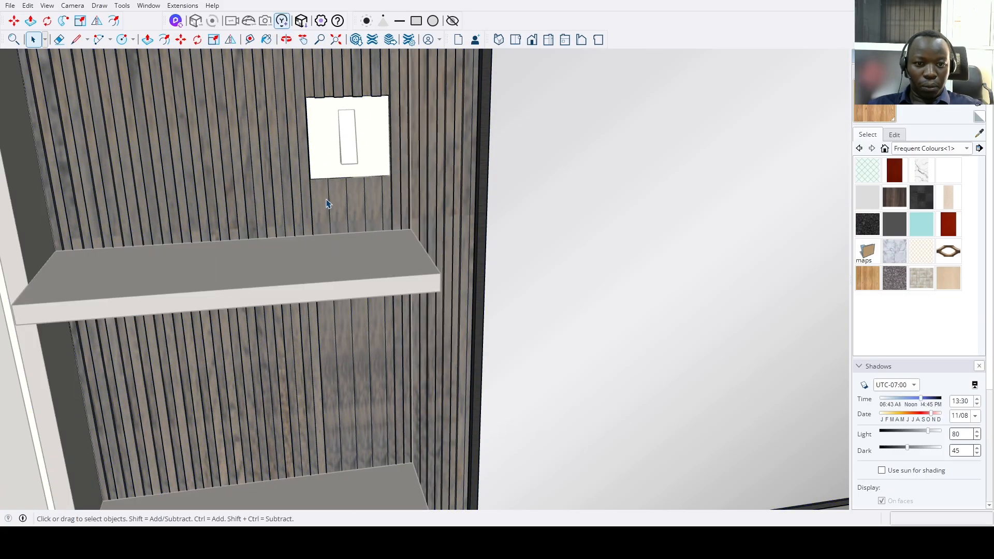
Select the four groove lines below the switch plate and copy them 13/32 inch sideways, in line with a groove above the plate.
{"action": "scroll", "coordinate": [329, 205], "scroll_direction": "up", "scroll_amount": 2}
{"action": "left_click", "coordinate": [330, 208]}
{"action": "scroll", "coordinate": [331, 207], "scroll_direction": "down", "scroll_amount": 2}
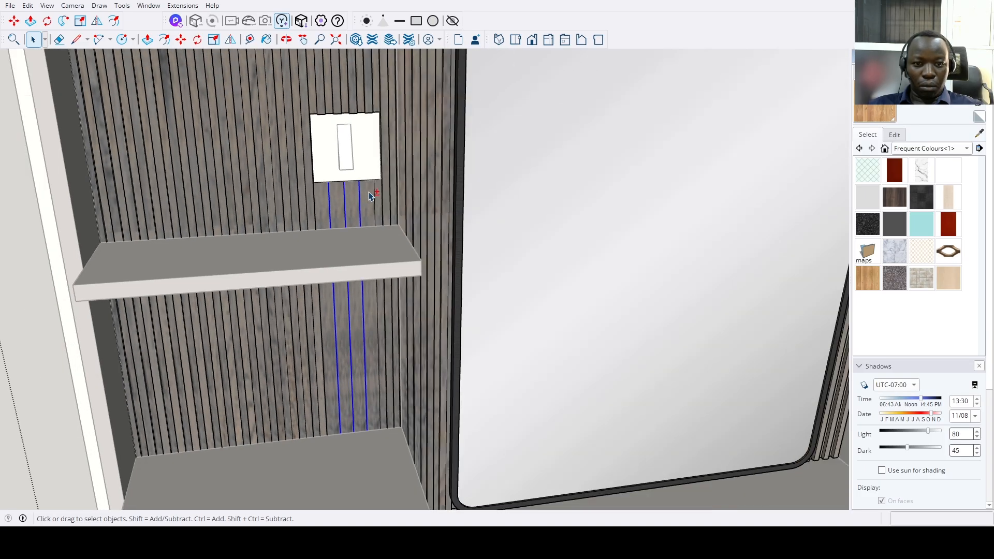
{"action": "scroll", "coordinate": [377, 193], "scroll_direction": "up", "scroll_amount": 2}
{"action": "key", "text": "m"}
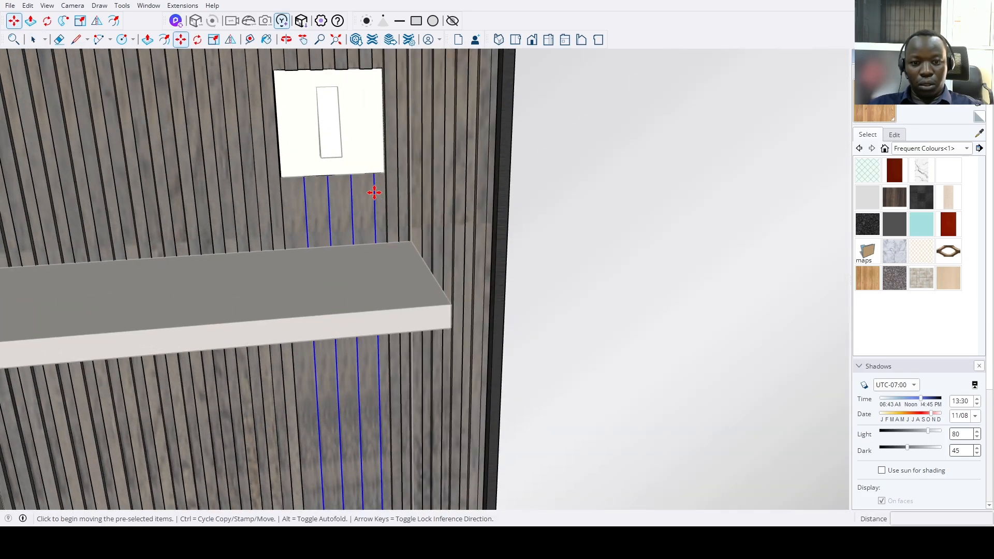
{"action": "key", "text": "ctrl"}
{"action": "left_click", "coordinate": [359, 193]}
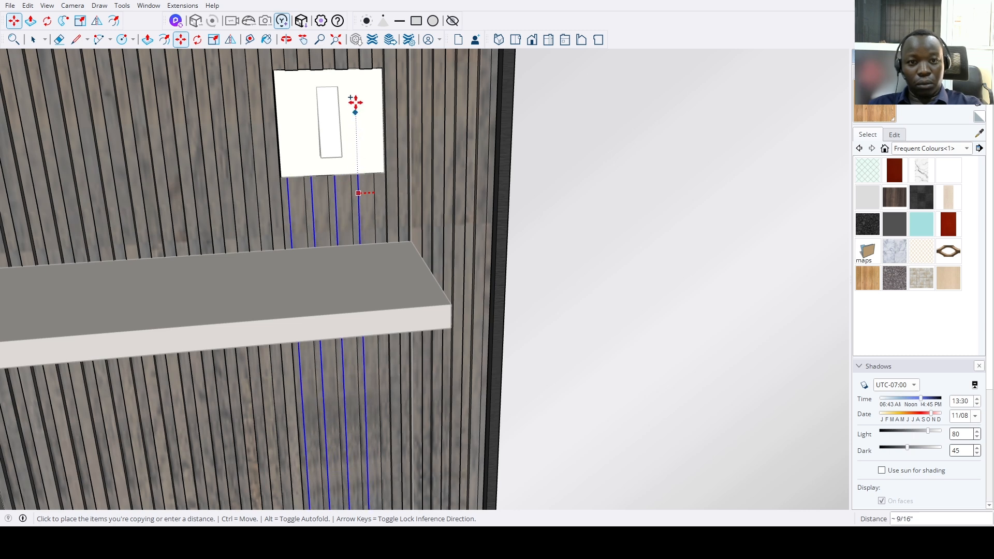
{"action": "left_click", "coordinate": [361, 68]}
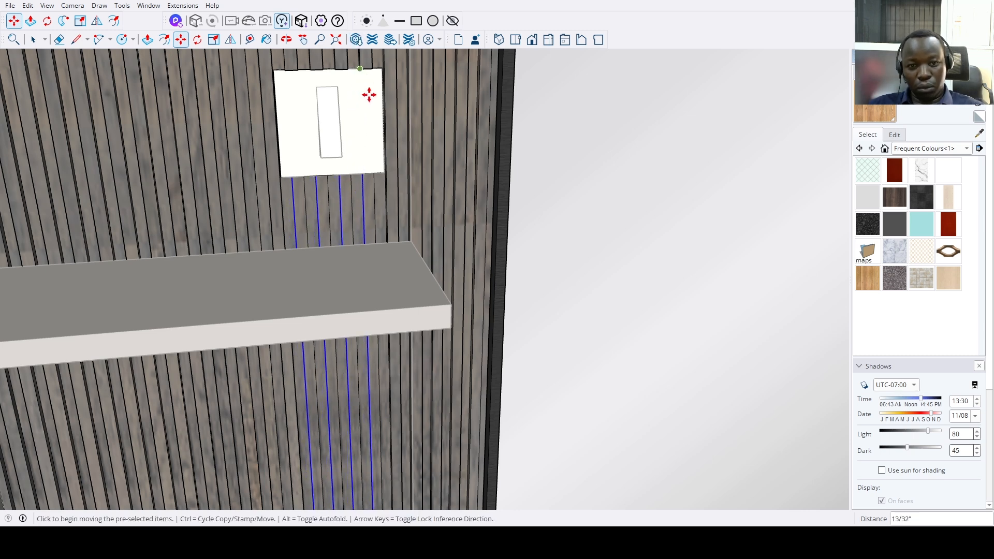
Push the groove strips below the switch plate 1/4 inch into the slatted panel and leave the panel's editing.
{"action": "key", "text": "p"}
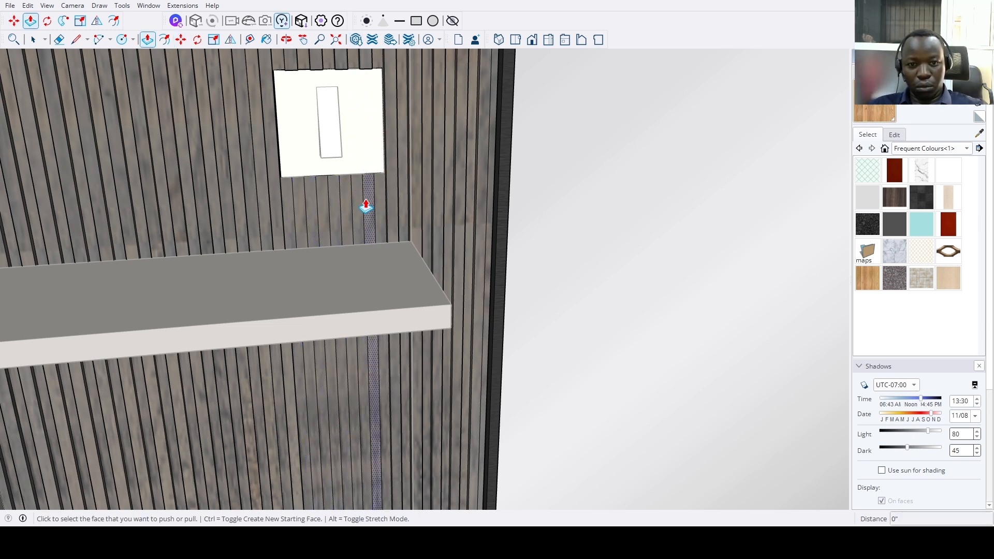
{"action": "left_click", "coordinate": [366, 206]}
{"action": "left_click", "coordinate": [366, 70]}
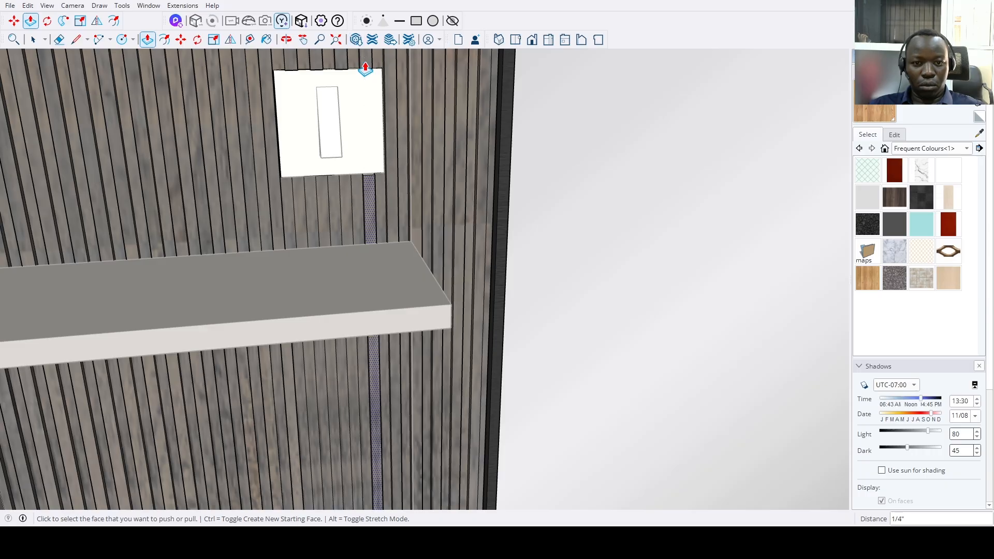
{"action": "double_click", "coordinate": [344, 193]}
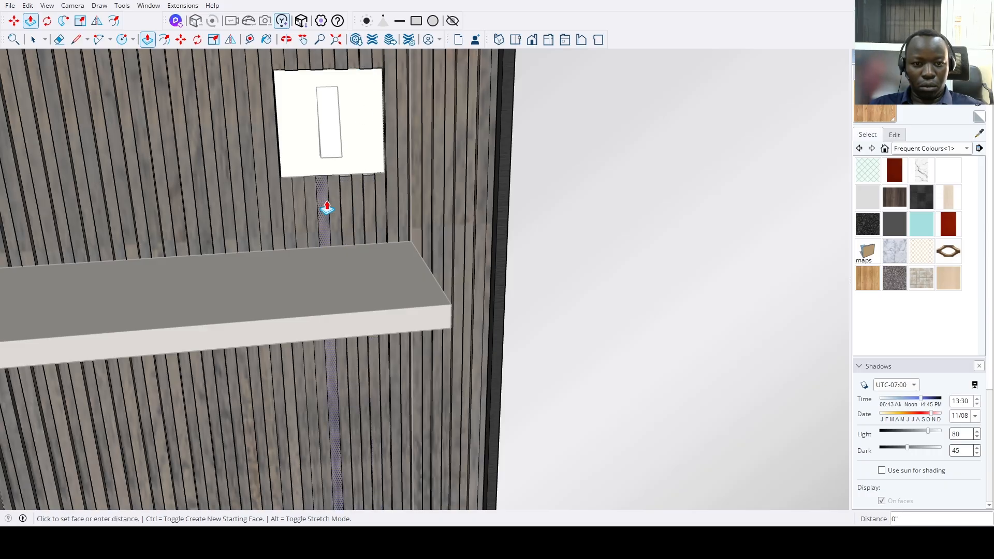
{"action": "key", "text": "space"}
{"action": "scroll", "coordinate": [300, 216], "scroll_direction": "down", "scroll_amount": 5}
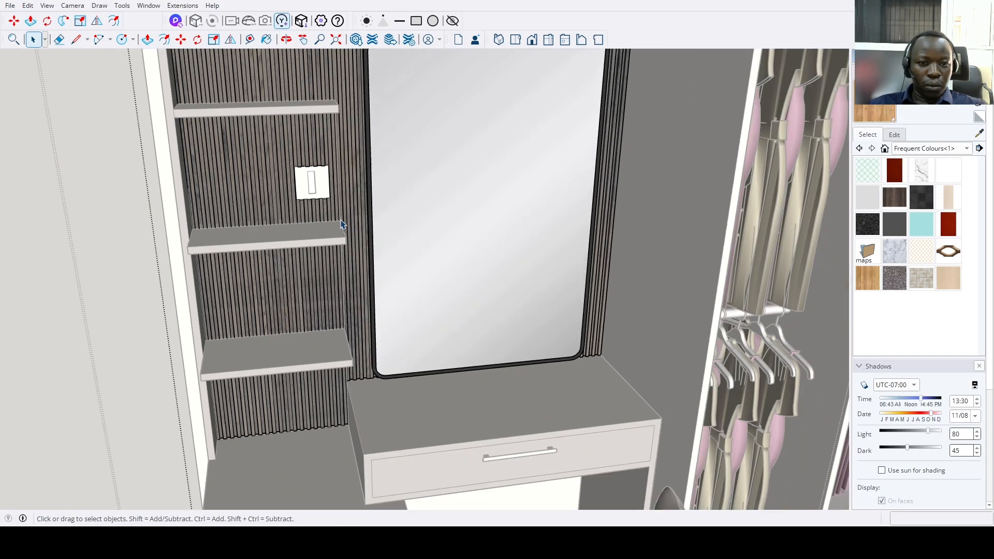
{"action": "scroll", "coordinate": [341, 224], "scroll_direction": "down", "scroll_amount": 10}
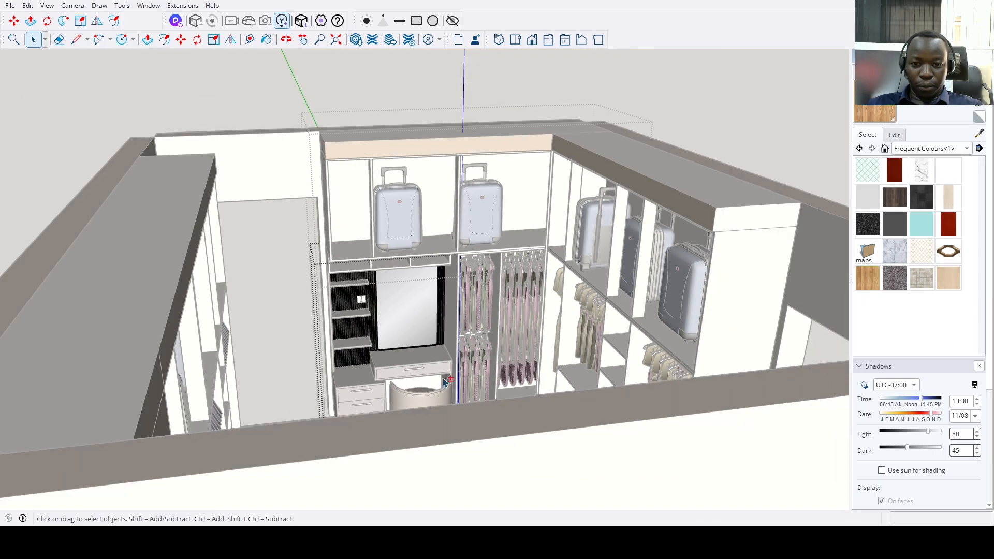
{"action": "middle_click_drag", "start_coordinate": [595, 141], "coordinate": [380, 144]}
{"action": "middle_click_drag", "start_coordinate": [446, 206], "coordinate": [332, 279]}
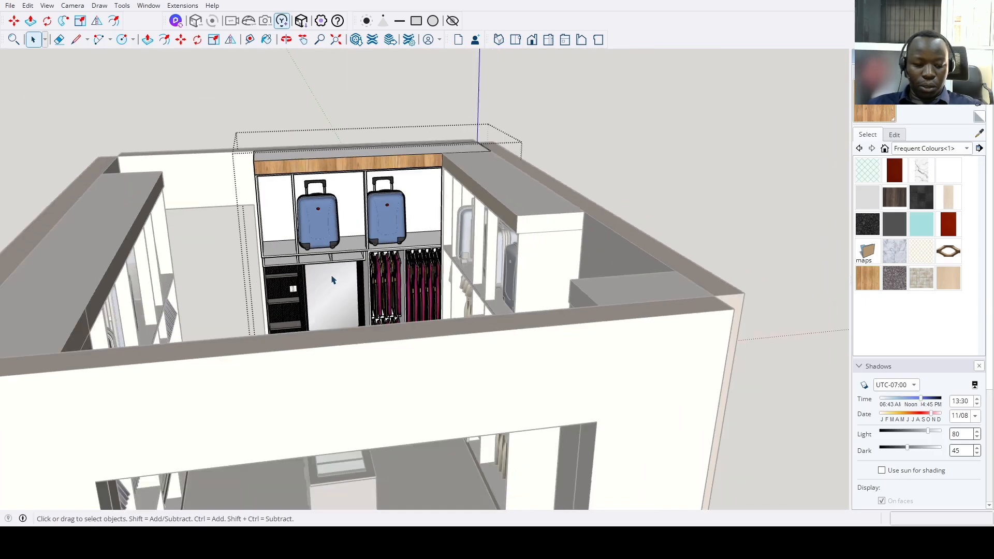
{"action": "left_click", "coordinate": [189, 161]}
Draw an 82 3/4 by 38 inch rectangle across the front of the upper compartments above the dressing table and adjoining wardrobe.
{"action": "scroll", "coordinate": [155, 218], "scroll_direction": "down", "scroll_amount": 5}
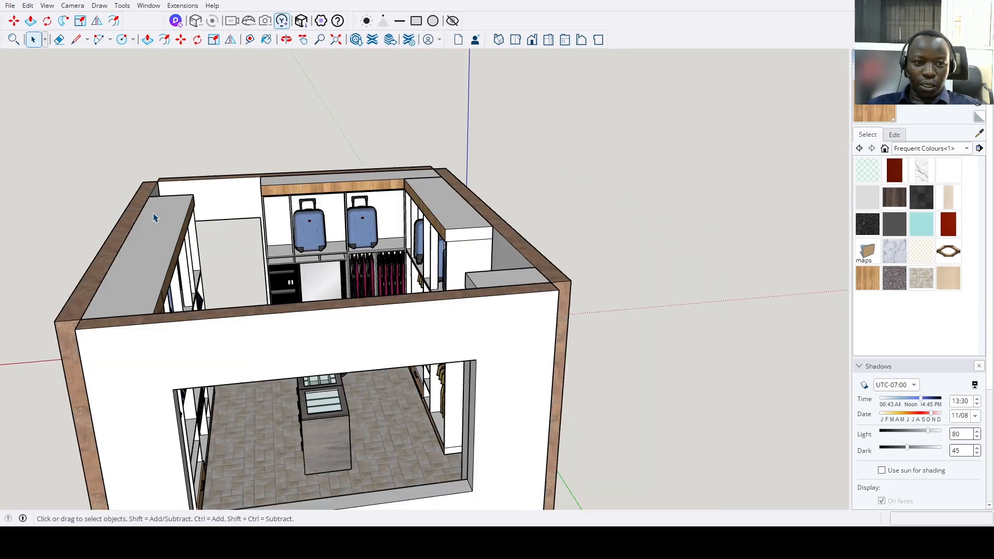
{"action": "middle_click_drag", "start_coordinate": [156, 217], "coordinate": [526, 325]}
{"action": "scroll", "coordinate": [527, 325], "scroll_direction": "up", "scroll_amount": 4}
{"action": "scroll", "coordinate": [527, 325], "scroll_direction": "up", "scroll_amount": 6}
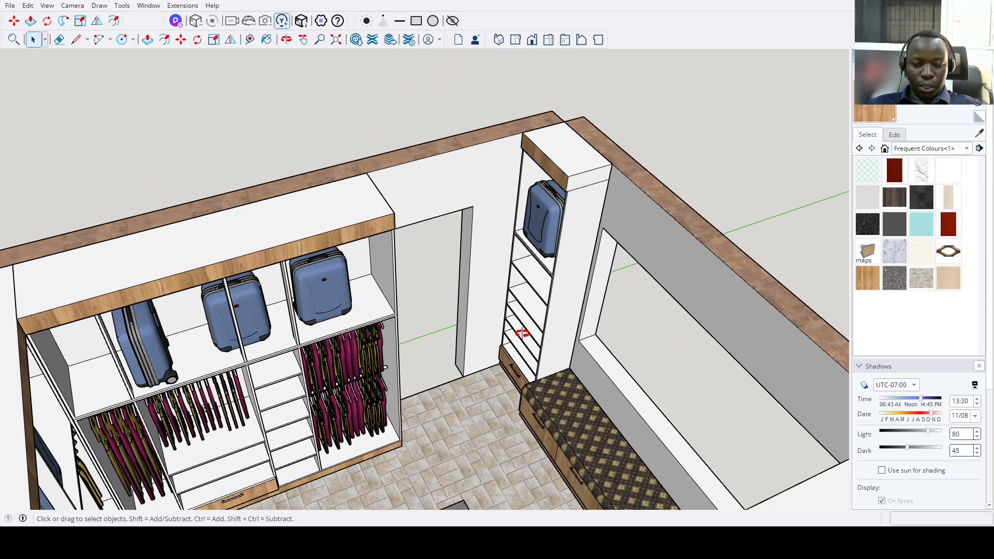
{"action": "scroll", "coordinate": [563, 222], "scroll_direction": "down", "scroll_amount": 4}
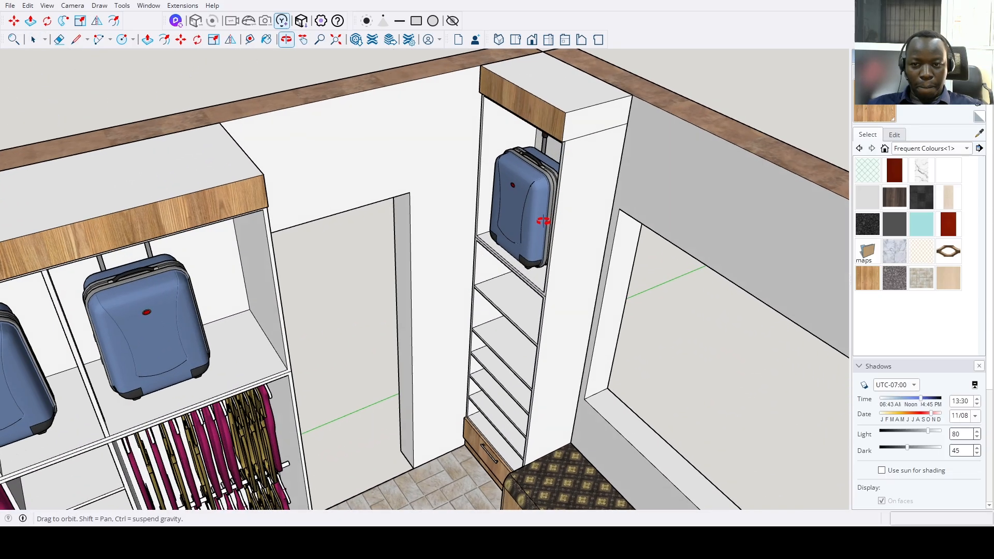
{"action": "middle_click_drag", "start_coordinate": [548, 215], "coordinate": [306, 337]}
{"action": "scroll", "coordinate": [262, 228], "scroll_direction": "up", "scroll_amount": 5}
{"action": "scroll", "coordinate": [271, 181], "scroll_direction": "up", "scroll_amount": 2}
{"action": "scroll", "coordinate": [306, 336], "scroll_direction": "up", "scroll_amount": 5}
{"action": "scroll", "coordinate": [275, 396], "scroll_direction": "up", "scroll_amount": 3}
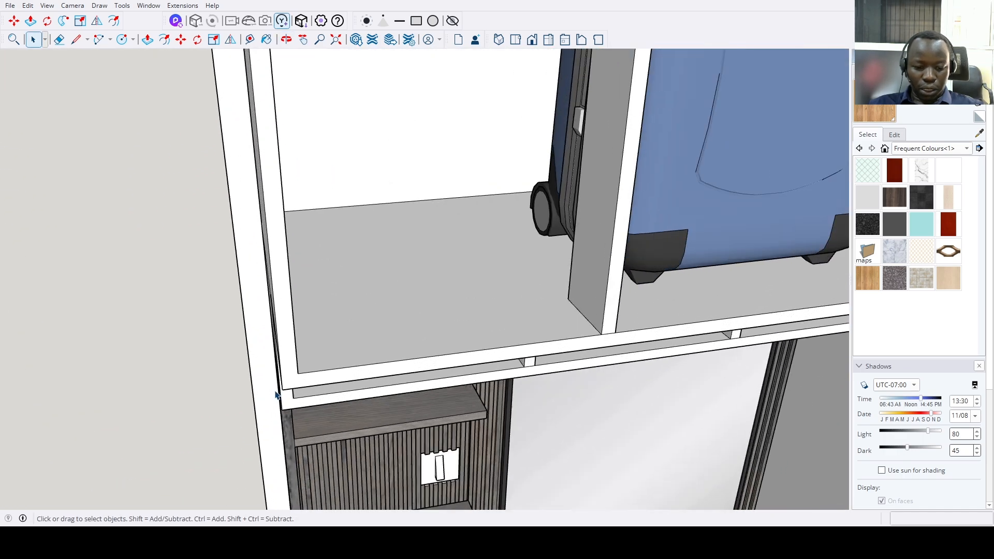
{"action": "scroll", "coordinate": [283, 385], "scroll_direction": "down", "scroll_amount": 8}
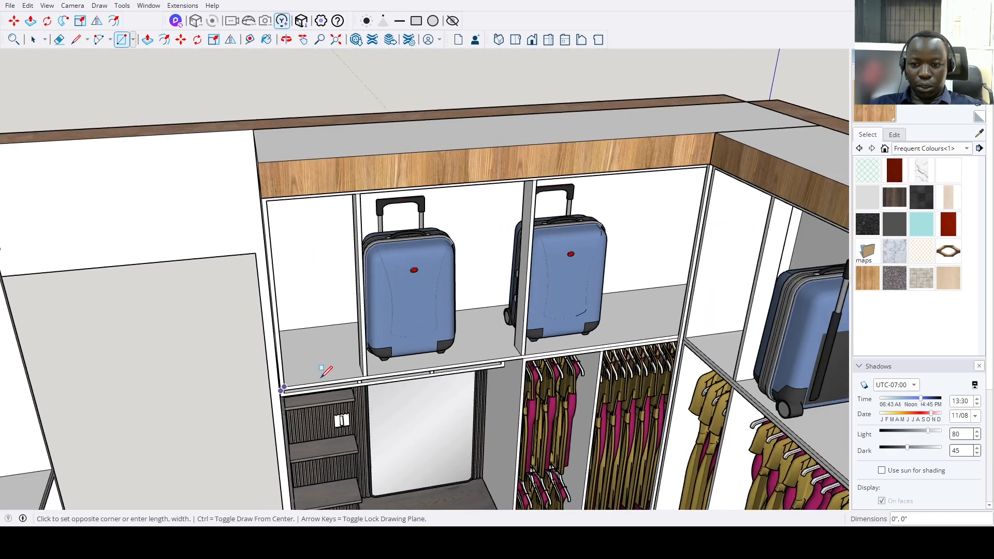
{"action": "middle_click_drag", "start_coordinate": [282, 445], "coordinate": [548, 228]}
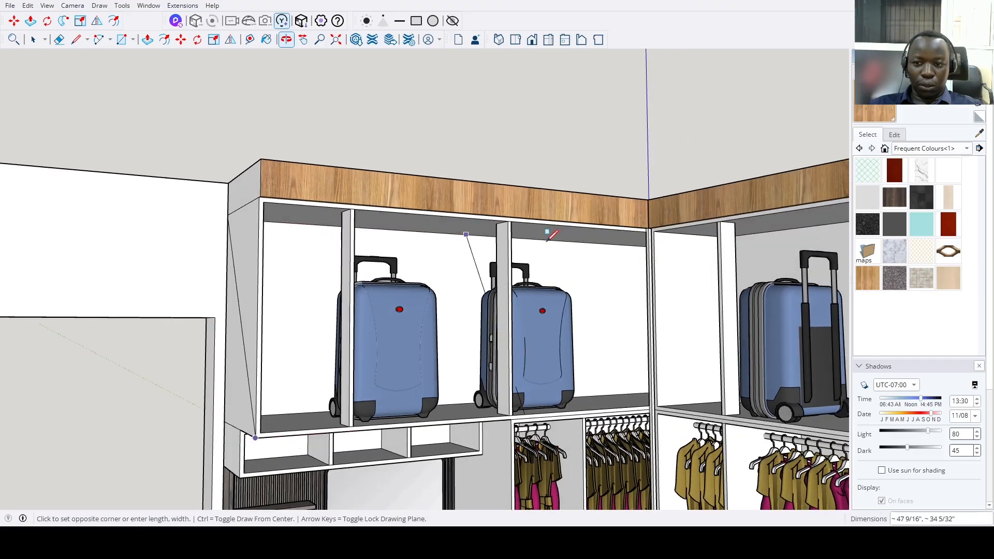
{"action": "scroll", "coordinate": [645, 215], "scroll_direction": "up", "scroll_amount": 6}
{"action": "left_click", "coordinate": [691, 215]}
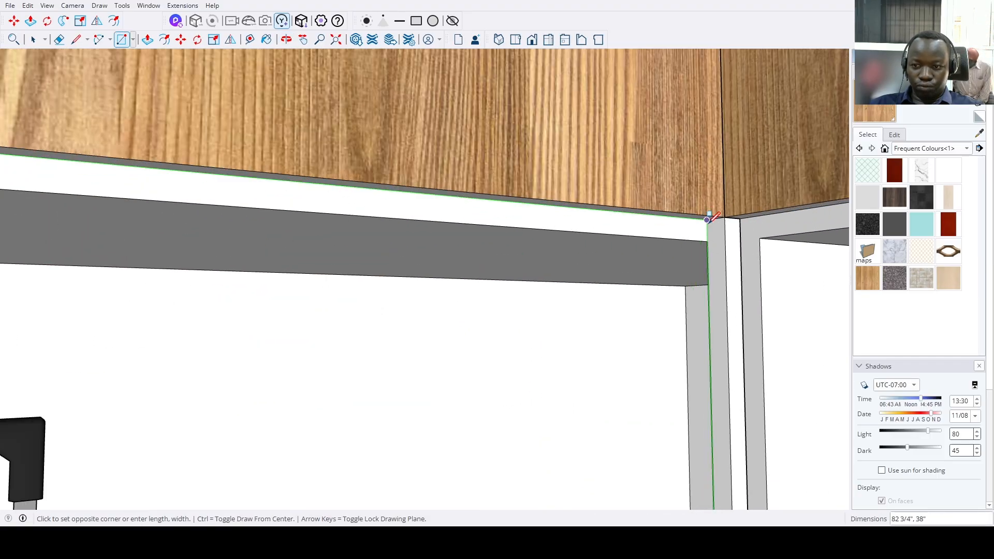
Extrude the rectangle into a thin door panel covering the upper compartments.
{"action": "middle_click_drag", "start_coordinate": [690, 214], "coordinate": [633, 349]}
{"action": "key", "text": "p"}
{"action": "left_click", "coordinate": [634, 347]}
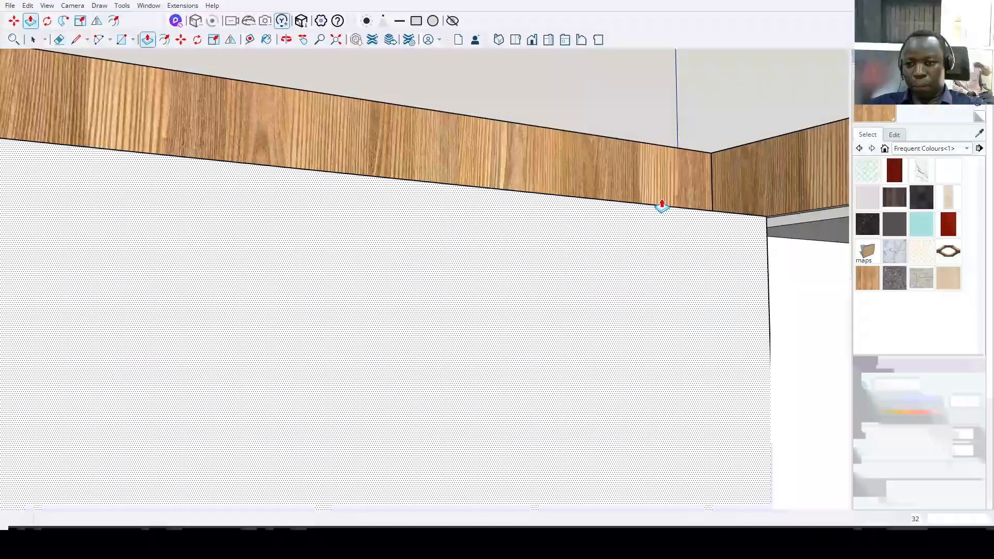
{"action": "left_click", "coordinate": [564, 170]}
{"action": "key", "text": "space"}
{"action": "scroll", "coordinate": [551, 266], "scroll_direction": "down", "scroll_amount": 5}
Group the panel, open it for editing and split its underside with a line at the partition beside the dressing table.
{"action": "left_click", "coordinate": [536, 357]}
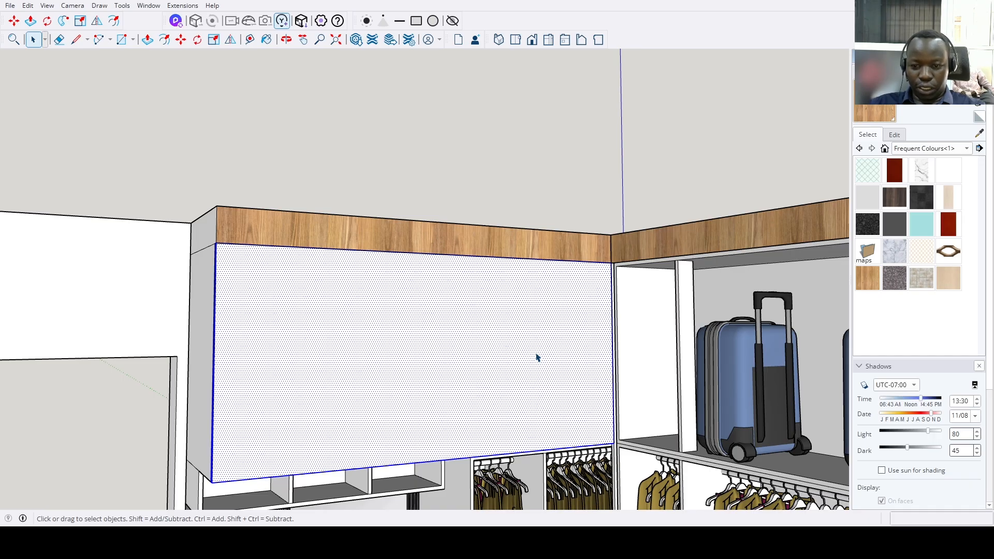
{"action": "middle_click_drag", "start_coordinate": [533, 359], "coordinate": [491, 300]}
{"action": "scroll", "coordinate": [444, 452], "scroll_direction": "up", "scroll_amount": 3}
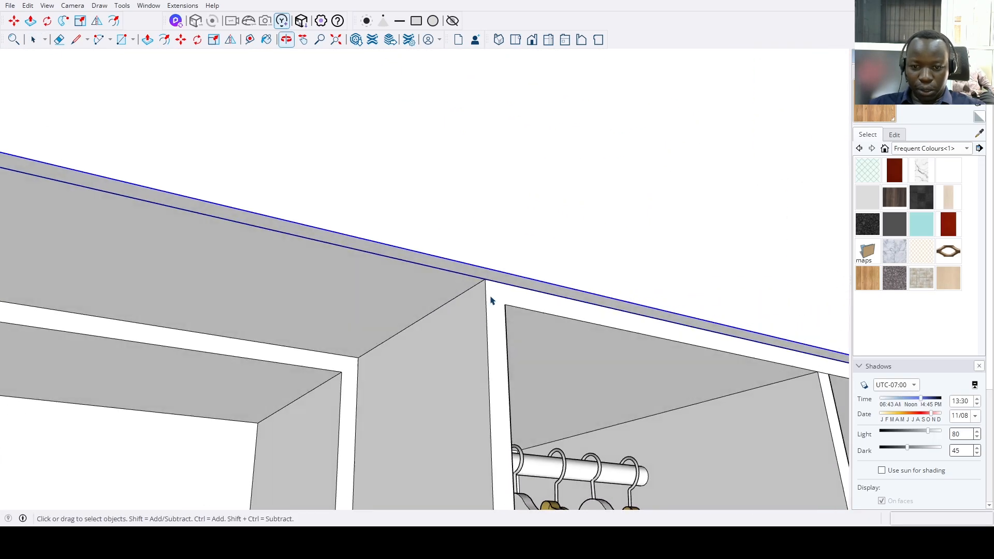
{"action": "scroll", "coordinate": [512, 245], "scroll_direction": "up", "scroll_amount": 5}
{"action": "key", "text": "l"}
{"action": "left_click", "coordinate": [469, 288]}
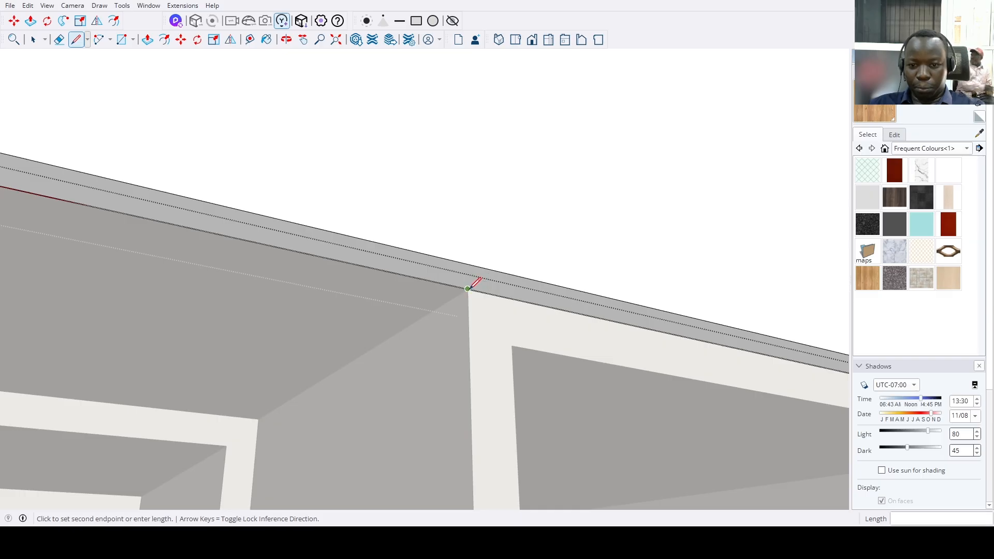
Extend the underside section over the hanging compartments 74 inches down to the plinth as a new face.
{"action": "key", "text": "p"}
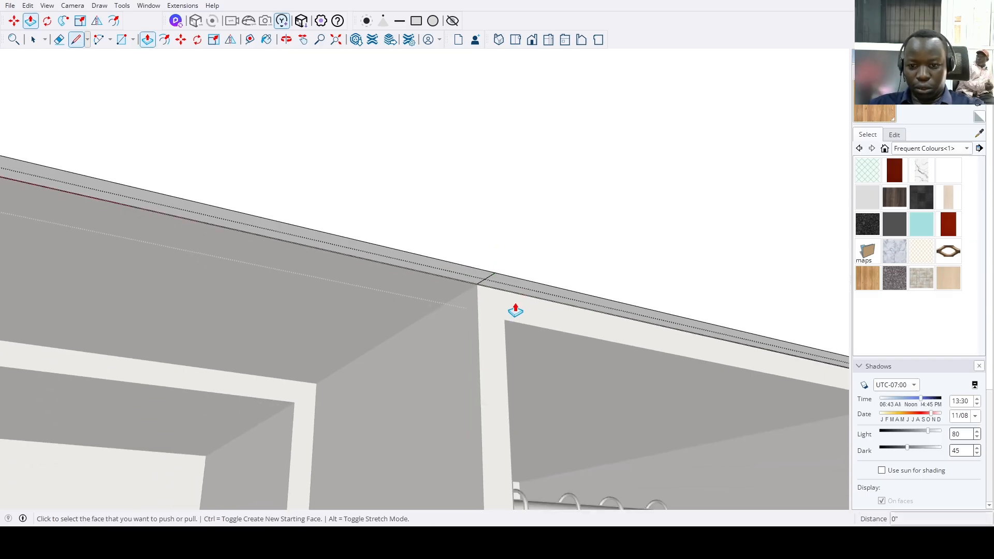
{"action": "left_click", "coordinate": [523, 295]}
{"action": "scroll", "coordinate": [508, 406], "scroll_direction": "down", "scroll_amount": 2}
{"action": "scroll", "coordinate": [504, 441], "scroll_direction": "down", "scroll_amount": 2}
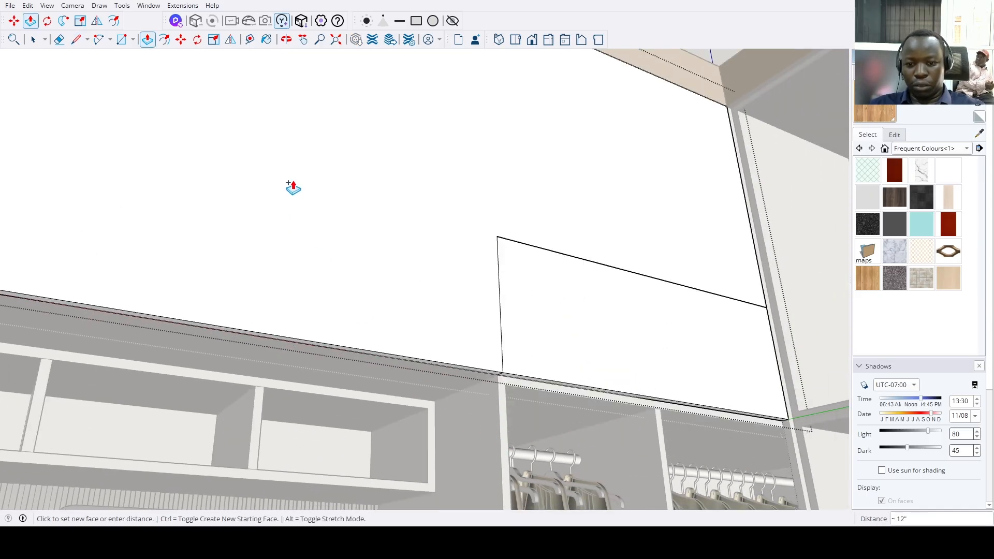
{"action": "left_click", "coordinate": [337, 42]}
{"action": "middle_click_drag", "start_coordinate": [393, 378], "coordinate": [489, 295]}
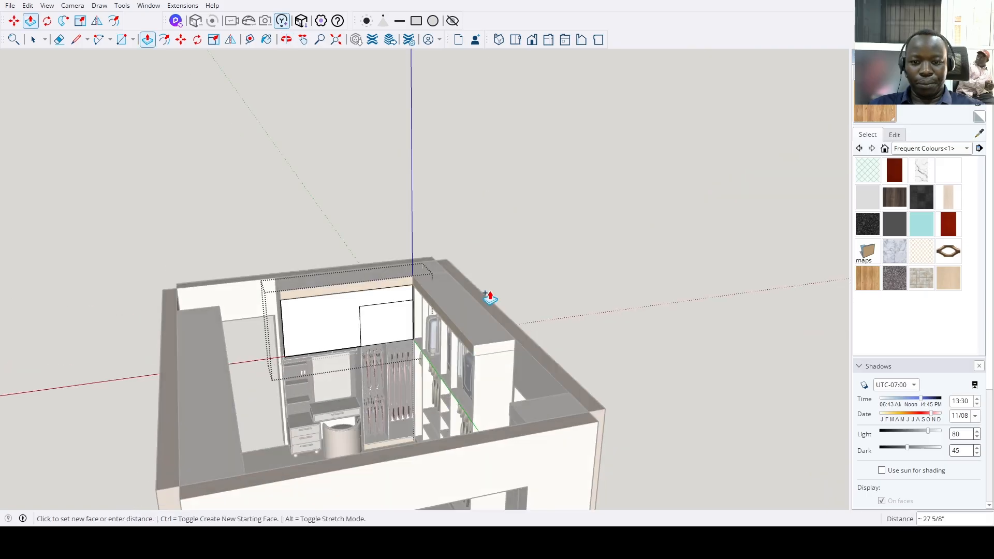
{"action": "scroll", "coordinate": [417, 428], "scroll_direction": "up", "scroll_amount": 5}
{"action": "scroll", "coordinate": [378, 393], "scroll_direction": "up", "scroll_amount": 6}
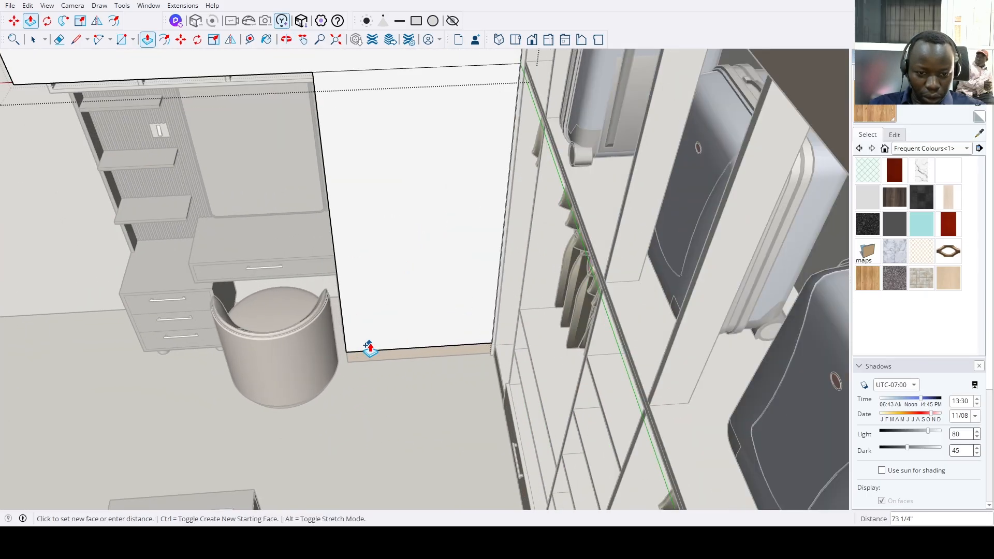
{"action": "middle_click_drag", "start_coordinate": [368, 347], "coordinate": [517, 318]}
{"action": "scroll", "coordinate": [546, 325], "scroll_direction": "up", "scroll_amount": 2}
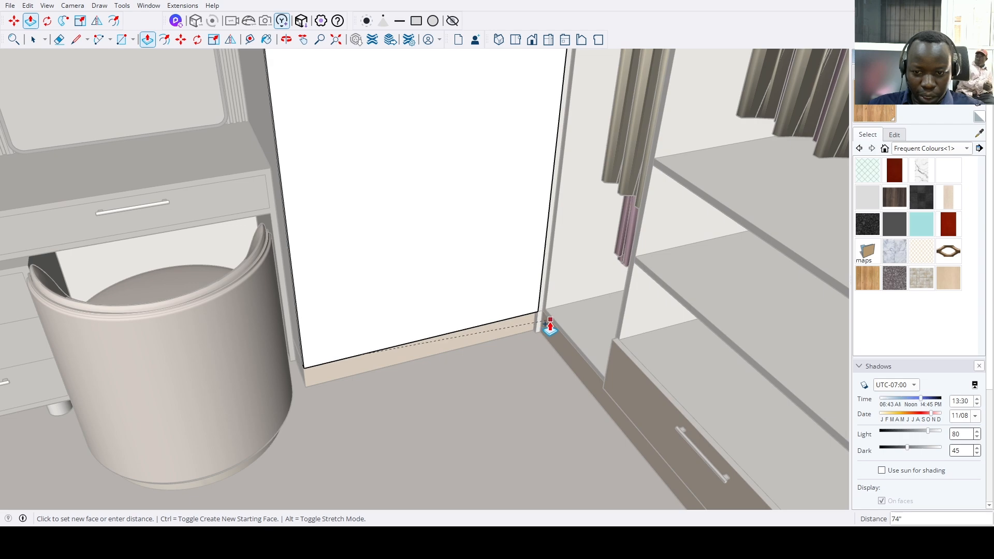
{"action": "scroll", "coordinate": [544, 326], "scroll_direction": "up", "scroll_amount": 2}
{"action": "left_click", "coordinate": [536, 314]}
{"action": "scroll", "coordinate": [537, 317], "scroll_direction": "down", "scroll_amount": 8}
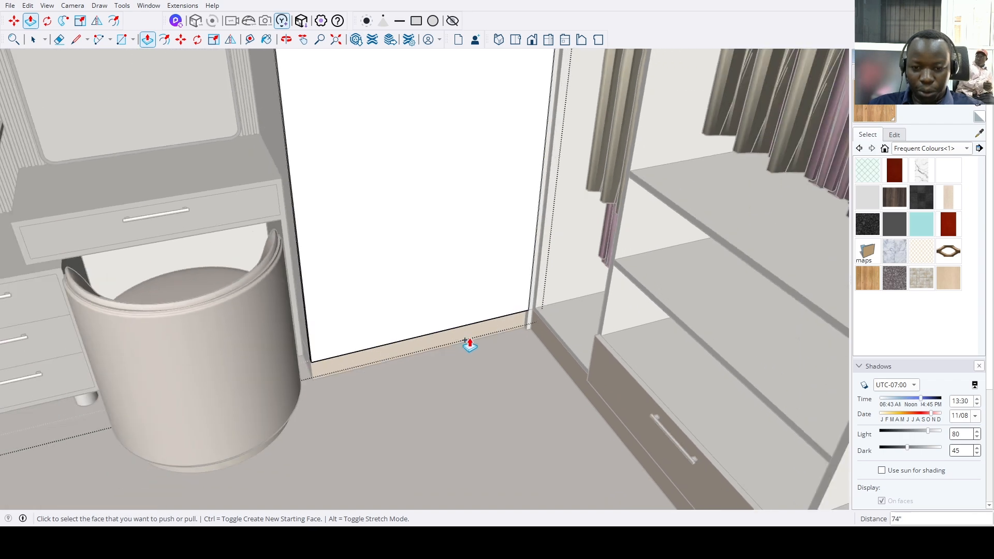
Paint the upper and lower fronts of the door panel with the light wood material.
{"action": "key", "text": "space"}
{"action": "key", "text": "b"}
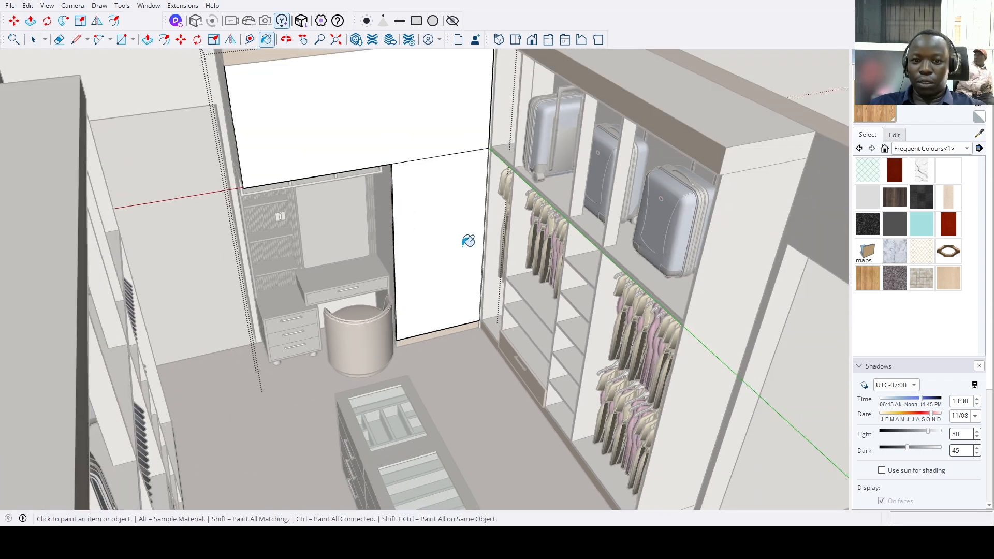
{"action": "left_click", "coordinate": [465, 243]}
{"action": "left_click", "coordinate": [409, 156]}
{"action": "scroll", "coordinate": [443, 158], "scroll_direction": "down", "scroll_amount": 2}
{"action": "key", "text": "space"}
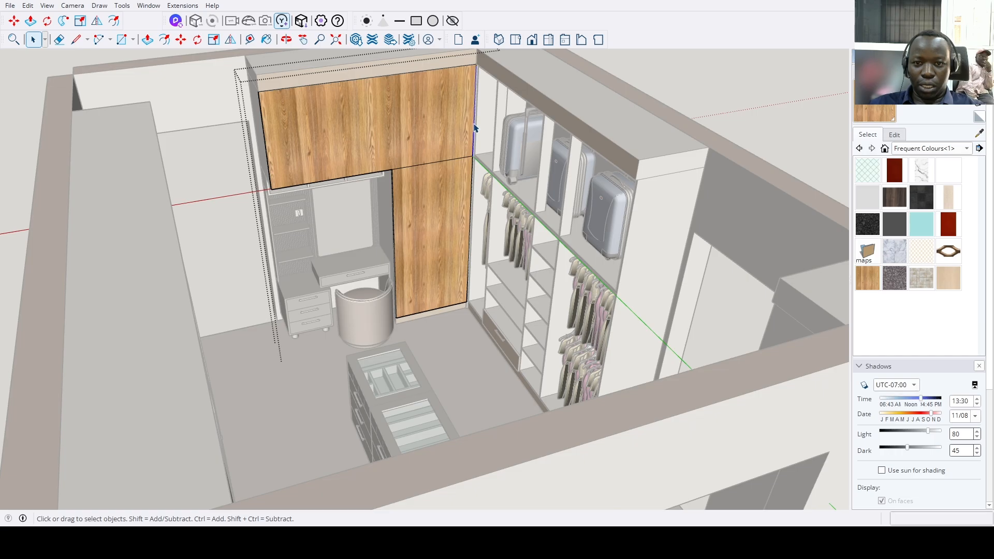
Copy the panel's vertical edge at the room corner 17 3/8 inches sideways as a two-copy array of door lines.
{"action": "scroll", "coordinate": [474, 130], "scroll_direction": "up", "scroll_amount": 2}
{"action": "scroll", "coordinate": [474, 174], "scroll_direction": "up", "scroll_amount": 5}
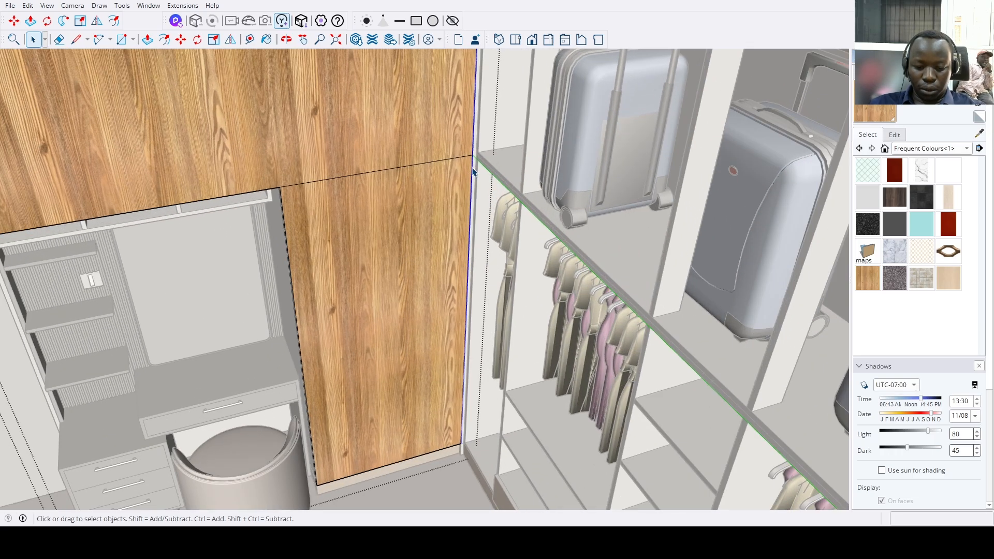
{"action": "key", "text": "m"}
{"action": "left_click", "coordinate": [473, 154]}
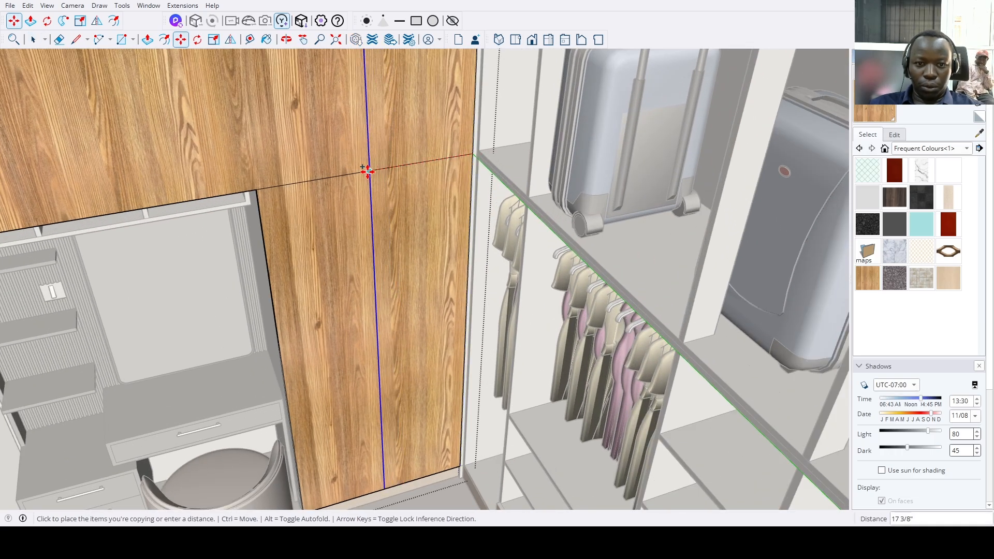
{"action": "left_click", "coordinate": [368, 172]}
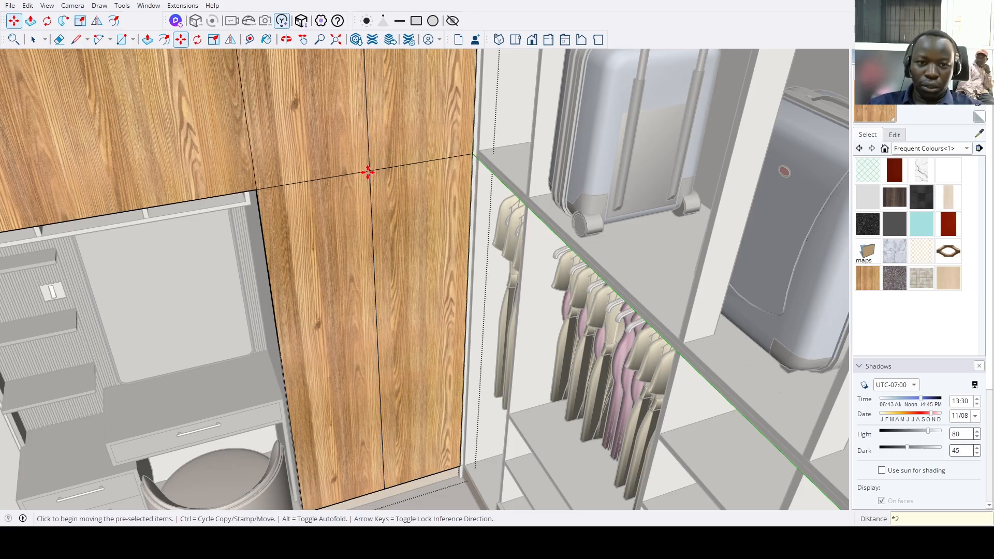
{"action": "key", "text": "Return"}
{"action": "scroll", "coordinate": [311, 173], "scroll_direction": "down", "scroll_amount": 3}
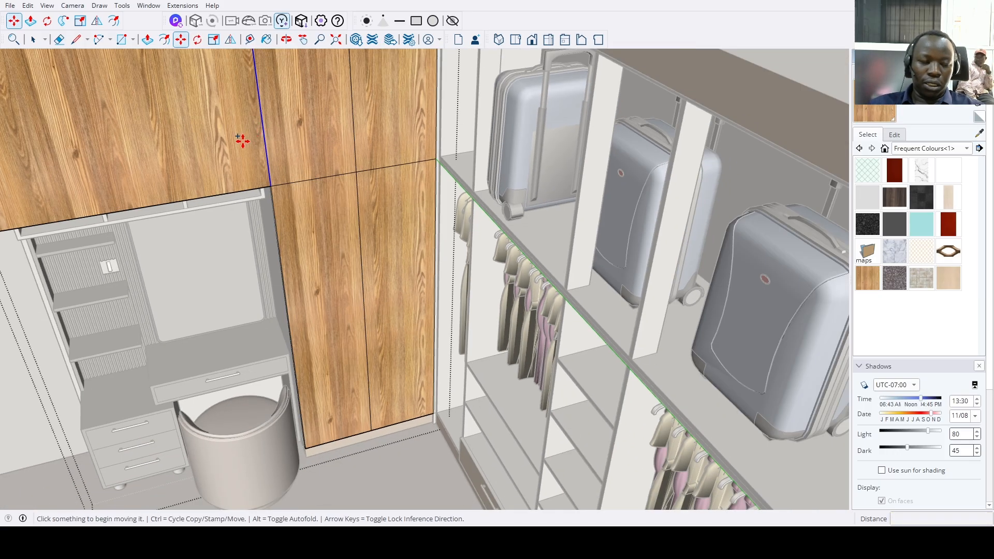
Copy the upper door line above the partition to the panel's far edge and divide the span into three equal doors.
{"action": "left_click", "coordinate": [264, 130]}
{"action": "scroll", "coordinate": [240, 142], "scroll_direction": "down", "scroll_amount": 2}
{"action": "middle_click_drag", "start_coordinate": [236, 143], "coordinate": [309, 152]}
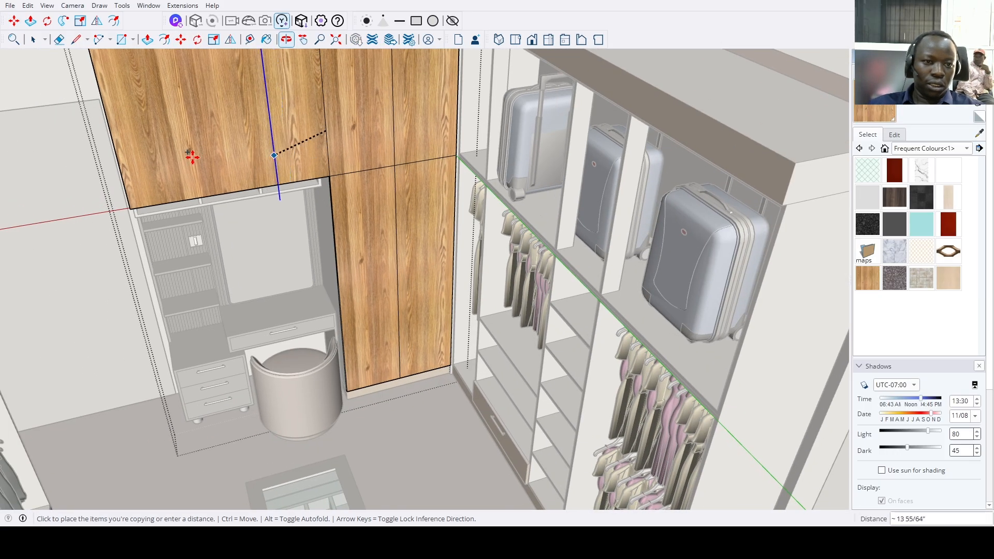
{"action": "left_click", "coordinate": [117, 162]}
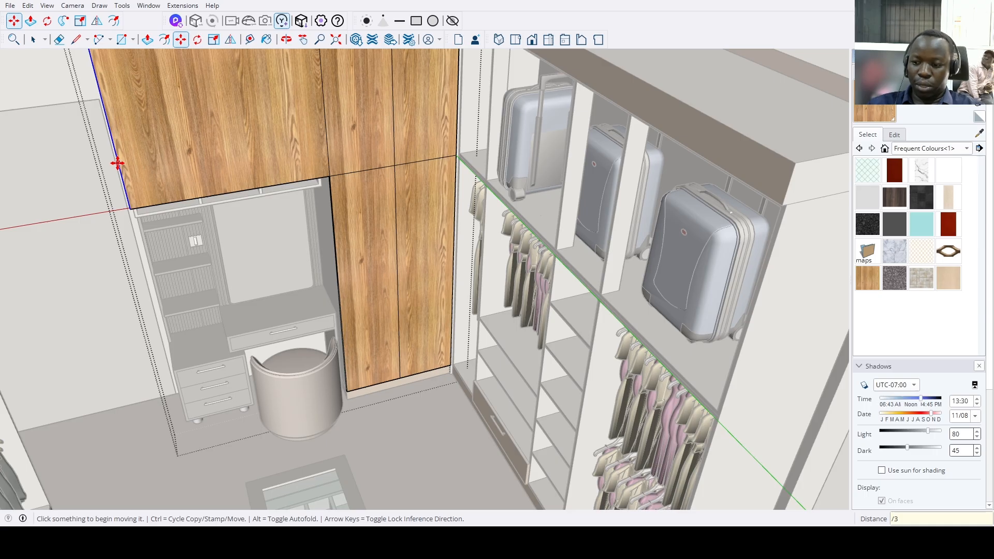
{"action": "key", "text": "space"}
Paste a copied bar handle beside the closet doors and rotate it 90 degrees so it stands vertically.
{"action": "scroll", "coordinate": [173, 195], "scroll_direction": "down", "scroll_amount": 2}
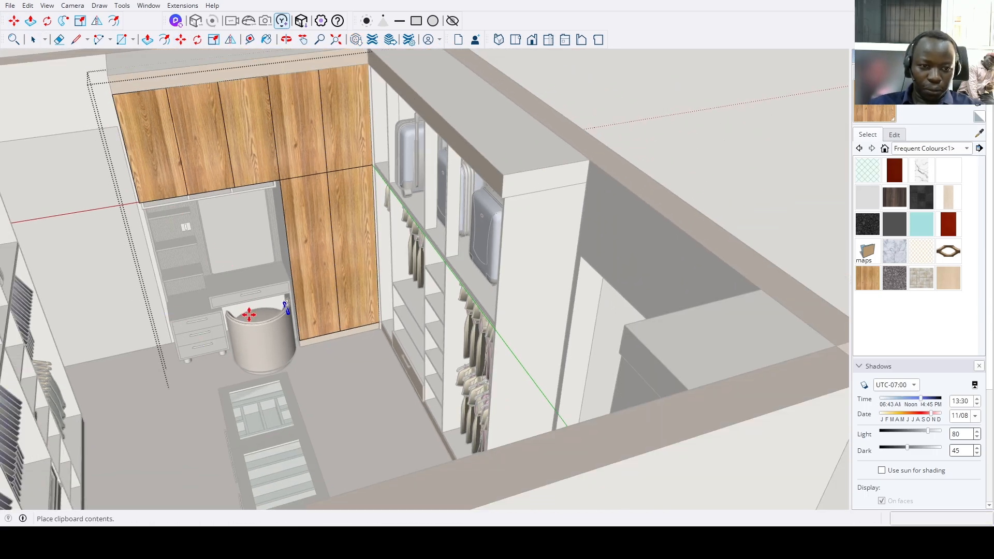
{"action": "scroll", "coordinate": [310, 377], "scroll_direction": "up", "scroll_amount": 5}
{"action": "scroll", "coordinate": [339, 400], "scroll_direction": "up", "scroll_amount": 7}
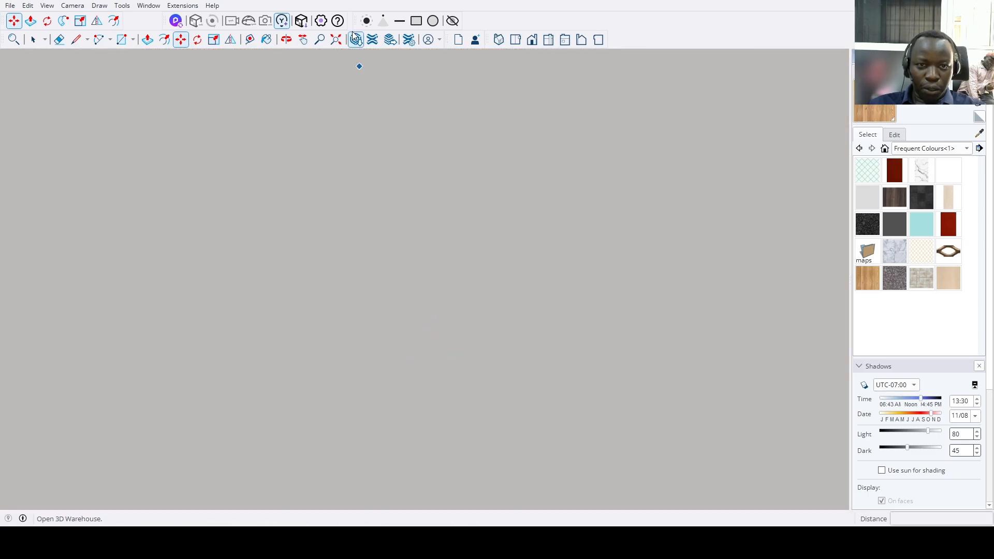
{"action": "scroll", "coordinate": [404, 256], "scroll_direction": "up", "scroll_amount": 6}
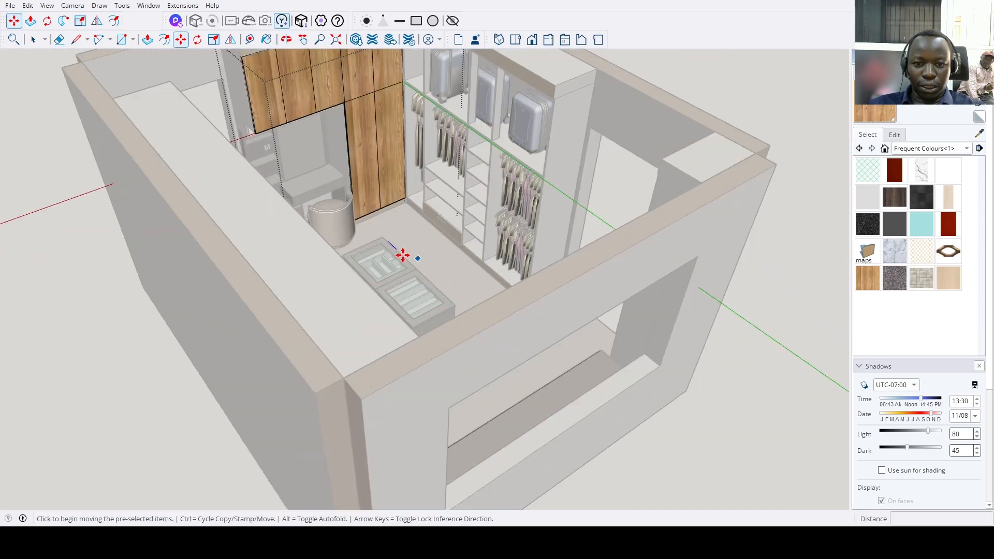
{"action": "scroll", "coordinate": [367, 216], "scroll_direction": "up", "scroll_amount": 8}
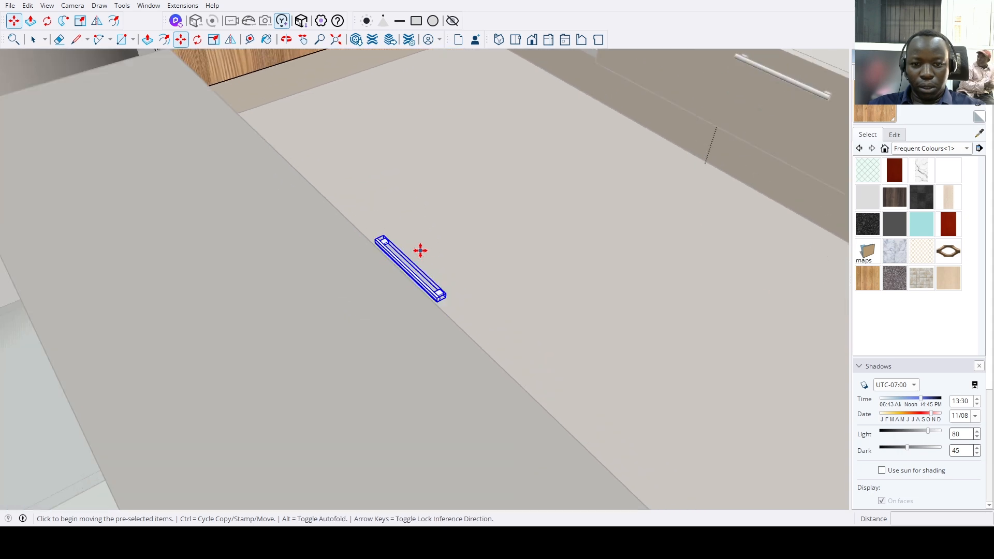
{"action": "scroll", "coordinate": [392, 256], "scroll_direction": "up", "scroll_amount": 10}
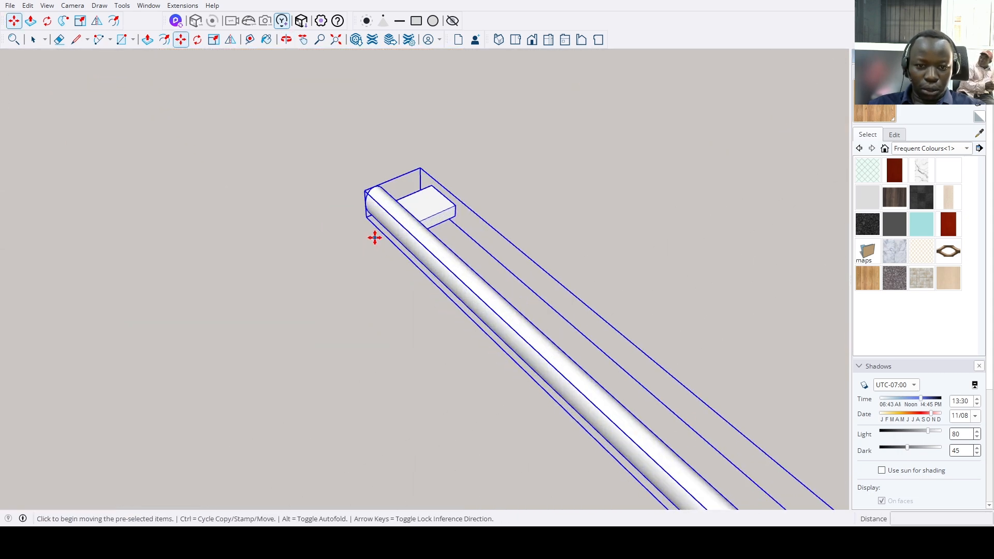
{"action": "left_click", "coordinate": [417, 245]}
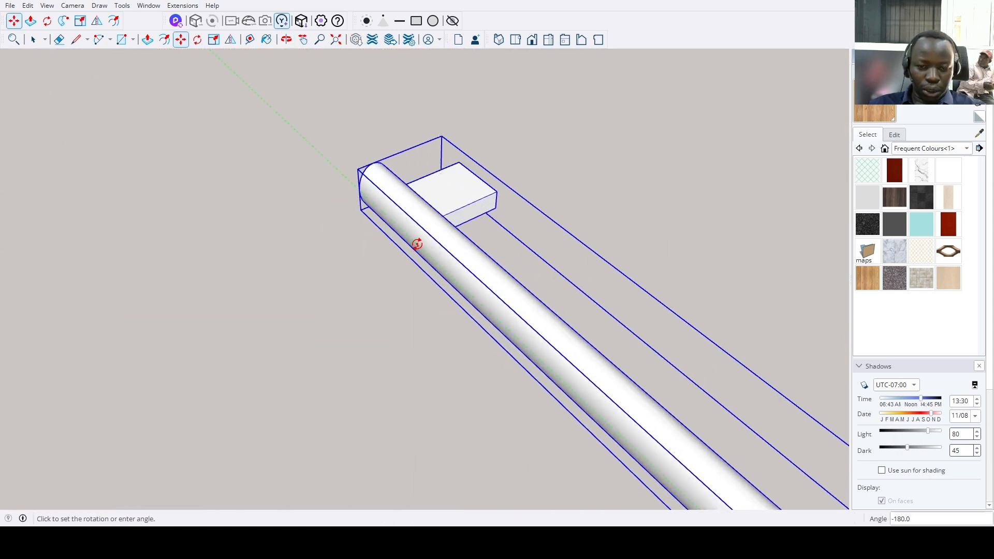
{"action": "scroll", "coordinate": [418, 243], "scroll_direction": "down", "scroll_amount": 8}
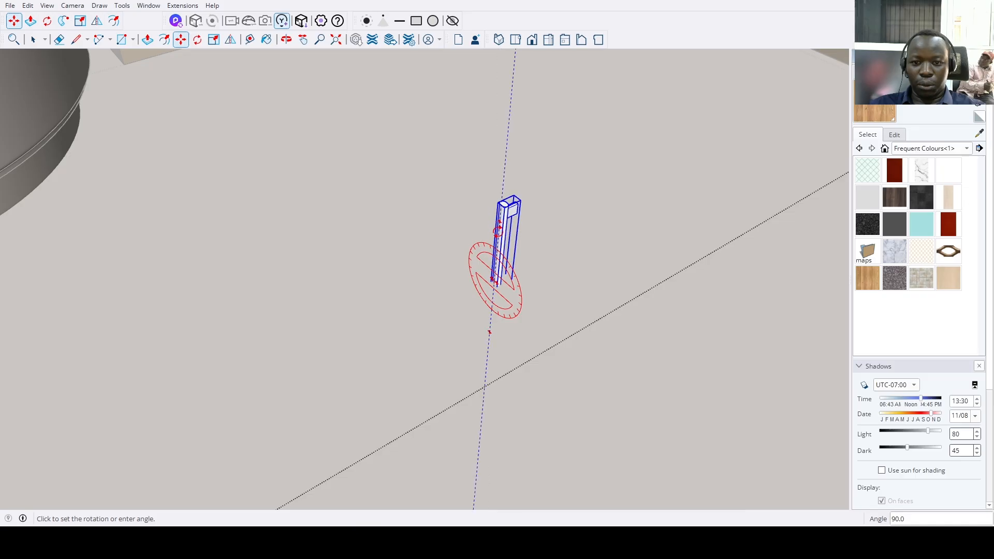
Rotate the upright handle 90 degrees about its vertical axis so its mounts face the doors.
{"action": "scroll", "coordinate": [522, 200], "scroll_direction": "up", "scroll_amount": 10}
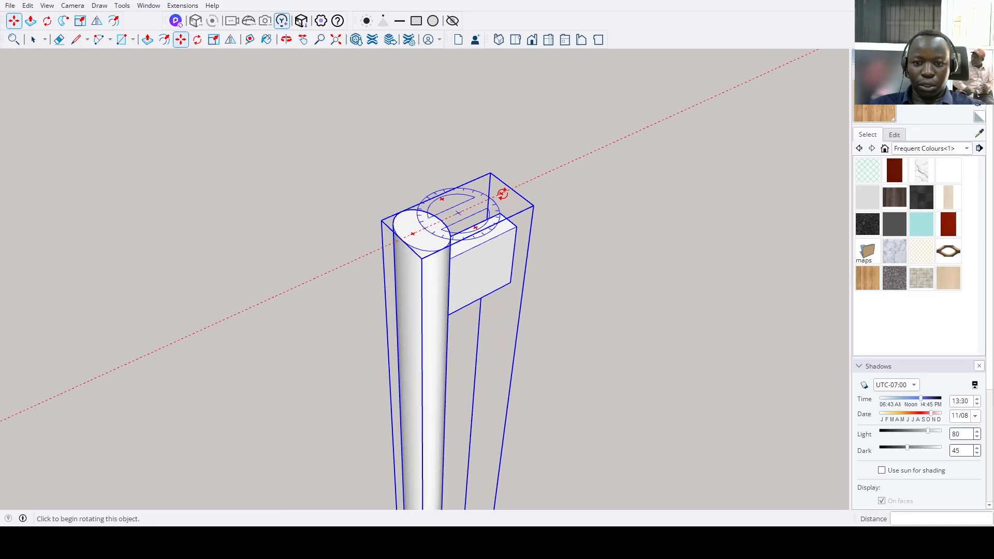
{"action": "scroll", "coordinate": [392, 211], "scroll_direction": "down", "scroll_amount": 3}
{"action": "left_click", "coordinate": [398, 190]}
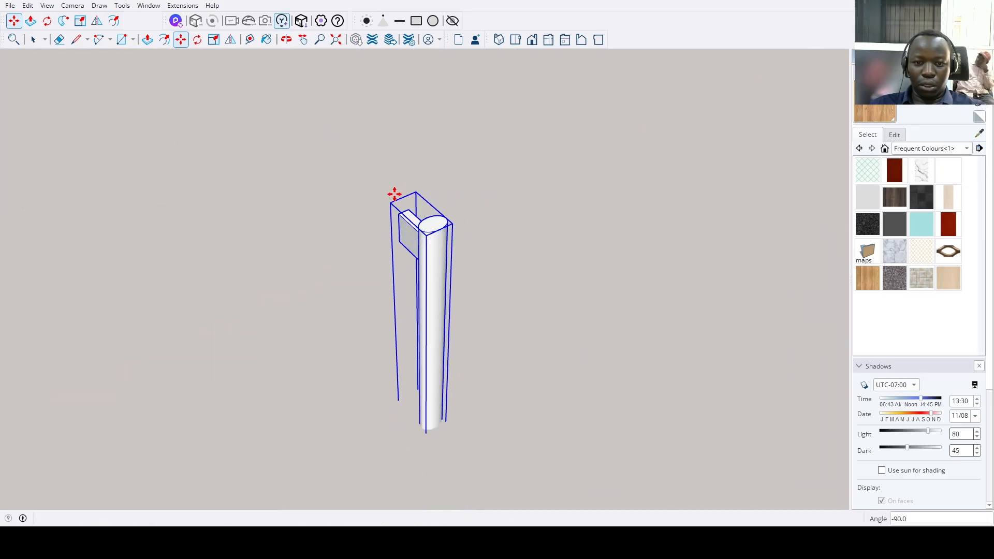
Move the handle to the foot of the joint between the two tall lower doors and raise it 48 inches.
{"action": "scroll", "coordinate": [409, 216], "scroll_direction": "up", "scroll_amount": 3}
{"action": "scroll", "coordinate": [406, 214], "scroll_direction": "up", "scroll_amount": 3}
{"action": "left_click", "coordinate": [396, 208]}
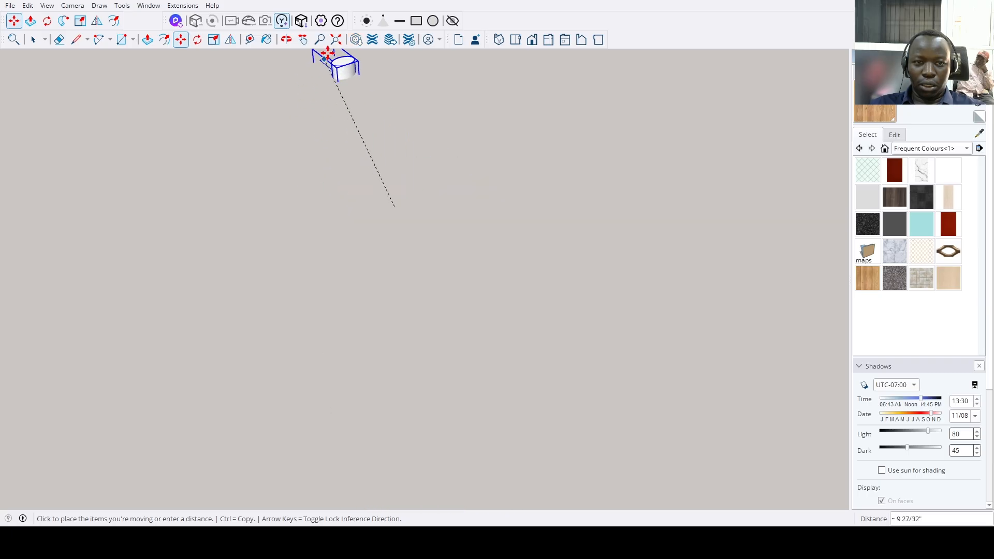
{"action": "left_click", "coordinate": [334, 43]}
{"action": "middle_click_drag", "start_coordinate": [291, 269], "coordinate": [217, 272]}
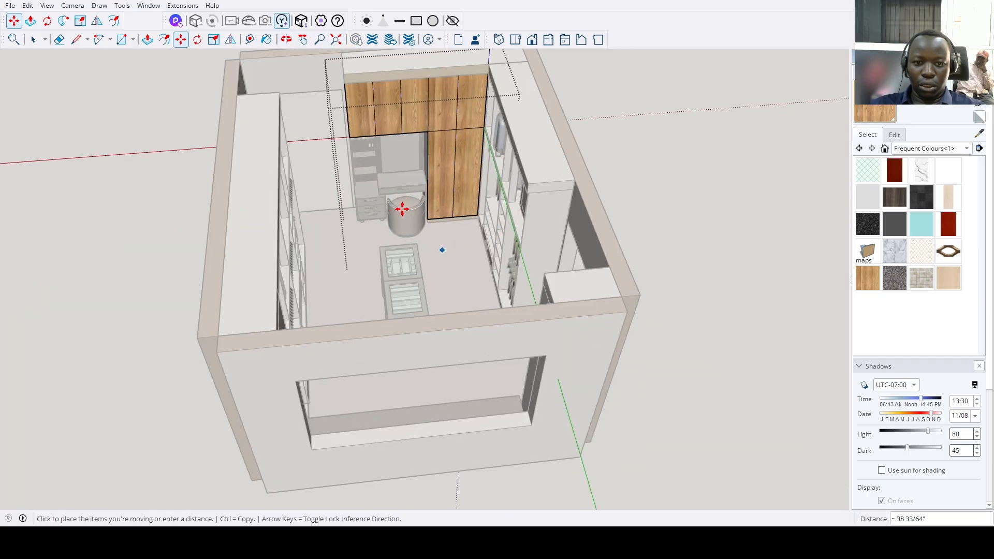
{"action": "scroll", "coordinate": [453, 216], "scroll_direction": "up", "scroll_amount": 7}
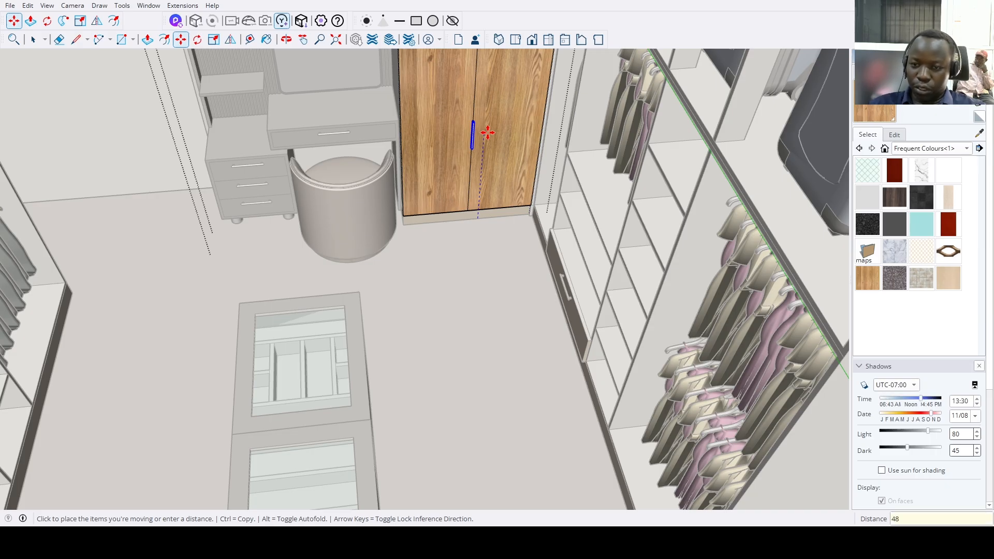
Copy the handle 36 inches upward onto the joint between the upper doors.
{"action": "scroll", "coordinate": [461, 182], "scroll_direction": "down", "scroll_amount": 5}
{"action": "middle_click_drag", "start_coordinate": [462, 182], "coordinate": [484, 222]}
{"action": "scroll", "coordinate": [488, 277], "scroll_direction": "up", "scroll_amount": 6}
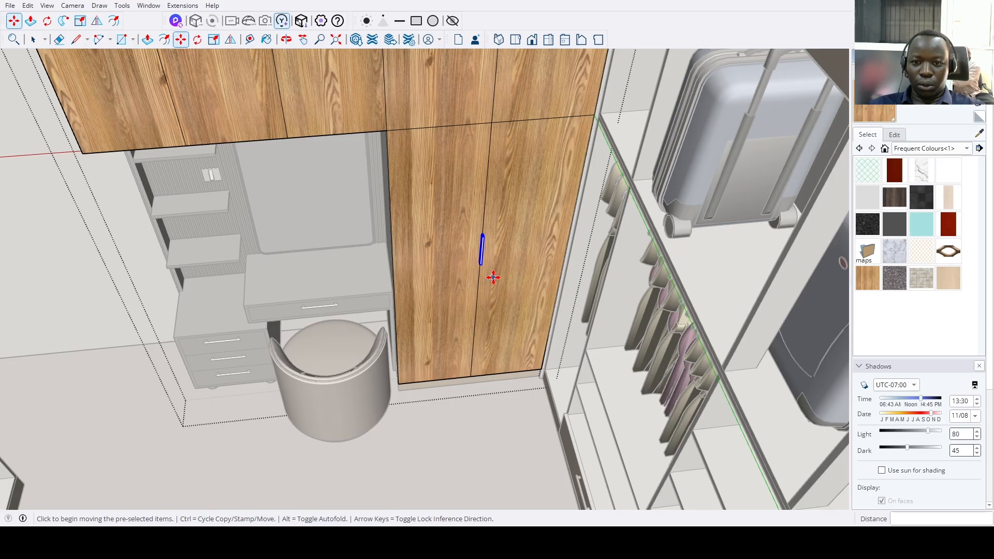
{"action": "left_click", "coordinate": [493, 278]}
{"action": "key", "text": "ctrl"}
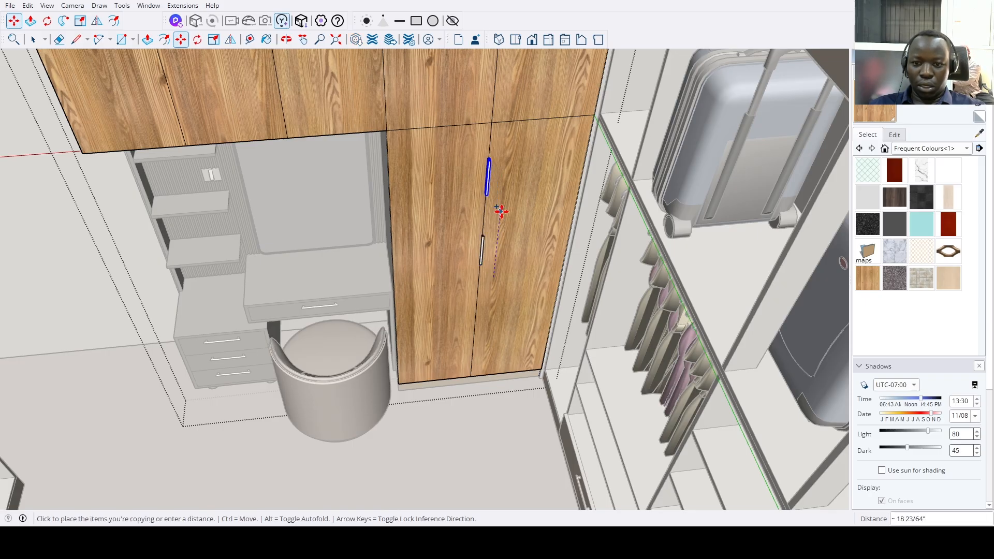
{"action": "type", "text": "36"}
{"action": "key", "text": "Return"}
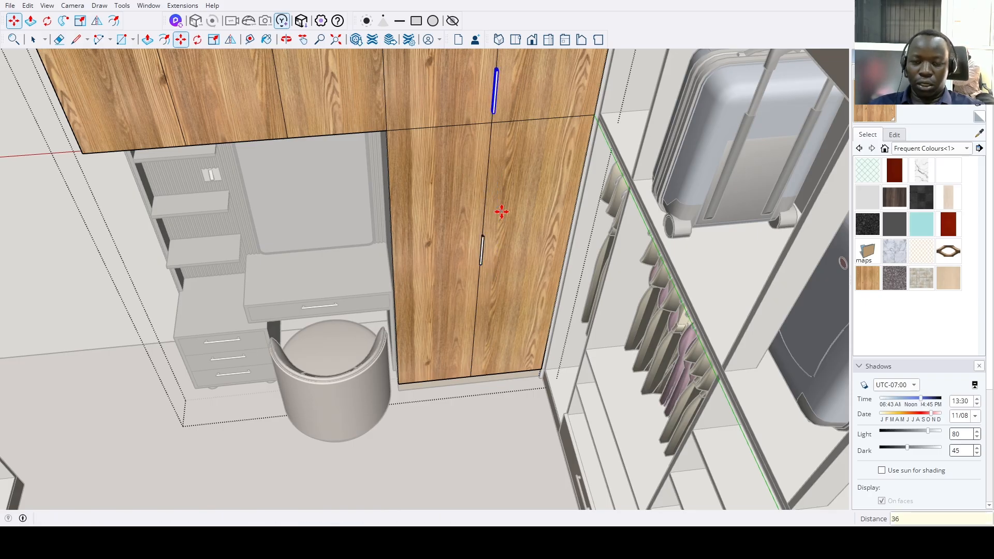
Shift the upper and lower handles together sideways off the joint onto the doors nearer the vanity.
{"action": "key", "text": "space"}
{"action": "scroll", "coordinate": [509, 222], "scroll_direction": "down", "scroll_amount": 3}
{"action": "middle_click_drag", "start_coordinate": [510, 224], "coordinate": [468, 248]}
{"action": "scroll", "coordinate": [491, 245], "scroll_direction": "up", "scroll_amount": 2}
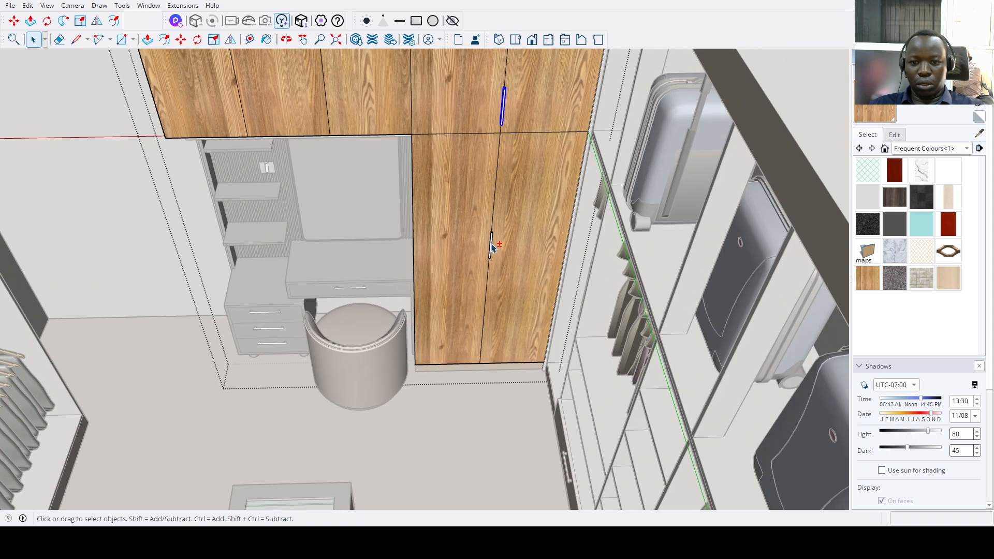
{"action": "key", "text": "m"}
{"action": "left_click", "coordinate": [502, 107]}
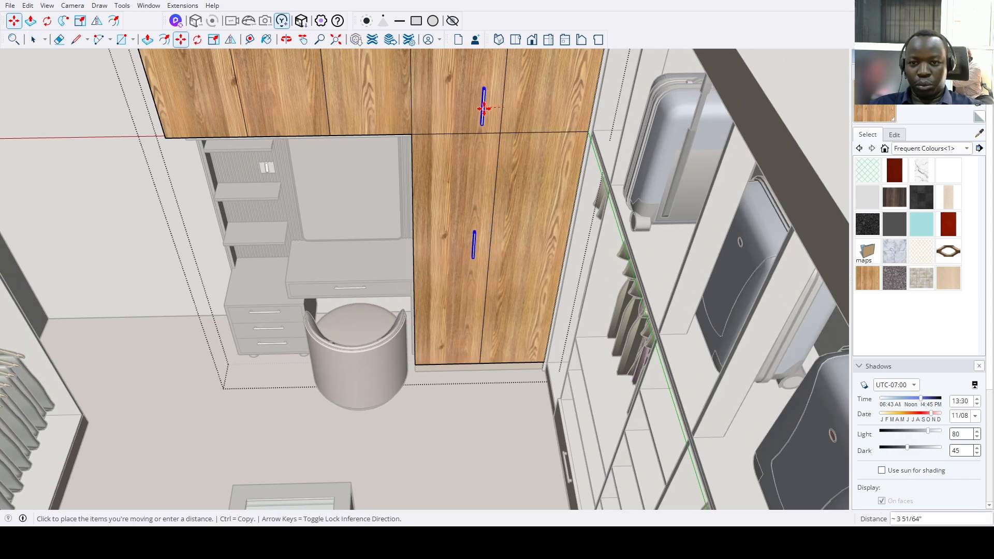
Copy both handles 3 inches sideways onto the adjacent doors across the joint.
{"action": "key", "text": "ctrl"}
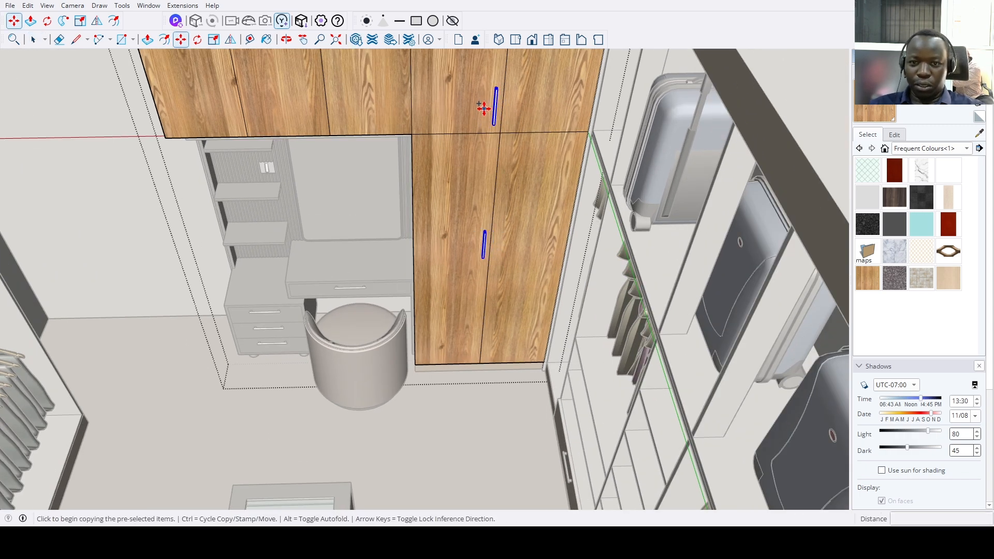
{"action": "type", "text": "3"}
{"action": "key", "text": "Return"}
{"action": "key", "text": "space"}
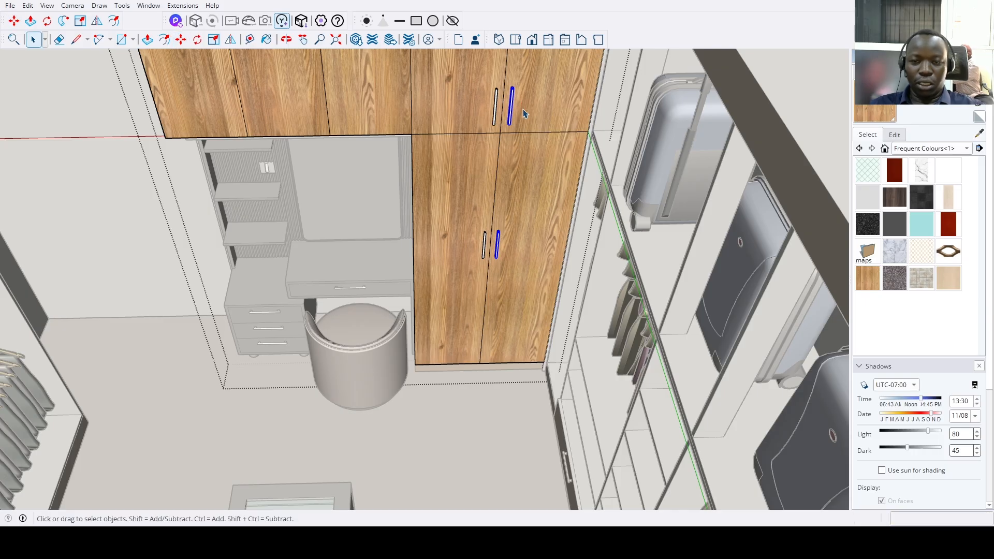
Measure the gap between the upper handle's lower end and the upper door's bottom edge.
{"action": "key", "text": "t"}
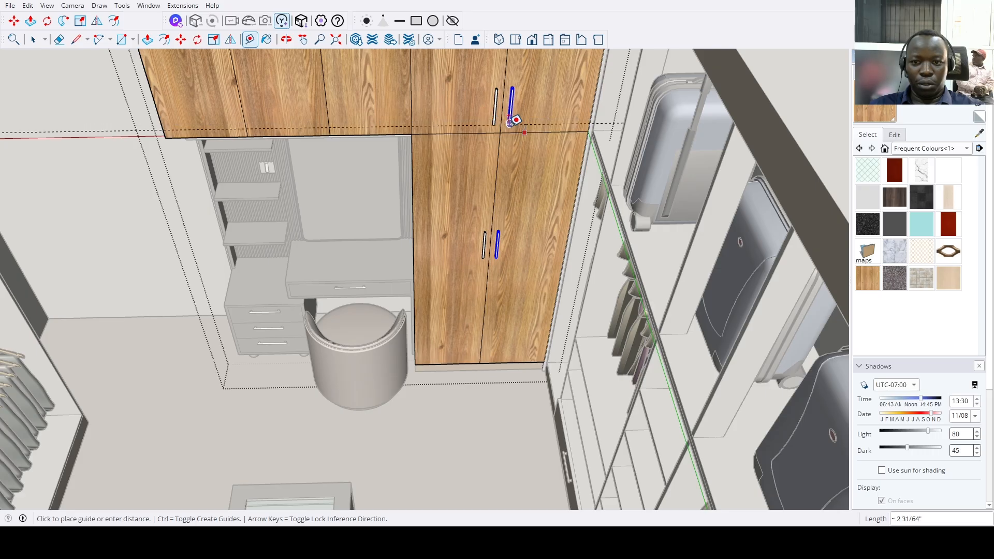
{"action": "key", "text": "space"}
{"action": "middle_click_drag", "start_coordinate": [516, 122], "coordinate": [507, 131]}
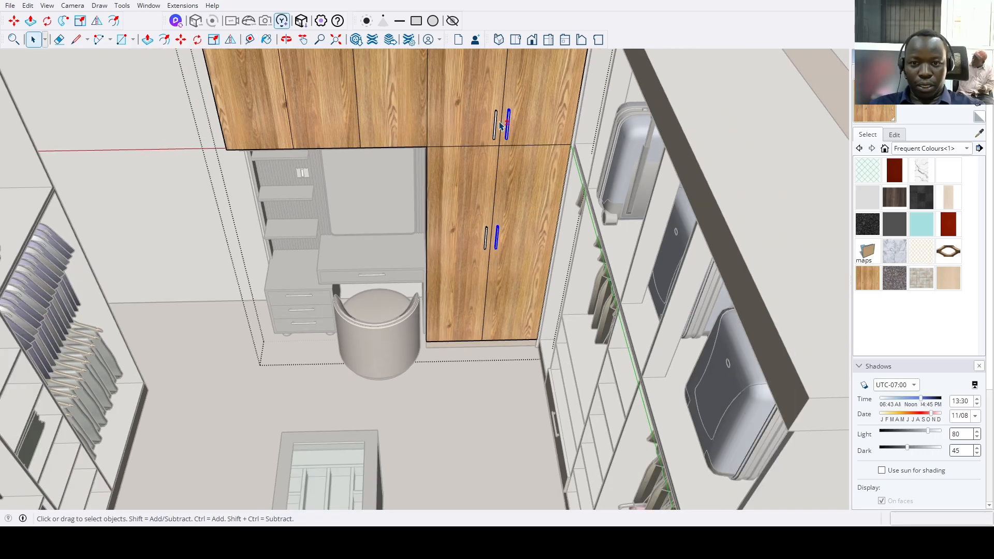
Copy the upper handle pair 33 3/8 inches to the next door joint above the vanity and delete the stray lower-handle copy.
{"action": "key", "text": "m"}
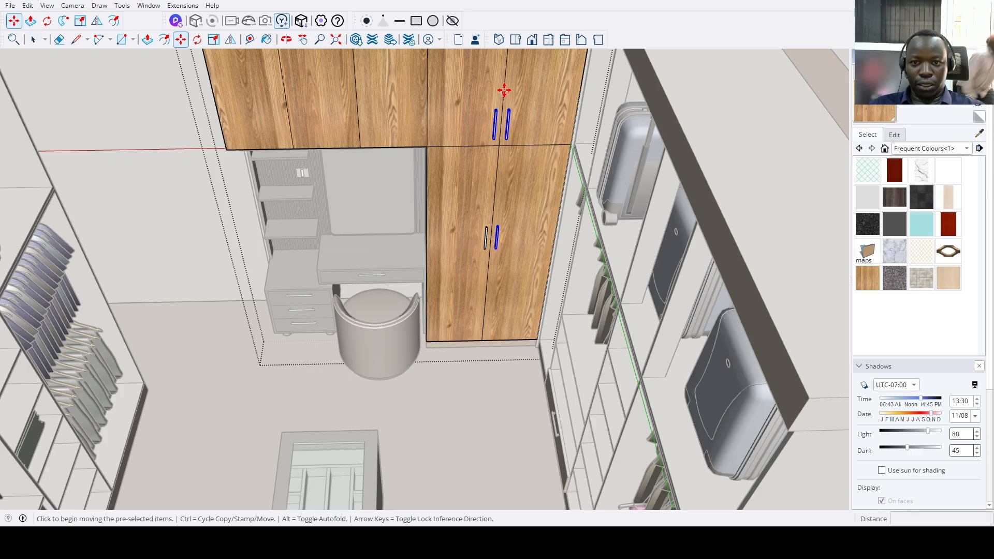
{"action": "left_click", "coordinate": [504, 90]}
{"action": "key", "text": "ctrl"}
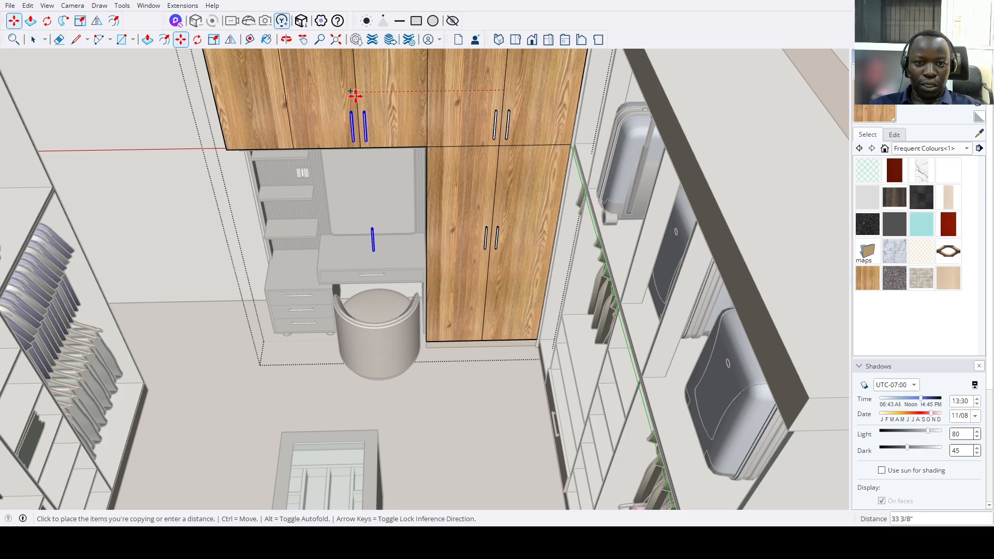
{"action": "left_click", "coordinate": [355, 95]}
{"action": "key", "text": "space"}
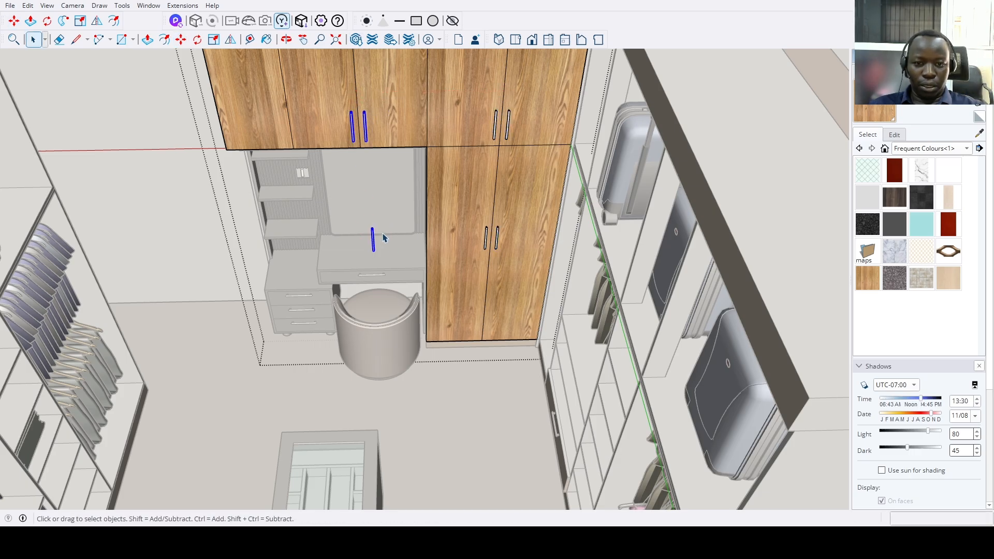
Copy the single handle nearest the end door 16 inches to that door's joint line and close the door group.
{"action": "left_click", "coordinate": [360, 131]}
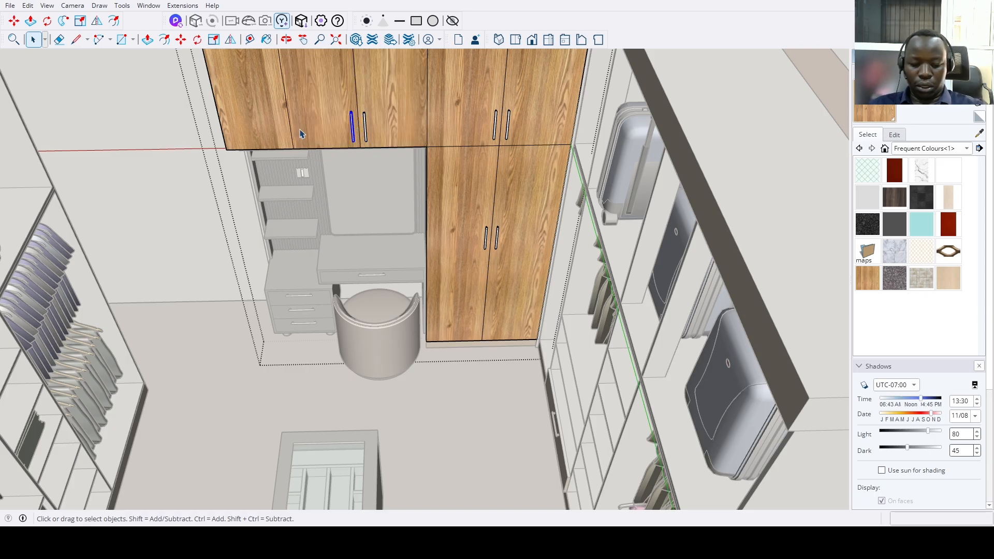
{"action": "key", "text": "m"}
{"action": "left_click", "coordinate": [356, 90]}
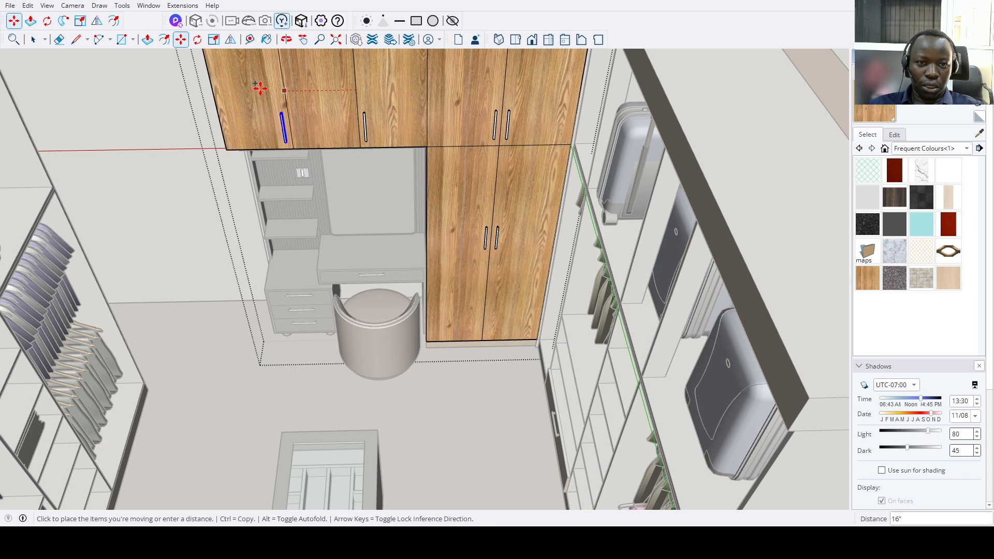
{"action": "key", "text": "ctrl"}
{"action": "left_click", "coordinate": [283, 88]}
{"action": "key", "text": "space"}
{"action": "scroll", "coordinate": [352, 239], "scroll_direction": "down", "scroll_amount": 6}
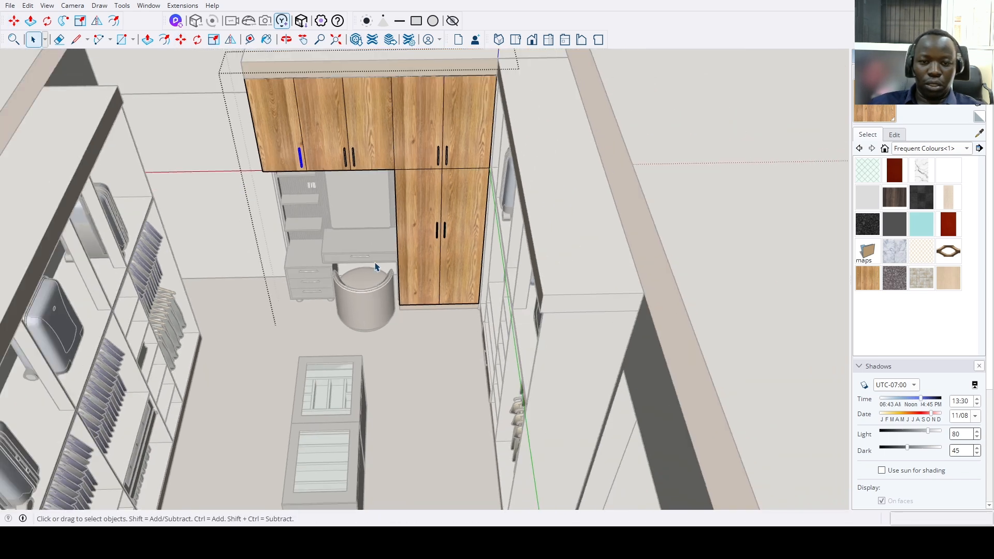
{"action": "middle_click_drag", "start_coordinate": [343, 269], "coordinate": [382, 276]}
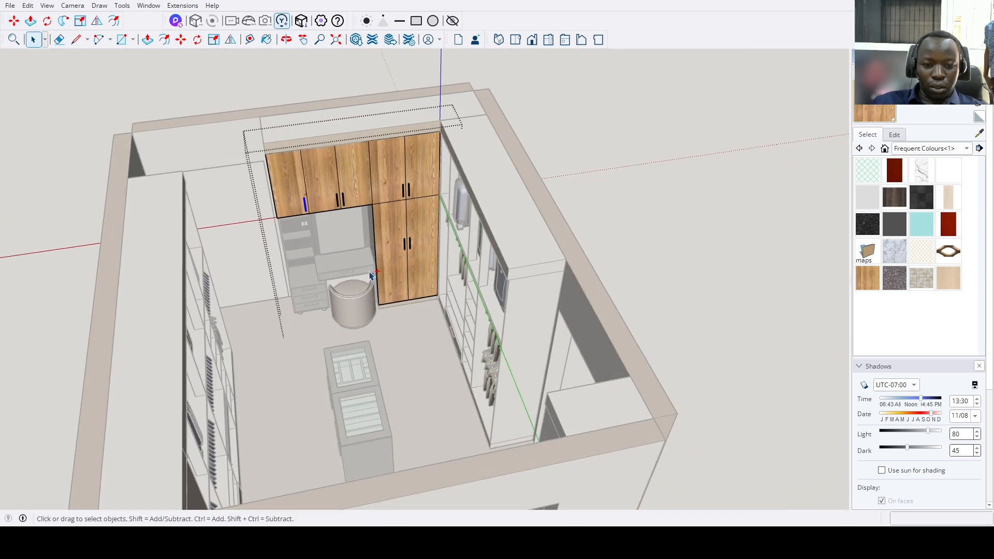
{"action": "left_click", "coordinate": [429, 378]}
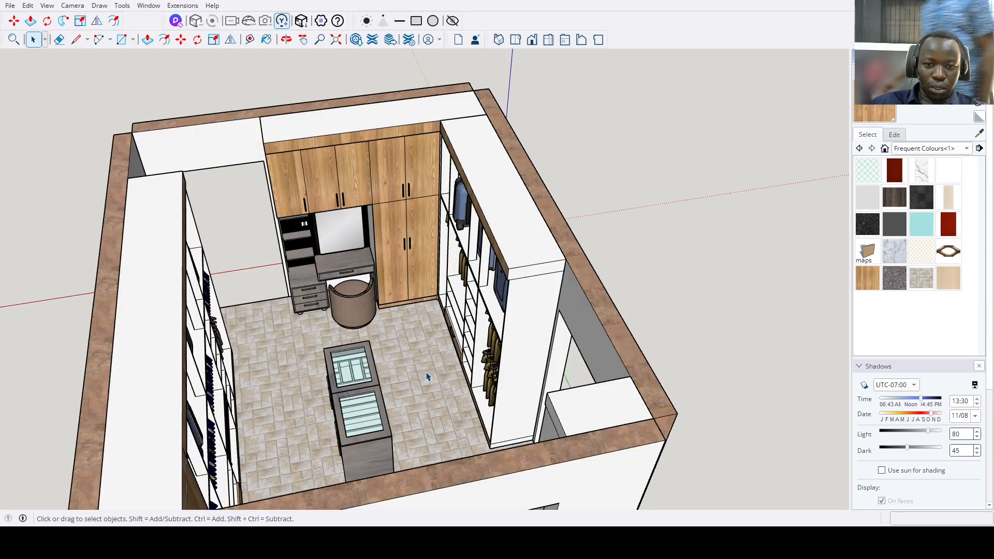
Examine the handled doors and the adjoining hanging compartments from several angles around the room.
{"action": "scroll", "coordinate": [429, 378], "scroll_direction": "down", "scroll_amount": 3}
{"action": "middle_click_drag", "start_coordinate": [474, 379], "coordinate": [642, 352]}
{"action": "scroll", "coordinate": [497, 352], "scroll_direction": "up", "scroll_amount": 2}
{"action": "left_click", "coordinate": [456, 363]}
{"action": "scroll", "coordinate": [456, 363], "scroll_direction": "up", "scroll_amount": 1}
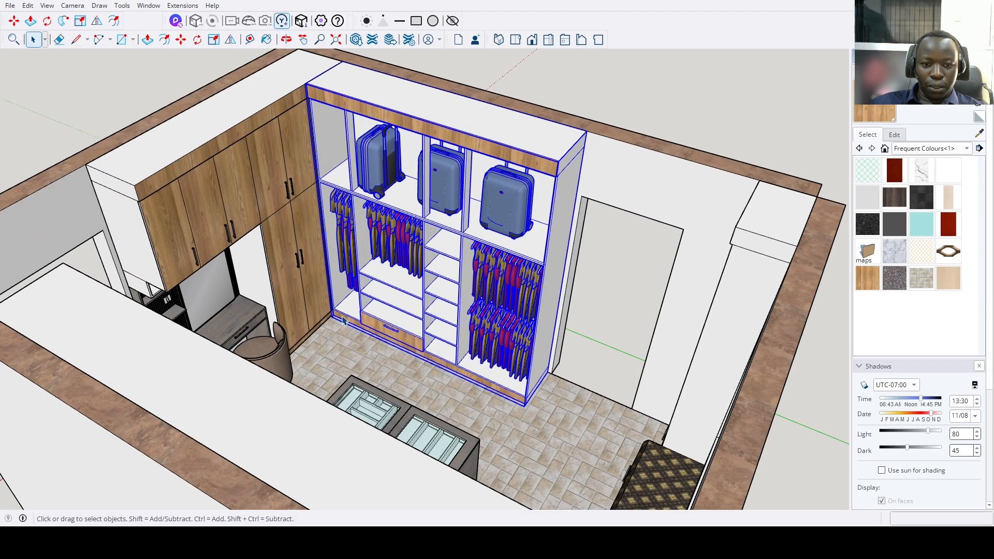
{"action": "left_click", "coordinate": [310, 307]}
{"action": "scroll", "coordinate": [317, 357], "scroll_direction": "down", "scroll_amount": 1}
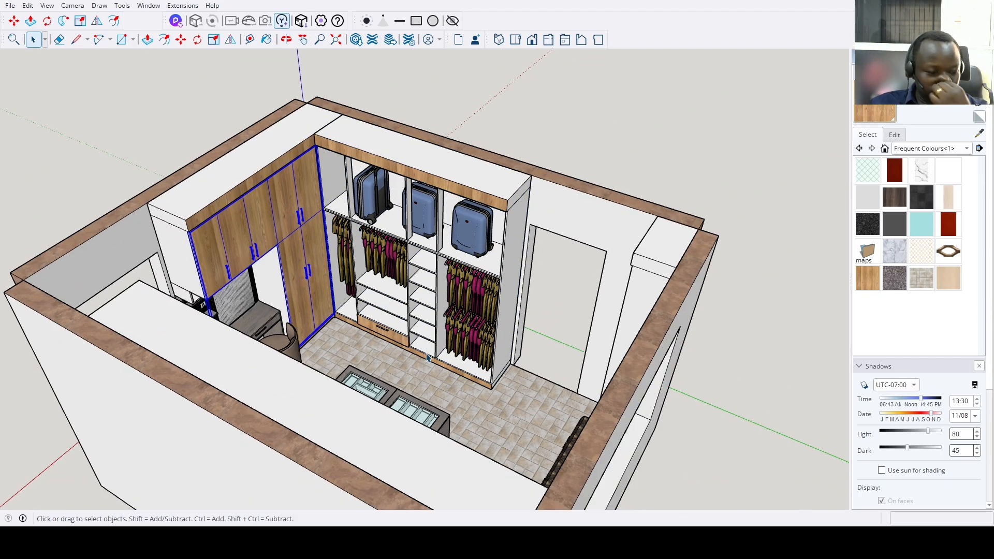
{"action": "middle_click_drag", "start_coordinate": [428, 357], "coordinate": [317, 194]}
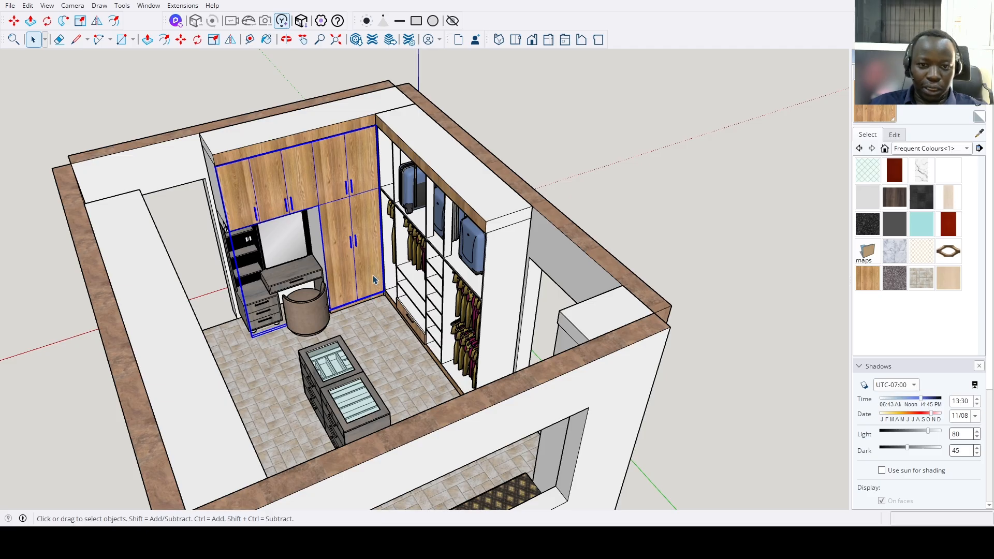
Open the door group and draw a 112 by 104 1/4 inch rectangle across the front of the luggage and hanging compartments.
{"action": "double_click", "coordinate": [347, 220]}
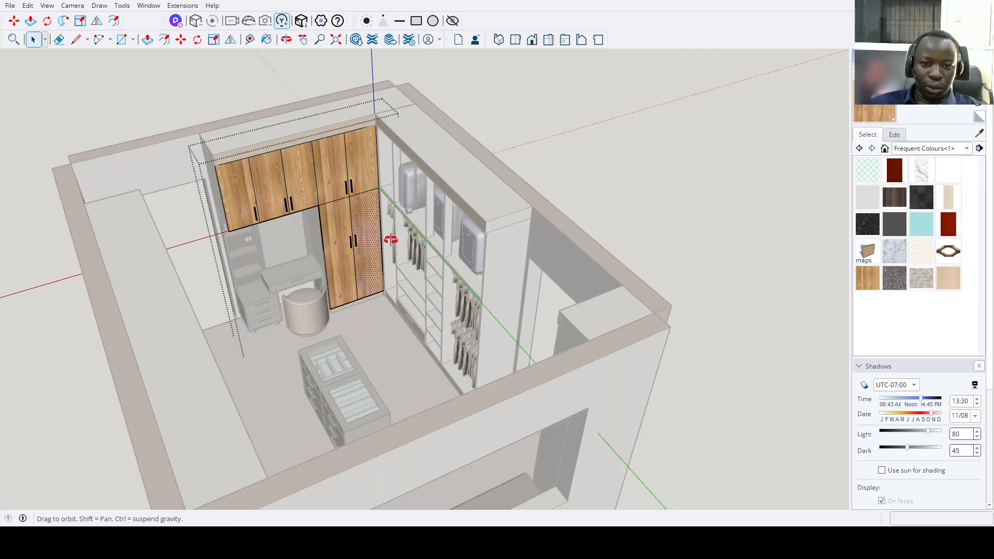
{"action": "scroll", "coordinate": [390, 240], "scroll_direction": "up", "scroll_amount": 6}
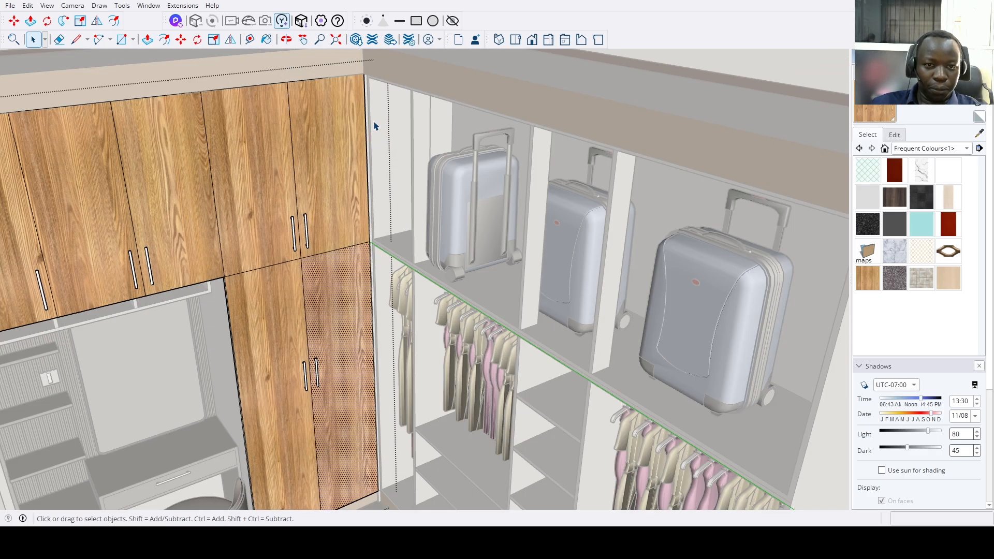
{"action": "scroll", "coordinate": [376, 127], "scroll_direction": "up", "scroll_amount": 2}
{"action": "scroll", "coordinate": [356, 180], "scroll_direction": "down", "scroll_amount": 8}
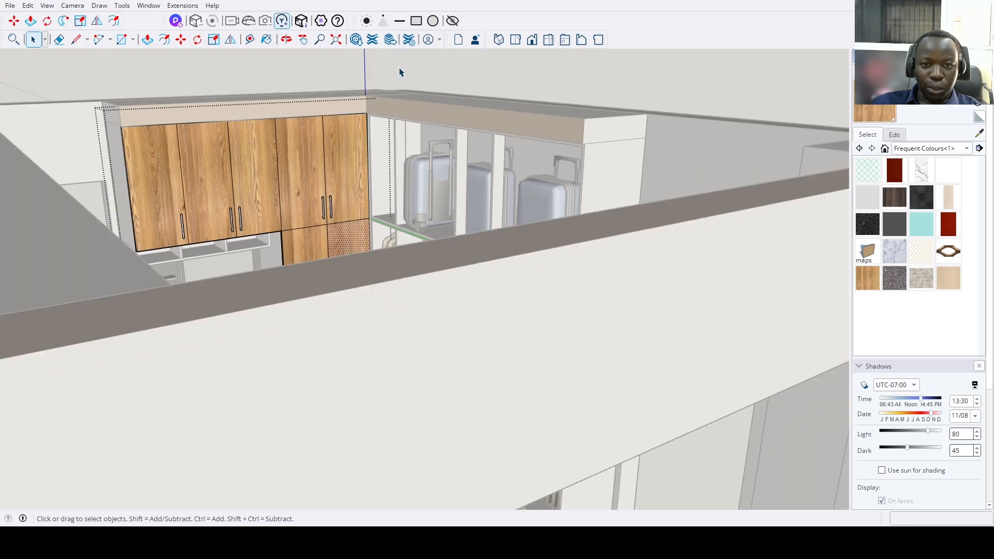
{"action": "middle_click_drag", "start_coordinate": [409, 160], "coordinate": [438, 195]}
{"action": "scroll", "coordinate": [631, 200], "scroll_direction": "up", "scroll_amount": 3}
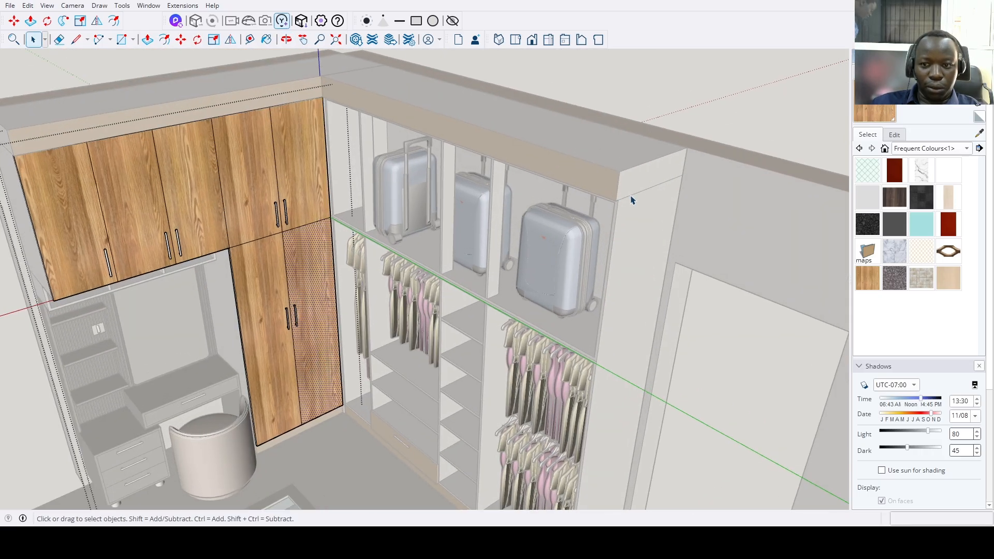
{"action": "key", "text": "r"}
{"action": "left_click", "coordinate": [621, 201]}
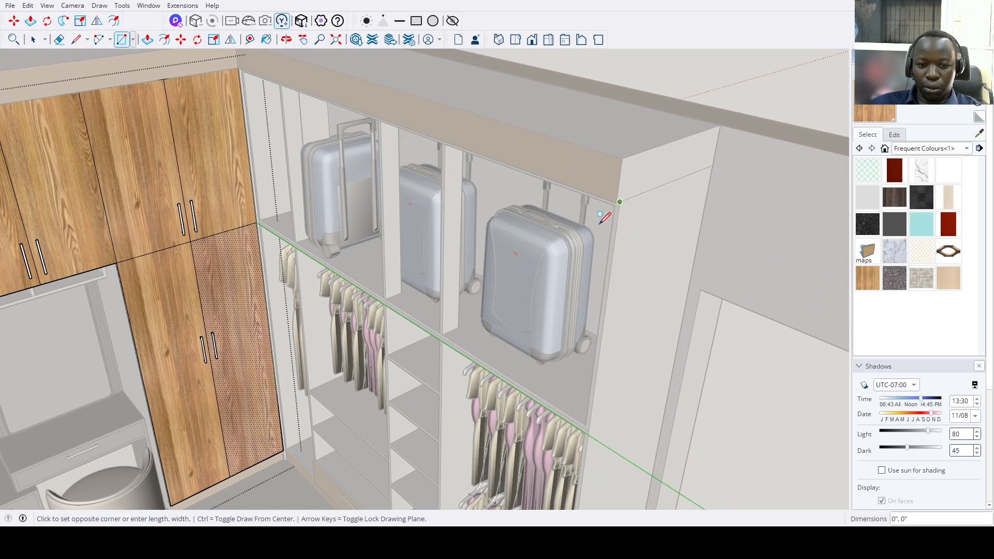
{"action": "scroll", "coordinate": [331, 440], "scroll_direction": "down", "scroll_amount": 3}
{"action": "scroll", "coordinate": [306, 413], "scroll_direction": "up", "scroll_amount": 6}
{"action": "scroll", "coordinate": [306, 414], "scroll_direction": "up", "scroll_amount": 4}
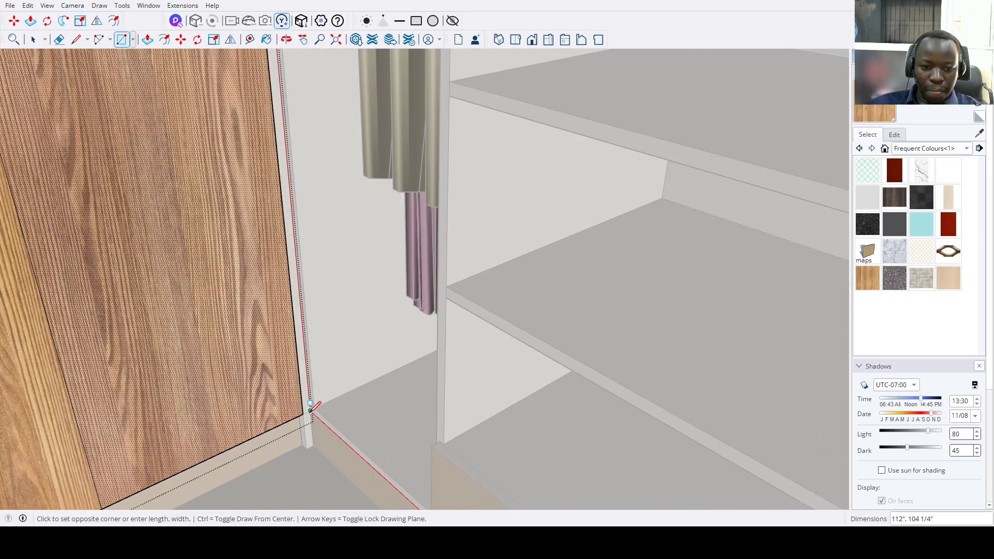
{"action": "scroll", "coordinate": [307, 412], "scroll_direction": "up", "scroll_amount": 4}
{"action": "left_click", "coordinate": [307, 412]}
Push/pull the new rectangle over the hanging compartments to a thickness of 0.75 inches.
{"action": "scroll", "coordinate": [317, 406], "scroll_direction": "up", "scroll_amount": 5}
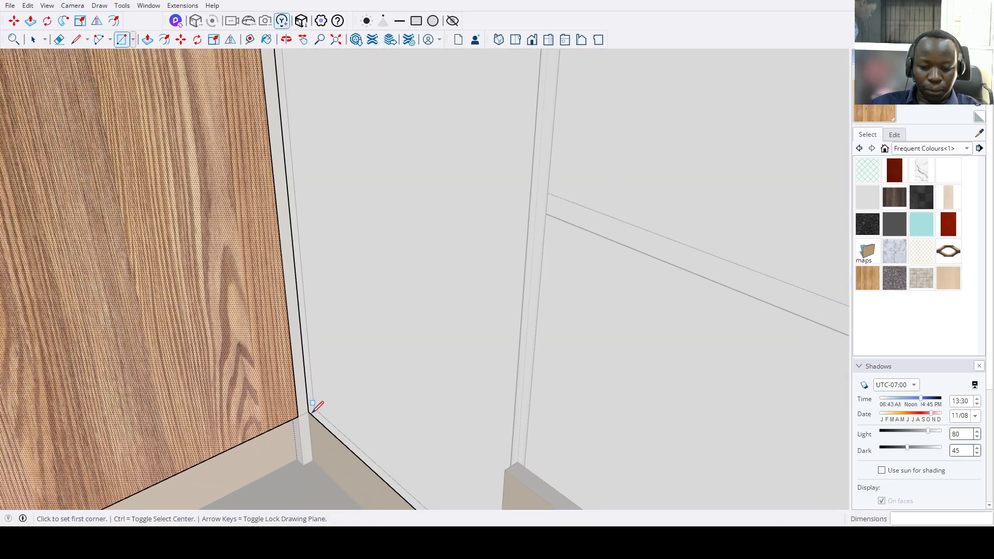
{"action": "key", "text": "p"}
{"action": "left_click", "coordinate": [331, 399]}
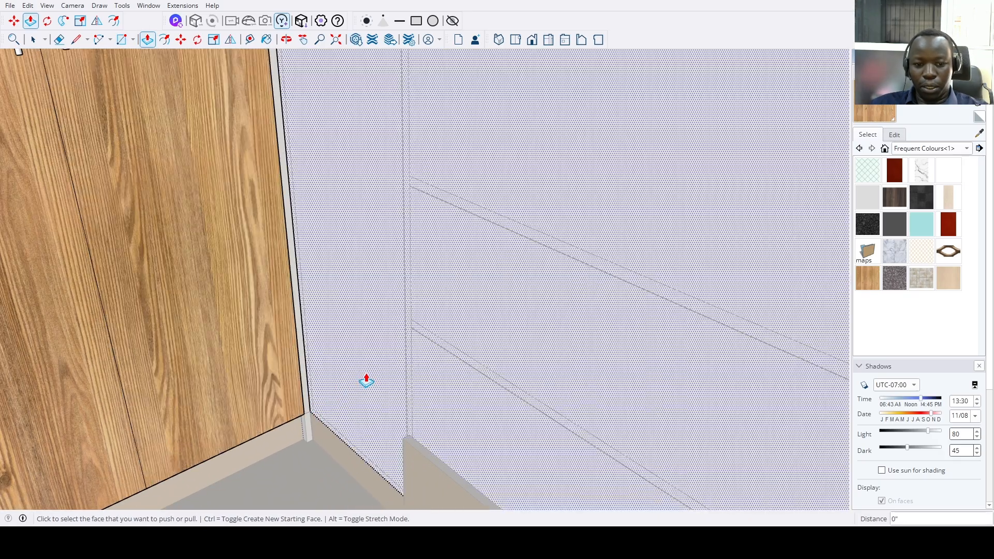
{"action": "type", "text": ".75"}
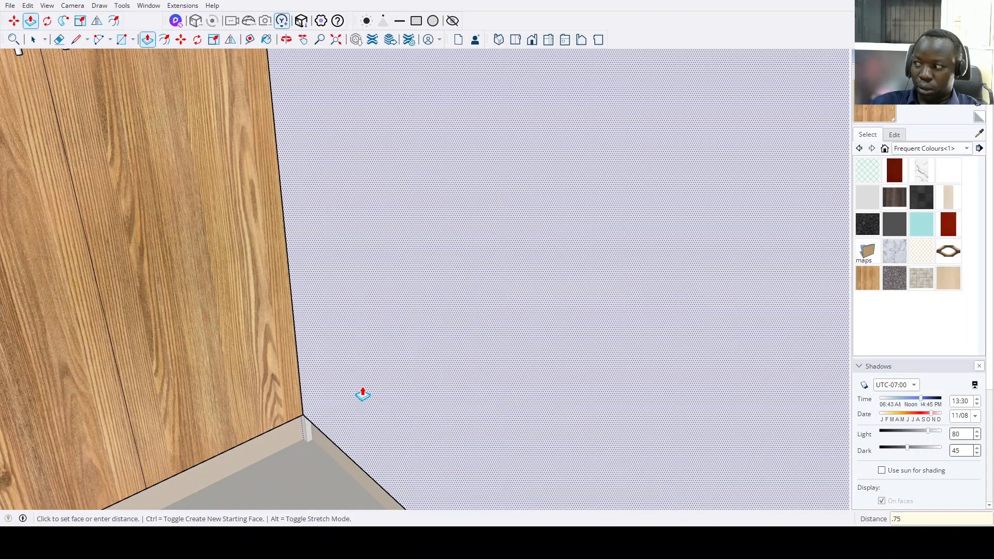
{"action": "key", "text": "Return"}
{"action": "key", "text": "space"}
Draw an 8 by 34 3/4 inch rectangle over the low drawer front and push it through the panel to cut an opening.
{"action": "scroll", "coordinate": [492, 351], "scroll_direction": "down", "scroll_amount": 6}
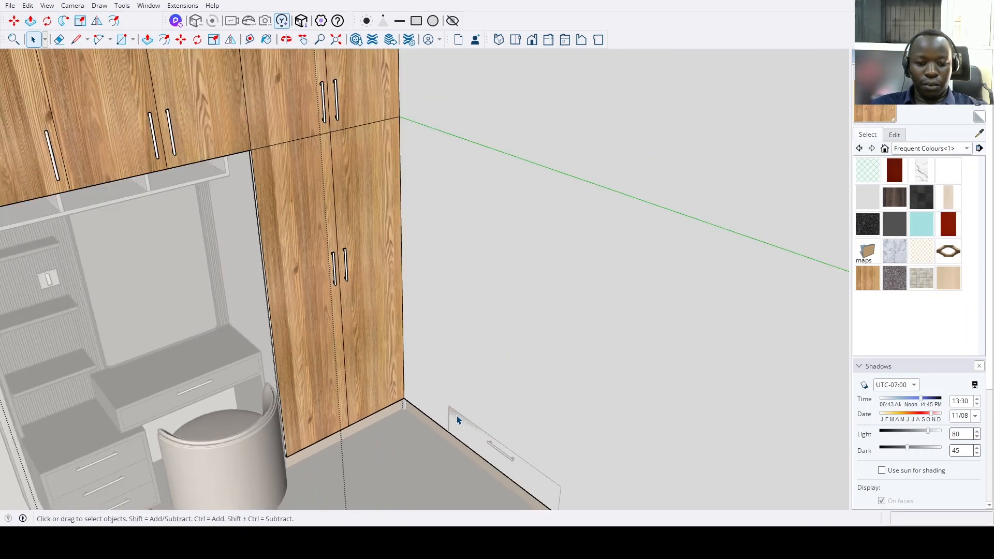
{"action": "scroll", "coordinate": [457, 421], "scroll_direction": "up", "scroll_amount": 2}
{"action": "key", "text": "r"}
{"action": "left_click", "coordinate": [446, 408]}
{"action": "scroll", "coordinate": [447, 408], "scroll_direction": "down", "scroll_amount": 2}
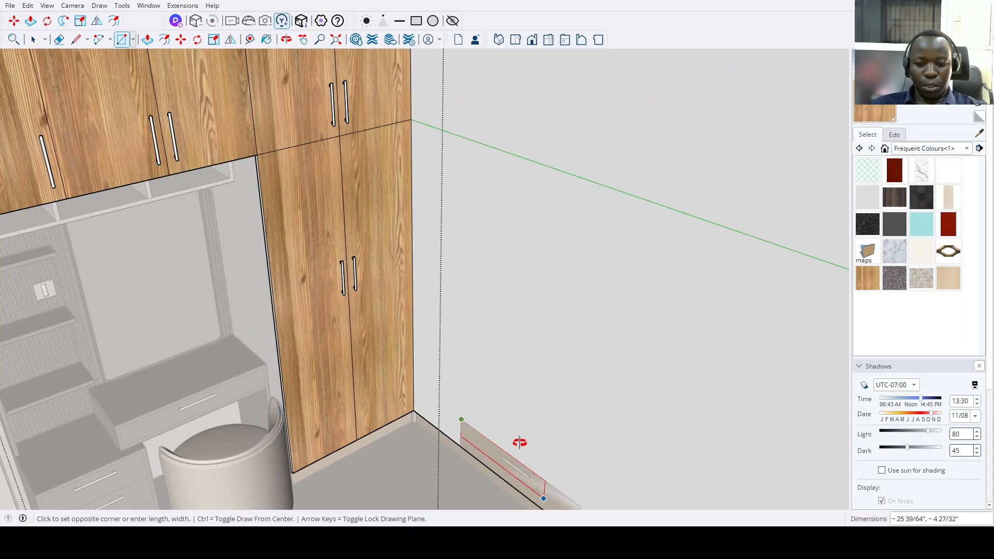
{"action": "middle_click_drag", "start_coordinate": [519, 443], "coordinate": [567, 468]}
{"action": "left_click", "coordinate": [562, 503]}
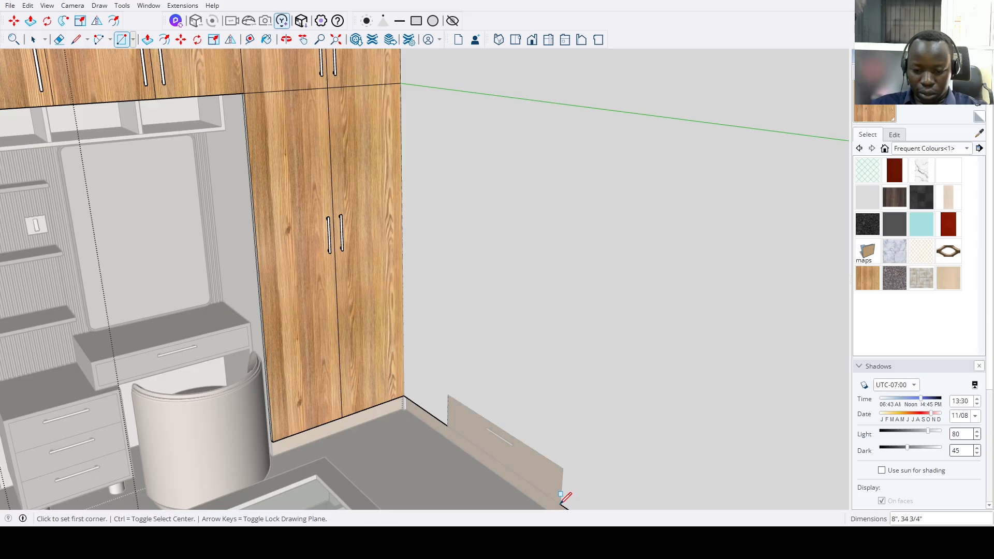
{"action": "key", "text": "space"}
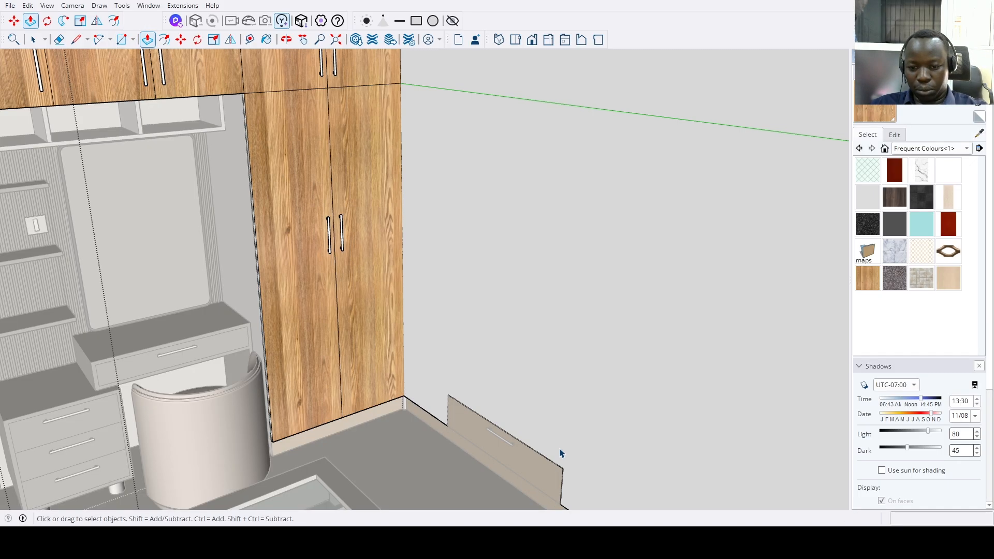
{"action": "scroll", "coordinate": [559, 453], "scroll_direction": "down", "scroll_amount": 2}
{"action": "scroll", "coordinate": [594, 414], "scroll_direction": "up", "scroll_amount": 5}
Paint the new panel over the hanging compartments with the same wood material as the wardrobe doors.
{"action": "key", "text": "b"}
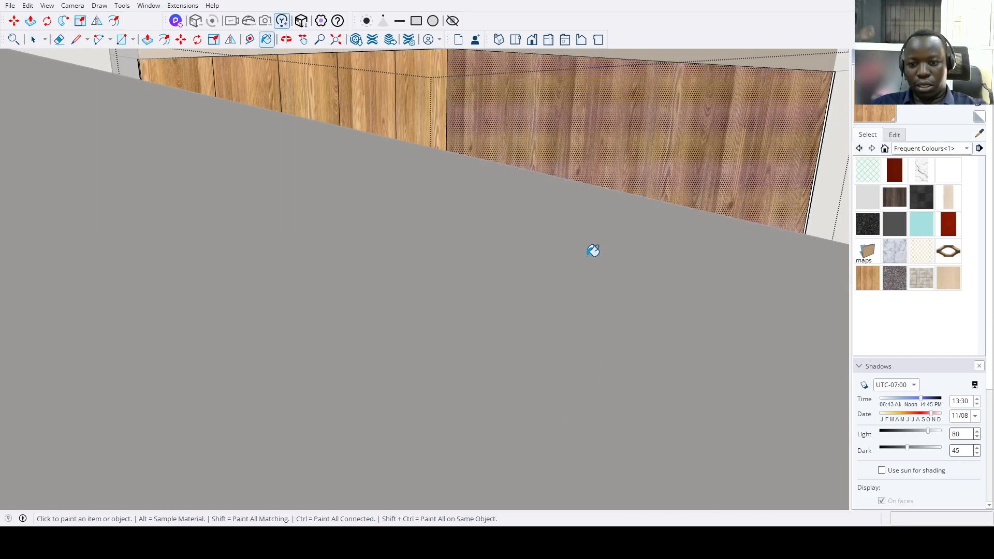
{"action": "middle_click_drag", "start_coordinate": [557, 144], "coordinate": [439, 329]}
{"action": "key", "text": "space"}
Draw a 104 1/4 inch horizontal line across the new panel, from the existing doors' upper joint to its far edge.
{"action": "left_click", "coordinate": [439, 332]}
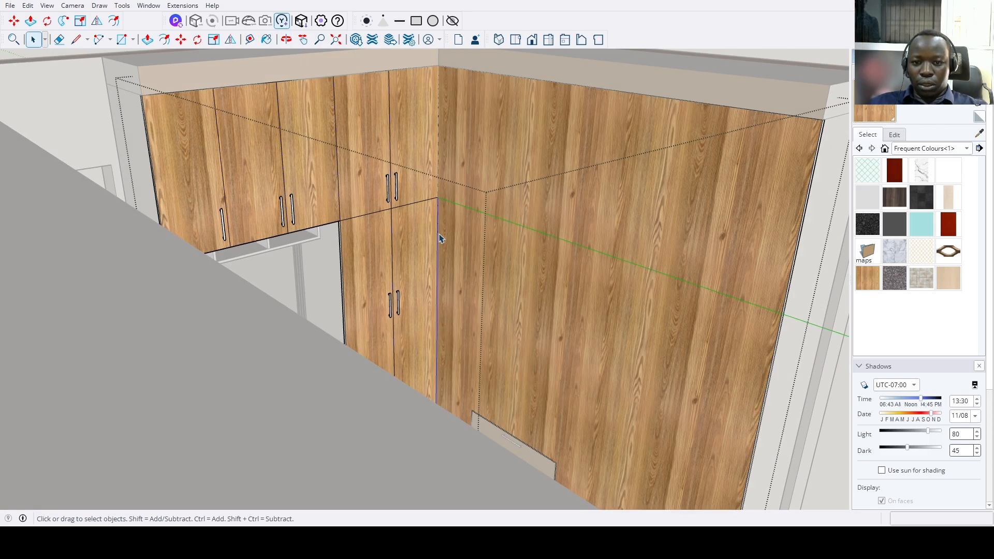
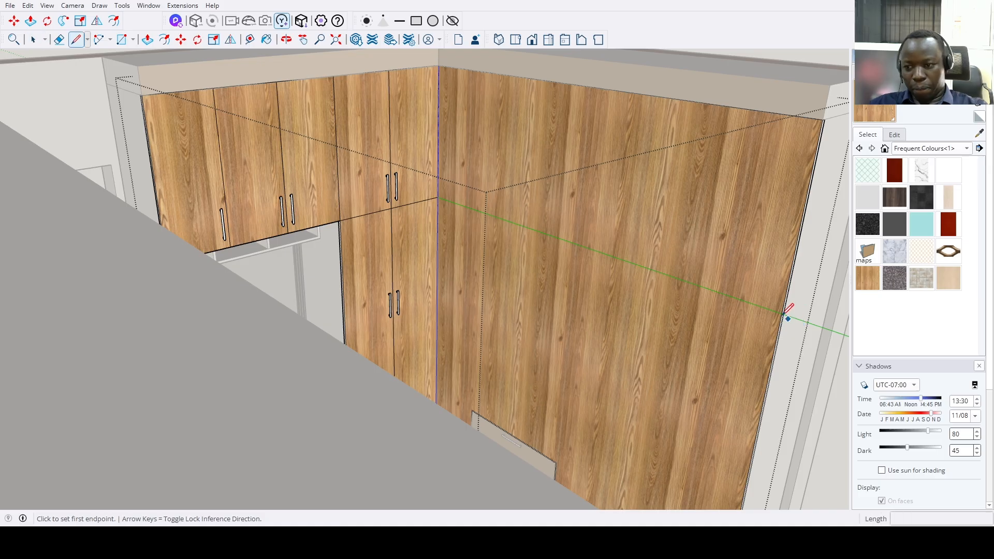
{"action": "left_click", "coordinate": [436, 197]}
{"action": "left_click", "coordinate": [440, 199]}
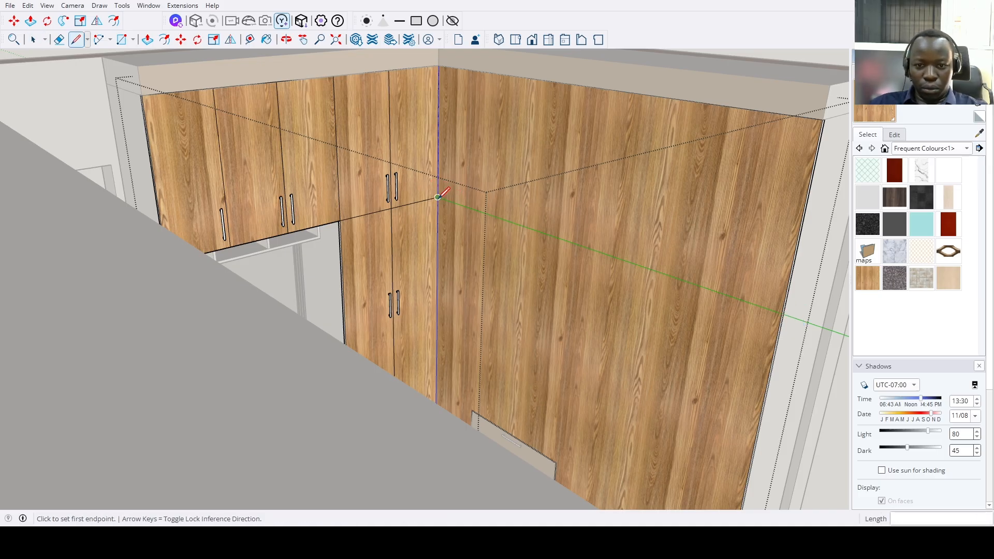
{"action": "left_click", "coordinate": [437, 198]}
{"action": "key", "text": "Escape"}
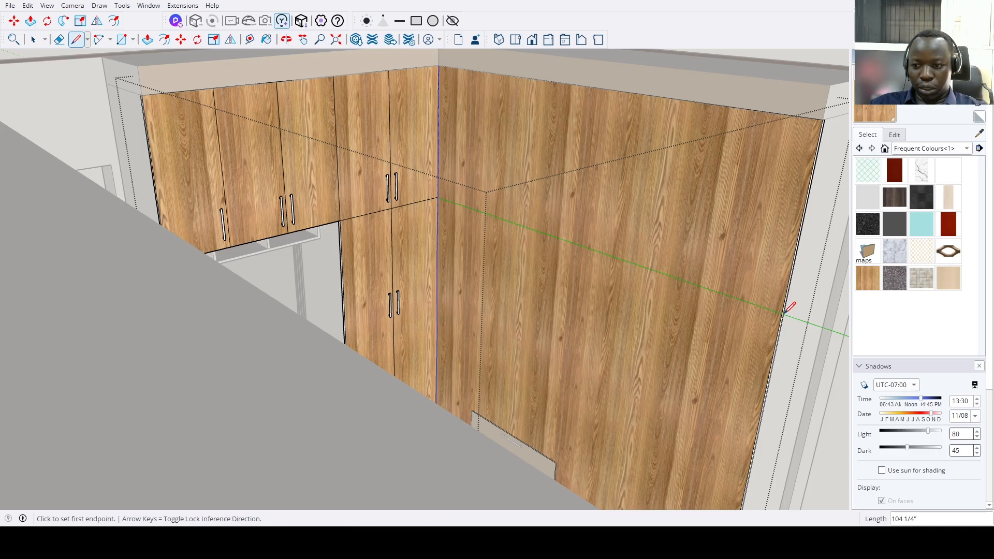
Copy the vertical corner edge to the panel's far end and divide the span into six equal door widths.
{"action": "key", "text": "space"}
{"action": "key", "text": "m"}
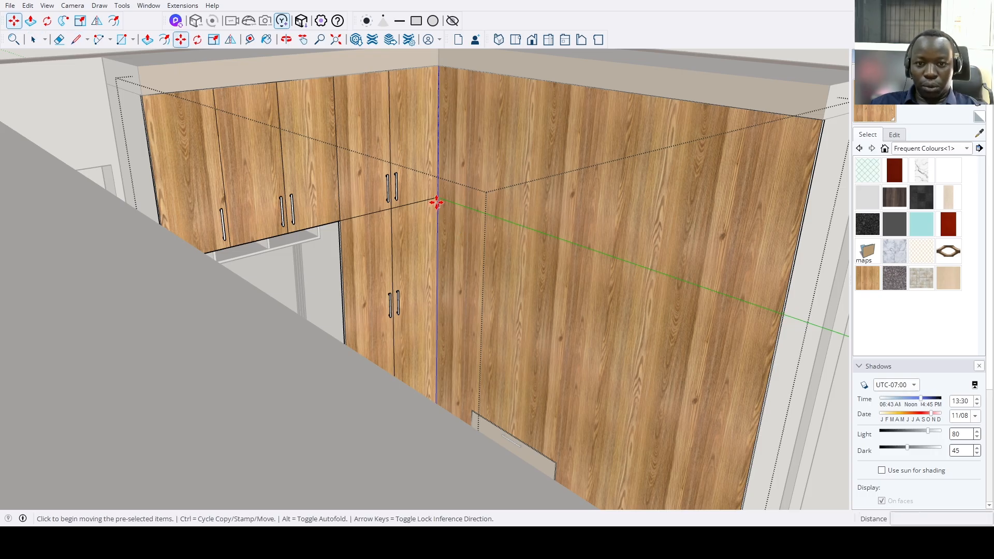
{"action": "left_click", "coordinate": [437, 199]}
{"action": "key", "text": "ctrl"}
{"action": "scroll", "coordinate": [479, 268], "scroll_direction": "down", "scroll_amount": 1}
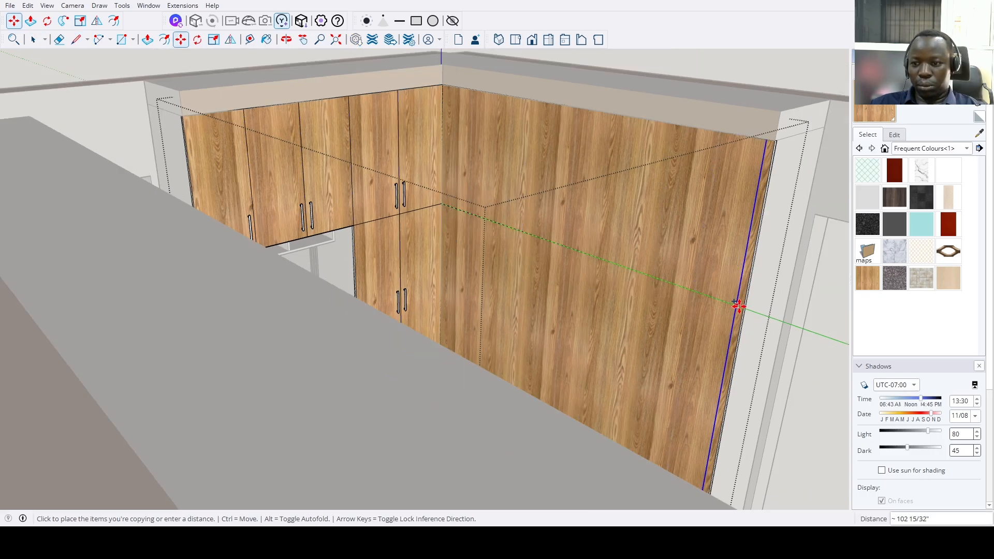
{"action": "left_click", "coordinate": [741, 307]}
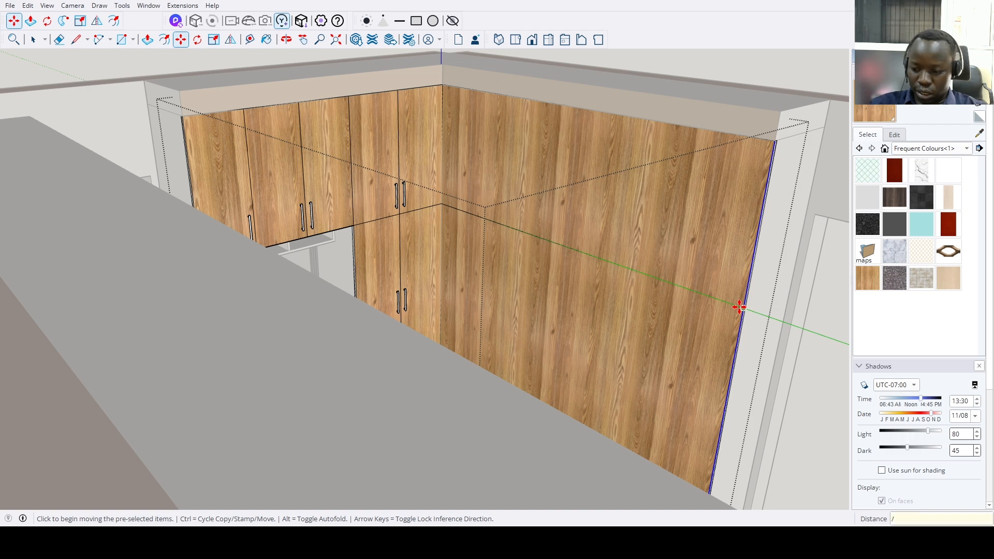
Erase the stray door-line segment that crosses the drawer opening.
{"action": "mouse_move", "coordinate": [738, 306]}
{"action": "middle_mouse_down"}
{"action": "mouse_move", "coordinate": [728, 300]}
{"action": "mouse_move", "coordinate": [703, 340]}
{"action": "mouse_move", "coordinate": [713, 386]}
{"action": "middle_mouse_up"}
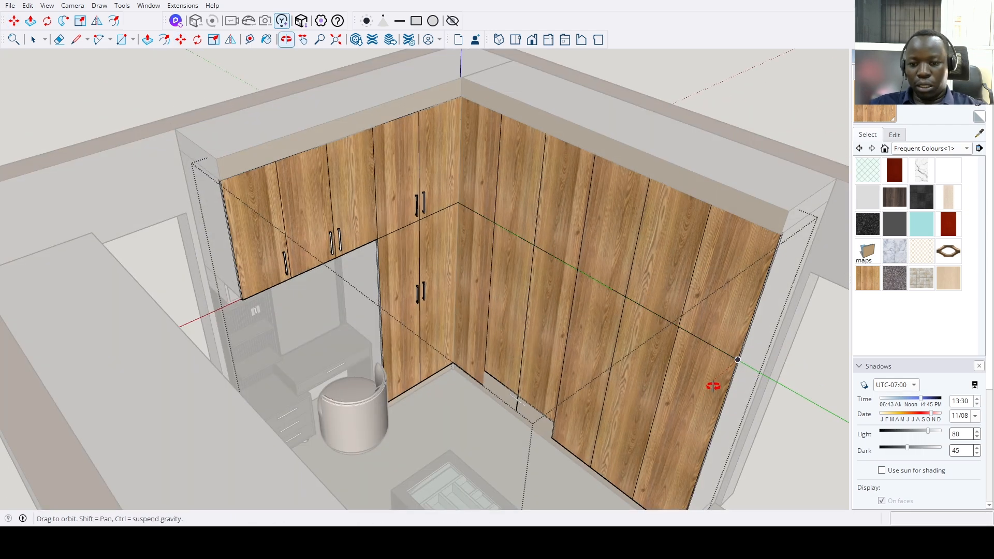
{"action": "key", "text": "e"}
{"action": "scroll", "coordinate": [512, 412], "scroll_direction": "up", "scroll_amount": 3}
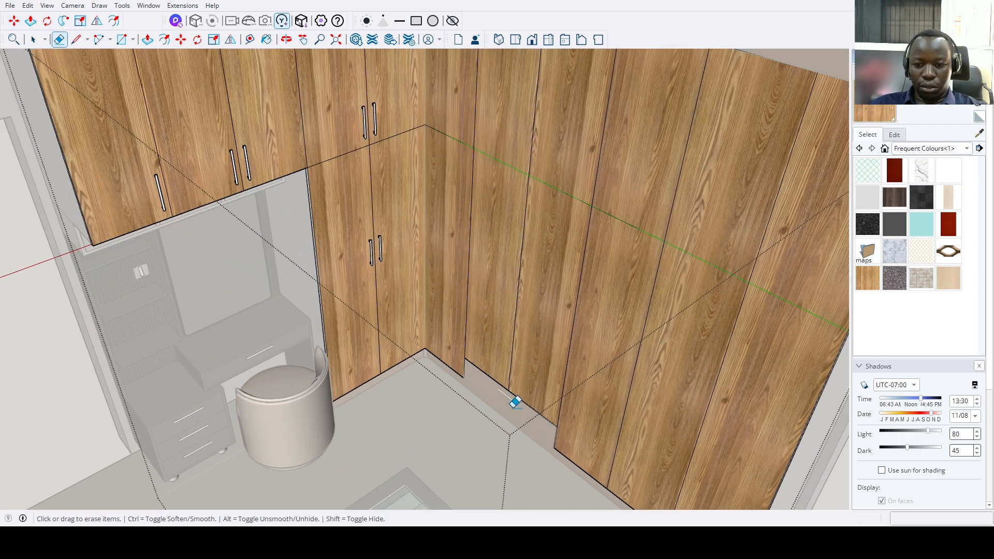
Paste a copied bar handle onto the new doors near the drawer and rotate it so its brackets meet the door face.
{"action": "key", "text": "ctrl+v"}
{"action": "scroll", "coordinate": [518, 394], "scroll_direction": "down", "scroll_amount": 1}
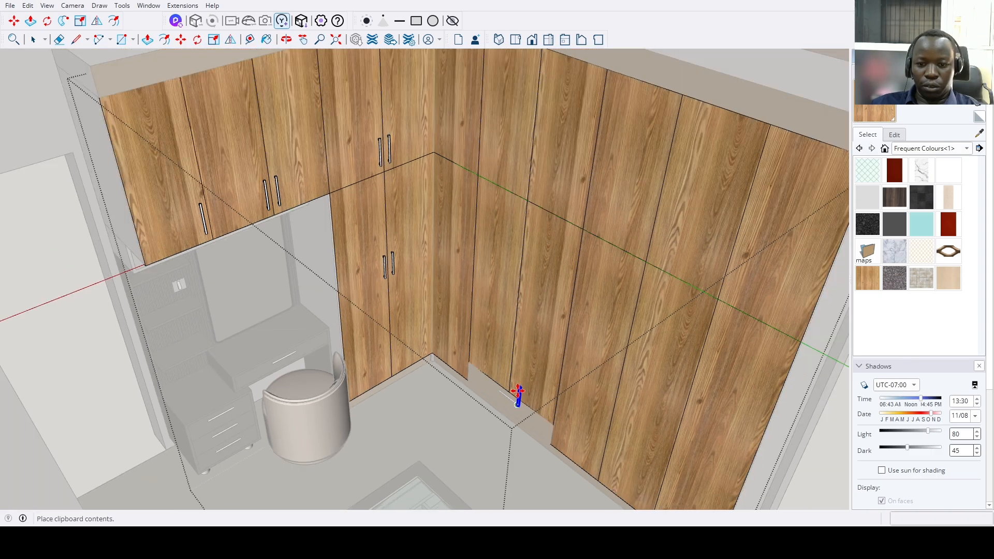
{"action": "left_click", "coordinate": [524, 377]}
{"action": "key", "text": "m"}
{"action": "scroll", "coordinate": [525, 370], "scroll_direction": "up", "scroll_amount": 5}
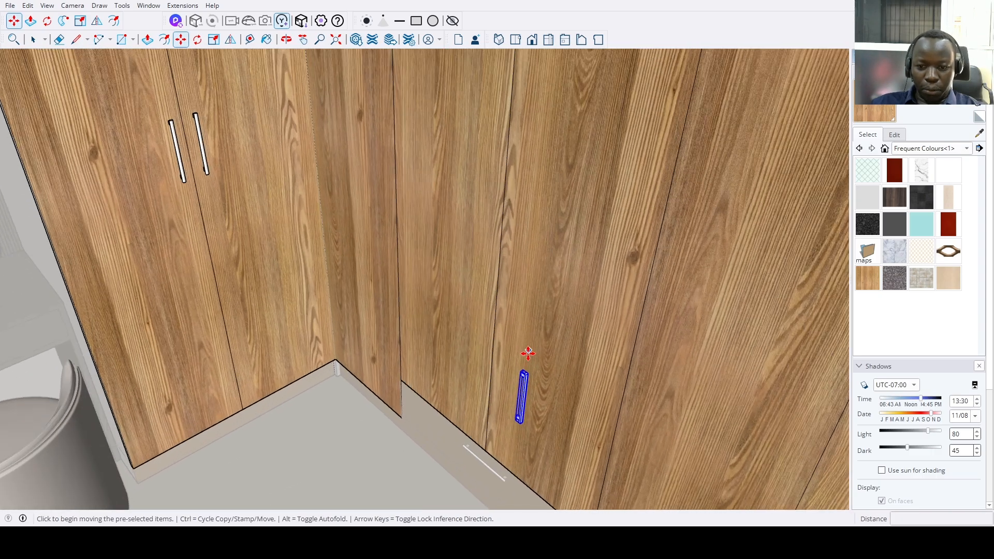
{"action": "scroll", "coordinate": [527, 366], "scroll_direction": "up", "scroll_amount": 5}
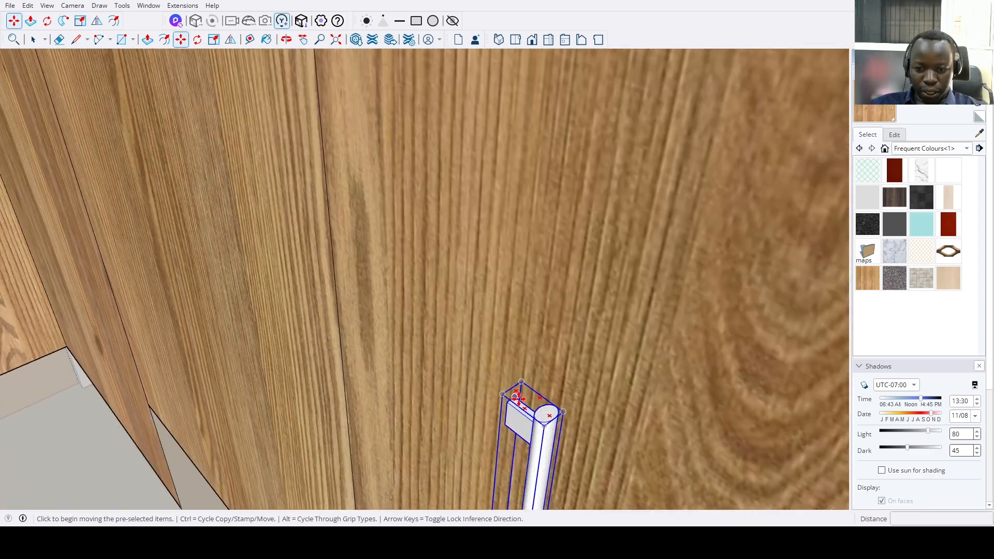
{"action": "left_click", "coordinate": [516, 390]}
{"action": "left_click", "coordinate": [581, 371]}
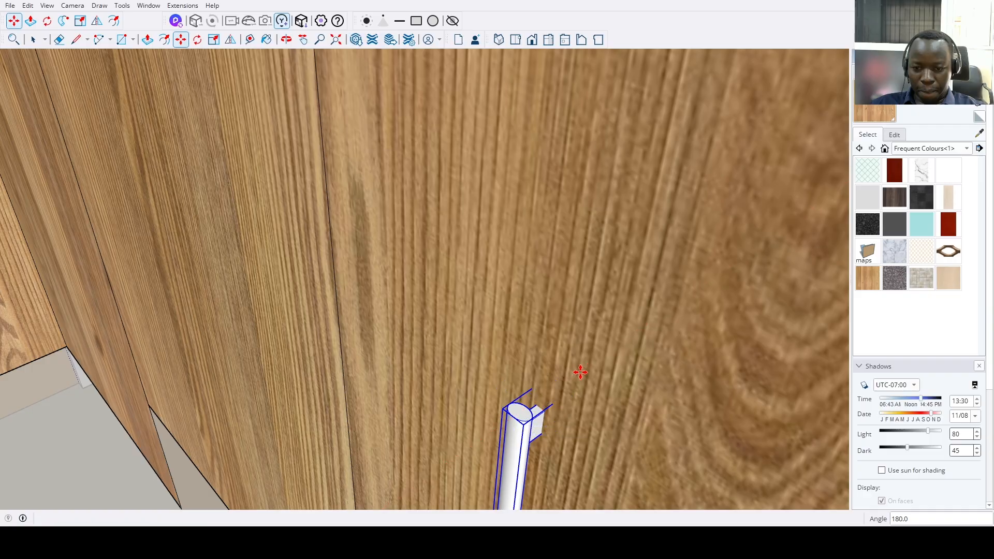
{"action": "left_click", "coordinate": [555, 400]}
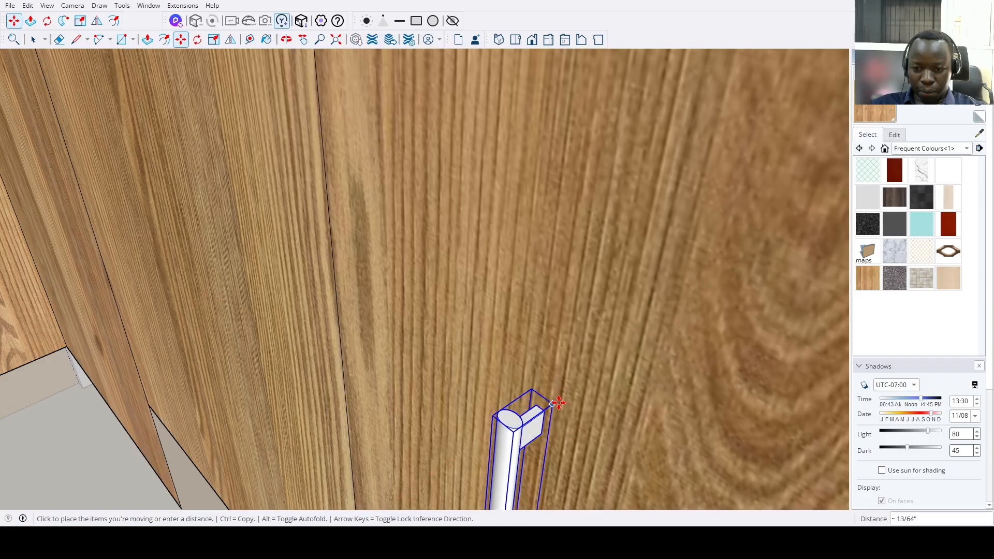
{"action": "left_click", "coordinate": [558, 404]}
Move the handle by its upper bracket corner to the lower end of the door joint above the drawer.
{"action": "scroll", "coordinate": [549, 407], "scroll_direction": "up", "scroll_amount": 3}
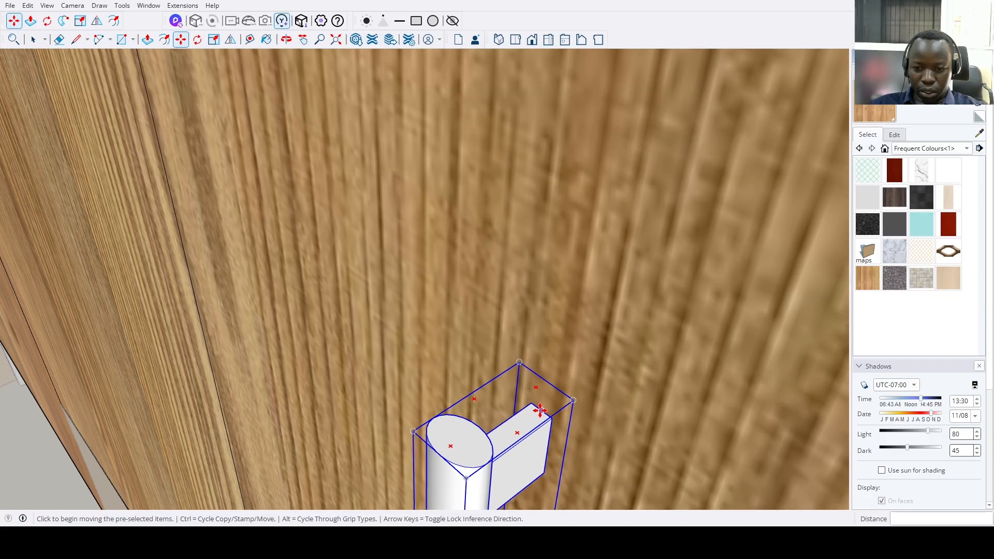
{"action": "left_click", "coordinate": [540, 410]}
{"action": "scroll", "coordinate": [537, 411], "scroll_direction": "down", "scroll_amount": 6}
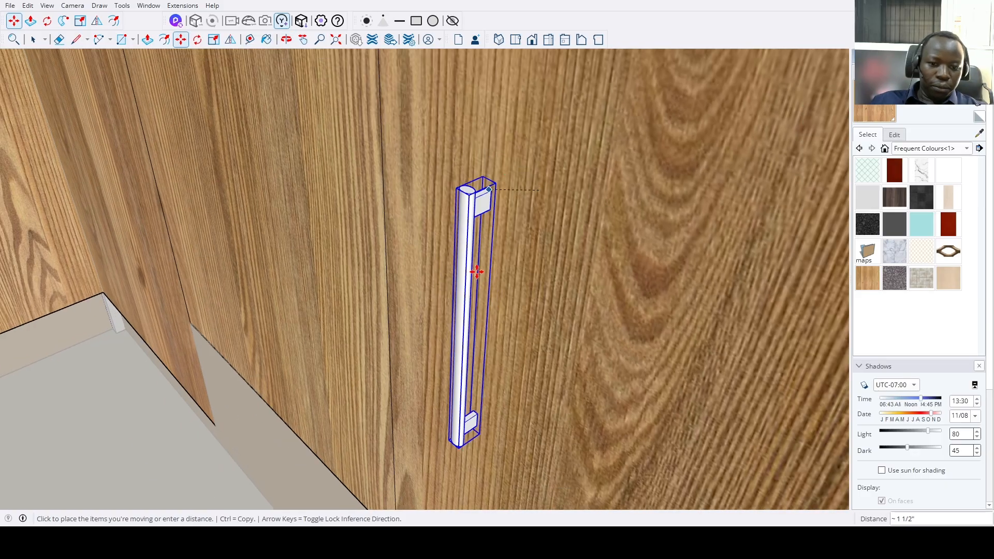
{"action": "scroll", "coordinate": [414, 441], "scroll_direction": "down", "scroll_amount": 3}
{"action": "scroll", "coordinate": [473, 288], "scroll_direction": "down", "scroll_amount": 2}
{"action": "scroll", "coordinate": [473, 339], "scroll_direction": "up", "scroll_amount": 4}
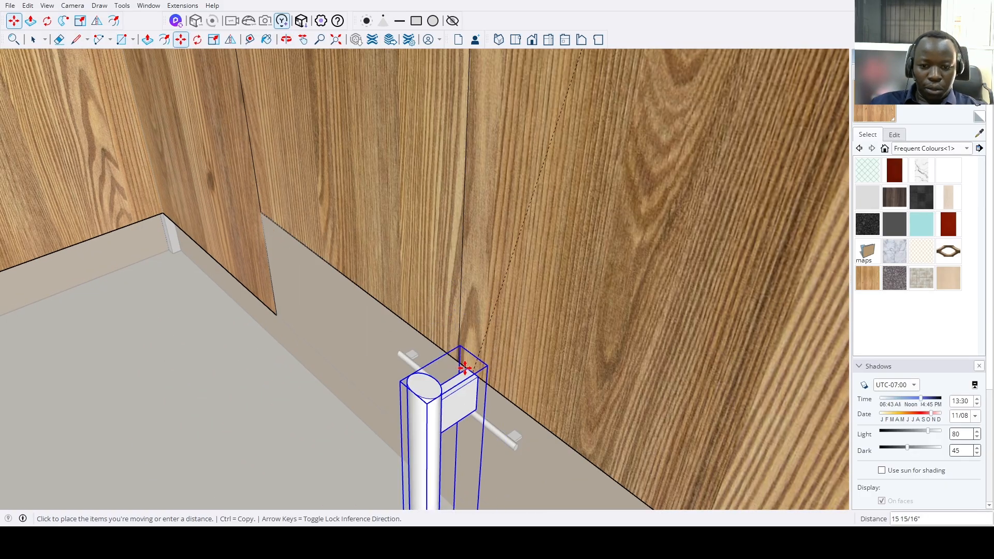
{"action": "scroll", "coordinate": [389, 329], "scroll_direction": "up", "scroll_amount": 2}
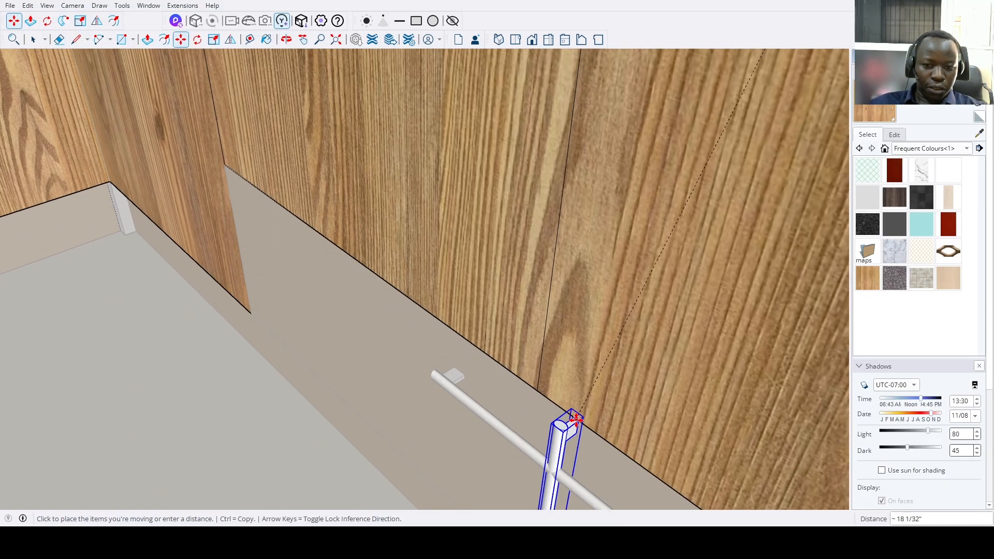
{"action": "scroll", "coordinate": [546, 395], "scroll_direction": "up", "scroll_amount": 3}
{"action": "scroll", "coordinate": [488, 400], "scroll_direction": "down", "scroll_amount": 3}
{"action": "scroll", "coordinate": [517, 400], "scroll_direction": "up", "scroll_amount": 2}
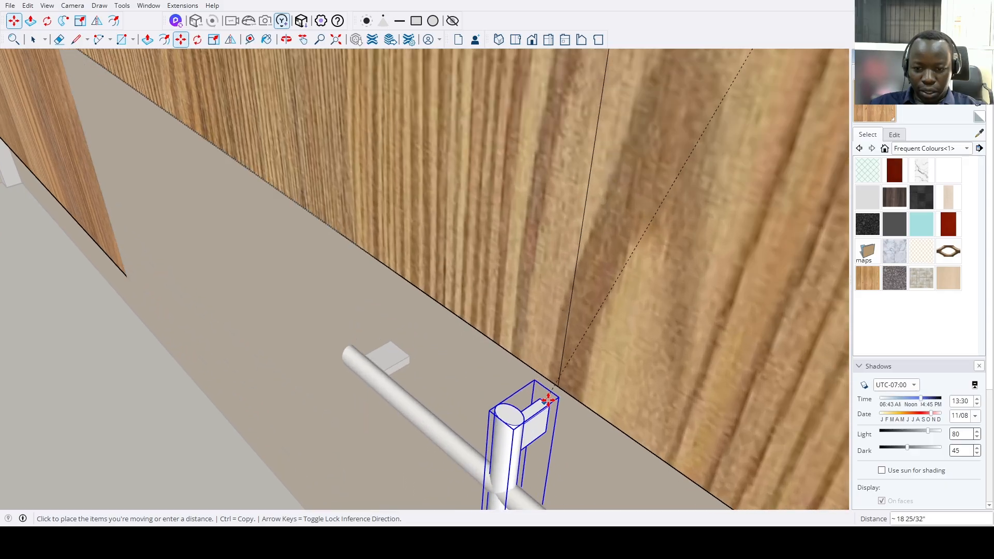
Raise the handle 40 inches up along the door joint from the doors' lower edge.
{"action": "scroll", "coordinate": [588, 269], "scroll_direction": "down", "scroll_amount": 1}
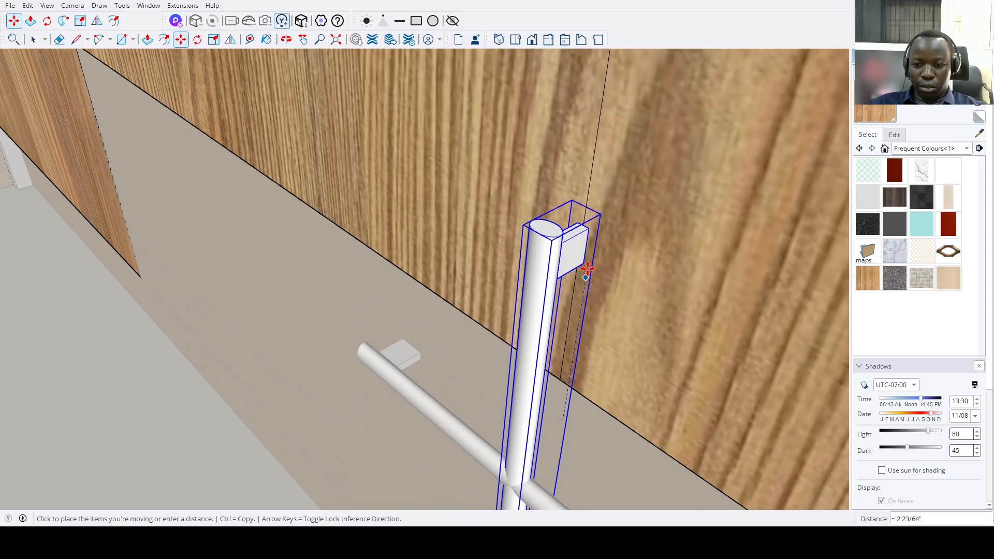
{"action": "scroll", "coordinate": [591, 264], "scroll_direction": "down", "scroll_amount": 1}
{"action": "key", "text": "Escape"}
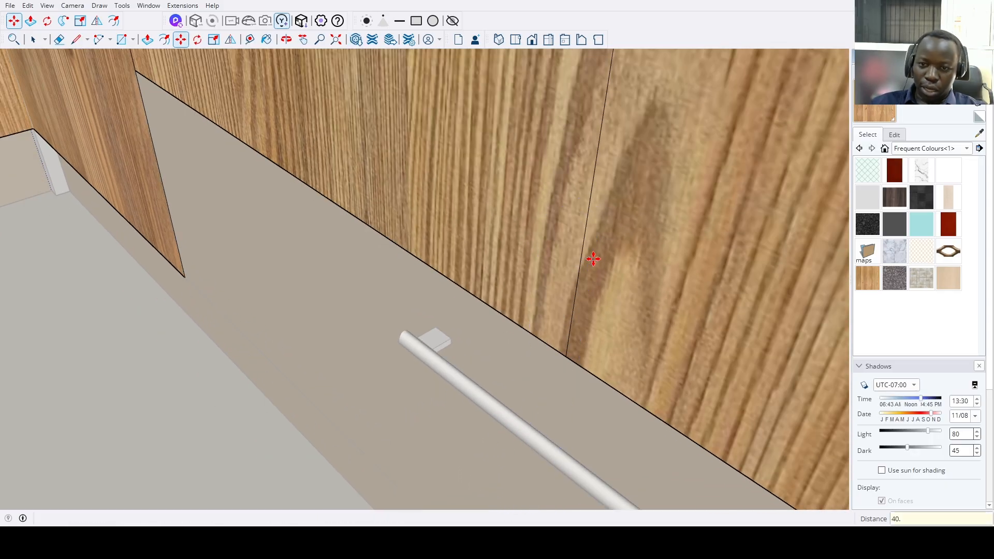
Copy the bar handle 36 inches straight up along the door joint to the upper pair of doors.
{"action": "scroll", "coordinate": [518, 197], "scroll_direction": "down", "scroll_amount": 2}
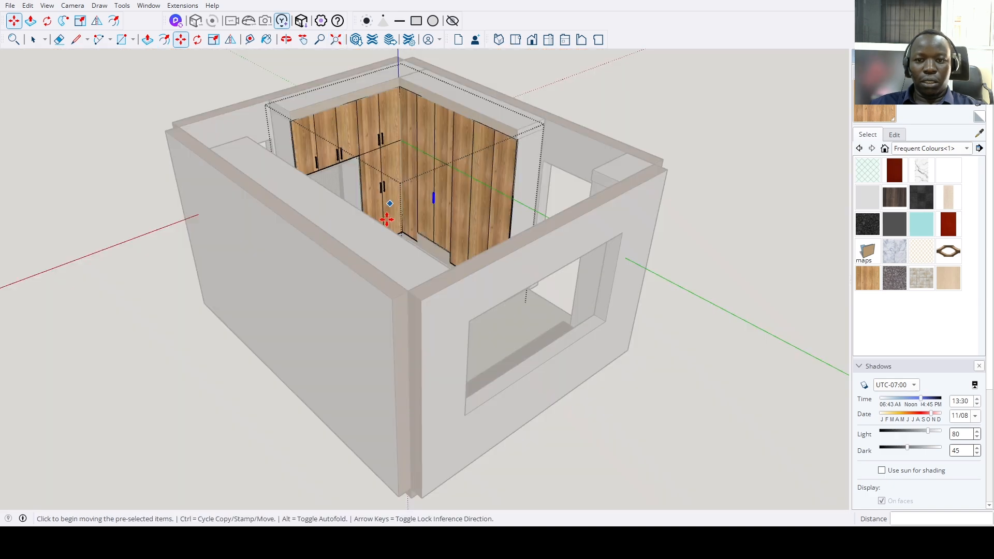
{"action": "mouse_move", "coordinate": [381, 215]}
{"action": "middle_mouse_down"}
{"action": "mouse_move", "coordinate": [466, 229]}
{"action": "mouse_move", "coordinate": [395, 206]}
{"action": "middle_mouse_up"}
{"action": "scroll", "coordinate": [391, 208], "scroll_direction": "up", "scroll_amount": 5}
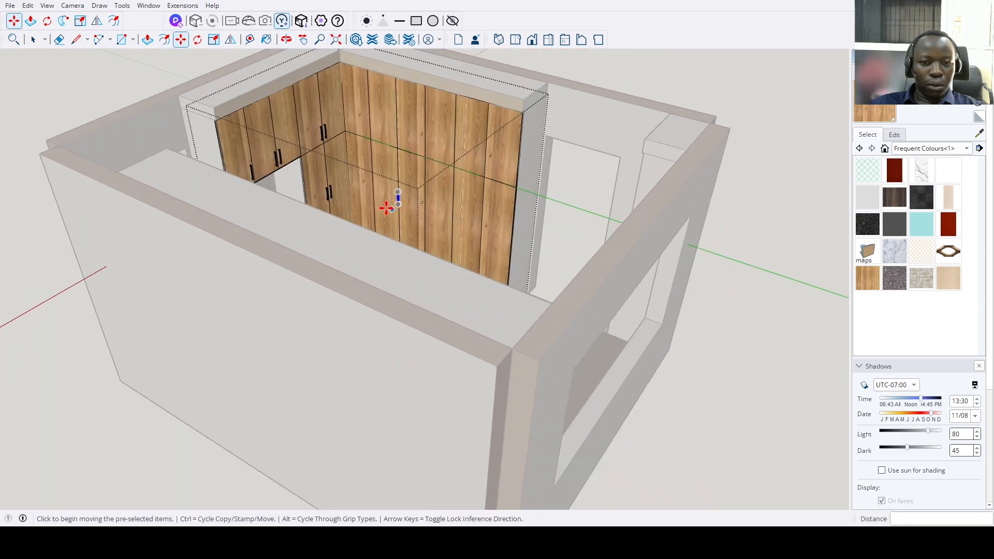
{"action": "scroll", "coordinate": [391, 207], "scroll_direction": "up", "scroll_amount": 5}
{"action": "left_click", "coordinate": [418, 201]}
{"action": "key", "text": "ctrl"}
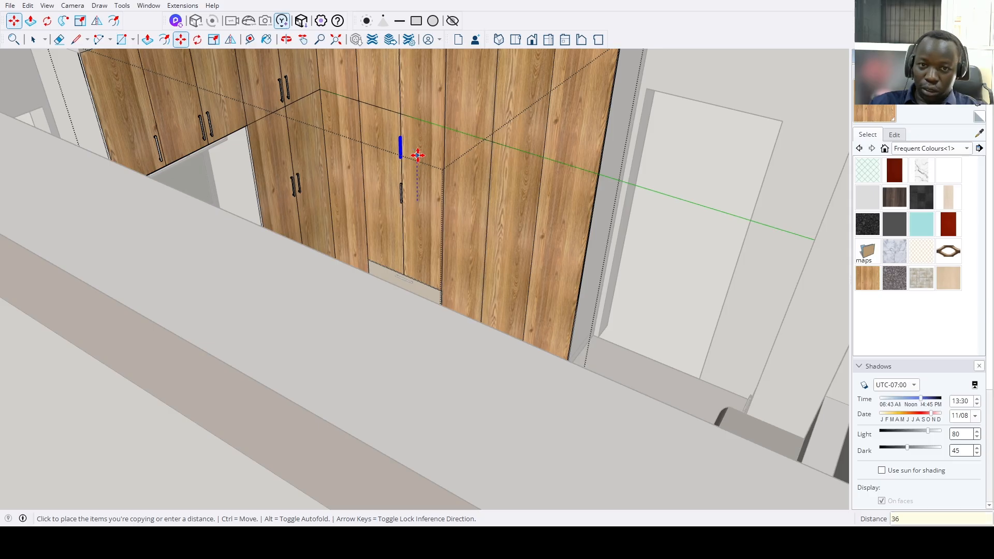
{"action": "key", "text": "Return"}
{"action": "key", "text": "space"}
Shift the lower and upper handles off the joint onto the left-hand doors and copy them 3 inches across to the right-hand doors.
{"action": "middle_click_drag", "start_coordinate": [417, 156], "coordinate": [403, 209]}
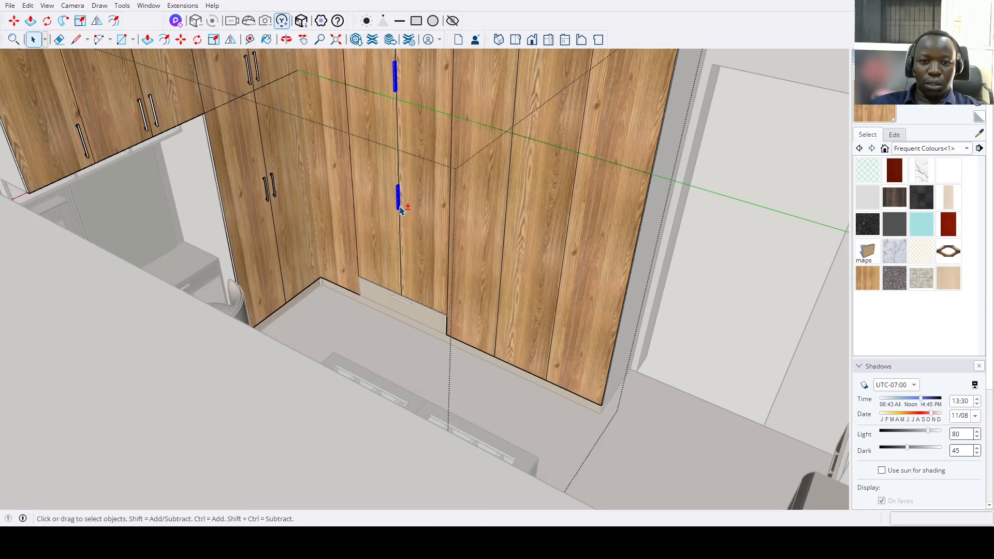
{"action": "scroll", "coordinate": [399, 205], "scroll_direction": "down", "scroll_amount": 2}
{"action": "scroll", "coordinate": [399, 202], "scroll_direction": "up", "scroll_amount": 3}
{"action": "key", "text": "m"}
{"action": "left_click", "coordinate": [406, 202]}
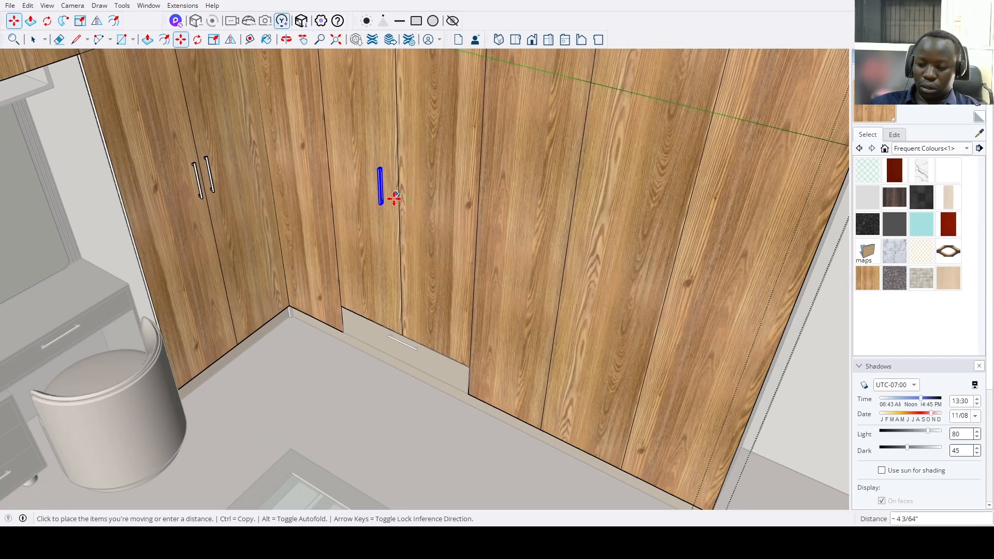
{"action": "key", "text": "ctrl"}
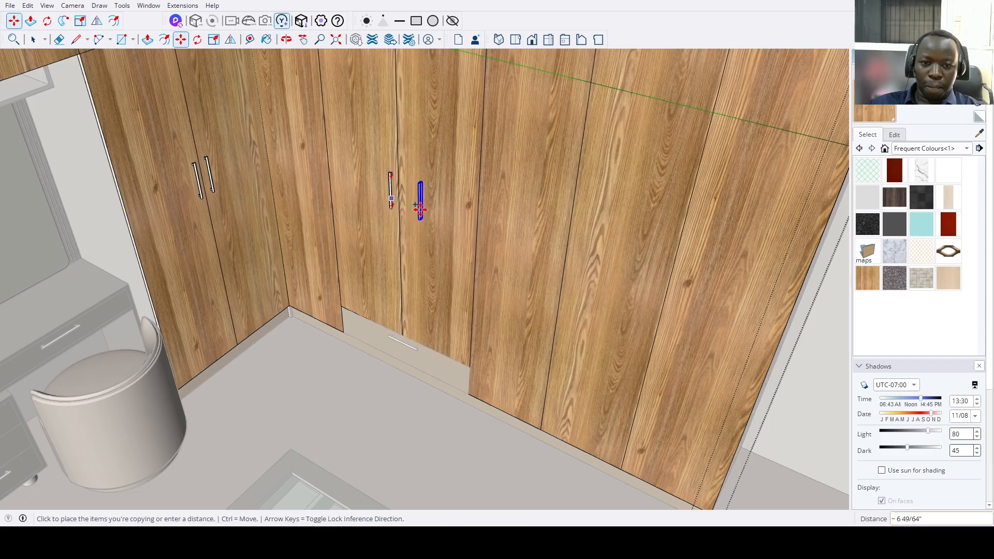
{"action": "type", "text": "3"}
{"action": "key", "text": "Return"}
{"action": "key", "text": "space"}
{"action": "scroll", "coordinate": [440, 243], "scroll_direction": "down", "scroll_amount": 3}
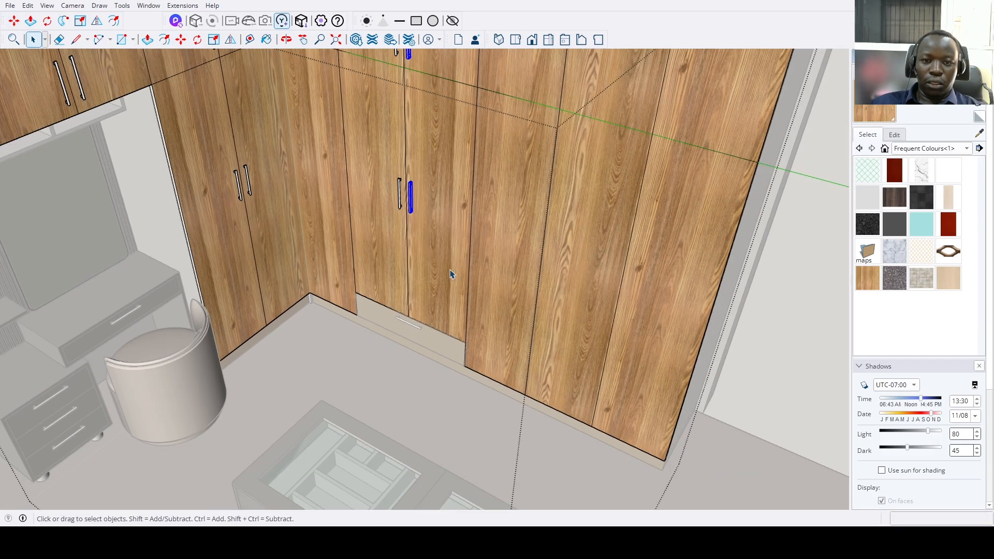
Copy the left handle of each pair 17 3/8 inches over to the doors beside the corner.
{"action": "middle_click_drag", "start_coordinate": [436, 282], "coordinate": [554, 221]}
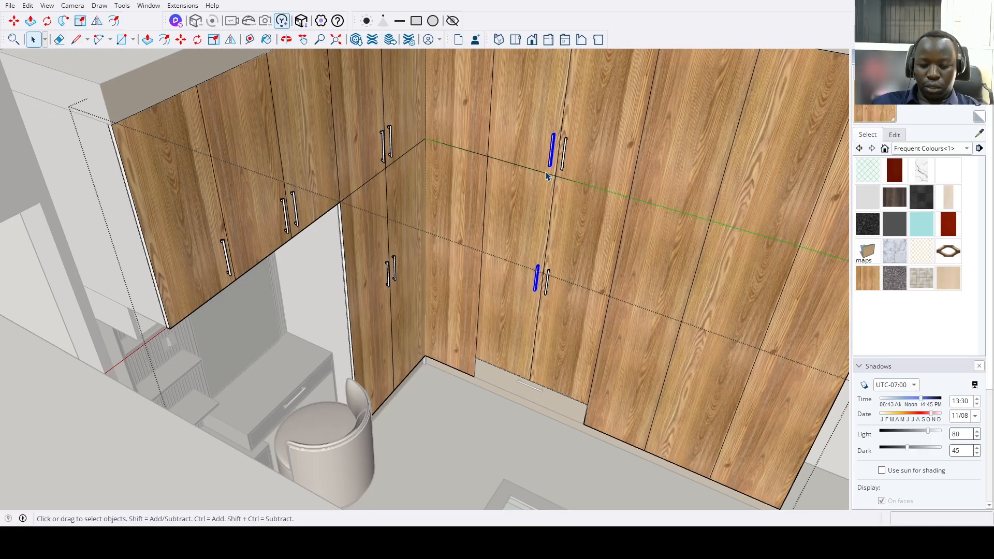
{"action": "key", "text": "m"}
{"action": "key", "text": "ctrl"}
{"action": "left_click", "coordinate": [495, 153]}
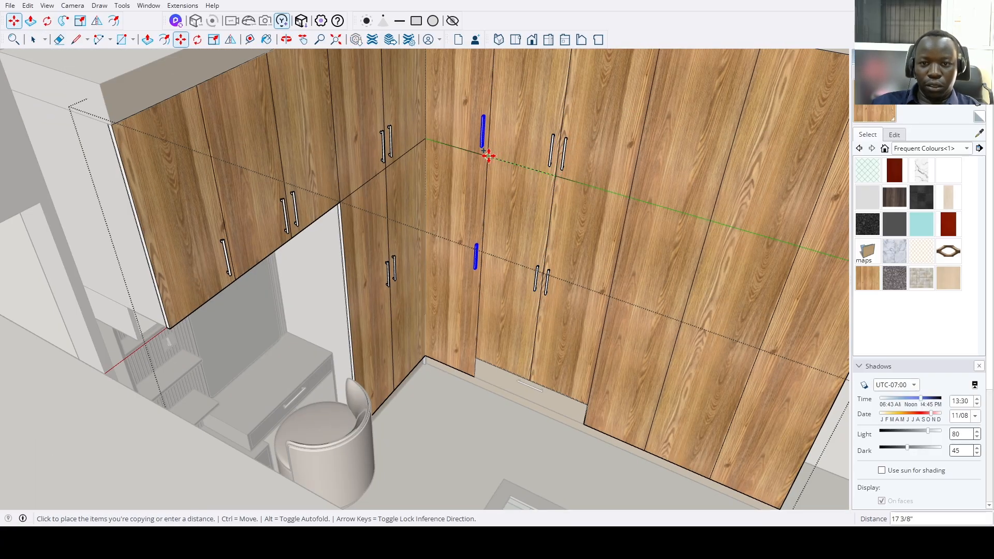
{"action": "left_click", "coordinate": [488, 156]}
Copy the four paired handles 52 1/8 inches along the wardrobe to the last door joint.
{"action": "scroll", "coordinate": [526, 161], "scroll_direction": "down", "scroll_amount": 3}
{"action": "middle_click_drag", "start_coordinate": [526, 161], "coordinate": [544, 163]}
{"action": "key", "text": "space"}
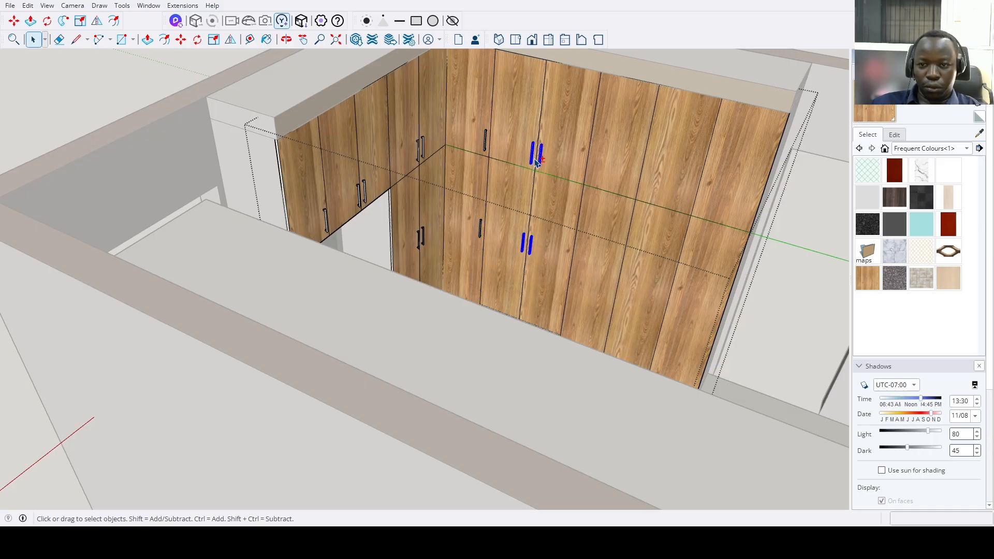
{"action": "key", "text": "m"}
{"action": "left_click", "coordinate": [539, 126]}
{"action": "key", "text": "ctrl"}
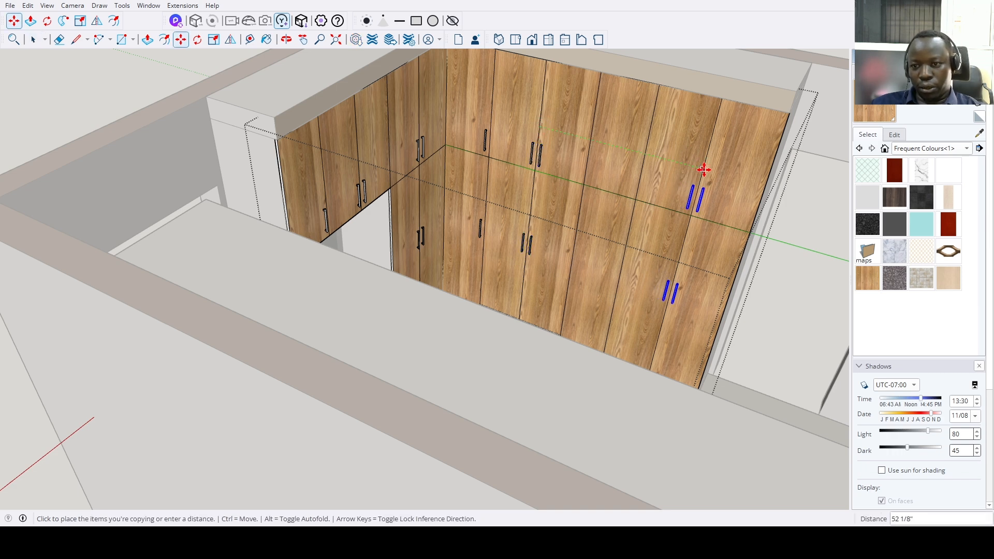
{"action": "left_click", "coordinate": [704, 169]}
Copy the left handle of each end pair 17 3/8 inches back to the neighbouring doors and leave the group.
{"action": "key", "text": "space"}
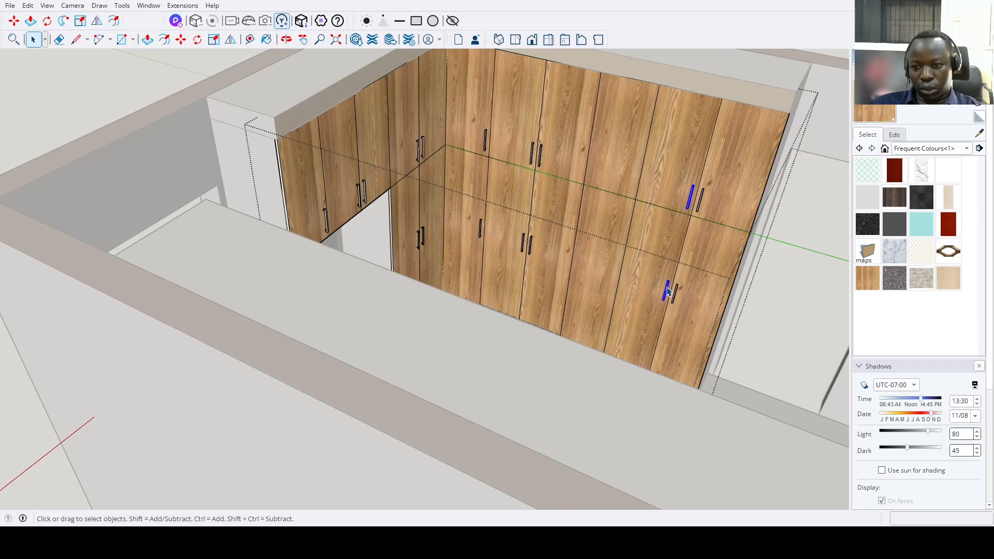
{"action": "key", "text": "m"}
{"action": "left_click", "coordinate": [681, 253]}
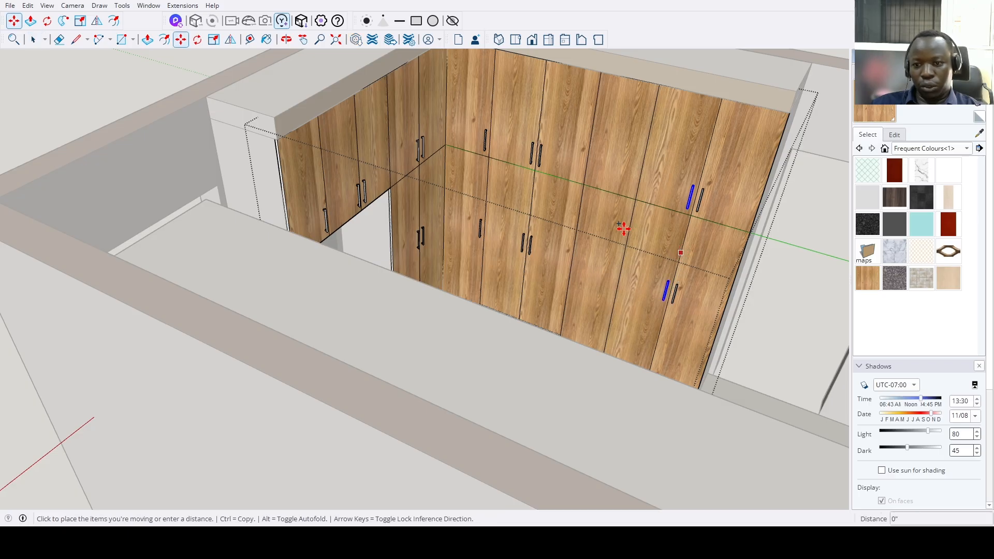
{"action": "key", "text": "ctrl"}
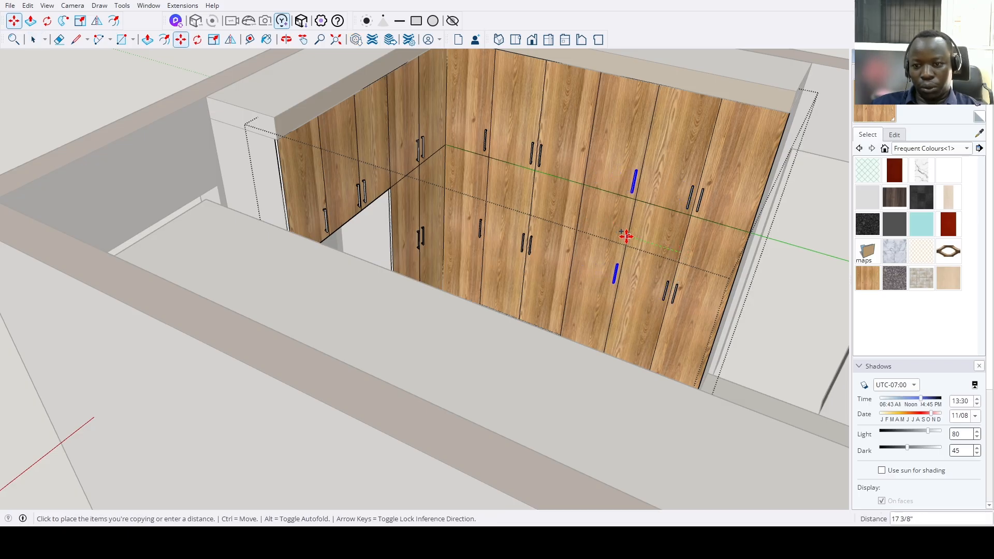
{"action": "middle_click_drag", "start_coordinate": [628, 238], "coordinate": [595, 258]}
{"action": "key", "text": "space"}
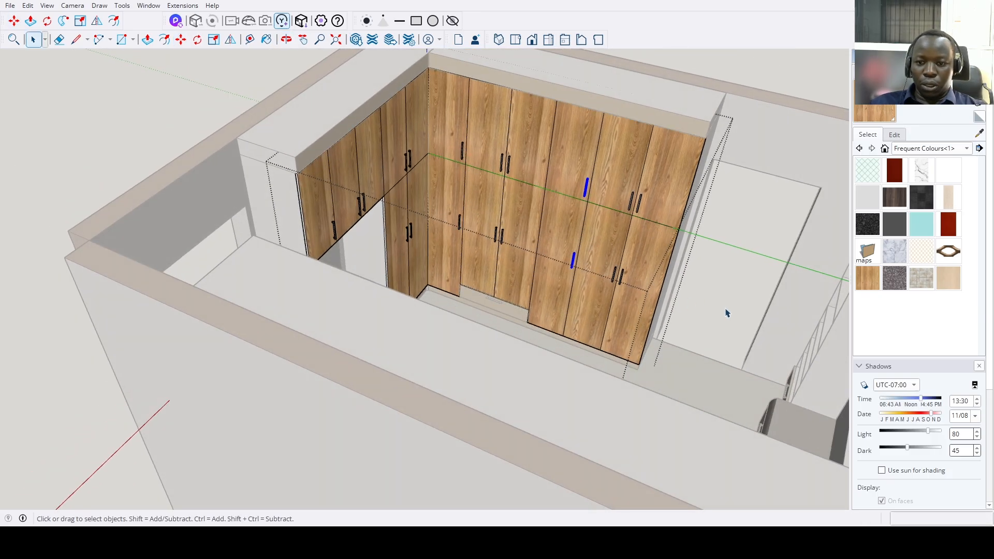
{"action": "left_click", "coordinate": [725, 312]}
{"action": "left_click", "coordinate": [643, 259]}
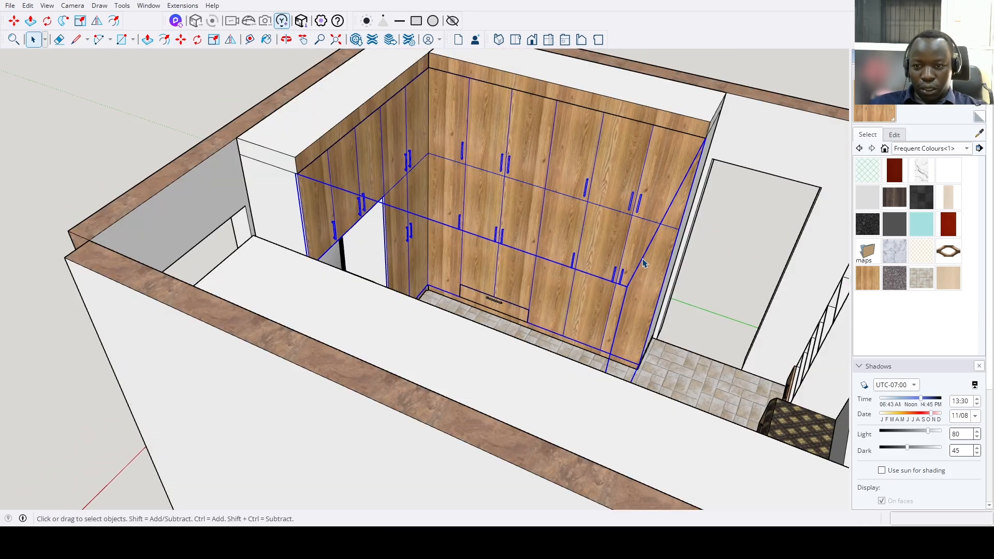
{"action": "key", "text": "Delete"}
{"action": "key", "text": "ctrl+z"}
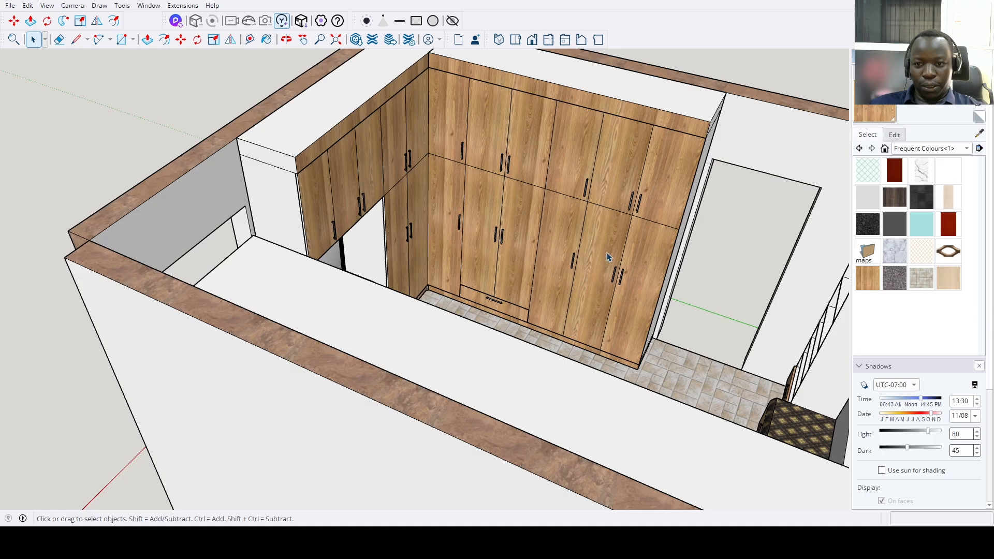
Look over the closet from several sides to review the wardrobe doors, open hanging compartments and window-side shelving.
{"action": "scroll", "coordinate": [607, 257], "scroll_direction": "down", "scroll_amount": 5}
{"action": "middle_click_drag", "start_coordinate": [608, 257], "coordinate": [322, 239]}
{"action": "scroll", "coordinate": [452, 274], "scroll_direction": "up", "scroll_amount": 5}
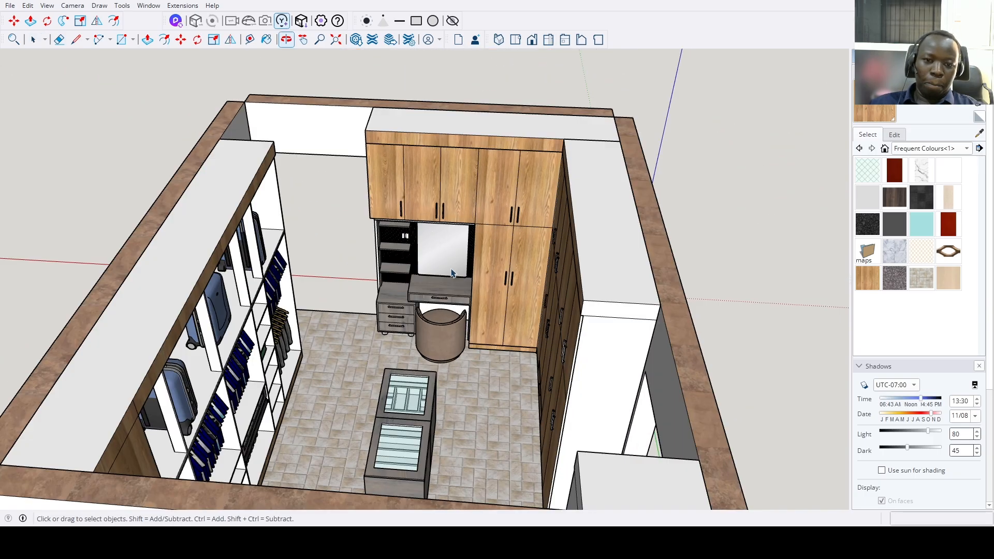
{"action": "scroll", "coordinate": [452, 273], "scroll_direction": "down", "scroll_amount": 2}
{"action": "middle_click_drag", "start_coordinate": [496, 268], "coordinate": [181, 264]}
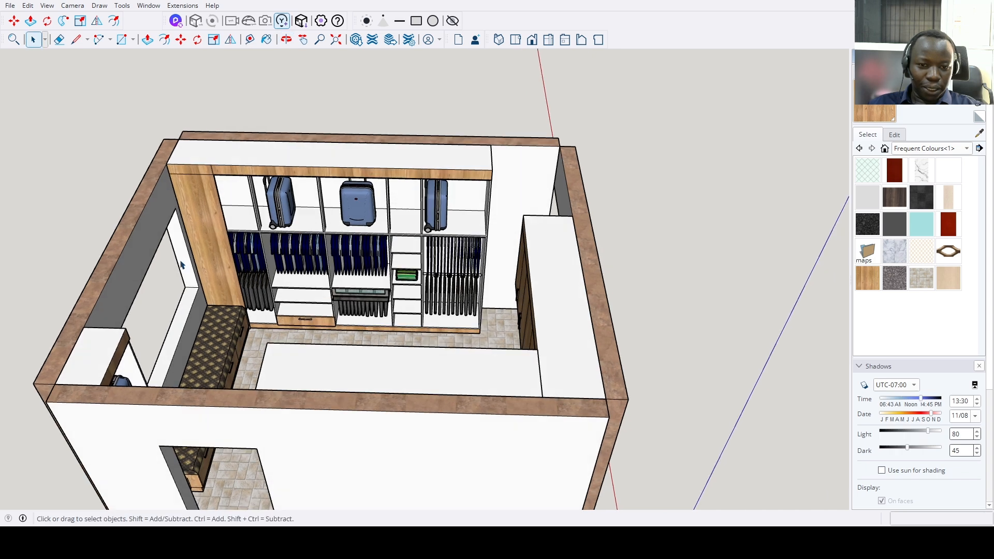
{"action": "middle_click_drag", "start_coordinate": [379, 320], "coordinate": [397, 370]}
{"action": "middle_click_drag", "start_coordinate": [334, 263], "coordinate": [170, 282], "text": "shift"}
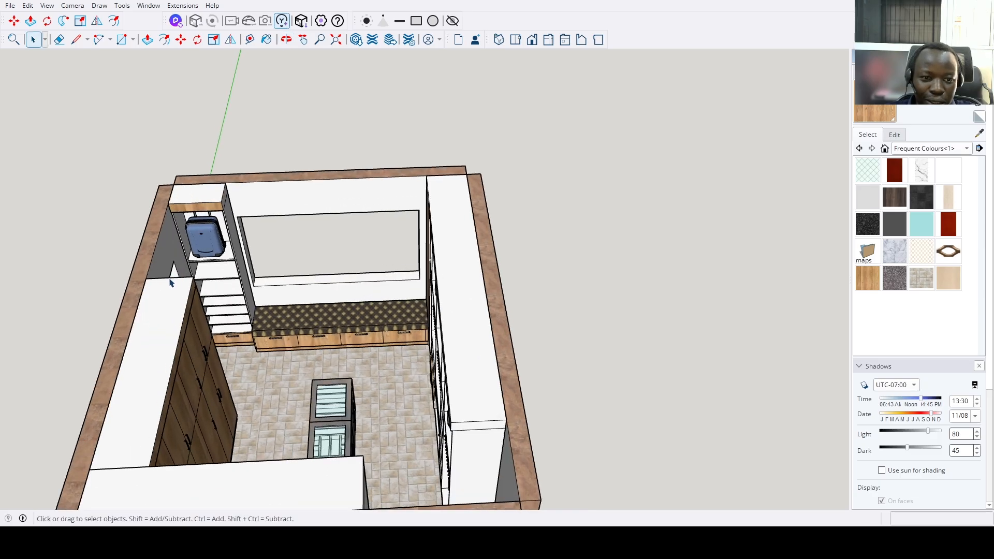
{"action": "scroll", "coordinate": [171, 280], "scroll_direction": "up", "scroll_amount": 2}
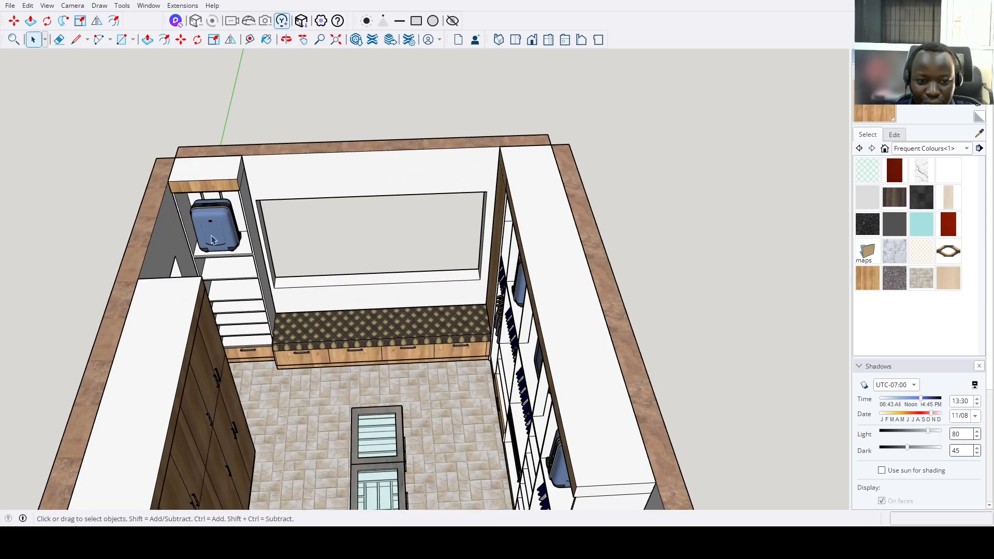
Draw a rectangular door panel covering the suitcase compartment of the shelf unit beside the window.
{"action": "scroll", "coordinate": [223, 279], "scroll_direction": "up", "scroll_amount": 8}
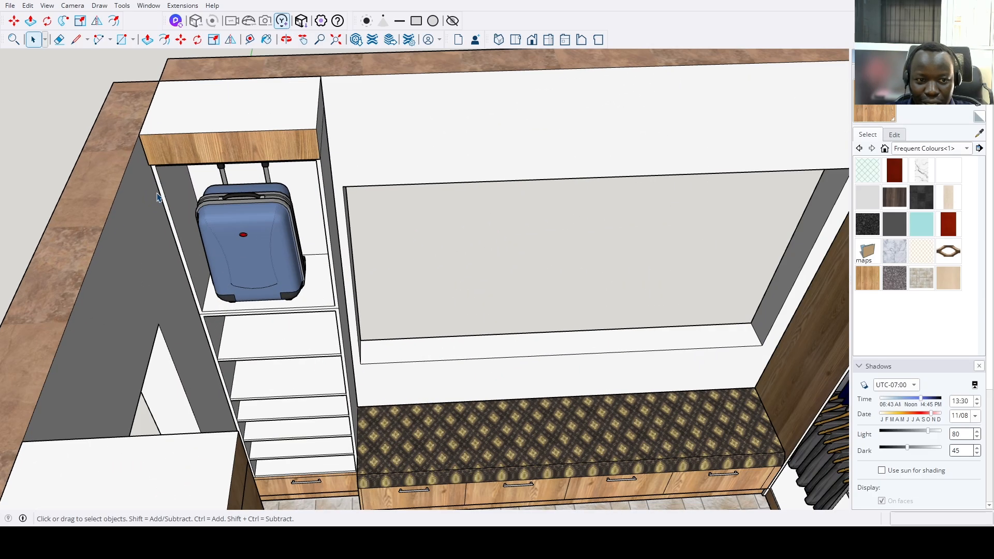
{"action": "middle_click_drag", "start_coordinate": [217, 238], "coordinate": [209, 76]}
{"action": "scroll", "coordinate": [217, 180], "scroll_direction": "up", "scroll_amount": 3}
{"action": "scroll", "coordinate": [218, 180], "scroll_direction": "up", "scroll_amount": 5}
{"action": "key", "text": "r"}
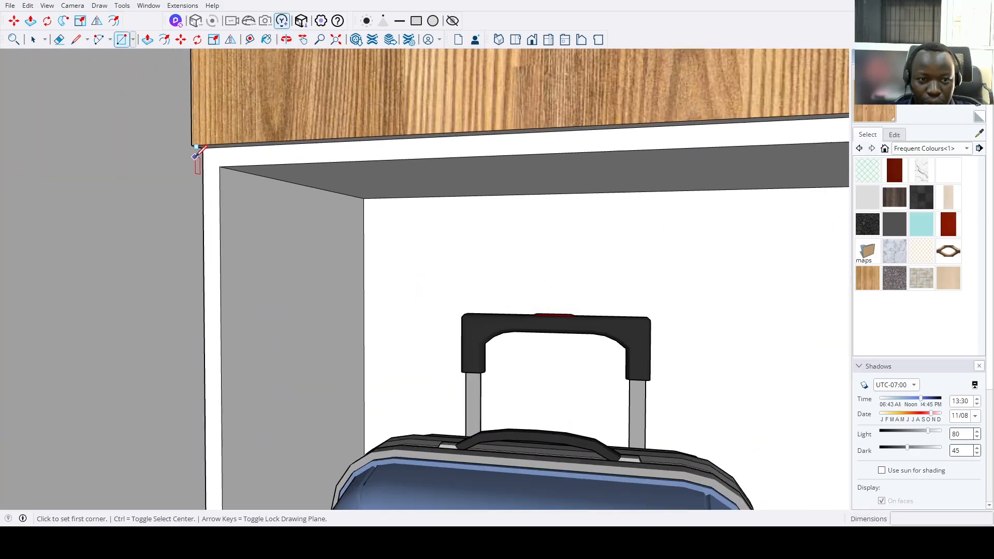
{"action": "left_click", "coordinate": [205, 146]}
{"action": "scroll", "coordinate": [224, 252], "scroll_direction": "down", "scroll_amount": 5}
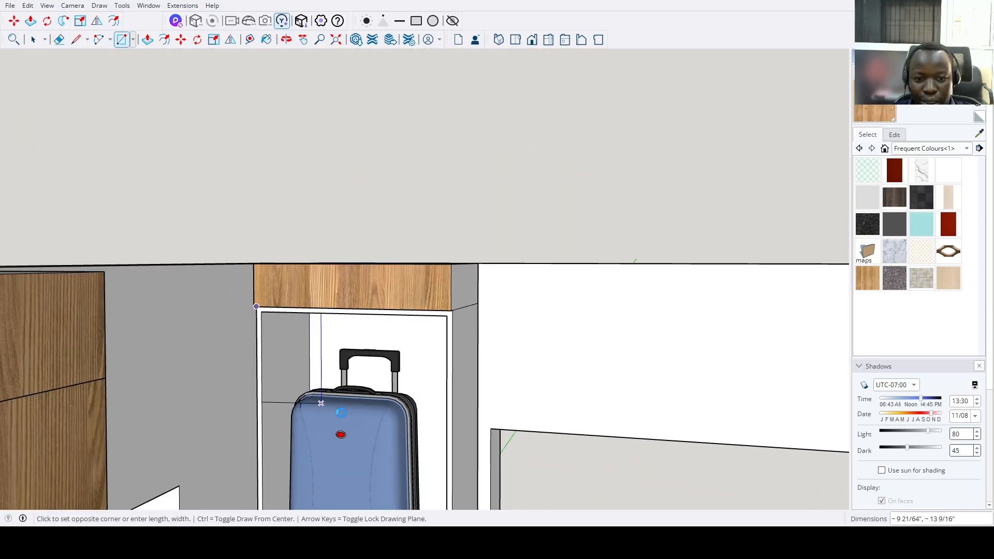
{"action": "scroll", "coordinate": [377, 277], "scroll_direction": "down", "scroll_amount": 3}
{"action": "scroll", "coordinate": [414, 290], "scroll_direction": "up", "scroll_amount": 6}
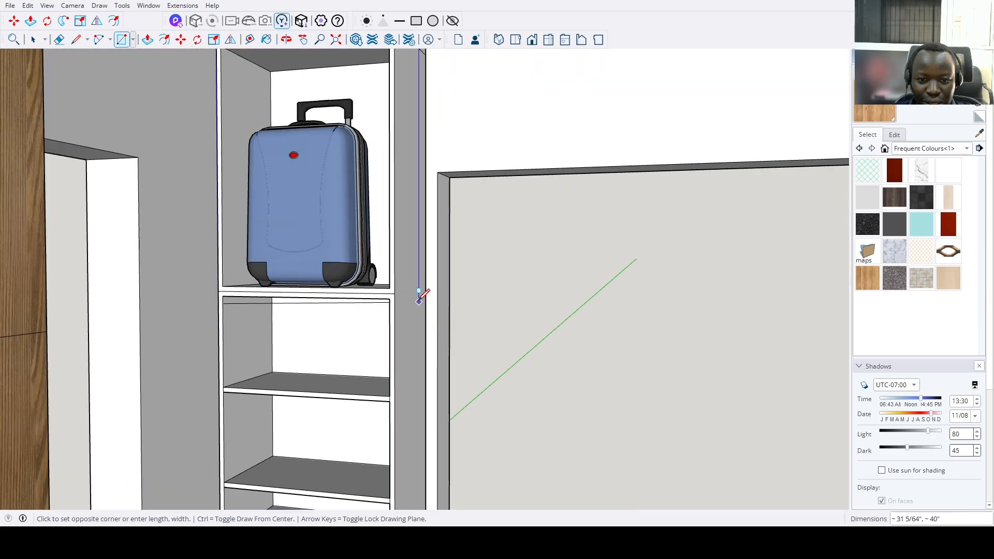
{"action": "left_click", "coordinate": [397, 284]}
{"action": "scroll", "coordinate": [395, 283], "scroll_direction": "down", "scroll_amount": 2}
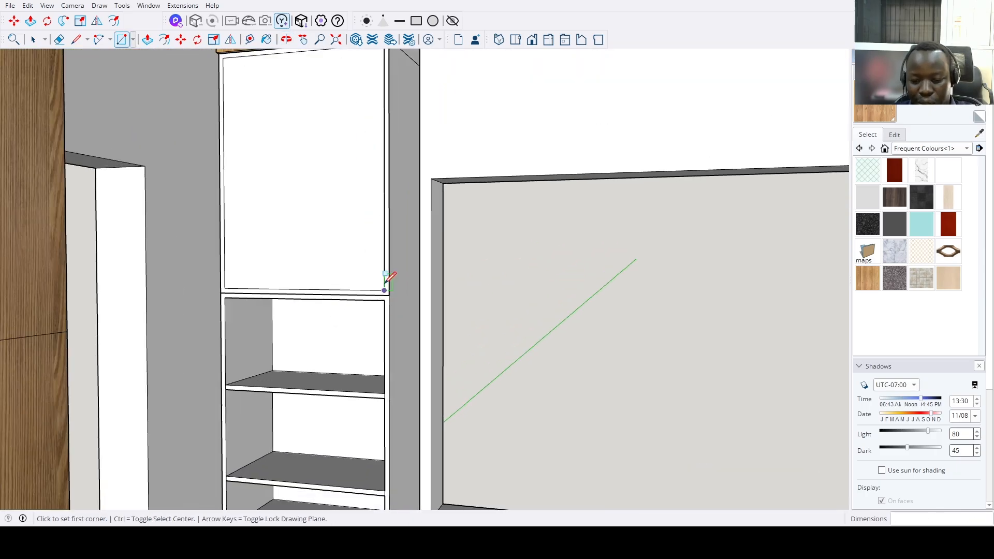
Extrude the suitcase compartment's door panel 0.75 inch and paint it with the wood material.
{"action": "type", "text": "p.75"}
{"action": "key", "text": "Return"}
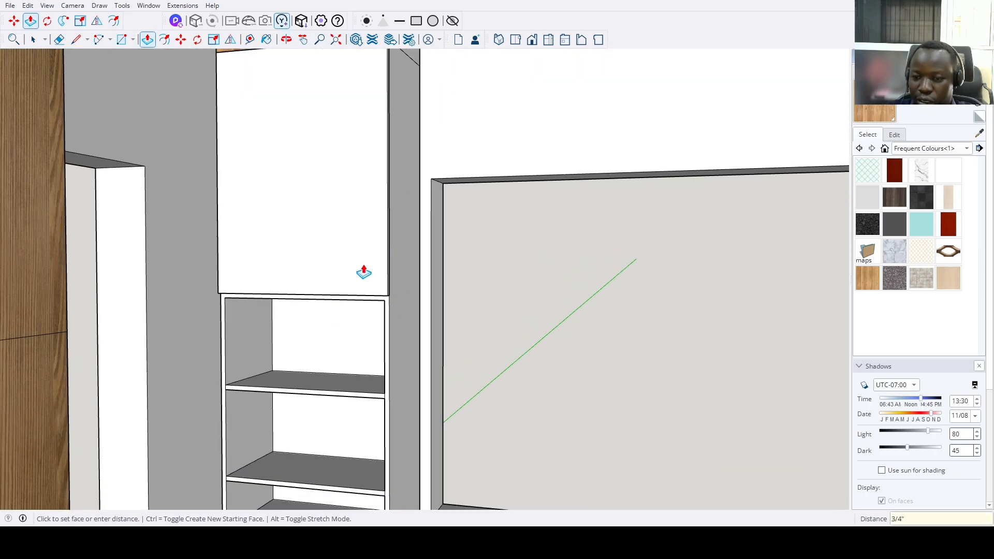
{"action": "key", "text": "space"}
{"action": "triple_click", "coordinate": [349, 258]}
{"action": "key", "text": "b"}
{"action": "left_click", "coordinate": [355, 251]}
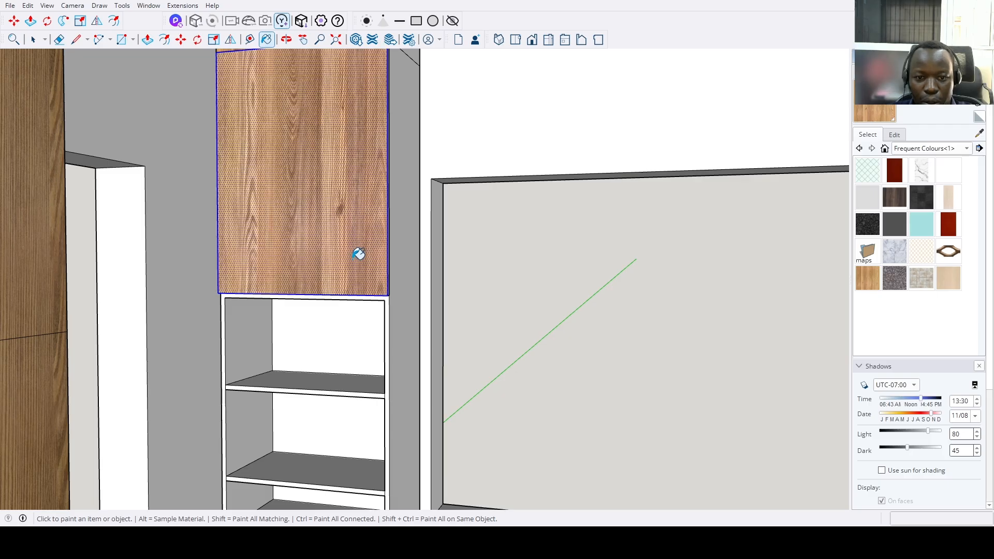
{"action": "scroll", "coordinate": [359, 259], "scroll_direction": "up", "scroll_amount": 3}
{"action": "left_click", "coordinate": [339, 46]}
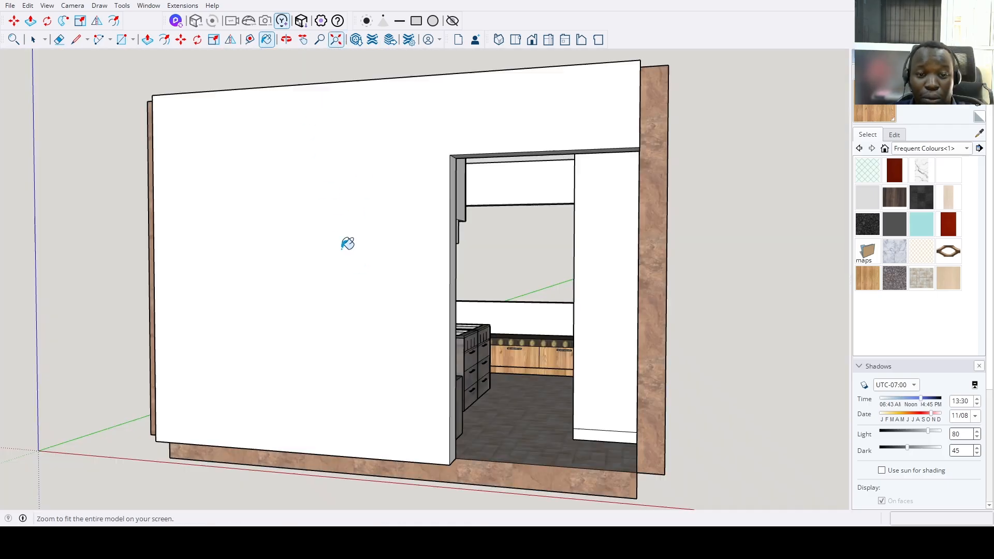
Split the suitcase compartment's door panel into two doors with a line down its middle.
{"action": "key", "text": "o"}
{"action": "middle_click_drag", "start_coordinate": [490, 293], "coordinate": [455, 378]}
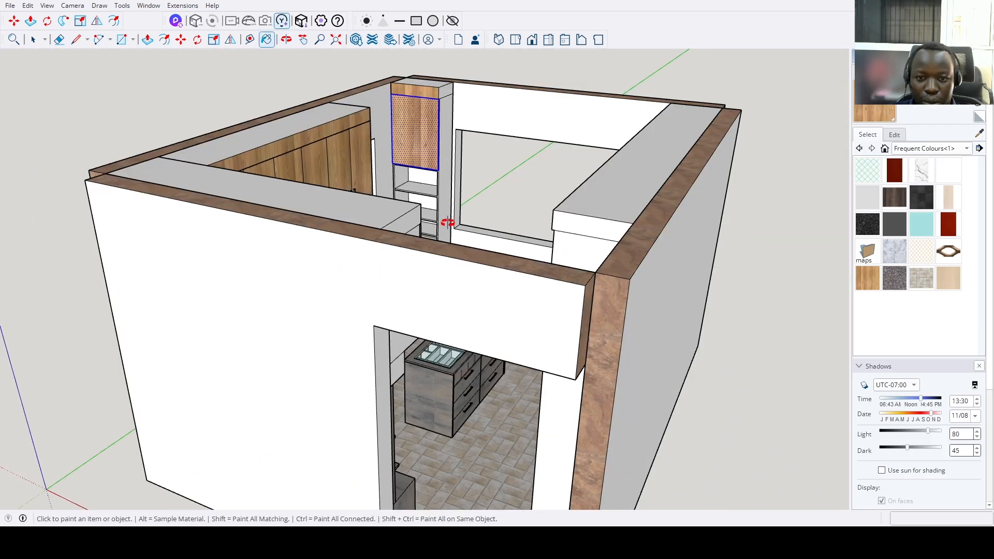
{"action": "middle_click_drag", "start_coordinate": [446, 222], "coordinate": [442, 274]}
{"action": "scroll", "coordinate": [438, 135], "scroll_direction": "up", "scroll_amount": 4}
{"action": "left_click", "coordinate": [396, 99]}
{"action": "mouse_move", "coordinate": [396, 98]}
{"action": "middle_mouse_down"}
{"action": "mouse_move", "coordinate": [396, 200]}
{"action": "mouse_move", "coordinate": [415, 228]}
{"action": "middle_mouse_up"}
{"action": "key", "text": "space"}
{"action": "scroll", "coordinate": [419, 195], "scroll_direction": "up", "scroll_amount": 2}
{"action": "double_click", "coordinate": [419, 194]}
{"action": "left_click", "coordinate": [411, 151]}
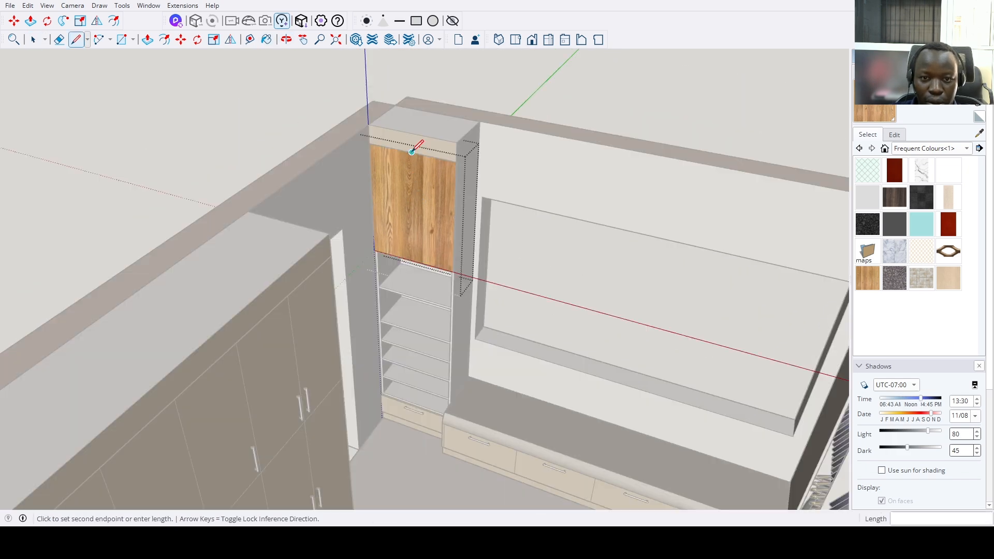
{"action": "left_click", "coordinate": [421, 256]}
{"action": "key", "text": "space"}
Paste the bar handle at the lower edge of the suitcase compartment's doors and rotate it to face outward.
{"action": "scroll", "coordinate": [420, 261], "scroll_direction": "down", "scroll_amount": 3}
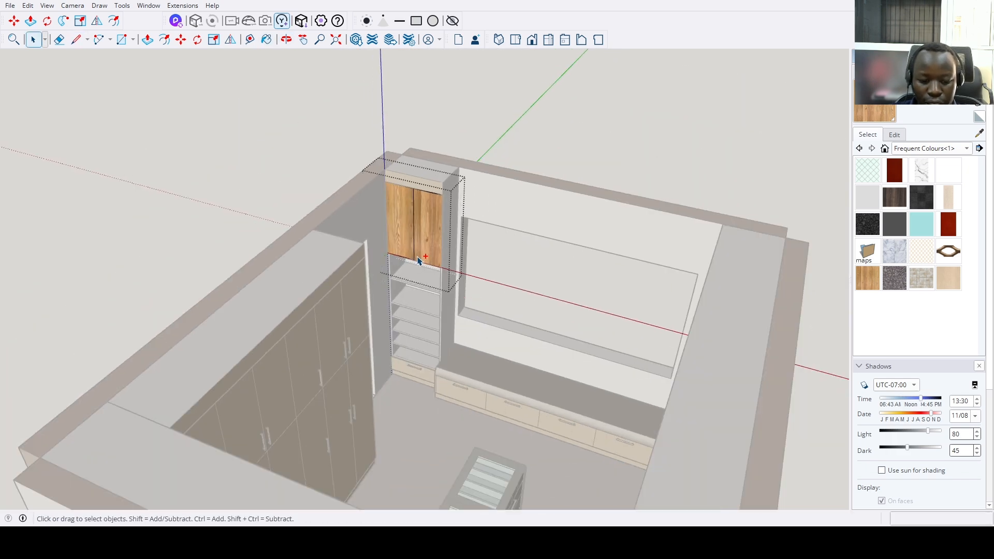
{"action": "key", "text": "m"}
{"action": "scroll", "coordinate": [419, 256], "scroll_direction": "up", "scroll_amount": 5}
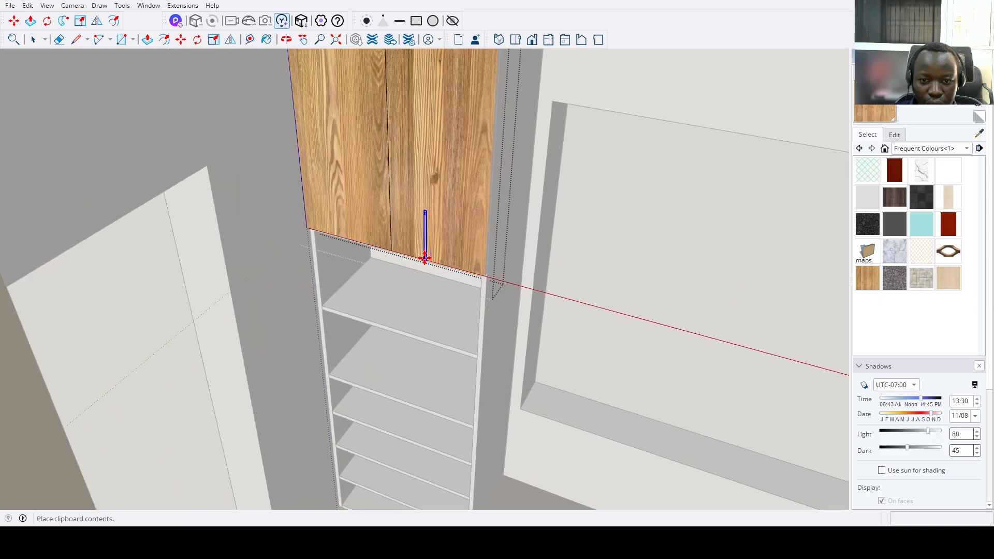
{"action": "scroll", "coordinate": [422, 207], "scroll_direction": "up", "scroll_amount": 3}
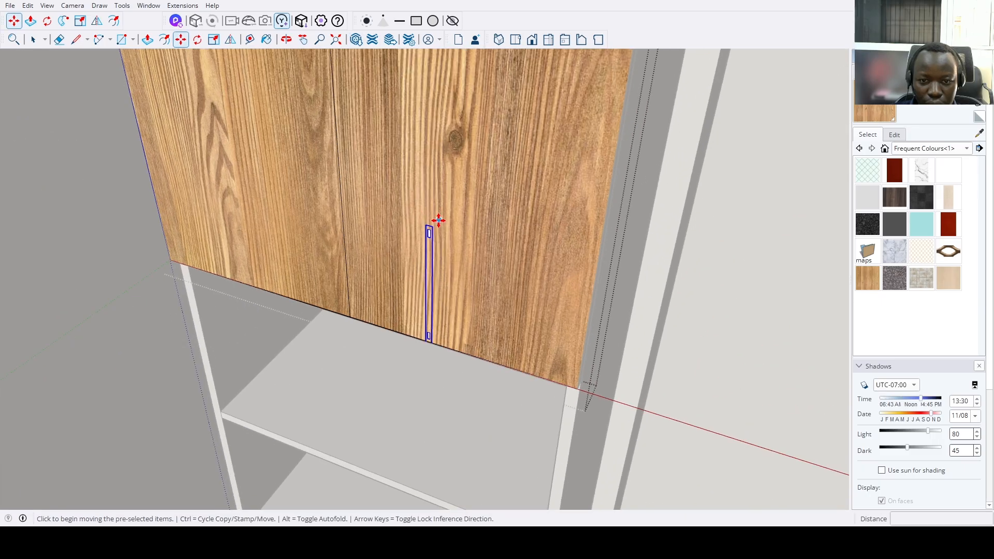
{"action": "scroll", "coordinate": [430, 225], "scroll_direction": "up", "scroll_amount": 3}
{"action": "key", "text": "q"}
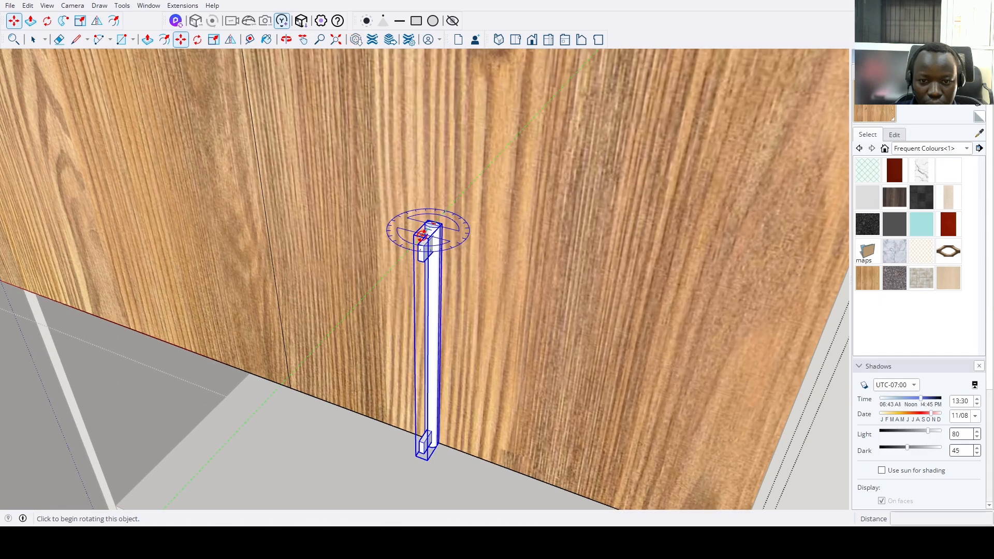
{"action": "key", "text": "m"}
{"action": "scroll", "coordinate": [430, 232], "scroll_direction": "up", "scroll_amount": 4}
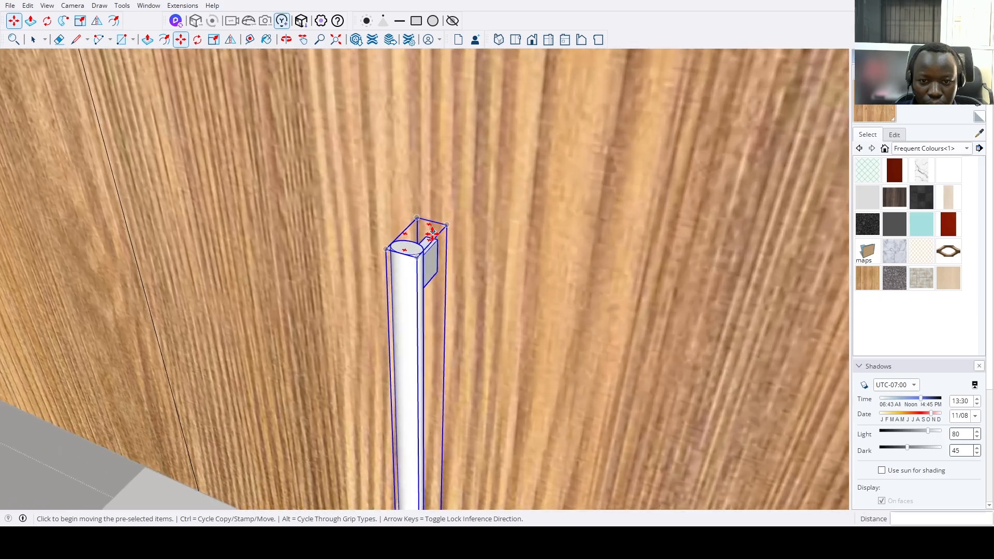
Move the handle onto the dividing line at the doors' lower edge and raise it 10 inches.
{"action": "scroll", "coordinate": [432, 232], "scroll_direction": "up", "scroll_amount": 2}
{"action": "left_click", "coordinate": [381, 272]}
{"action": "scroll", "coordinate": [219, 455], "scroll_direction": "up", "scroll_amount": 2}
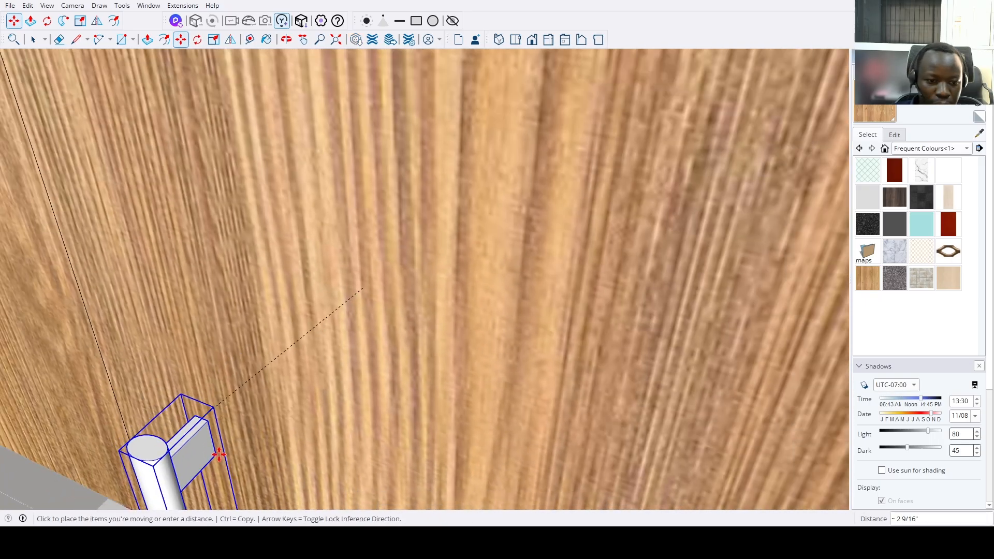
{"action": "scroll", "coordinate": [413, 144], "scroll_direction": "down", "scroll_amount": 5}
{"action": "scroll", "coordinate": [363, 243], "scroll_direction": "up", "scroll_amount": 4}
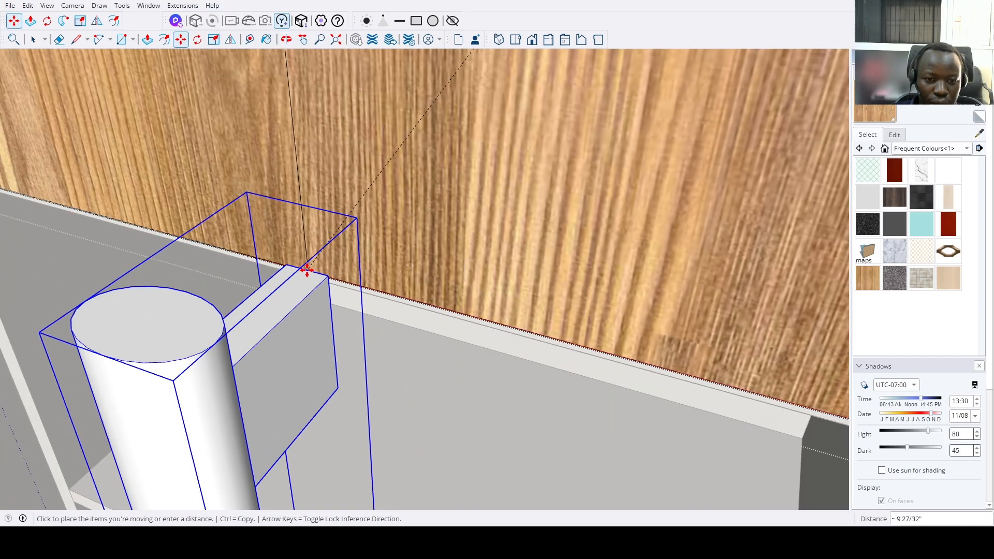
{"action": "scroll", "coordinate": [306, 270], "scroll_direction": "down", "scroll_amount": 3}
{"action": "scroll", "coordinate": [266, 278], "scroll_direction": "up", "scroll_amount": 4}
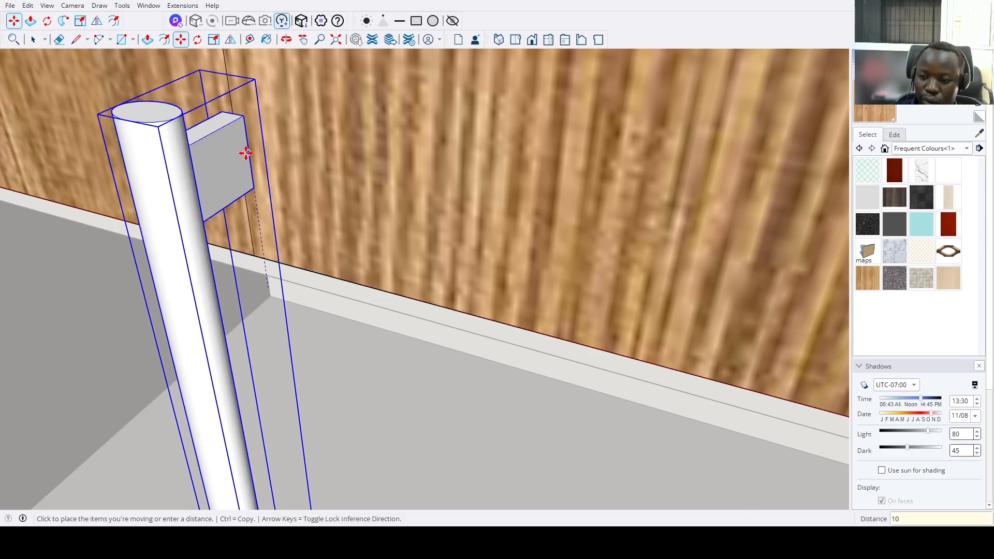
{"action": "key", "text": "Return"}
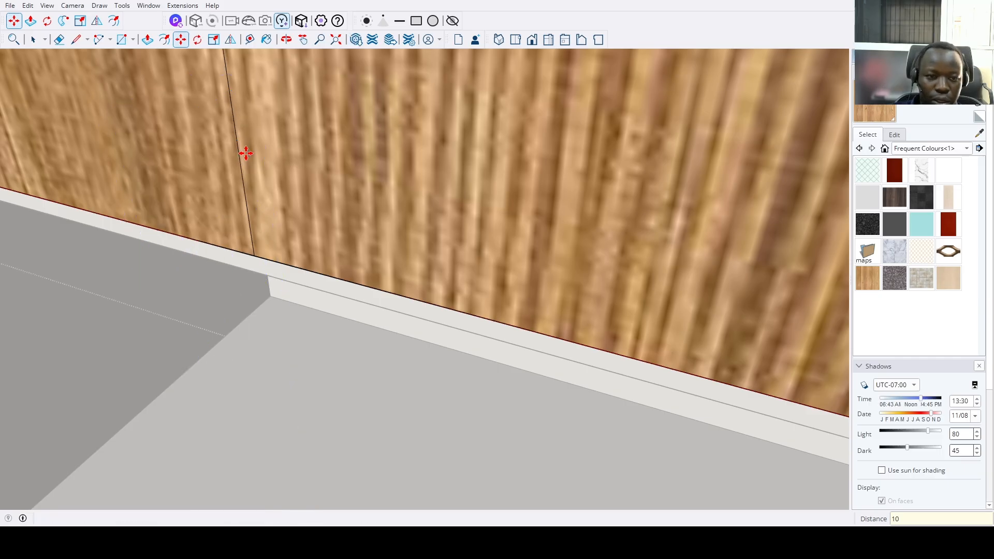
Shift the handle 1.5 inches onto the left door and copy it 3 inches across to the right door.
{"action": "scroll", "coordinate": [293, 136], "scroll_direction": "down", "scroll_amount": 5}
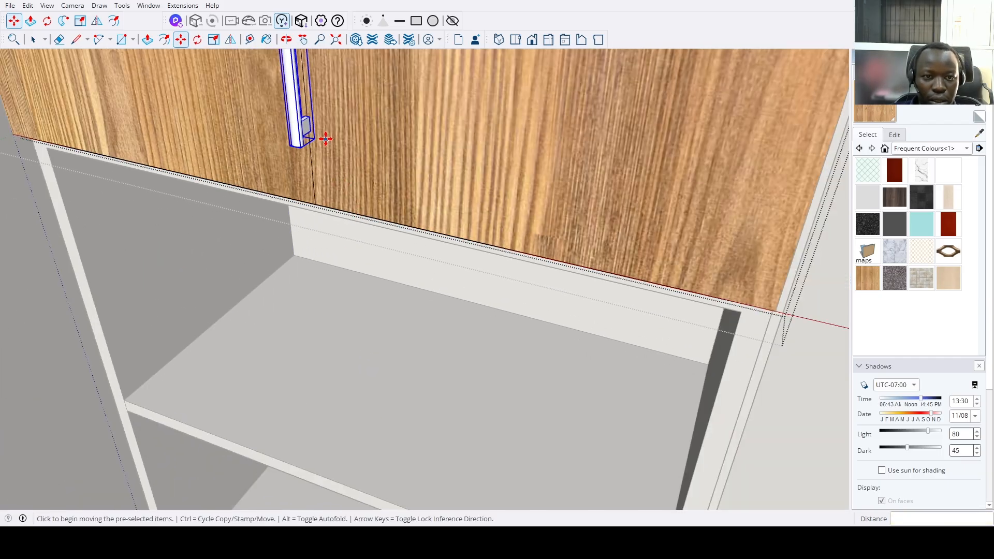
{"action": "left_click", "coordinate": [326, 139]}
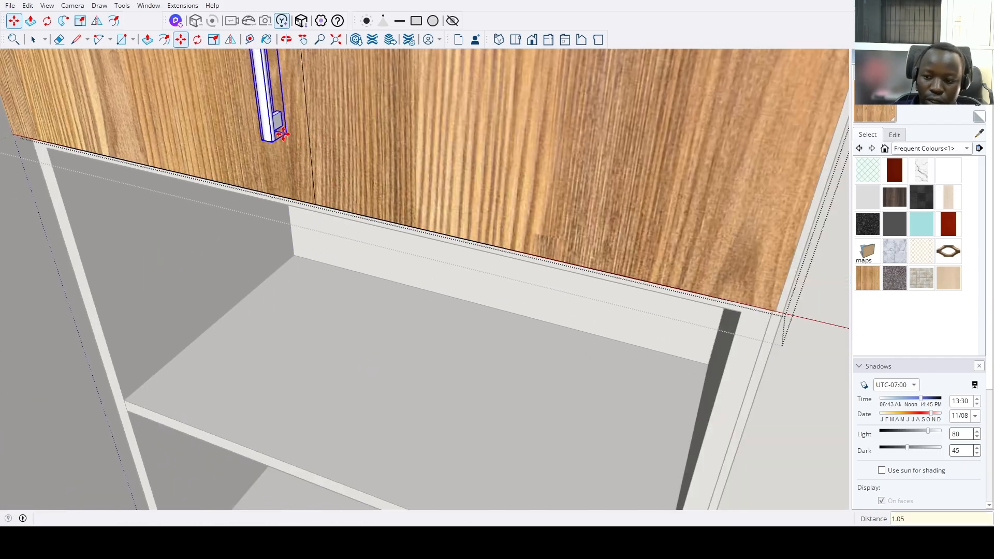
{"action": "key", "text": "Return"}
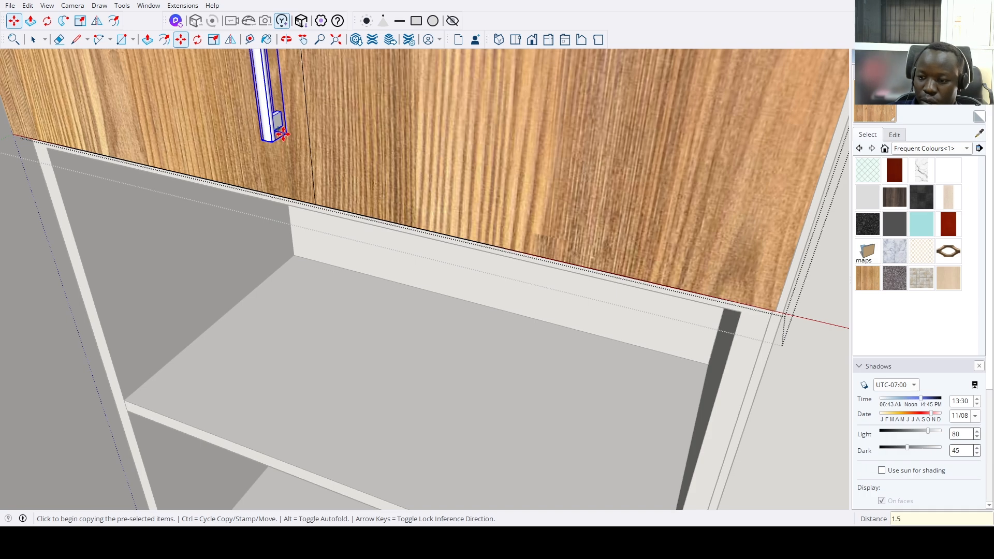
{"action": "left_click", "coordinate": [282, 134]}
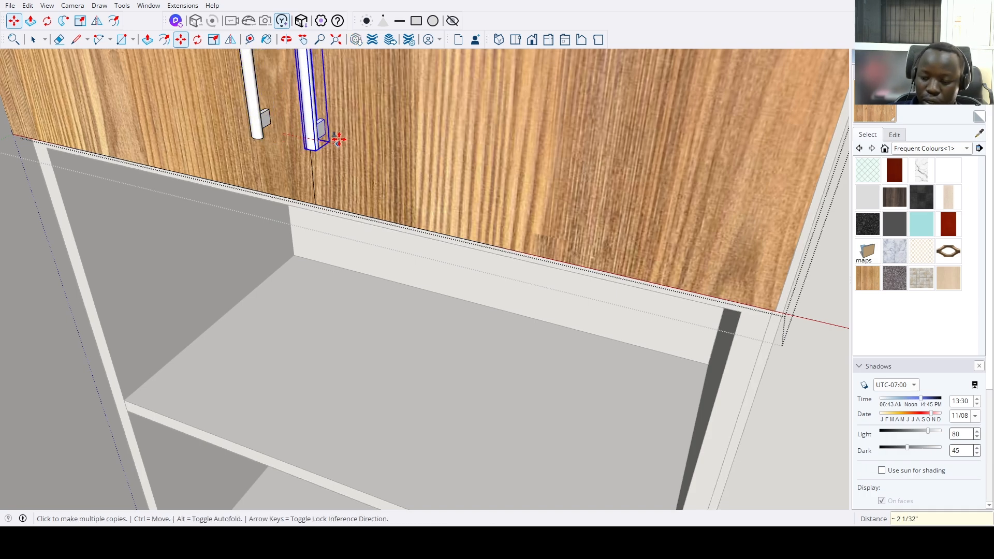
{"action": "type", "text": "3"}
{"action": "key", "text": "Return"}
{"action": "scroll", "coordinate": [331, 137], "scroll_direction": "down", "scroll_amount": 8}
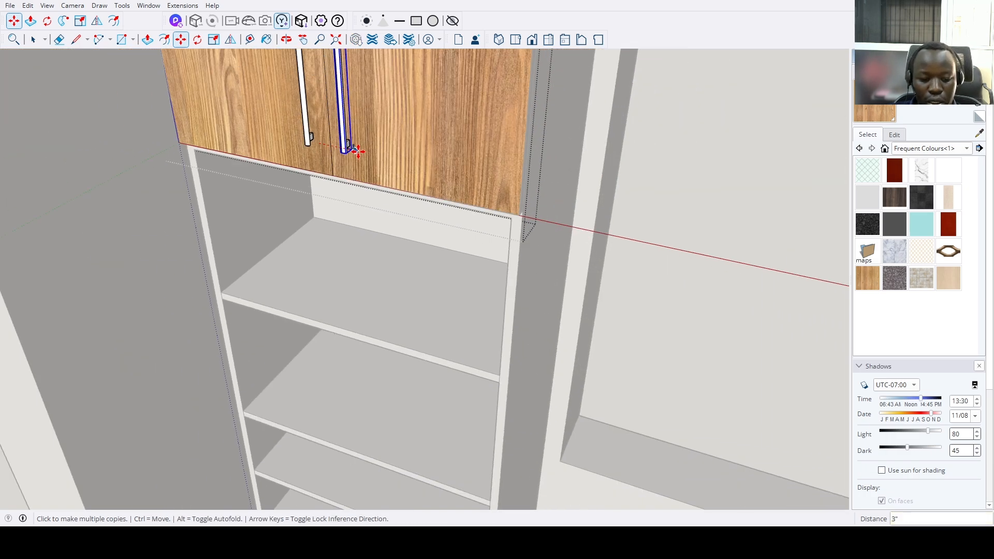
Look over the finished suitcase compartment doors and the open hanging wardrobe holding the suitcases and clothes.
{"action": "key", "text": "space"}
{"action": "middle_click_drag", "start_coordinate": [391, 213], "coordinate": [362, 235]}
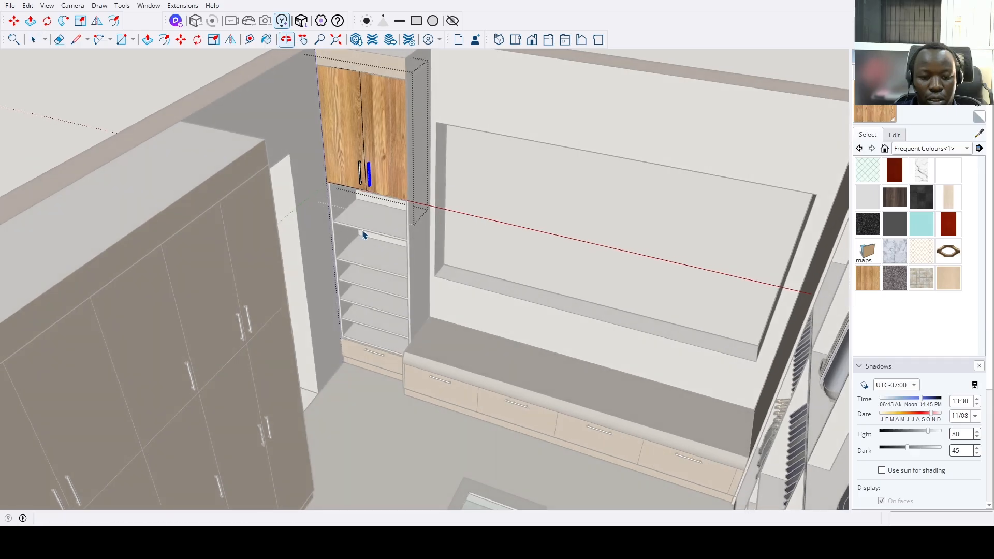
{"action": "scroll", "coordinate": [361, 275], "scroll_direction": "down", "scroll_amount": 5}
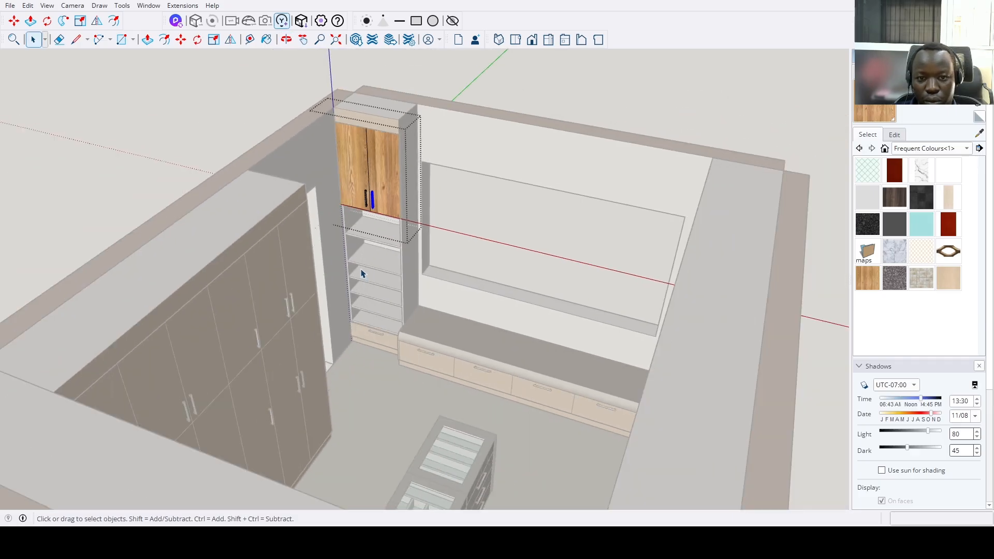
{"action": "middle_click_drag", "start_coordinate": [355, 278], "coordinate": [609, 311]}
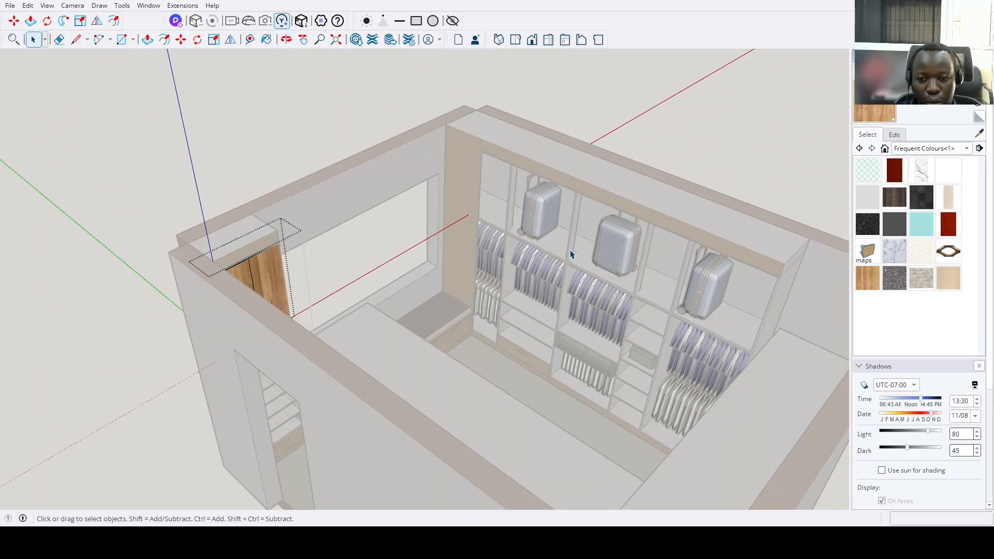
{"action": "double_click", "coordinate": [564, 336]}
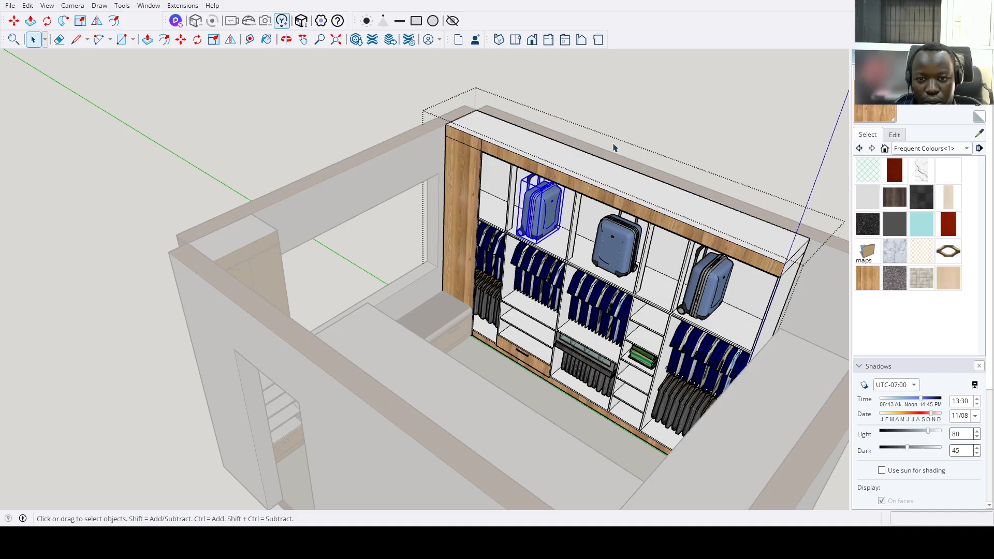
{"action": "middle_click_drag", "start_coordinate": [614, 149], "coordinate": [556, 201]}
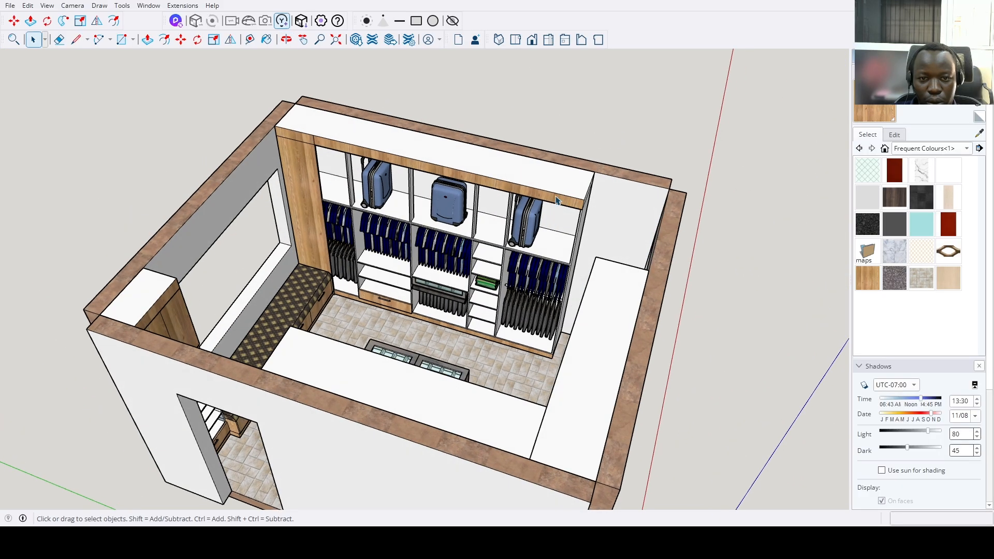
{"action": "scroll", "coordinate": [324, 164], "scroll_direction": "up", "scroll_amount": 2}
{"action": "left_click", "coordinate": [326, 171]}
{"action": "scroll", "coordinate": [331, 179], "scroll_direction": "up", "scroll_amount": 5}
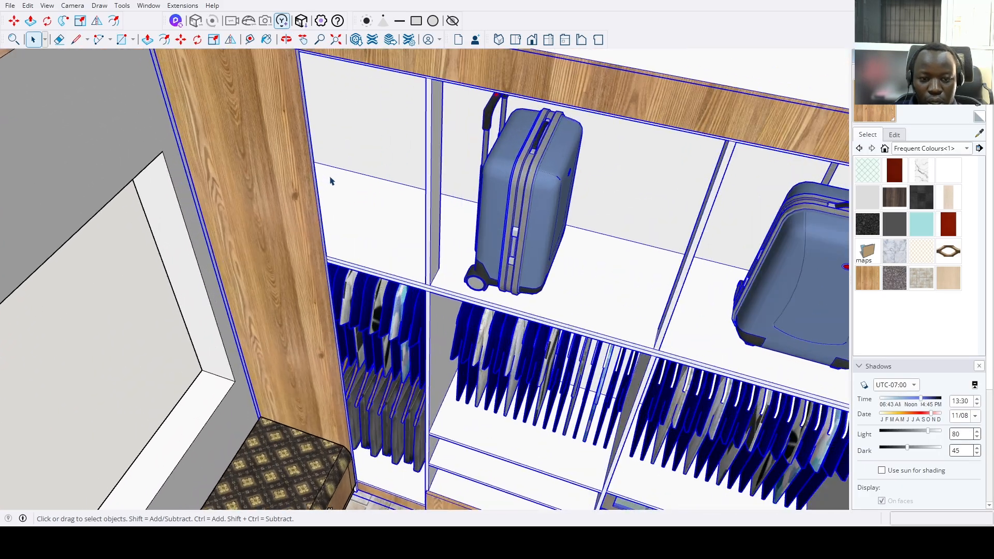
{"action": "scroll", "coordinate": [331, 181], "scroll_direction": "down", "scroll_amount": 8}
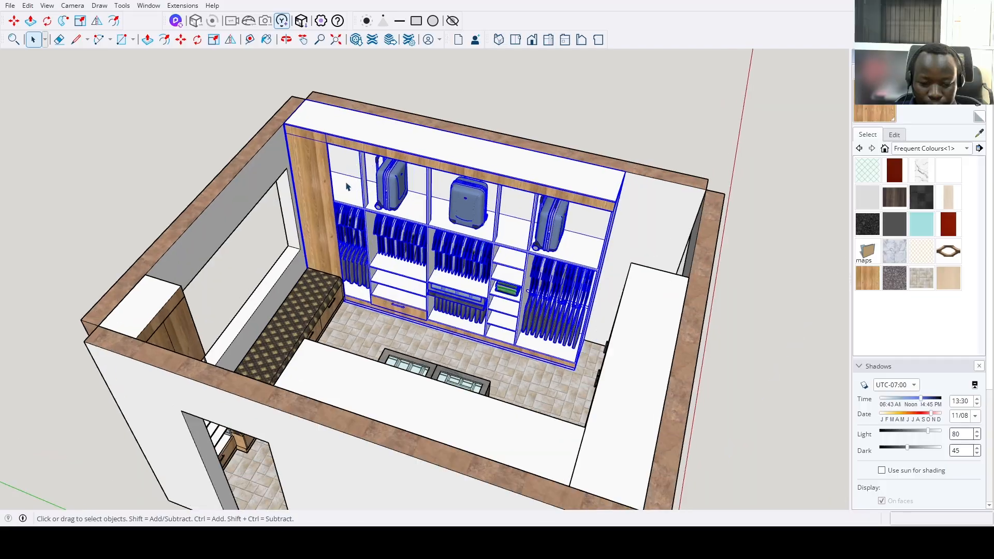
{"action": "scroll", "coordinate": [347, 186], "scroll_direction": "up", "scroll_amount": 8}
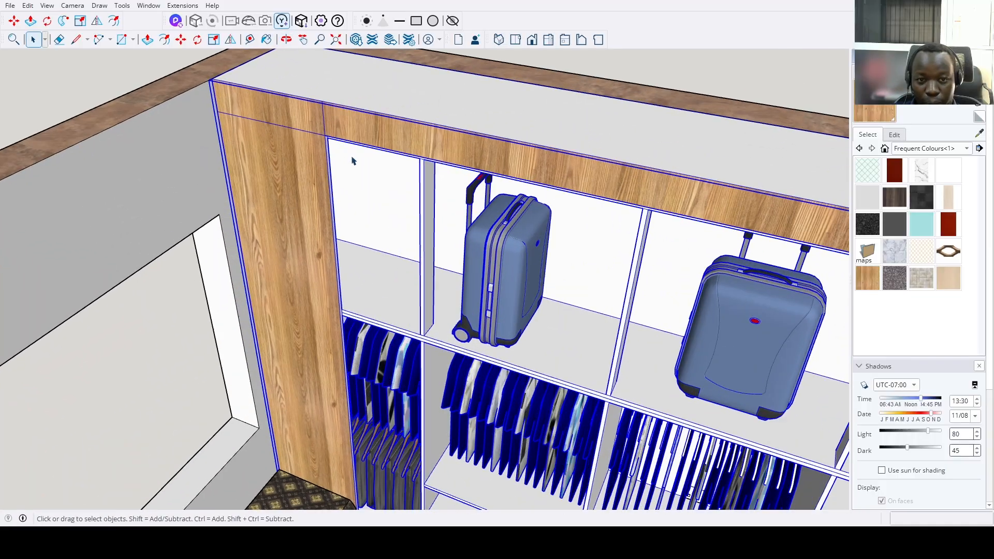
{"action": "scroll", "coordinate": [329, 151], "scroll_direction": "up", "scroll_amount": 5}
{"action": "scroll", "coordinate": [310, 117], "scroll_direction": "down", "scroll_amount": 4}
Draw a rectangular door panel about 112 by 142 inches across the front of the open hanging wardrobe.
{"action": "key", "text": "r"}
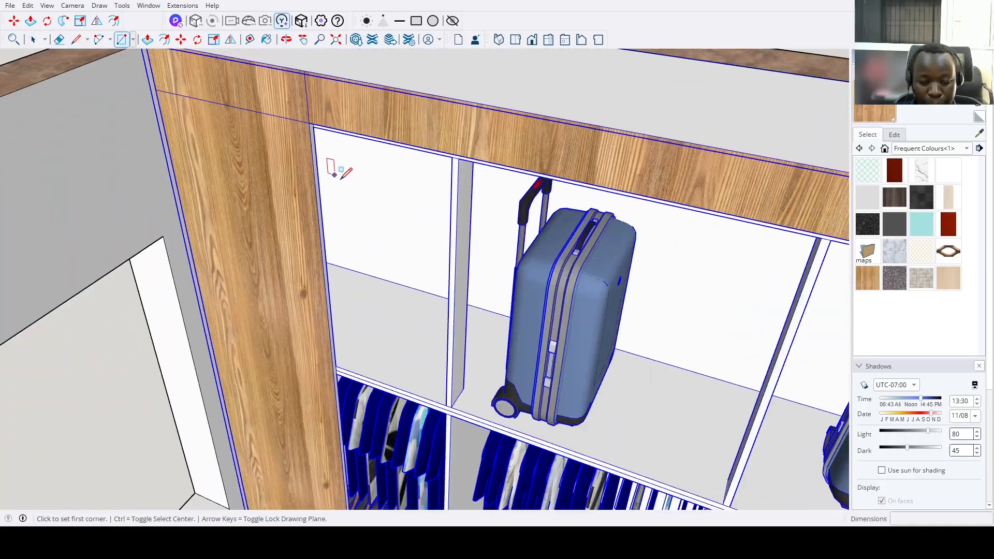
{"action": "middle_click_drag", "start_coordinate": [342, 171], "coordinate": [333, 295]}
{"action": "scroll", "coordinate": [299, 178], "scroll_direction": "up", "scroll_amount": 5}
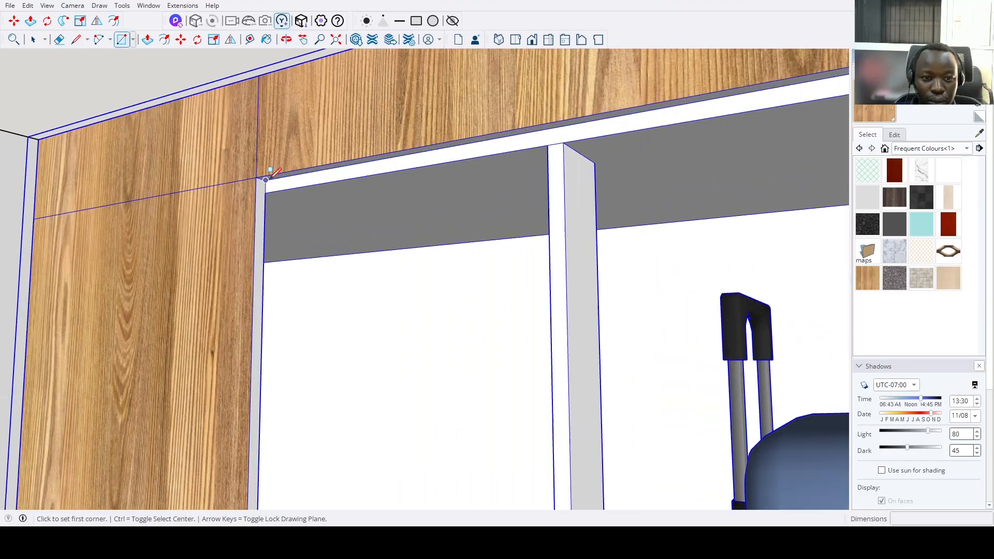
{"action": "left_click", "coordinate": [265, 180]}
{"action": "scroll", "coordinate": [352, 269], "scroll_direction": "down", "scroll_amount": 5}
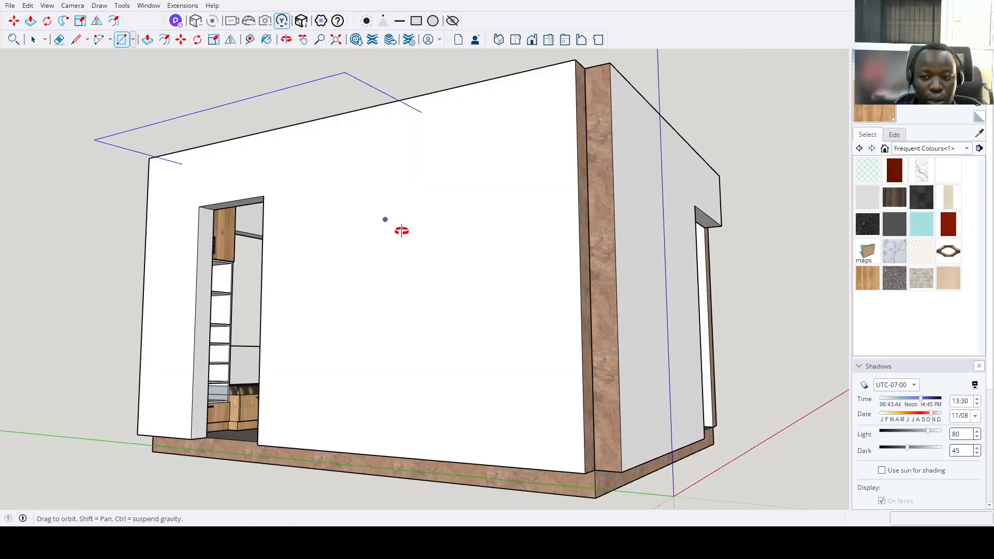
{"action": "middle_click_drag", "start_coordinate": [402, 231], "coordinate": [518, 197]}
{"action": "scroll", "coordinate": [553, 178], "scroll_direction": "up", "scroll_amount": 3}
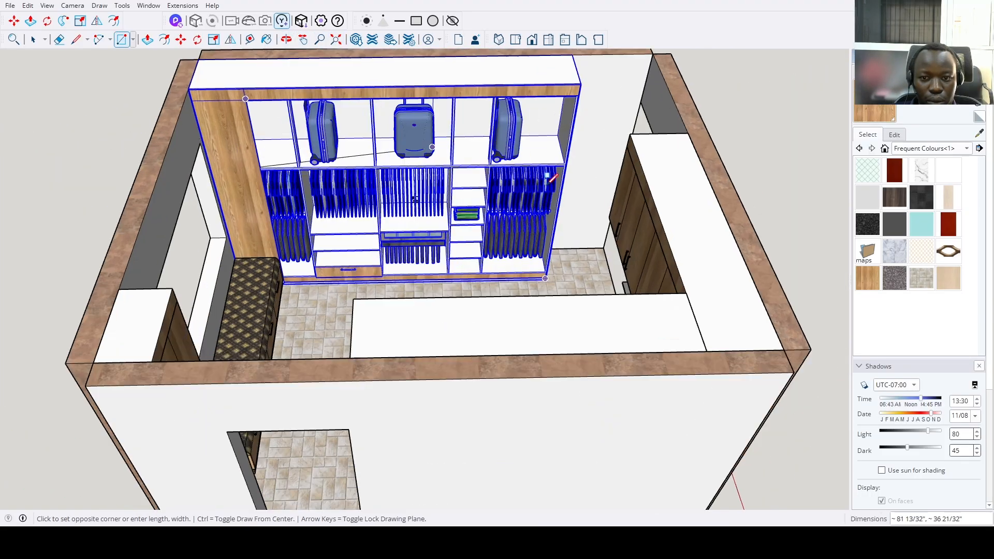
{"action": "scroll", "coordinate": [565, 284], "scroll_direction": "up", "scroll_amount": 10}
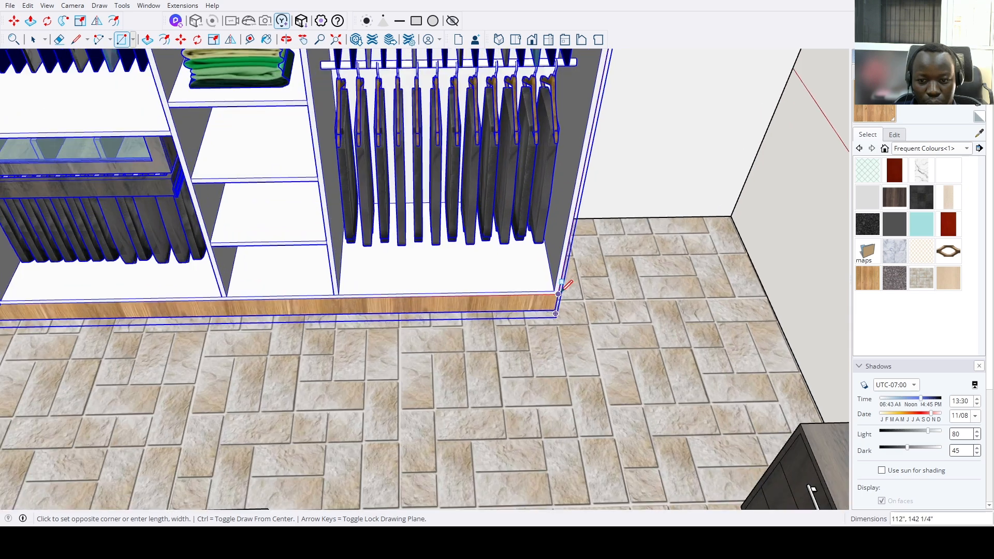
{"action": "left_click", "coordinate": [563, 285]}
Extrude the hanging wardrobe's door panel by the same thickness as the previous doors and group it.
{"action": "scroll", "coordinate": [561, 285], "scroll_direction": "down", "scroll_amount": 8}
{"action": "key", "text": "p"}
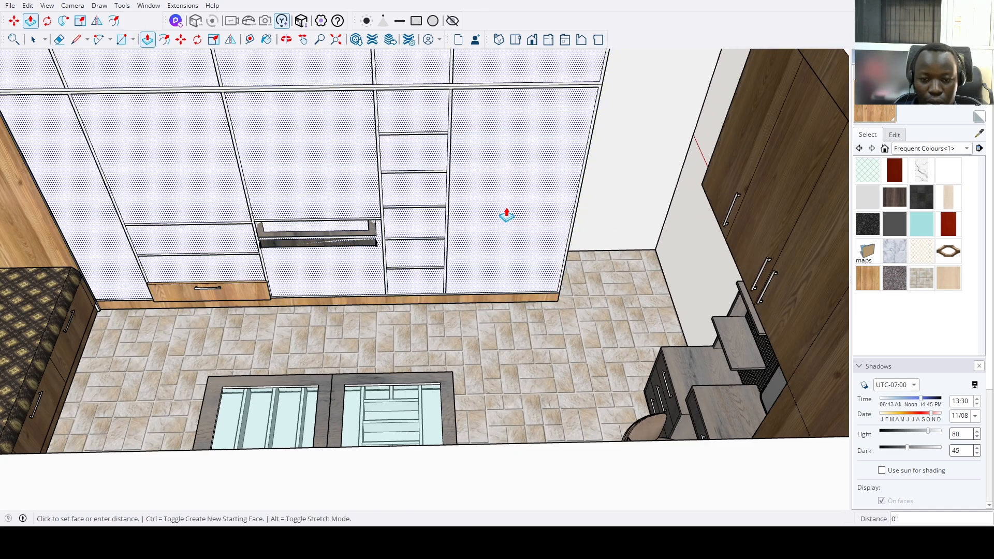
{"action": "double_click", "coordinate": [507, 216]}
{"action": "middle_click_drag", "start_coordinate": [507, 212], "coordinate": [287, 256]}
{"action": "key", "text": "space"}
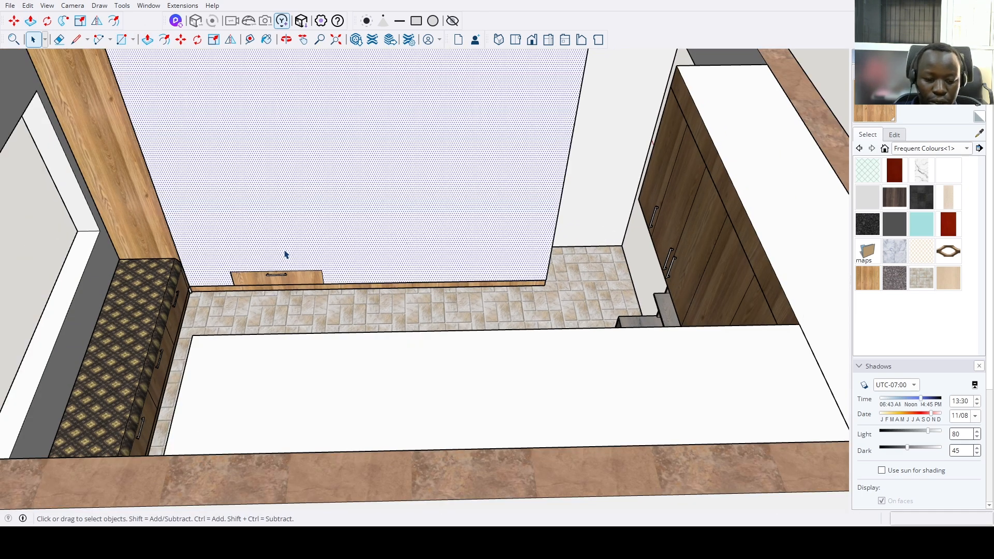
{"action": "key", "text": "ctrl+g"}
Open the door panel group and outline the drawer front with a rectangle on the panel's face.
{"action": "double_click", "coordinate": [284, 254]}
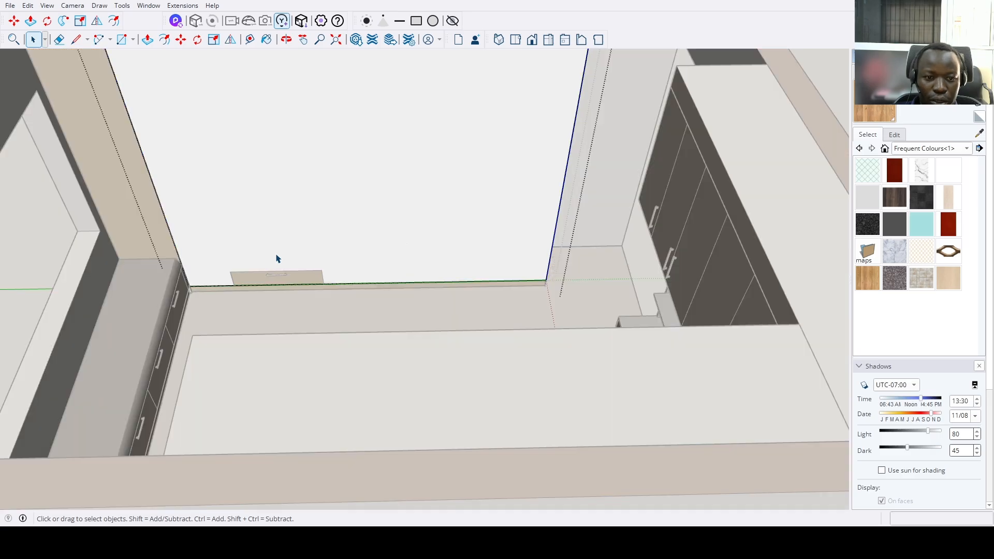
{"action": "scroll", "coordinate": [240, 276], "scroll_direction": "up", "scroll_amount": 3}
{"action": "key", "text": "r"}
{"action": "left_click", "coordinate": [222, 273]}
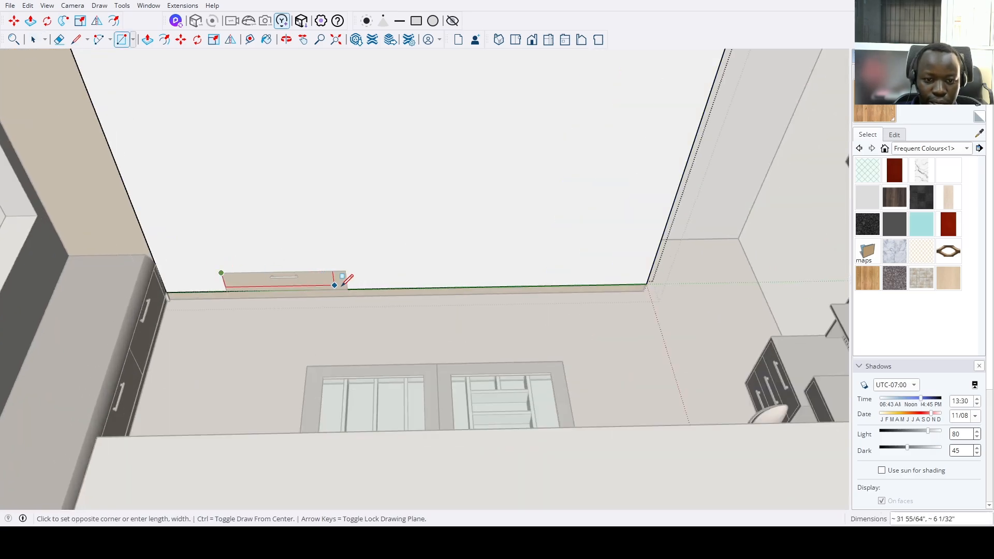
{"action": "left_click", "coordinate": [348, 288]}
{"action": "scroll", "coordinate": [353, 283], "scroll_direction": "up", "scroll_amount": 2}
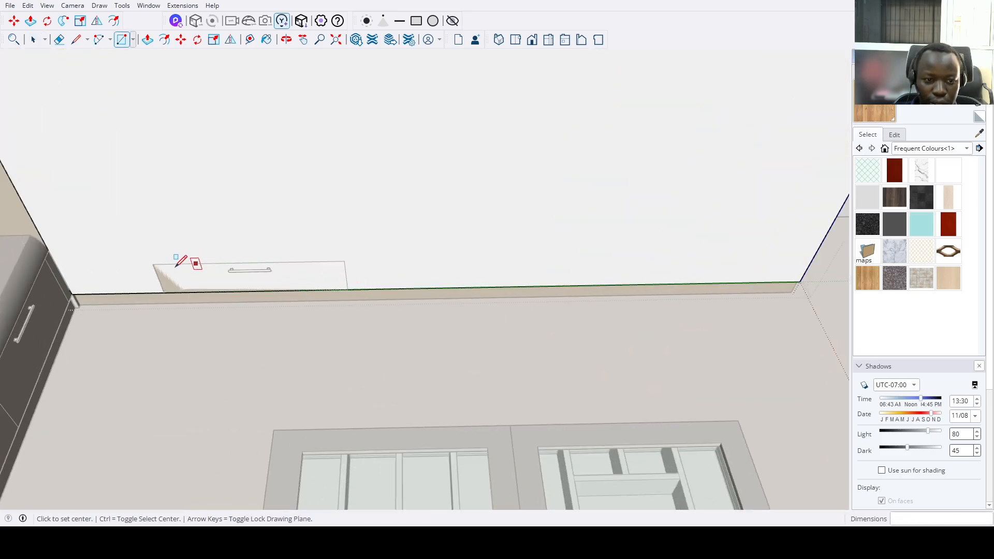
{"action": "left_click", "coordinate": [153, 265]}
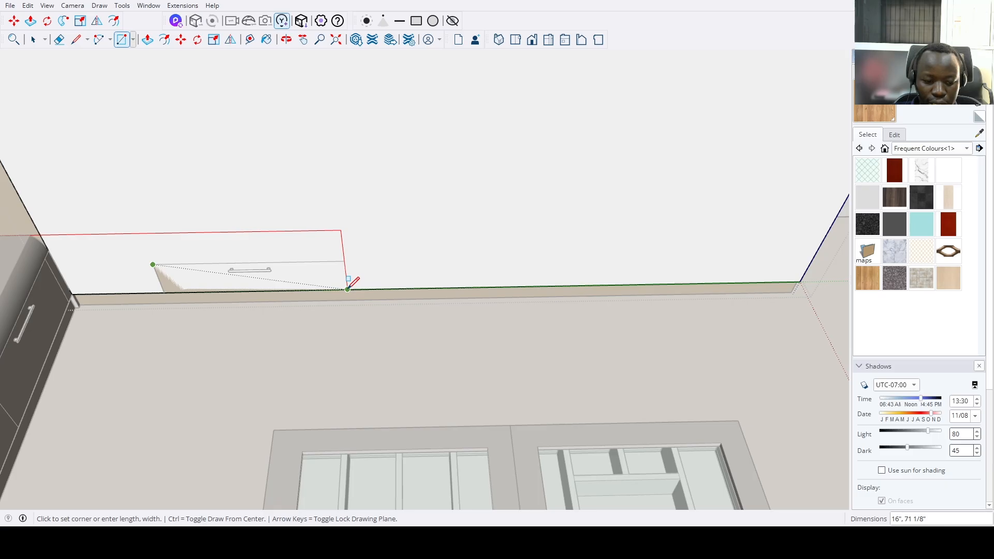
{"action": "left_click", "coordinate": [348, 288]}
Push the outlined rectangle through the panel to cut a notch around the drawer front.
{"action": "key", "text": "p"}
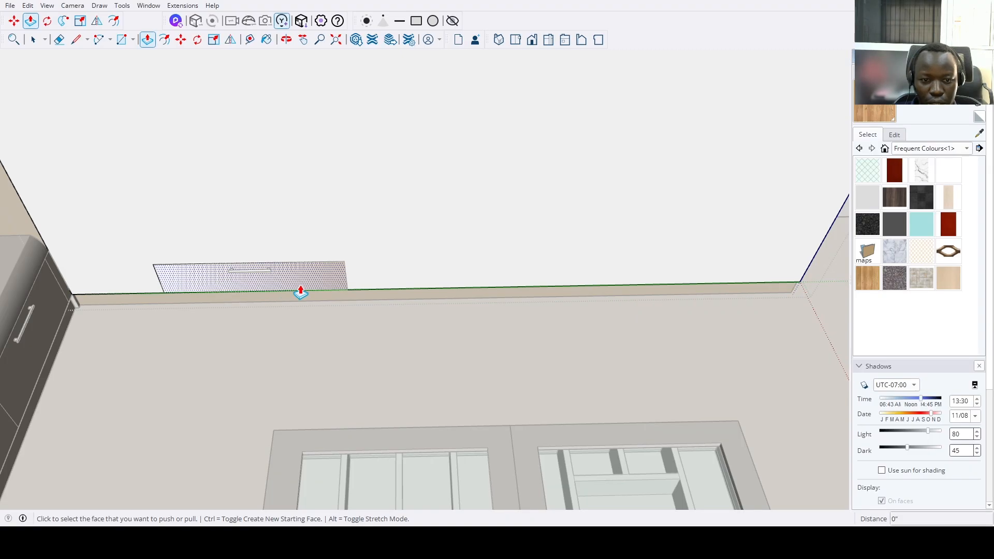
{"action": "left_click", "coordinate": [301, 290]}
{"action": "left_click", "coordinate": [310, 258]}
{"action": "scroll", "coordinate": [309, 259], "scroll_direction": "down", "scroll_amount": 3}
{"action": "scroll", "coordinate": [306, 228], "scroll_direction": "down", "scroll_amount": 3}
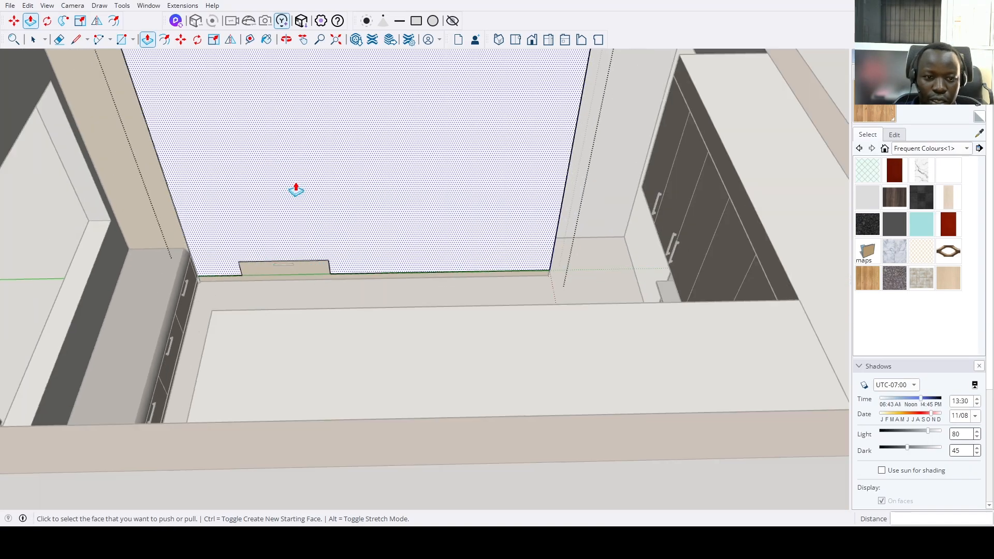
Paint the hanging wardrobe's notched door panel with the light wood material.
{"action": "key", "text": "b"}
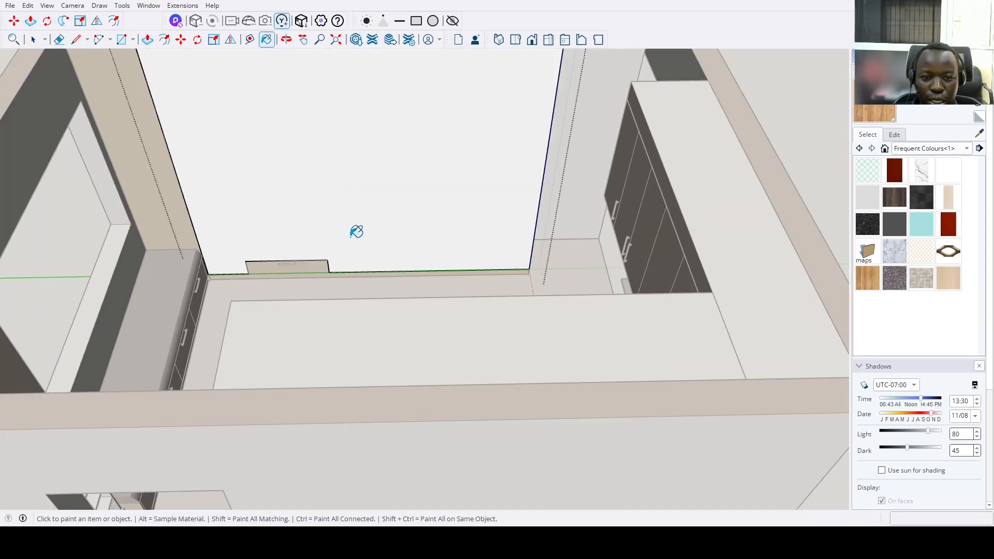
{"action": "left_click", "coordinate": [354, 232]}
{"action": "scroll", "coordinate": [344, 263], "scroll_direction": "down", "scroll_amount": 4}
{"action": "mouse_move", "coordinate": [344, 263]}
{"action": "middle_mouse_down"}
{"action": "mouse_move", "coordinate": [428, 340]}
{"action": "mouse_move", "coordinate": [336, 309]}
{"action": "middle_mouse_up"}
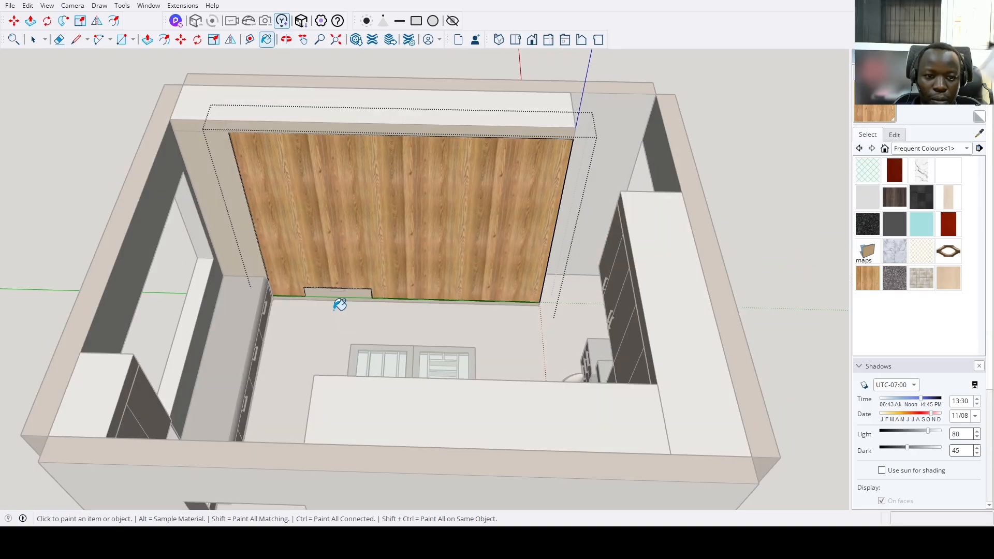
{"action": "scroll", "coordinate": [266, 265], "scroll_direction": "up", "scroll_amount": 4}
Divide the door panel into 8 equal doors by copying its side edge across, and erase the segment crossing the drawer front.
{"action": "key", "text": "space"}
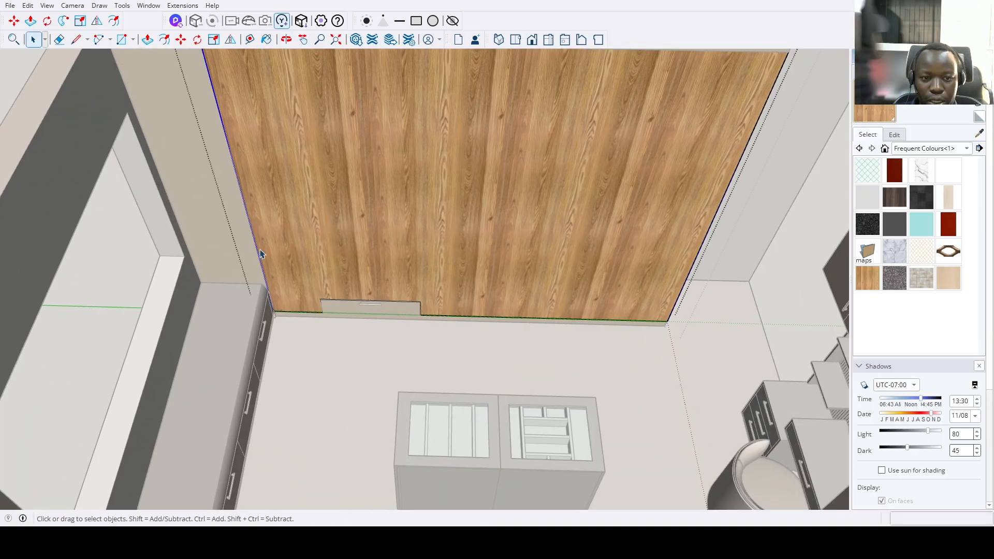
{"action": "key", "text": "m"}
{"action": "left_click", "coordinate": [257, 250]}
{"action": "key", "text": "ctrl"}
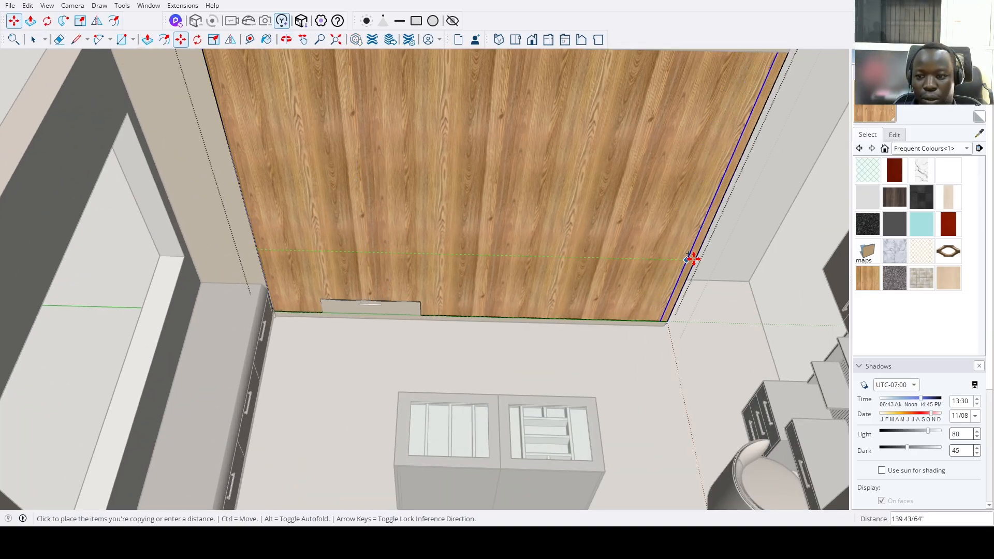
{"action": "left_click", "coordinate": [698, 258]}
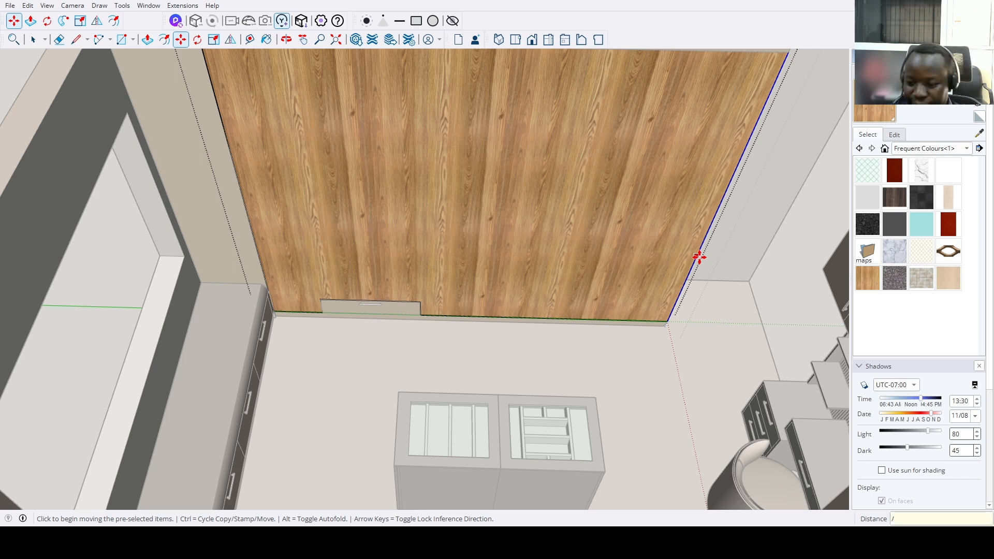
{"action": "key", "text": "Return"}
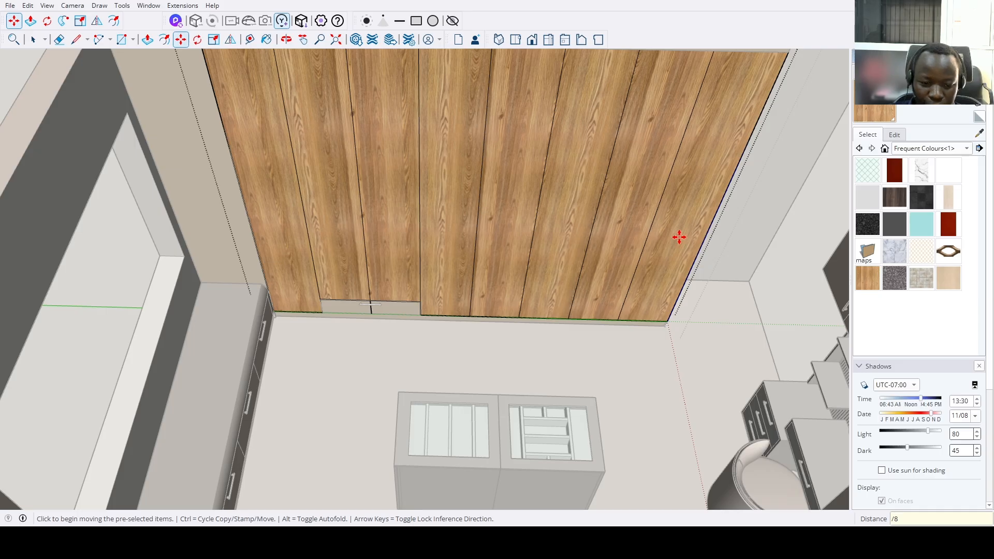
{"action": "key", "text": "e"}
{"action": "left_click", "coordinate": [371, 308]}
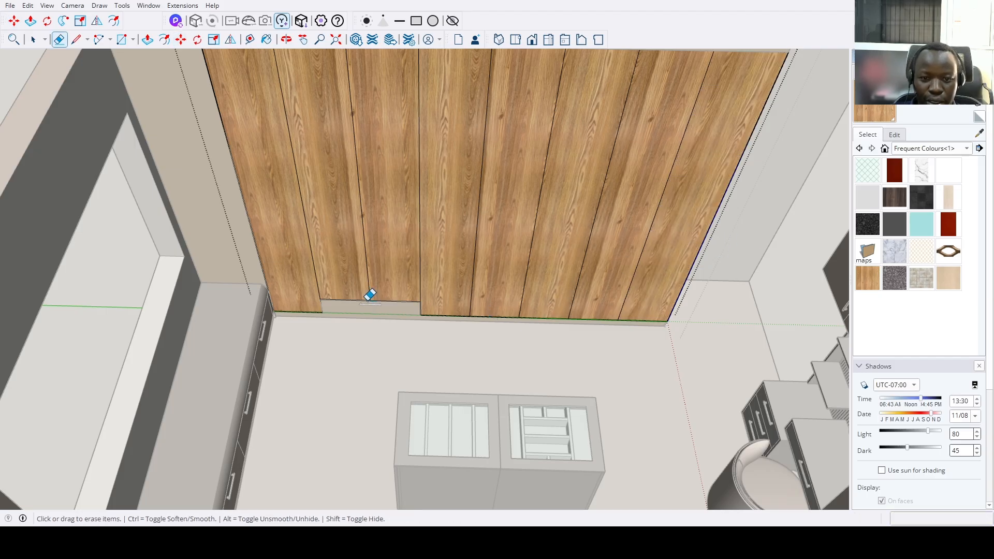
Paste the copied bar handle in front of the wardrobe doors, inside the door panel group.
{"action": "key", "text": "ctrl"}
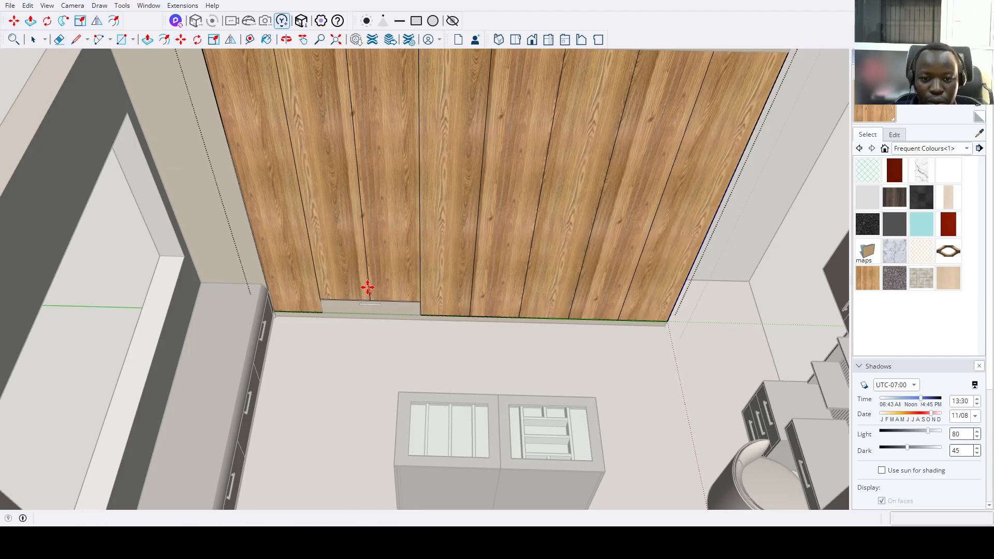
{"action": "key", "text": "ctrl+v"}
{"action": "scroll", "coordinate": [383, 305], "scroll_direction": "down", "scroll_amount": 3}
{"action": "left_click", "coordinate": [405, 326]}
{"action": "scroll", "coordinate": [405, 325], "scroll_direction": "up", "scroll_amount": 6}
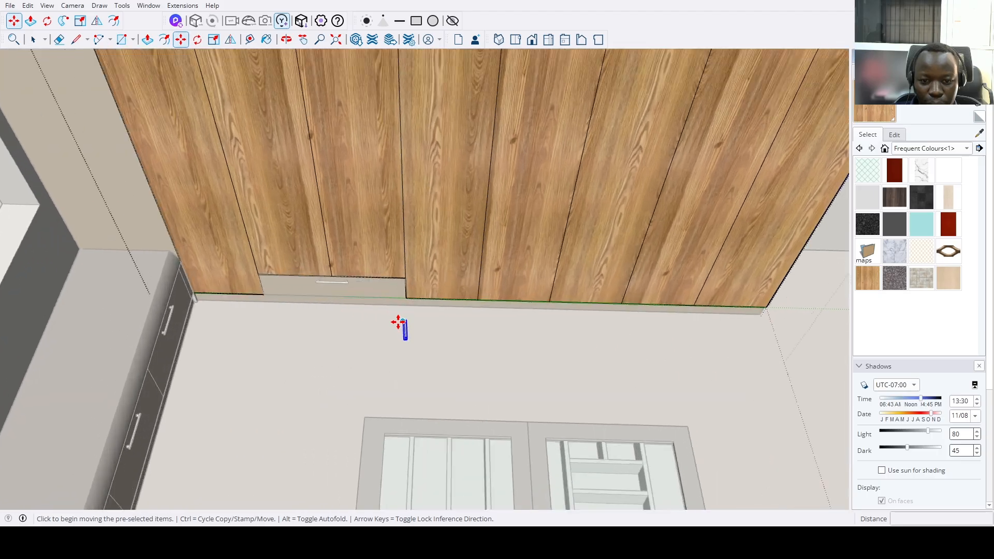
{"action": "scroll", "coordinate": [445, 311], "scroll_direction": "up", "scroll_amount": 6}
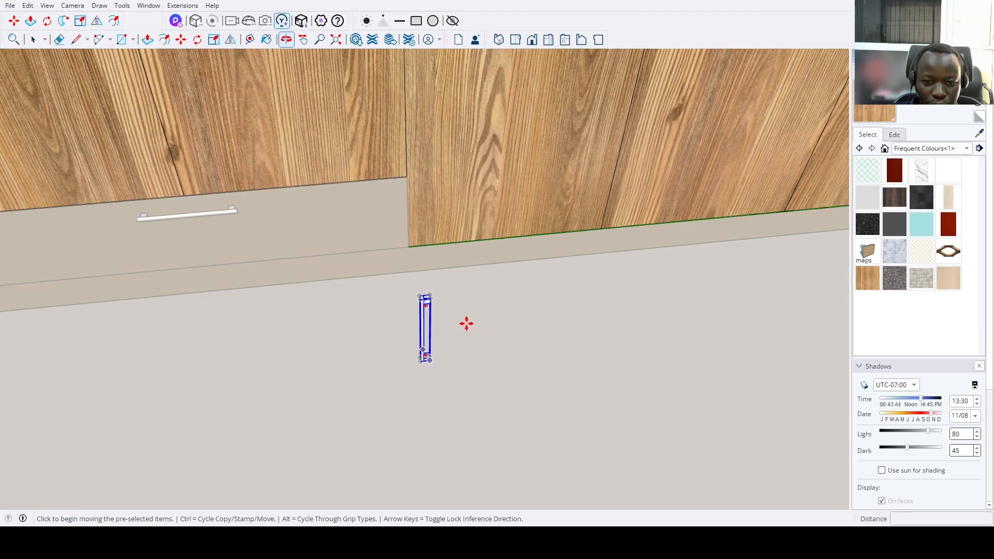
Rotate the pasted bar handle about its vertical axis to align it squarely with the door fronts.
{"action": "key", "text": "q"}
{"action": "left_click", "coordinate": [371, 308]}
{"action": "left_click", "coordinate": [355, 288]}
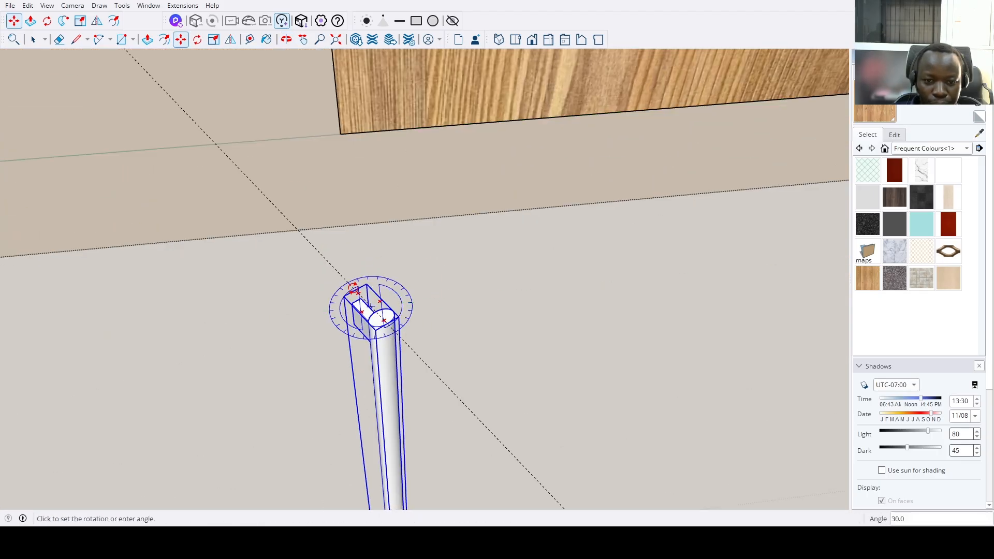
{"action": "left_click", "coordinate": [366, 283]}
Move the handle to the bottom of the door seam above the drawer and raise it 40 inches.
{"action": "key", "text": "m"}
{"action": "scroll", "coordinate": [367, 298], "scroll_direction": "up", "scroll_amount": 2}
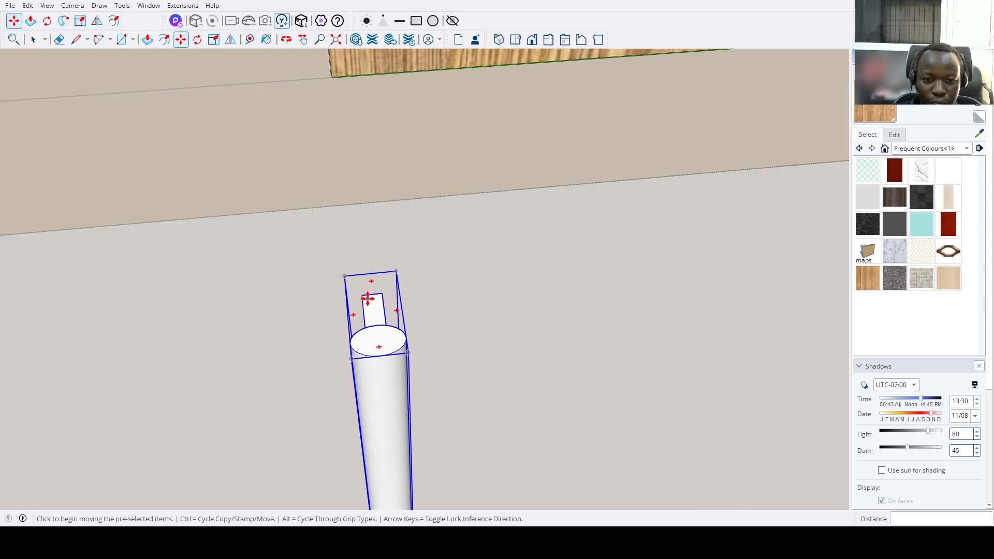
{"action": "left_click", "coordinate": [371, 293]}
{"action": "scroll", "coordinate": [370, 293], "scroll_direction": "down", "scroll_amount": 6}
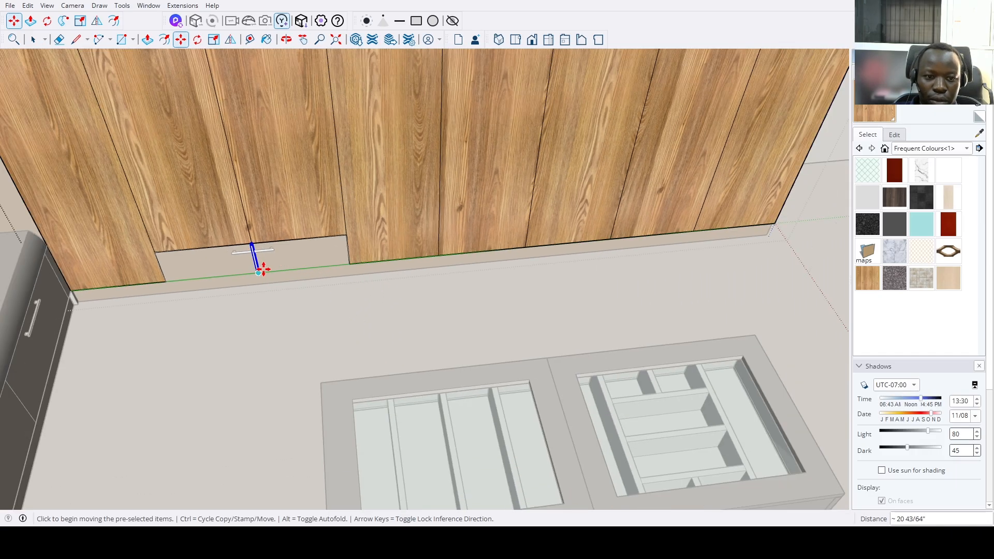
{"action": "type", "text": "4"}
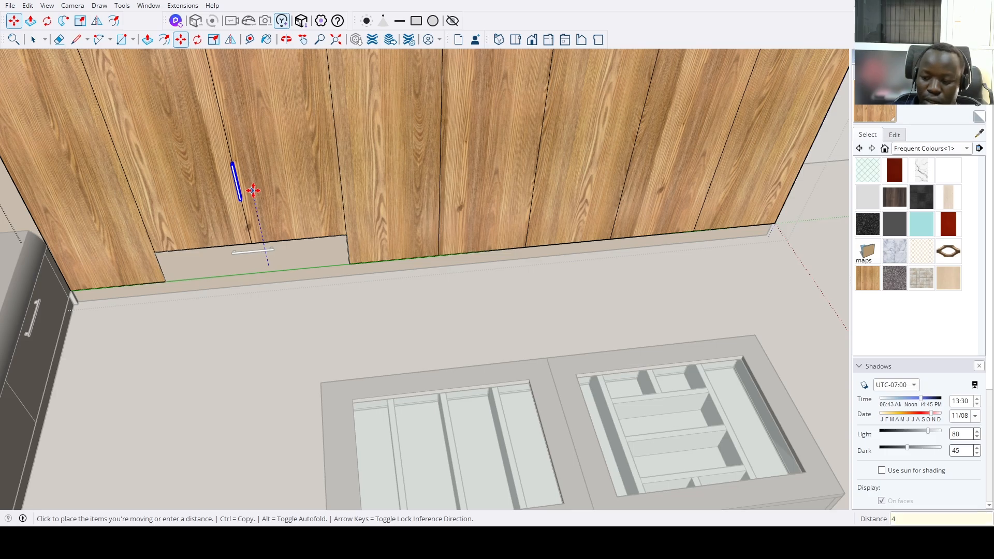
{"action": "type", "text": "0"}
{"action": "key", "text": "Return"}
Shift the handle sideways off the seam and copy it 3 inches across to the adjacent door.
{"action": "left_click", "coordinate": [253, 192]}
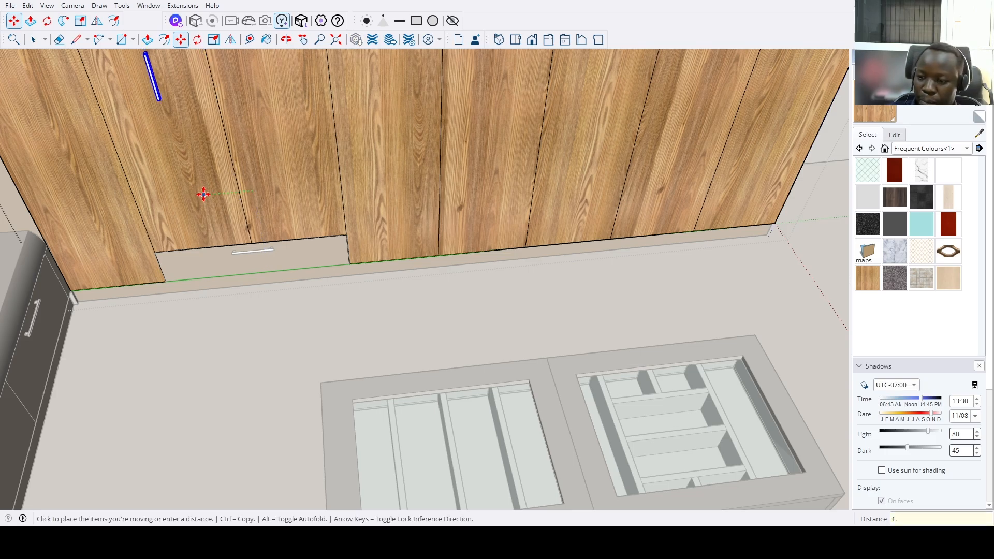
{"action": "type", "text": "1."}
{"action": "key", "text": "Return"}
{"action": "left_click", "coordinate": [203, 194]}
{"action": "key", "text": "ctrl"}
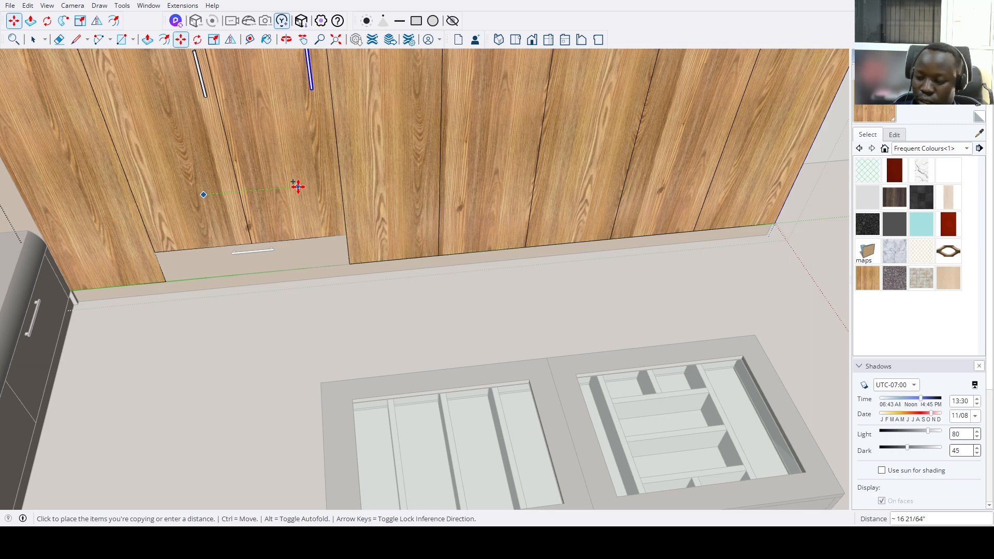
{"action": "type", "text": "3"}
{"action": "key", "text": "Return"}
{"action": "key", "text": "space"}
Place a horizontal guide 74 inches above the bottom edge of the wardrobe doors.
{"action": "middle_click_drag", "start_coordinate": [307, 185], "coordinate": [280, 178], "text": "shift"}
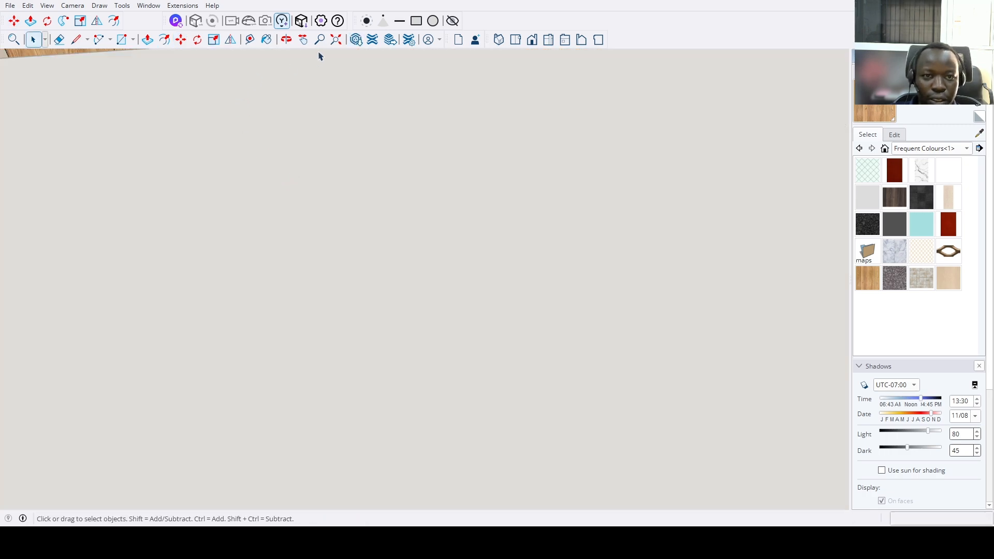
{"action": "left_click", "coordinate": [335, 43]}
{"action": "middle_click_drag", "start_coordinate": [333, 113], "coordinate": [340, 309]}
{"action": "scroll", "coordinate": [340, 310], "scroll_direction": "up", "scroll_amount": 1}
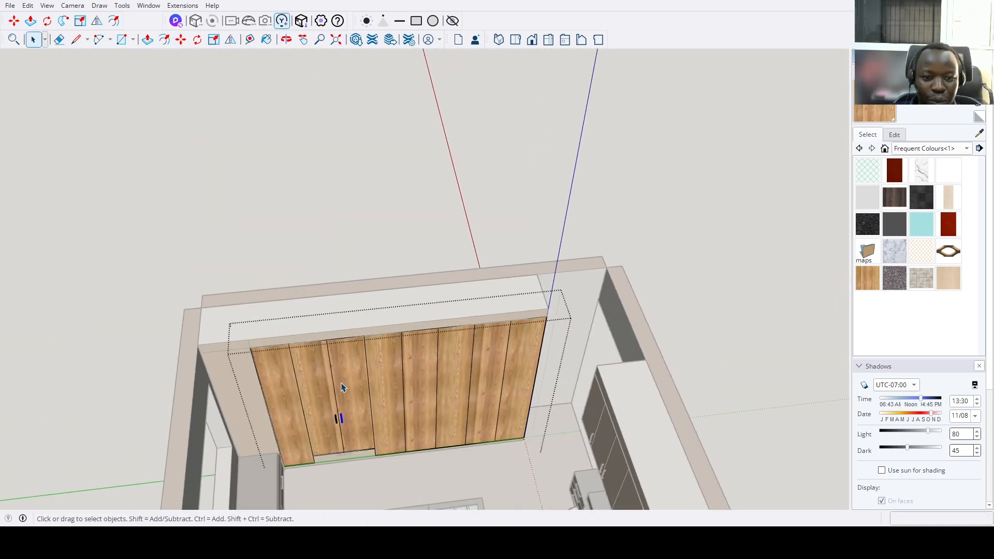
{"action": "scroll", "coordinate": [342, 387], "scroll_direction": "up", "scroll_amount": 2}
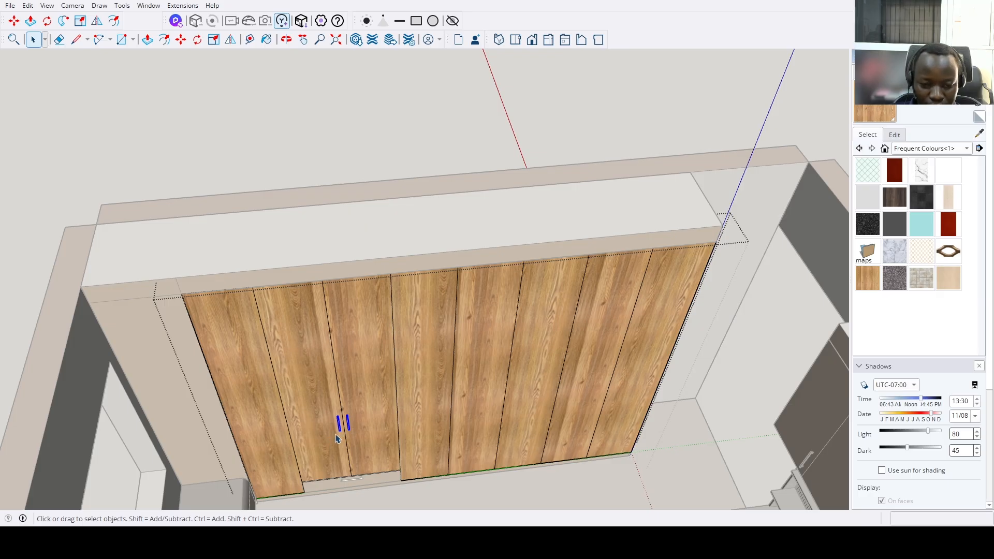
{"action": "scroll", "coordinate": [337, 438], "scroll_direction": "up", "scroll_amount": 2}
{"action": "scroll", "coordinate": [341, 432], "scroll_direction": "down", "scroll_amount": 2}
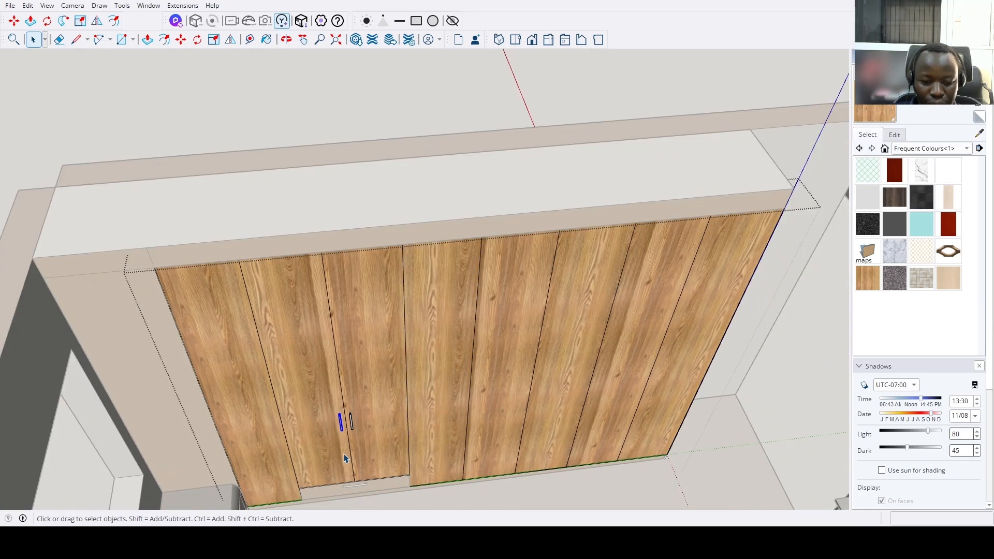
{"action": "key", "text": "t"}
{"action": "left_click", "coordinate": [455, 477]}
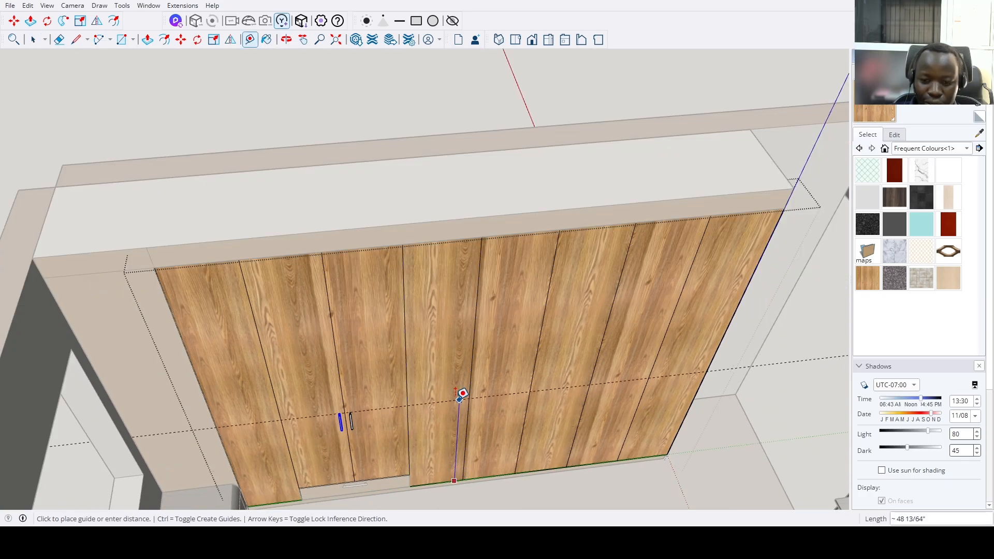
{"action": "type", "text": "74"}
{"action": "key", "text": "Return"}
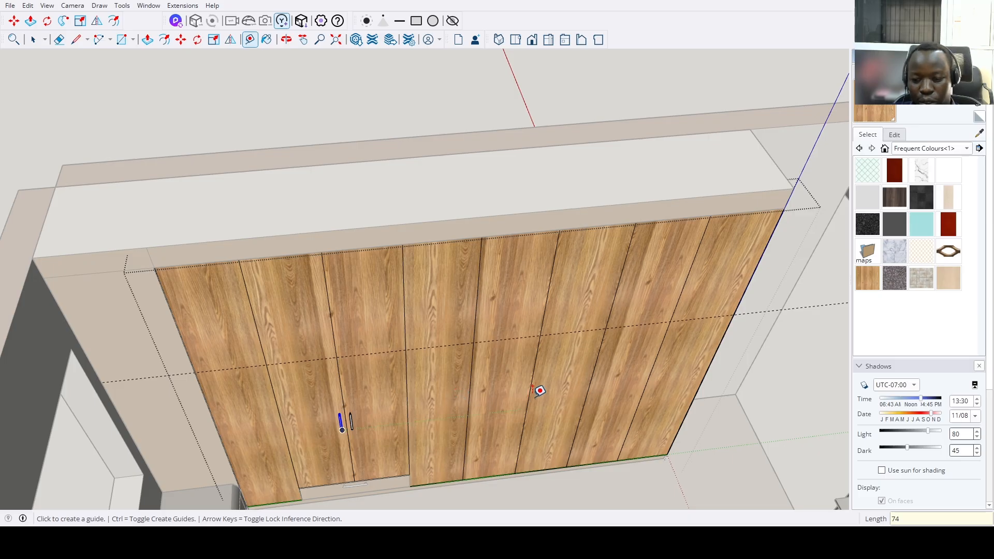
Draw a line along the guide across the full door panel to split it into upper and lower doors.
{"action": "key", "text": "l"}
{"action": "left_click", "coordinate": [731, 318]}
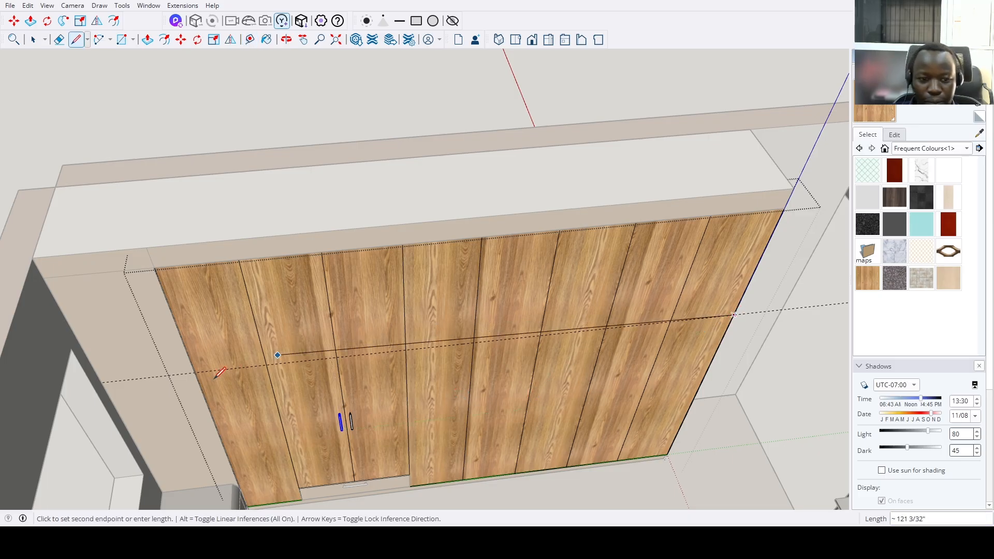
{"action": "left_click", "coordinate": [196, 371]}
Copy the pair of bar handles 36 inches up onto the upper doors.
{"action": "key", "text": "space"}
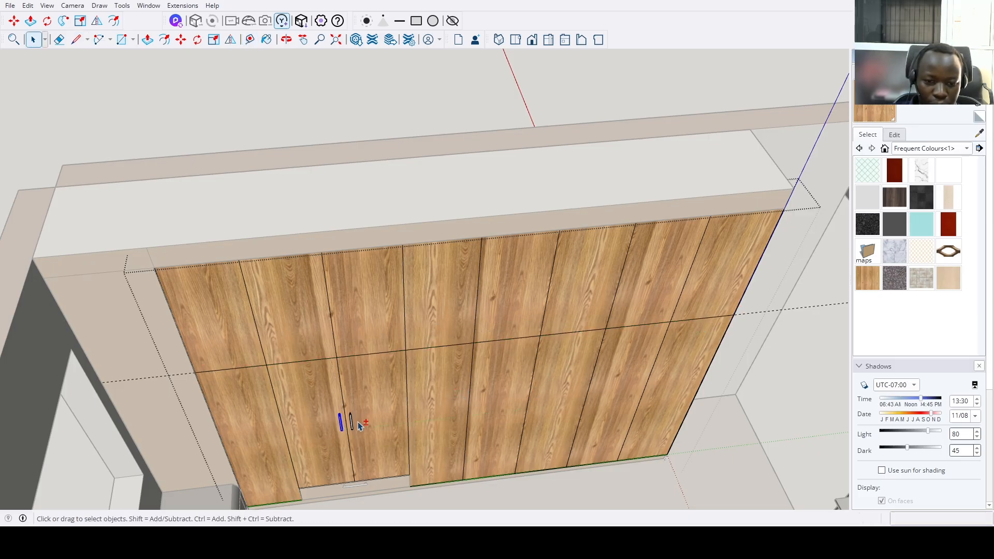
{"action": "key", "text": "m"}
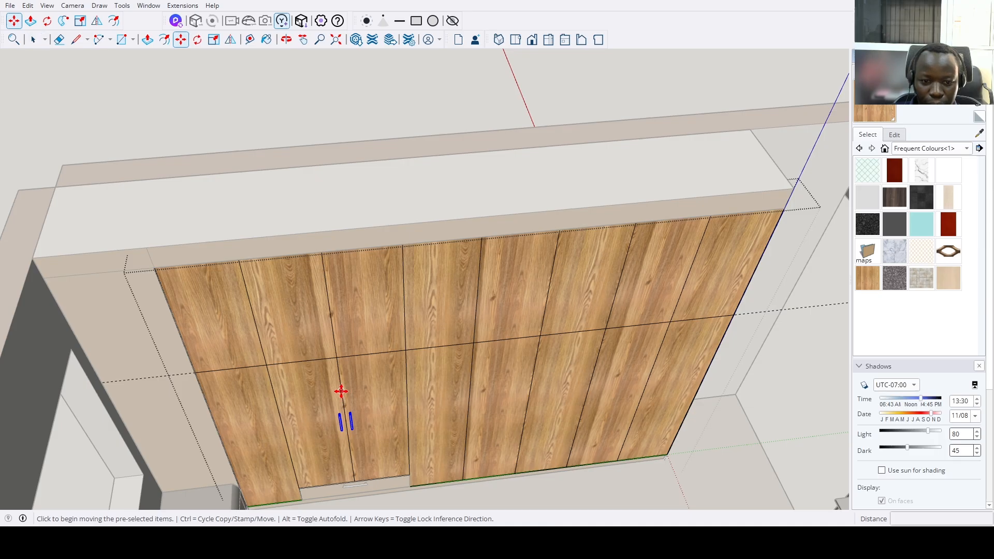
{"action": "key", "text": "ctrl"}
{"action": "left_click", "coordinate": [340, 391]}
{"action": "key", "text": "Return"}
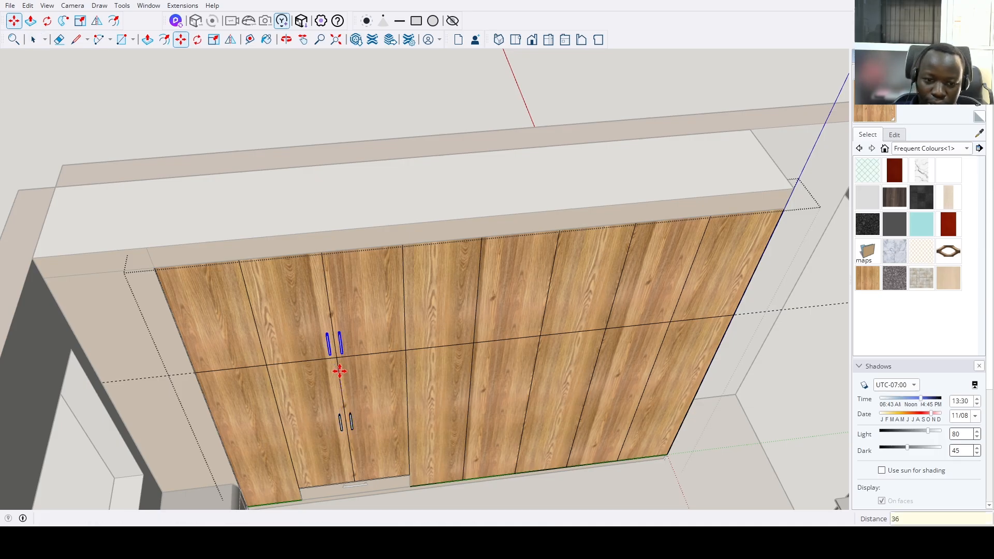
Copy the upper and lower handle pairs to the seams between the fourth and fifth and the seventh and eighth door columns.
{"action": "key", "text": "space"}
{"action": "scroll", "coordinate": [345, 415], "scroll_direction": "down", "scroll_amount": 3}
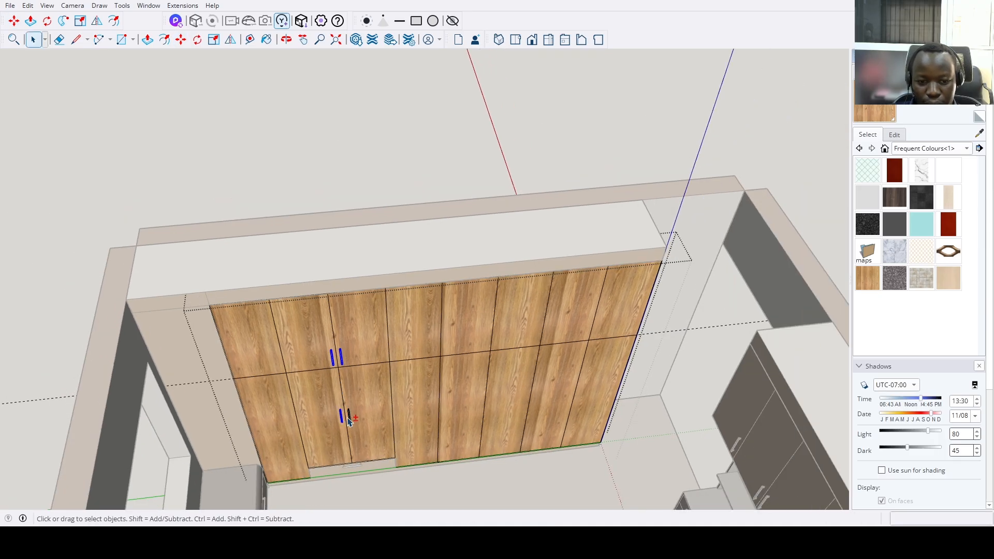
{"action": "key", "text": "m"}
{"action": "key", "text": "ctrl"}
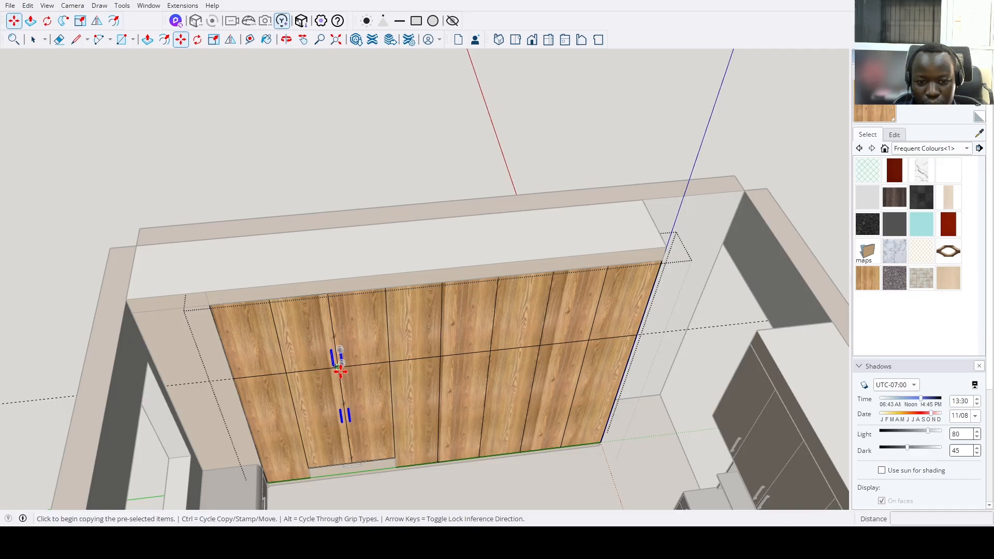
{"action": "left_click", "coordinate": [339, 366]}
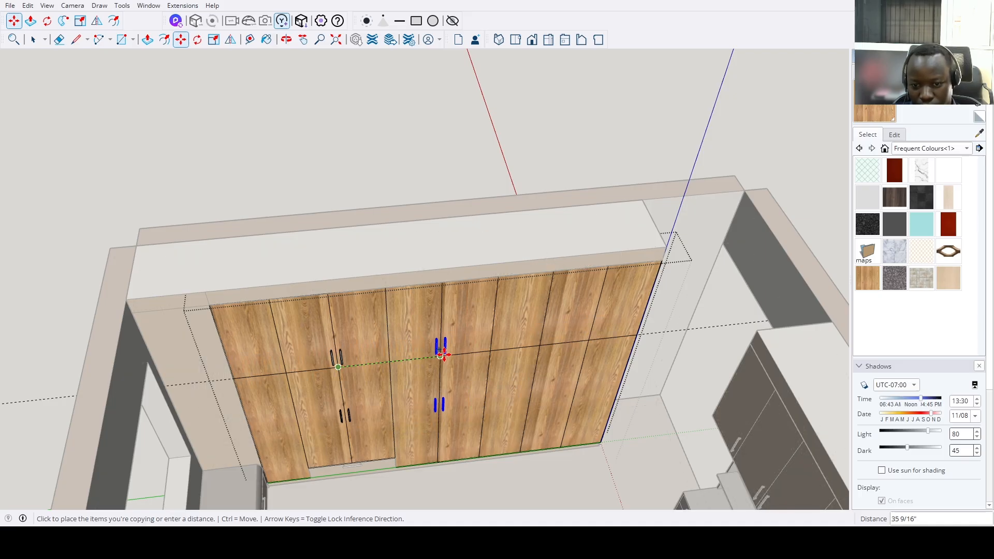
{"action": "left_click", "coordinate": [590, 341]}
Copy the seventh column's upper and lower handles onto the sixth and first door columns.
{"action": "key", "text": "space"}
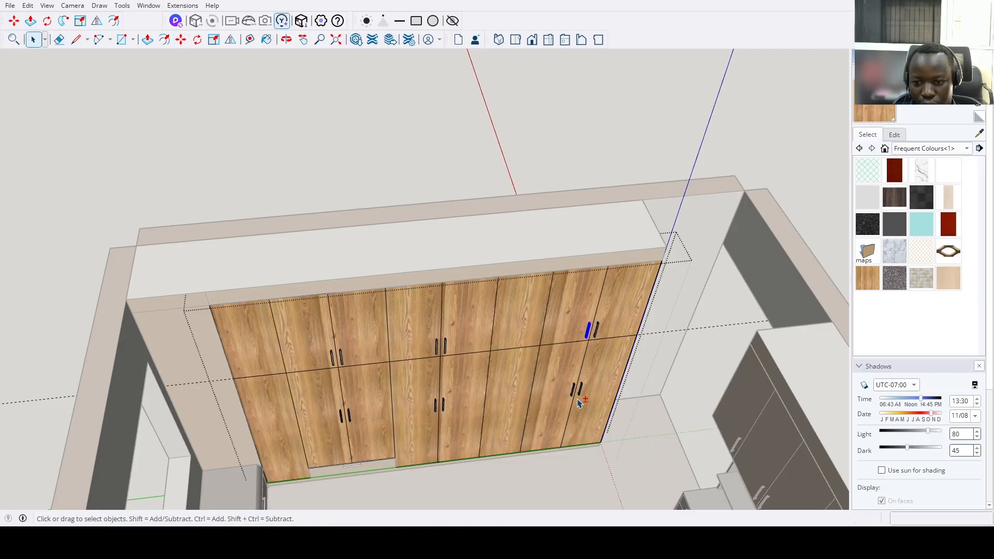
{"action": "key", "text": "m"}
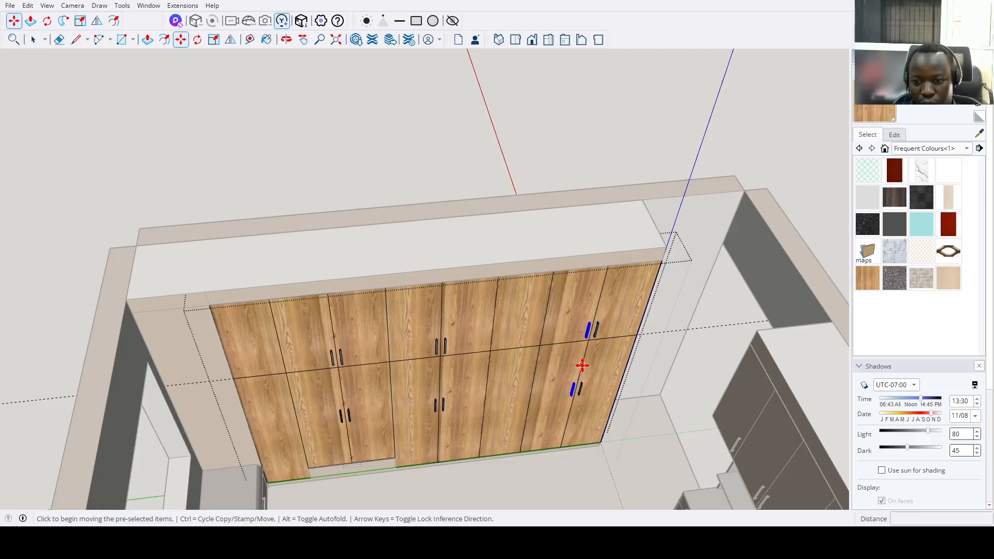
{"action": "left_click", "coordinate": [583, 363]}
{"action": "key", "text": "ctrl"}
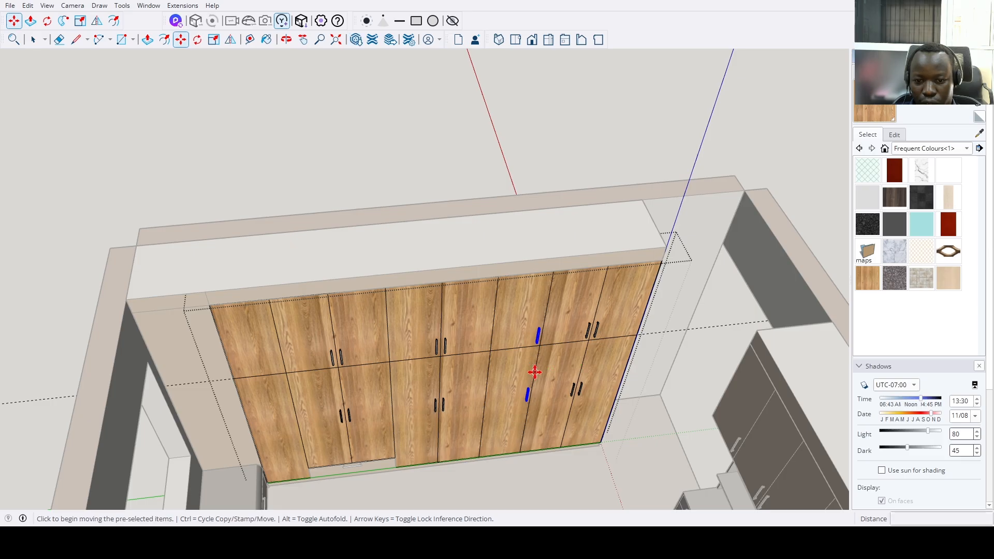
{"action": "left_click", "coordinate": [290, 393]}
{"action": "scroll", "coordinate": [291, 394], "scroll_direction": "down", "scroll_amount": 2}
{"action": "key", "text": "space"}
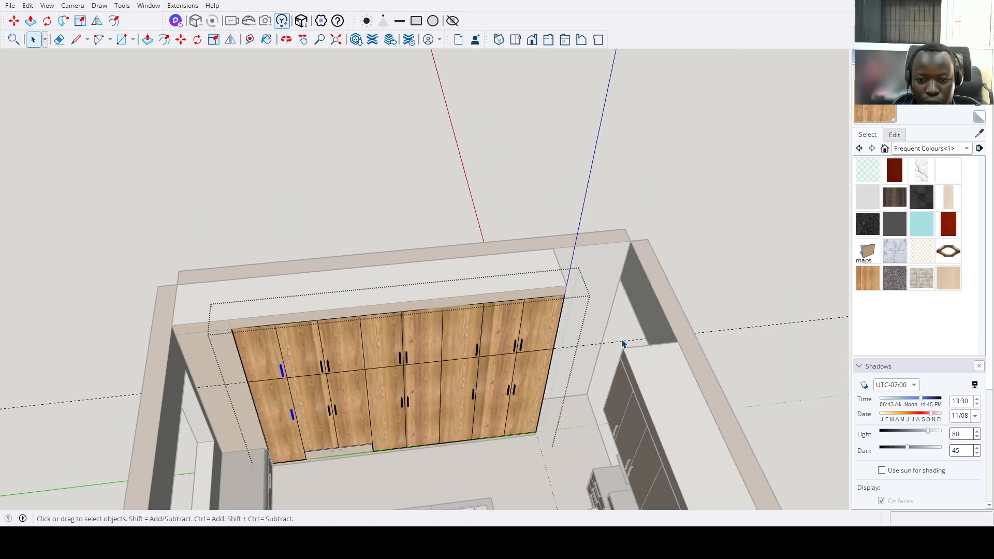
Close the door group, hide it to check the hanging wardrobe's interior, and bring all hidden objects back.
{"action": "left_click", "coordinate": [623, 344]}
{"action": "left_click", "coordinate": [496, 420]}
{"action": "key", "text": "Delete"}
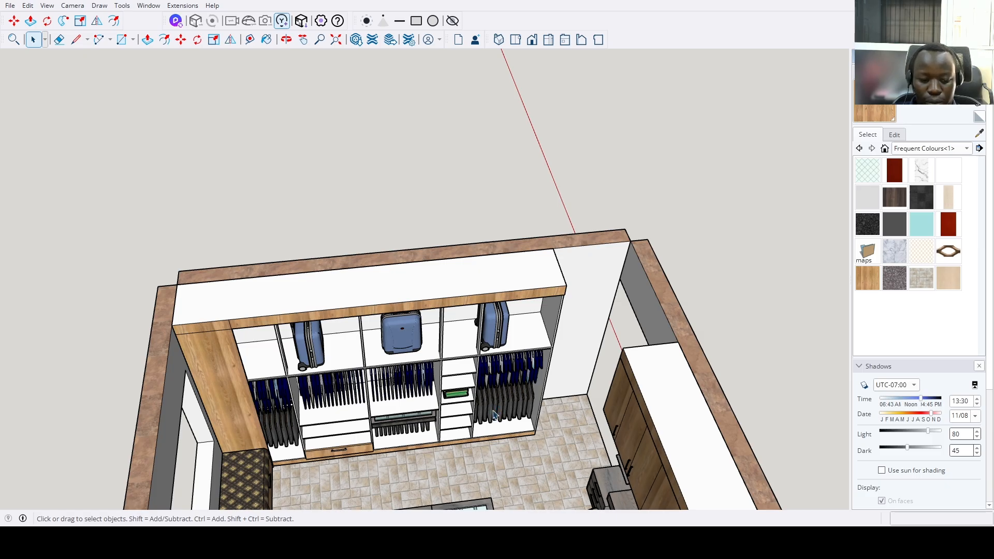
{"action": "key", "text": "ctrl+z"}
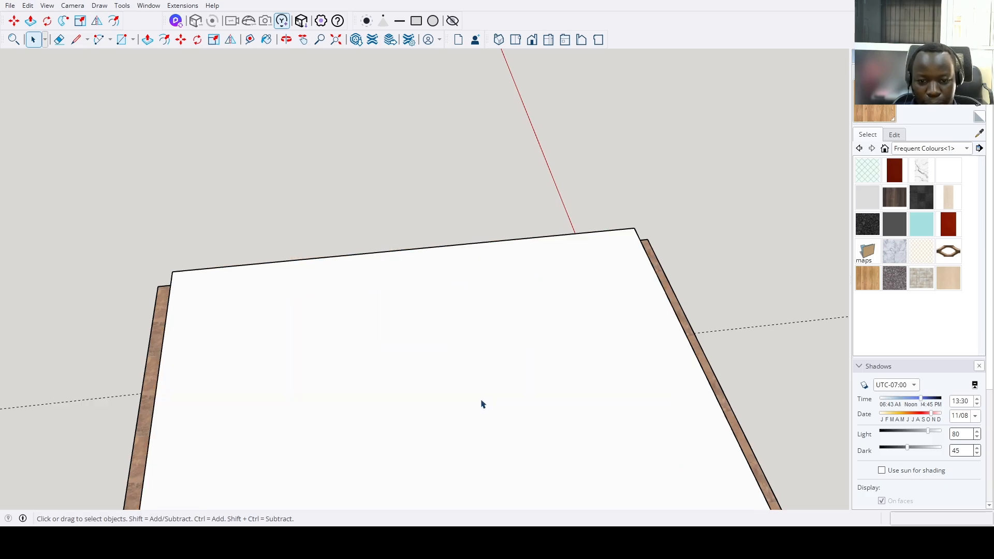
Look over the finished closet from several sides, from the wardrobe doors and dressing table to the open shoe shelves.
{"action": "scroll", "coordinate": [482, 403], "scroll_direction": "up", "scroll_amount": 2}
{"action": "scroll", "coordinate": [480, 405], "scroll_direction": "down", "scroll_amount": 3}
{"action": "middle_click_drag", "start_coordinate": [482, 404], "coordinate": [535, 361]}
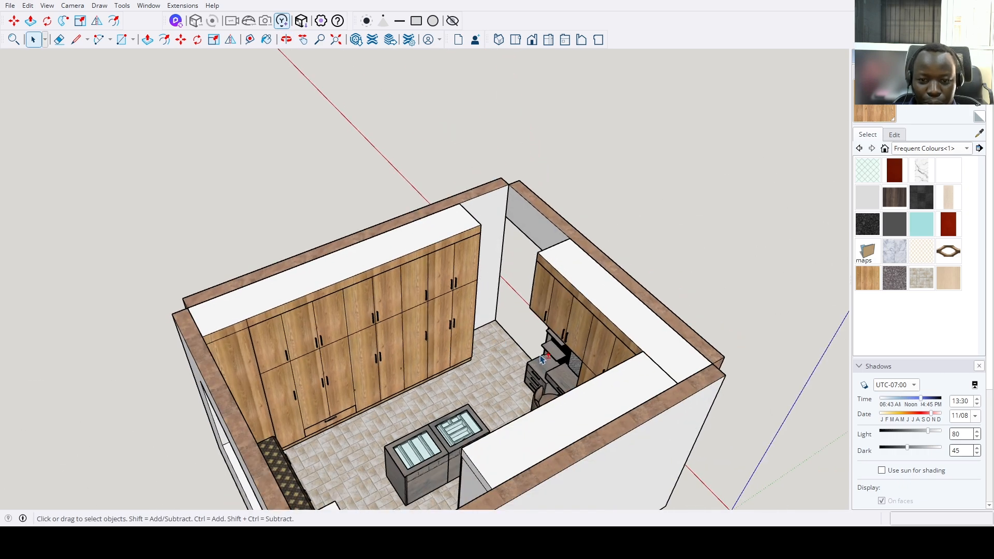
{"action": "scroll", "coordinate": [492, 374], "scroll_direction": "down", "scroll_amount": 2}
{"action": "middle_click_drag", "start_coordinate": [374, 331], "coordinate": [391, 379]}
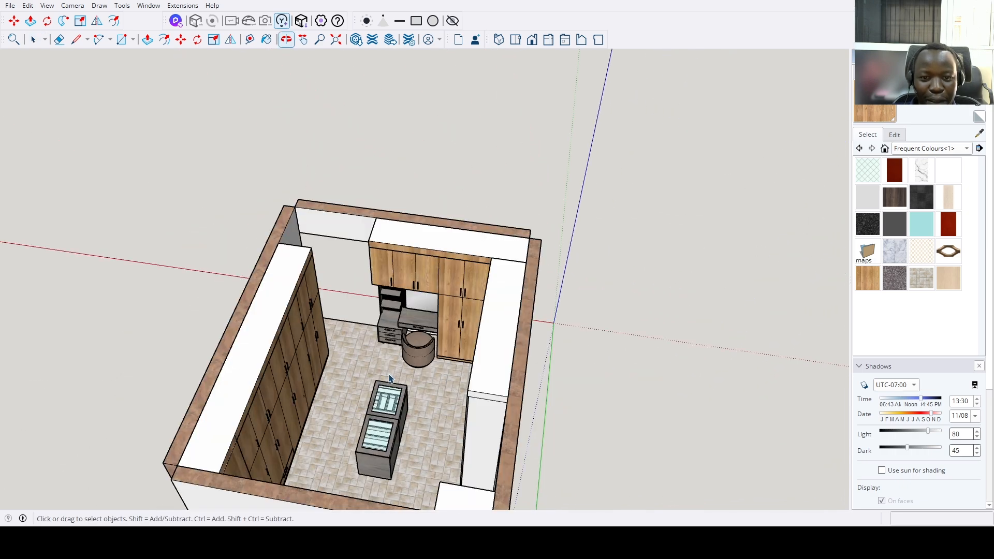
{"action": "scroll", "coordinate": [383, 394], "scroll_direction": "up", "scroll_amount": 2}
{"action": "middle_click_drag", "start_coordinate": [346, 408], "coordinate": [661, 322]}
{"action": "middle_click_drag", "start_coordinate": [608, 280], "coordinate": [519, 270]}
{"action": "scroll", "coordinate": [402, 311], "scroll_direction": "up", "scroll_amount": 4}
{"action": "middle_click_drag", "start_coordinate": [393, 333], "coordinate": [426, 280]}
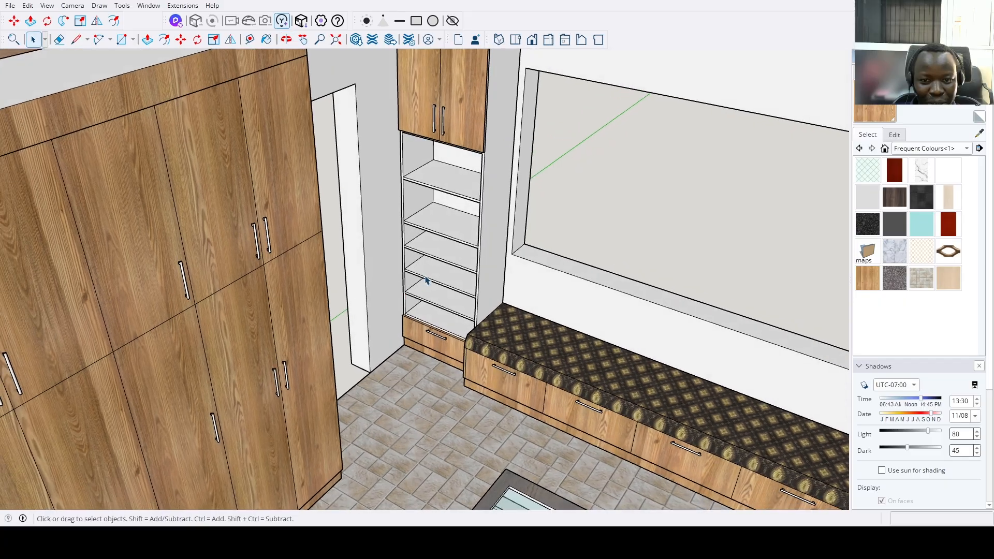
Open the shelf unit, place the brown boots on the second shelf from the top and scale their height to about 0.63.
{"action": "scroll", "coordinate": [434, 278], "scroll_direction": "up", "scroll_amount": 3}
{"action": "double_click", "coordinate": [449, 224]}
{"action": "left_click", "coordinate": [463, 217]}
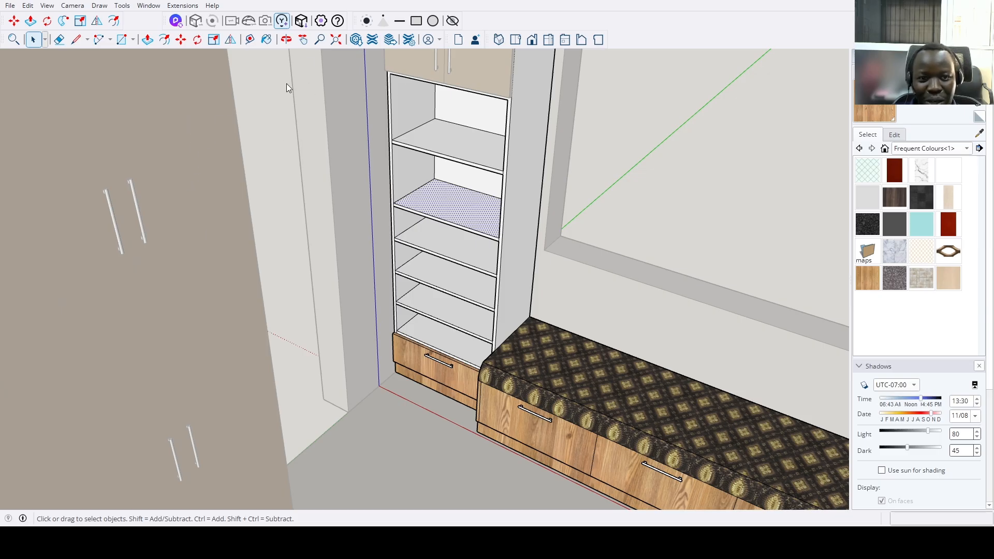
{"action": "left_click", "coordinate": [424, 210]}
{"action": "key", "text": "s"}
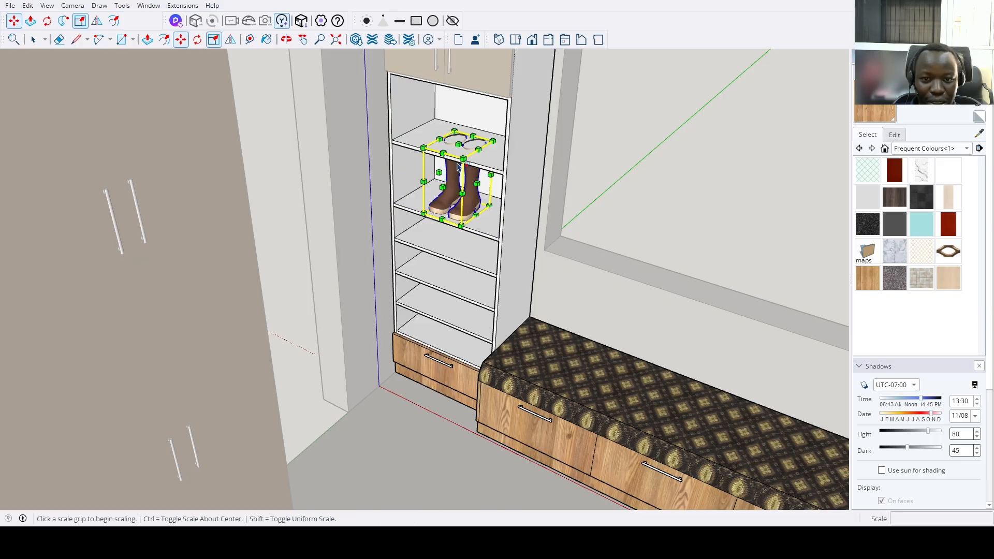
{"action": "left_click", "coordinate": [458, 145]}
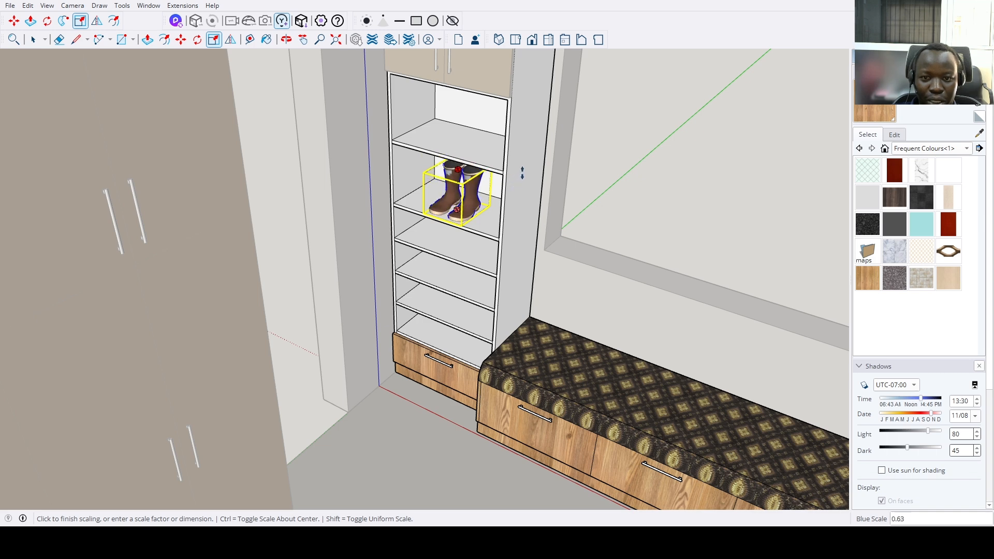
{"action": "left_click", "coordinate": [523, 172]}
{"action": "middle_click_drag", "start_coordinate": [526, 171], "coordinate": [485, 263]}
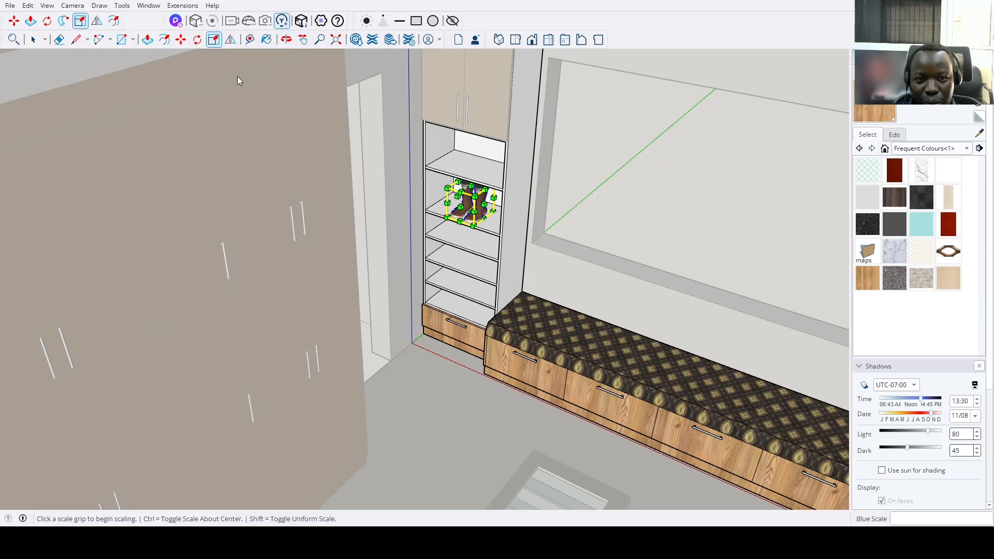
Place the row of four shoe pairs on the floor before the shelf unit and move it onto the lowest shelf.
{"action": "key", "text": "m"}
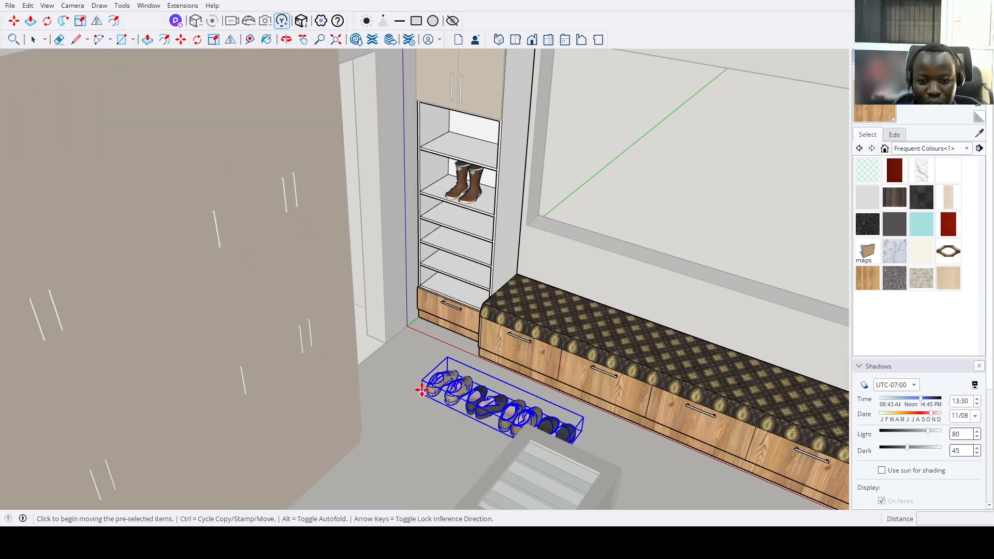
{"action": "key", "text": "space"}
{"action": "scroll", "coordinate": [438, 409], "scroll_direction": "up", "scroll_amount": 2}
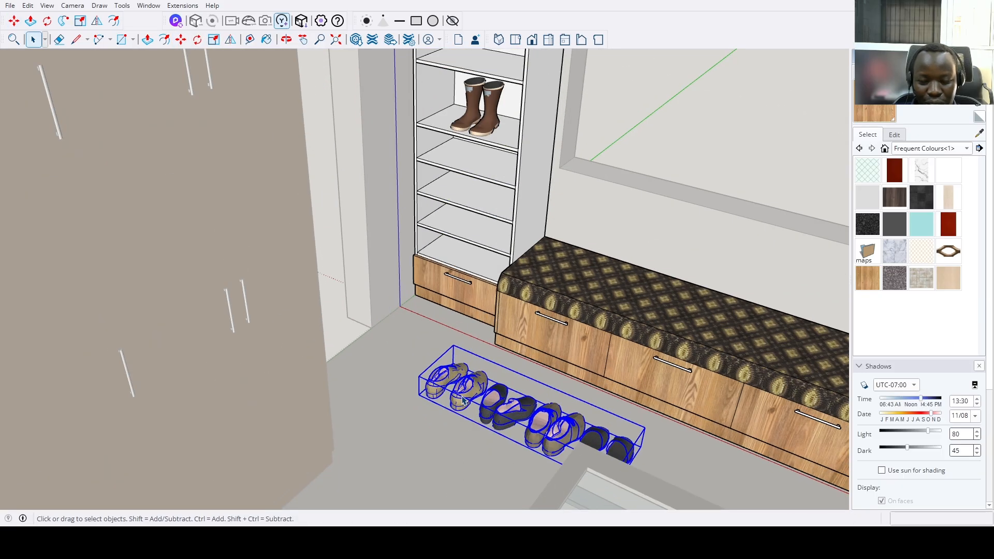
{"action": "key", "text": "m"}
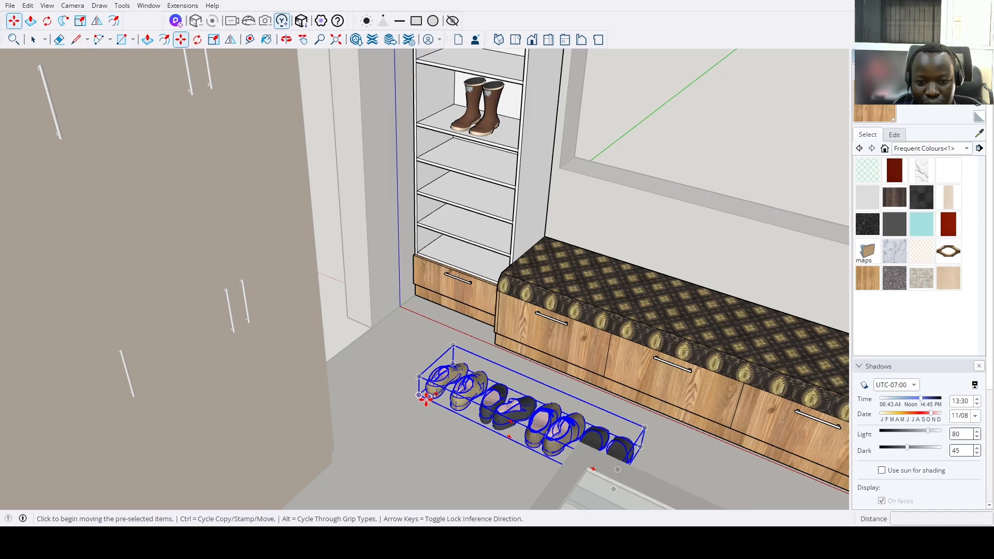
{"action": "scroll", "coordinate": [422, 396], "scroll_direction": "up", "scroll_amount": 2}
{"action": "left_click", "coordinate": [417, 396]}
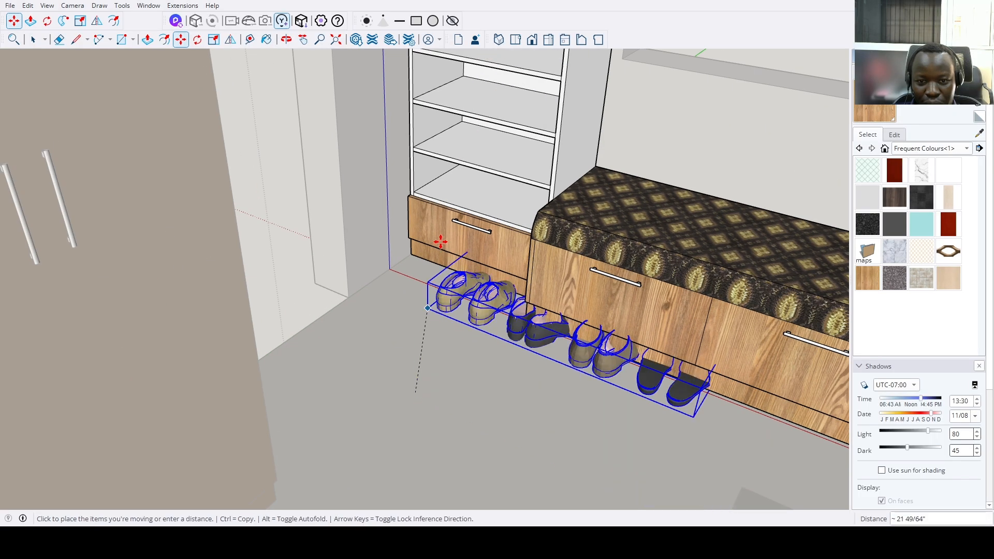
{"action": "left_click", "coordinate": [449, 194]}
Inside the shoe group, move the second, black pair up onto the second-lowest shelf.
{"action": "key", "text": "space"}
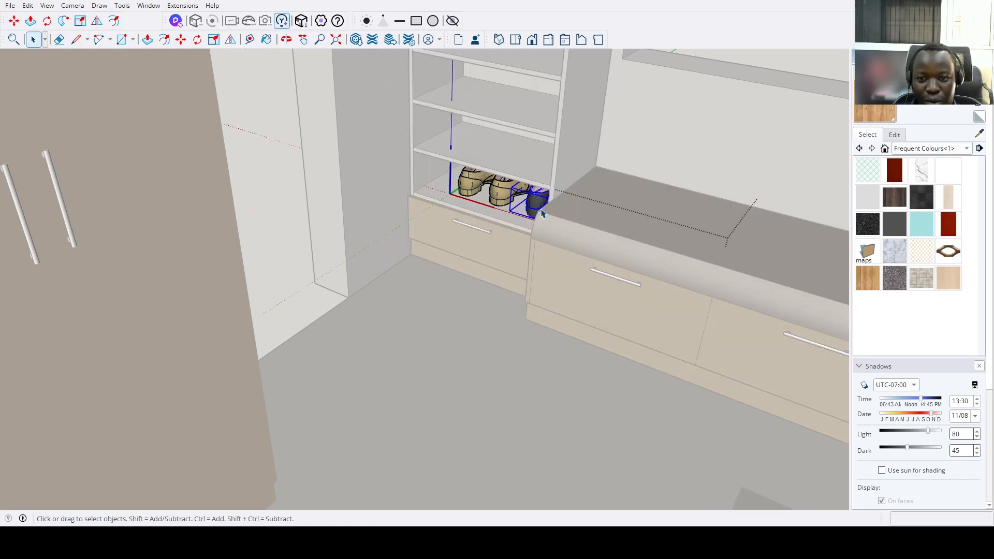
{"action": "middle_click_drag", "start_coordinate": [569, 215], "coordinate": [544, 207]}
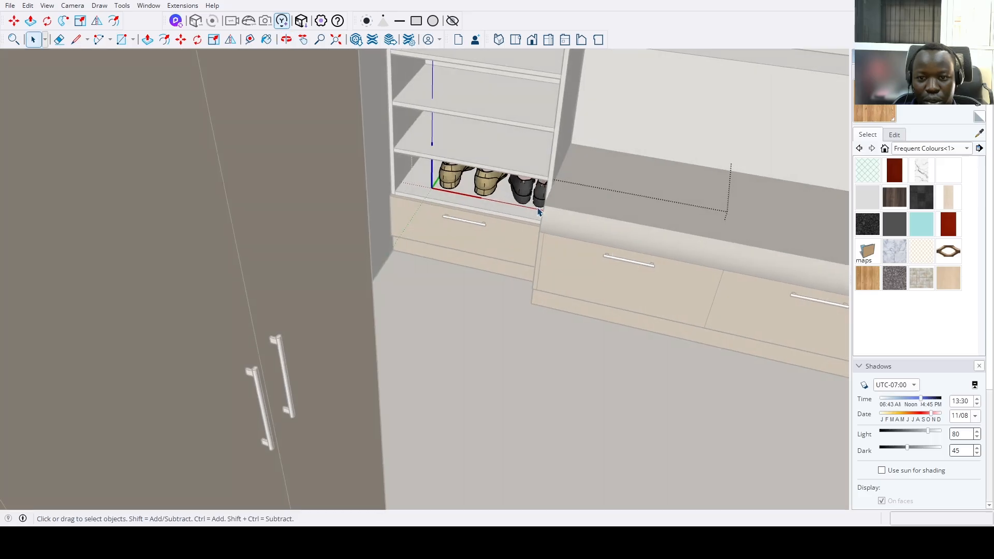
{"action": "scroll", "coordinate": [517, 207], "scroll_direction": "up", "scroll_amount": 3}
{"action": "key", "text": "m"}
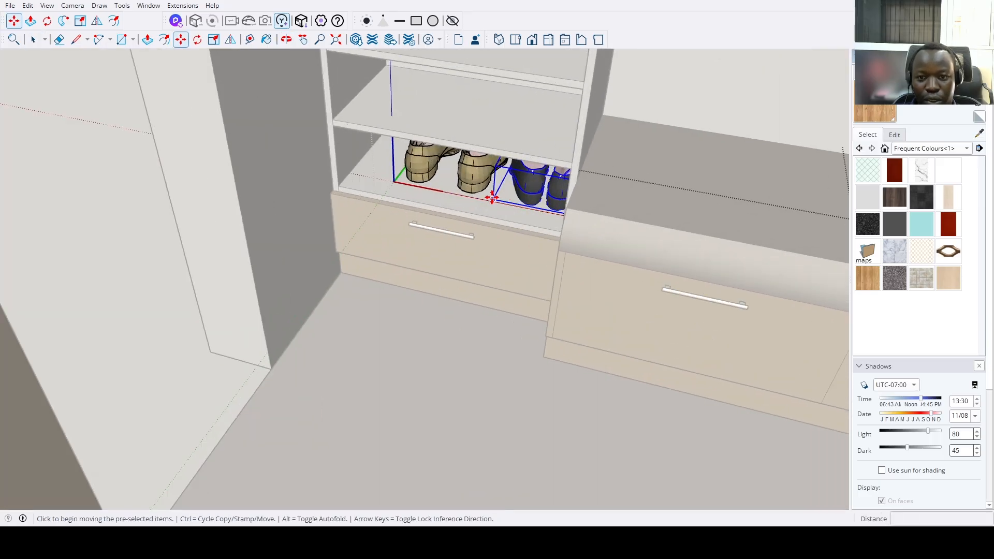
{"action": "left_click", "coordinate": [492, 198]}
{"action": "left_click", "coordinate": [370, 117]}
{"action": "scroll", "coordinate": [440, 207], "scroll_direction": "down", "scroll_amount": 3}
{"action": "key", "text": "space"}
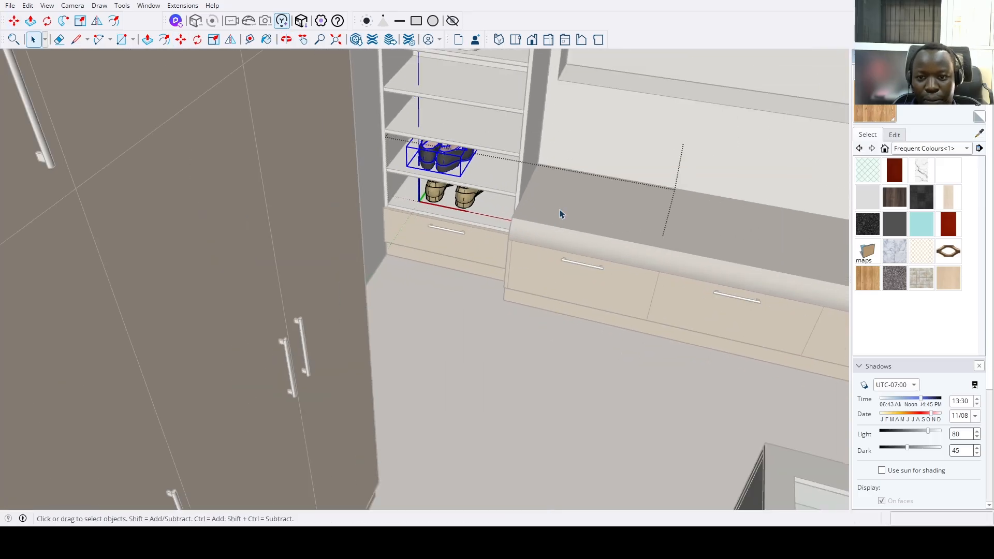
Show back edges and move the third, brown shoe pair from the bench area onto the third-lowest shelf.
{"action": "left_click", "coordinate": [564, 221]}
{"action": "key", "text": "k"}
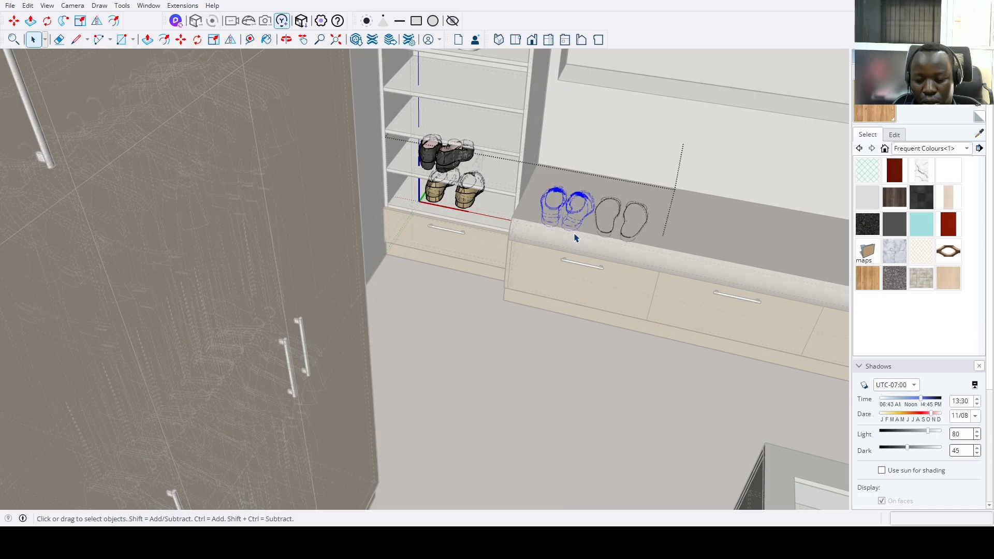
{"action": "key", "text": "m"}
{"action": "left_click", "coordinate": [582, 235]}
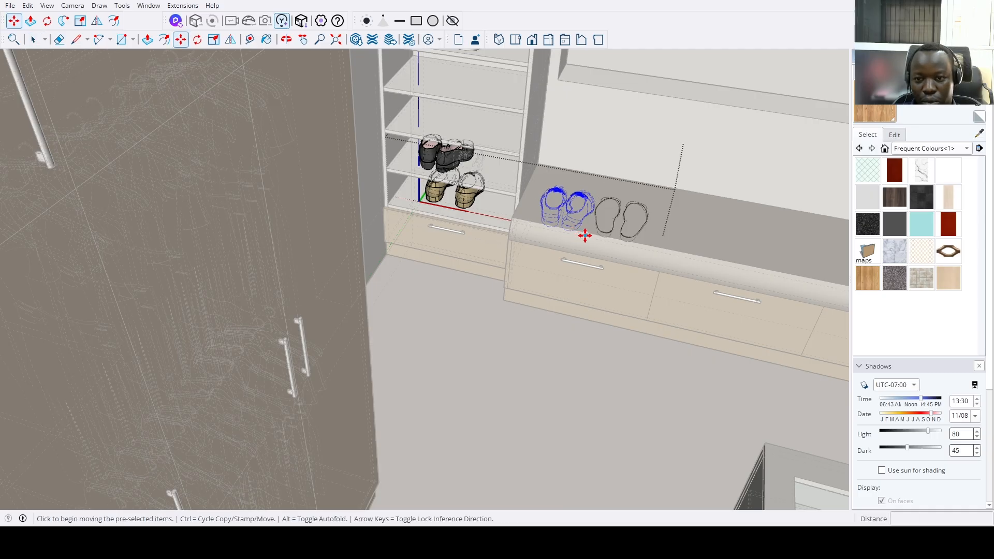
{"action": "left_click", "coordinate": [484, 142]}
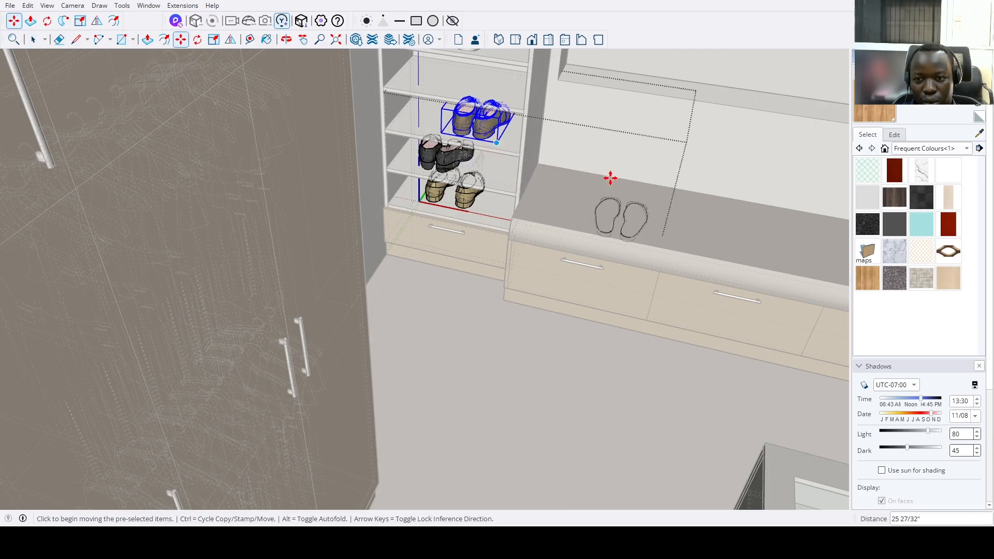
Move the remaining pair of flat shoes onto the fourth-lowest shelf and close the shoe group.
{"action": "key", "text": "space"}
{"action": "left_click", "coordinate": [635, 242]}
{"action": "key", "text": "m"}
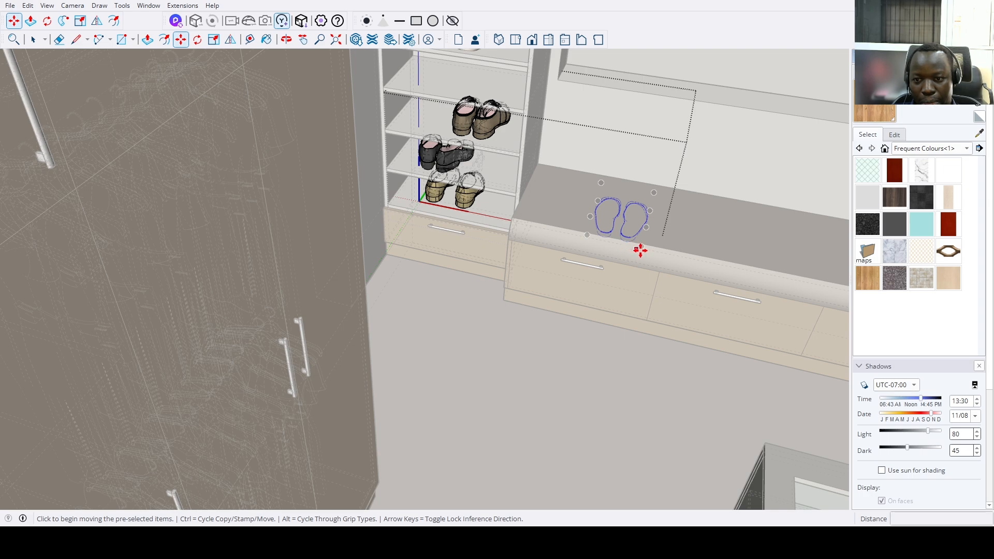
{"action": "left_click", "coordinate": [641, 250]}
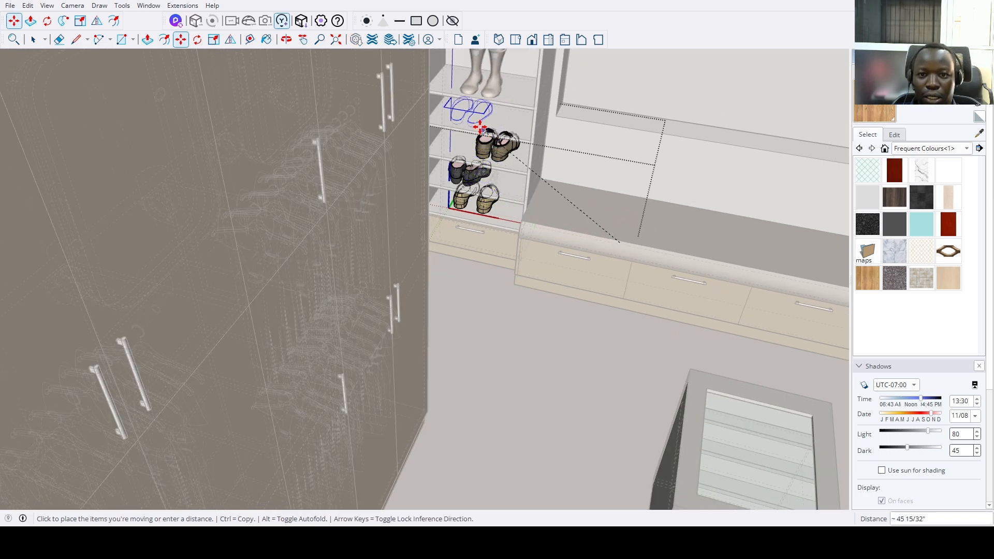
{"action": "left_click", "coordinate": [476, 123]}
{"action": "middle_click_drag", "start_coordinate": [477, 123], "coordinate": [515, 255]}
{"action": "key", "text": "space"}
{"action": "left_click", "coordinate": [476, 195]}
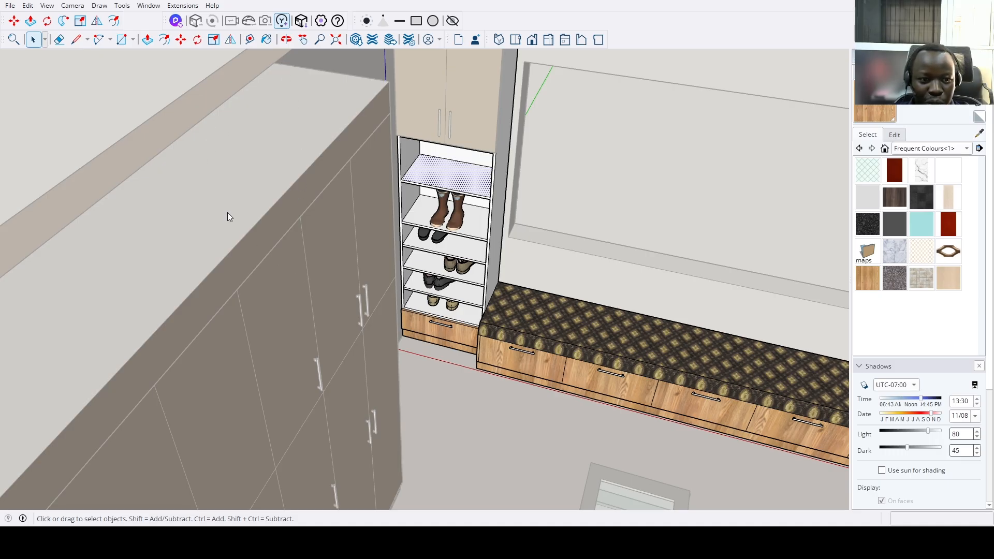
Paste the burgundy handbag onto the top open shelf and adjust its position near the shelf's left side.
{"action": "key", "text": "ctrl+v"}
{"action": "scroll", "coordinate": [444, 184], "scroll_direction": "up", "scroll_amount": 1}
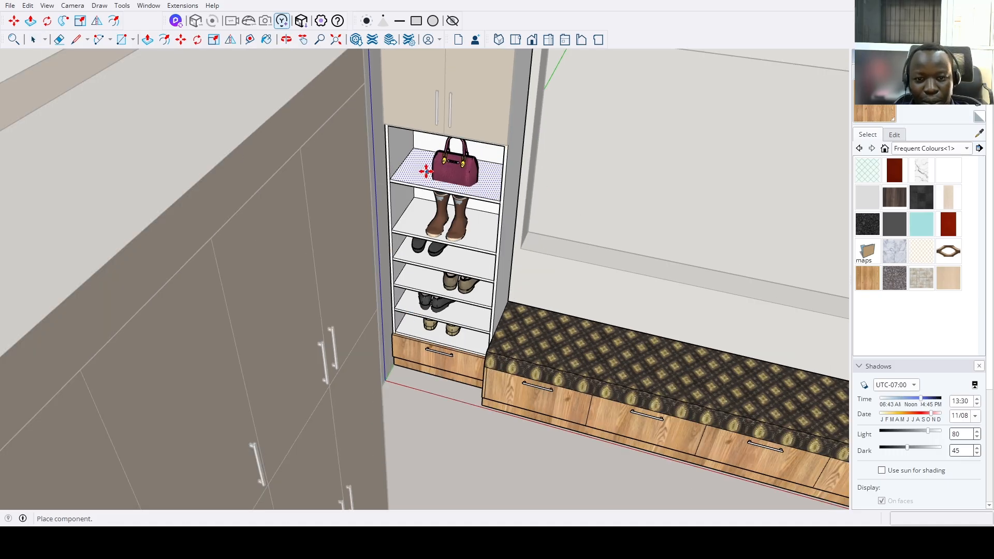
{"action": "left_click", "coordinate": [407, 163]}
{"action": "scroll", "coordinate": [420, 175], "scroll_direction": "up", "scroll_amount": 1}
{"action": "left_click", "coordinate": [421, 175]}
{"action": "scroll", "coordinate": [420, 175], "scroll_direction": "up", "scroll_amount": 2}
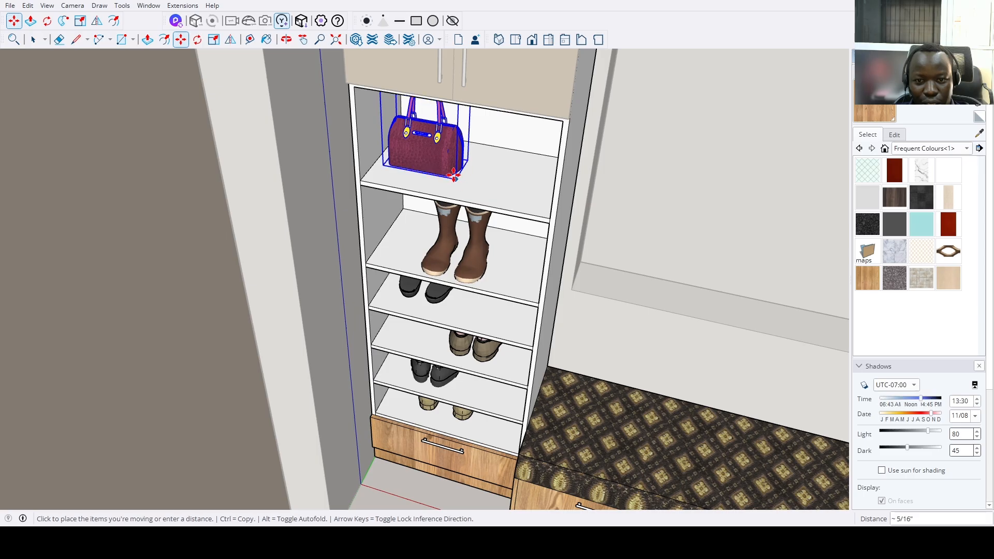
{"action": "left_click", "coordinate": [455, 176]}
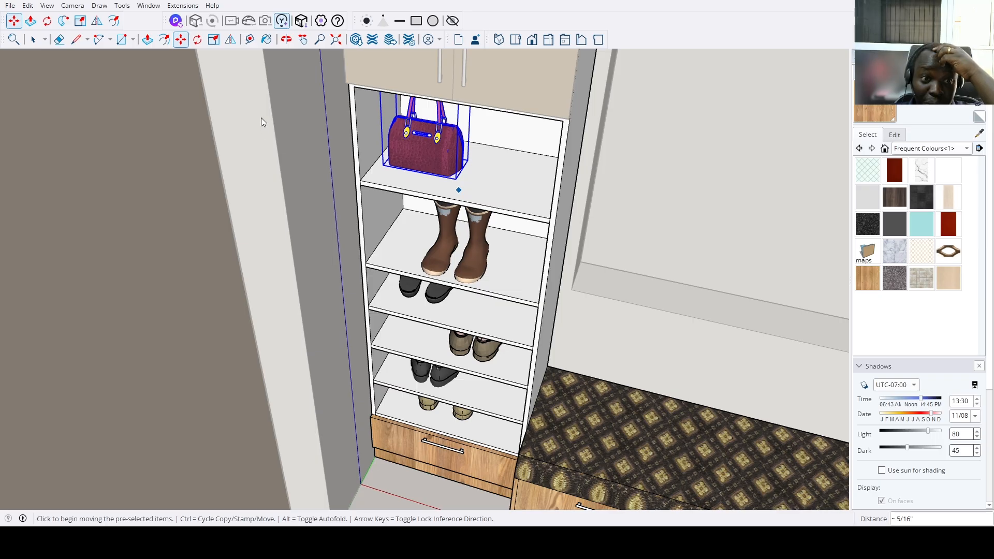
Paste the zebra-striped handbag beside the burgundy one on the top open shelf and close the shelf unit.
{"action": "key", "text": "ctrl+v"}
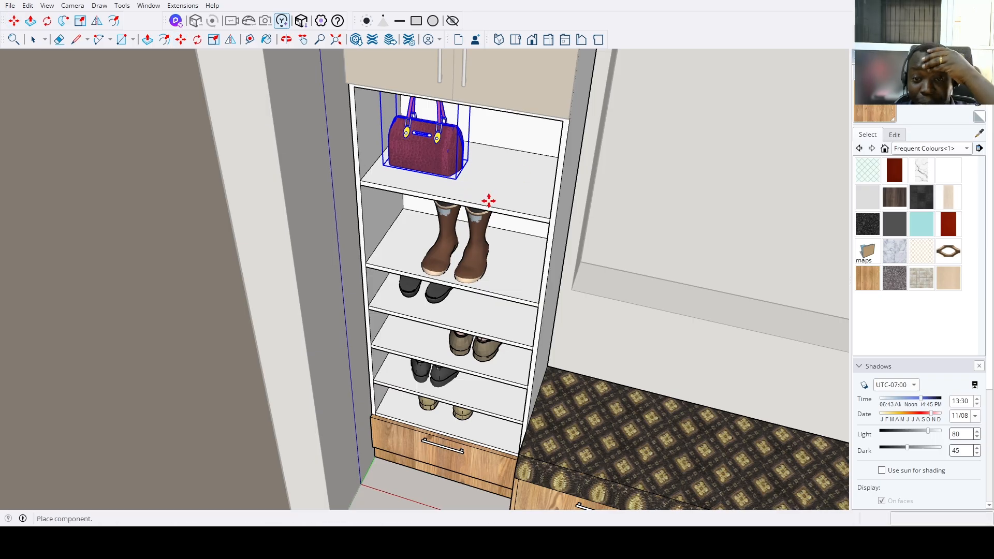
{"action": "left_click", "coordinate": [514, 191]}
{"action": "scroll", "coordinate": [530, 289], "scroll_direction": "down", "scroll_amount": 5}
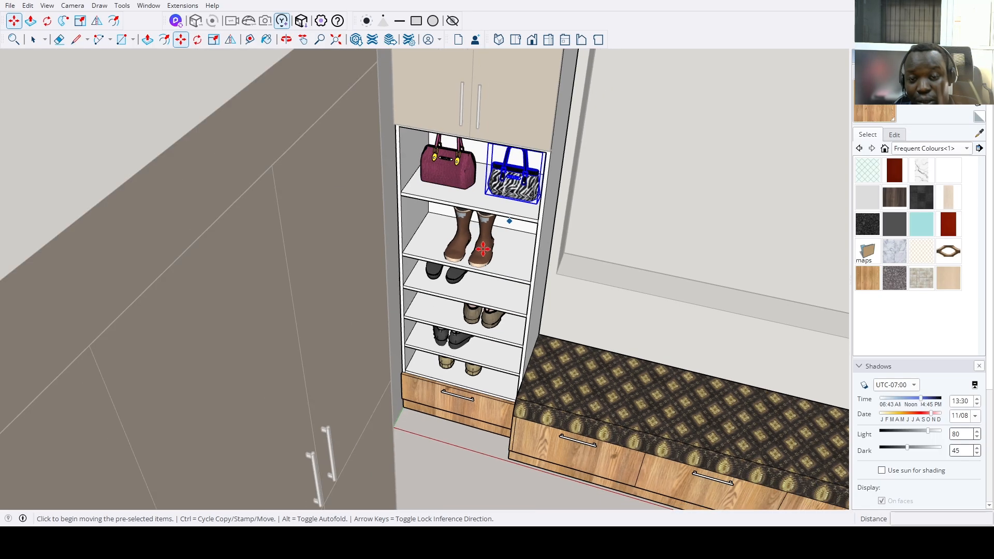
{"action": "scroll", "coordinate": [529, 289], "scroll_direction": "down", "scroll_amount": 5}
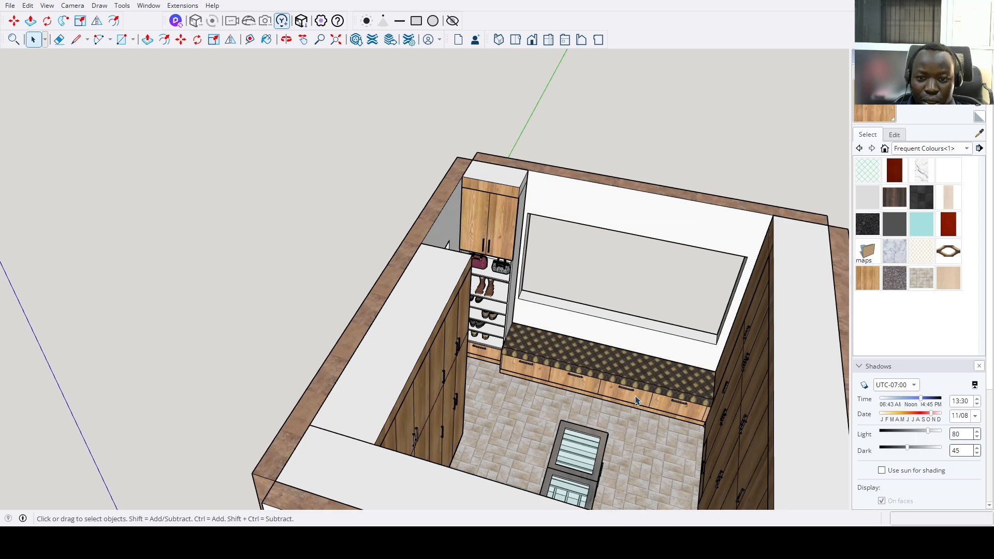
Copy the two facing wardrobes together with their door group 300 inches along the red axis, out beside the room.
{"action": "middle_click_drag", "start_coordinate": [474, 429], "coordinate": [217, 282]}
{"action": "scroll", "coordinate": [343, 422], "scroll_direction": "down", "scroll_amount": 5}
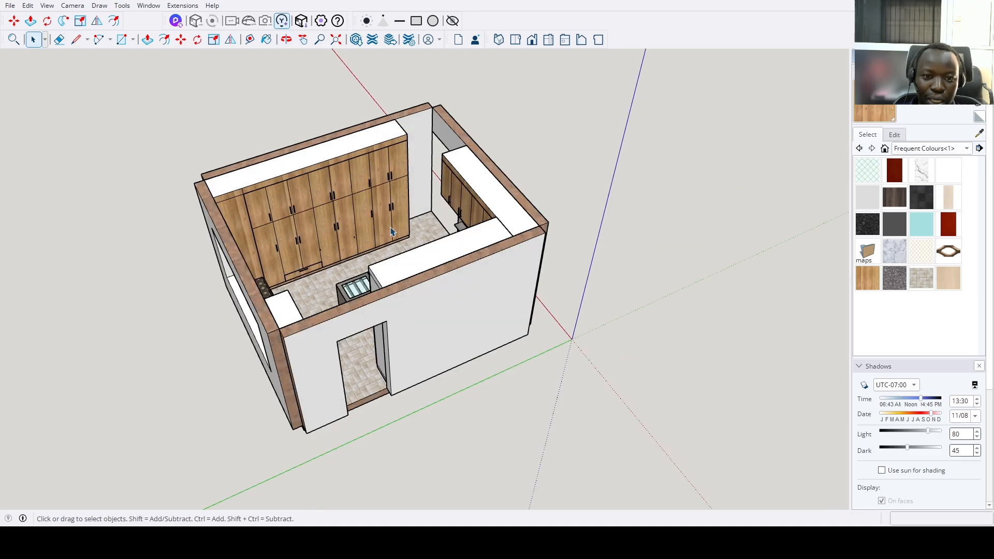
{"action": "middle_click_drag", "start_coordinate": [388, 229], "coordinate": [316, 241]}
{"action": "scroll", "coordinate": [300, 231], "scroll_direction": "up", "scroll_amount": 3}
{"action": "middle_click_drag", "start_coordinate": [431, 316], "coordinate": [372, 300]}
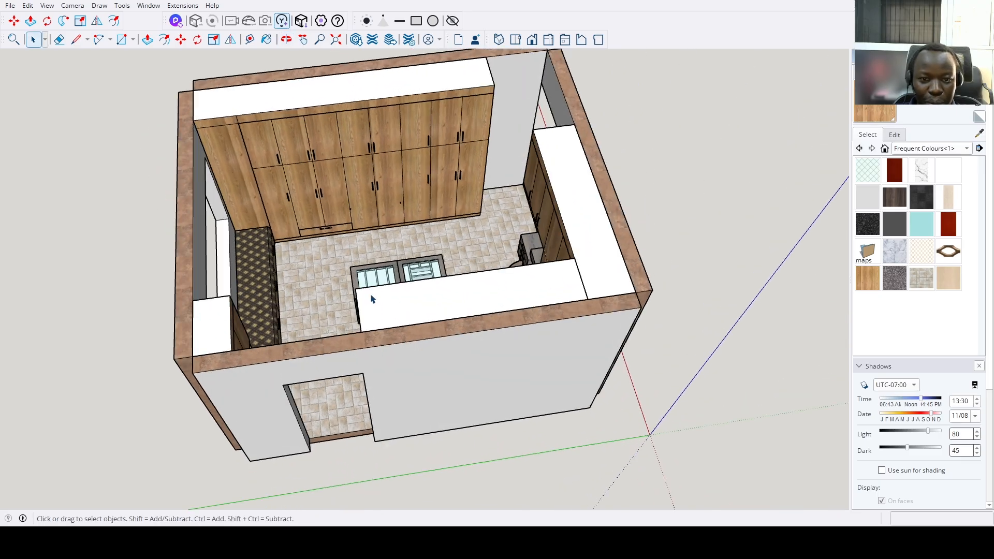
{"action": "left_click", "coordinate": [356, 205]}
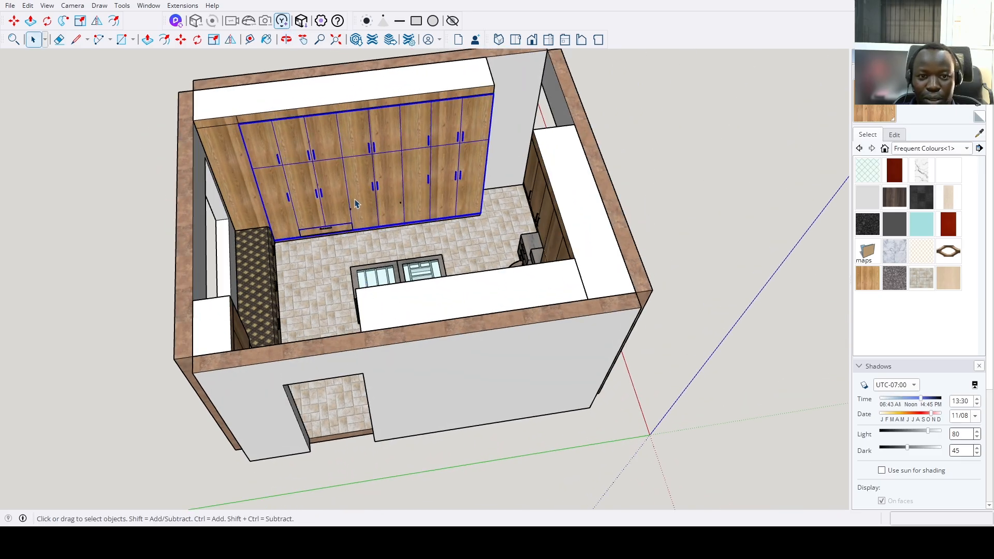
{"action": "scroll", "coordinate": [334, 107], "scroll_direction": "down", "scroll_amount": 2}
{"action": "middle_click_drag", "start_coordinate": [334, 107], "coordinate": [461, 335]}
{"action": "left_click", "coordinate": [468, 341], "text": "shift"}
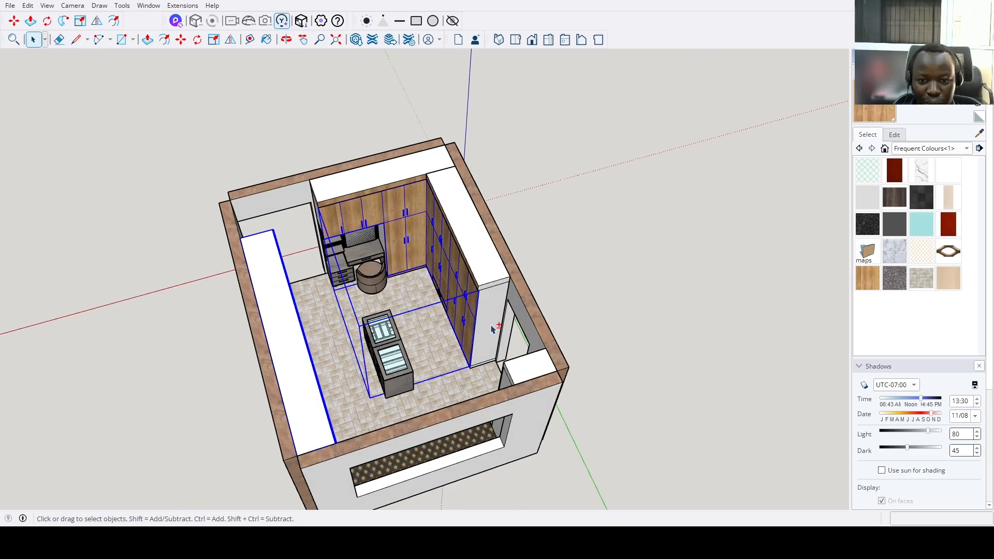
{"action": "left_click", "coordinate": [492, 329], "text": "shift"}
{"action": "scroll", "coordinate": [493, 329], "scroll_direction": "down", "scroll_amount": 3}
{"action": "key", "text": "m"}
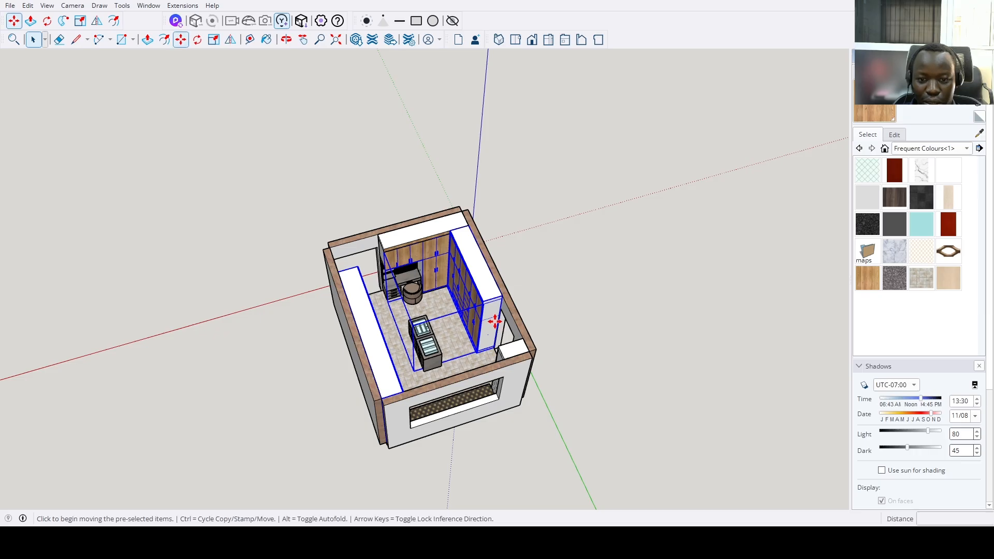
{"action": "left_click", "coordinate": [463, 224]}
{"action": "scroll", "coordinate": [434, 185], "scroll_direction": "down", "scroll_amount": 1}
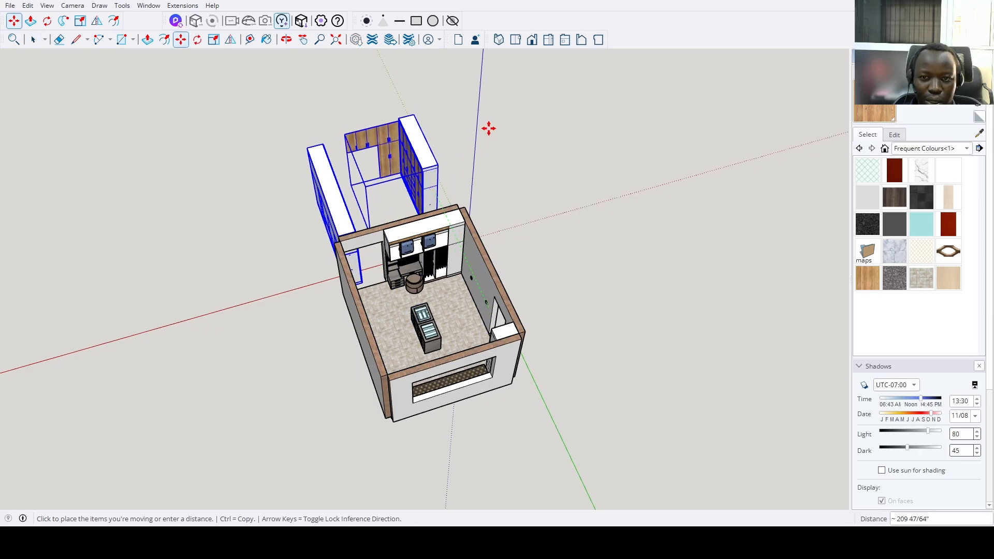
{"action": "left_click", "coordinate": [532, 40]}
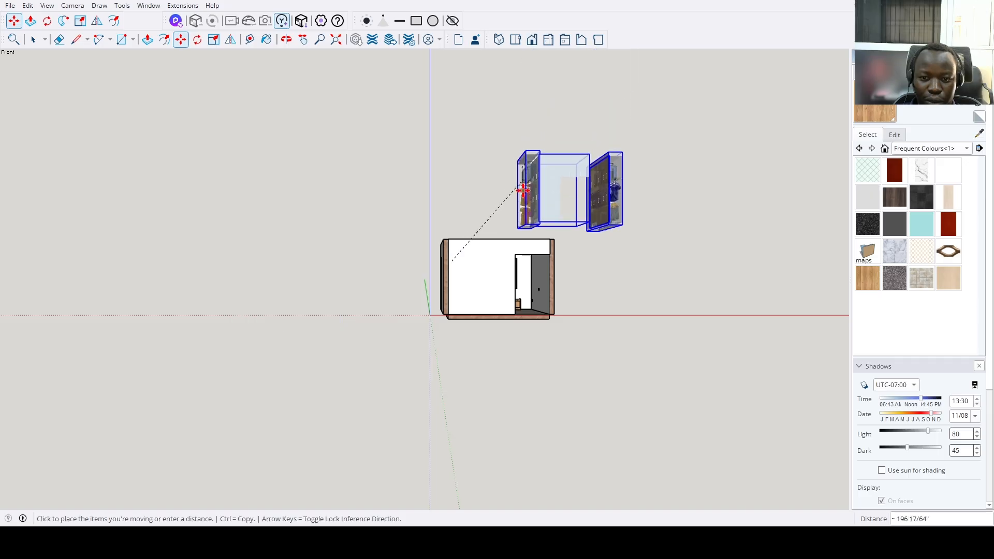
{"action": "key", "text": "ctrl"}
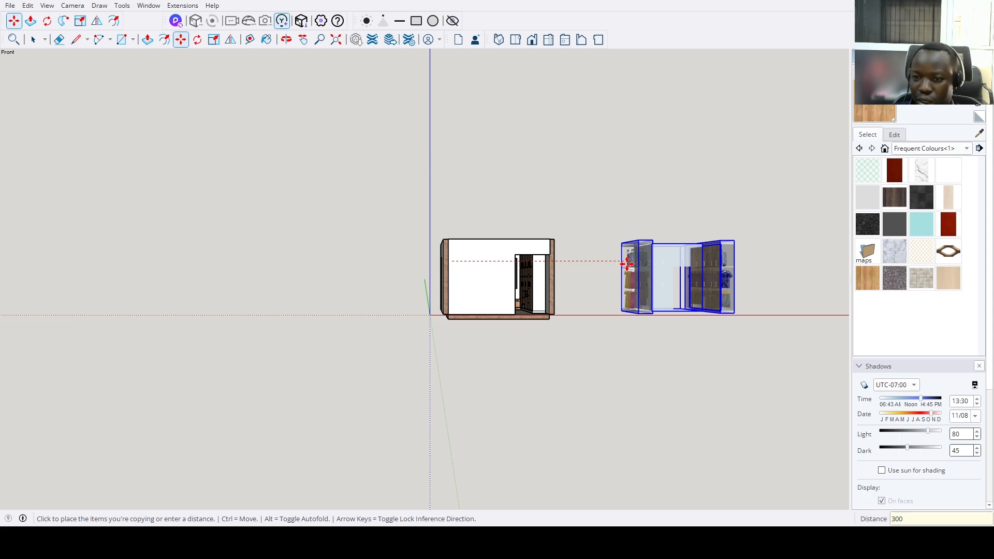
{"action": "key", "text": "Return"}
{"action": "middle_click_drag", "start_coordinate": [624, 262], "coordinate": [231, 378]}
{"action": "key", "text": "space"}
{"action": "scroll", "coordinate": [379, 310], "scroll_direction": "up", "scroll_amount": 2}
{"action": "middle_click_drag", "start_coordinate": [380, 311], "coordinate": [44, 358]}
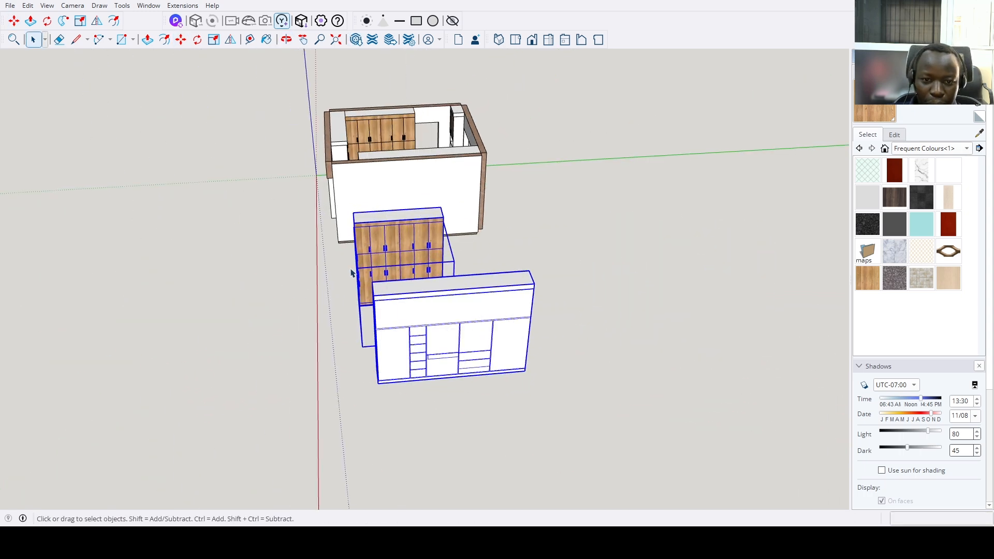
Open the copied wardrobe with the hanging dresses for editing around its single wooden drawer.
{"action": "middle_click_drag", "start_coordinate": [351, 273], "coordinate": [331, 212]}
{"action": "scroll", "coordinate": [351, 259], "scroll_direction": "up", "scroll_amount": 5}
{"action": "scroll", "coordinate": [332, 212], "scroll_direction": "up", "scroll_amount": 3}
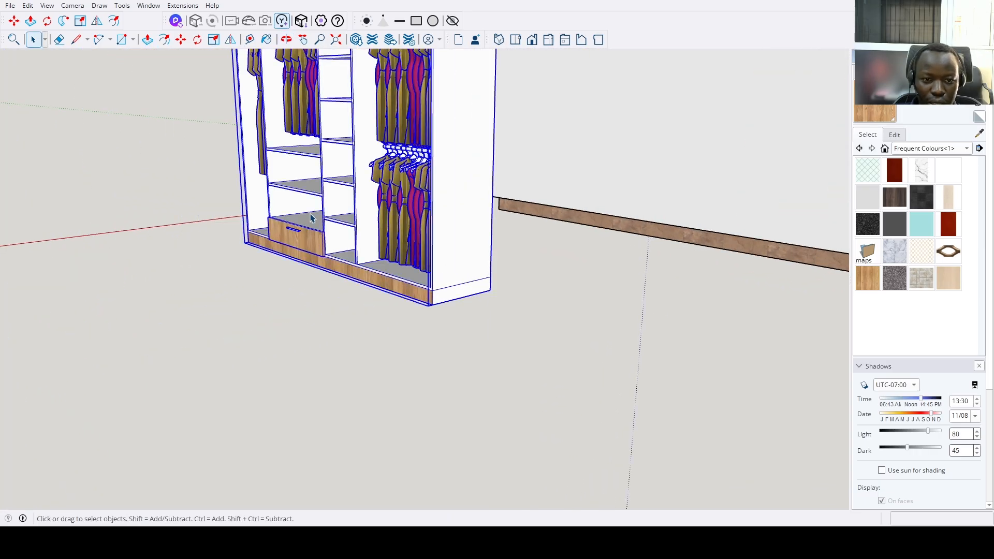
{"action": "scroll", "coordinate": [321, 222], "scroll_direction": "up", "scroll_amount": 7}
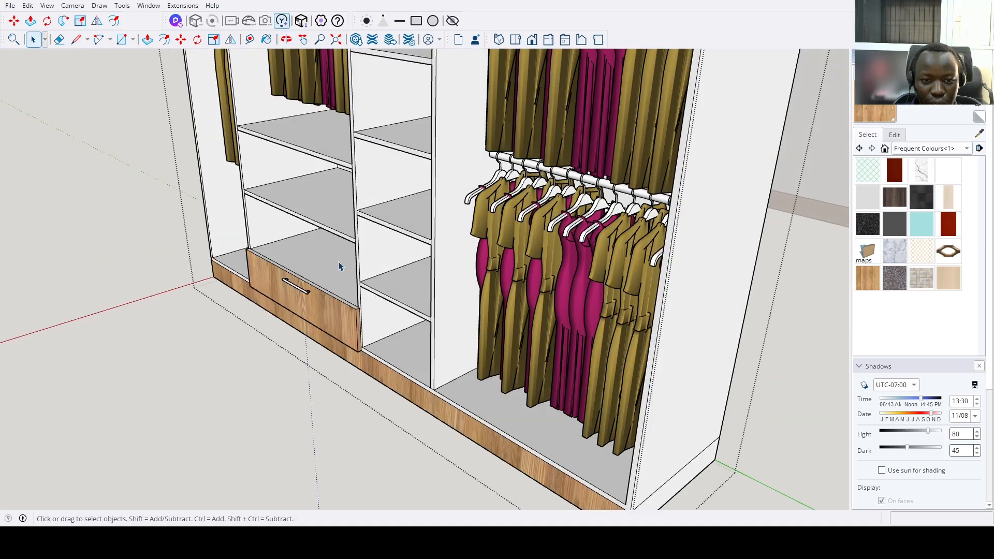
{"action": "scroll", "coordinate": [334, 300], "scroll_direction": "up", "scroll_amount": 5}
{"action": "key", "text": "p"}
{"action": "left_click", "coordinate": [333, 322]}
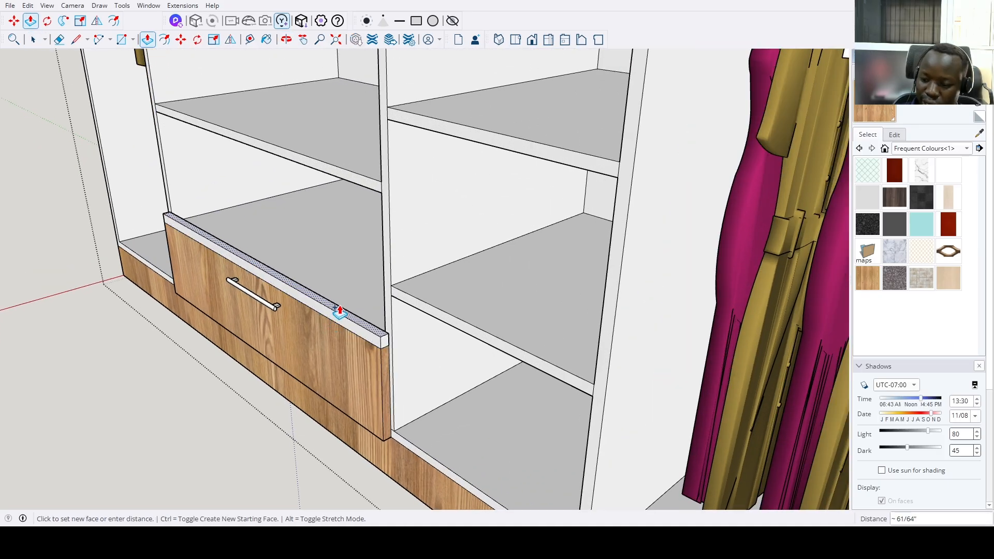
{"action": "left_click", "coordinate": [337, 310]}
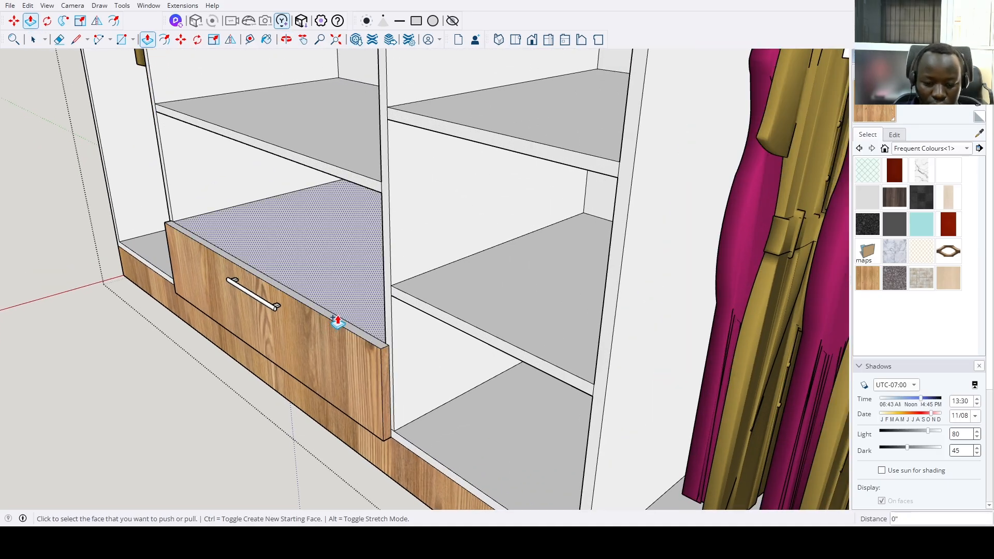
Paint the drawer front's top edge with the wood material and extrude two more 8-inch drawer fronts stacked above it.
{"action": "scroll", "coordinate": [341, 314], "scroll_direction": "up", "scroll_amount": 3}
{"action": "key", "text": "b"}
{"action": "key", "text": "p"}
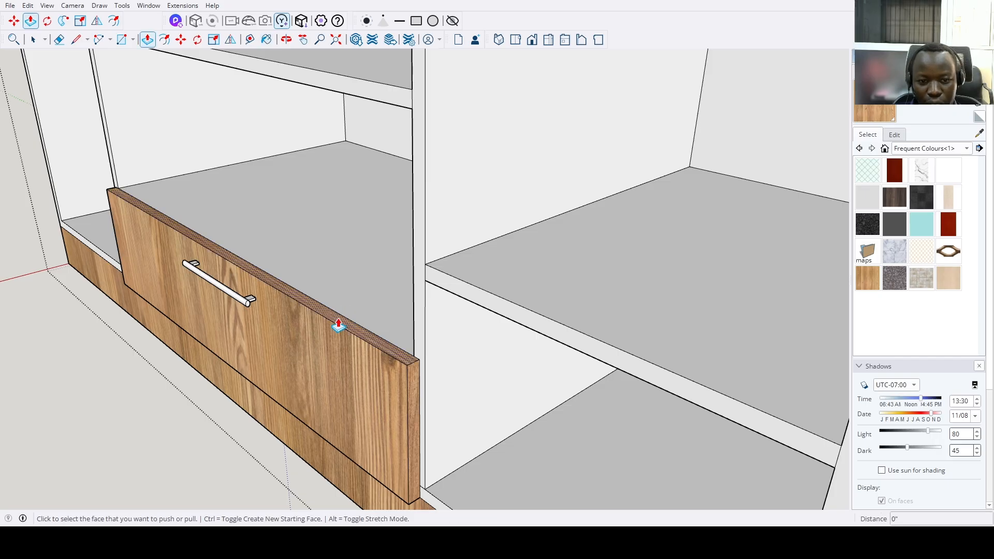
{"action": "left_click", "coordinate": [340, 311]}
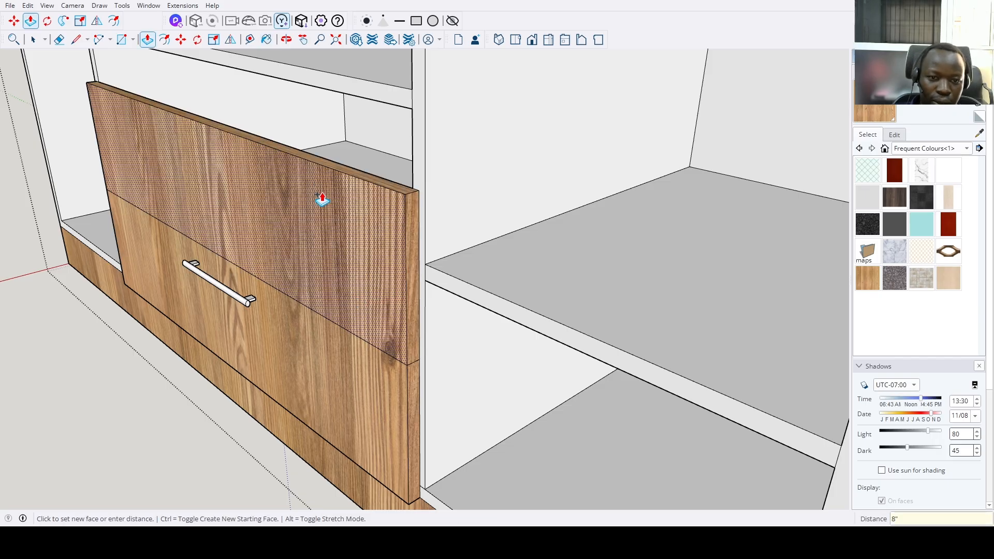
{"action": "left_click", "coordinate": [337, 171]}
{"action": "scroll", "coordinate": [337, 203], "scroll_direction": "down", "scroll_amount": 2}
{"action": "scroll", "coordinate": [338, 203], "scroll_direction": "down", "scroll_amount": 4}
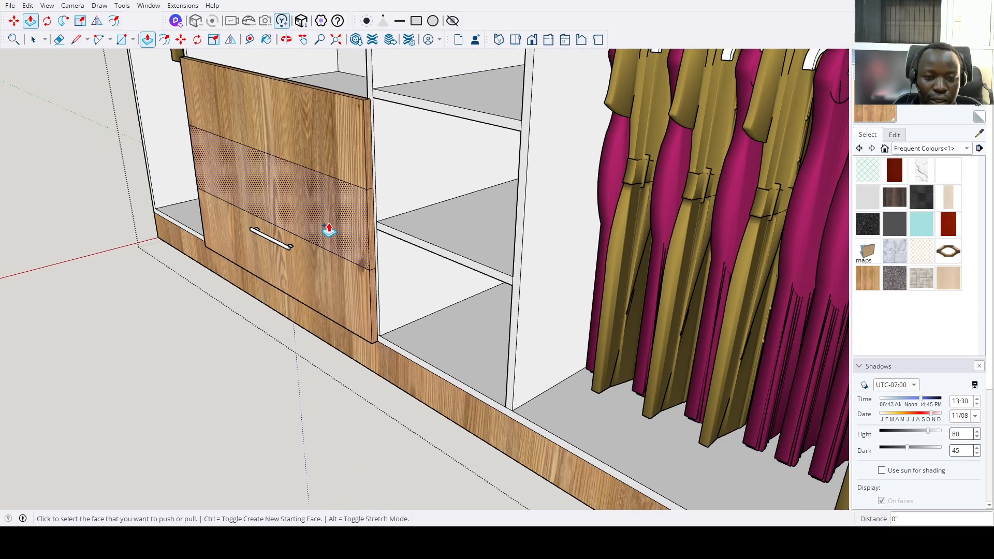
Raise the shelf surface behind the stacked drawer fronts 4 inches with Push/Pull.
{"action": "middle_click_drag", "start_coordinate": [328, 224], "coordinate": [384, 215]}
{"action": "left_click", "coordinate": [384, 214]}
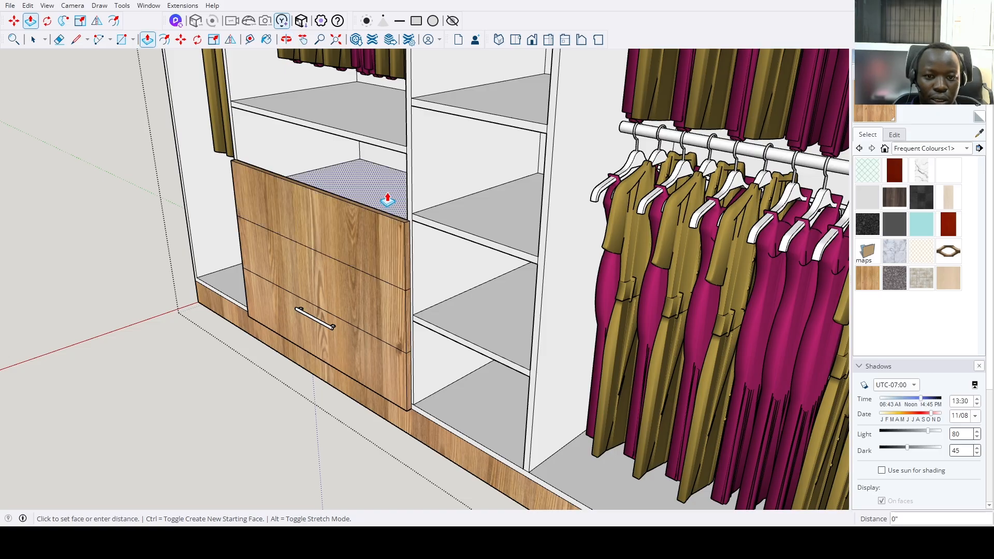
{"action": "left_click", "coordinate": [366, 216]}
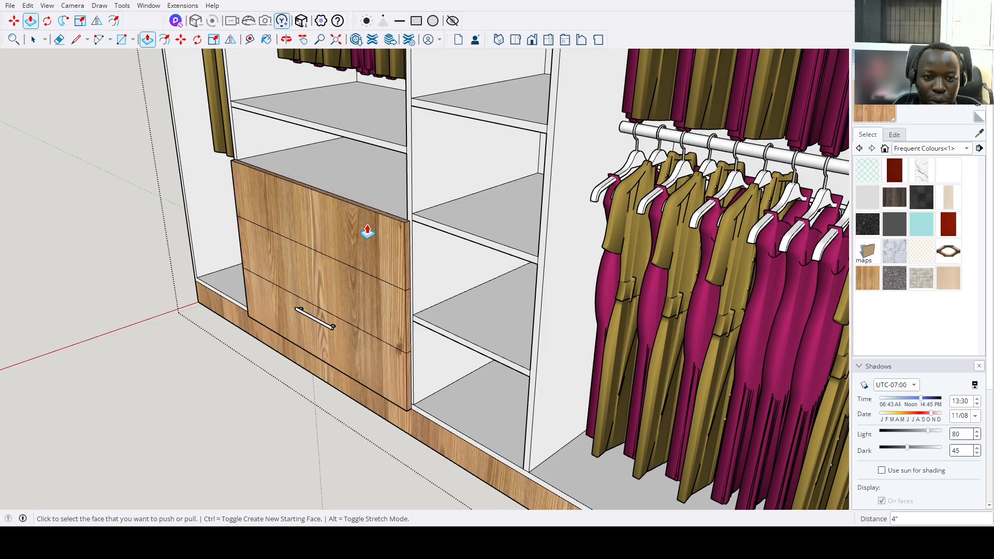
Copy the drawer handle straight up twice, onto the middle and upper drawer fronts, and close the wardrobe group.
{"action": "key", "text": "space"}
{"action": "left_click", "coordinate": [332, 329]}
{"action": "key", "text": "m"}
{"action": "left_click", "coordinate": [362, 333], "text": "ctrl"}
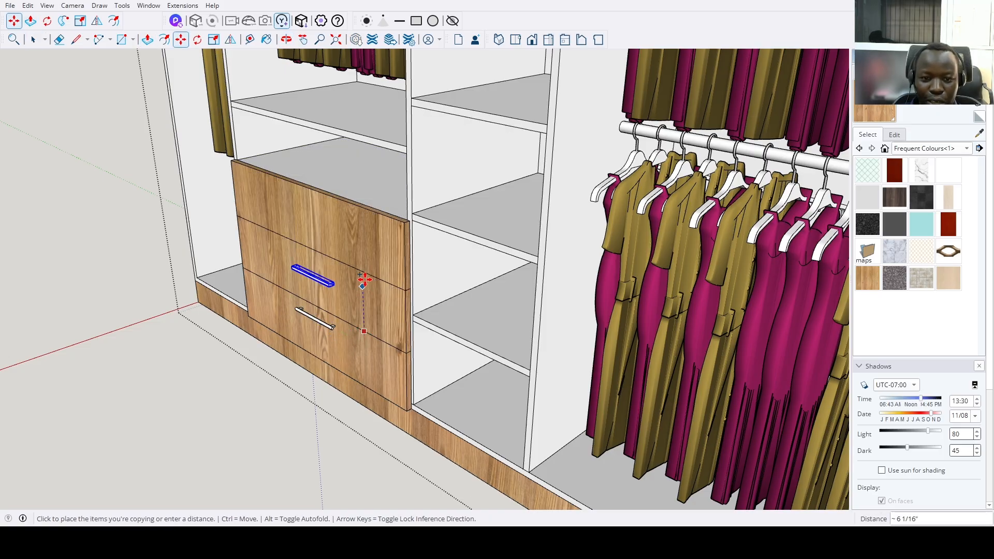
{"action": "left_click", "coordinate": [364, 274]}
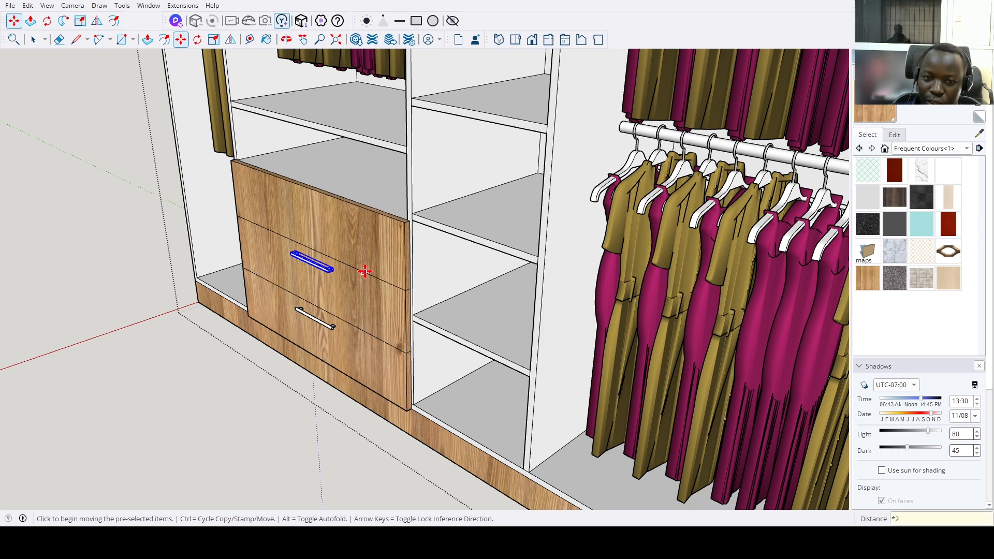
{"action": "type", "text": "*2"}
{"action": "key", "text": "Return"}
{"action": "key", "text": "space"}
{"action": "scroll", "coordinate": [407, 295], "scroll_direction": "down", "scroll_amount": 5}
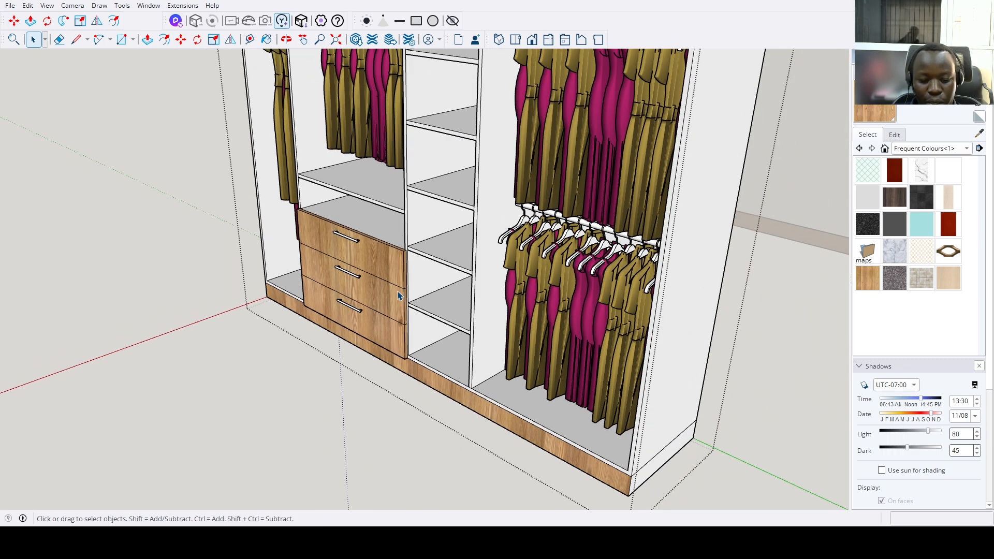
{"action": "scroll", "coordinate": [392, 296], "scroll_direction": "down", "scroll_amount": 2}
{"action": "scroll", "coordinate": [391, 296], "scroll_direction": "down", "scroll_amount": 2}
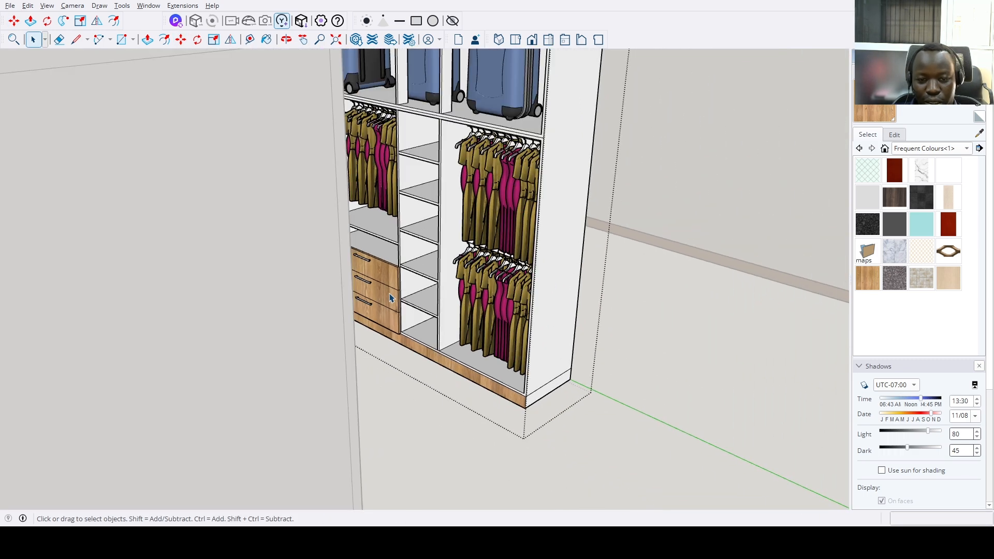
{"action": "left_click", "coordinate": [616, 369]}
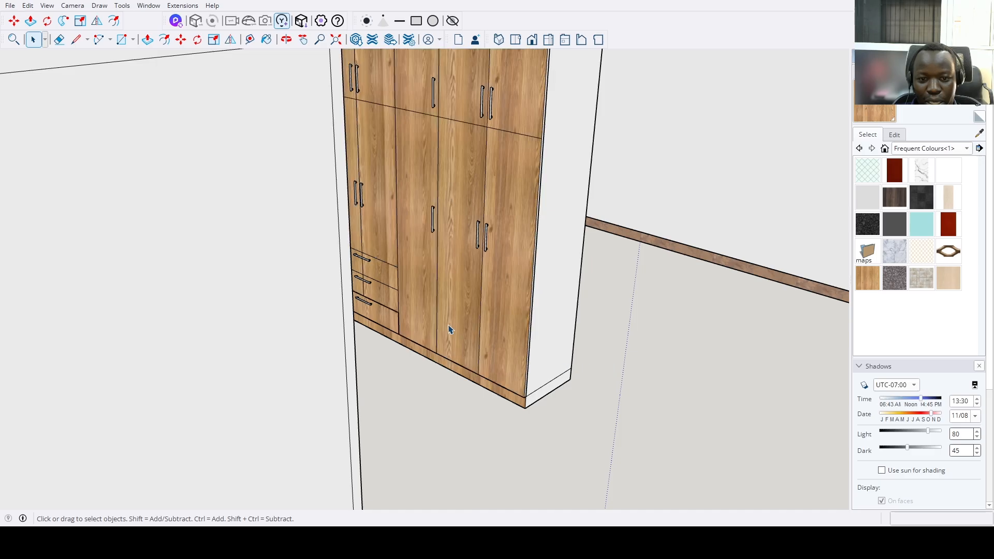
Move the bottom edge of the two doors over the drawers up 16 inches to expose all three drawer fronts.
{"action": "middle_click_drag", "start_coordinate": [437, 319], "coordinate": [280, 200]}
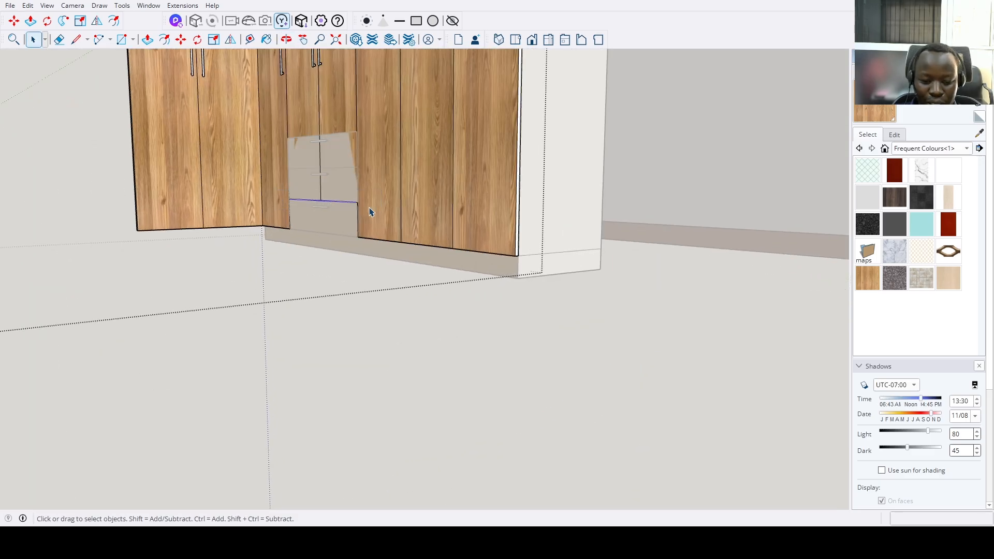
{"action": "scroll", "coordinate": [368, 208], "scroll_direction": "up", "scroll_amount": 2}
{"action": "key", "text": "m"}
{"action": "left_click", "coordinate": [349, 200]}
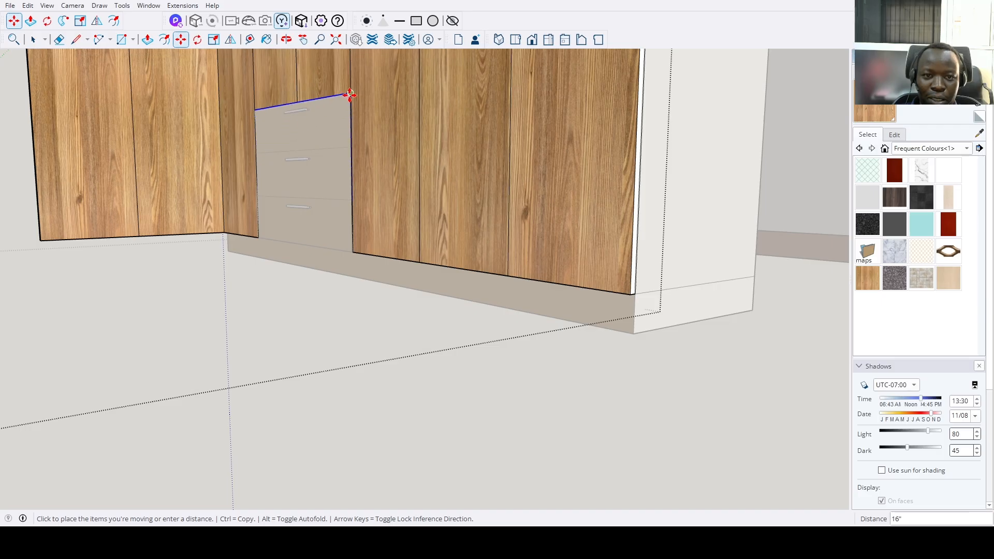
{"action": "left_click", "coordinate": [349, 95]}
{"action": "key", "text": "space"}
{"action": "scroll", "coordinate": [344, 286], "scroll_direction": "down", "scroll_amount": 6}
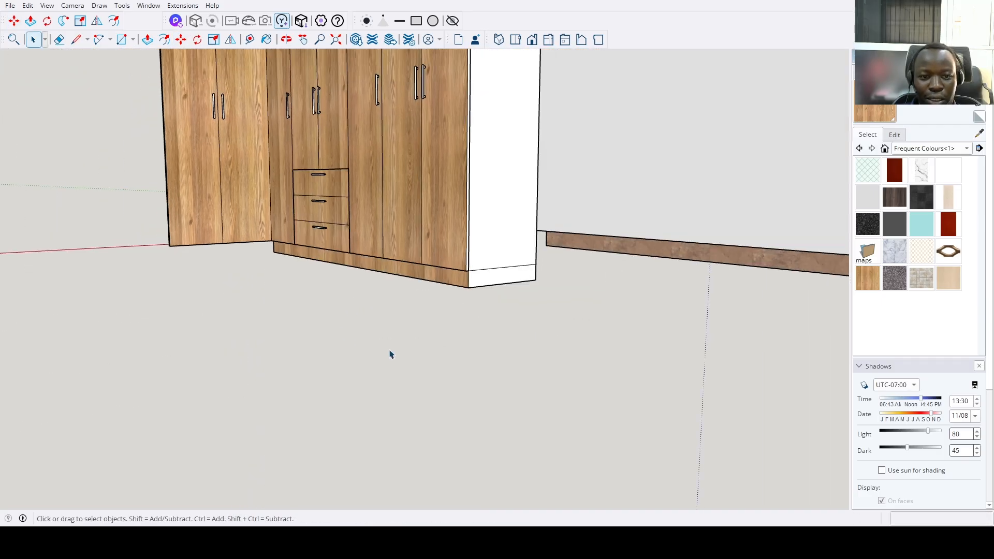
Raise the bottom edge of the doors above the opposite copied wardrobe's single drawer by two drawer heights.
{"action": "scroll", "coordinate": [482, 371], "scroll_direction": "down", "scroll_amount": 5}
{"action": "middle_click_drag", "start_coordinate": [539, 380], "coordinate": [250, 316]}
{"action": "scroll", "coordinate": [231, 279], "scroll_direction": "up", "scroll_amount": 1}
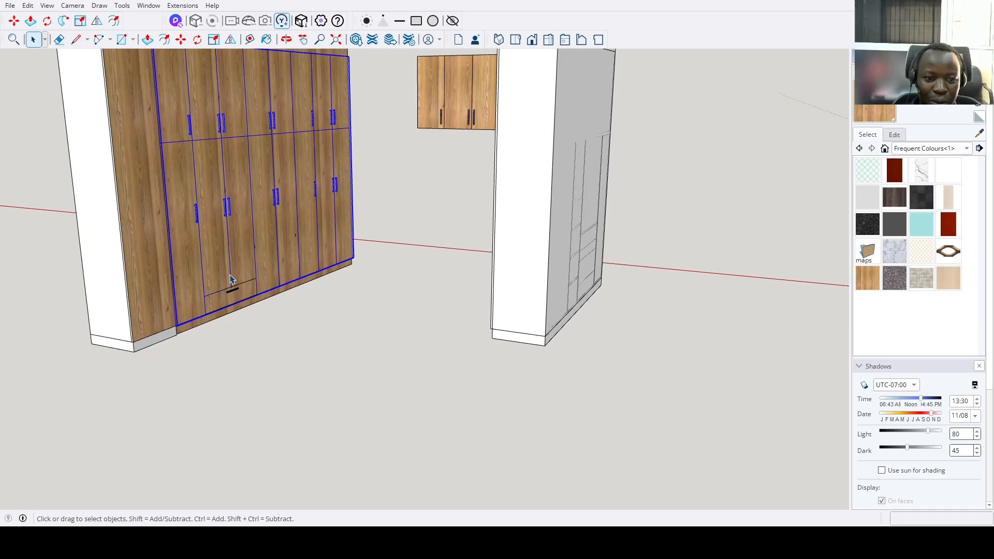
{"action": "scroll", "coordinate": [230, 280], "scroll_direction": "up", "scroll_amount": 8}
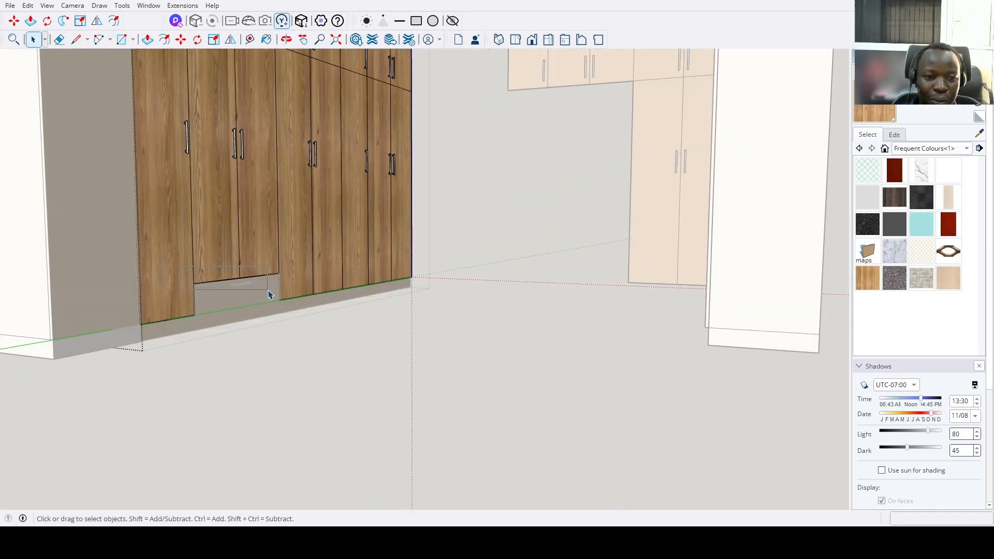
{"action": "scroll", "coordinate": [293, 291], "scroll_direction": "up", "scroll_amount": 4}
{"action": "key", "text": "m"}
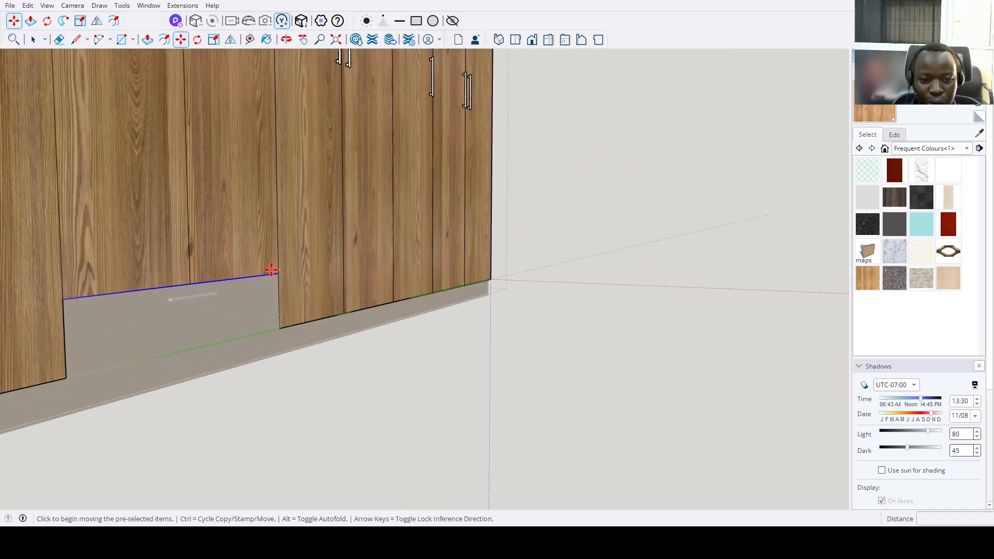
{"action": "left_click", "coordinate": [278, 275]}
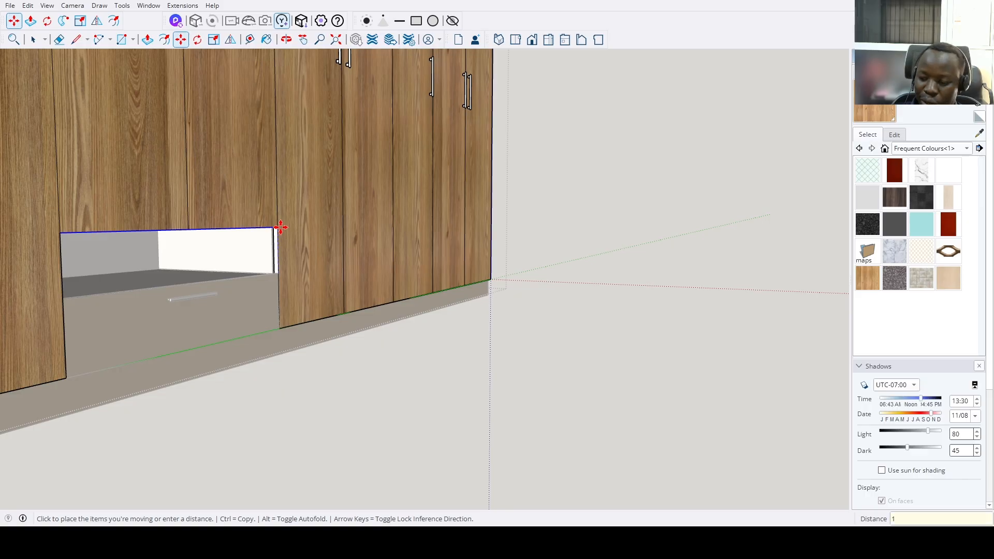
{"action": "type", "text": "1"}
{"action": "key", "text": "Return"}
{"action": "key", "text": "space"}
{"action": "middle_click_drag", "start_coordinate": [241, 292], "coordinate": [262, 322]}
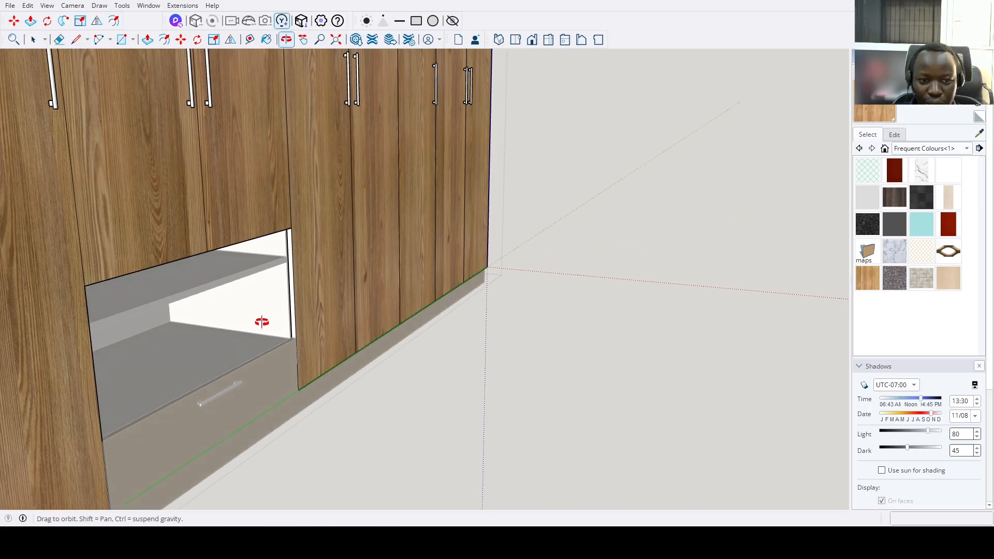
Extrude a second 8-inch drawer front above the opposite wardrobe's existing drawer.
{"action": "key", "text": "p"}
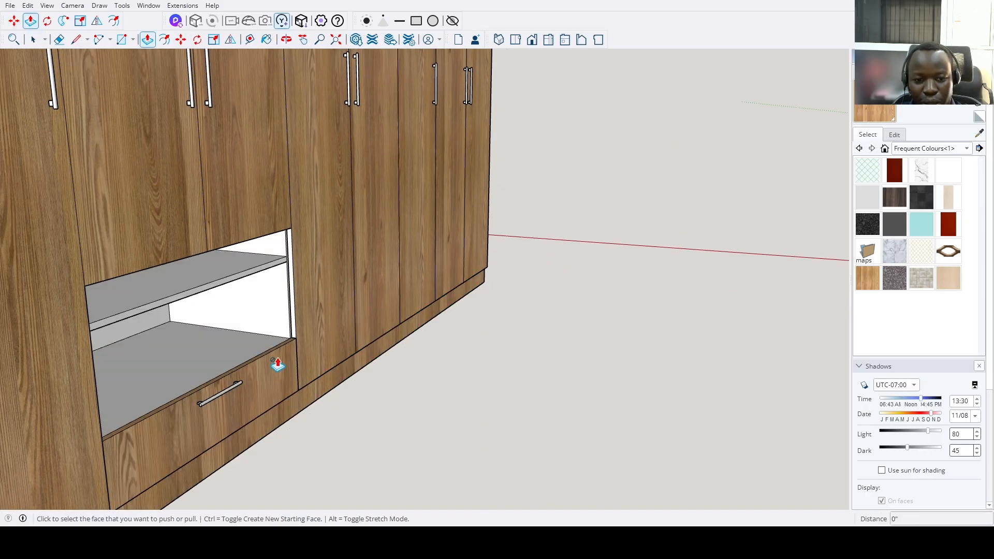
{"action": "scroll", "coordinate": [280, 357], "scroll_direction": "up", "scroll_amount": 3}
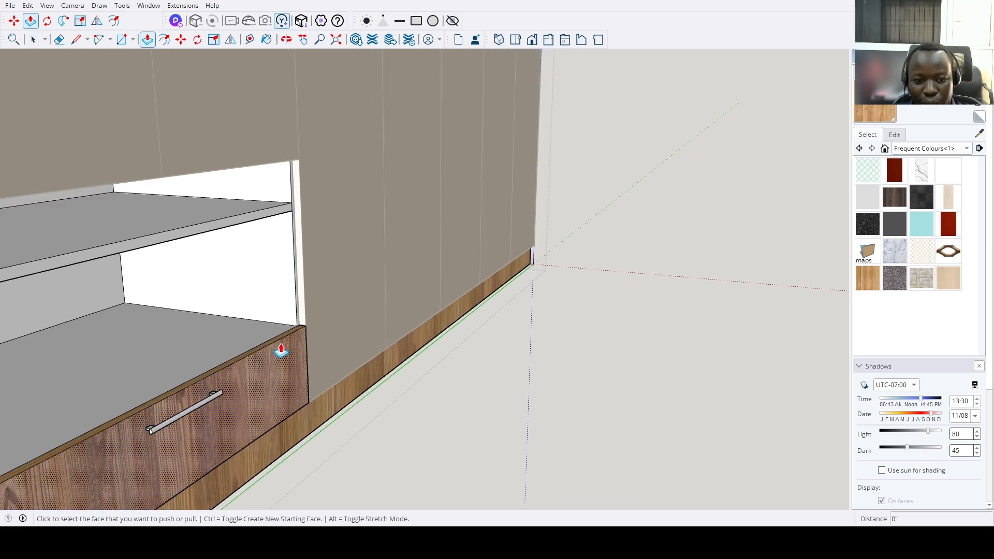
{"action": "left_click", "coordinate": [285, 343]}
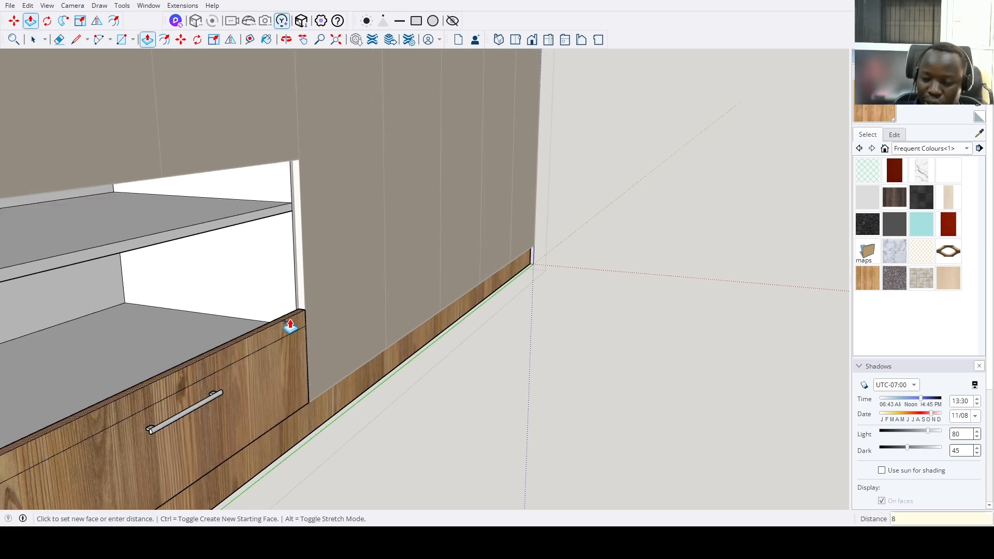
{"action": "type", "text": "8"}
{"action": "key", "text": "Return"}
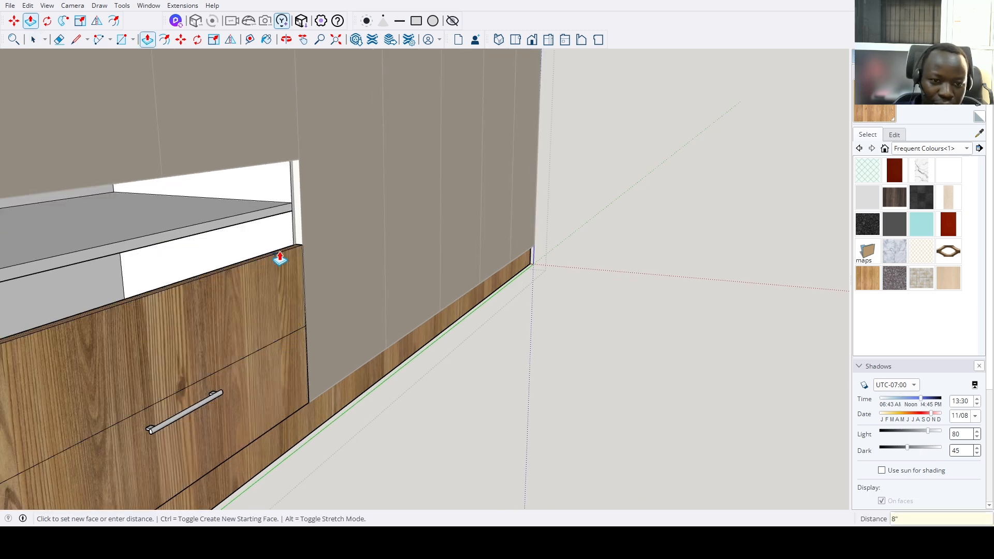
Copy the drawer handle straight up twice, onto the opposite wardrobe's middle and upper drawer fronts, and close the group.
{"action": "key", "text": "space"}
{"action": "scroll", "coordinate": [280, 259], "scroll_direction": "down", "scroll_amount": 5}
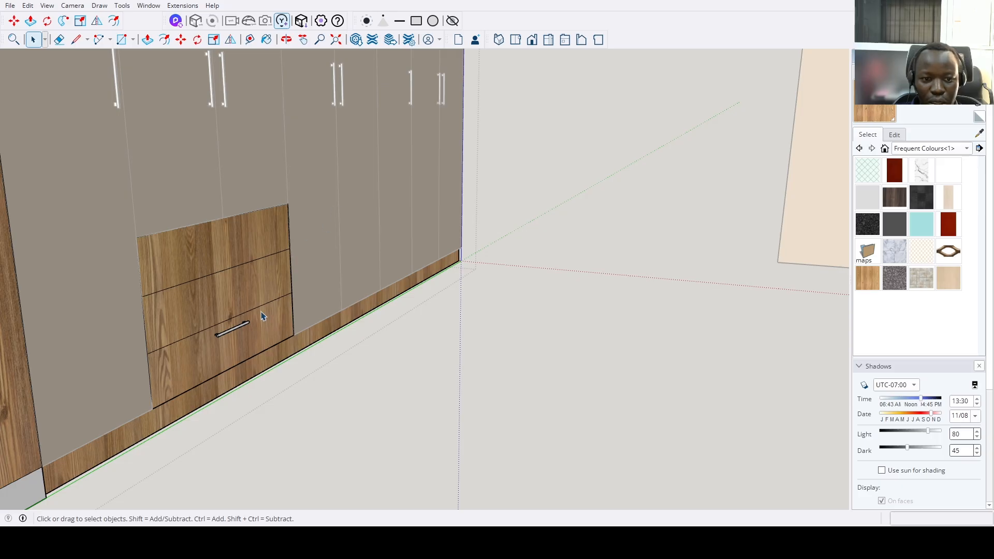
{"action": "key", "text": "m"}
{"action": "key", "text": "ctrl"}
{"action": "left_click", "coordinate": [268, 304]}
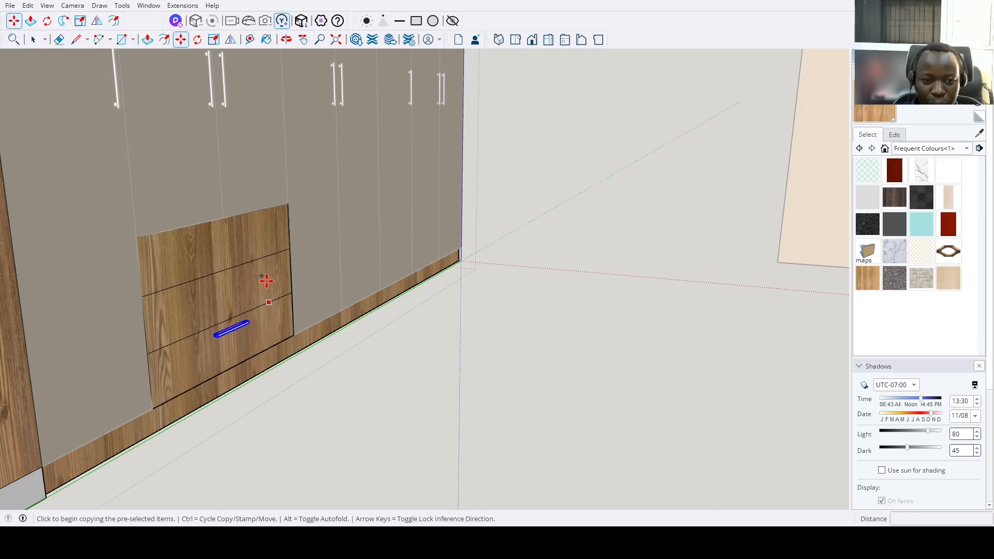
{"action": "left_click", "coordinate": [265, 259]}
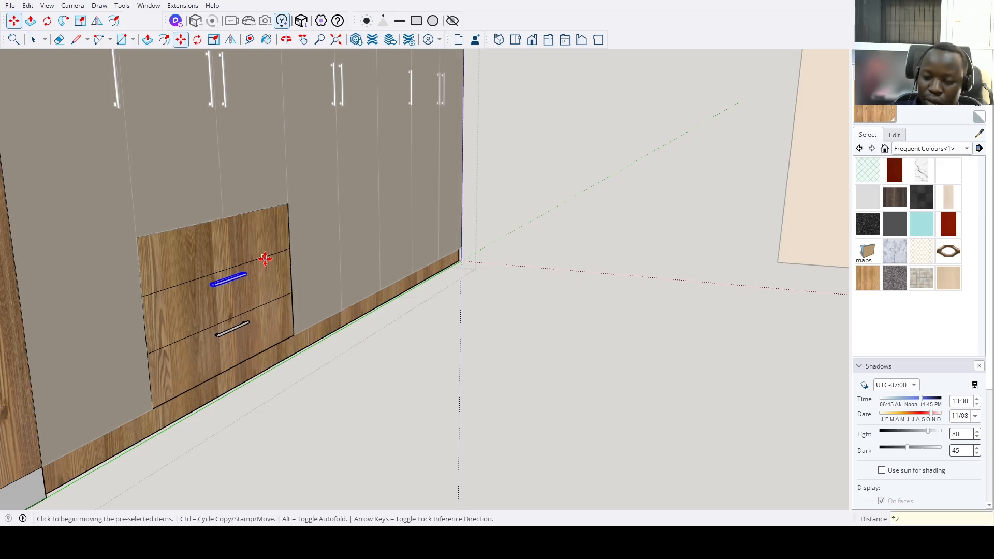
{"action": "key", "text": "Return"}
{"action": "key", "text": "space"}
{"action": "left_click", "coordinate": [423, 293]}
Hide the opposite wardrobe's doors and raise the shelf surface behind its drawer fronts to their top edge.
{"action": "left_click", "coordinate": [392, 266]}
{"action": "key", "text": "h"}
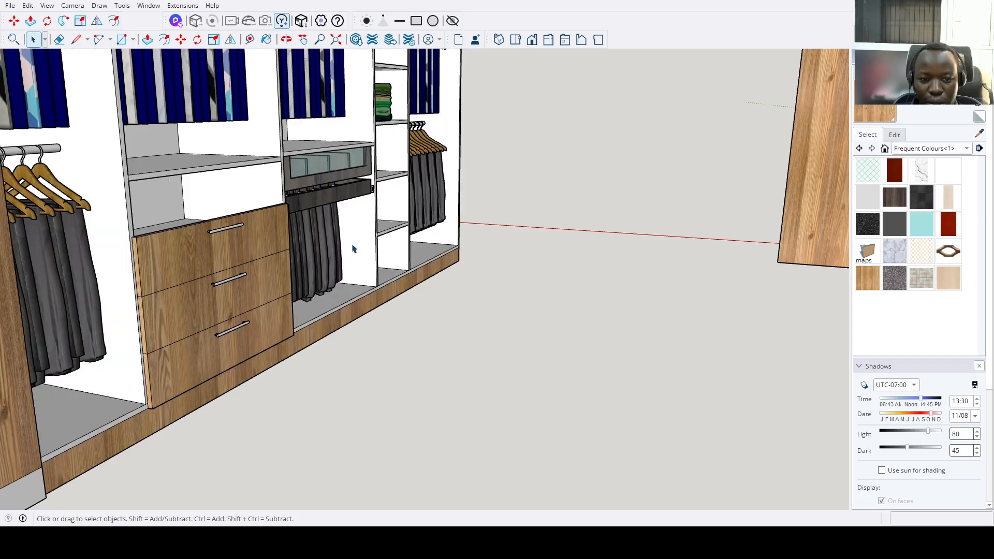
{"action": "scroll", "coordinate": [353, 249], "scroll_direction": "up", "scroll_amount": 4}
{"action": "key", "text": "p"}
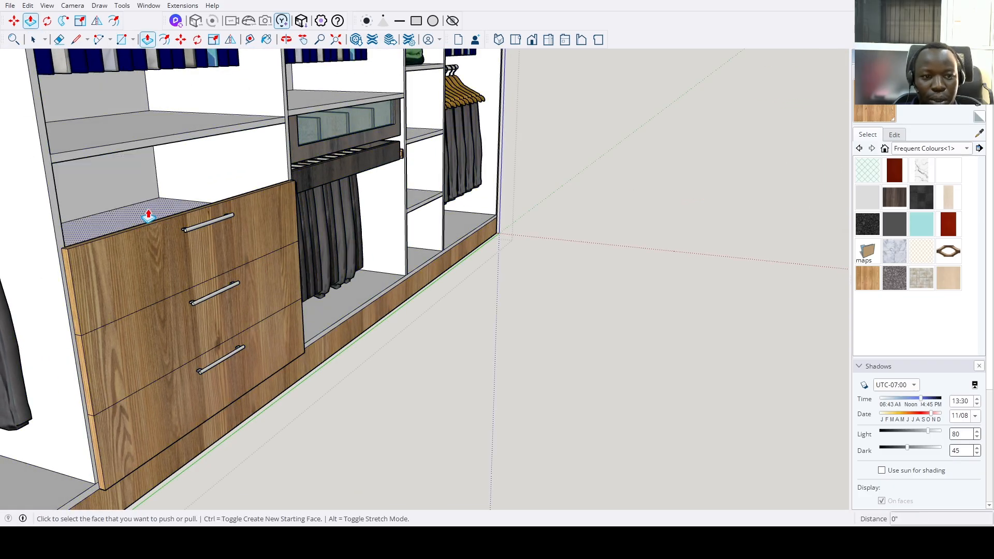
{"action": "left_click", "coordinate": [148, 214]}
{"action": "key", "text": "space"}
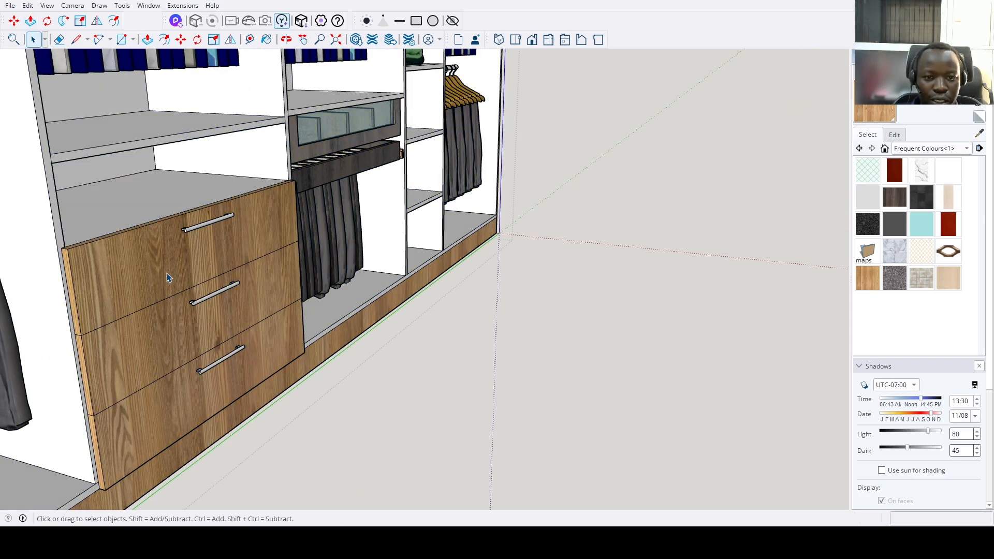
Paste the copied sliding window with its roller shutter at the lower corner of the wall opening above the bench.
{"action": "scroll", "coordinate": [267, 344], "scroll_direction": "down", "scroll_amount": 10}
{"action": "left_click", "coordinate": [335, 305]}
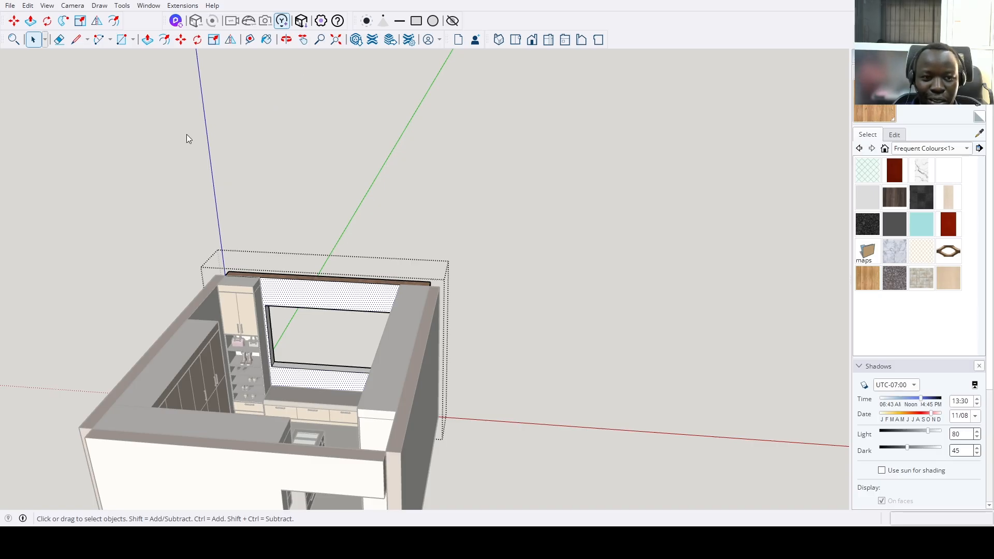
{"action": "key", "text": "ctrl+v"}
{"action": "scroll", "coordinate": [274, 352], "scroll_direction": "up", "scroll_amount": 2}
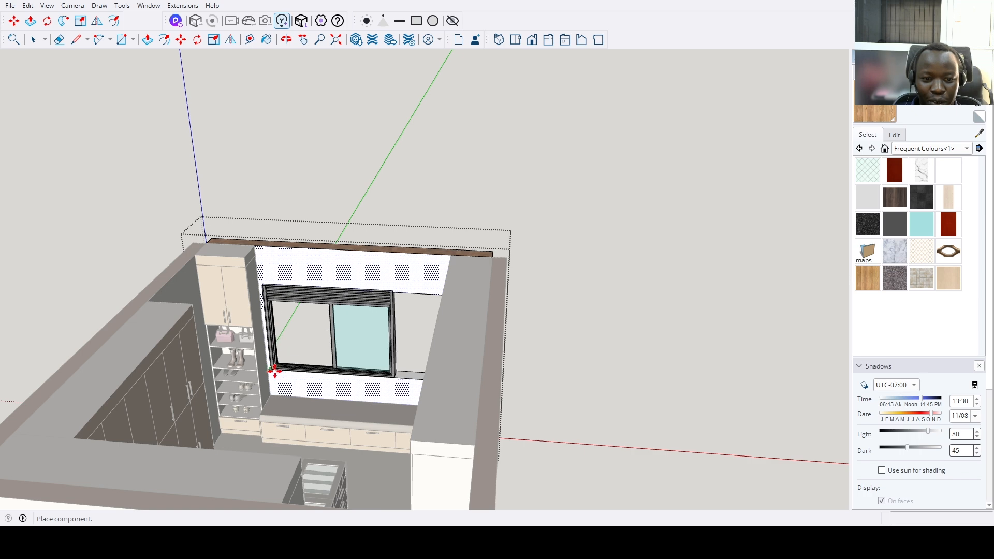
{"action": "left_click", "coordinate": [273, 371]}
Move the sliding window by its lower corner, nearest the shoe shelves, exactly onto the matching corner of the wall opening.
{"action": "scroll", "coordinate": [277, 368], "scroll_direction": "up", "scroll_amount": 6}
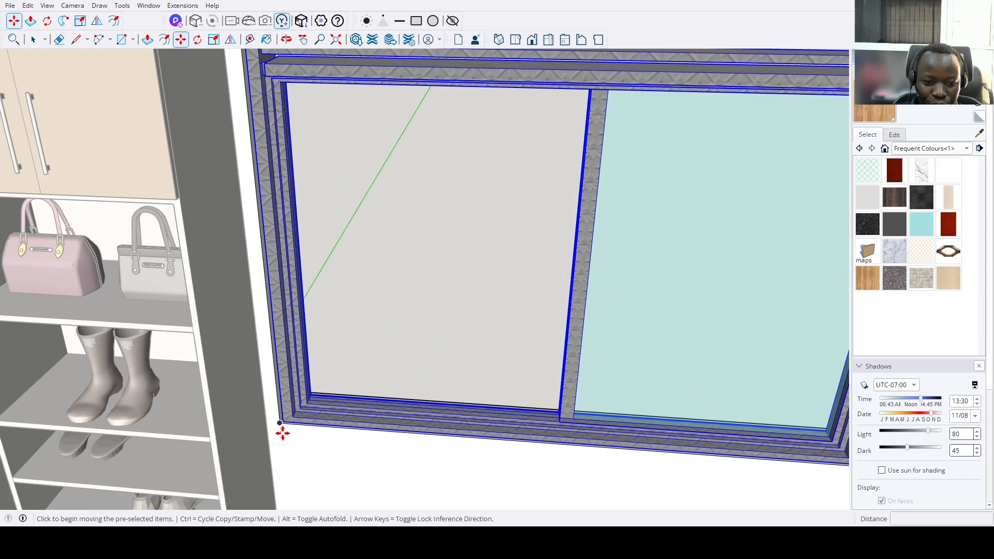
{"action": "scroll", "coordinate": [282, 433], "scroll_direction": "up", "scroll_amount": 5}
{"action": "left_click", "coordinate": [284, 403]}
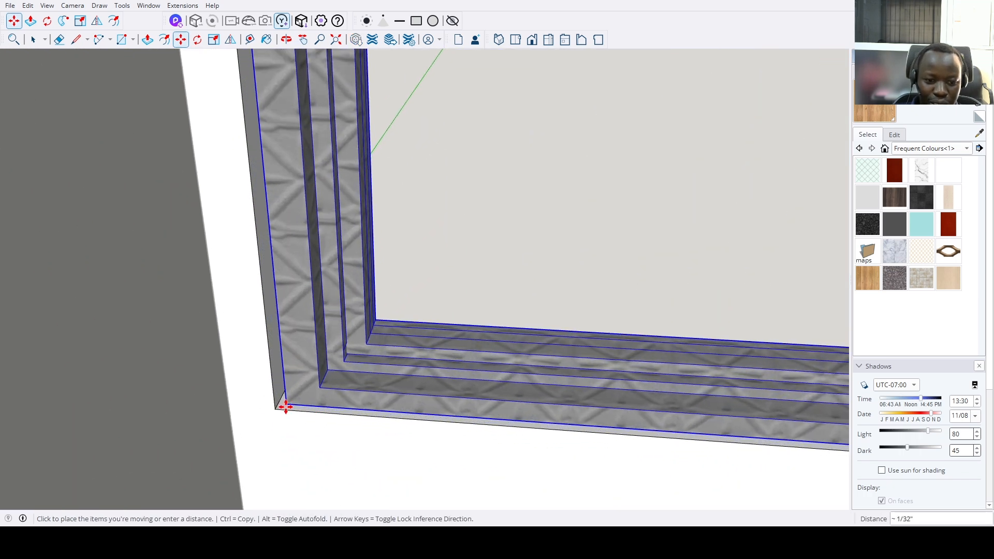
{"action": "left_click", "coordinate": [275, 411]}
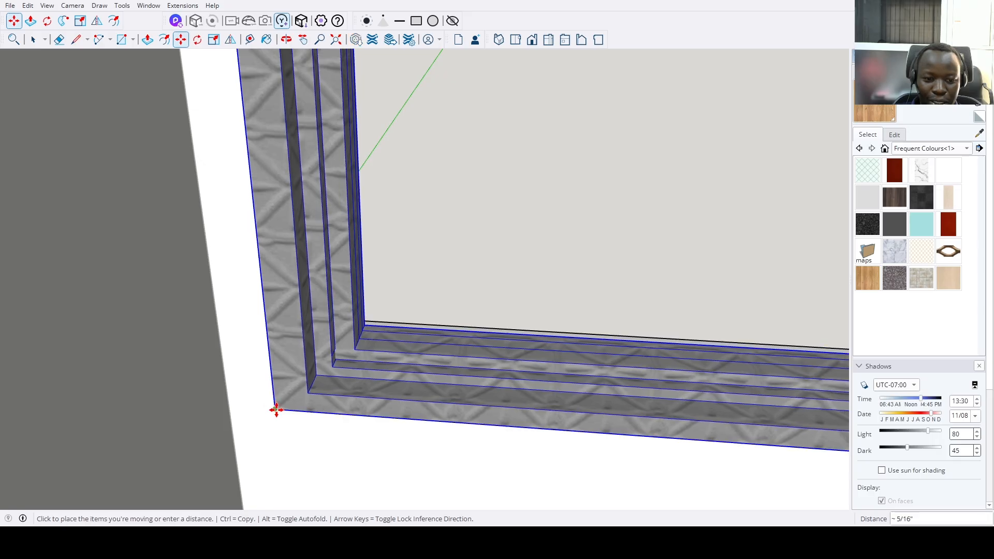
{"action": "scroll", "coordinate": [275, 404], "scroll_direction": "down", "scroll_amount": 8}
Scale the window's width by about 1.38 and its height to fit the wall opening, and close the wall group.
{"action": "key", "text": "s"}
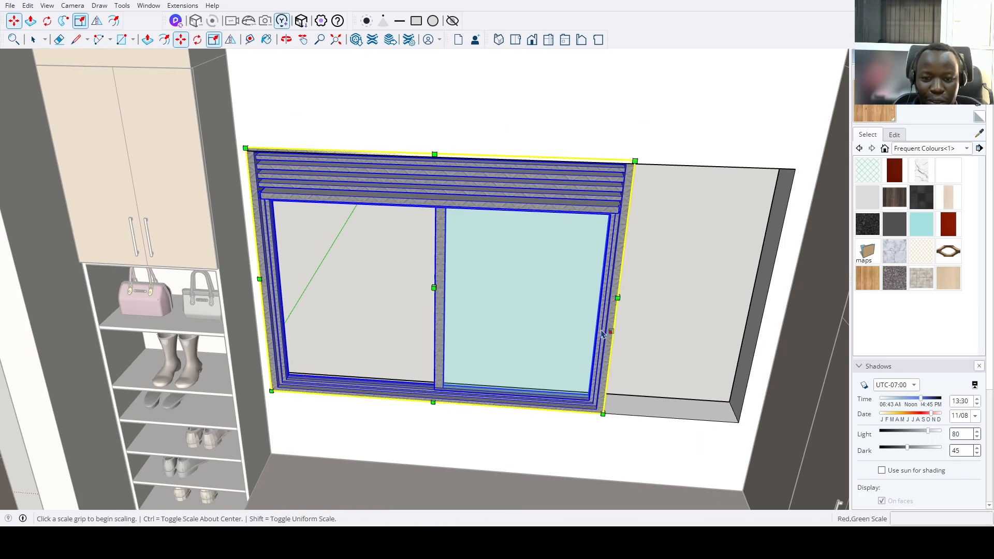
{"action": "left_click", "coordinate": [617, 297]}
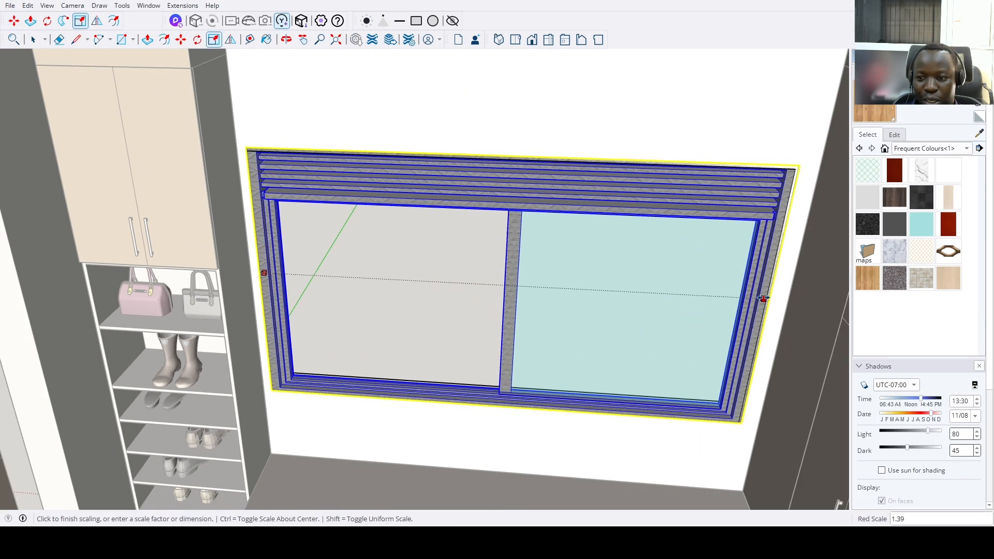
{"action": "left_click", "coordinate": [763, 299]}
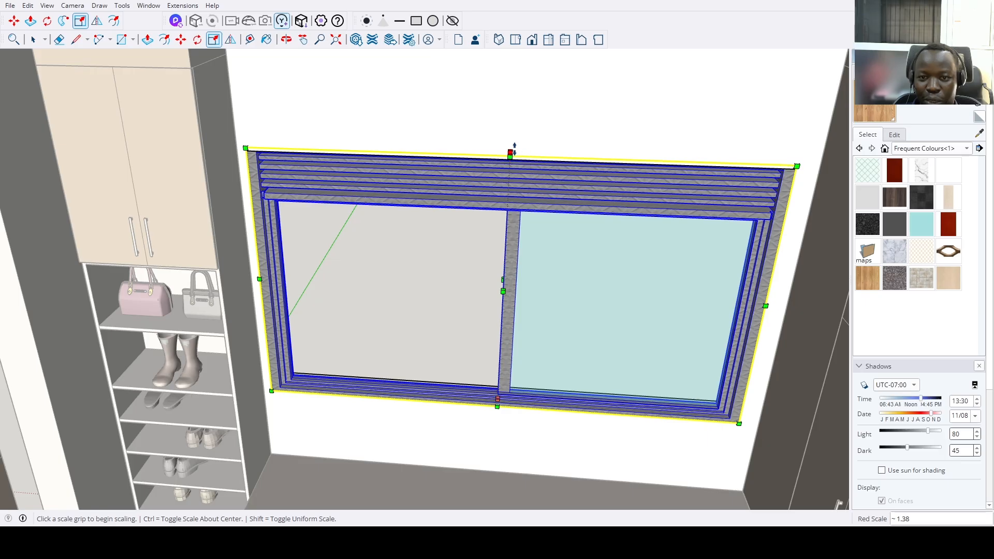
{"action": "left_click", "coordinate": [514, 150]}
{"action": "left_click", "coordinate": [545, 158]}
{"action": "key", "text": "space"}
{"action": "scroll", "coordinate": [459, 272], "scroll_direction": "down", "scroll_amount": 3}
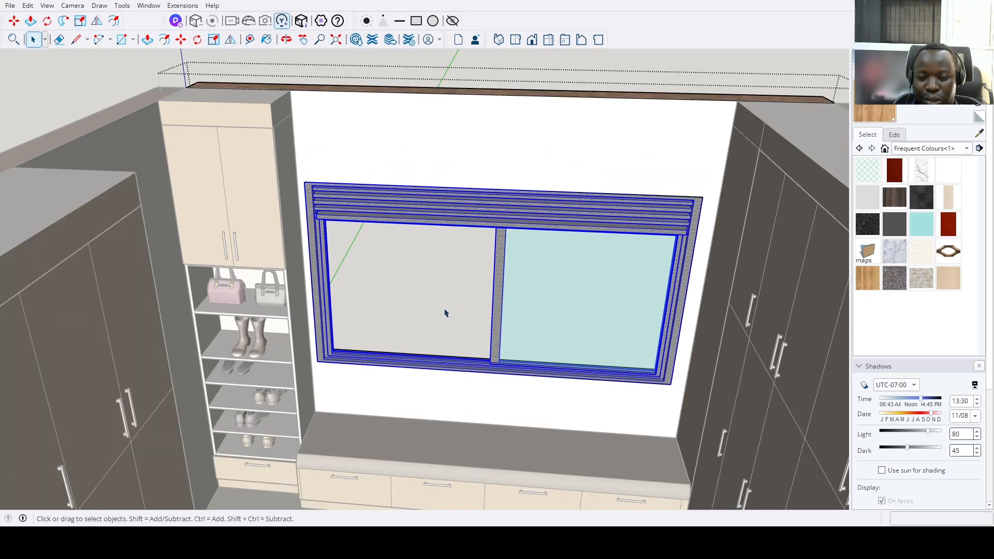
{"action": "scroll", "coordinate": [445, 313], "scroll_direction": "down", "scroll_amount": 10}
{"action": "left_click", "coordinate": [684, 294]}
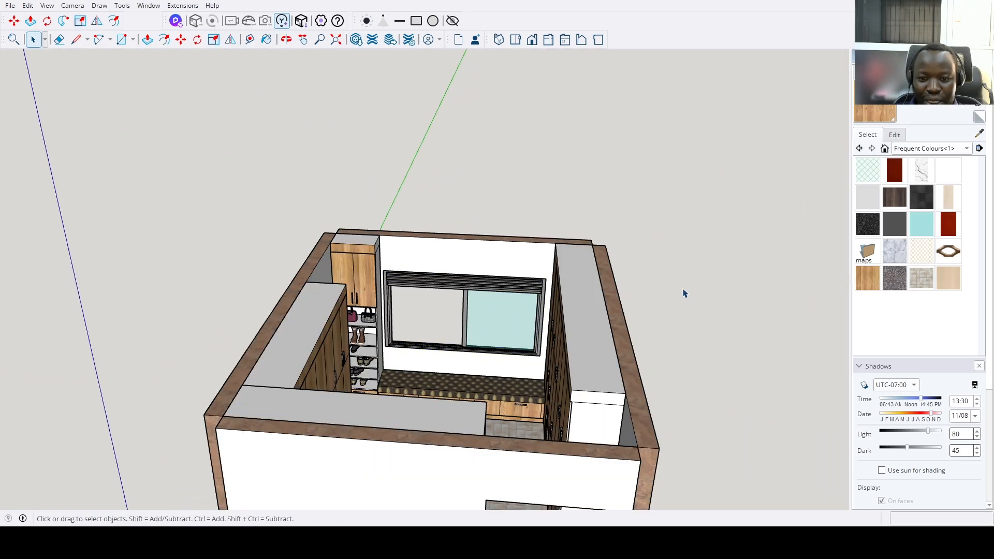
{"action": "middle_click_drag", "start_coordinate": [683, 293], "coordinate": [465, 311]}
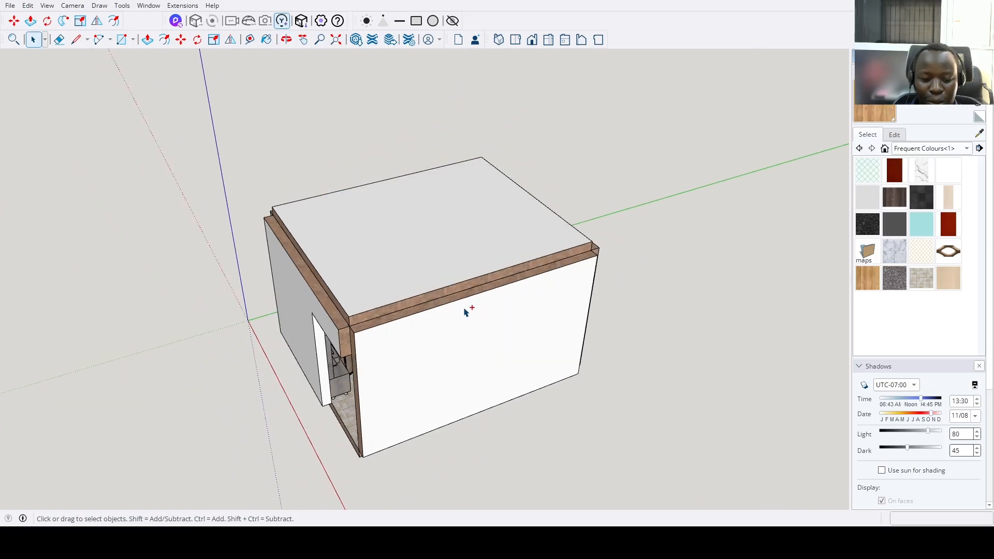